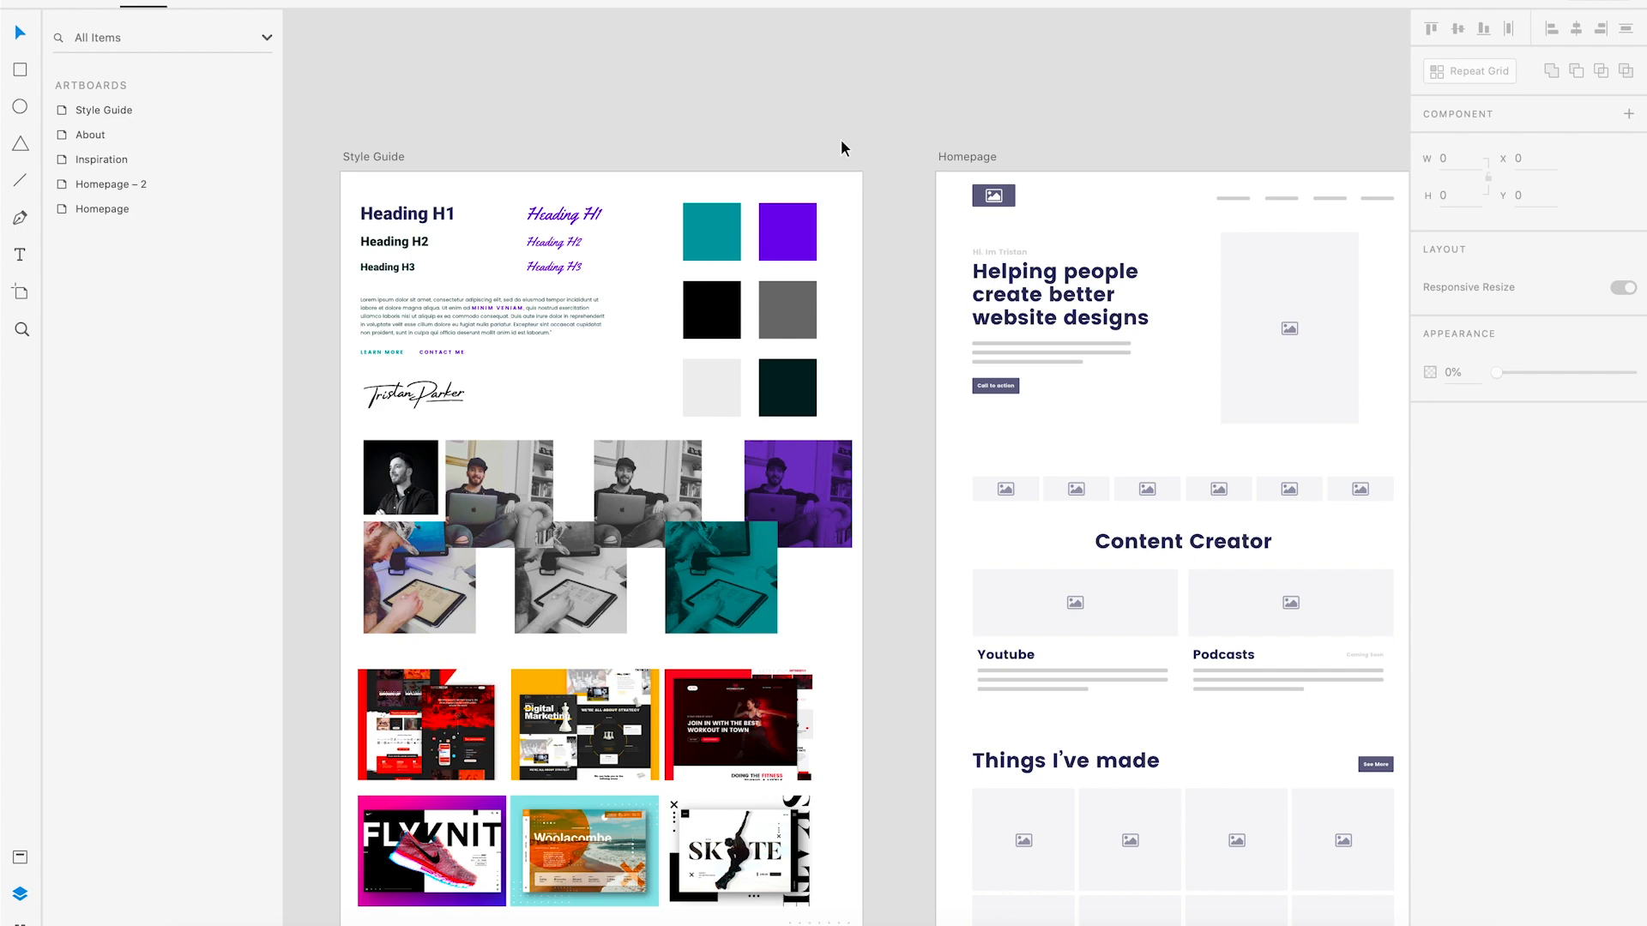
# Look over the wireframe layouts on the Homepage and About artboards.
pyautogui.moveTo(912, 132); pyautogui.dragTo(592, 88)
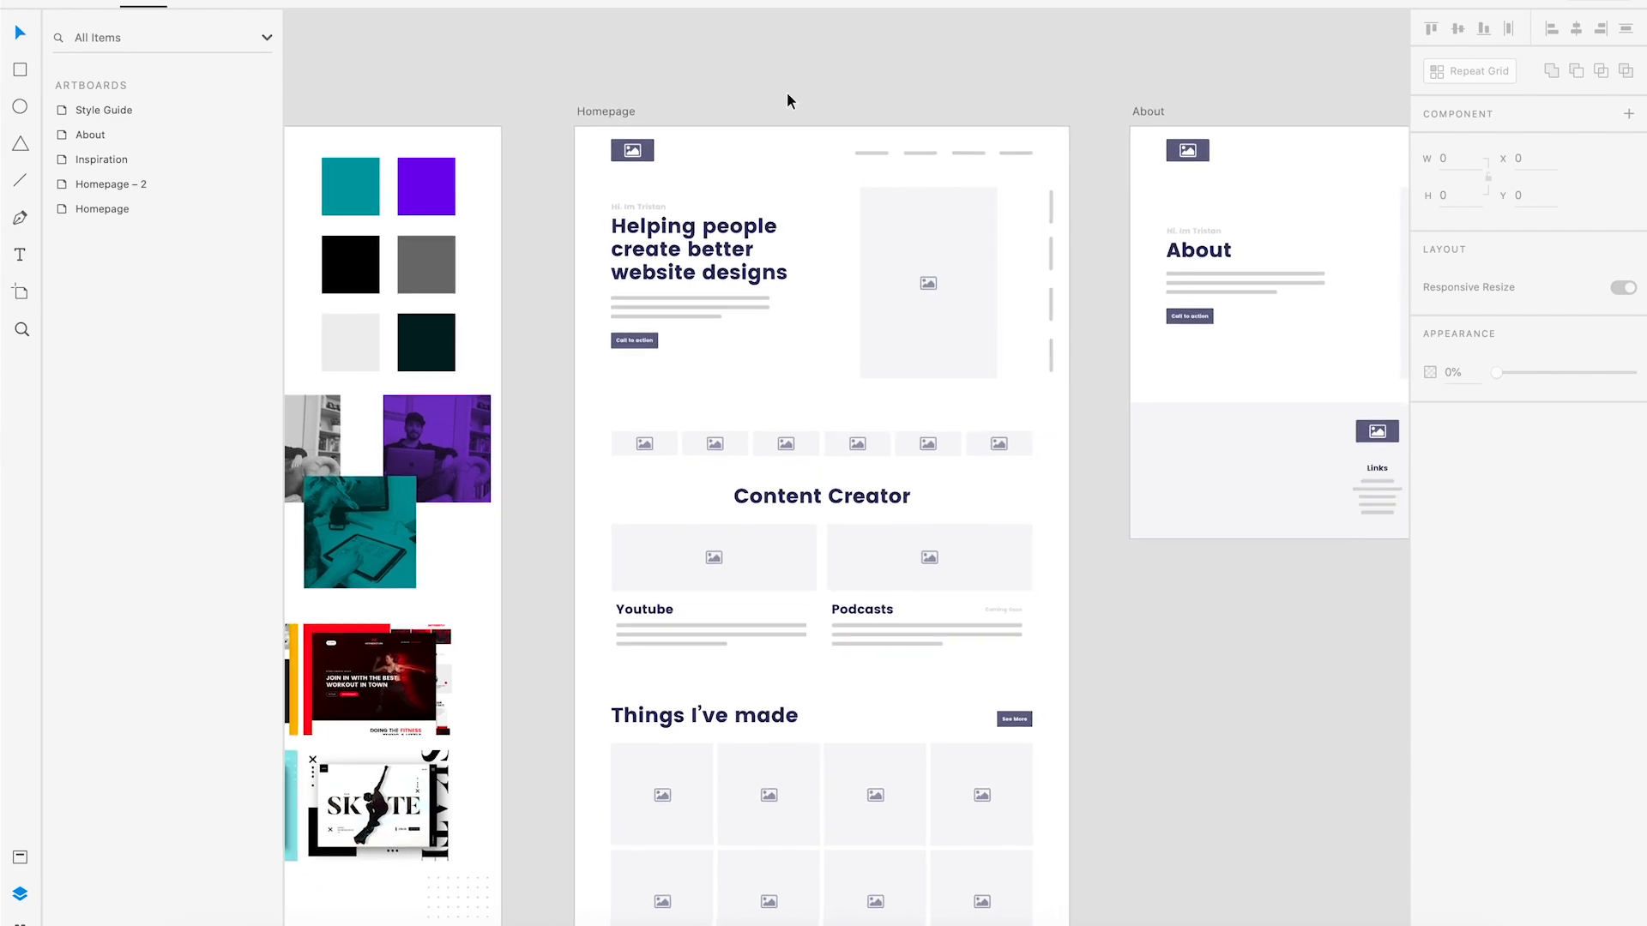
pyautogui.moveTo(872, 100); pyautogui.dragTo(777, 62)
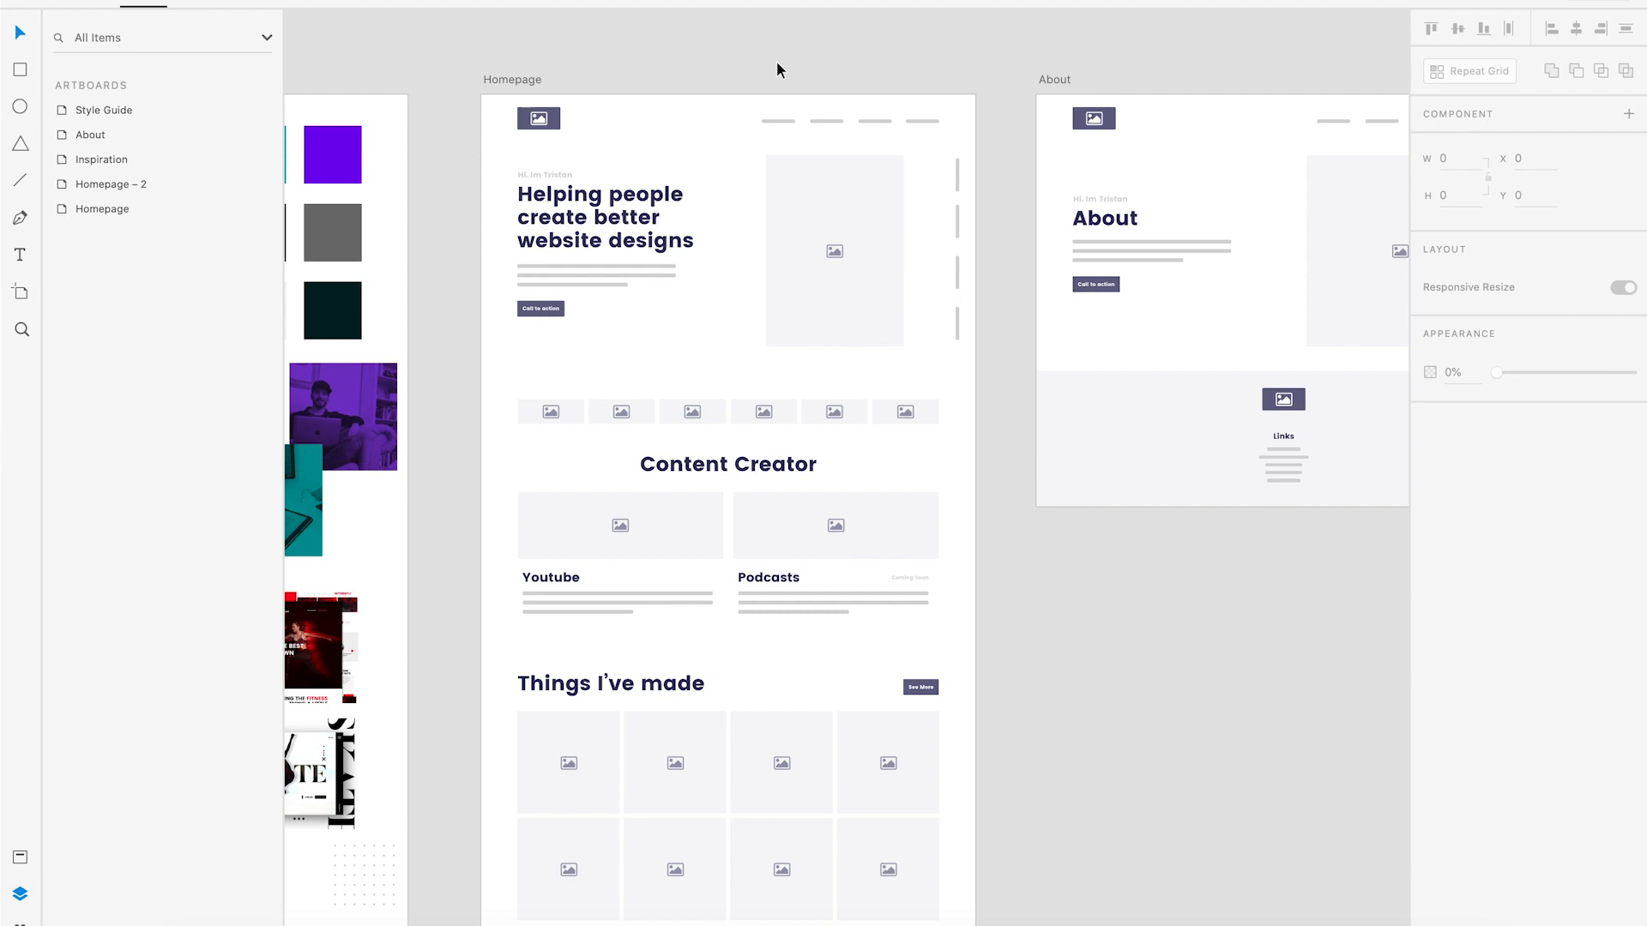
pyautogui.scroll(1, 775, 62)
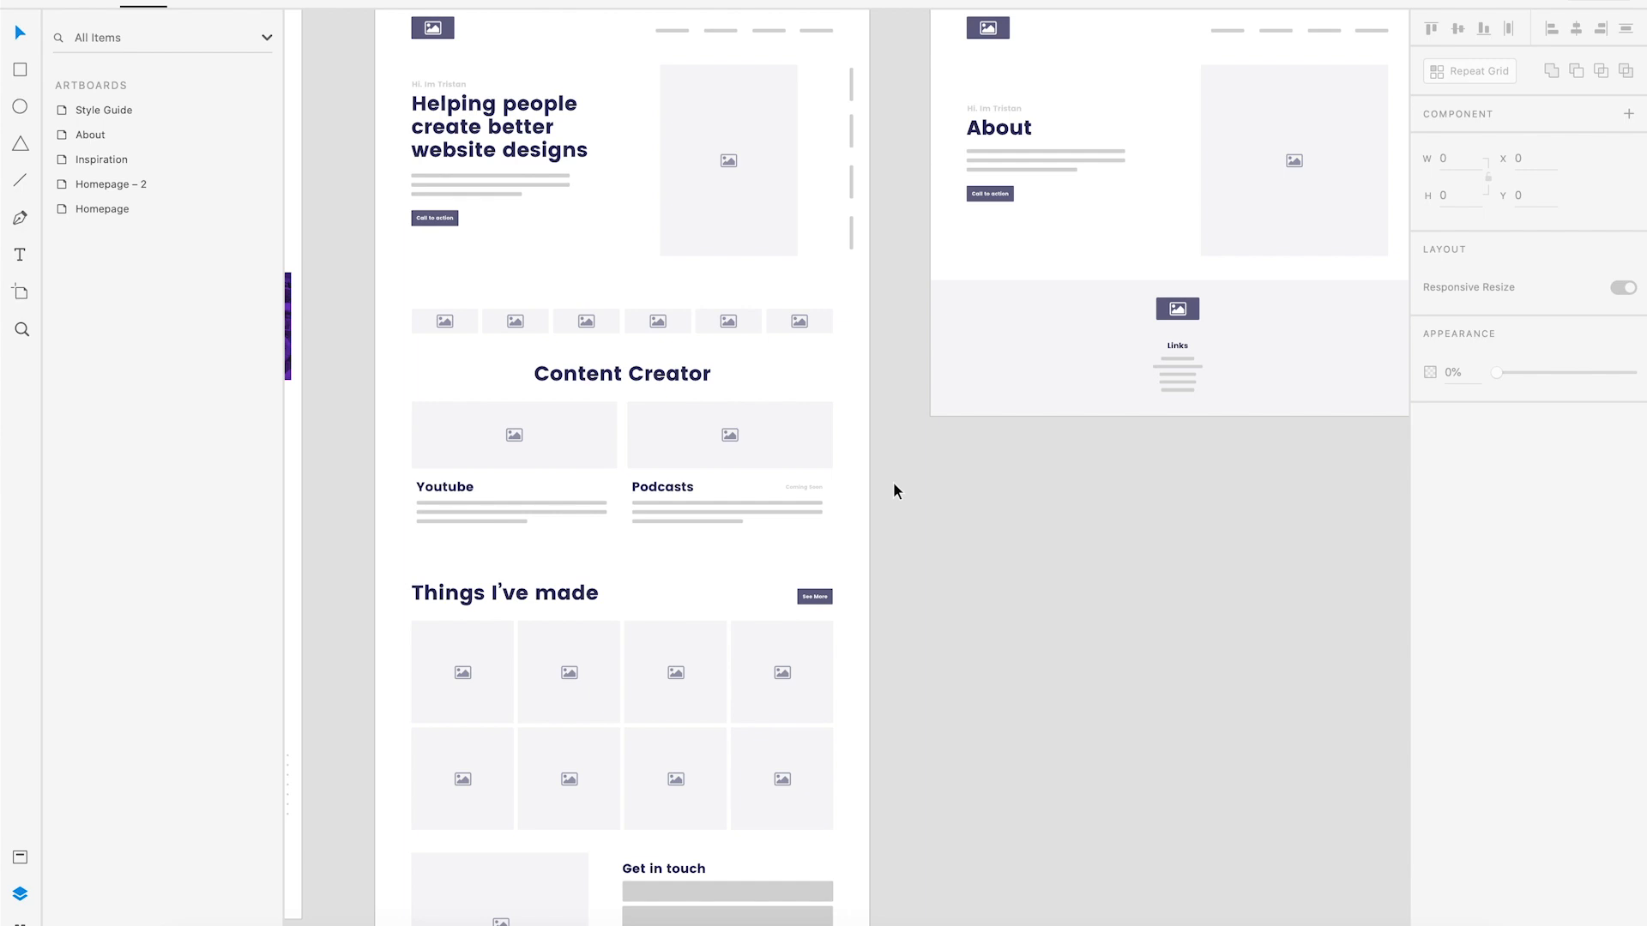
pyautogui.moveTo(949, 475); pyautogui.dragTo(523, 562)
pyautogui.moveTo(751, 557)
pyautogui.mouseDown()
pyautogui.moveTo(352, 497)
pyautogui.moveTo(338, 476)
pyautogui.mouseUp()
pyautogui.moveTo(509, 551); pyautogui.dragTo(711, 455)
pyautogui.hscroll(-2, 585, 327)
# Examine the Style Guide artboard's headings, colour swatches, photos, website mockups and dot patterns.
pyautogui.moveTo(554, 400); pyautogui.dragTo(977, 531)
pyautogui.moveTo(674, 493); pyautogui.dragTo(978, 564)
pyautogui.moveTo(510, 491); pyautogui.dragTo(1018, 478)
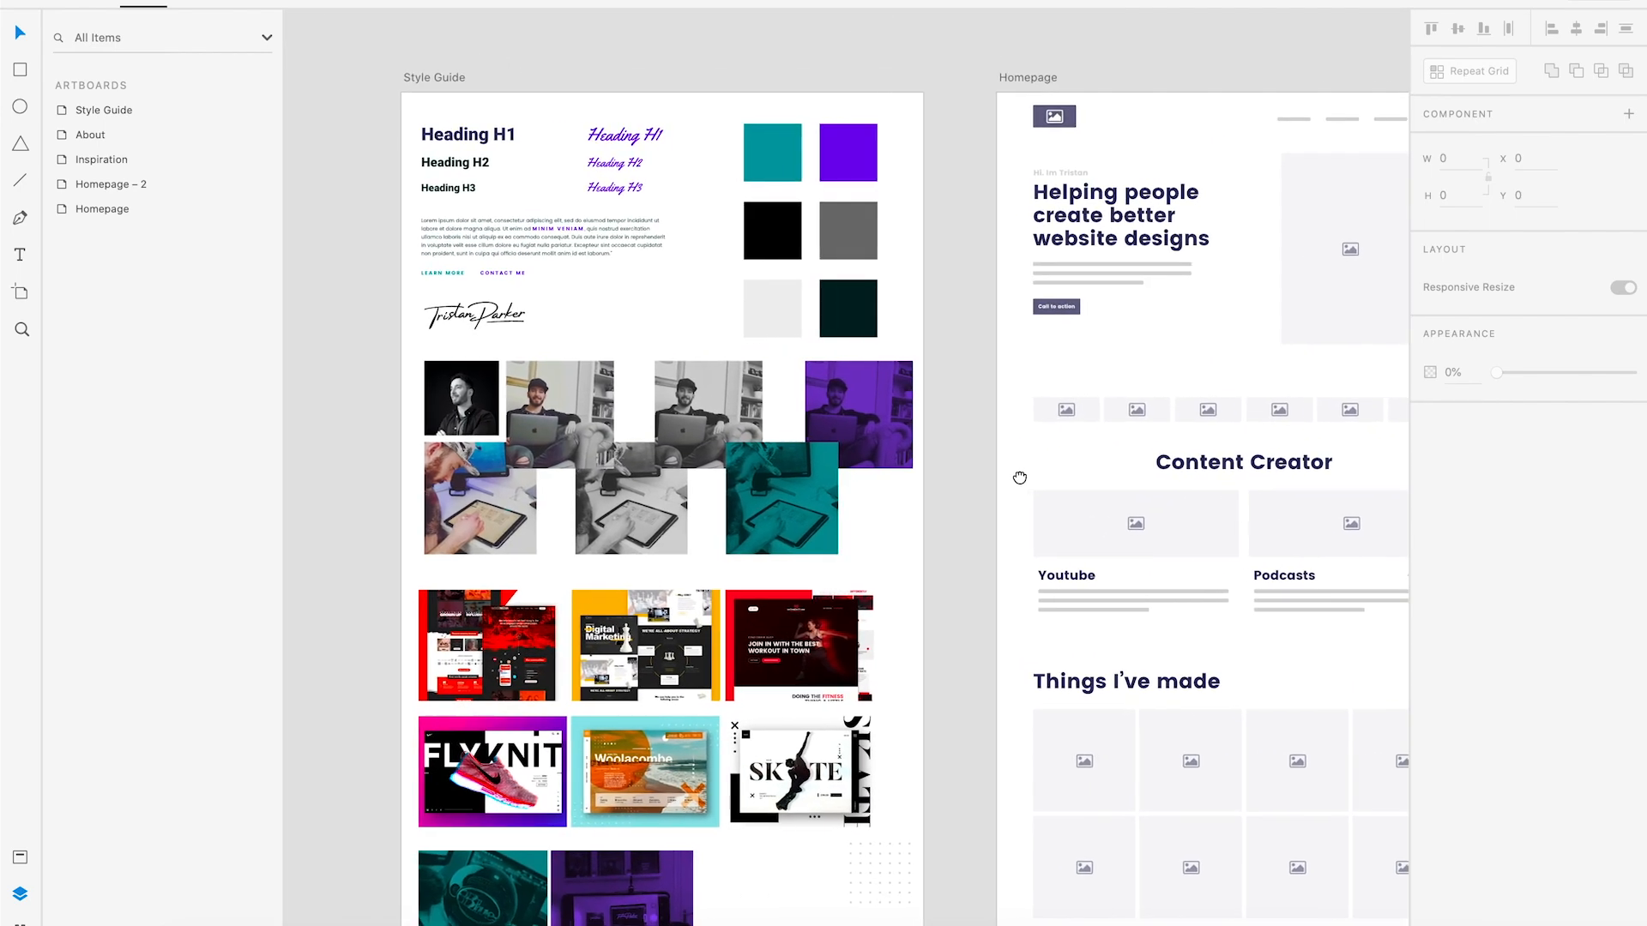
pyautogui.press('super+plus')
pyautogui.moveTo(663, 391); pyautogui.dragTo(981, 615)
pyautogui.press('super+plus')
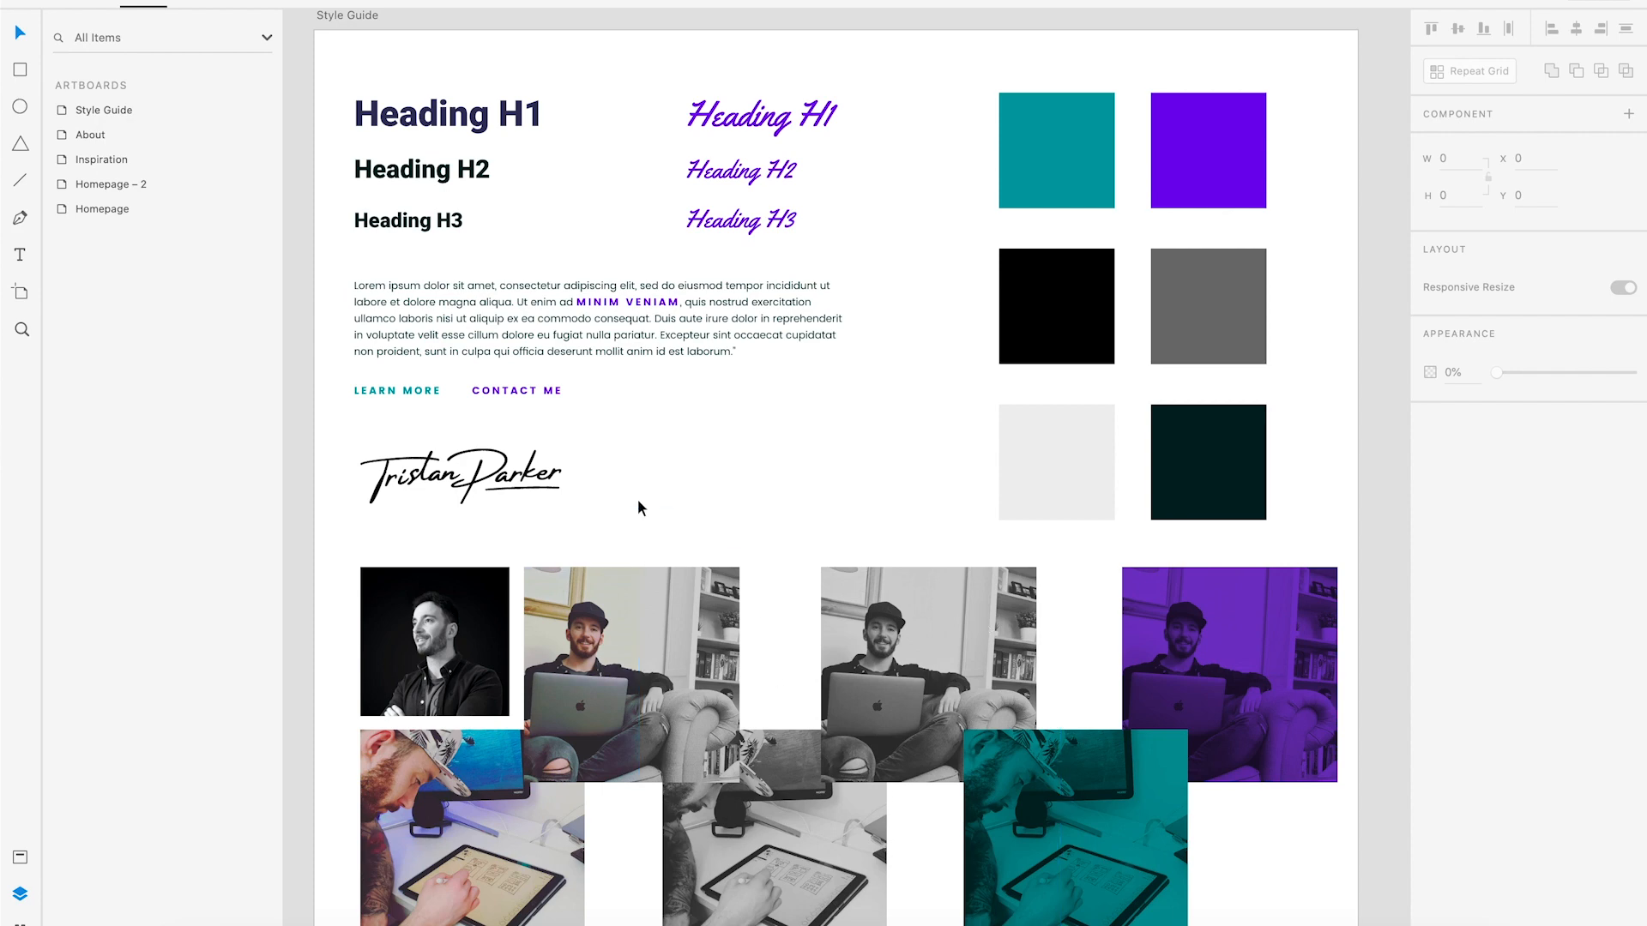
pyautogui.scroll(-10, 829, 512)
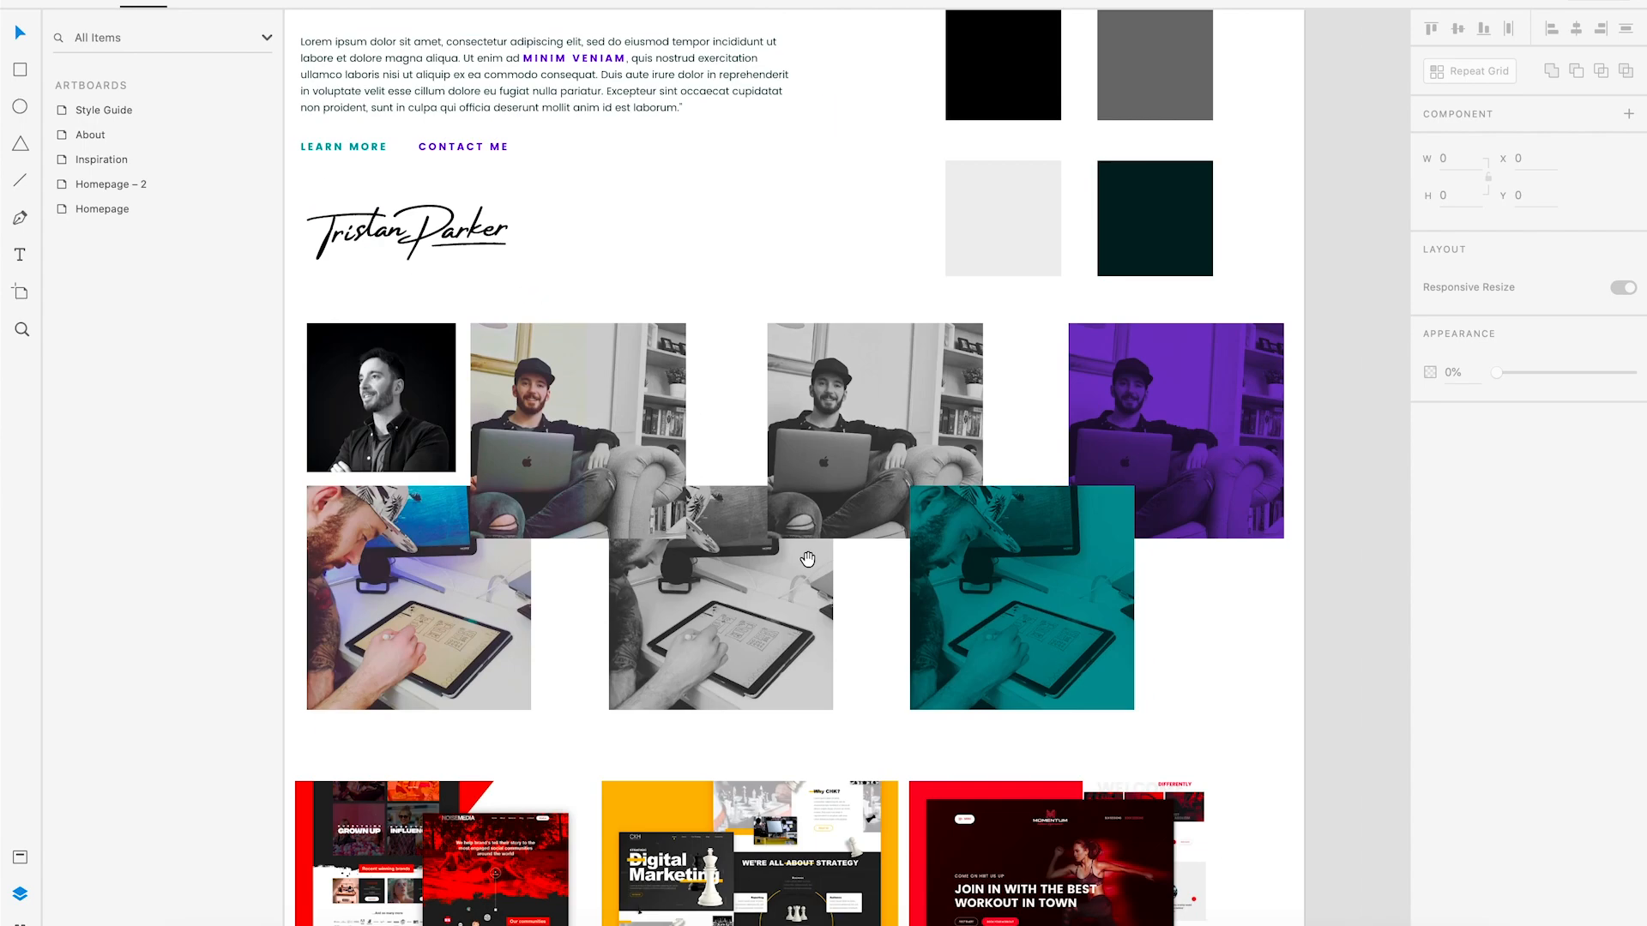
pyautogui.scroll(-9, 797, 359)
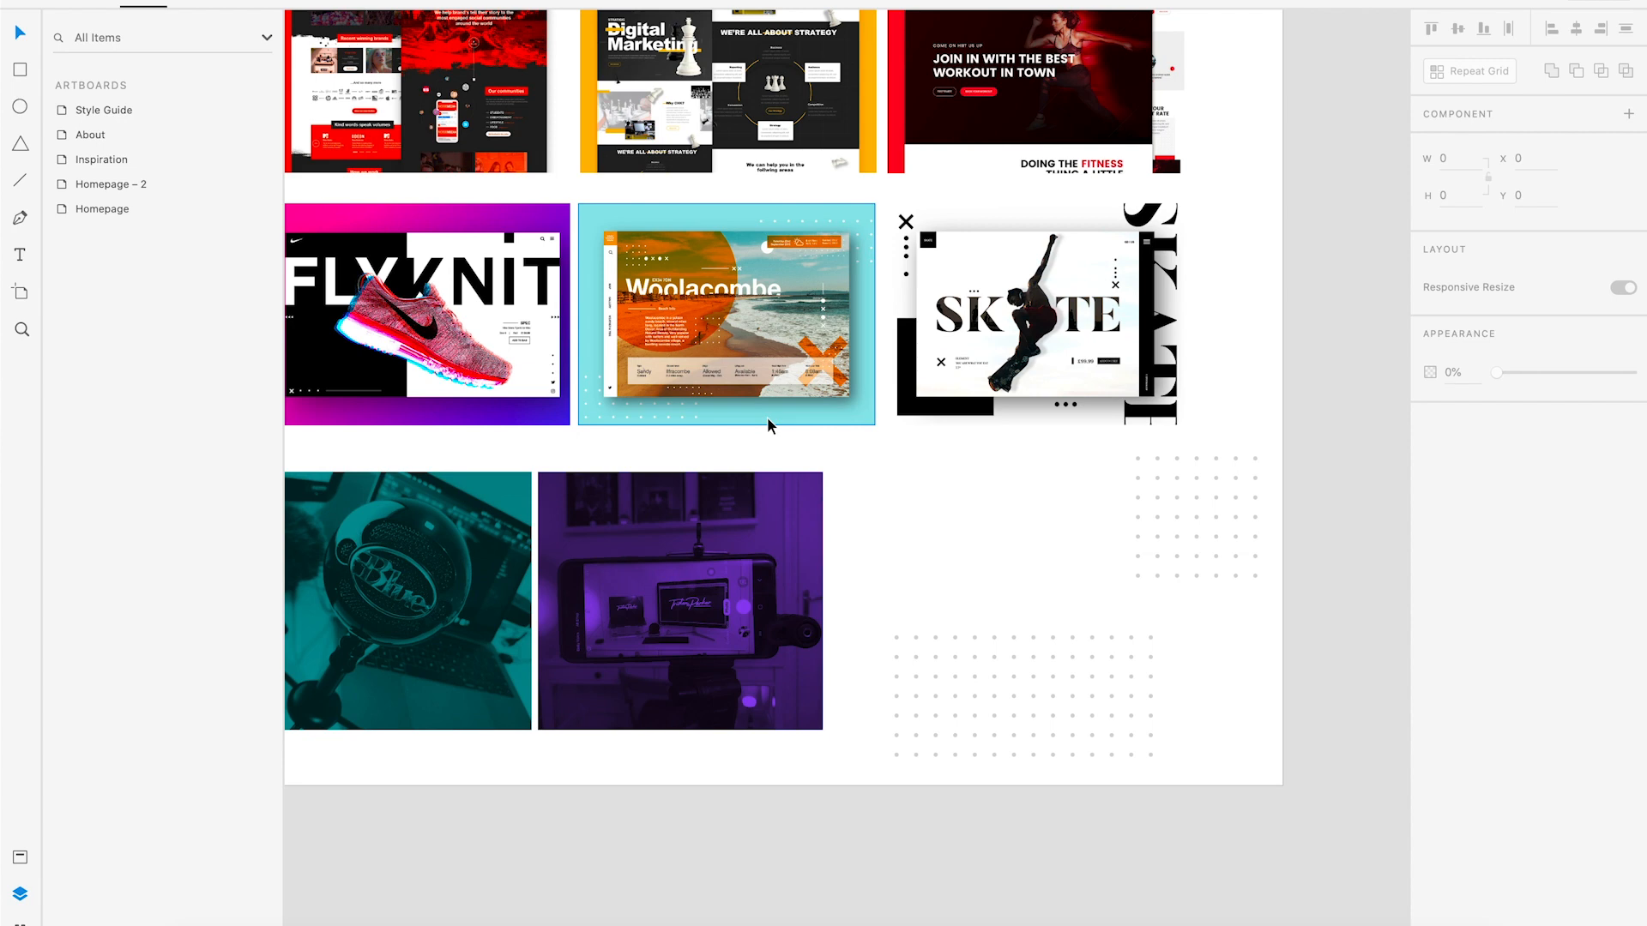
pyautogui.moveTo(962, 555); pyautogui.dragTo(738, 400)
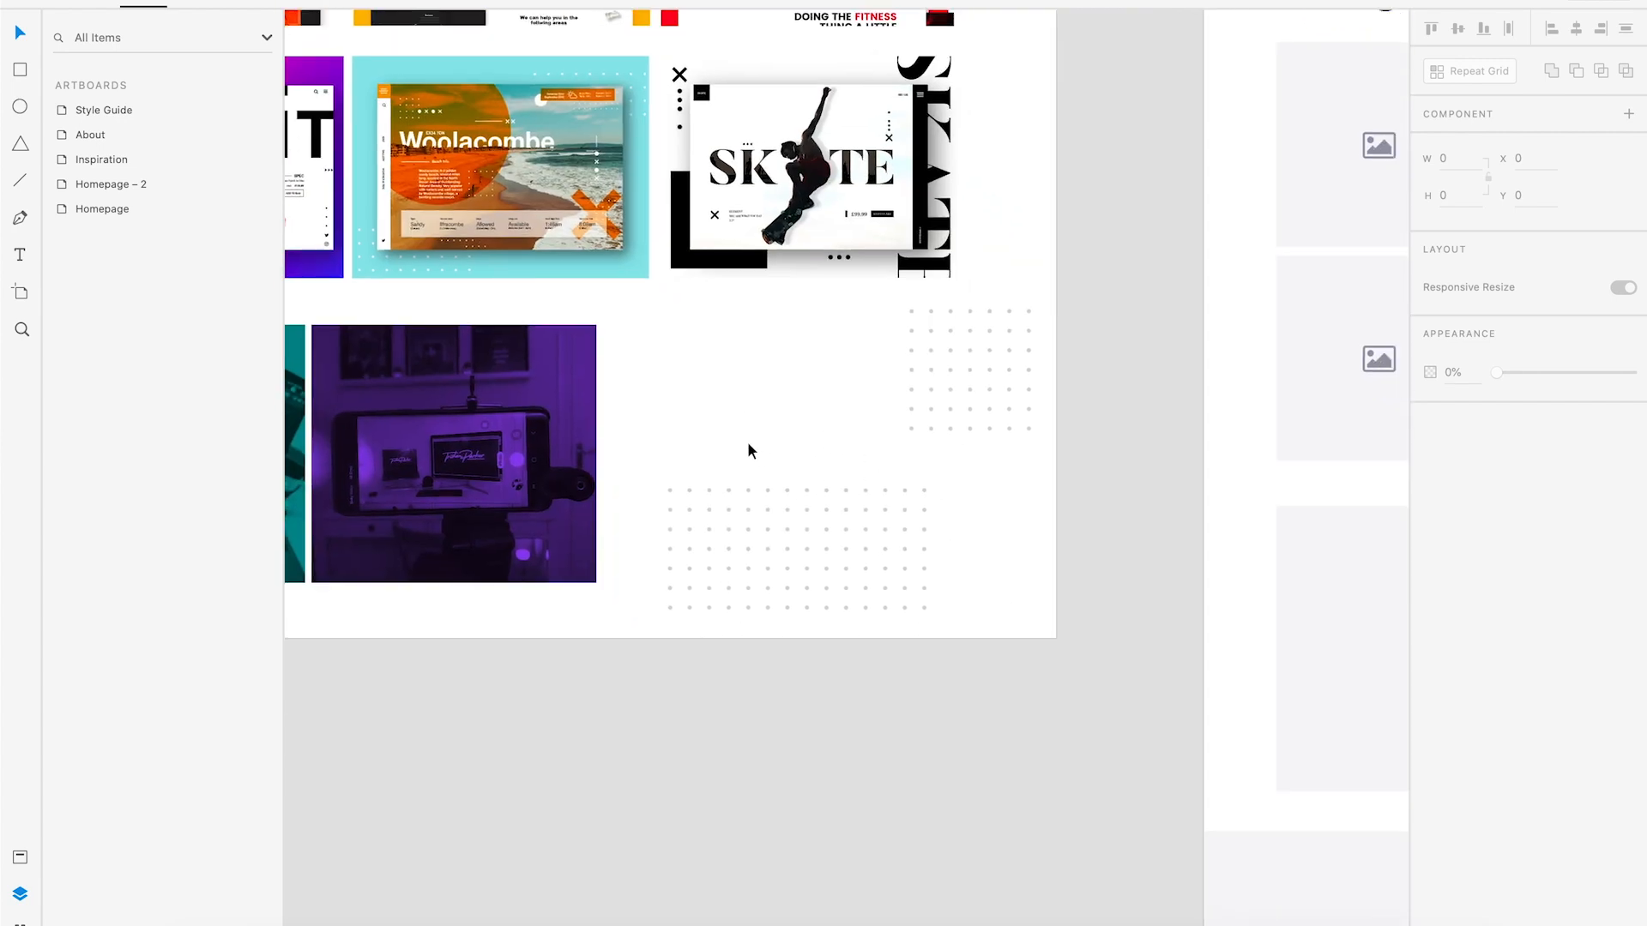
pyautogui.moveTo(632, 361); pyautogui.dragTo(866, 612)
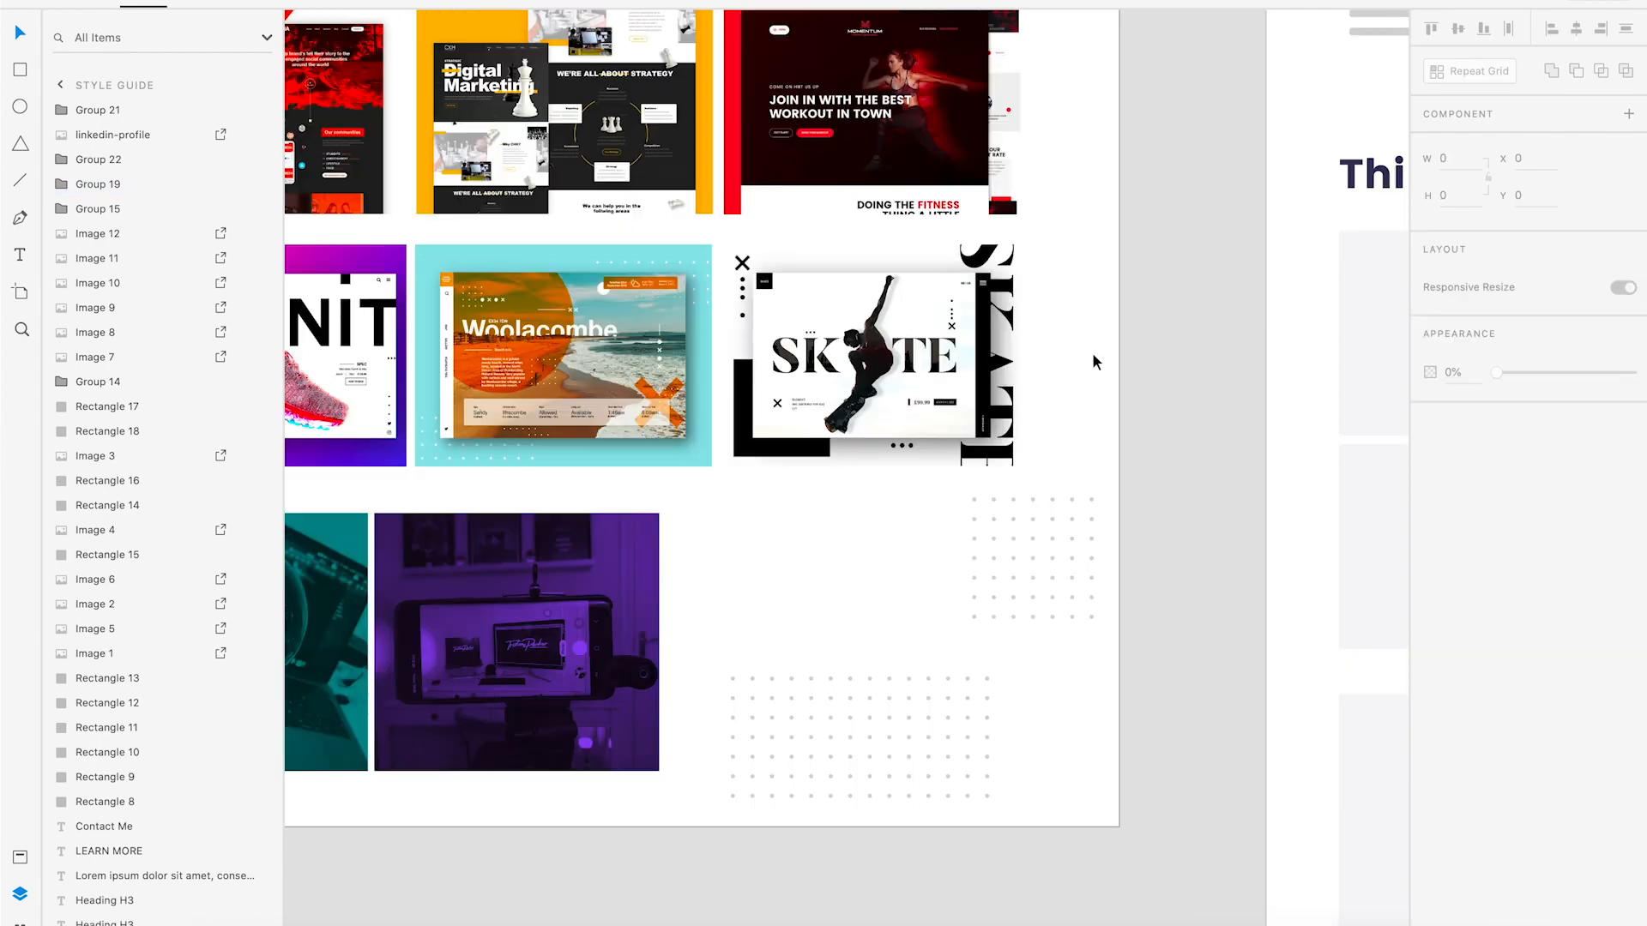
# Delete the placeholder logo from the header of the Homepage artboard.
pyautogui.moveTo(1102, 347); pyautogui.dragTo(731, 541)
pyautogui.moveTo(1053, 340); pyautogui.dragTo(519, 739)
pyautogui.moveTo(846, 279); pyautogui.dragTo(751, 683)
pyautogui.moveTo(757, 462); pyautogui.dragTo(860, 553)
pyautogui.press('super+plus')
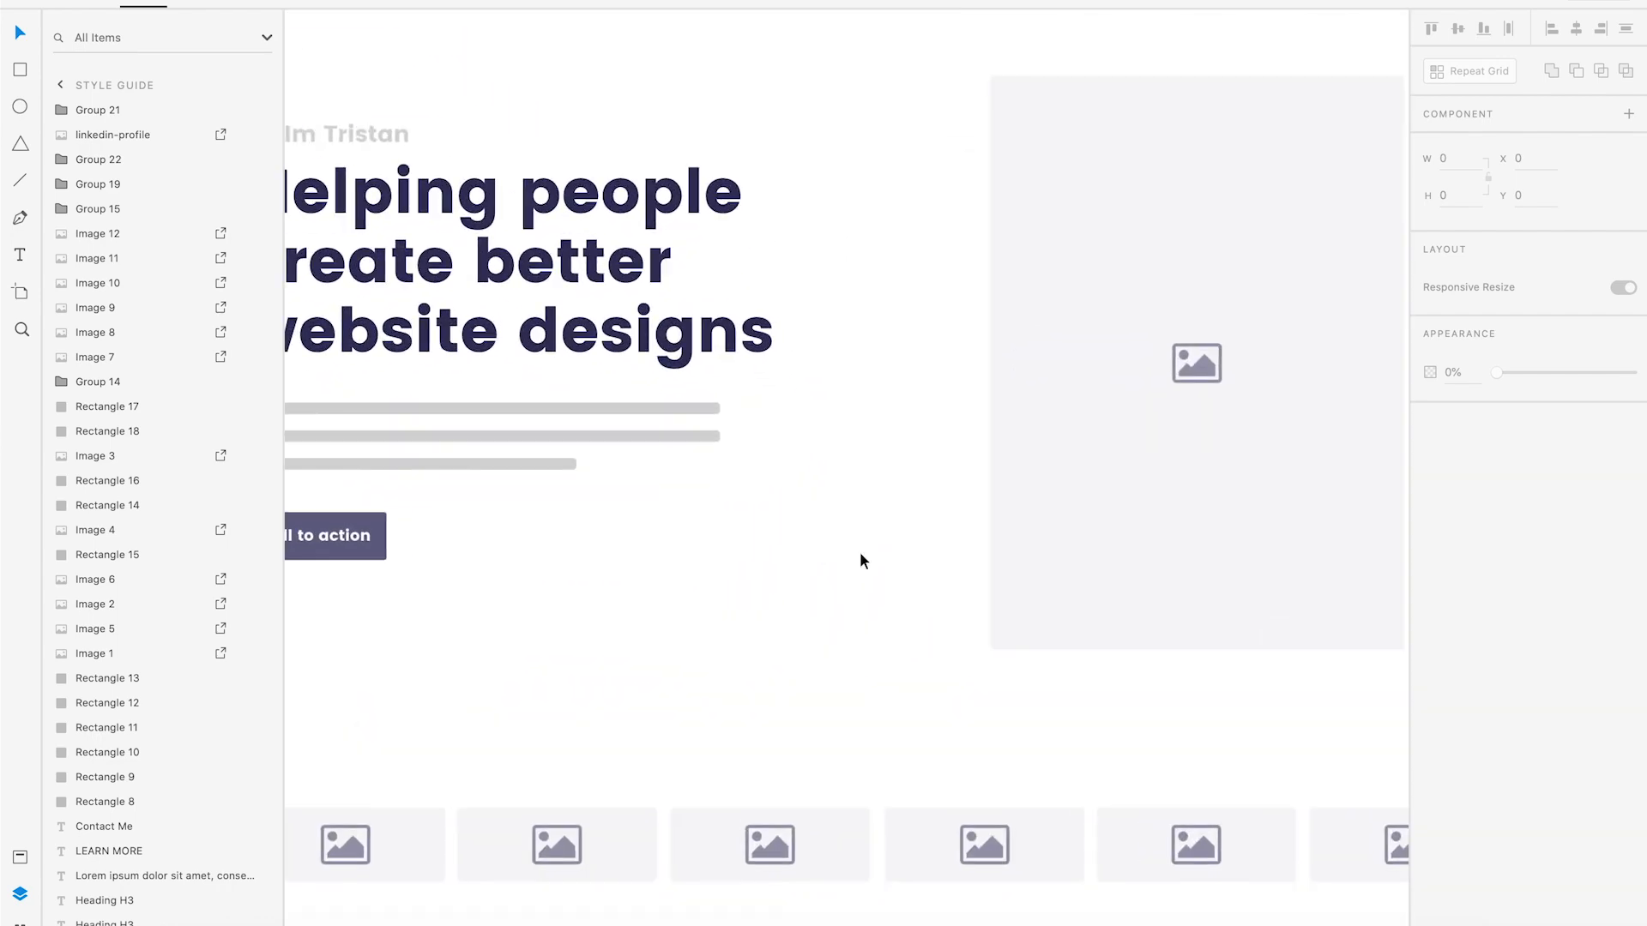
pyautogui.moveTo(743, 477)
pyautogui.mouseDown()
pyautogui.moveTo(1084, 710)
pyautogui.moveTo(1058, 625)
pyautogui.moveTo(536, 626)
pyautogui.moveTo(849, 478)
pyautogui.moveTo(1033, 482)
pyautogui.mouseUp()
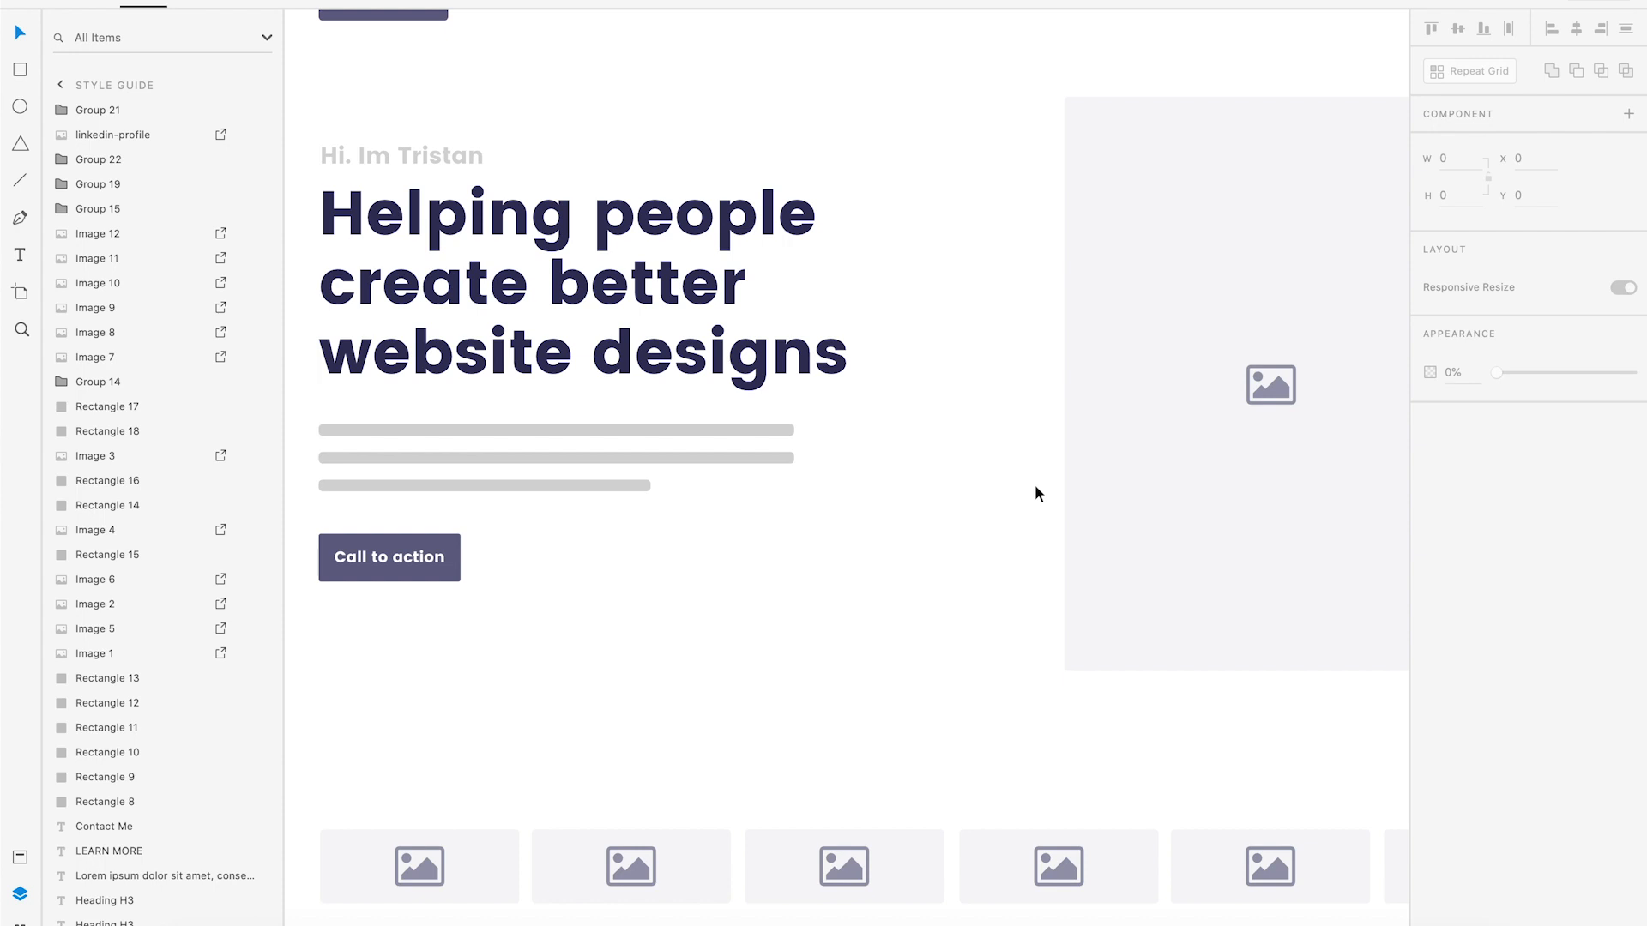
pyautogui.hscroll(-1, 1035, 484)
pyautogui.click(913, 576)
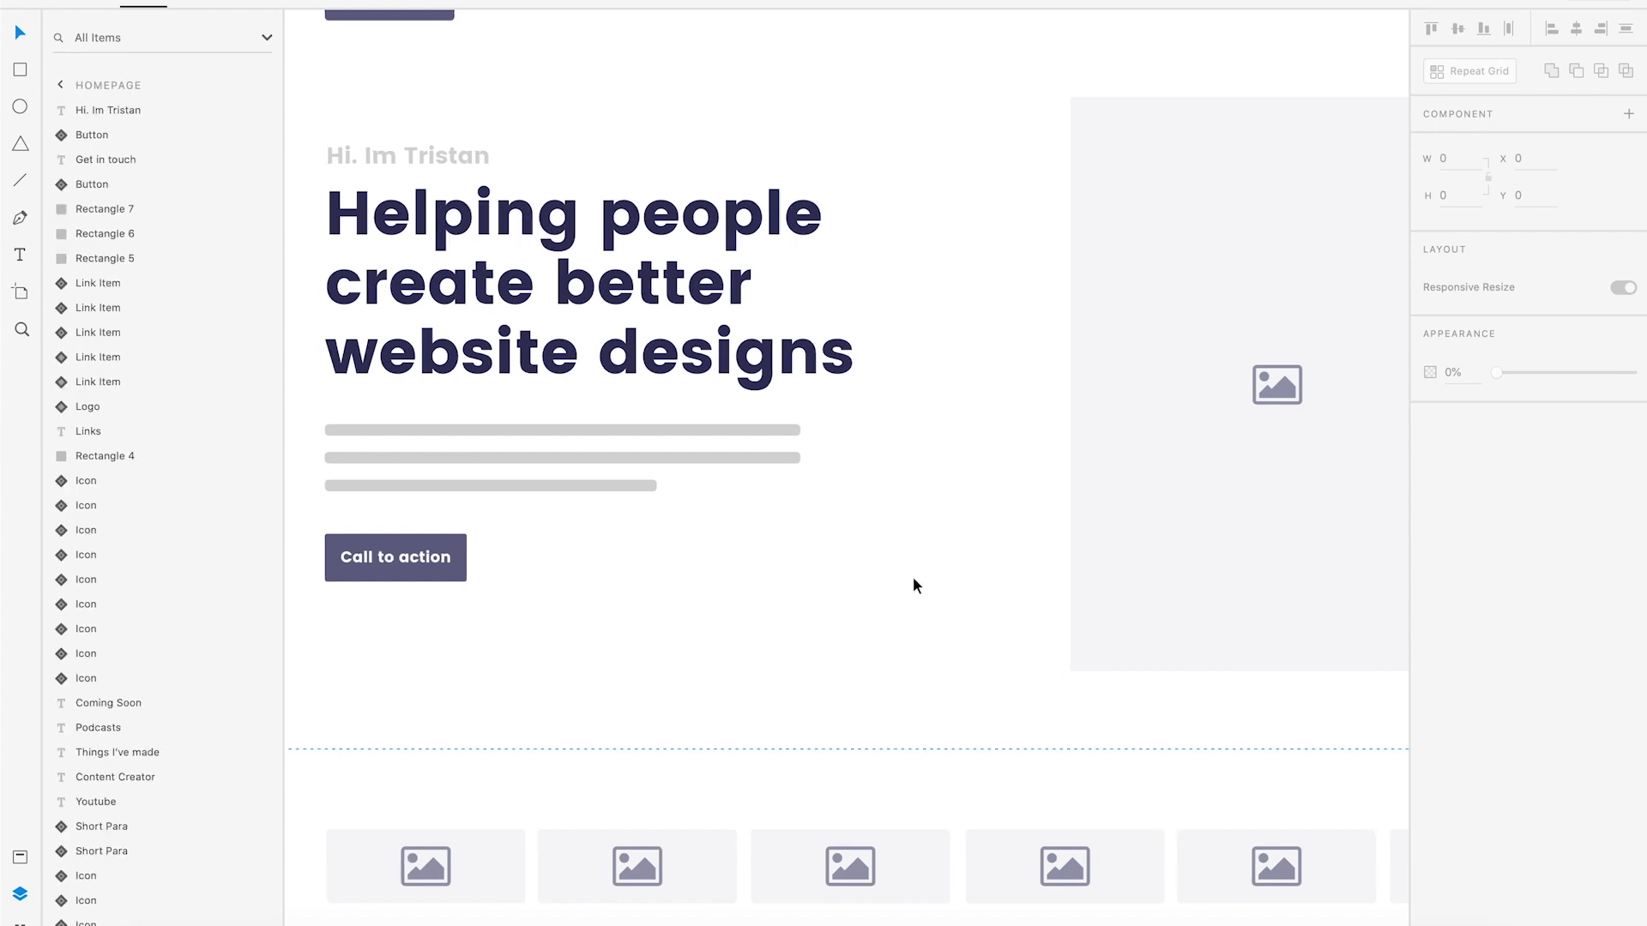
pyautogui.press('super+minus')
pyautogui.moveTo(884, 557); pyautogui.dragTo(956, 586)
pyautogui.moveTo(673, 257); pyautogui.dragTo(676, 177)
pyautogui.press('Delete')
# Copy the signature logo from the Style Guide and paste it onto the Homepage artboard.
pyautogui.moveTo(549, 378); pyautogui.dragTo(909, 163)
pyautogui.moveTo(672, 361)
pyautogui.mouseDown()
pyautogui.moveTo(984, 240)
pyautogui.moveTo(1132, 250)
pyautogui.mouseUp()
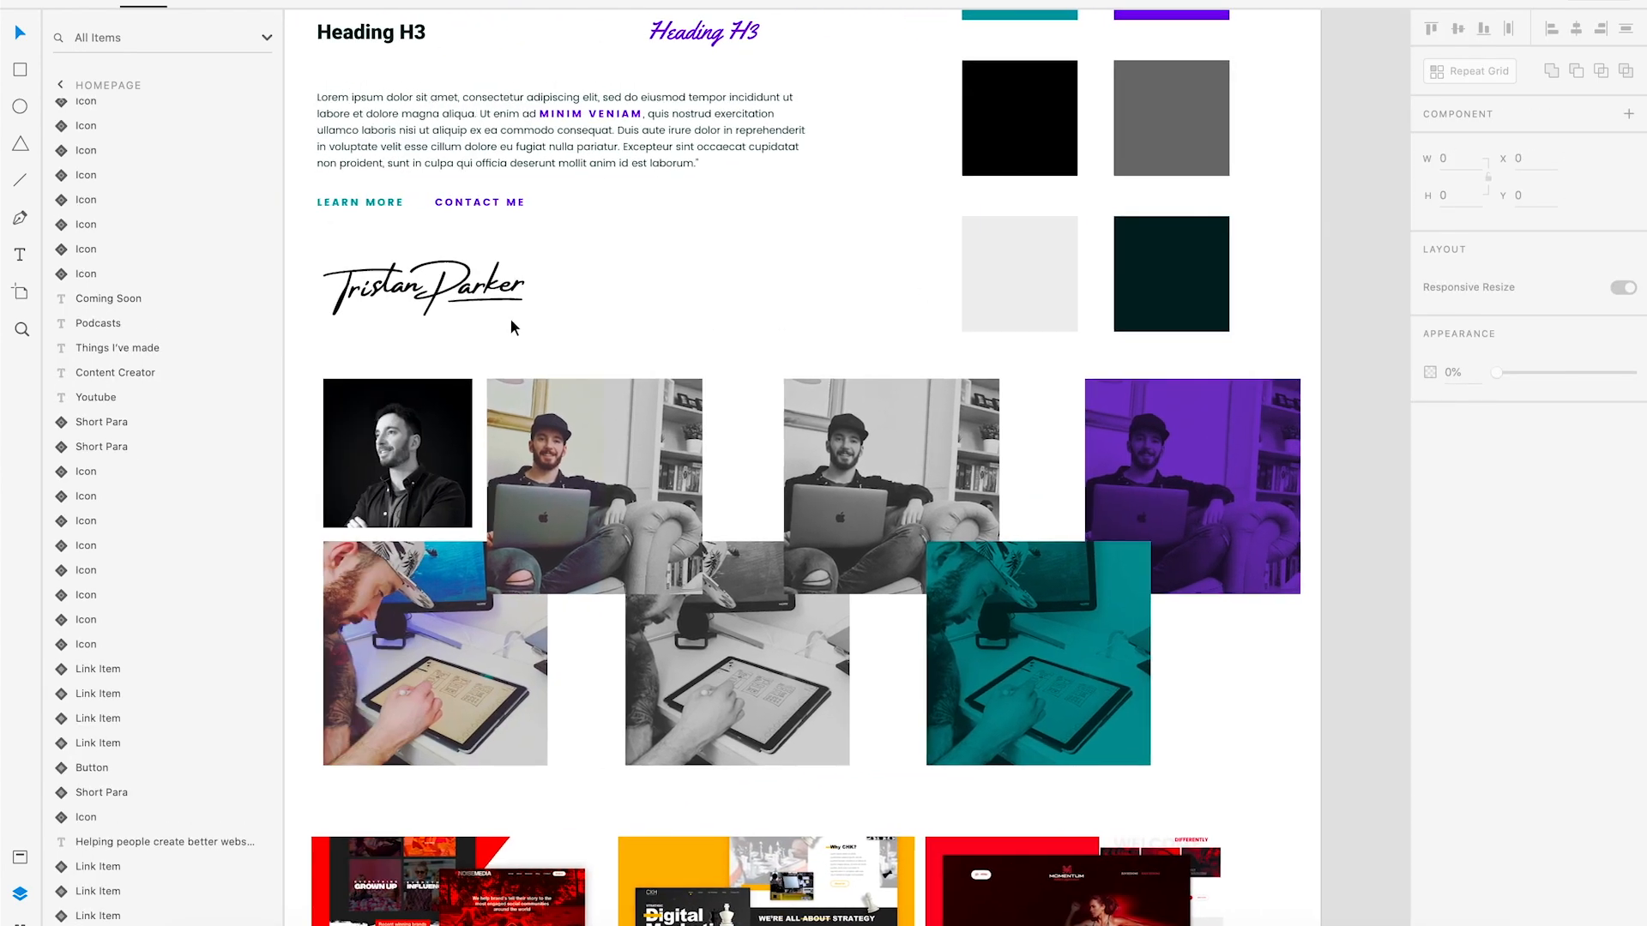
pyautogui.click(470, 298)
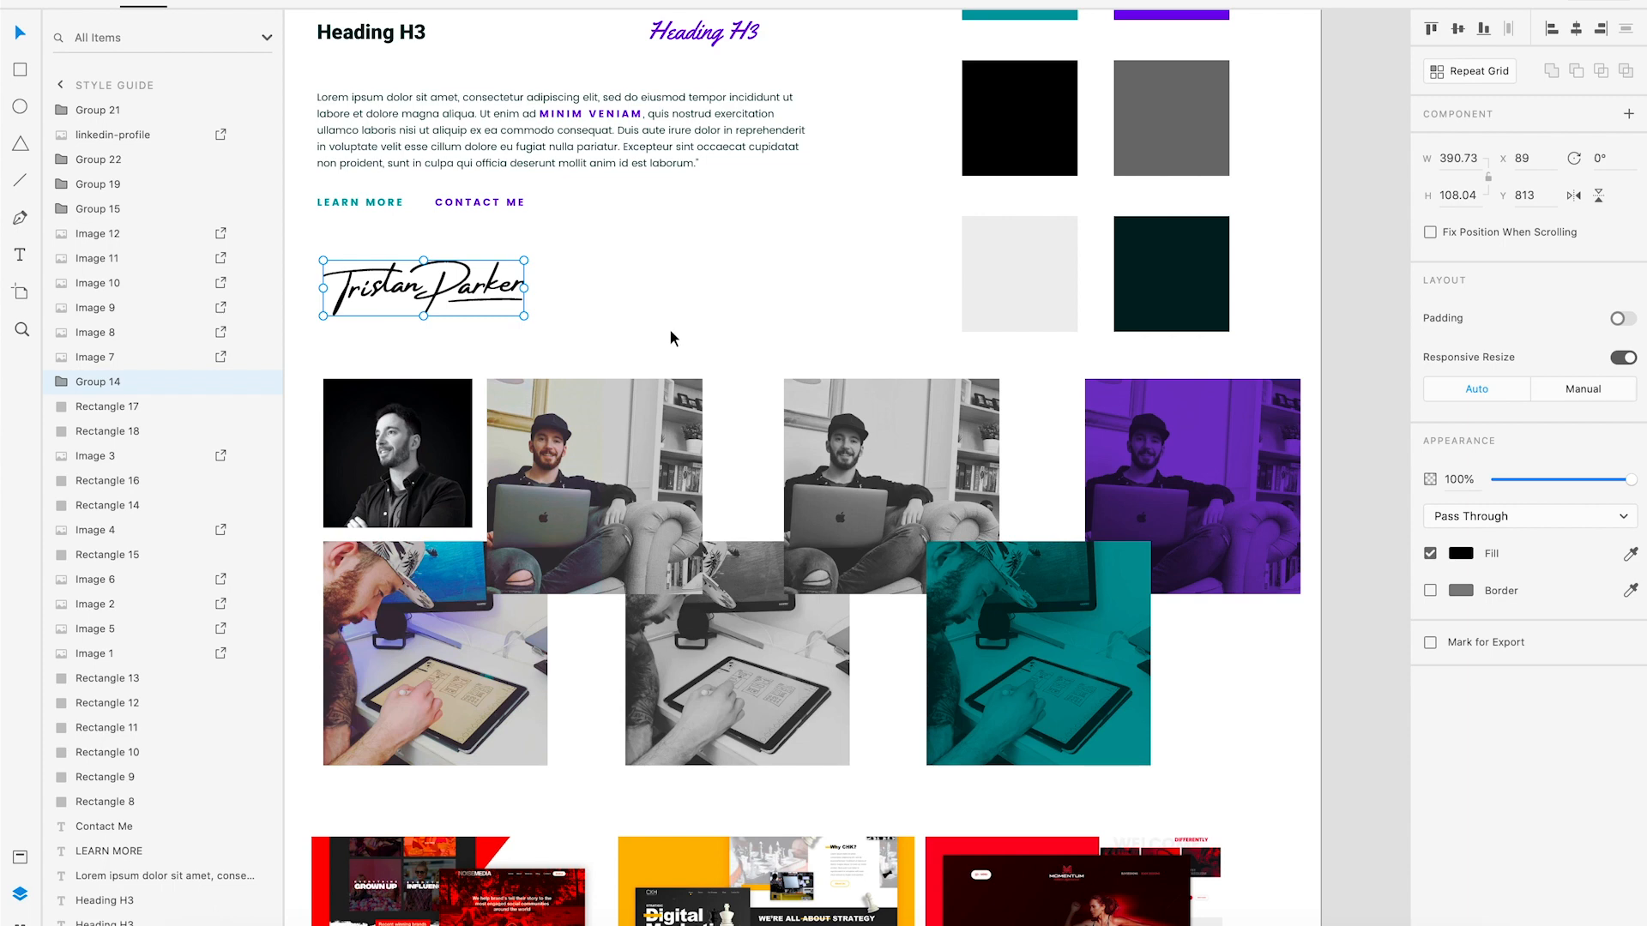
pyautogui.moveTo(478, 293); pyautogui.dragTo(759, 268)
pyautogui.moveTo(427, 292); pyautogui.dragTo(728, 283)
pyautogui.hotkey('ctrl', 'z')
pyautogui.click(600, 307)
pyautogui.click(442, 299)
pyautogui.press('space')
pyautogui.moveTo(1102, 213); pyautogui.dragTo(228, 553)
pyautogui.click(598, 282)
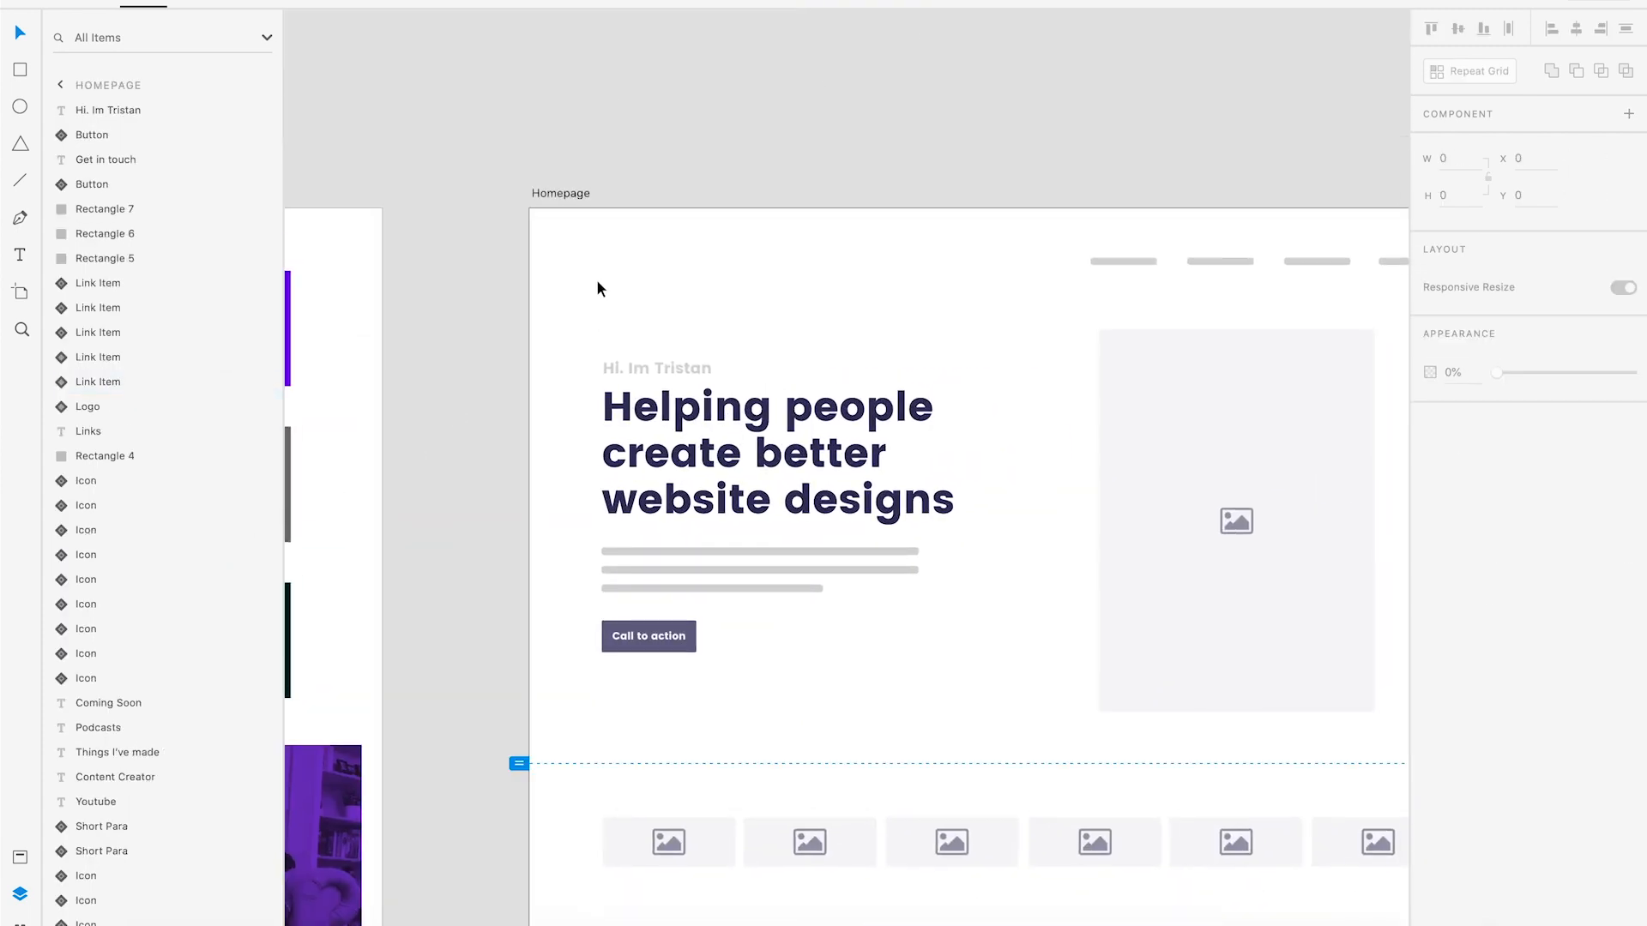
pyautogui.press('super+v')
pyautogui.press('super+plus')
pyautogui.press('space')
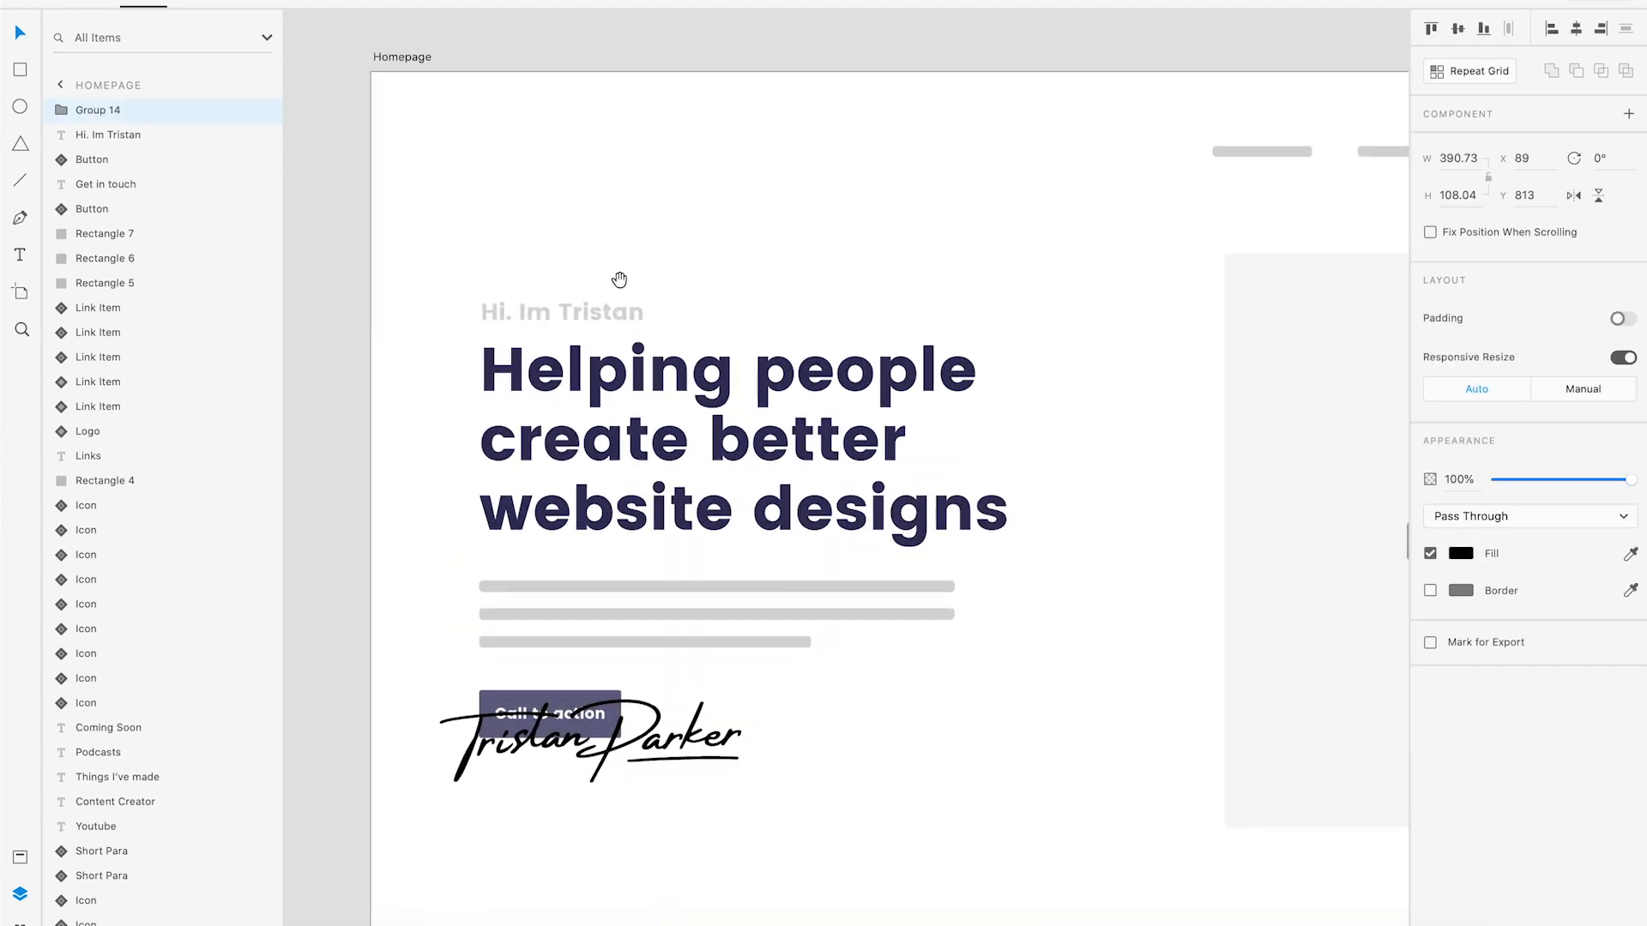
# Place the signature logo in the Homepage header above the headline and scale it down to about 283 by 78.
pyautogui.moveTo(619, 282); pyautogui.dragTo(635, 339)
pyautogui.moveTo(479, 824)
pyautogui.mouseDown()
pyautogui.moveTo(554, 235)
pyautogui.moveTo(518, 227)
pyautogui.moveTo(516, 241)
pyautogui.mouseUp()
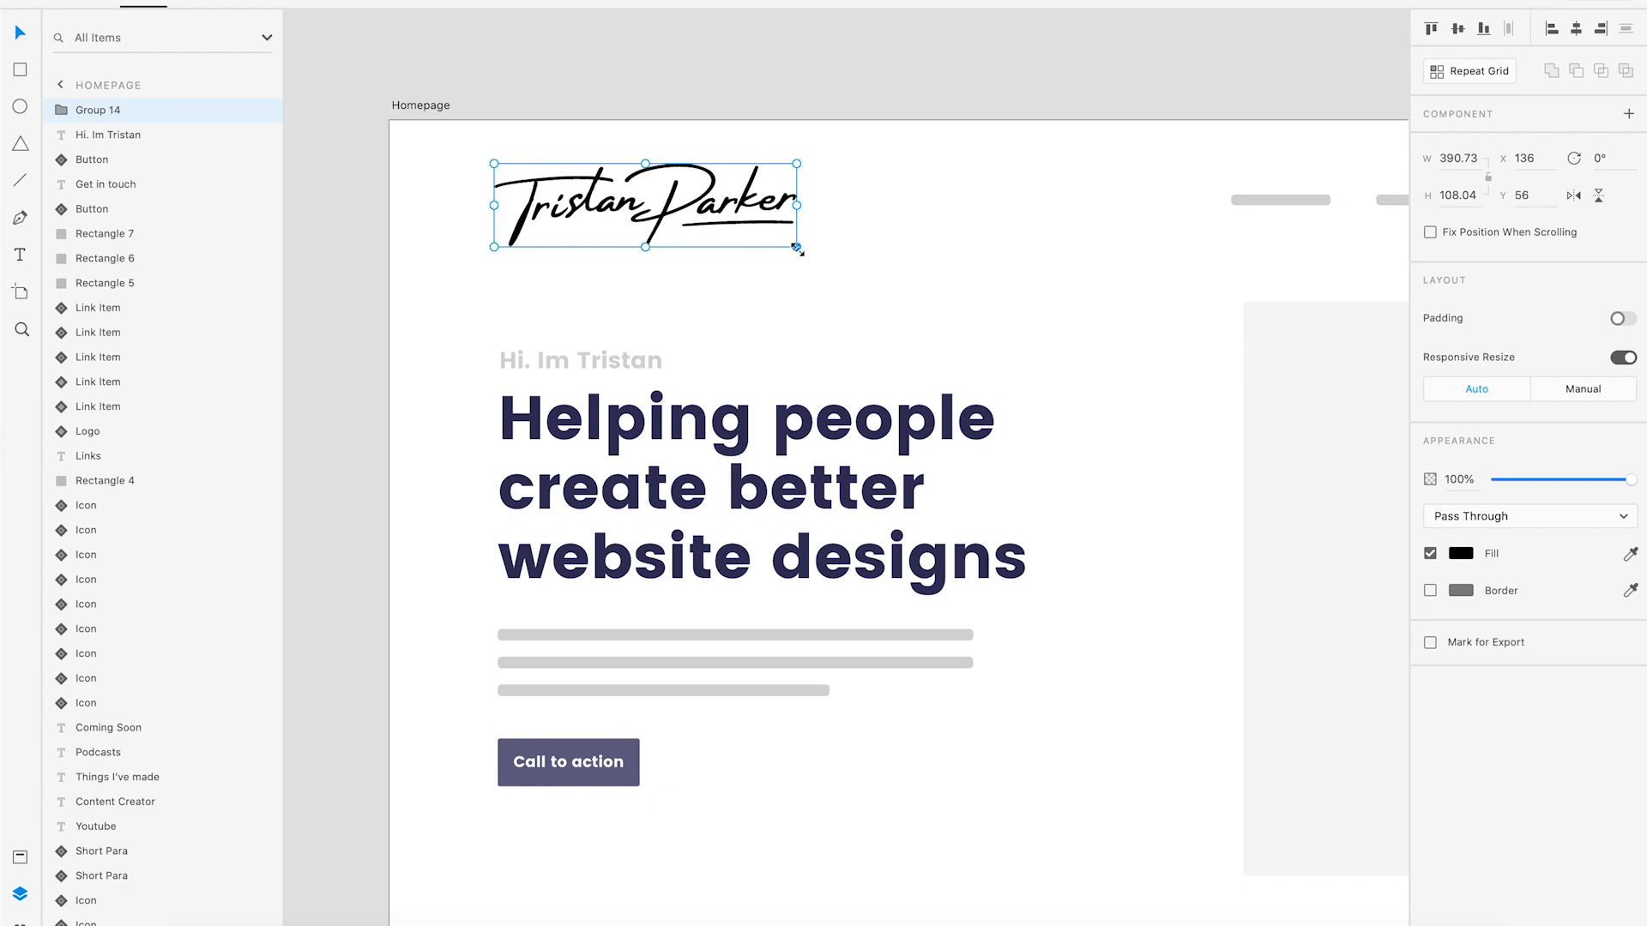
pyautogui.moveTo(766, 238); pyautogui.dragTo(713, 225)
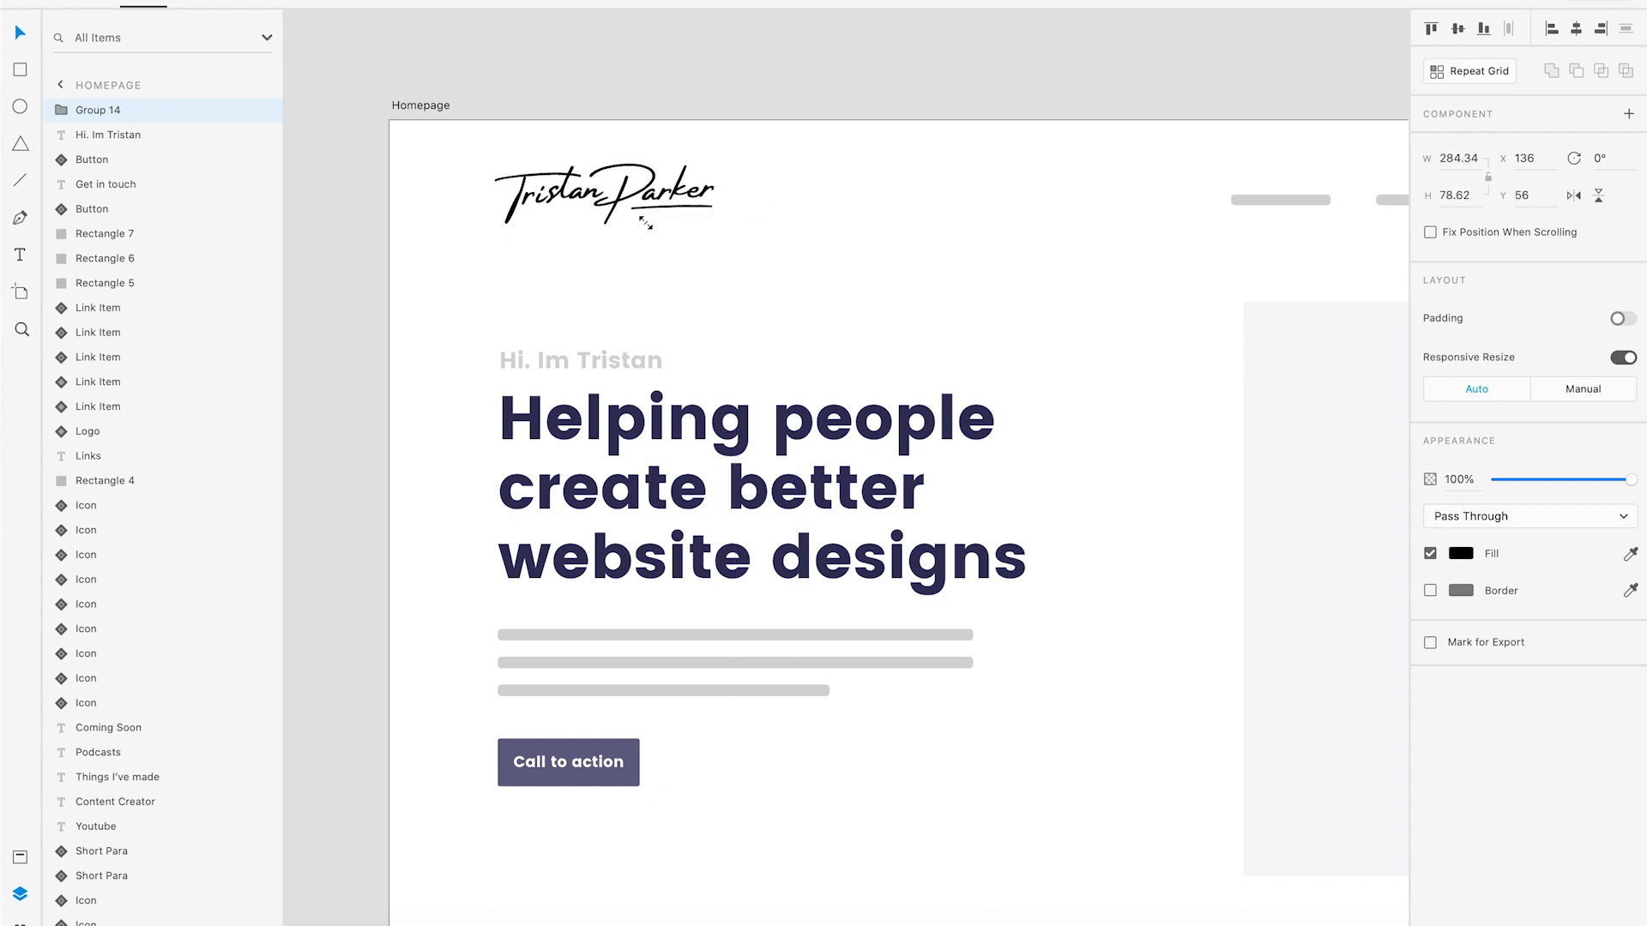
pyautogui.moveTo(615, 207); pyautogui.dragTo(618, 209)
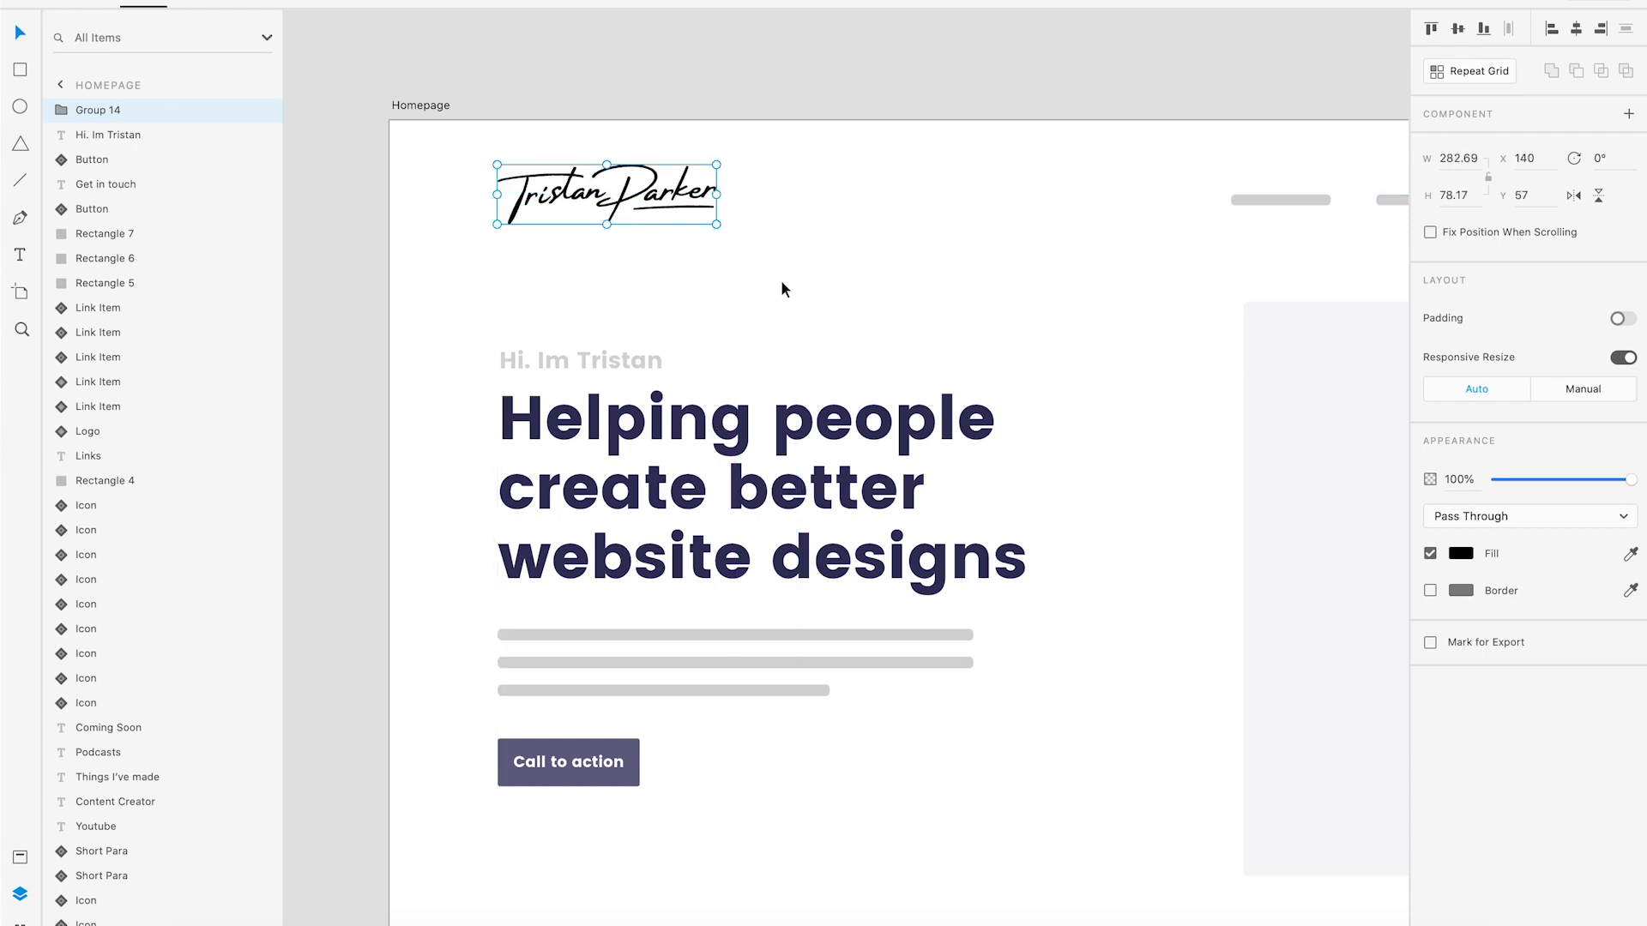
pyautogui.click(779, 279)
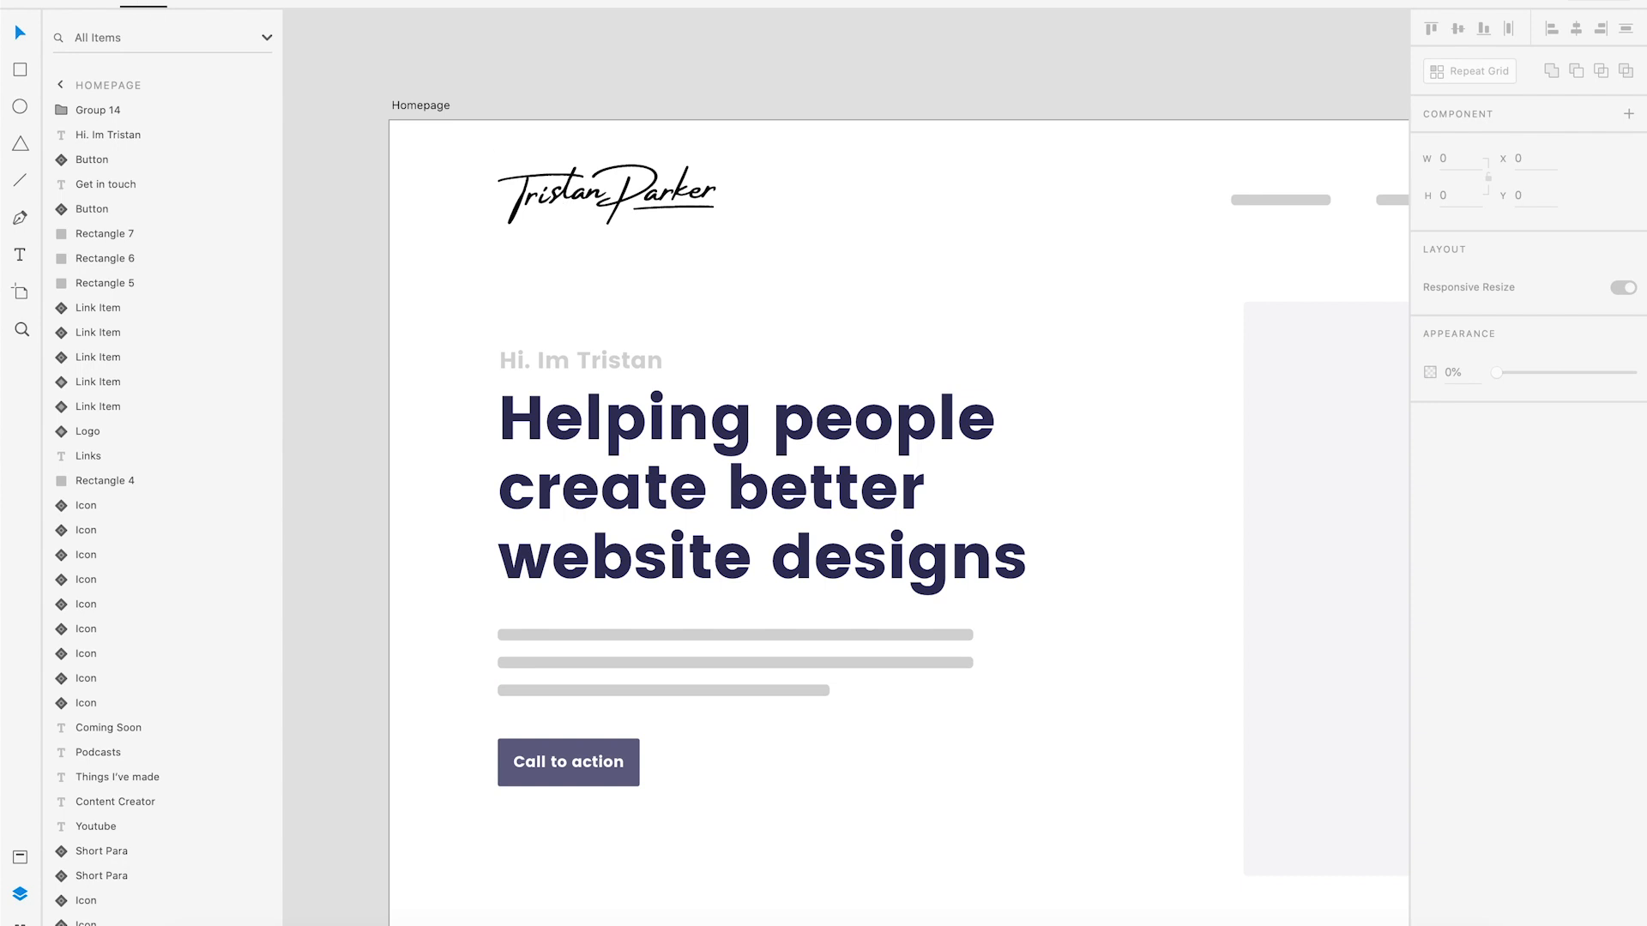
# Show the layout grid on the Homepage artboard.
pyautogui.click(293, 0)
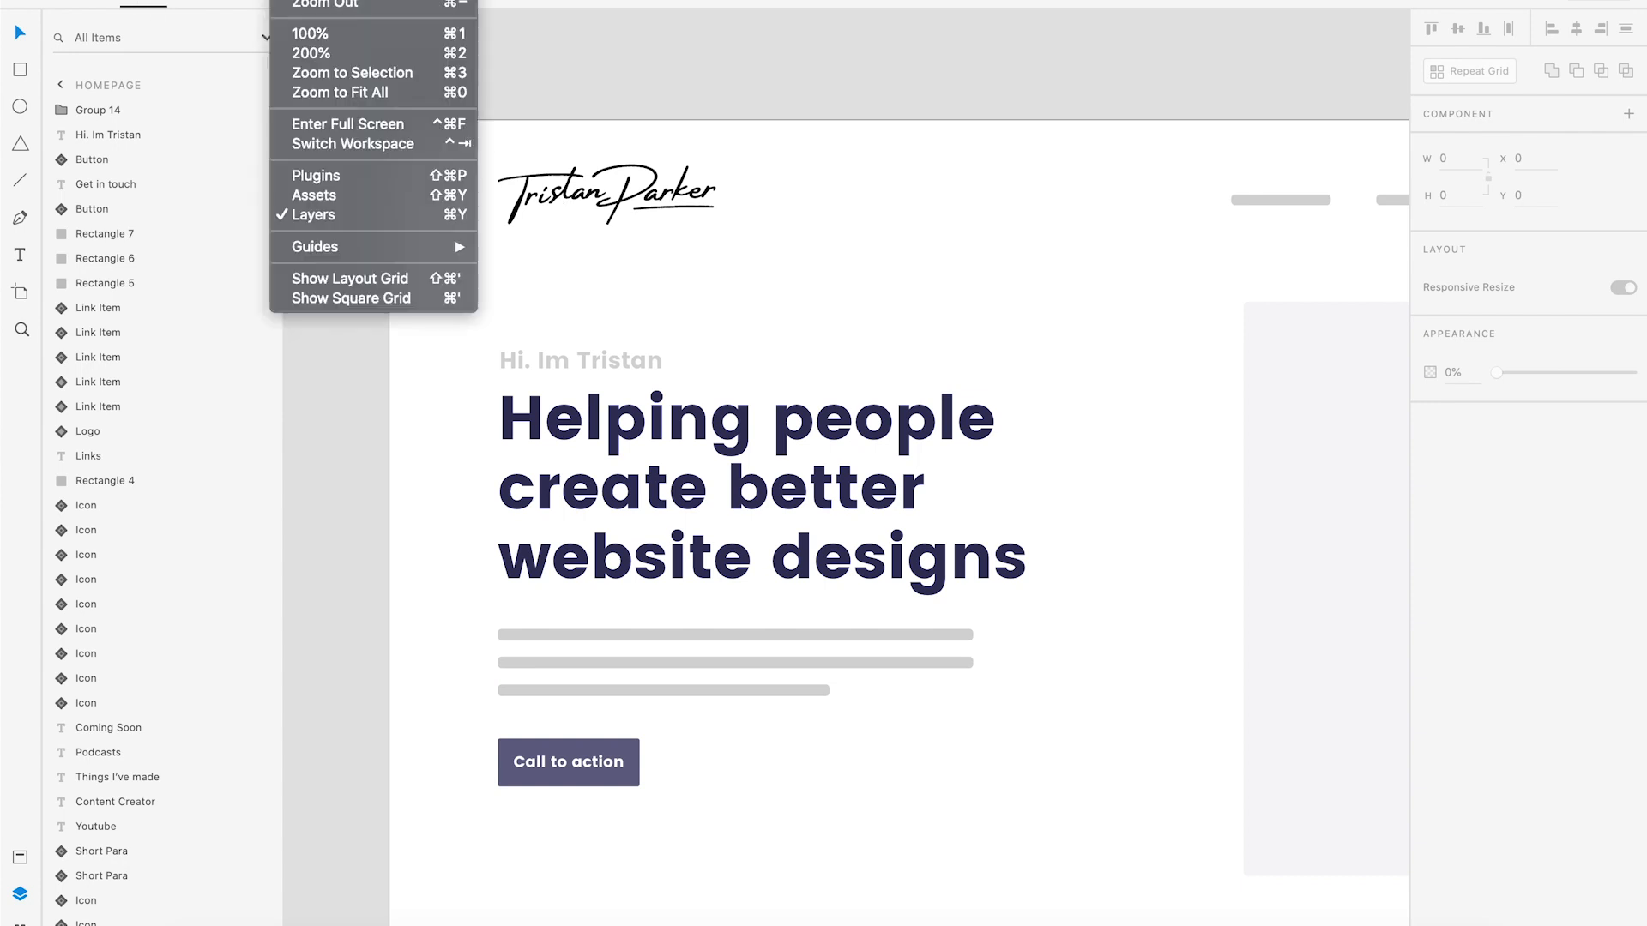
pyautogui.click(364, 280)
pyautogui.moveTo(812, 309); pyautogui.dragTo(608, 320)
pyautogui.press('super+minus')
pyautogui.scroll(2, 654, 370)
pyautogui.press('super+plus')
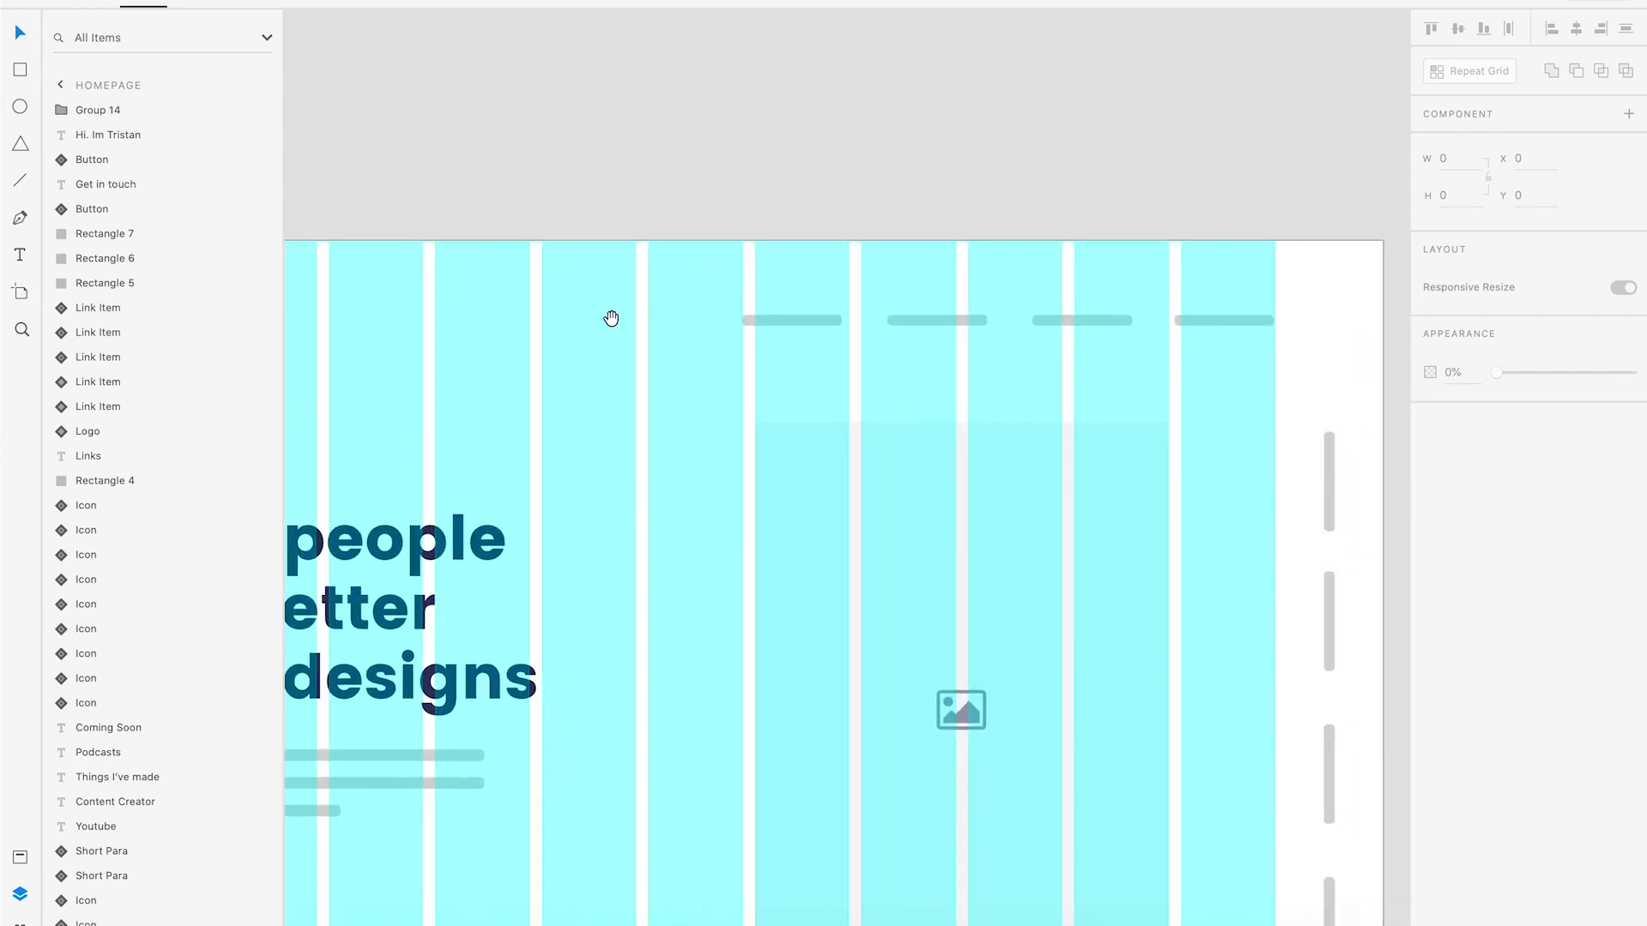
# Delete the four placeholder navigation bars from the Homepage header.
pyautogui.click(768, 321)
pyautogui.moveTo(737, 288); pyautogui.dragTo(1224, 360)
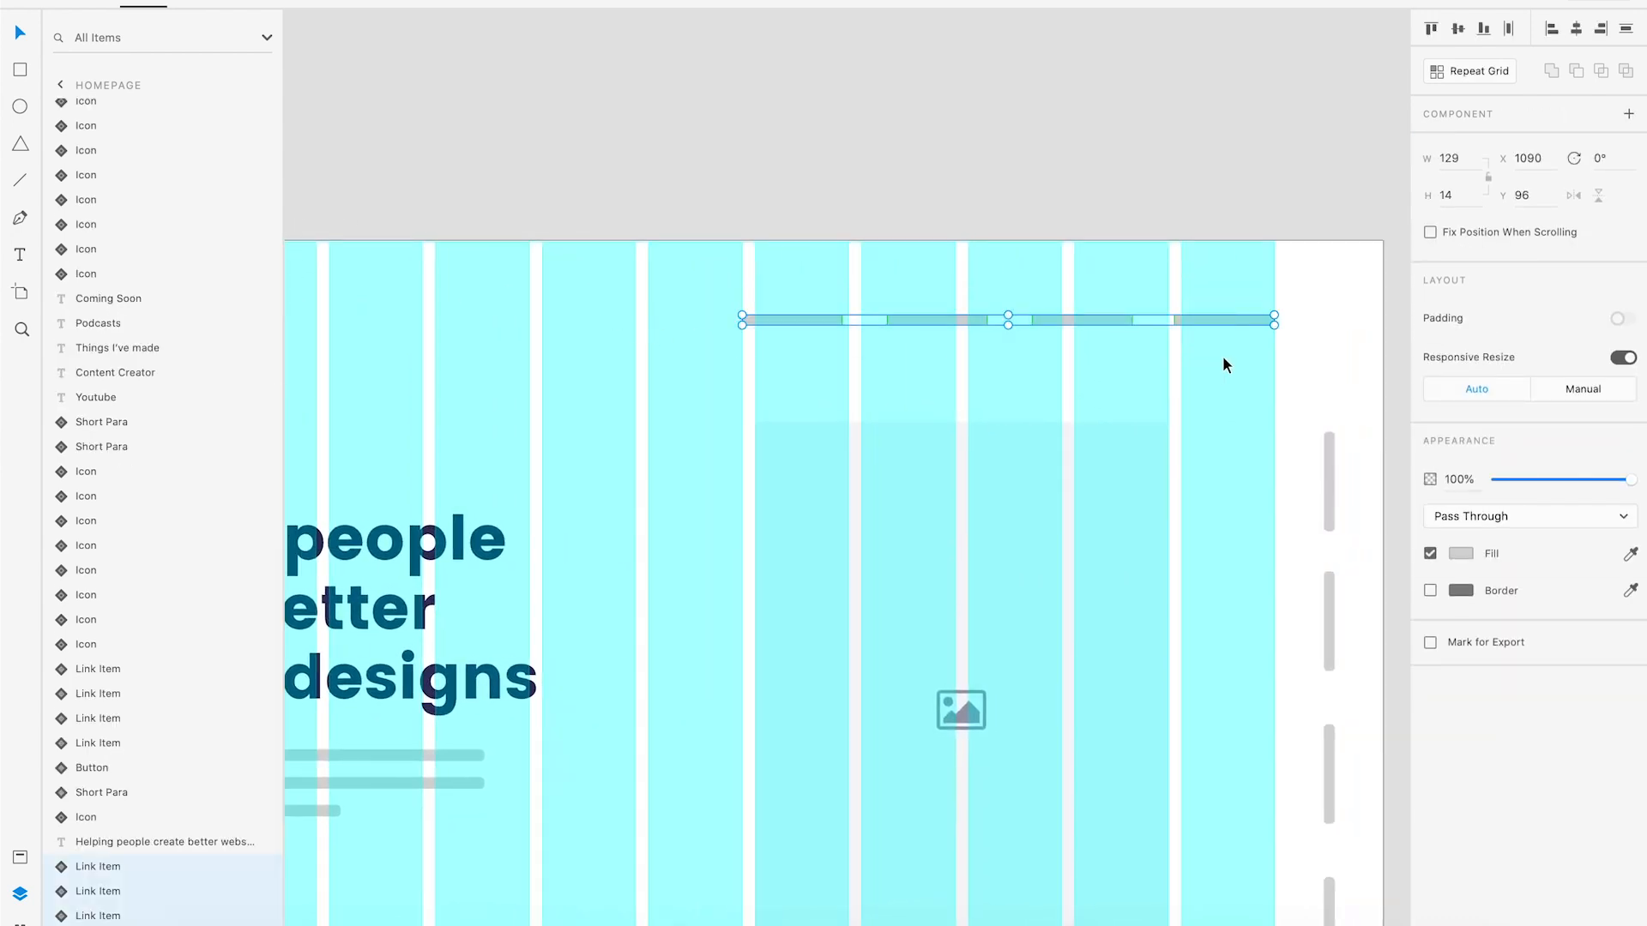
pyautogui.press('Delete')
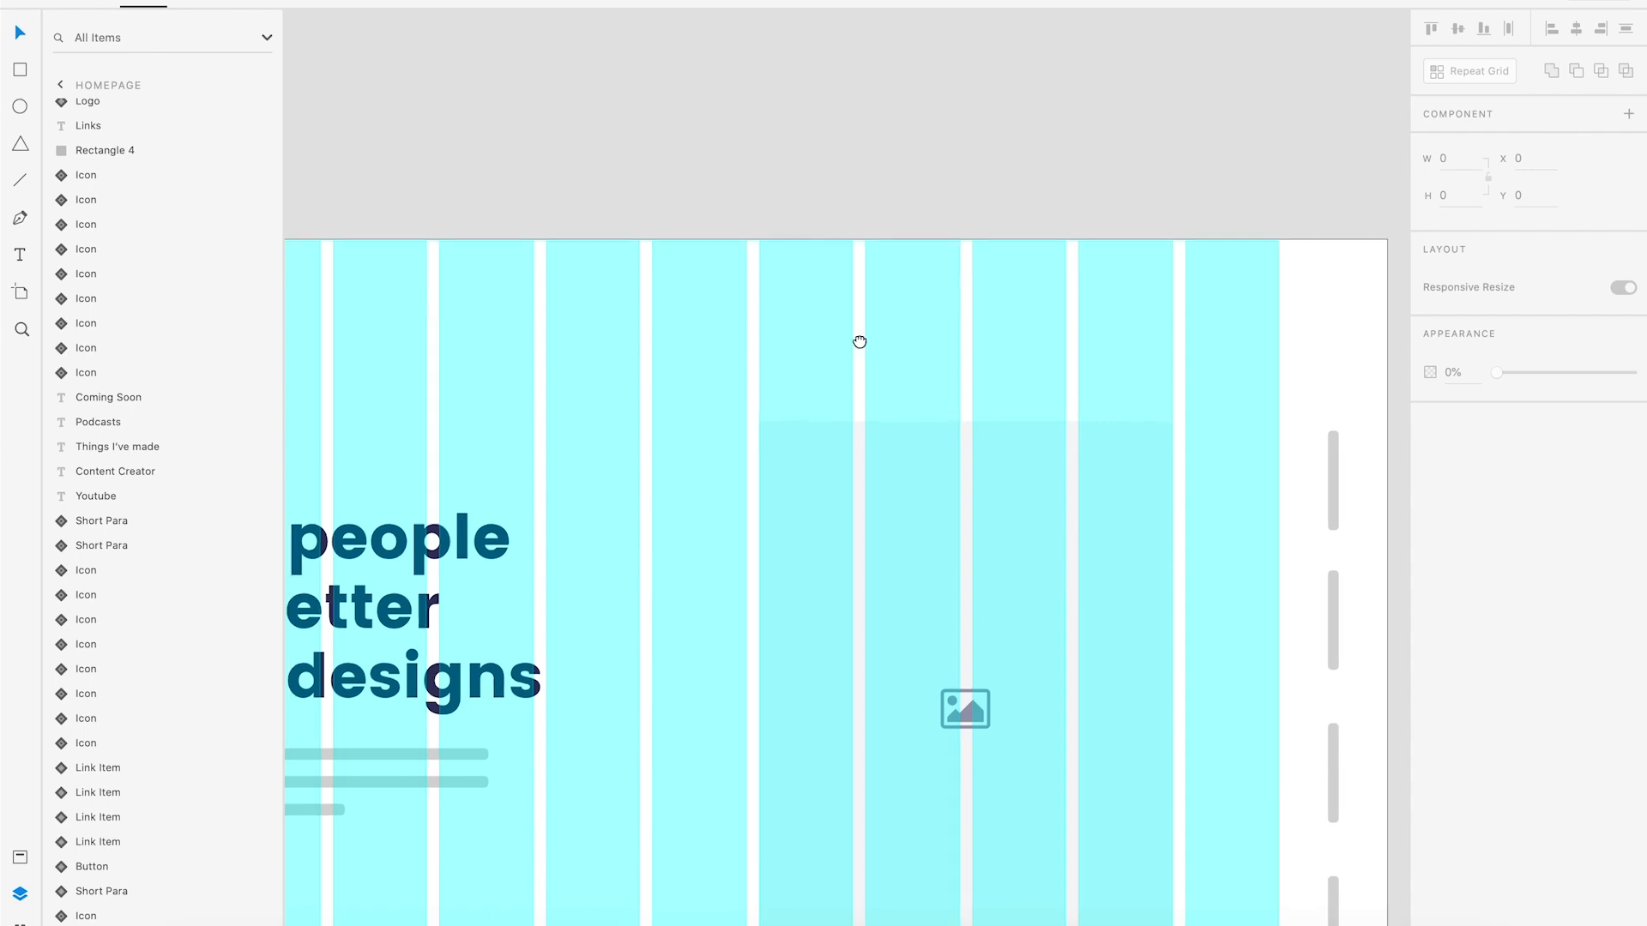
# Add an area text box about 714 by 64 in the Homepage header reading "About. Inspiration. WDL. Contact".
pyautogui.hscroll(-2, 621, 331)
pyautogui.press('t')
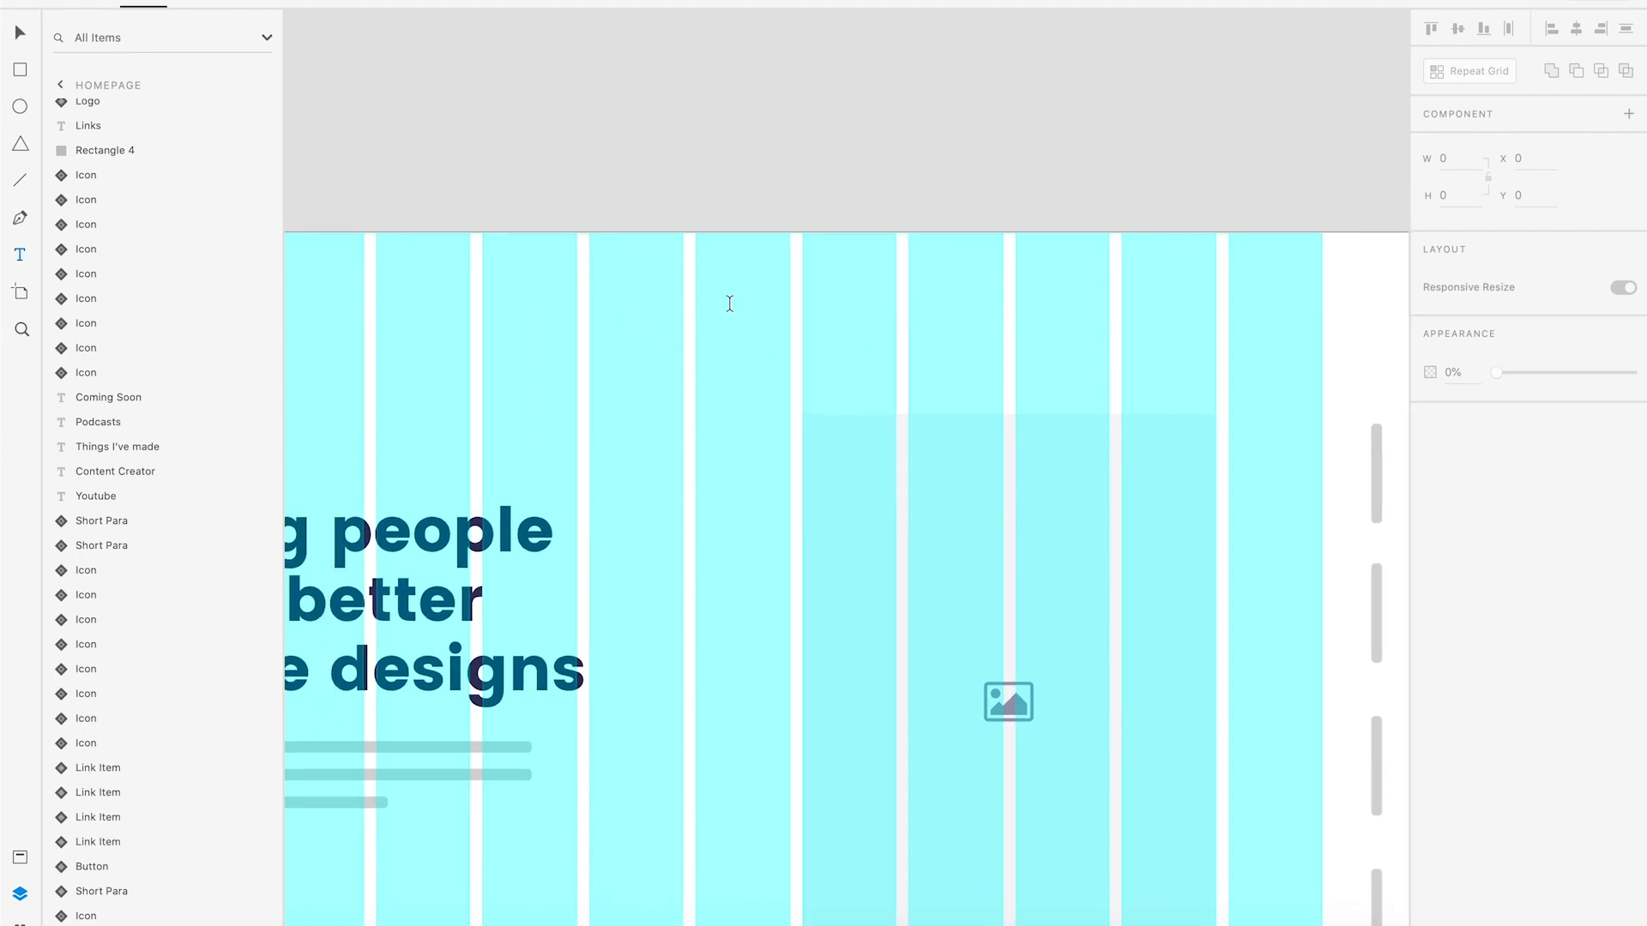
pyautogui.moveTo(790, 271); pyautogui.dragTo(1333, 321)
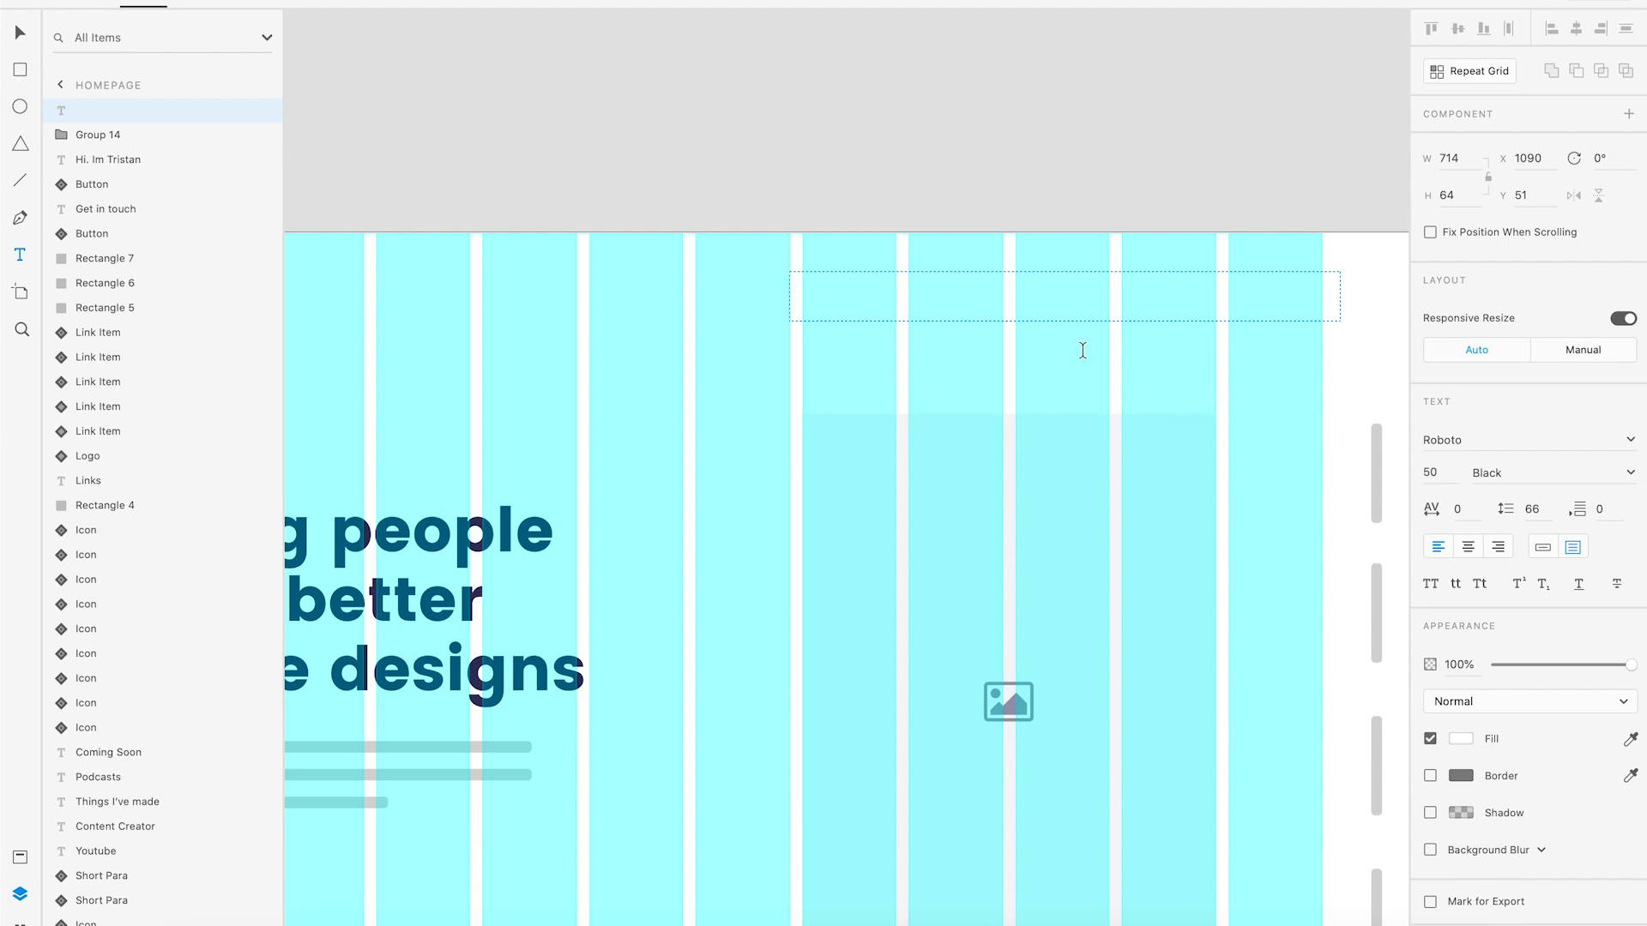
pyautogui.write('About')
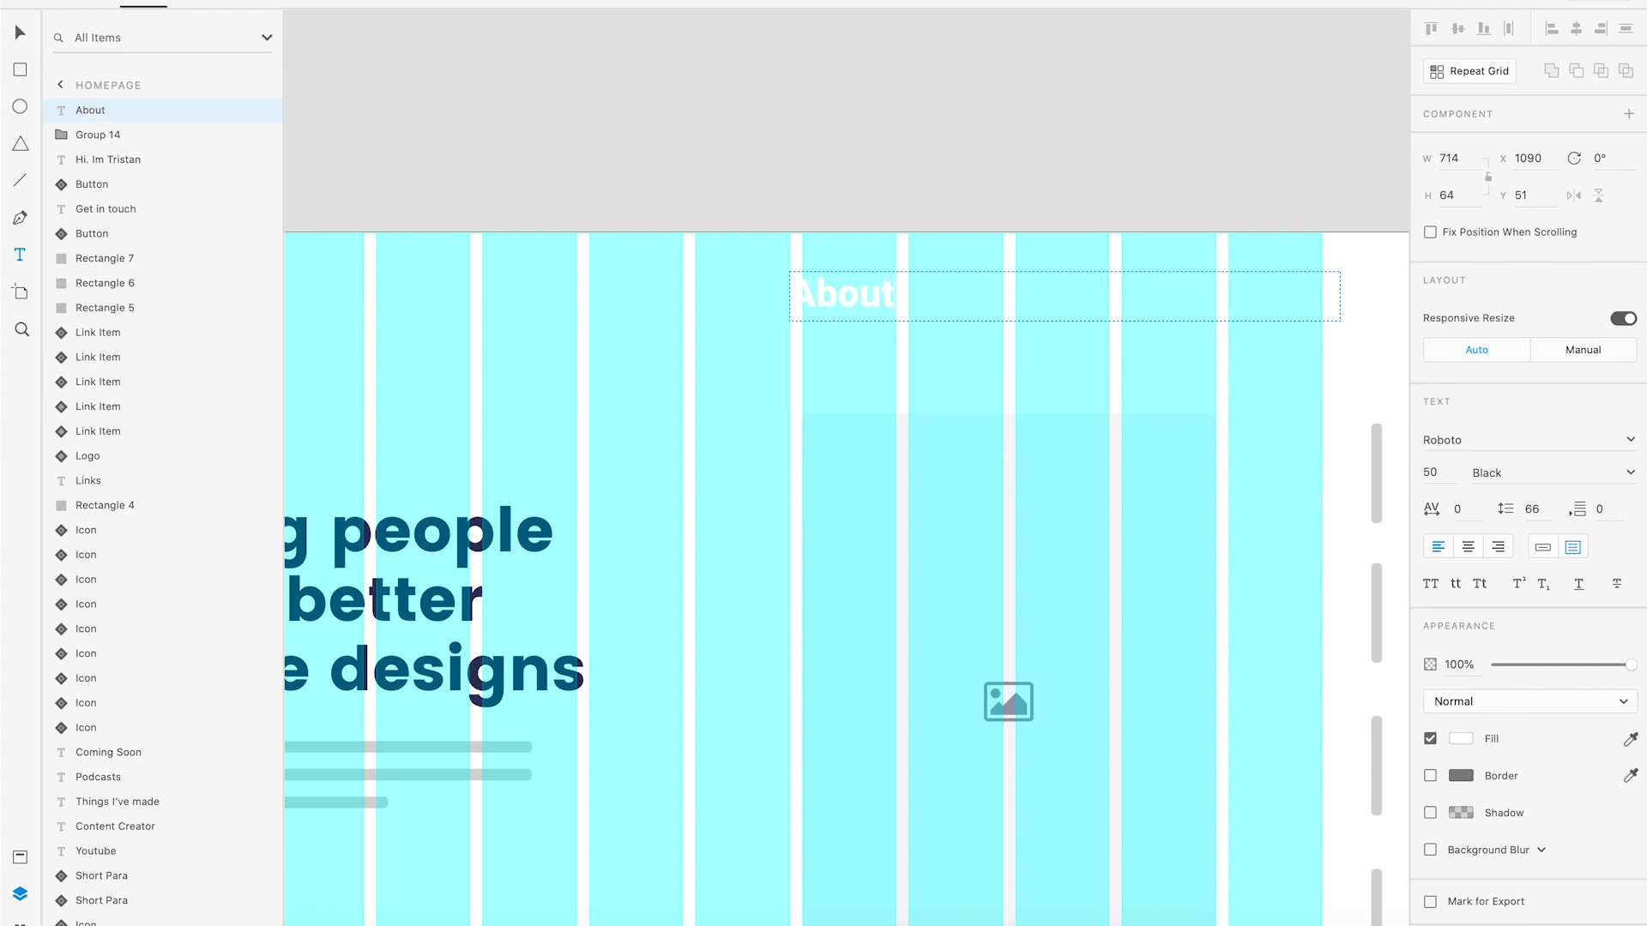
pyautogui.write('.inspiration.')
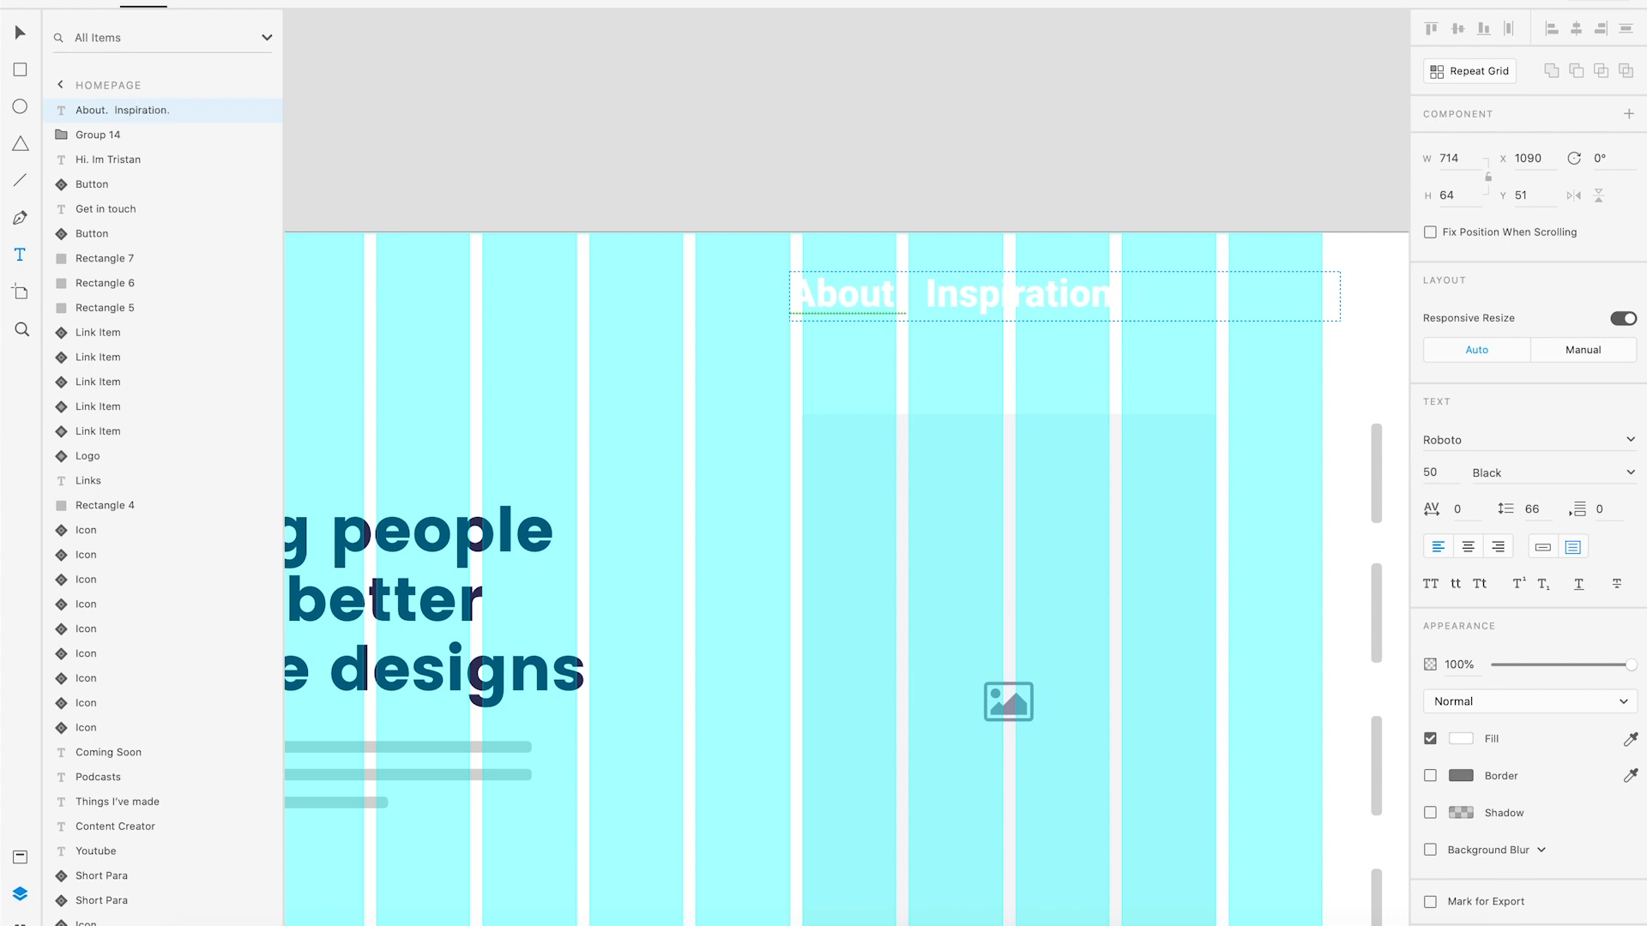
pyautogui.write(' WDL')
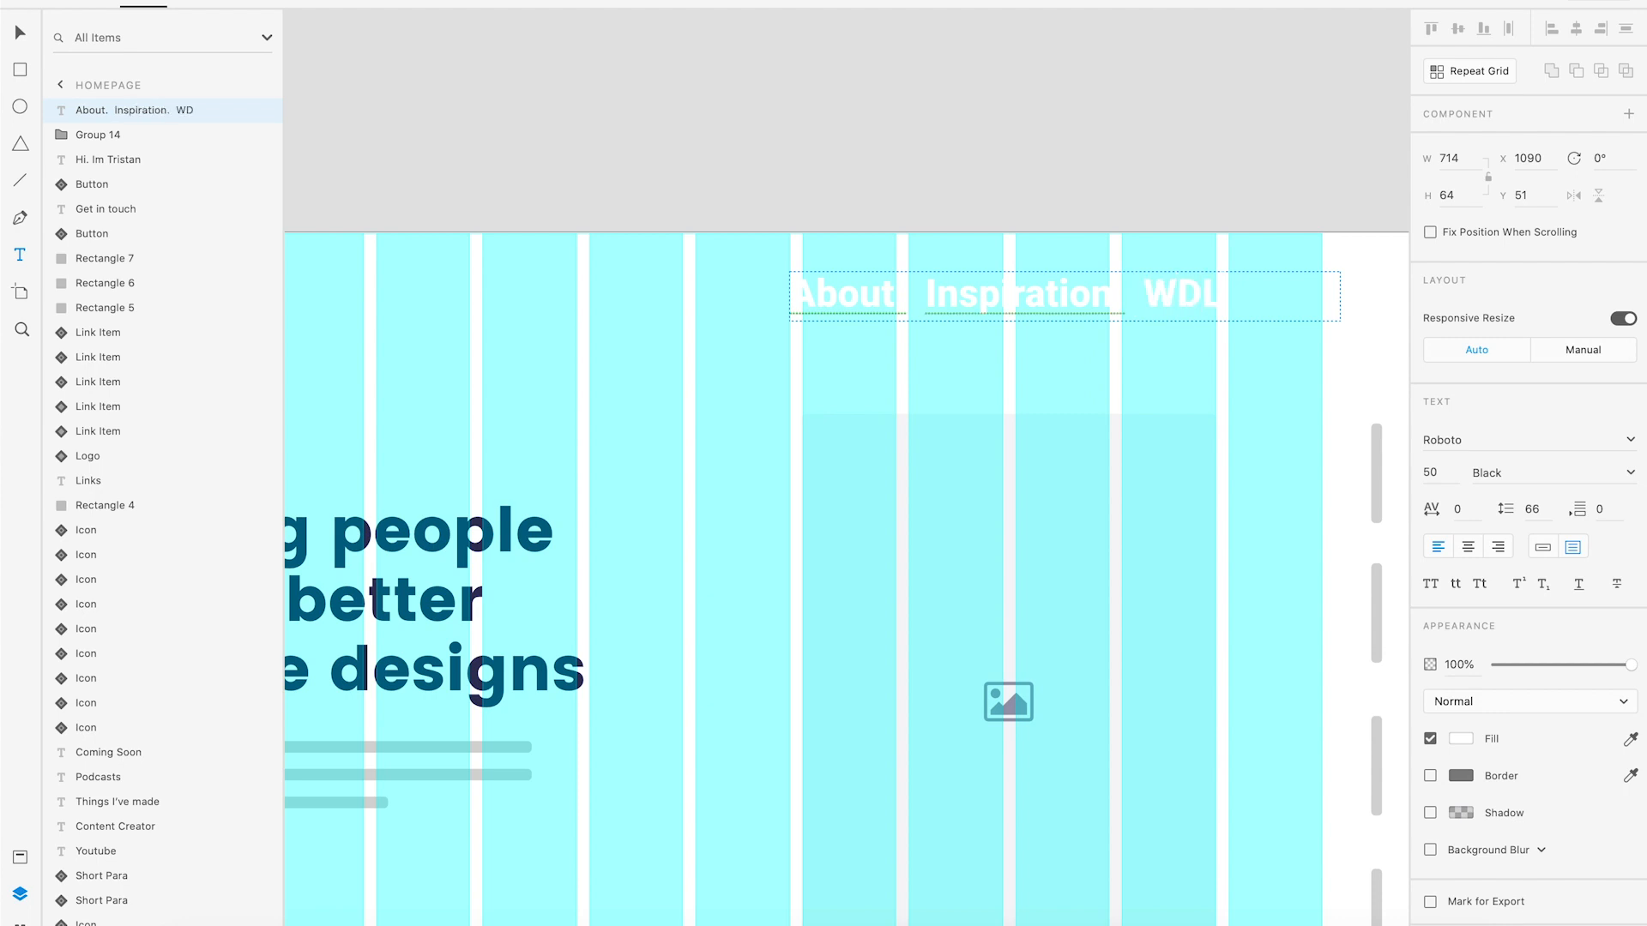
pyautogui.write('. Con')
pyautogui.write('tact')
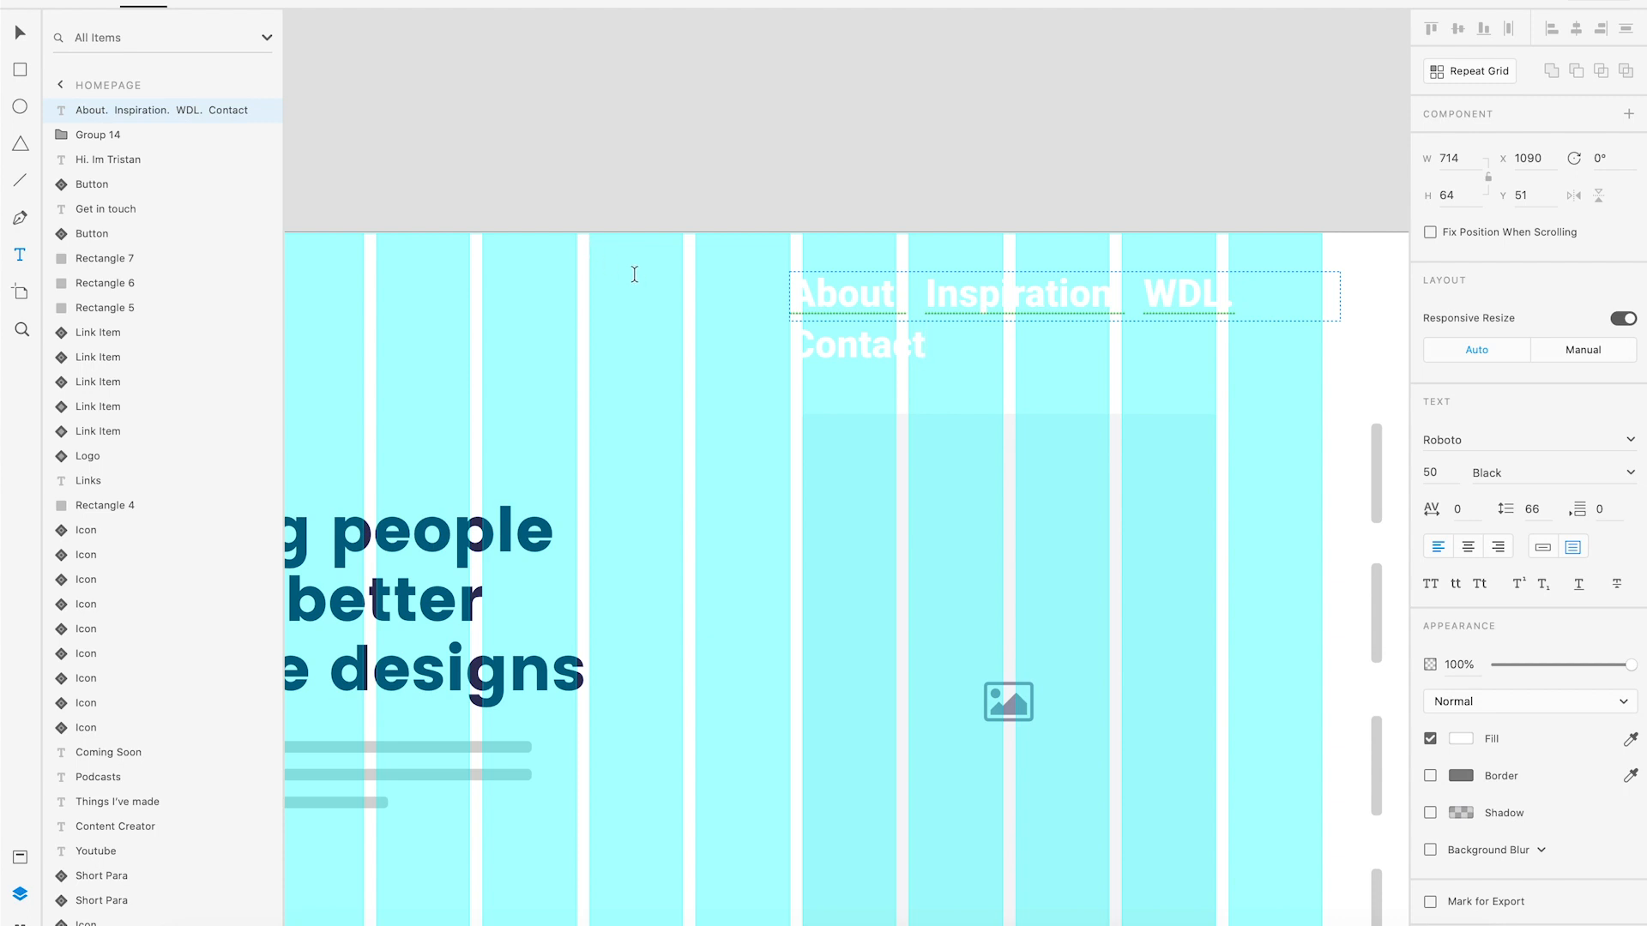
pyautogui.click(629, 173)
# Apply the Link Poppins — 20pt character style to the navigation text in the Homepage header.
pyautogui.click(21, 34)
pyautogui.moveTo(689, 256); pyautogui.dragTo(1225, 346)
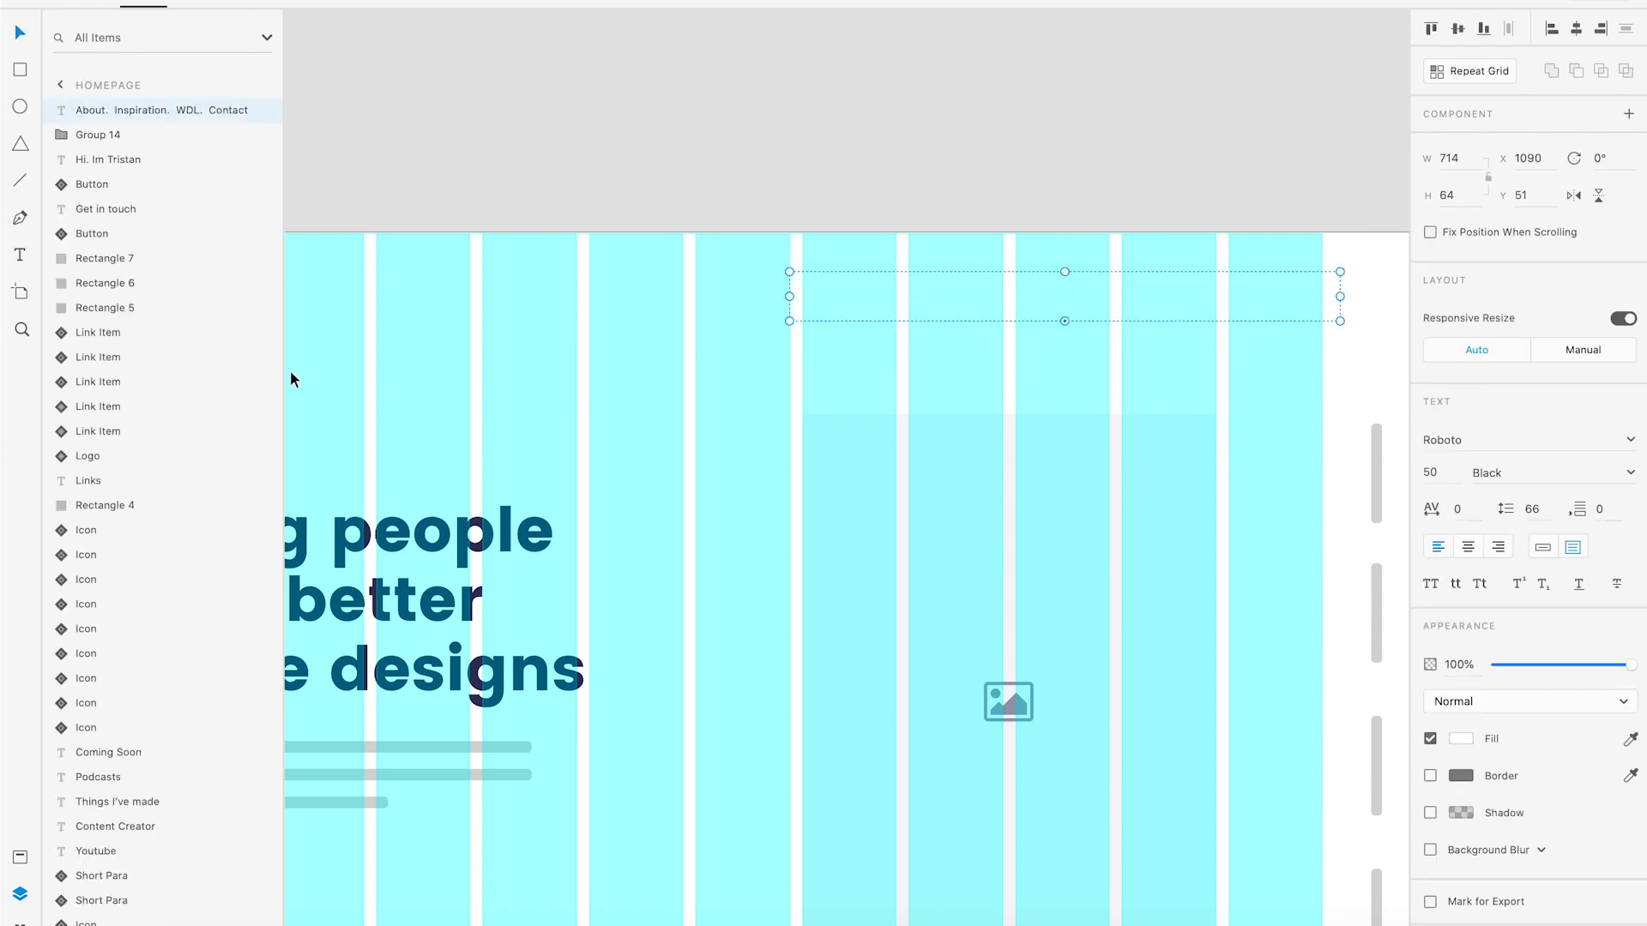
pyautogui.click(21, 860)
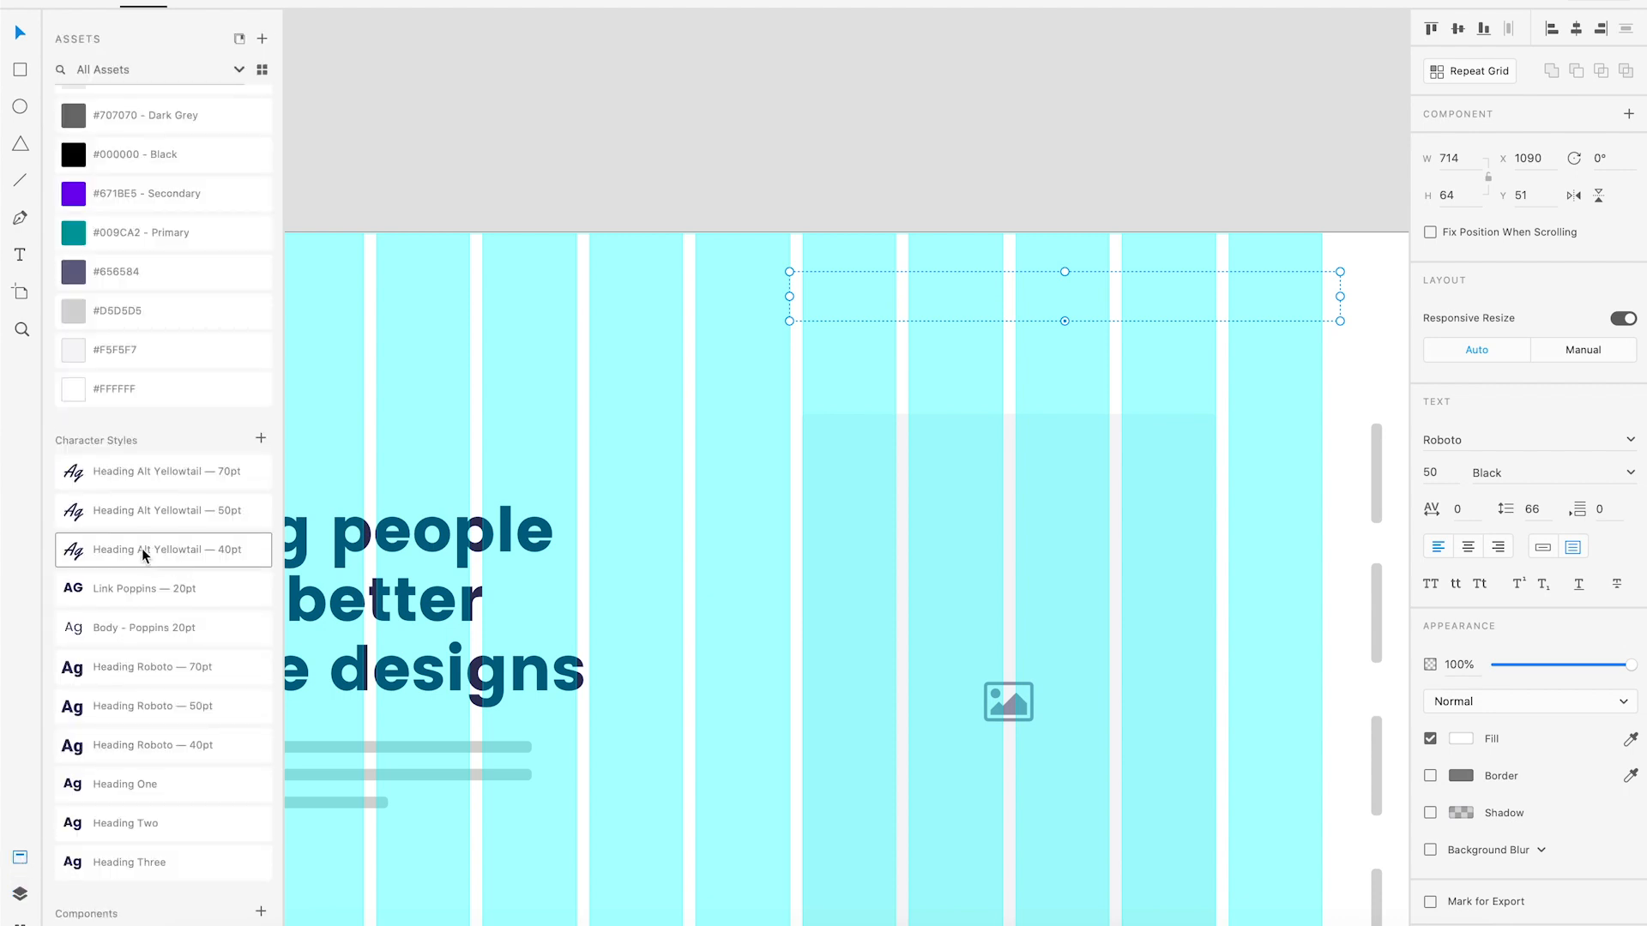
pyautogui.scroll(1, 146, 549)
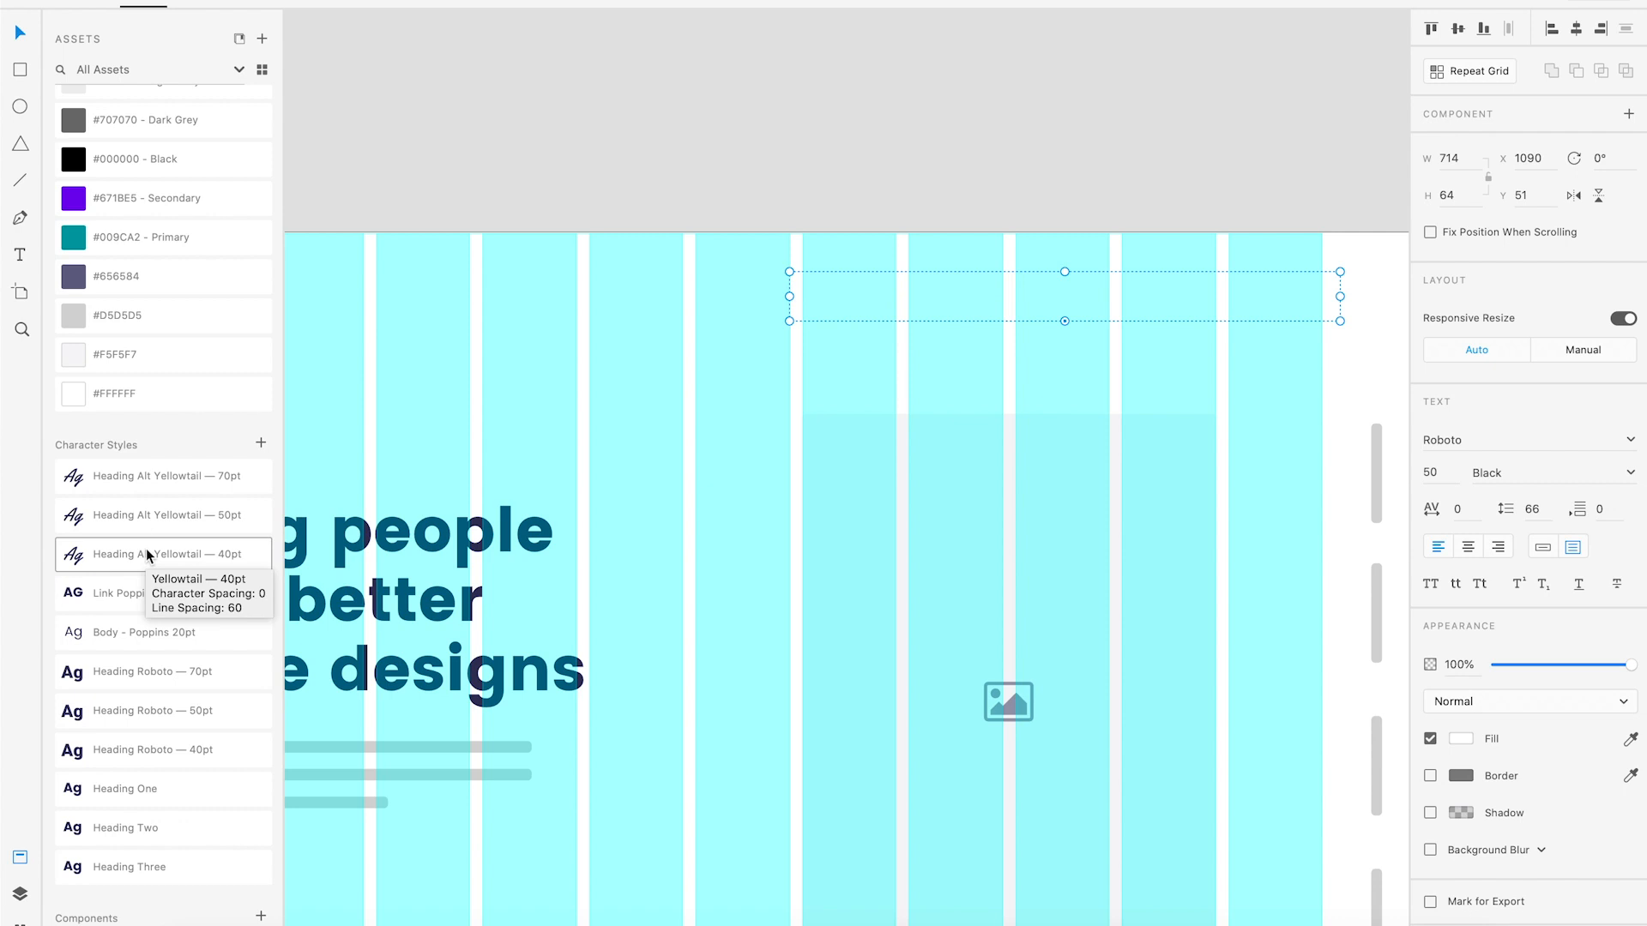
pyautogui.click(583, 399)
pyautogui.press('space')
pyautogui.moveTo(567, 395); pyautogui.dragTo(1034, 199)
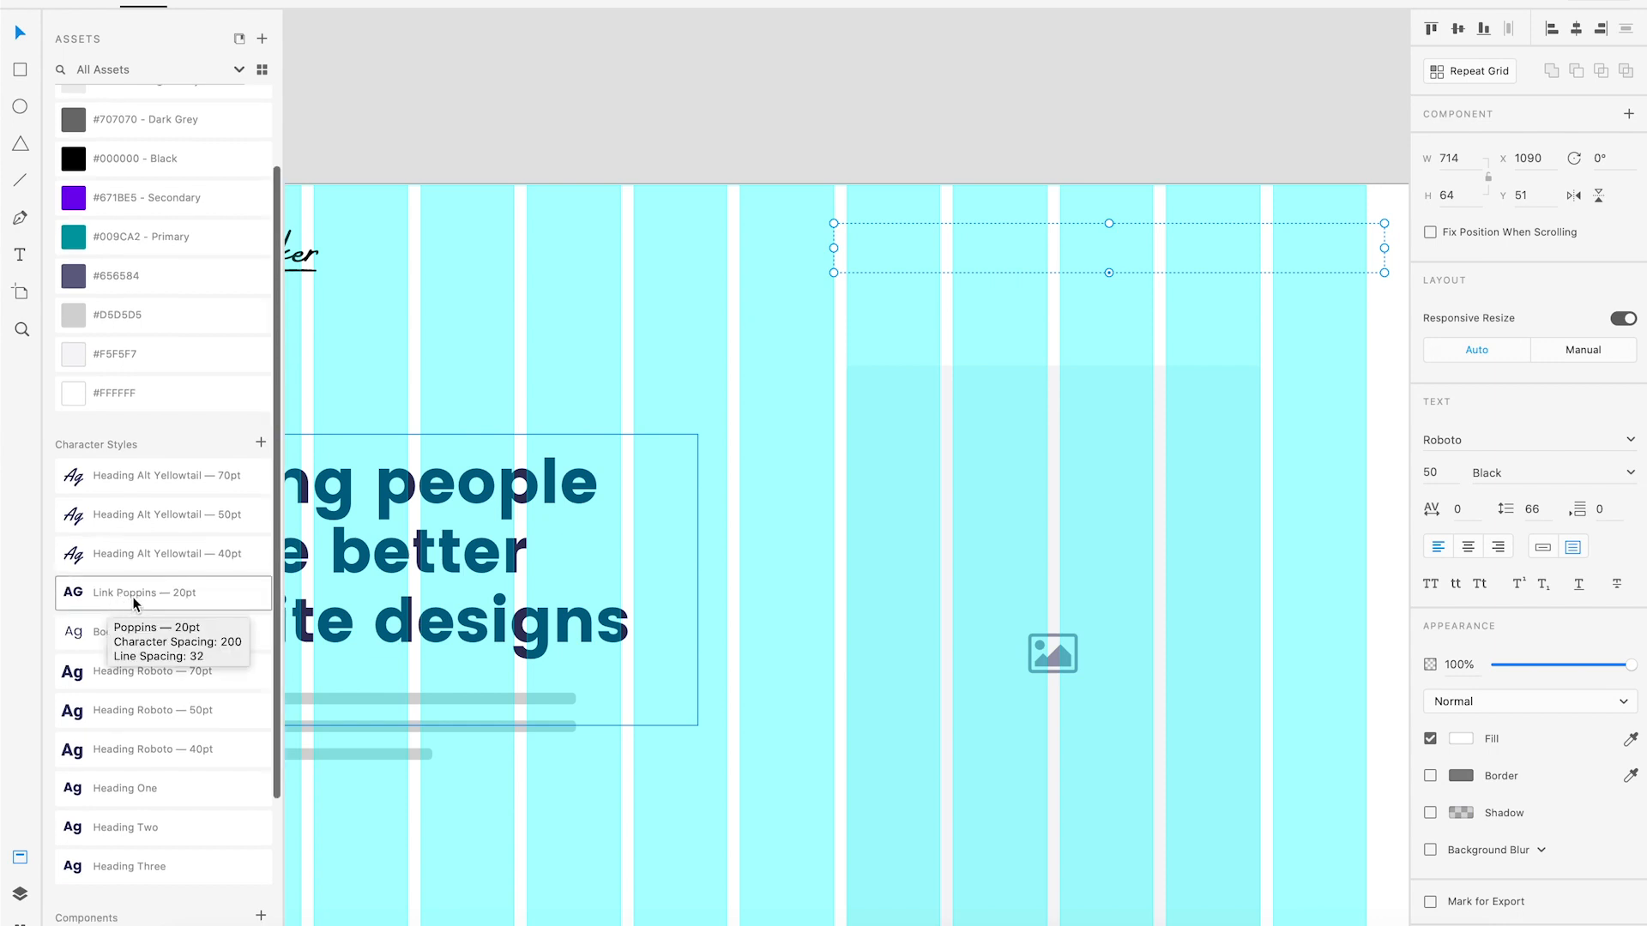
pyautogui.scroll(-1, 130, 597)
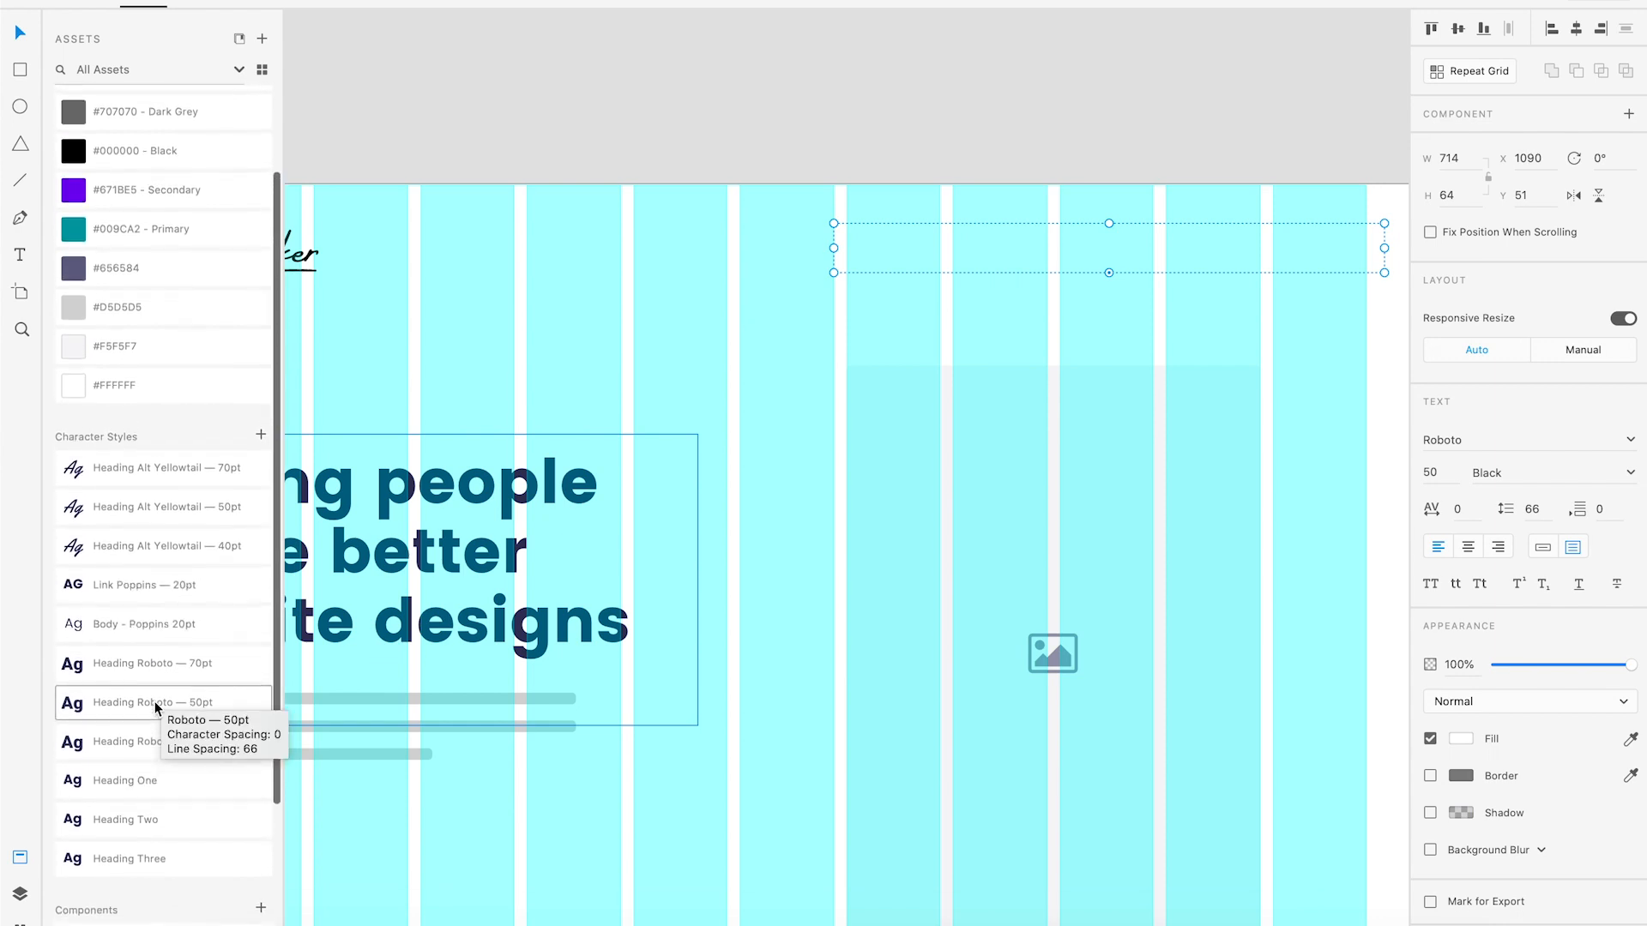
pyautogui.scroll(-1, 154, 701)
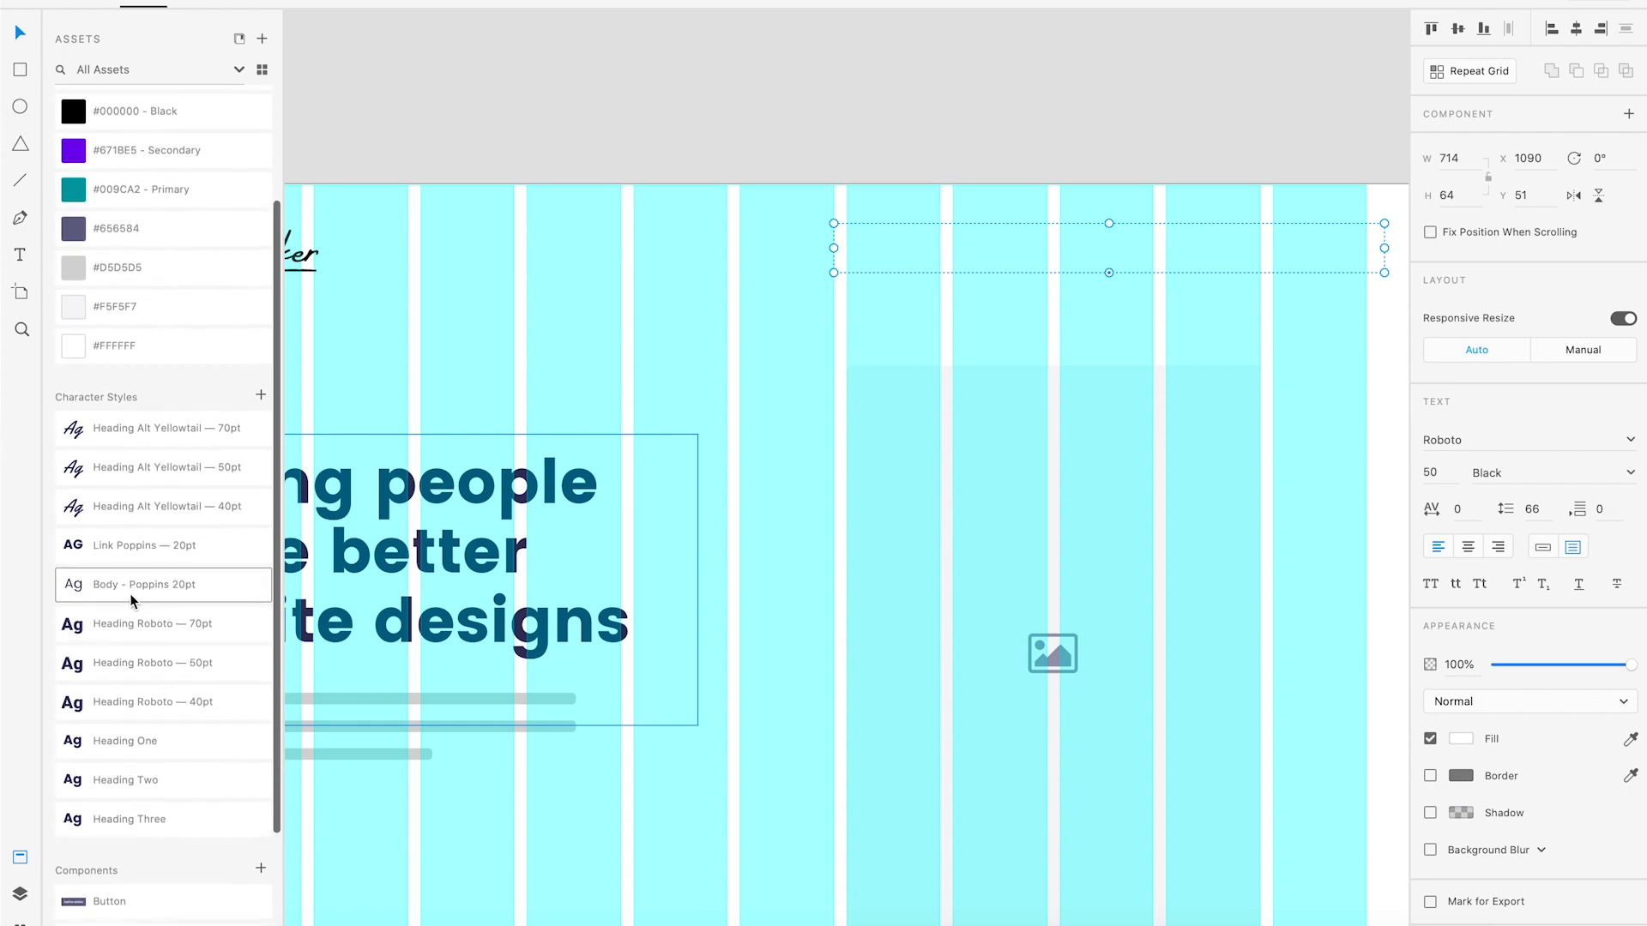
pyautogui.click(129, 544)
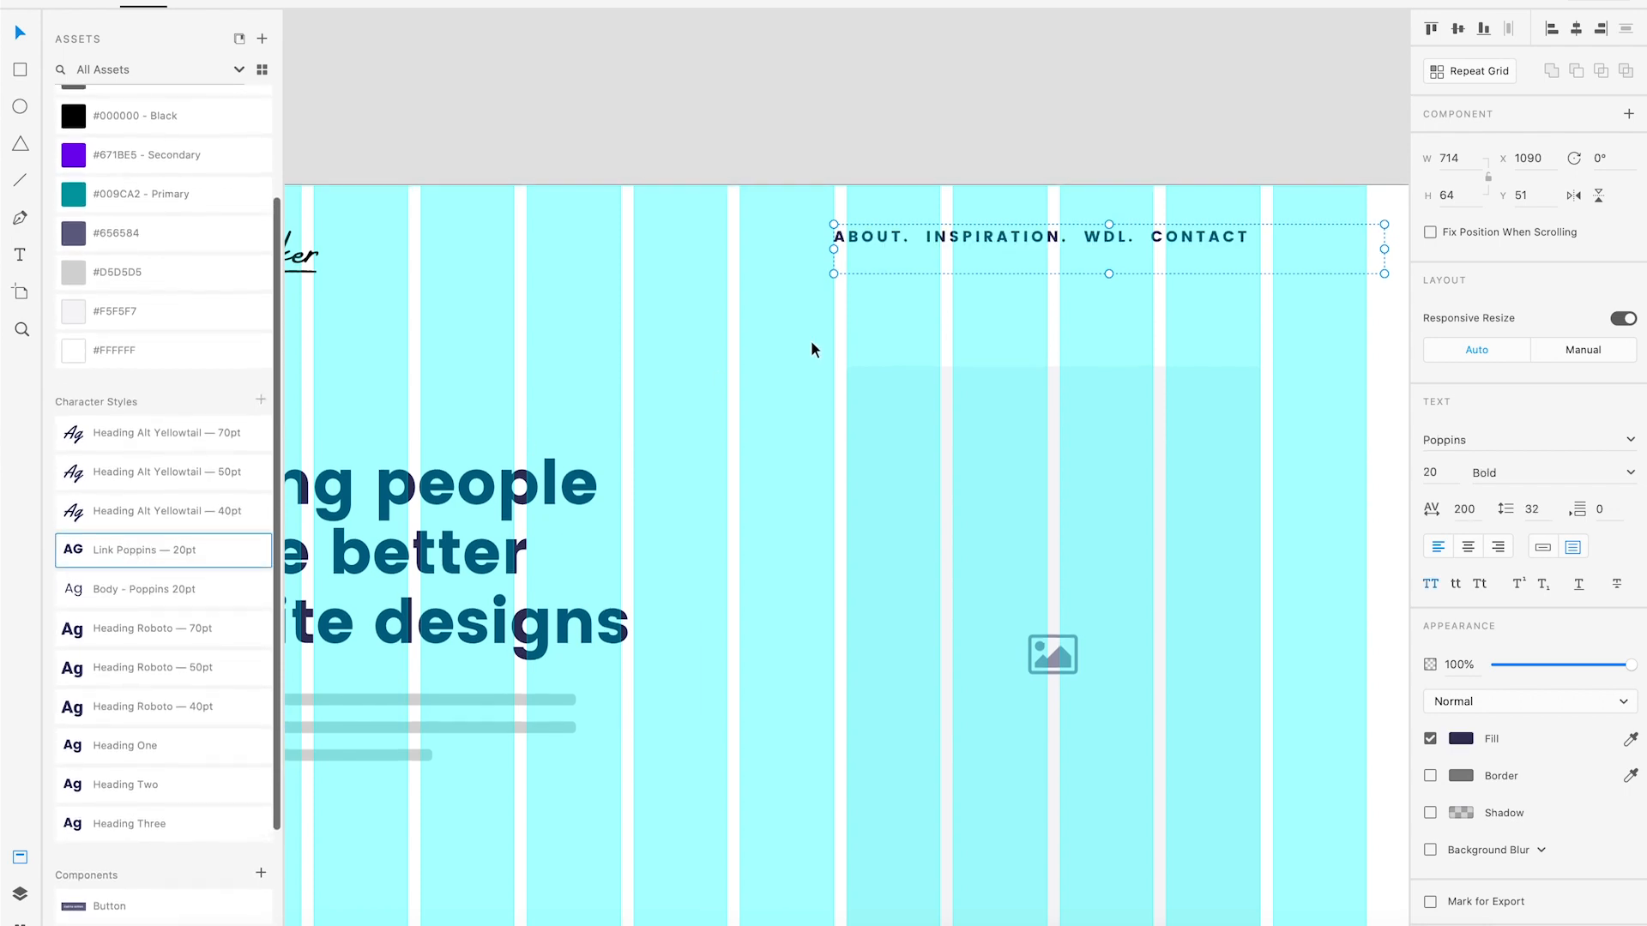
# Widen the gaps between the navigation words and add a full stop after Contact.
pyautogui.hscroll(1, 815, 339)
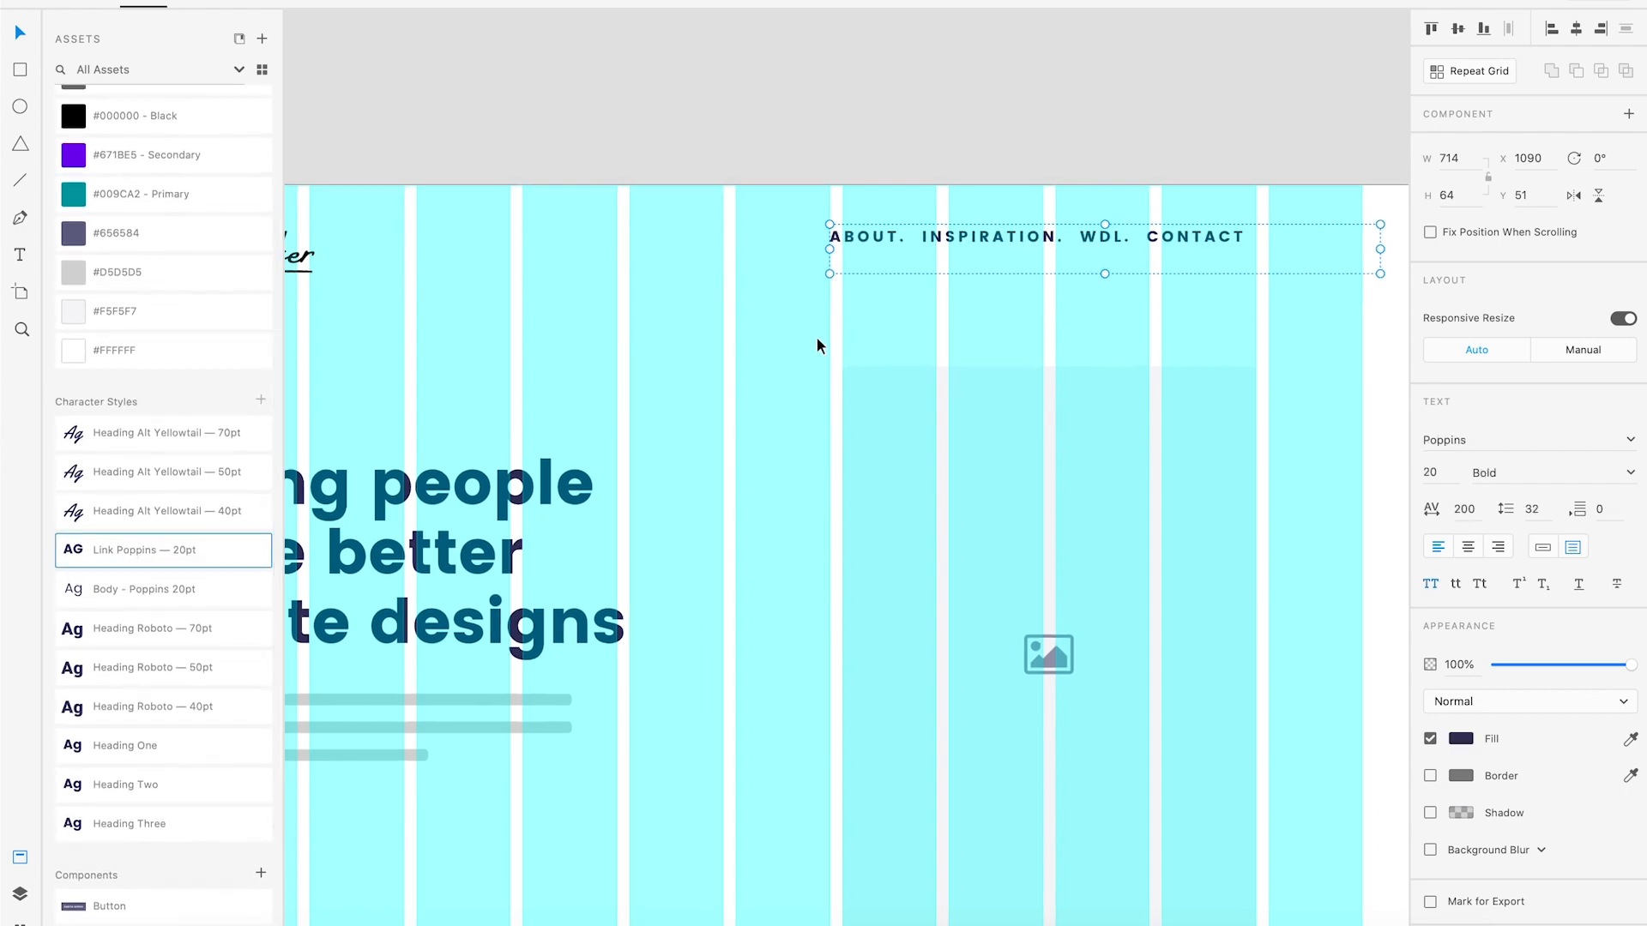
pyautogui.doubleClick(914, 233)
pyautogui.click(913, 235)
pyautogui.click(1091, 238)
pyautogui.click(1175, 237)
pyautogui.click(1297, 236)
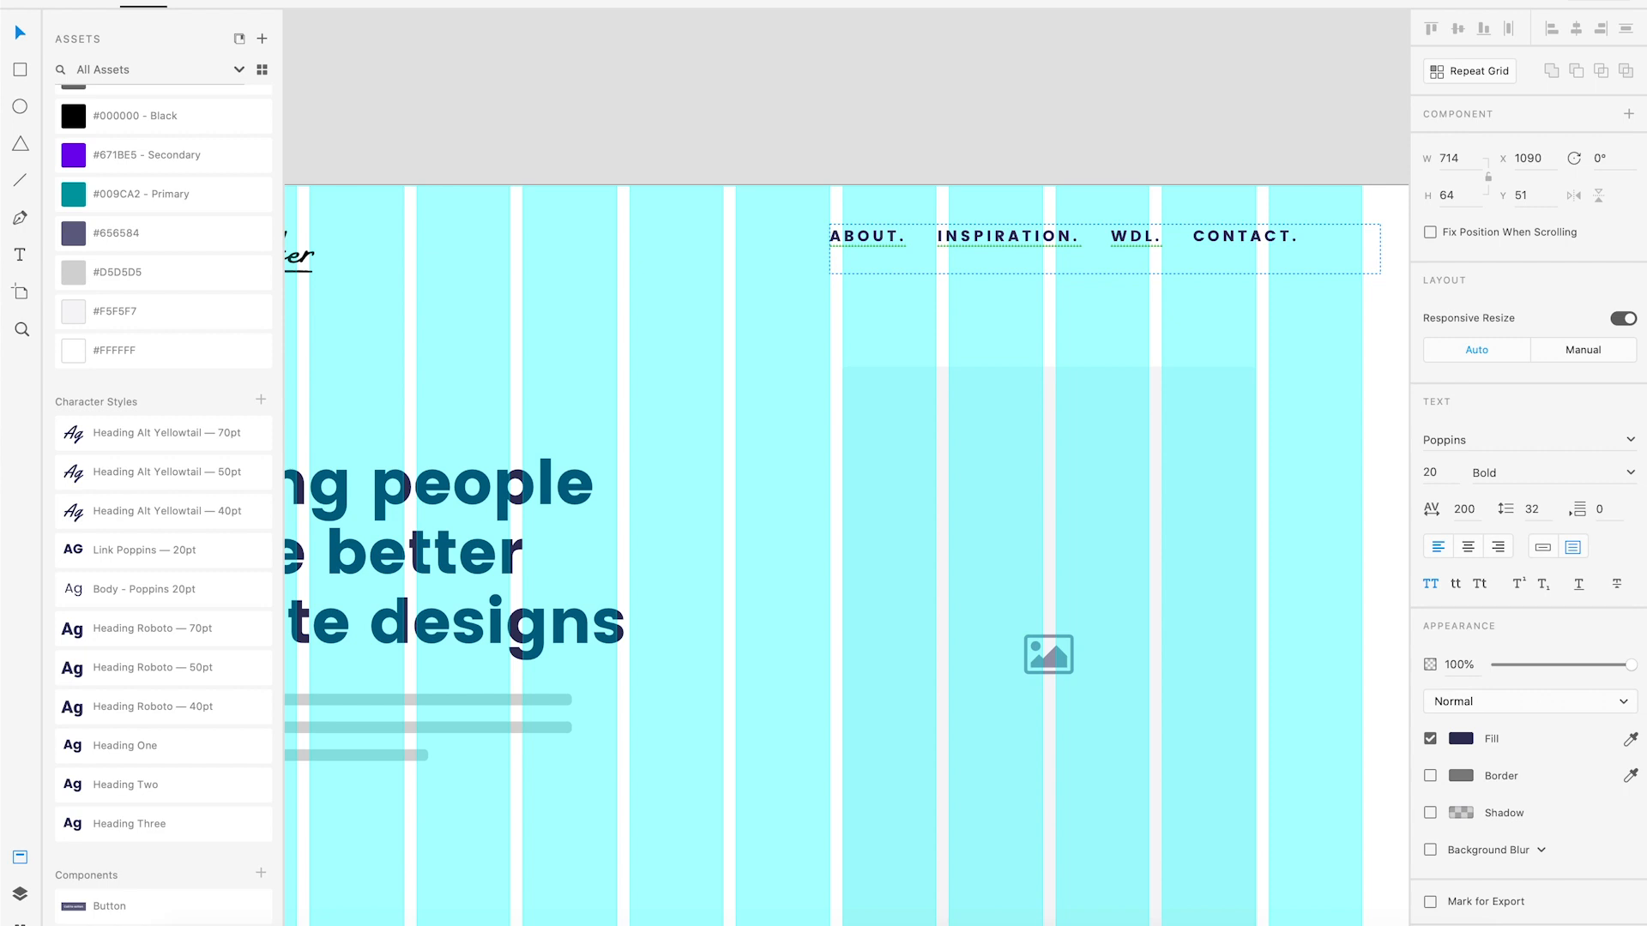
pyautogui.press('Escape')
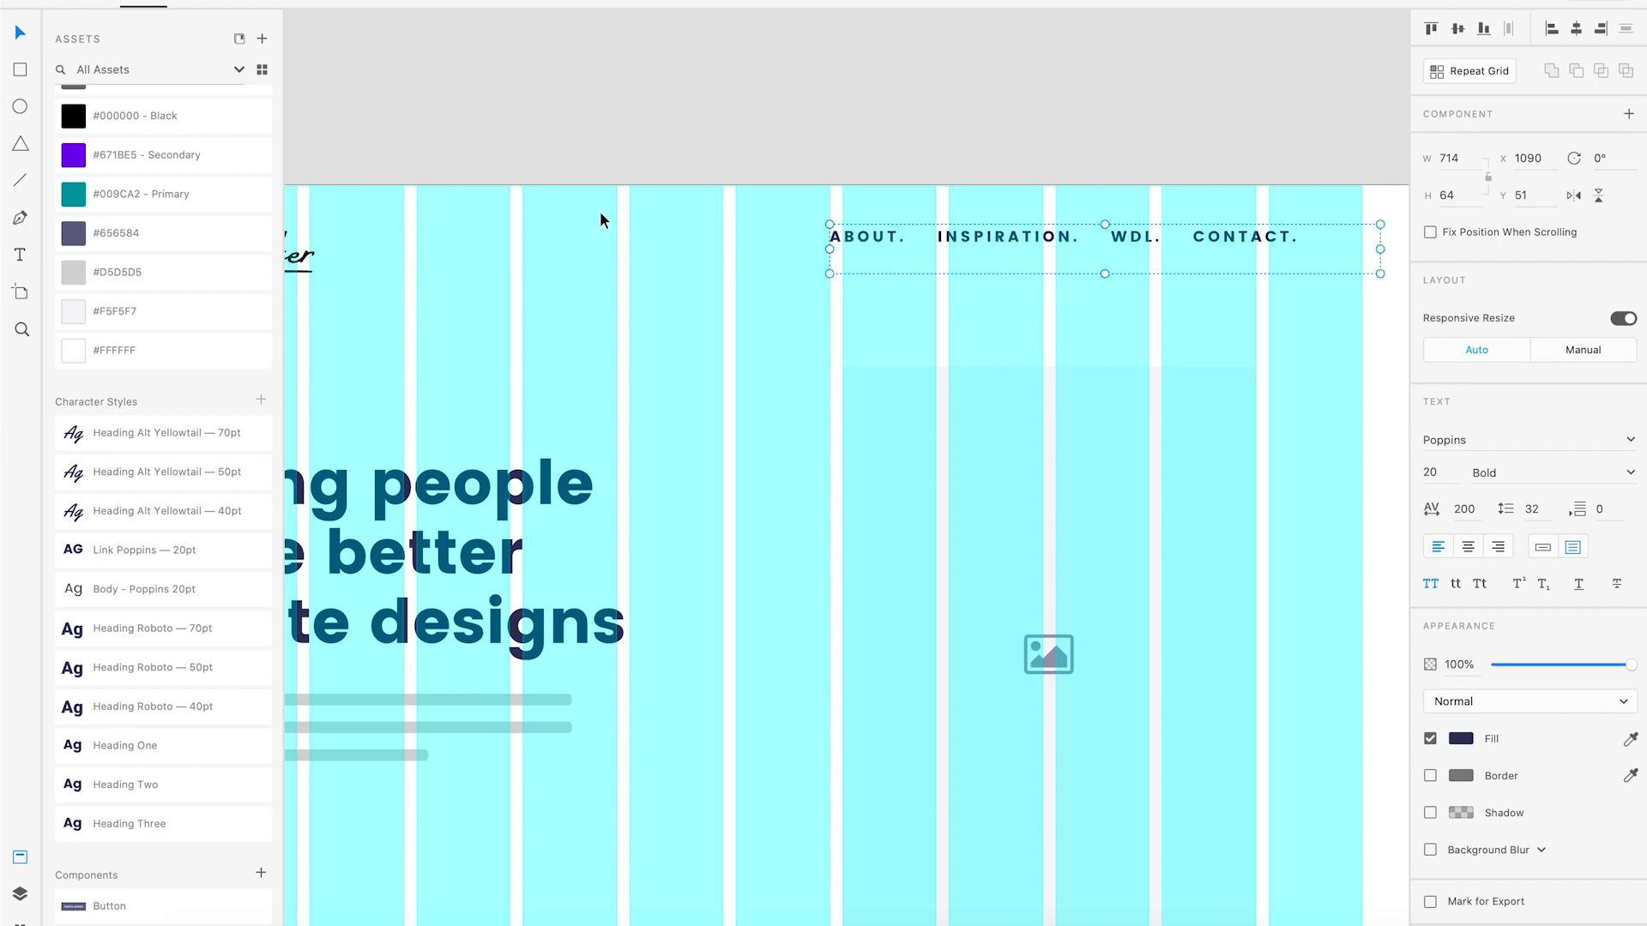
# Right-align the navigation text and move its box to X 1066, against the layout grid's right edge.
pyautogui.moveTo(956, 240)
pyautogui.mouseDown()
pyautogui.moveTo(914, 243)
pyautogui.moveTo(928, 235)
pyautogui.mouseUp()
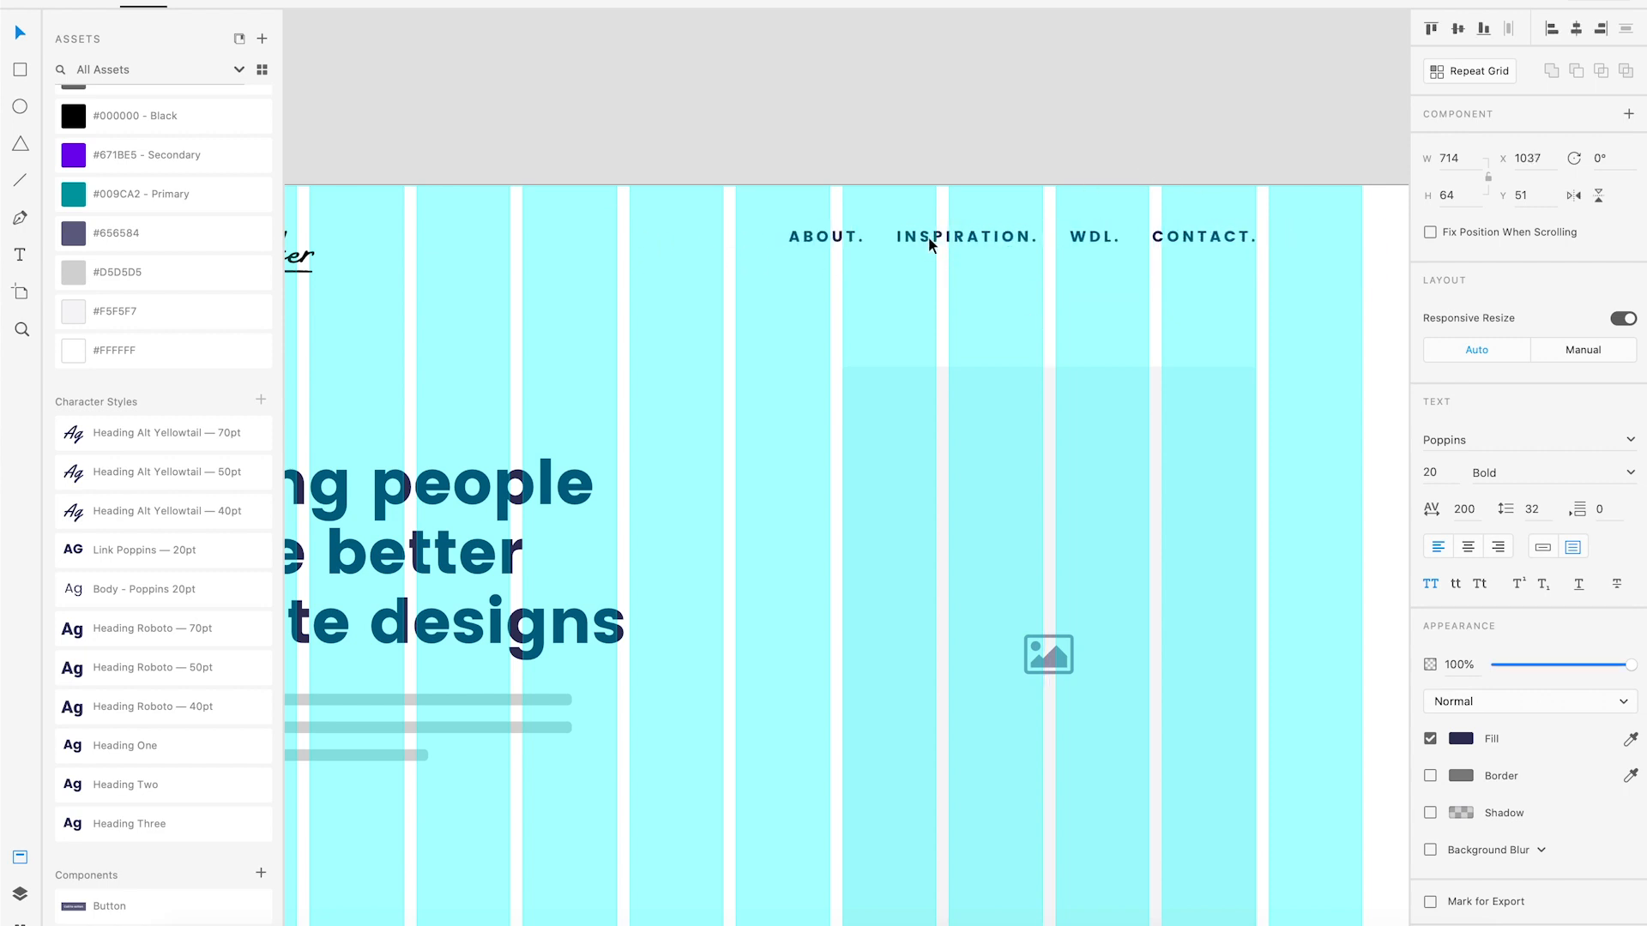
pyautogui.hscroll(3, 978, 238)
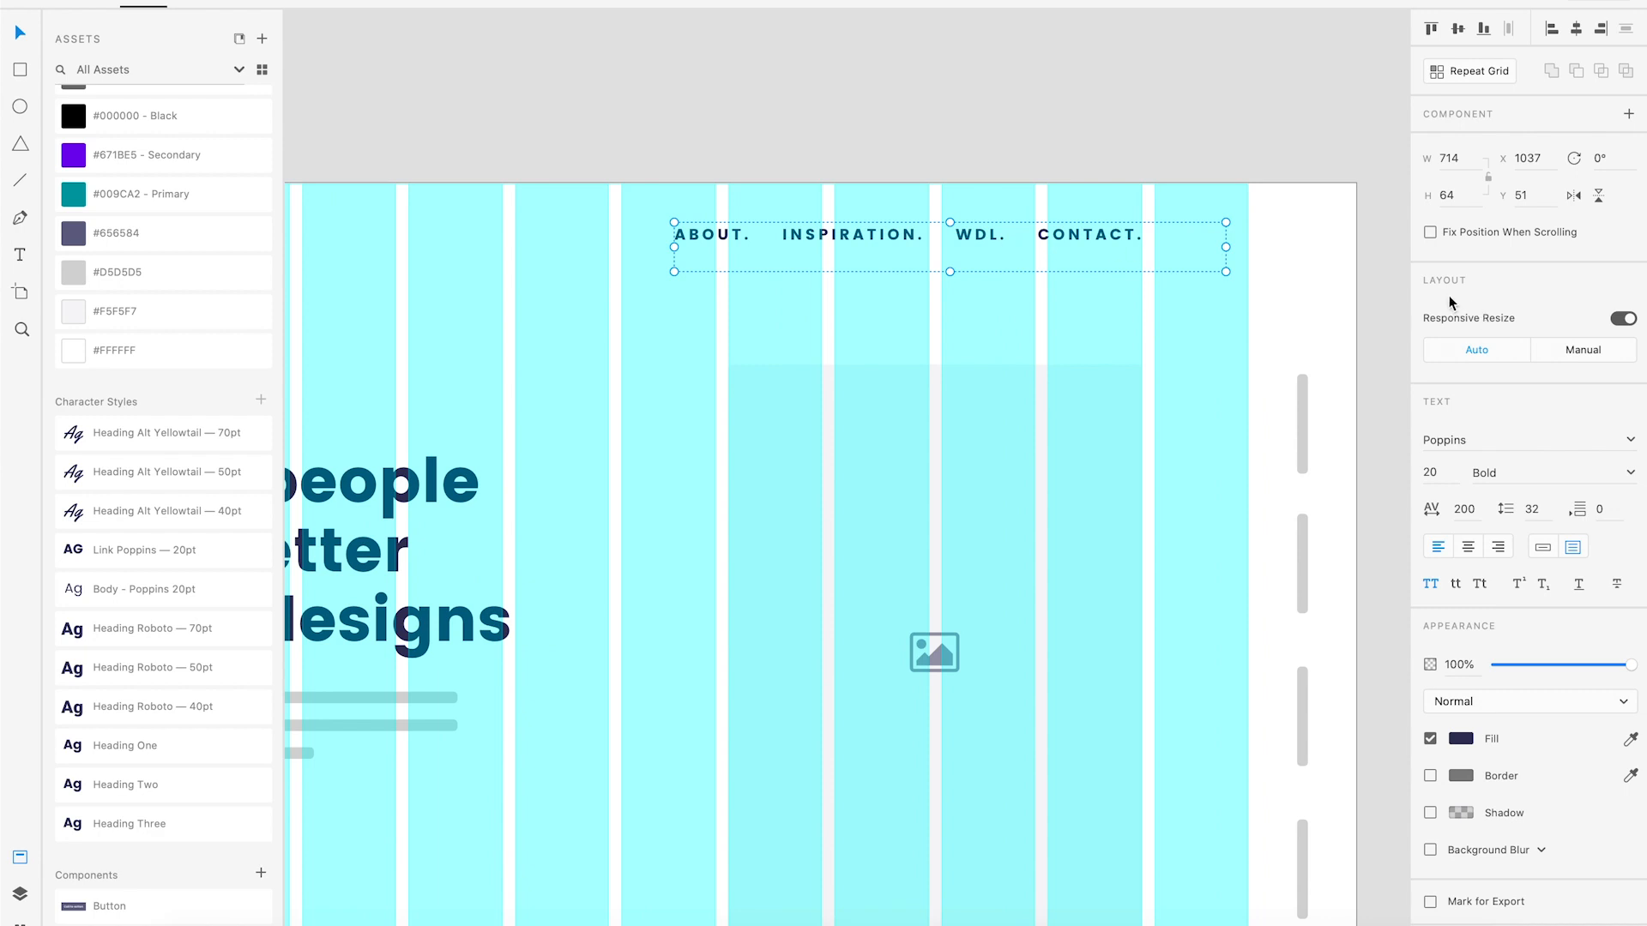
pyautogui.click(1498, 547)
pyautogui.moveTo(1193, 237); pyautogui.dragTo(1202, 235)
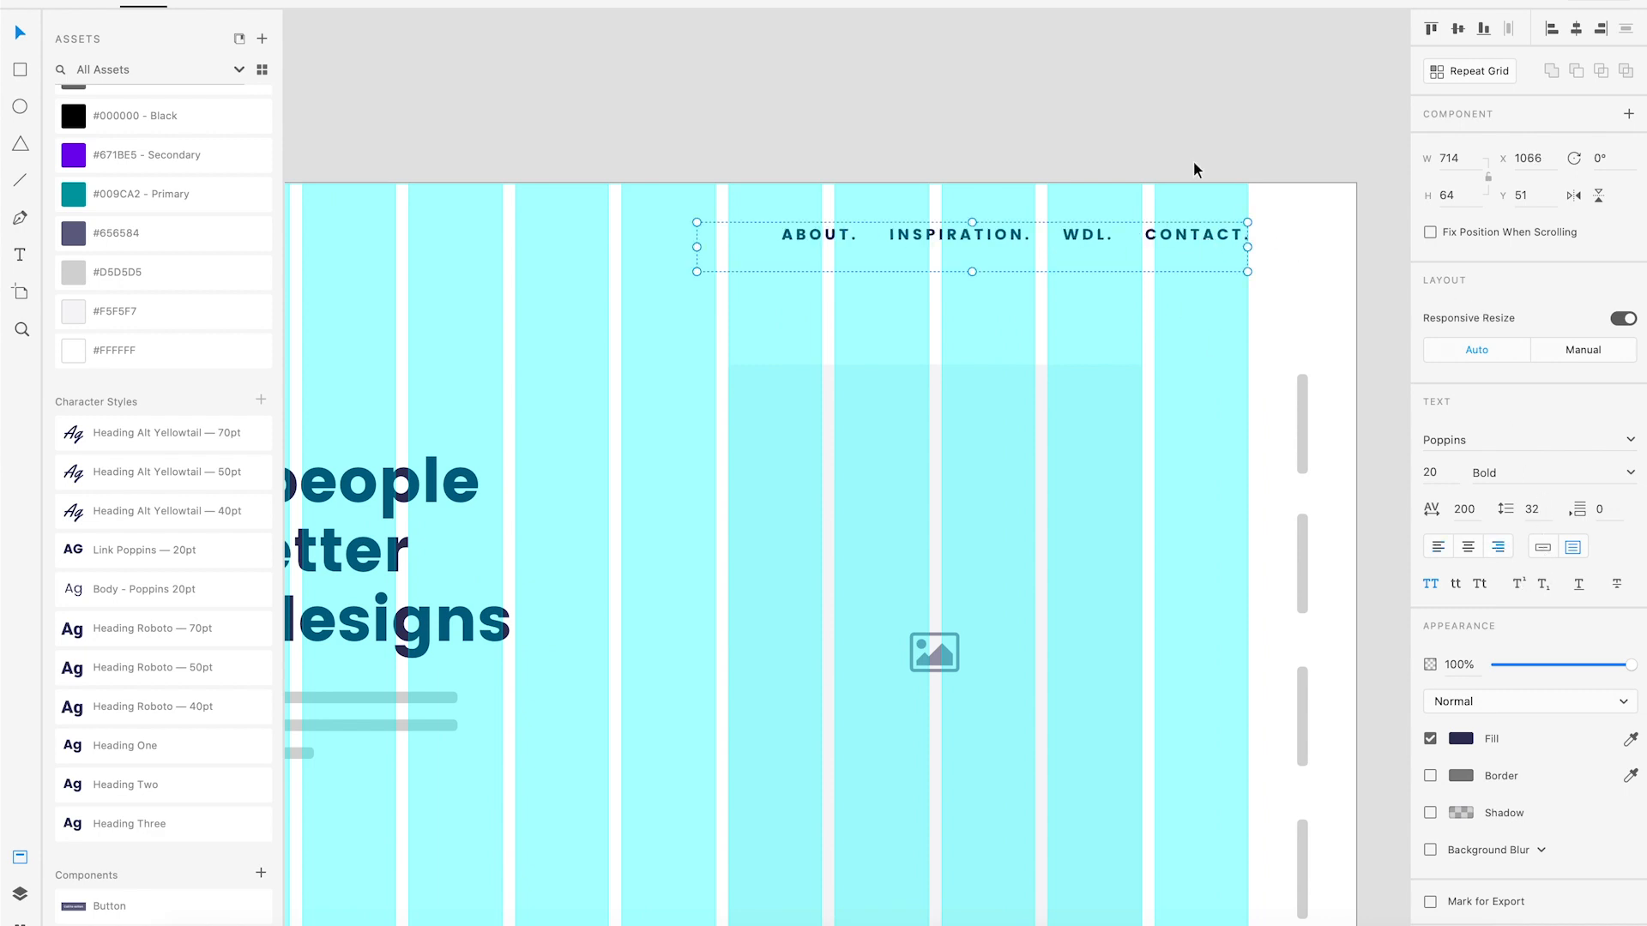
pyautogui.click(1193, 161)
pyautogui.moveTo(993, 231); pyautogui.dragTo(1218, 199)
pyautogui.click(1178, 205)
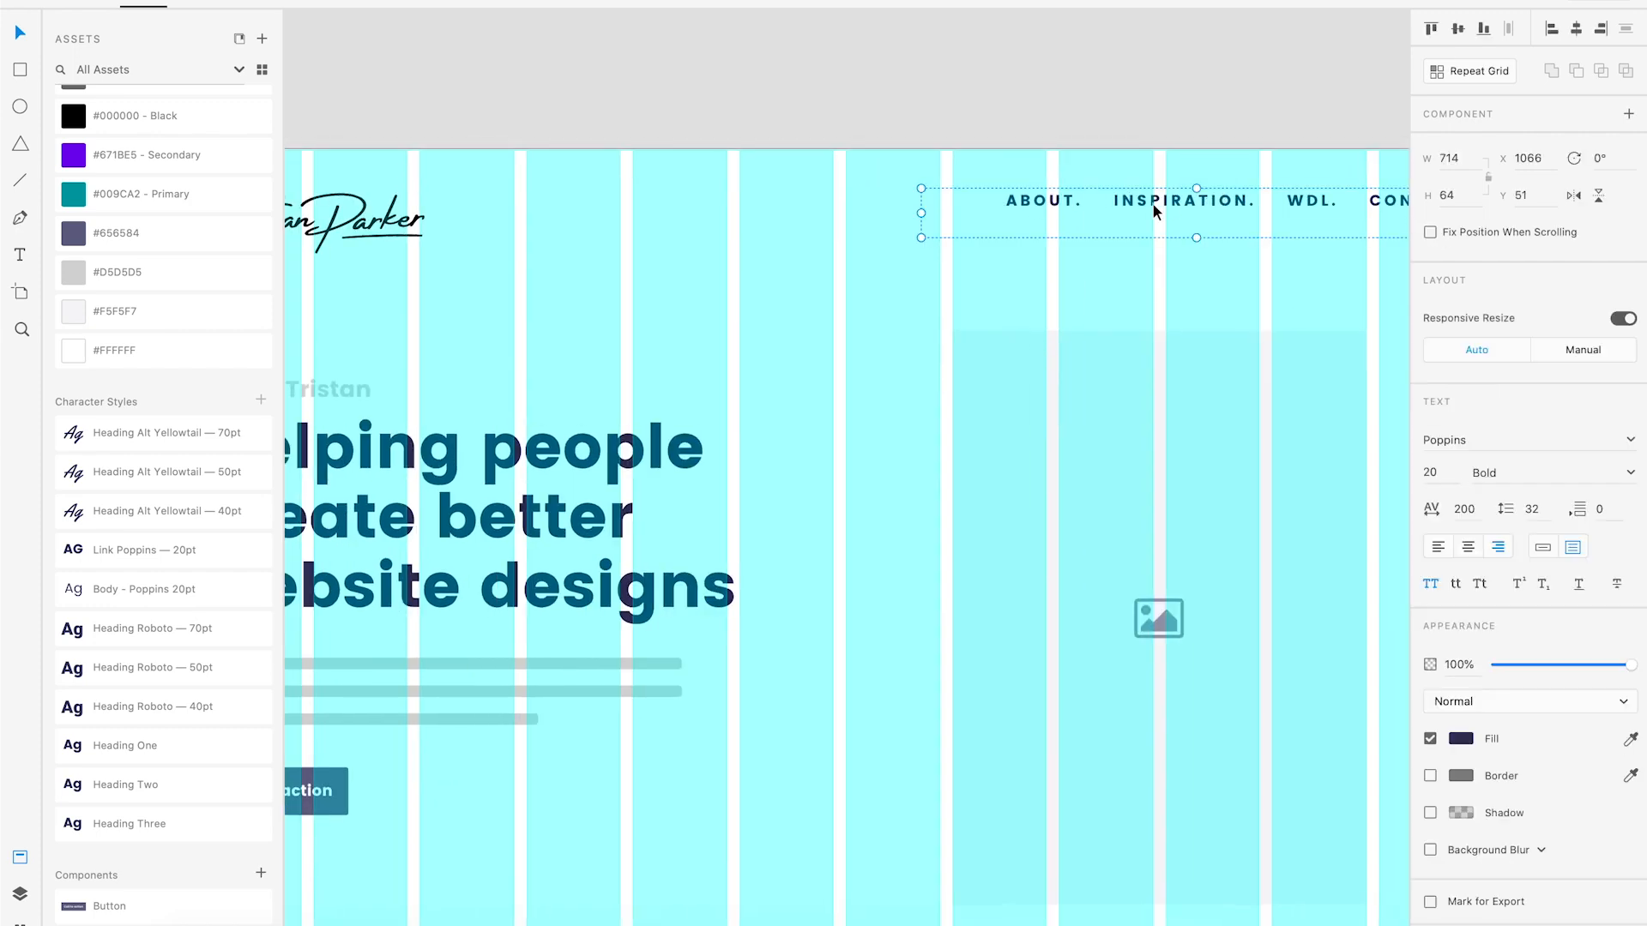
# Apply the Heading Alt Yellowtail — 50pt character style to the greeting line above the headline.
pyautogui.click(785, 245)
pyautogui.moveTo(873, 234); pyautogui.dragTo(1017, 112)
pyautogui.moveTo(886, 190); pyautogui.dragTo(1089, 169)
pyautogui.click(702, 247)
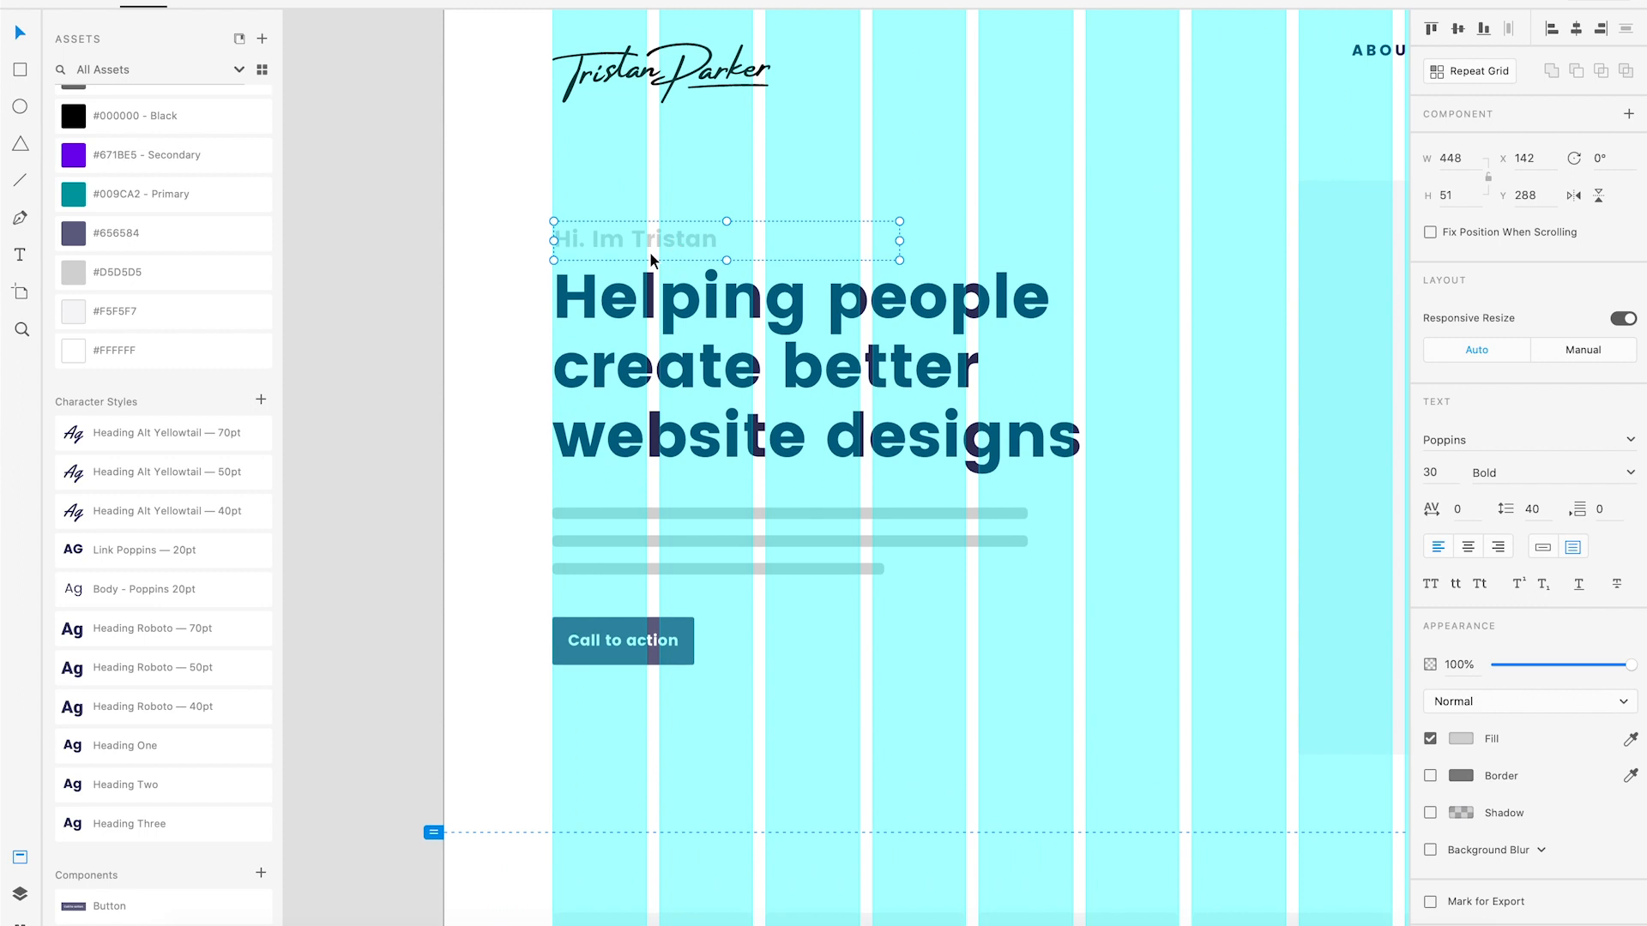
pyautogui.moveTo(677, 172); pyautogui.dragTo(655, 154)
pyautogui.scroll(-1, 650, 156)
pyautogui.scroll(-1, 223, 412)
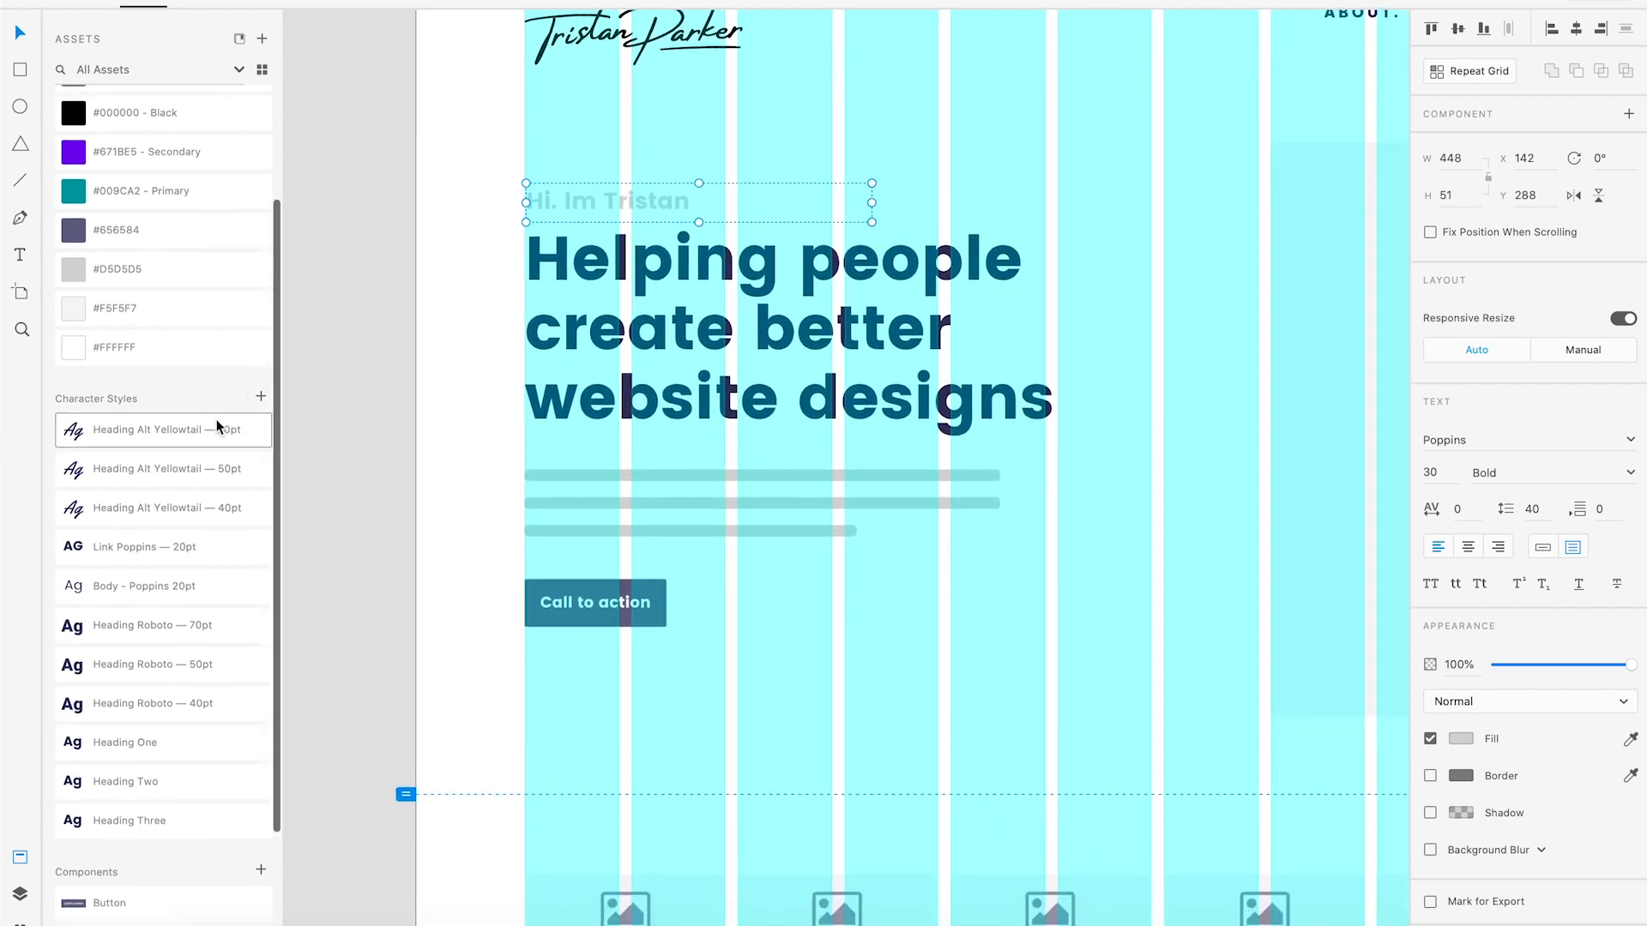
pyautogui.click(144, 475)
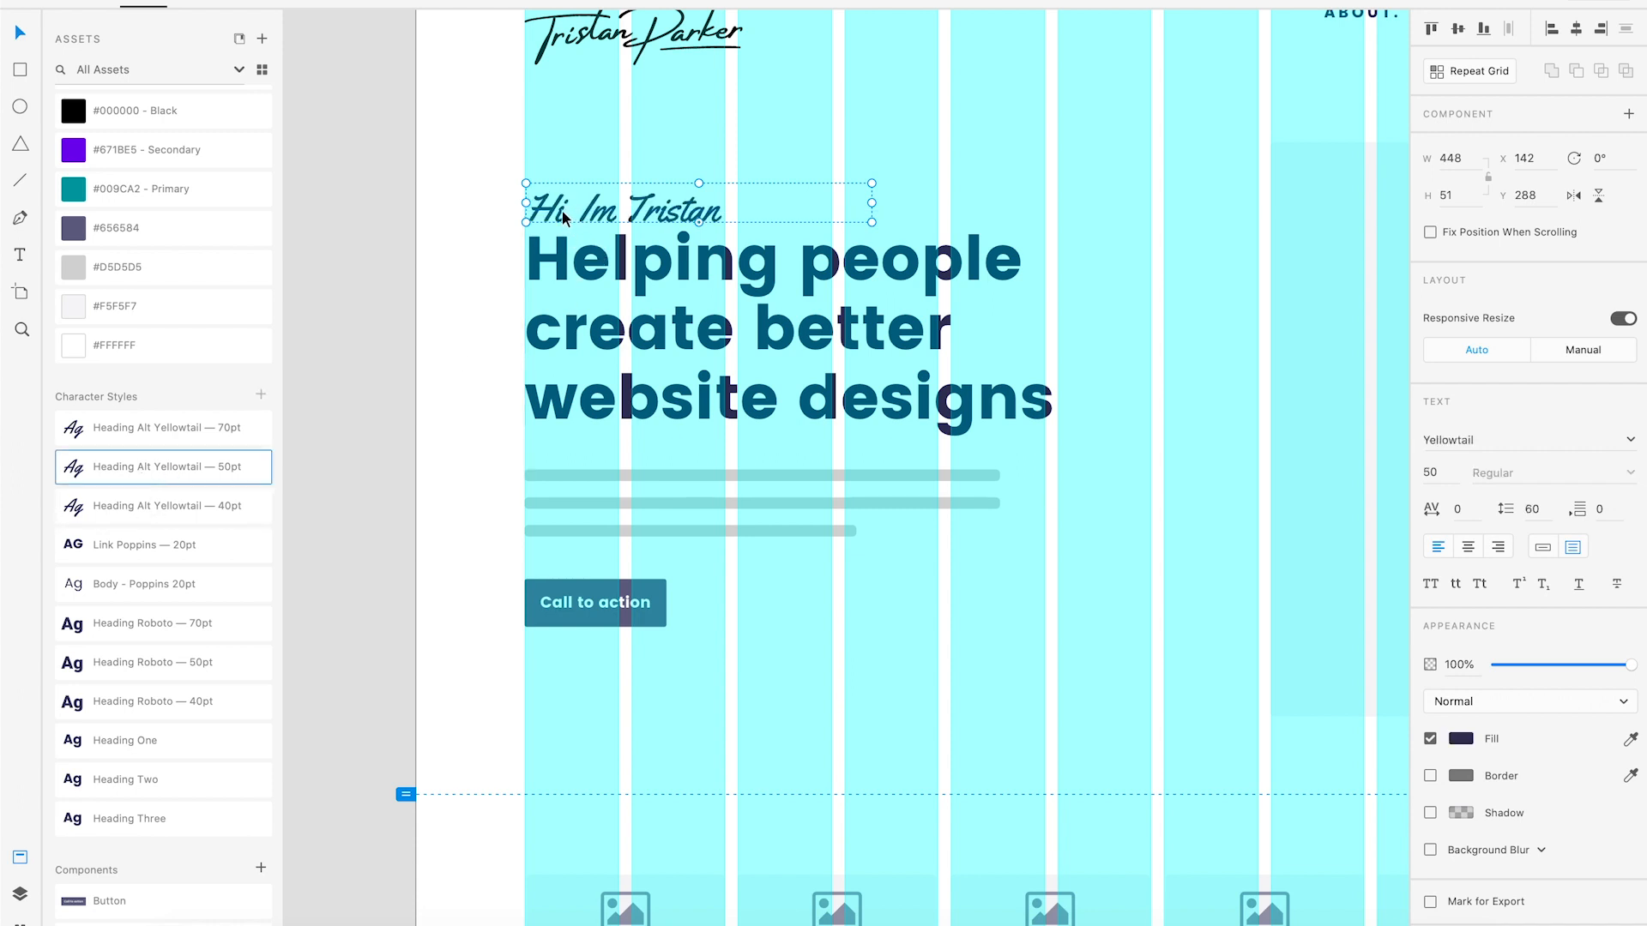
# Move the greeting line up to Y 265 and colour it with the #671BE5 Secondary swatch.
pyautogui.moveTo(562, 211); pyautogui.dragTo(562, 192)
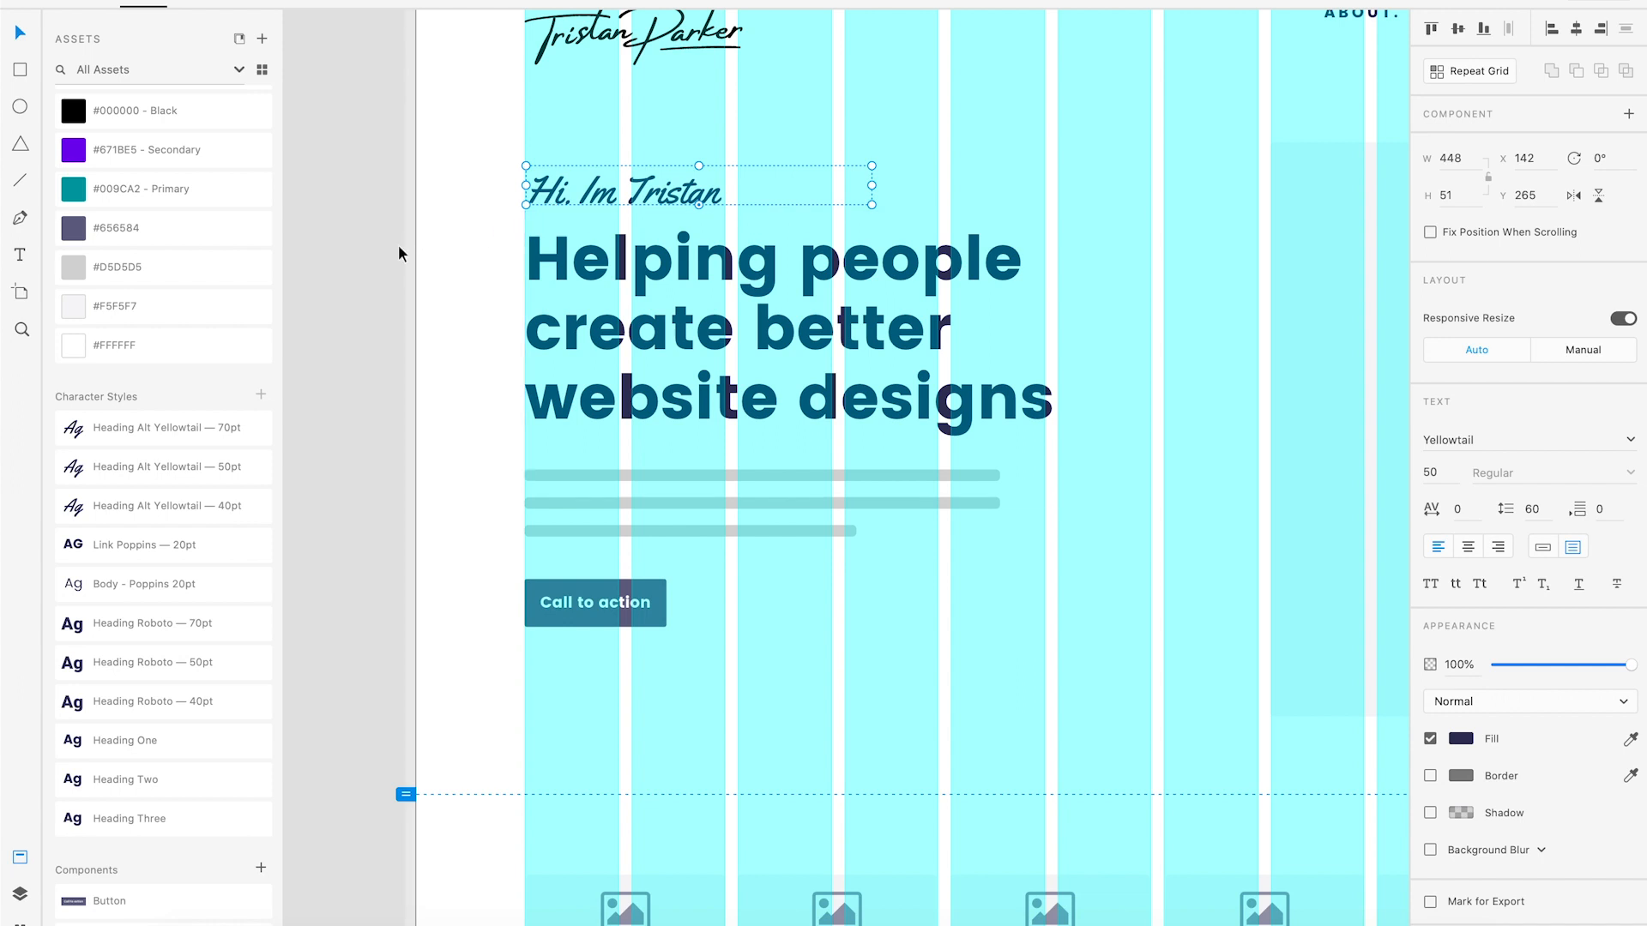
pyautogui.click(127, 151)
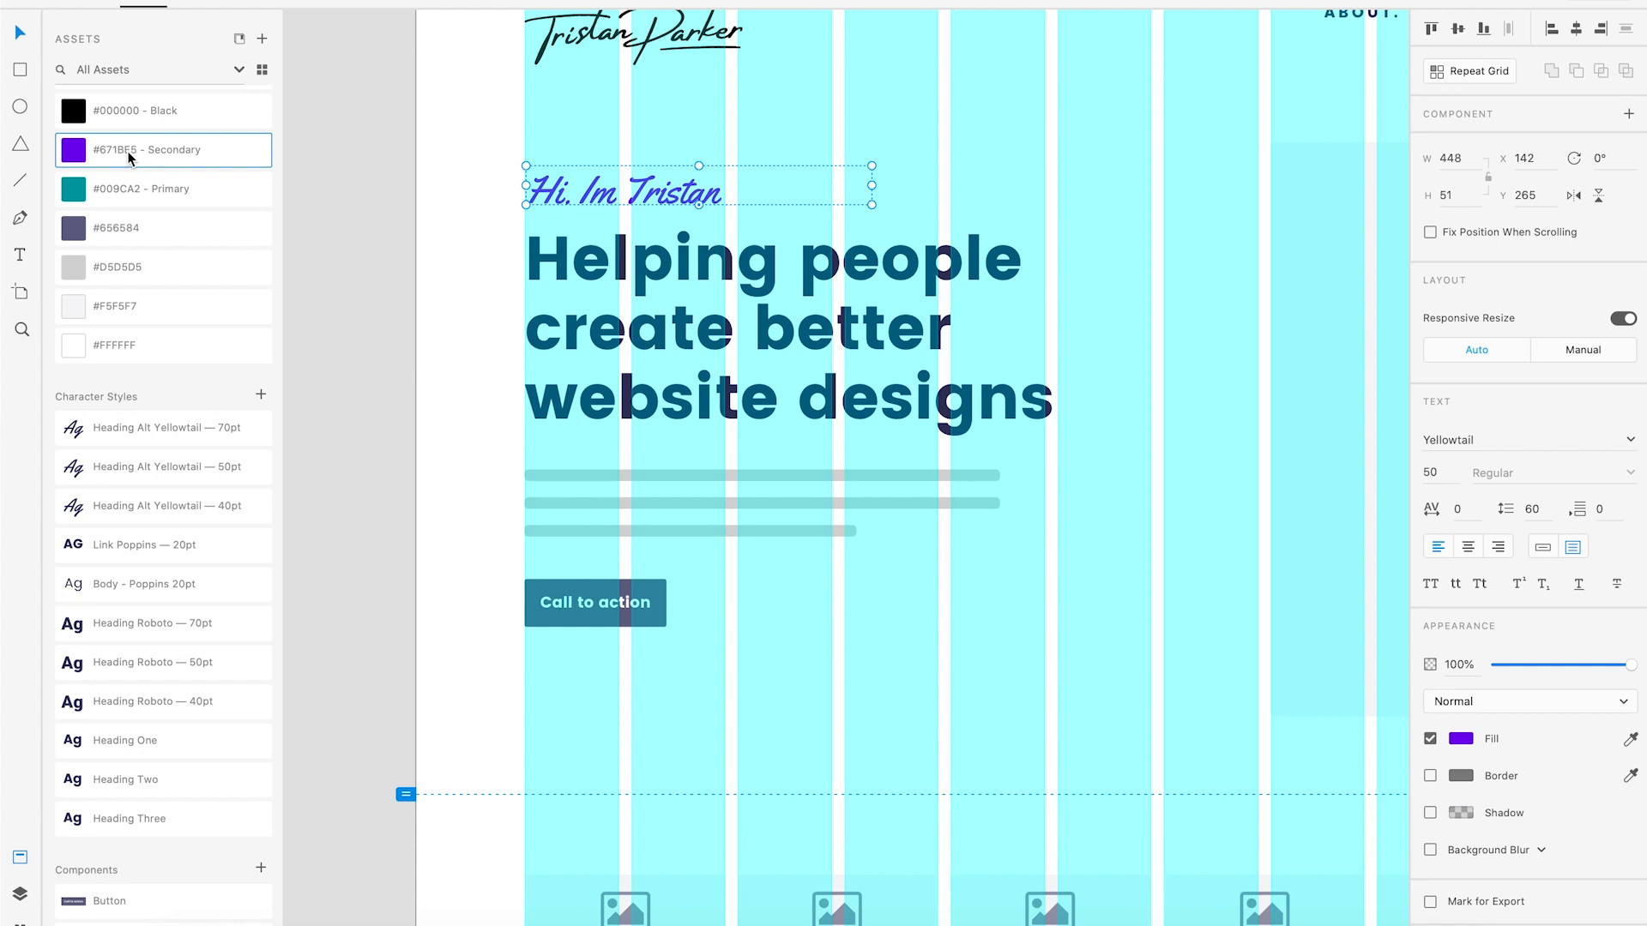
pyautogui.click(354, 235)
# Apply the Heading Roboto — 70pt character style to the headline "Helping people create better website designs".
pyautogui.click(652, 259)
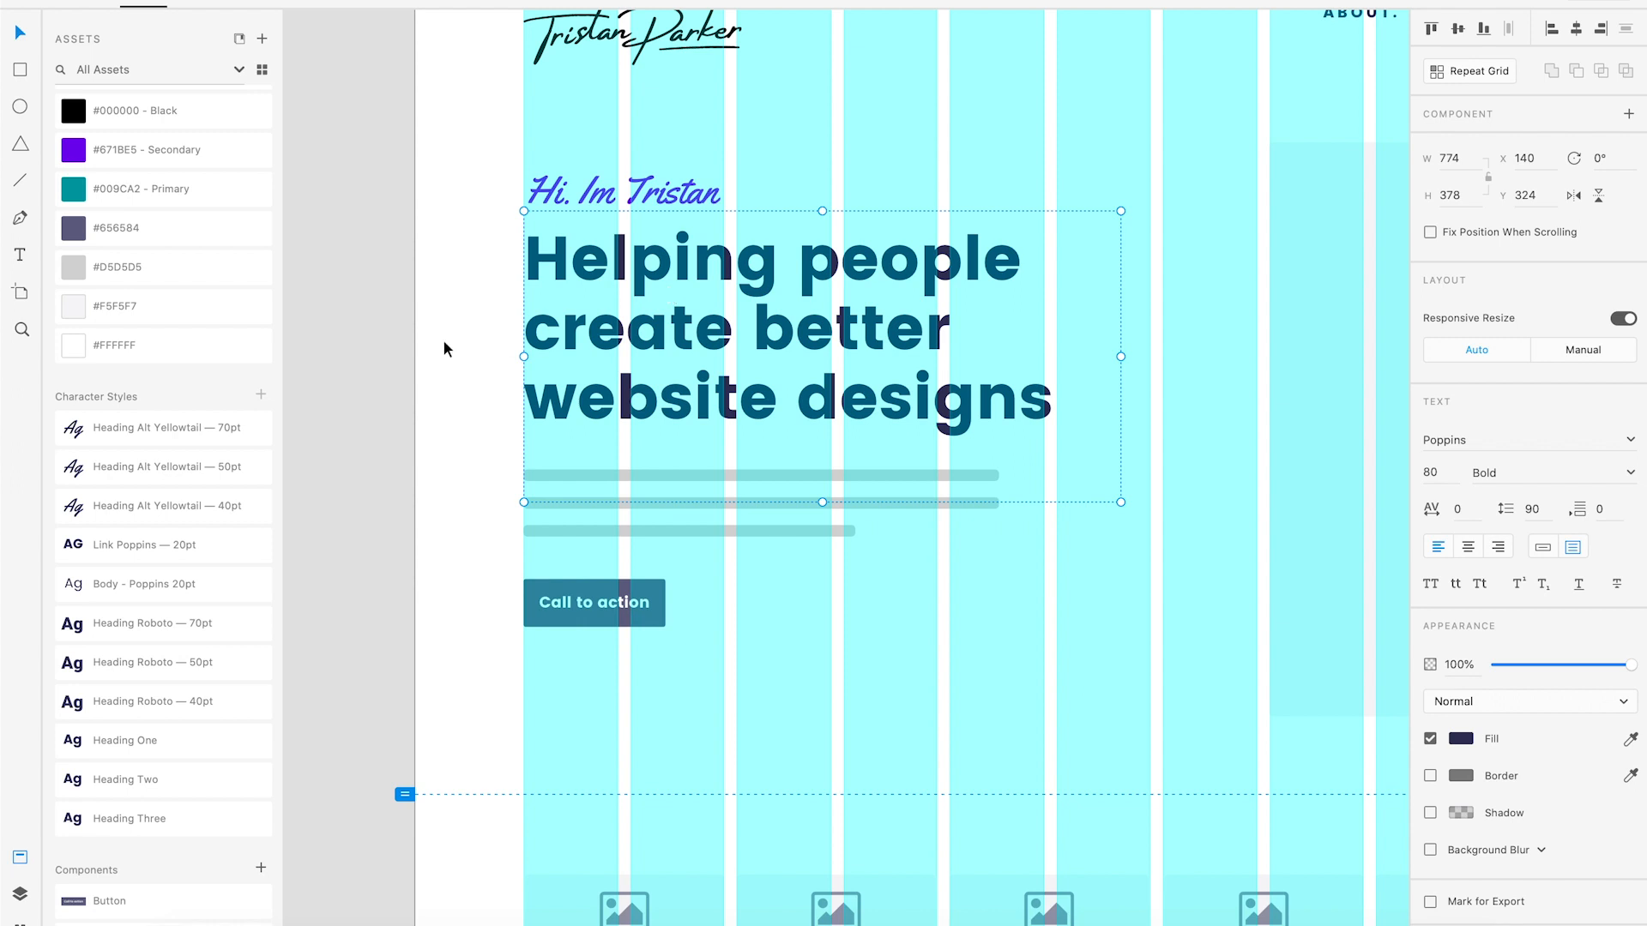
pyautogui.scroll(-1, 446, 337)
pyautogui.hscroll(-3, 446, 338)
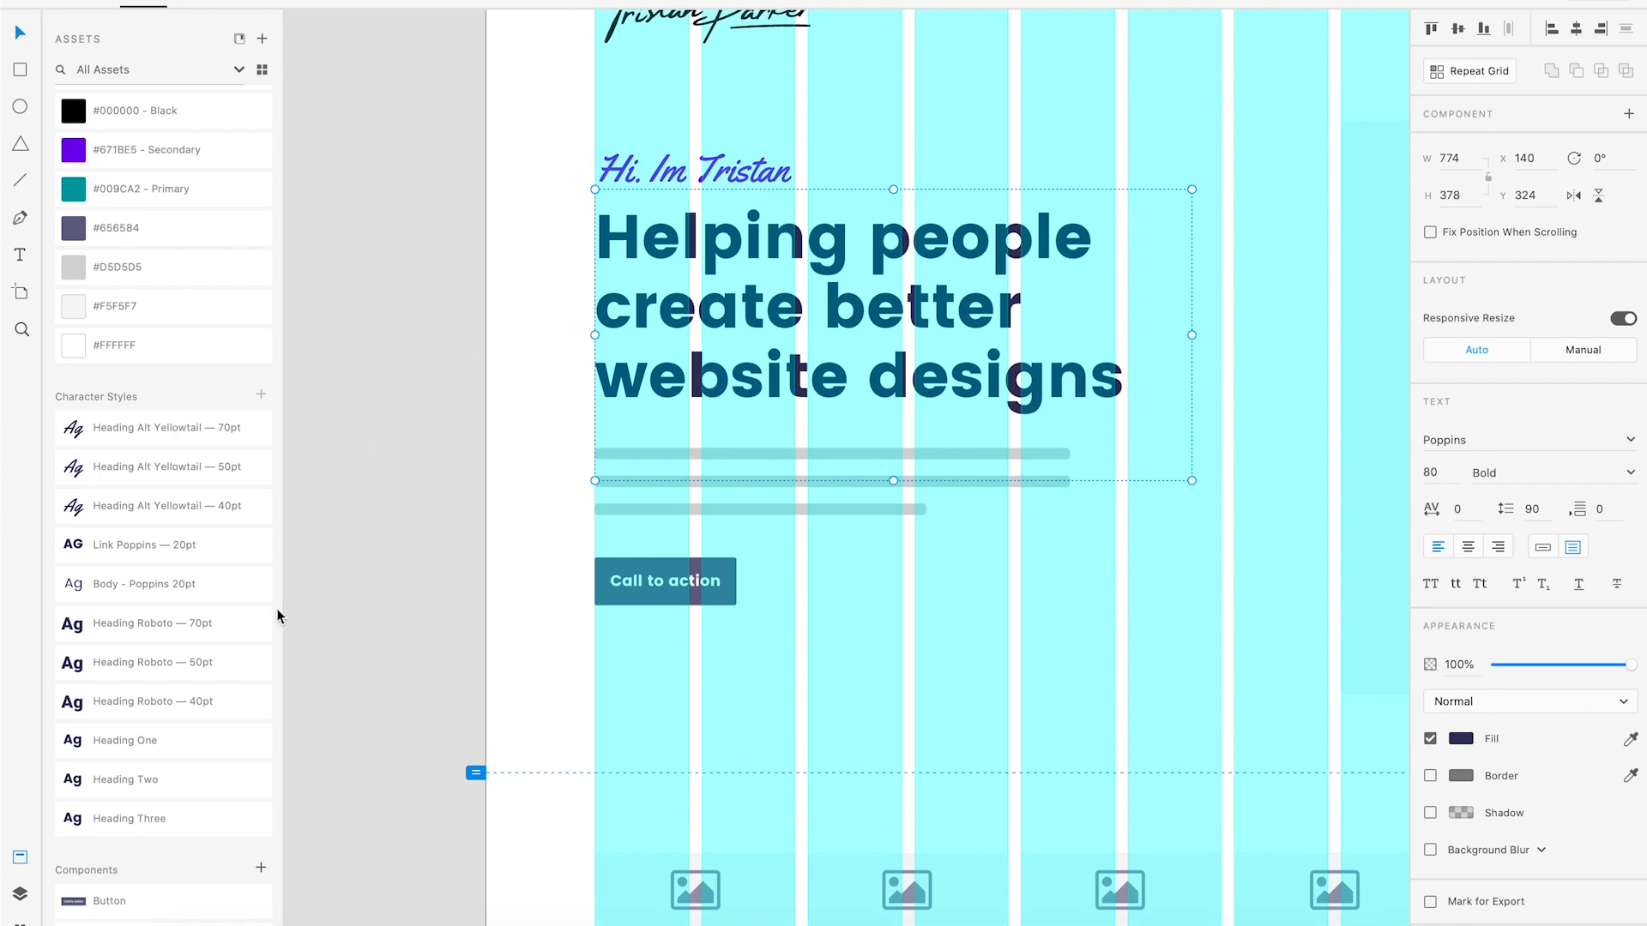
pyautogui.click(121, 633)
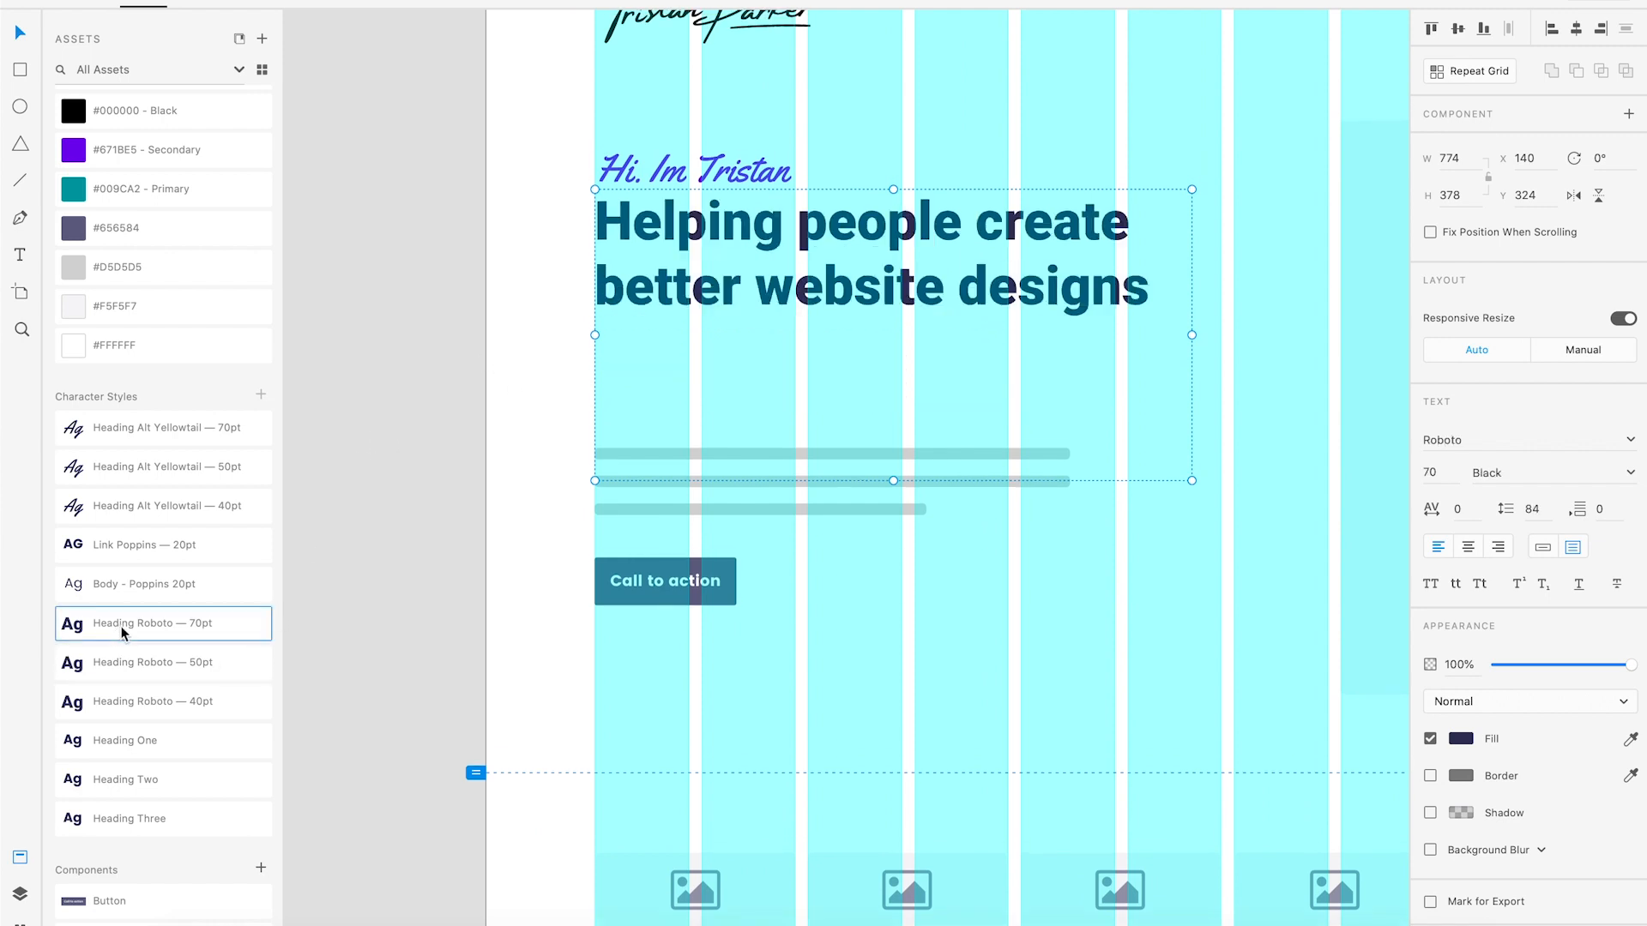
# Set the headline's font size to 100 and its line spacing to 110.
pyautogui.scroll(4, 353, 579)
pyautogui.hscroll(2, 353, 578)
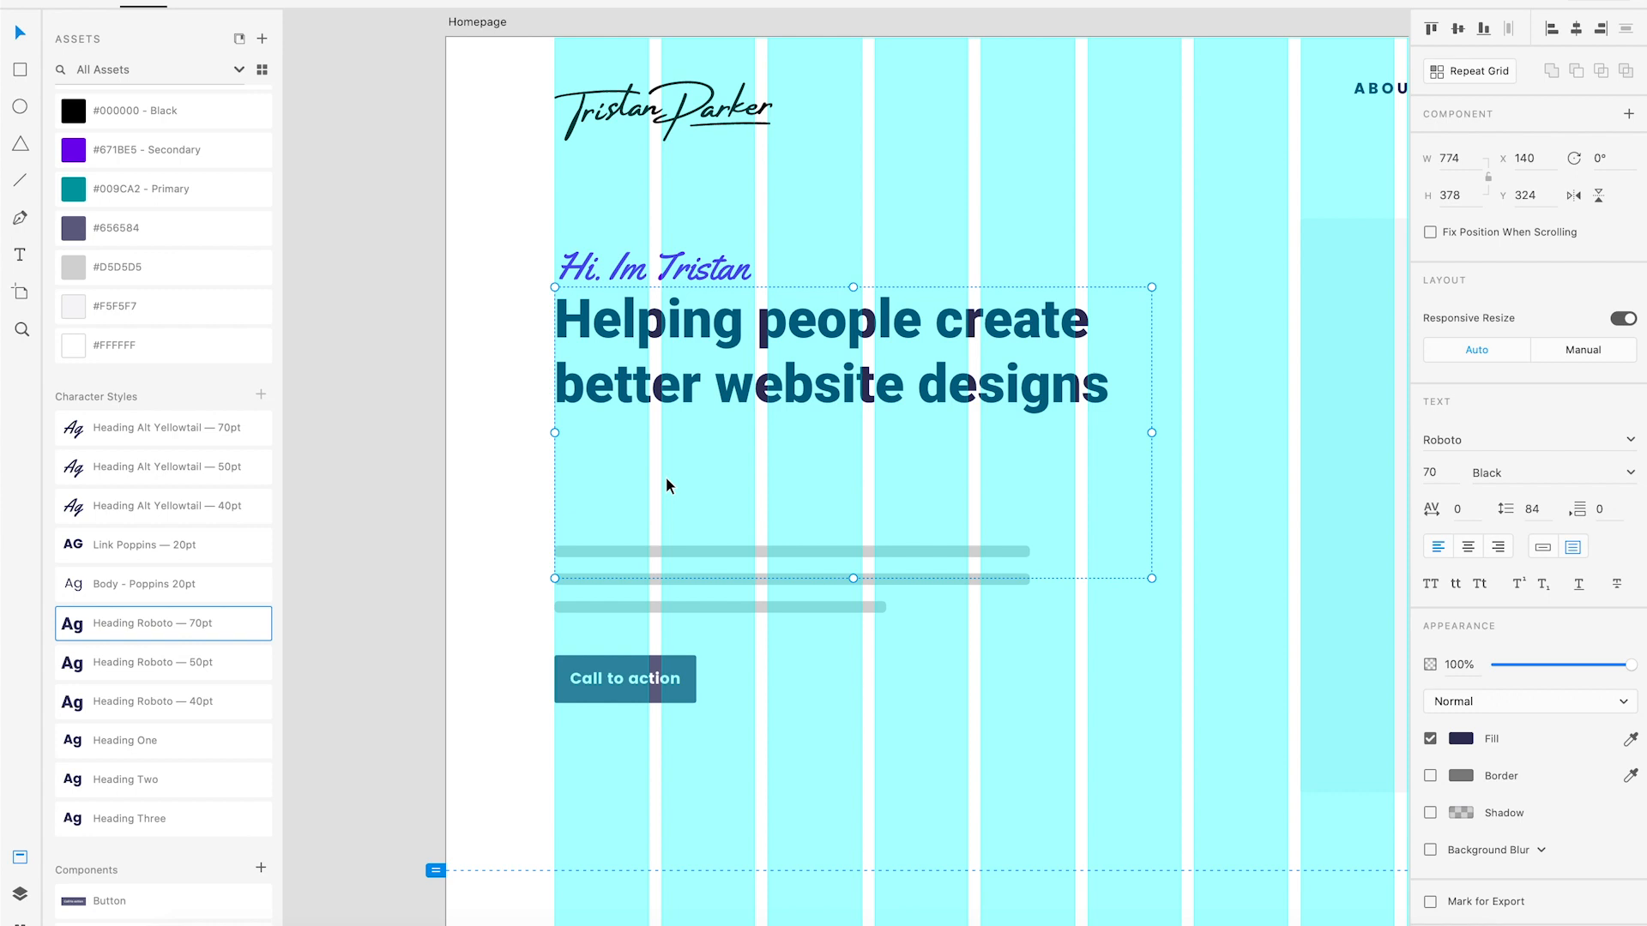
pyautogui.scroll(1, 1129, 382)
pyautogui.click(1429, 472)
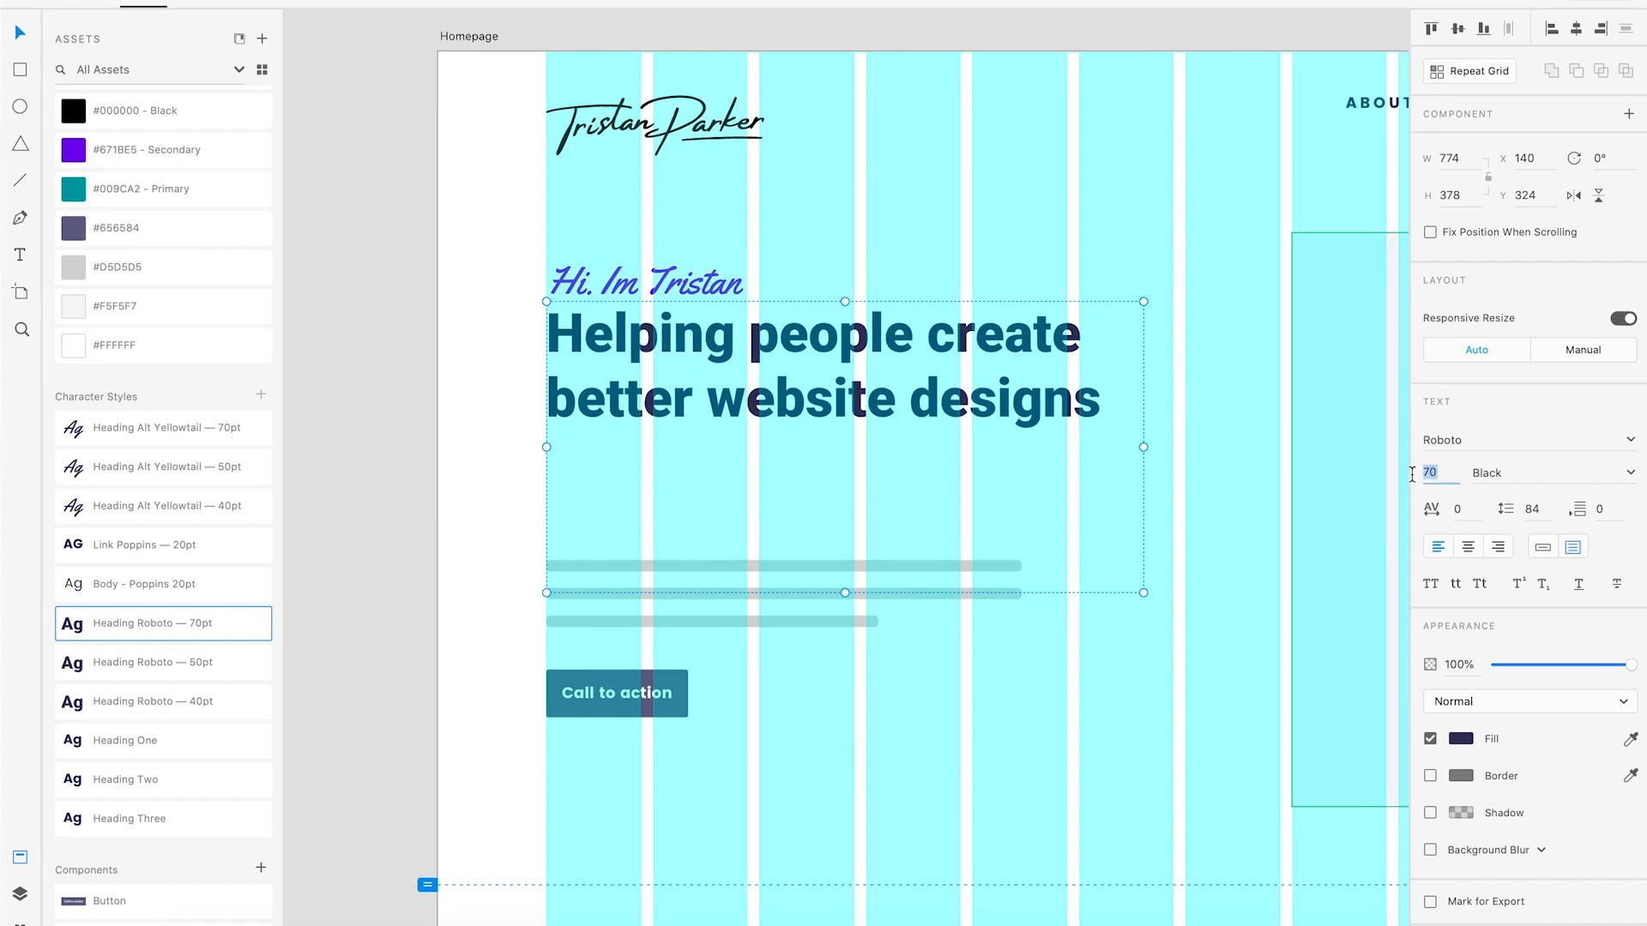
pyautogui.write('100')
pyautogui.press('Return')
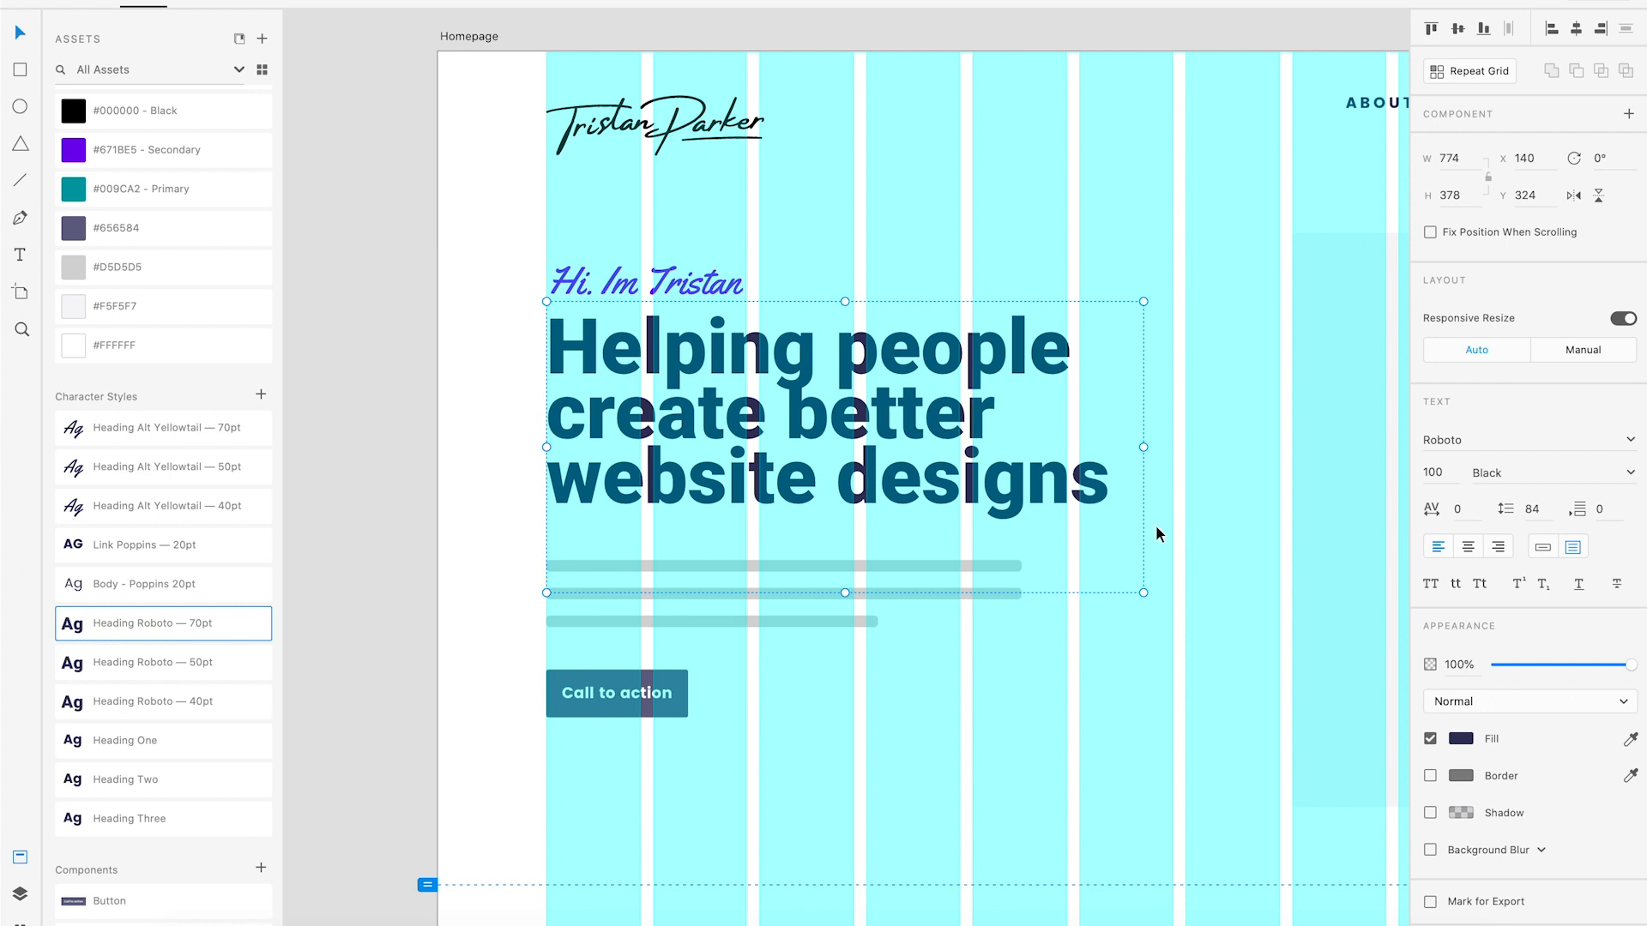
pyautogui.click(1537, 510)
pyautogui.write('110')
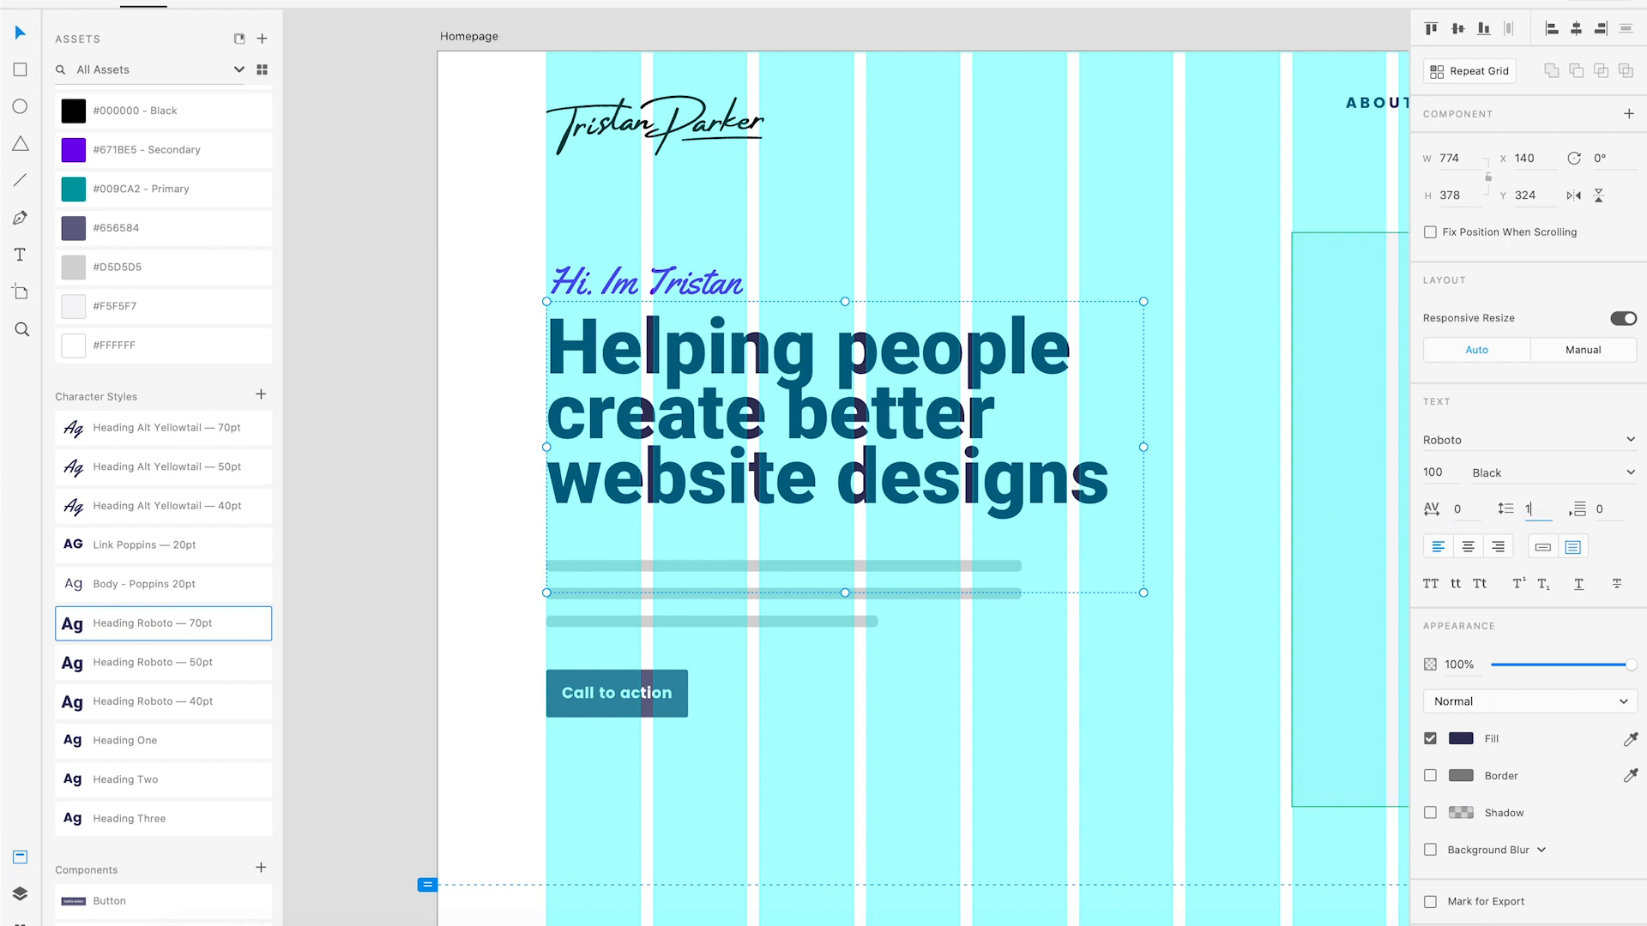
pyautogui.press('Return')
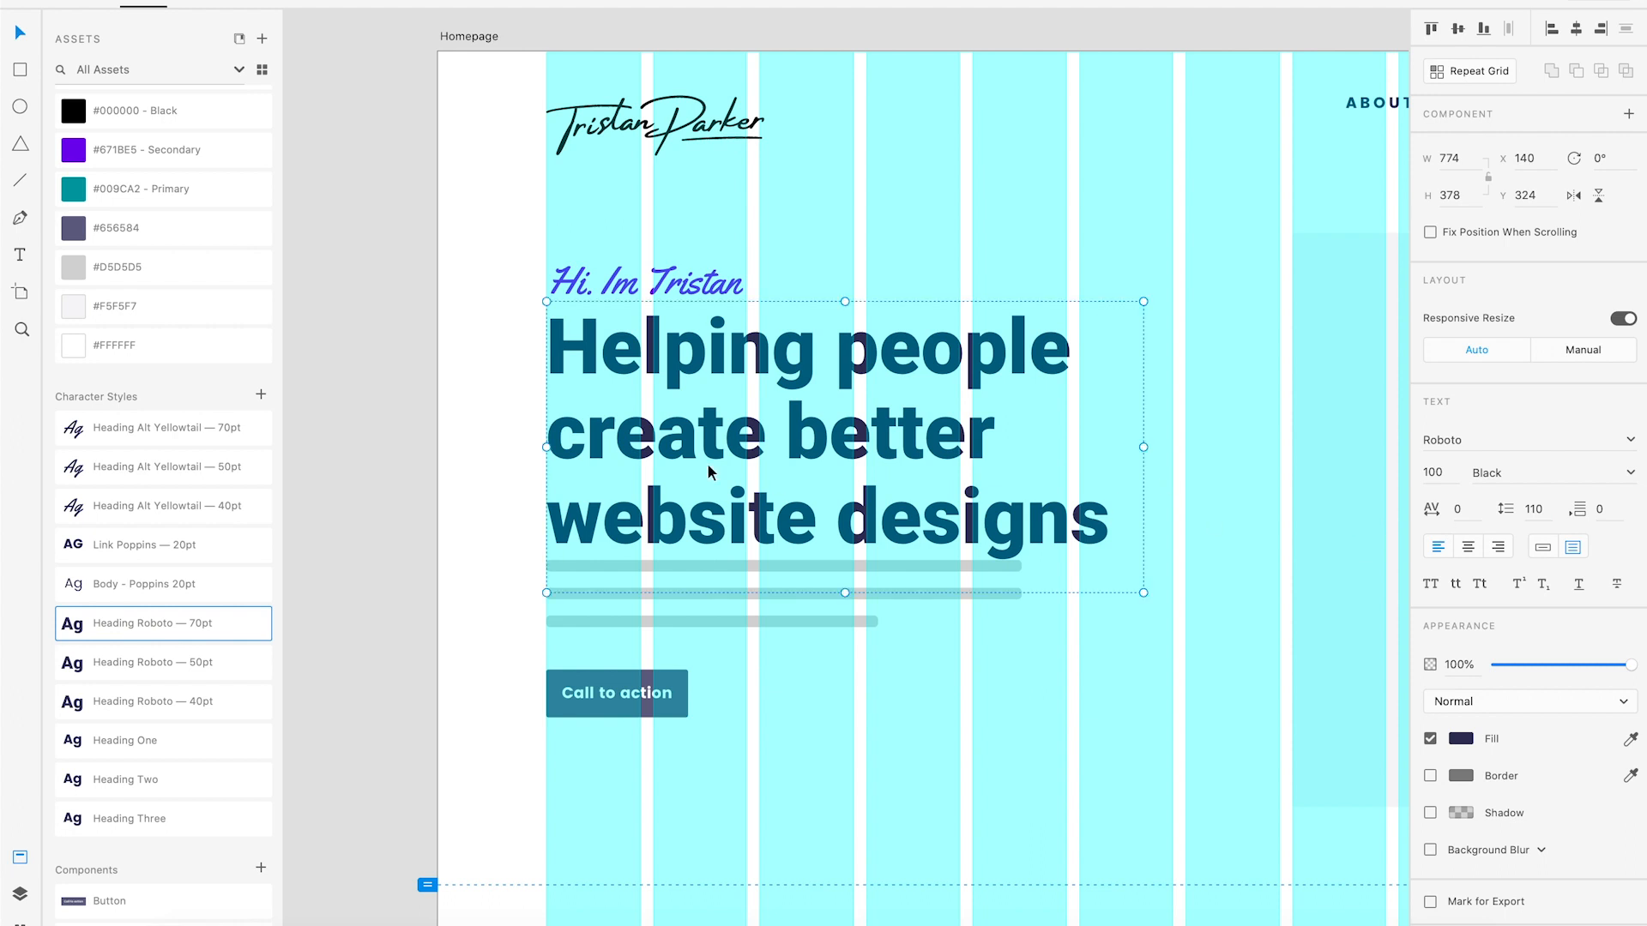
pyautogui.click(393, 456)
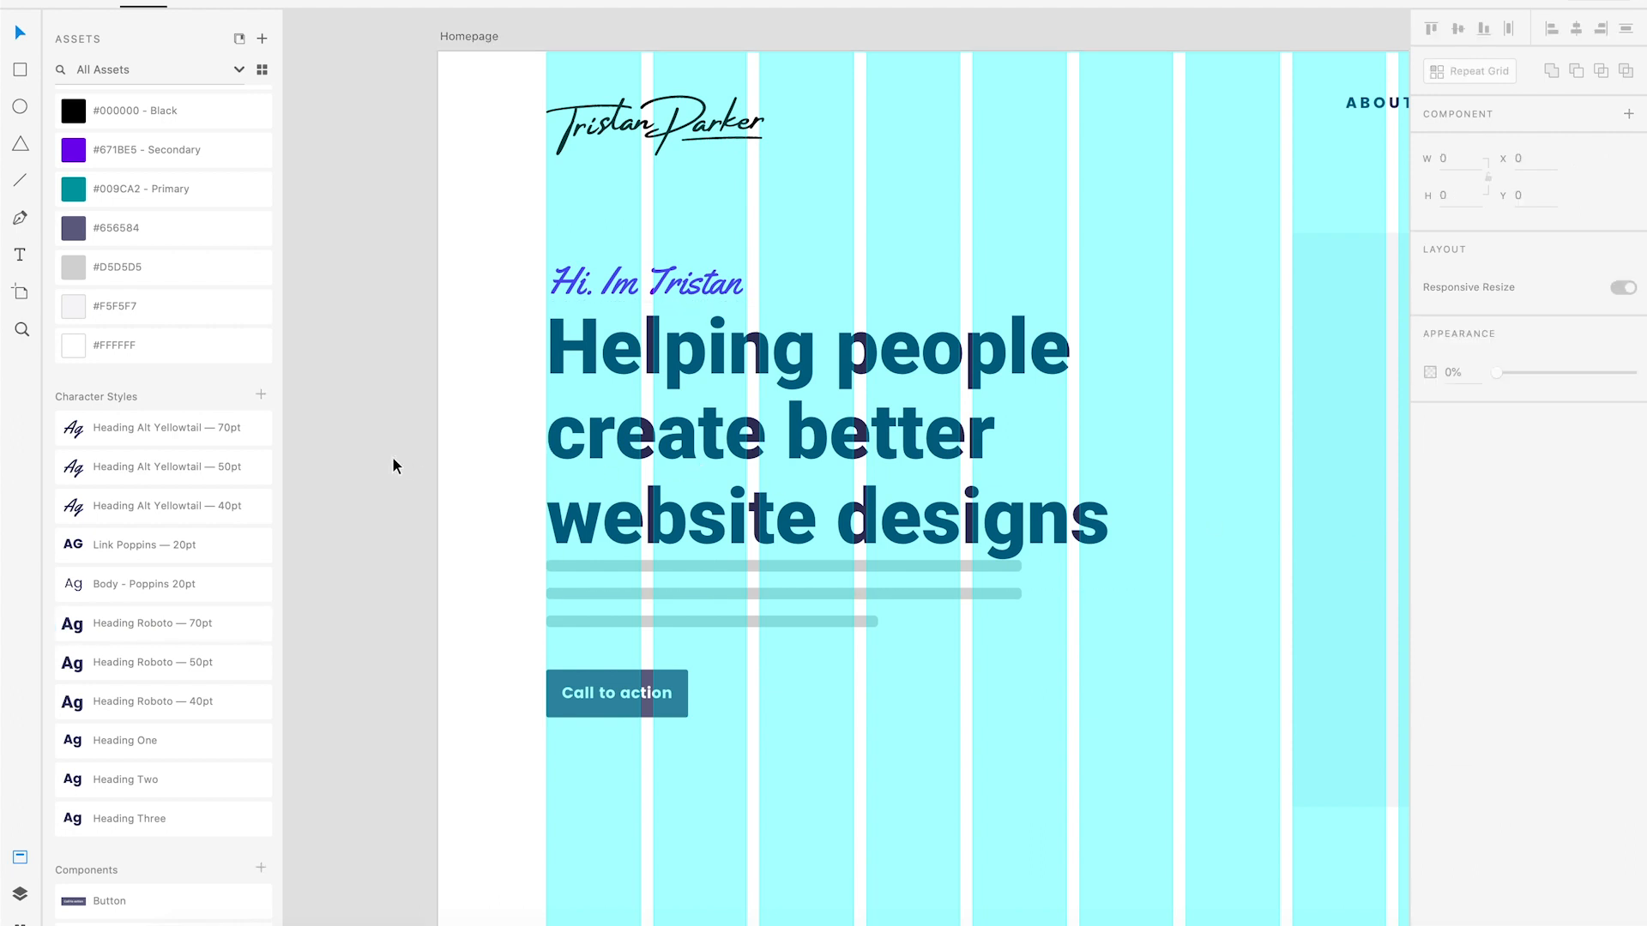
# Delete the placeholder paragraph bars between the headline and the Call to action button.
pyautogui.scroll(-3, 595, 551)
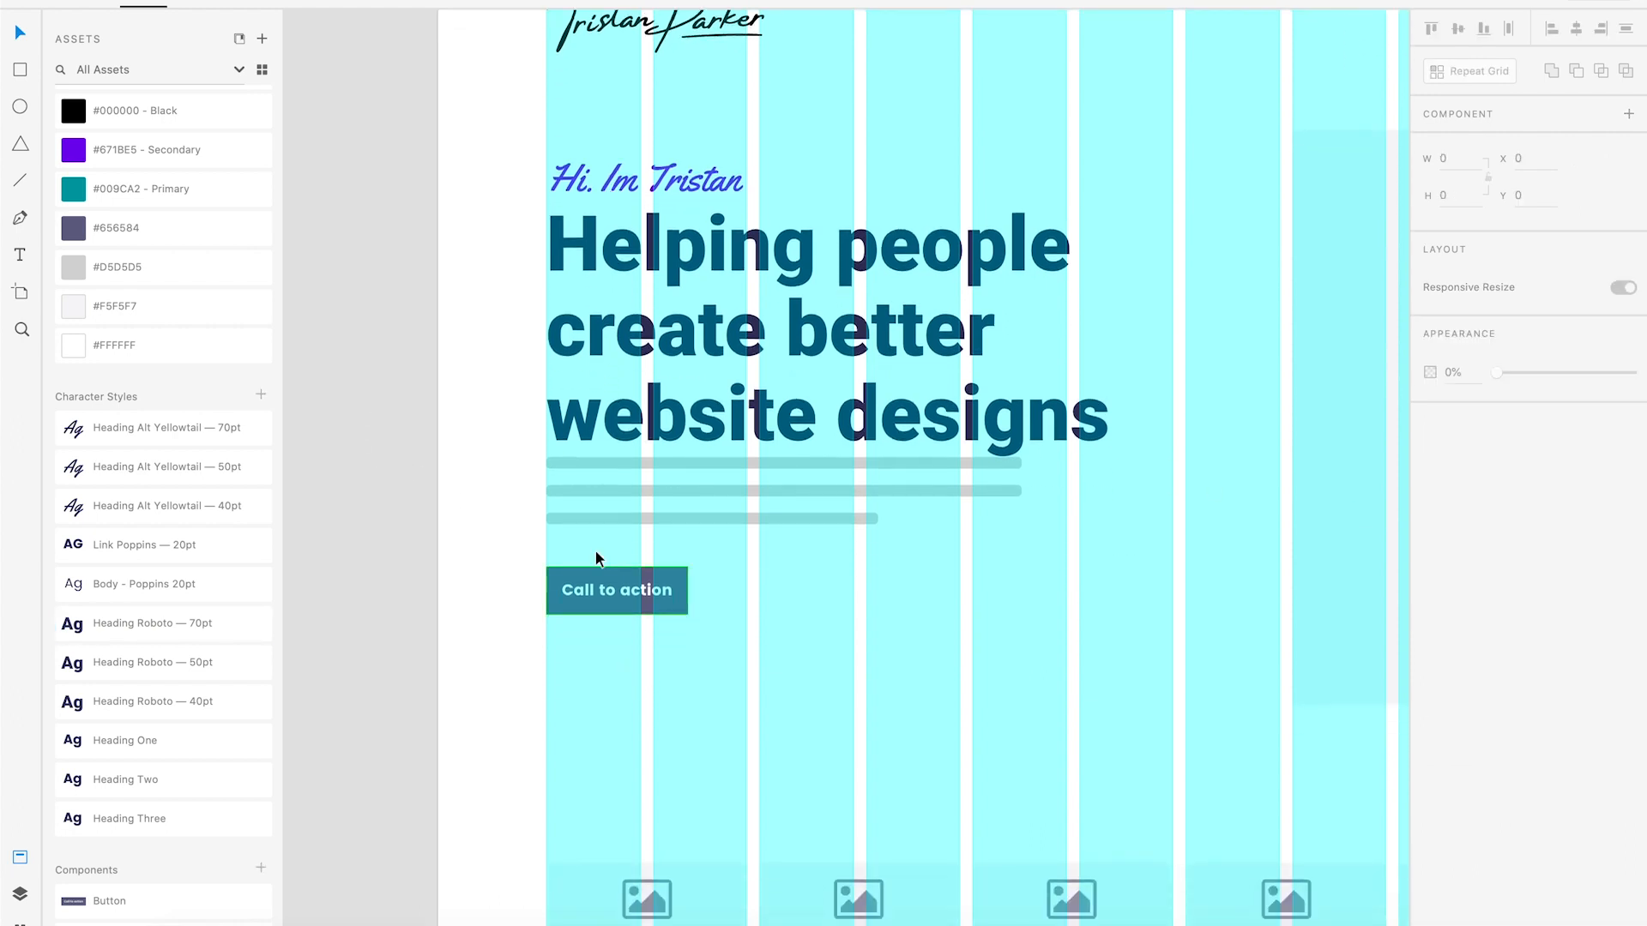
pyautogui.click(585, 518)
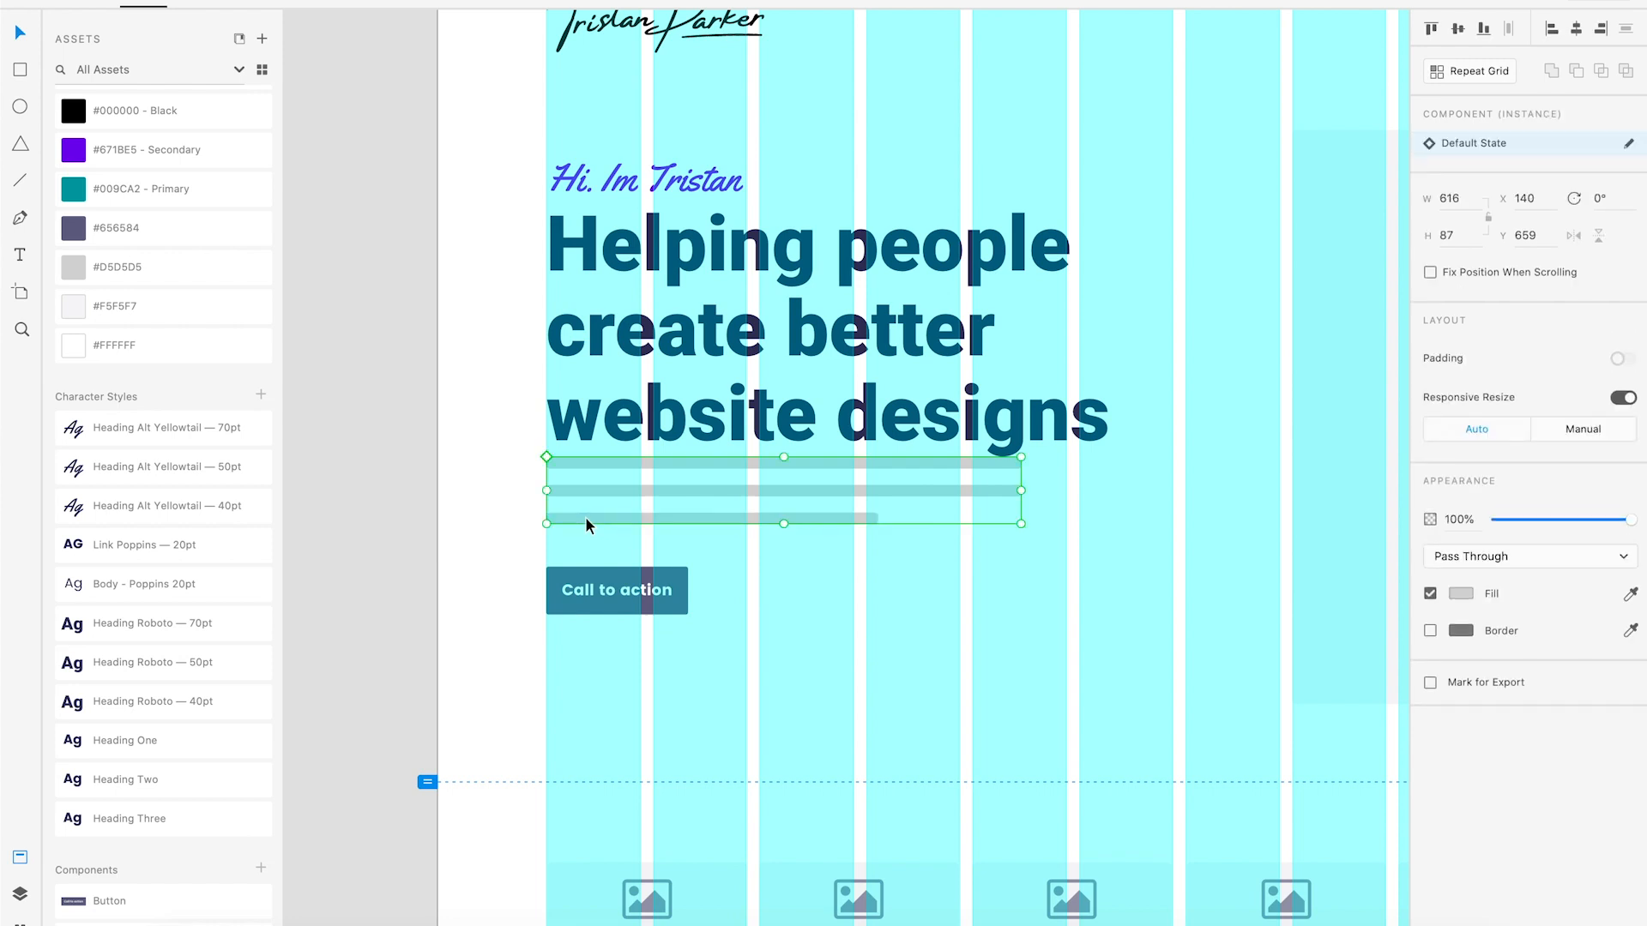
pyautogui.press('Delete')
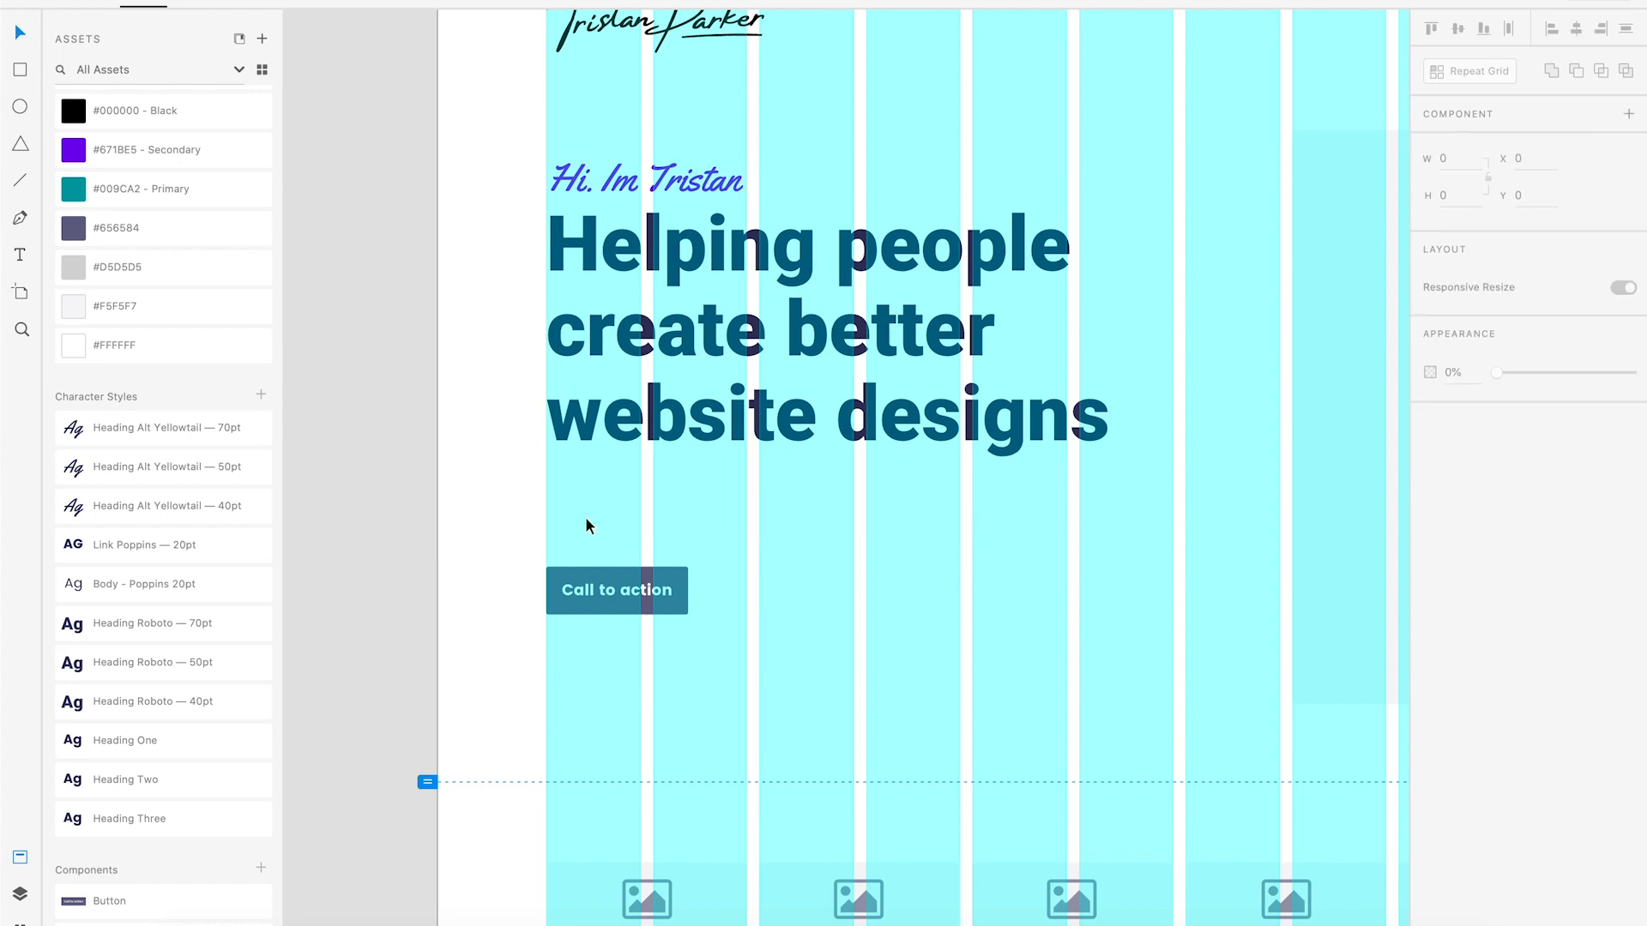
# Add a 739 by 110 area text box below the headline, pasting the "I am full-stack designer" paragraph in the Body - Poppins 20pt style.
pyautogui.press('t')
pyautogui.moveTo(547, 477); pyautogui.dragTo(1120, 563)
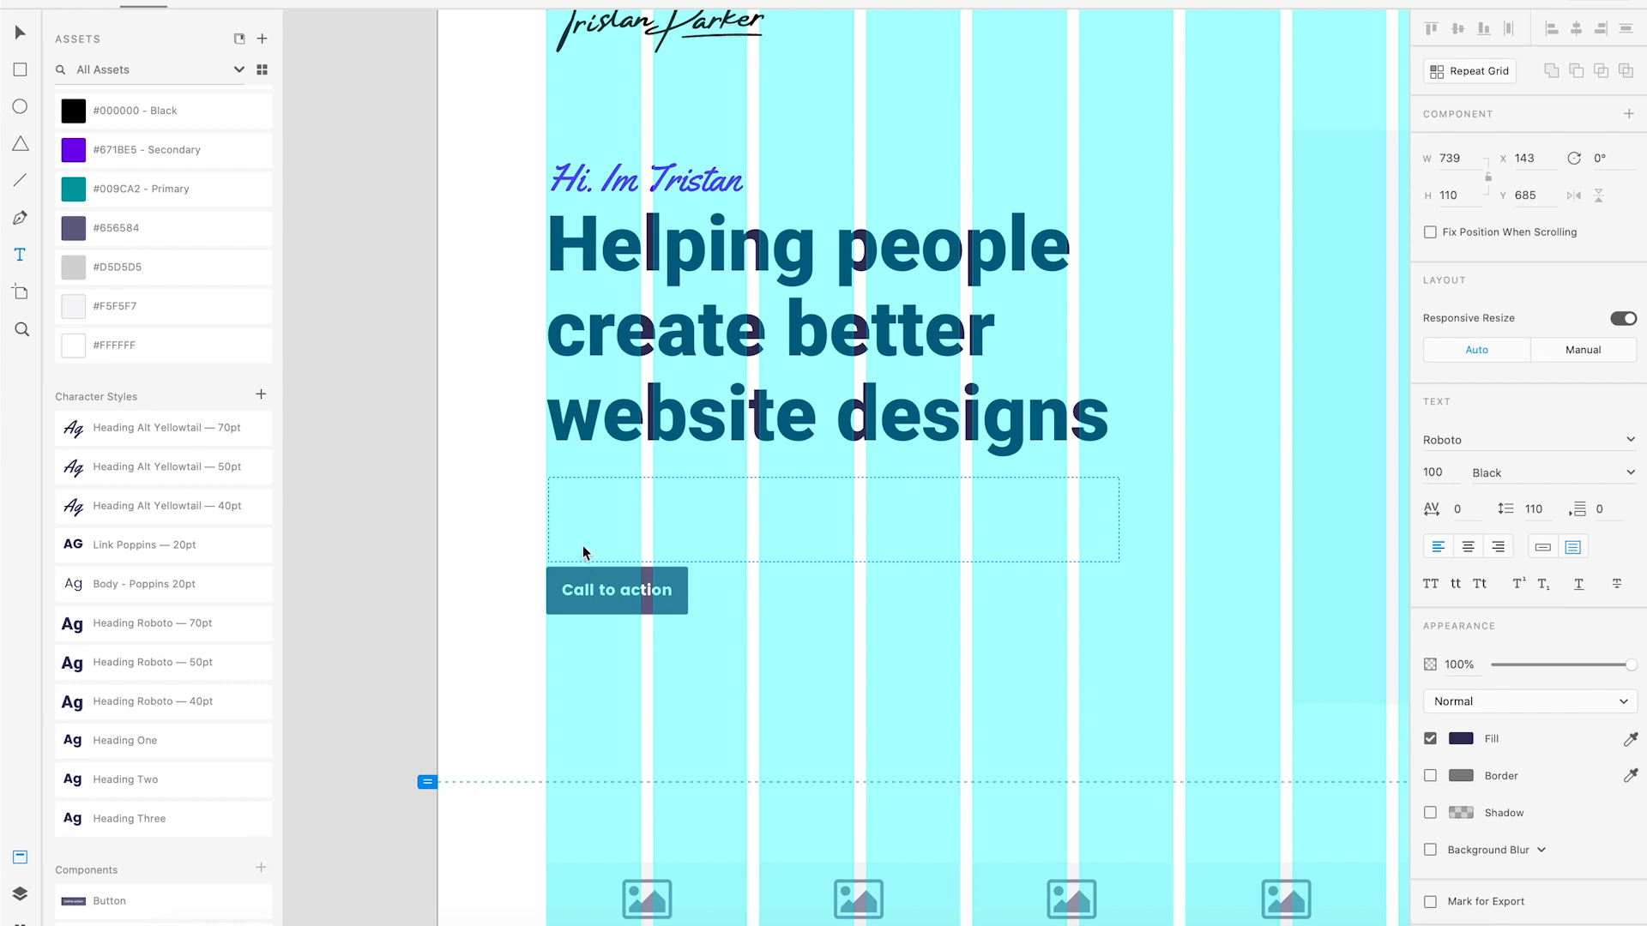
pyautogui.hotkey('ctrl', 'v')
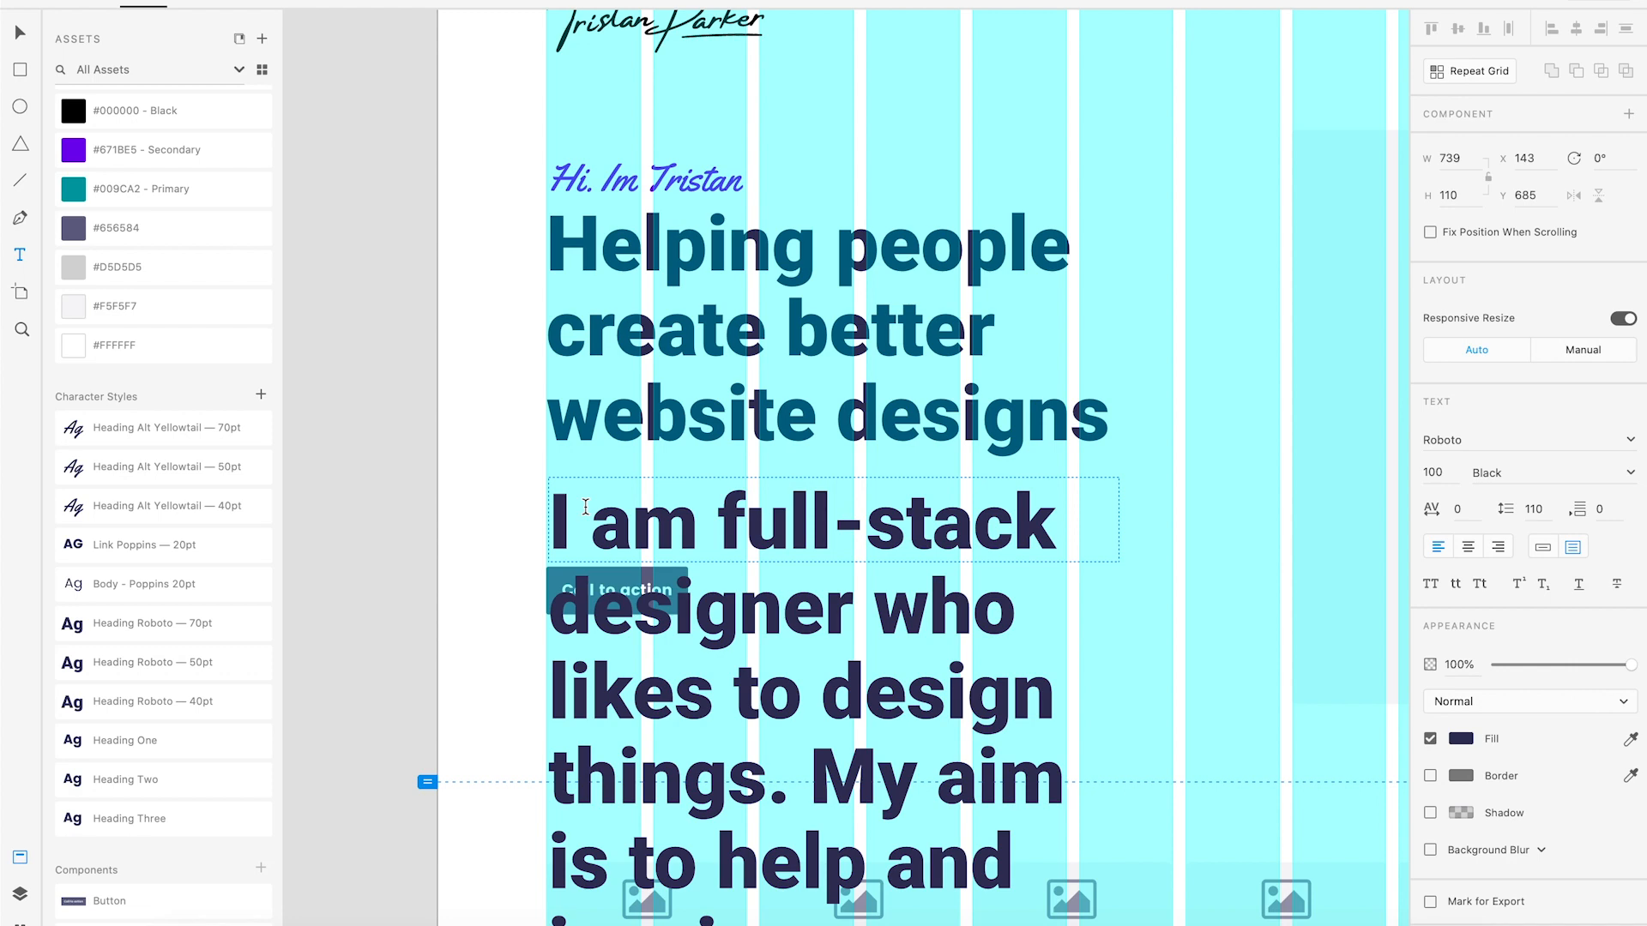
pyautogui.hotkey('ctrl', 'a')
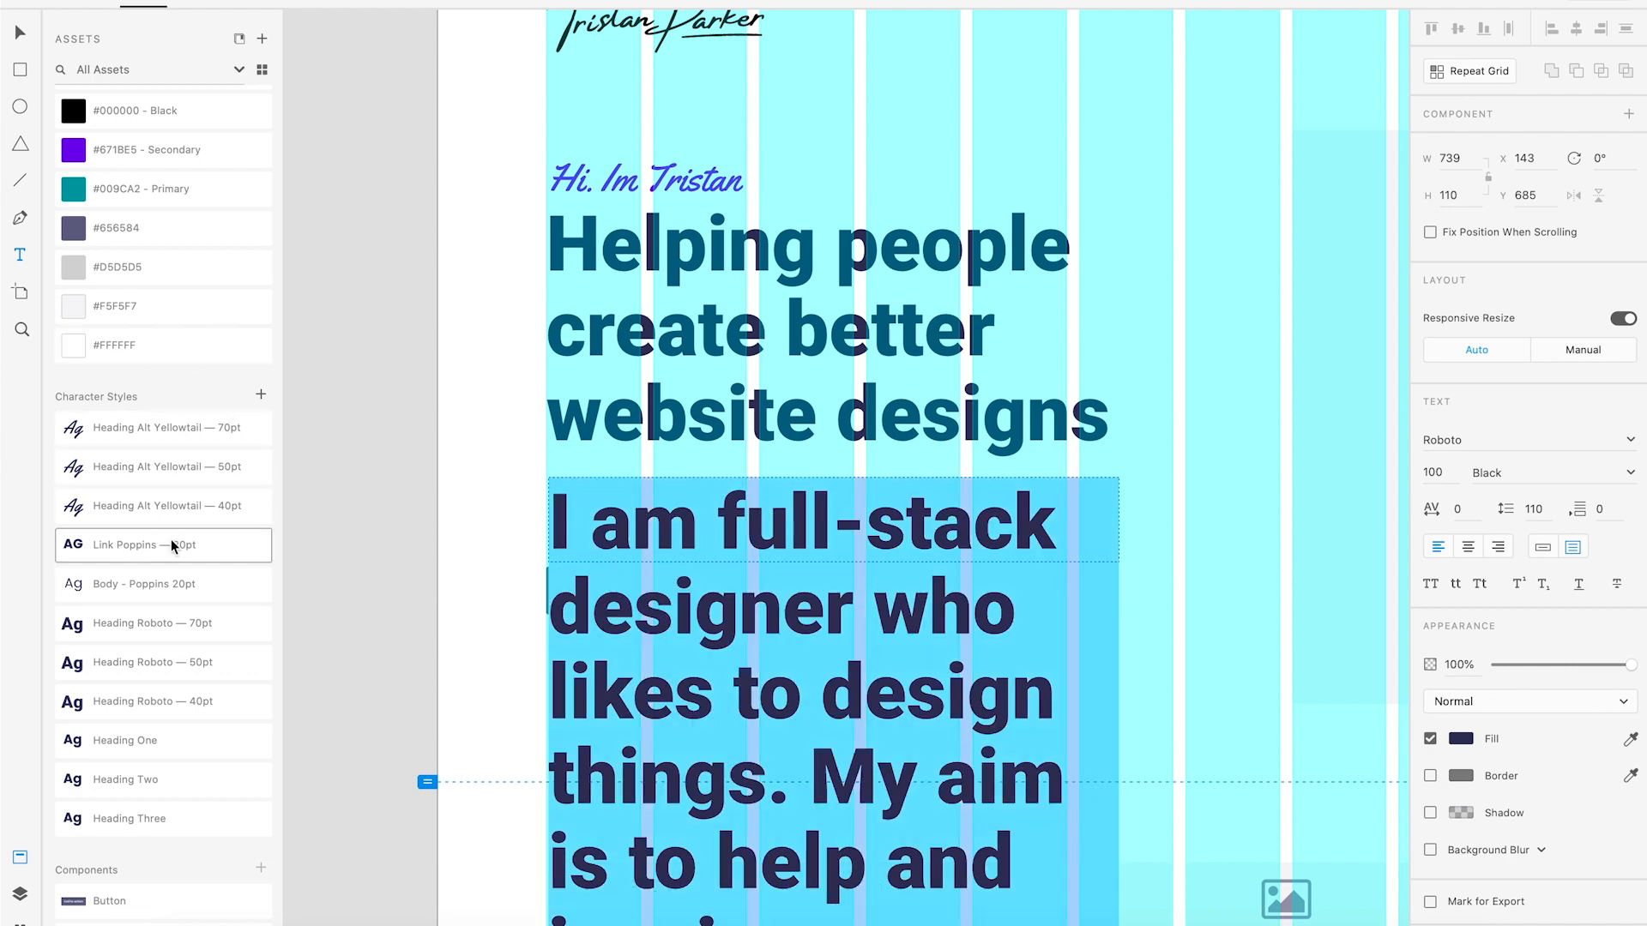
pyautogui.click(117, 590)
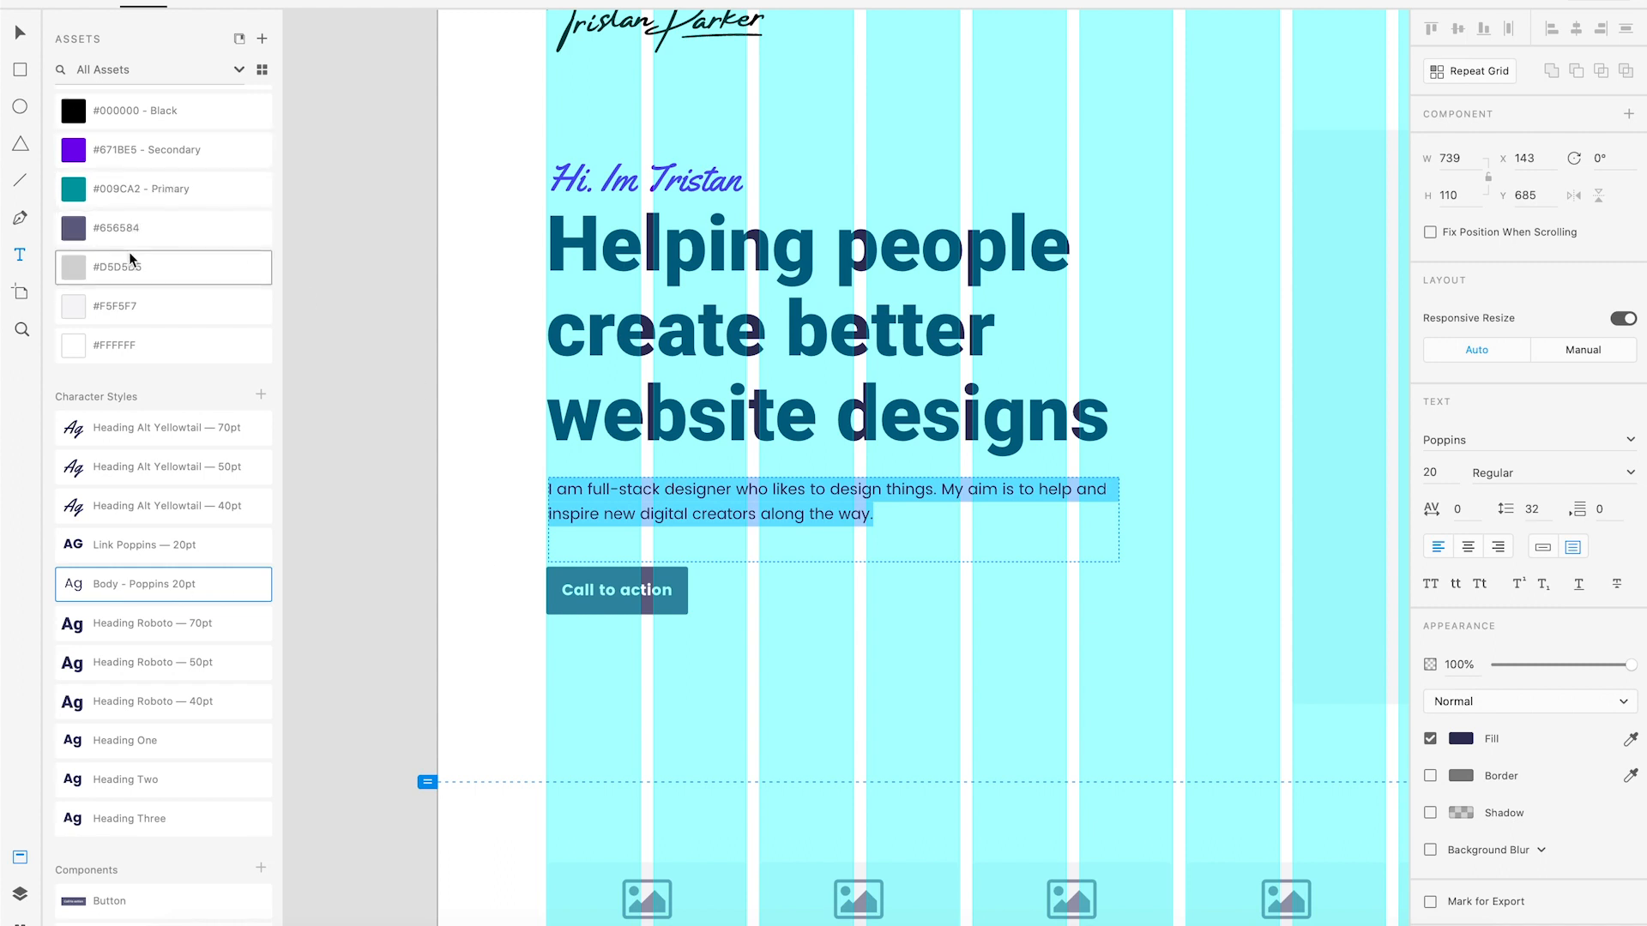
# Apply the #656584 colour to the "I am full-stack designer" paragraph.
pyautogui.click(115, 228)
pyautogui.press('Escape')
pyautogui.click(367, 342)
pyautogui.scroll(2, 365, 343)
pyautogui.scroll(1, 142, 344)
pyautogui.click(571, 576)
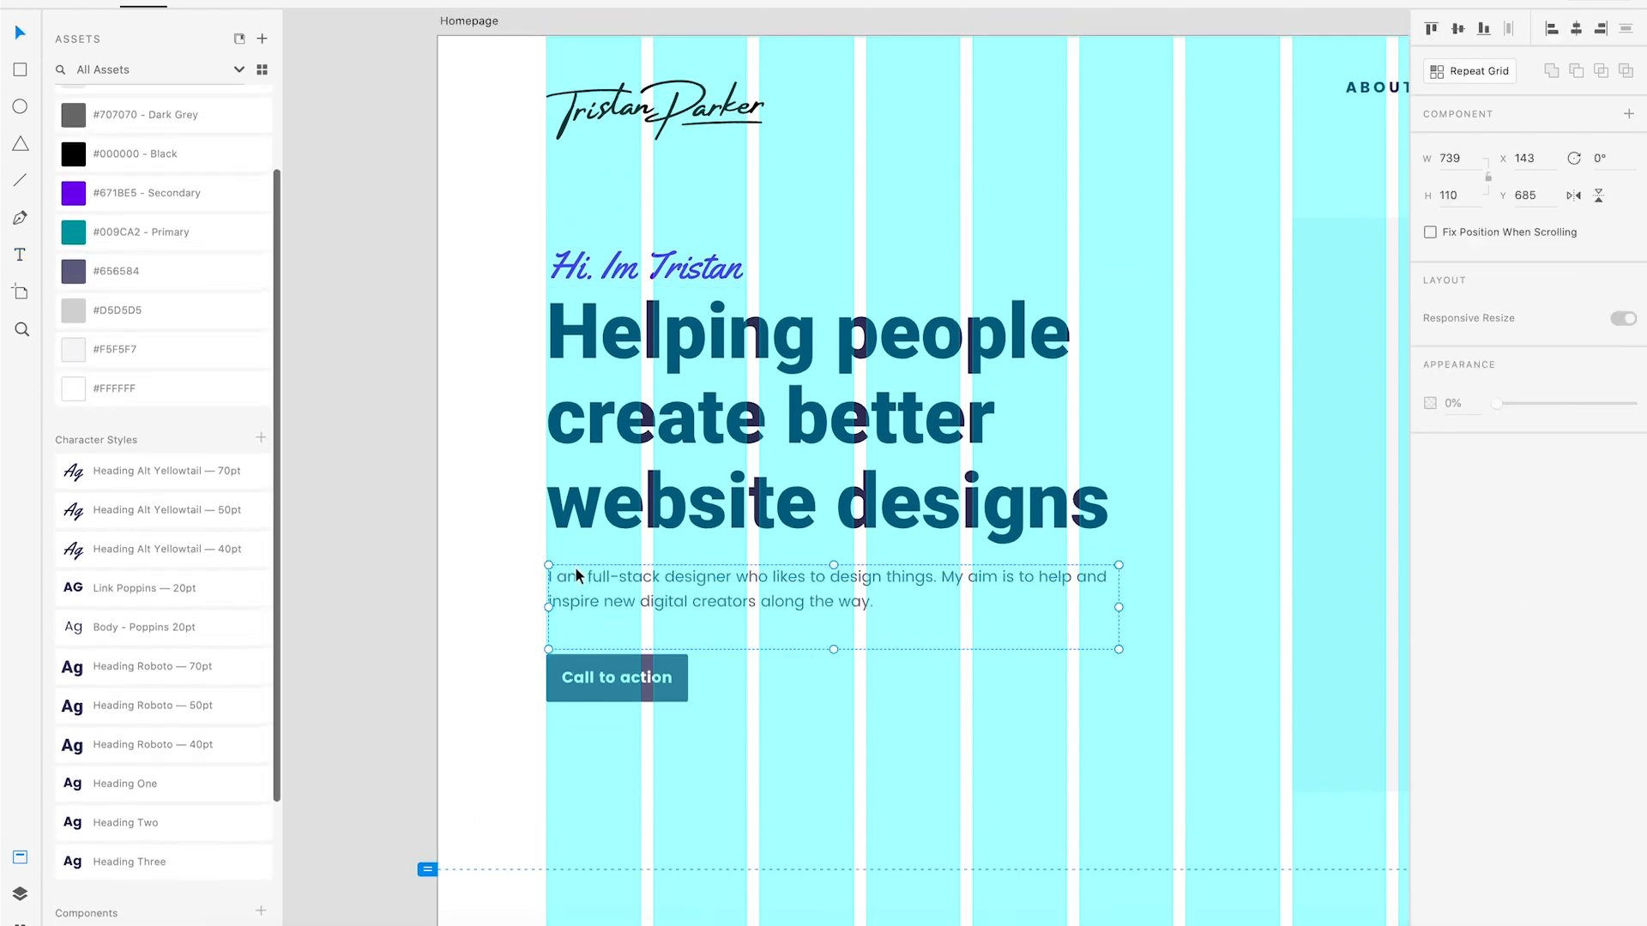
pyautogui.click(346, 285)
# Apply the #000000 - Black colour to the headline "Helping people create better website designs".
pyautogui.scroll(-2, 346, 285)
pyautogui.click(580, 430)
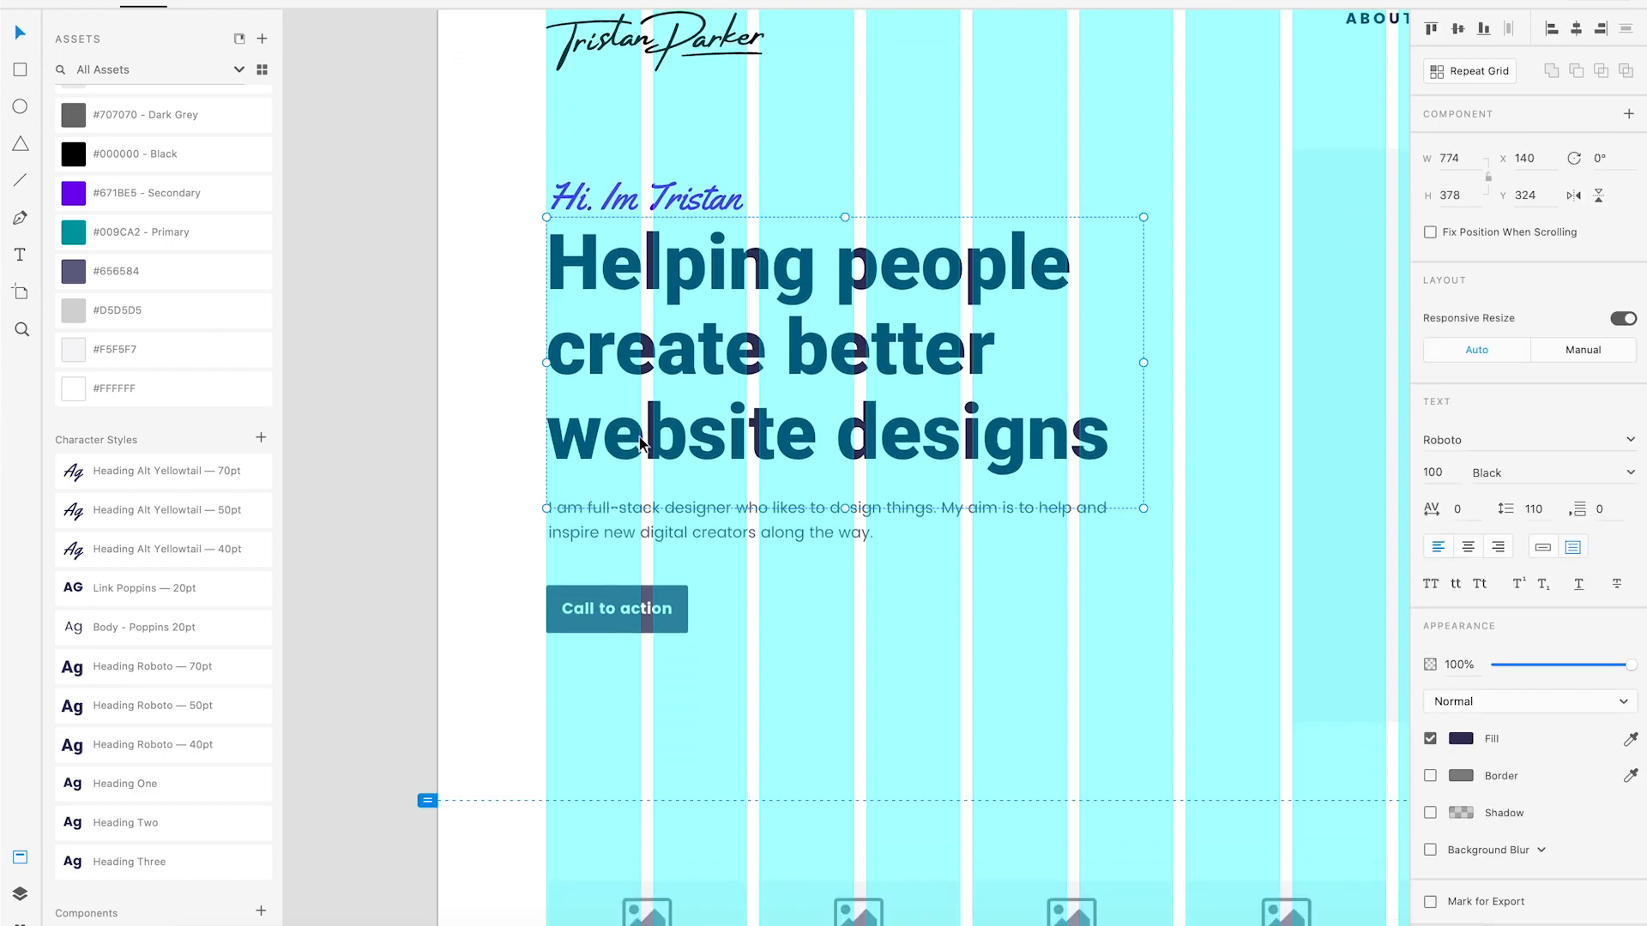
pyautogui.click(162, 156)
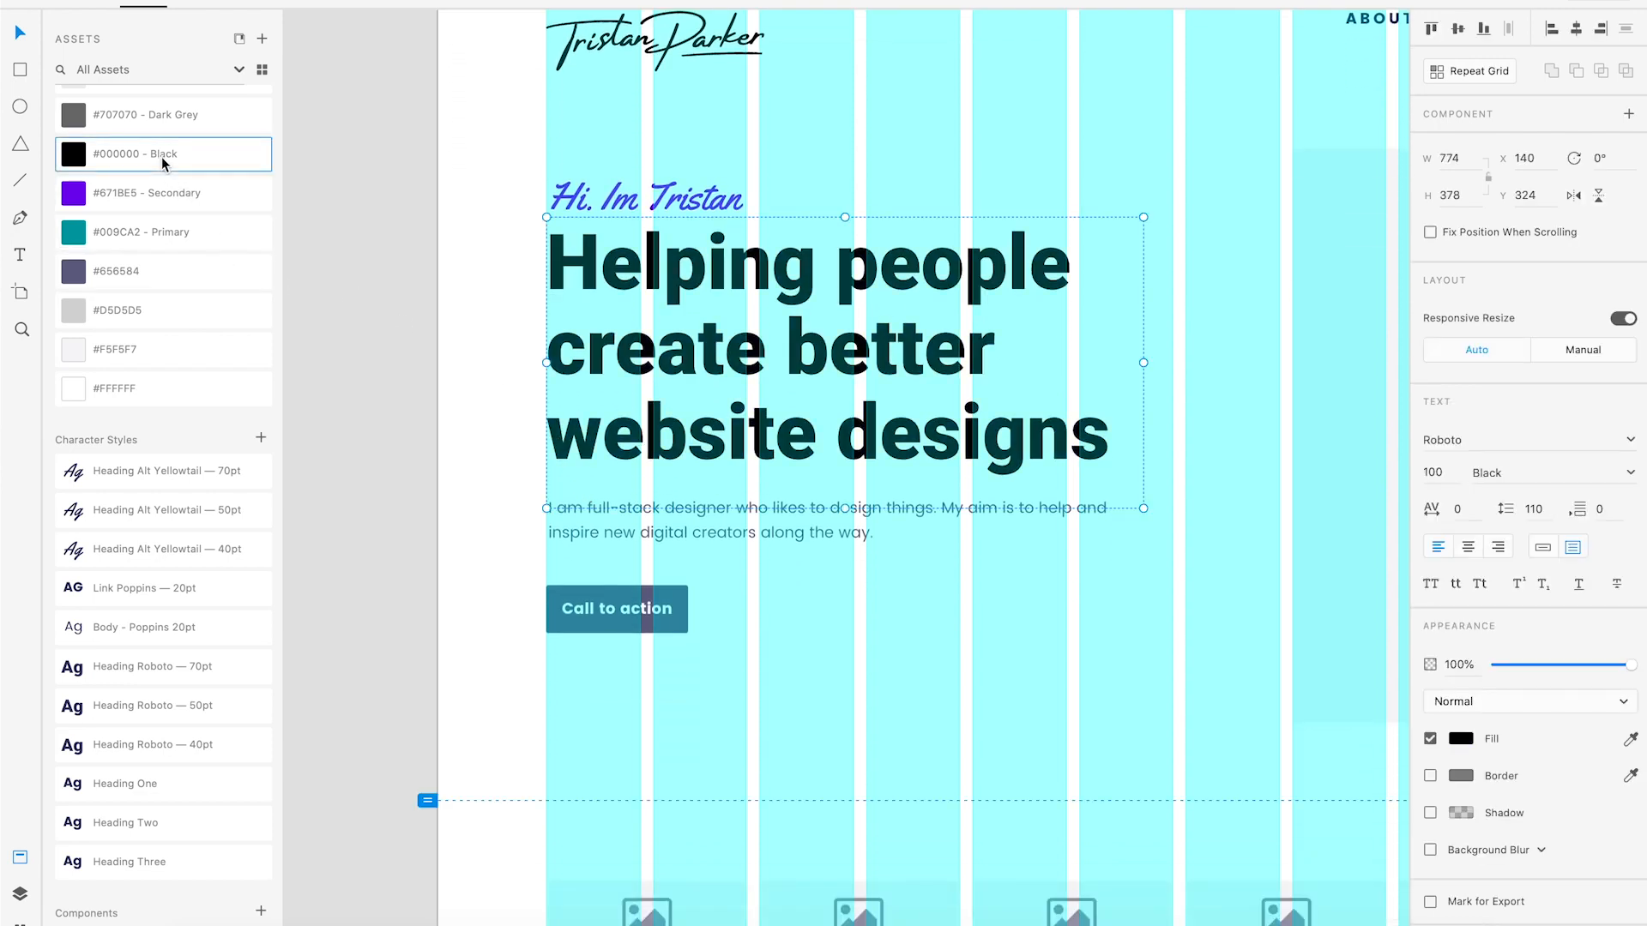
pyautogui.click(393, 434)
# Open the master of the Button component used by the hero's Call to action button.
pyautogui.hscroll(2, 450, 487)
pyautogui.scroll(-2, 450, 487)
pyautogui.click(542, 548)
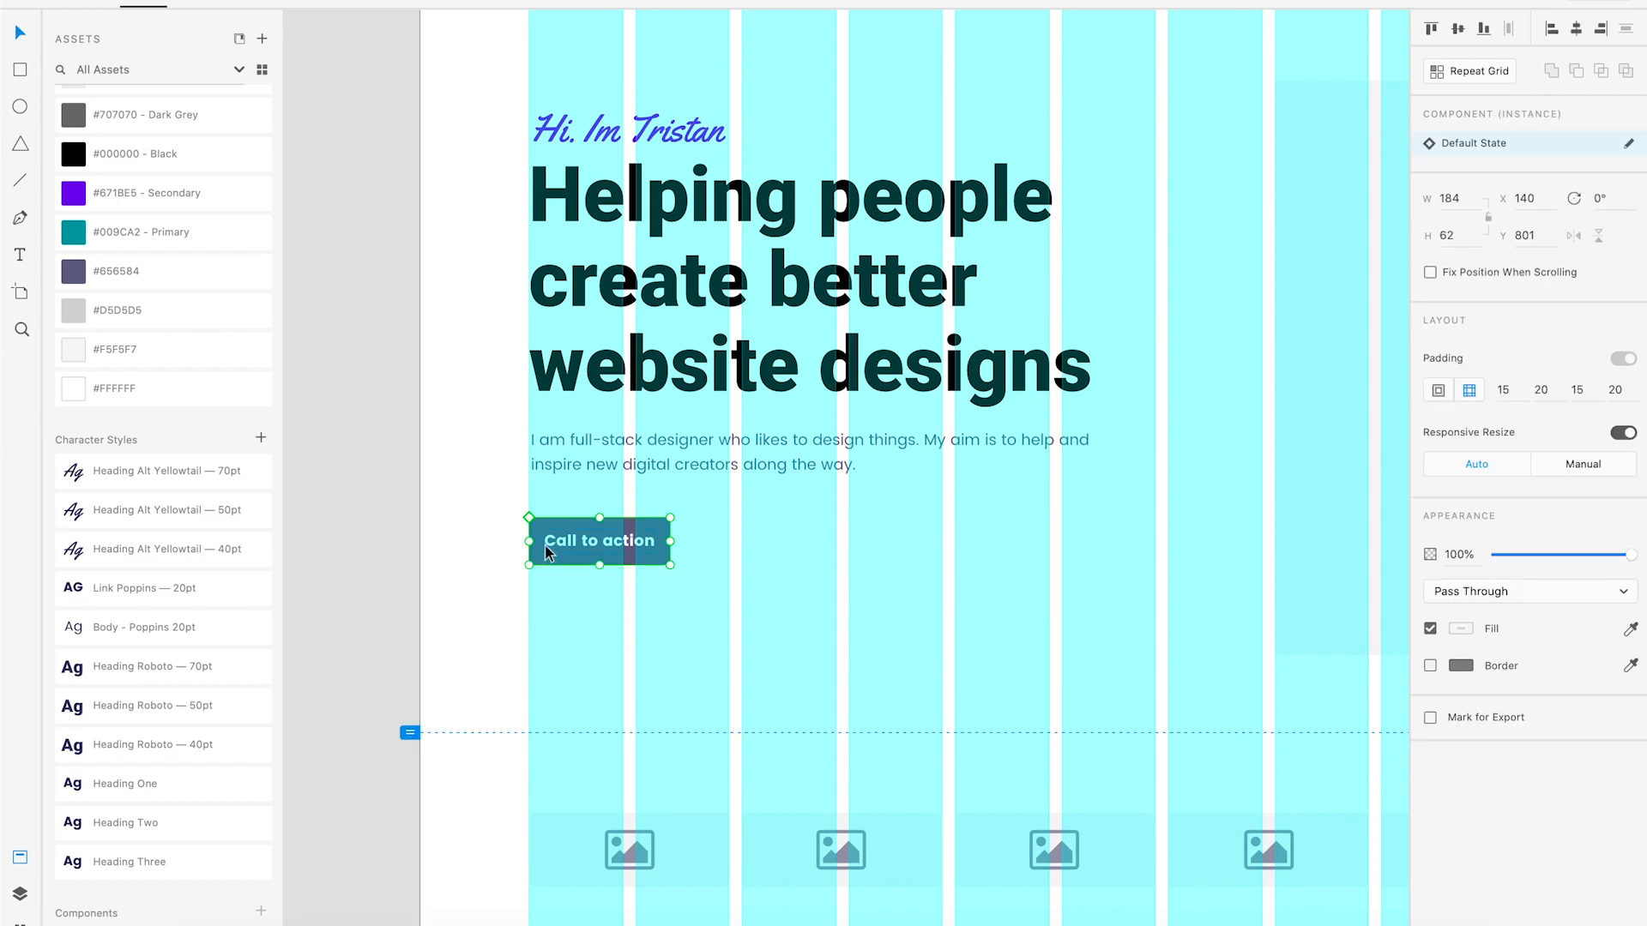
pyautogui.scroll(-1, 531, 547)
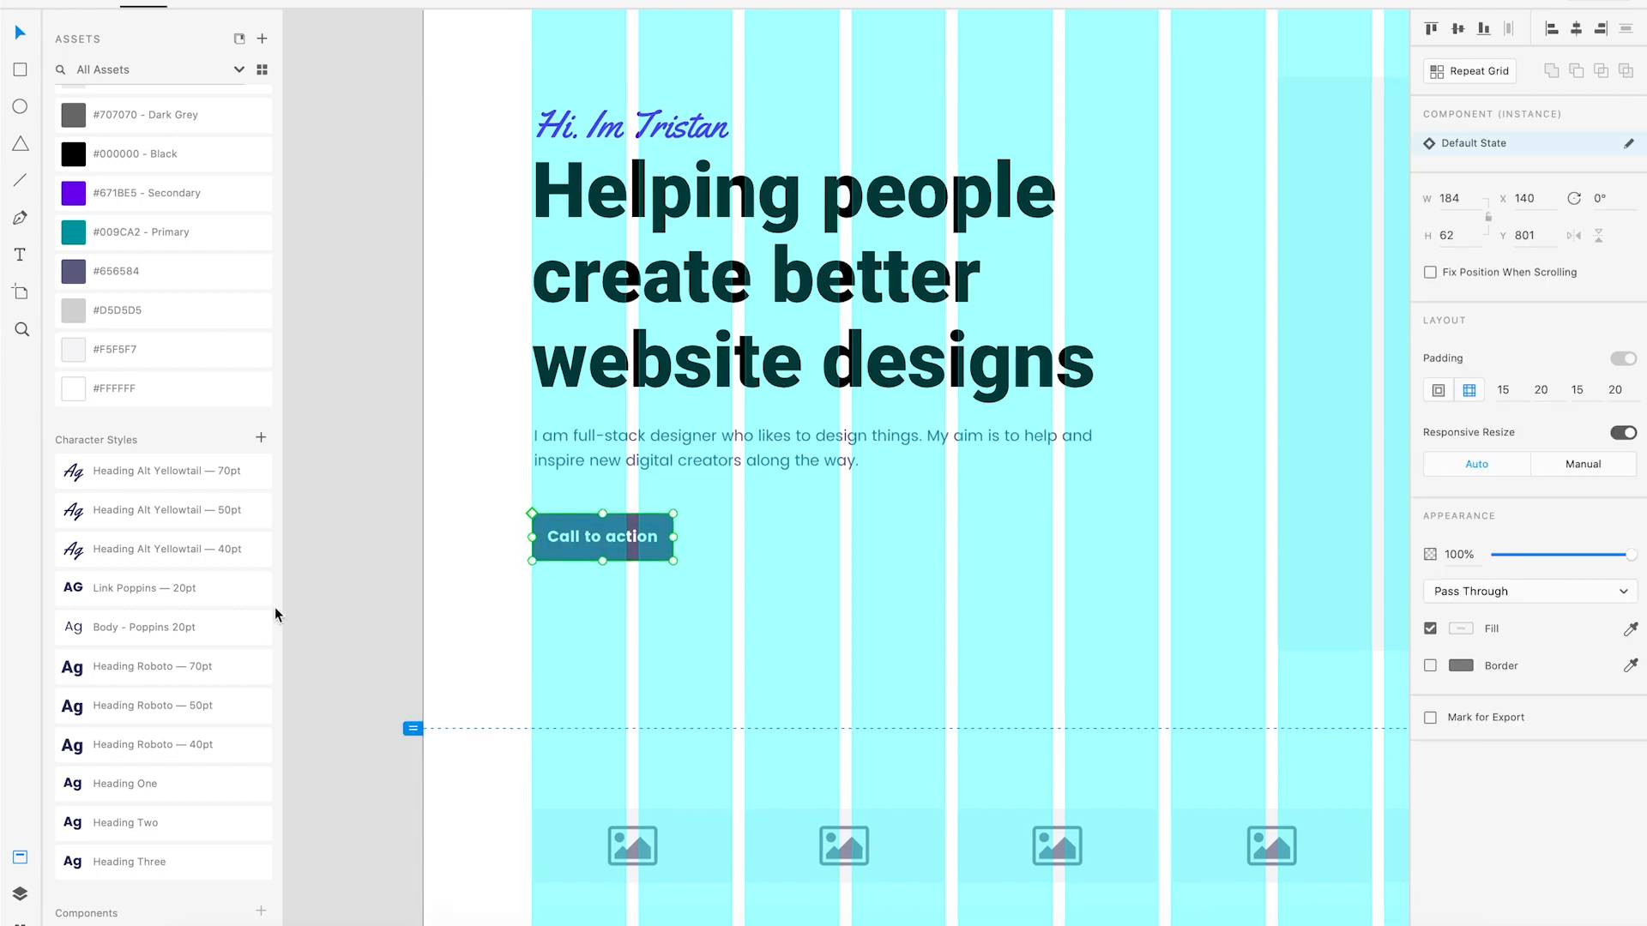
pyautogui.scroll(1, 271, 608)
pyautogui.moveTo(259, 600)
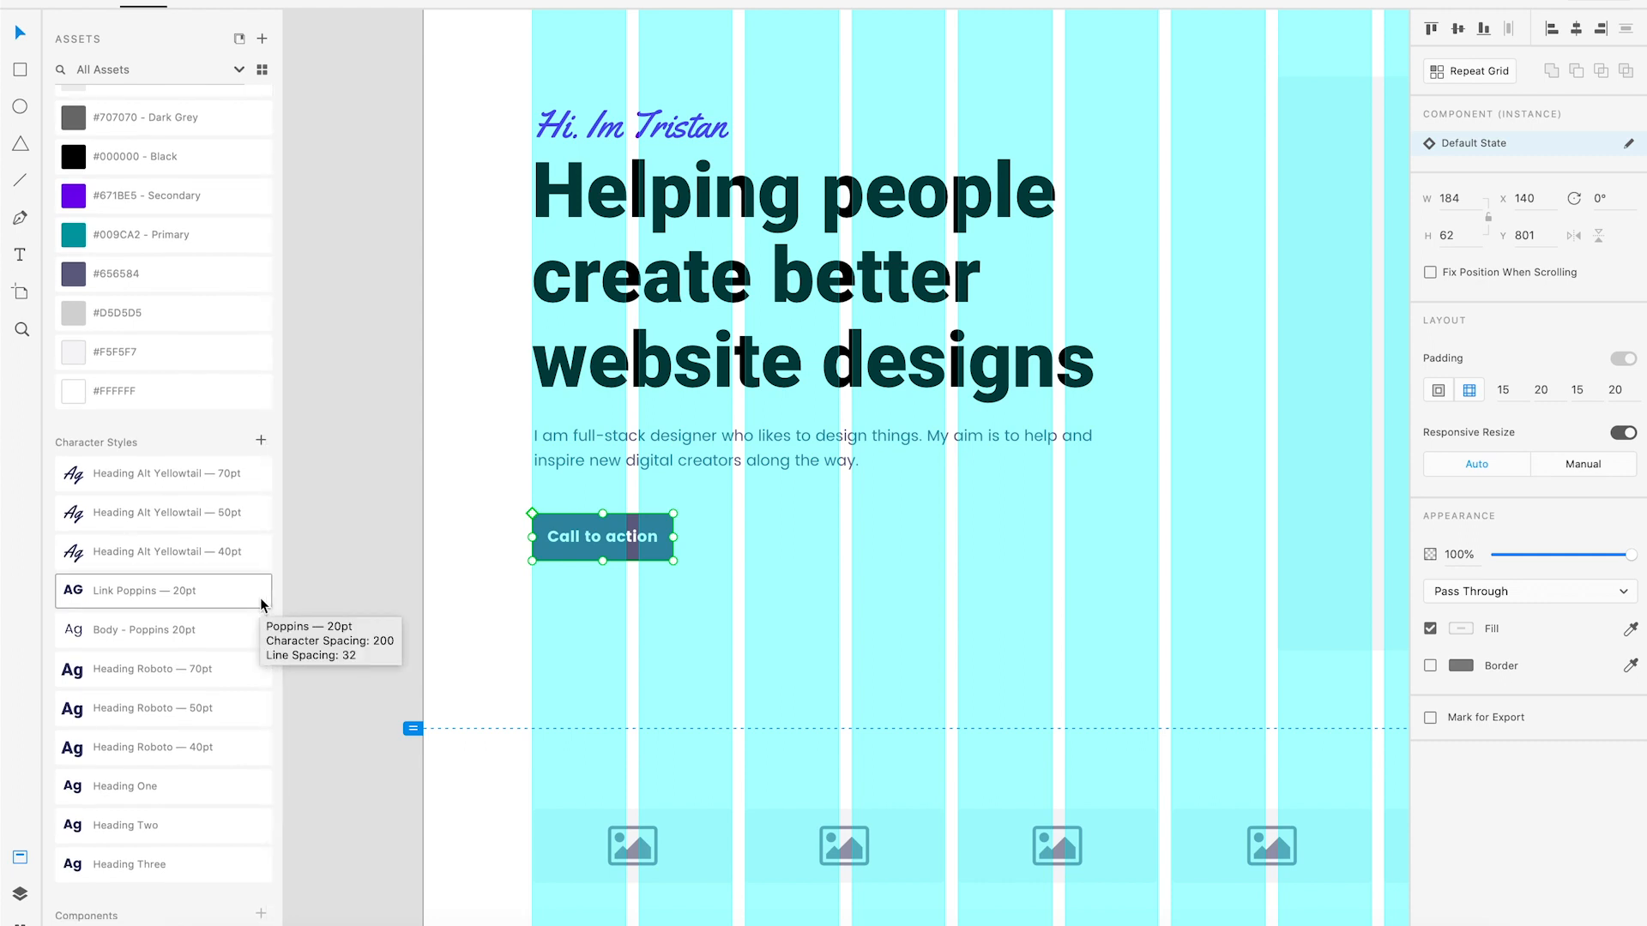
pyautogui.click(513, 604)
pyautogui.moveTo(485, 610); pyautogui.dragTo(516, 574)
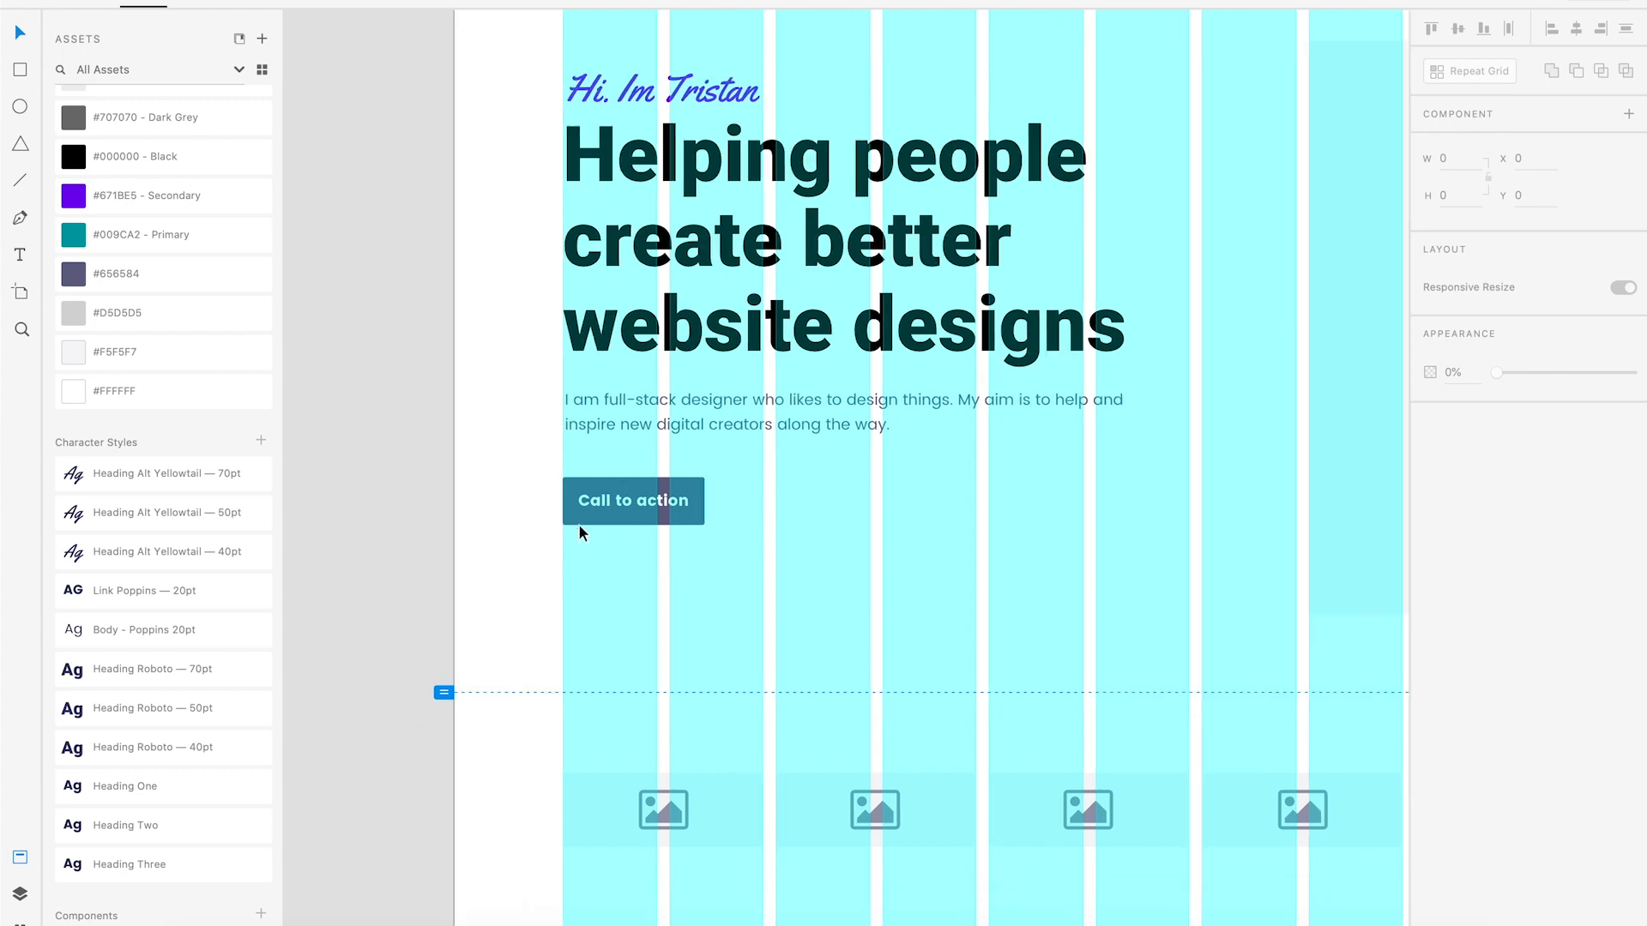
pyautogui.click(579, 521)
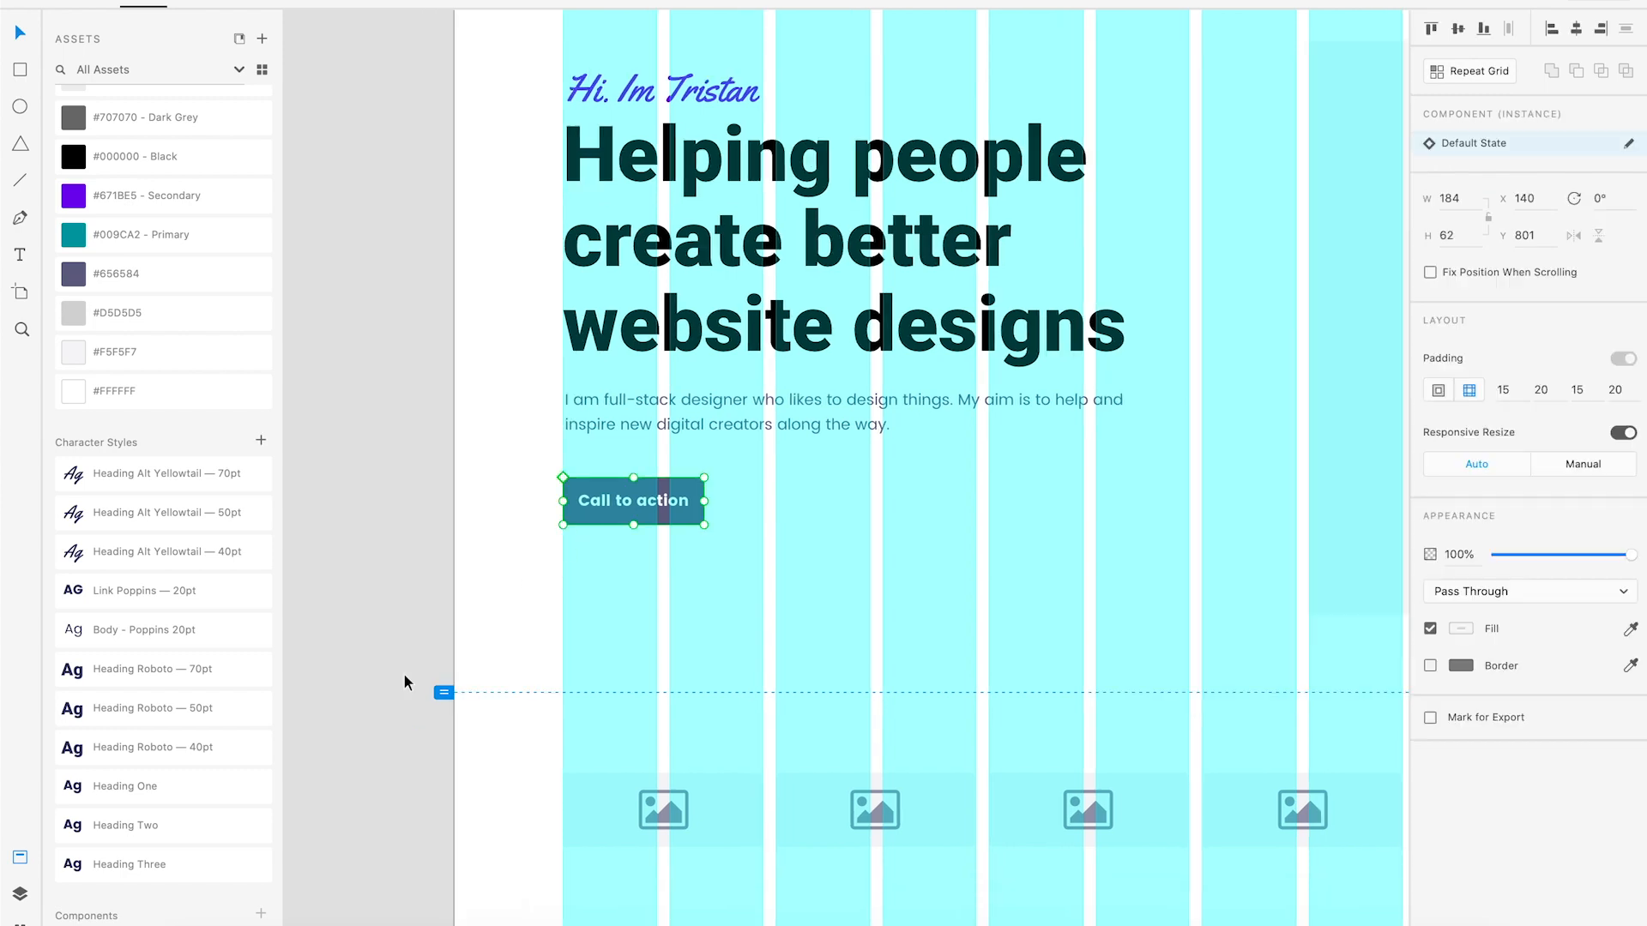
pyautogui.scroll(-3, 171, 737)
pyautogui.scroll(-1, 171, 730)
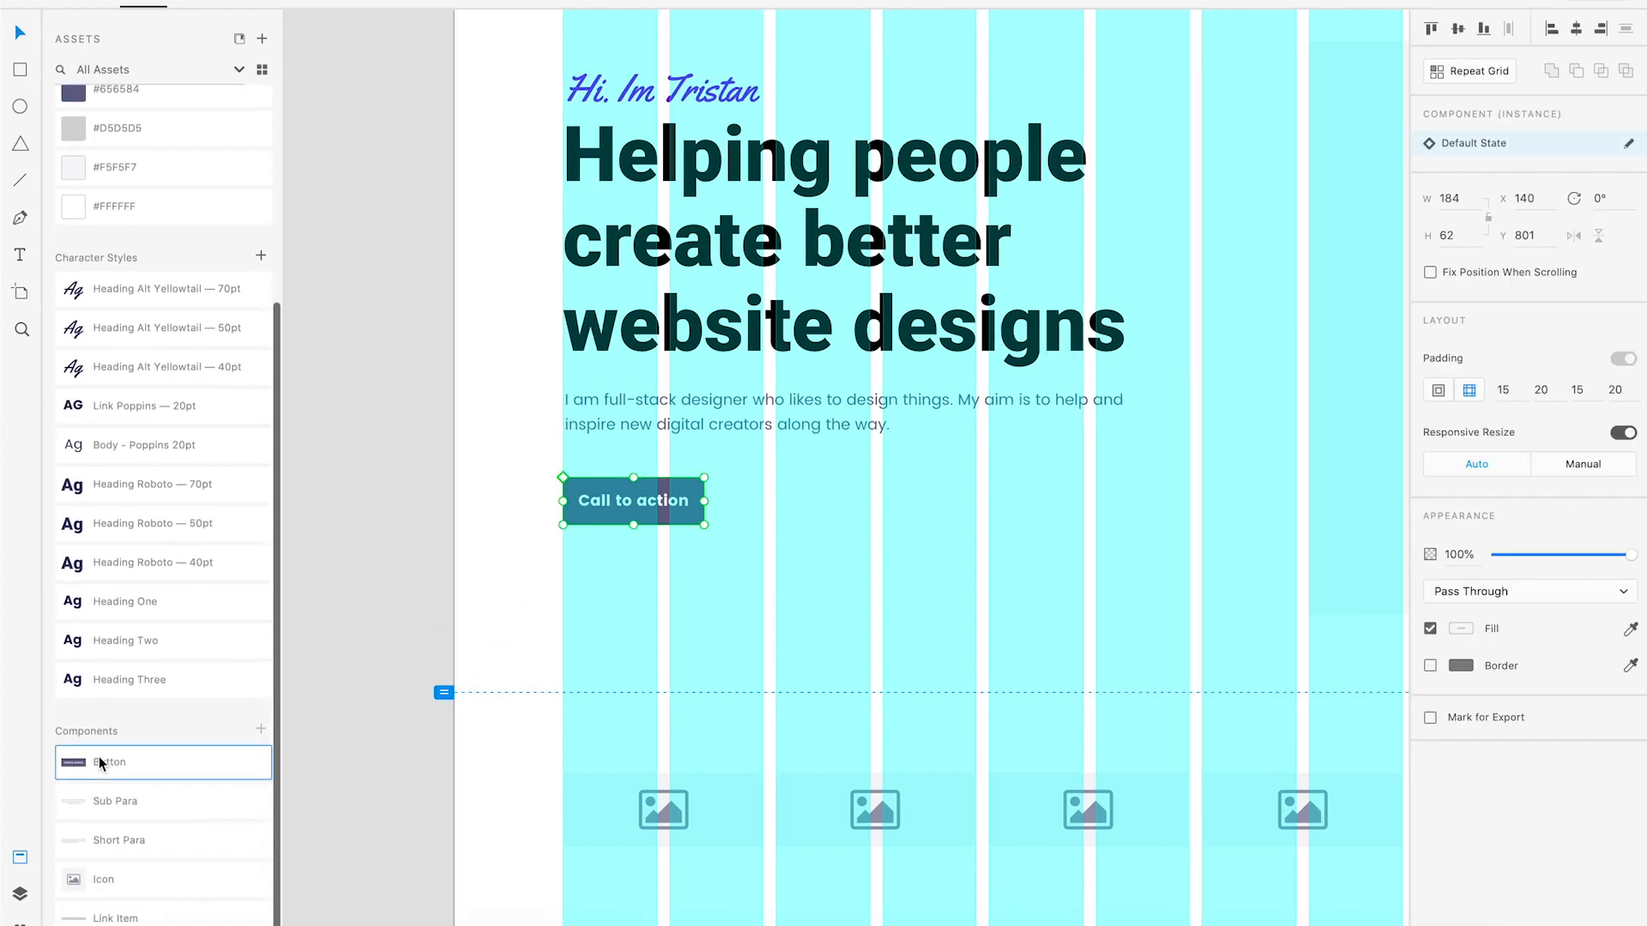
pyautogui.rightClick(103, 764)
pyautogui.click(188, 795)
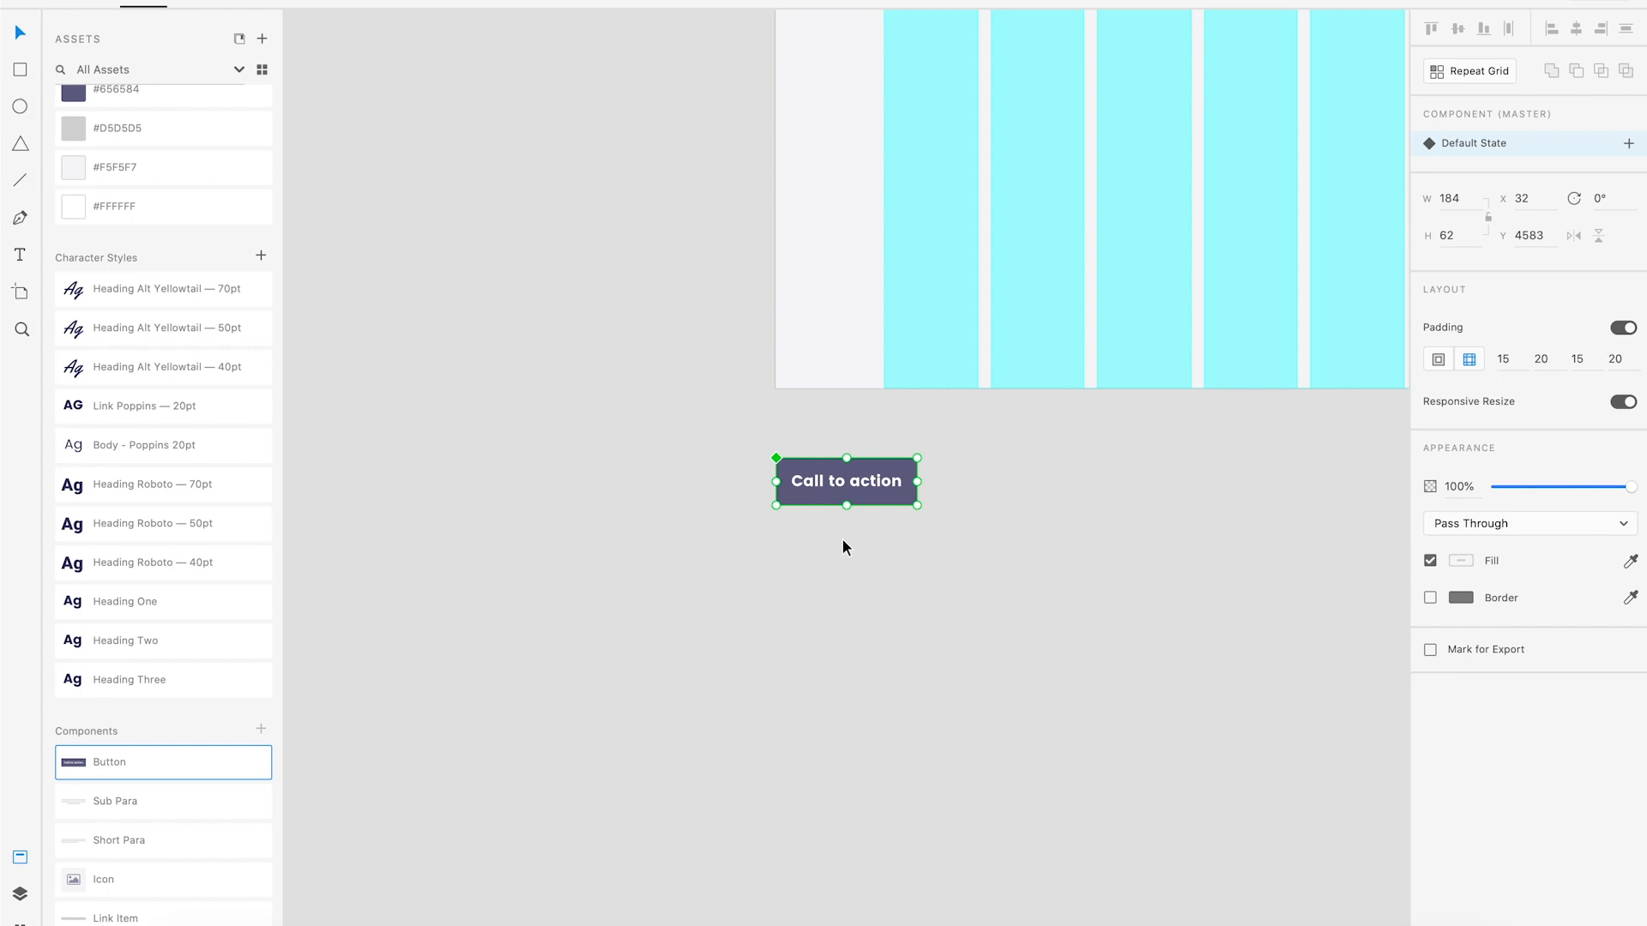
# Fill the background rectangle of the master Call to action button with #671BE5 - Secondary.
pyautogui.hscroll(-4, 843, 539)
pyautogui.hscroll(2, 1003, 550)
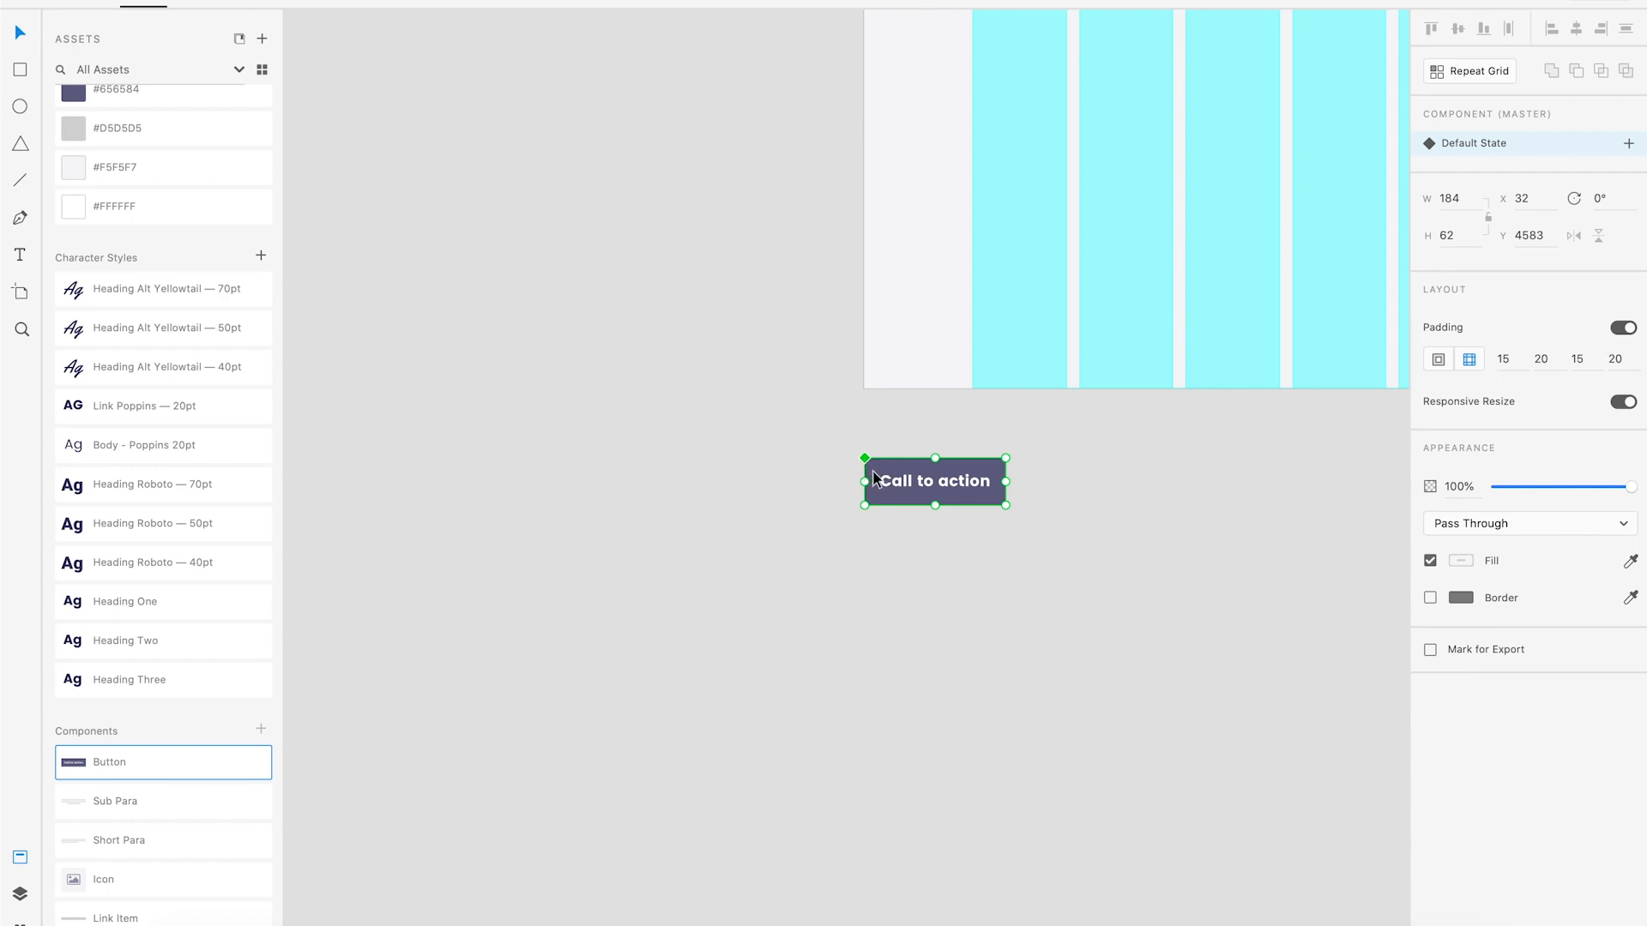
pyautogui.press('super+plus')
pyautogui.moveTo(911, 496); pyautogui.dragTo(848, 495)
pyautogui.hscroll(-1, 829, 506)
pyautogui.scroll(1, 834, 506)
pyautogui.hscroll(1, 833, 499)
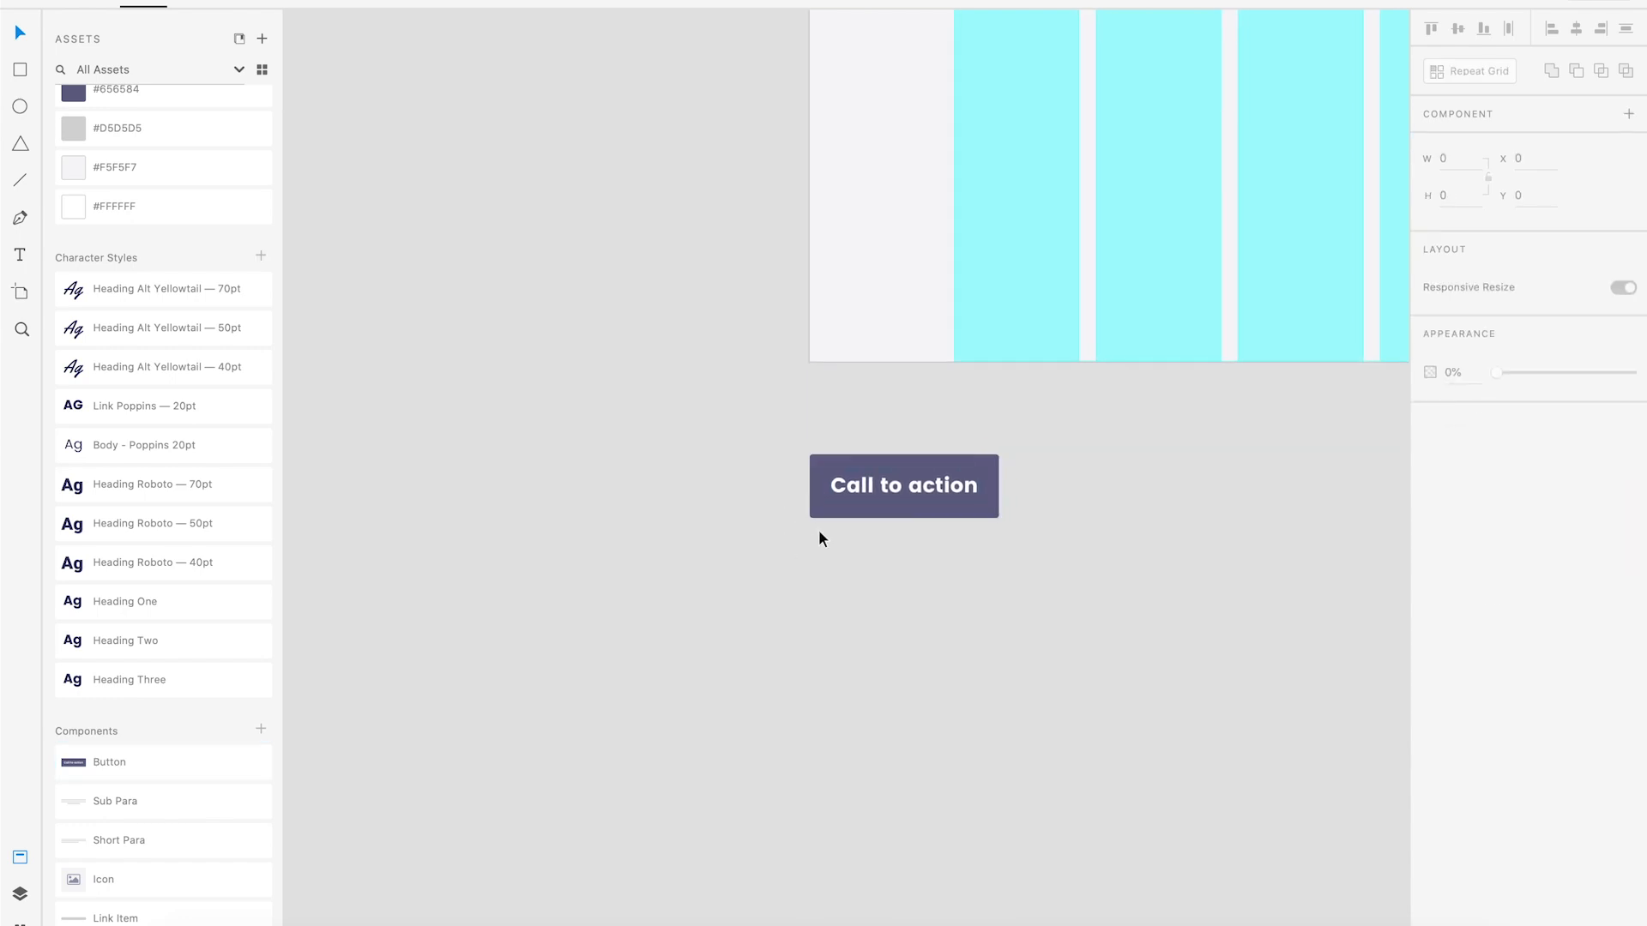
pyautogui.doubleClick(844, 513)
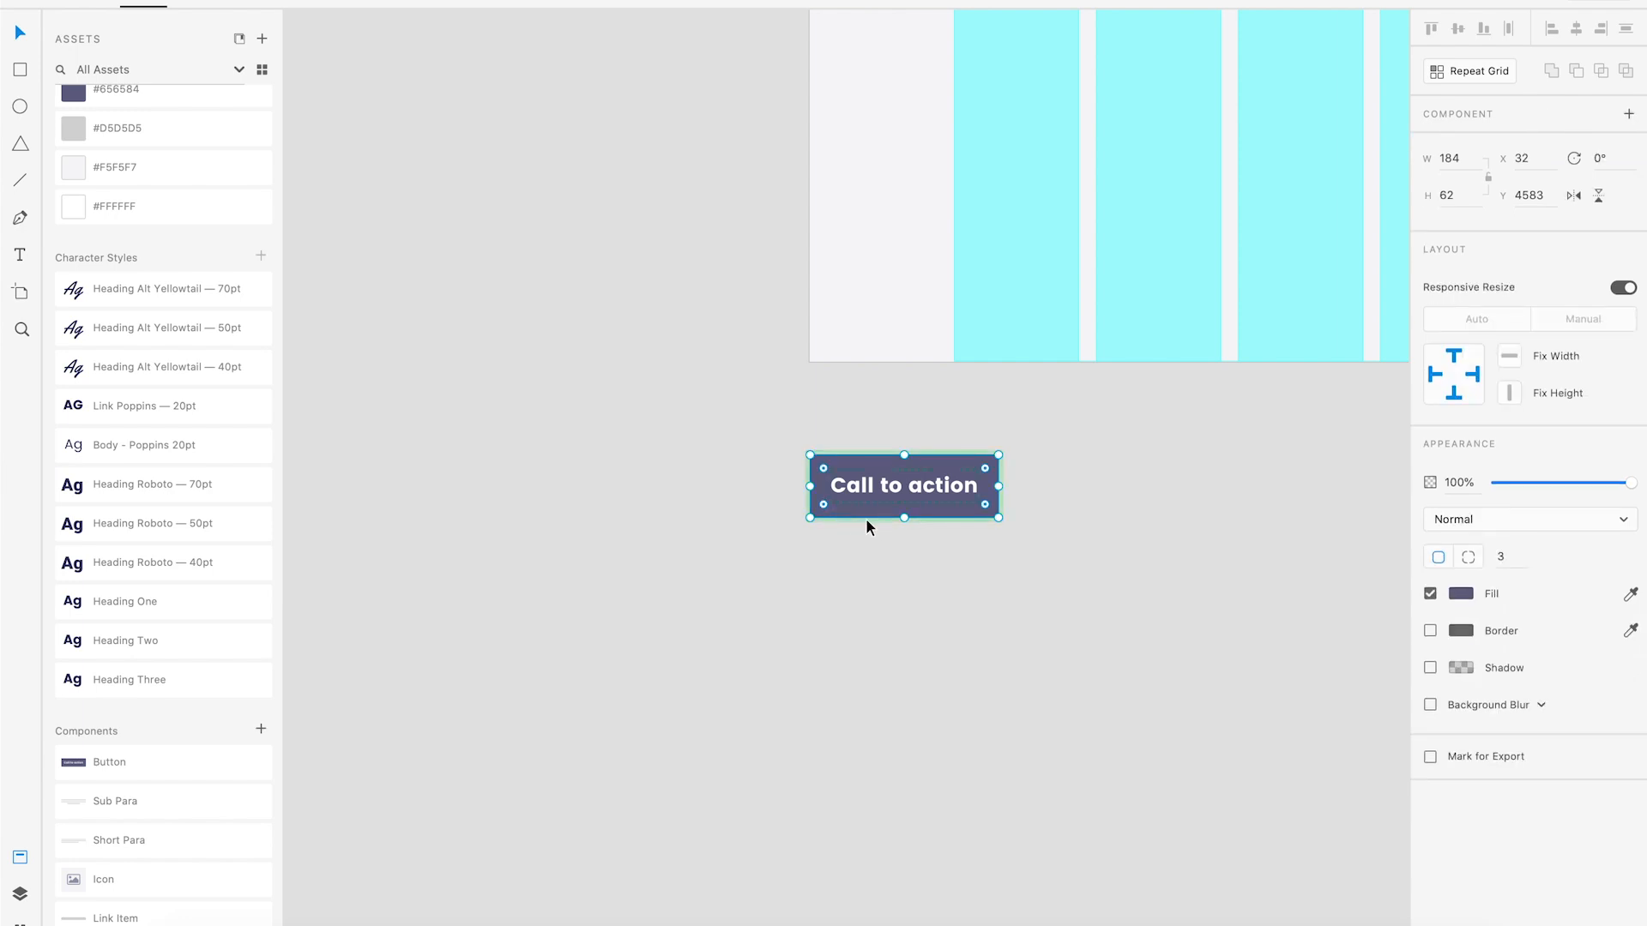
pyautogui.scroll(5, 179, 379)
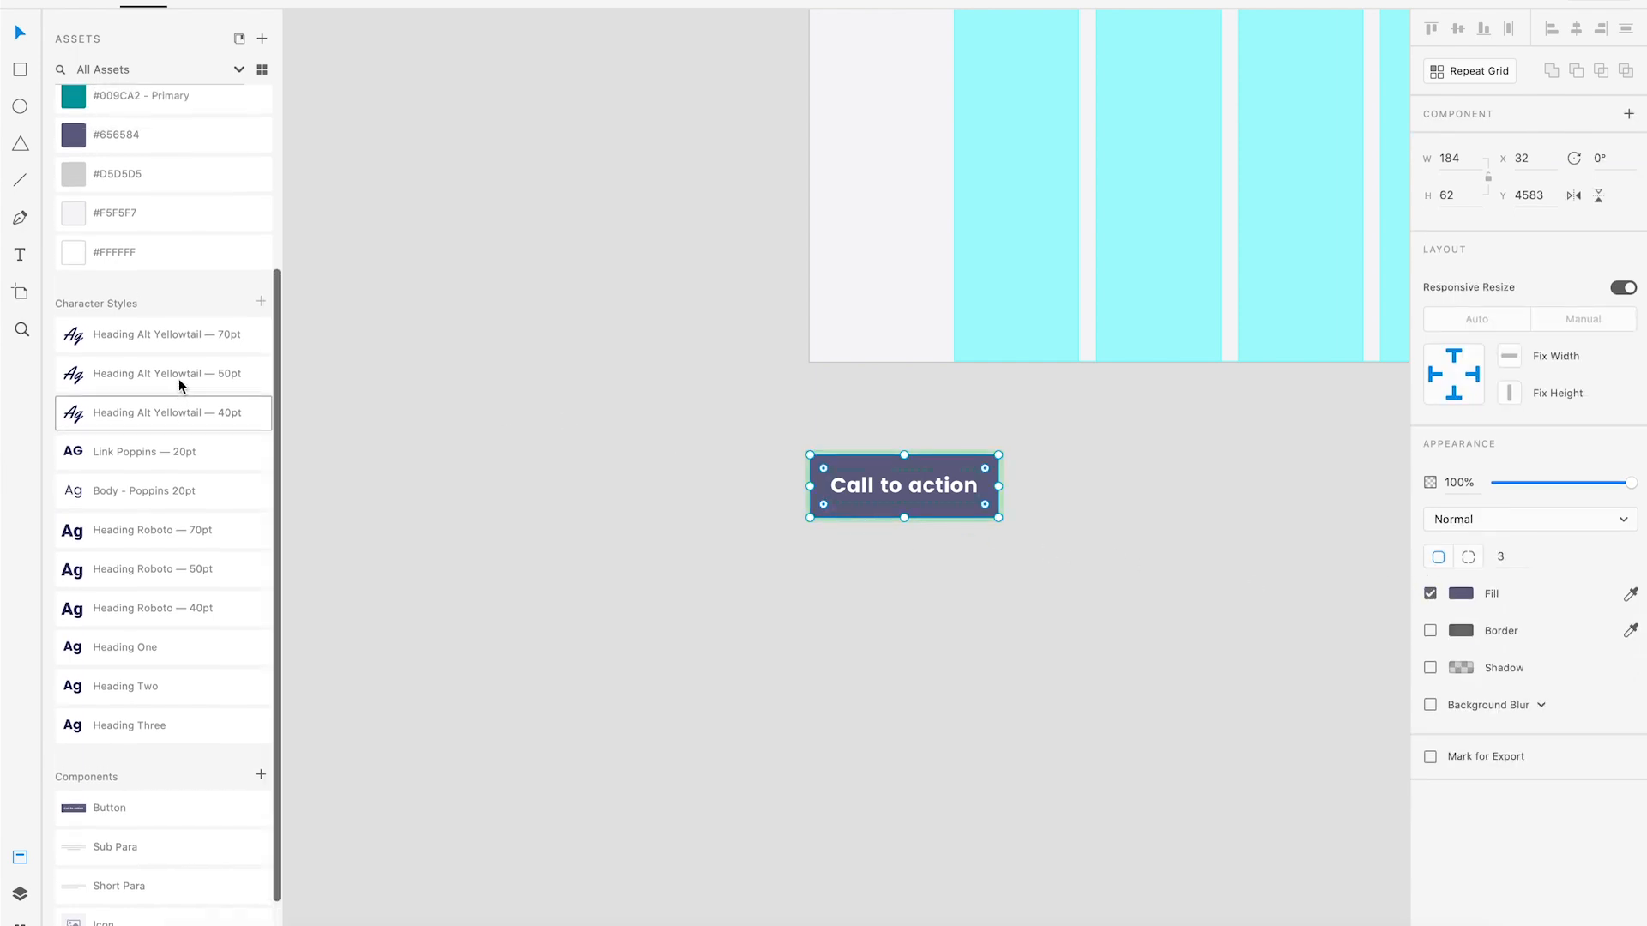
pyautogui.click(159, 256)
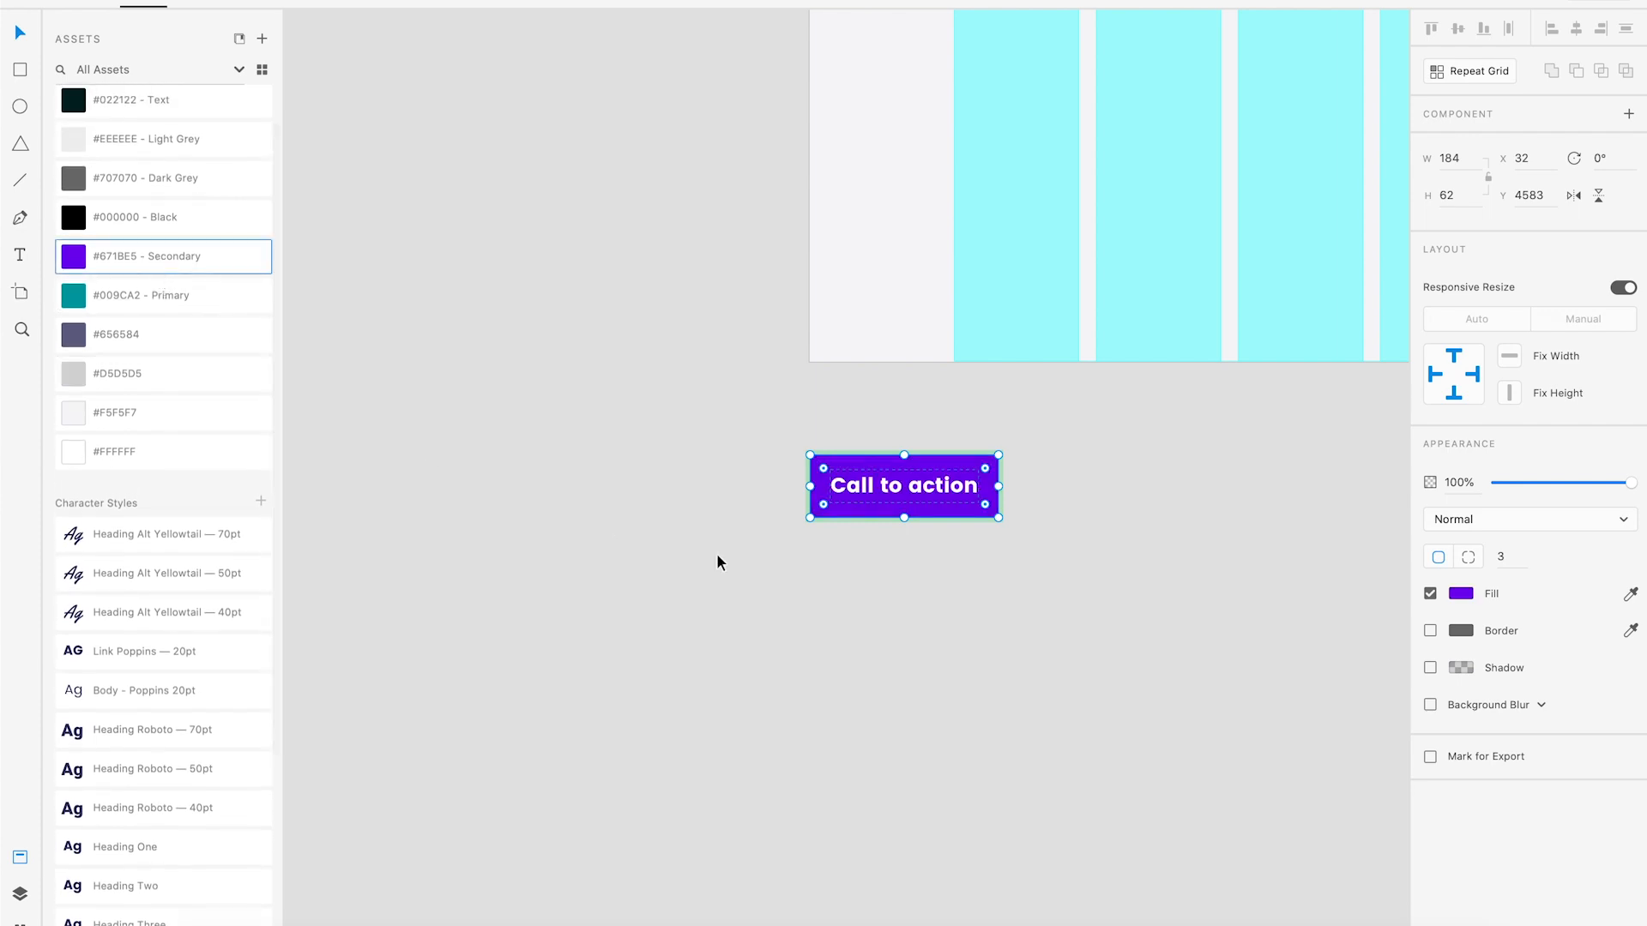
# Apply the Link Poppins — 20pt character style to the master button's label.
pyautogui.click(866, 496)
pyautogui.scroll(-1, 221, 544)
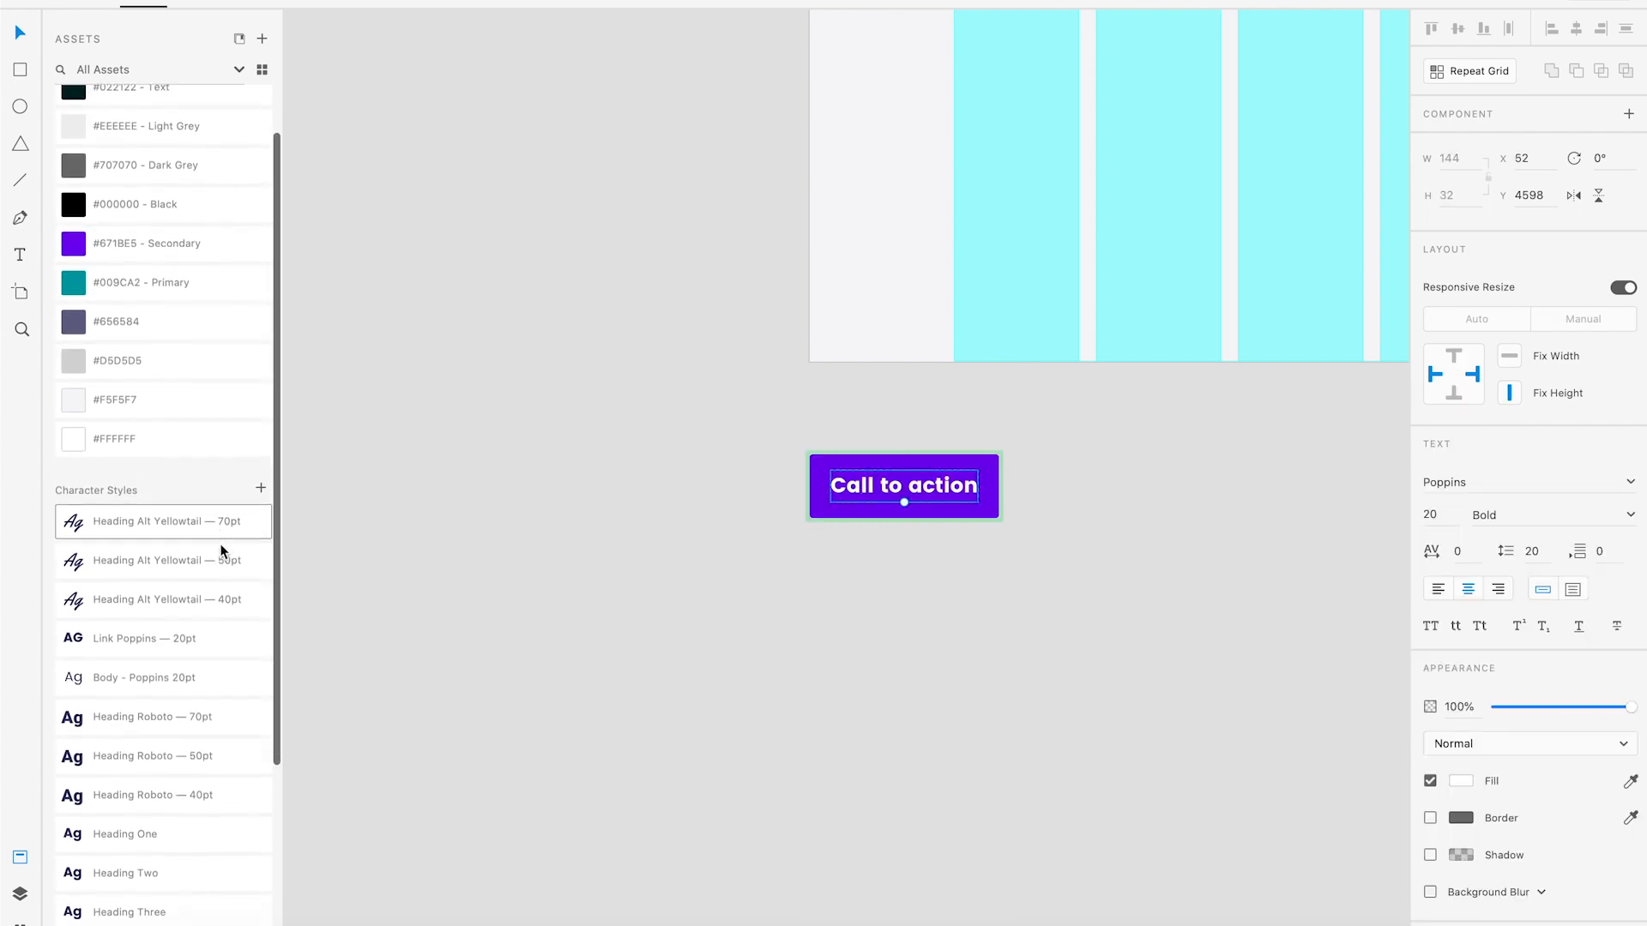
pyautogui.click(130, 636)
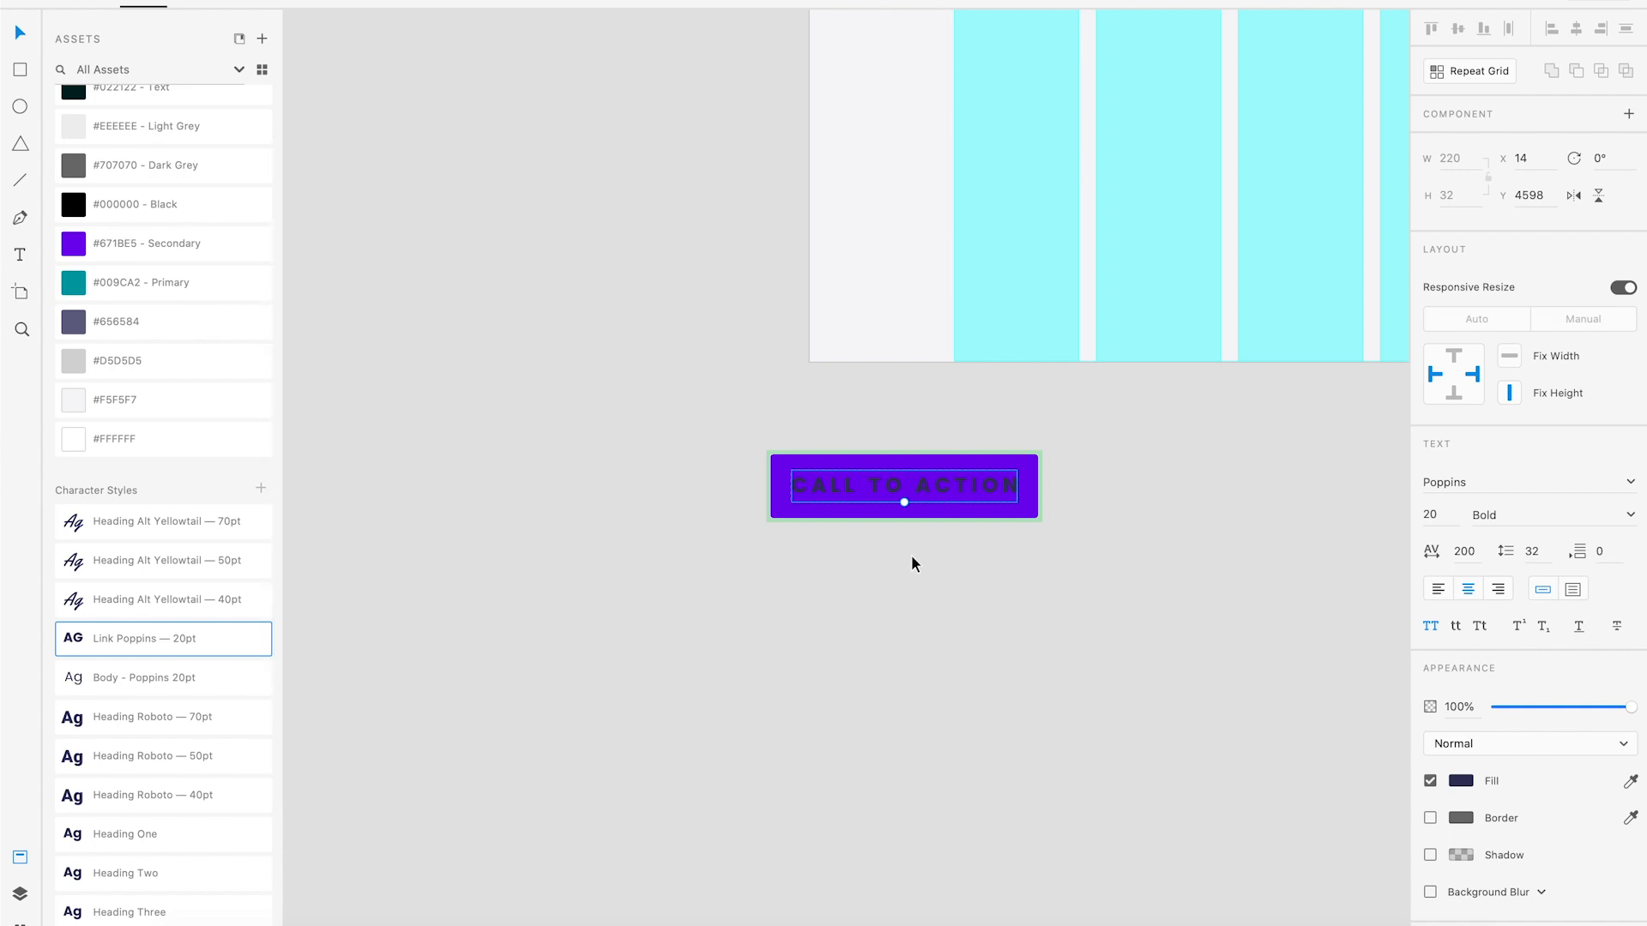
# Change the fill of the master button's label to white.
pyautogui.click(1461, 780)
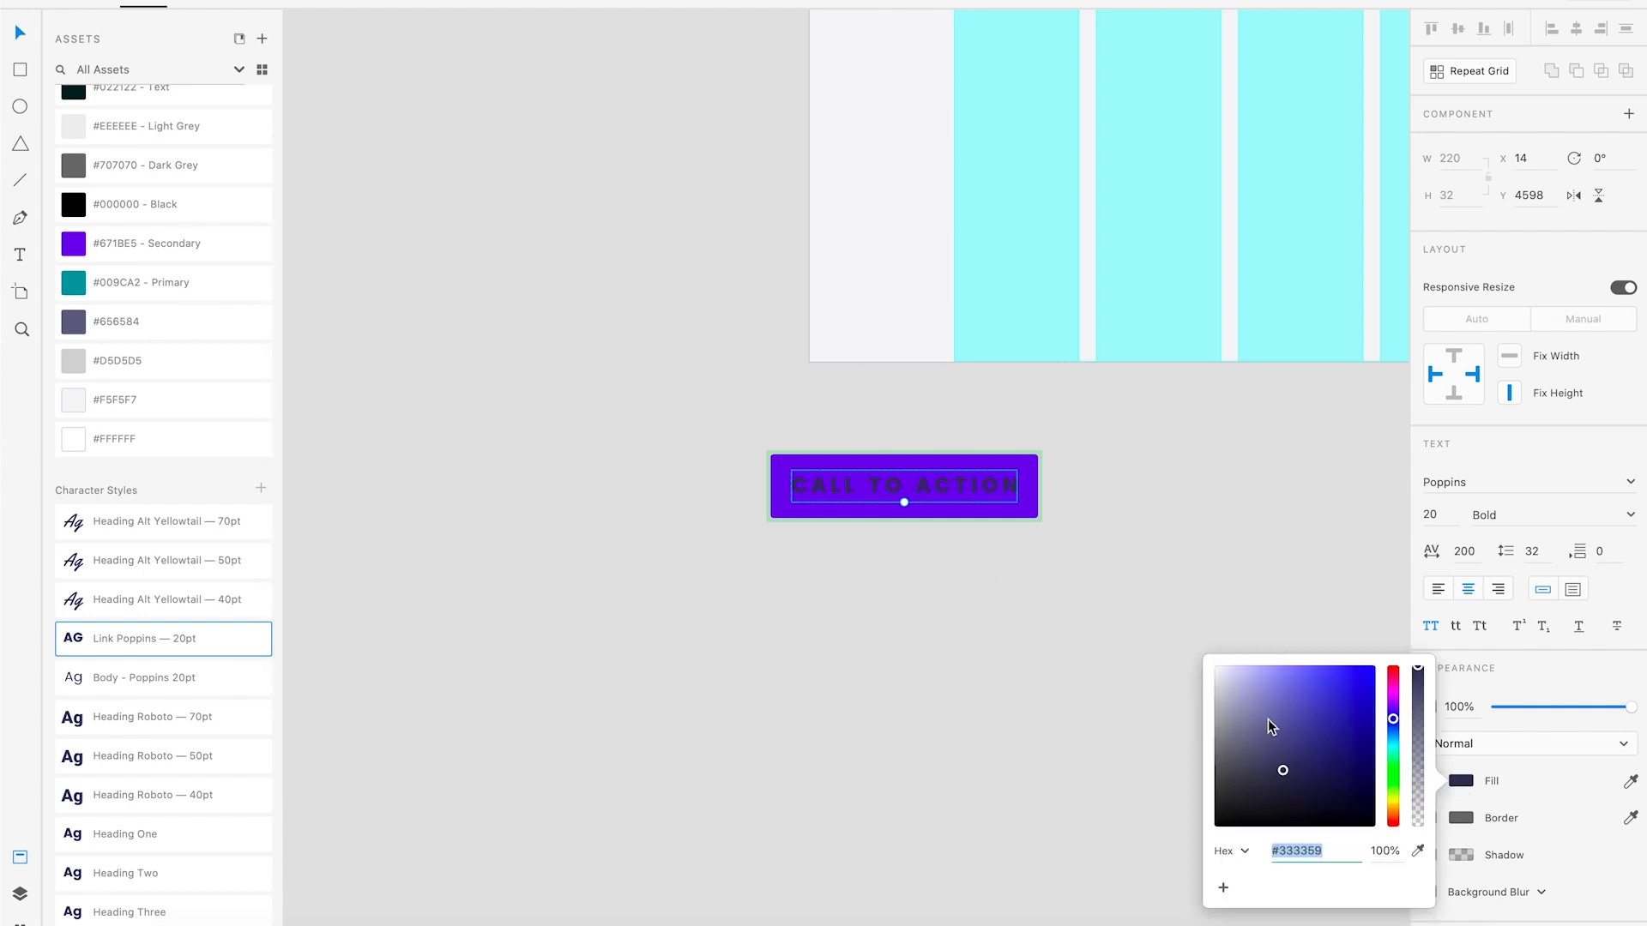
pyautogui.moveTo(1253, 718); pyautogui.dragTo(1113, 594)
pyautogui.click(1113, 594)
pyautogui.click(902, 513)
pyautogui.click(1014, 607)
# Move the hero's Call to action button to about X 140, Y 810, flush with the headline's left edge.
pyautogui.scroll(5, 1013, 614)
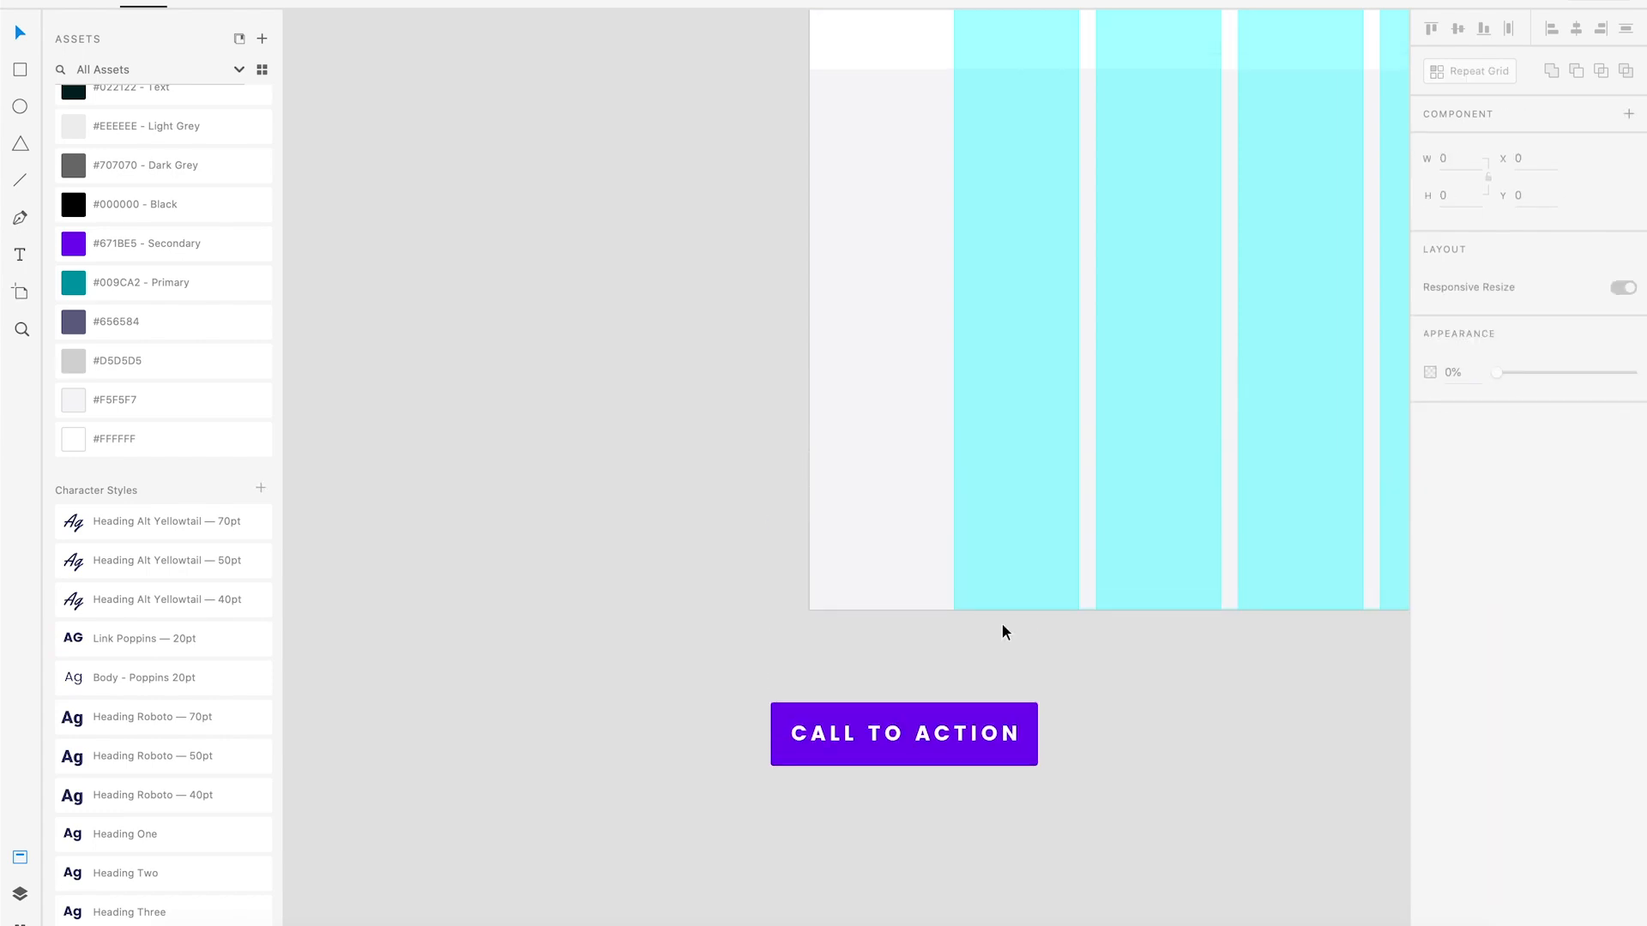
pyautogui.press('super+minus')
pyautogui.moveTo(1000, 423); pyautogui.dragTo(919, 688)
pyautogui.moveTo(903, 483)
pyautogui.mouseDown()
pyautogui.moveTo(918, 651)
pyautogui.moveTo(973, 802)
pyautogui.mouseUp()
pyautogui.moveTo(858, 405); pyautogui.dragTo(928, 667)
pyautogui.moveTo(1015, 489); pyautogui.dragTo(999, 497)
pyautogui.scroll(12, 1000, 496)
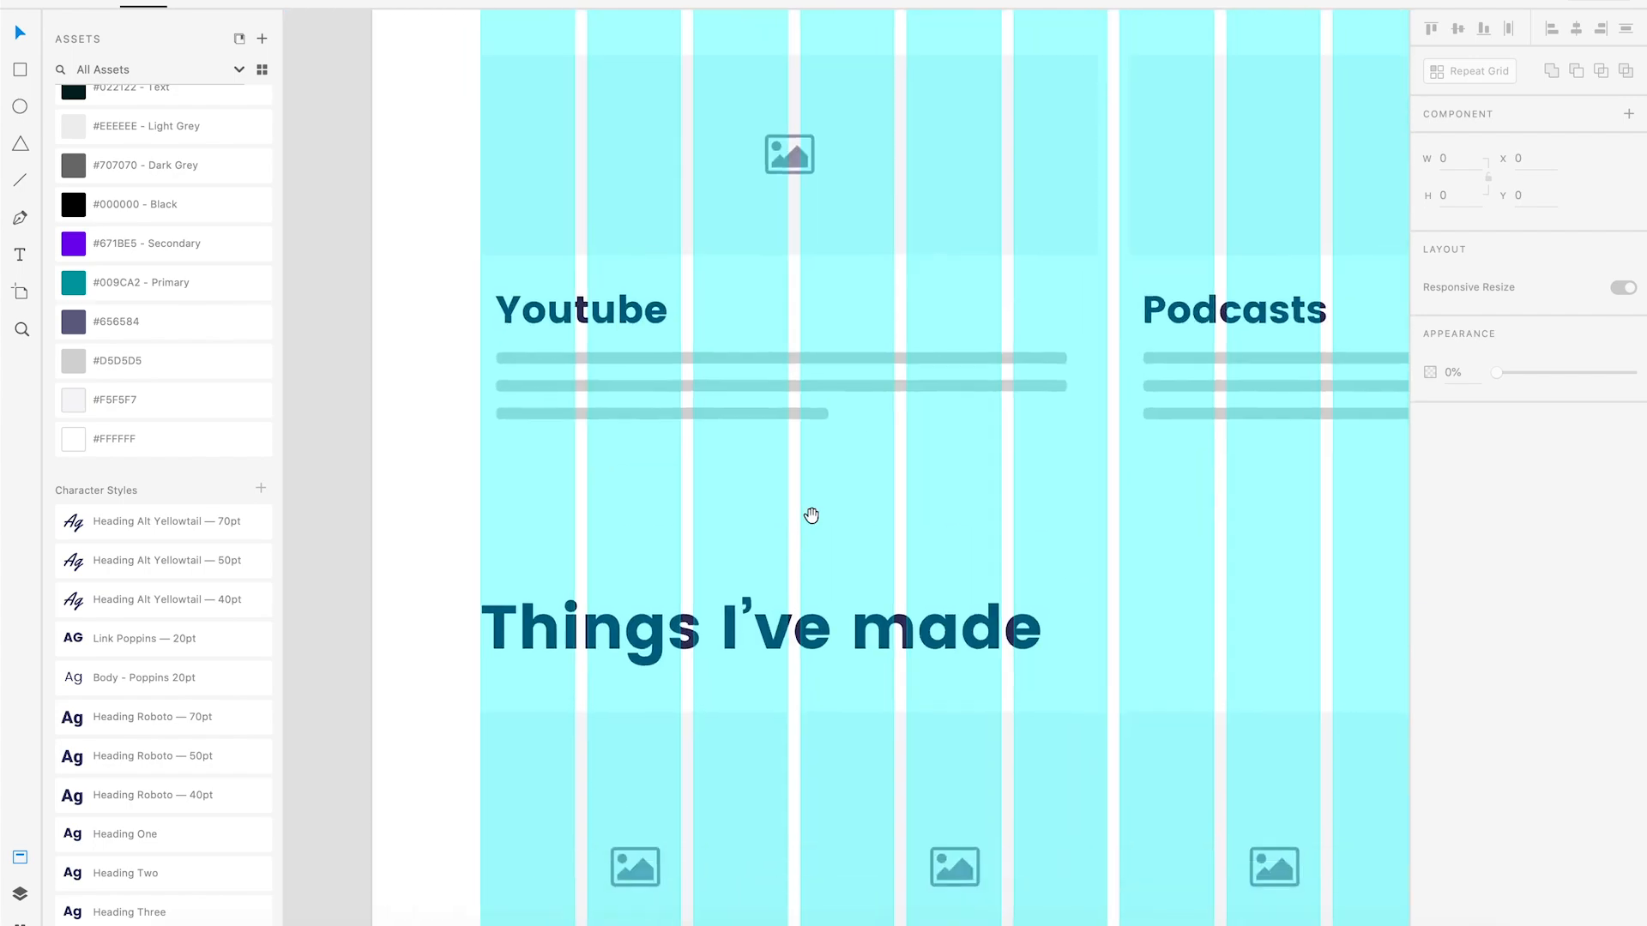
pyautogui.scroll(10, 811, 405)
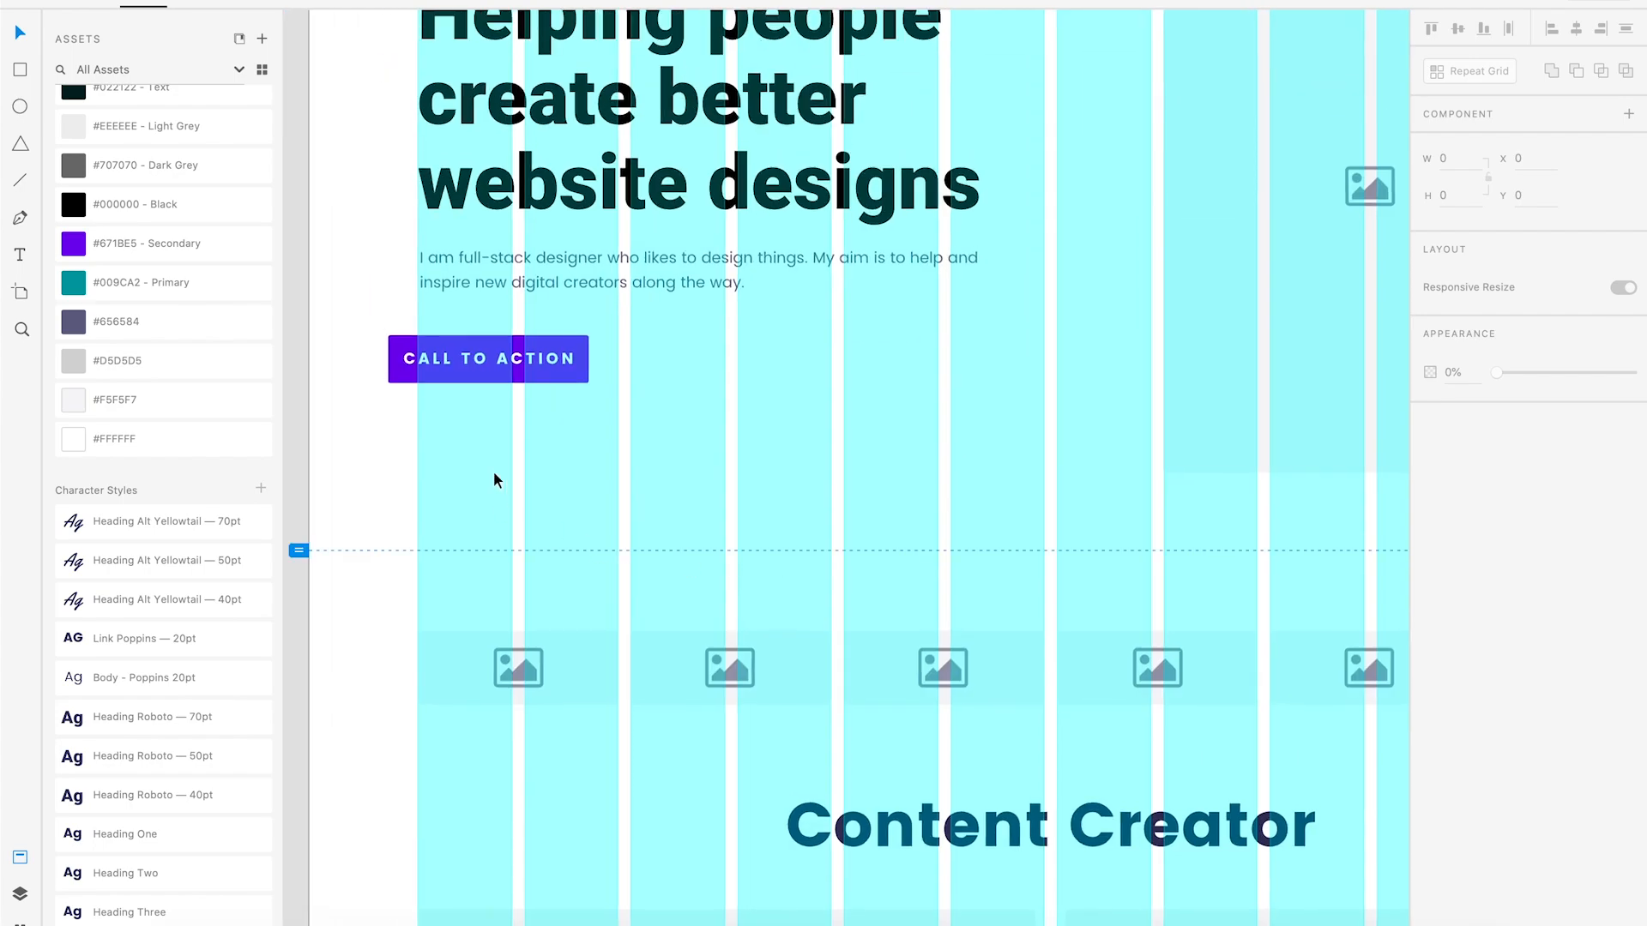
pyautogui.moveTo(394, 362); pyautogui.dragTo(424, 356)
# Replace the hero button's label with "LETS GET STARTED".
pyautogui.doubleClick(477, 361)
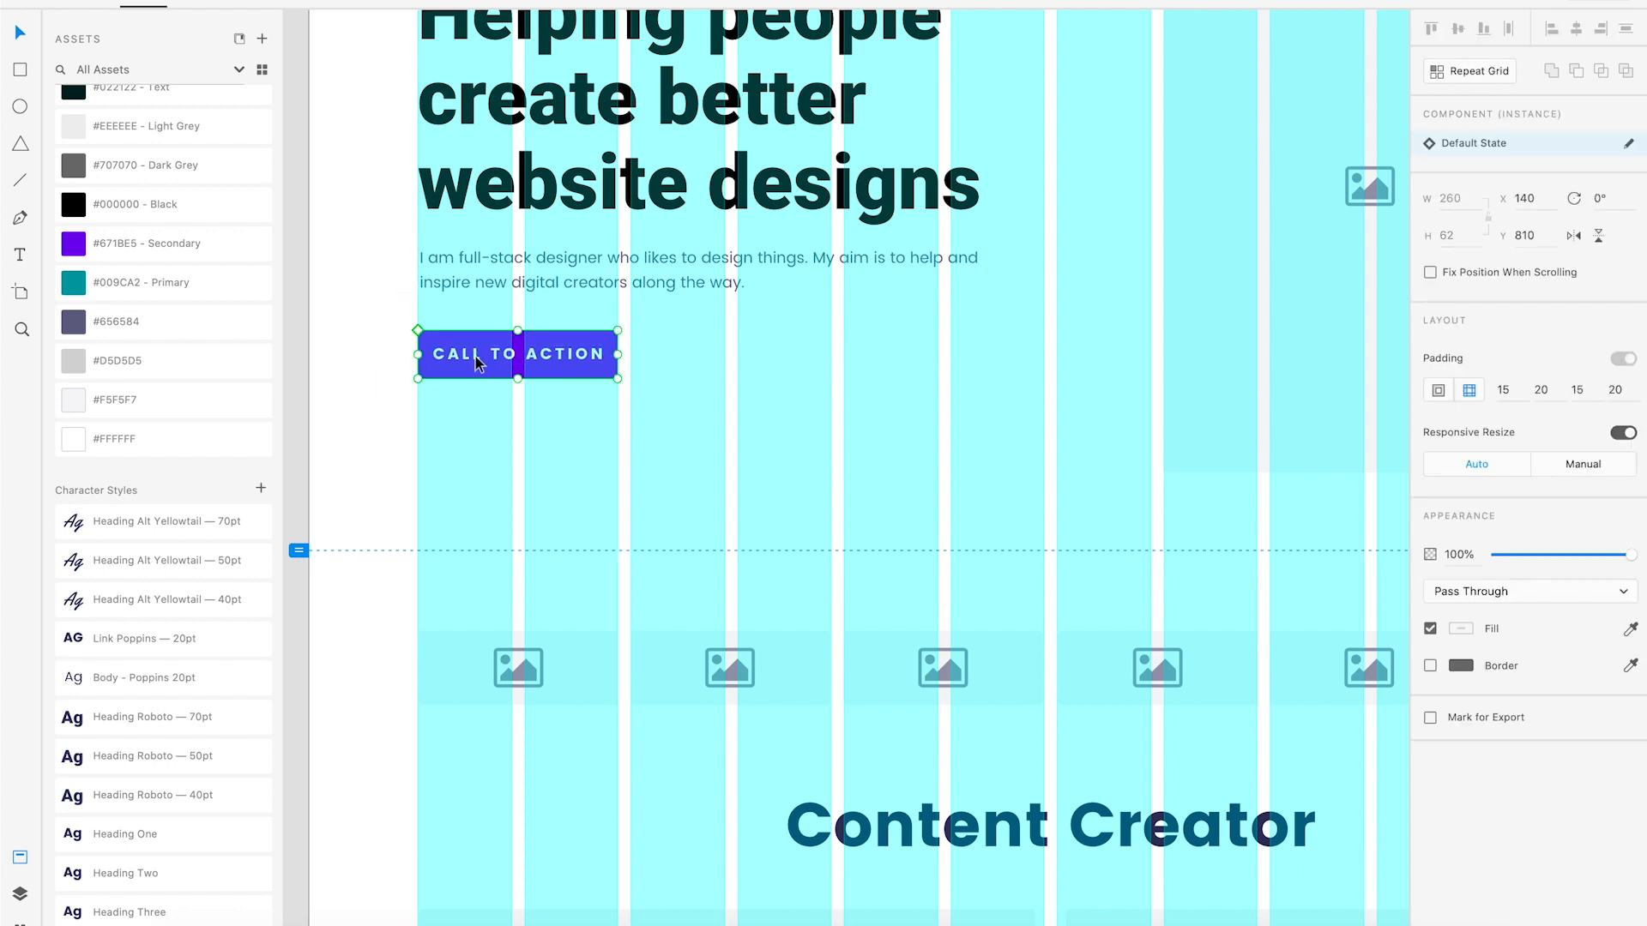
pyautogui.doubleClick(476, 357)
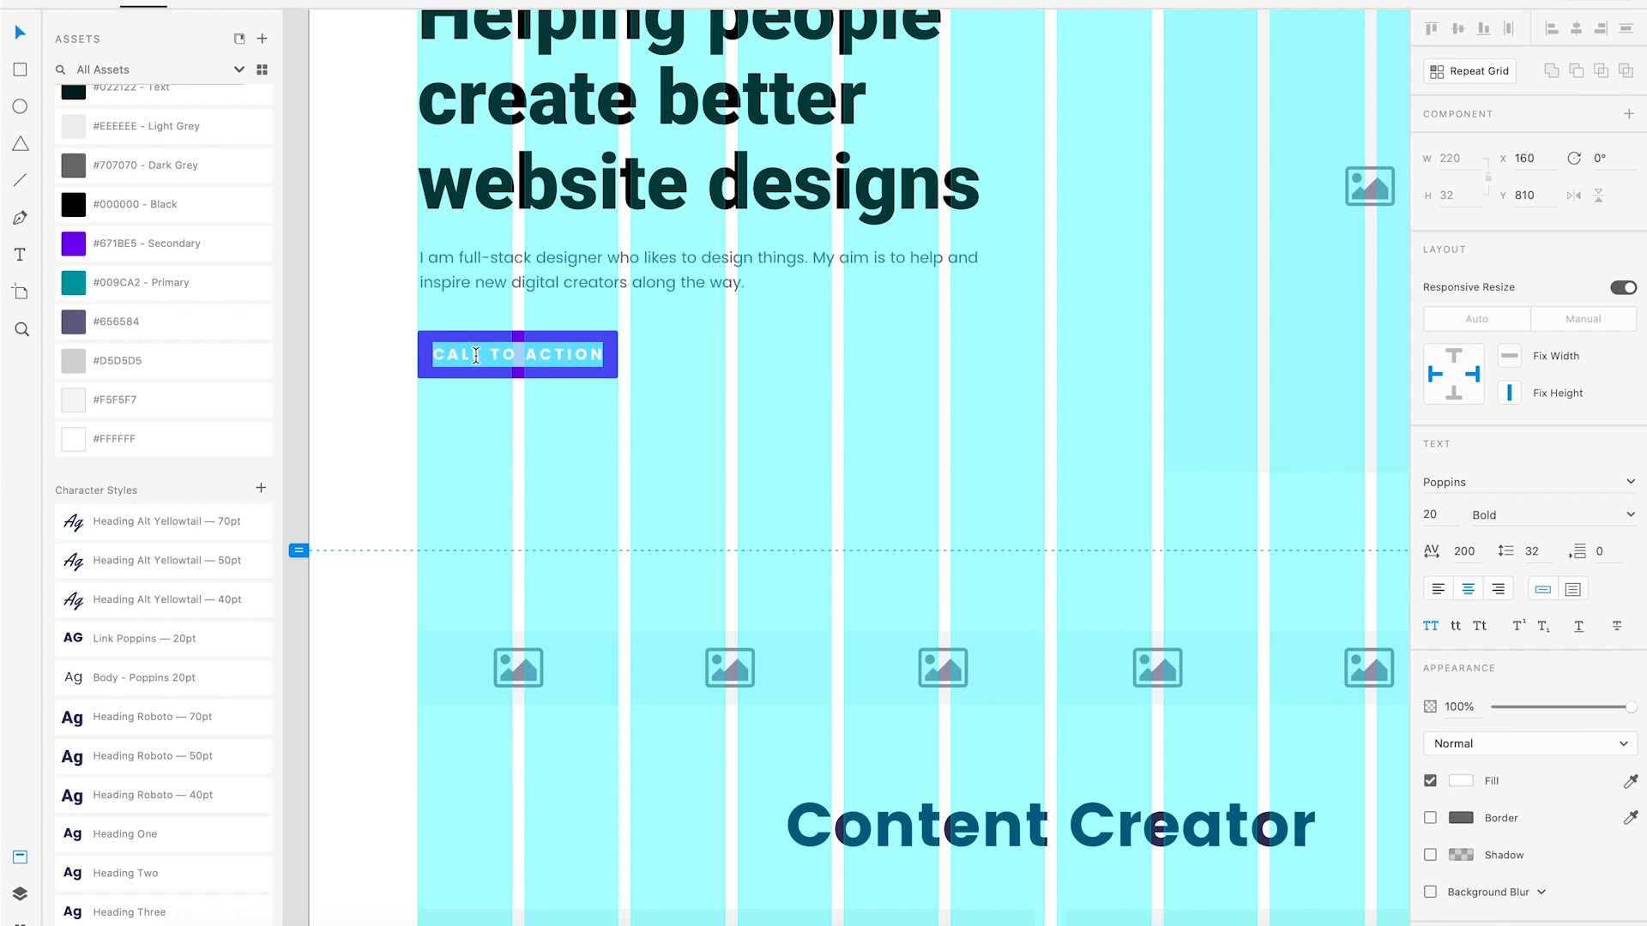
pyautogui.write('LET')
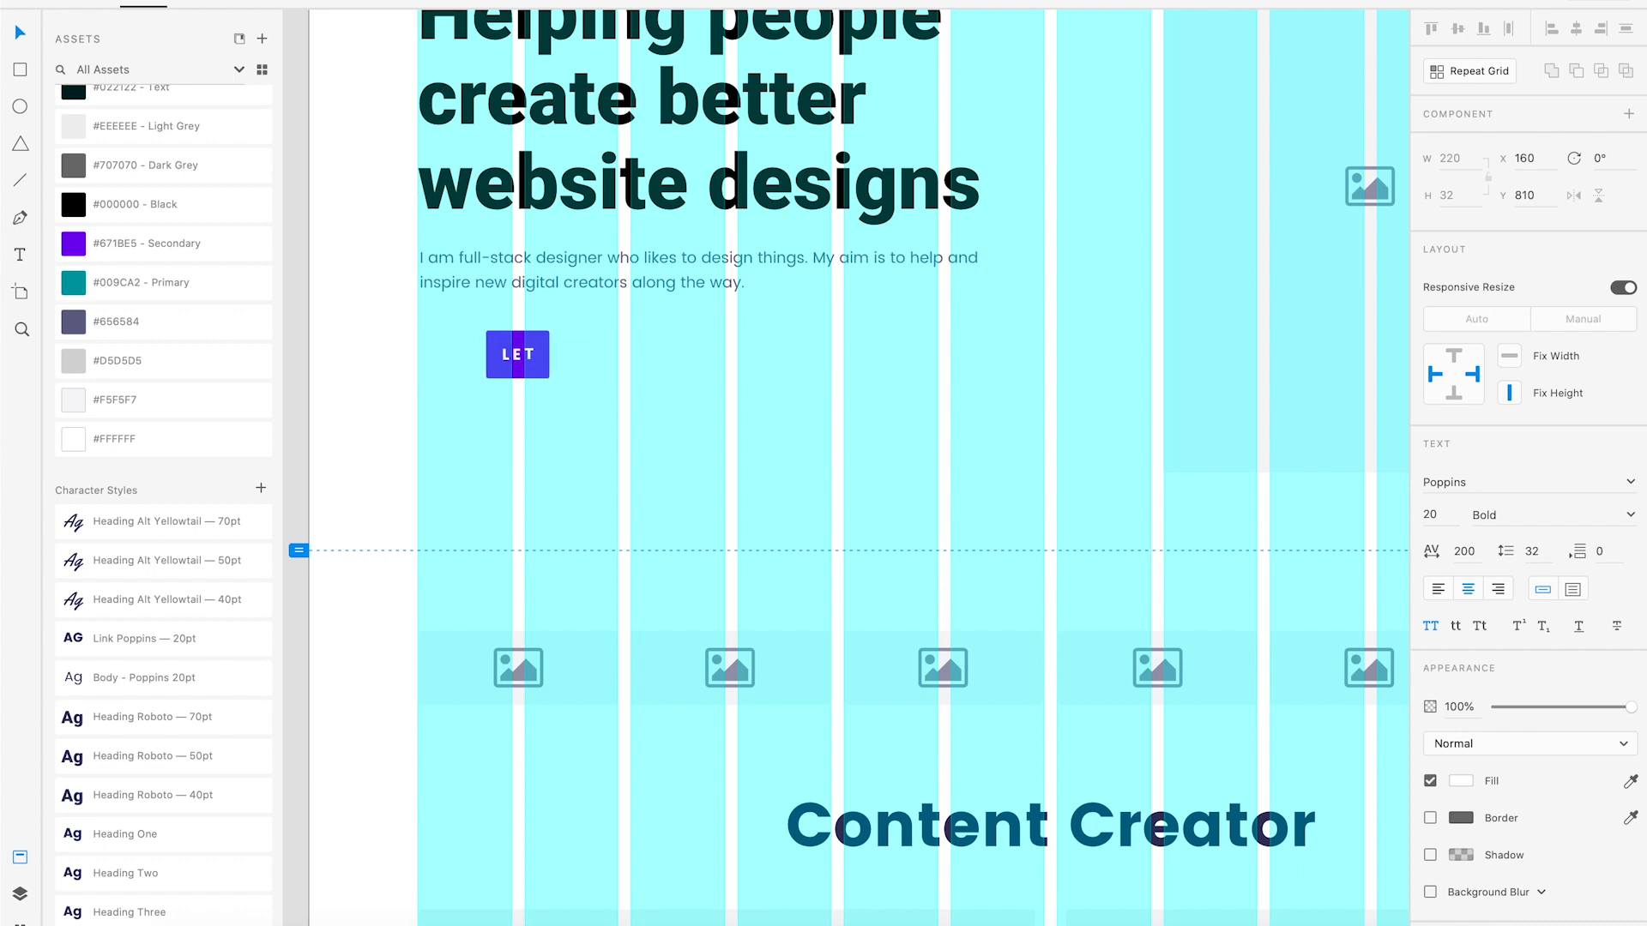
pyautogui.write('S GET STARTED')
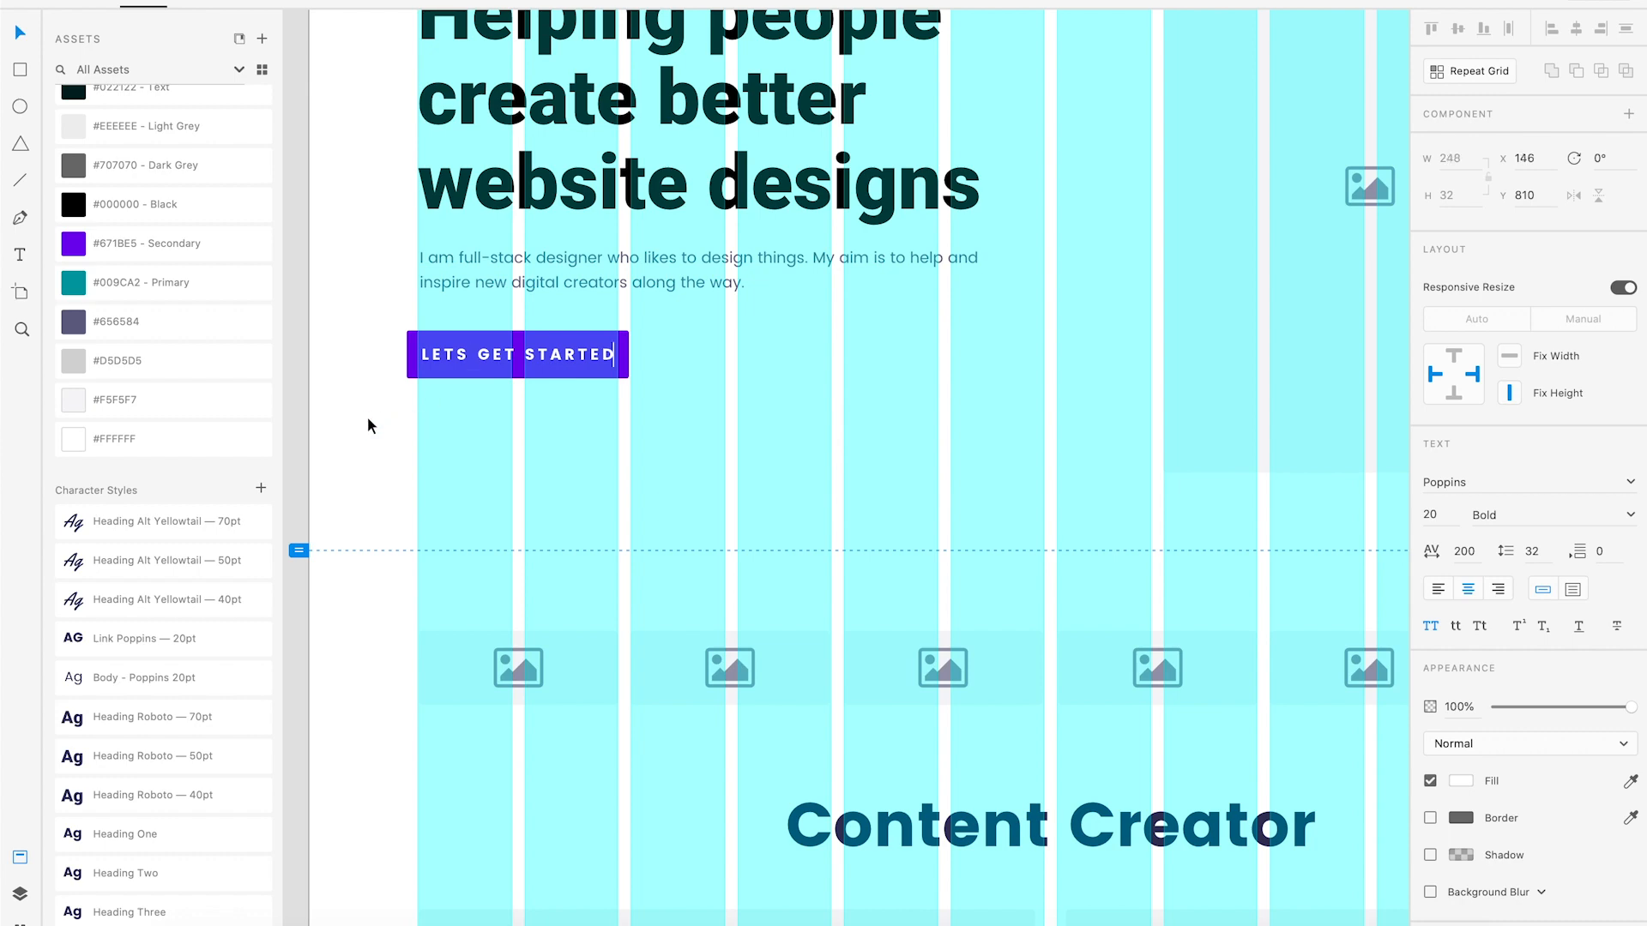
# Reposition the LETS GET STARTED button below the paragraph at about X 147, Y 797.
pyautogui.click(434, 364)
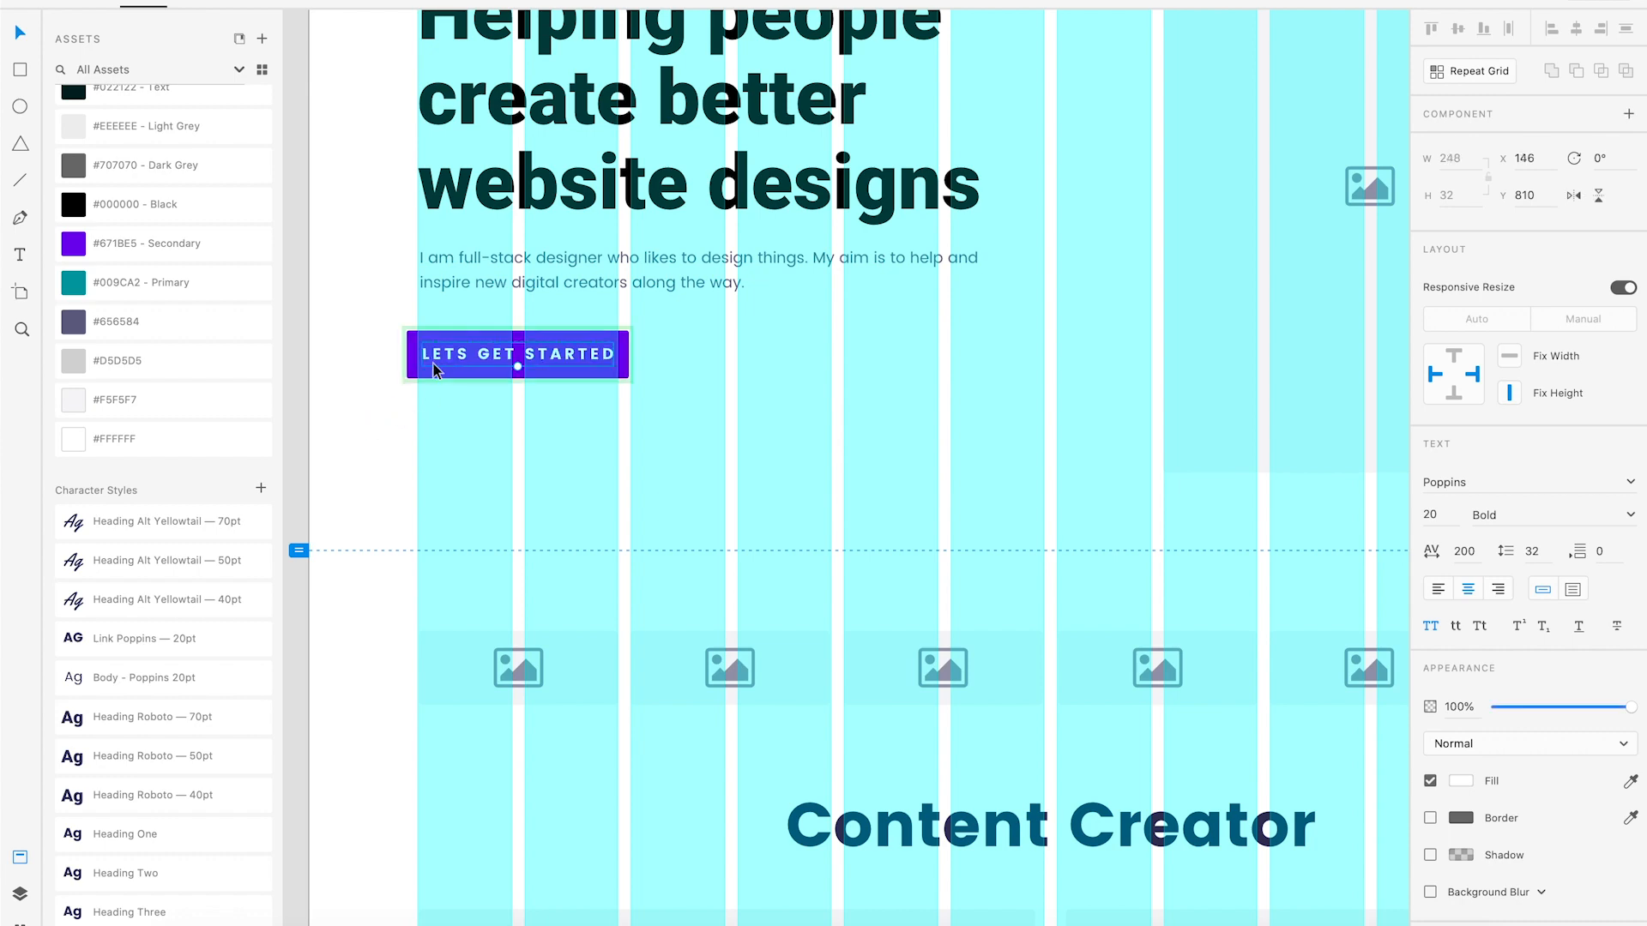
pyautogui.click(386, 390)
pyautogui.hotkey('ctrl', '-')
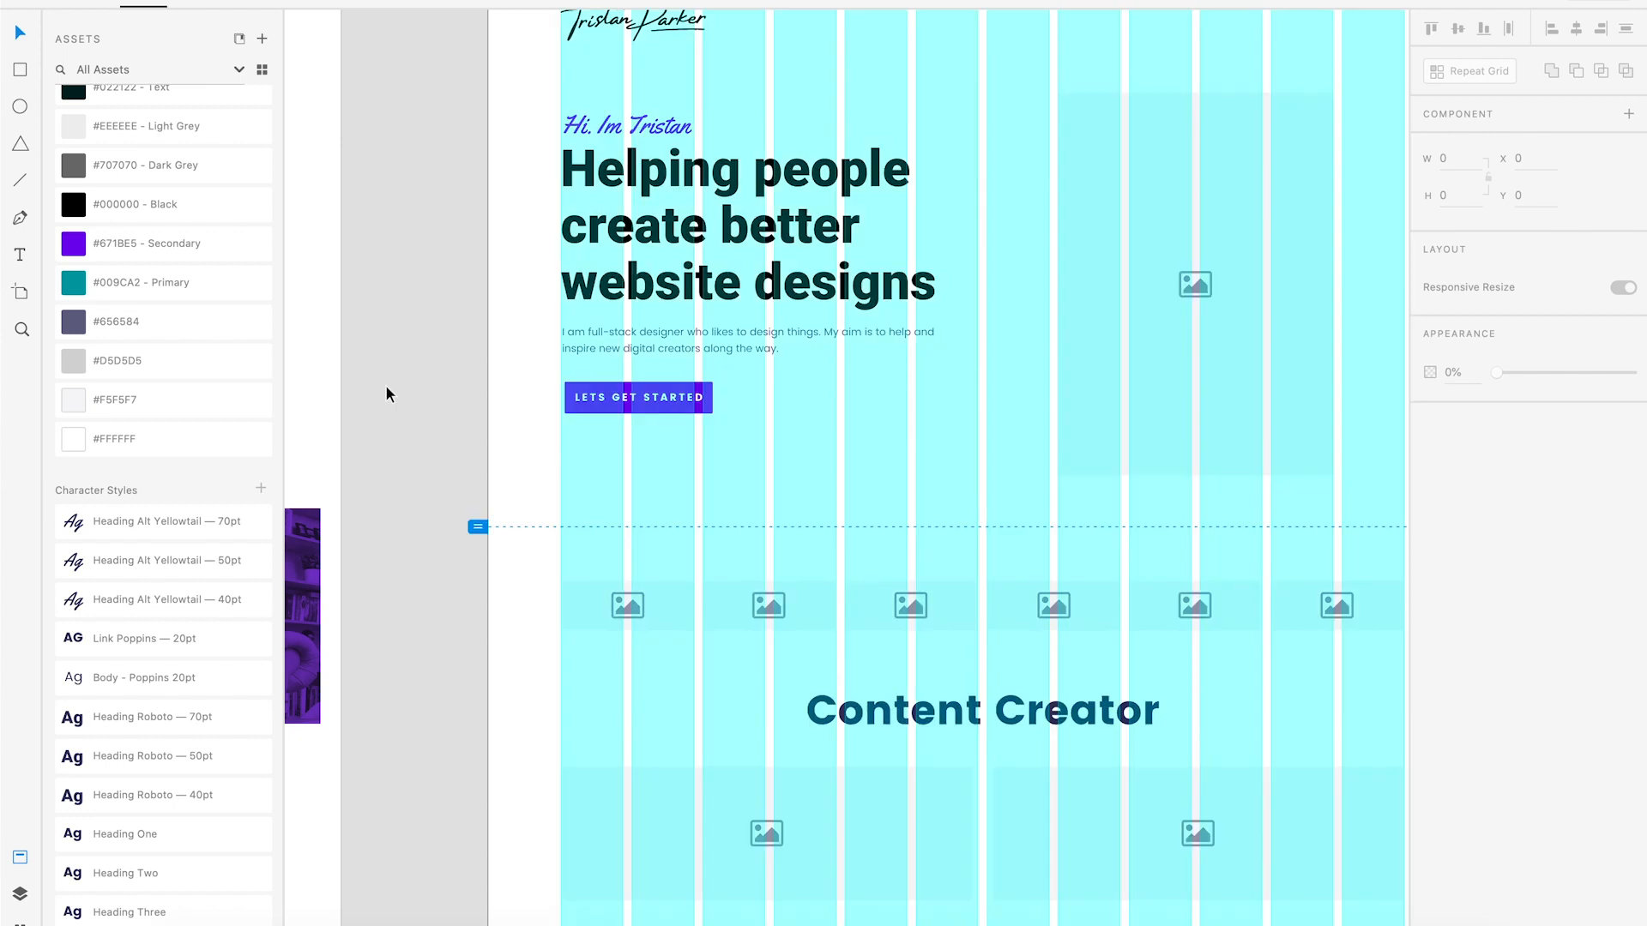
pyautogui.click(586, 410)
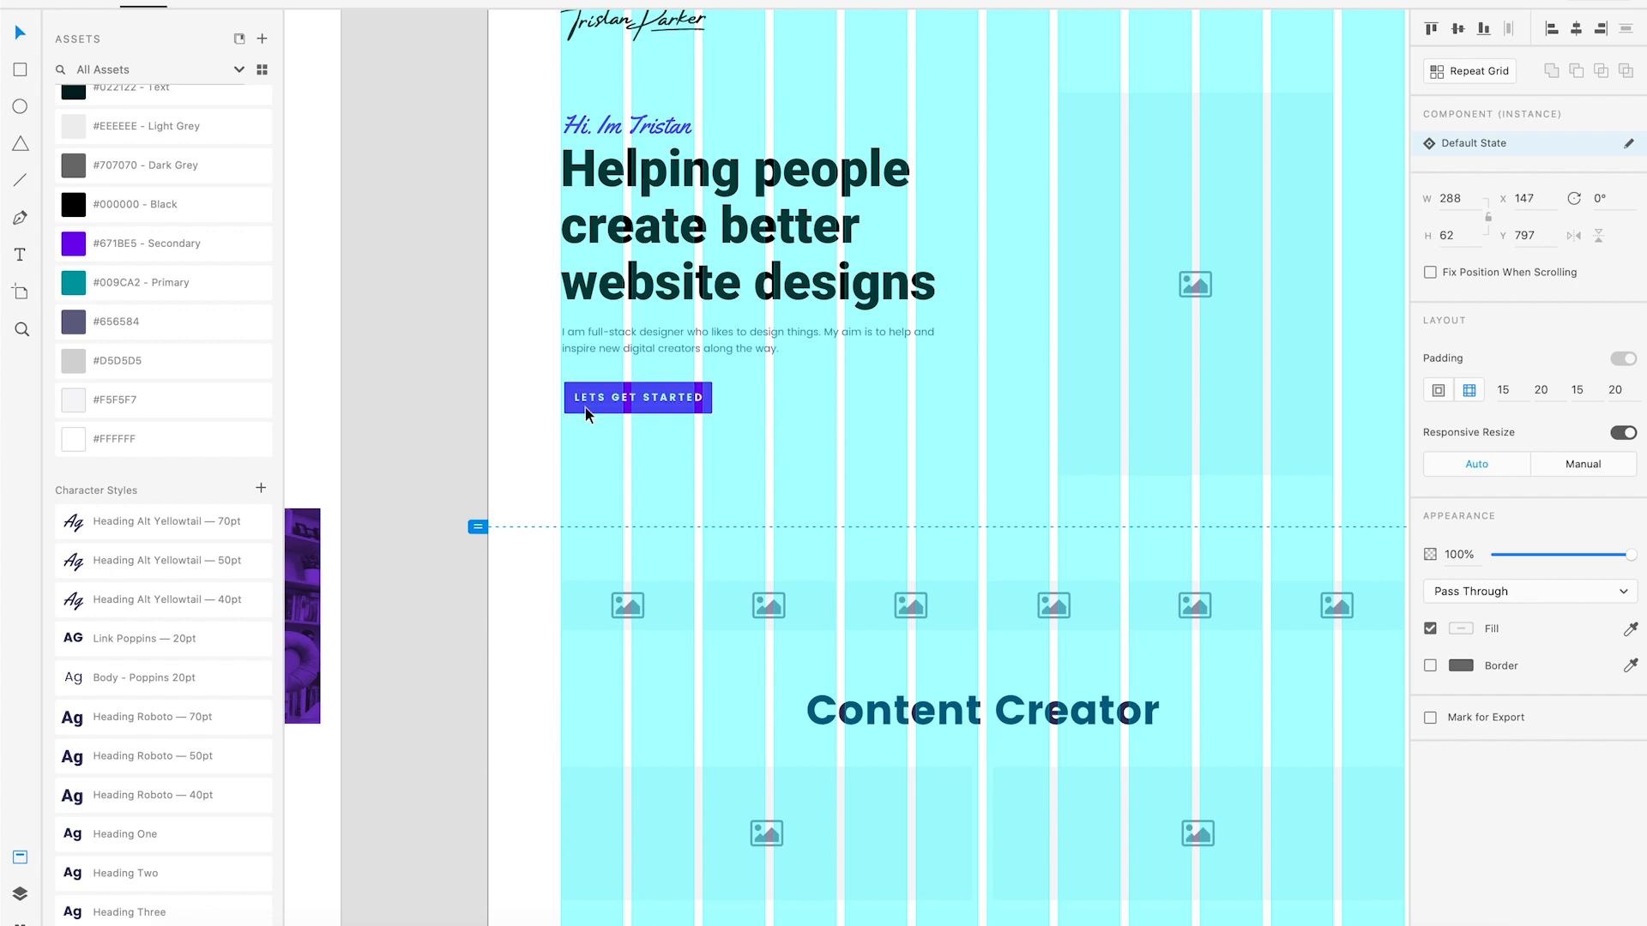
pyautogui.click(527, 433)
pyautogui.moveTo(797, 444); pyautogui.dragTo(679, 487)
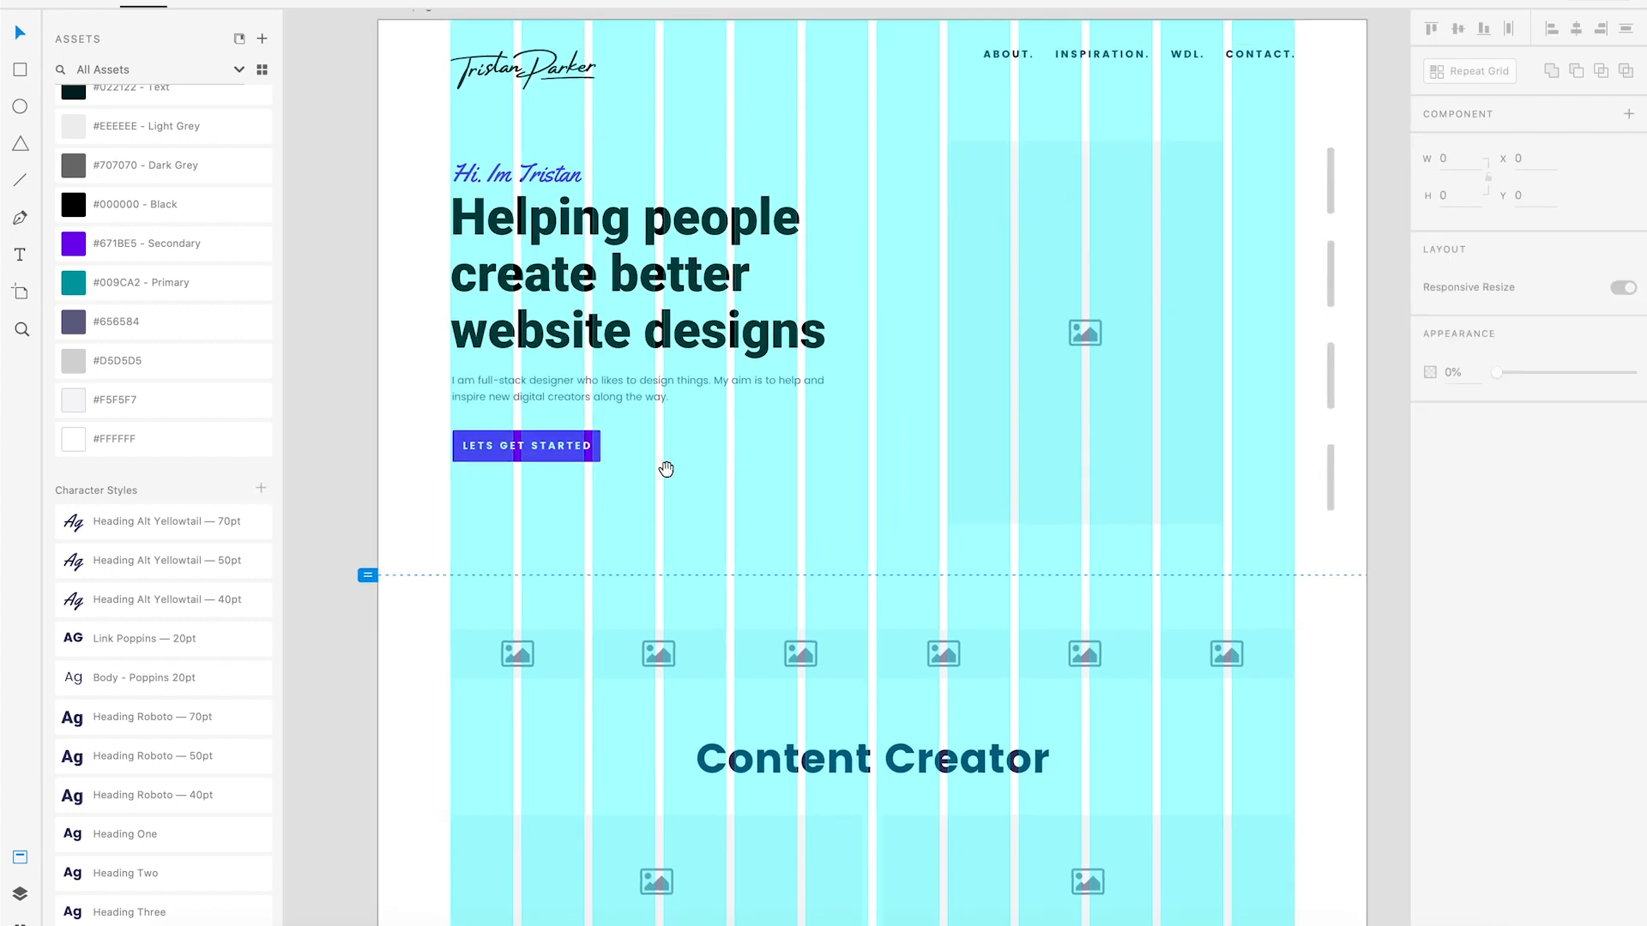
# Move the script greeting above the headline to the left so it overhangs the headline's left edge.
pyautogui.click(532, 183)
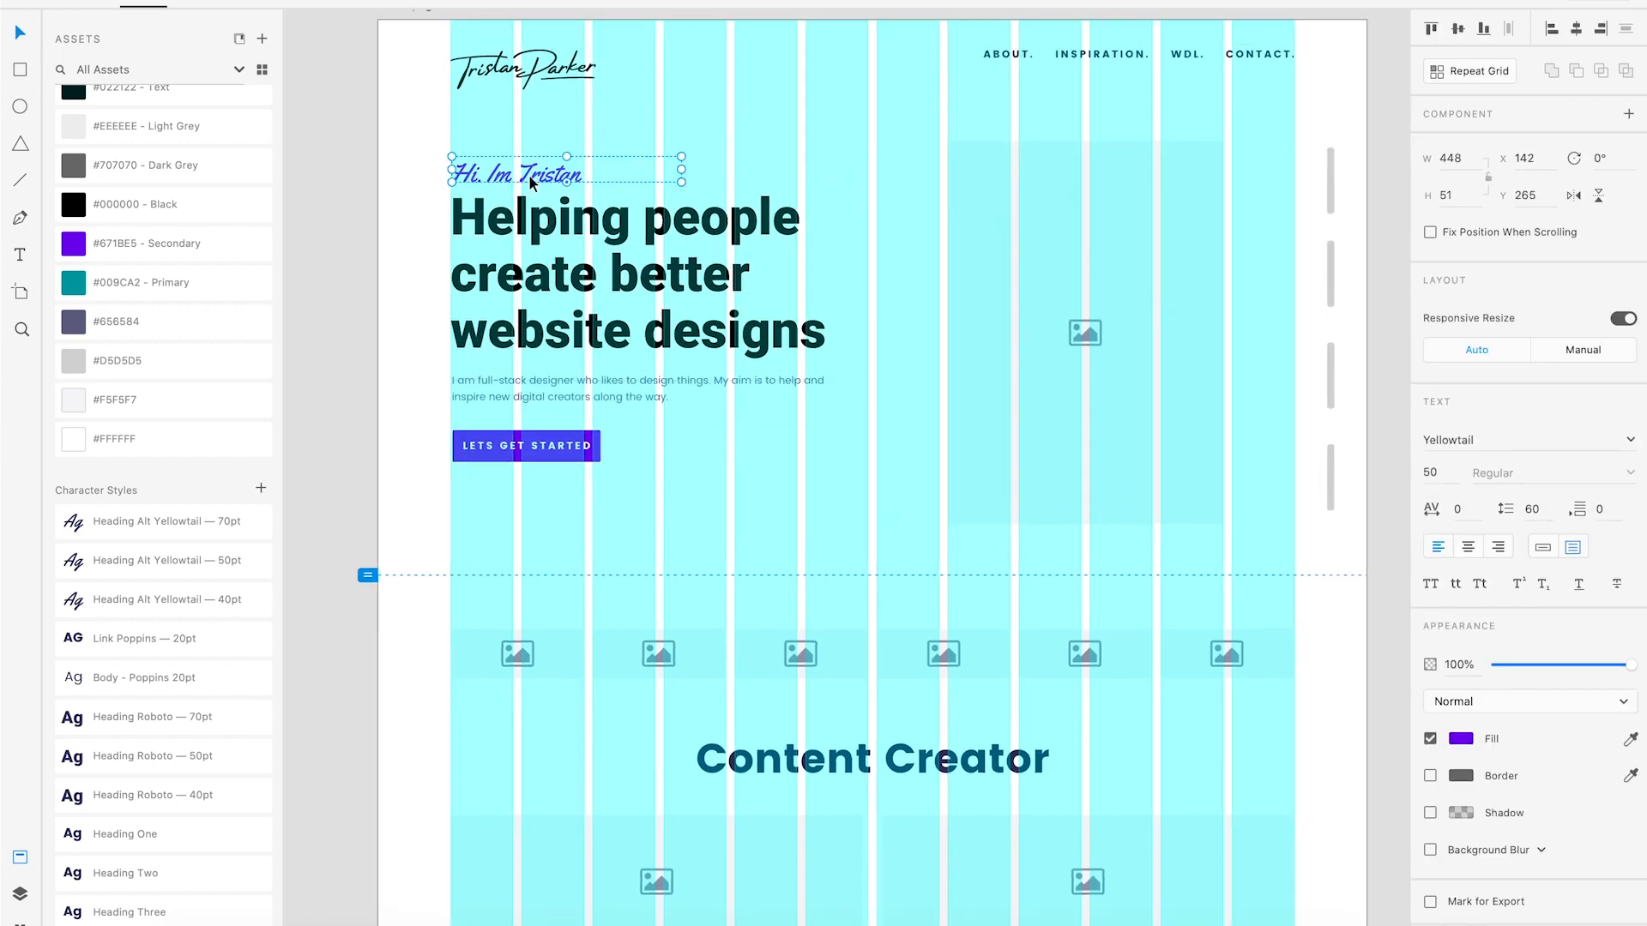
pyautogui.moveTo(539, 173); pyautogui.dragTo(462, 171)
pyautogui.click(415, 245)
pyautogui.click(413, 267)
# Align the headline, the paragraph and the LETS GET STARTED button to a common left edge.
pyautogui.press('super+plus')
pyautogui.moveTo(413, 268); pyautogui.dragTo(800, 335)
pyautogui.moveTo(581, 170); pyautogui.dragTo(713, 532)
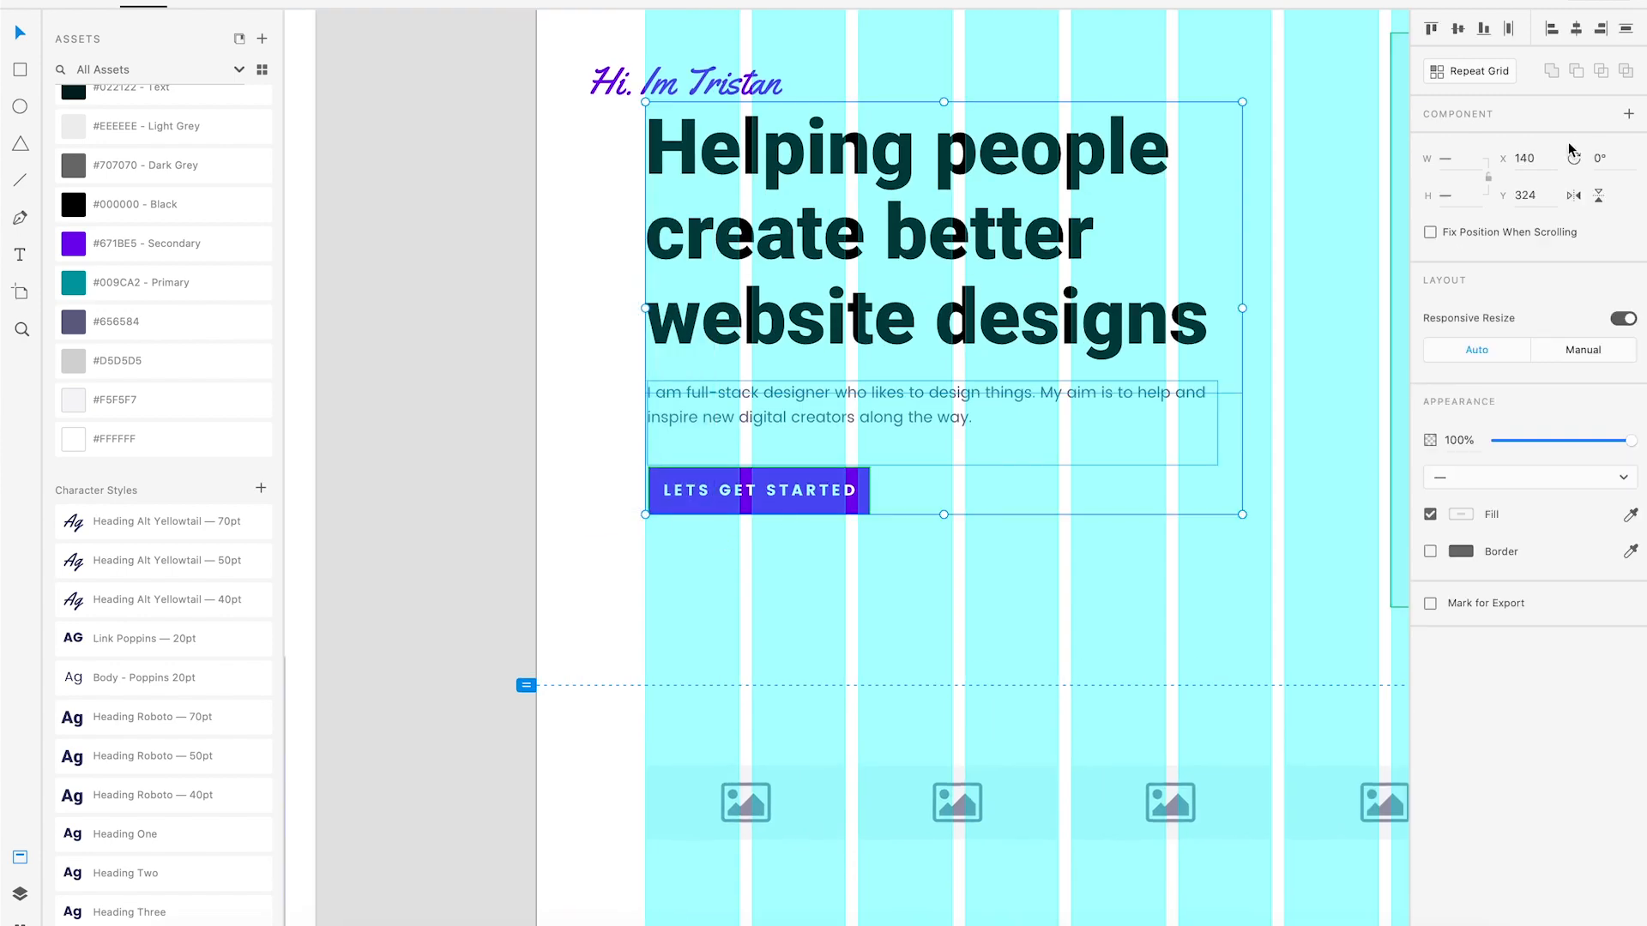
pyautogui.click(1552, 31)
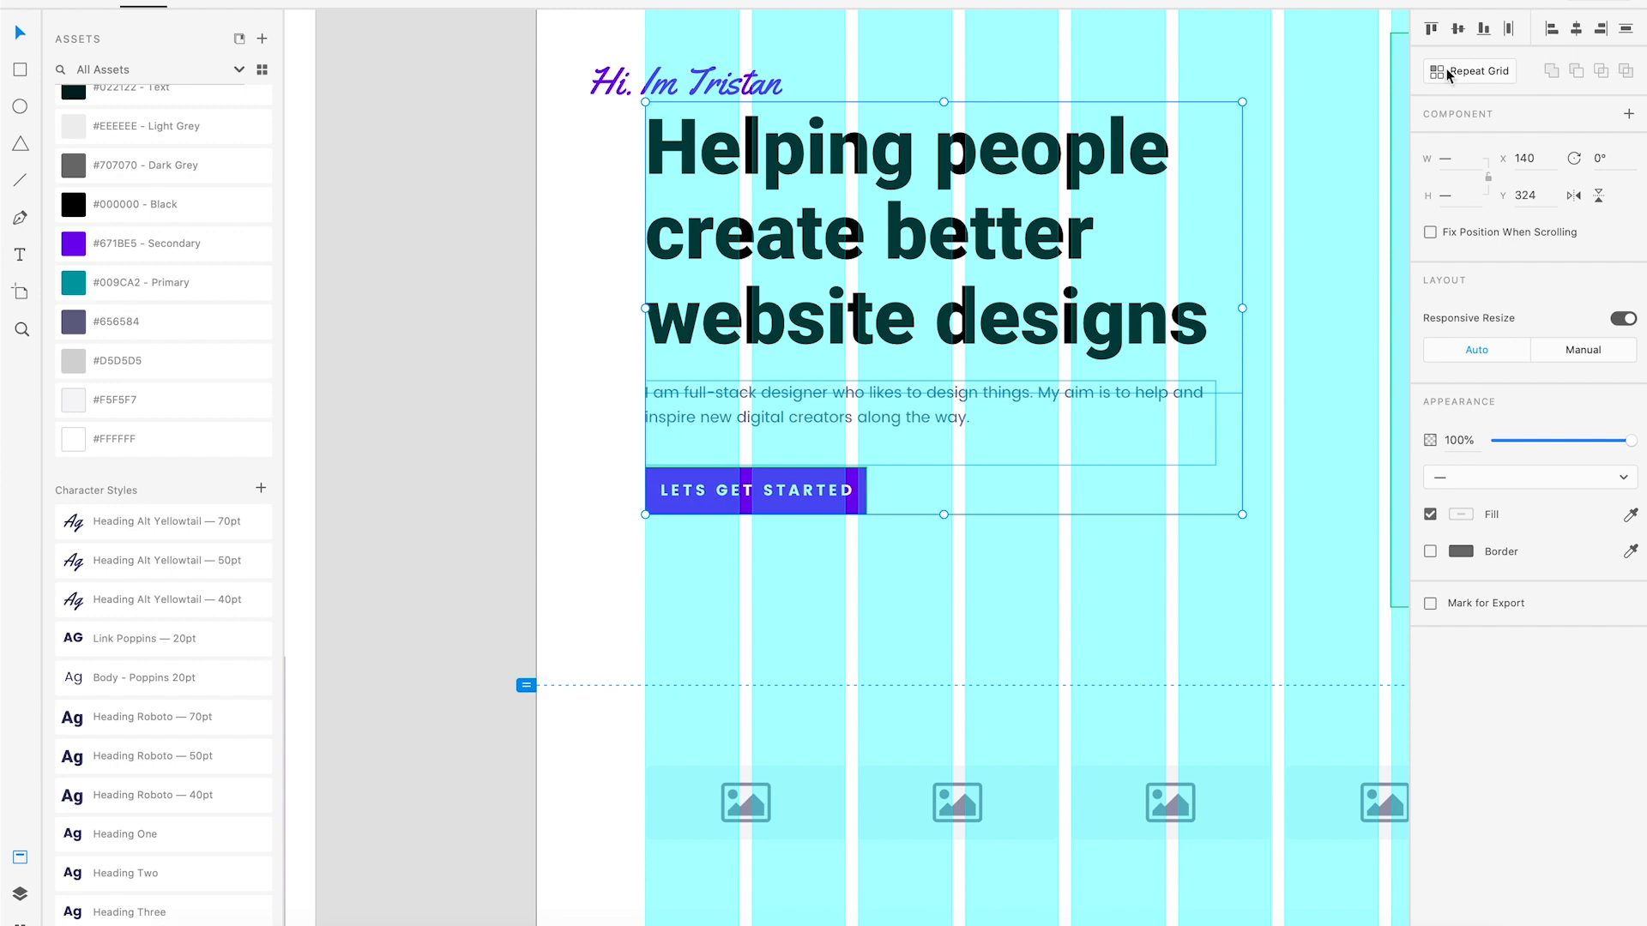
pyautogui.click(584, 431)
pyautogui.hscroll(-1, 631, 419)
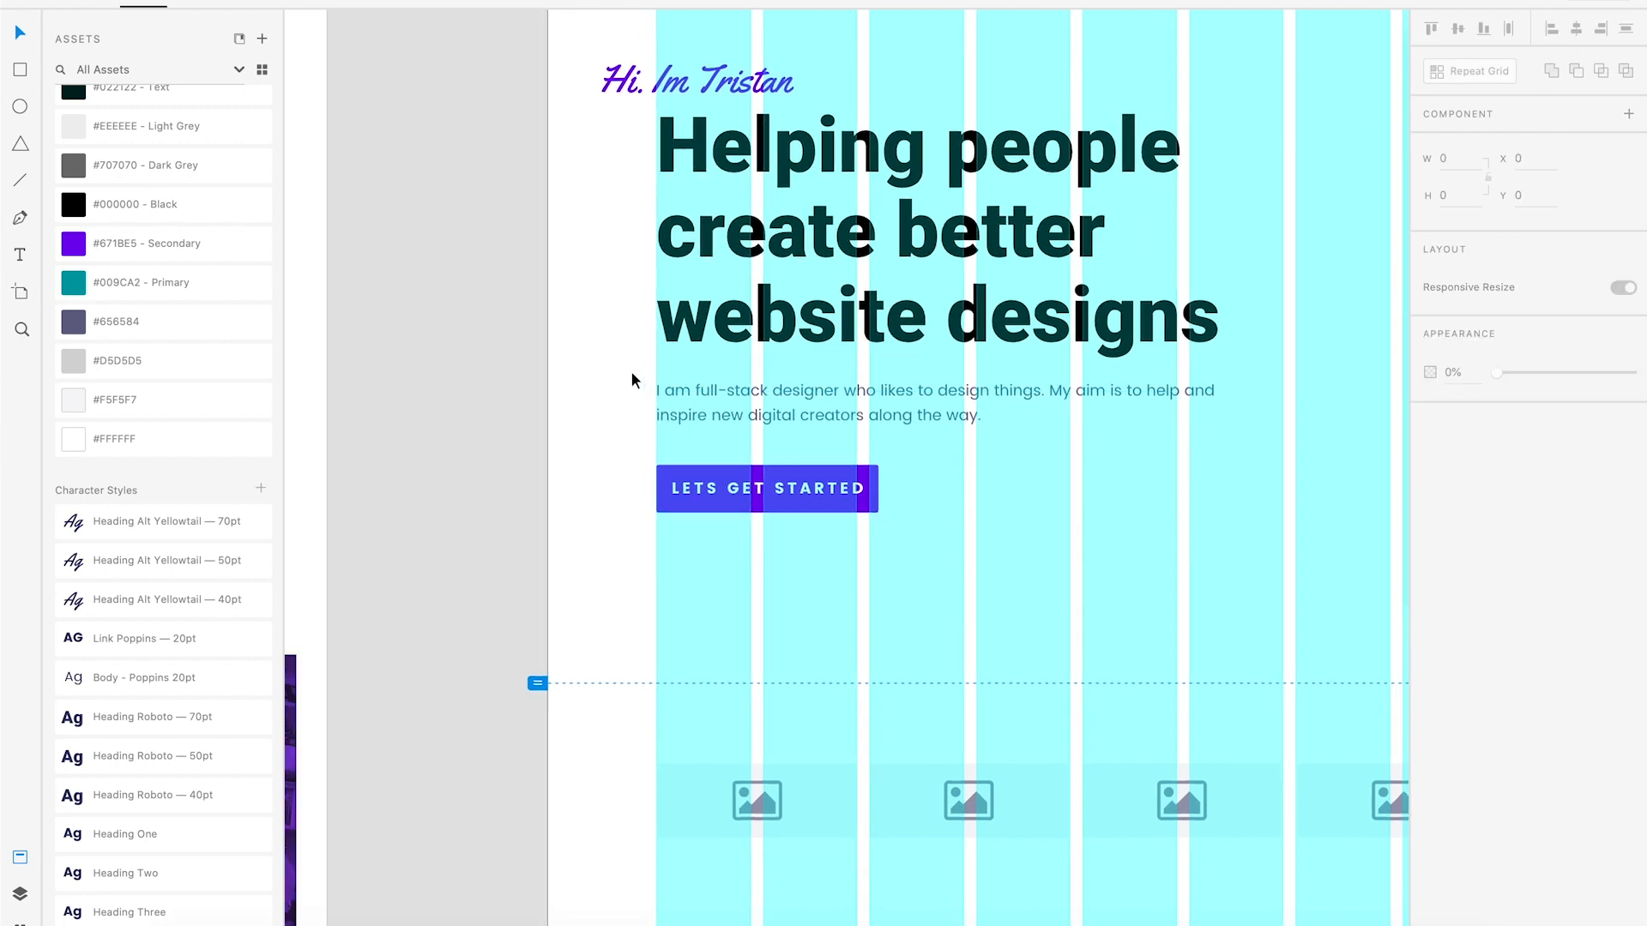
pyautogui.hscroll(10, 665, 426)
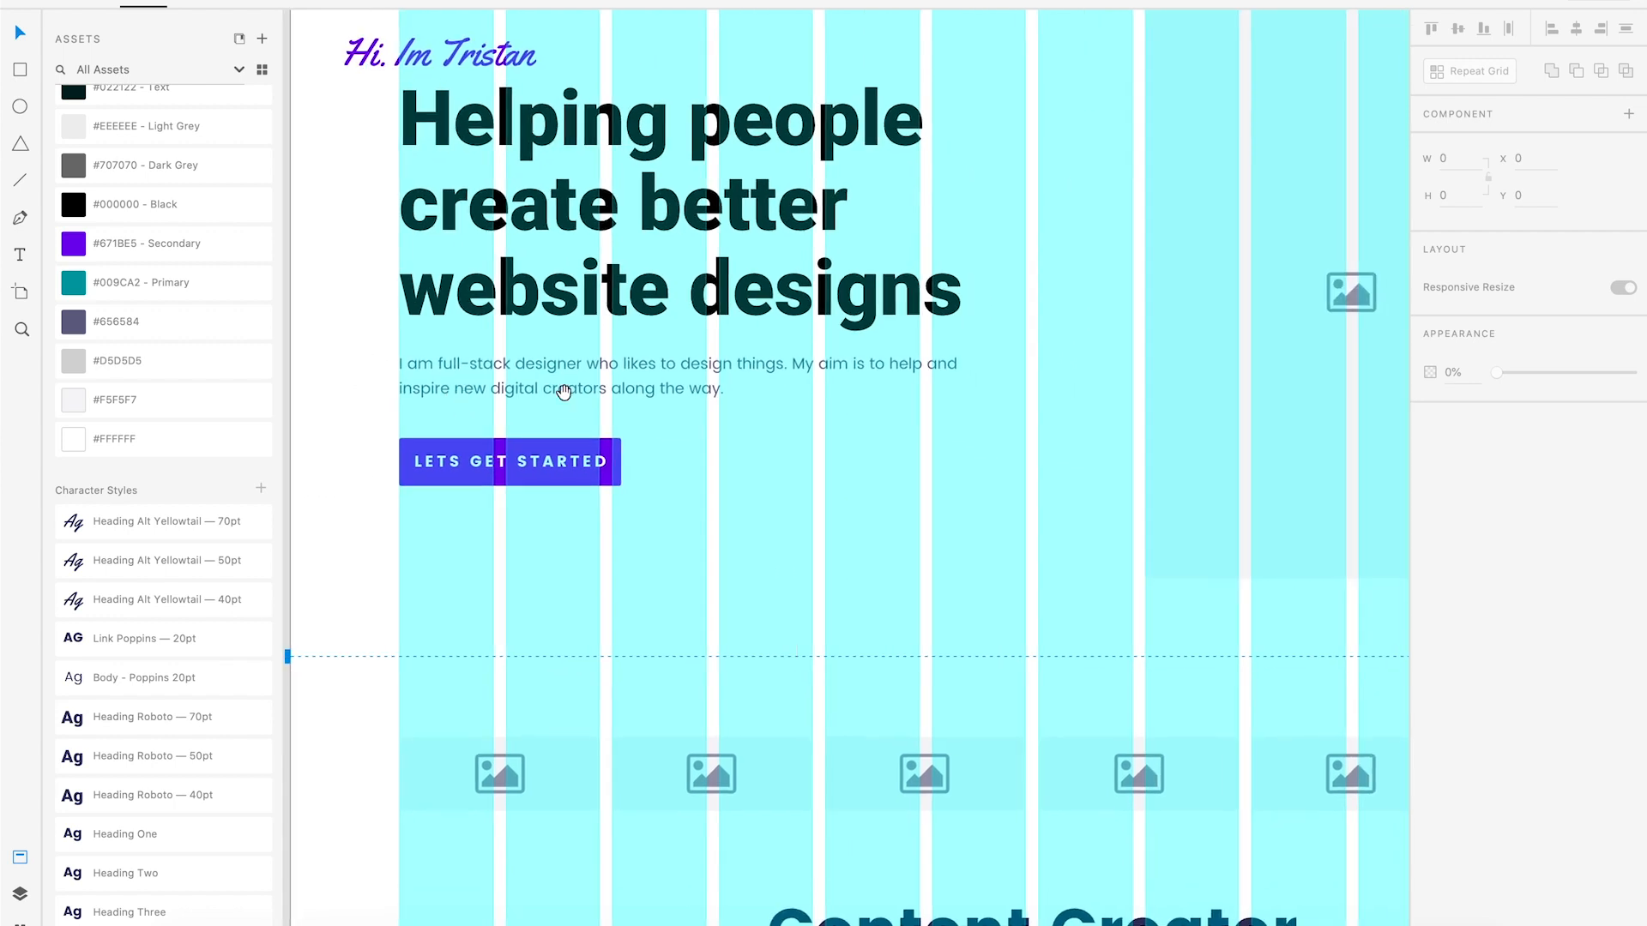
pyautogui.hscroll(7, 599, 403)
pyautogui.scroll(2, 599, 403)
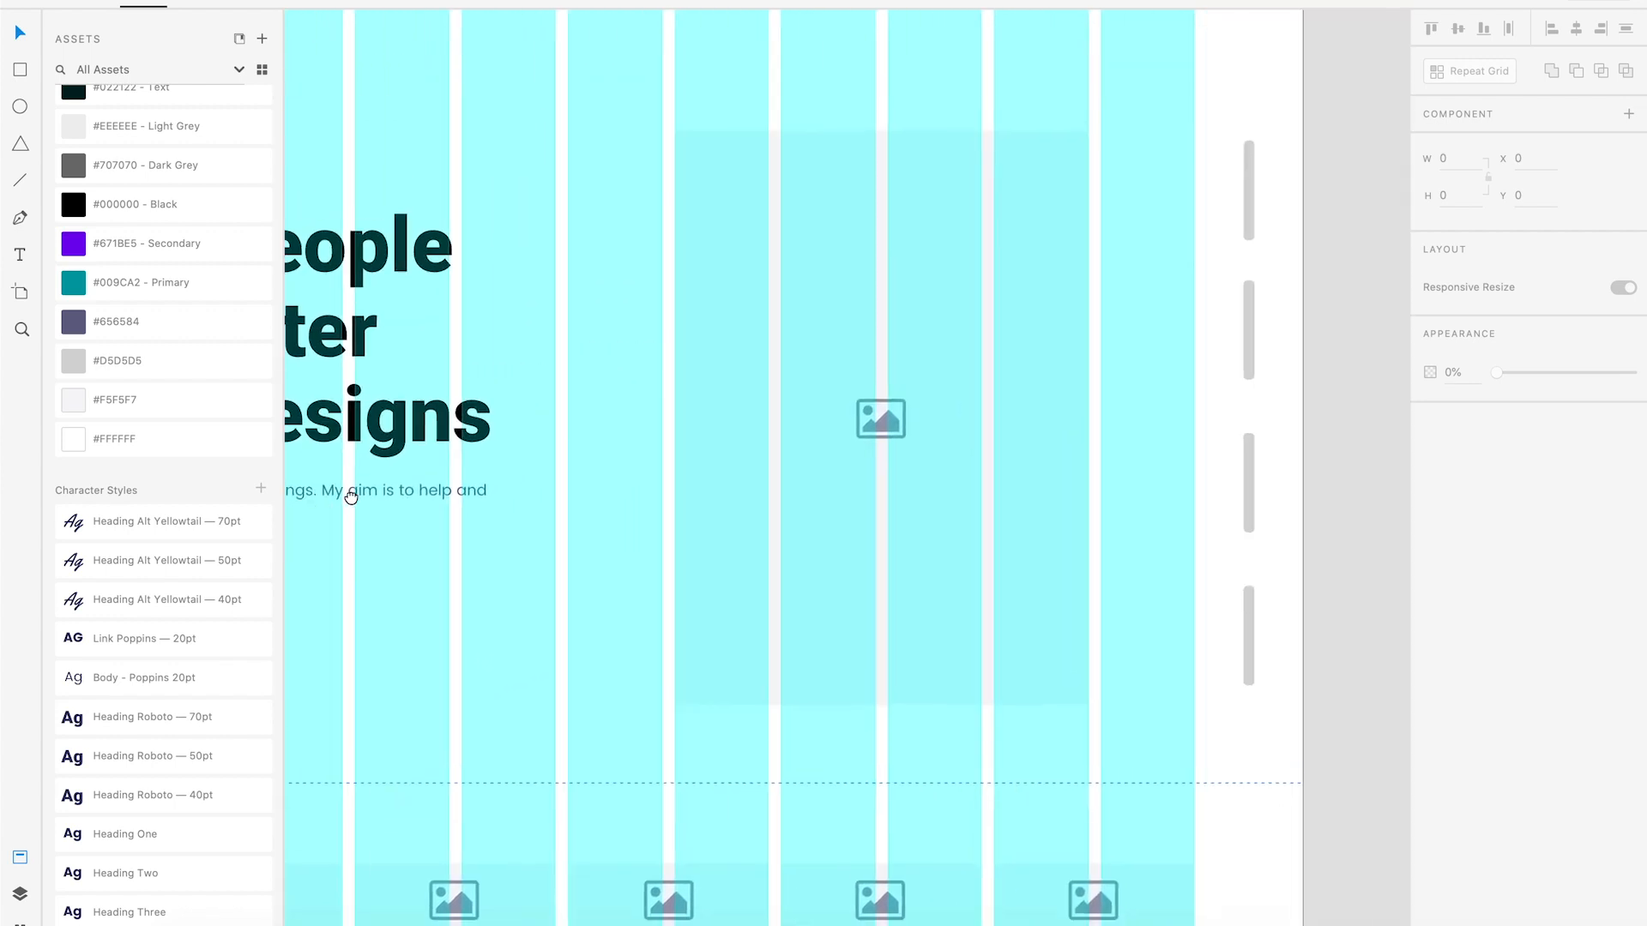
# Select the 290 × 290 dark portrait photo in the Style Guide's image section for copying.
pyautogui.click(862, 423)
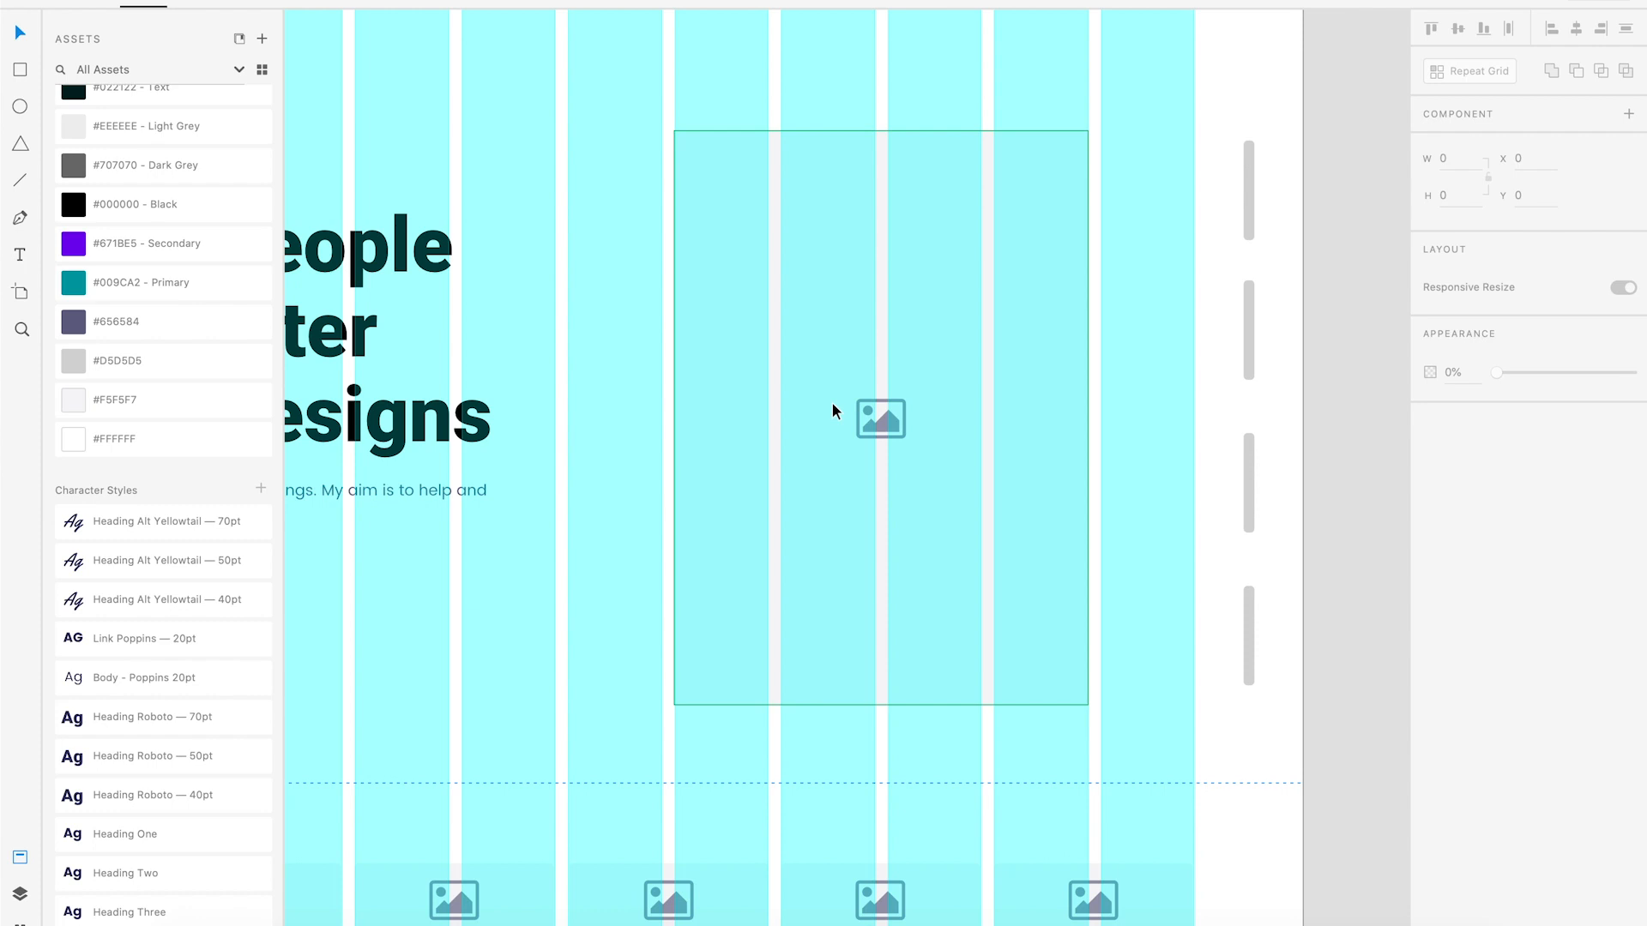
pyautogui.moveTo(641, 432); pyautogui.dragTo(861, 325)
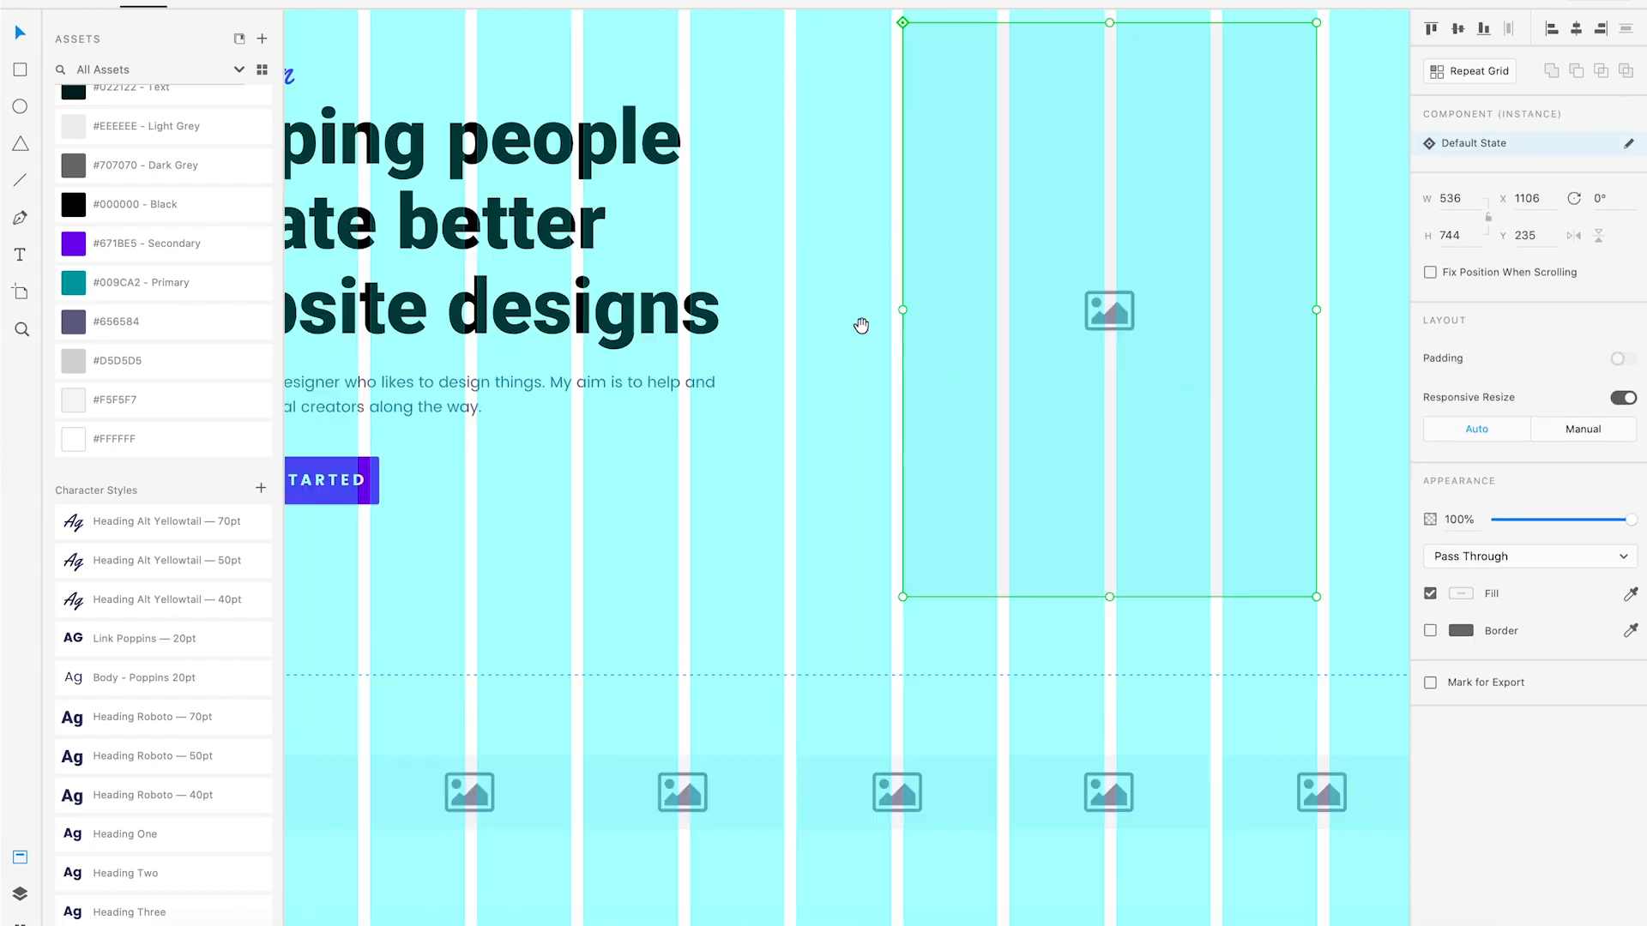
pyautogui.click(878, 386)
pyautogui.moveTo(431, 520); pyautogui.dragTo(682, 457)
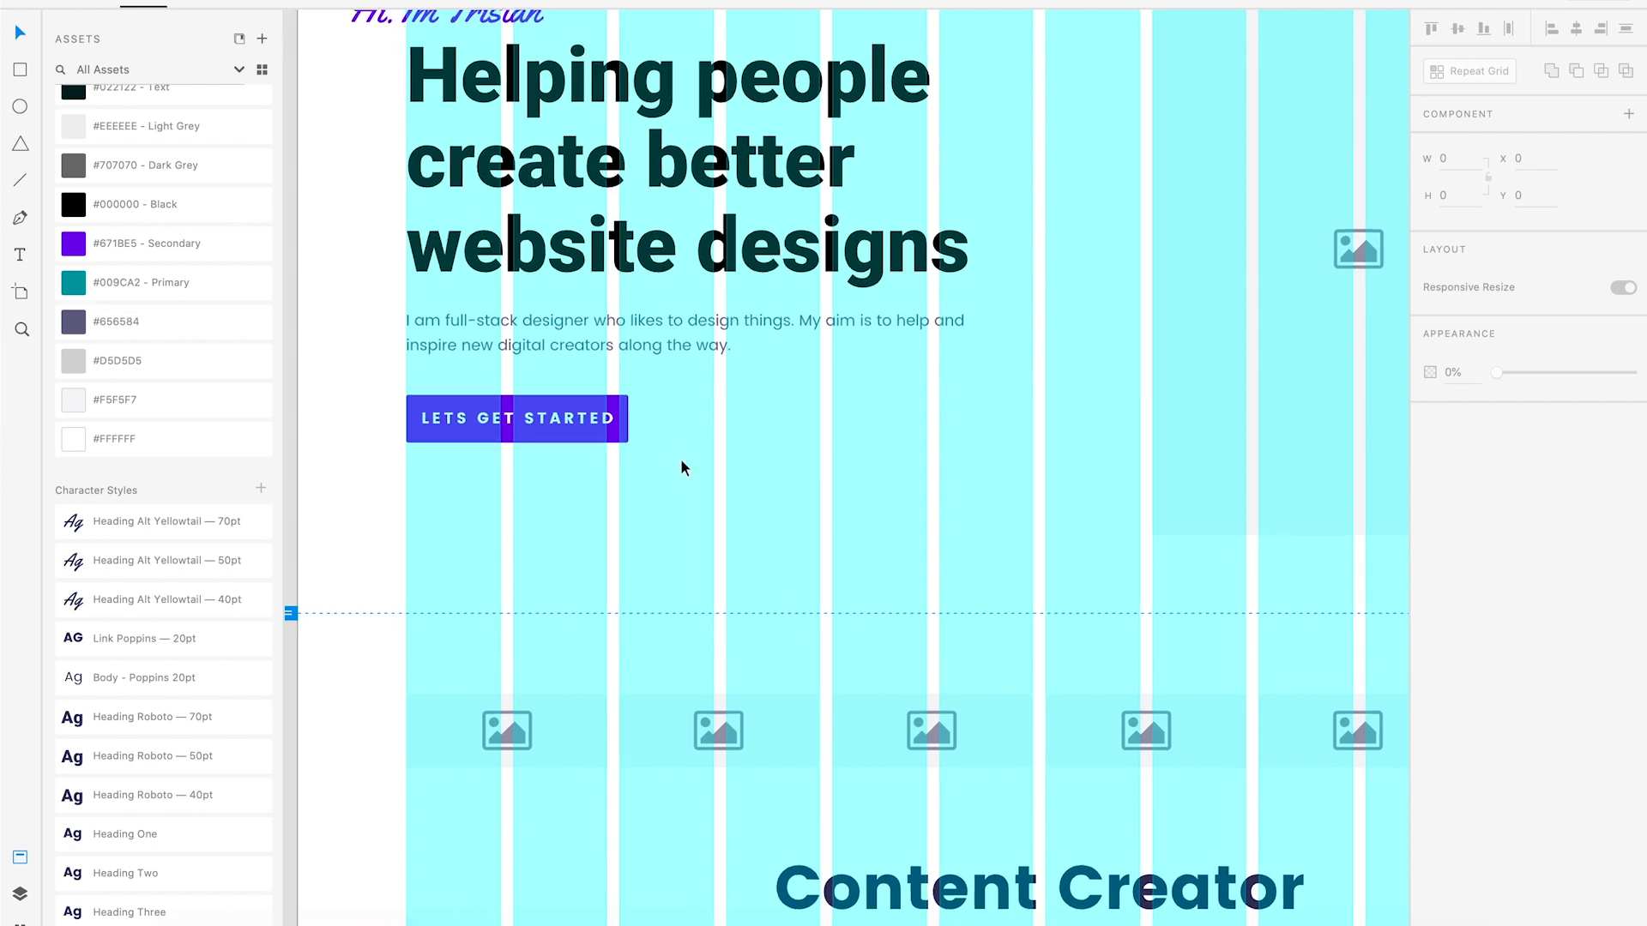
pyautogui.press('super+minus')
pyautogui.moveTo(326, 515); pyautogui.dragTo(881, 452)
pyautogui.moveTo(347, 620); pyautogui.dragTo(1049, 423)
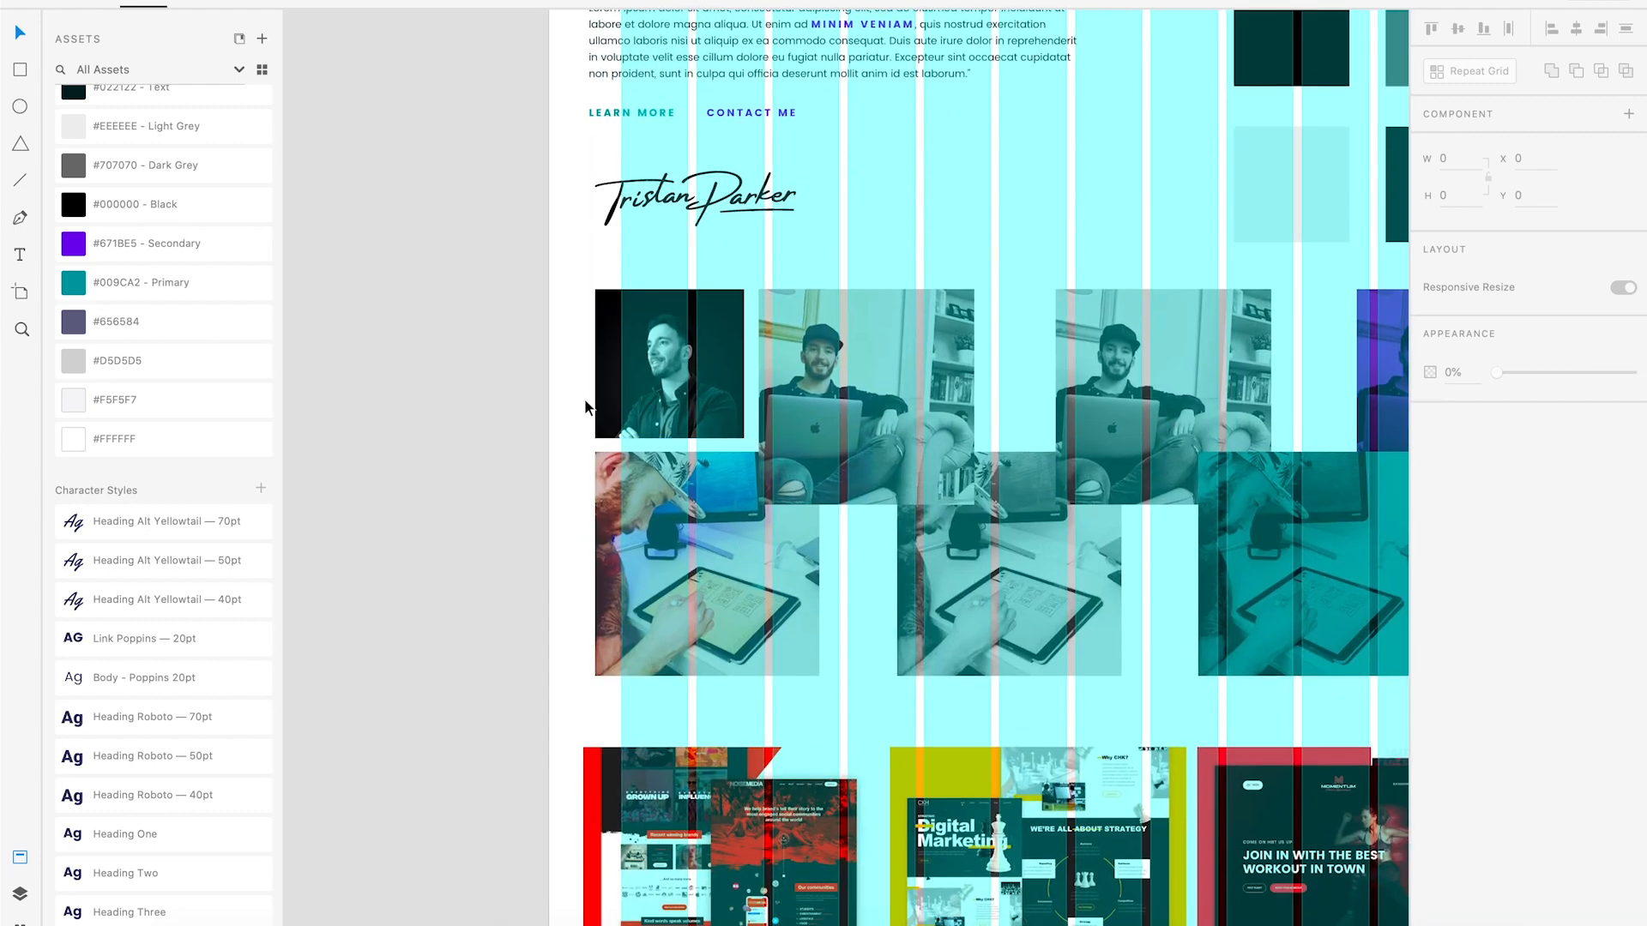
pyautogui.click(624, 375)
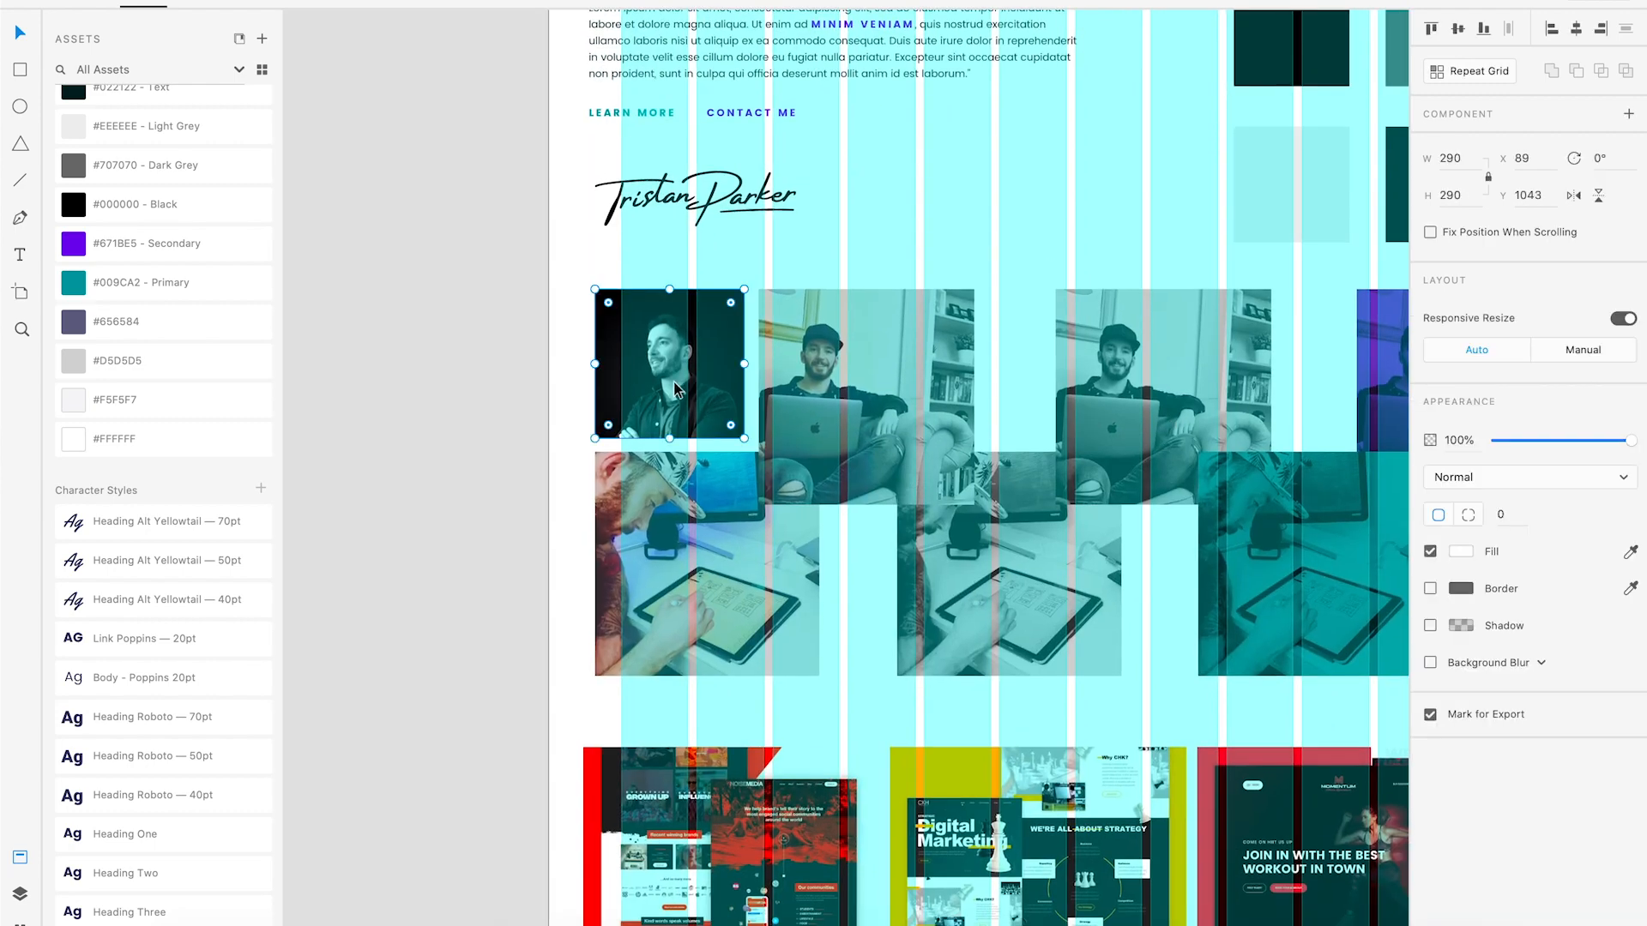
# Paste the portrait photo into the Homepage hero area and place it at X 1490, Y 235 against the last column's outer edge.
pyautogui.moveTo(1338, 261); pyautogui.dragTo(817, 374)
pyautogui.moveTo(1279, 239); pyautogui.dragTo(581, 463)
pyautogui.moveTo(752, 464); pyautogui.dragTo(521, 381)
pyautogui.hotkey('ctrl', 'v')
pyautogui.moveTo(871, 452); pyautogui.dragTo(1162, 194)
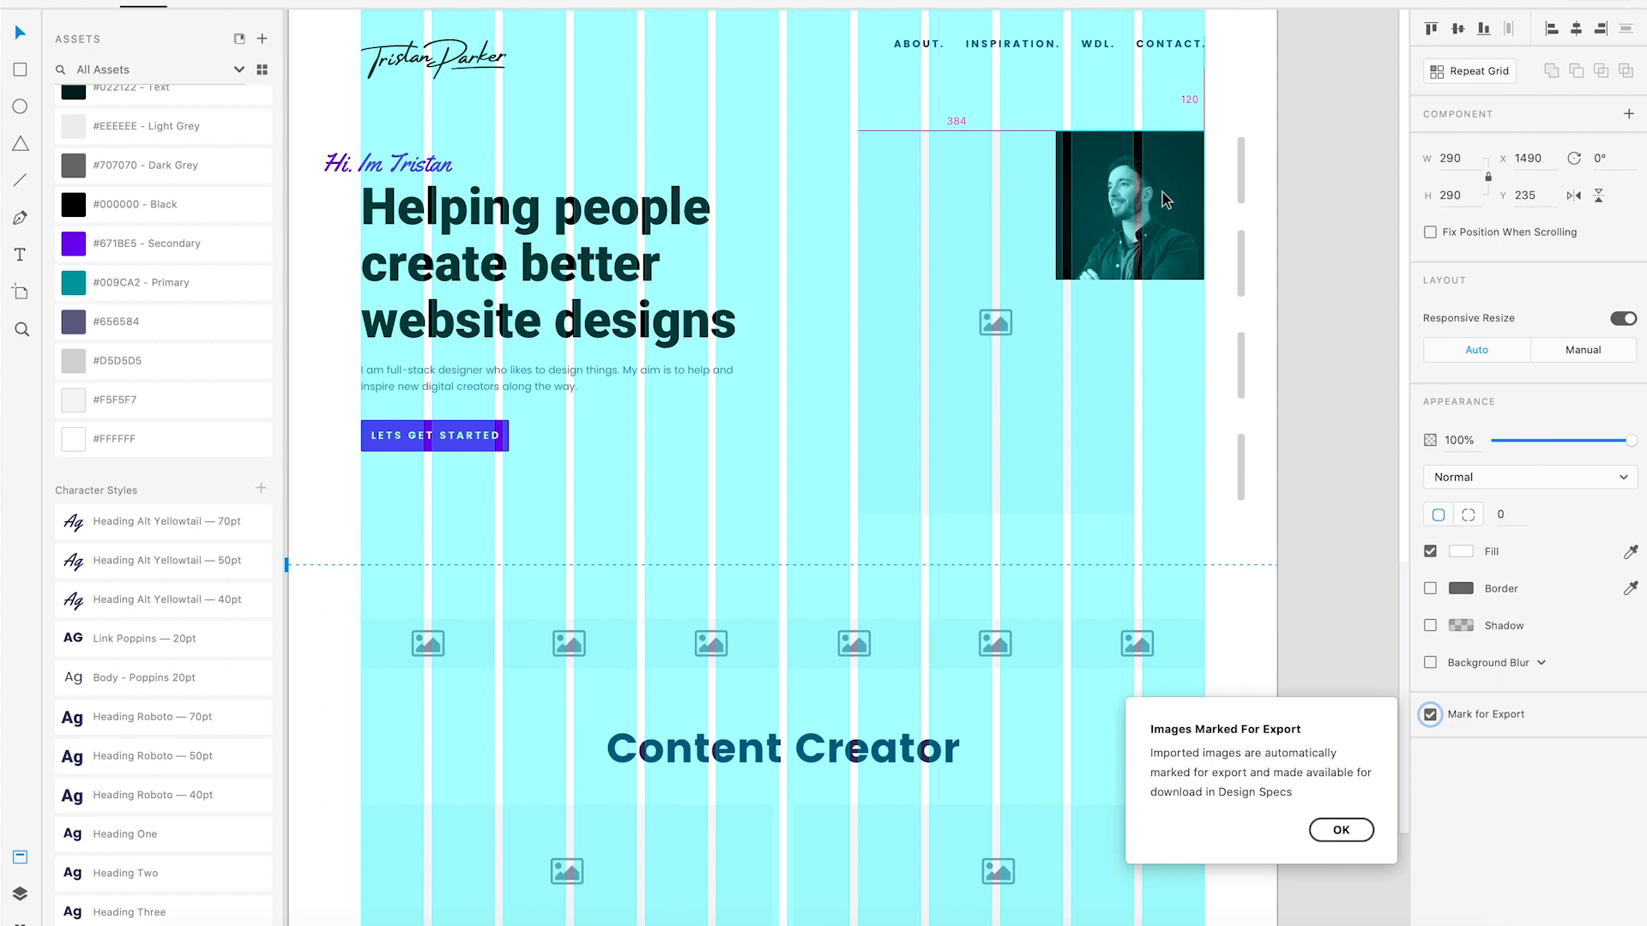
# Enlarge the portrait proportionally to 748 × 748 from its lower-left corner so it covers the hero image placeholder.
pyautogui.moveTo(1054, 285); pyautogui.dragTo(827, 507)
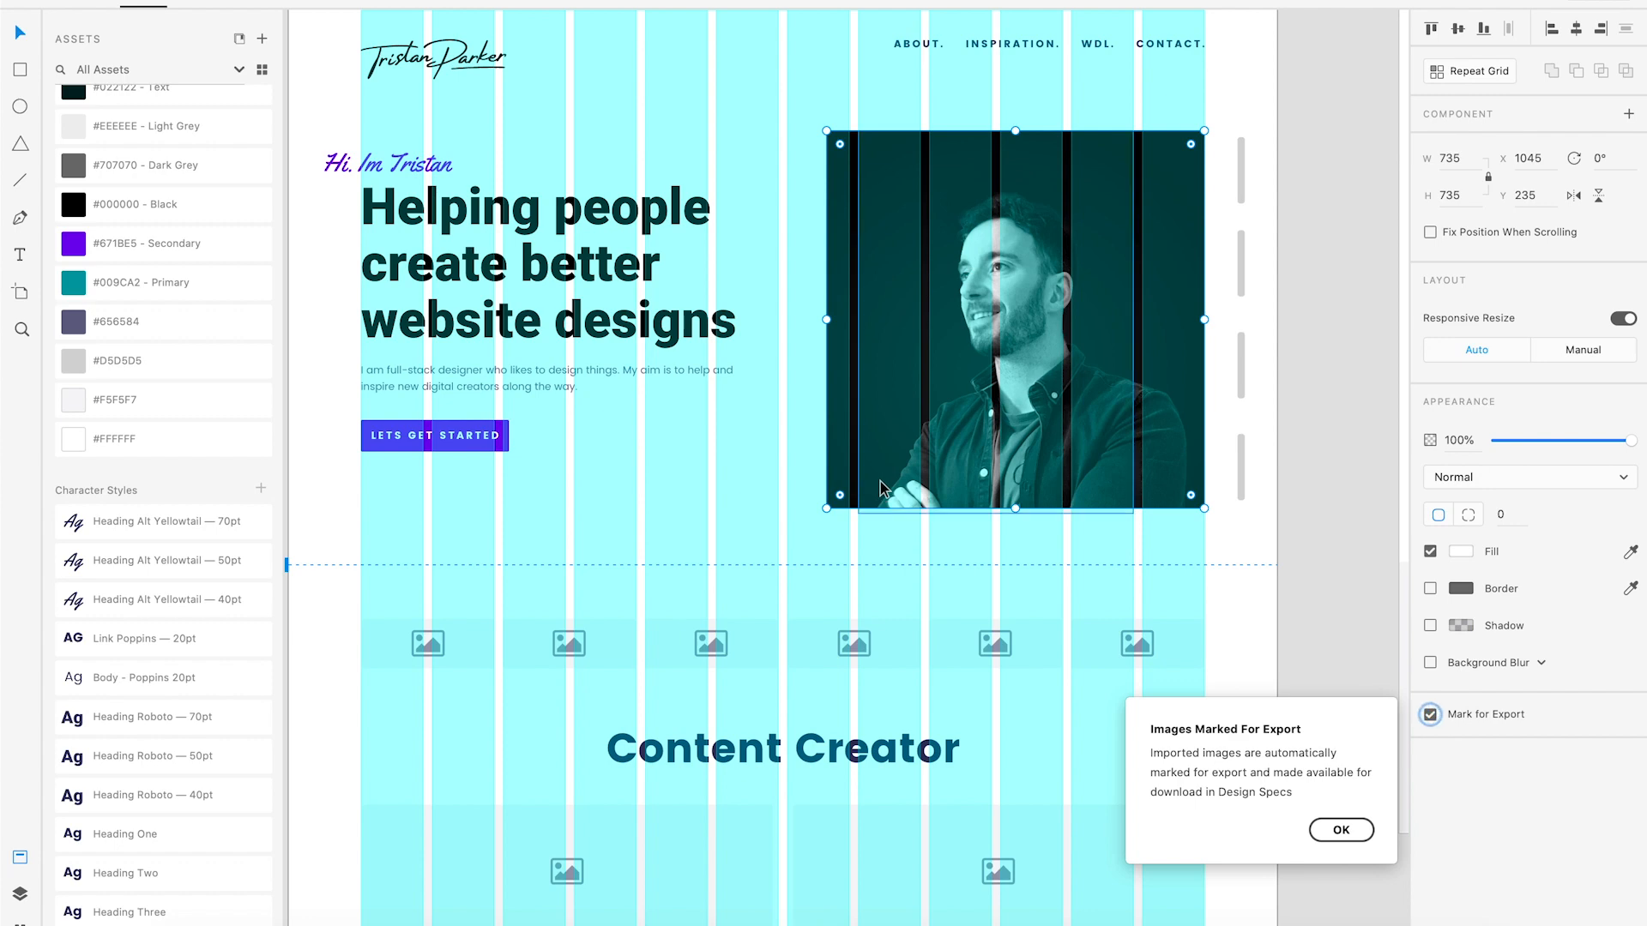
pyautogui.scroll(4, 880, 489)
pyautogui.hscroll(3, 874, 490)
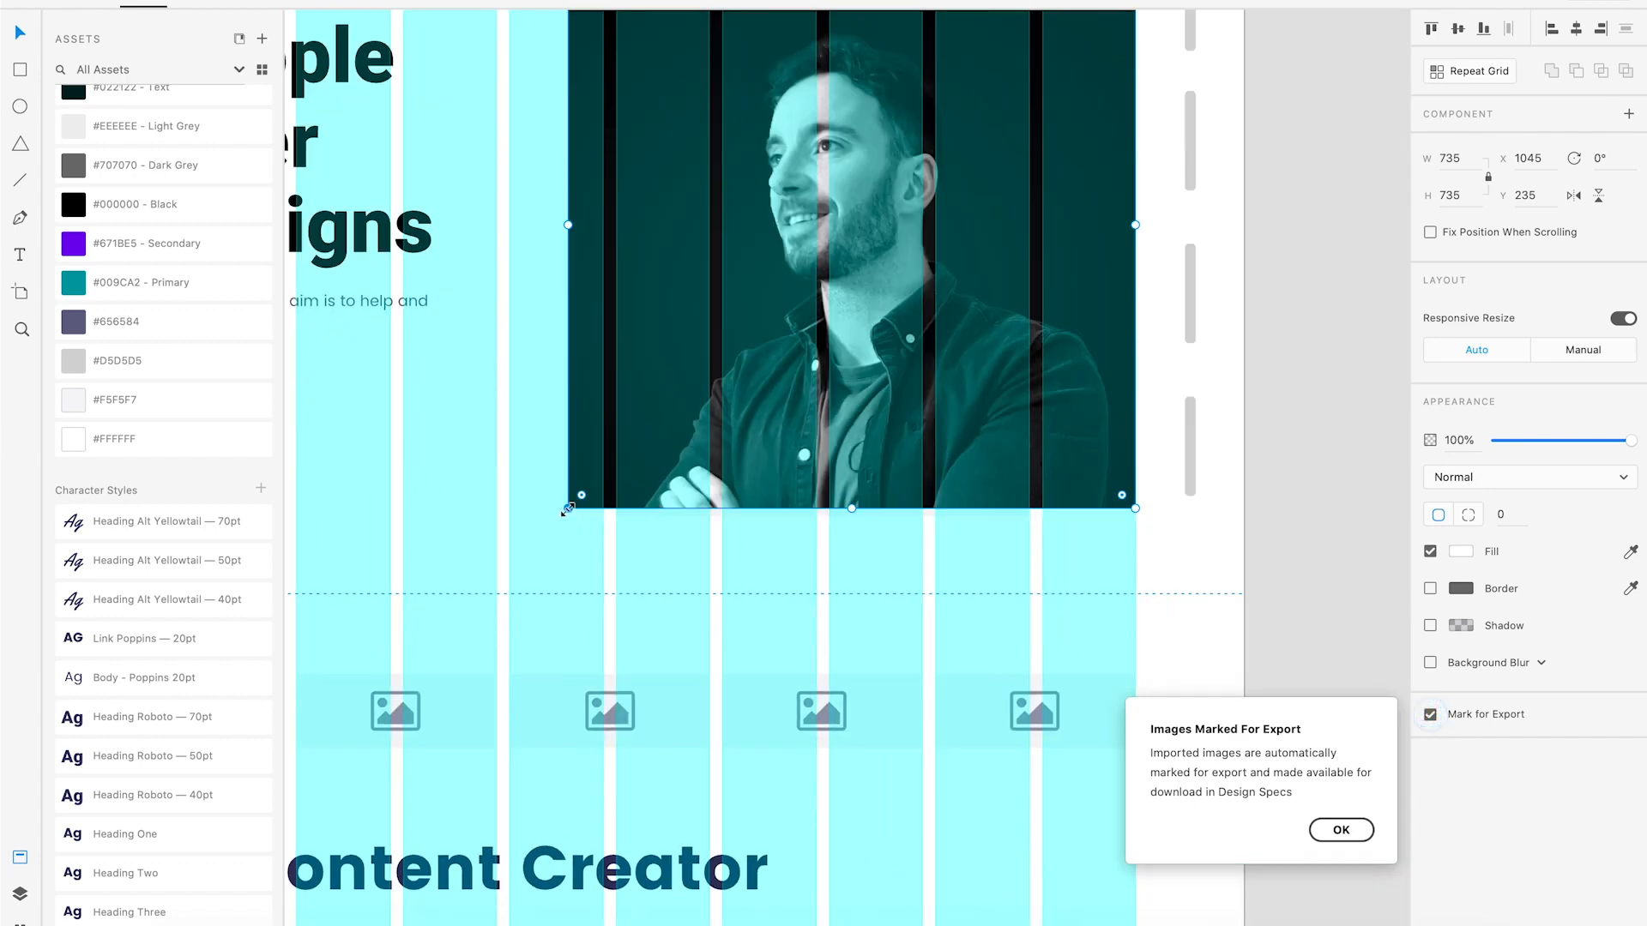
pyautogui.moveTo(568, 510); pyautogui.dragTo(551, 518)
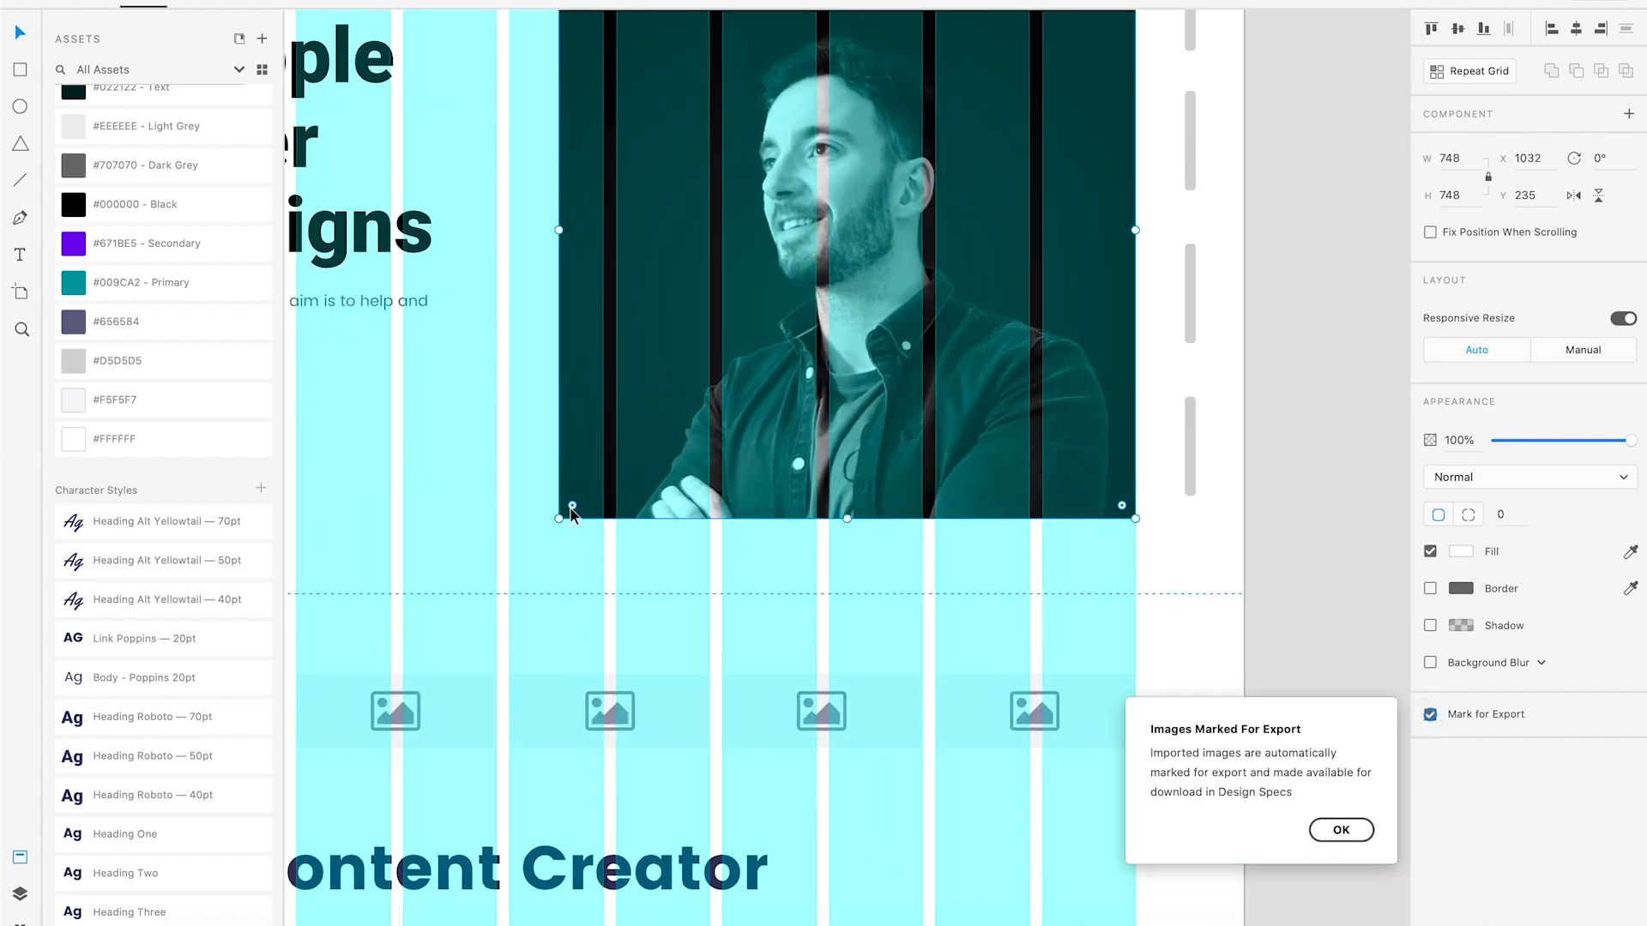
pyautogui.scroll(3, 690, 397)
pyautogui.scroll(-1, 1115, 133)
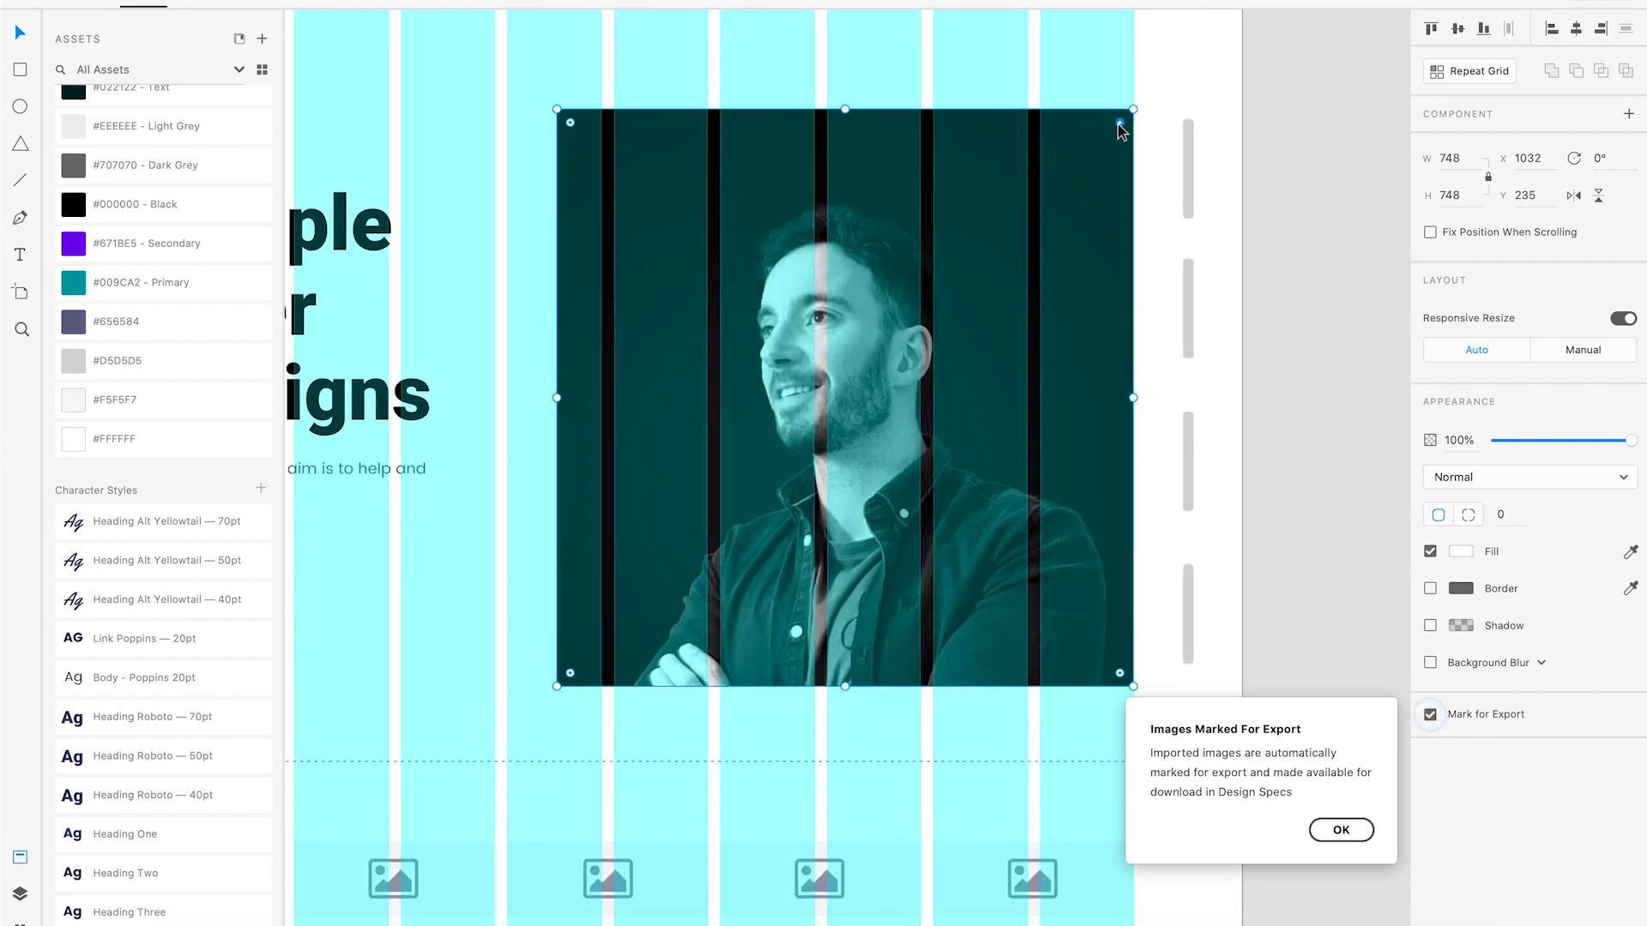
# Round the portrait's corners with a radius of 10.
pyautogui.moveTo(1120, 127); pyautogui.dragTo(1124, 131)
pyautogui.click(1501, 514)
pyautogui.write('13')
pyautogui.moveTo(1492, 516); pyautogui.dragTo(1489, 521)
pyautogui.write('10')
pyautogui.press('Return')
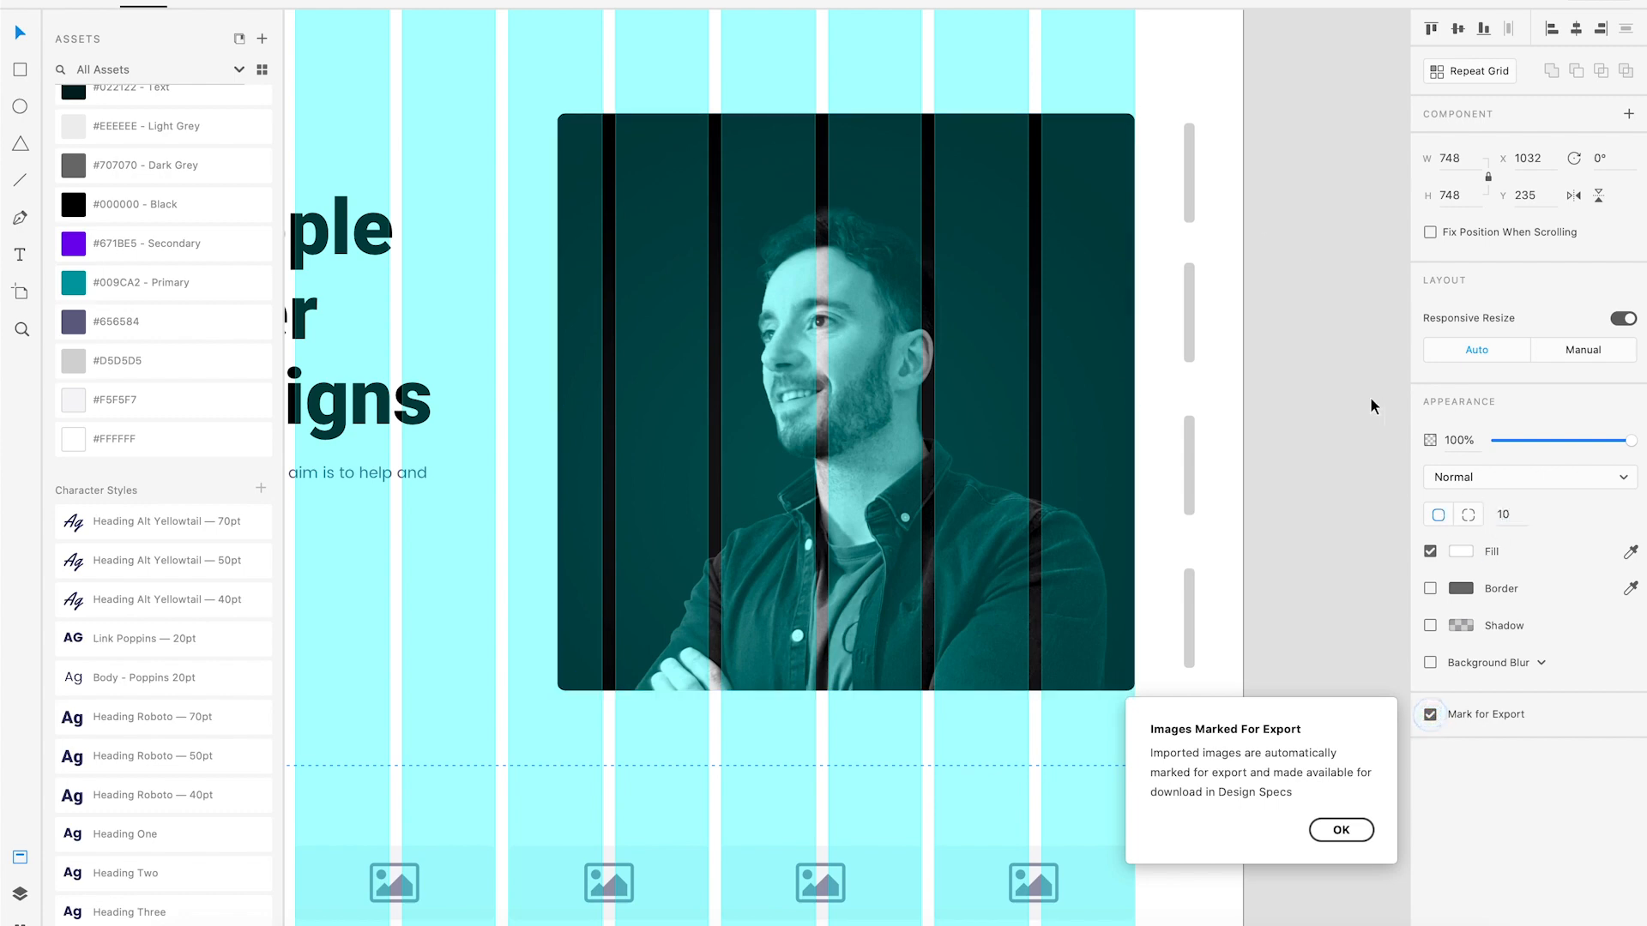
# Add a shadow to the portrait with X 10, Y 20 and blur 25.
pyautogui.scroll(-2, 1115, 474)
pyautogui.hscroll(1, 1115, 474)
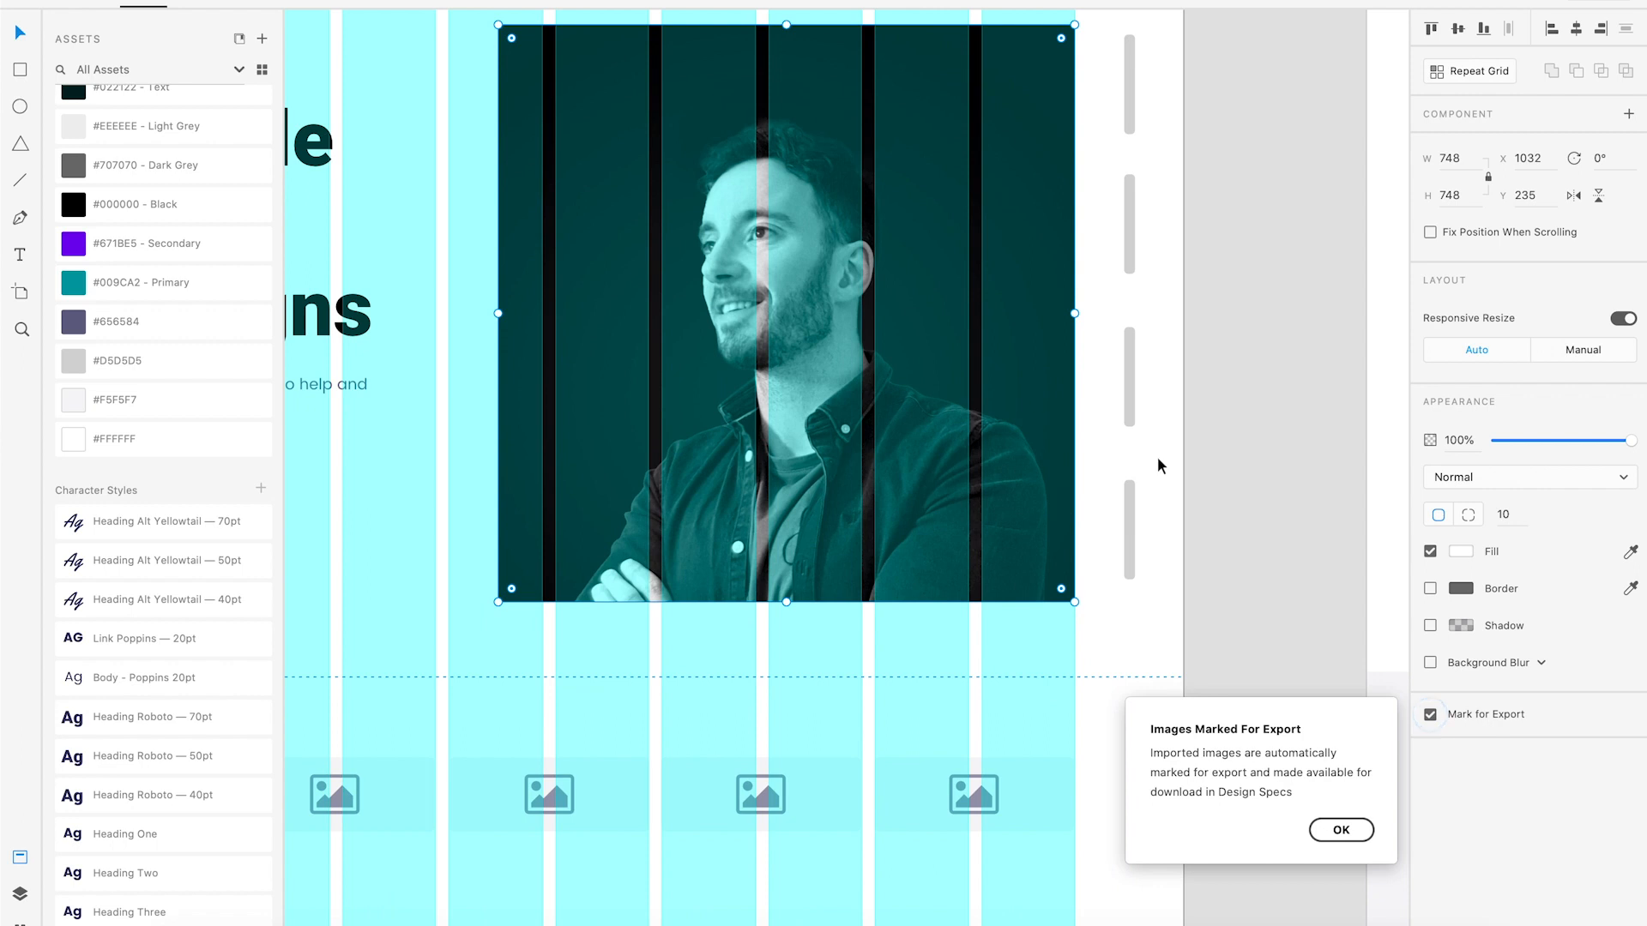
pyautogui.click(1430, 626)
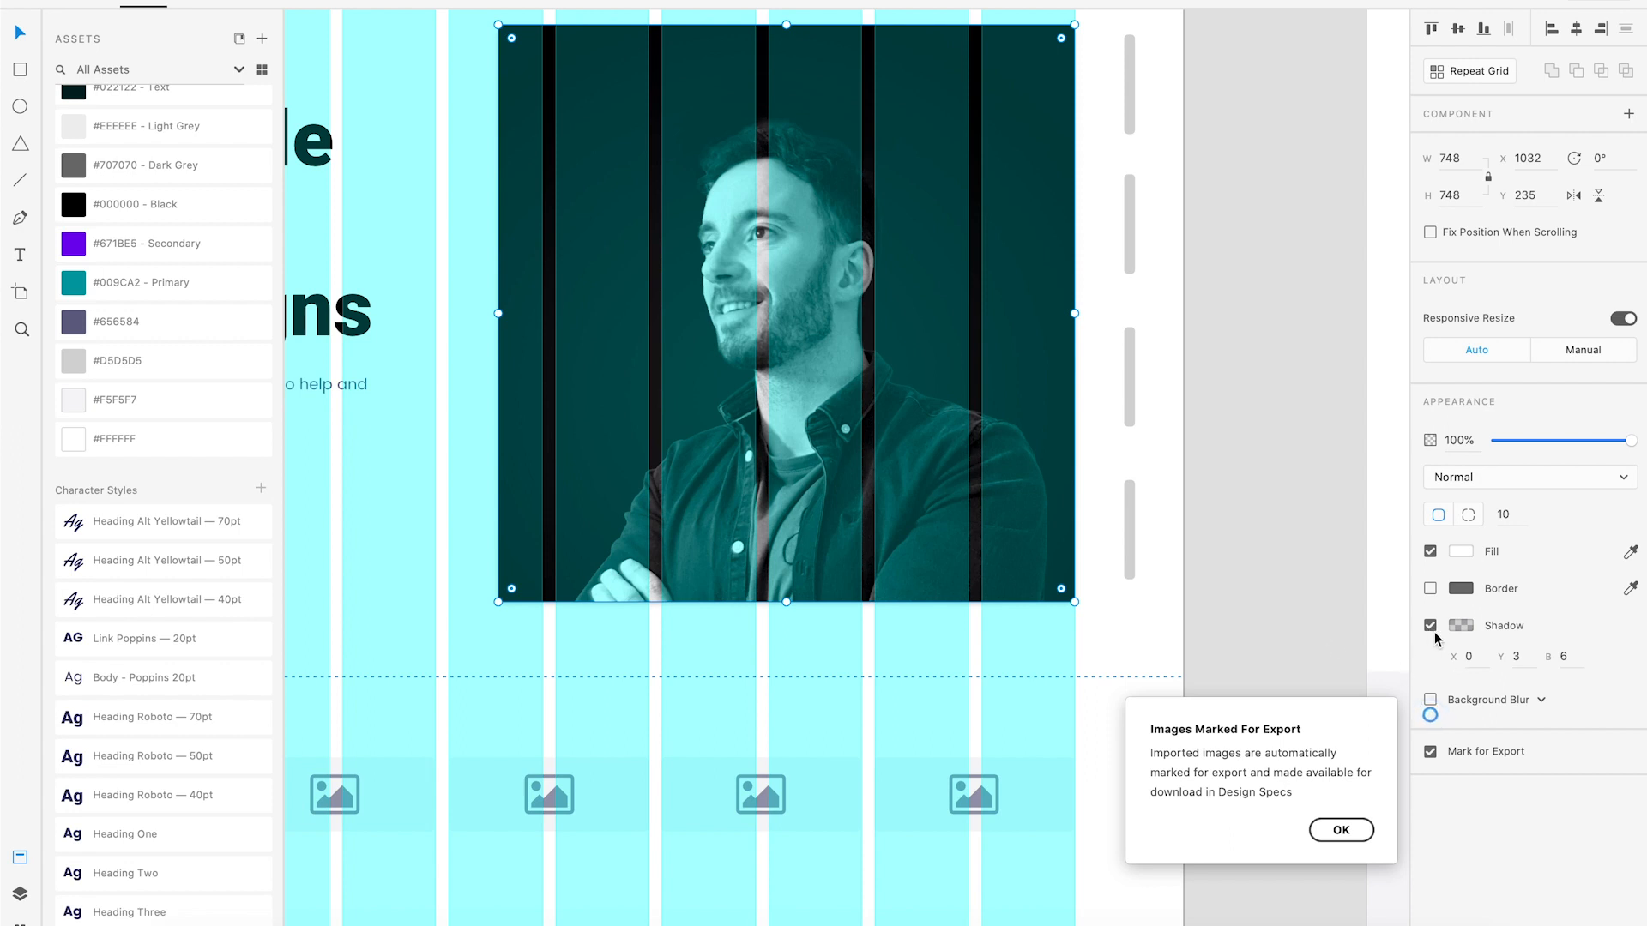
pyautogui.click(1523, 657)
pyautogui.write('20')
pyautogui.press('Return')
pyautogui.click(1472, 658)
pyautogui.write('10')
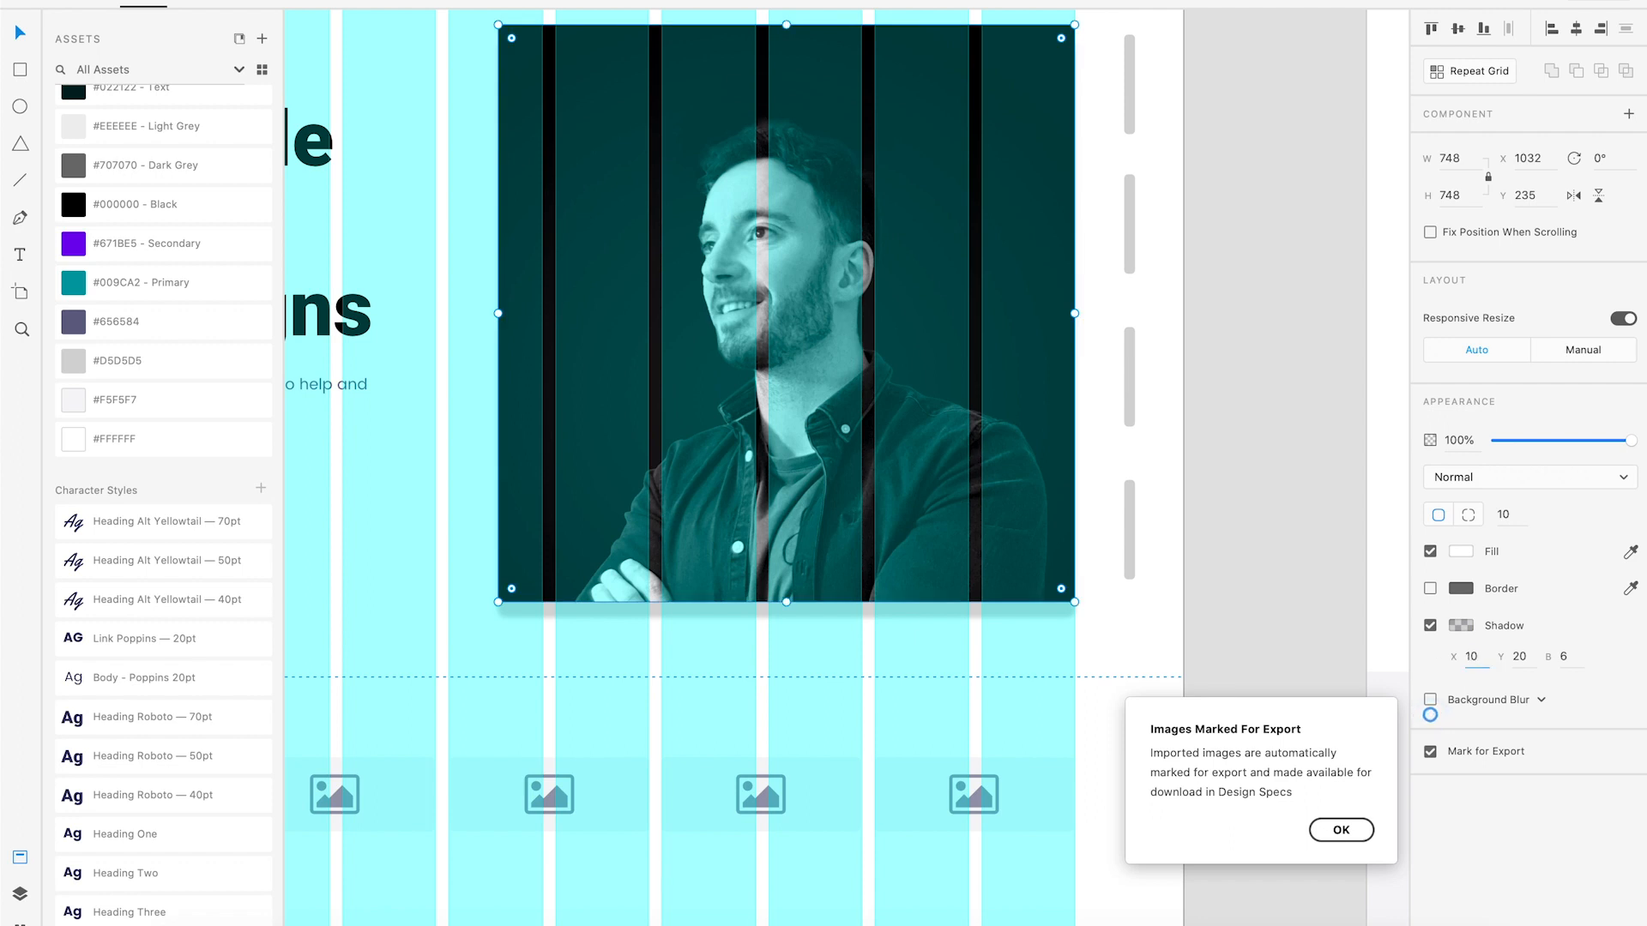
pyautogui.press('Return')
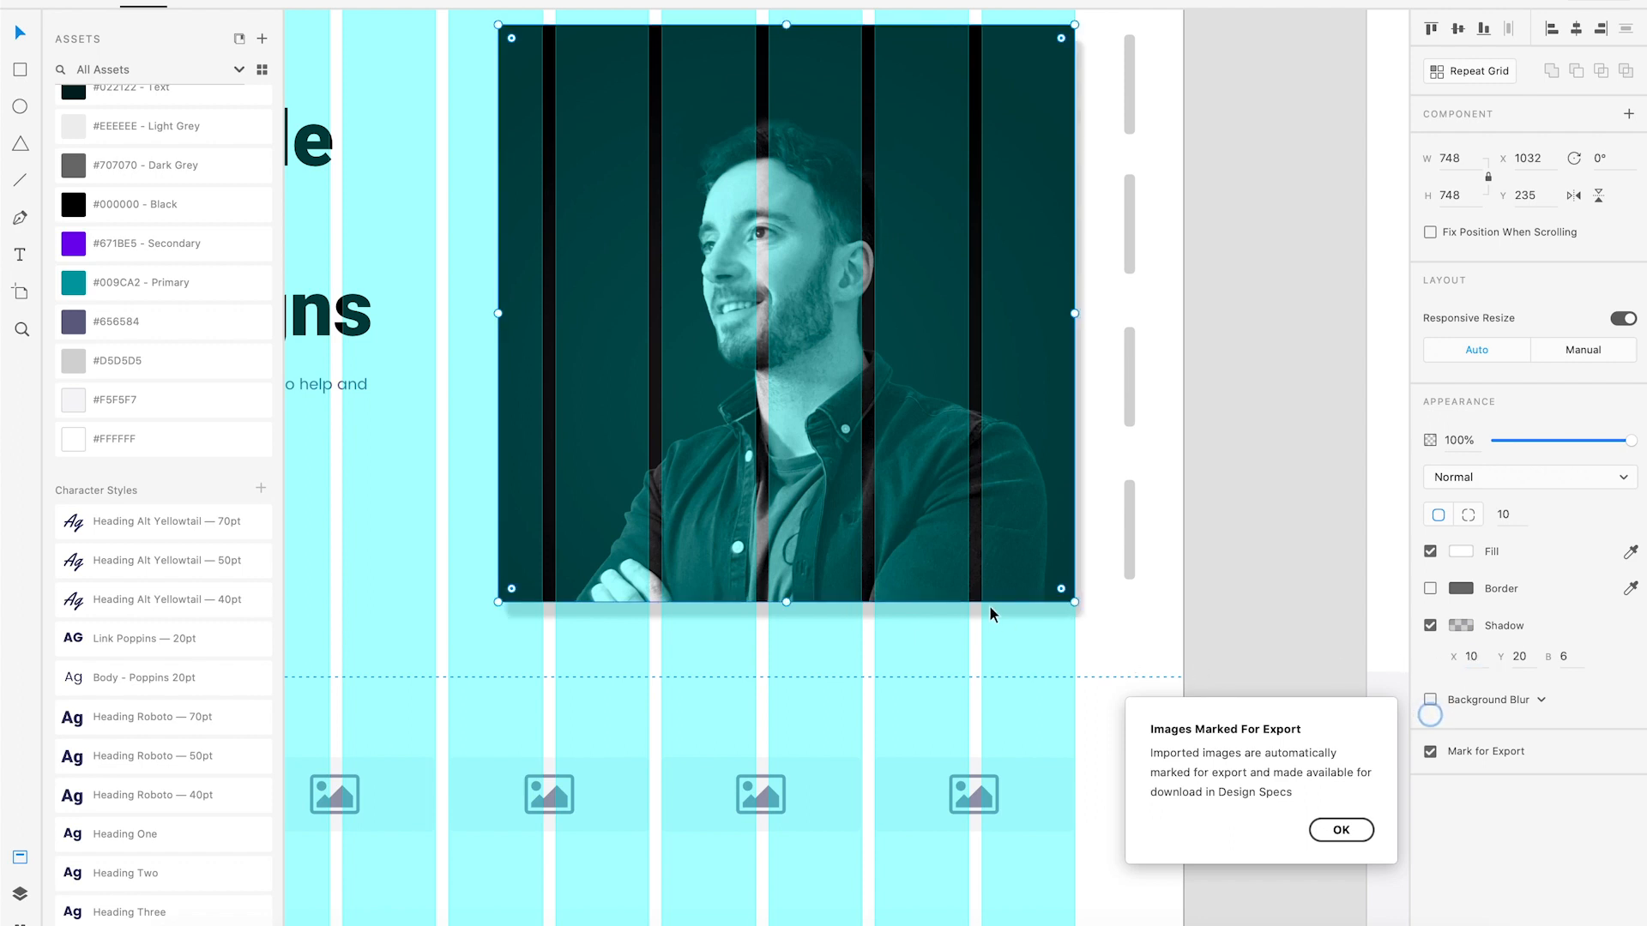
pyautogui.click(1565, 657)
pyautogui.write('25')
pyautogui.click(1429, 714)
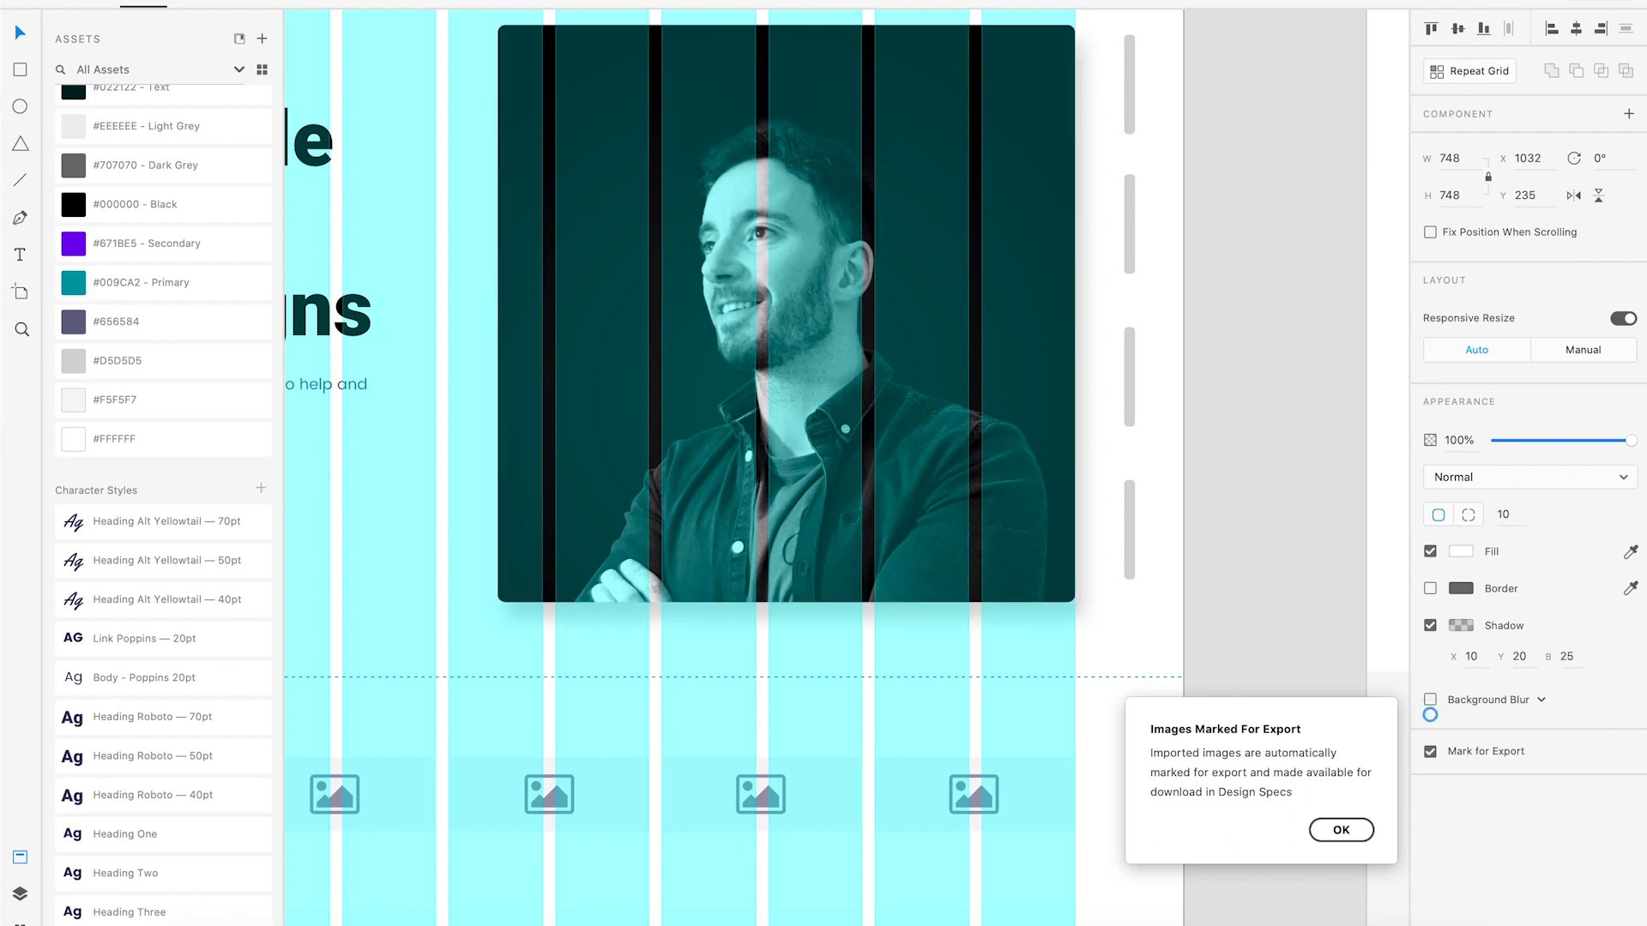
# Set the portrait's shadow colour opacity to 20%.
pyautogui.click(1461, 627)
pyautogui.click(1379, 696)
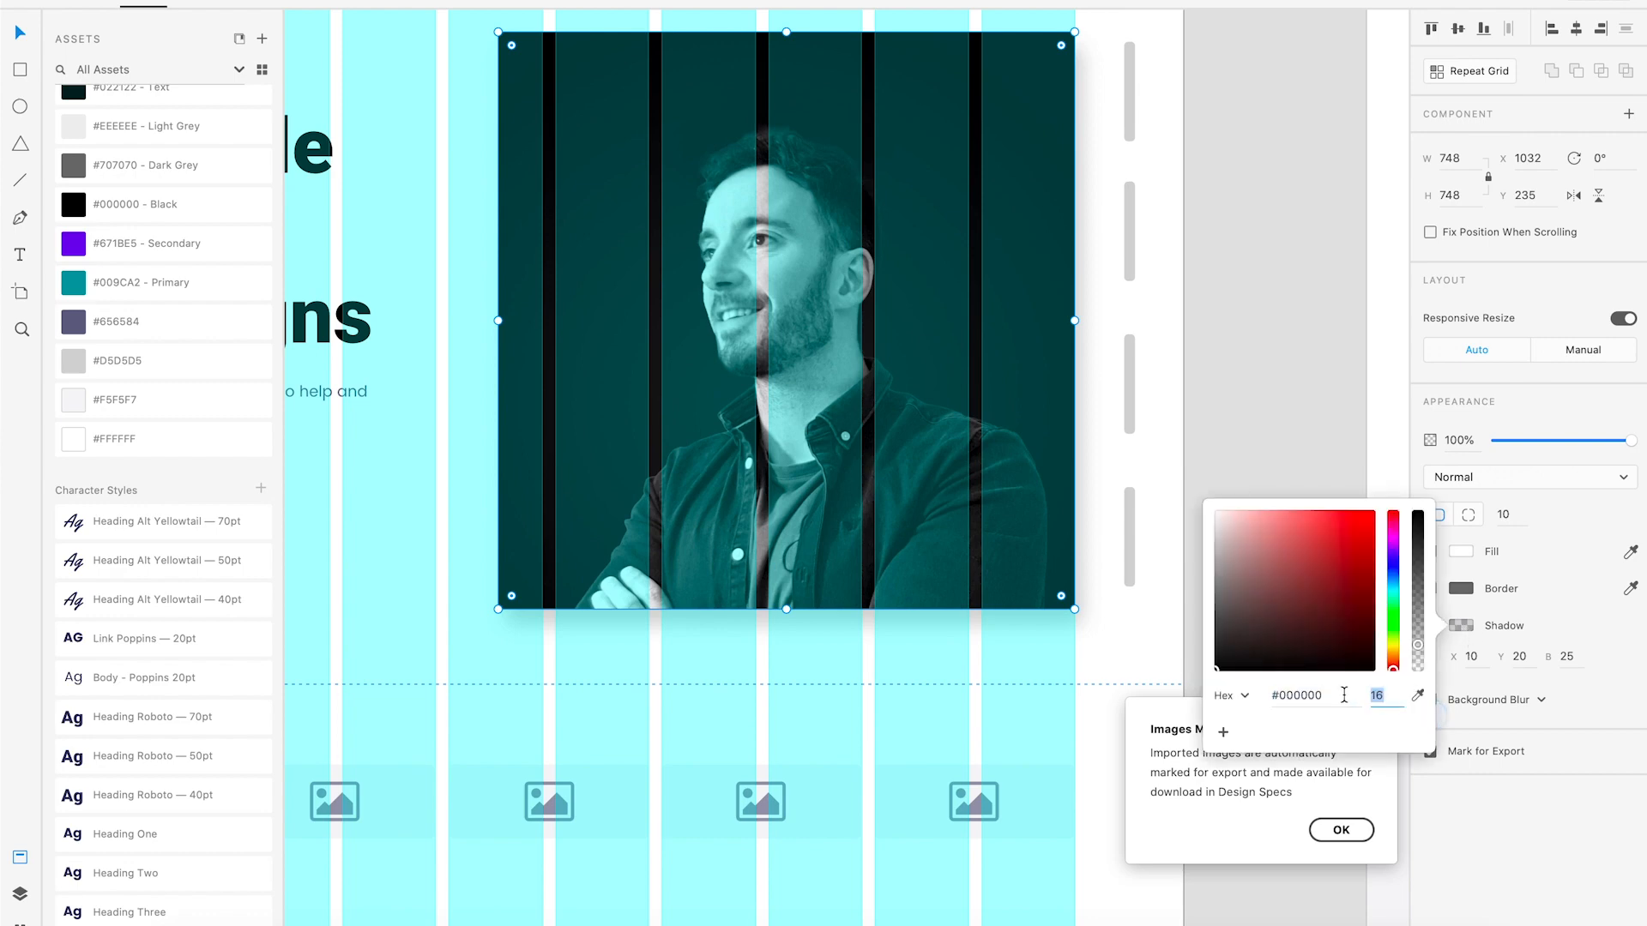
pyautogui.write('20')
pyautogui.click(1444, 715)
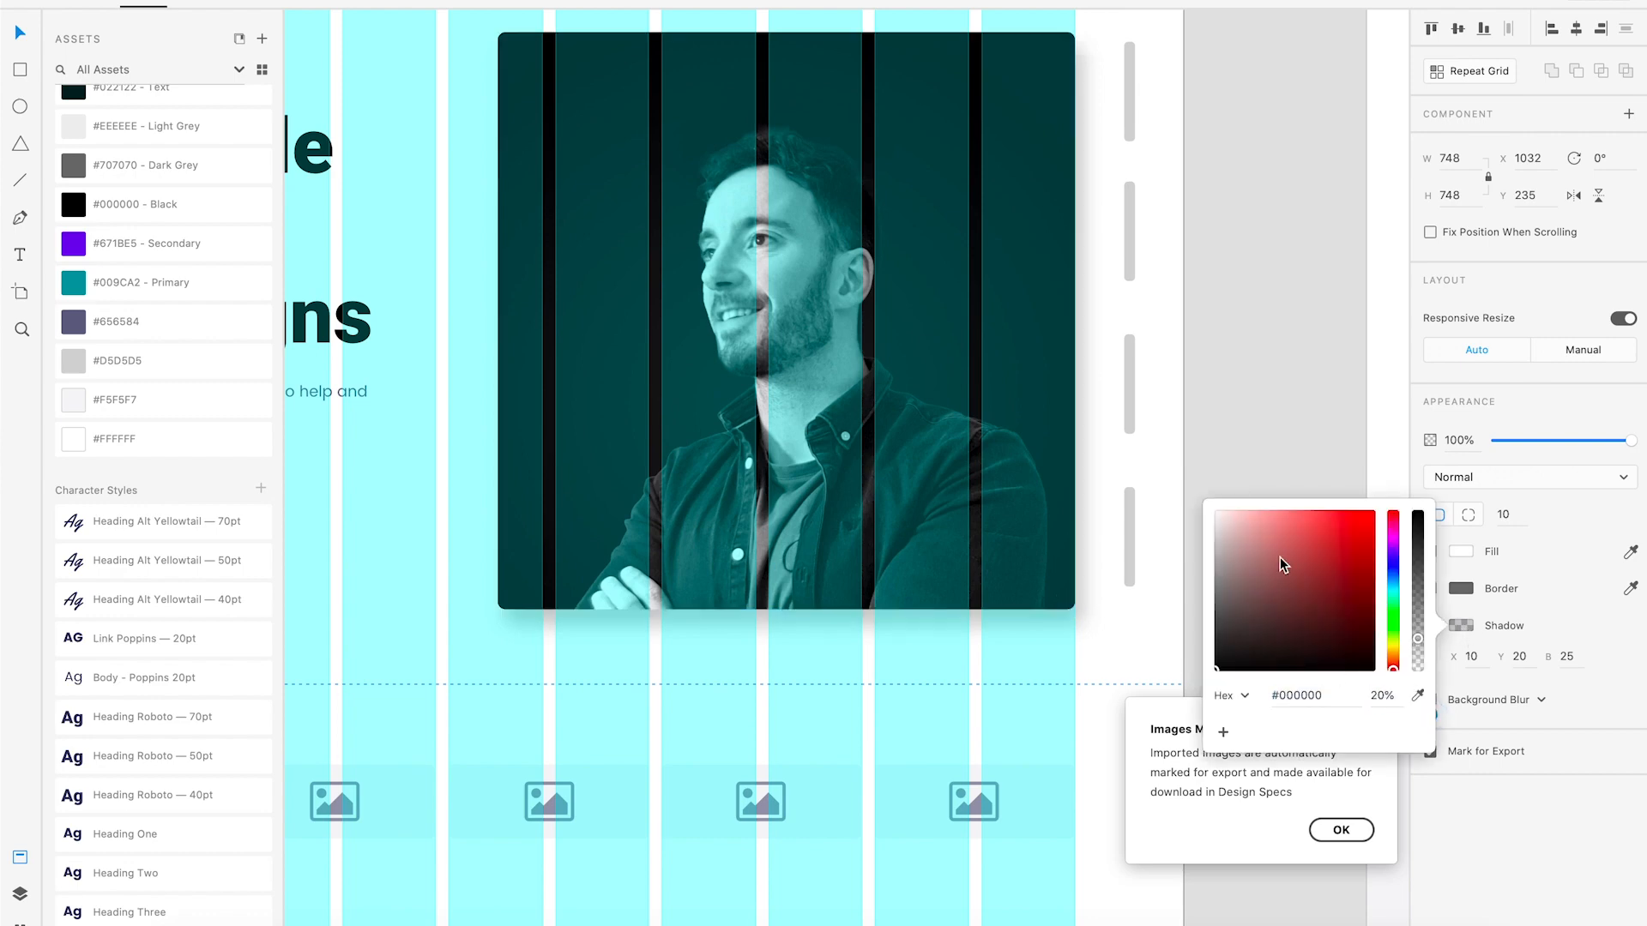
pyautogui.click(1271, 444)
# Hide the column layout grid and the square grid on the Homepage artboard.
pyautogui.moveTo(1171, 409); pyautogui.dragTo(1286, 470)
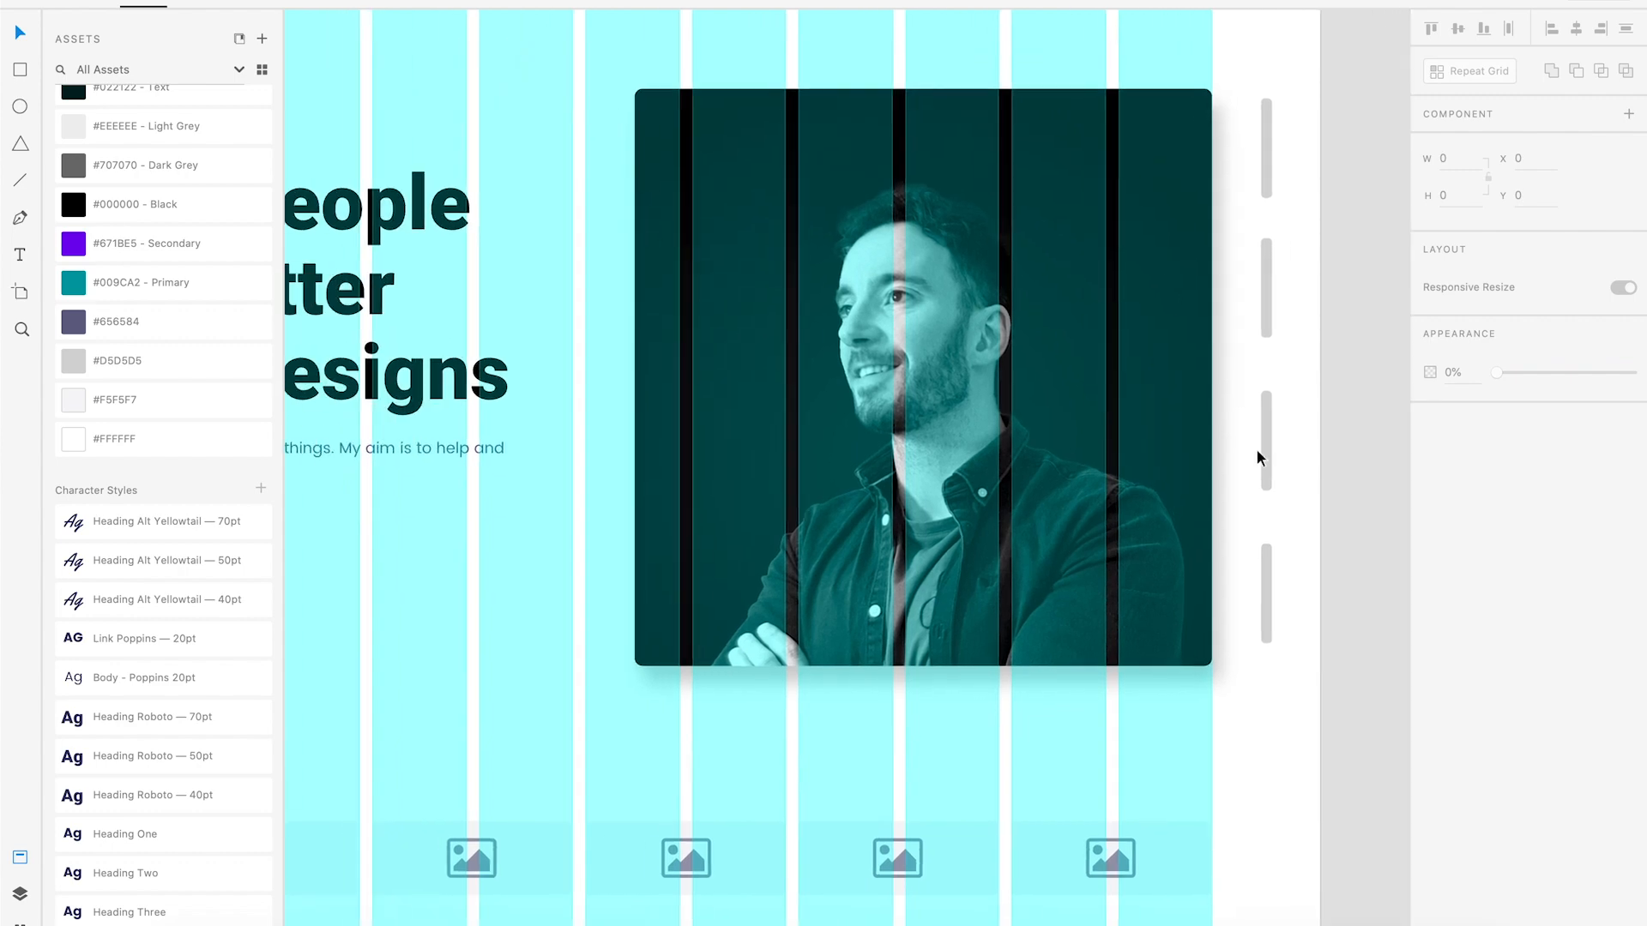
pyautogui.press('super+apostrophe')
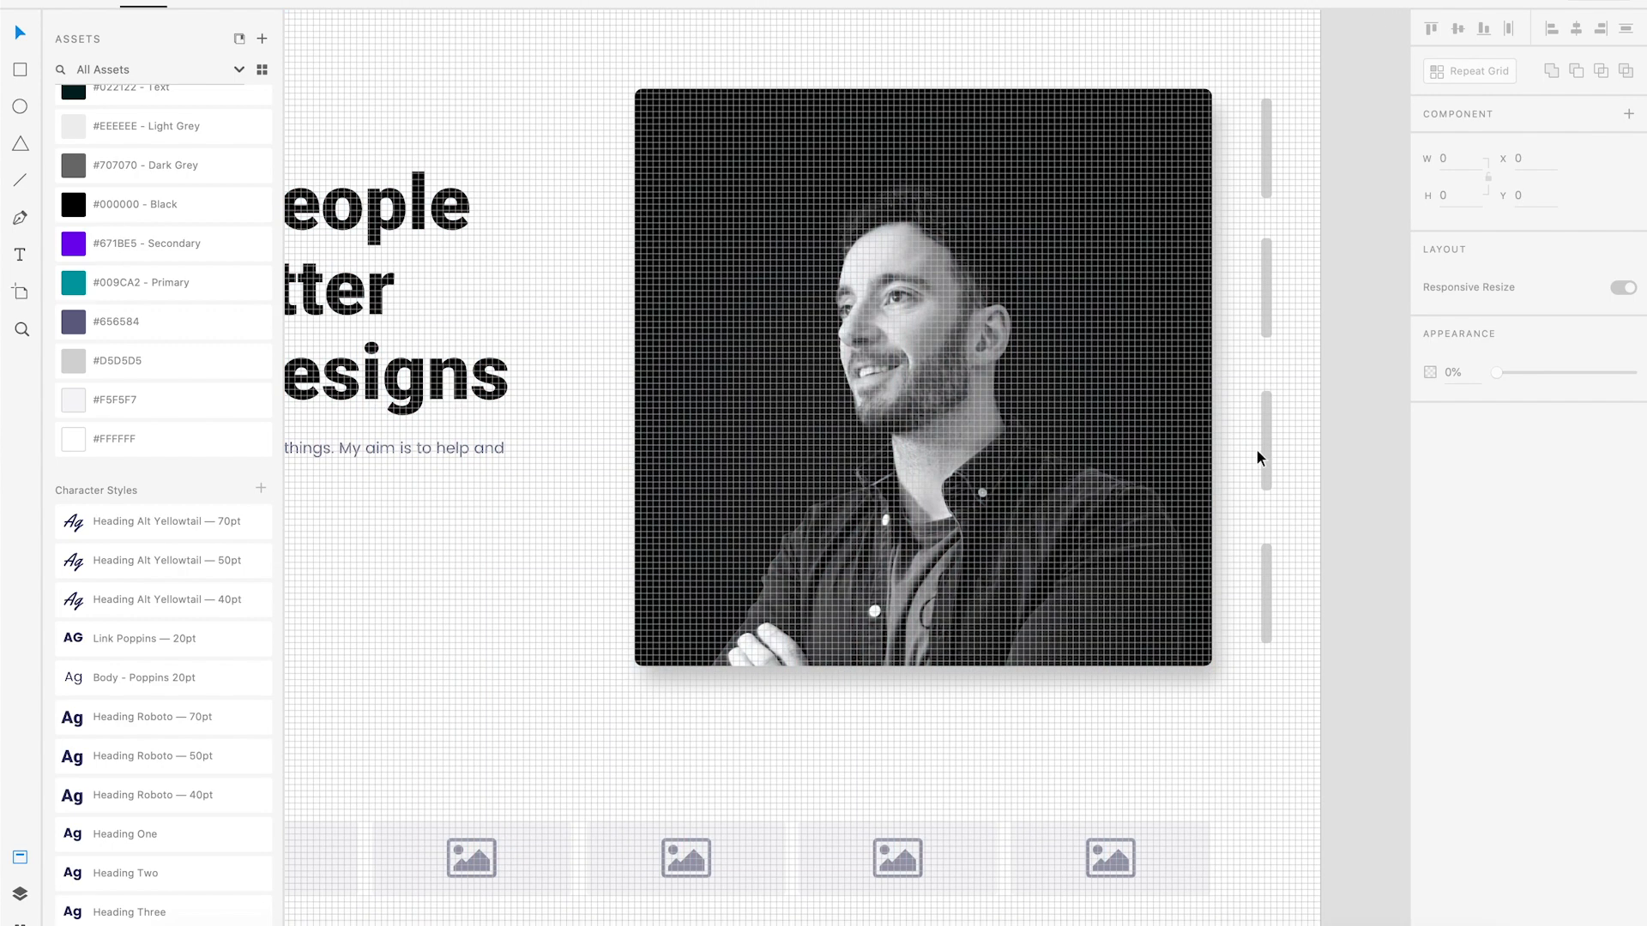
pyautogui.press('super+apostrophe')
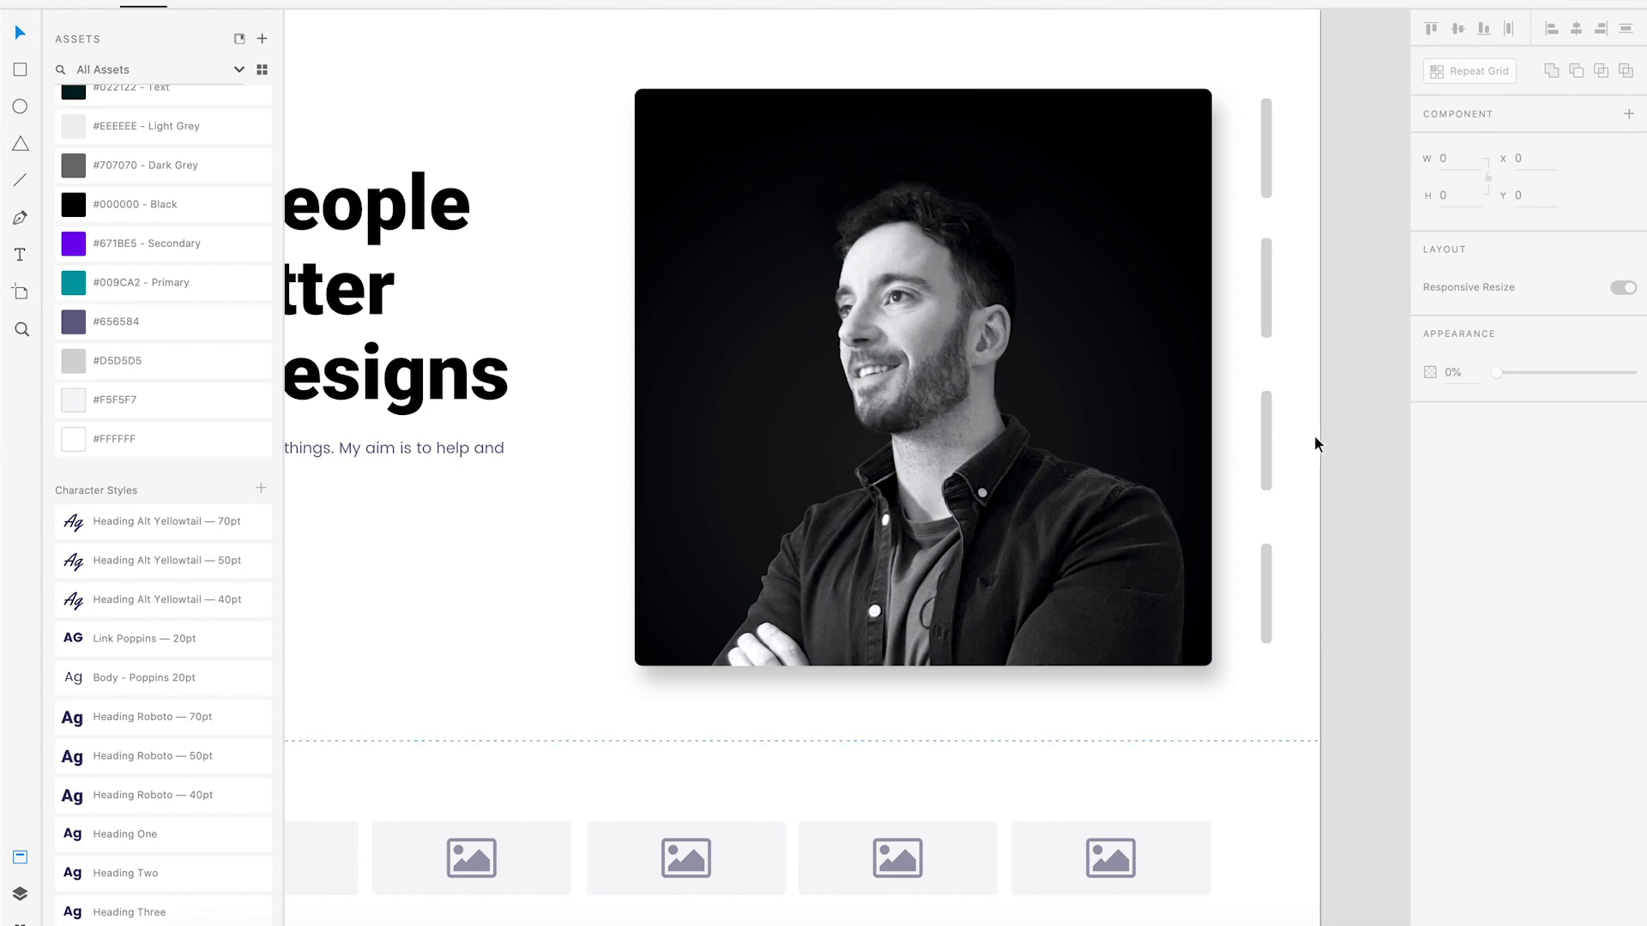
# Compare the hero section with the square grid and column layout grid toggled on and off.
pyautogui.scroll(-3, 1055, 497)
pyautogui.hscroll(-3, 1055, 497)
pyautogui.scroll(3, 796, 563)
pyautogui.hscroll(-2, 796, 564)
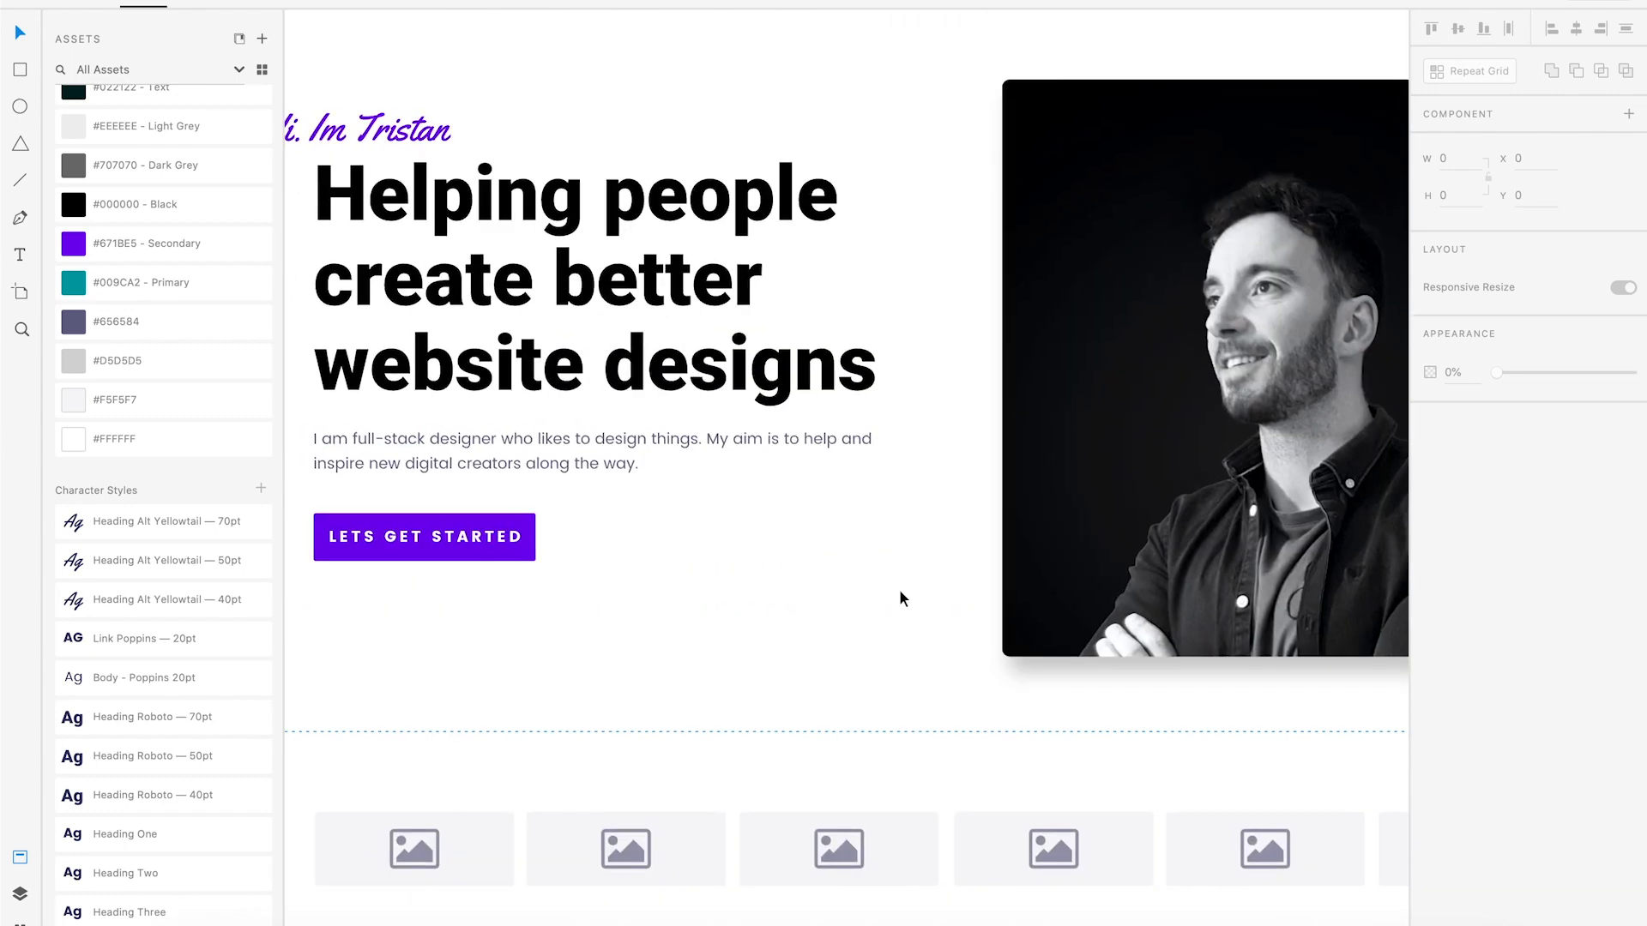
pyautogui.press('super+apostrophe')
pyautogui.press('super+apostrophe')
pyautogui.press('super+apostrophe')
pyautogui.press('super+apostrophe')
pyautogui.press('super+shift+apostrophe')
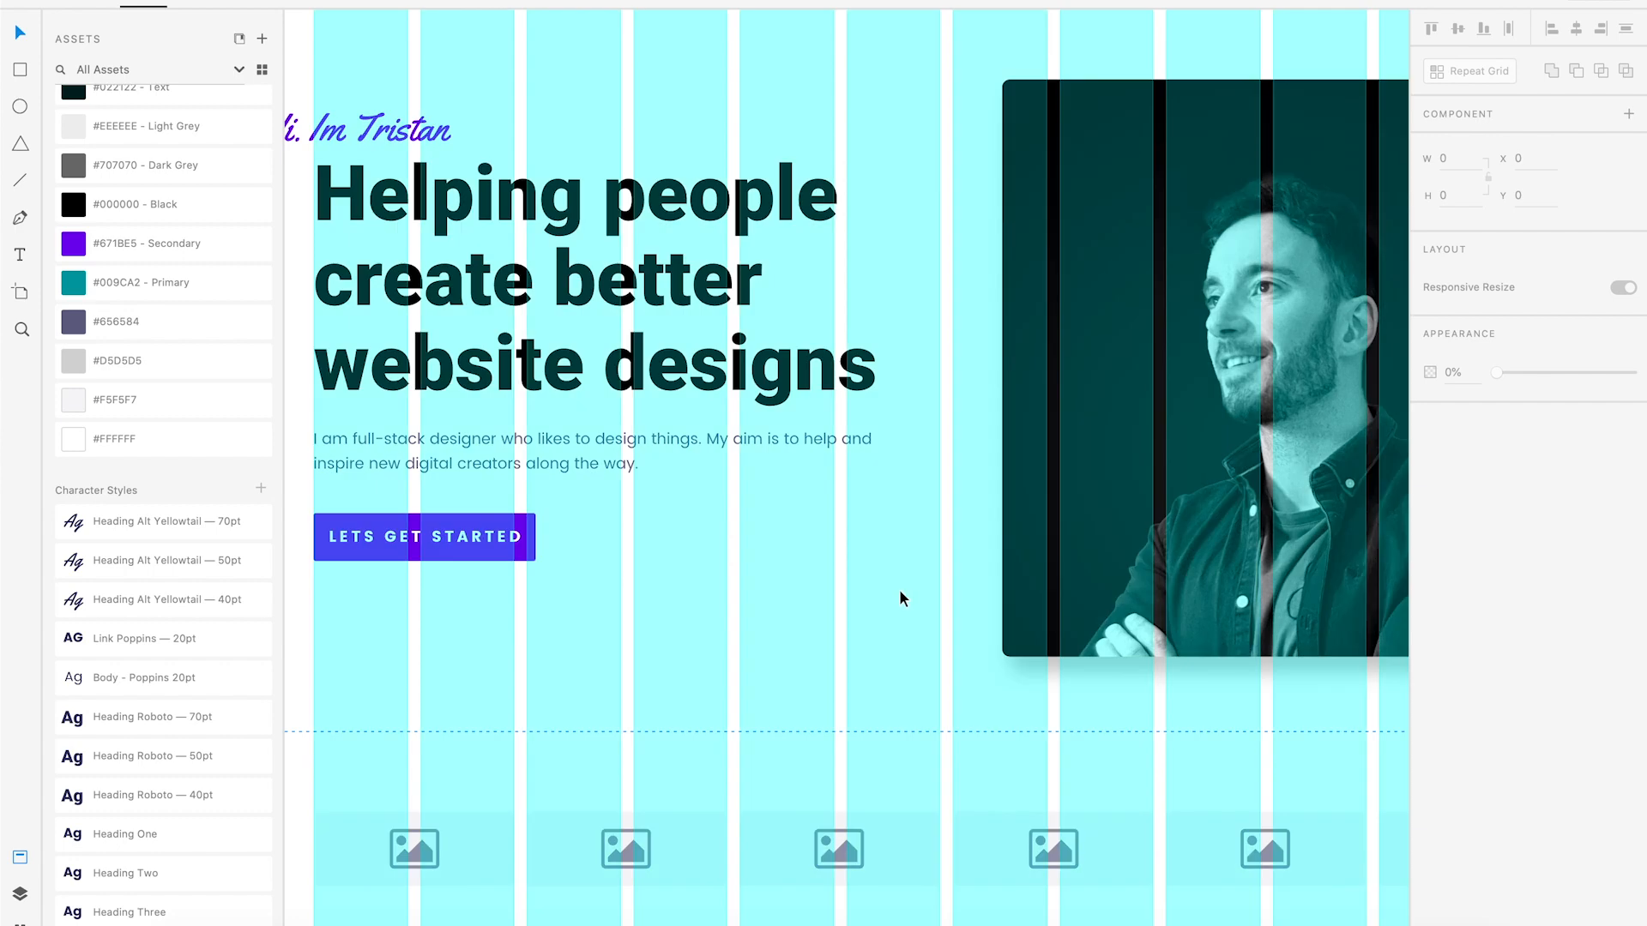
pyautogui.press('super+shift+apostrophe')
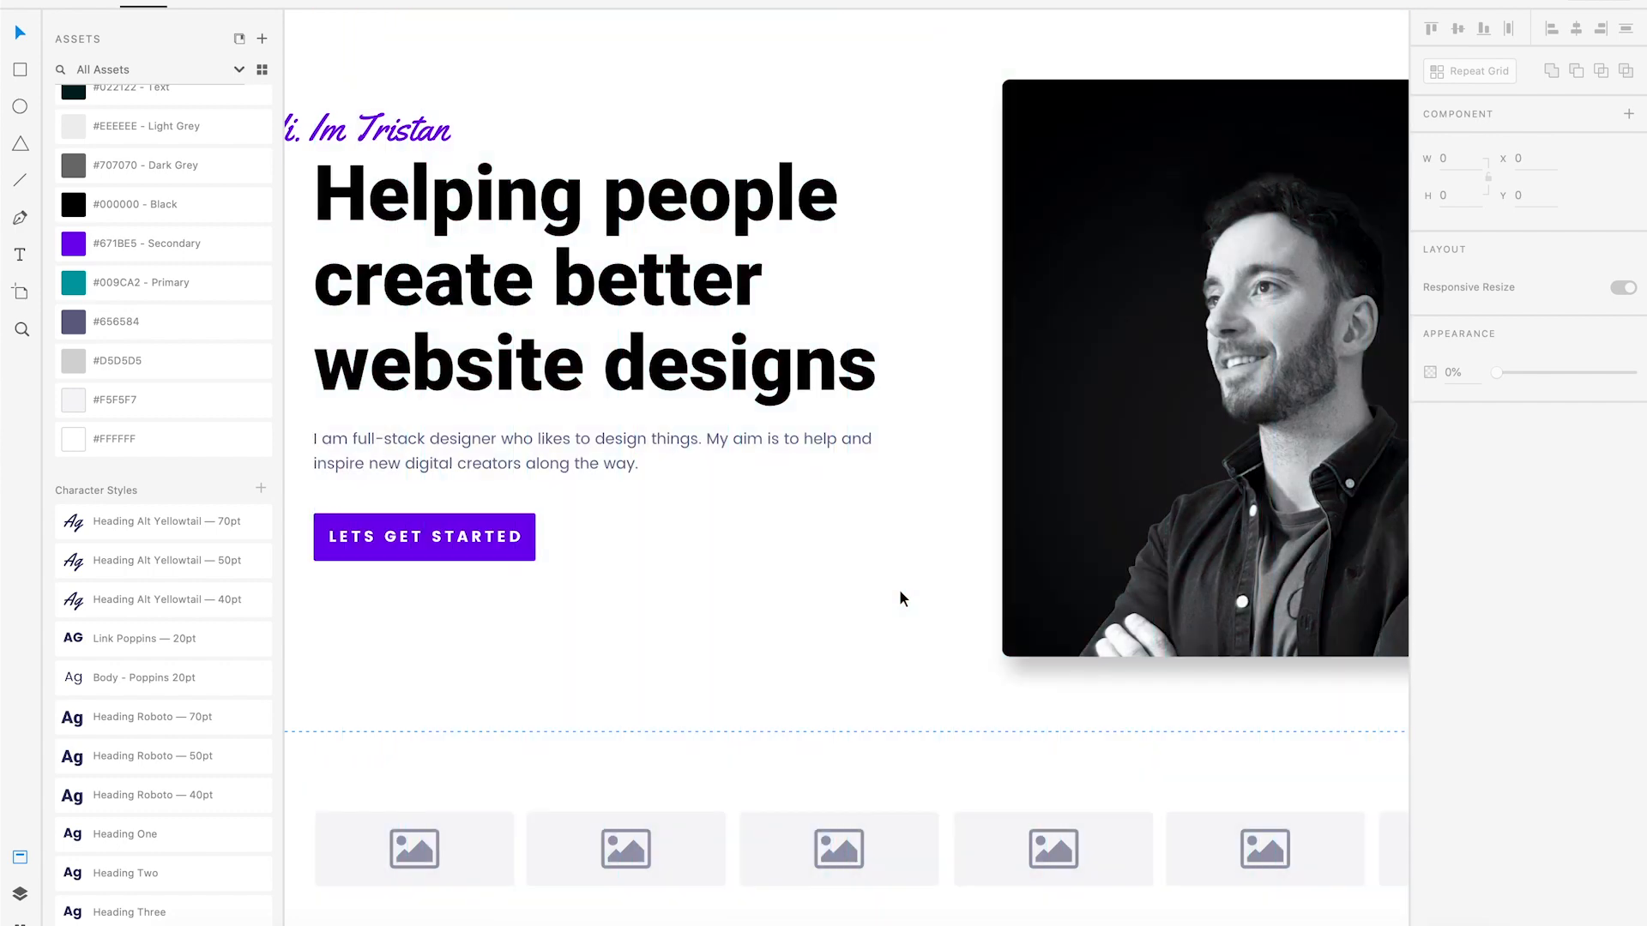
pyautogui.press('super+shift+apostrophe')
pyautogui.press('super+shift+apostrophe')
# Move the hero portrait up to Y 225, keeping X at 1032.
pyautogui.moveTo(1042, 556); pyautogui.dragTo(718, 555)
pyautogui.moveTo(794, 463); pyautogui.dragTo(861, 619)
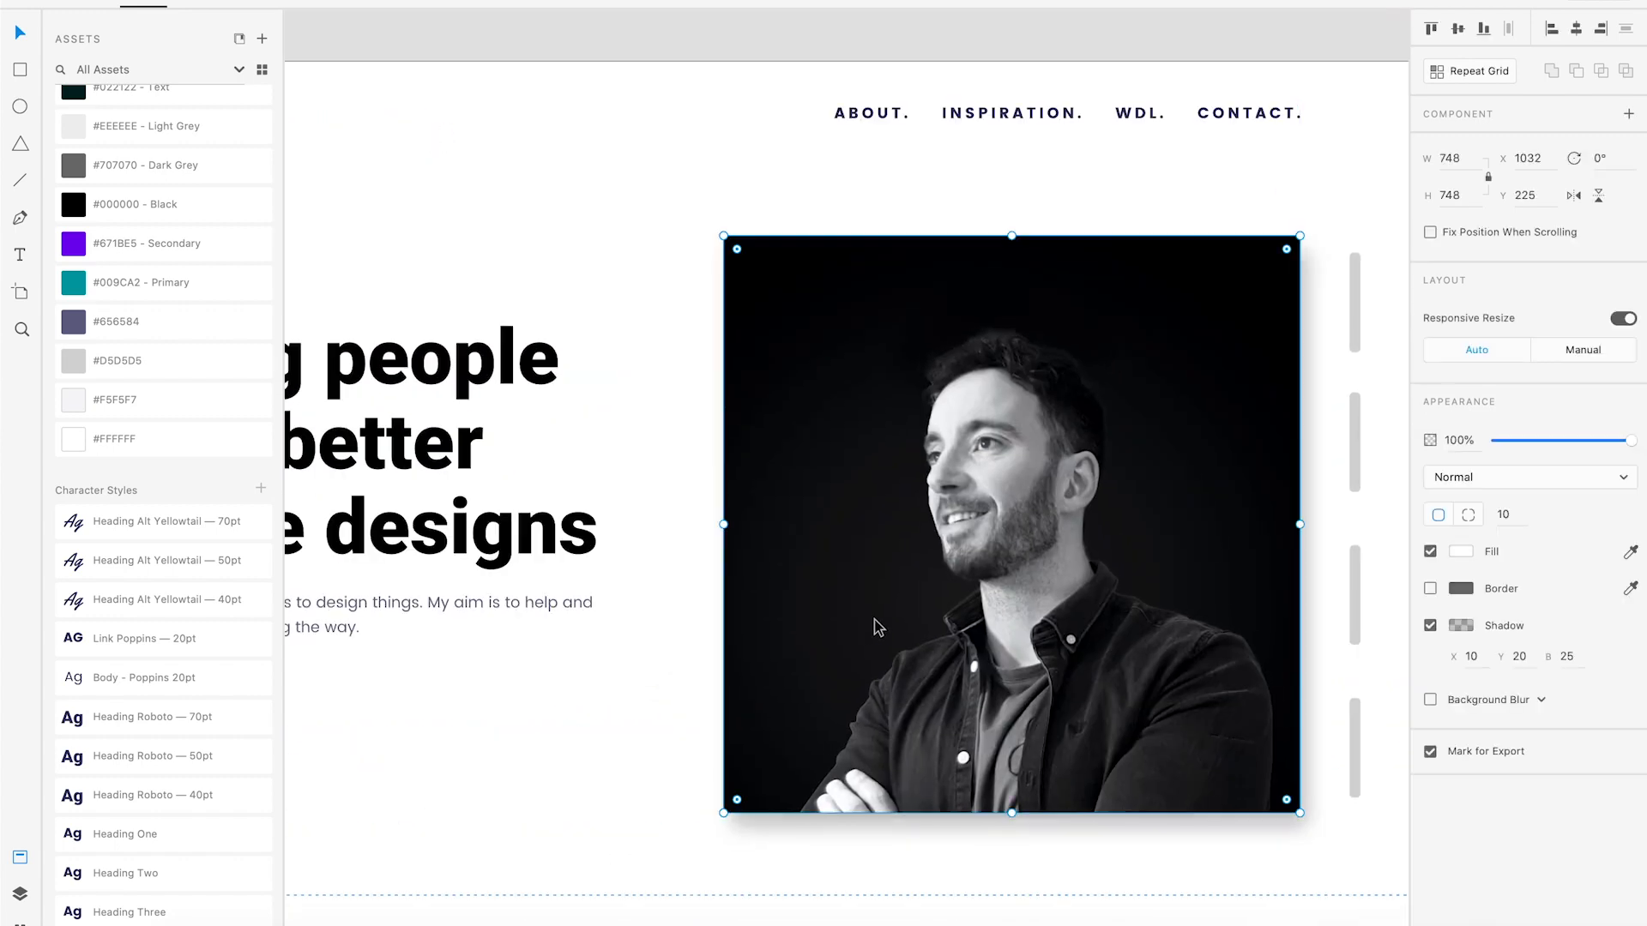
pyautogui.moveTo(1200, 610); pyautogui.dragTo(885, 517)
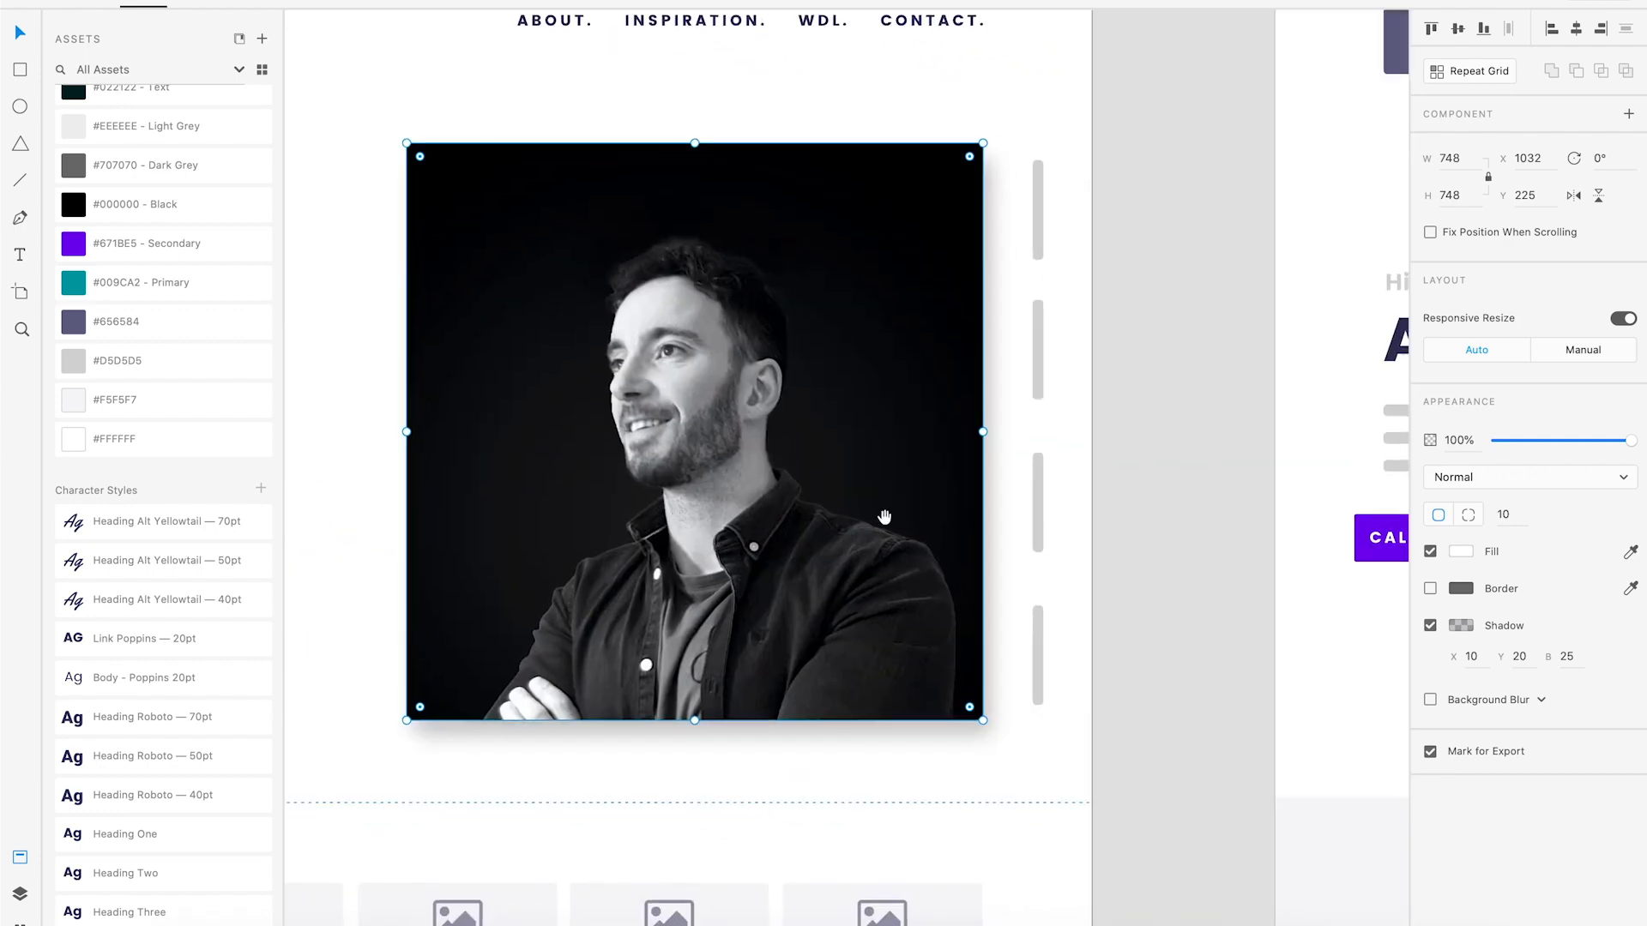
# Duplicate the header navigation text and place the copy between the navigation and the portrait at X 1066, Y 136.
pyautogui.click(1058, 423)
pyautogui.scroll(3, 1083, 458)
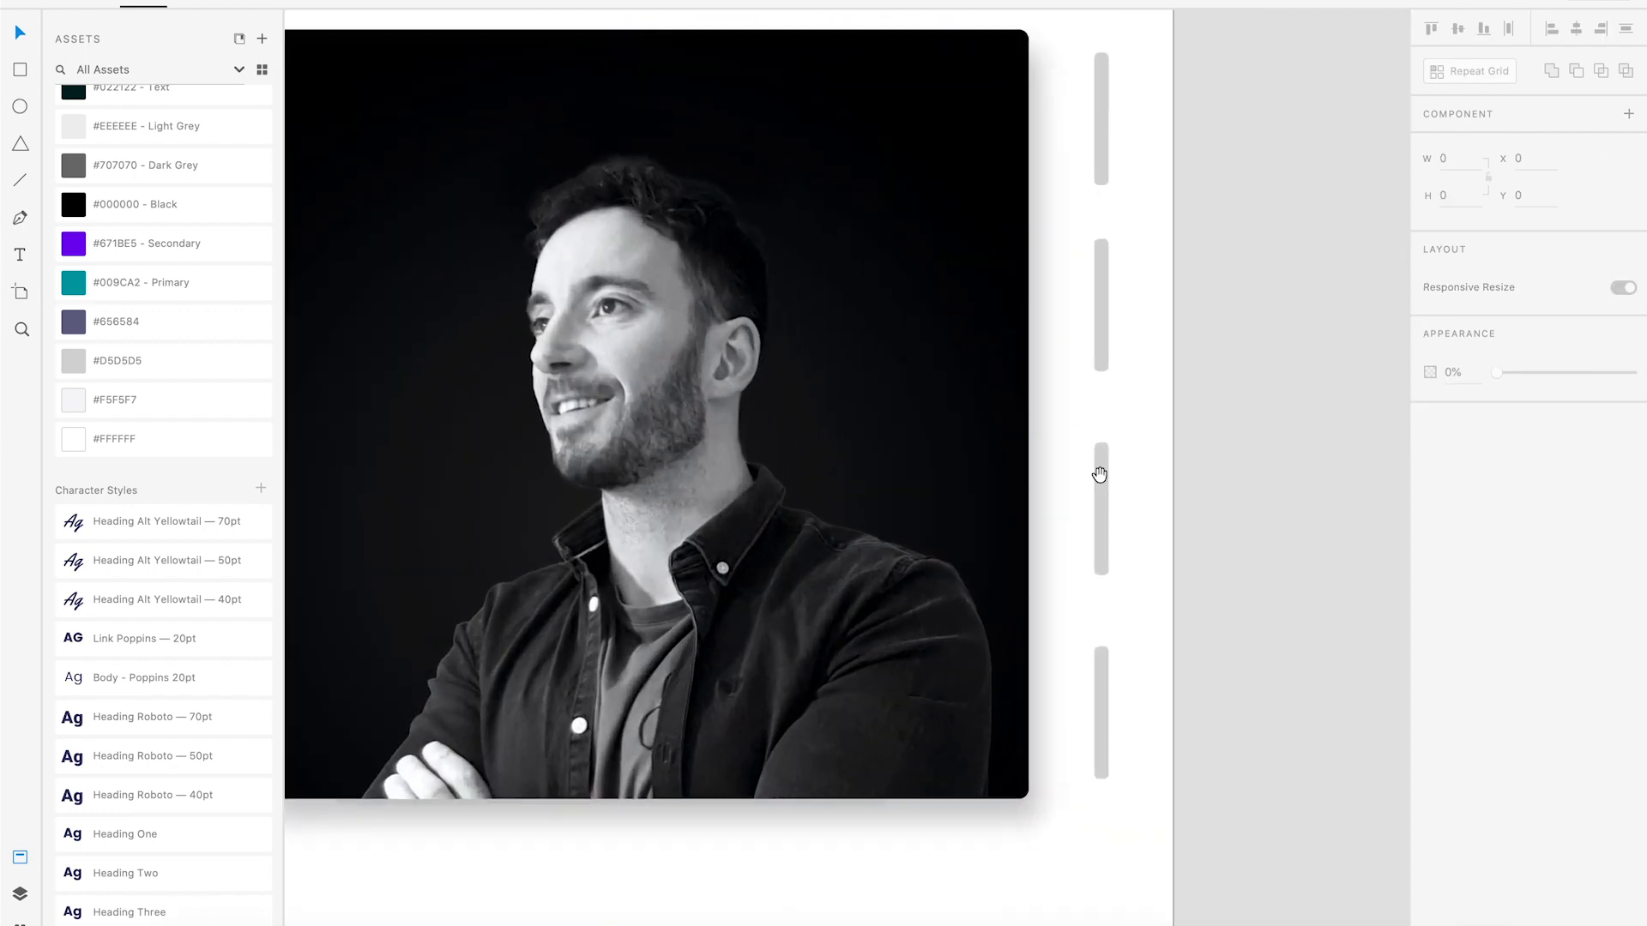
pyautogui.moveTo(1023, 533); pyautogui.dragTo(1137, 702)
pyautogui.click(682, 101)
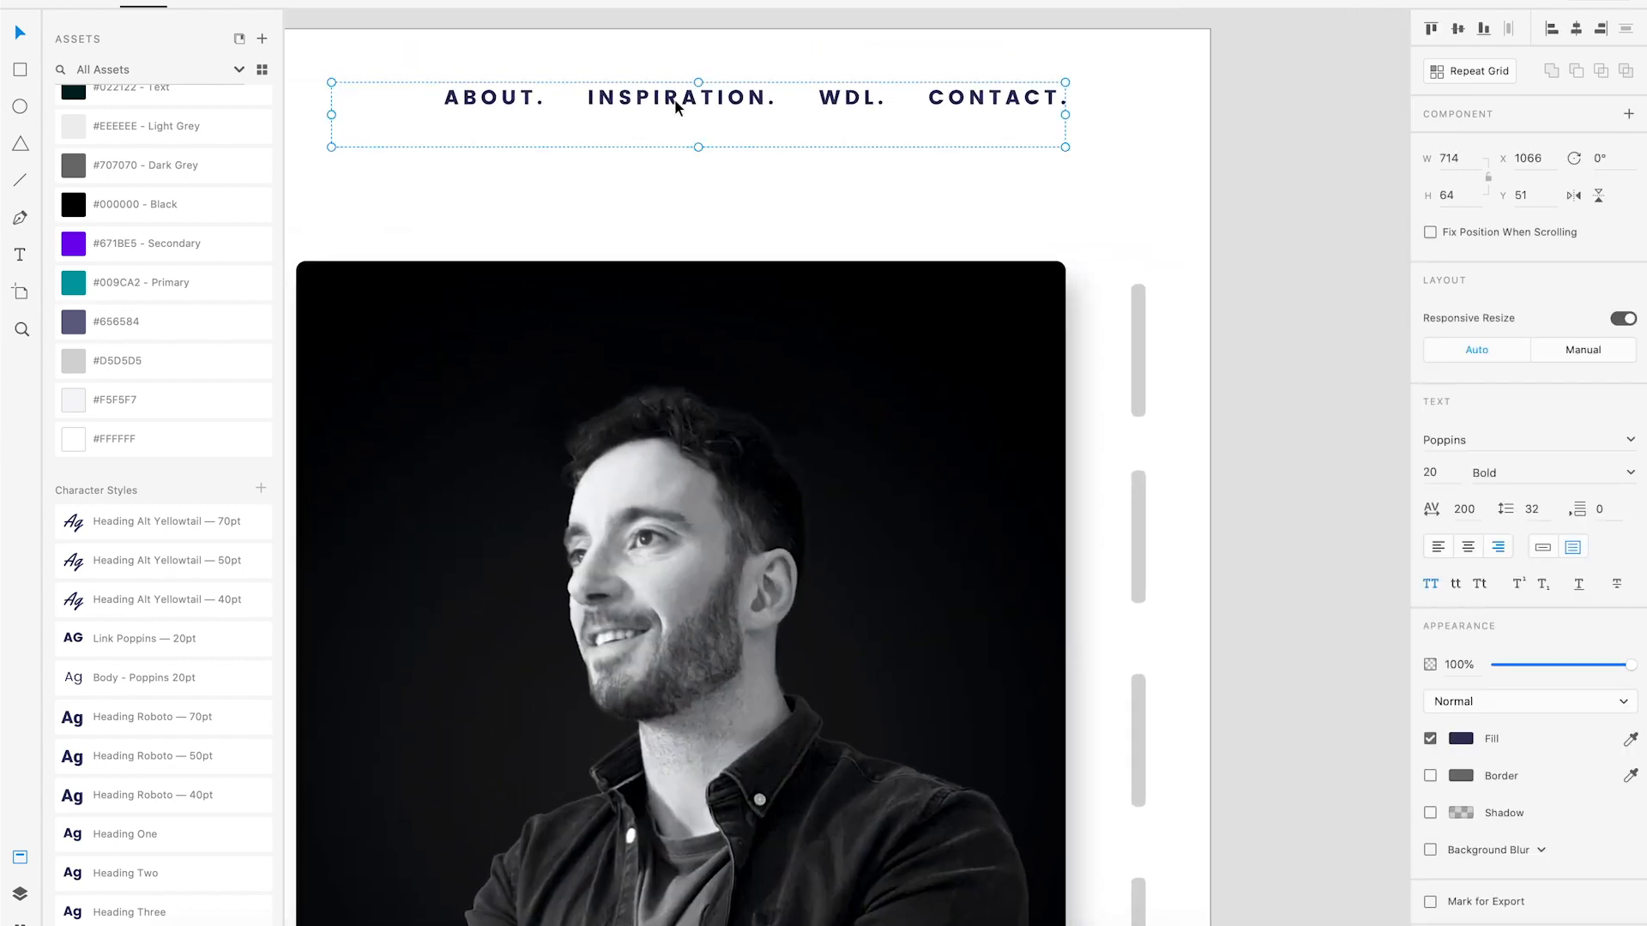
pyautogui.press('alt')
pyautogui.hscroll(-1, 680, 105)
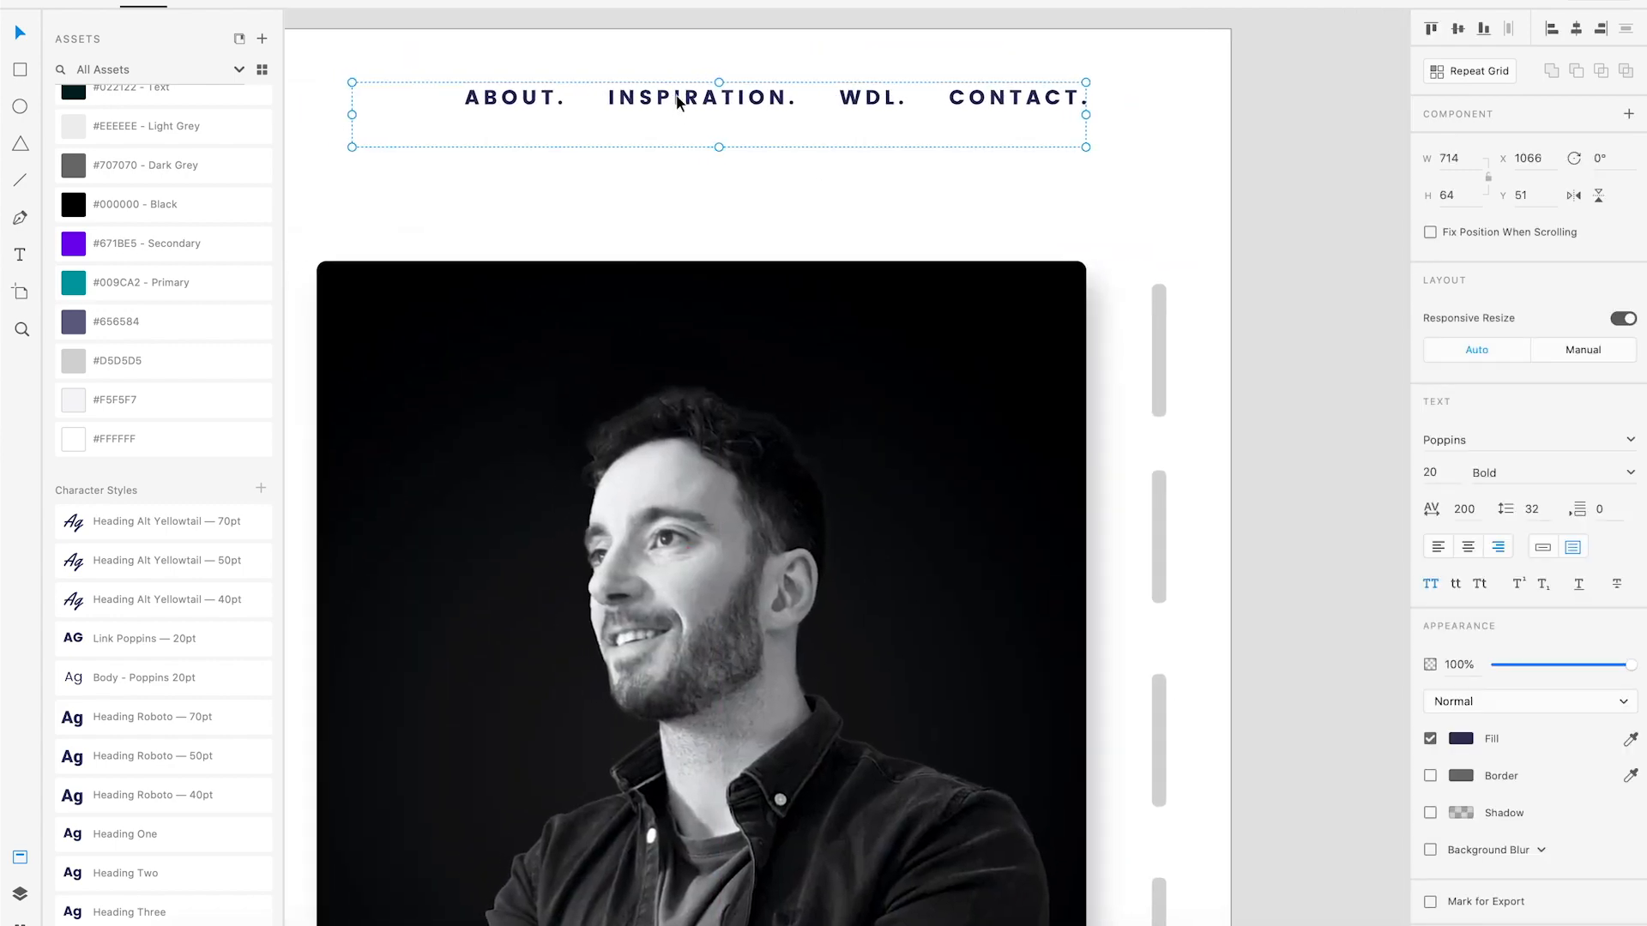
pyautogui.moveTo(678, 103); pyautogui.dragTo(686, 188)
# Replace the copied navigation text above the portrait with the social links "FACEBOOK. YOUTUBE. INSTAGRAM. DRIBBBLE", spaced apart.
pyautogui.scroll(1, 721, 195)
pyautogui.doubleClick(694, 221)
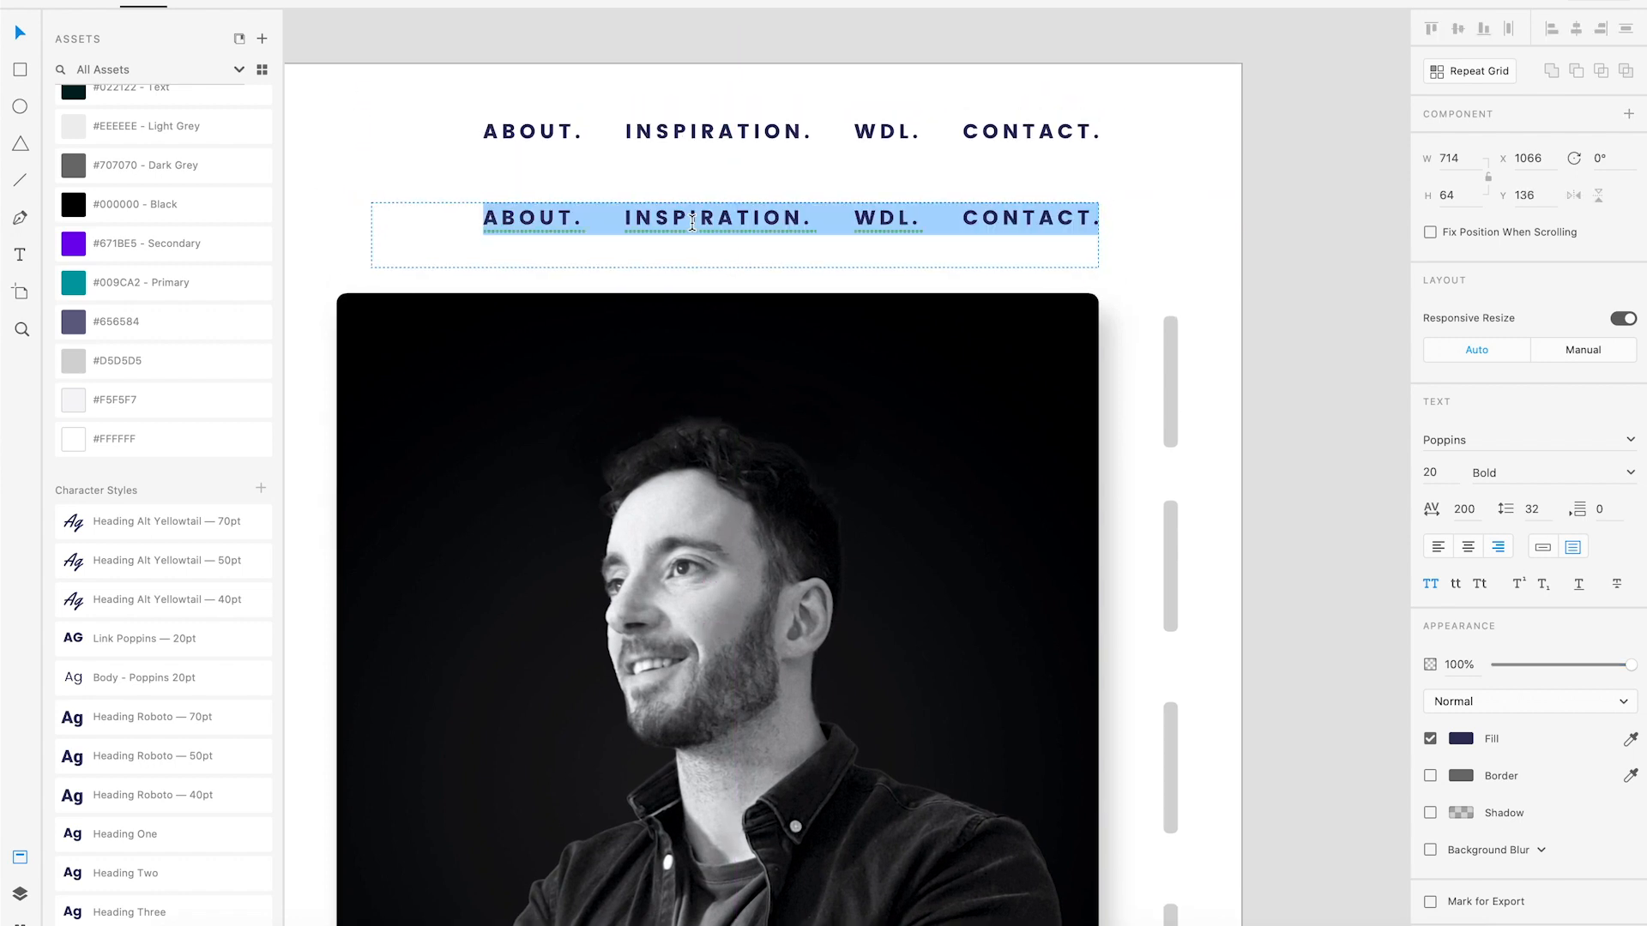
pyautogui.write('FACEBO')
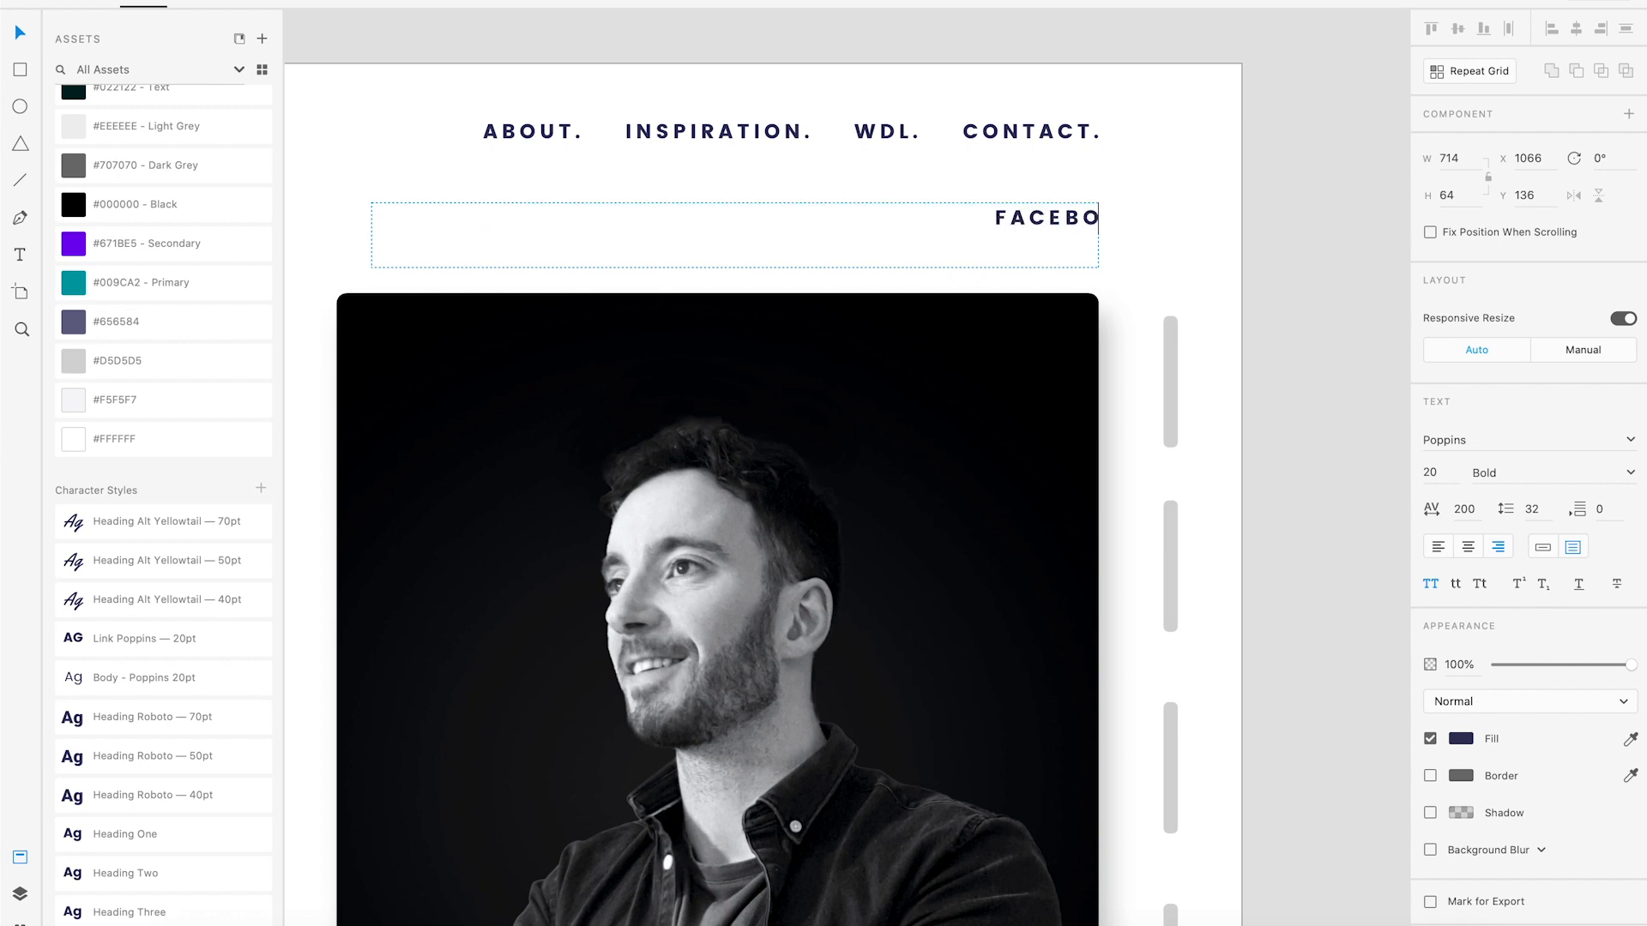
pyautogui.write('OK.')
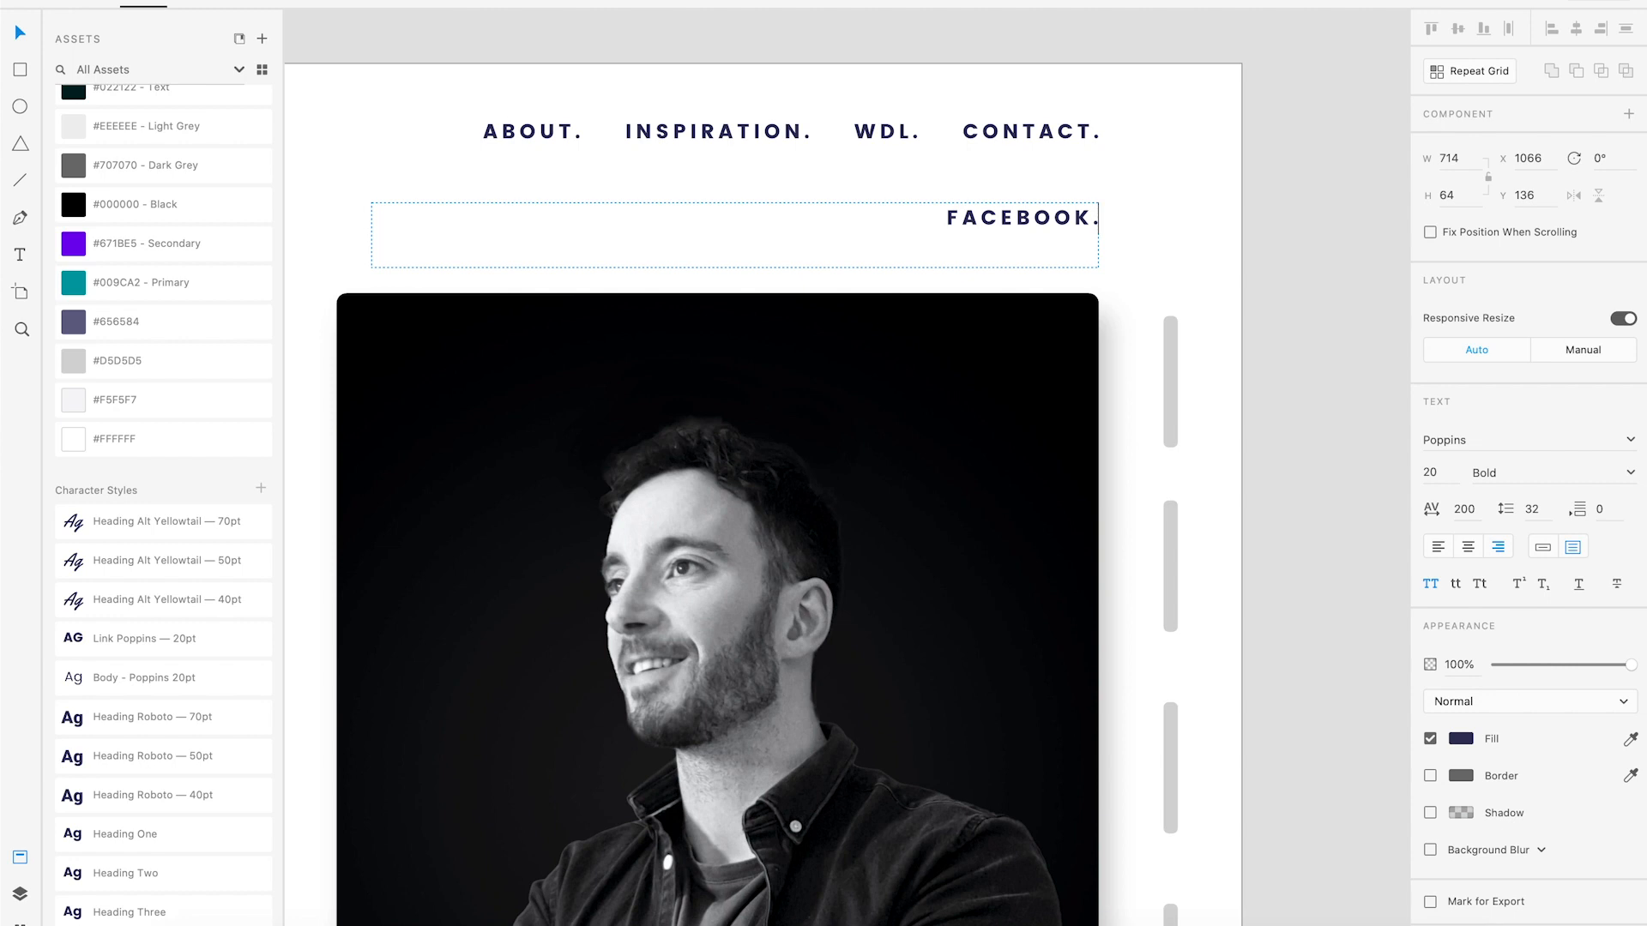
pyautogui.write('YOUTU')
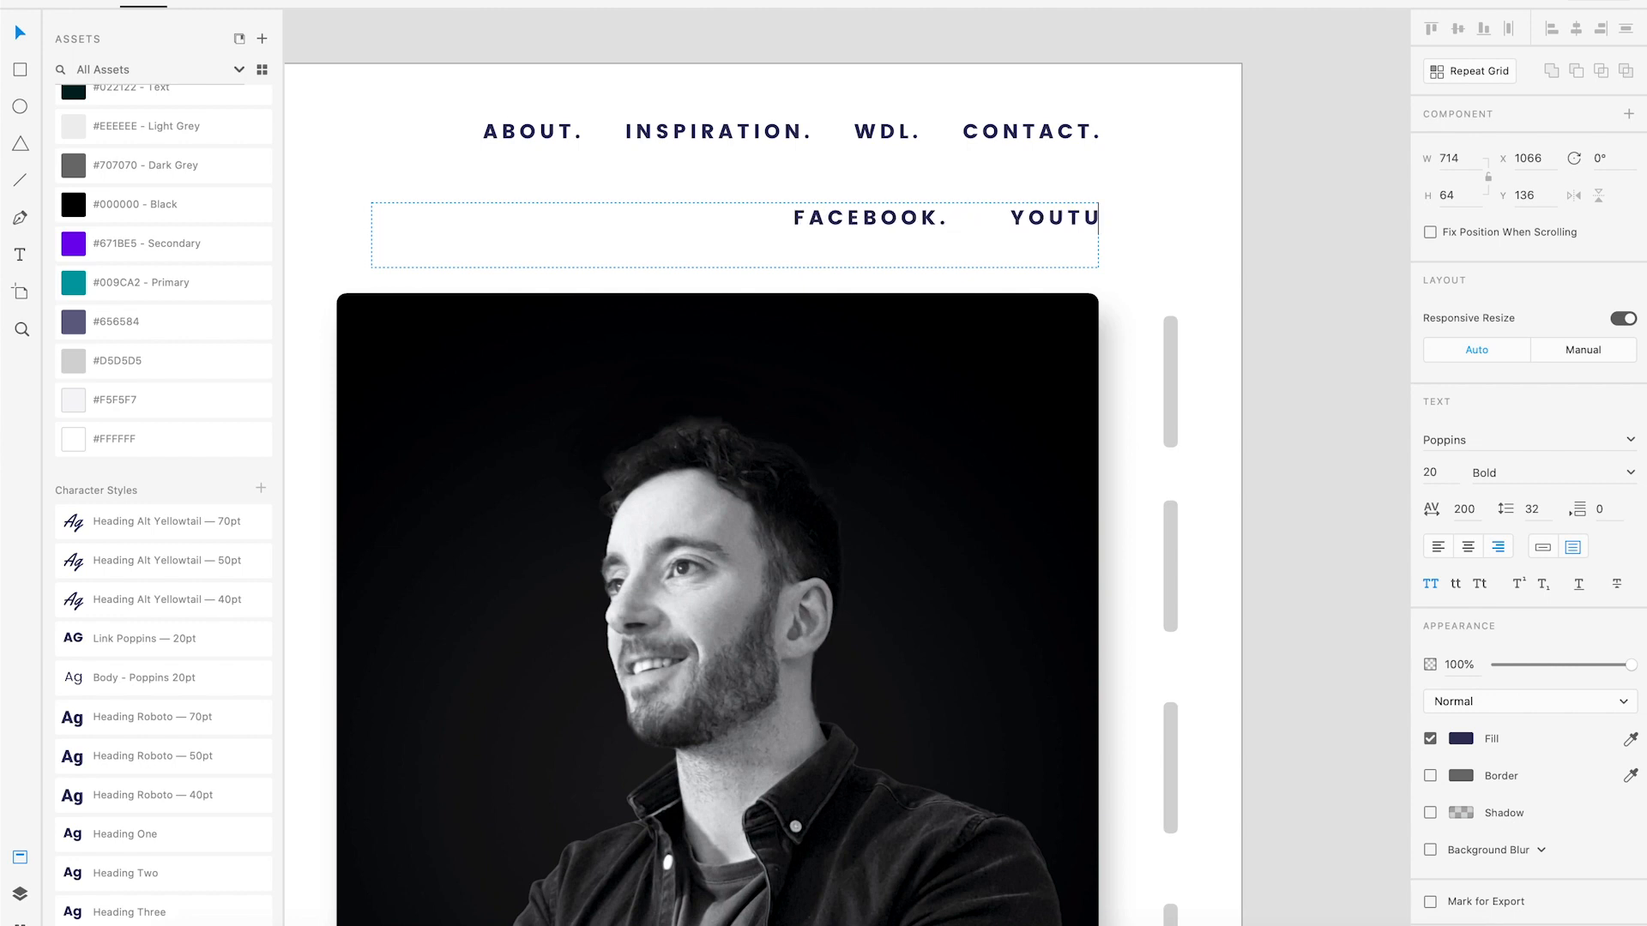
pyautogui.write('BE.     INSTAGRAM')
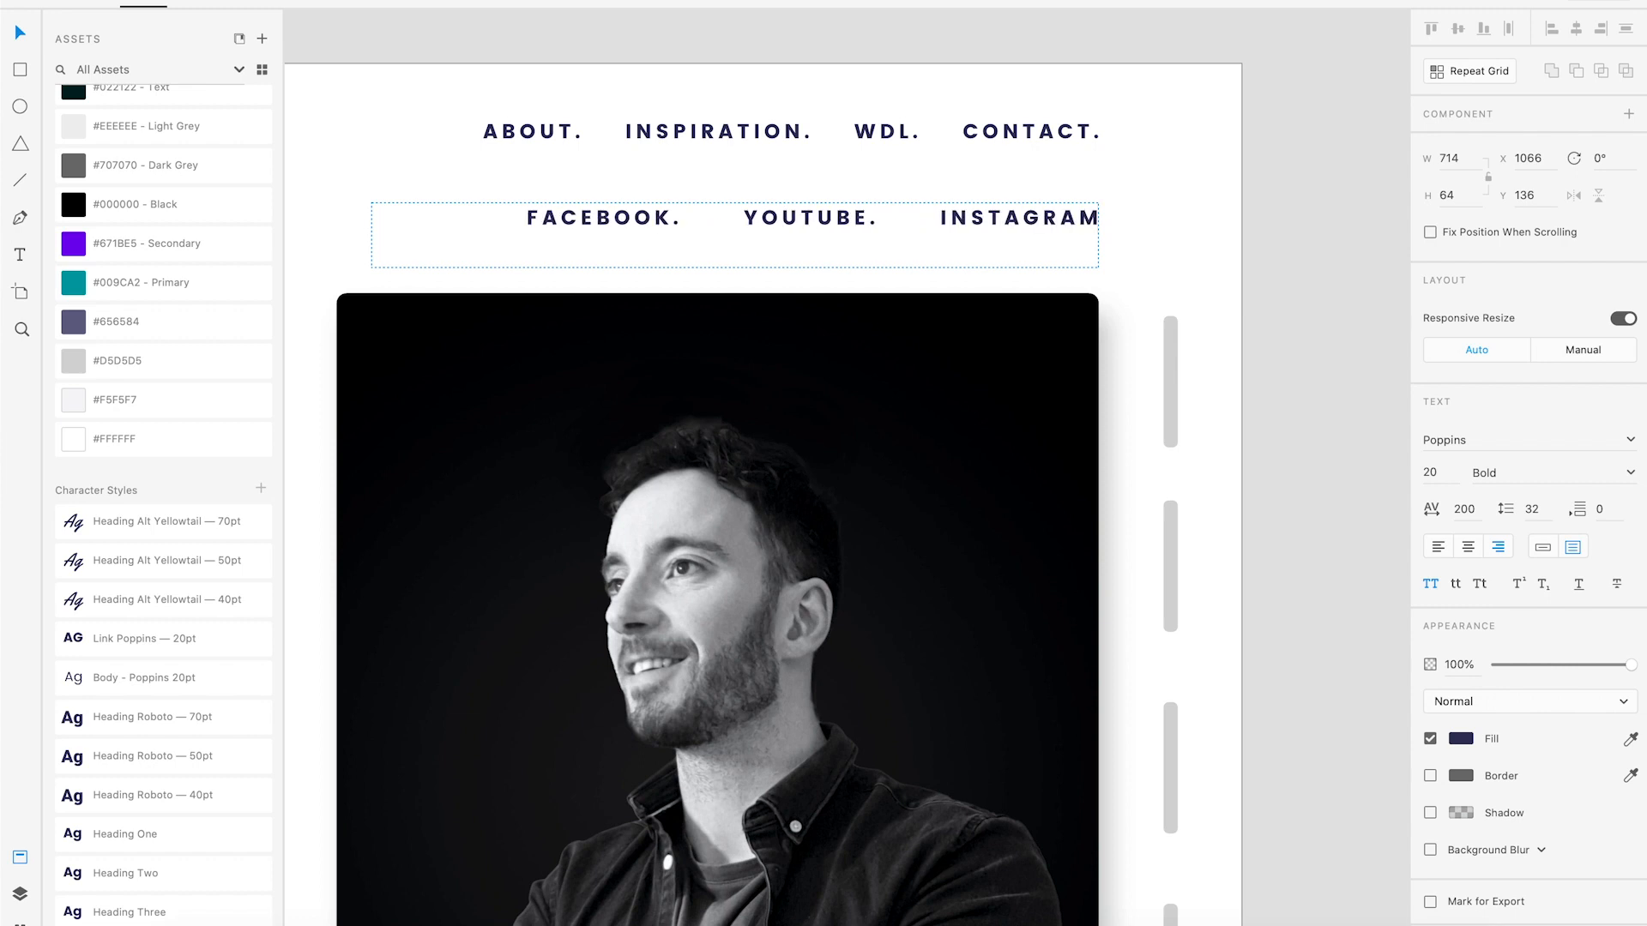
pyautogui.write('.     DRIBBBLE')
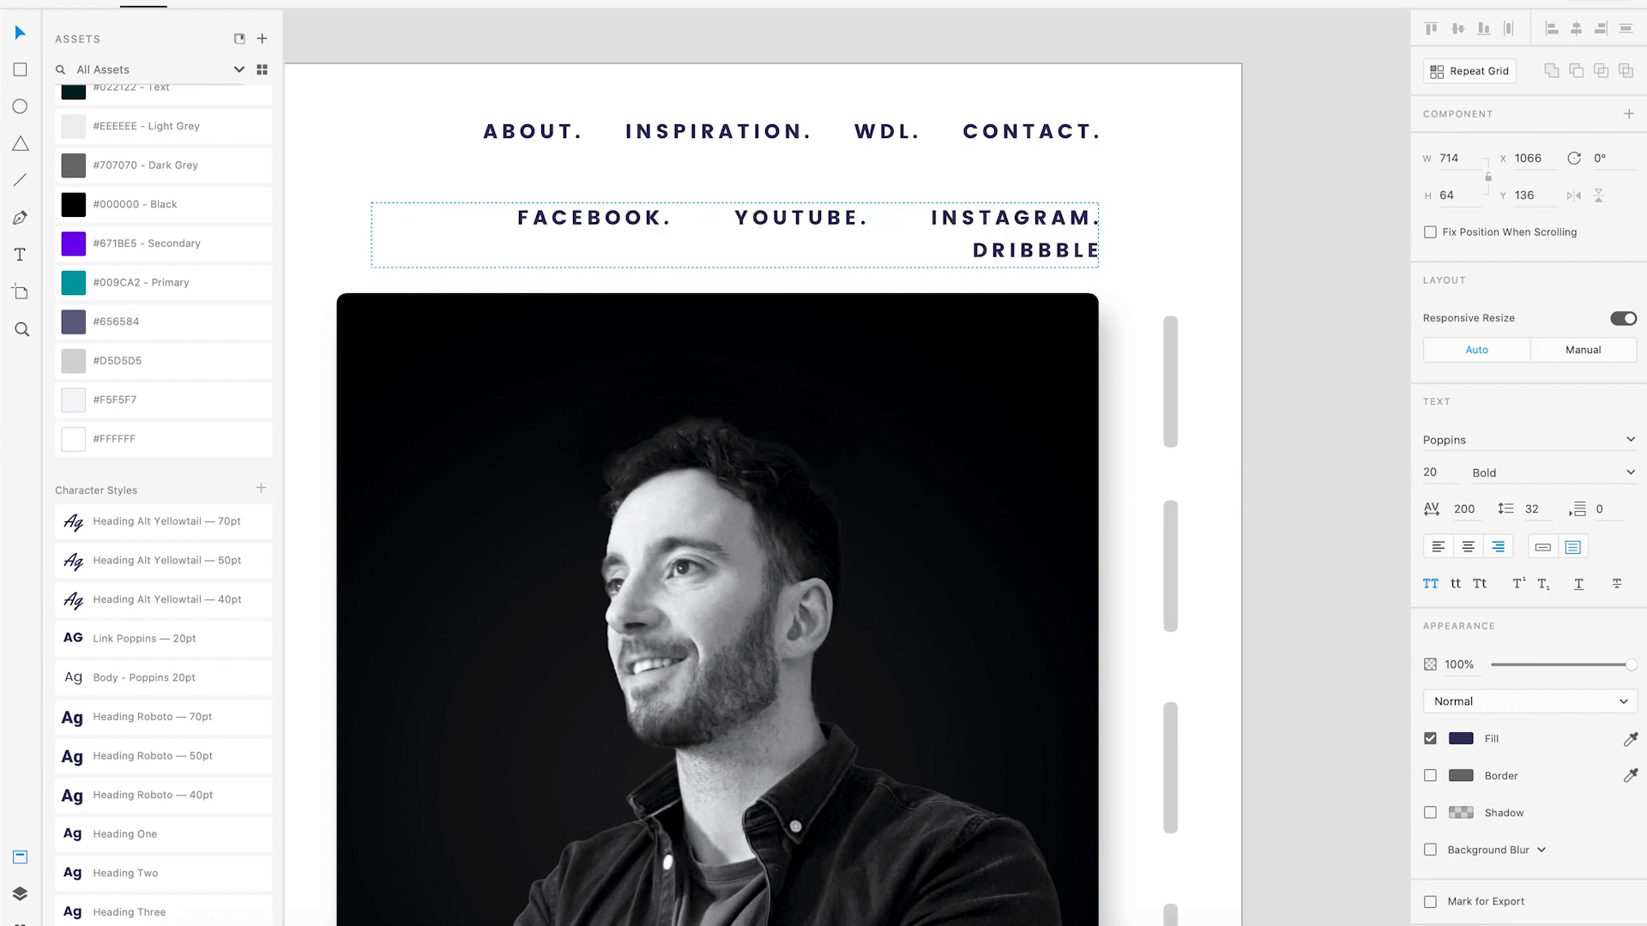
# Set the social links text to Poppins Regular, size 18, and centre-align it.
pyautogui.hotkey('ctrl', 'a')
pyautogui.click(1605, 472)
pyautogui.click(1629, 473)
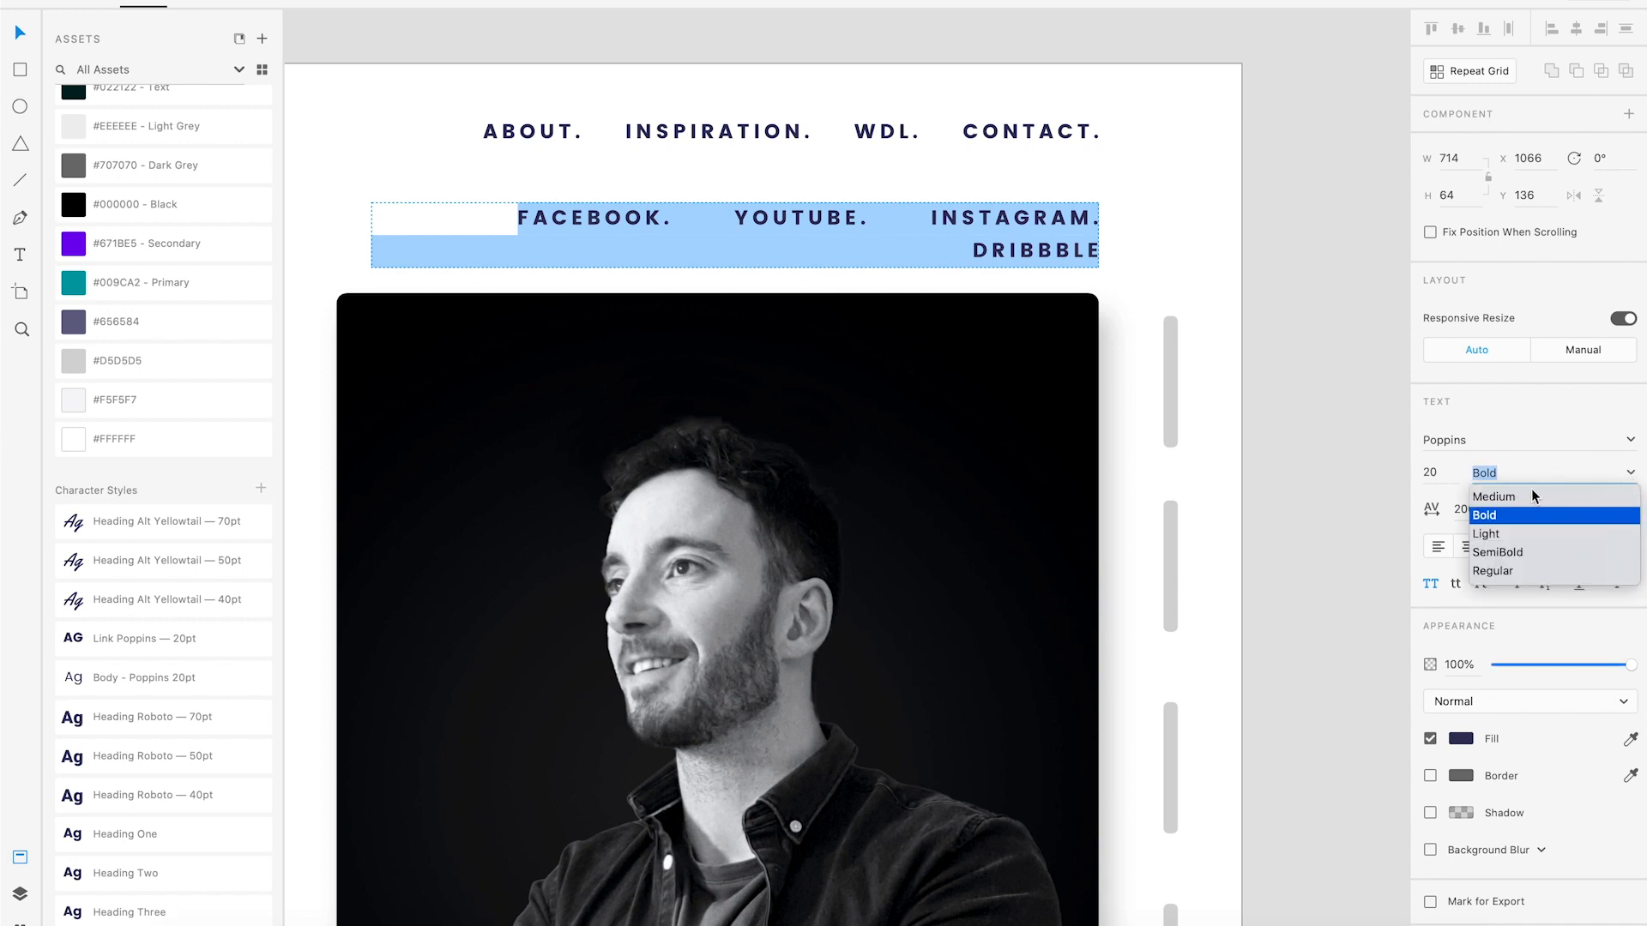
pyautogui.click(1520, 569)
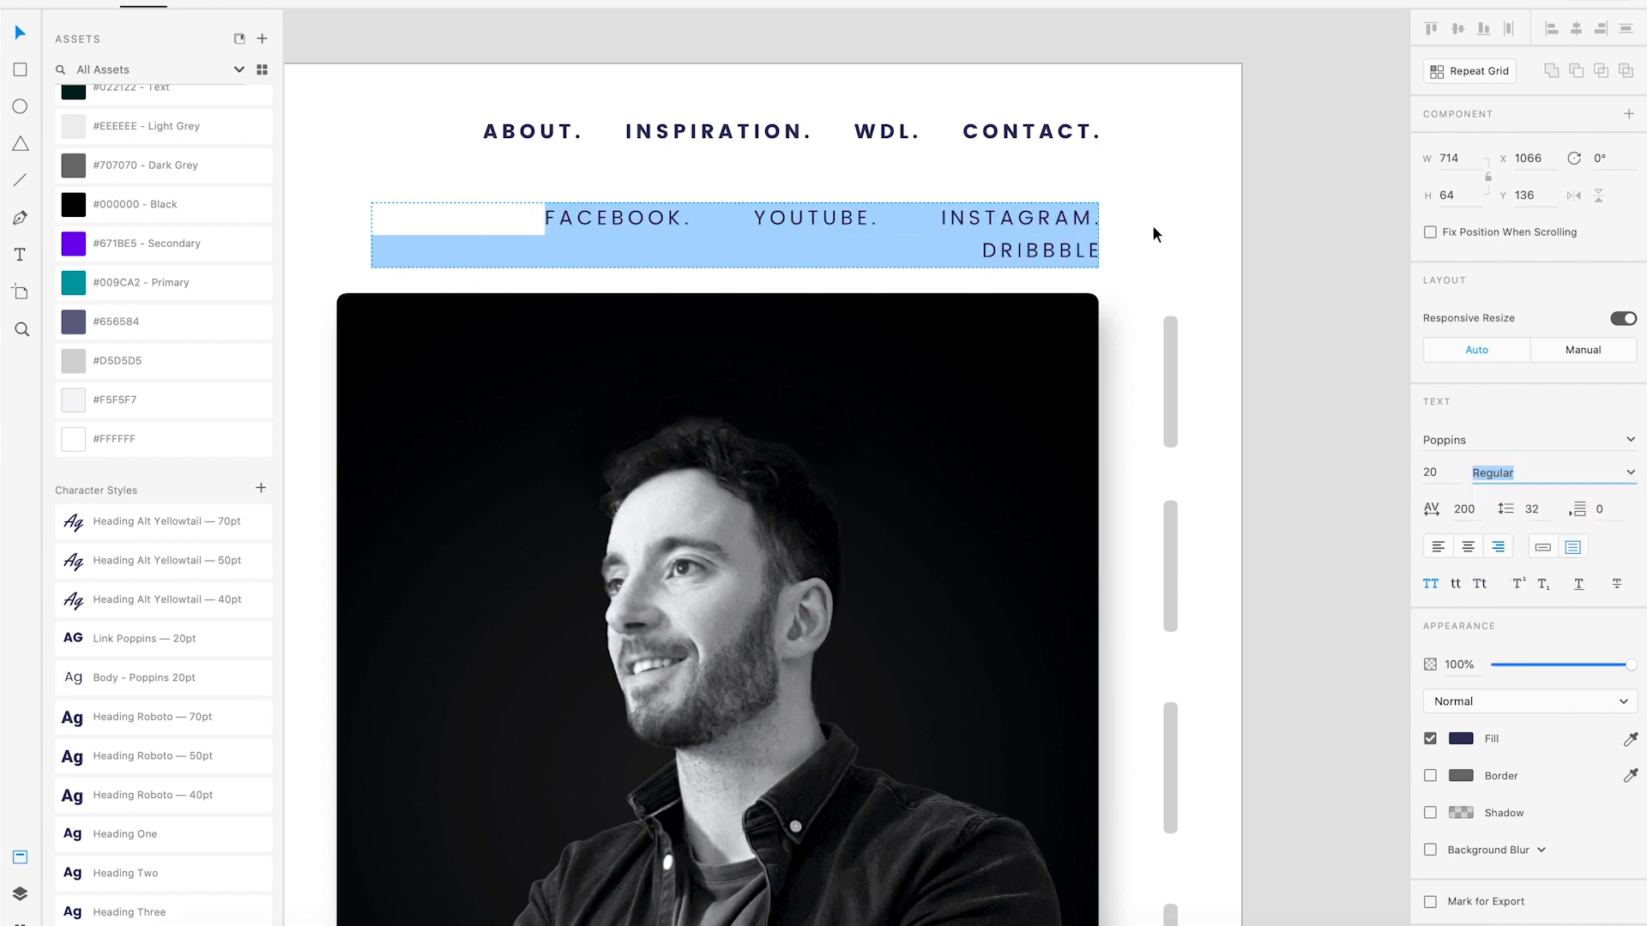
pyautogui.moveTo(1447, 477); pyautogui.dragTo(1417, 483)
pyautogui.write('18')
pyautogui.press('Return')
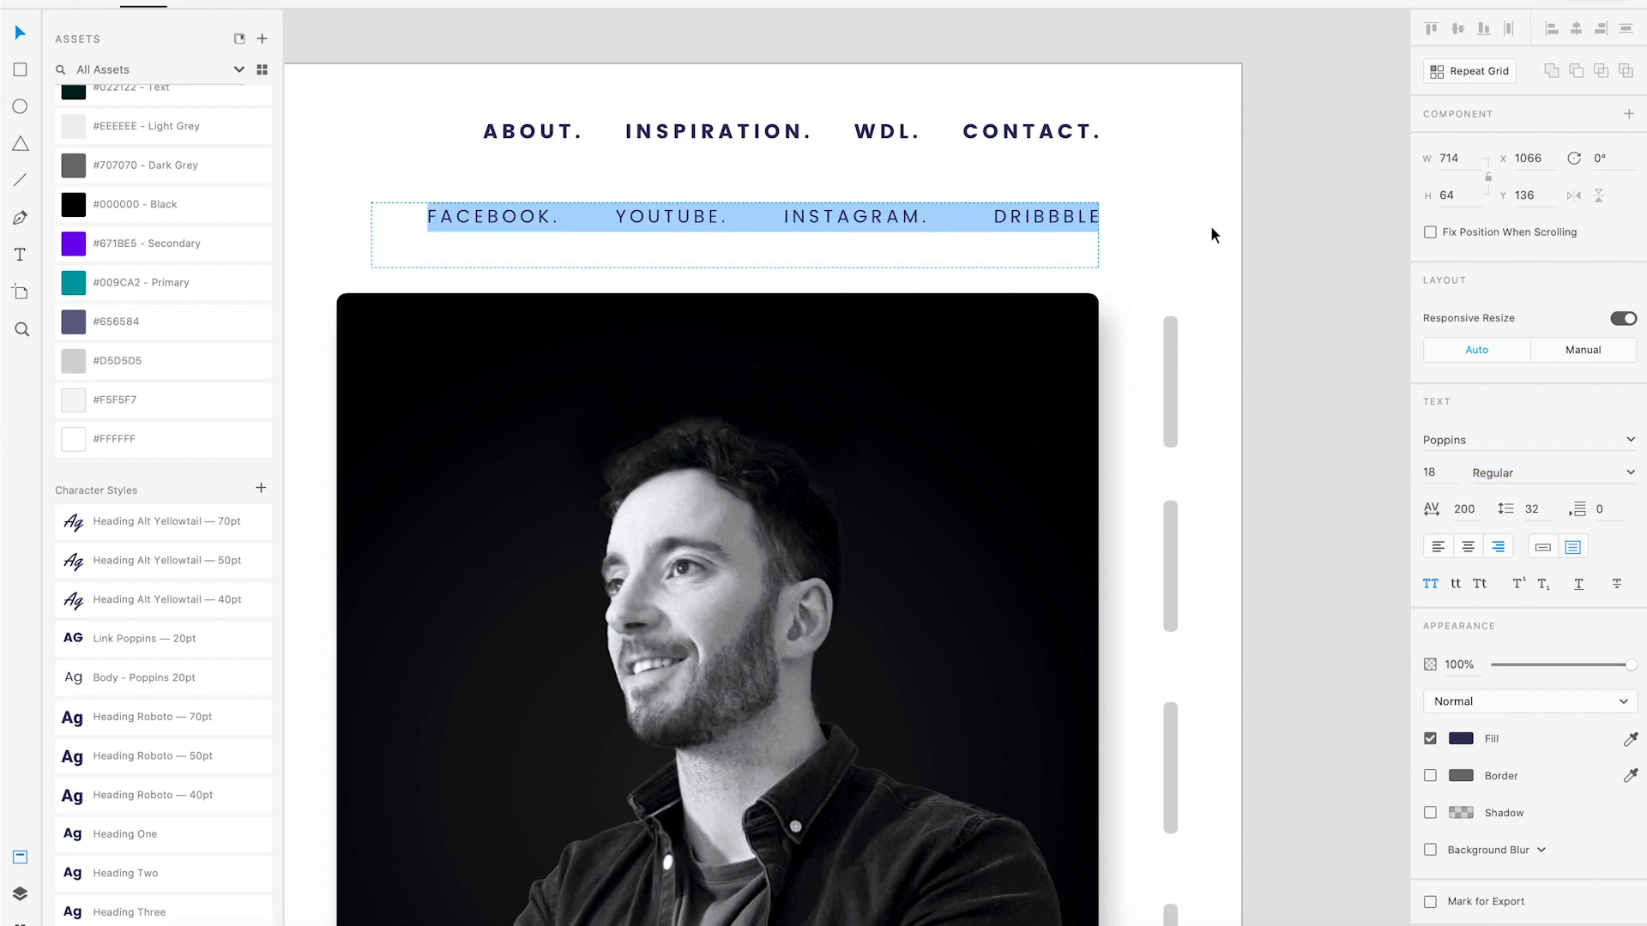
pyautogui.click(1468, 546)
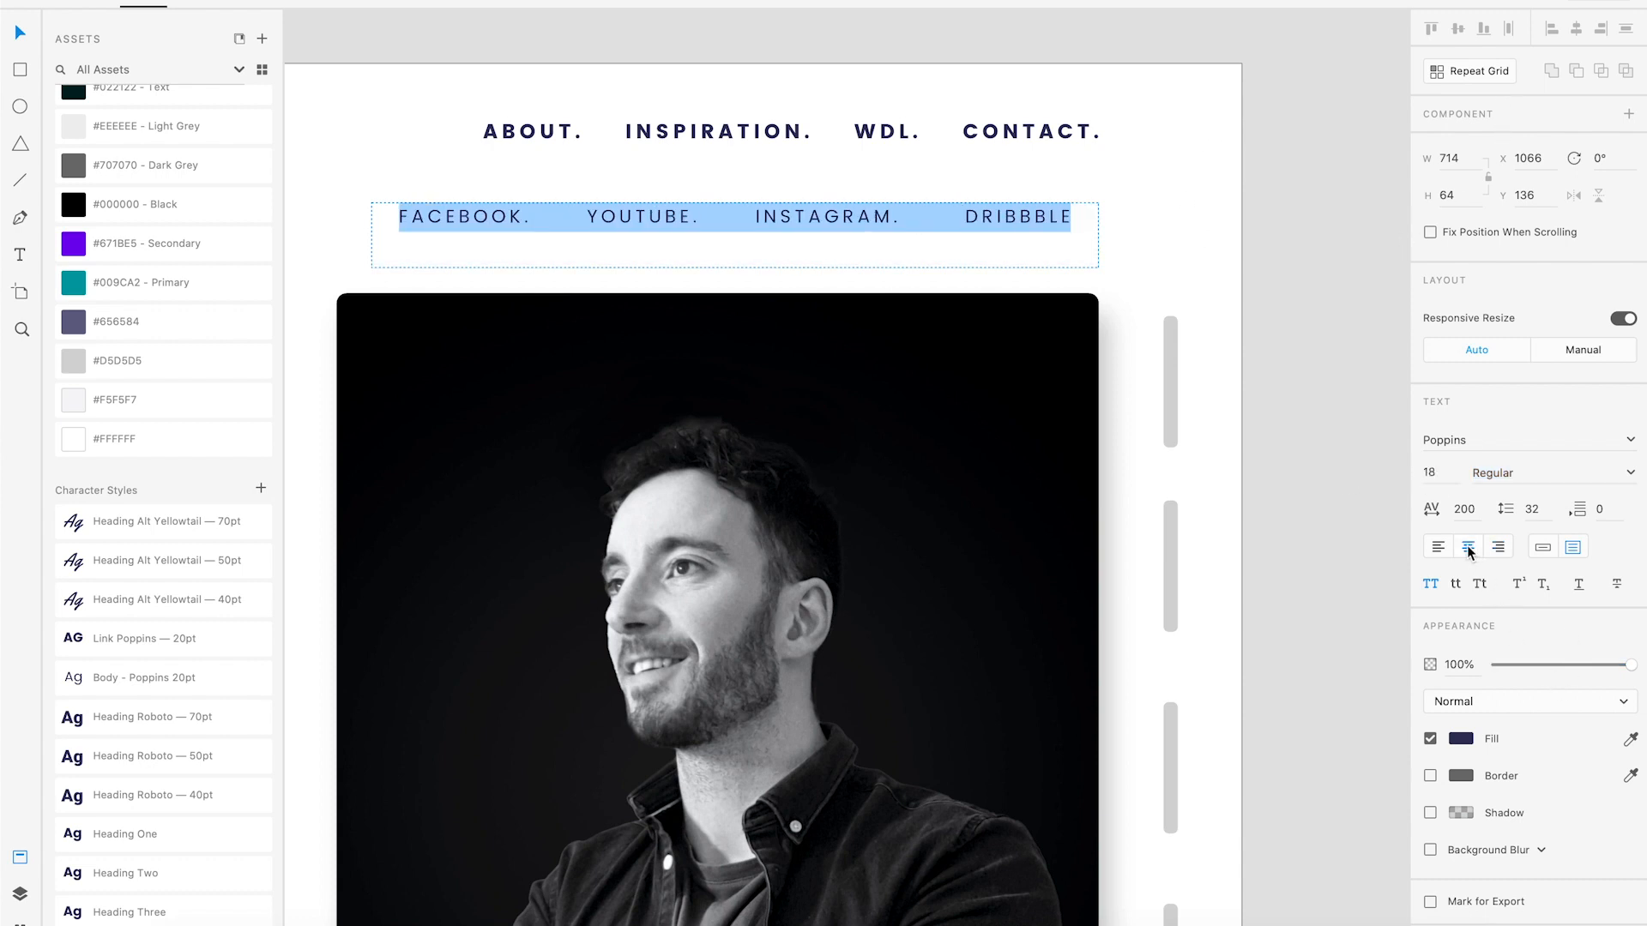
pyautogui.press('Escape')
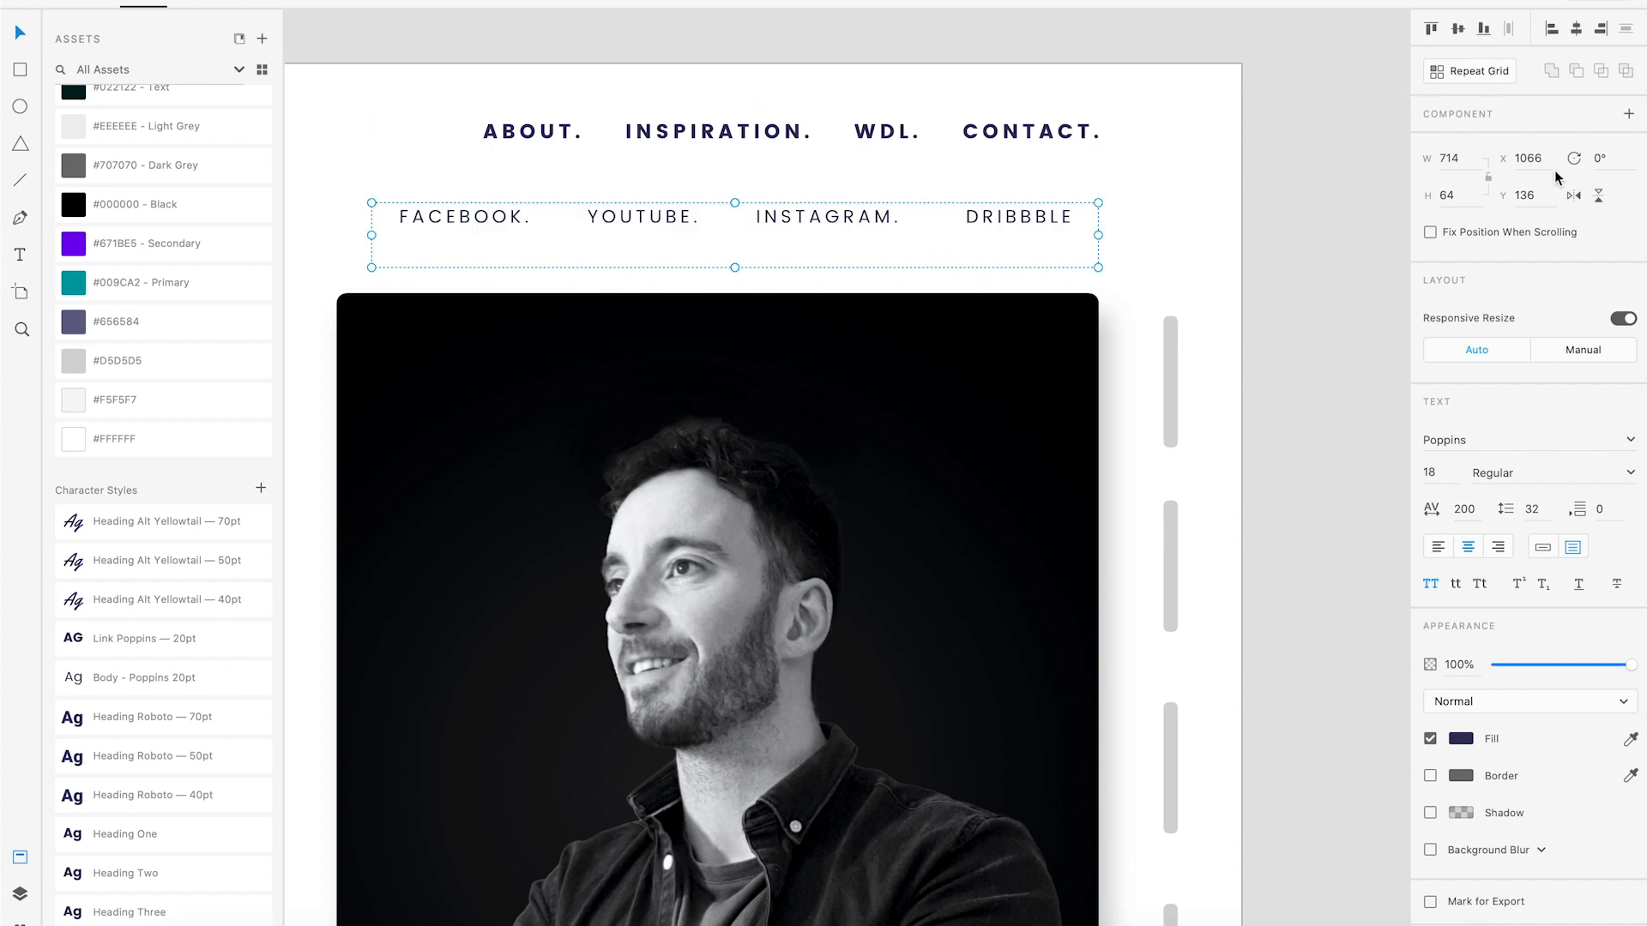
# Rotate the social links text 90° and move it beside the portrait, over the grey placeholder bars, at X 1819, Y 235.
pyautogui.moveTo(1104, 199); pyautogui.dragTo(736, 438)
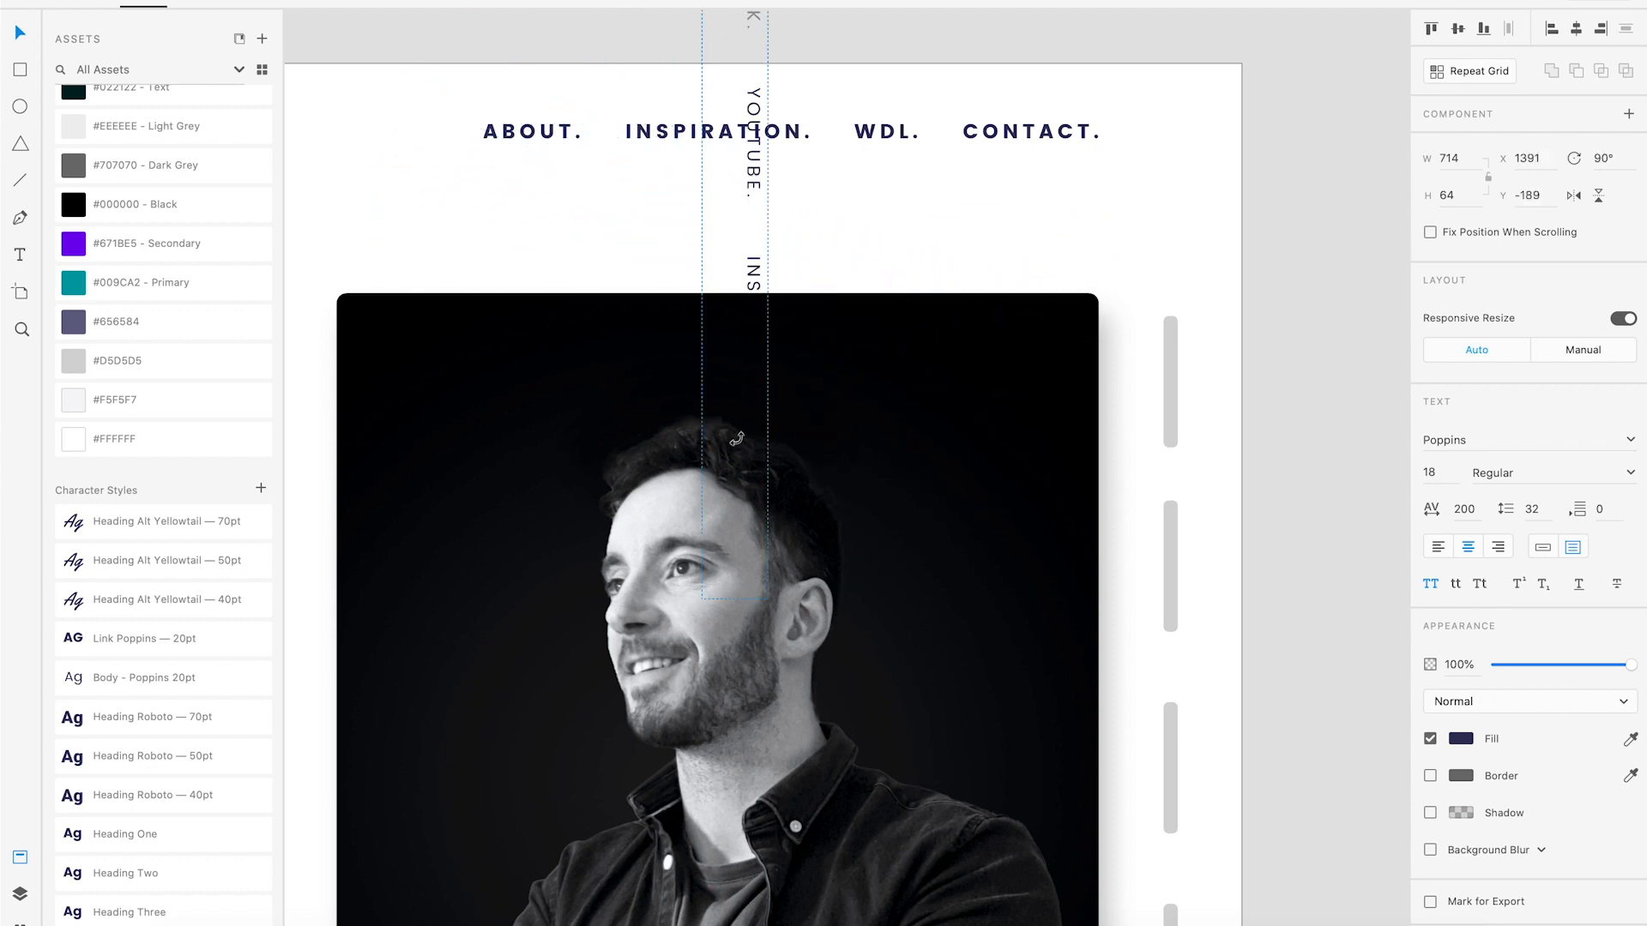
pyautogui.moveTo(739, 283); pyautogui.dragTo(1054, 236)
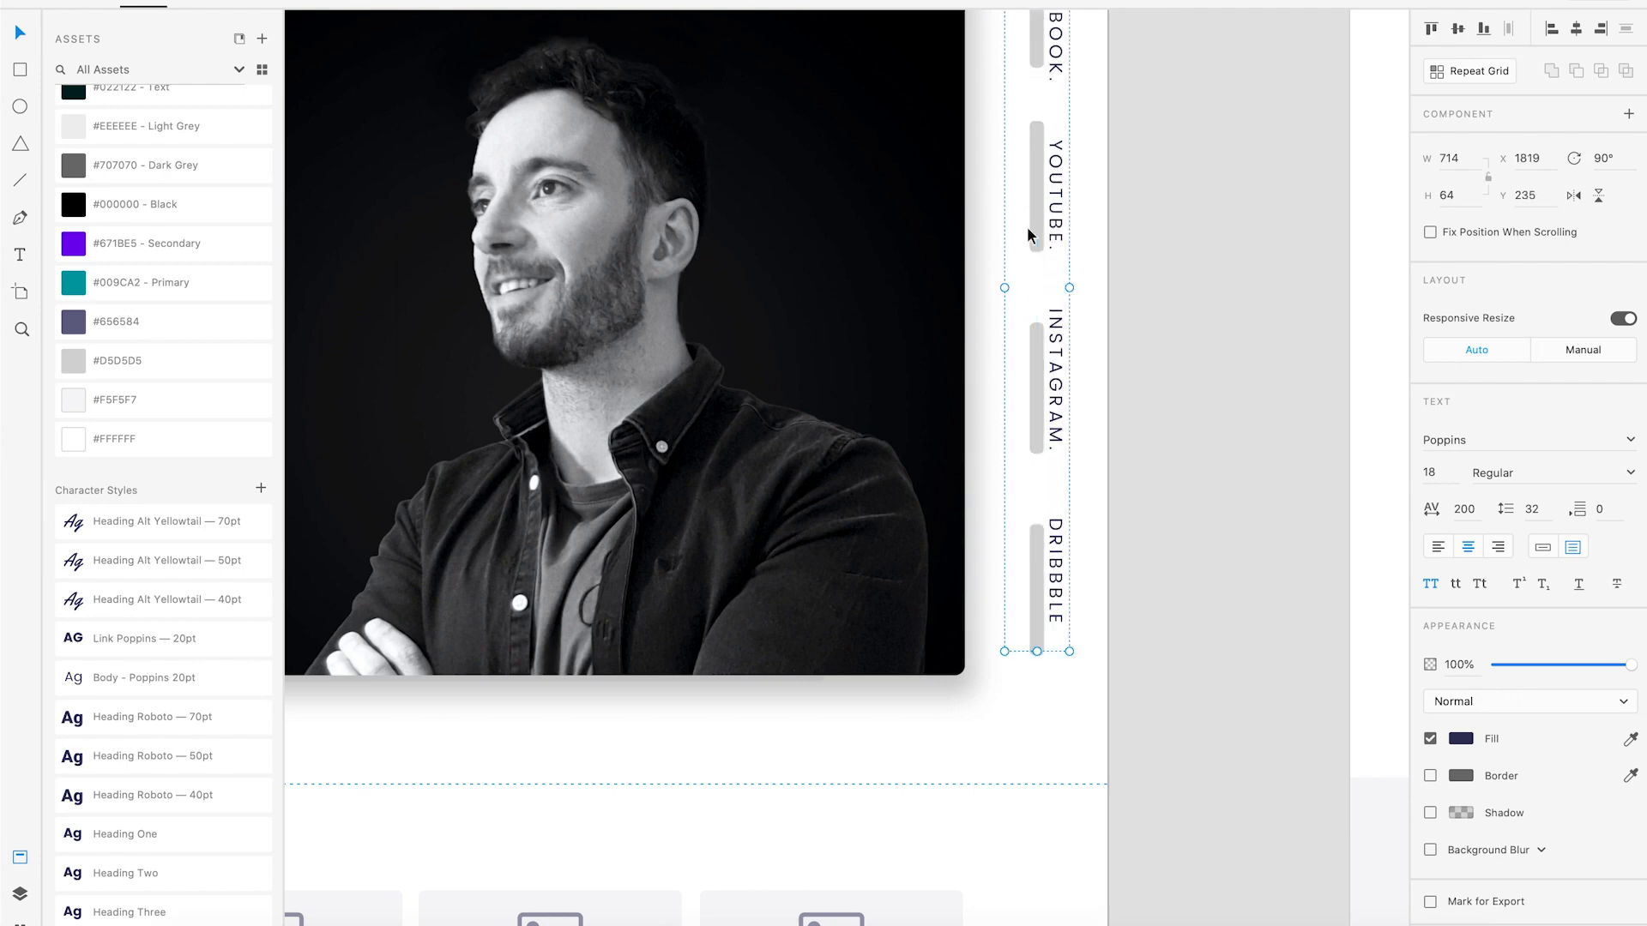
pyautogui.press('Delete')
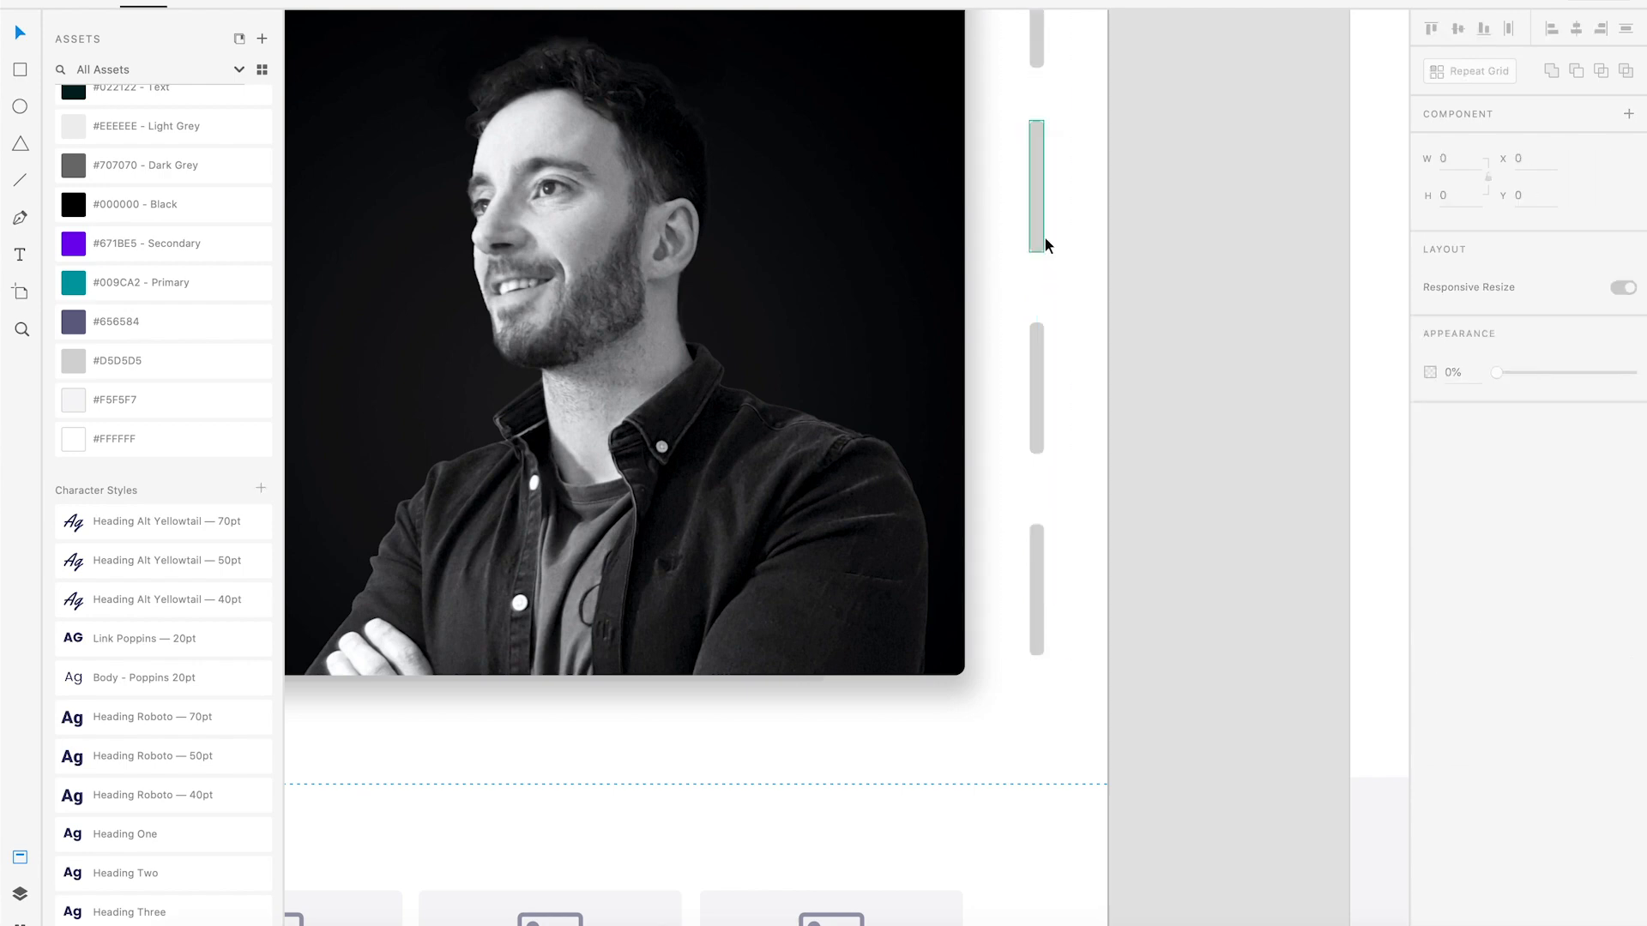
pyautogui.hotkey('ctrl', 'z')
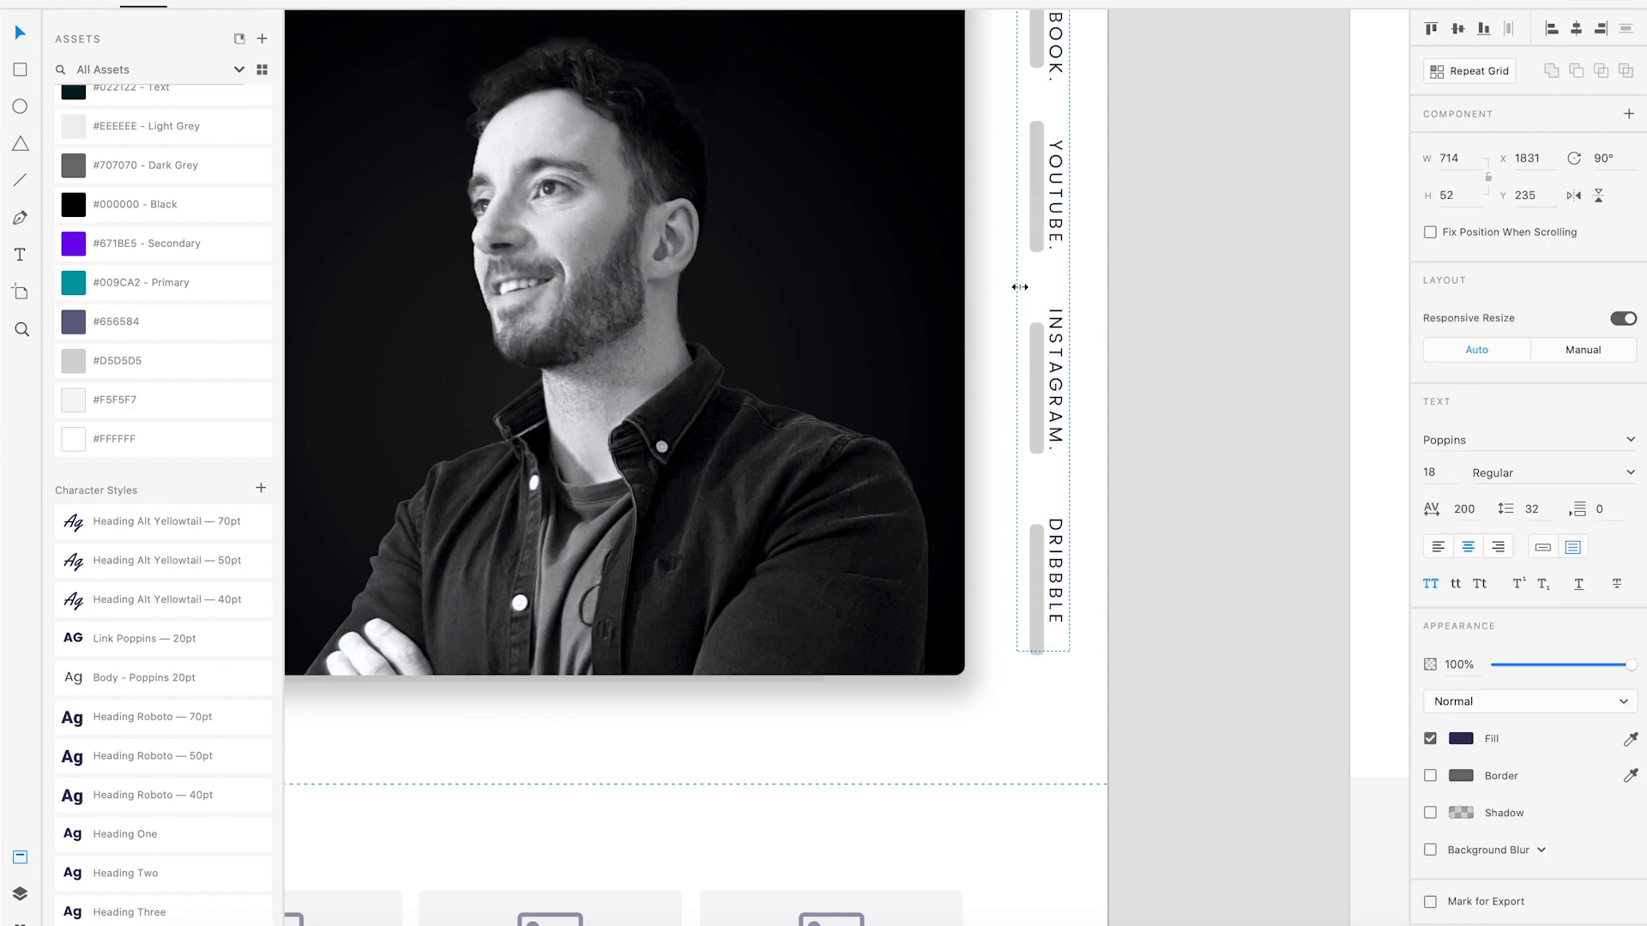
# Delete the grey placeholder bars beside the portrait and place the vertical social links there at X 1832, Y 235, with height 33.
pyautogui.click(1033, 236)
pyautogui.moveTo(1034, 236); pyautogui.dragTo(1030, 565)
pyautogui.press('Delete')
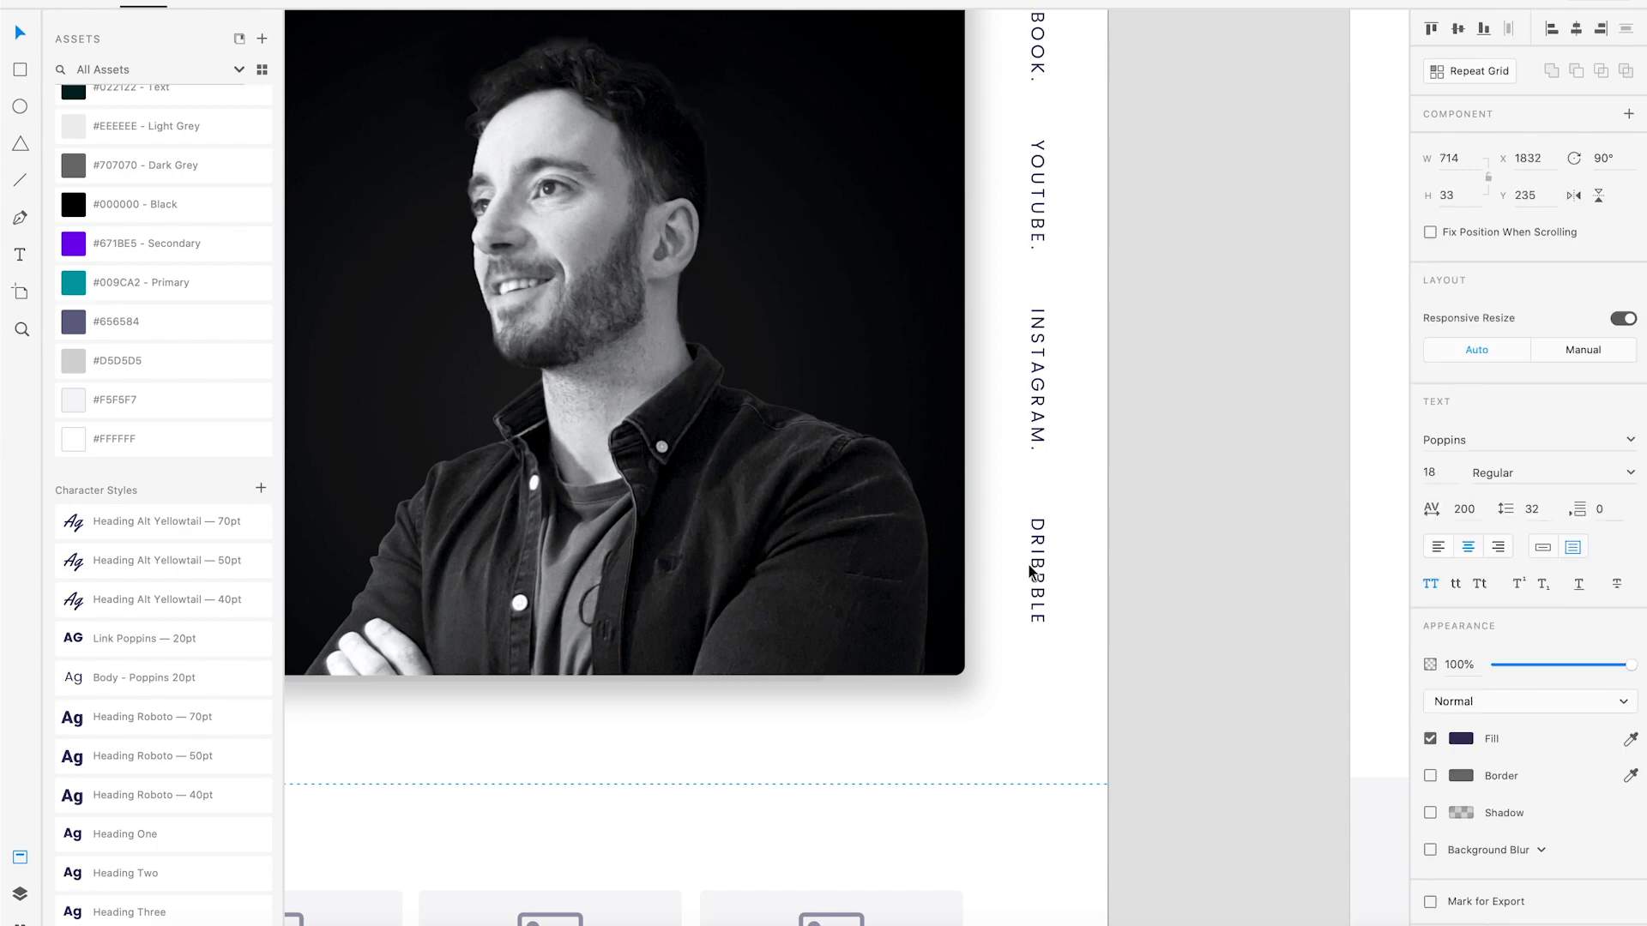
pyautogui.click(1076, 551)
# Review the Homepage hero section with its header, heading, portrait and vertical social links, plus the sections below it.
pyautogui.scroll(10, 1077, 553)
pyautogui.hscroll(-3, 1078, 553)
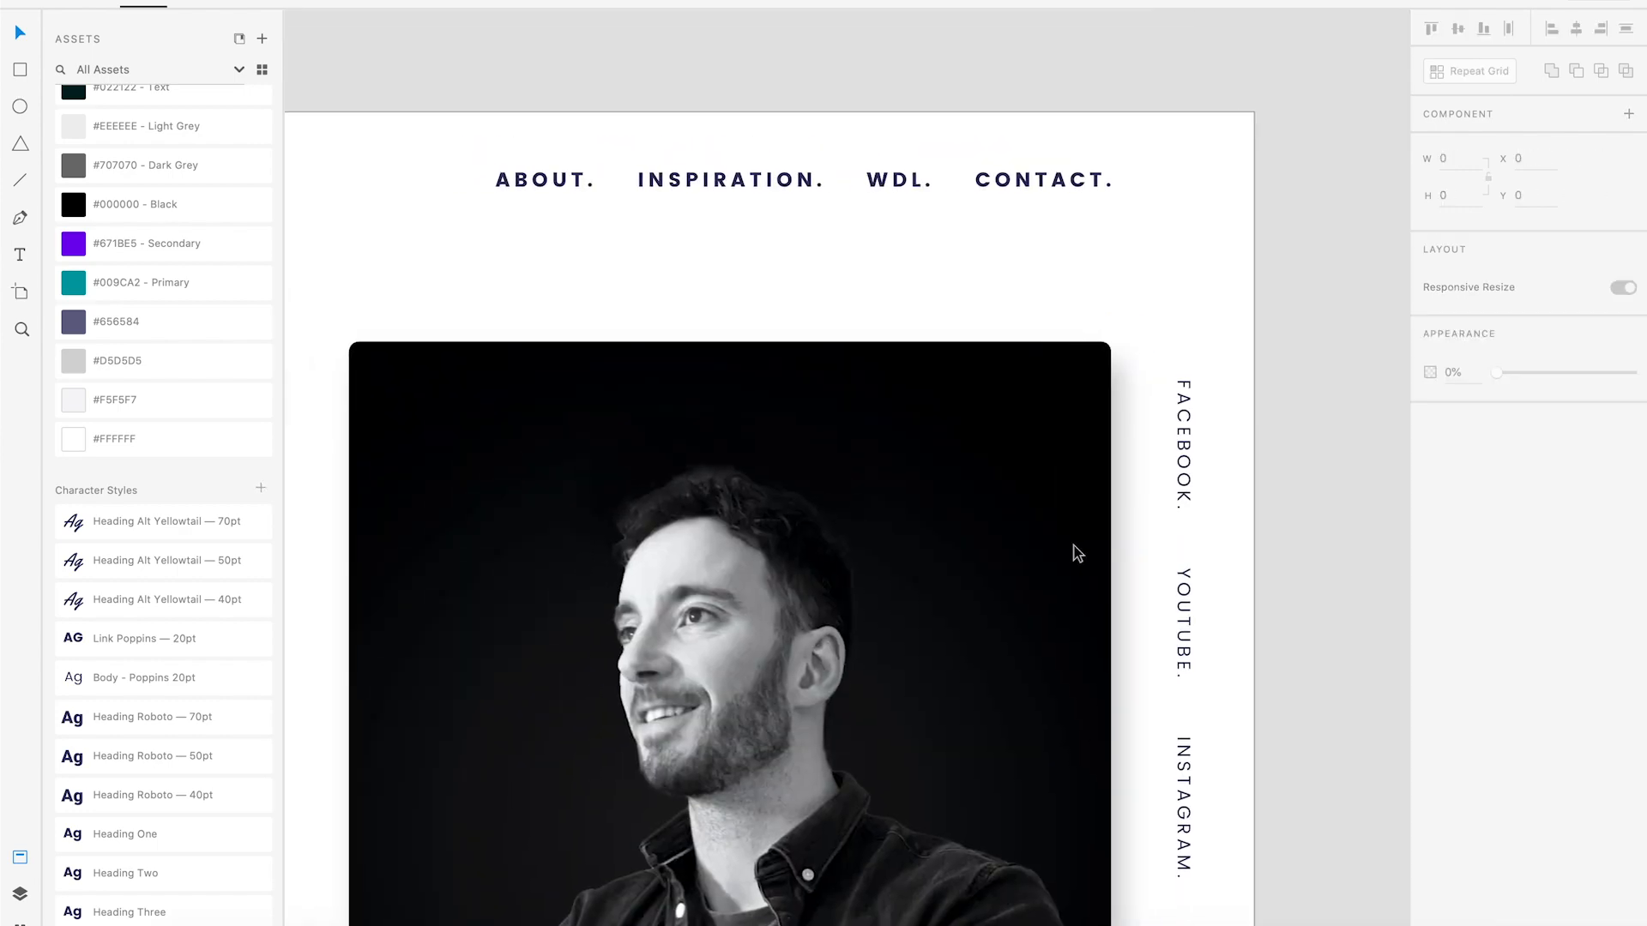
pyautogui.hscroll(-1, 1078, 554)
pyautogui.press('super+minus')
pyautogui.moveTo(1070, 529); pyautogui.dragTo(993, 530)
pyautogui.moveTo(797, 538); pyautogui.dragTo(566, 558)
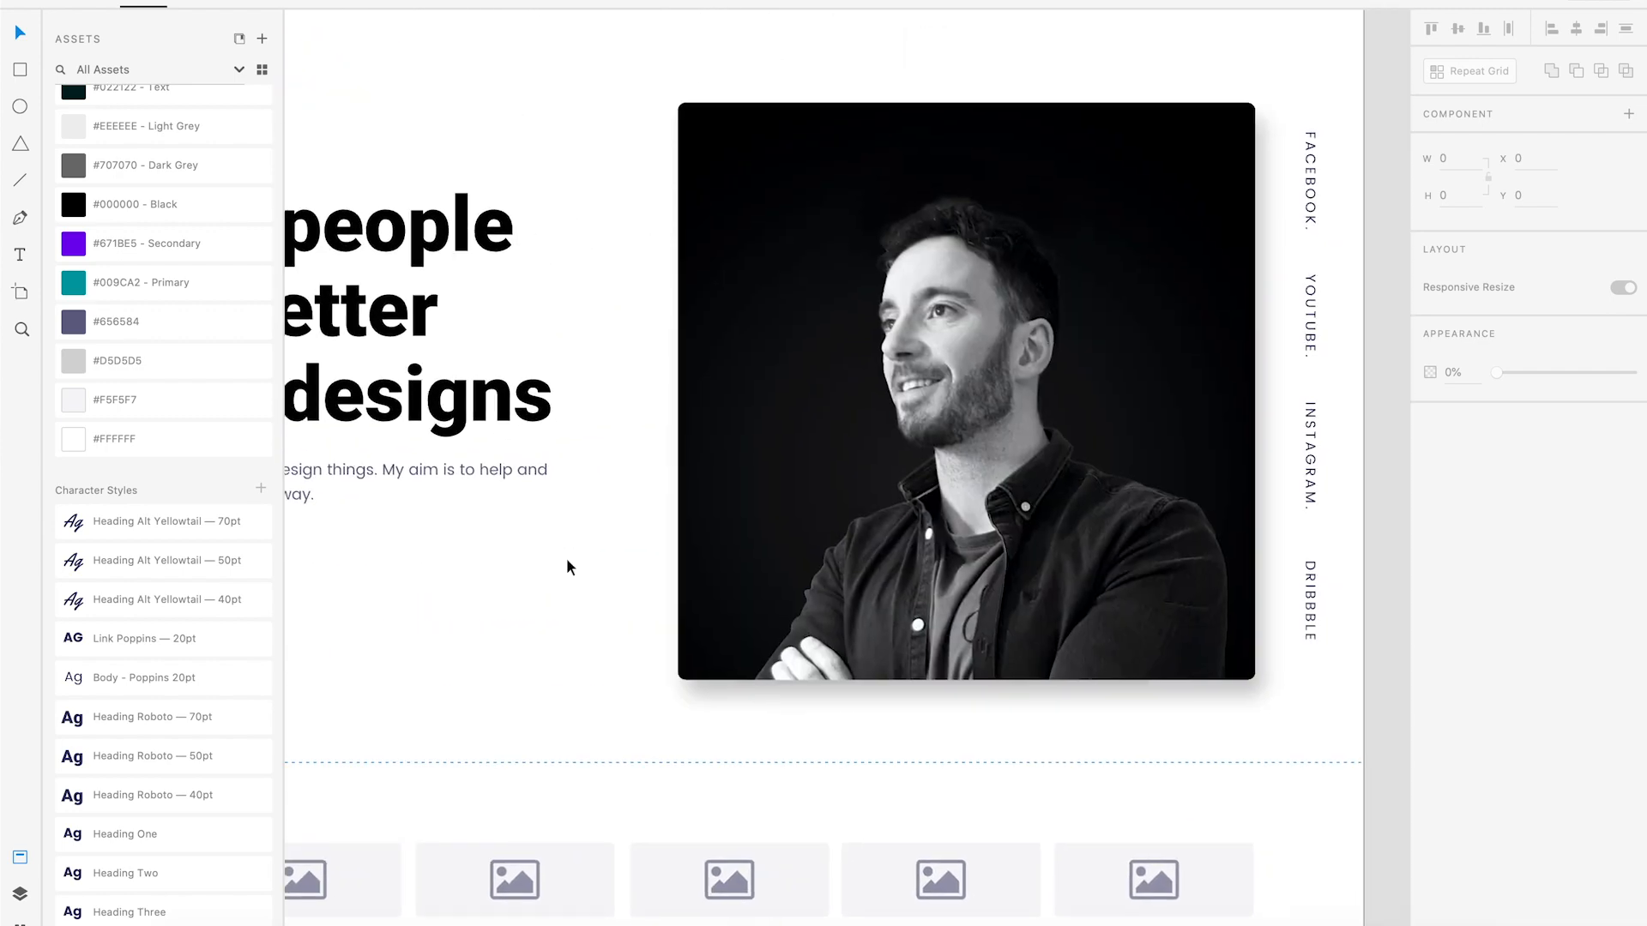
pyautogui.press('super+minus')
pyautogui.moveTo(795, 375); pyautogui.dragTo(752, 437)
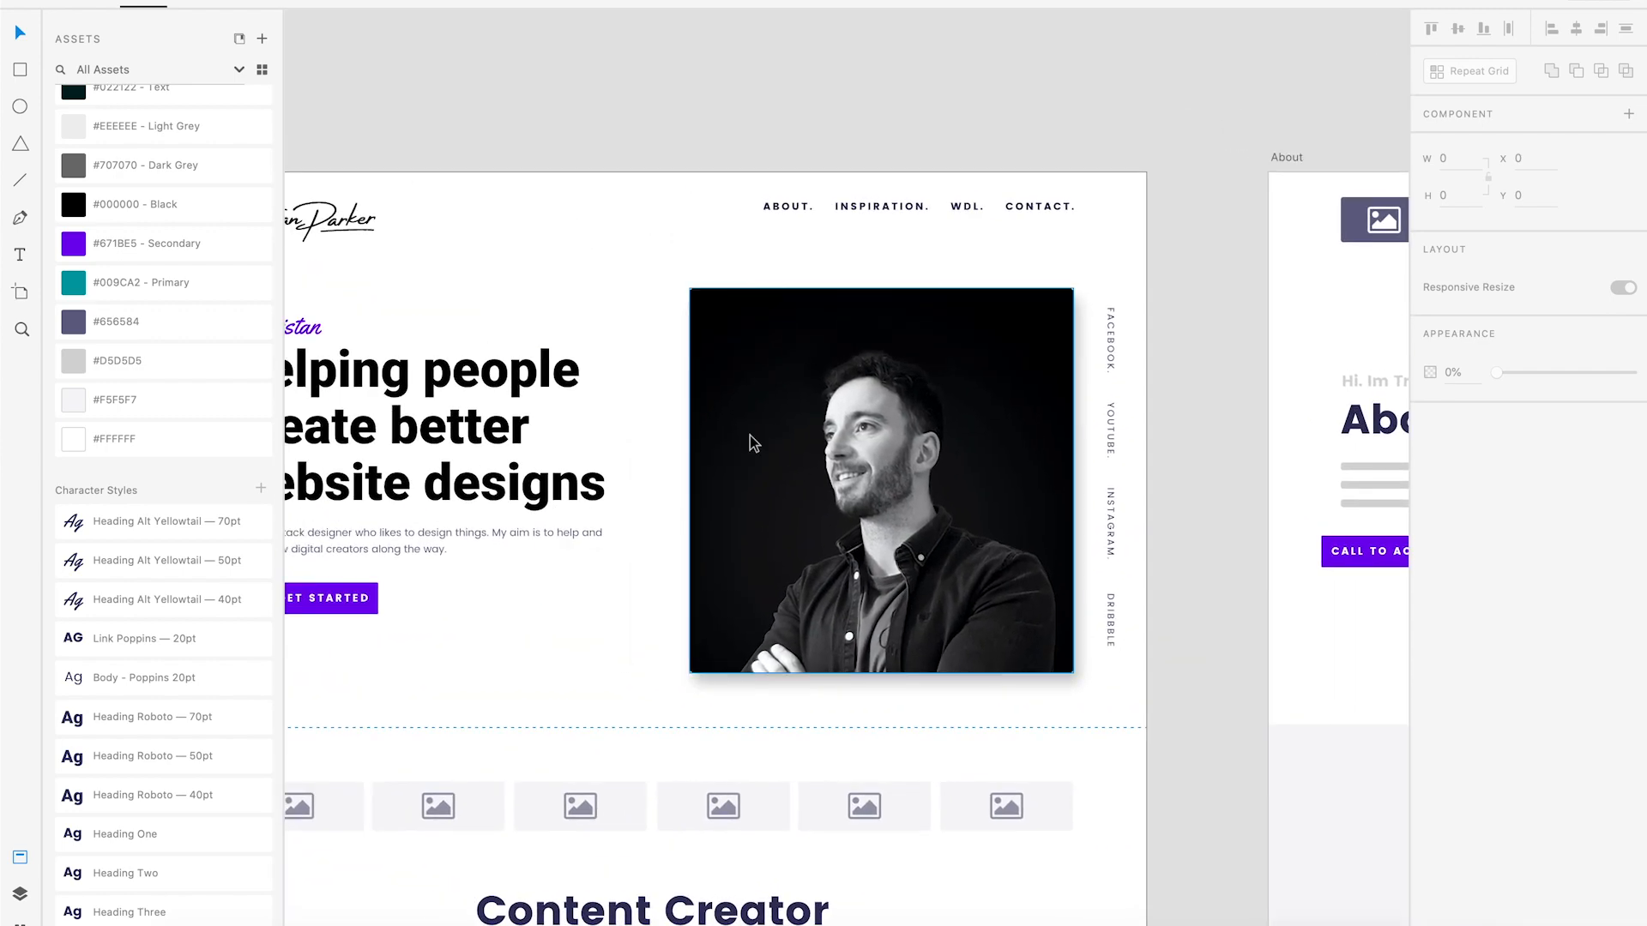
pyautogui.hscroll(-1, 750, 436)
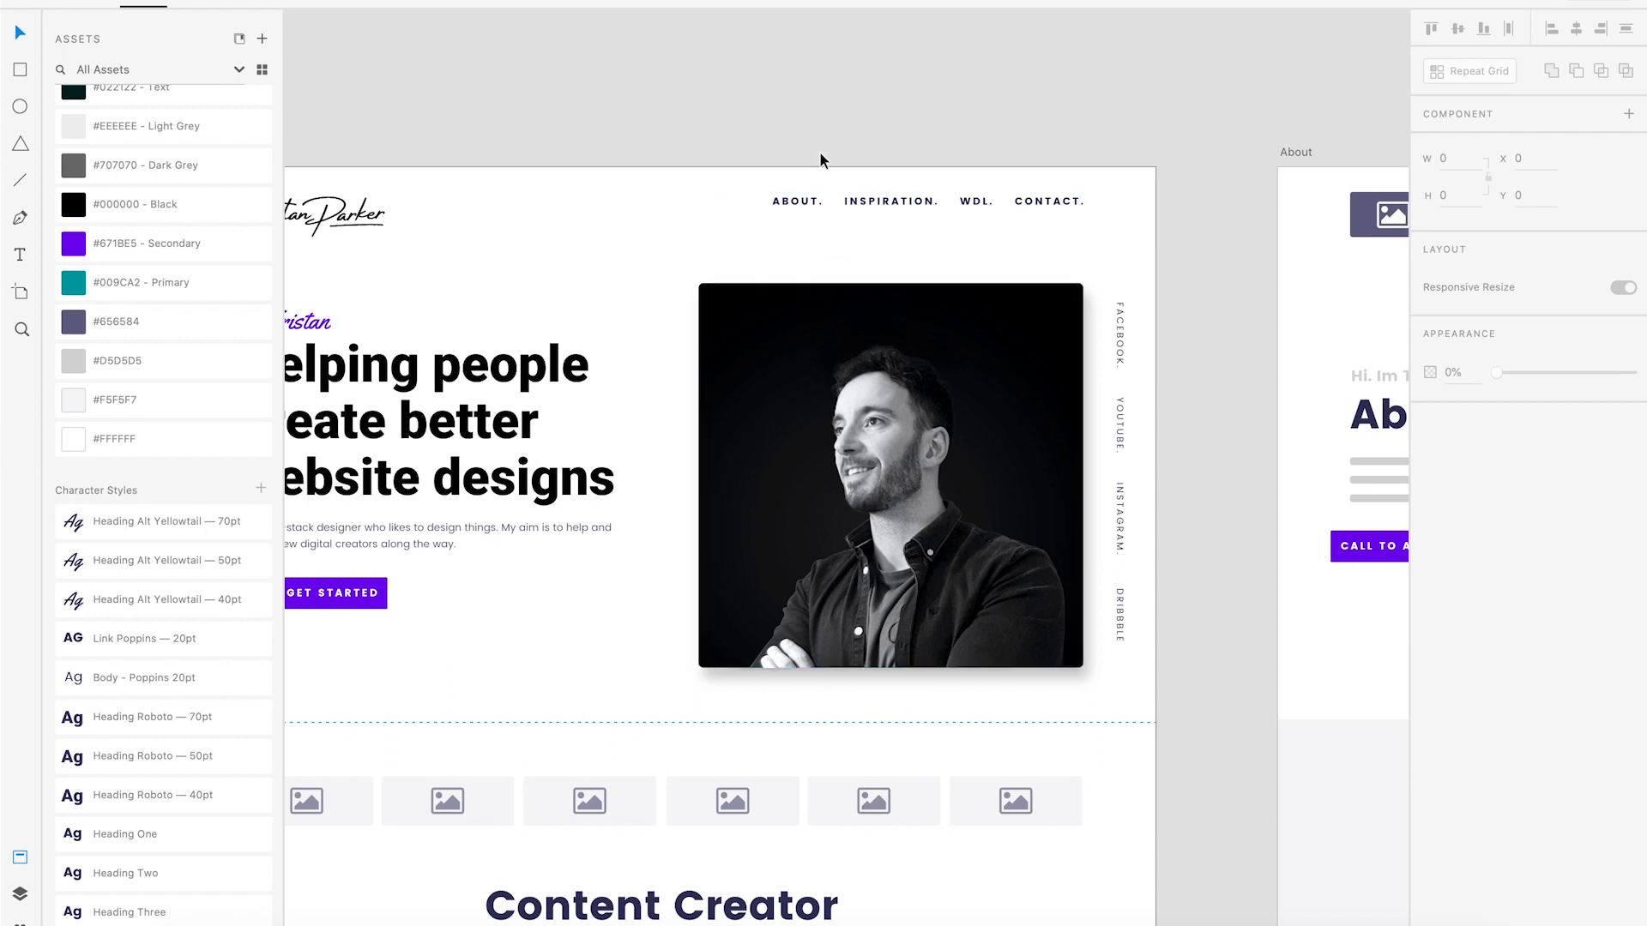
pyautogui.moveTo(758, 153); pyautogui.dragTo(896, 124)
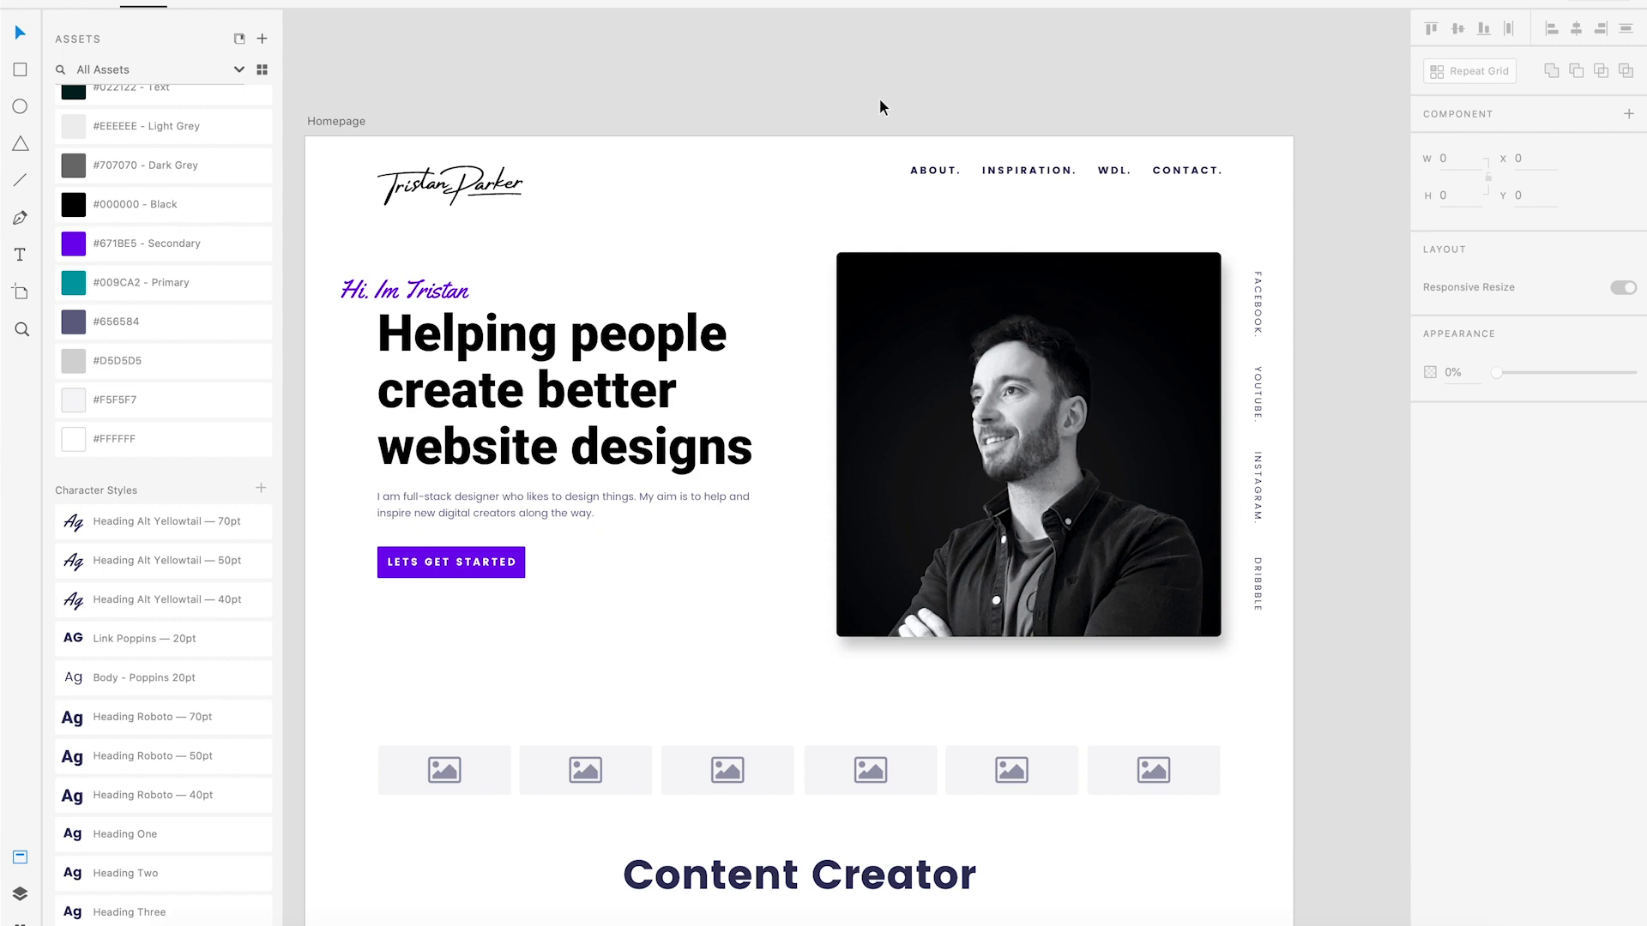
pyautogui.moveTo(881, 107); pyautogui.dragTo(719, 81)
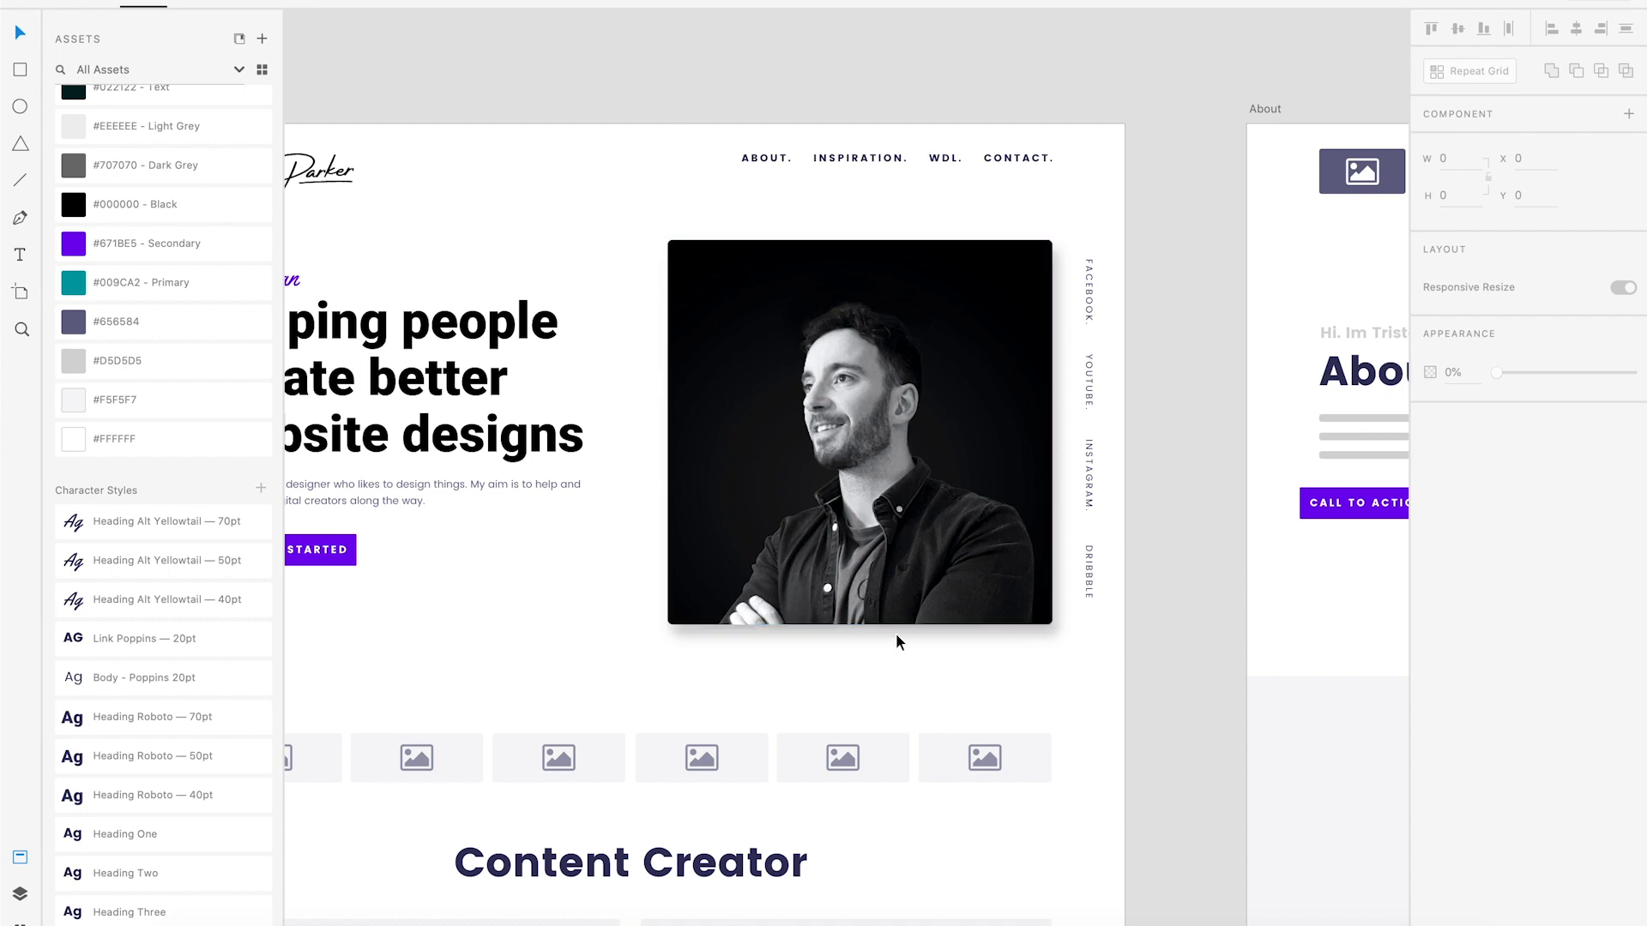
pyautogui.scroll(-4, 897, 635)
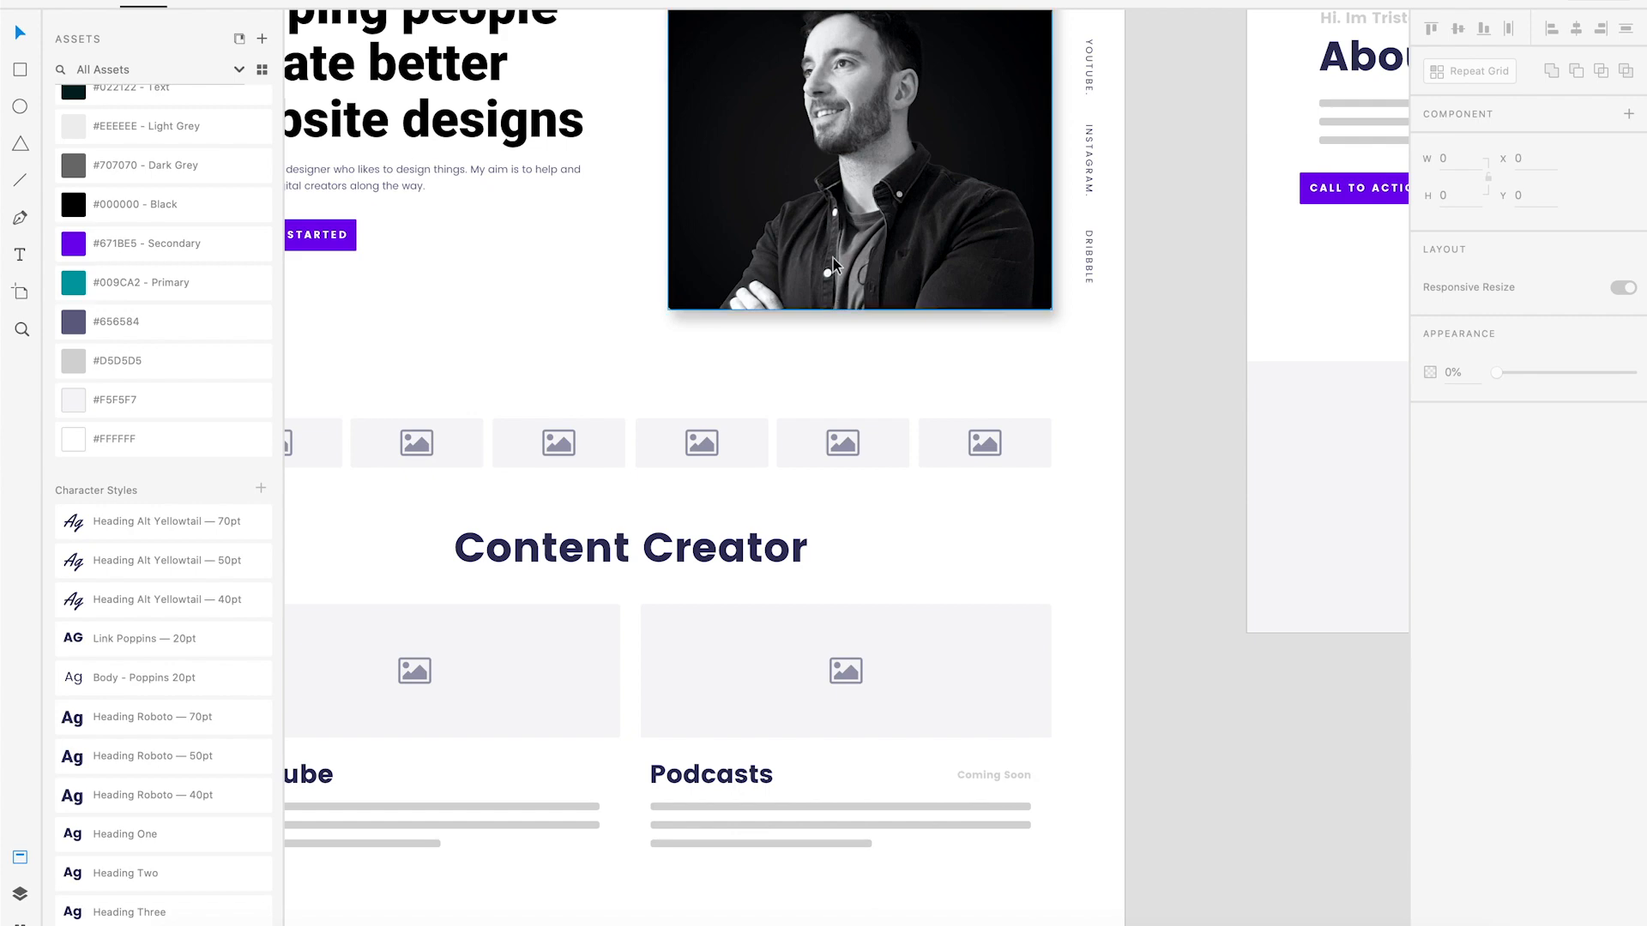
pyautogui.moveTo(814, 228); pyautogui.dragTo(828, 296)
pyautogui.scroll(3, 827, 296)
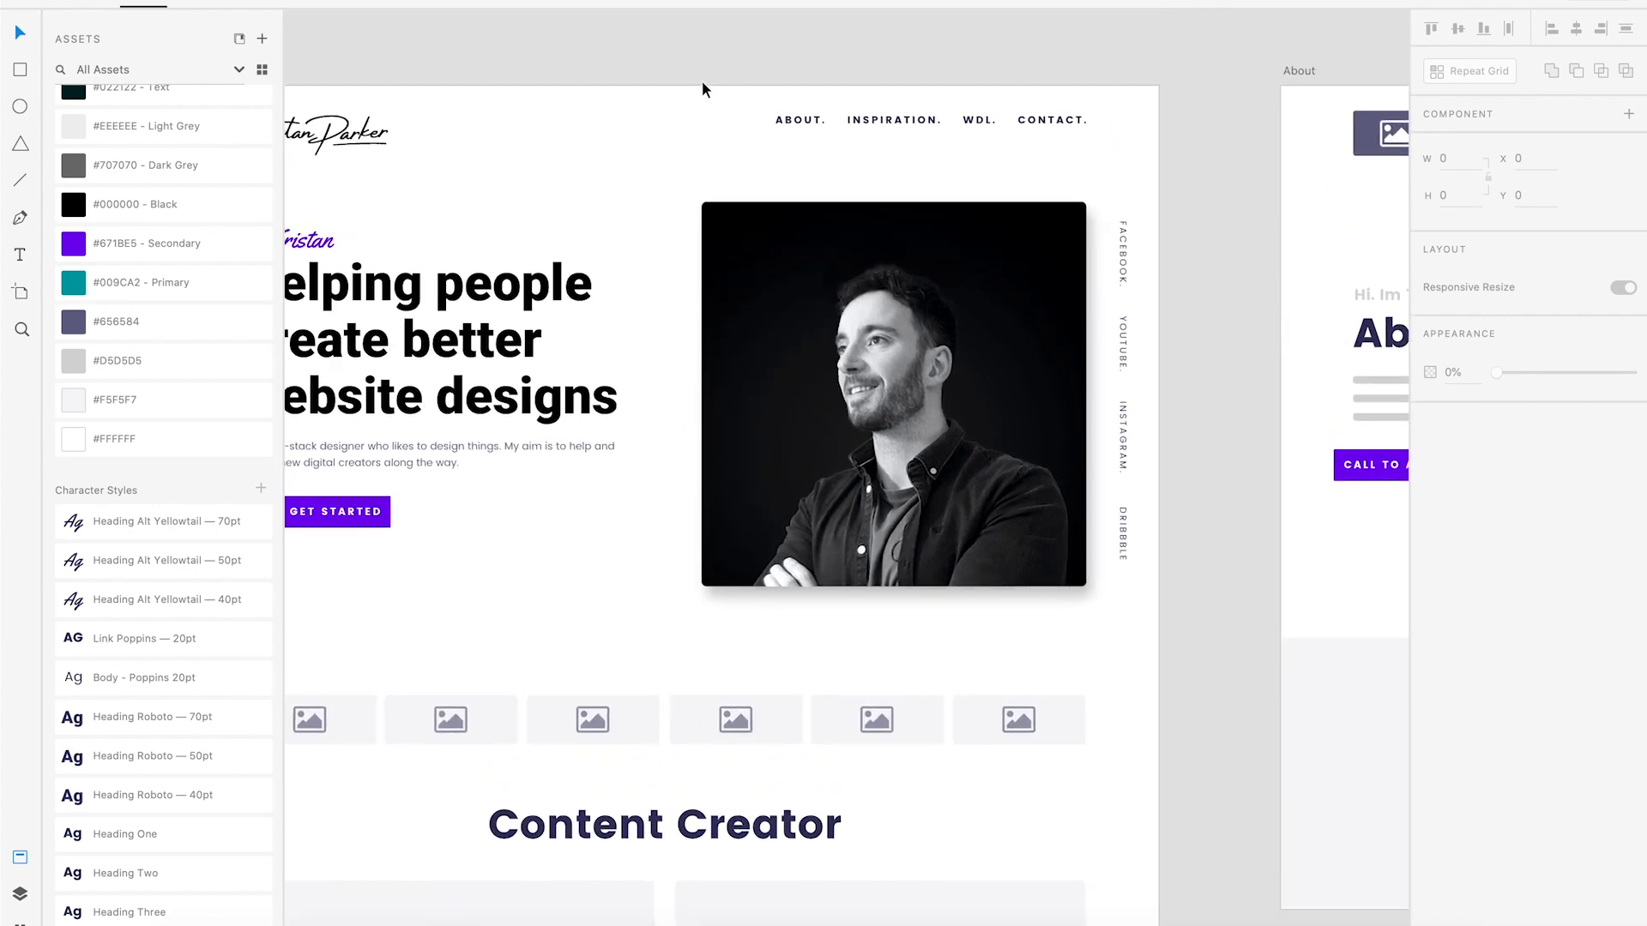
# Draw a closed triangle with the Pen tool from above the portrait to about X 1953, Y 1827 and up beyond the Homepage's upper-right corner.
pyautogui.click(19, 217)
pyautogui.click(683, 59)
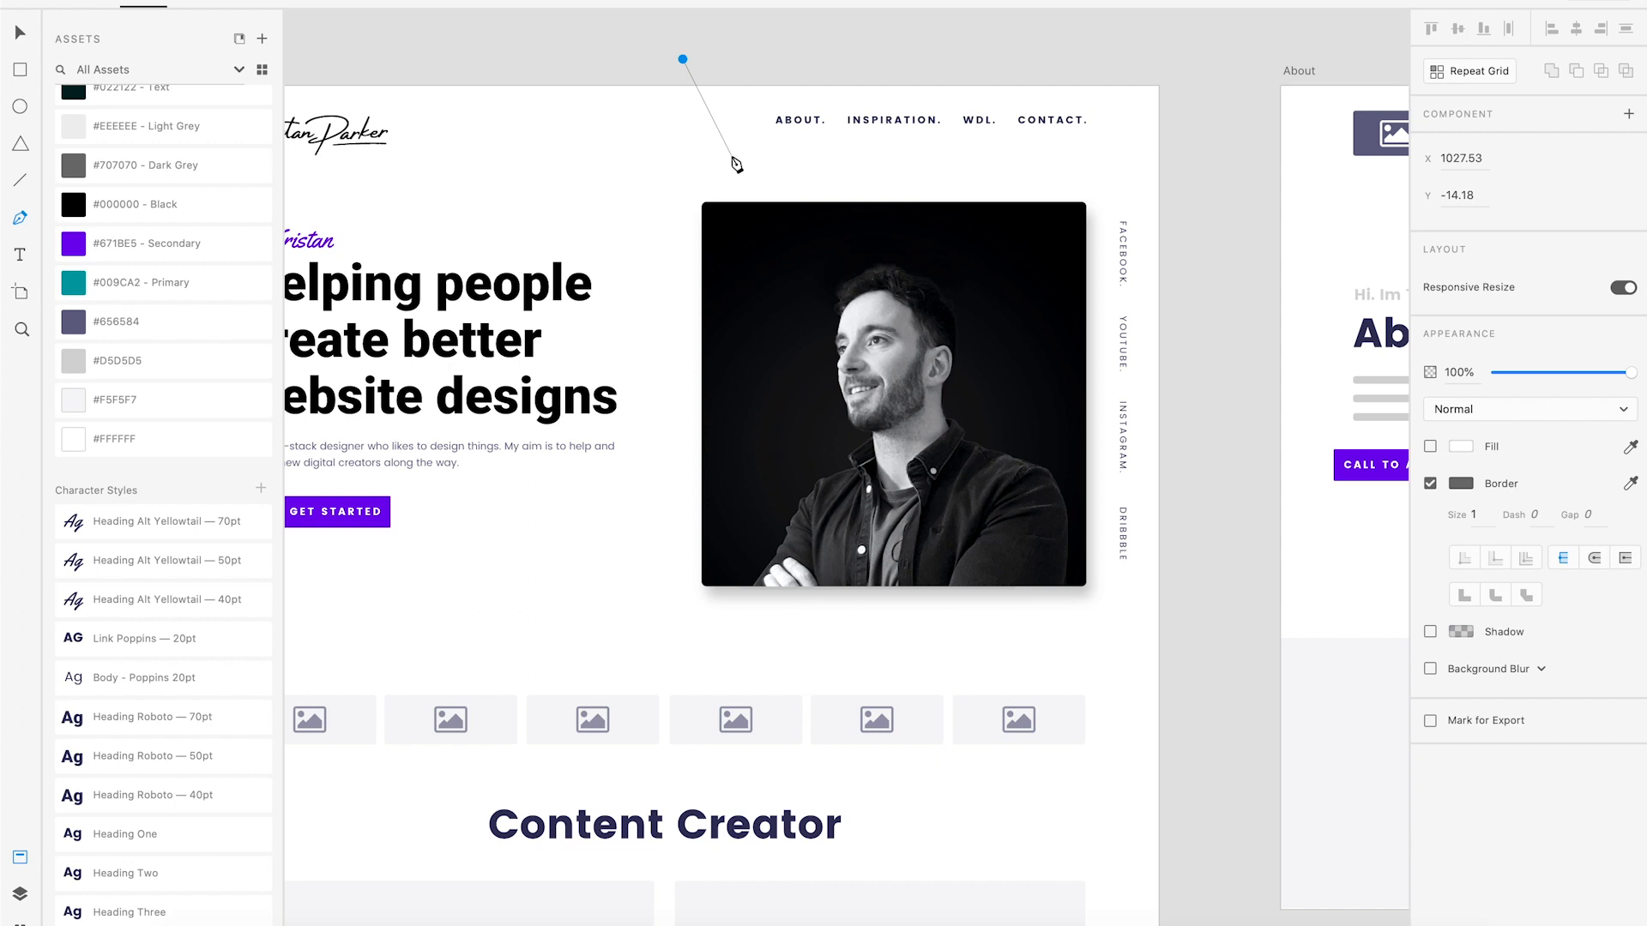
pyautogui.scroll(-3, 728, 258)
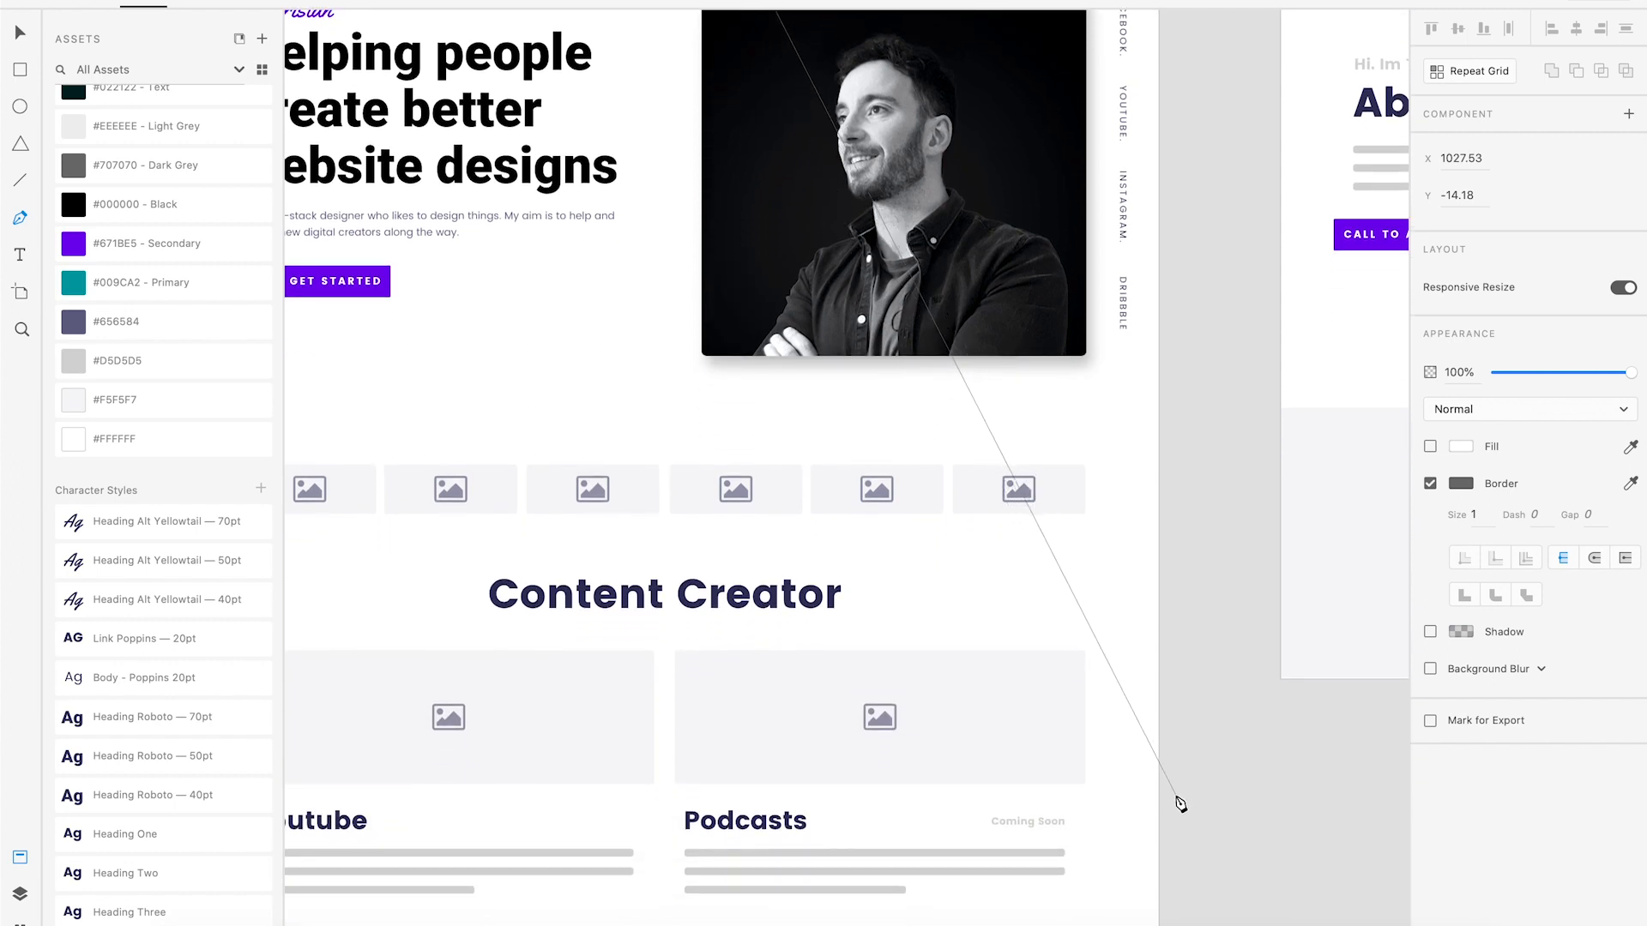
pyautogui.scroll(6, 1180, 686)
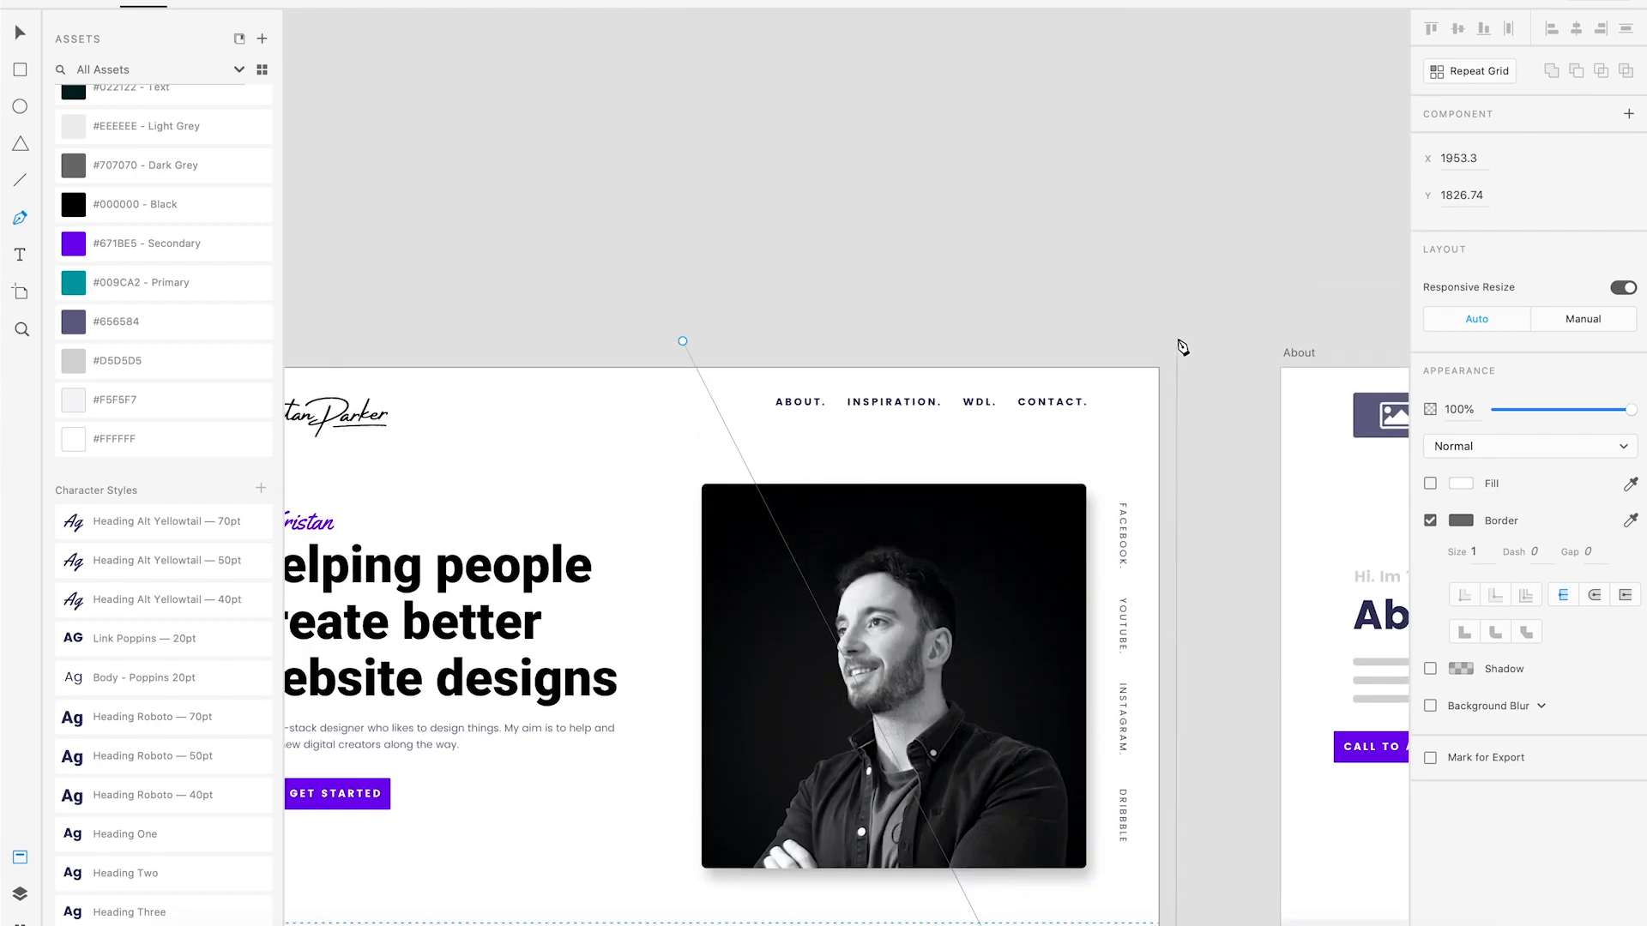
pyautogui.click(1175, 346)
pyautogui.click(683, 342)
pyautogui.scroll(-2, 945, 369)
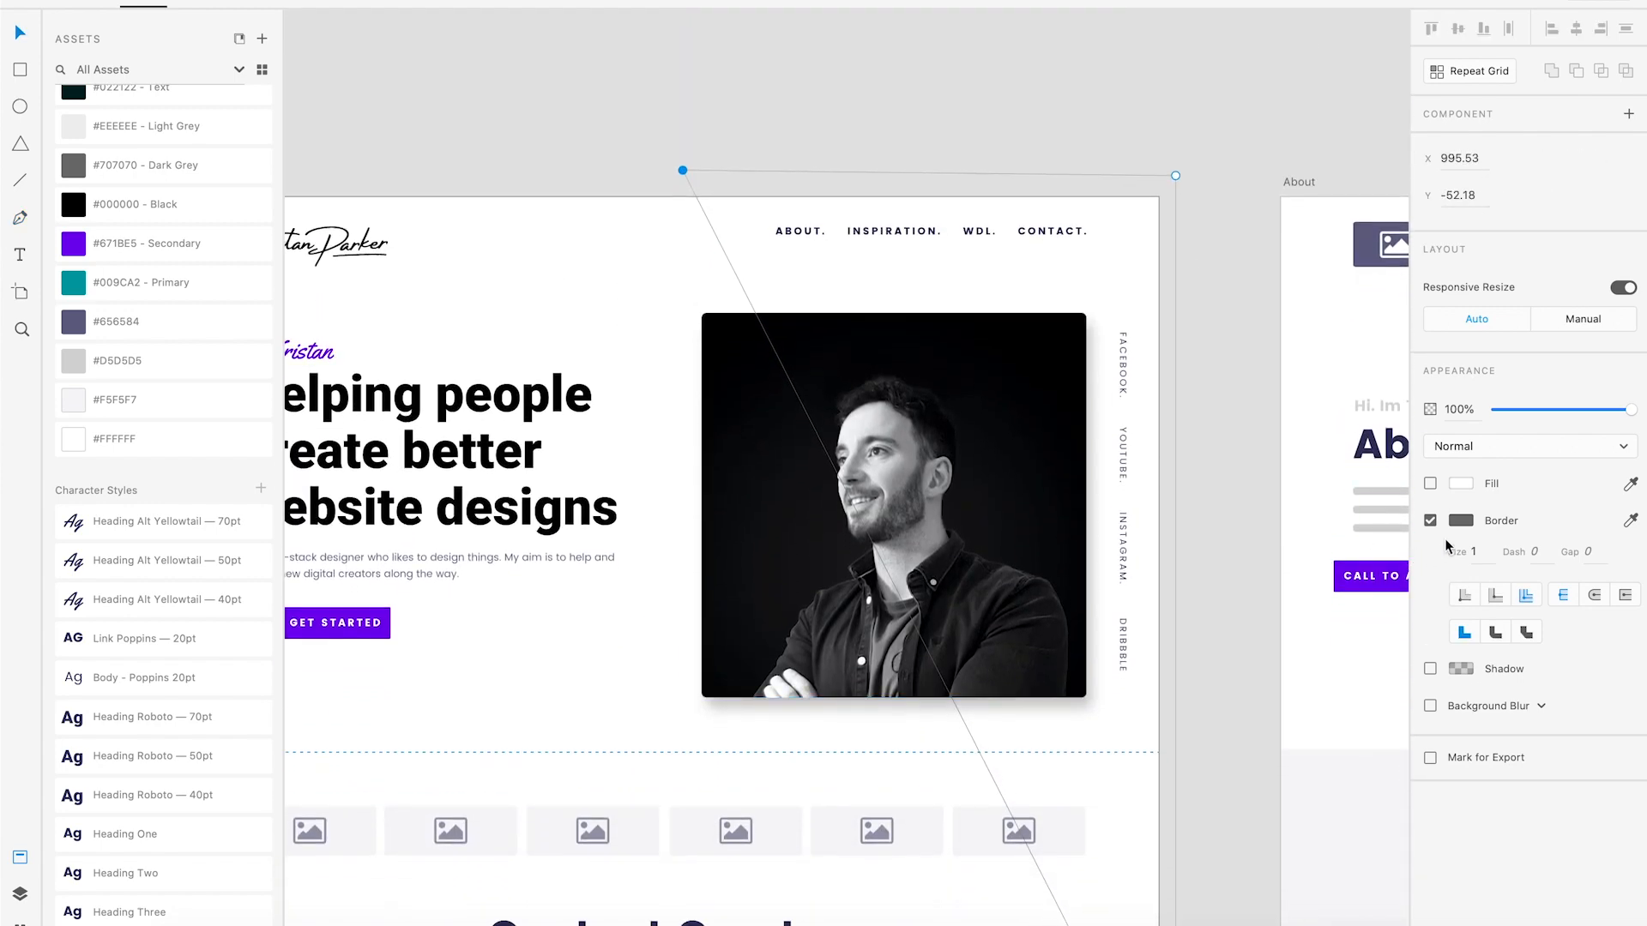
# Give the triangle a #671BE5 Secondary fill with no border and send it behind the other Homepage elements.
pyautogui.click(1429, 521)
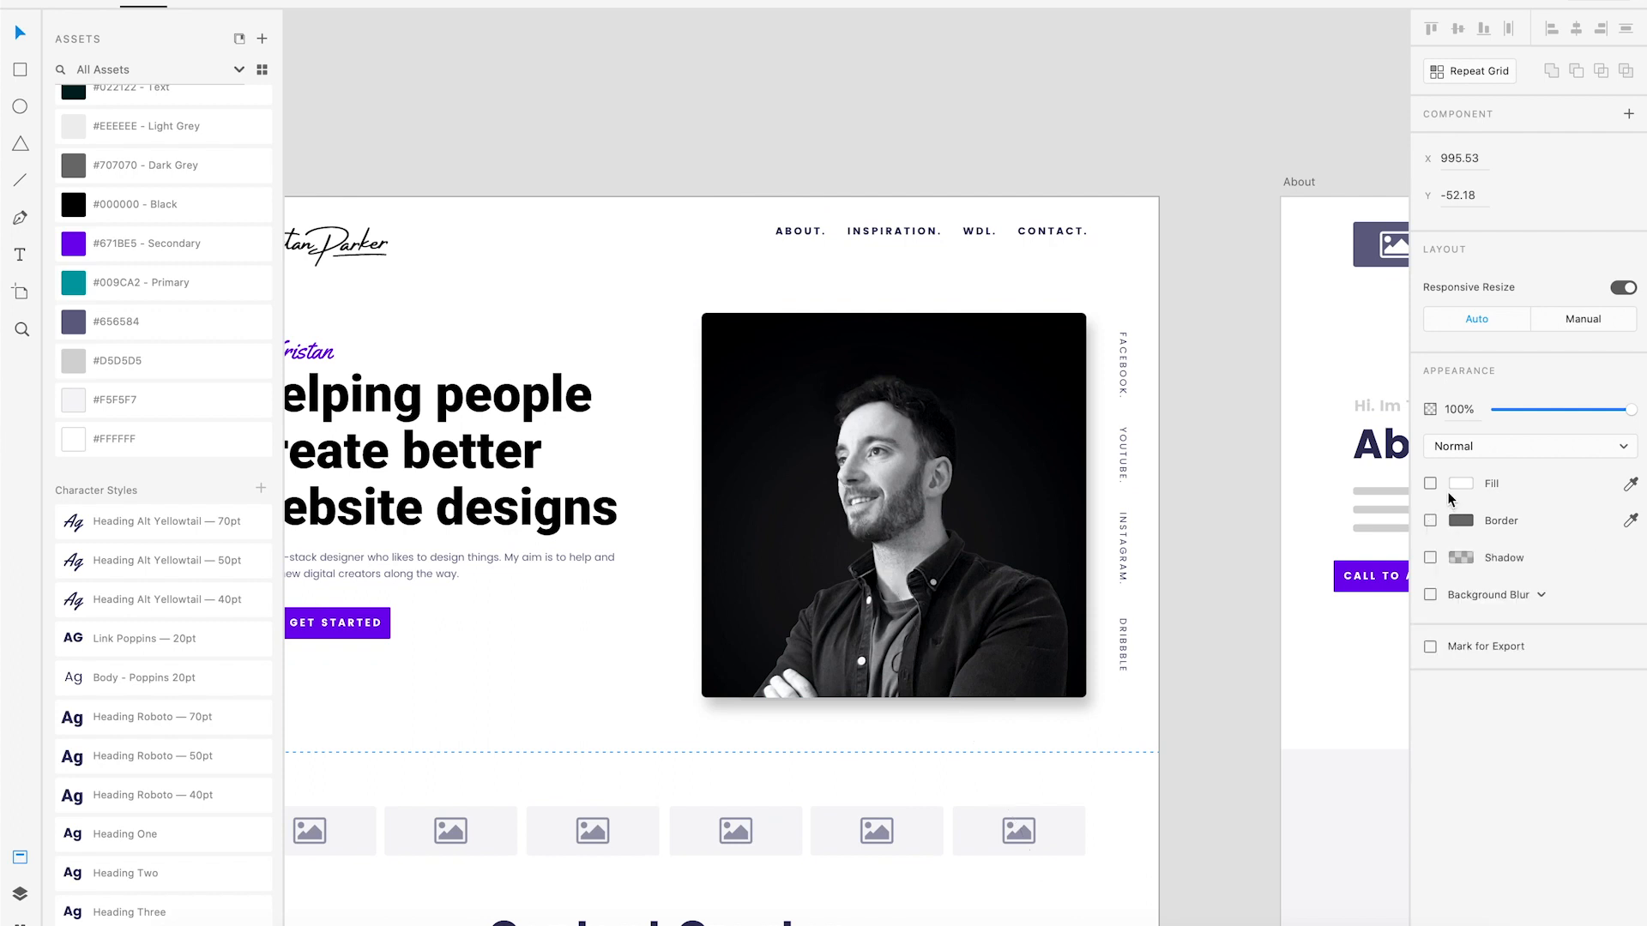
pyautogui.click(1429, 483)
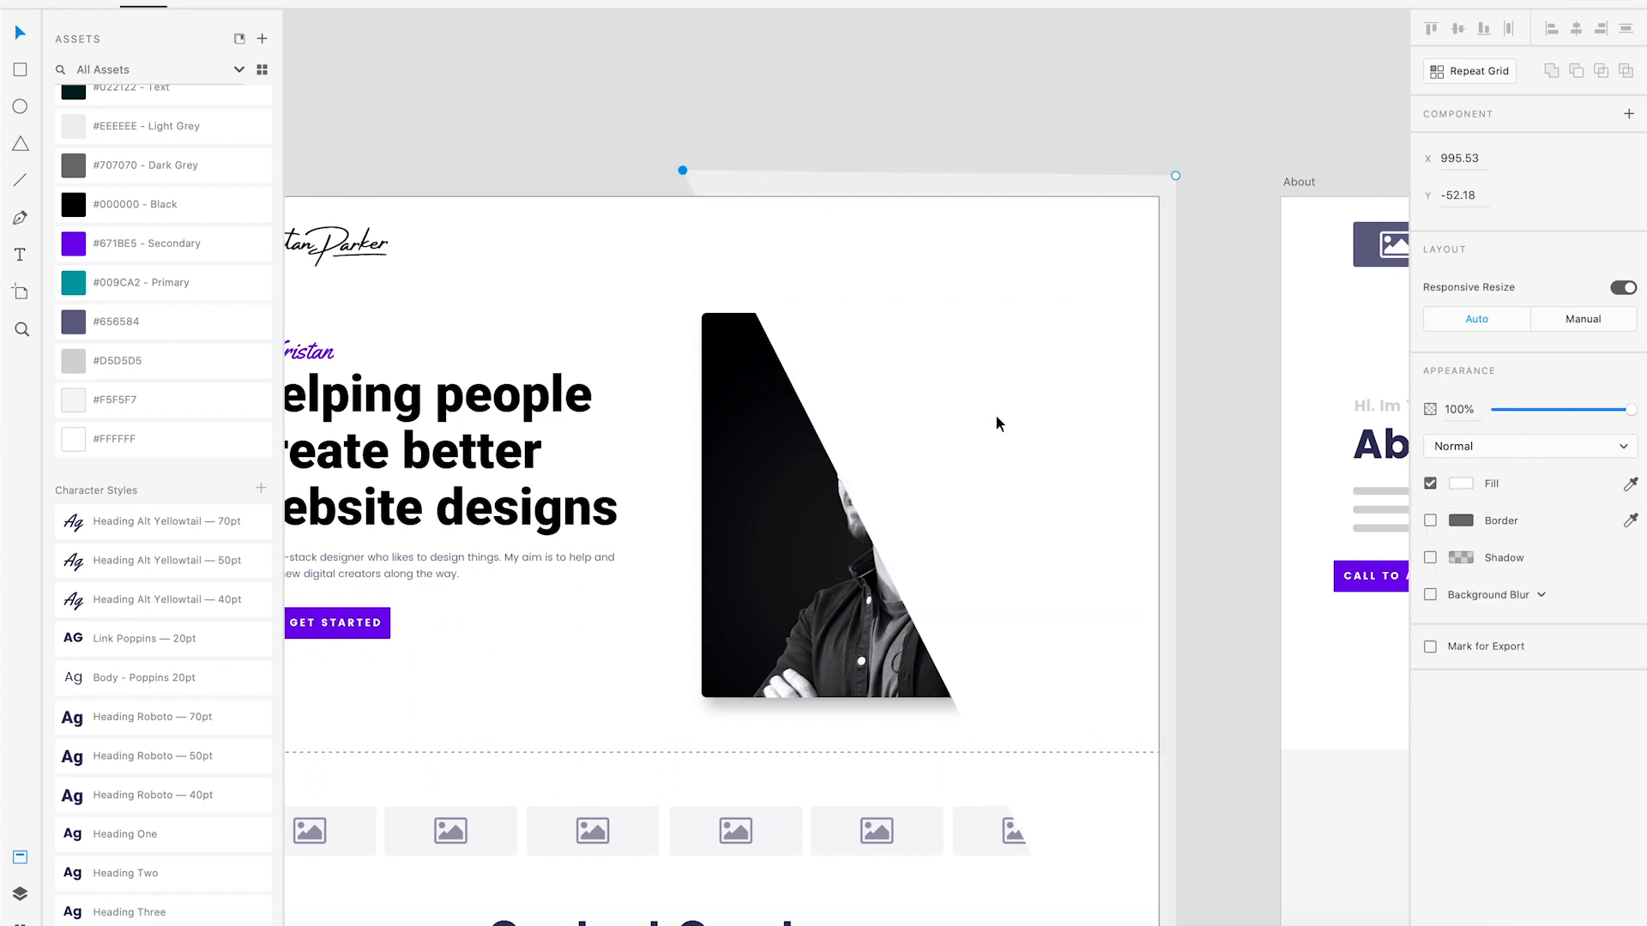
pyautogui.click(143, 244)
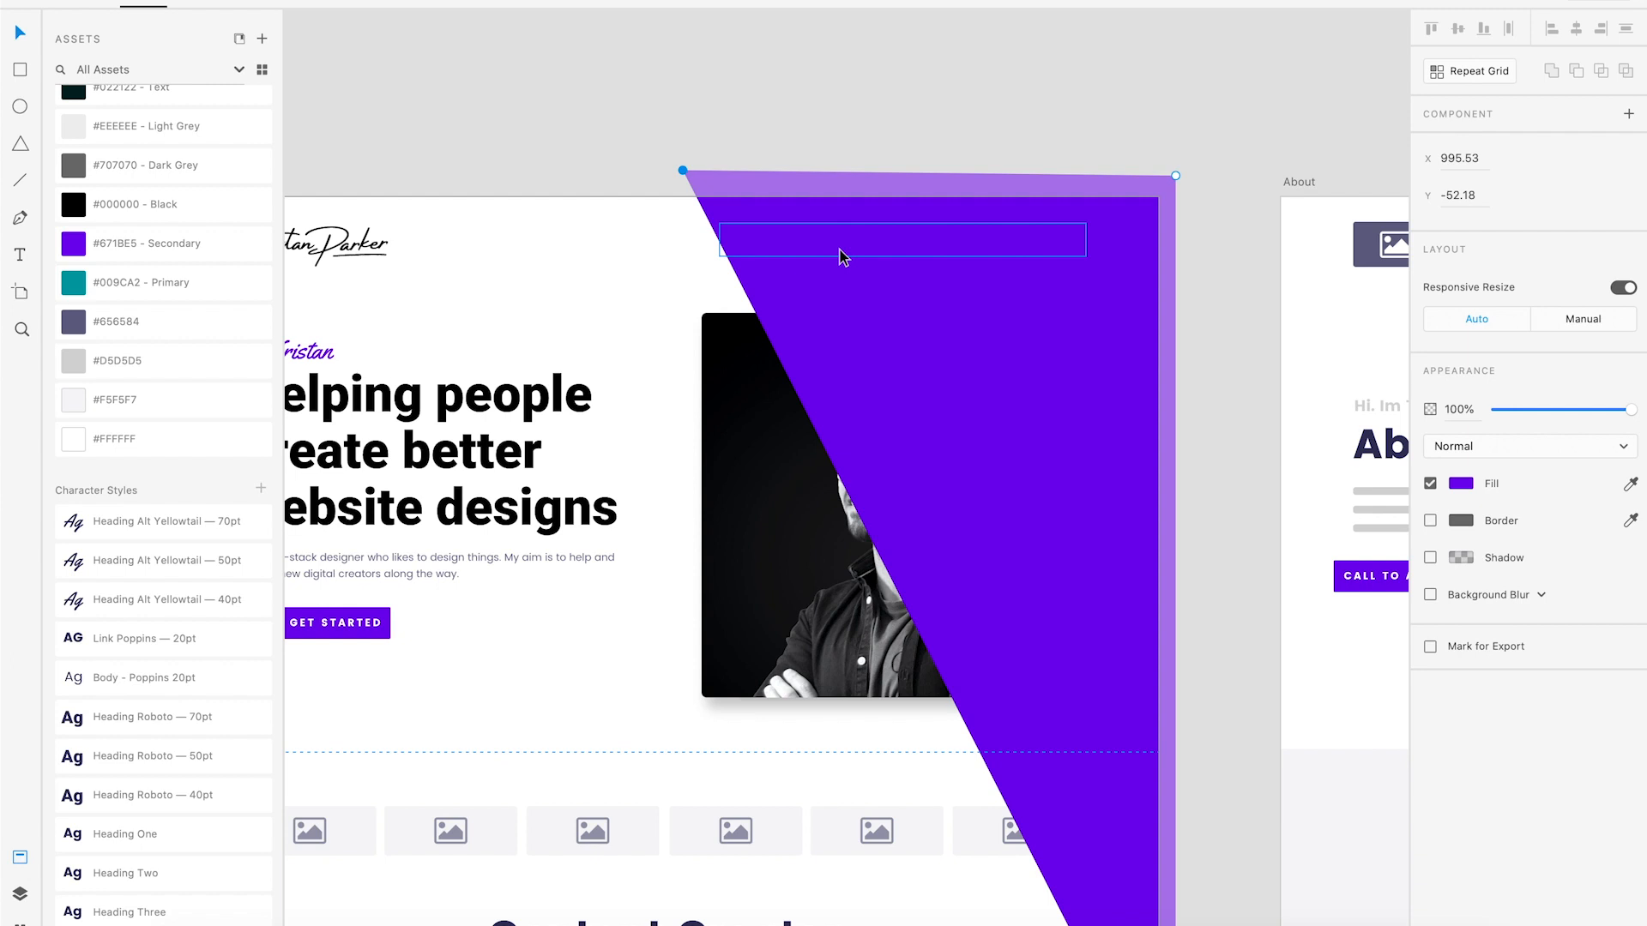
pyautogui.hotkey('ctrl', 'shift', '[')
pyautogui.click(841, 136)
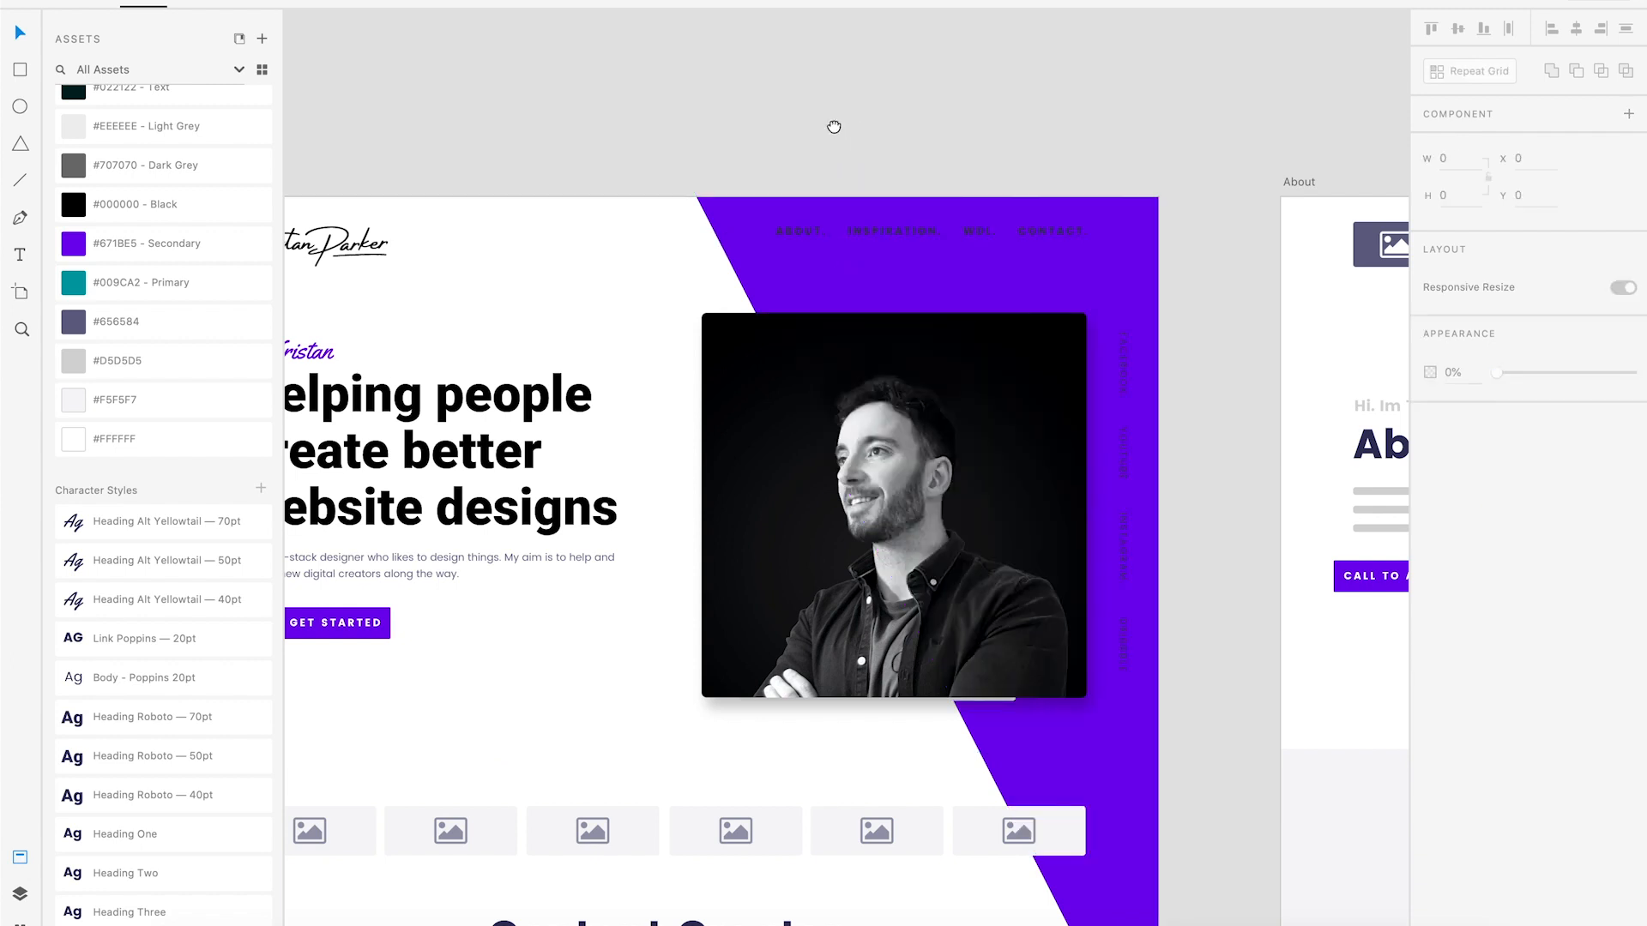
# Color the header navigation text and the vertical social links white with the #FFFFFF color asset.
pyautogui.scroll(-2, 832, 189)
pyautogui.click(840, 176)
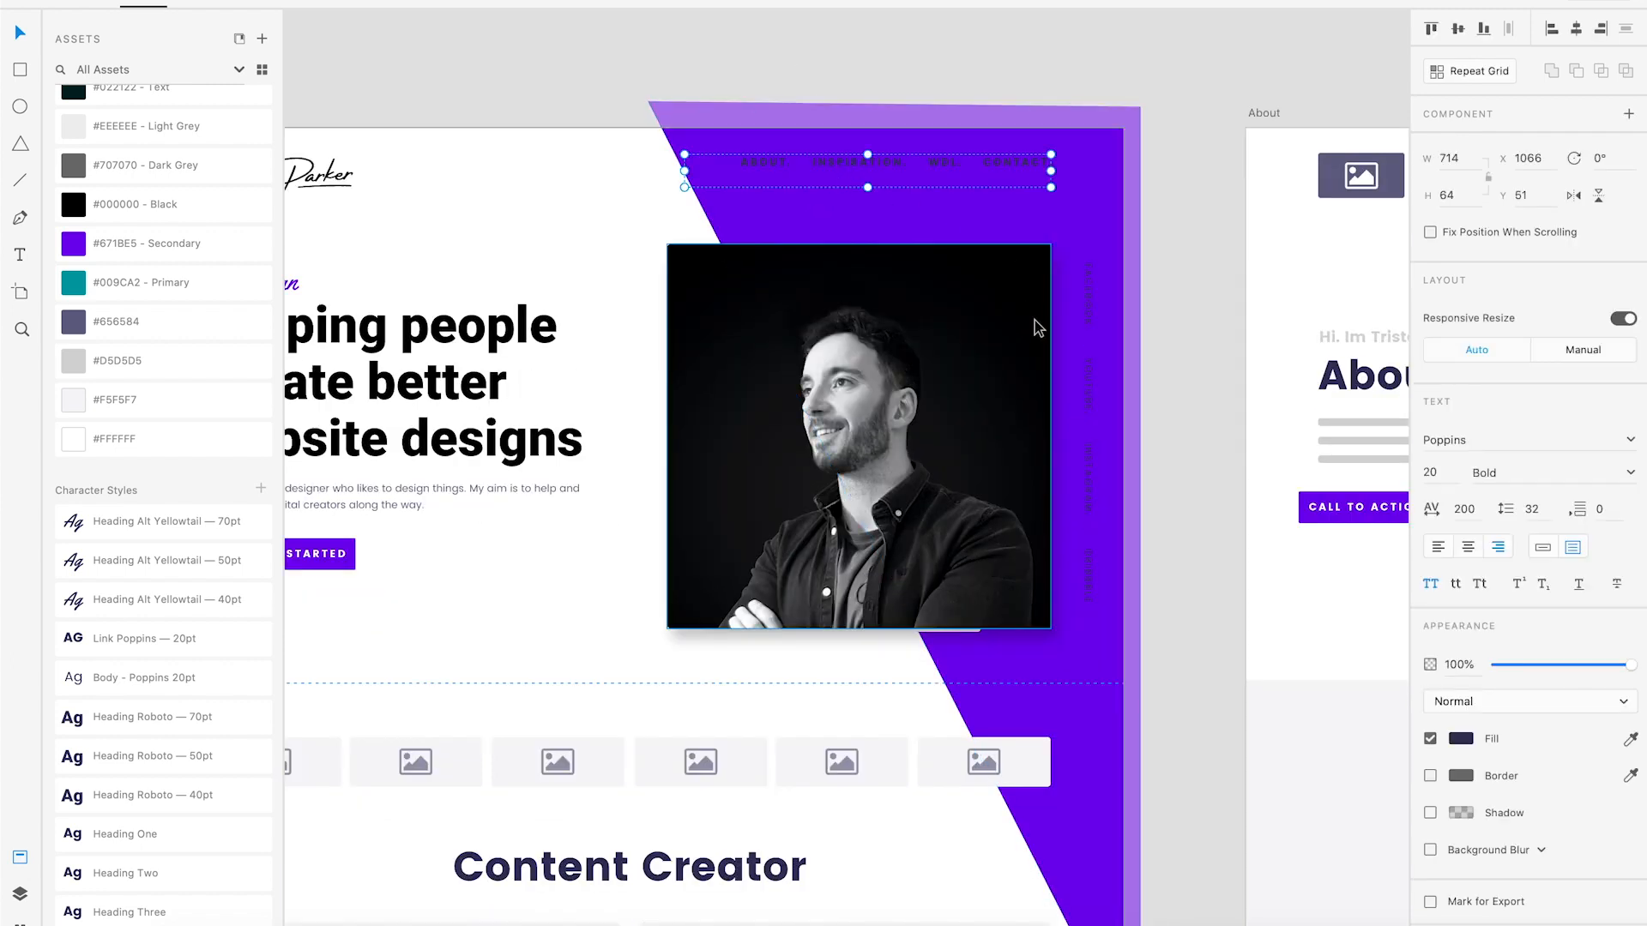
pyautogui.keyDown('shift'); pyautogui.click(1088, 301); pyautogui.keyUp('shift')
pyautogui.scroll(1, 221, 240)
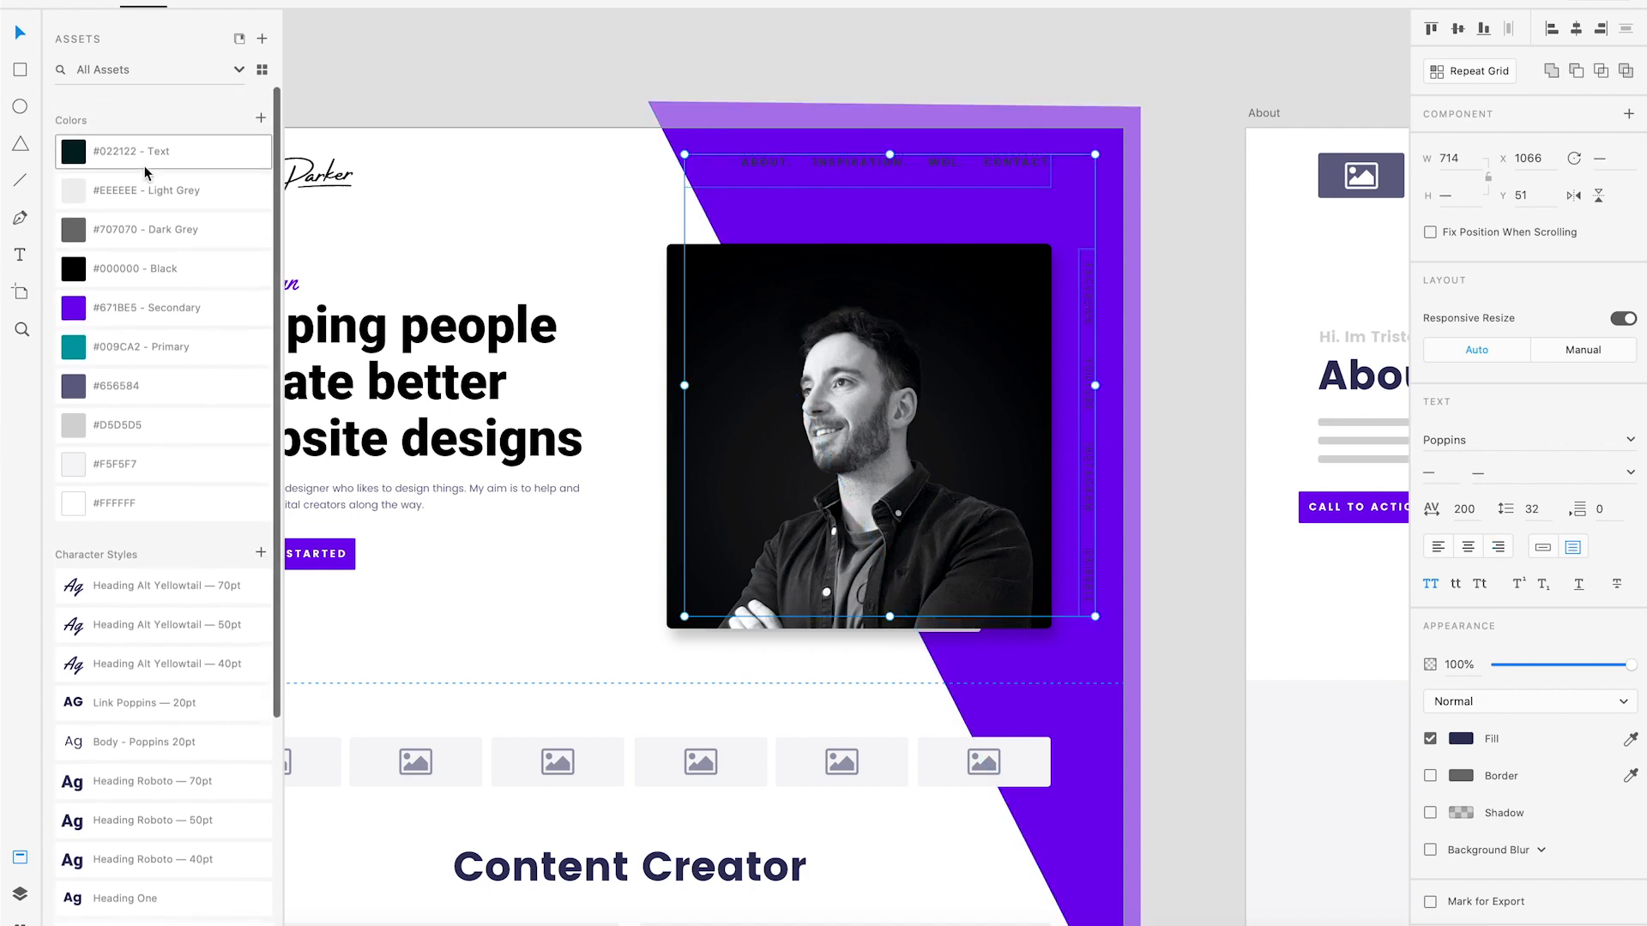
pyautogui.click(125, 496)
pyautogui.click(554, 95)
pyautogui.moveTo(563, 129); pyautogui.dragTo(654, 10)
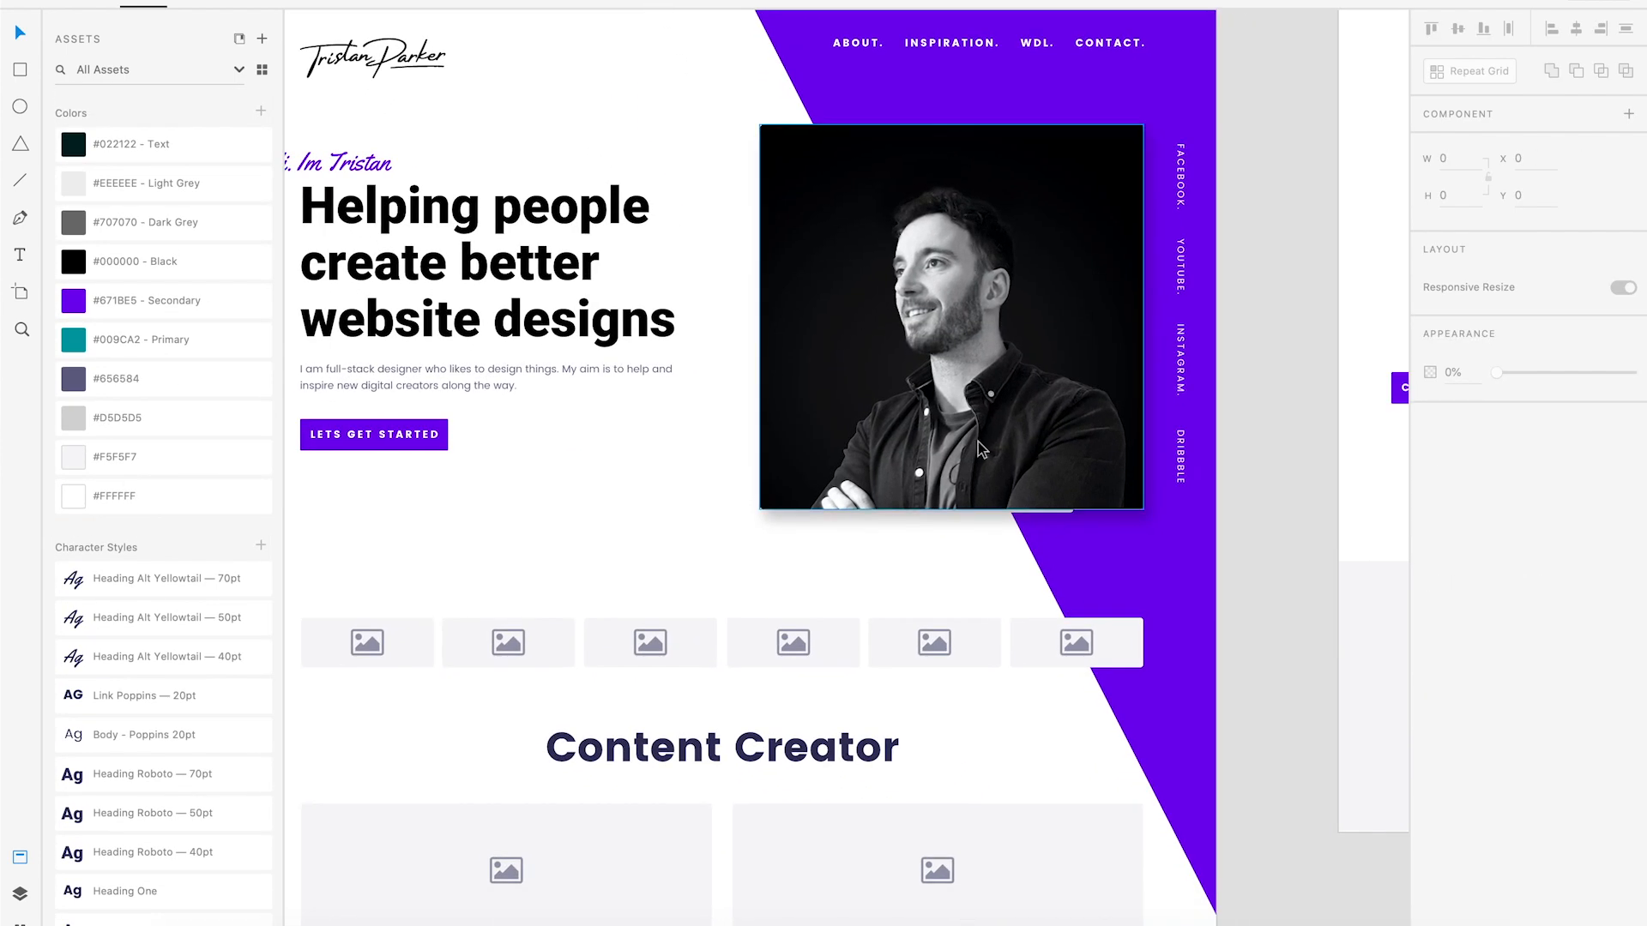
# Delete the leftover image placeholder behind the portrait and nudge the hero's script greeting slightly up and to the right.
pyautogui.click(966, 513)
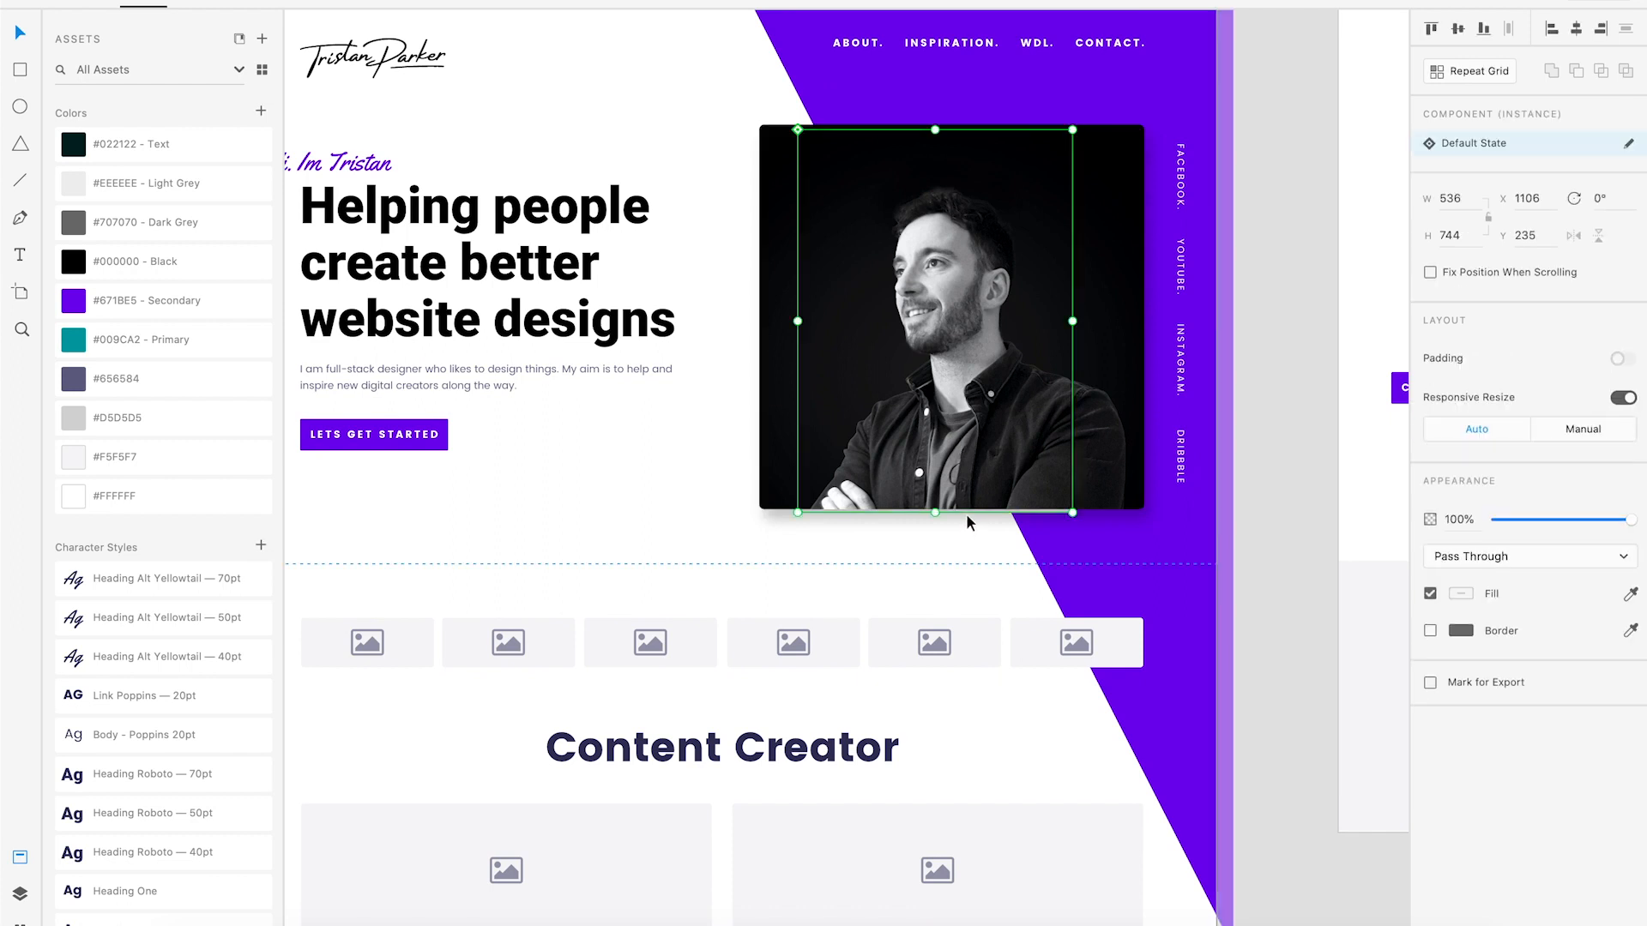
pyautogui.press('Escape')
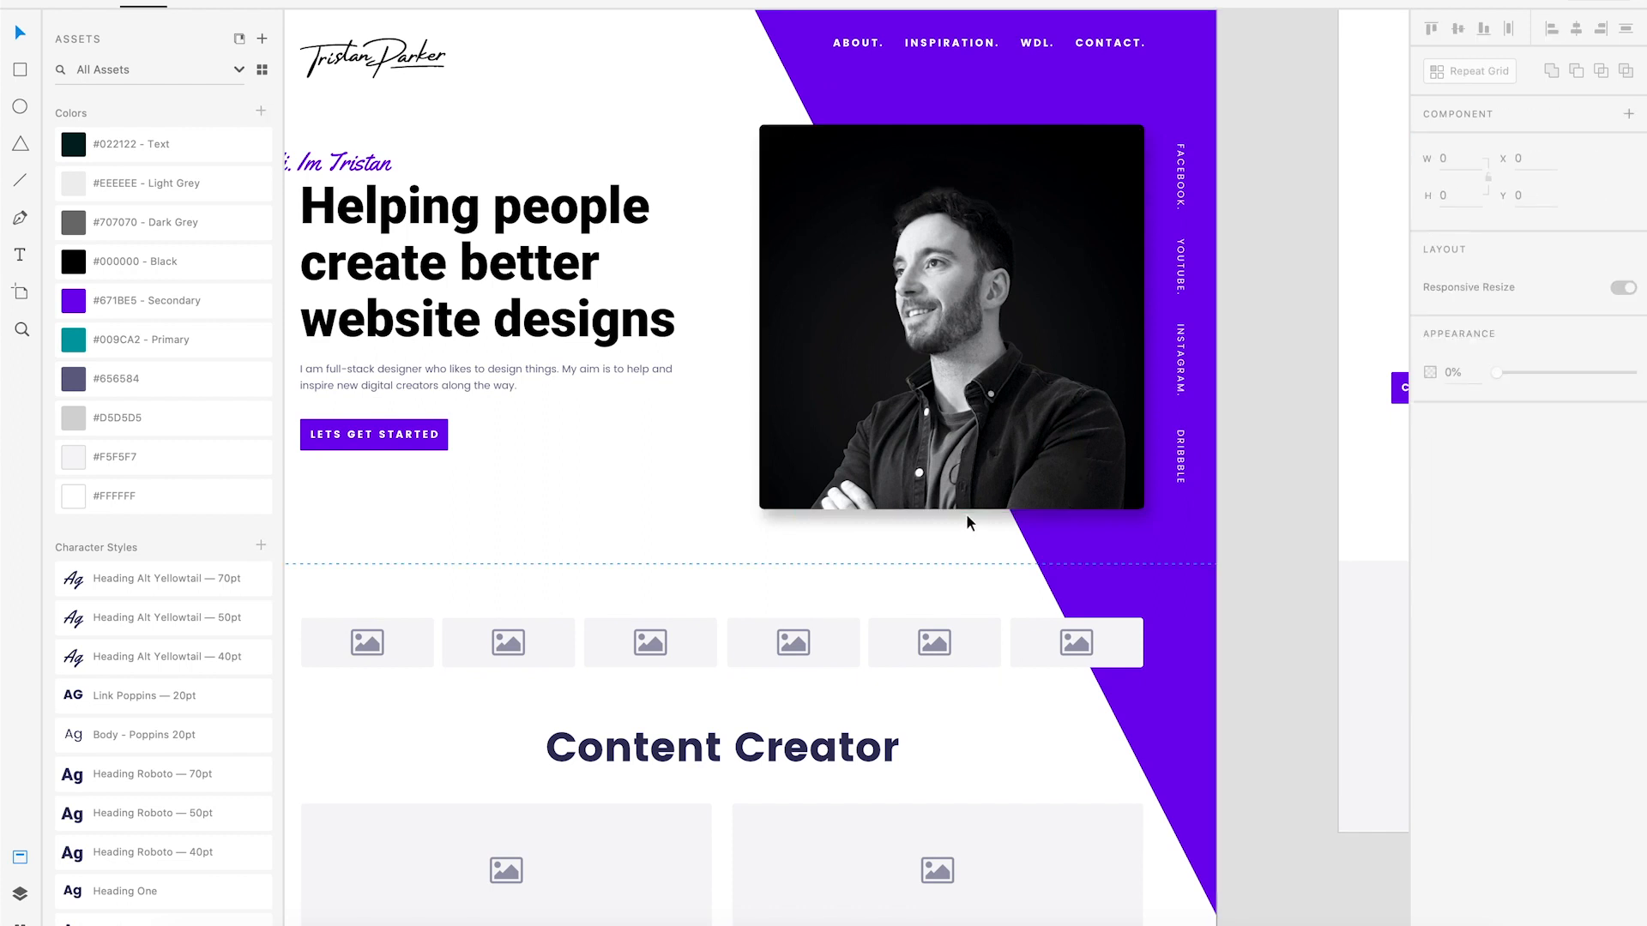
pyautogui.moveTo(945, 397); pyautogui.dragTo(1027, 453)
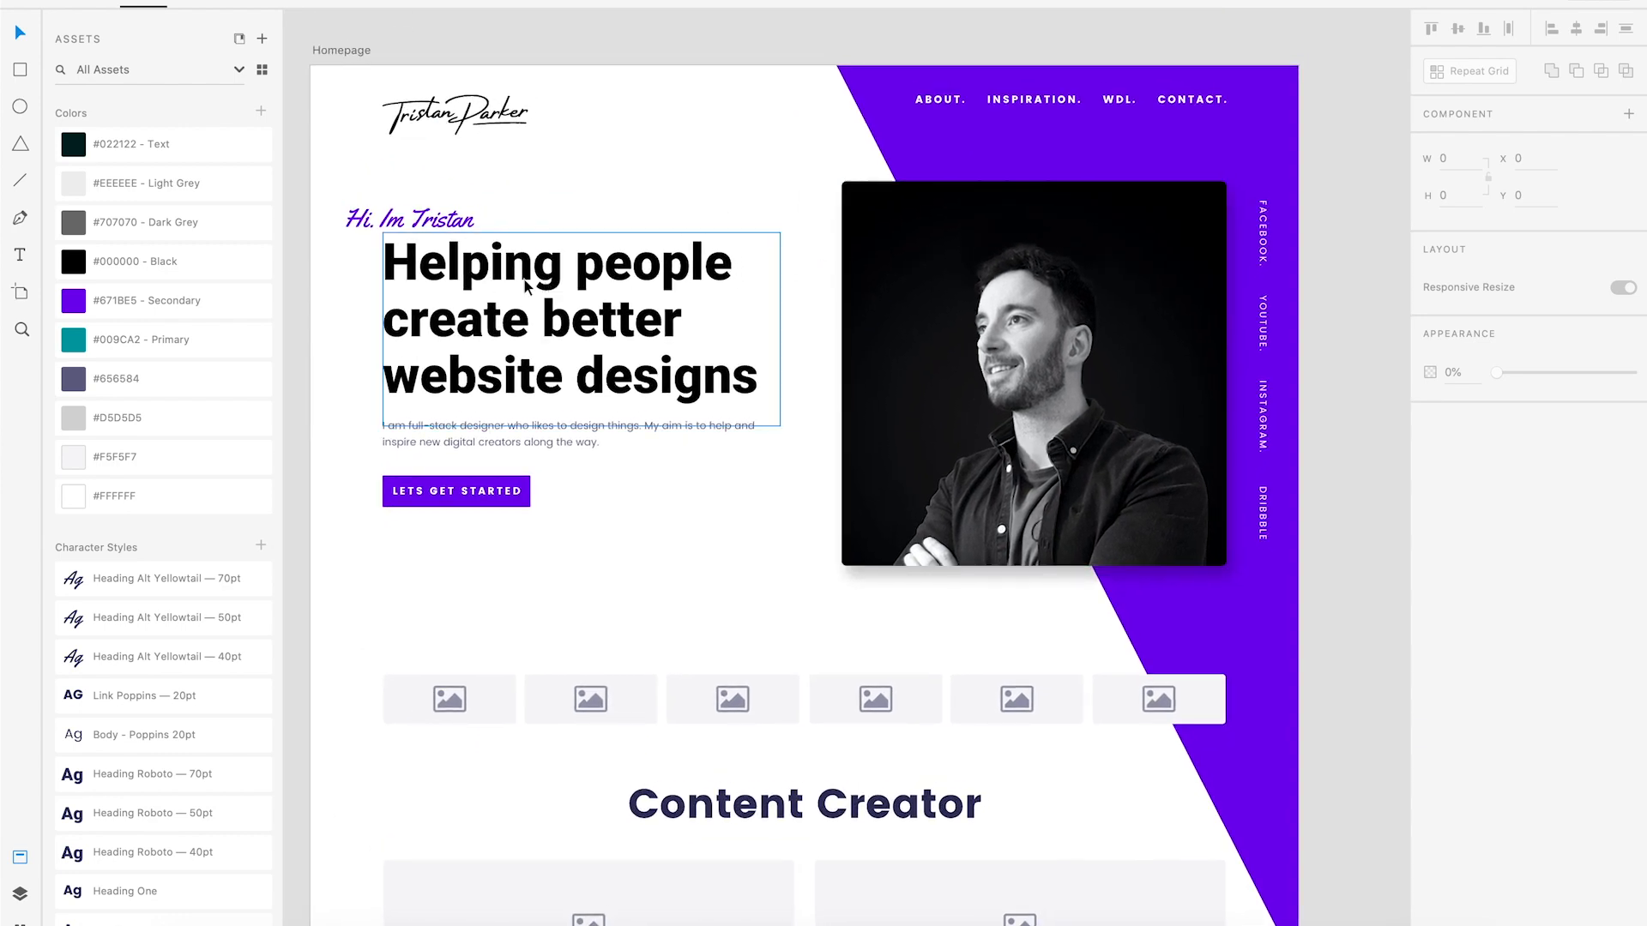
pyautogui.click(410, 219)
pyautogui.click(657, 38)
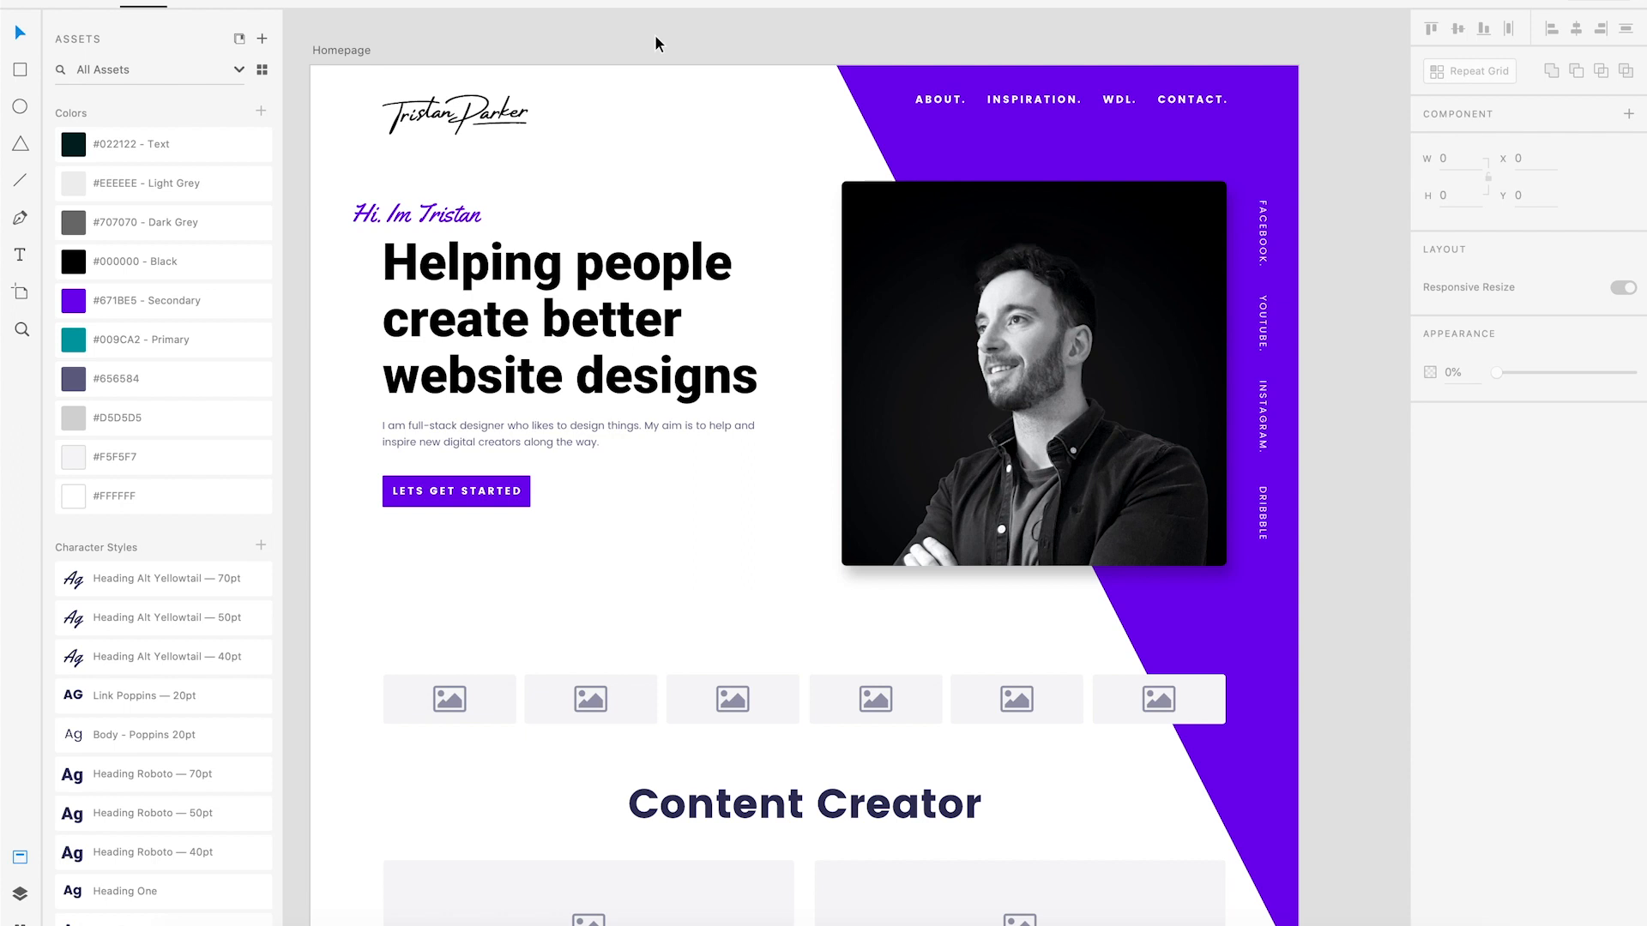
# Delete the row of six small image placeholders between the hero section and the Content Creator heading.
pyautogui.scroll(-5, 515, 626)
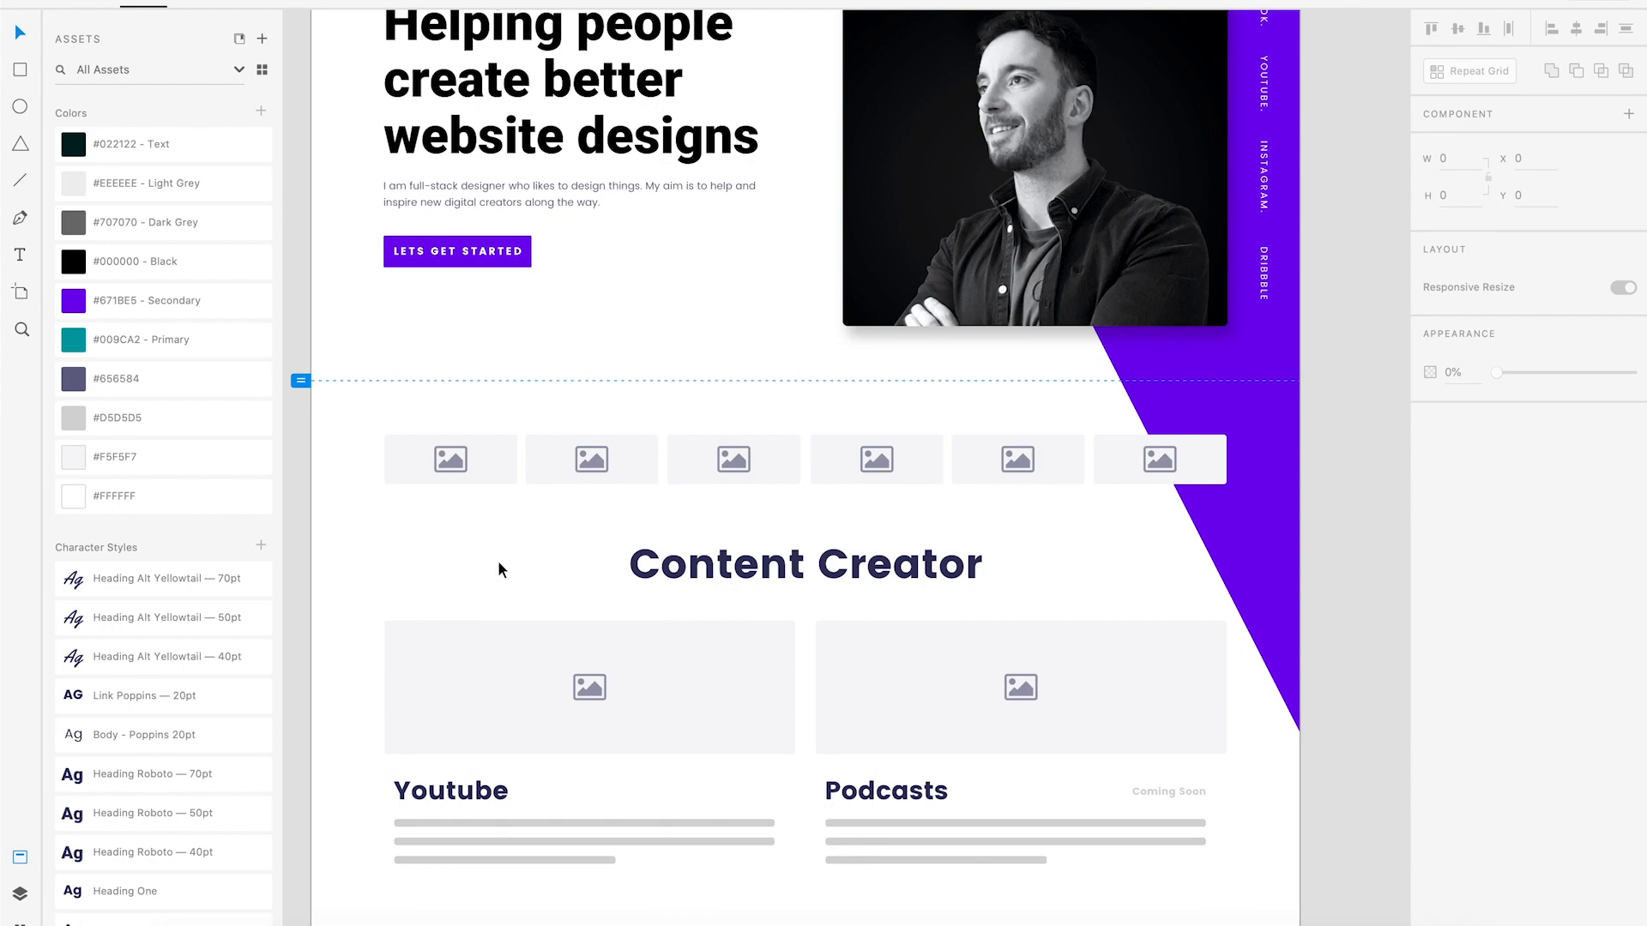
pyautogui.click(398, 464)
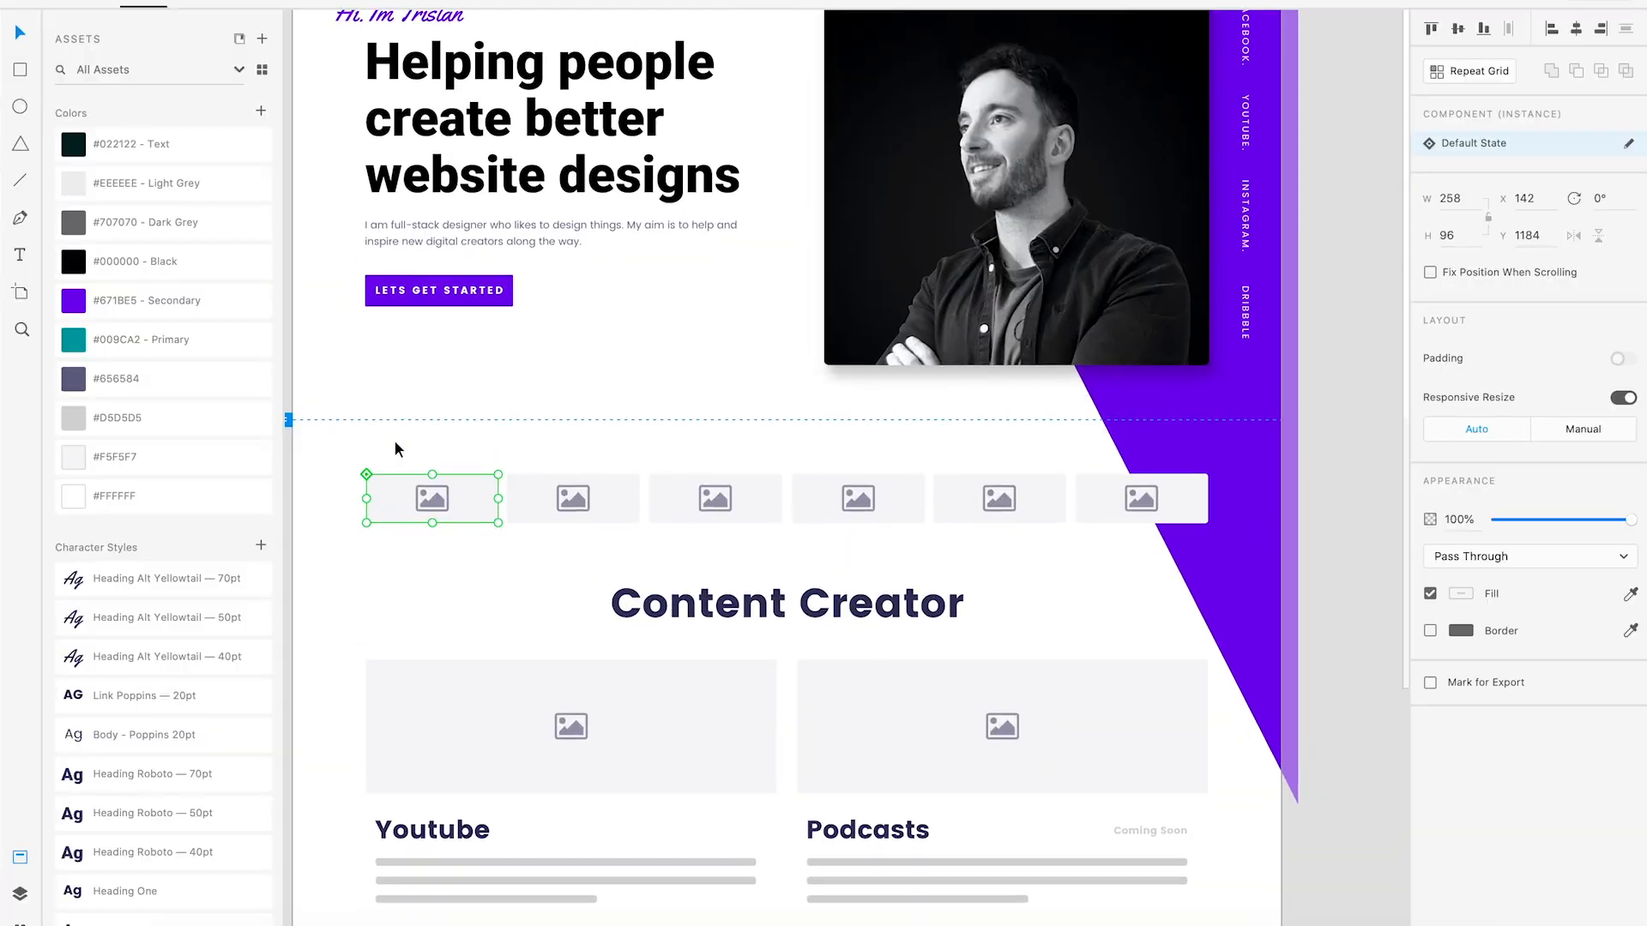
pyautogui.moveTo(394, 440); pyautogui.dragTo(1112, 525)
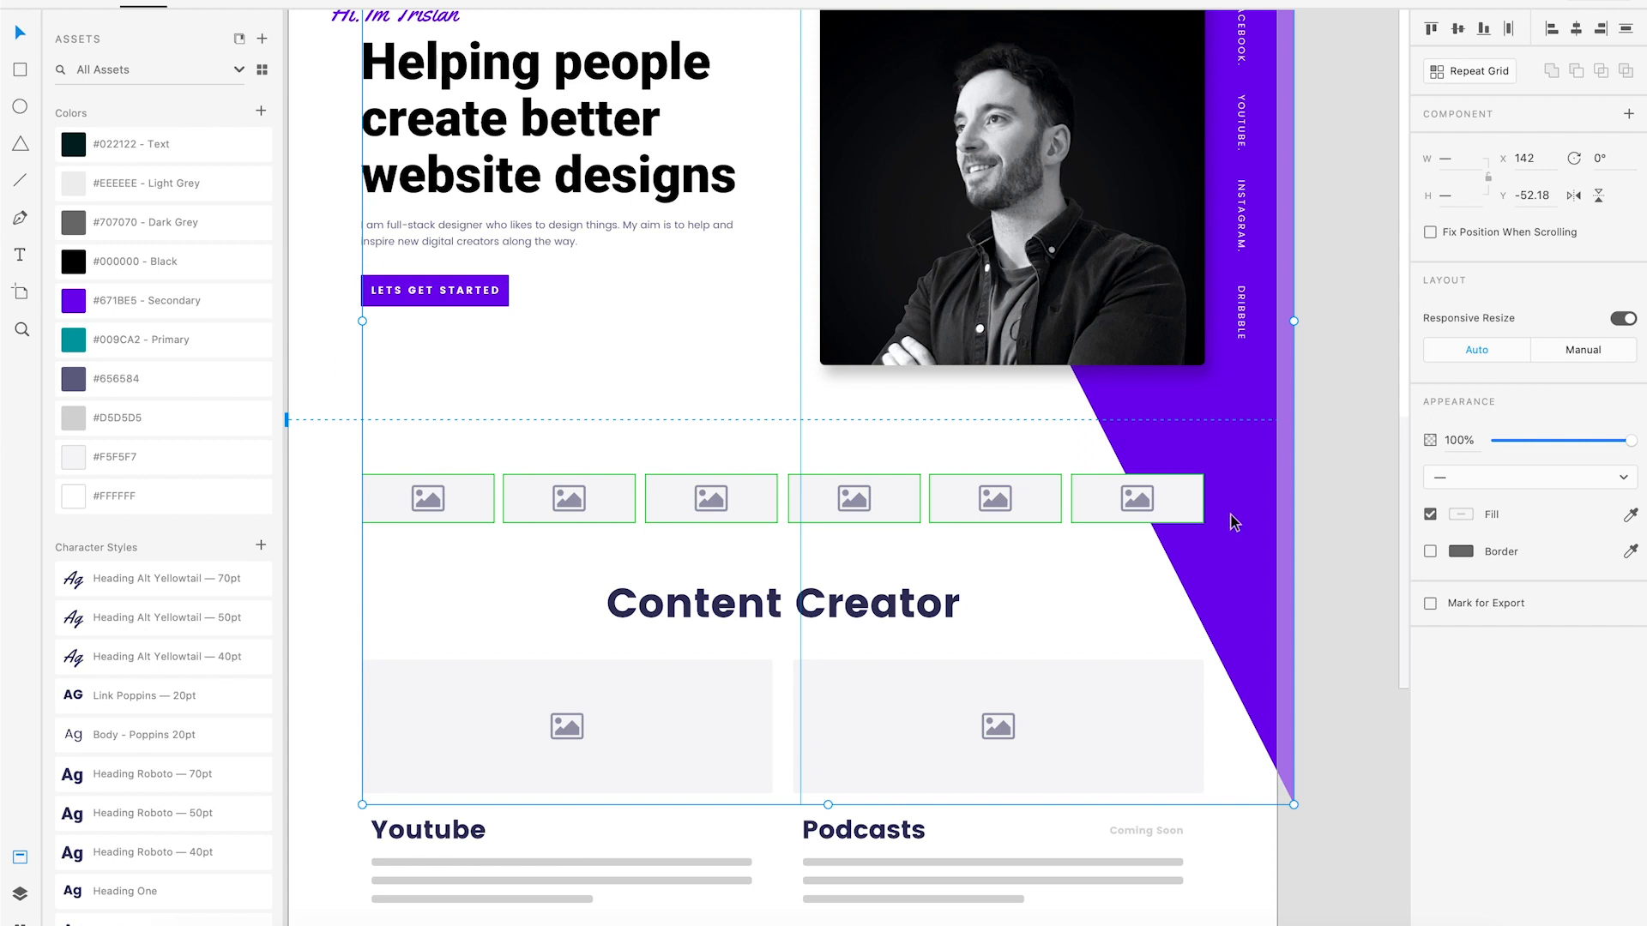
pyautogui.press('super+g')
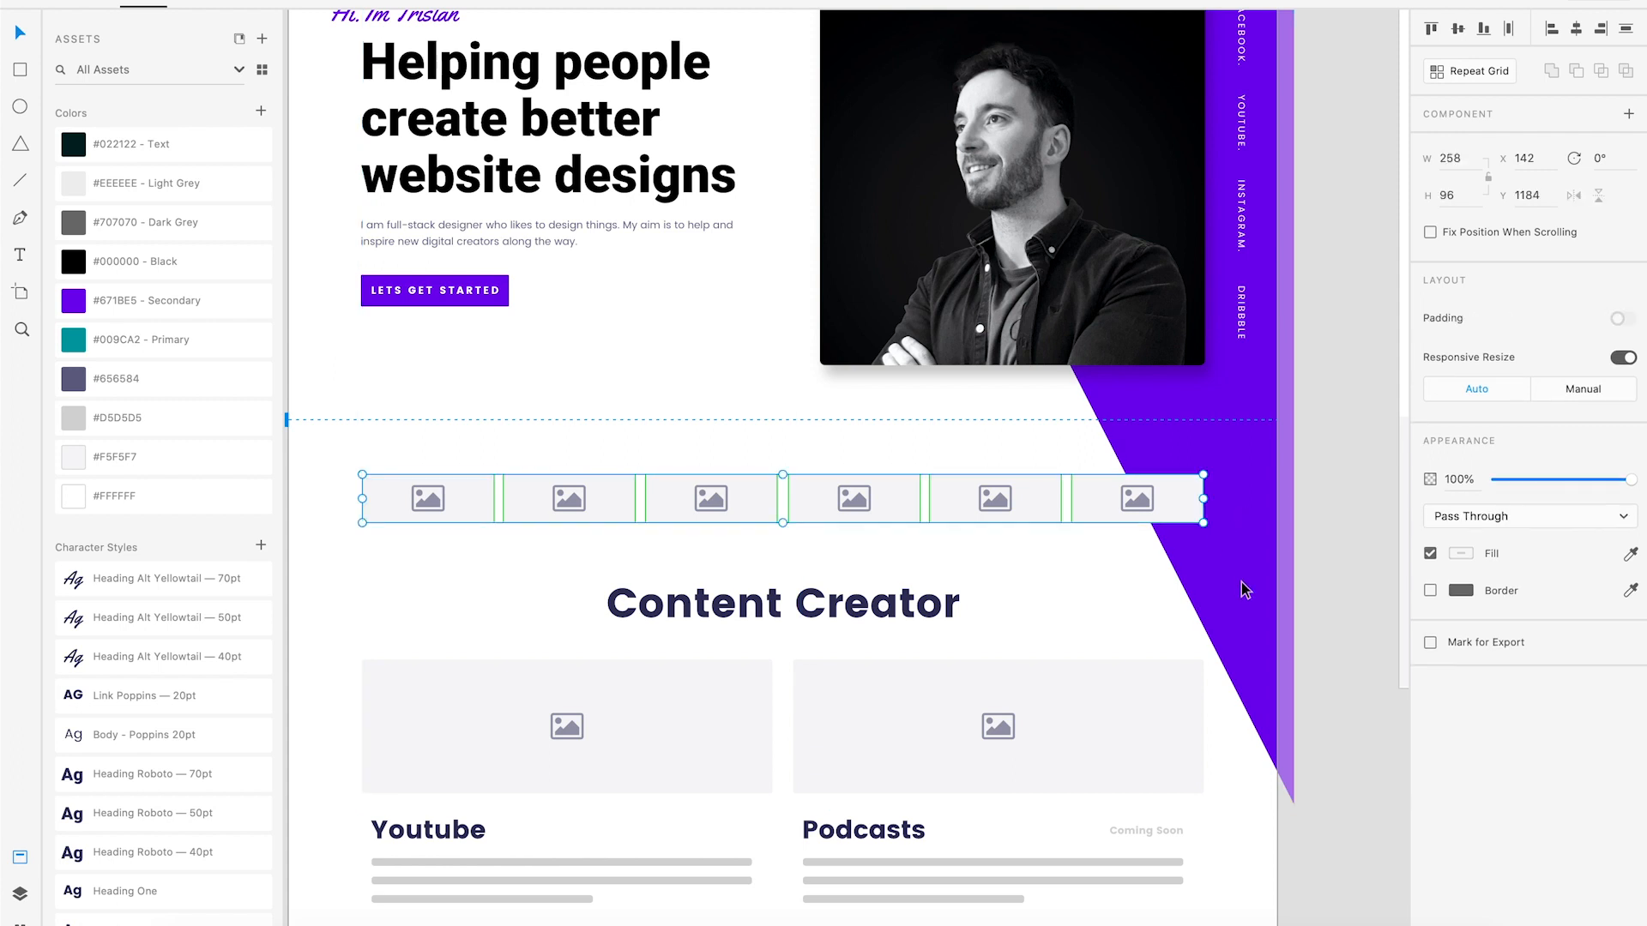
pyautogui.press('Delete')
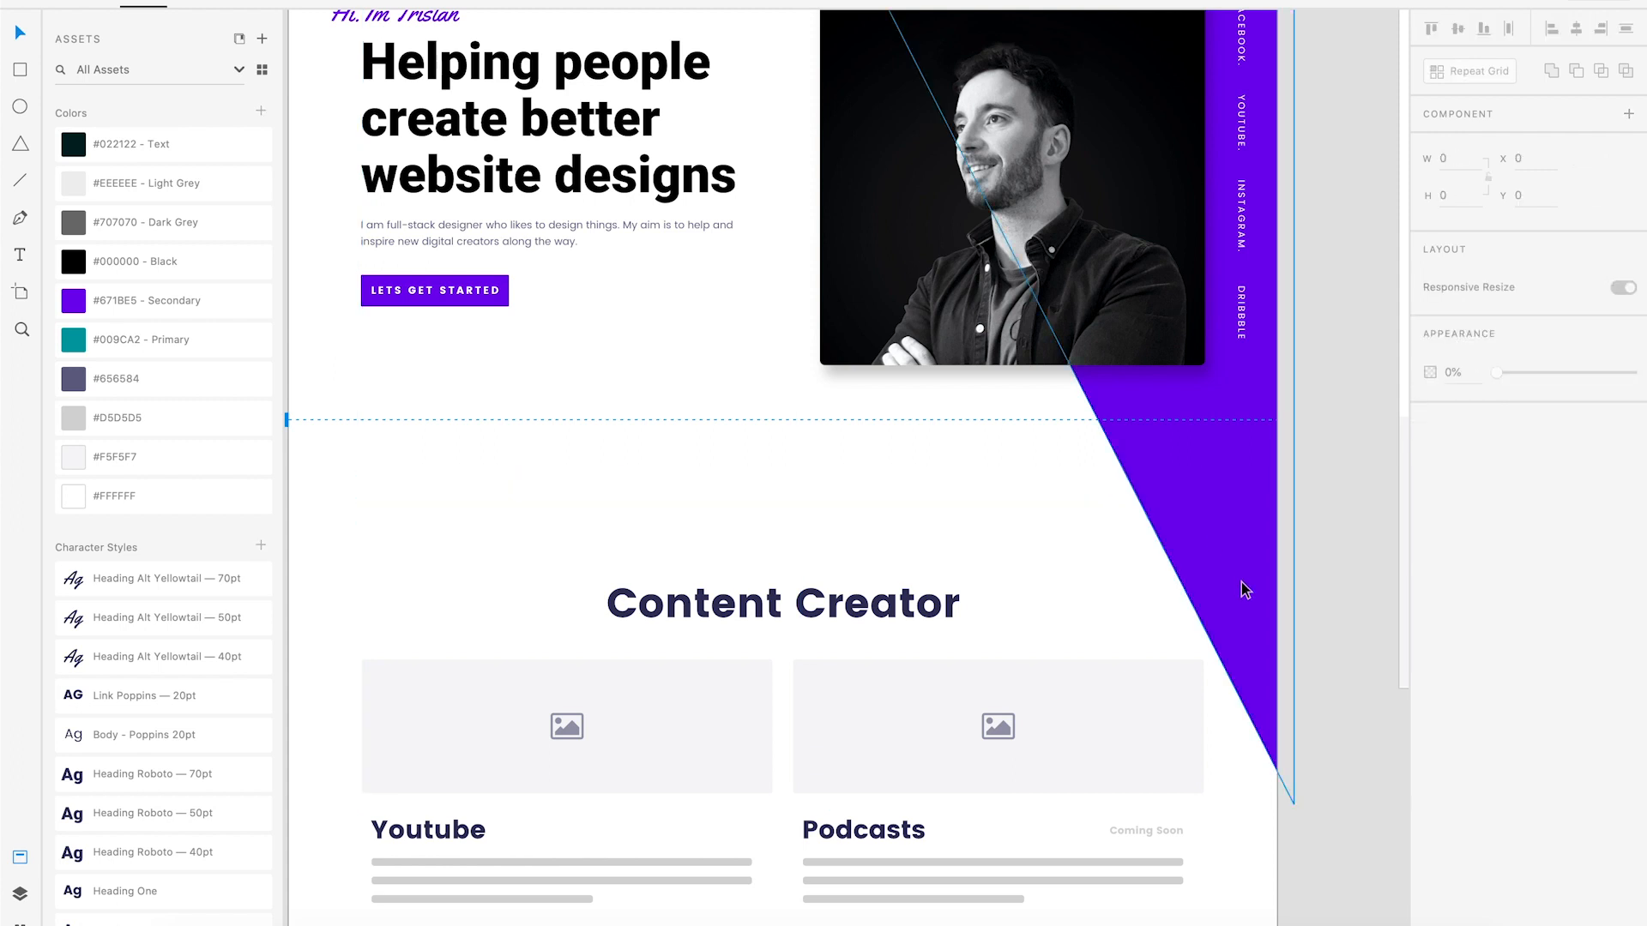
# Move the Content Creator heading together with its Youtube and Podcasts cards up closer to the hero section.
pyautogui.scroll(-3, 768, 521)
pyautogui.hscroll(-2, 768, 521)
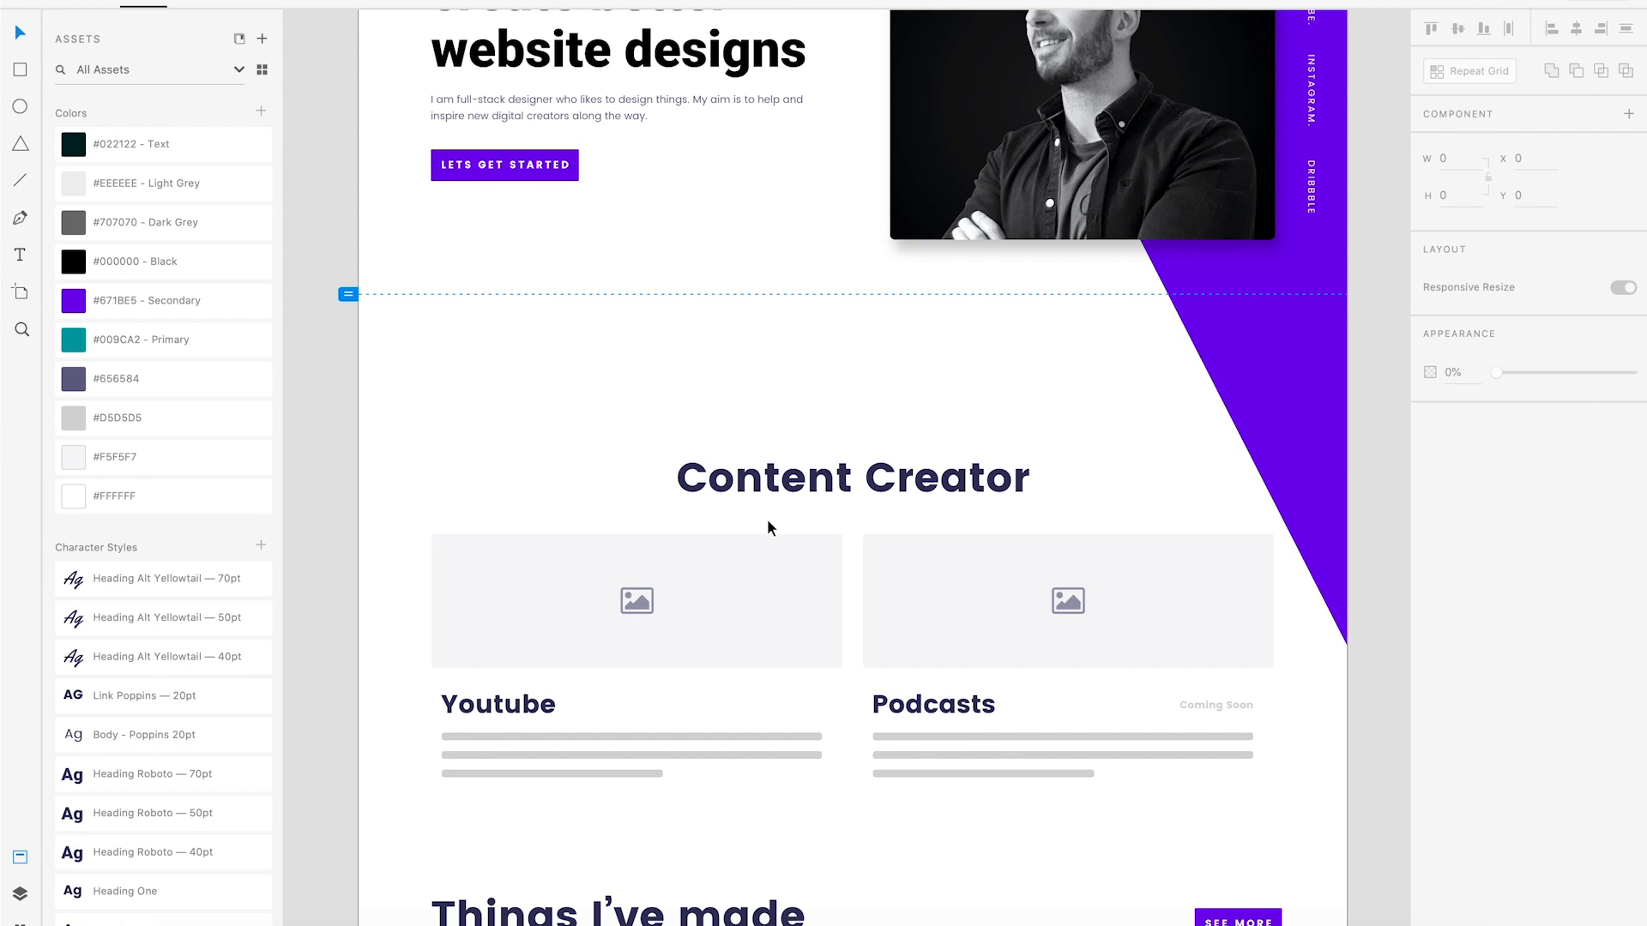
pyautogui.scroll(2, 806, 540)
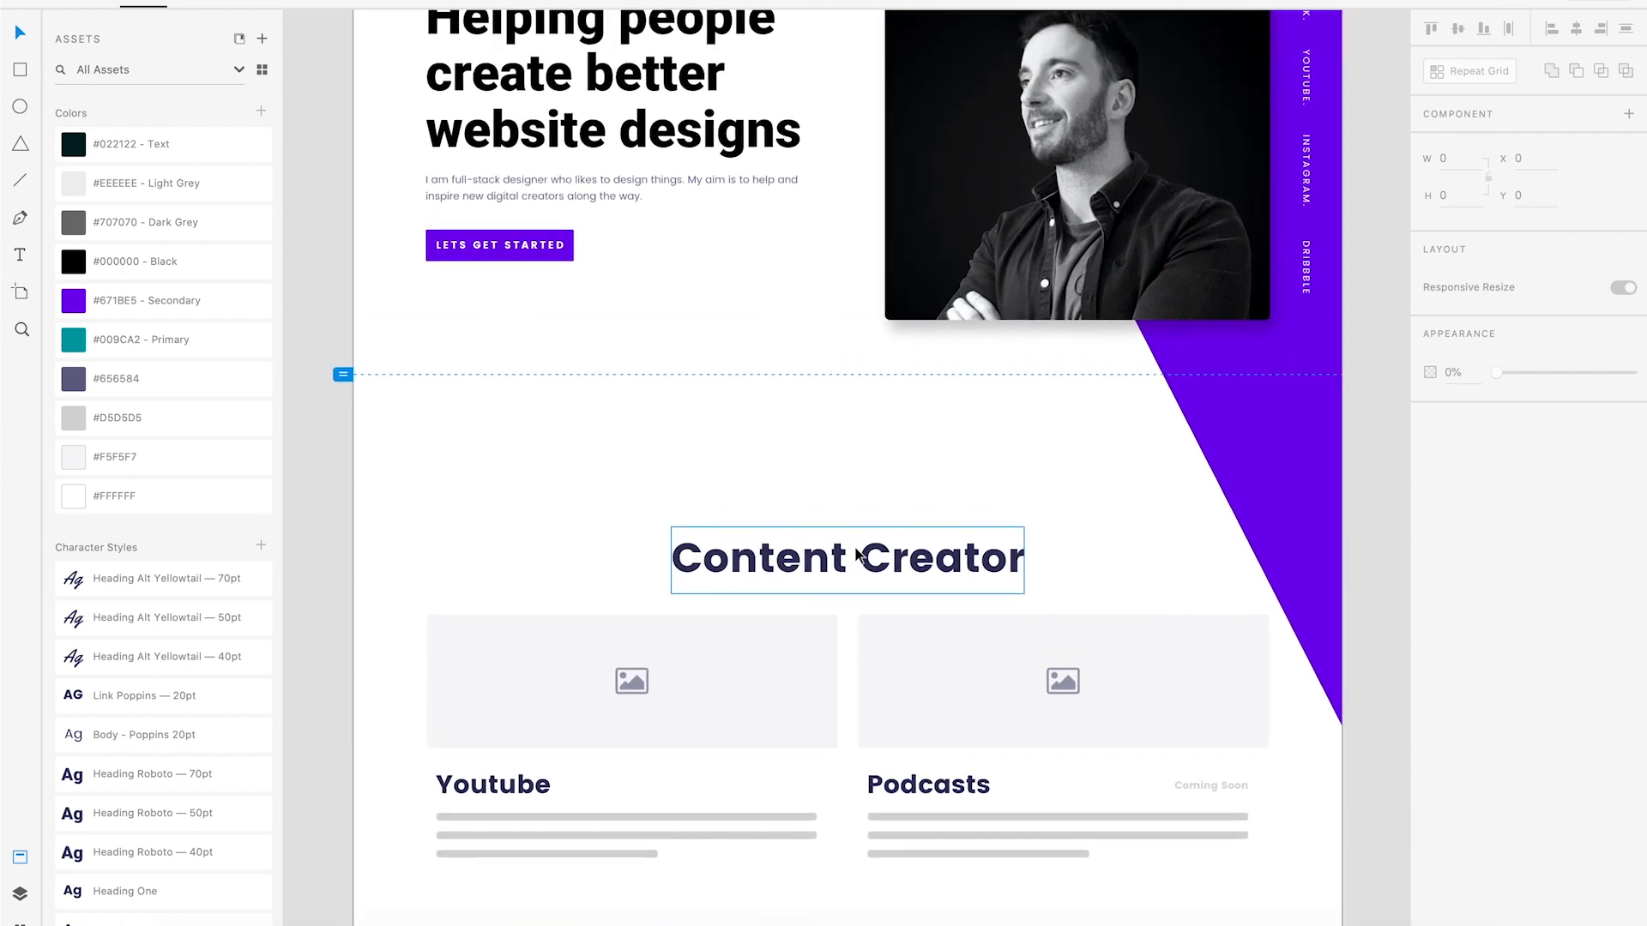
pyautogui.hscroll(1, 855, 556)
pyautogui.hscroll(-1, 866, 561)
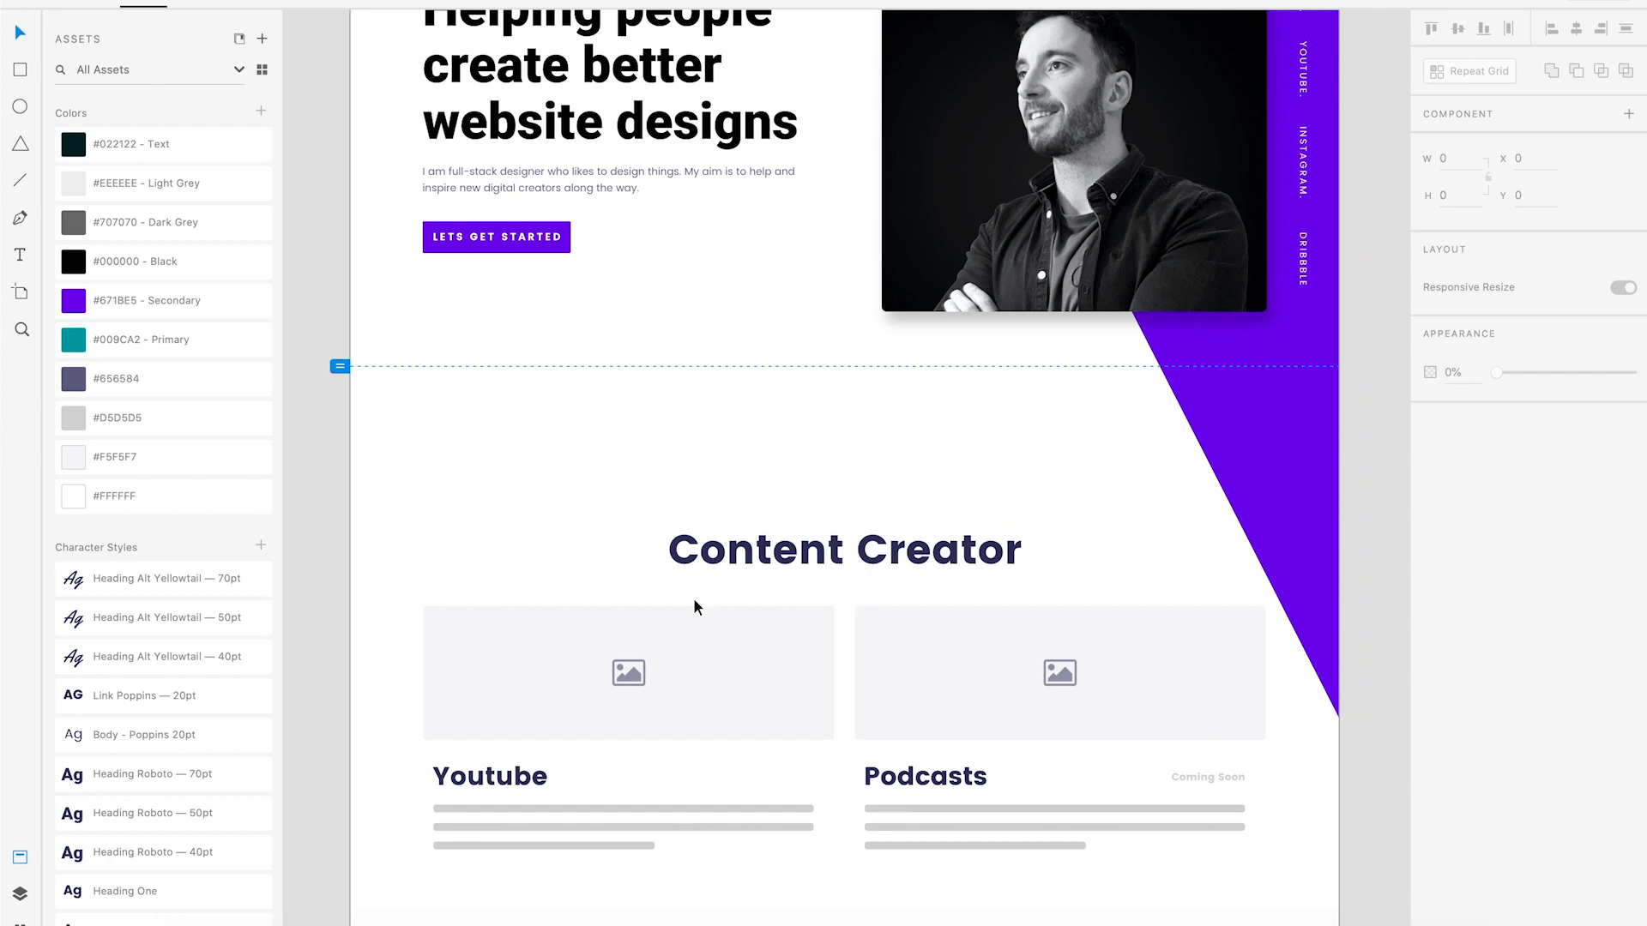
pyautogui.click(723, 563)
pyautogui.moveTo(726, 477); pyautogui.dragTo(730, 461)
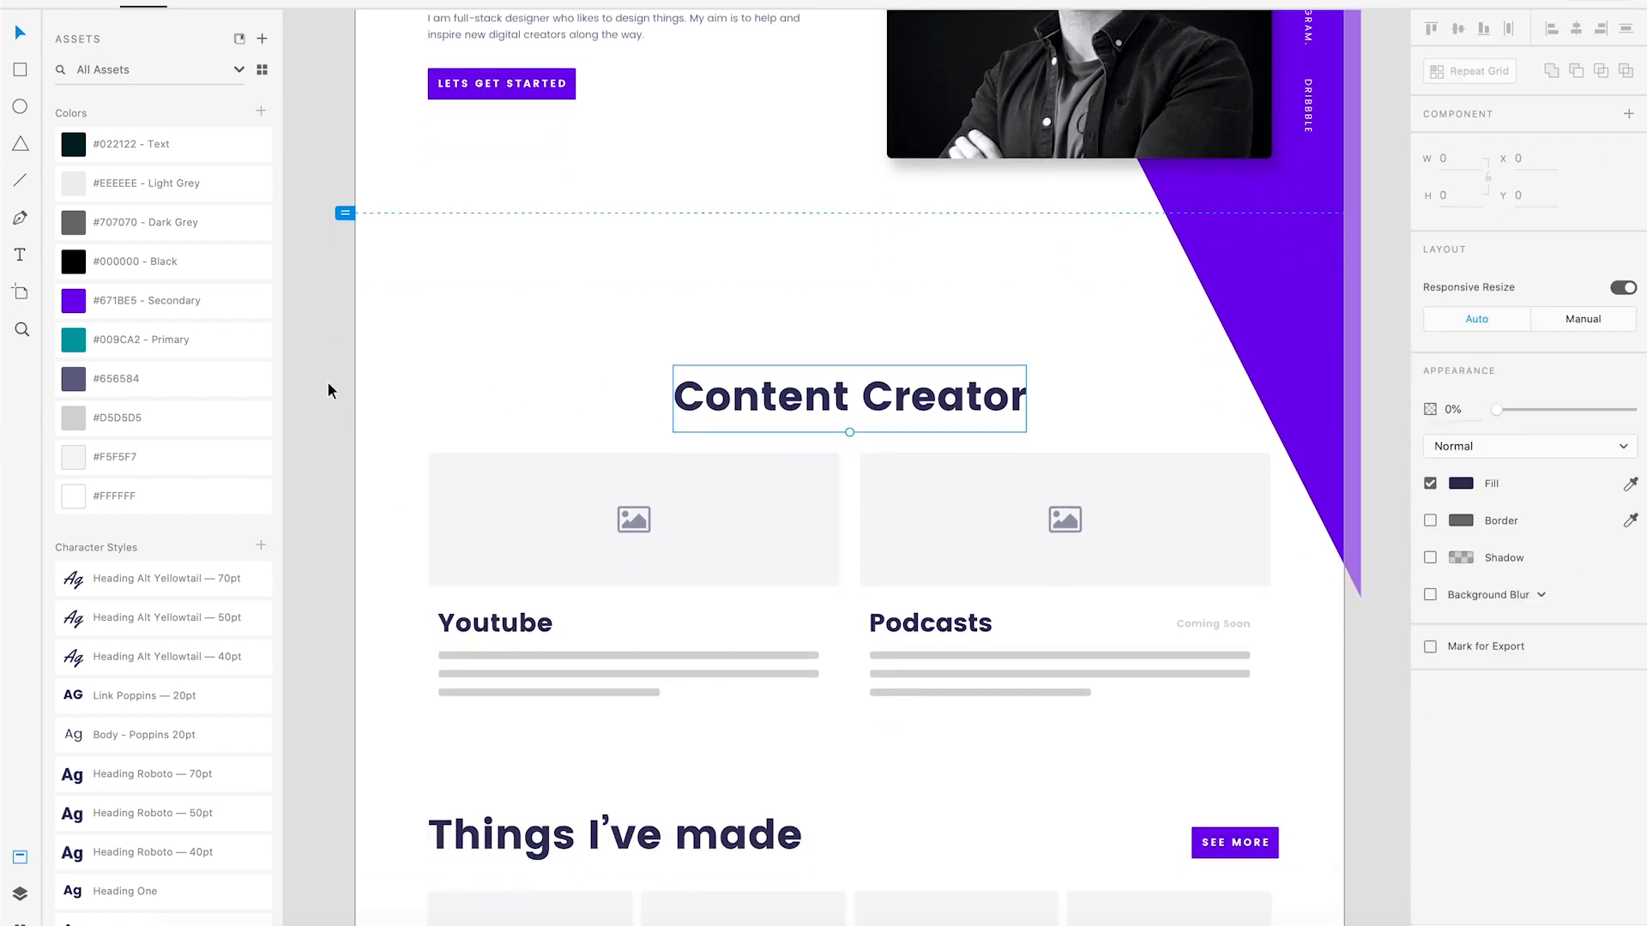
pyautogui.moveTo(327, 383); pyautogui.dragTo(1037, 703)
pyautogui.click(816, 352)
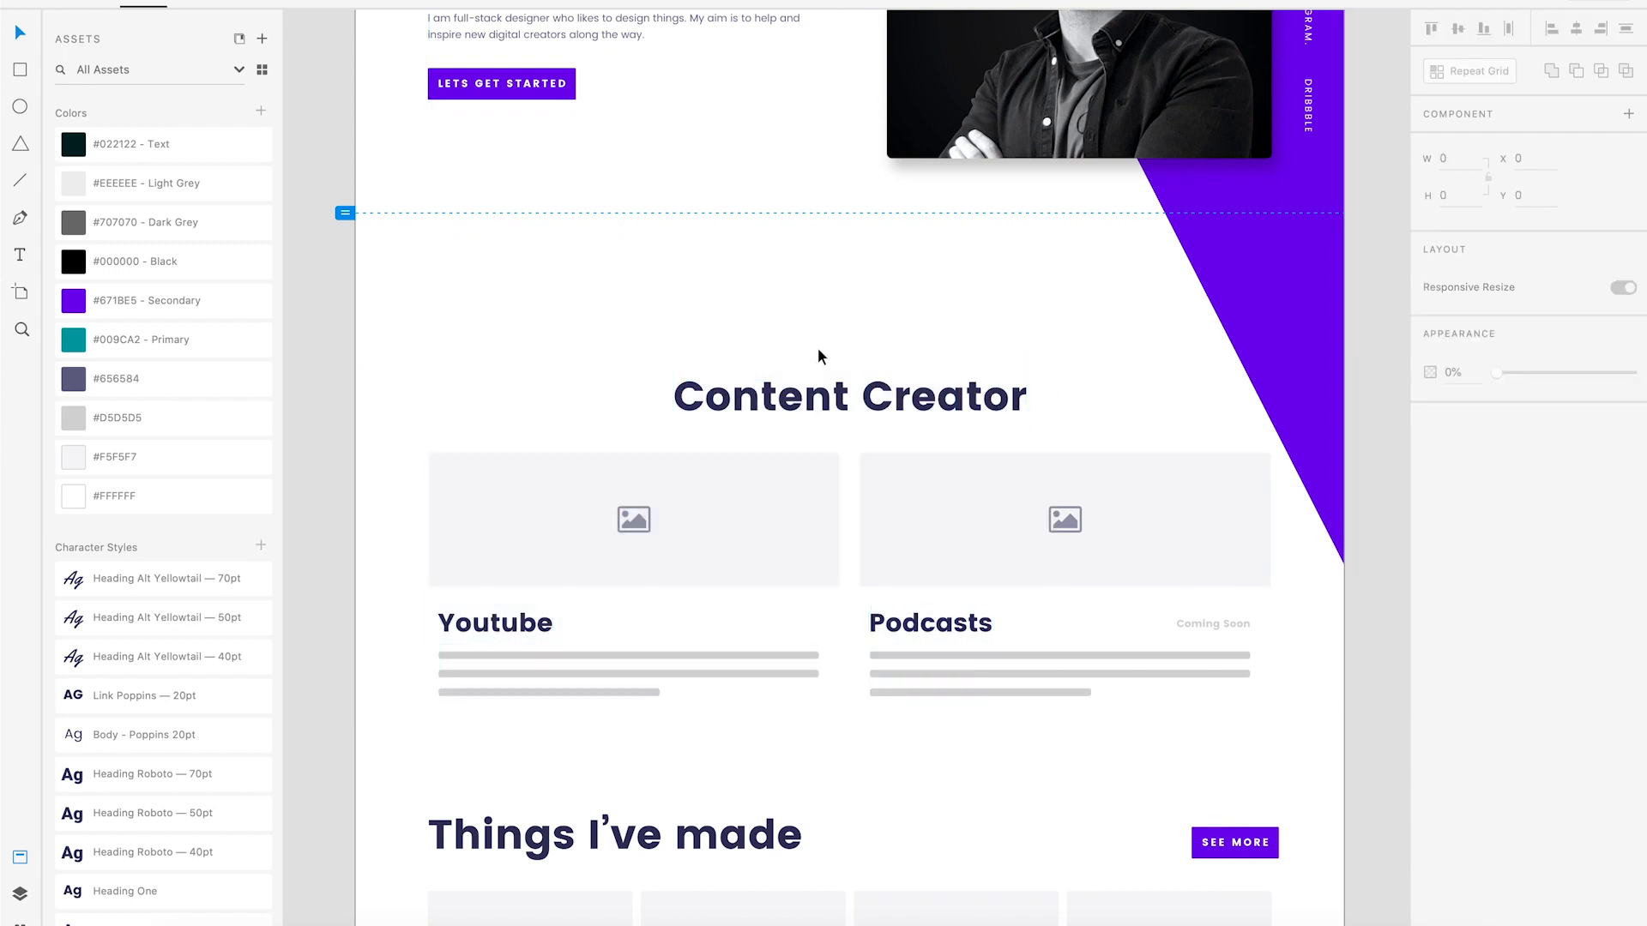
pyautogui.click(748, 411)
pyautogui.moveTo(367, 485); pyautogui.dragTo(443, 529)
pyautogui.moveTo(1033, 683); pyautogui.dragTo(1035, 703)
pyautogui.keyDown('shift'); pyautogui.click(1145, 368); pyautogui.keyUp('shift')
pyautogui.keyDown('shift'); pyautogui.click(854, 410); pyautogui.keyUp('shift')
pyautogui.moveTo(779, 403); pyautogui.dragTo(780, 351)
pyautogui.click(572, 351)
# Apply the Heading Roboto — 50pt character style to the Content Creator heading.
pyautogui.click(725, 352)
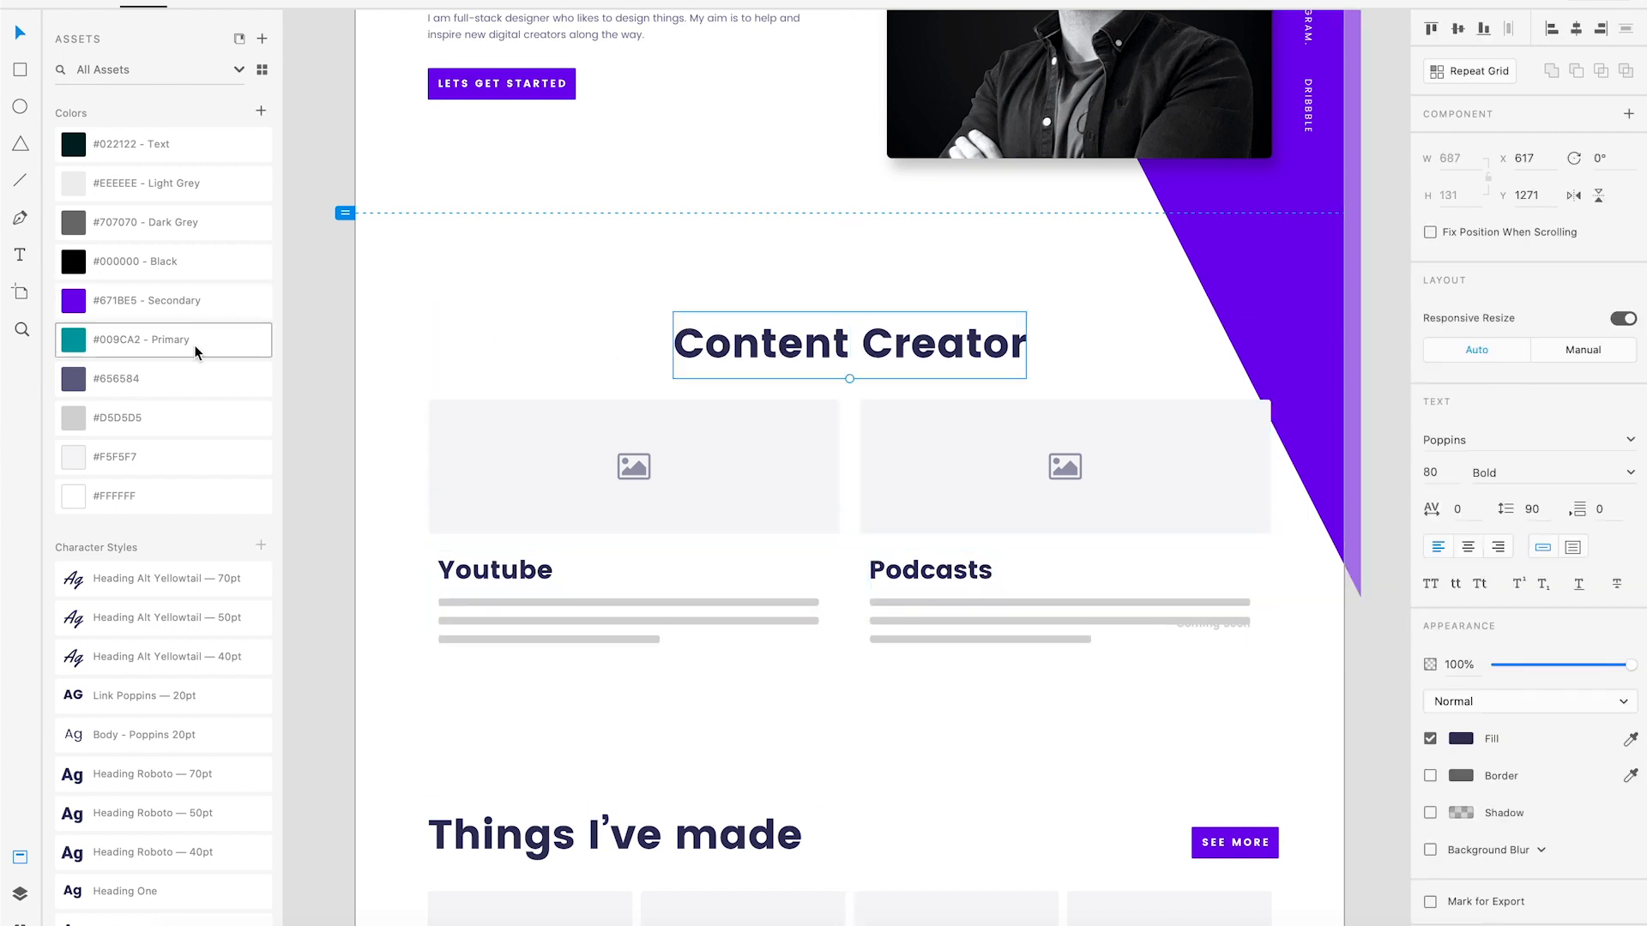
pyautogui.scroll(-1, 222, 631)
pyautogui.scroll(-1, 221, 626)
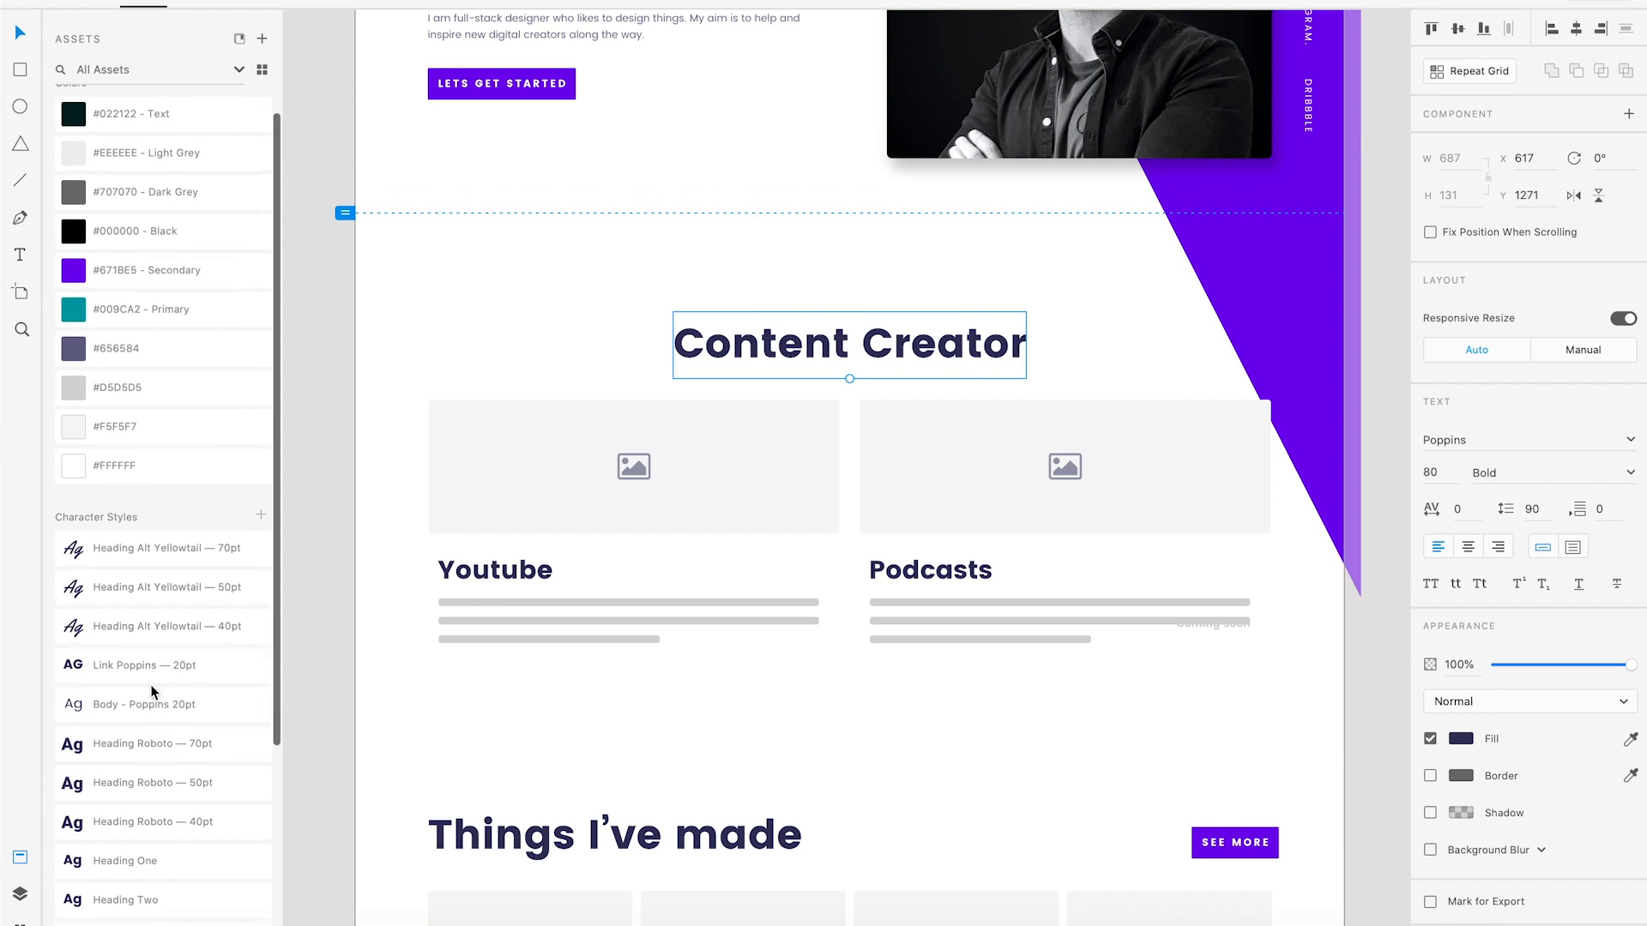
pyautogui.click(144, 744)
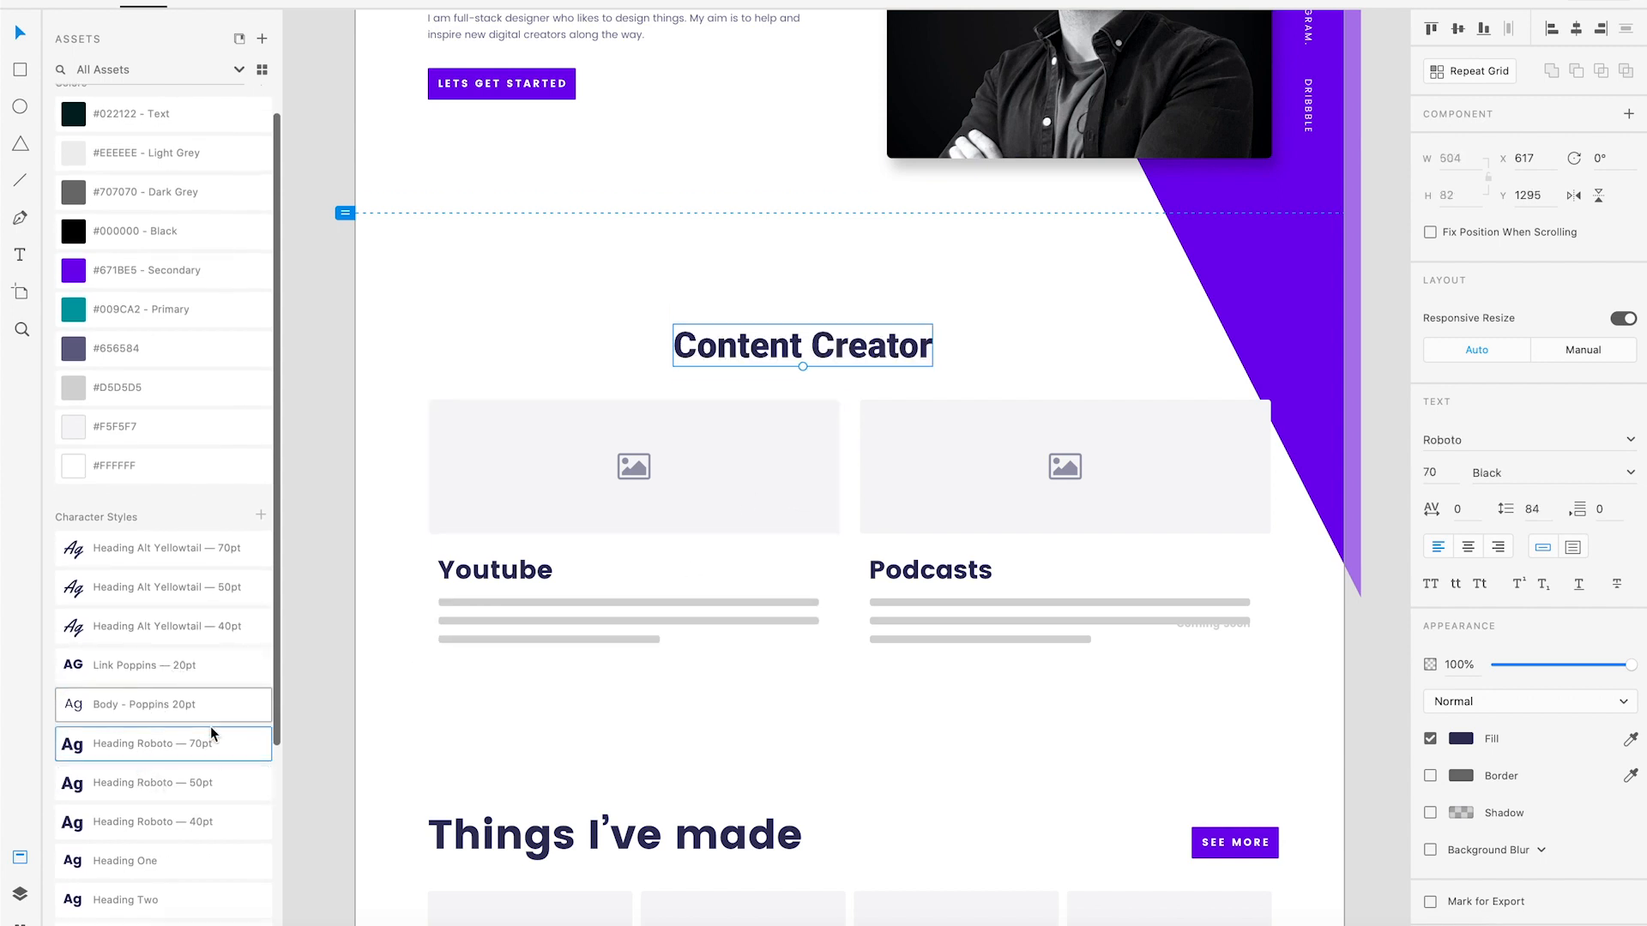
pyautogui.click(166, 785)
# Align the Content Creator heading with the left edge of the Youtube card and color it #009CA2 Primary.
pyautogui.moveTo(716, 359); pyautogui.dragTo(466, 354)
pyautogui.click(127, 310)
pyautogui.click(602, 317)
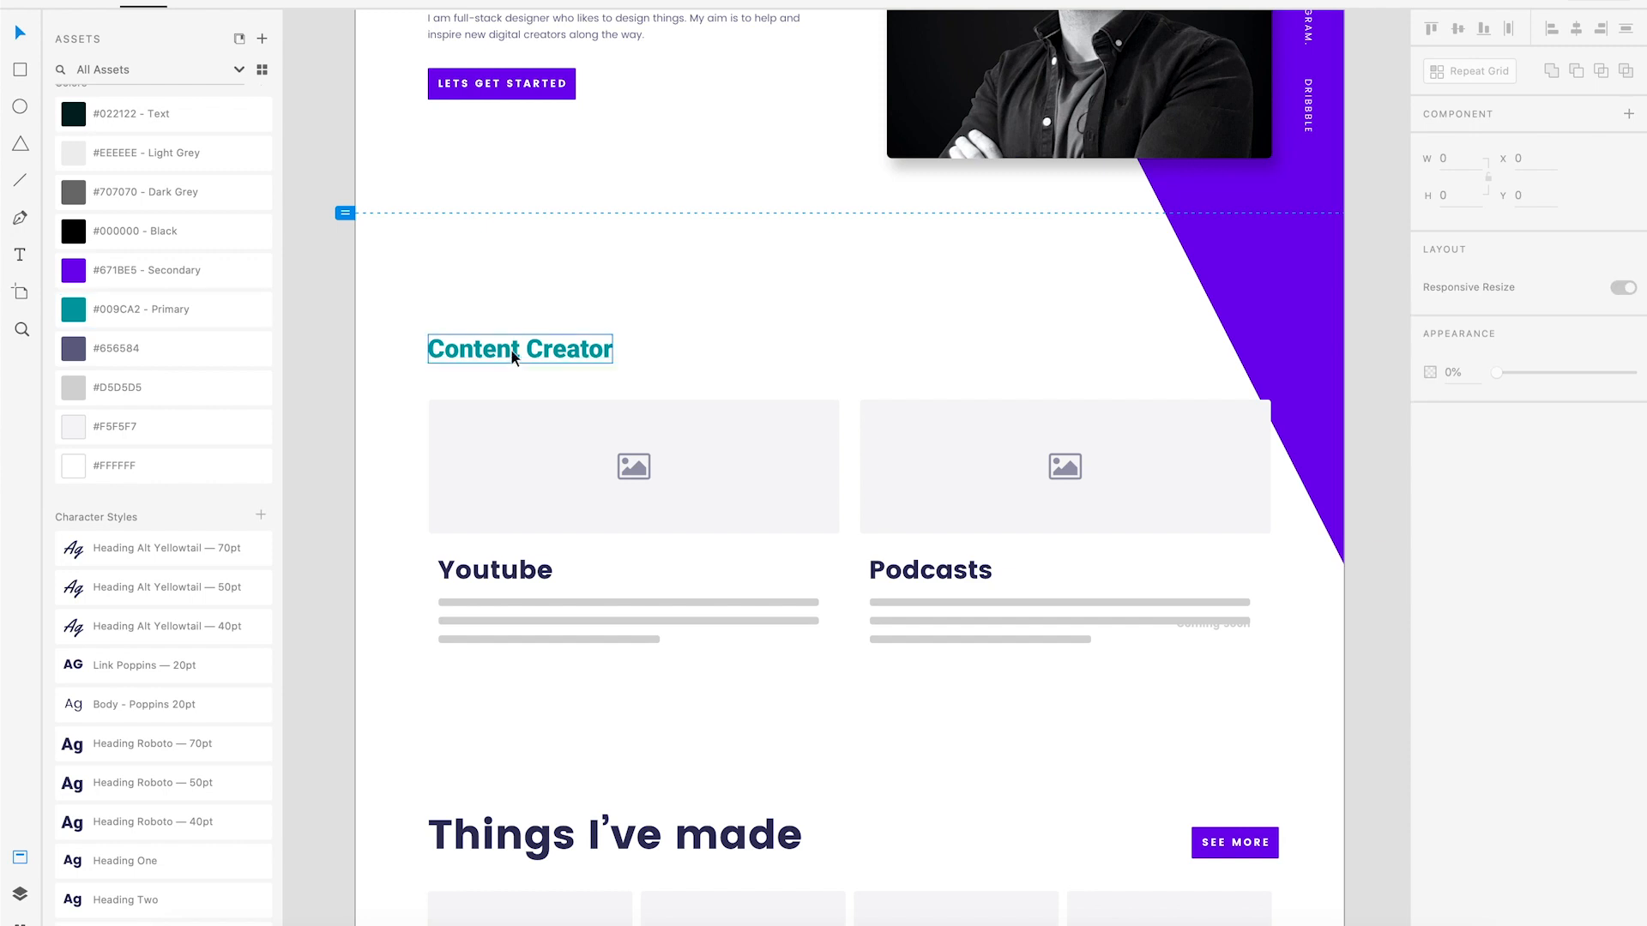
# Add a text box about 397 × 75 reading "WATCHING OR LISTENING" above the Content Creator heading in the Heading Alt Yellowtail — 40pt style.
pyautogui.press('t')
pyautogui.moveTo(397, 293); pyautogui.dragTo(603, 337)
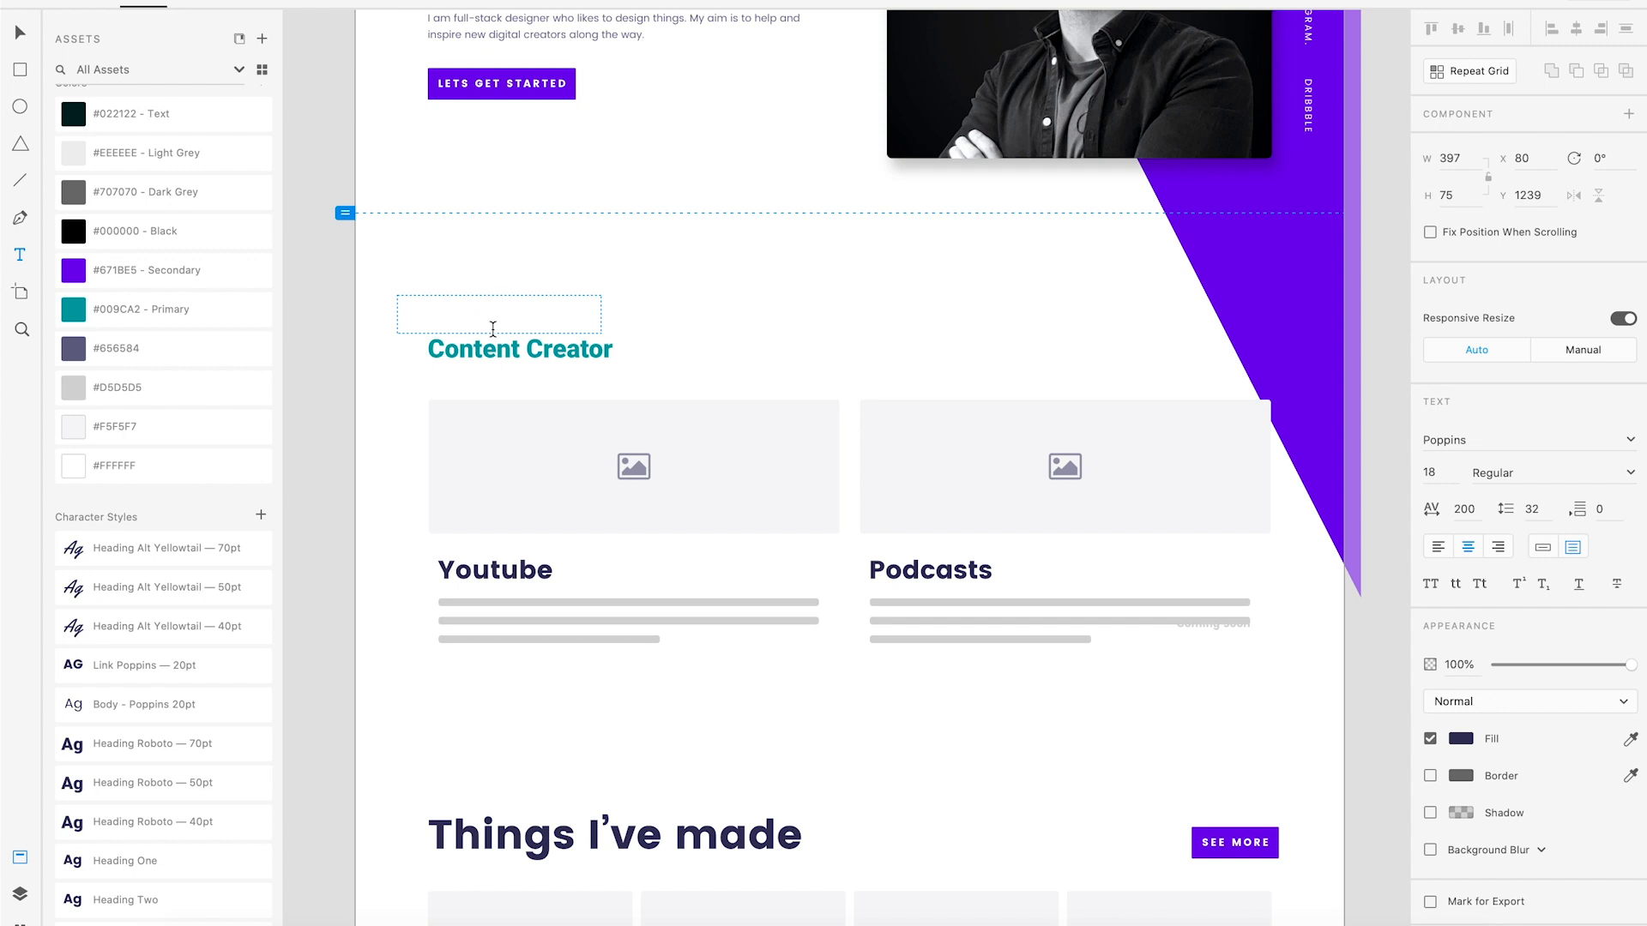
pyautogui.write('WATCHING OR LISTENING')
pyautogui.hotkey('ctrl', 'a')
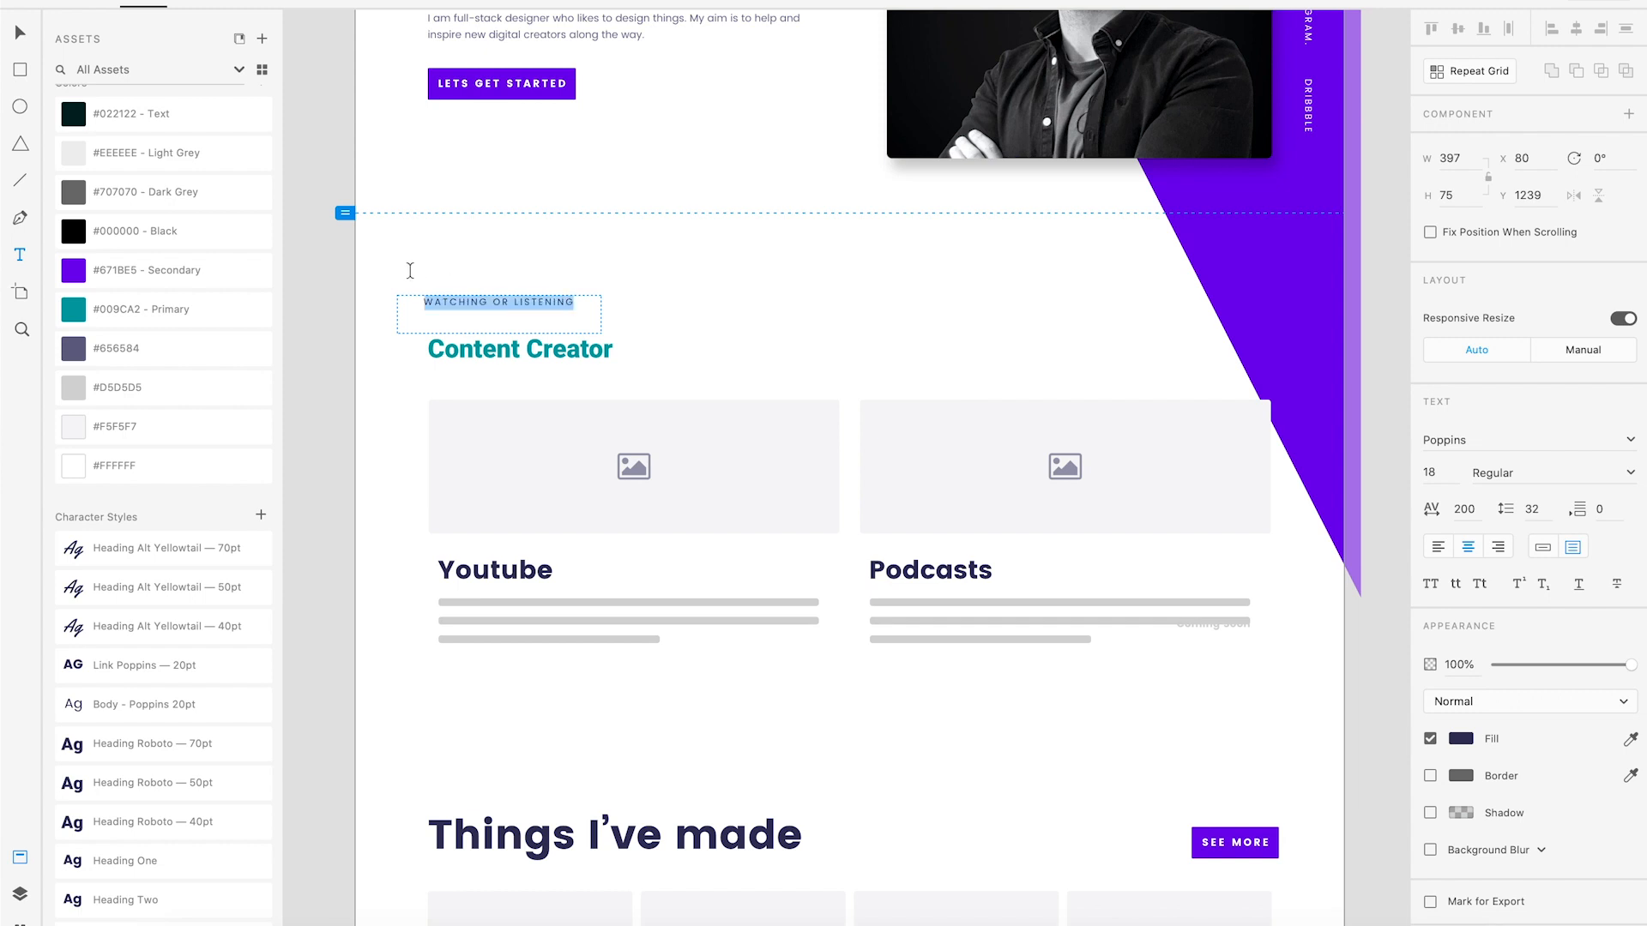
pyautogui.click(139, 631)
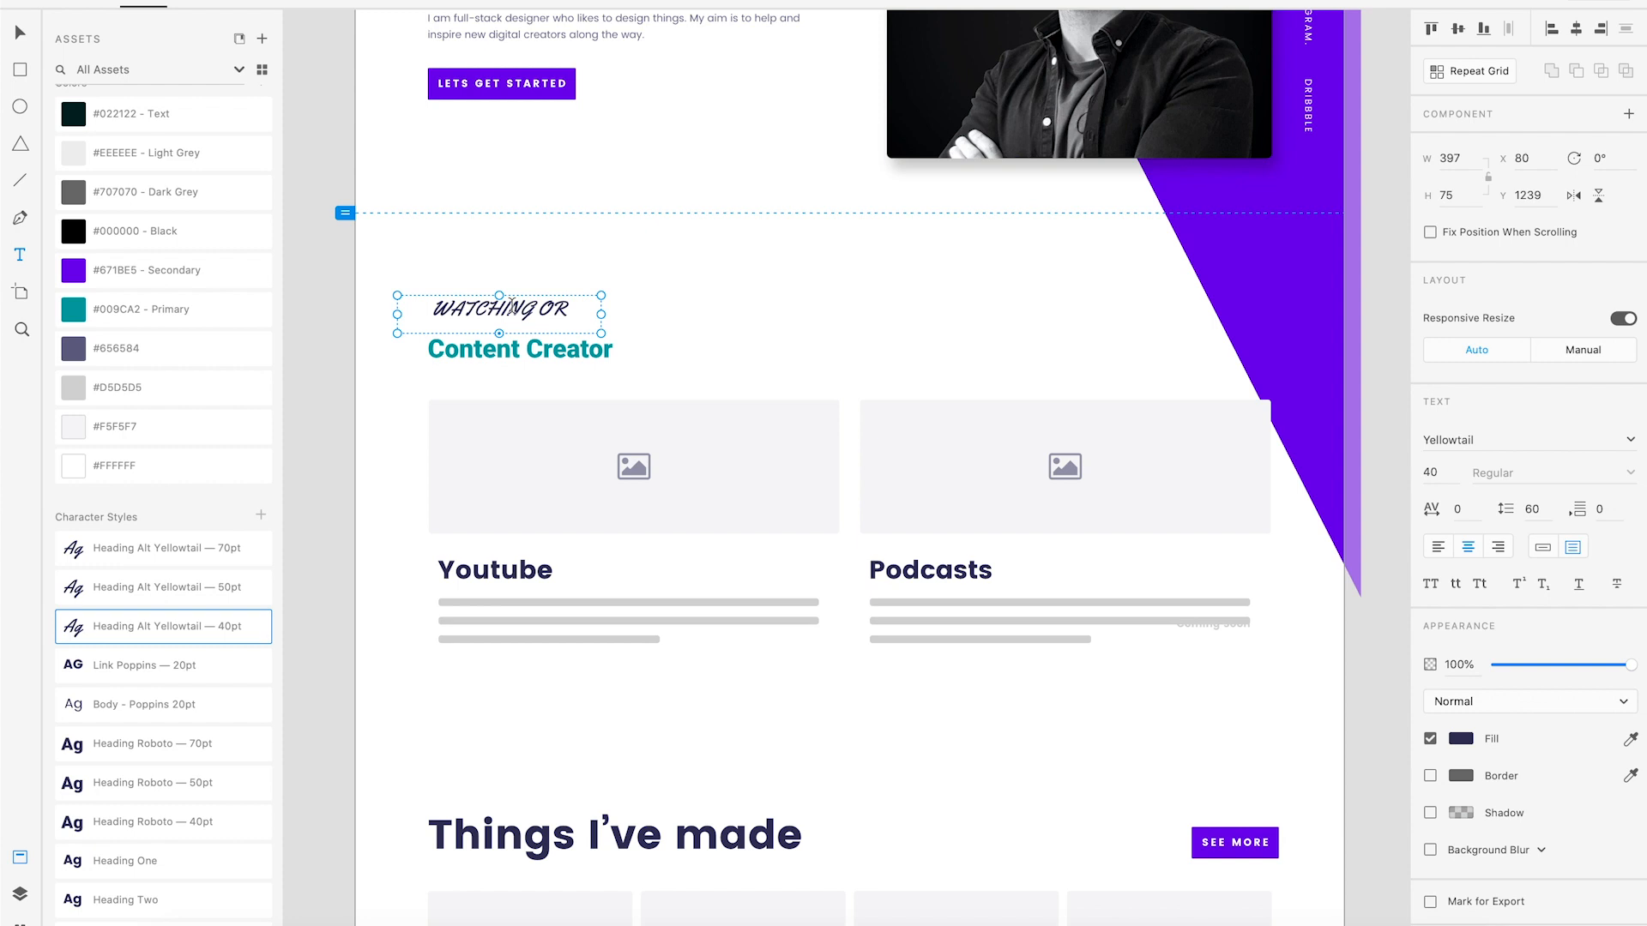
# Replace the all-caps text in the script line with "Watching or Listening?".
pyautogui.doubleClick(511, 308)
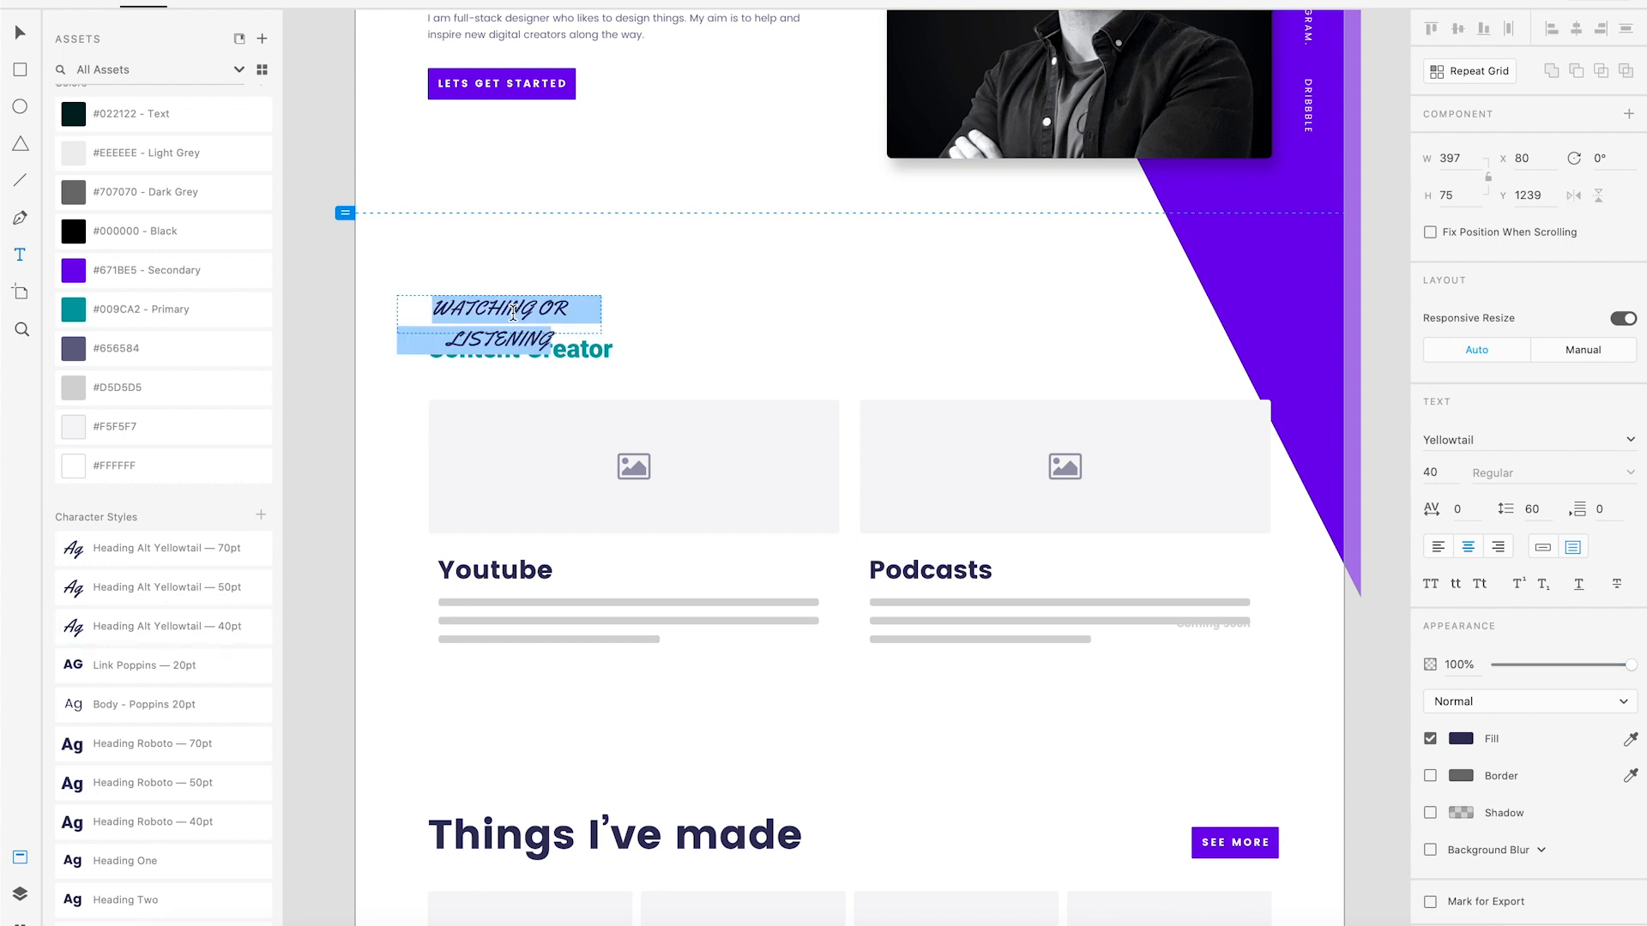
pyautogui.write('Watching')
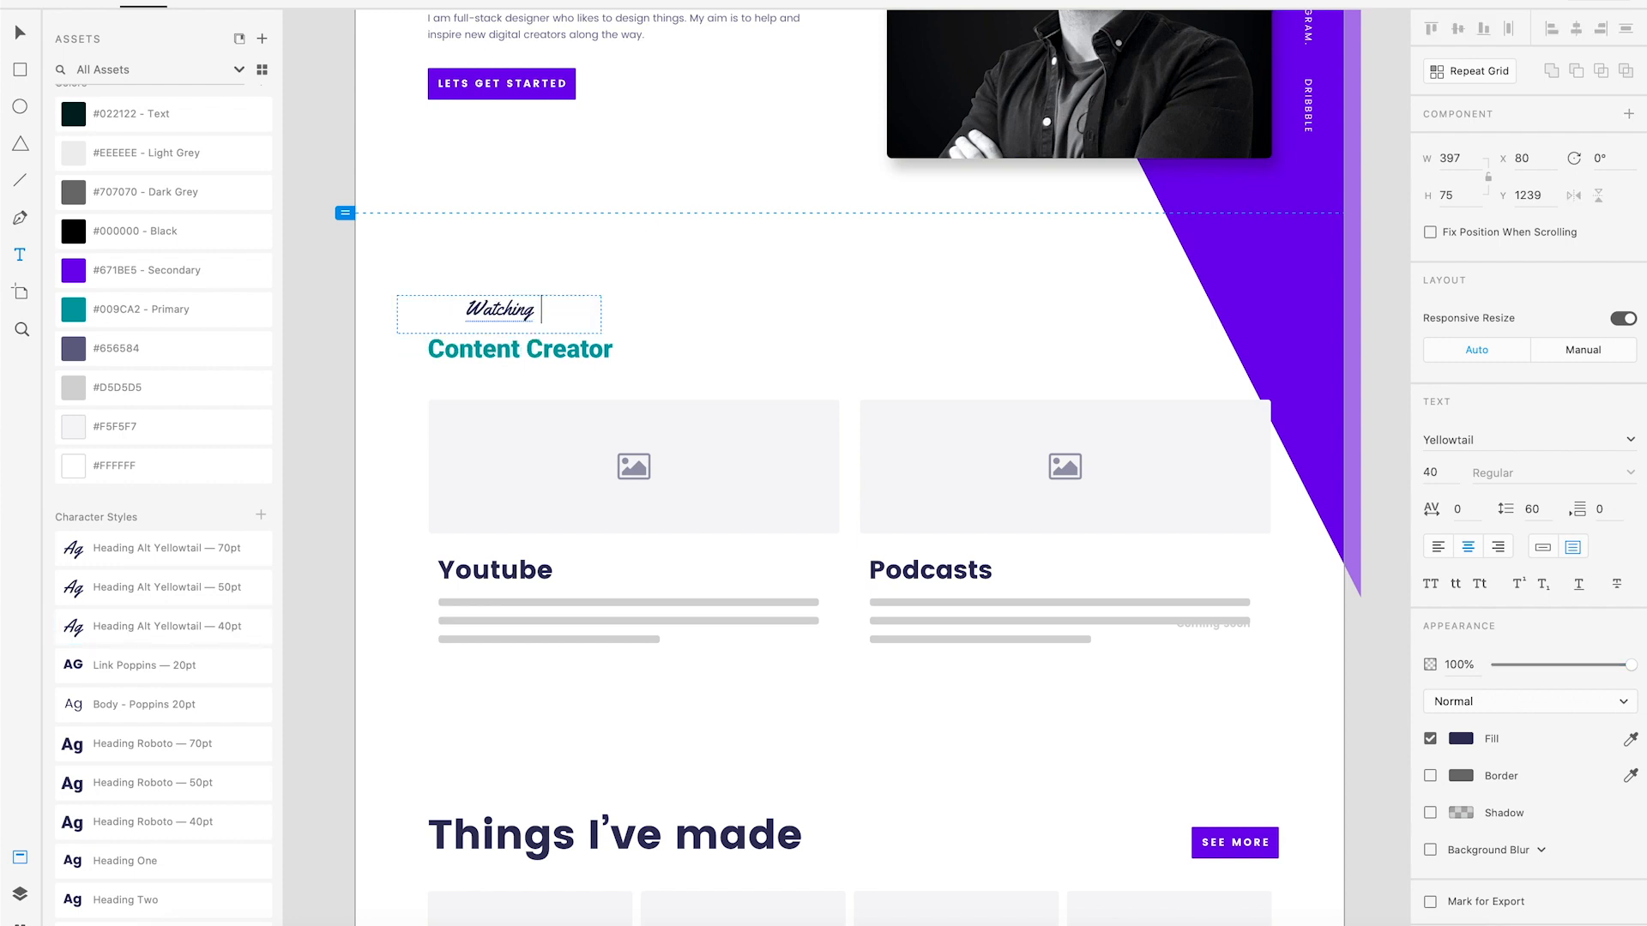
pyautogui.press('BackSpace')
pyautogui.write('g or Listening')
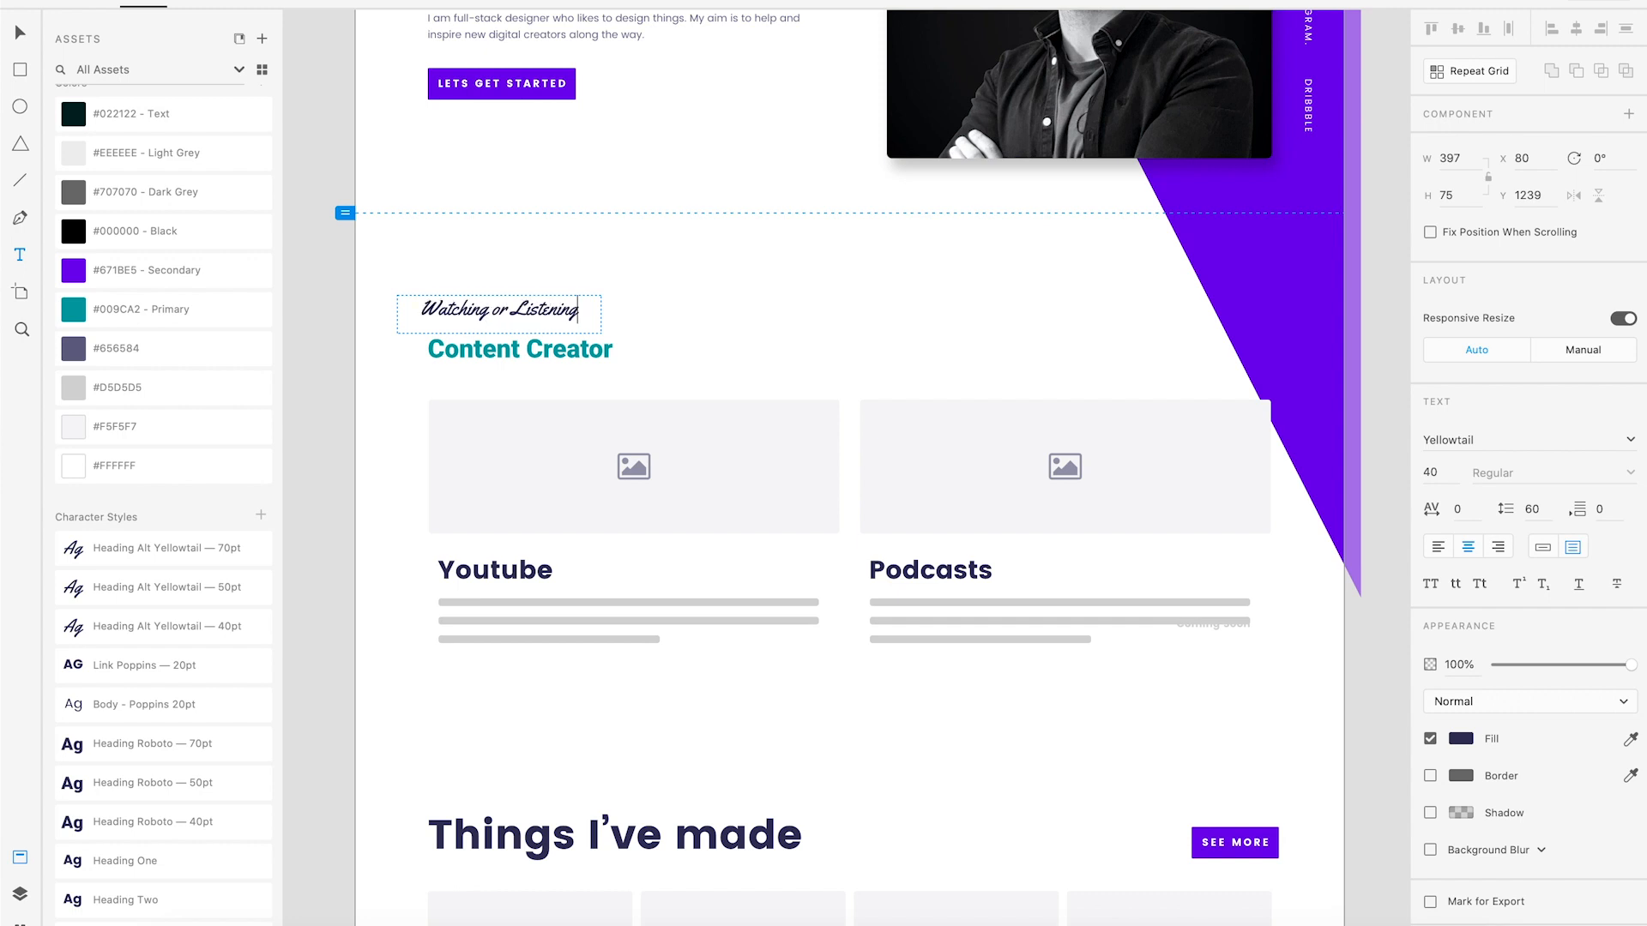
pyautogui.write('?')
pyautogui.press('Escape')
# Left-align the "Watching or Listening?" text and color it #671BE5 Secondary.
pyautogui.click(1439, 546)
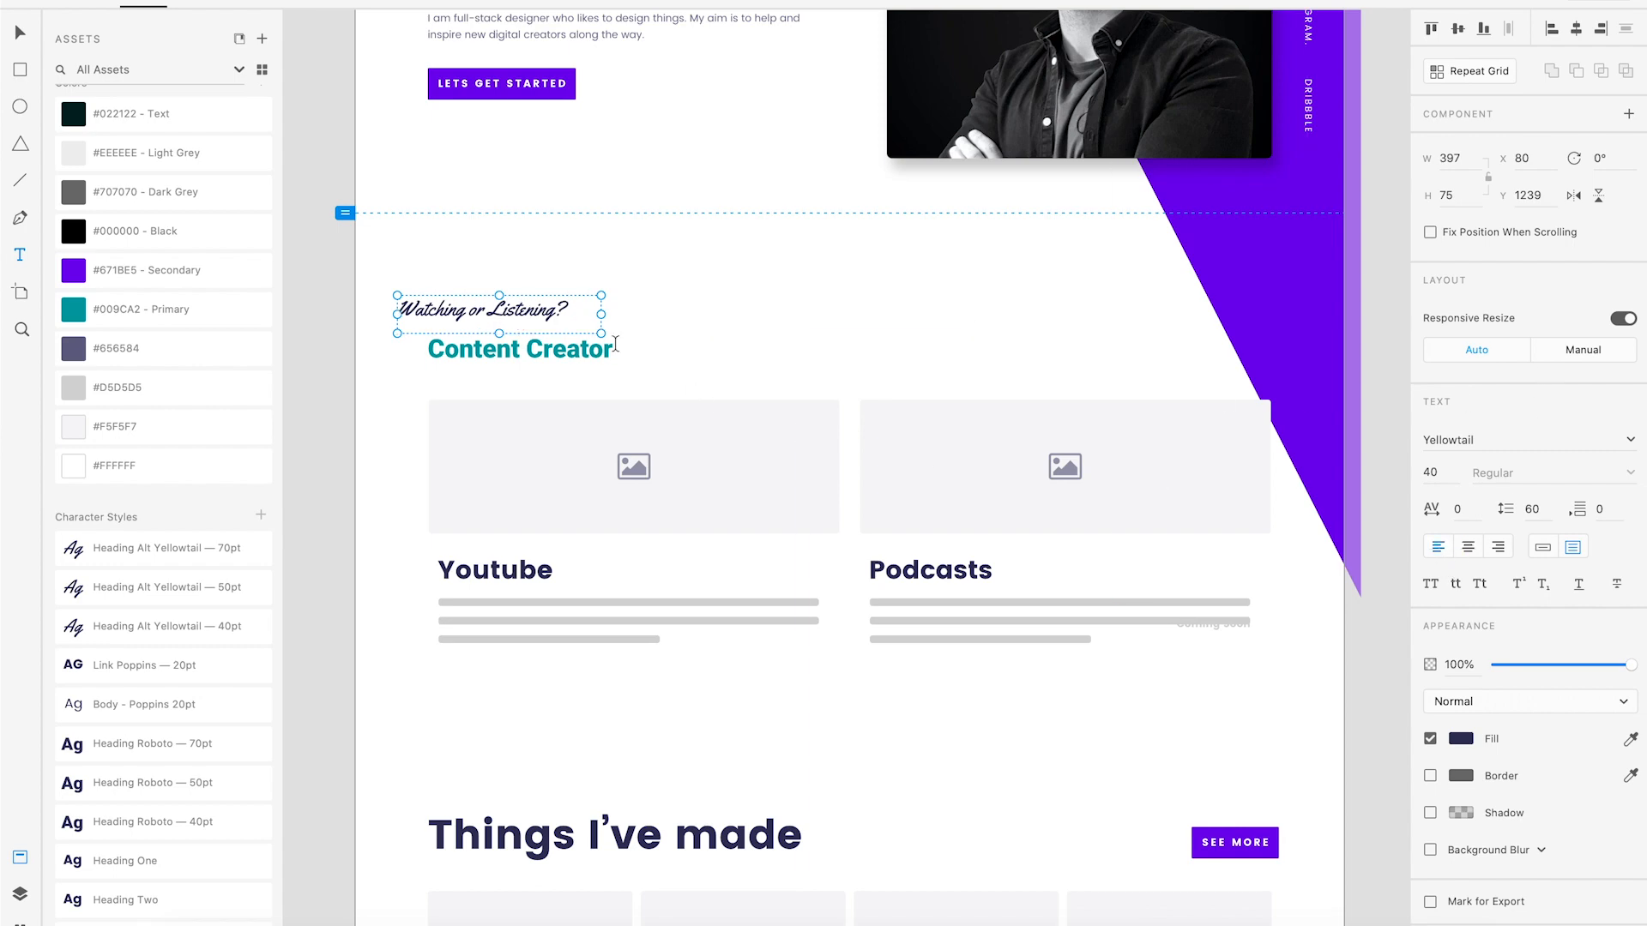
pyautogui.click(147, 271)
pyautogui.click(627, 312)
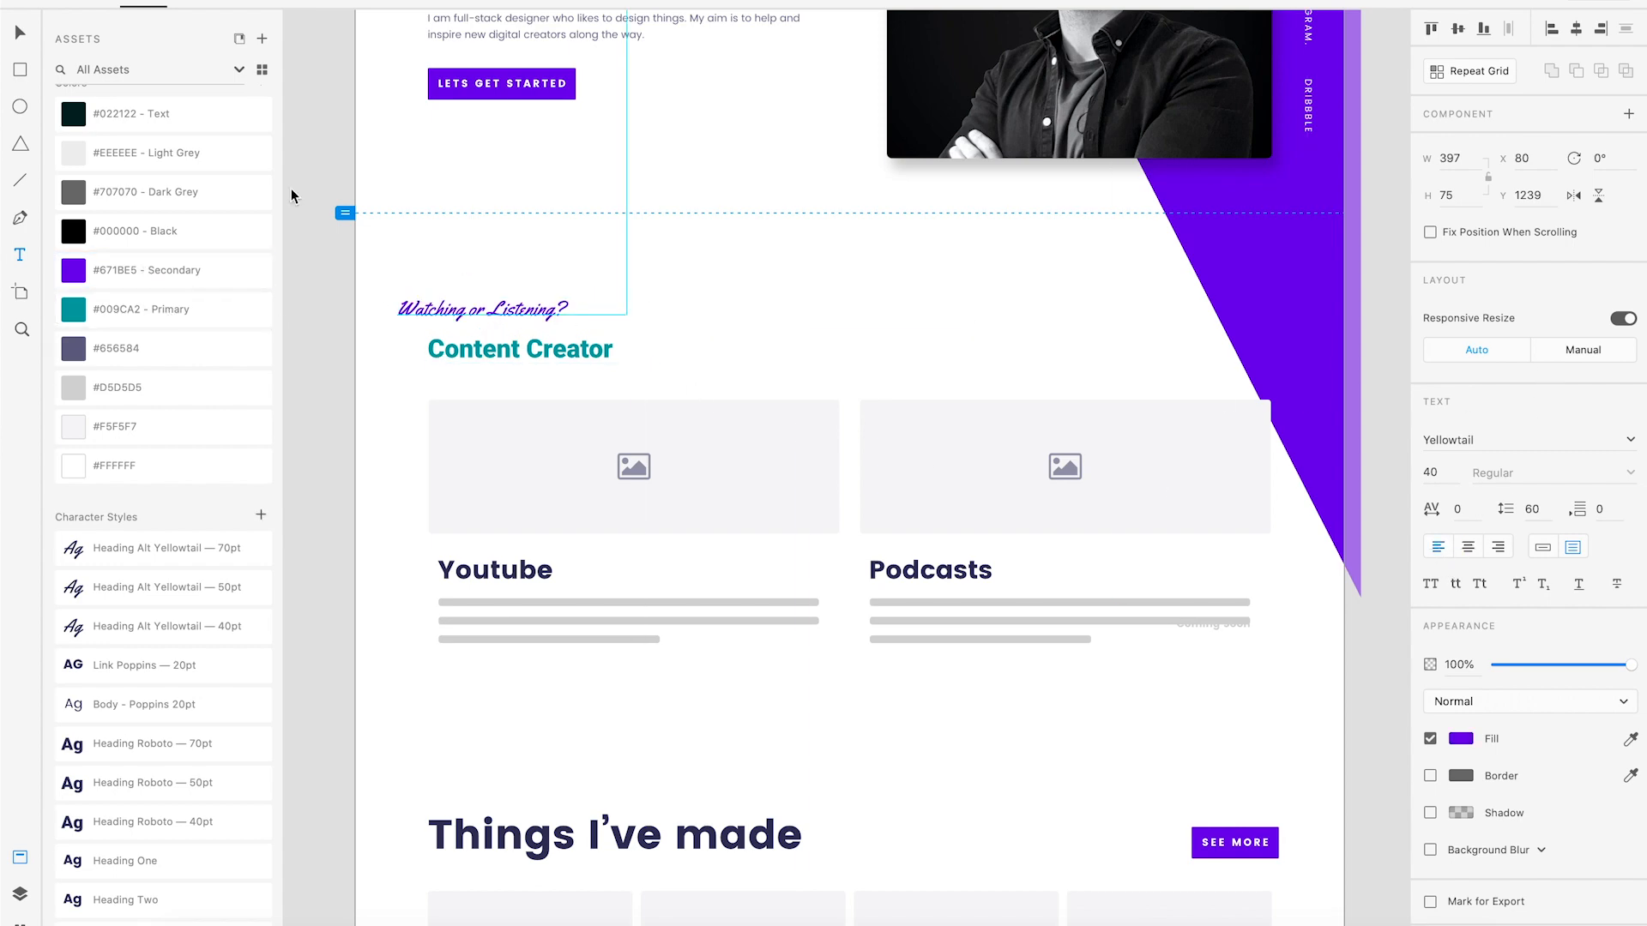
# Compare the "Watching or Listening?" line's placement and style with the script greeting in the hero section.
pyautogui.press('v')
pyautogui.click(480, 309)
pyautogui.scroll(7, 669, 403)
pyautogui.scroll(-2, 669, 410)
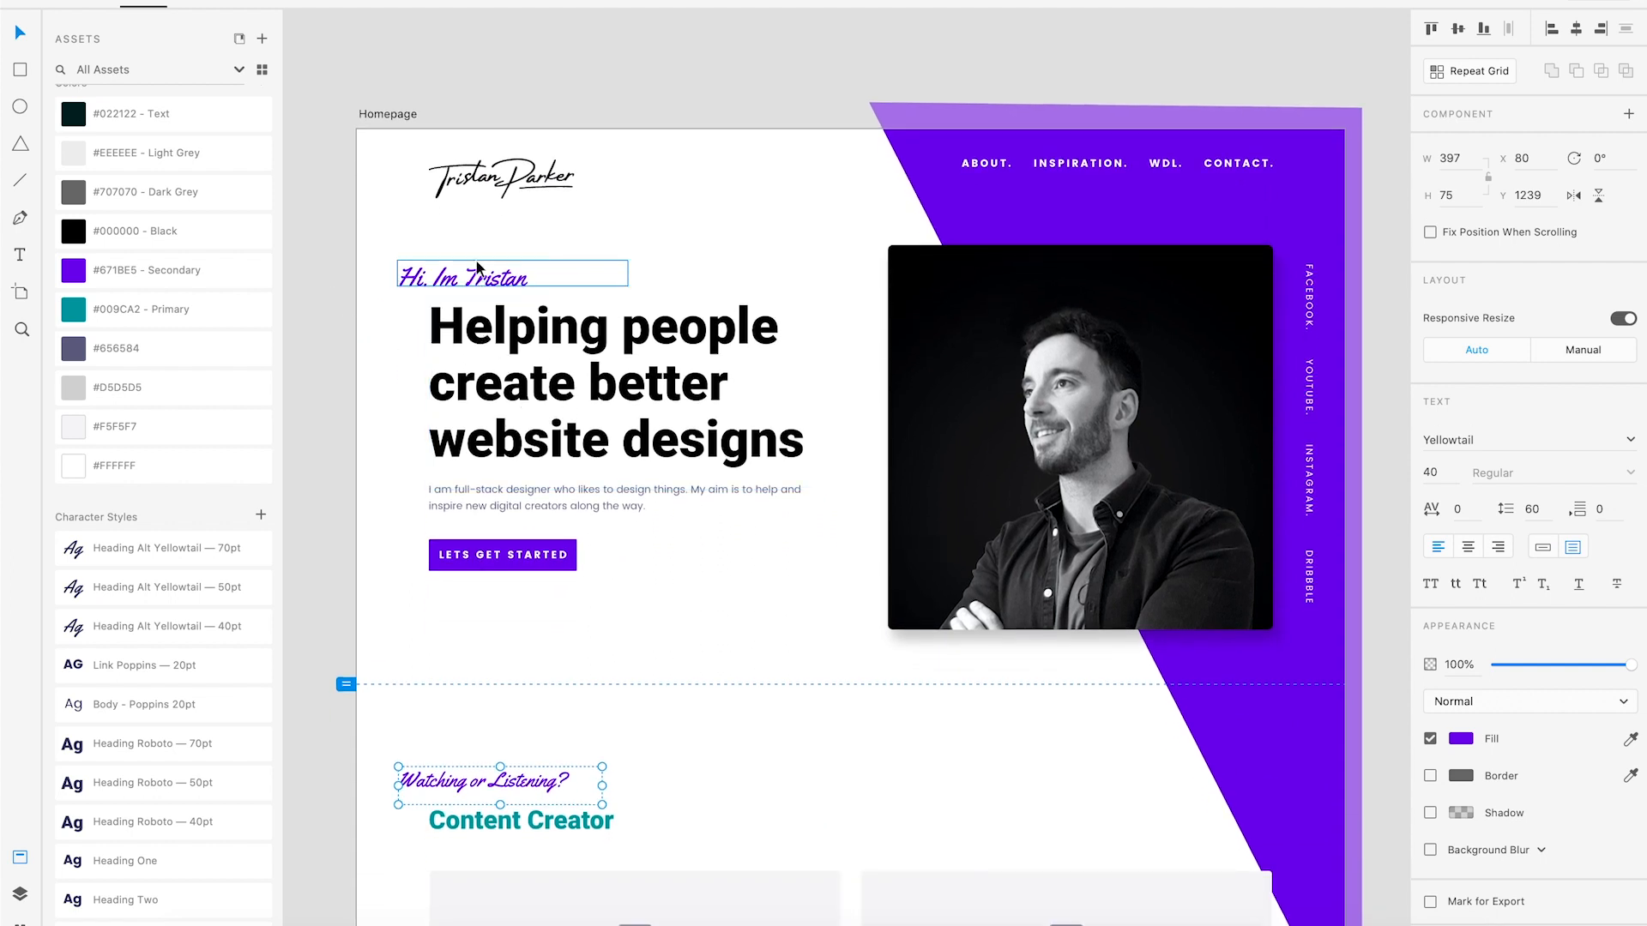
pyautogui.scroll(-5, 647, 632)
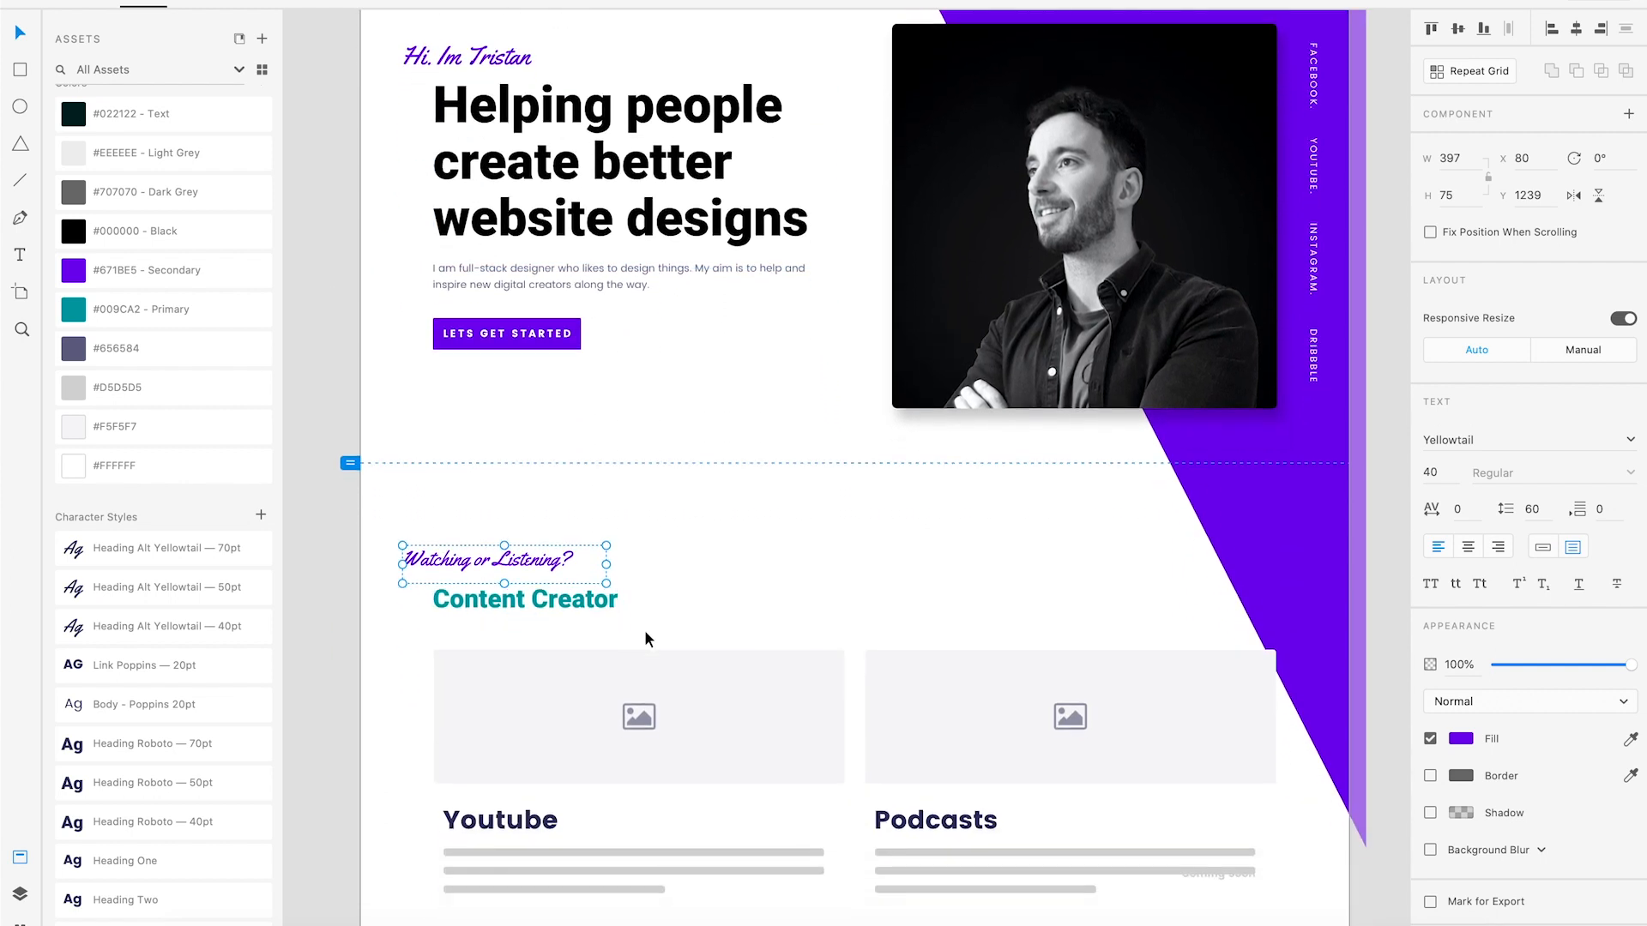
pyautogui.click(704, 575)
pyautogui.scroll(6, 699, 569)
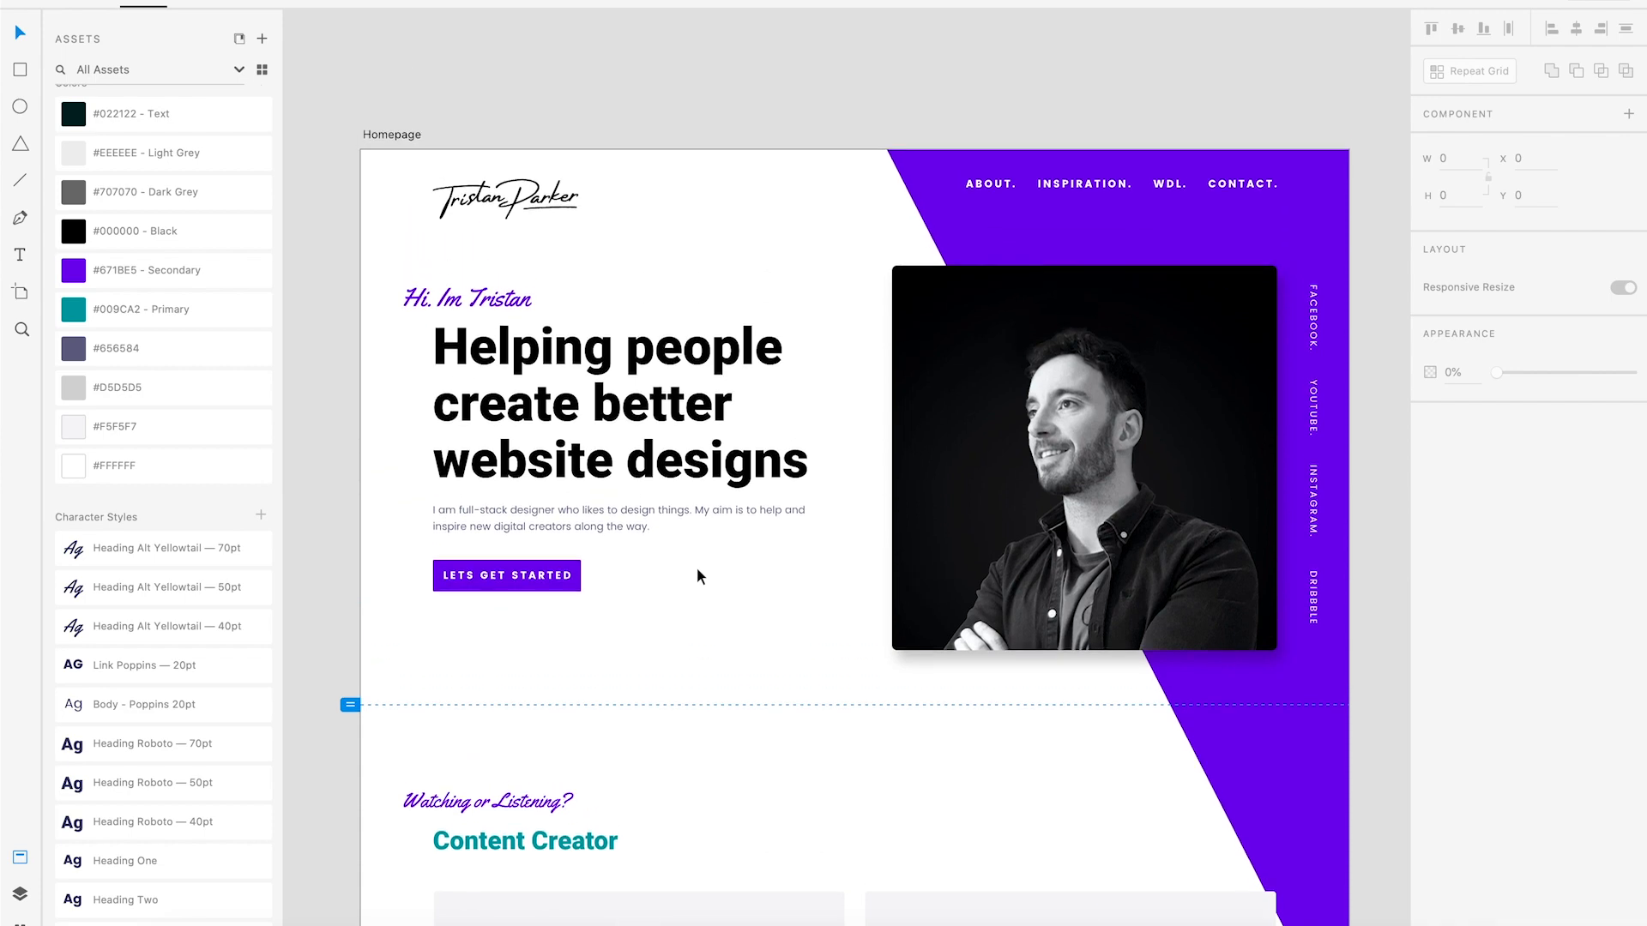
pyautogui.press('super+plus')
pyautogui.press('super+minus')
pyautogui.scroll(-2, 696, 568)
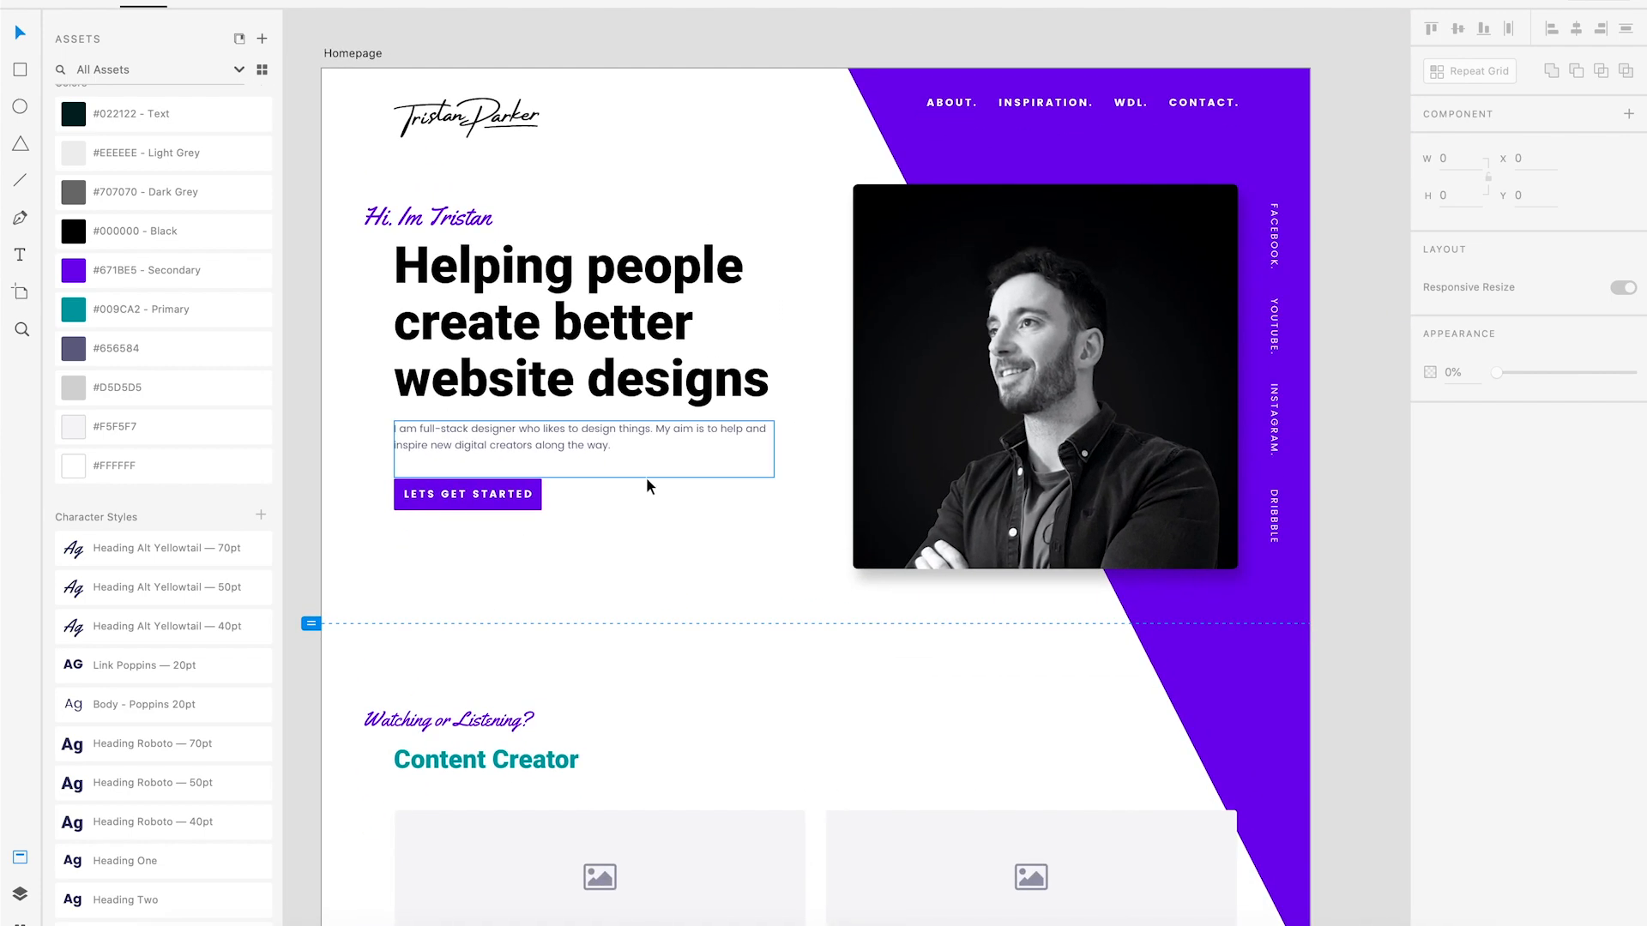
pyautogui.scroll(-1, 592, 476)
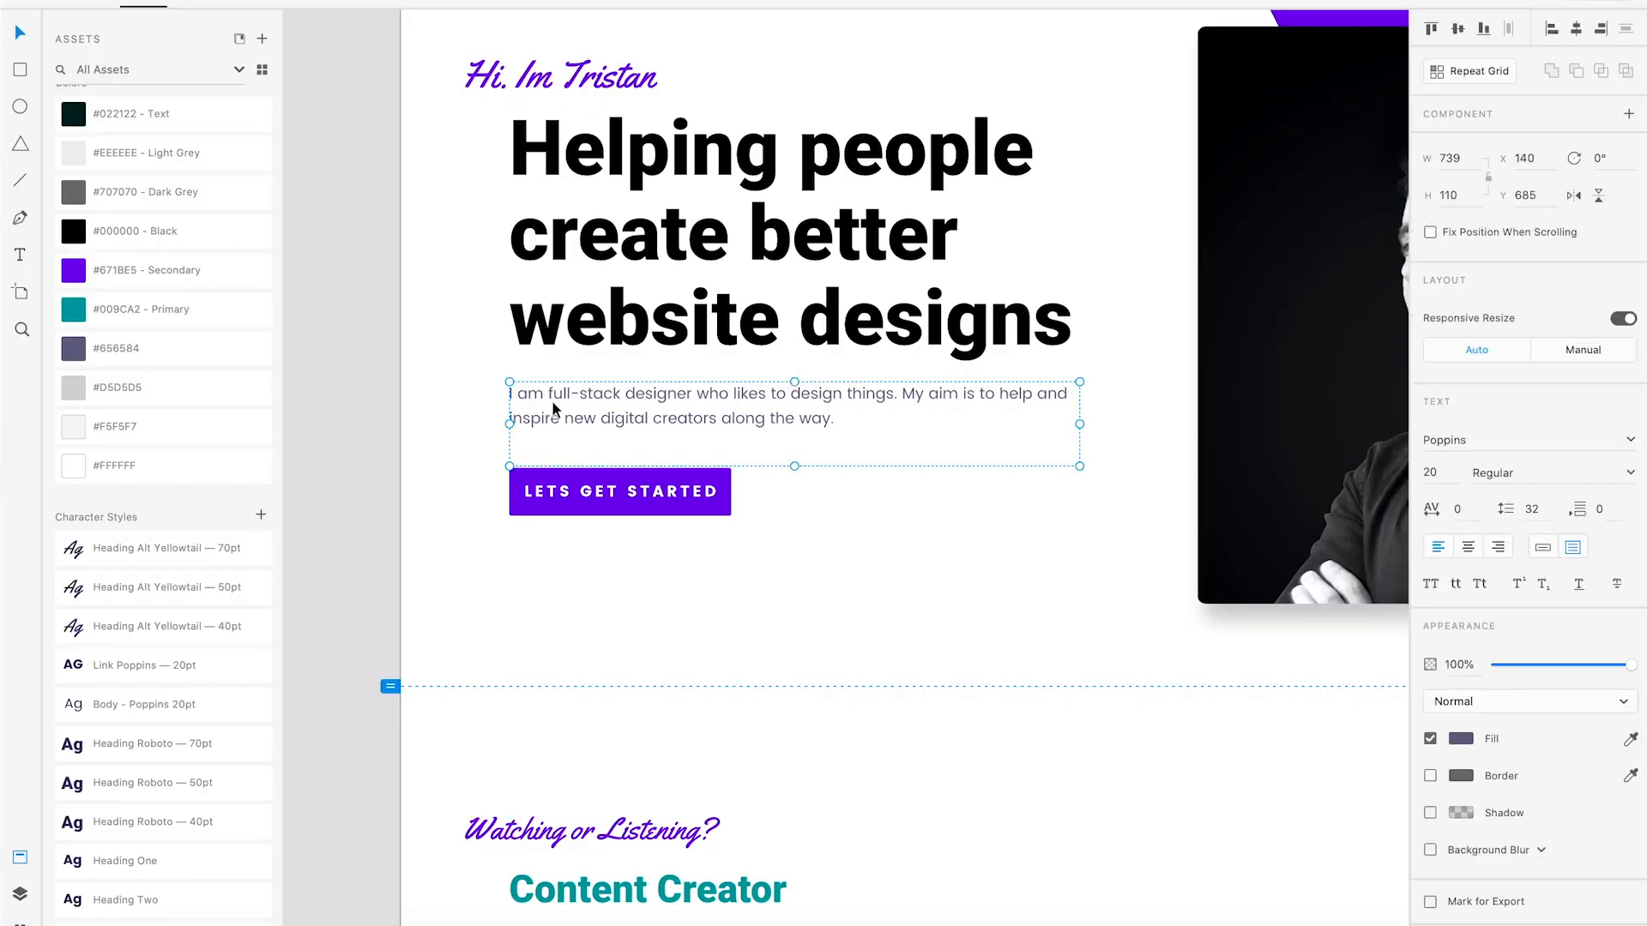
# Try moving the hero paragraph up closer to the main heading, and undo the move.
pyautogui.moveTo(555, 409); pyautogui.dragTo(557, 384)
pyautogui.click(475, 482)
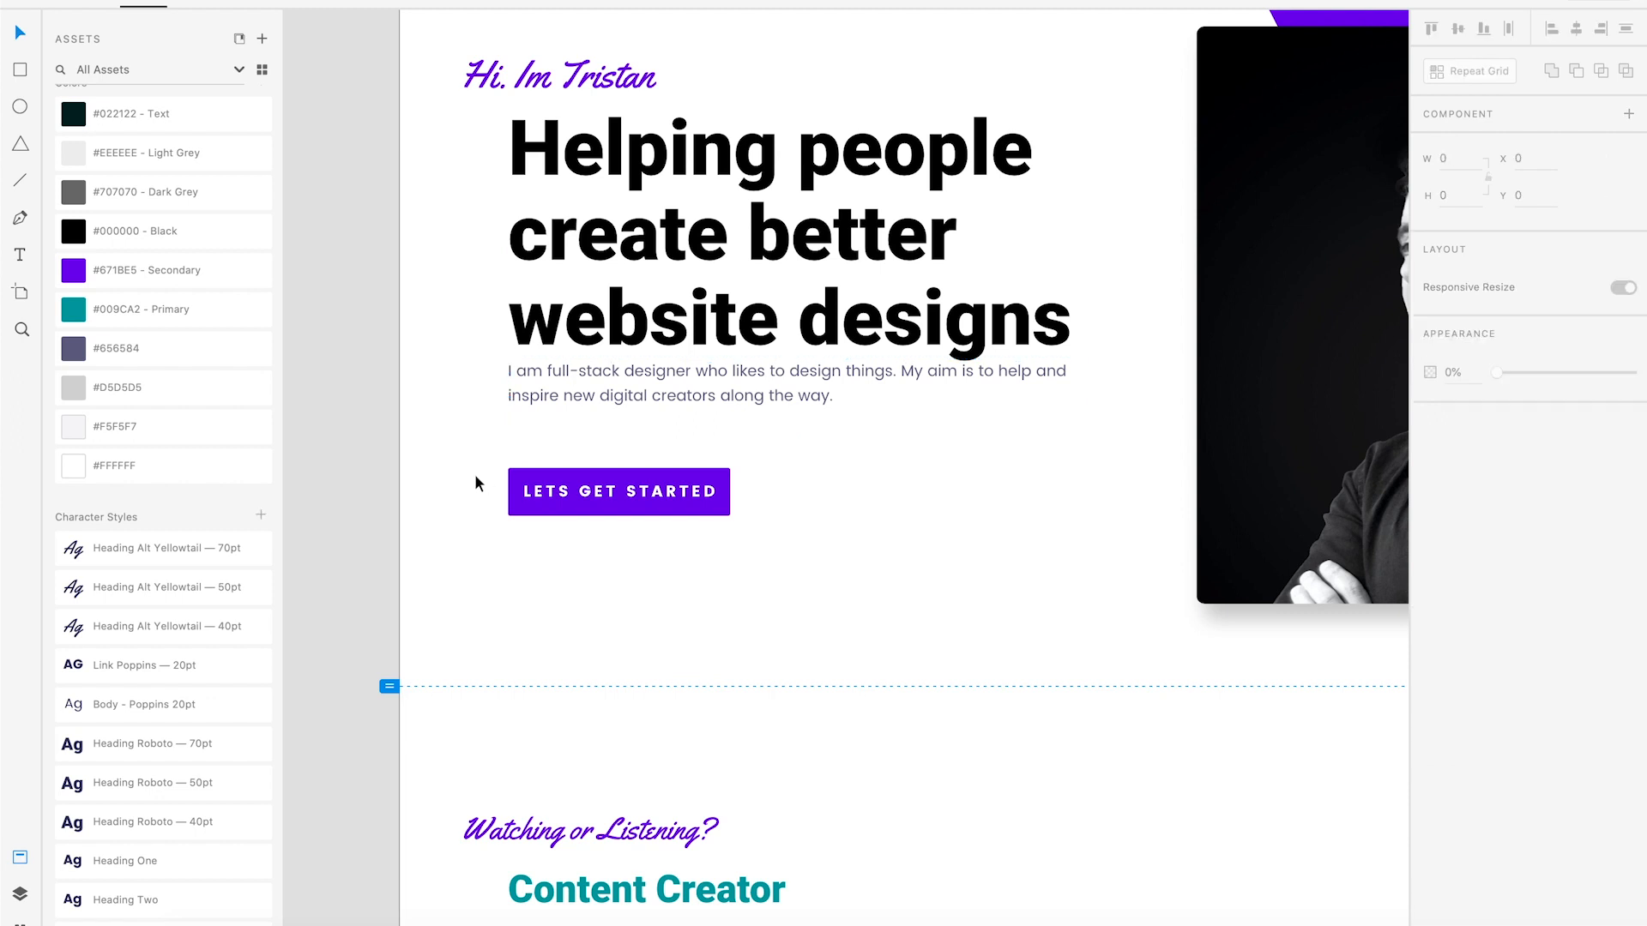
pyautogui.hotkey('ctrl', 'z')
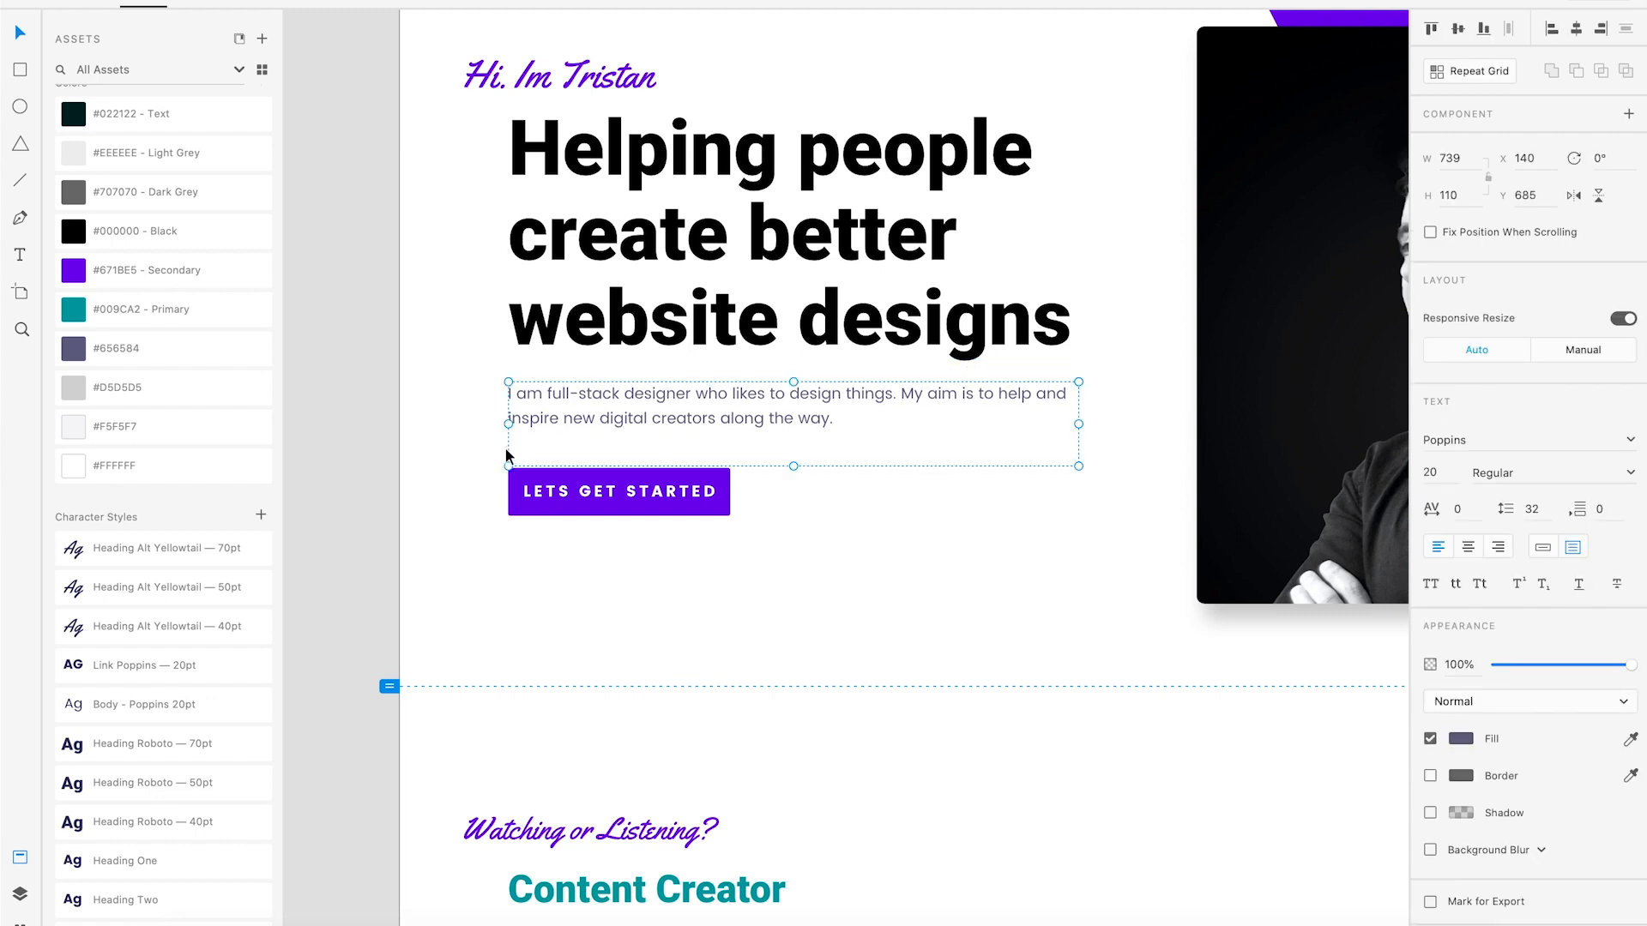
pyautogui.hscroll(1, 506, 457)
pyautogui.click(470, 527)
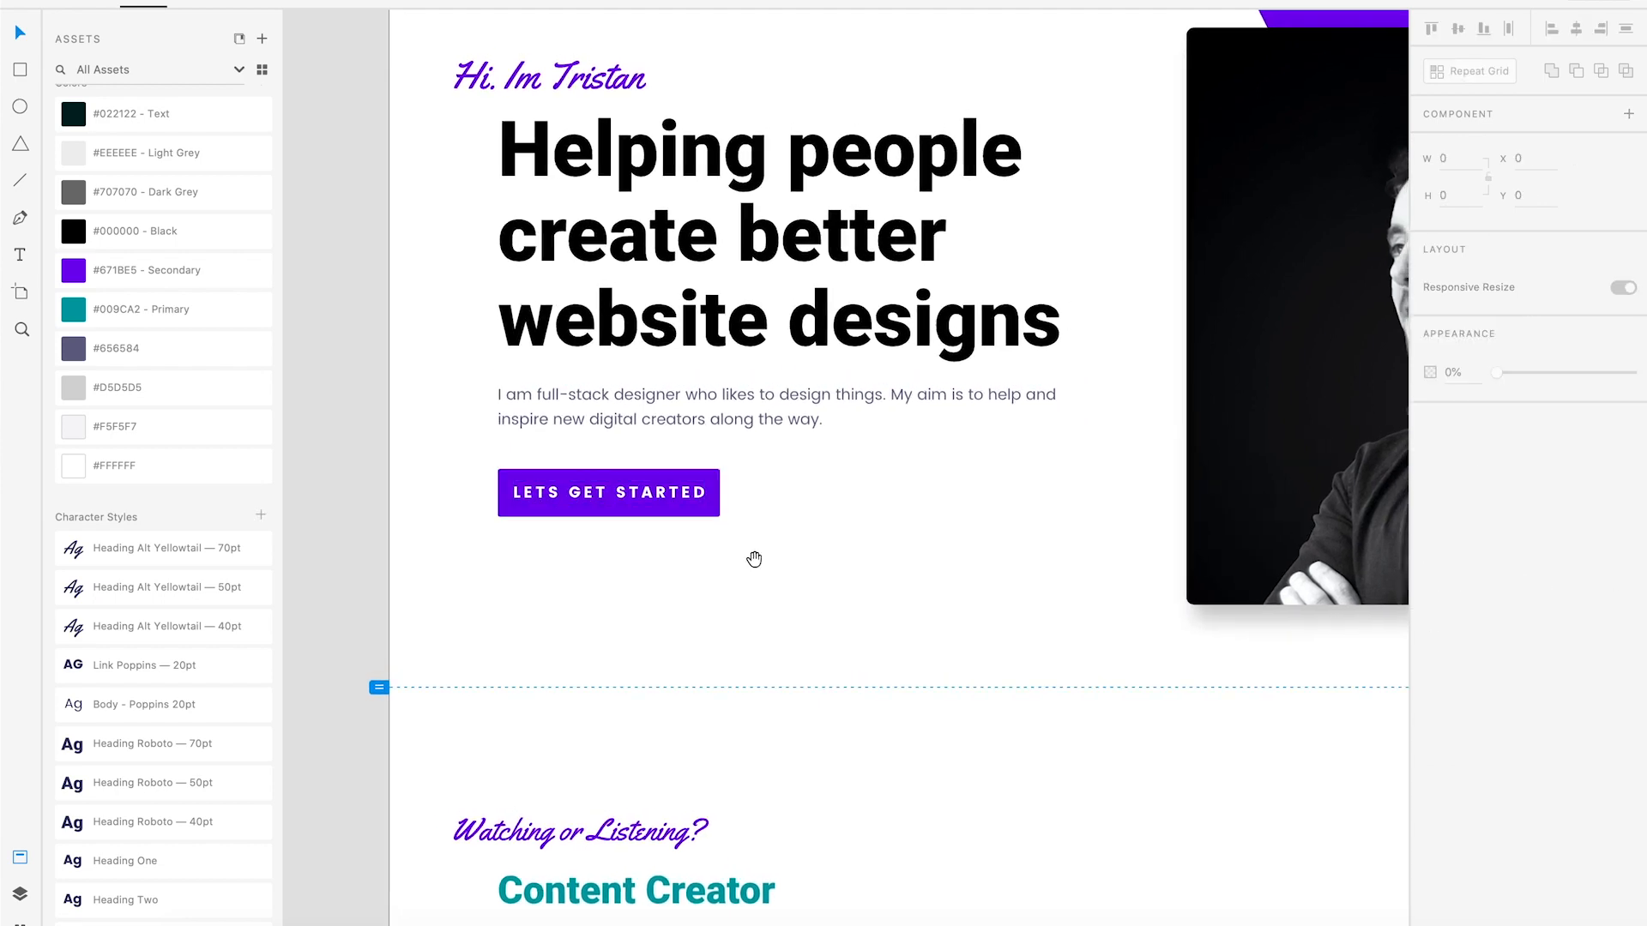
pyautogui.hscroll(3, 754, 559)
pyautogui.moveTo(774, 567); pyautogui.dragTo(475, 599)
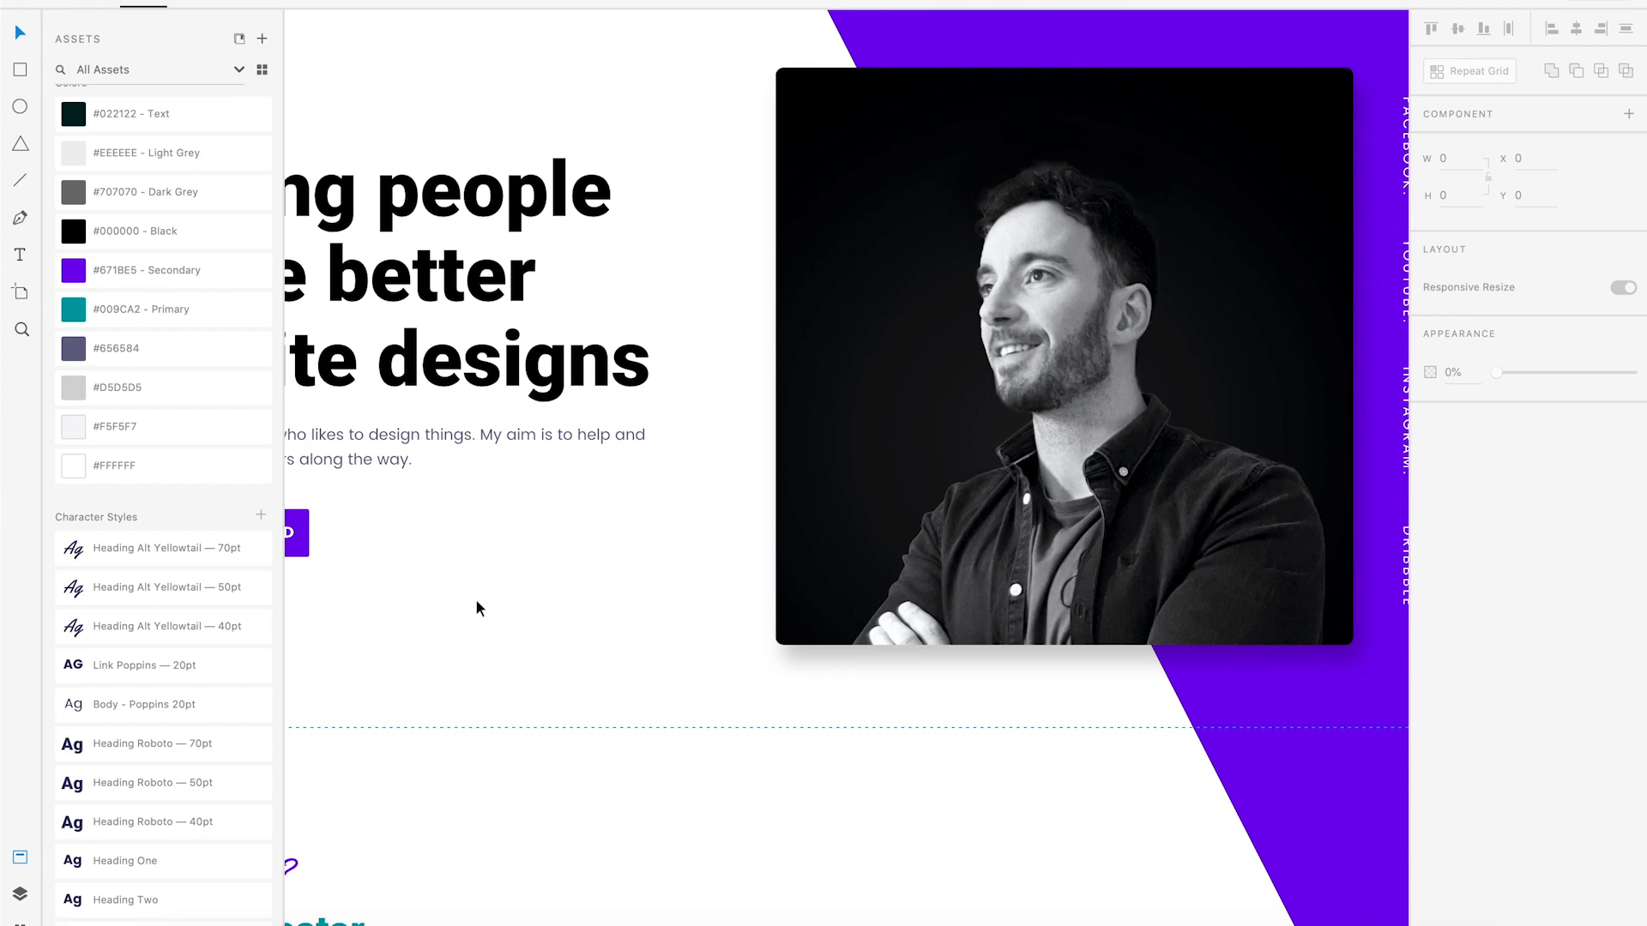
# Review the styled hero and the Content Creator section below it at different zoom levels.
pyautogui.moveTo(683, 456); pyautogui.dragTo(540, 566)
pyautogui.hscroll(1, 570, 544)
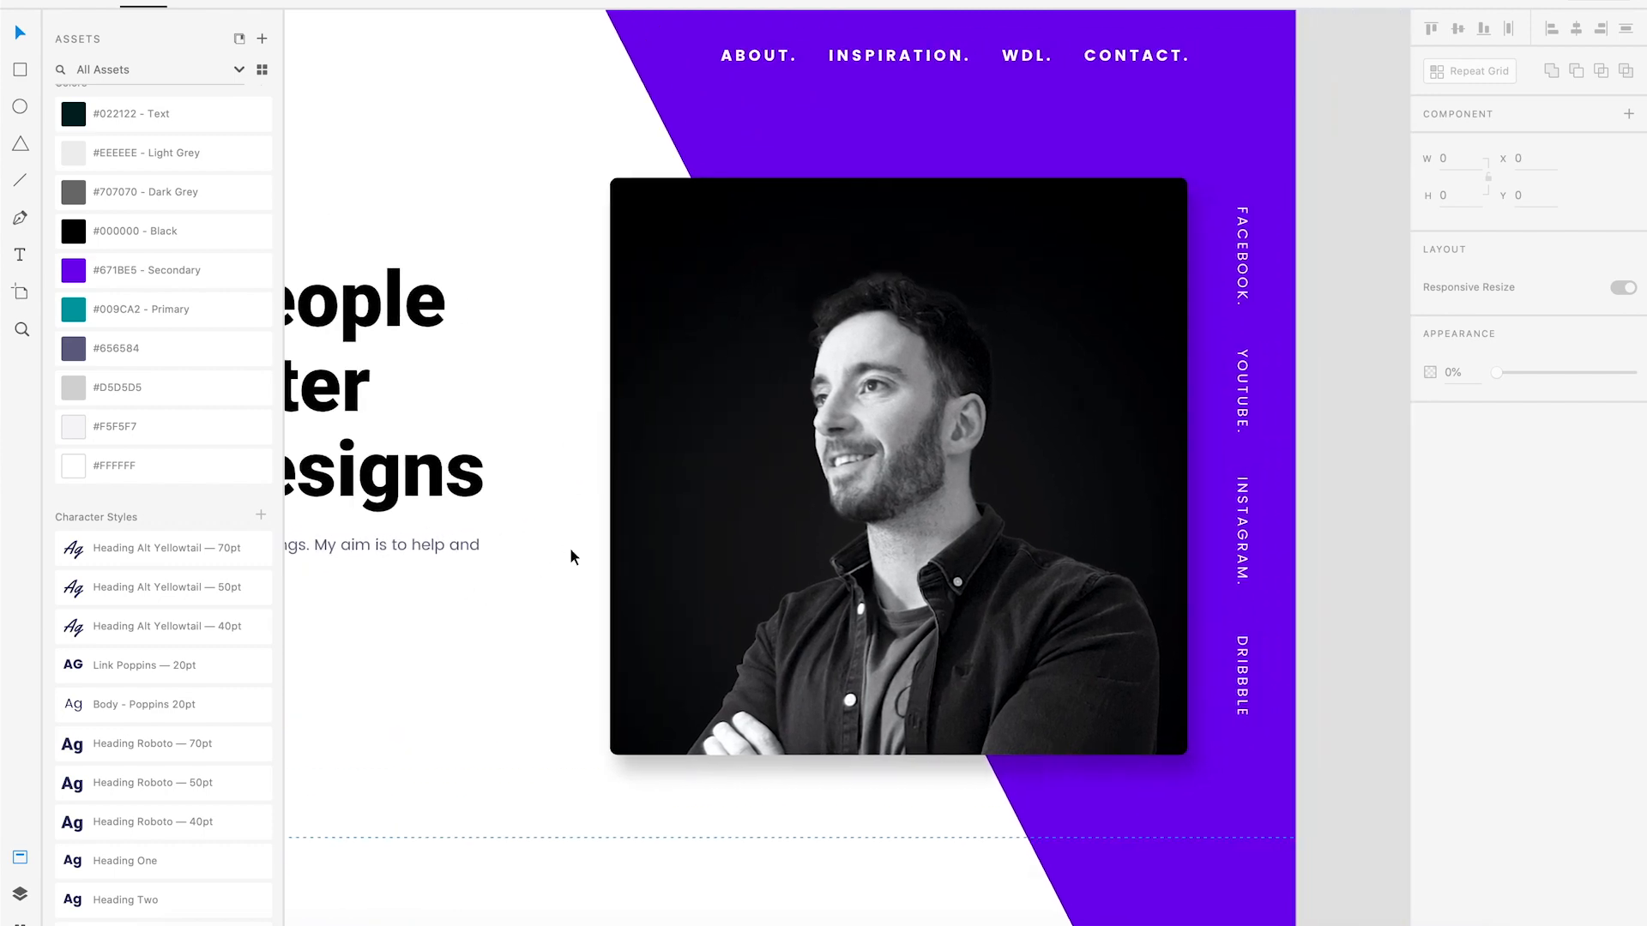
pyautogui.moveTo(633, 532); pyautogui.dragTo(645, 575)
pyautogui.moveTo(797, 269); pyautogui.dragTo(928, 29)
pyautogui.press('super+minus')
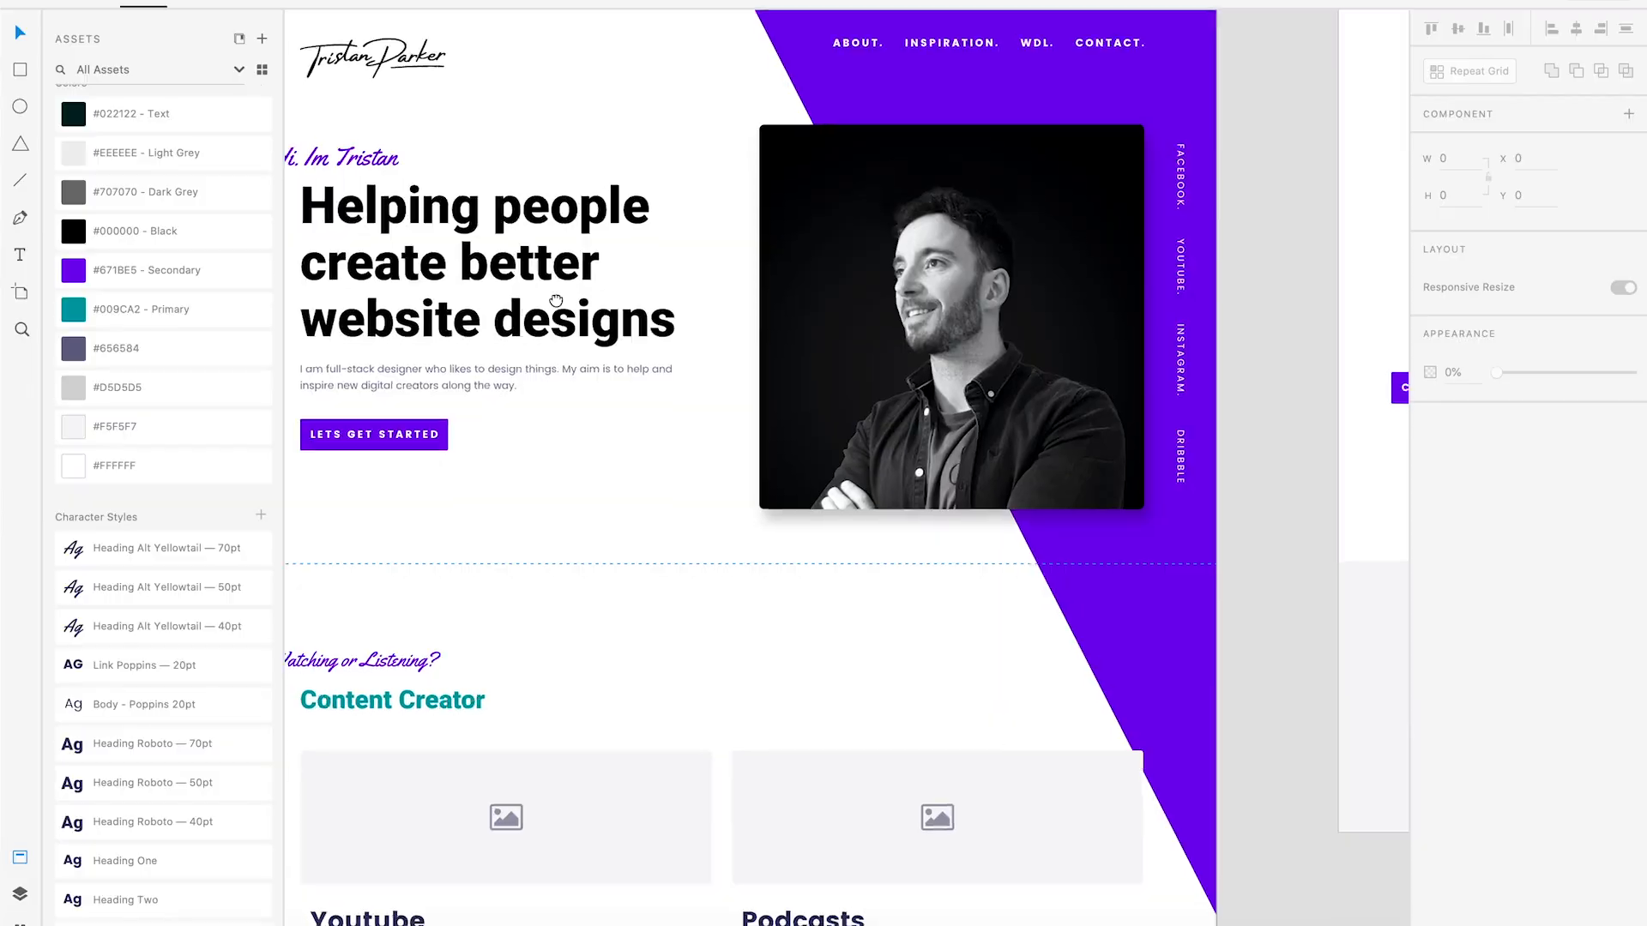
pyautogui.moveTo(556, 301); pyautogui.dragTo(652, 184)
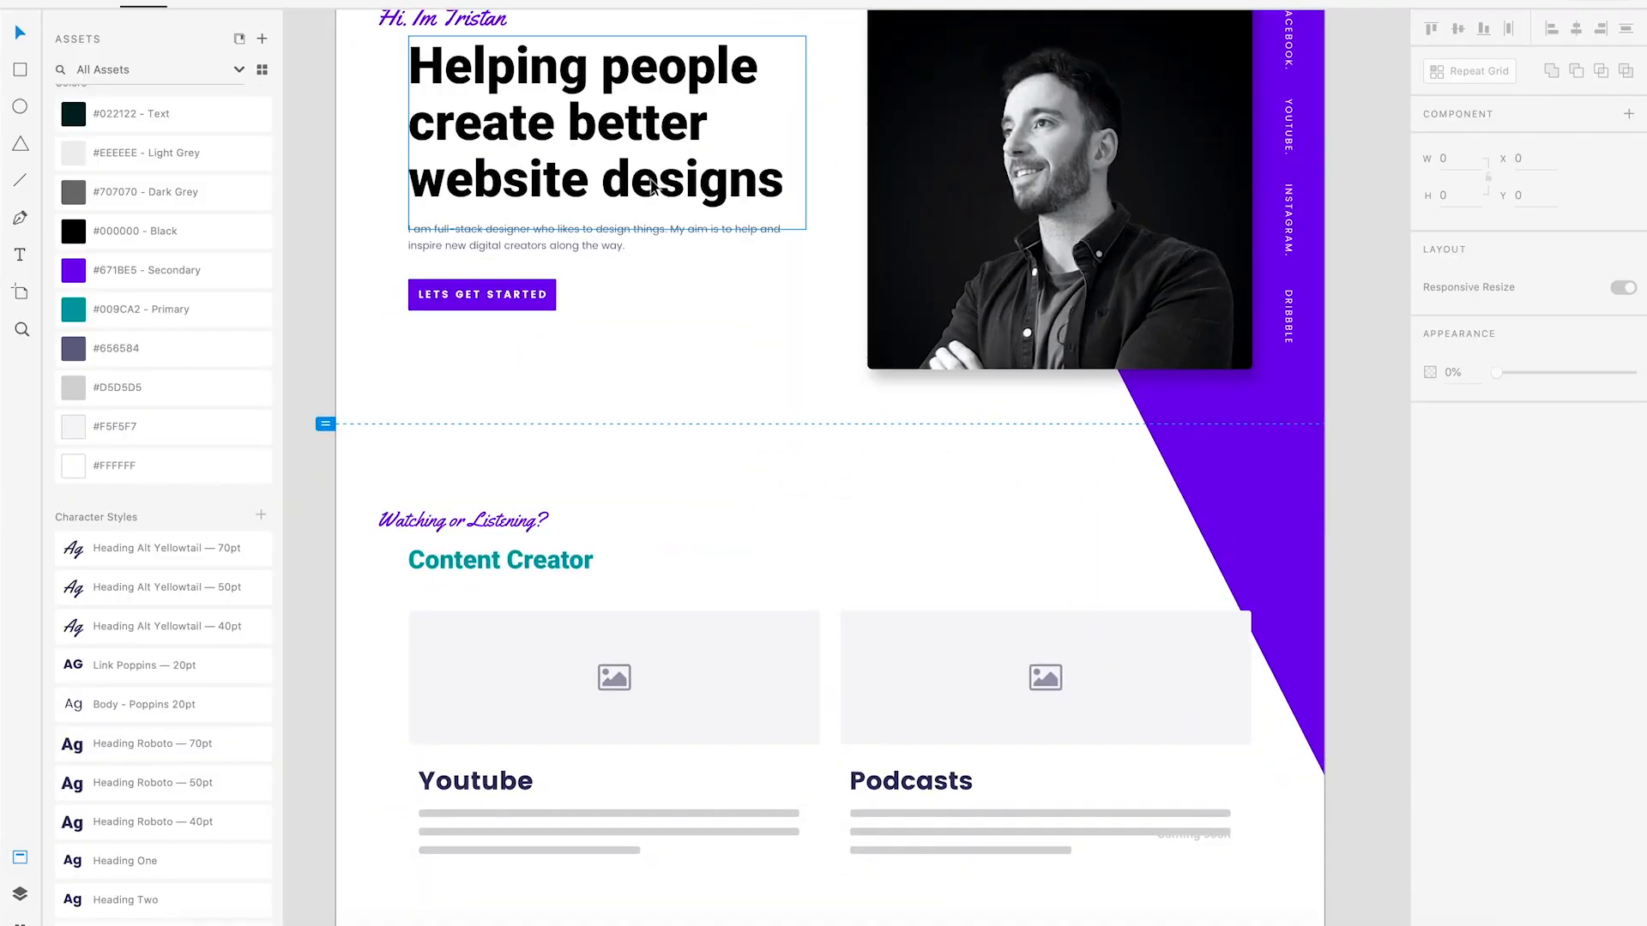
pyautogui.press('super+equal')
pyautogui.moveTo(537, 448); pyautogui.dragTo(710, 261)
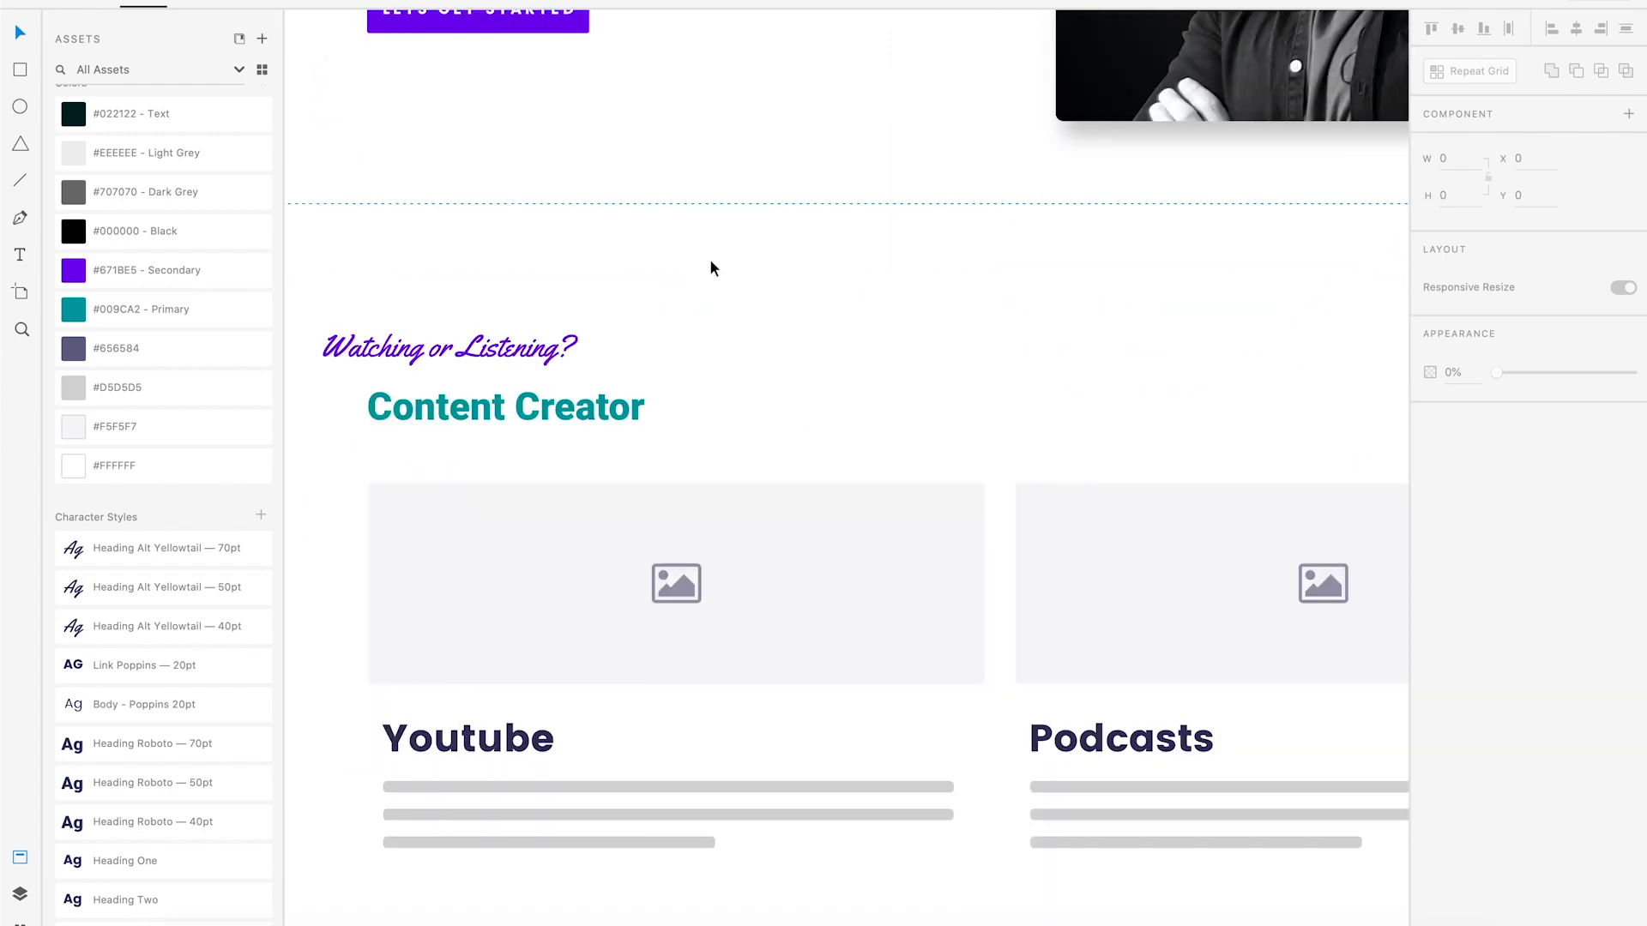
pyautogui.press('super+minus')
pyautogui.scroll(-5, 692, 471)
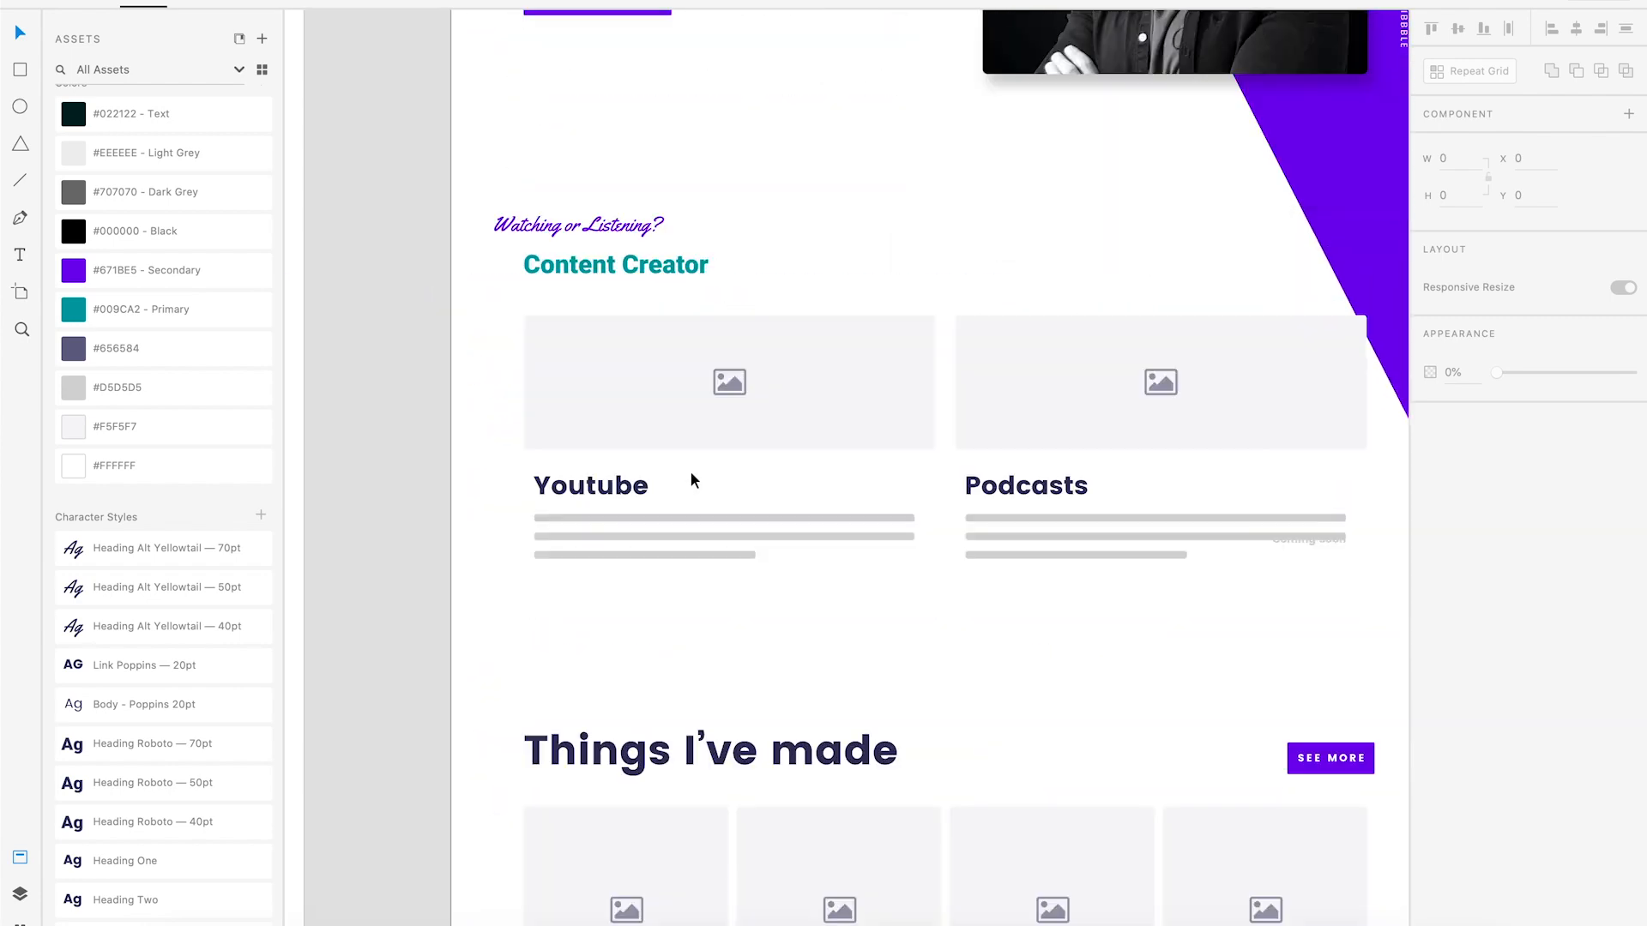
# Try moving the teal Multiply overlay off the Style Guide's microphone photo, and restore its original position.
pyautogui.hscroll(-3, 904, 389)
pyautogui.scroll(-15, 912, 412)
pyautogui.hscroll(-20, 912, 412)
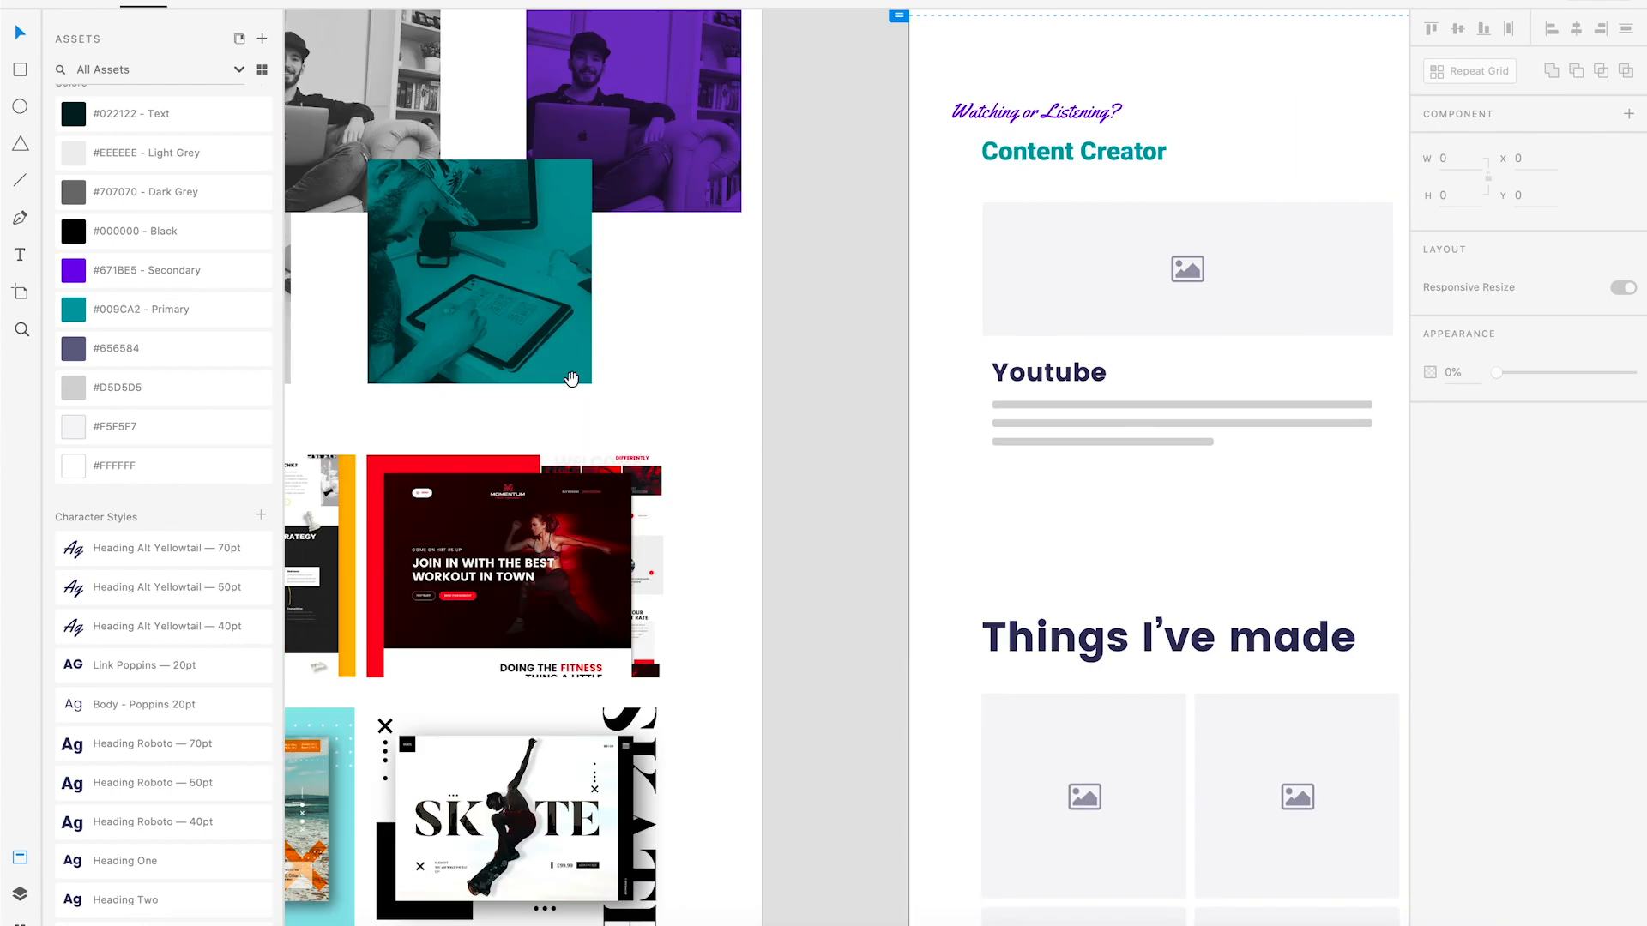
pyautogui.scroll(-2, 661, 283)
pyautogui.hscroll(4, 661, 283)
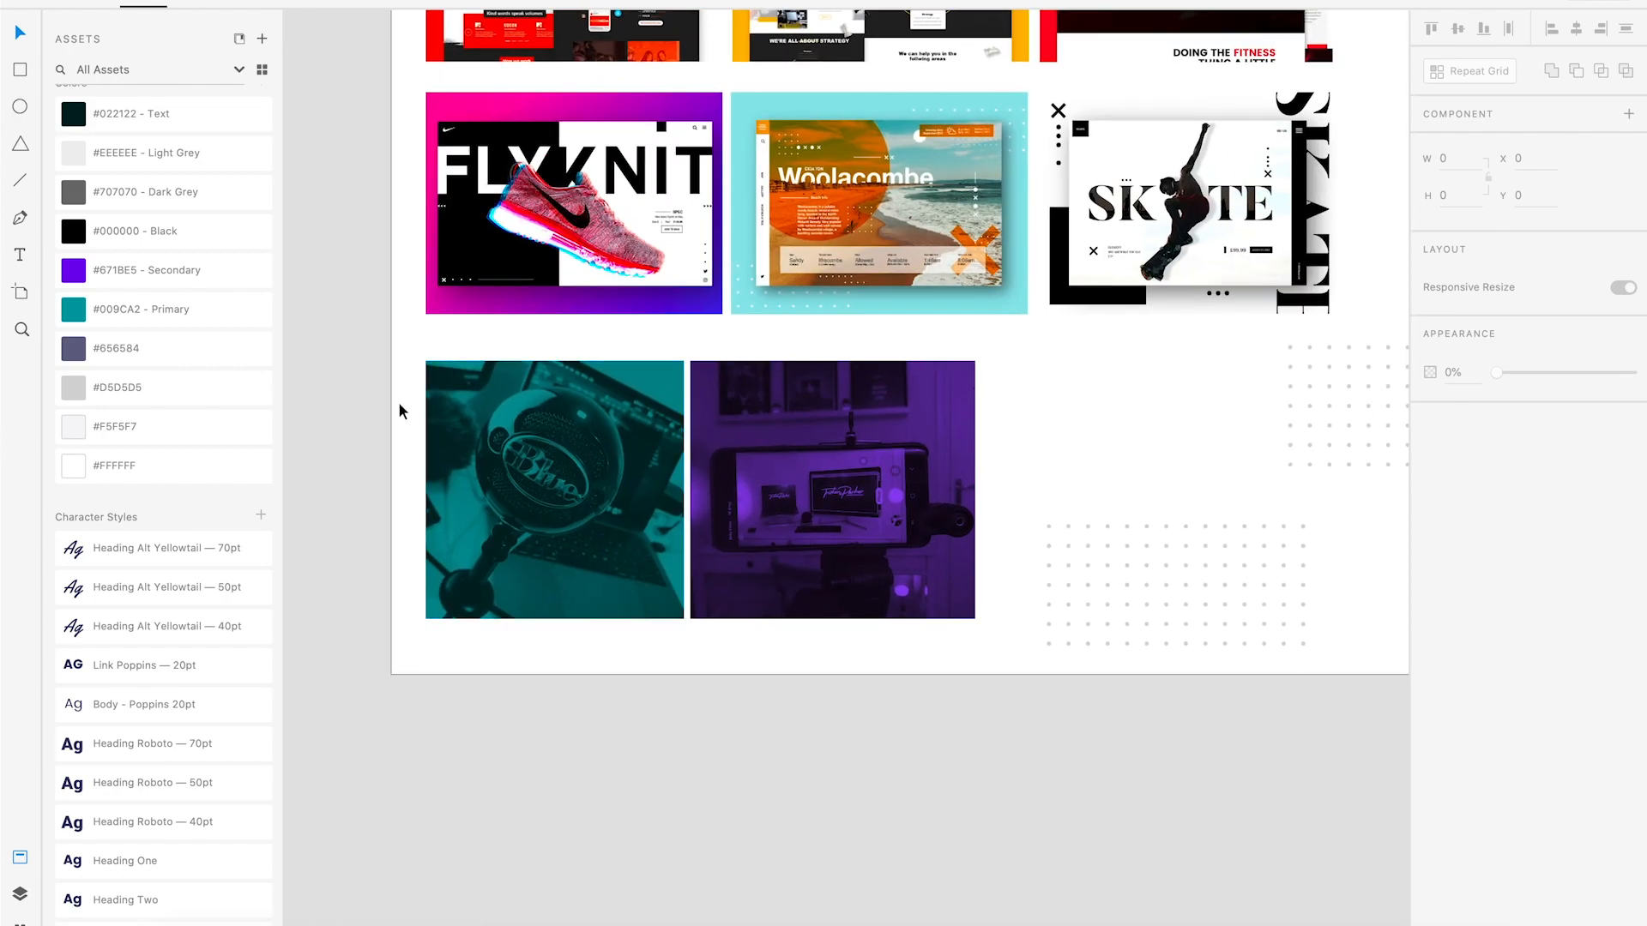
pyautogui.moveTo(398, 401); pyautogui.dragTo(583, 624)
pyautogui.scroll(4, 583, 624)
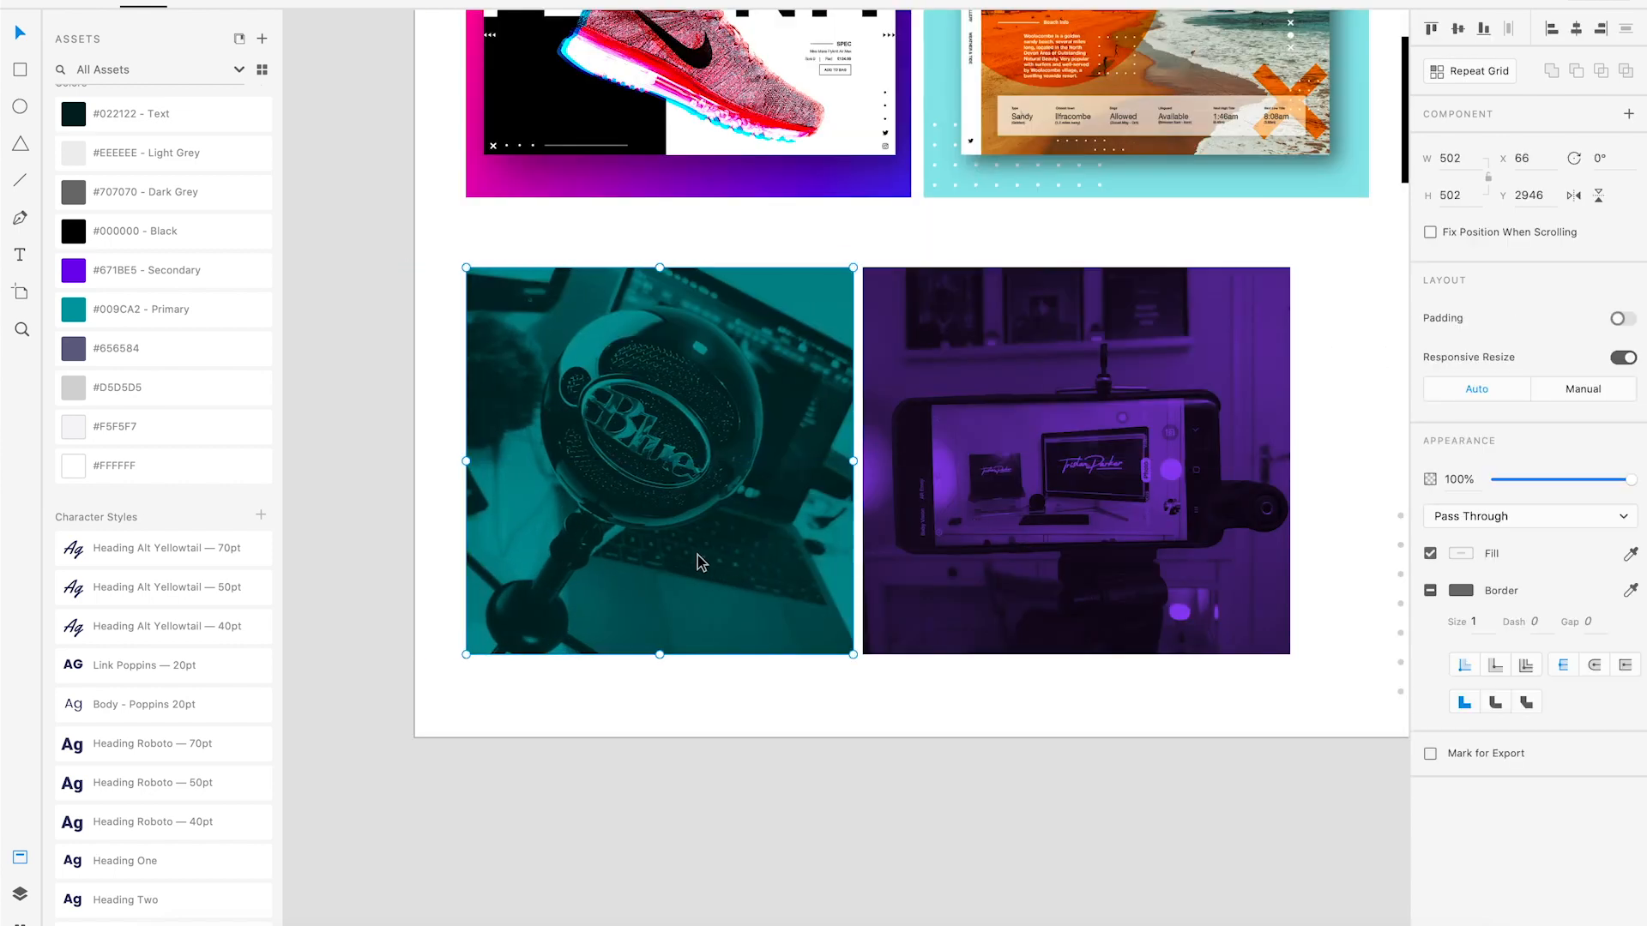
pyautogui.doubleClick(673, 584)
pyautogui.moveTo(673, 584); pyautogui.dragTo(559, 505)
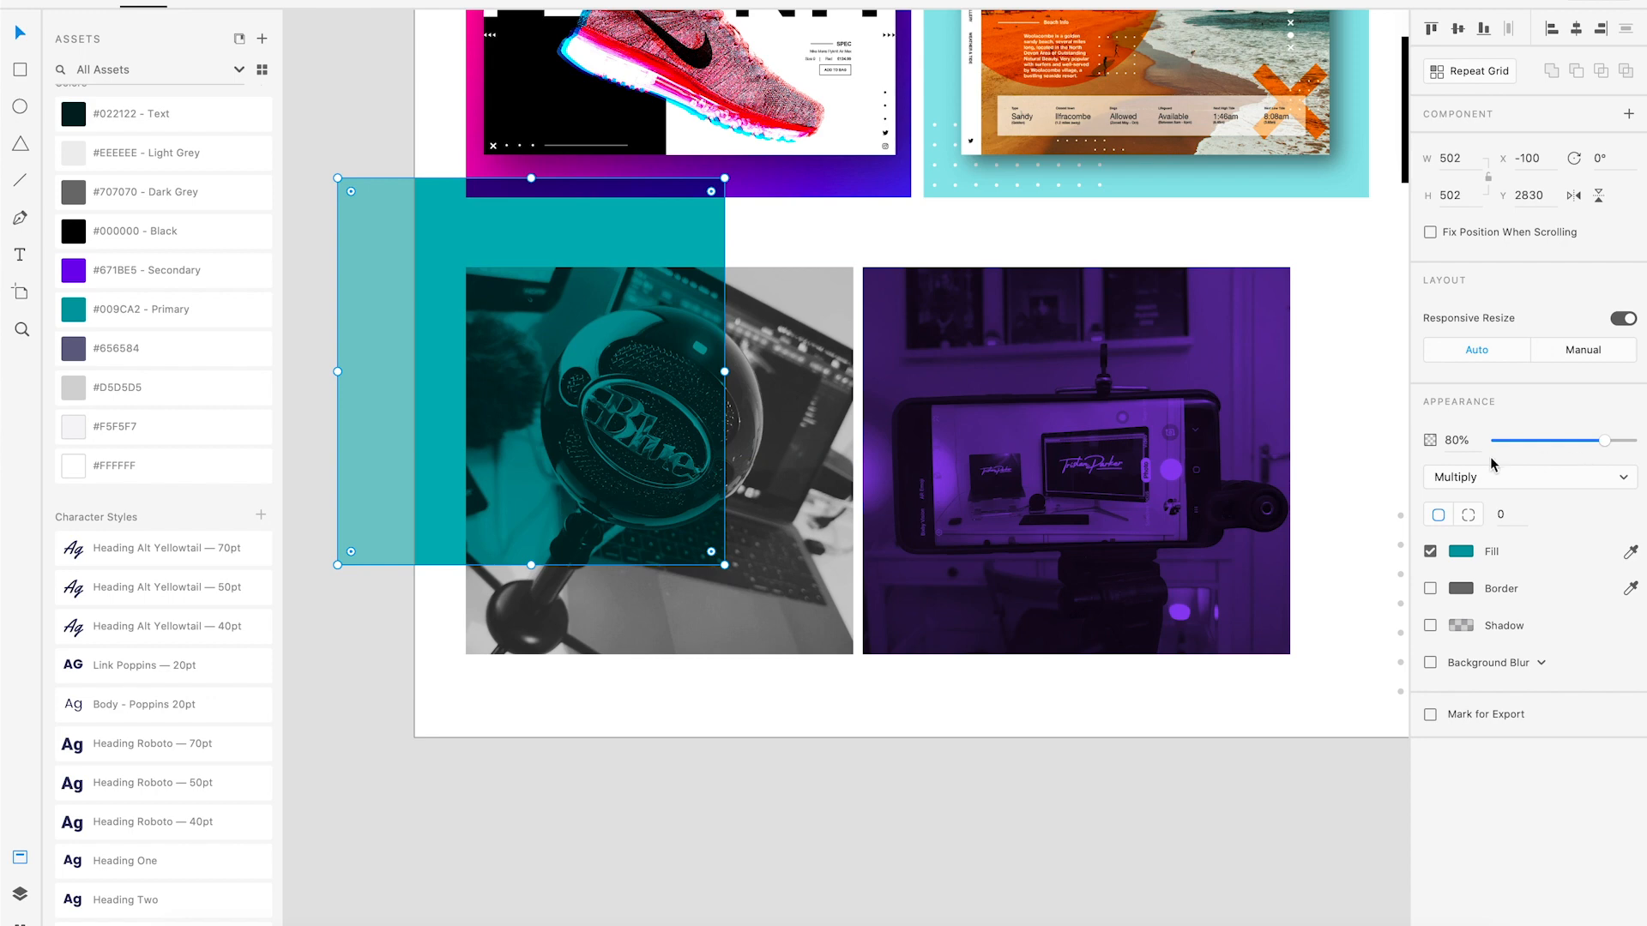
pyautogui.click(796, 615)
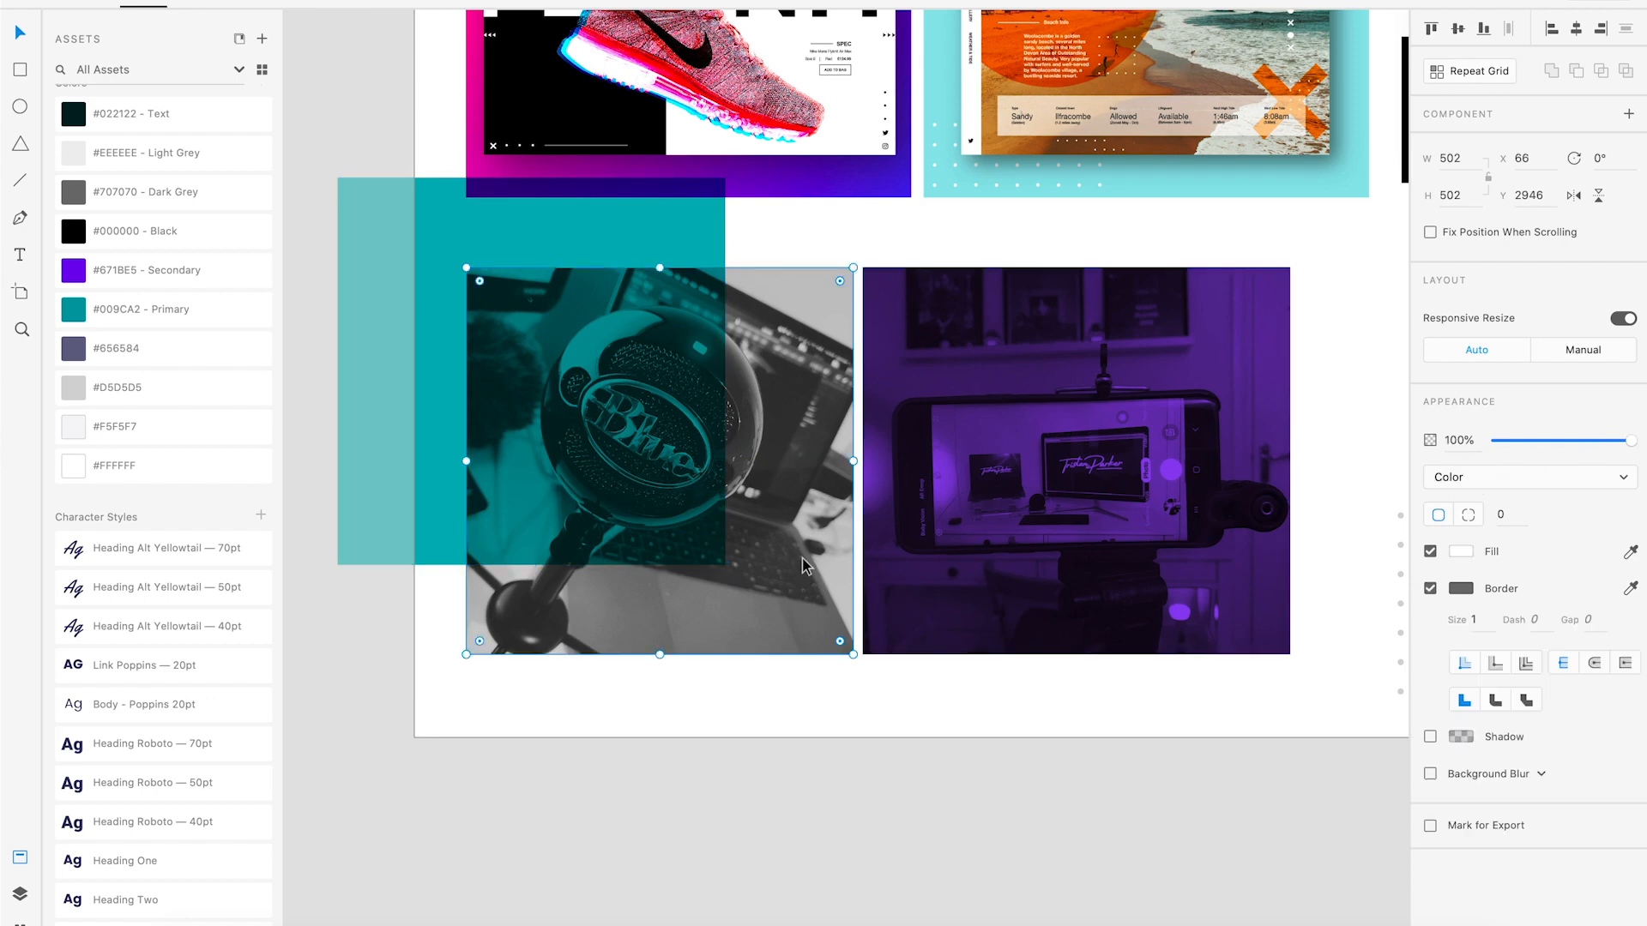
pyautogui.moveTo(791, 636); pyautogui.dragTo(819, 556)
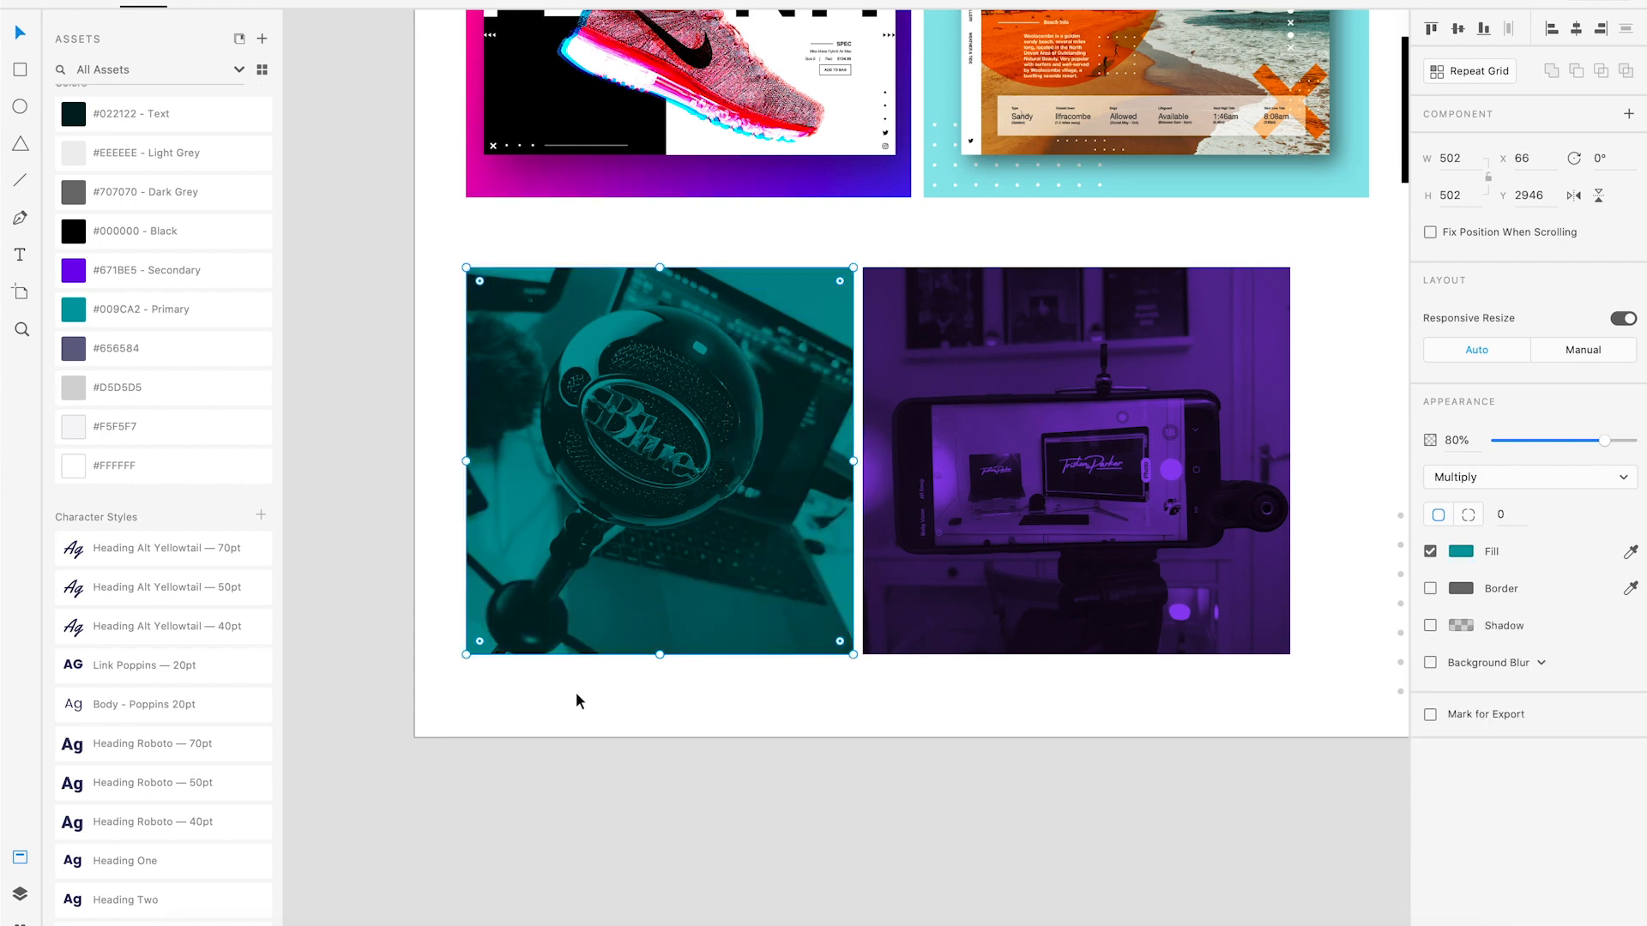
pyautogui.click(528, 709)
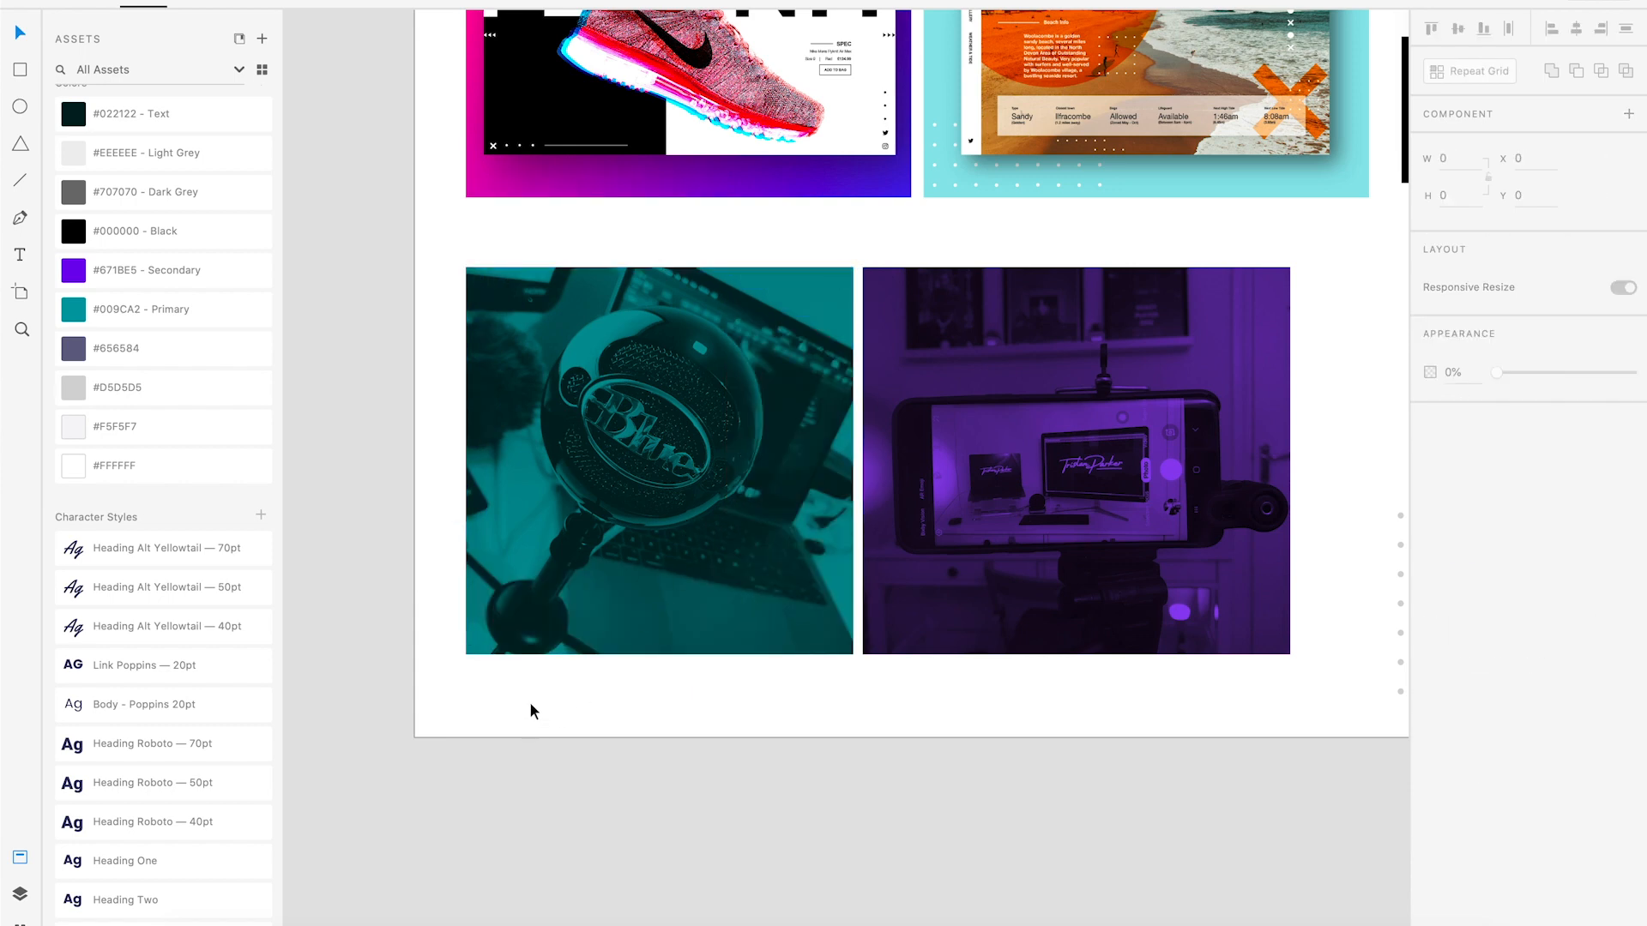
# Group the microphone photo with its teal overlay and paste a copy over the Homepage's Podcasts placeholder image.
pyautogui.moveTo(530, 710); pyautogui.dragTo(679, 494)
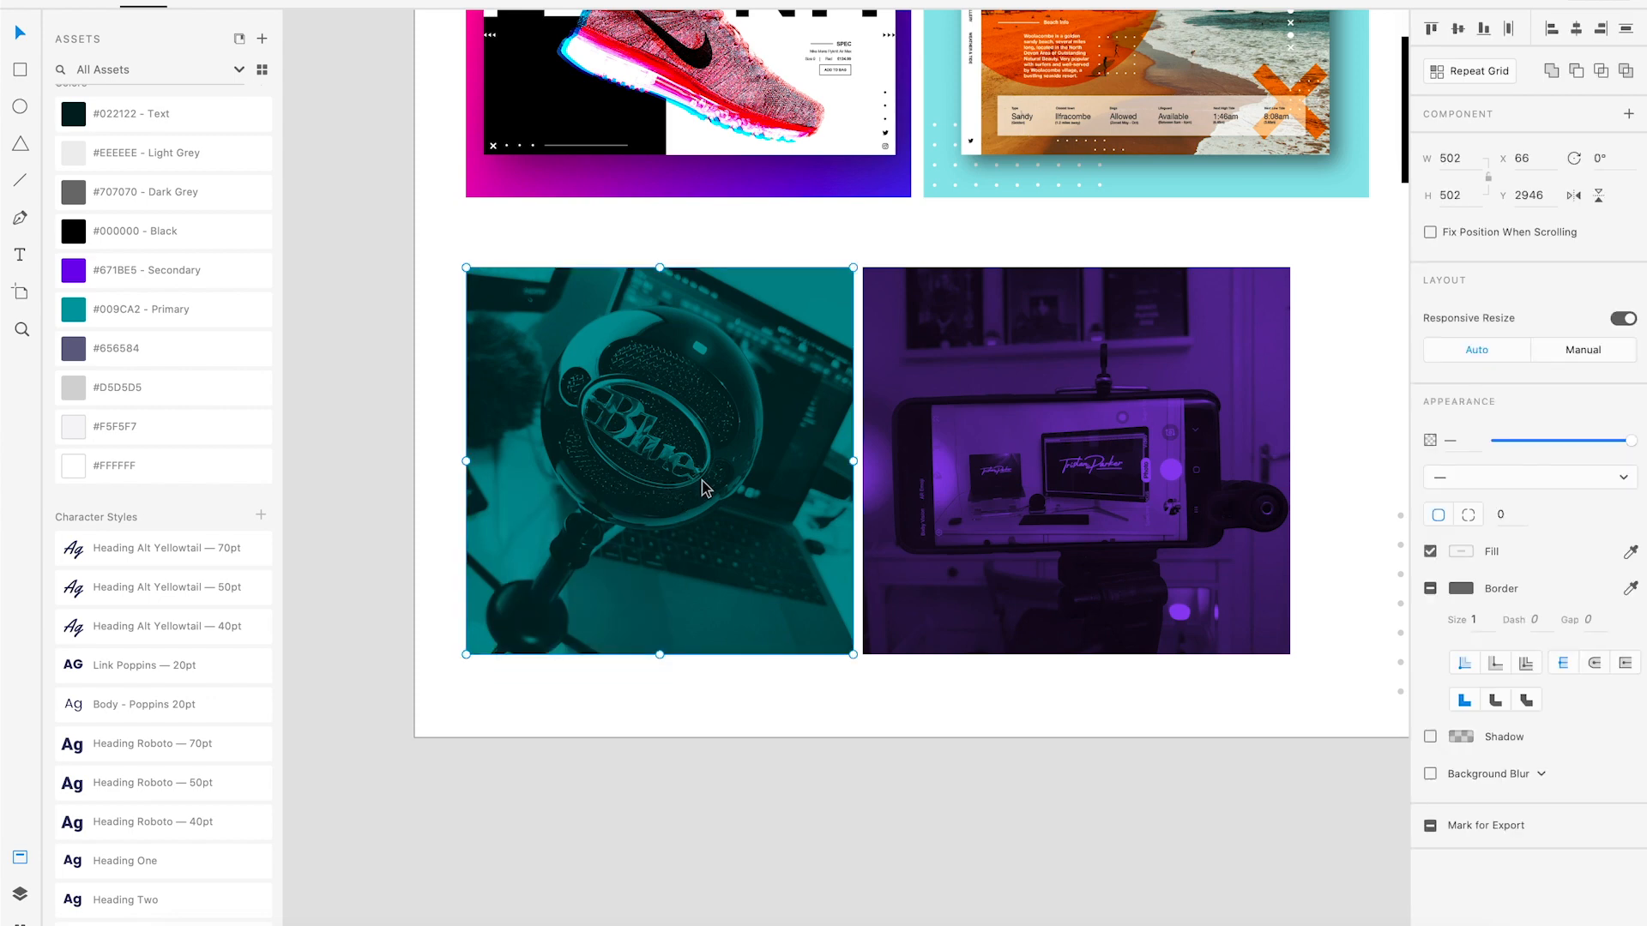
pyautogui.press('super+g')
pyautogui.moveTo(1165, 408); pyautogui.dragTo(605, 418)
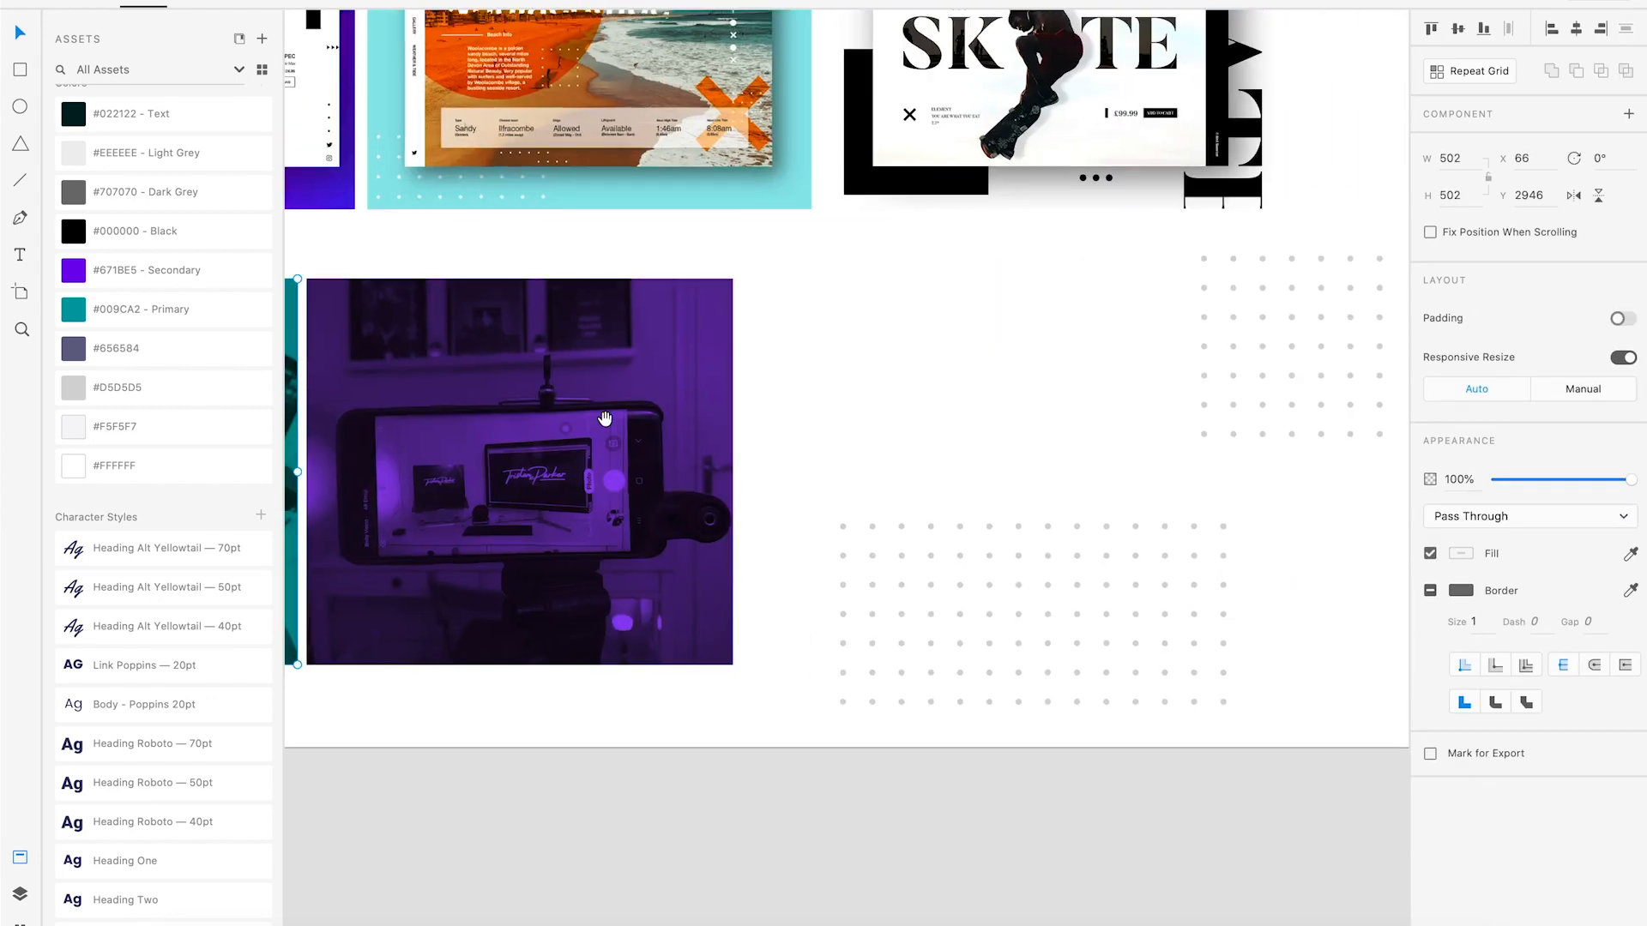
pyautogui.moveTo(1102, 595); pyautogui.dragTo(320, 544)
pyautogui.moveTo(981, 264); pyautogui.dragTo(467, 558)
pyautogui.moveTo(875, 245); pyautogui.dragTo(574, 551)
pyautogui.moveTo(754, 331); pyautogui.dragTo(669, 481)
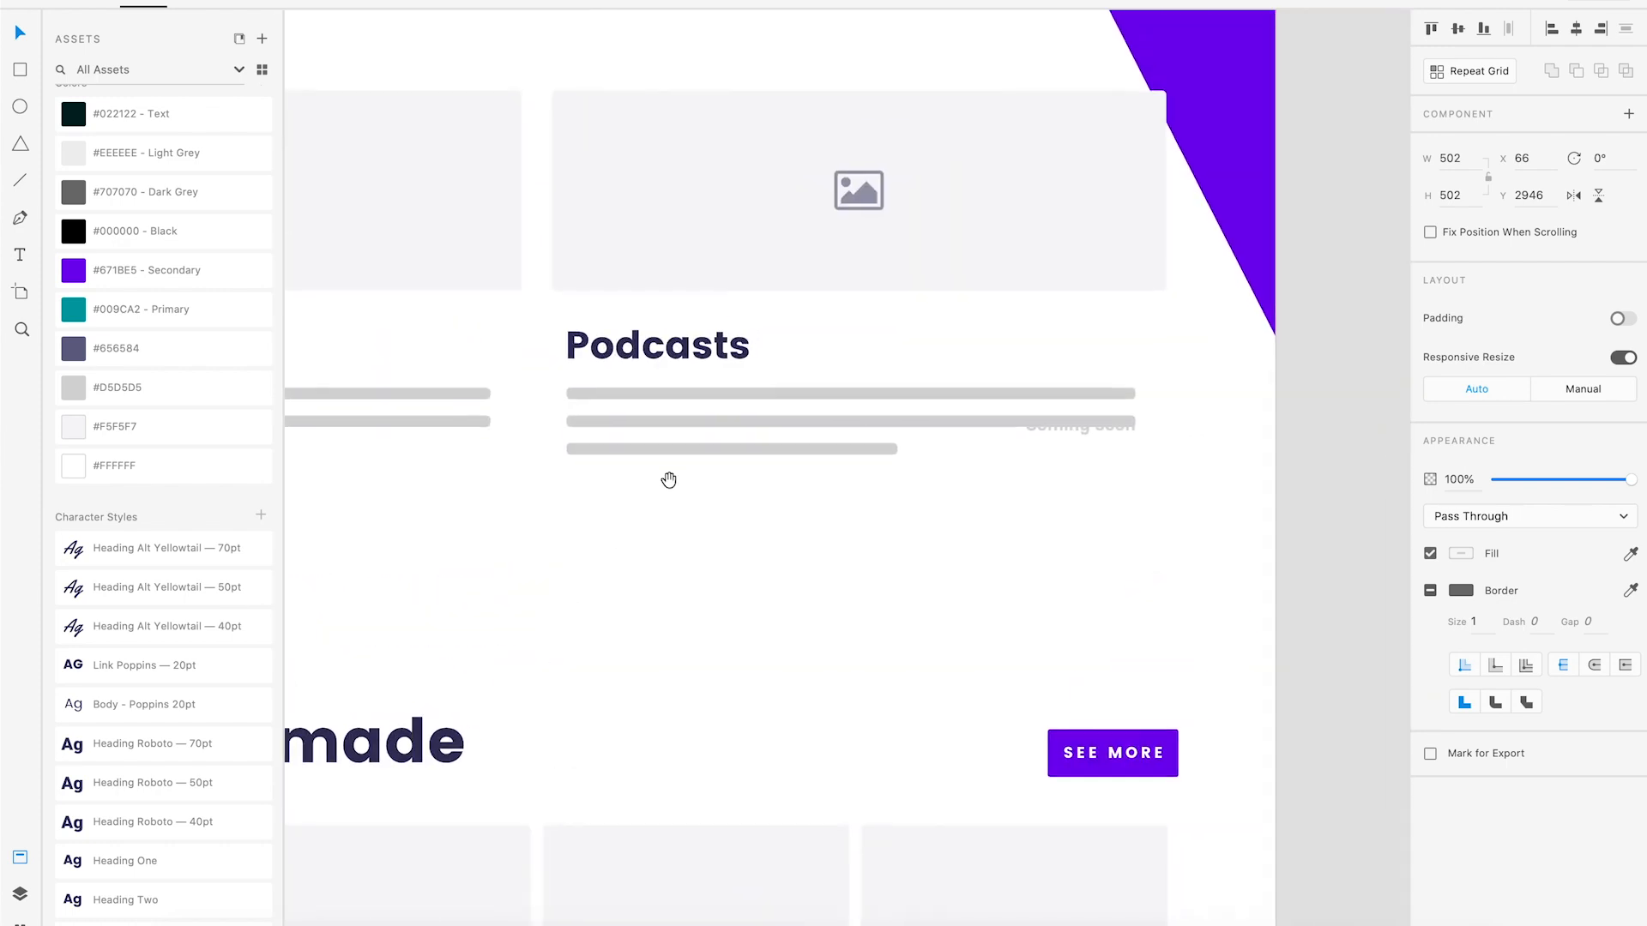
pyautogui.moveTo(791, 199); pyautogui.dragTo(744, 452)
pyautogui.click(744, 452)
pyautogui.press('super+v')
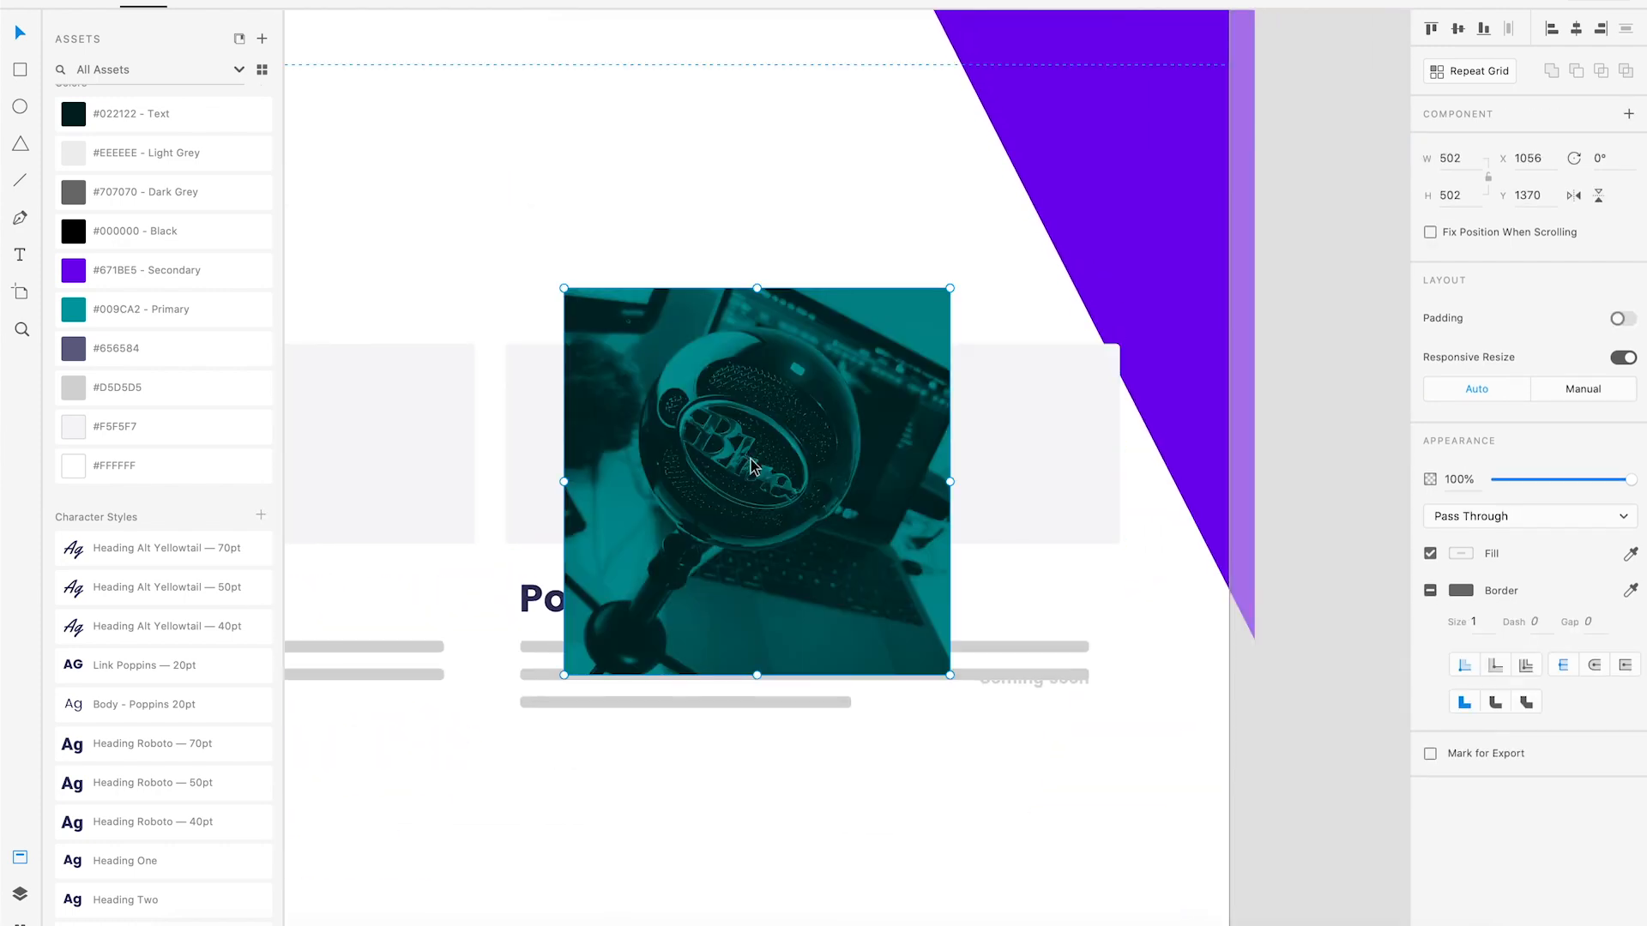
# Align the pasted microphone image with the Podcasts placeholder's side edge and enlarge it to about 808 × 808.
pyautogui.moveTo(698, 523); pyautogui.dragTo(654, 511)
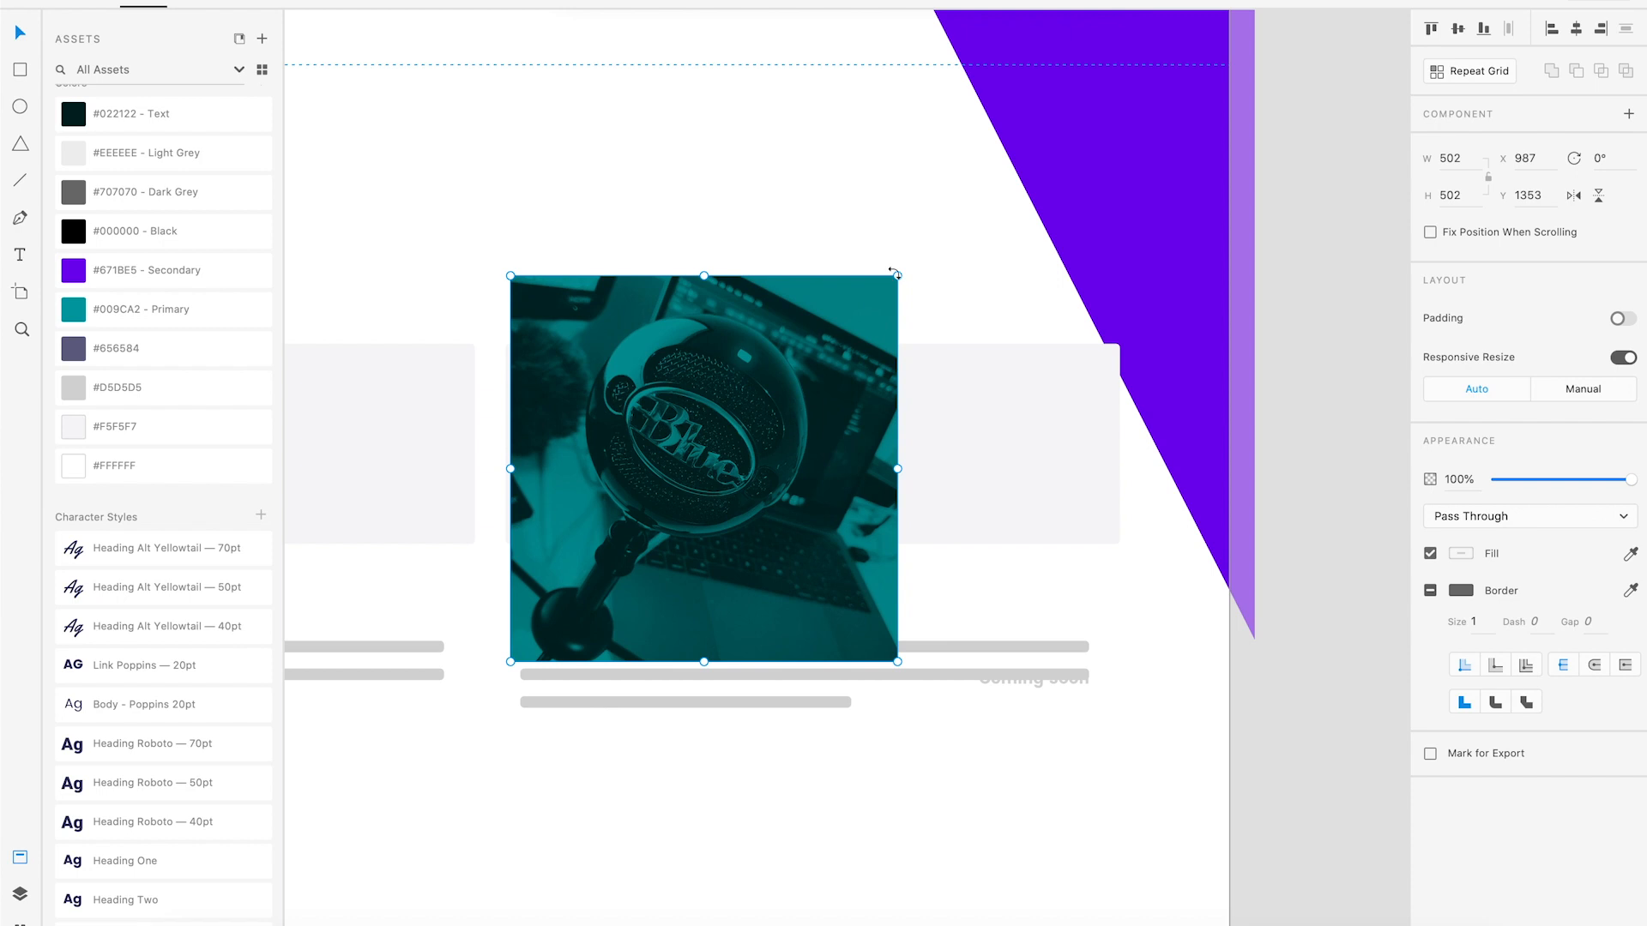
pyautogui.moveTo(1177, 143); pyautogui.dragTo(1346, 48)
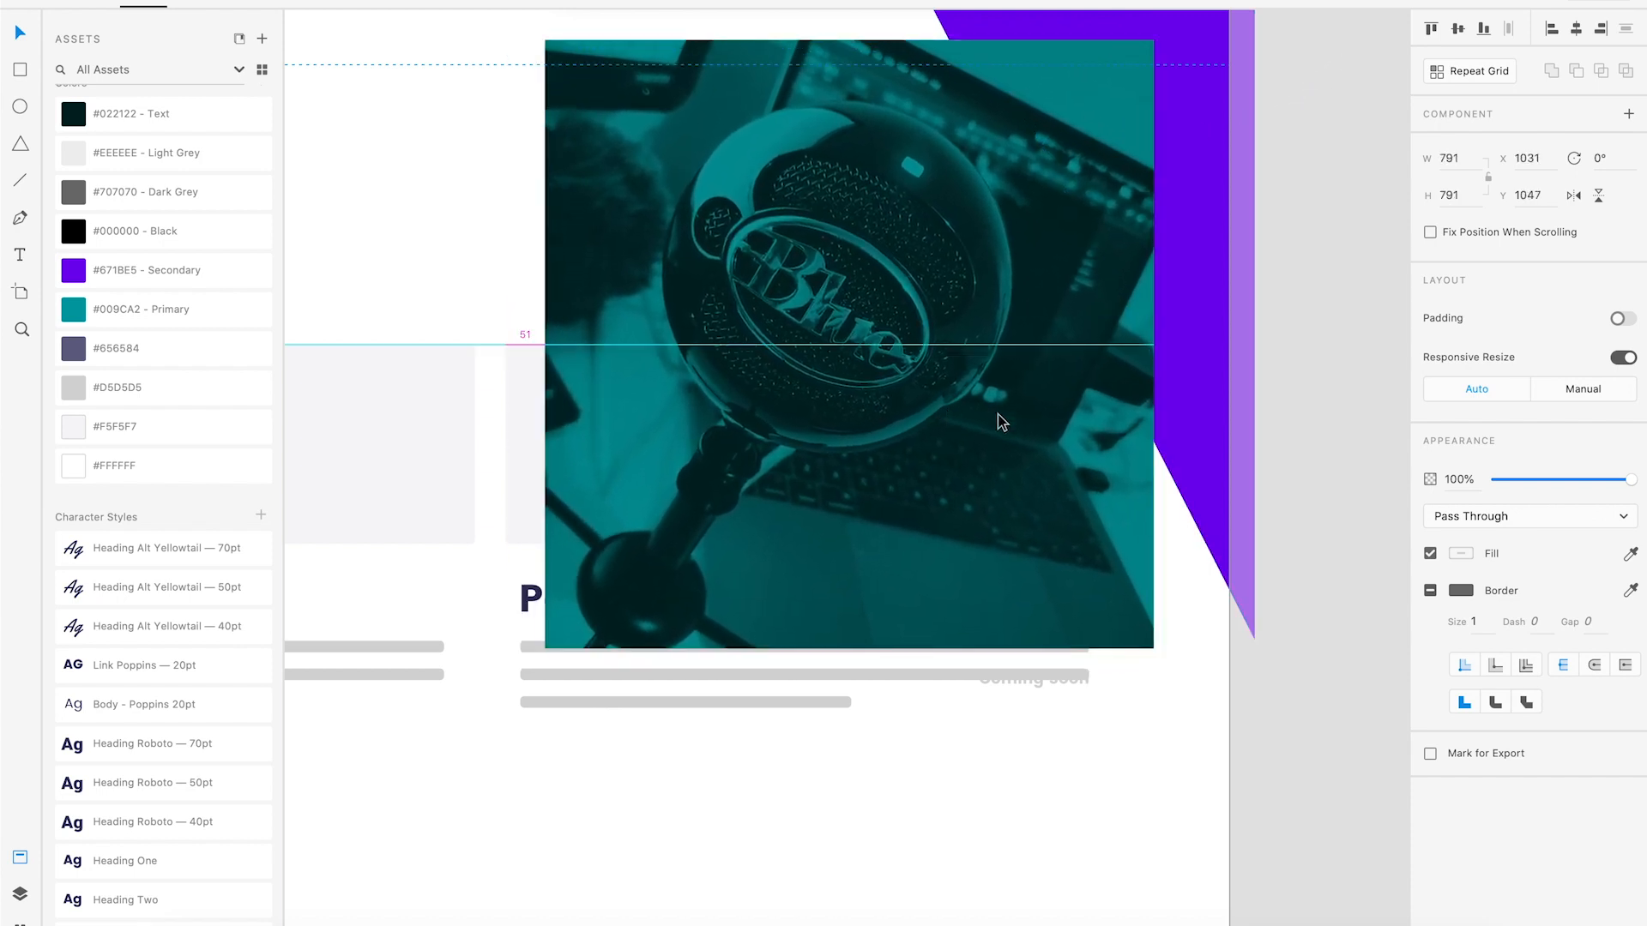
pyautogui.moveTo(871, 426)
pyautogui.mouseDown()
pyautogui.moveTo(910, 419)
pyautogui.moveTo(892, 425)
pyautogui.mouseUp()
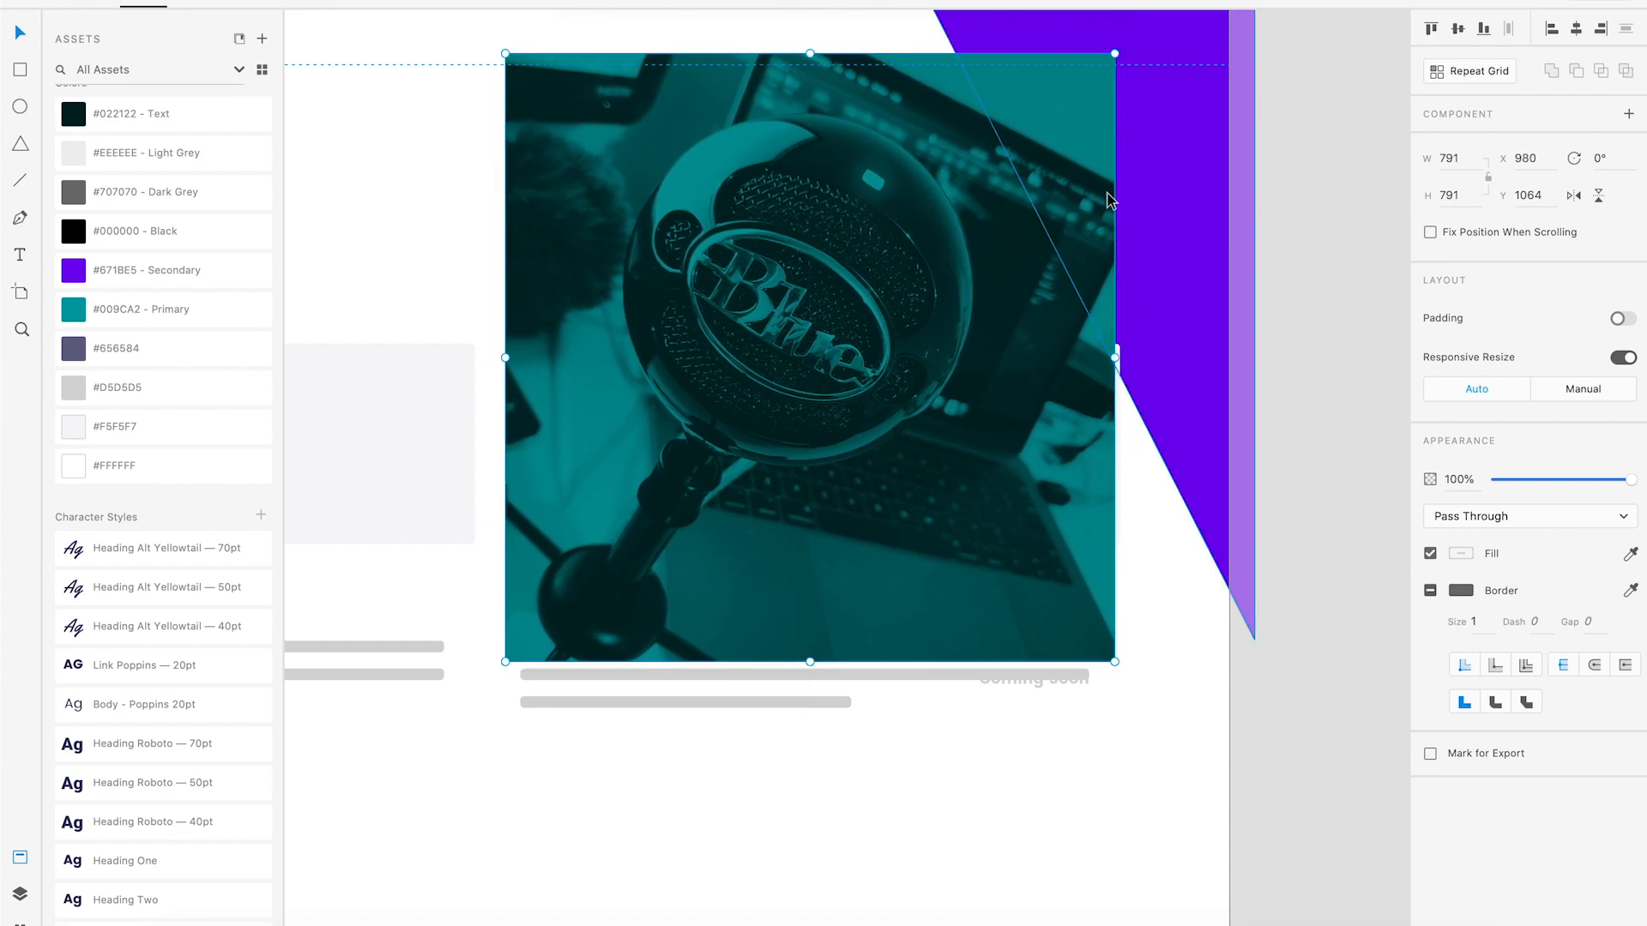
pyautogui.moveTo(1126, 44); pyautogui.dragTo(1139, 31)
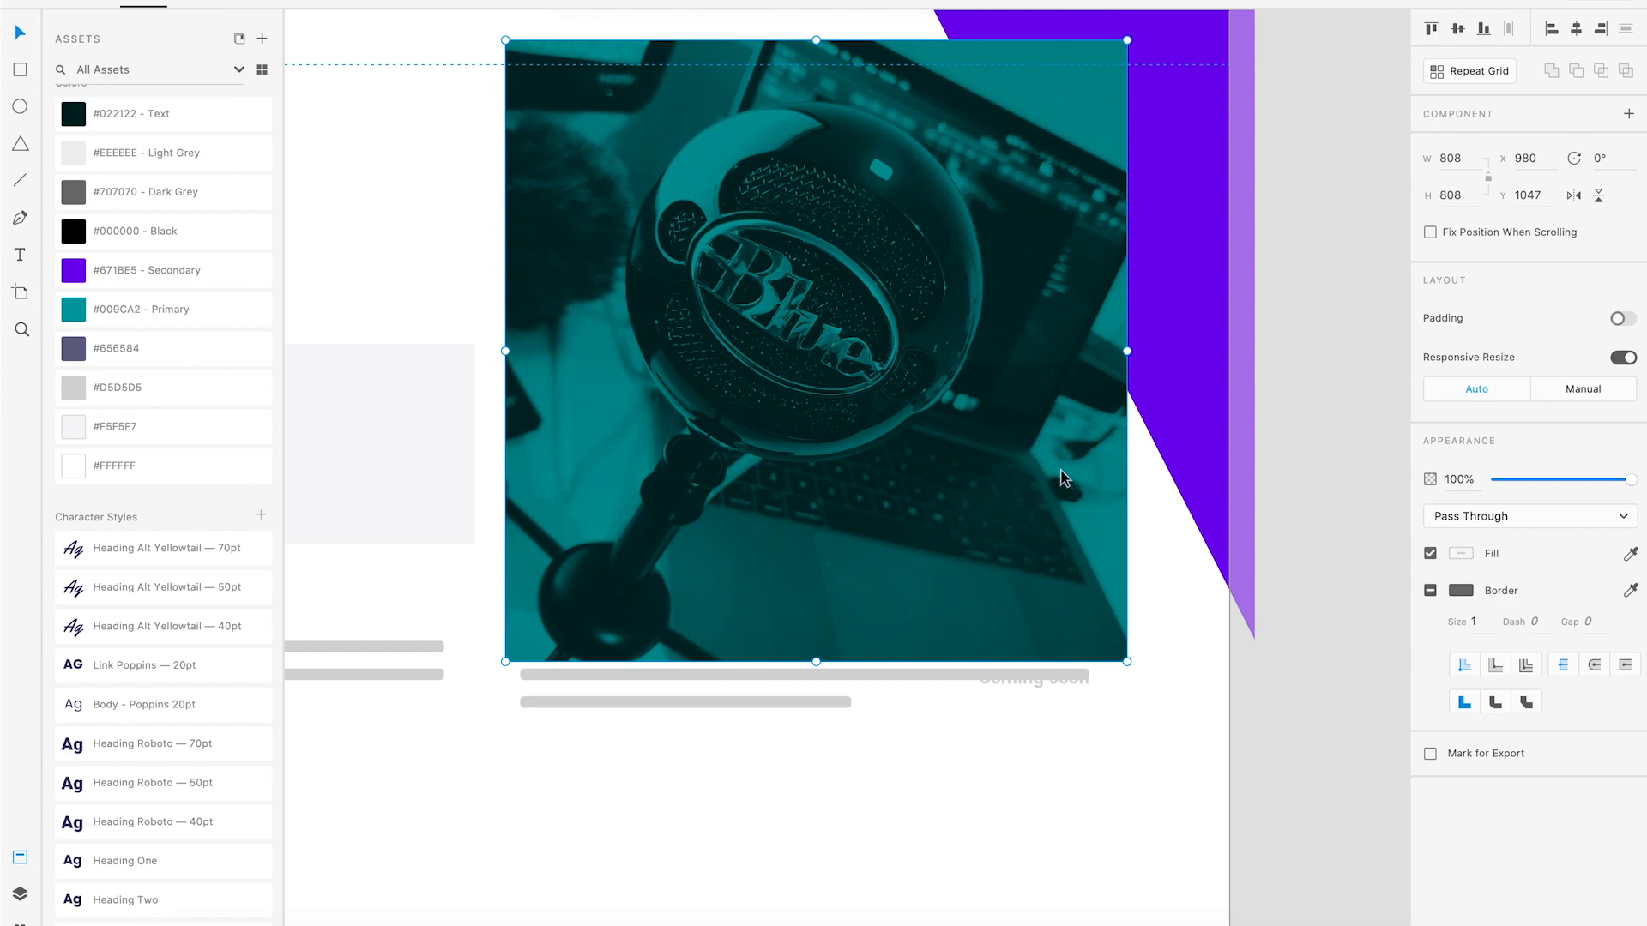
# Bring the Podcasts placeholder to the front and position the microphone image behind it, covering its full width.
pyautogui.moveTo(1063, 470); pyautogui.dragTo(978, 470)
pyautogui.click(1094, 462)
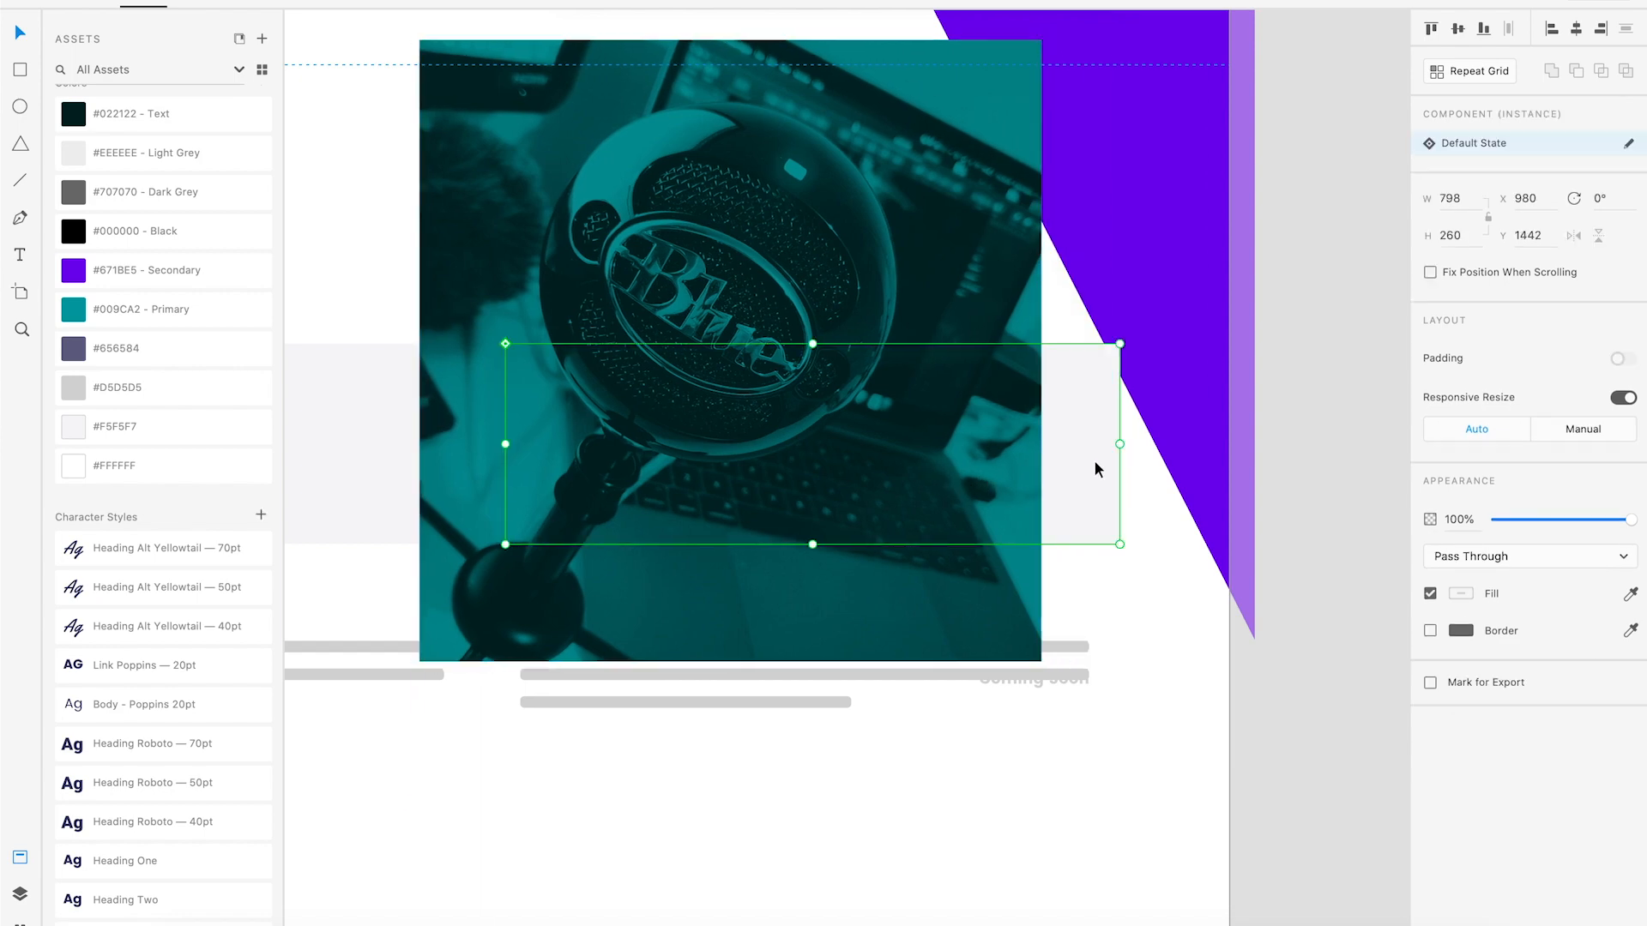
pyautogui.press('shift+super+bracketright')
pyautogui.moveTo(911, 328); pyautogui.dragTo(990, 329)
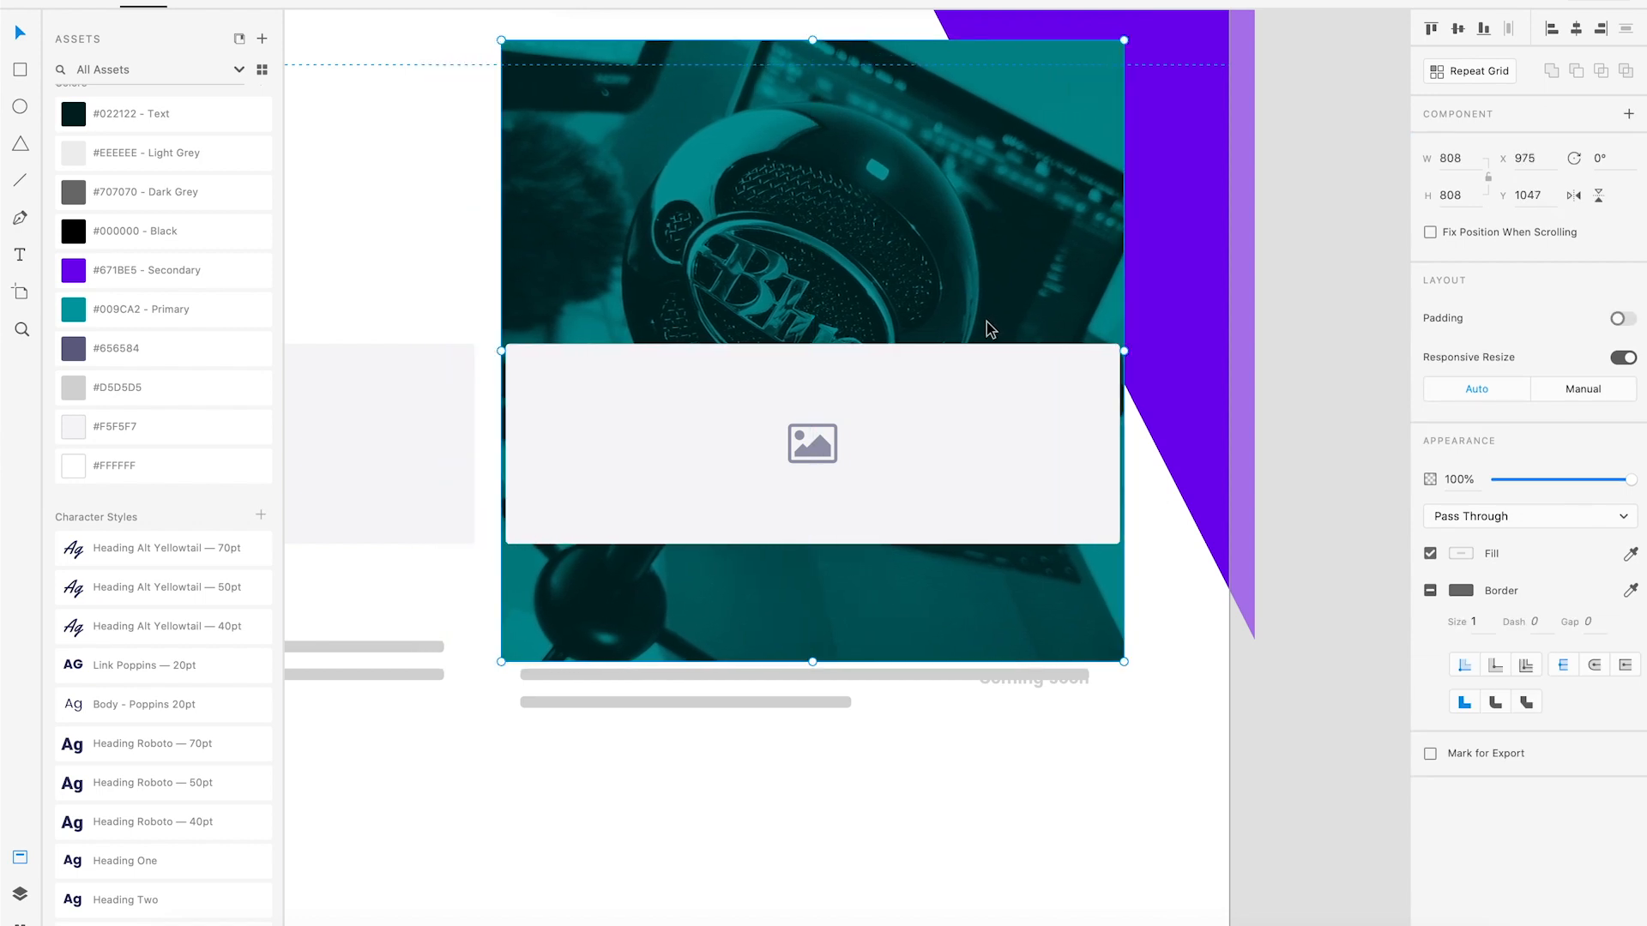
pyautogui.moveTo(820, 287); pyautogui.dragTo(819, 316)
# Ungroup the Podcasts placeholder component and delete its image icon.
pyautogui.click(986, 457)
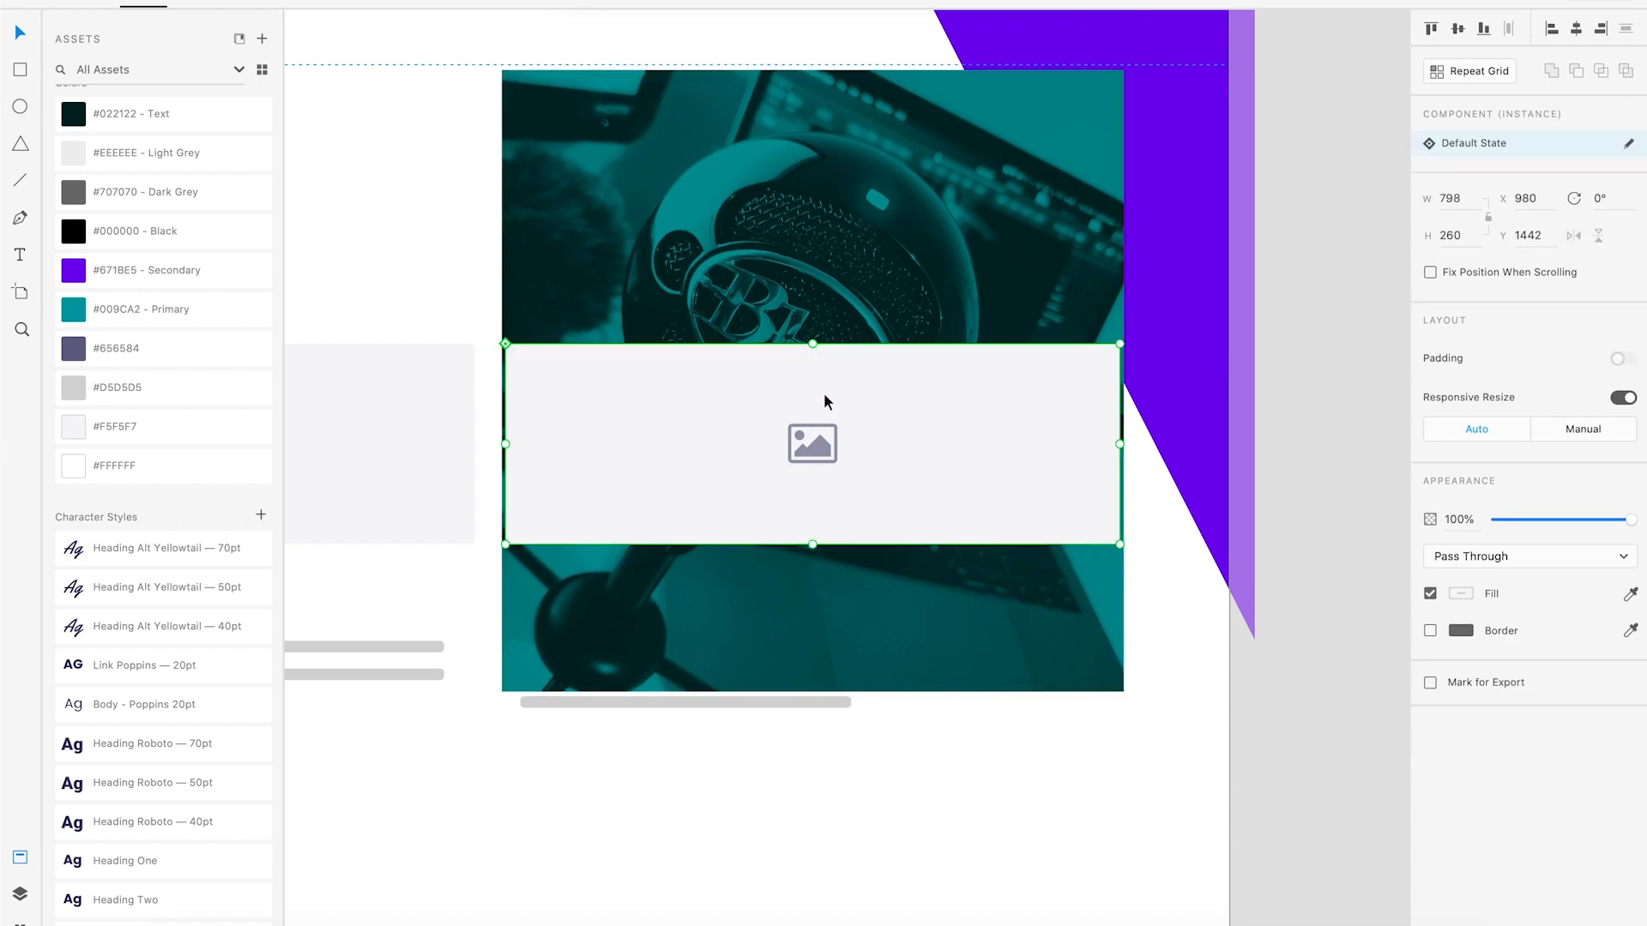
pyautogui.click(1185, 633)
pyautogui.click(802, 452)
pyautogui.doubleClick(806, 450)
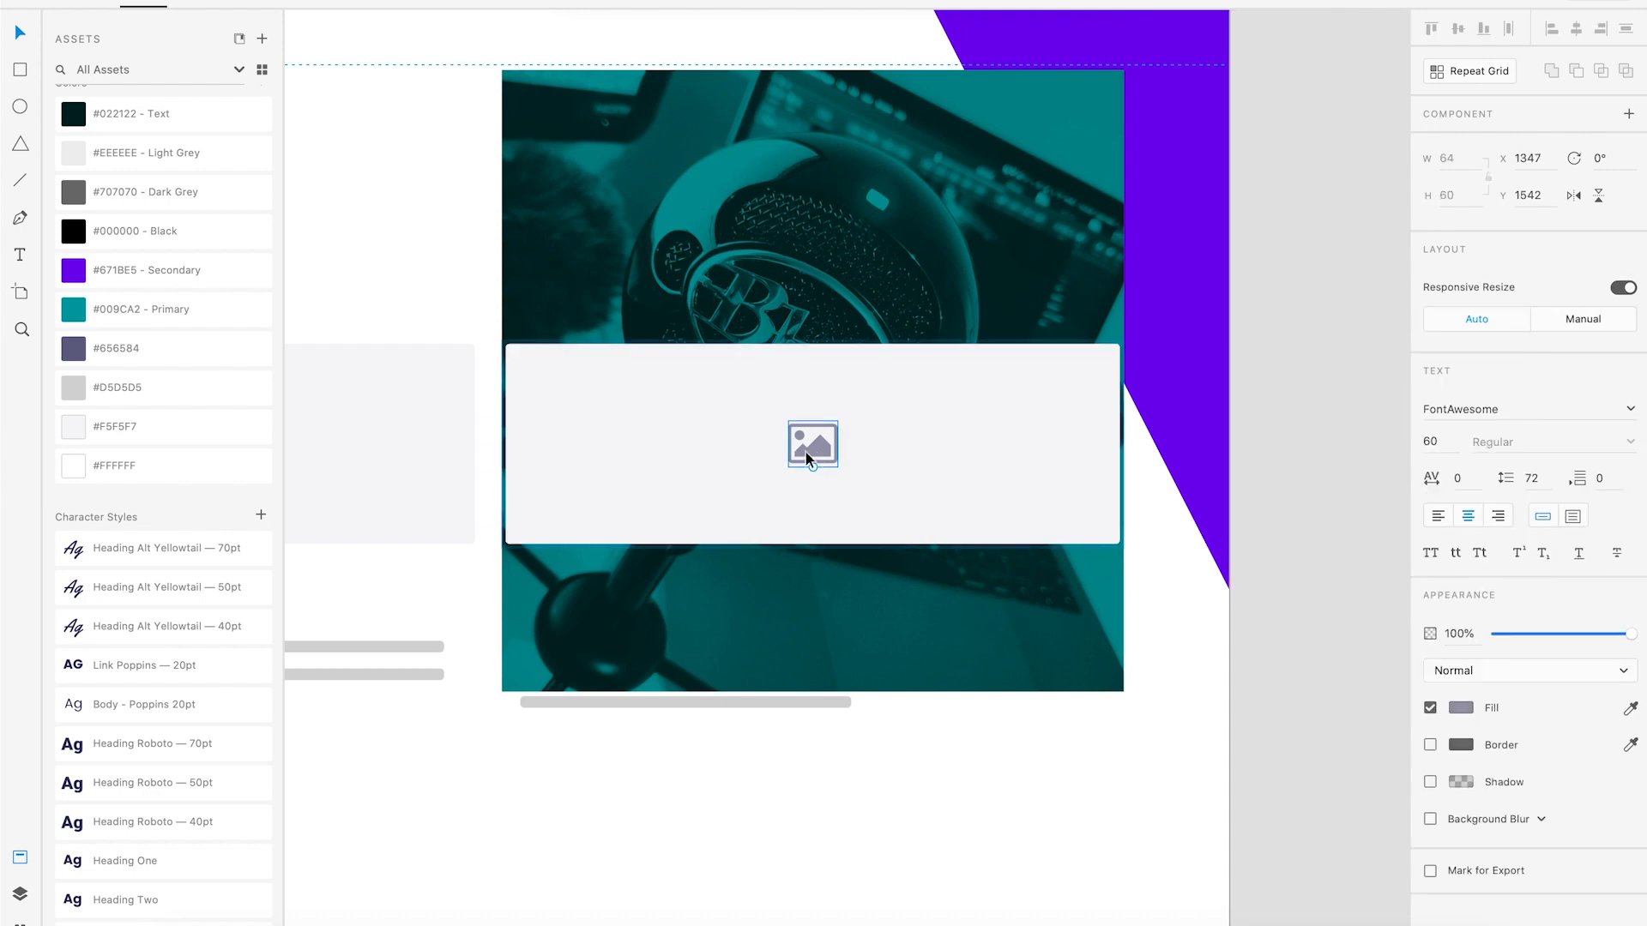
pyautogui.press('Delete')
# Enlarge the Podcasts placeholder rectangle evenly up and down to about 458 high and set its corner radius to 10.
pyautogui.click(1022, 508)
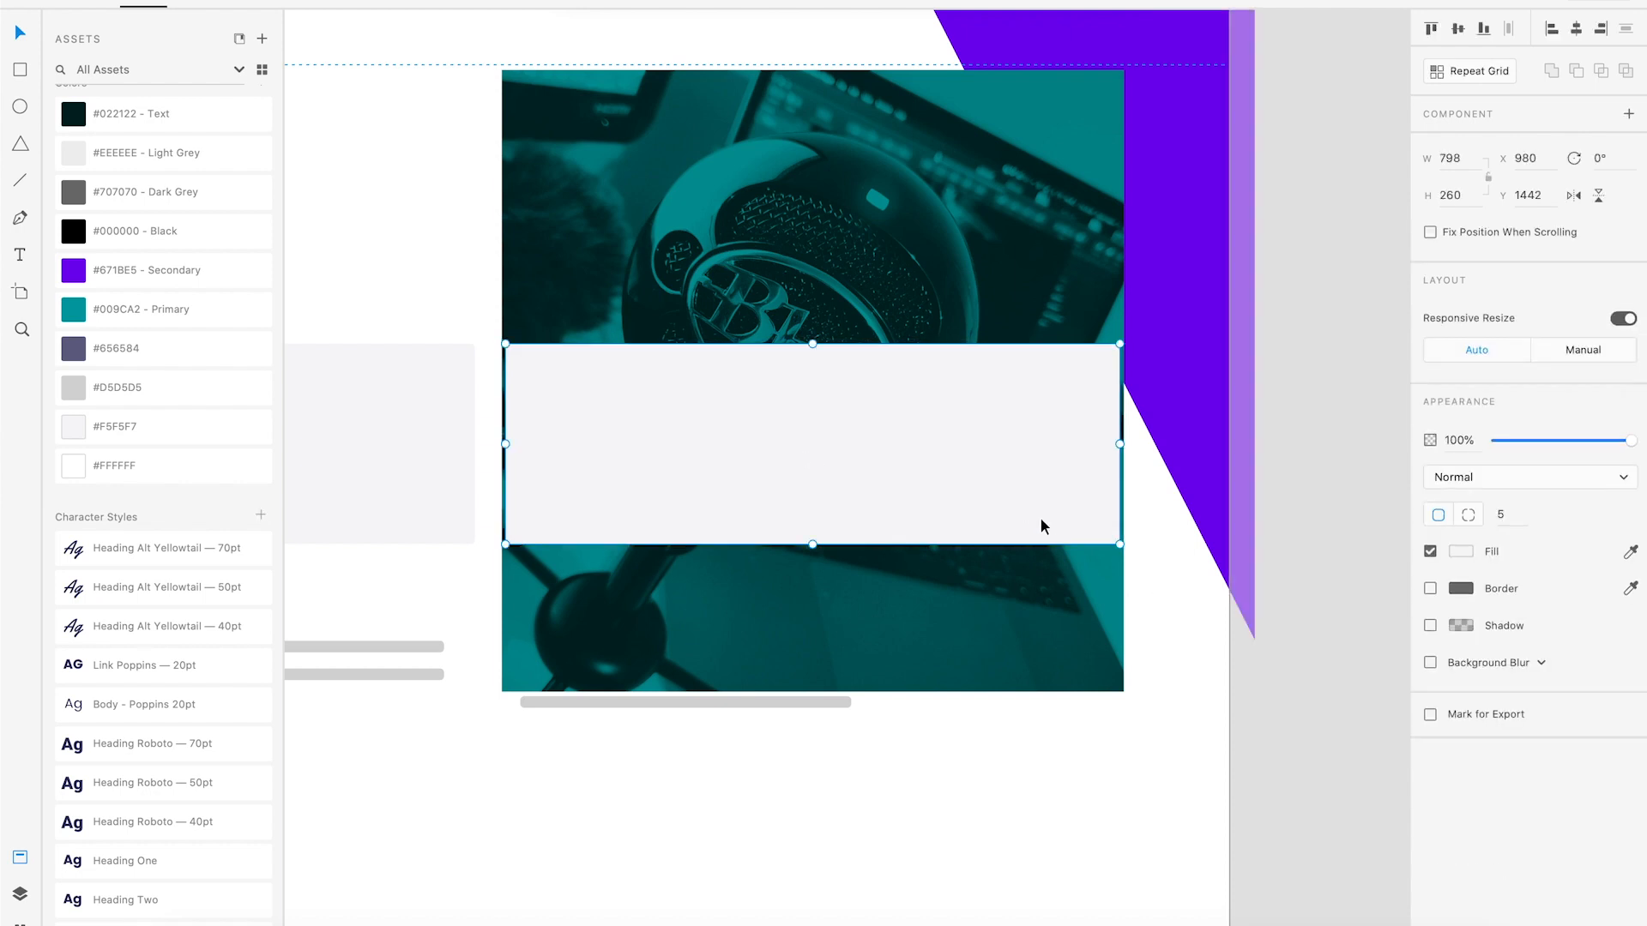
pyautogui.moveTo(811, 343); pyautogui.dragTo(818, 267)
pyautogui.click(1502, 512)
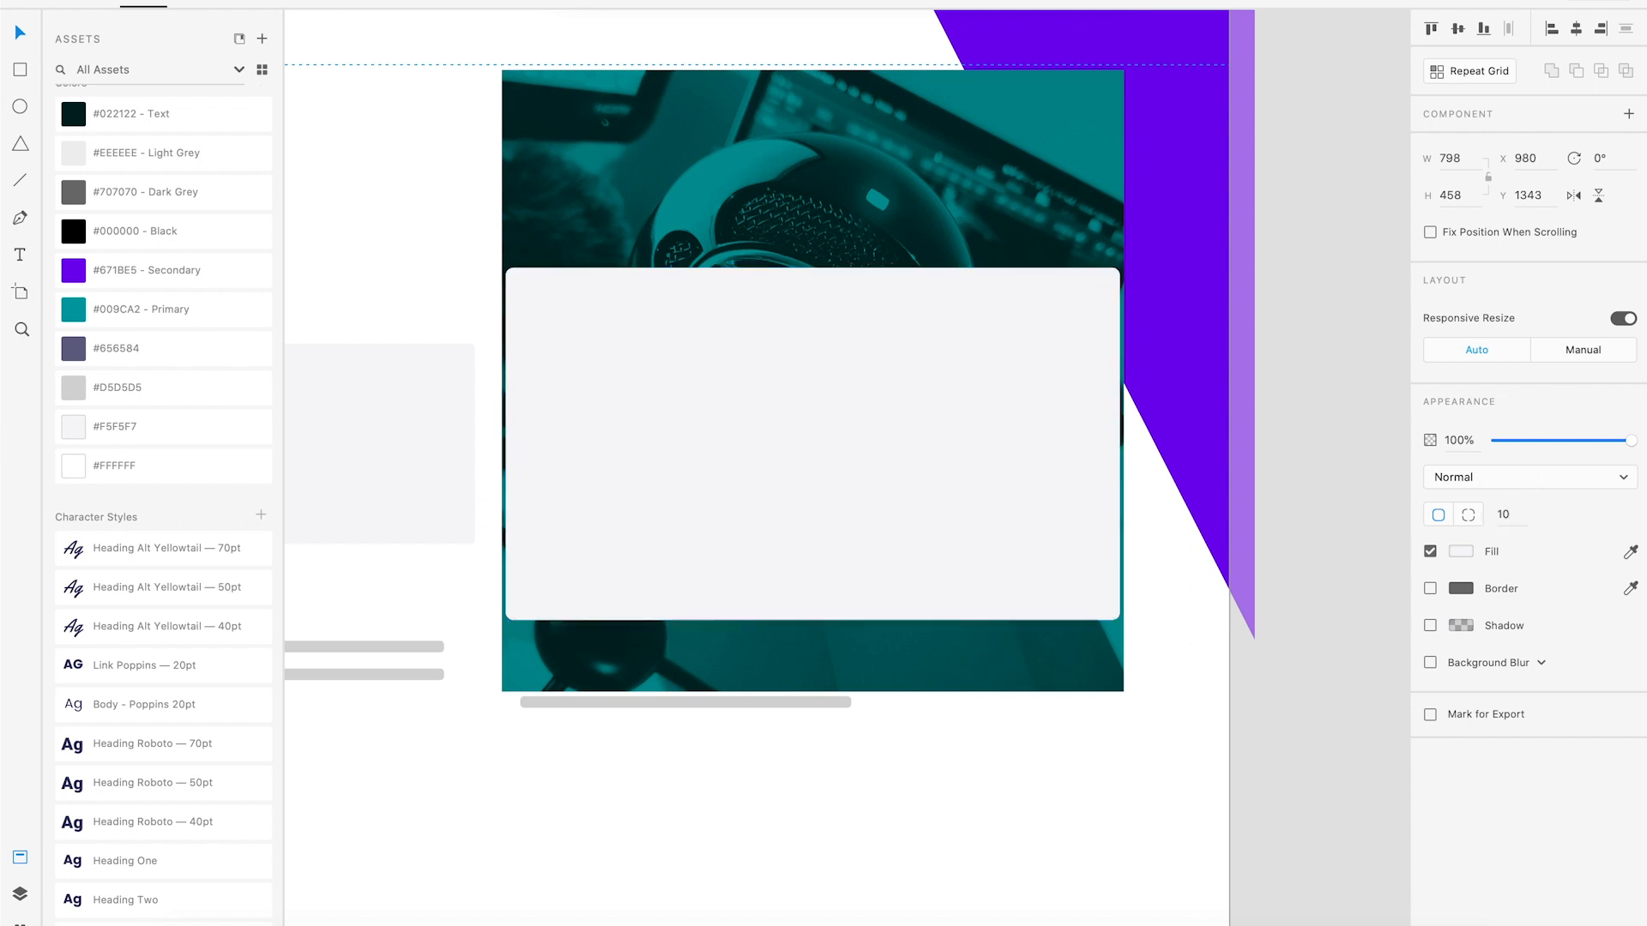
# Center the microphone image vertically behind the Podcasts rectangle and mask the image with that shape.
pyautogui.moveTo(934, 193); pyautogui.dragTo(934, 259)
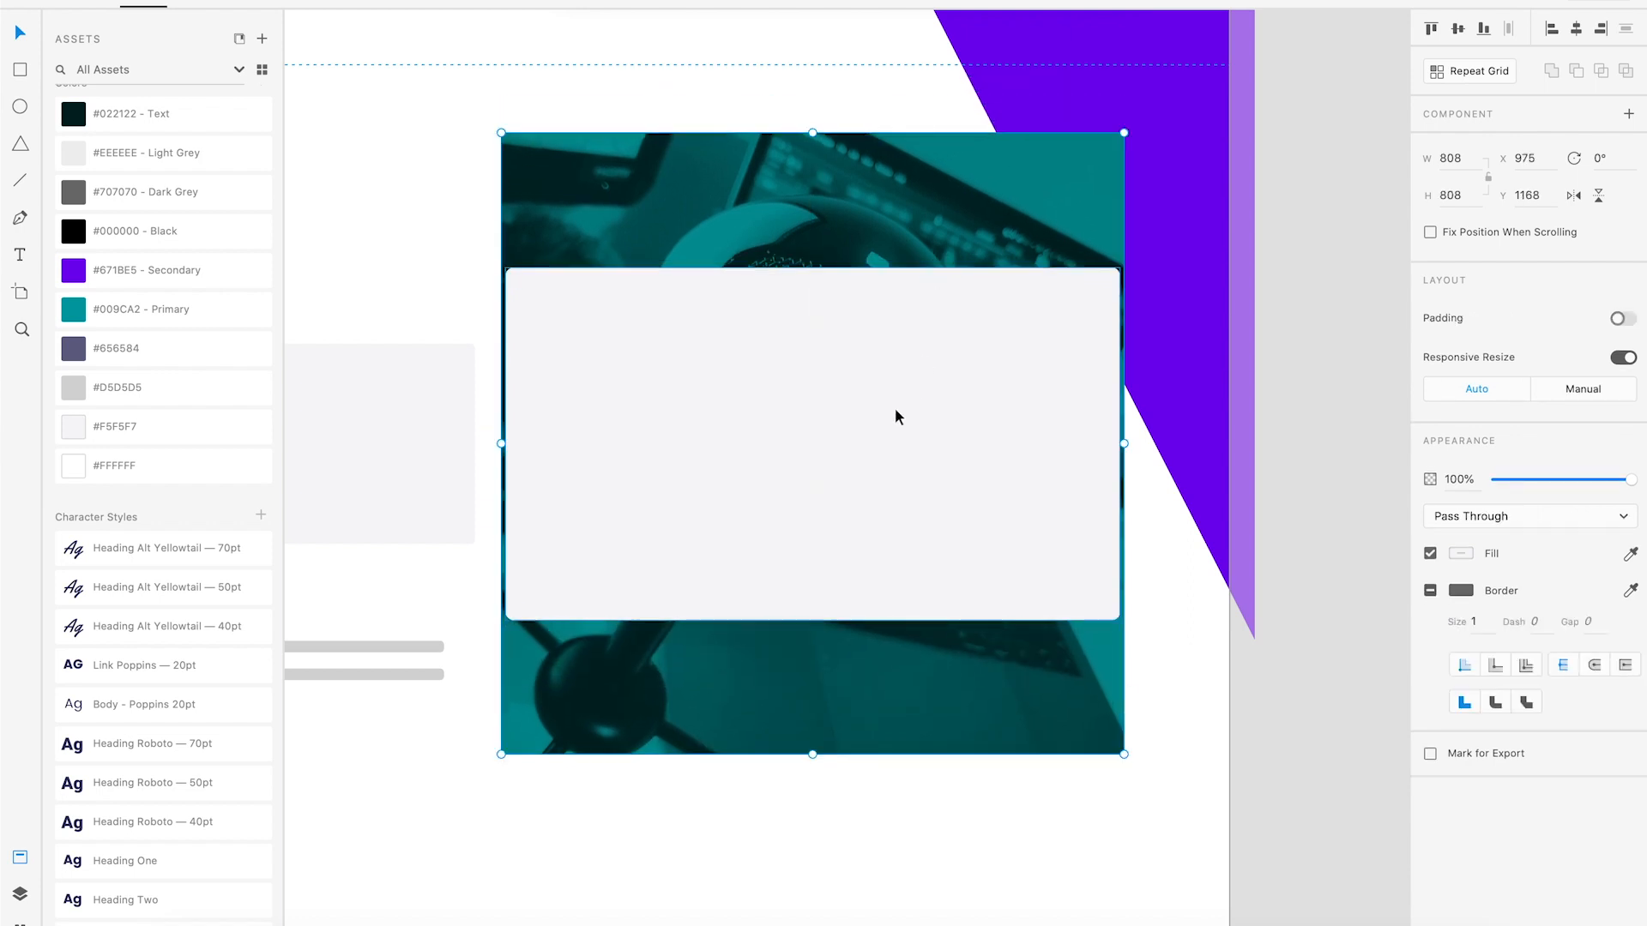
pyautogui.keyDown('shift'); pyautogui.click(895, 409); pyautogui.keyUp('shift')
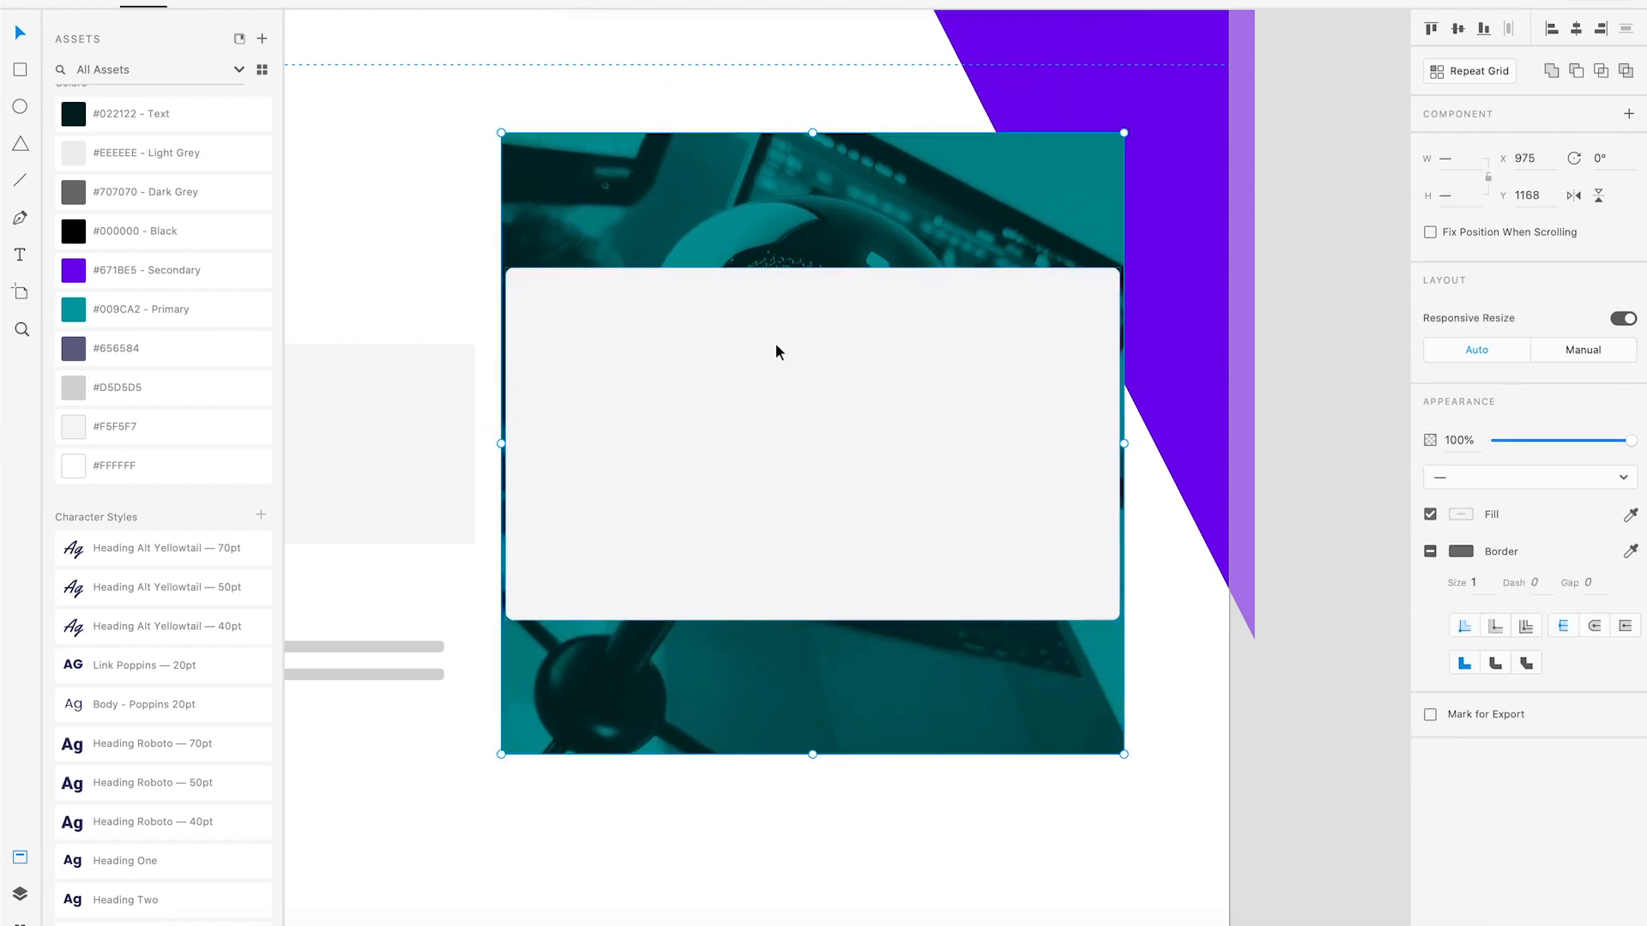
pyautogui.click(167, 1)
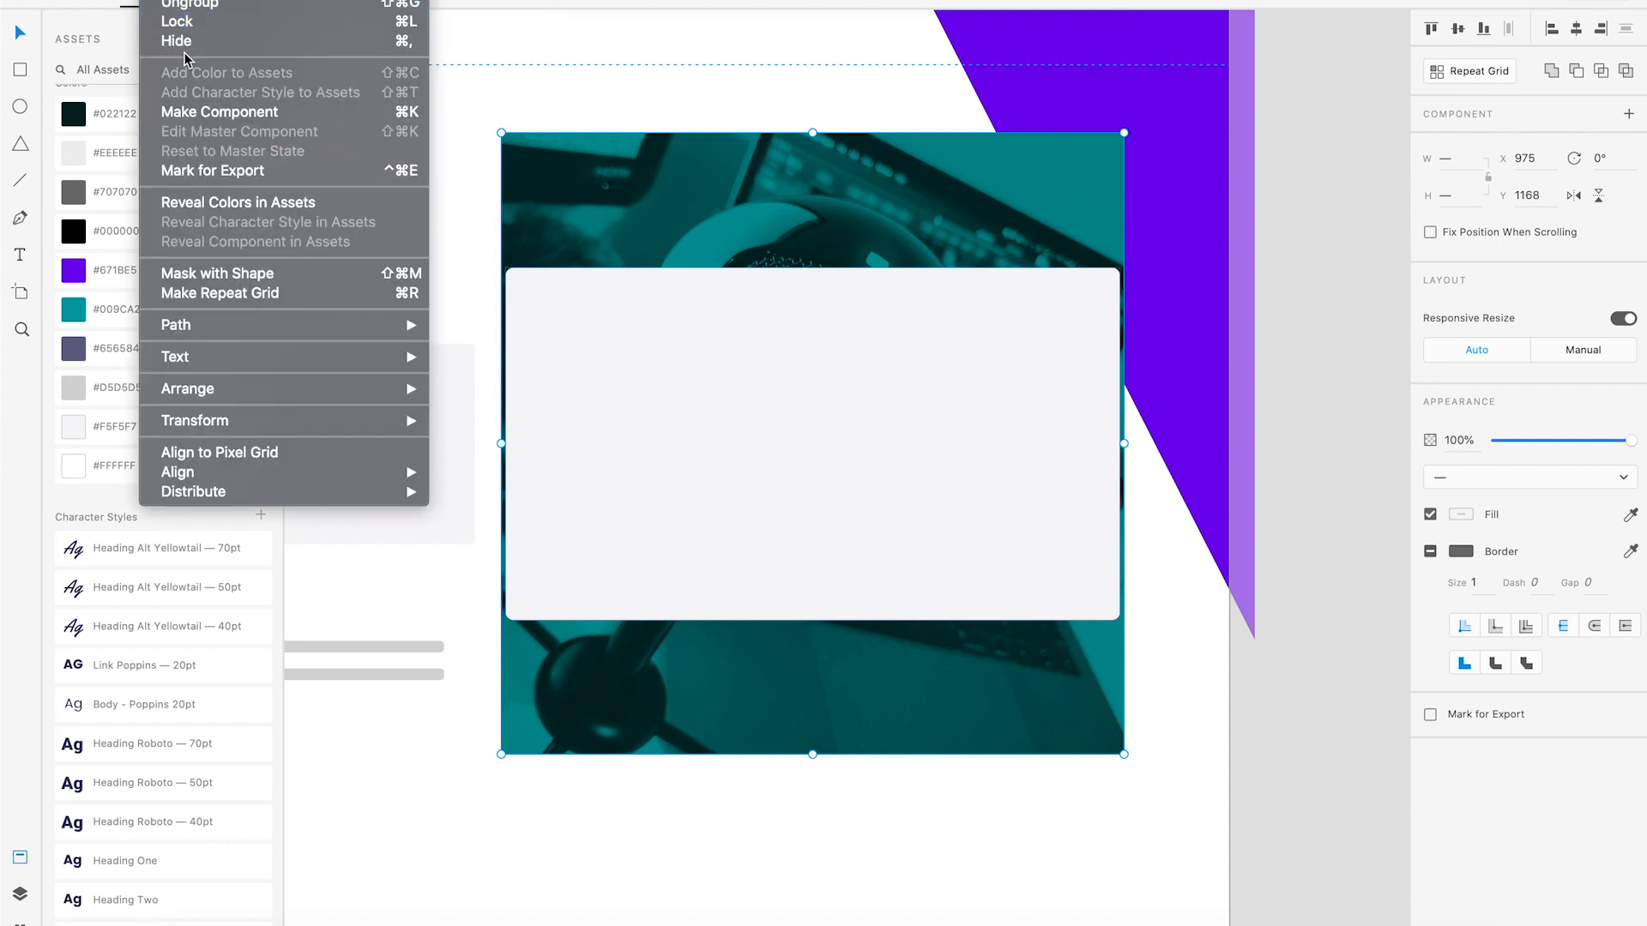
pyautogui.click(190, 275)
pyautogui.click(583, 194)
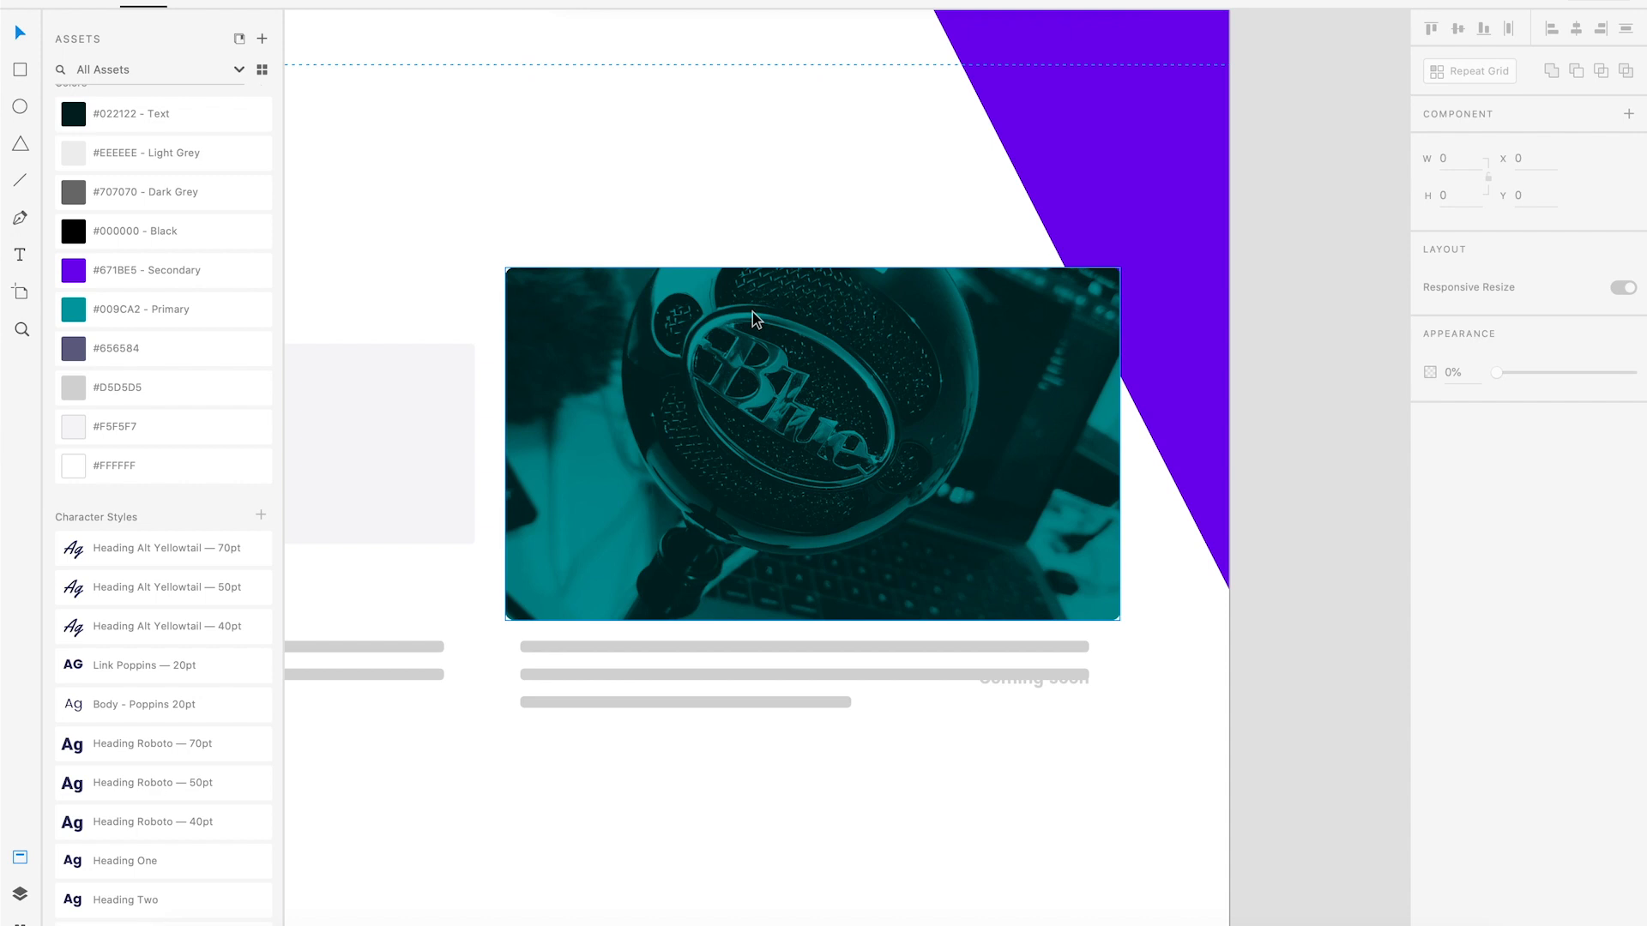
# Delete the grey placeholder text lines below the Podcasts image.
pyautogui.click(669, 382)
pyautogui.moveTo(533, 205); pyautogui.dragTo(907, 155)
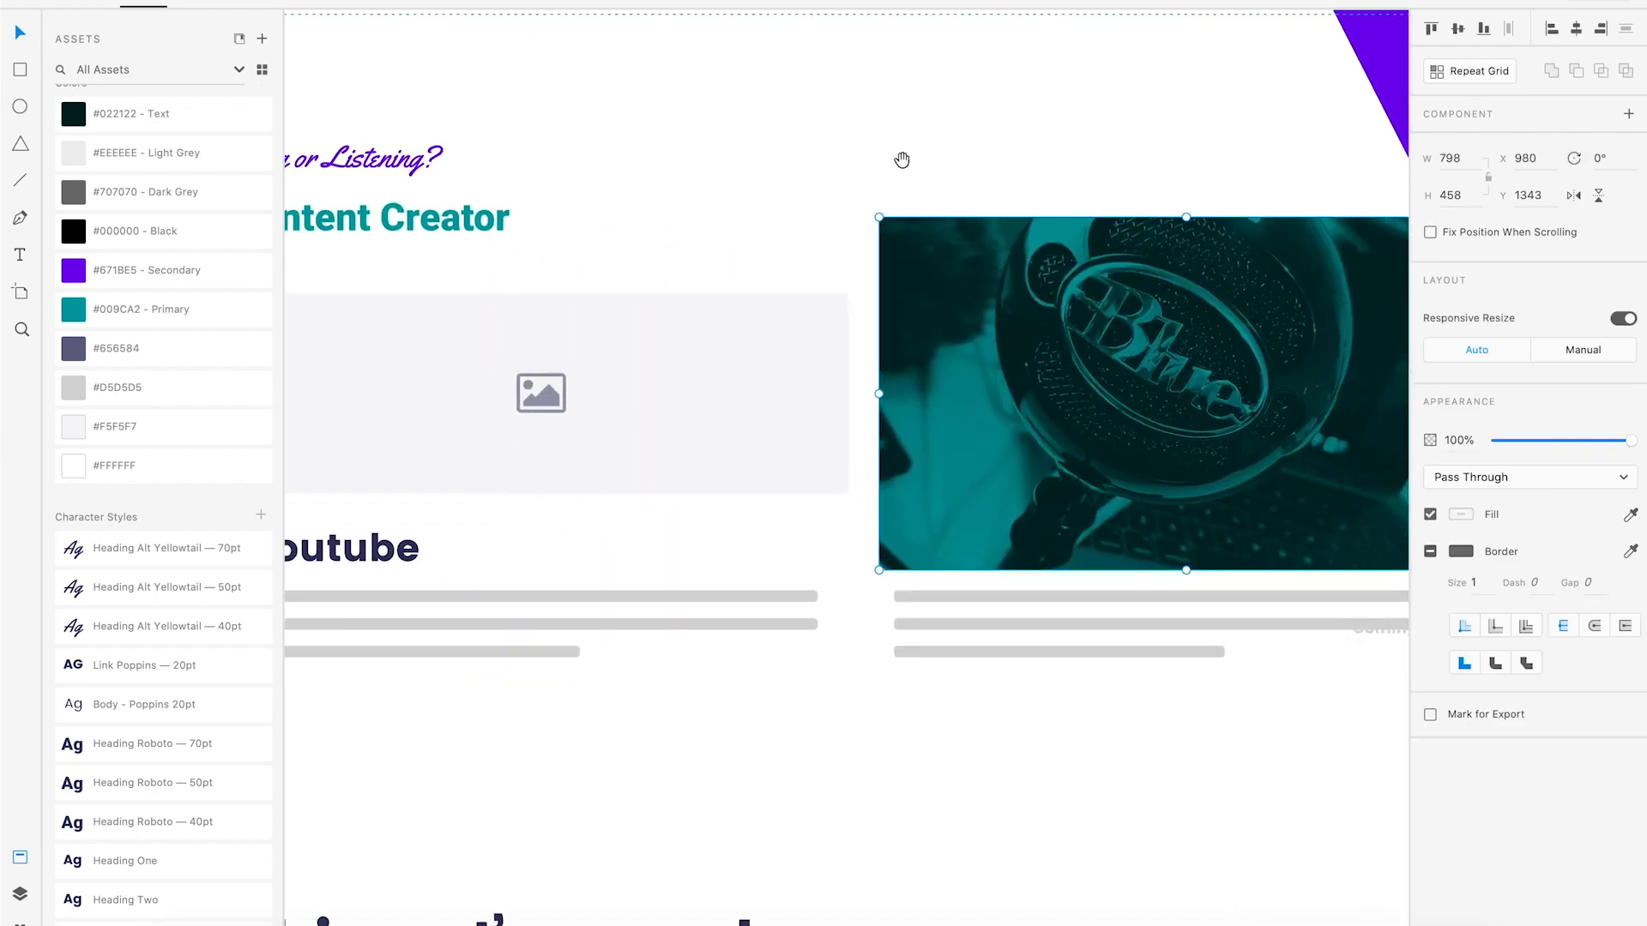
pyautogui.moveTo(734, 279); pyautogui.dragTo(1027, 163)
pyautogui.moveTo(903, 379); pyautogui.dragTo(445, 215)
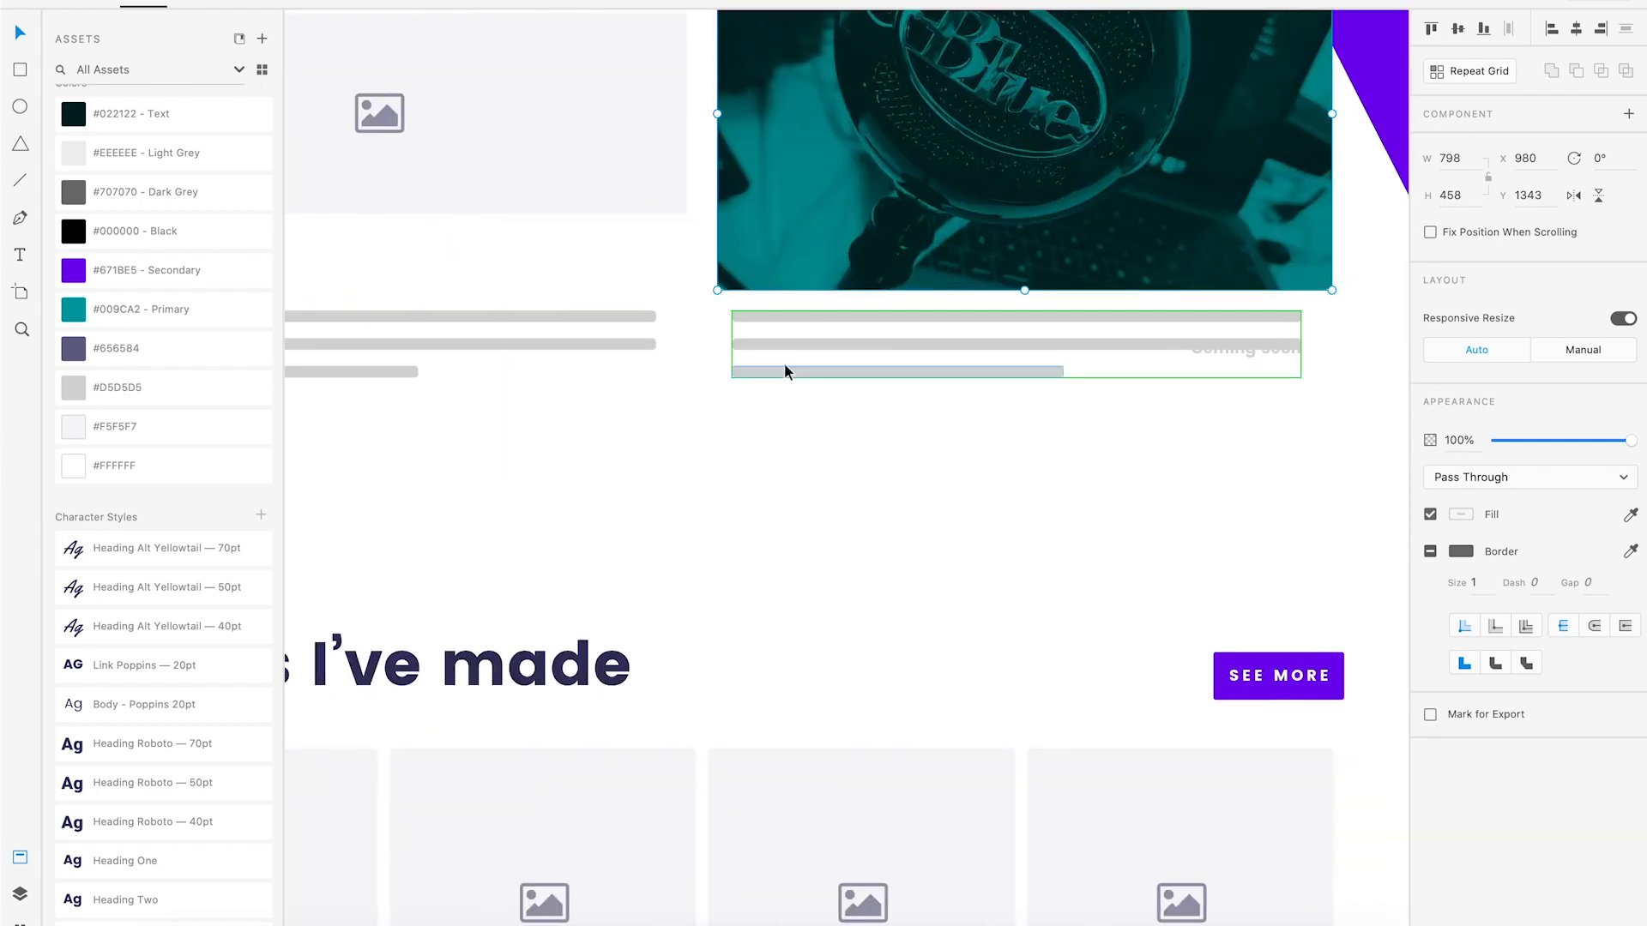
pyautogui.click(785, 362)
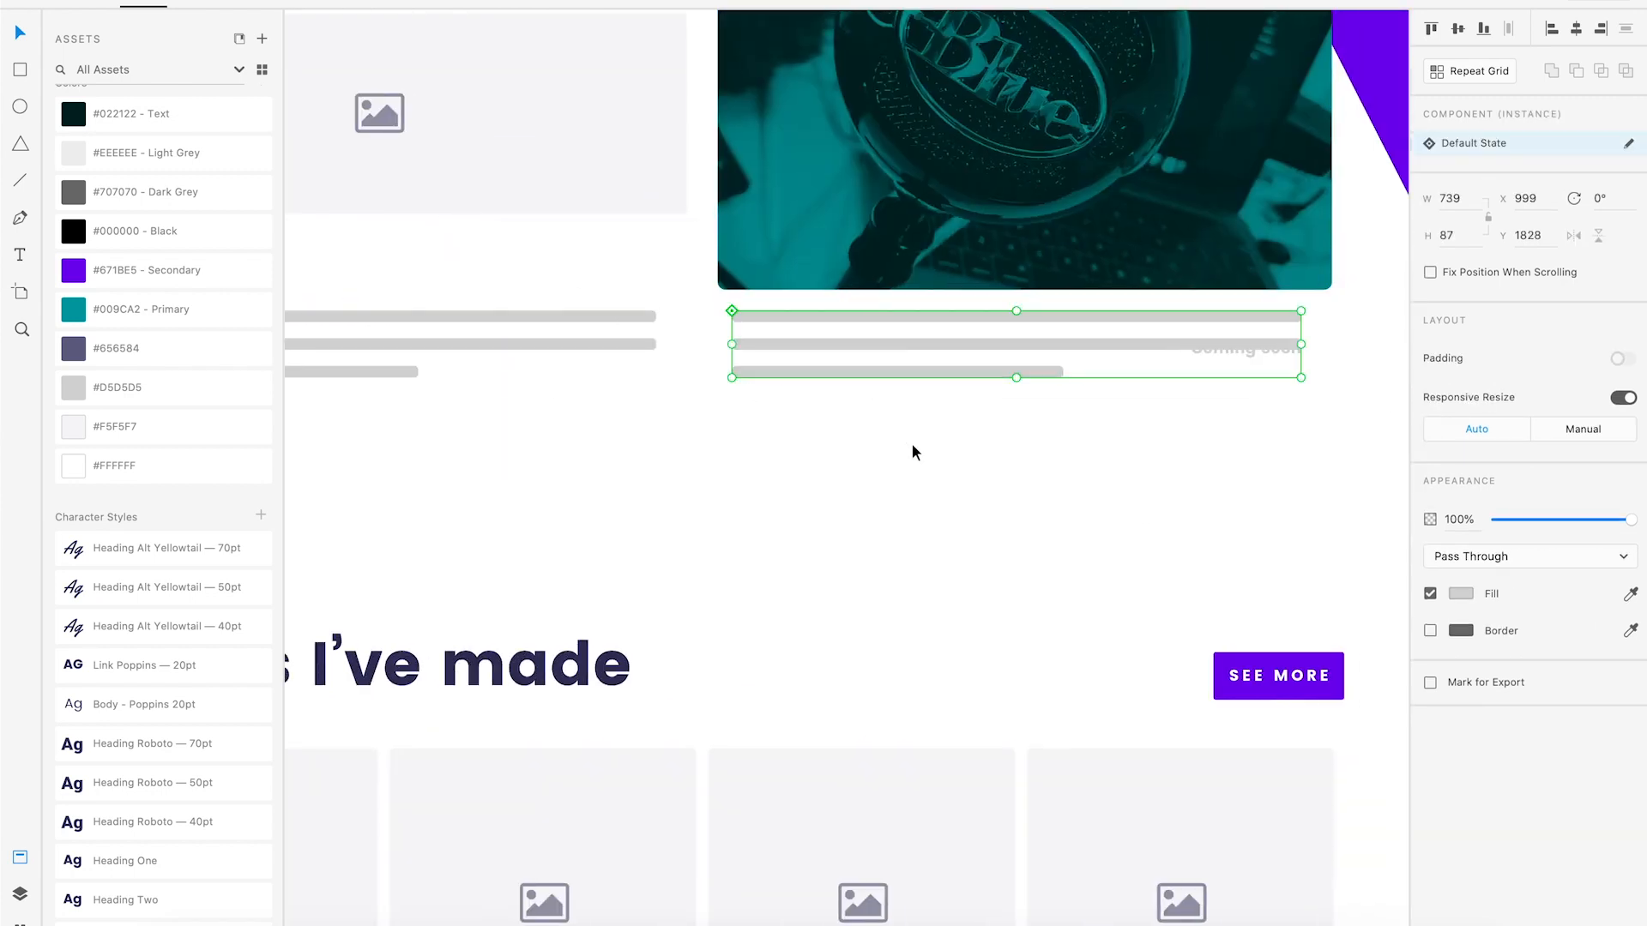
pyautogui.press('Delete')
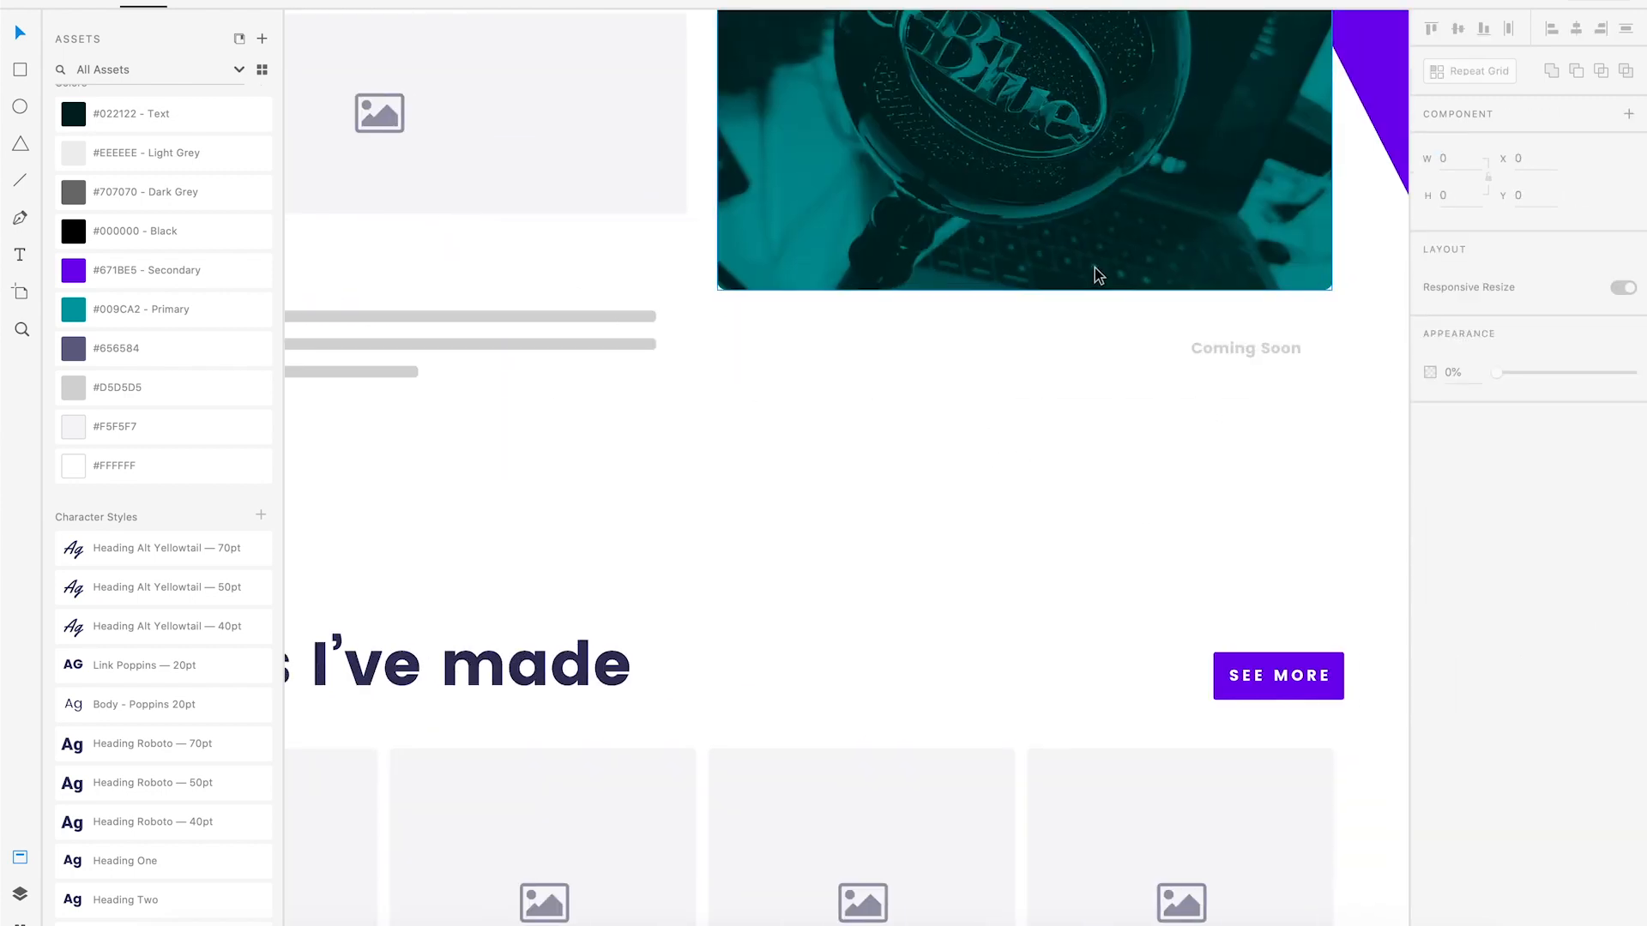
# Move the masked Podcasts image up and place the Podcasts heading below it, level with "Coming Soon".
pyautogui.moveTo(1094, 268); pyautogui.dragTo(1098, 204)
pyautogui.click(781, 270)
pyautogui.moveTo(782, 271); pyautogui.dragTo(783, 347)
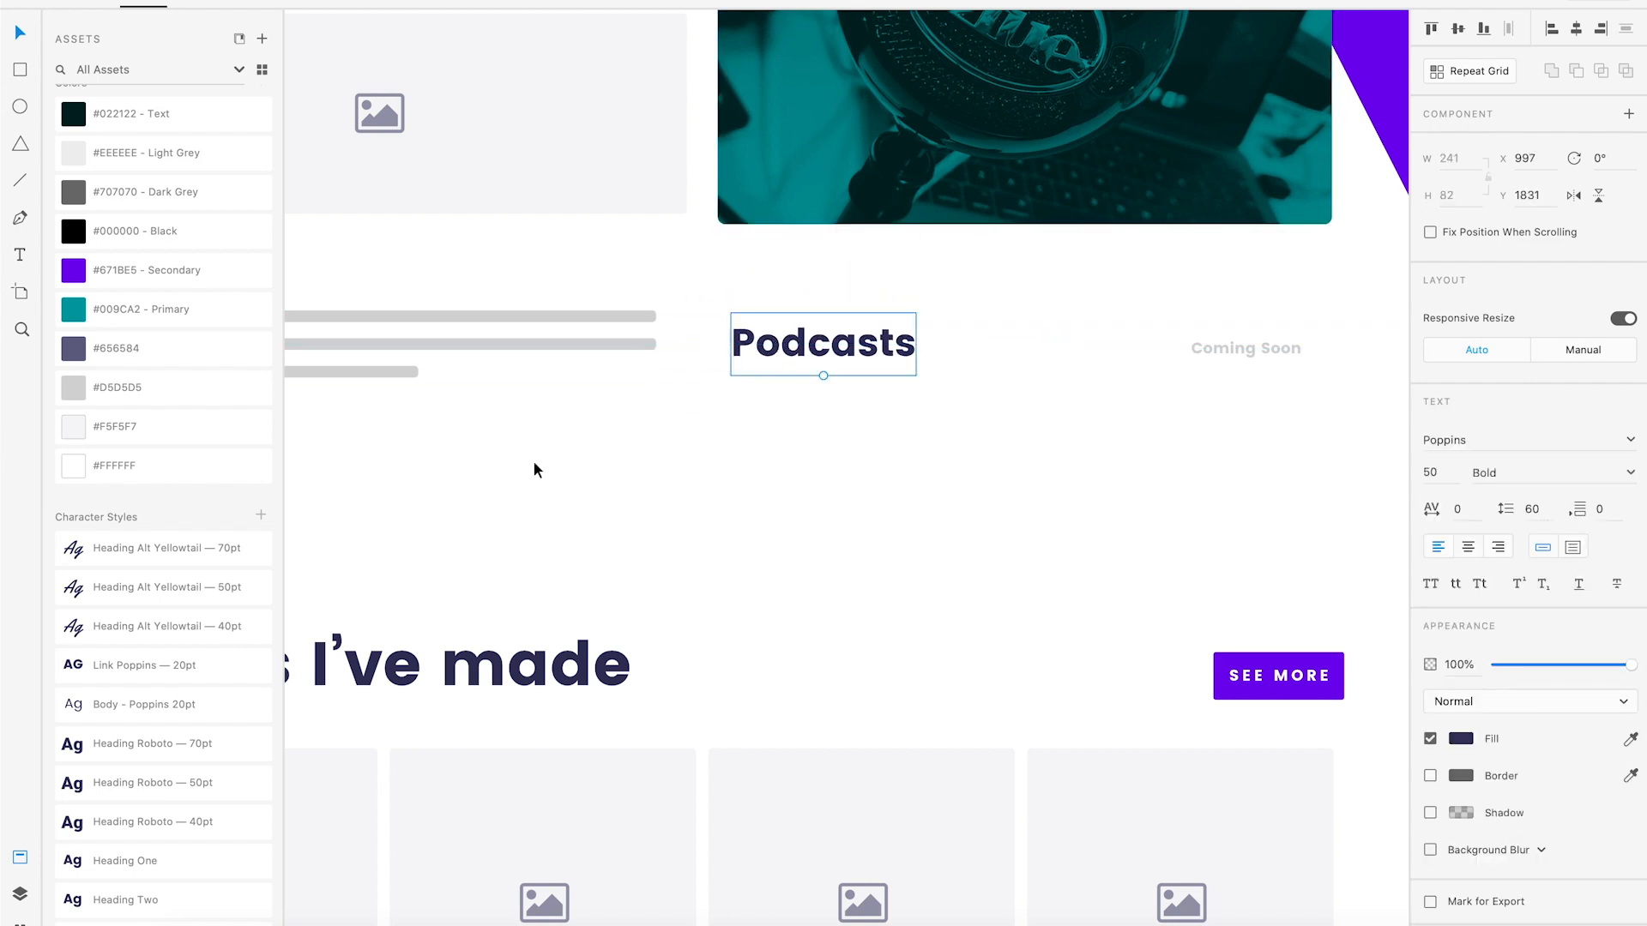
# Apply the Heading Roboto — 40pt style to the Podcasts heading, shift it up slightly, and color it #671BE5 - Secondary.
pyautogui.scroll(-1, 201, 592)
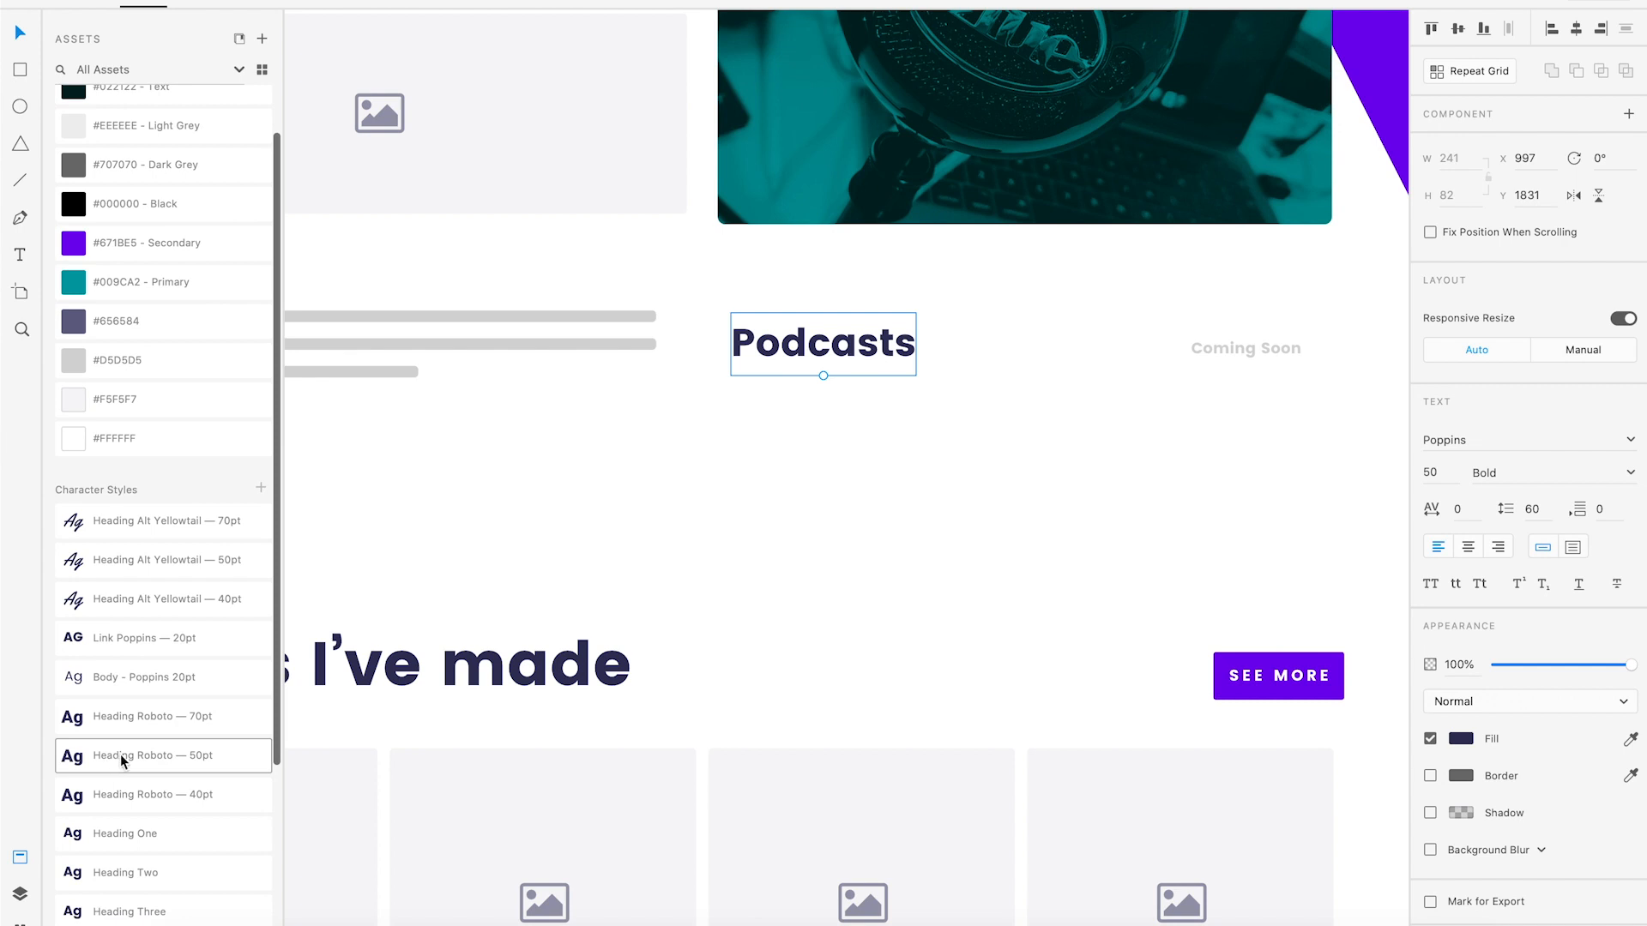
pyautogui.click(115, 793)
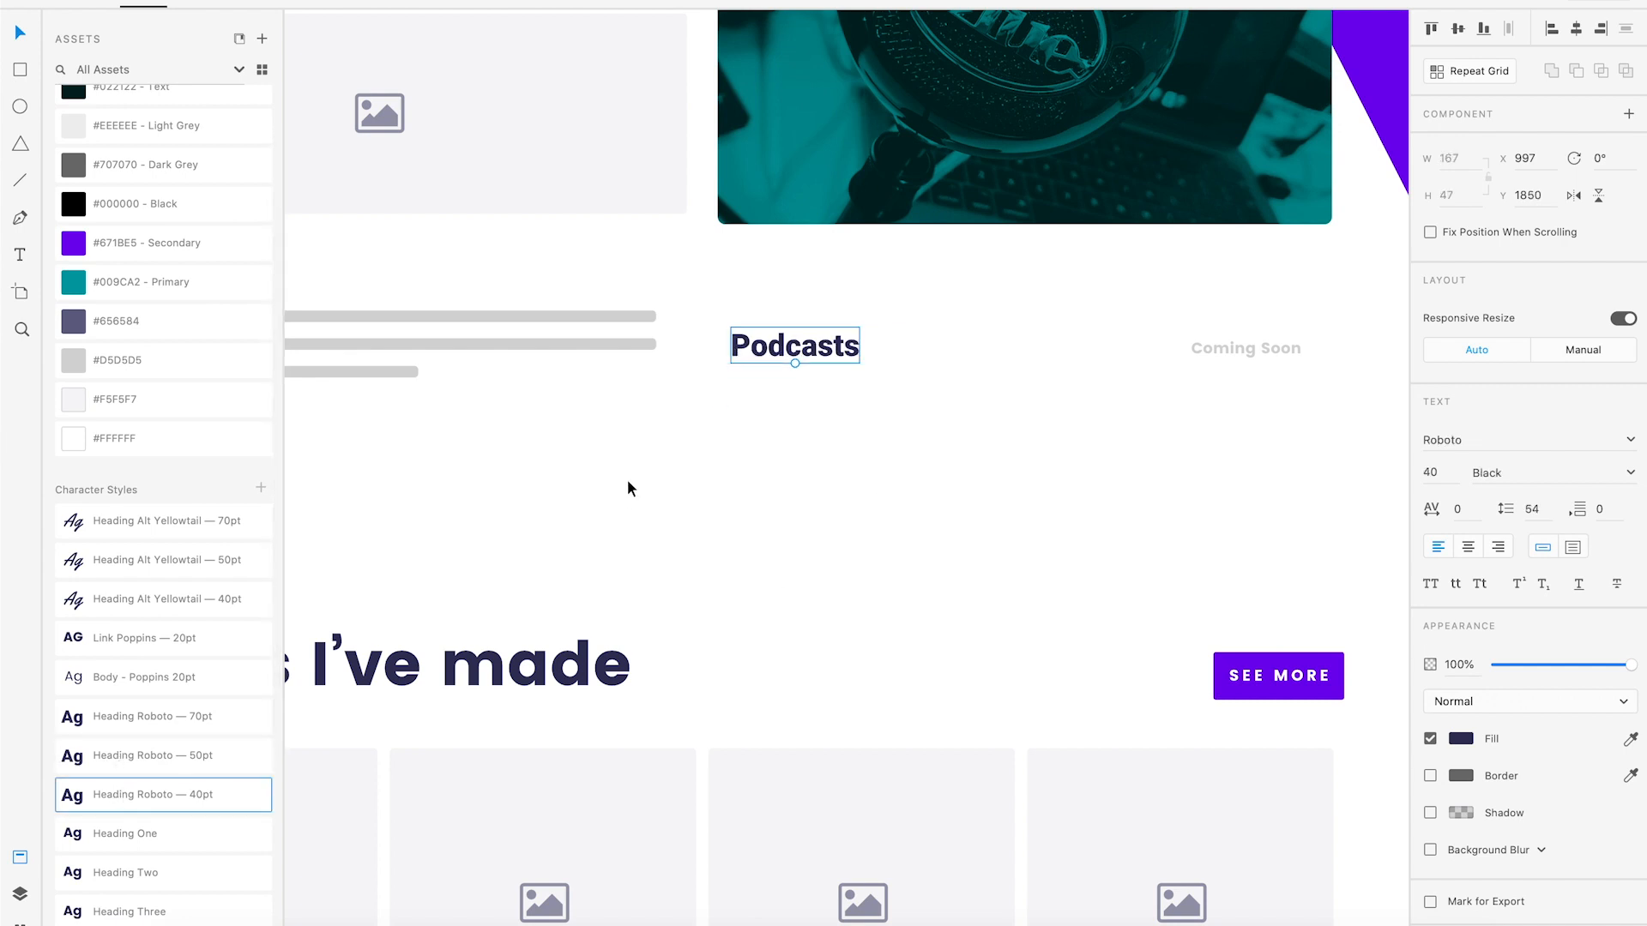
pyautogui.moveTo(770, 346); pyautogui.dragTo(774, 338)
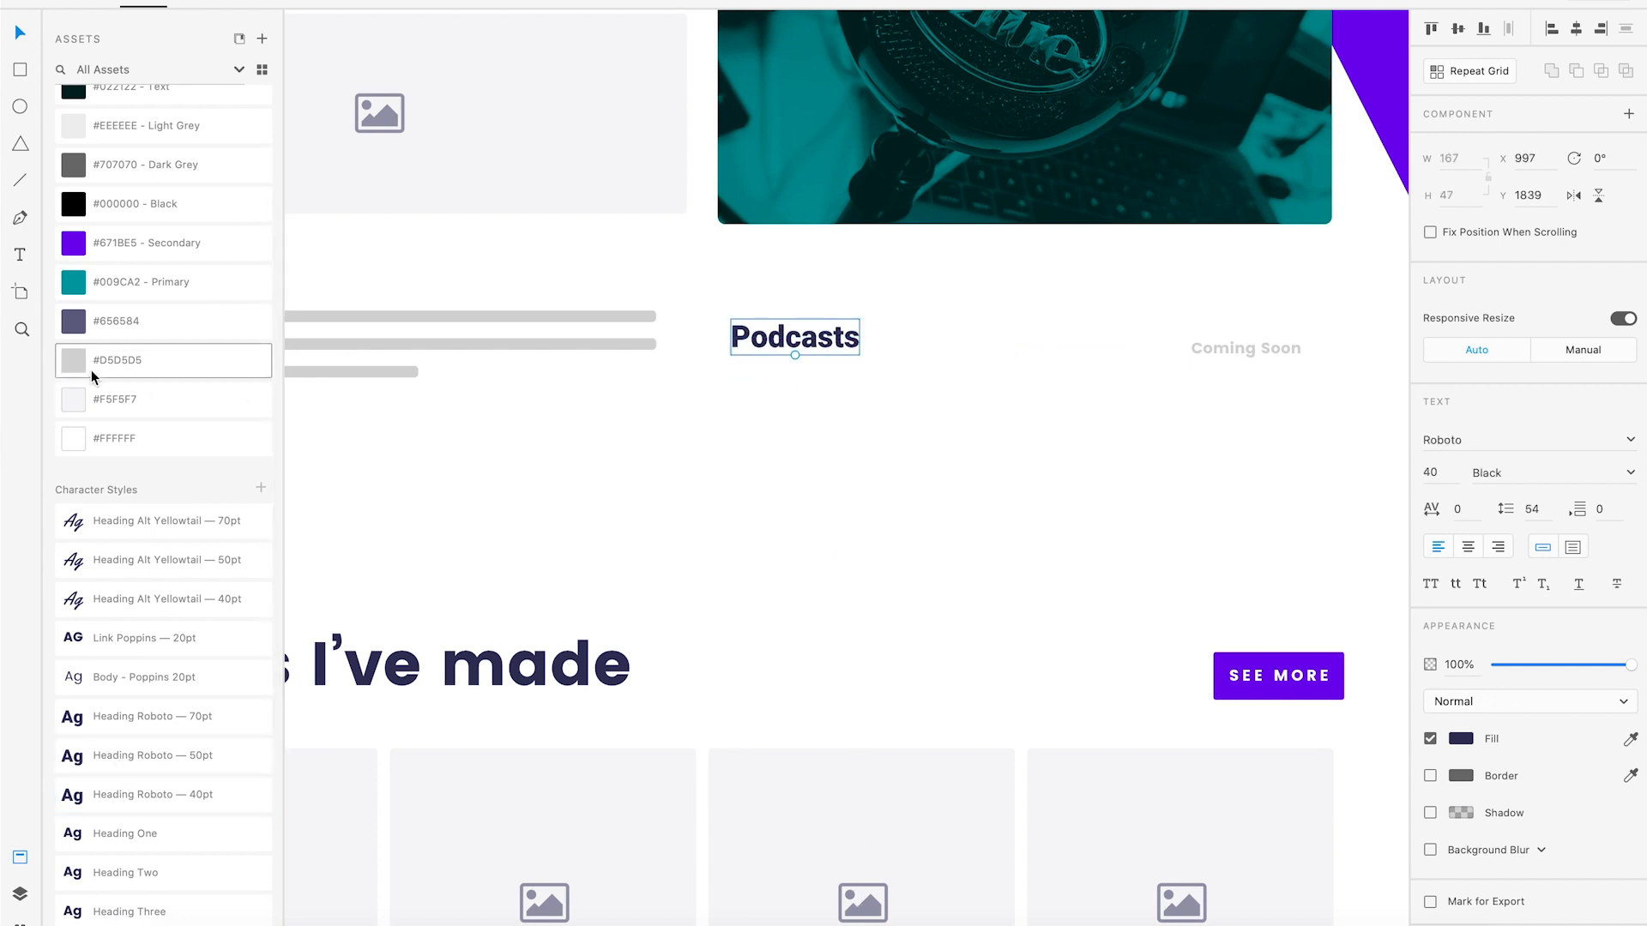
pyautogui.click(104, 245)
pyautogui.click(970, 377)
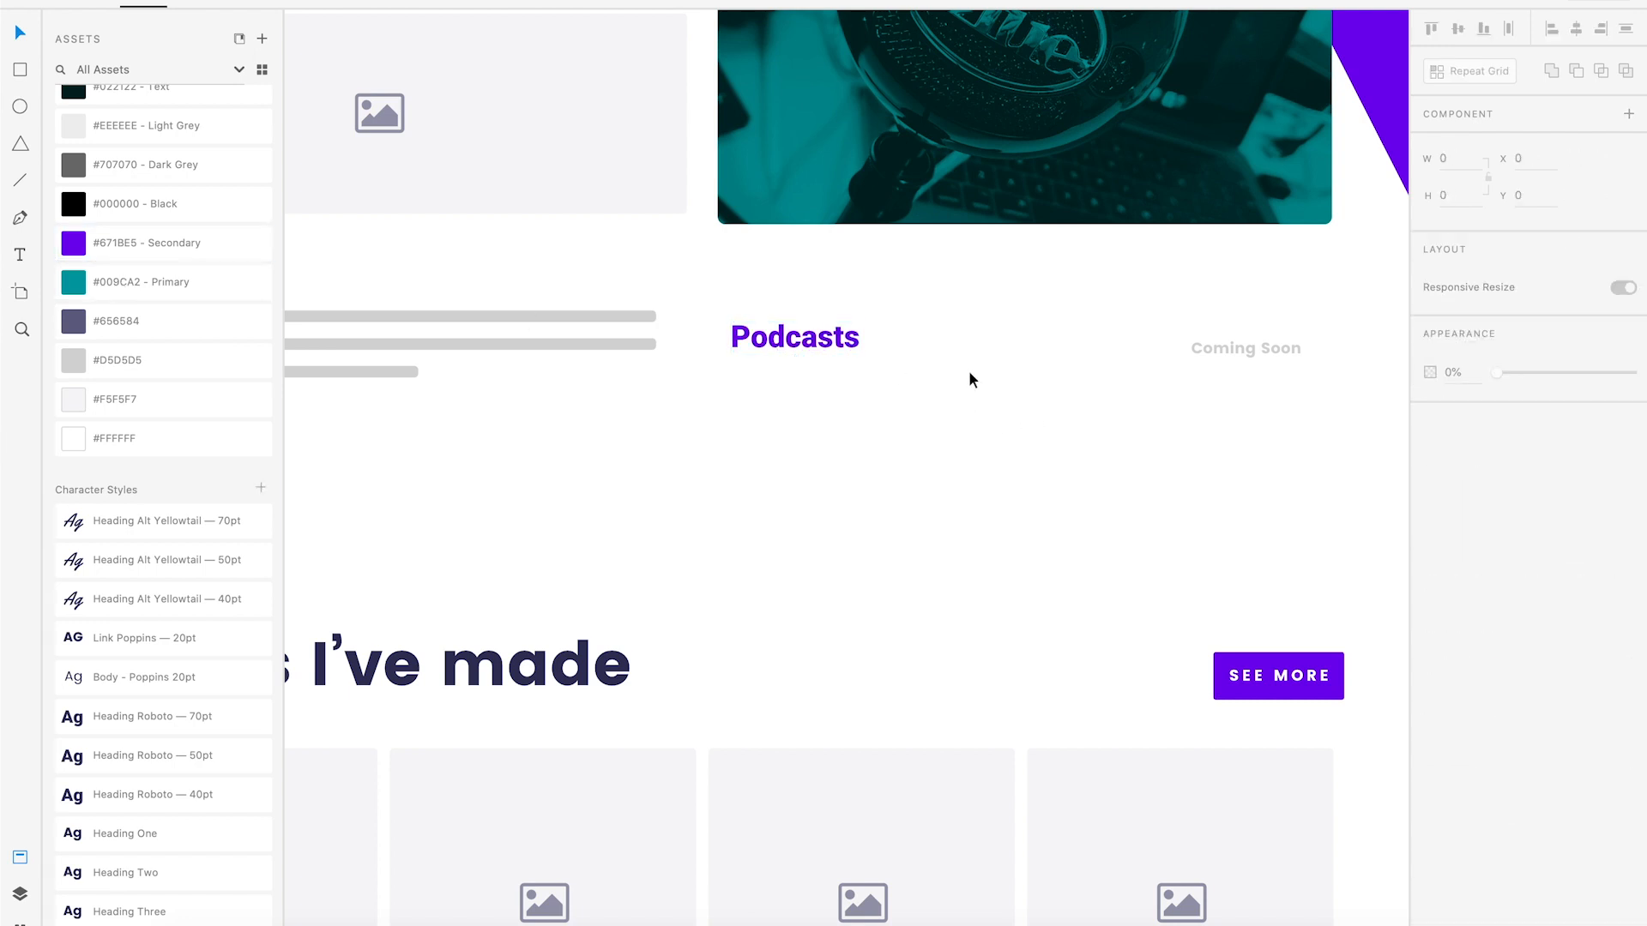
# Apply Heading Alt Yellowtail — 40pt and the #009CA2 - Primary color to "Coming Soon", and shift it slightly left toward the card.
pyautogui.scroll(1, 1029, 360)
pyautogui.click(1254, 355)
pyautogui.scroll(-1, 151, 618)
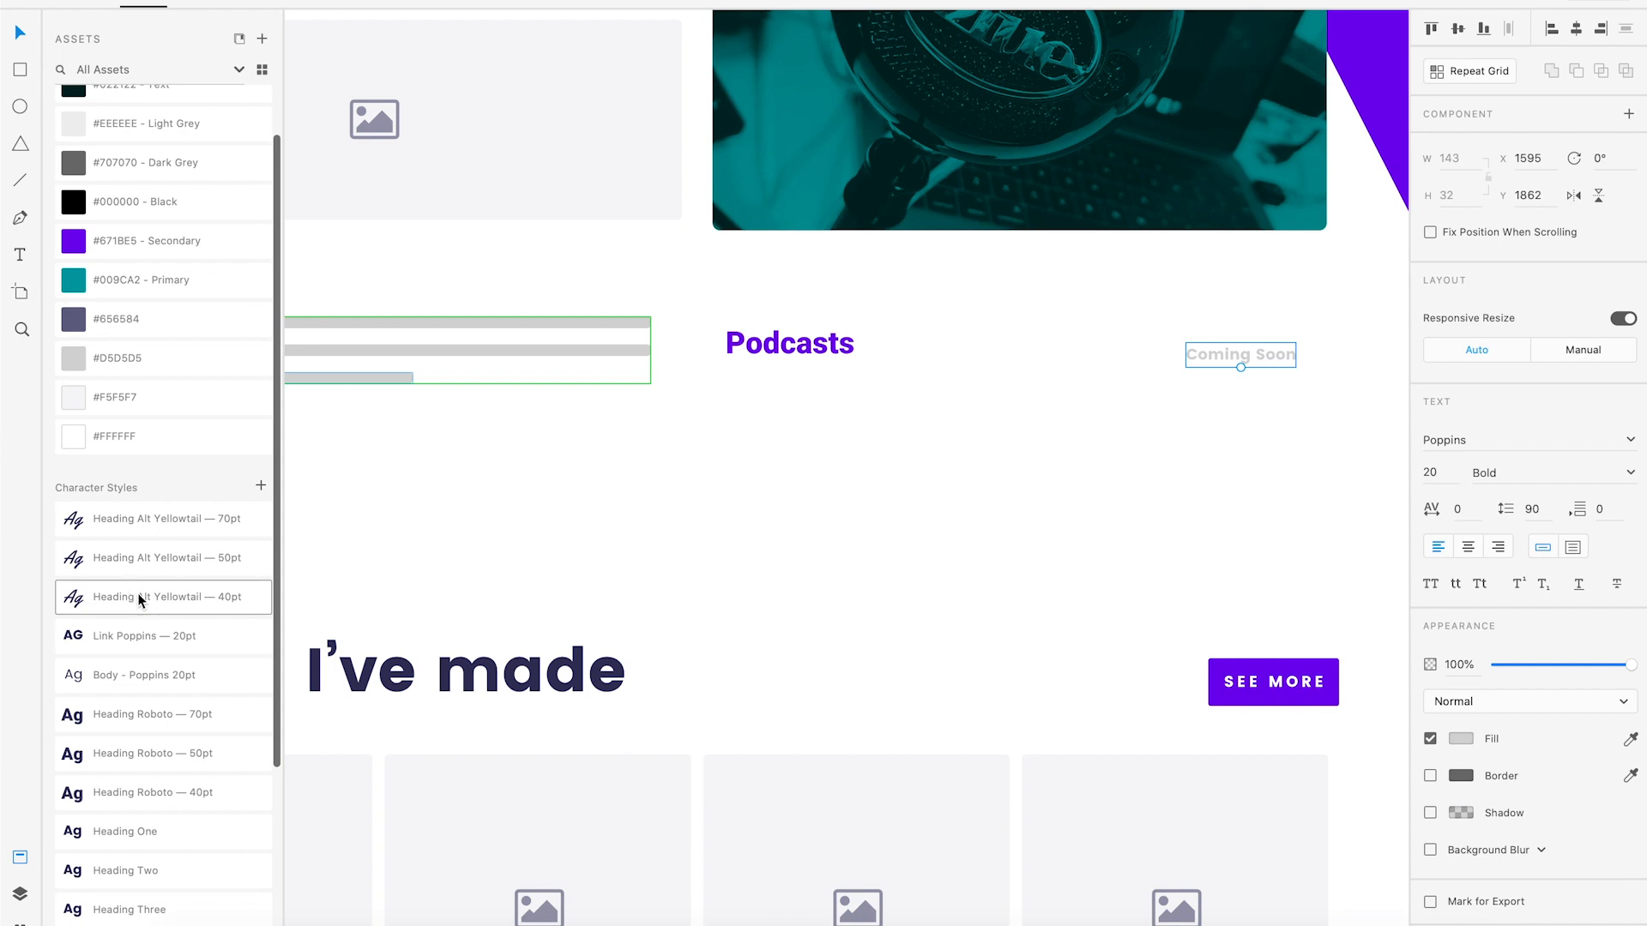
pyautogui.click(138, 593)
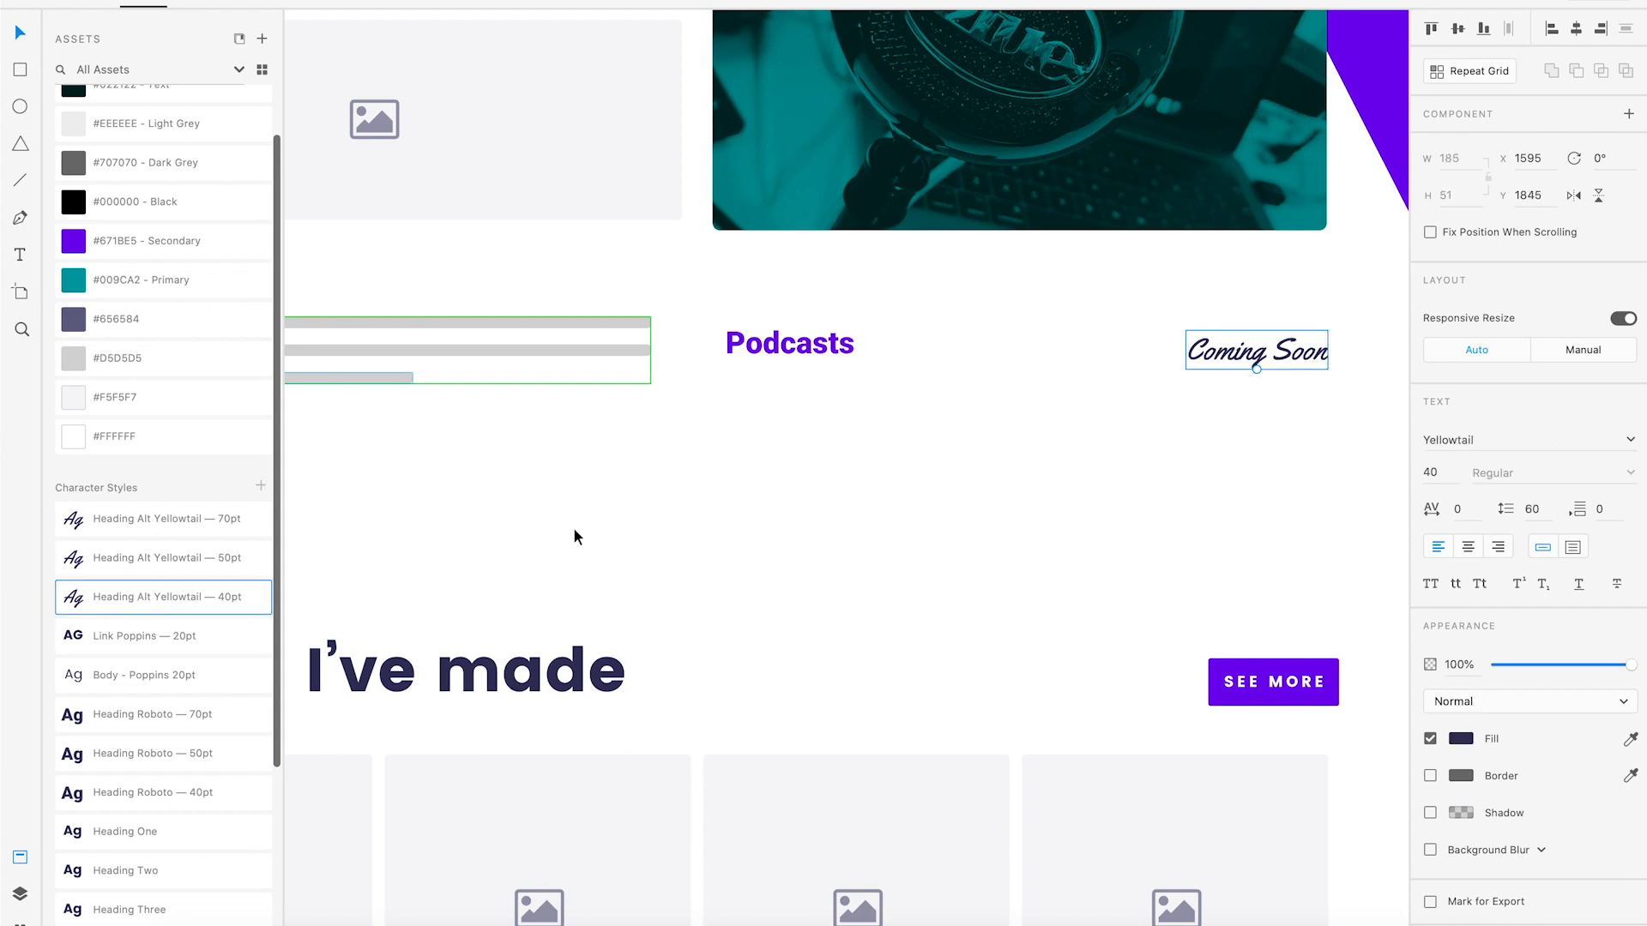
pyautogui.click(120, 281)
pyautogui.moveTo(1247, 357); pyautogui.dragTo(1237, 355)
# Move the masked microphone image down to sit just above the Podcasts heading.
pyautogui.click(795, 371)
pyautogui.click(795, 362)
pyautogui.scroll(2, 849, 481)
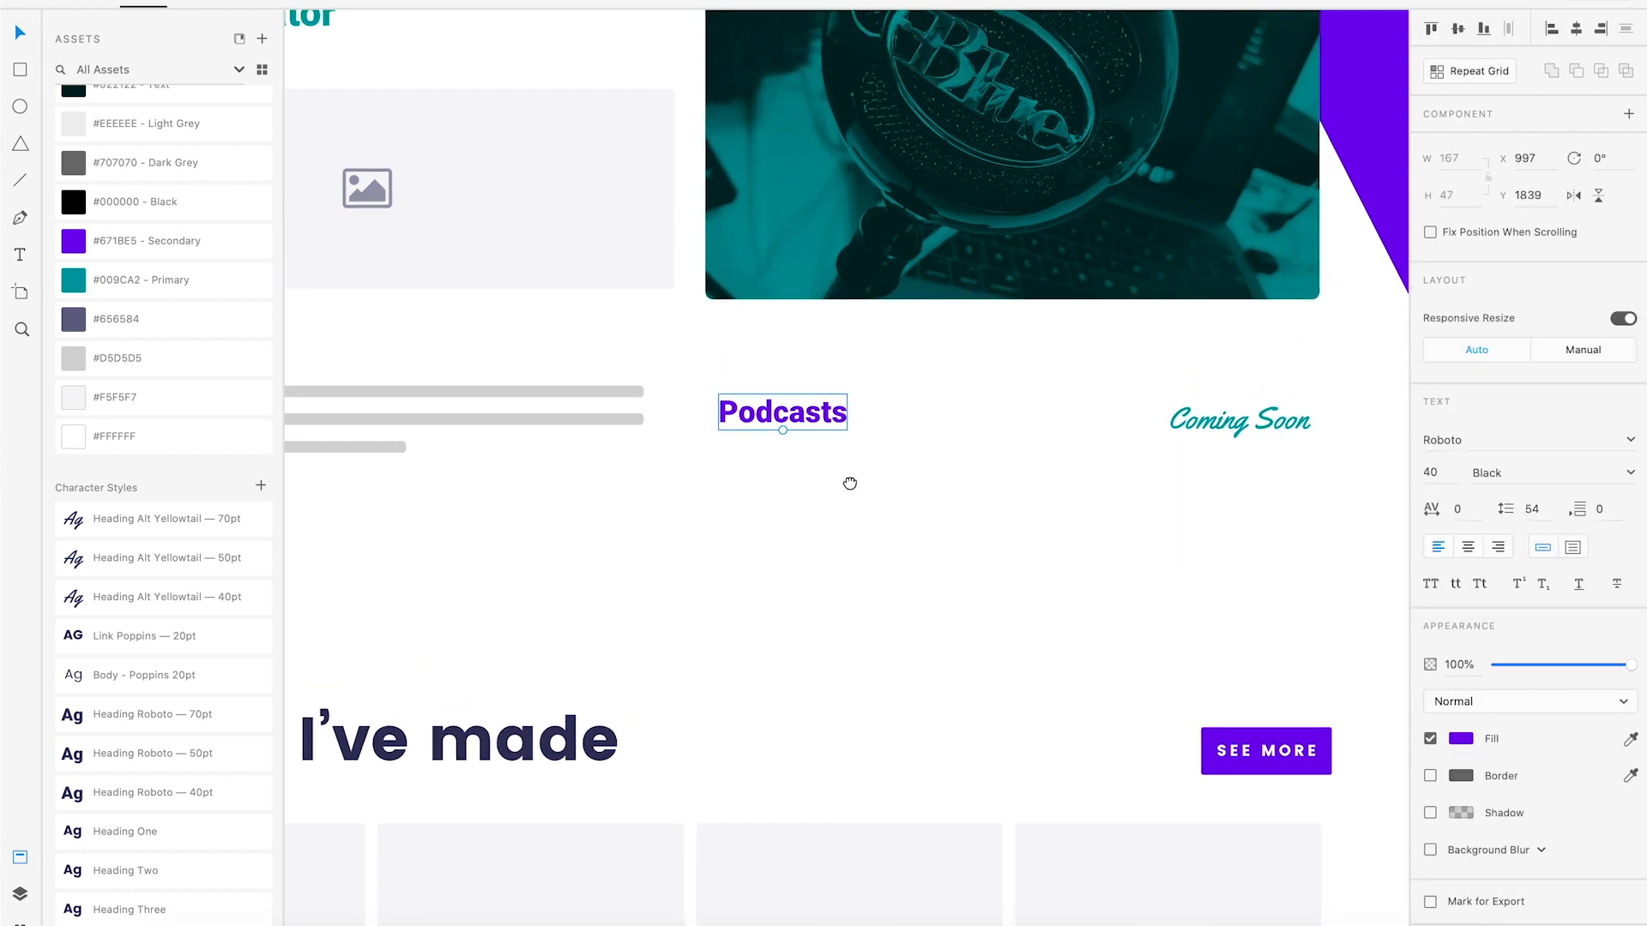
pyautogui.click(880, 467)
pyautogui.moveTo(864, 495); pyautogui.dragTo(853, 518)
pyautogui.moveTo(1045, 303); pyautogui.dragTo(1047, 367)
pyautogui.click(1018, 493)
pyautogui.moveTo(998, 508); pyautogui.dragTo(949, 512)
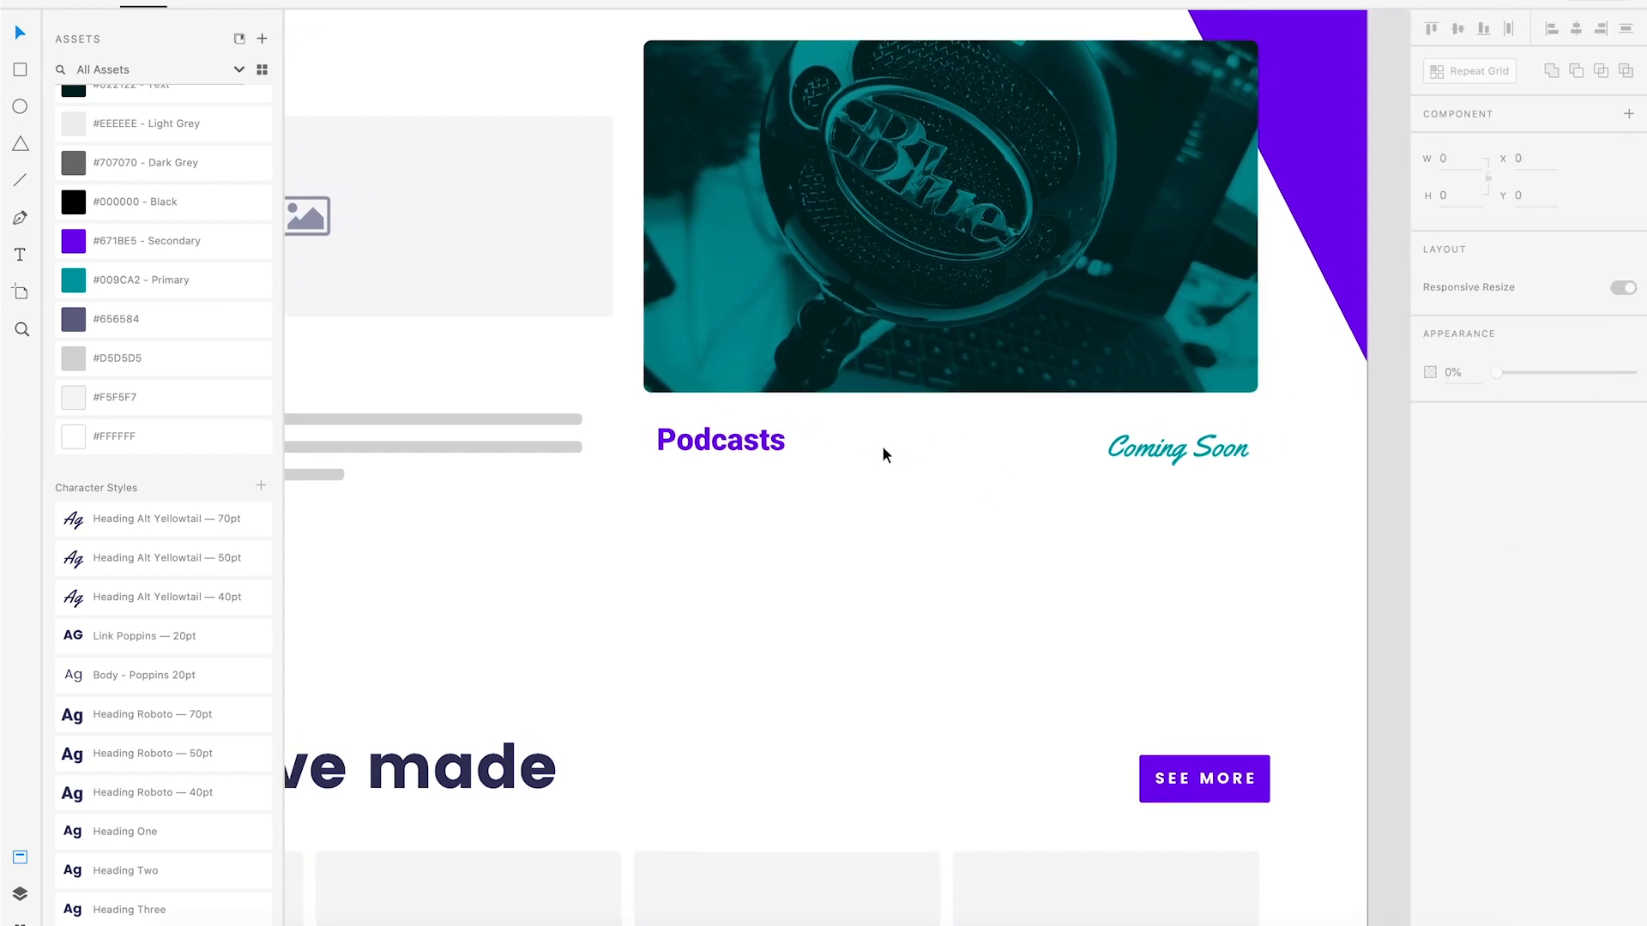
# Draw a horizontal line about 343 long between Podcasts and "Coming Soon", with border size 2 in #671BE5 - Secondary.
pyautogui.click(19, 180)
pyautogui.moveTo(657, 457); pyautogui.dragTo(1070, 440)
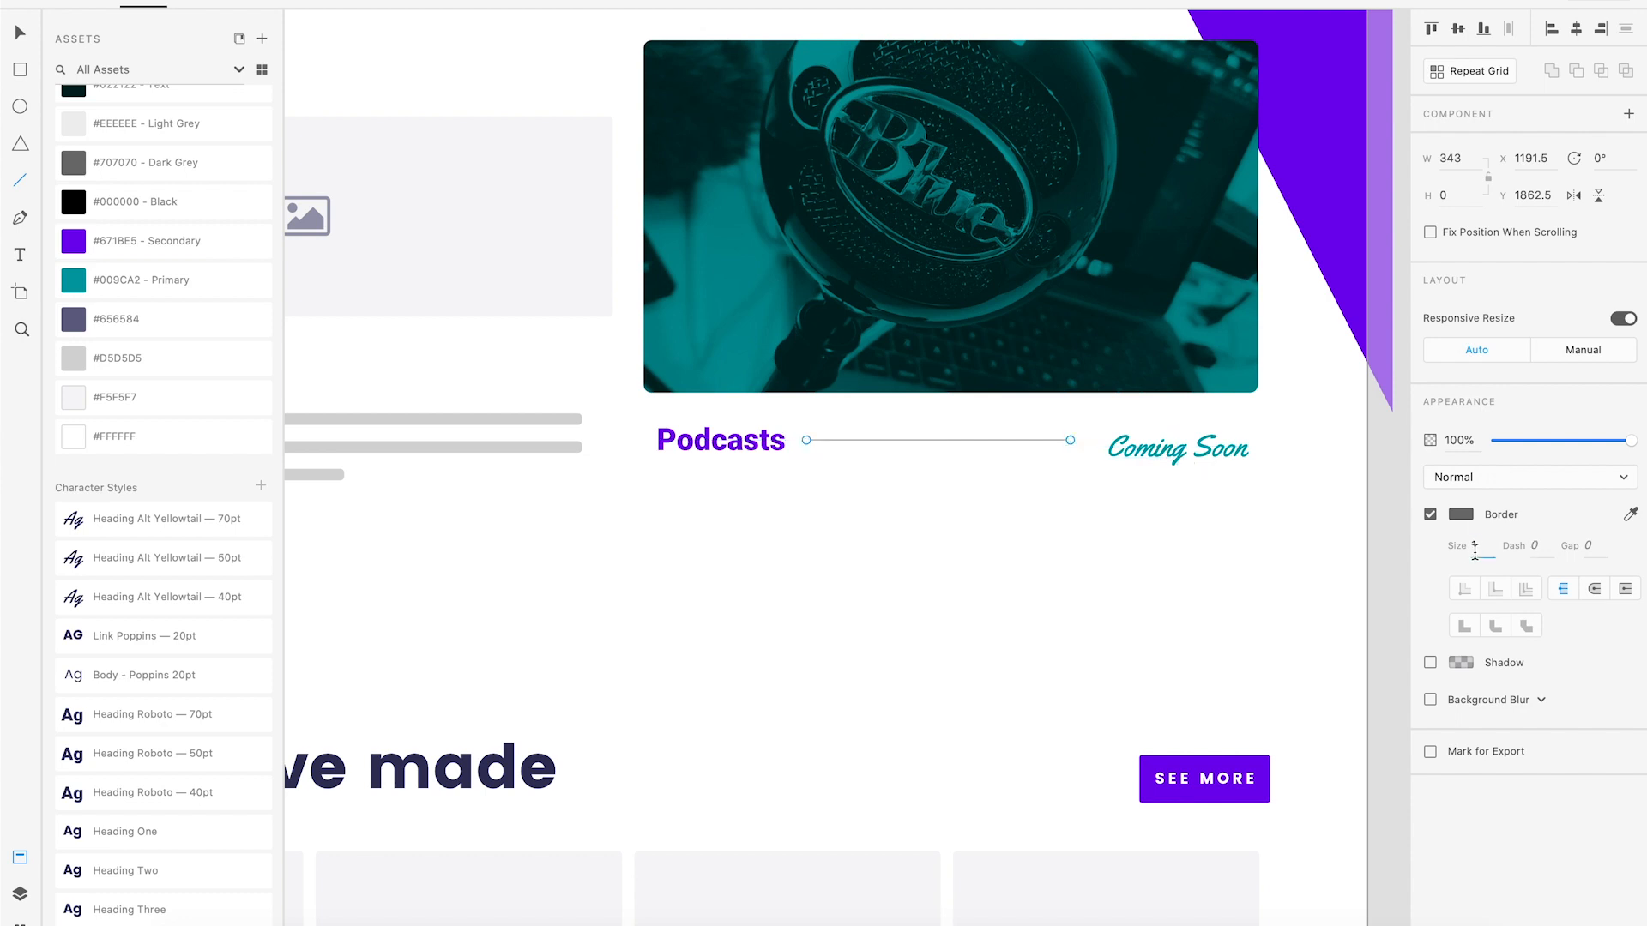
pyautogui.press('Return')
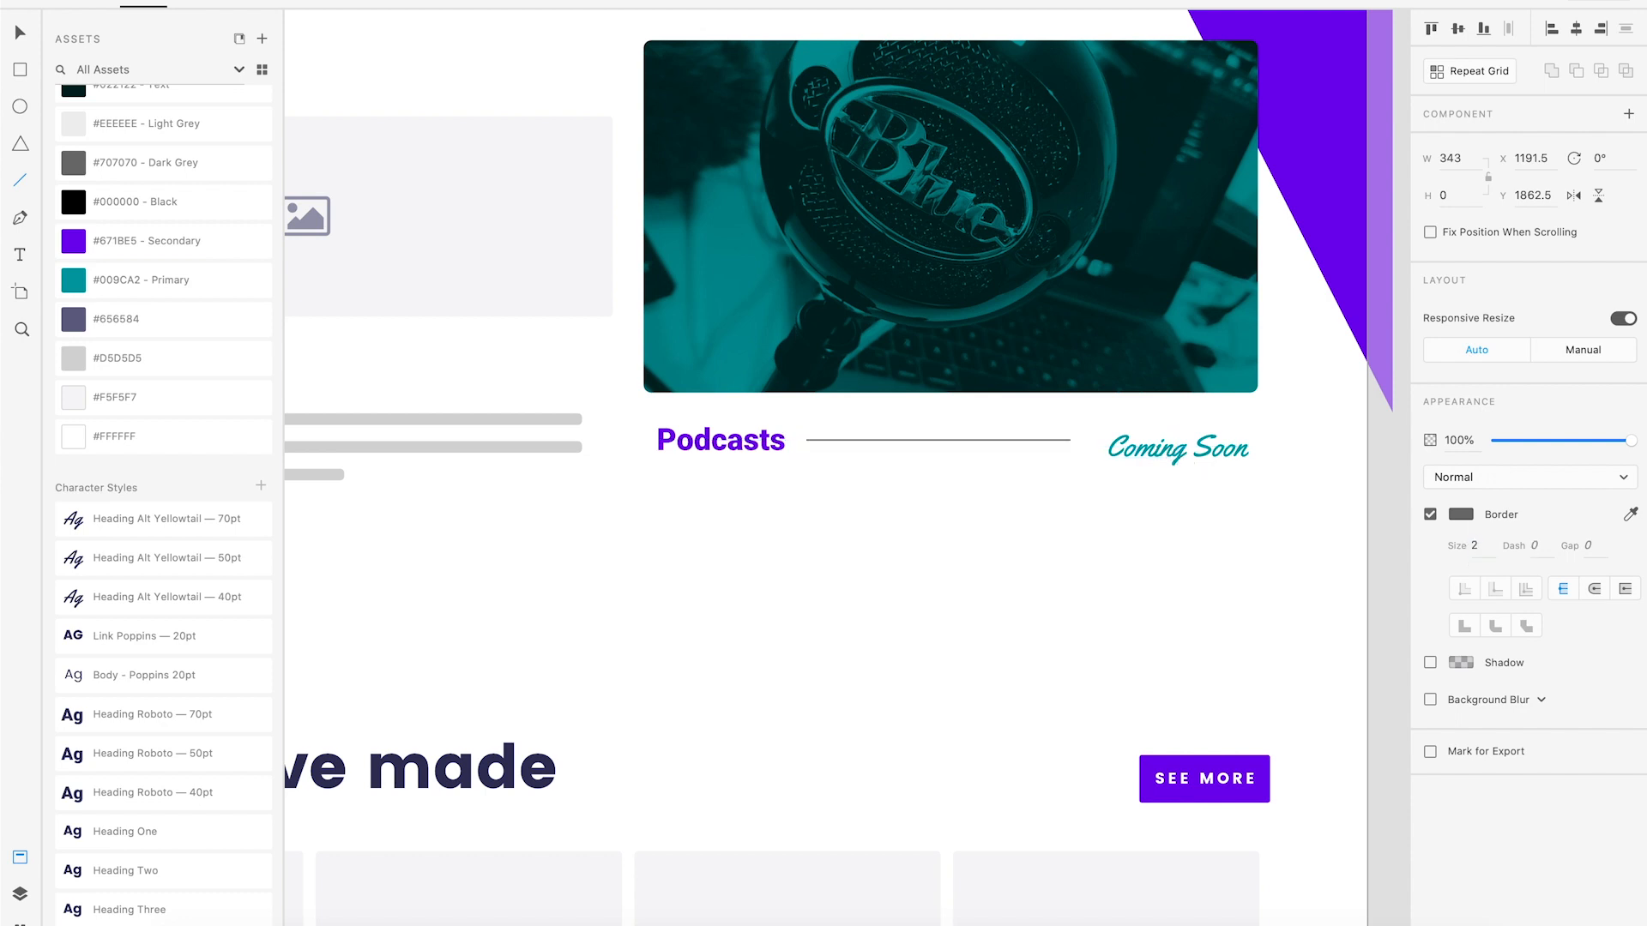
pyautogui.click(129, 241)
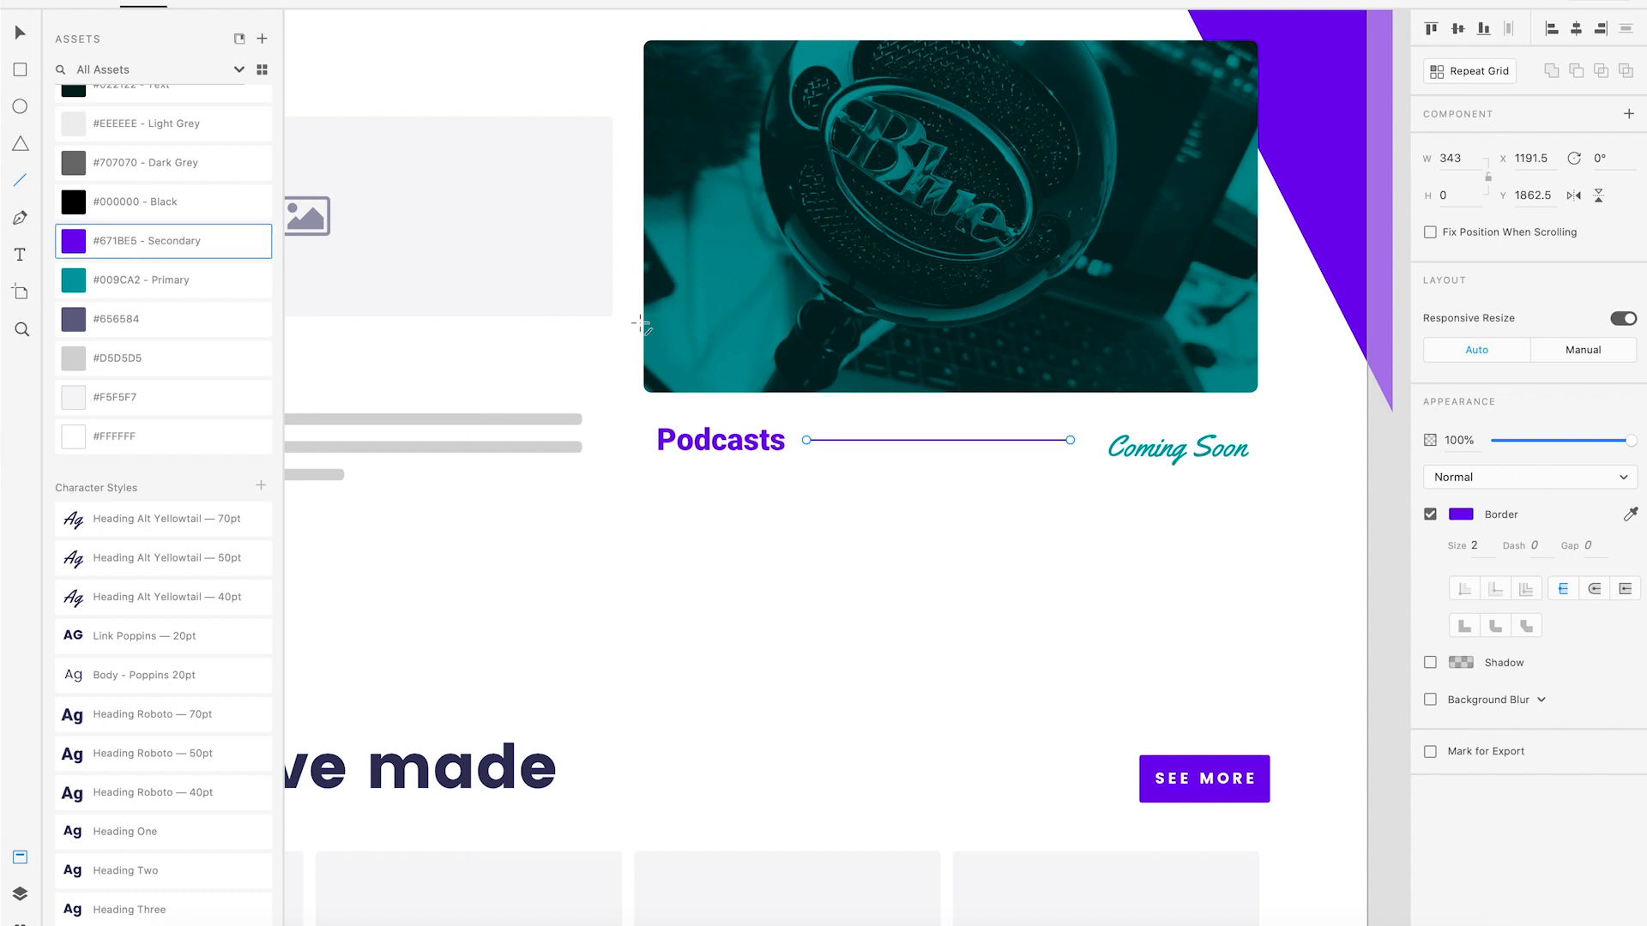
# Move "Coming Soon" up so it is level with the Podcasts heading and the line.
pyautogui.click(32, 39)
pyautogui.moveTo(1172, 442); pyautogui.dragTo(1170, 428)
pyautogui.click(1057, 543)
# Delete the remaining placeholder card and its grey text lines beside the Podcasts card.
pyautogui.moveTo(937, 547); pyautogui.dragTo(1241, 519)
pyautogui.moveTo(903, 540); pyautogui.dragTo(826, 106)
pyautogui.press('Delete')
pyautogui.press('Delete')
# Move the Podcasts image, heading, line and "Coming Soon" text down together, leaving a gap below the Content Creator heading.
pyautogui.press('super+minus')
pyautogui.moveTo(766, 387); pyautogui.dragTo(1271, 319)
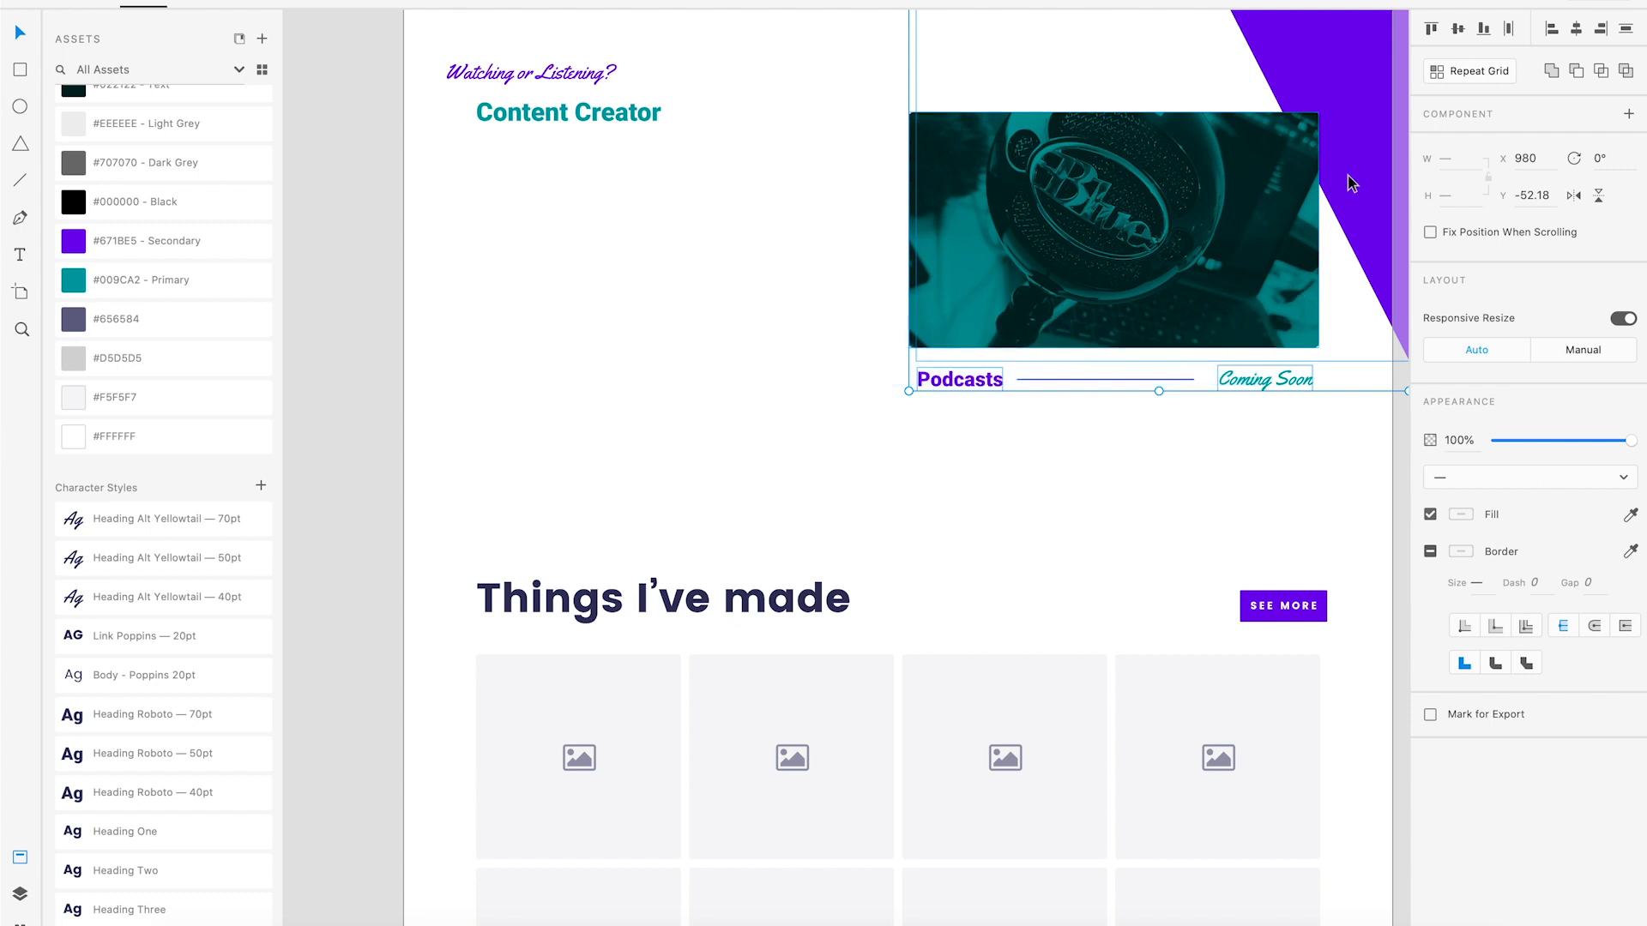
pyautogui.moveTo(1198, 208); pyautogui.dragTo(1198, 249)
pyautogui.scroll(-1, 1200, 246)
# Group the Podcasts card and duplicate it into the empty space beside it at X 140, under the Content Creator heading.
pyautogui.press('super+g')
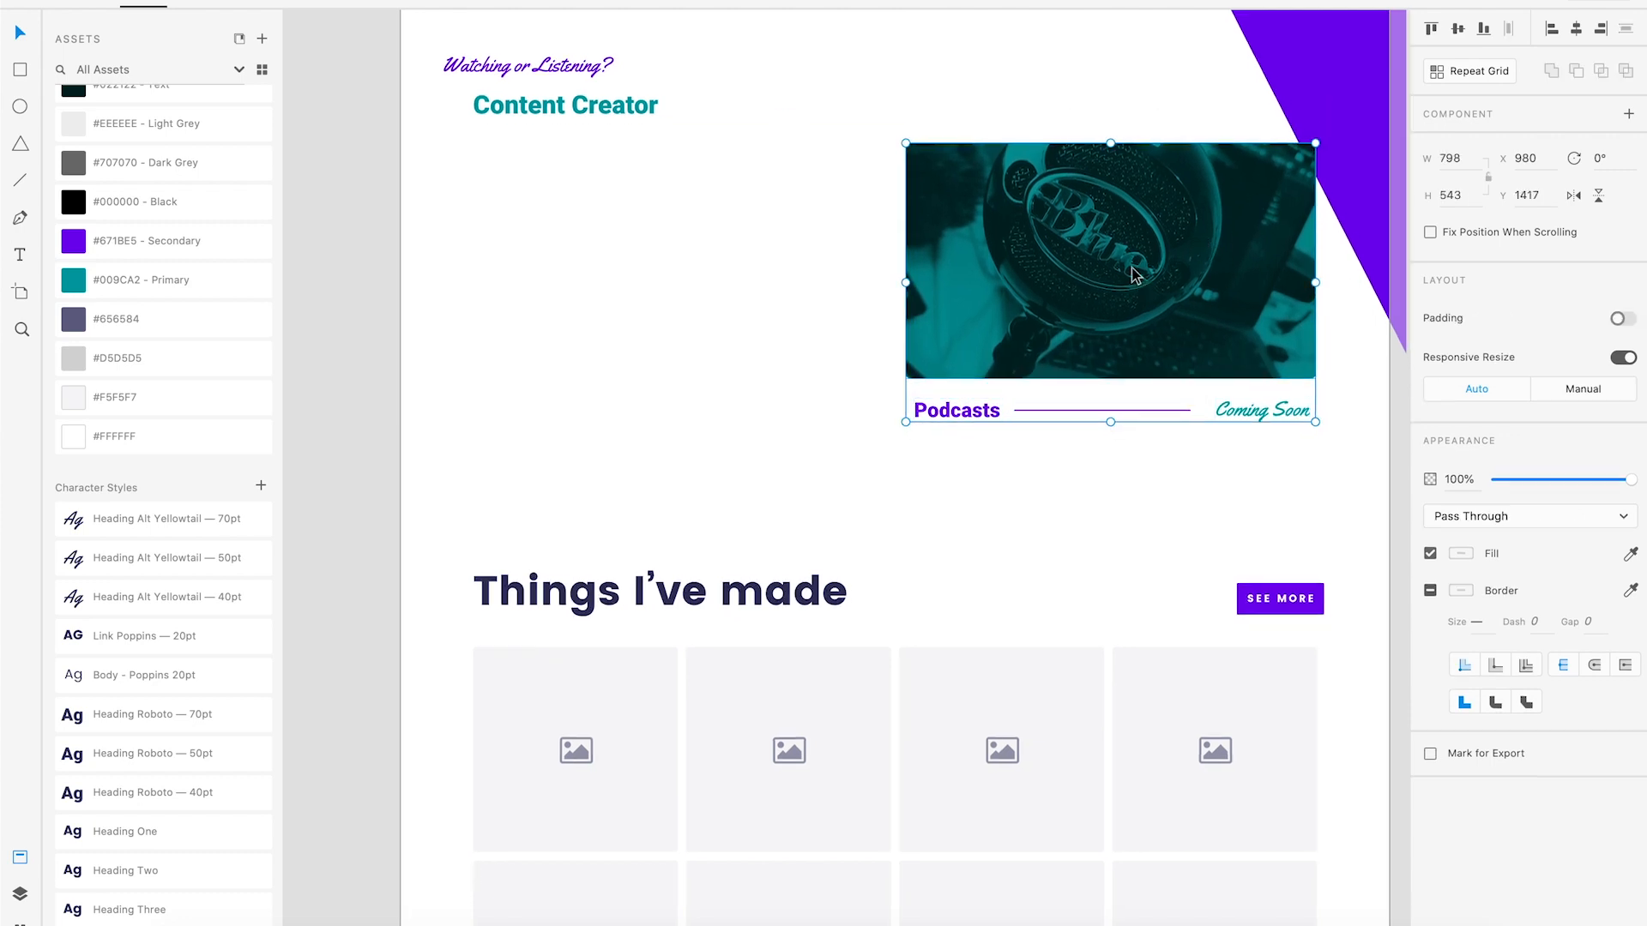
pyautogui.moveTo(1139, 277); pyautogui.dragTo(729, 279)
pyautogui.click(840, 526)
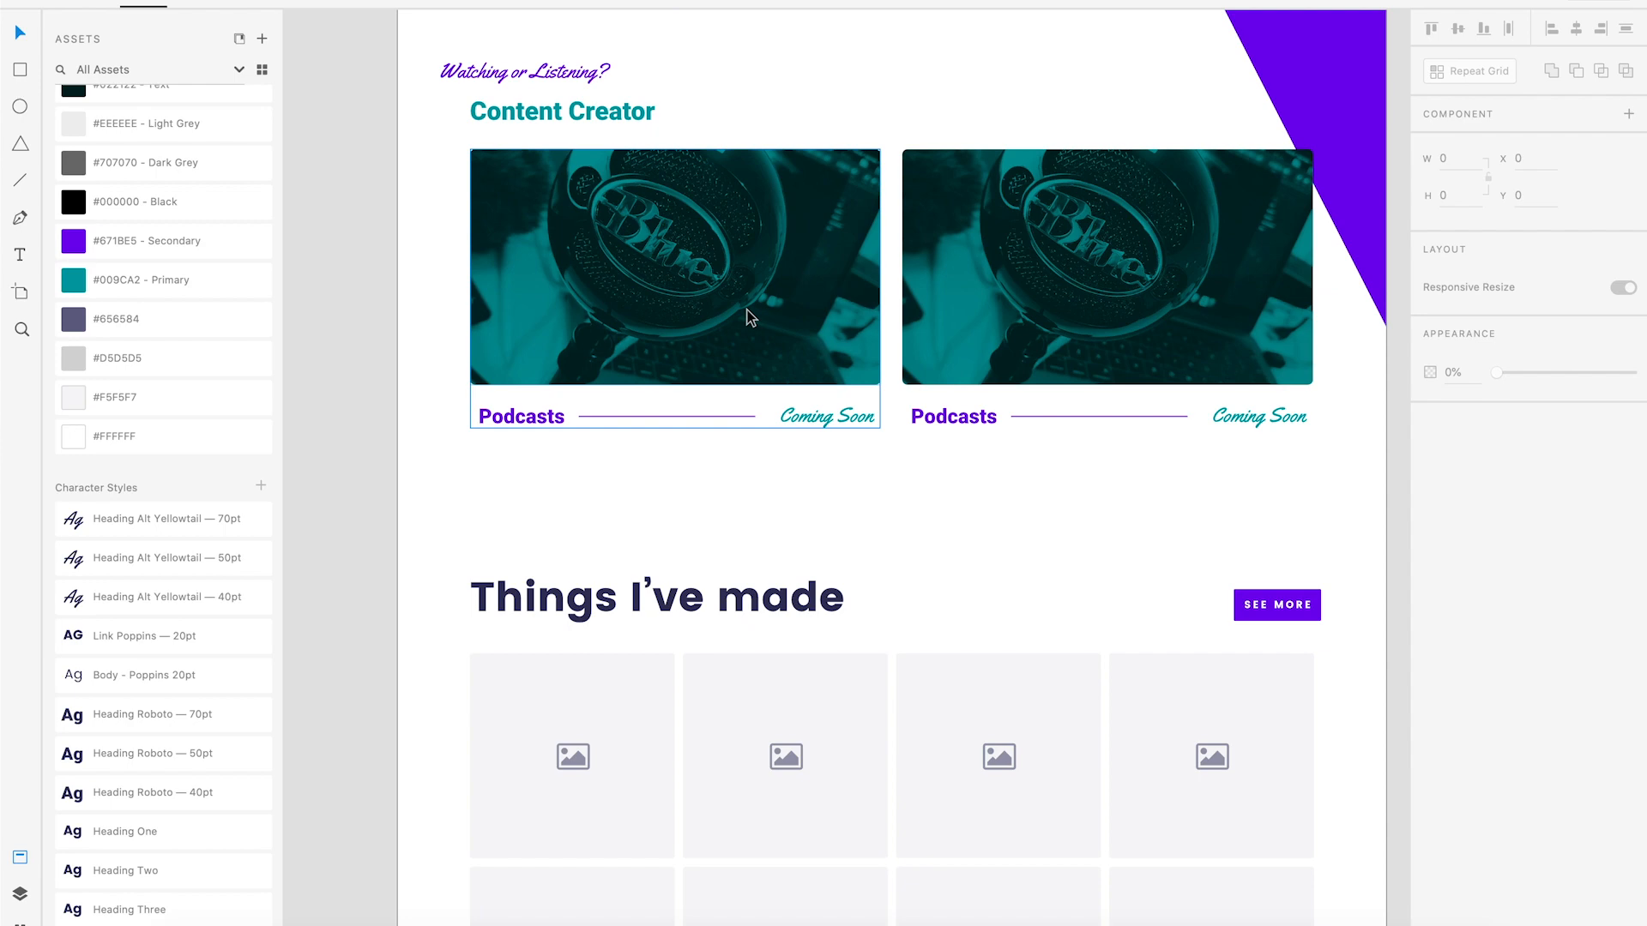
# Copy the purple phone image from the Style Guide.
pyautogui.moveTo(438, 478); pyautogui.dragTo(1200, 223)
pyautogui.moveTo(382, 738); pyautogui.dragTo(794, 410)
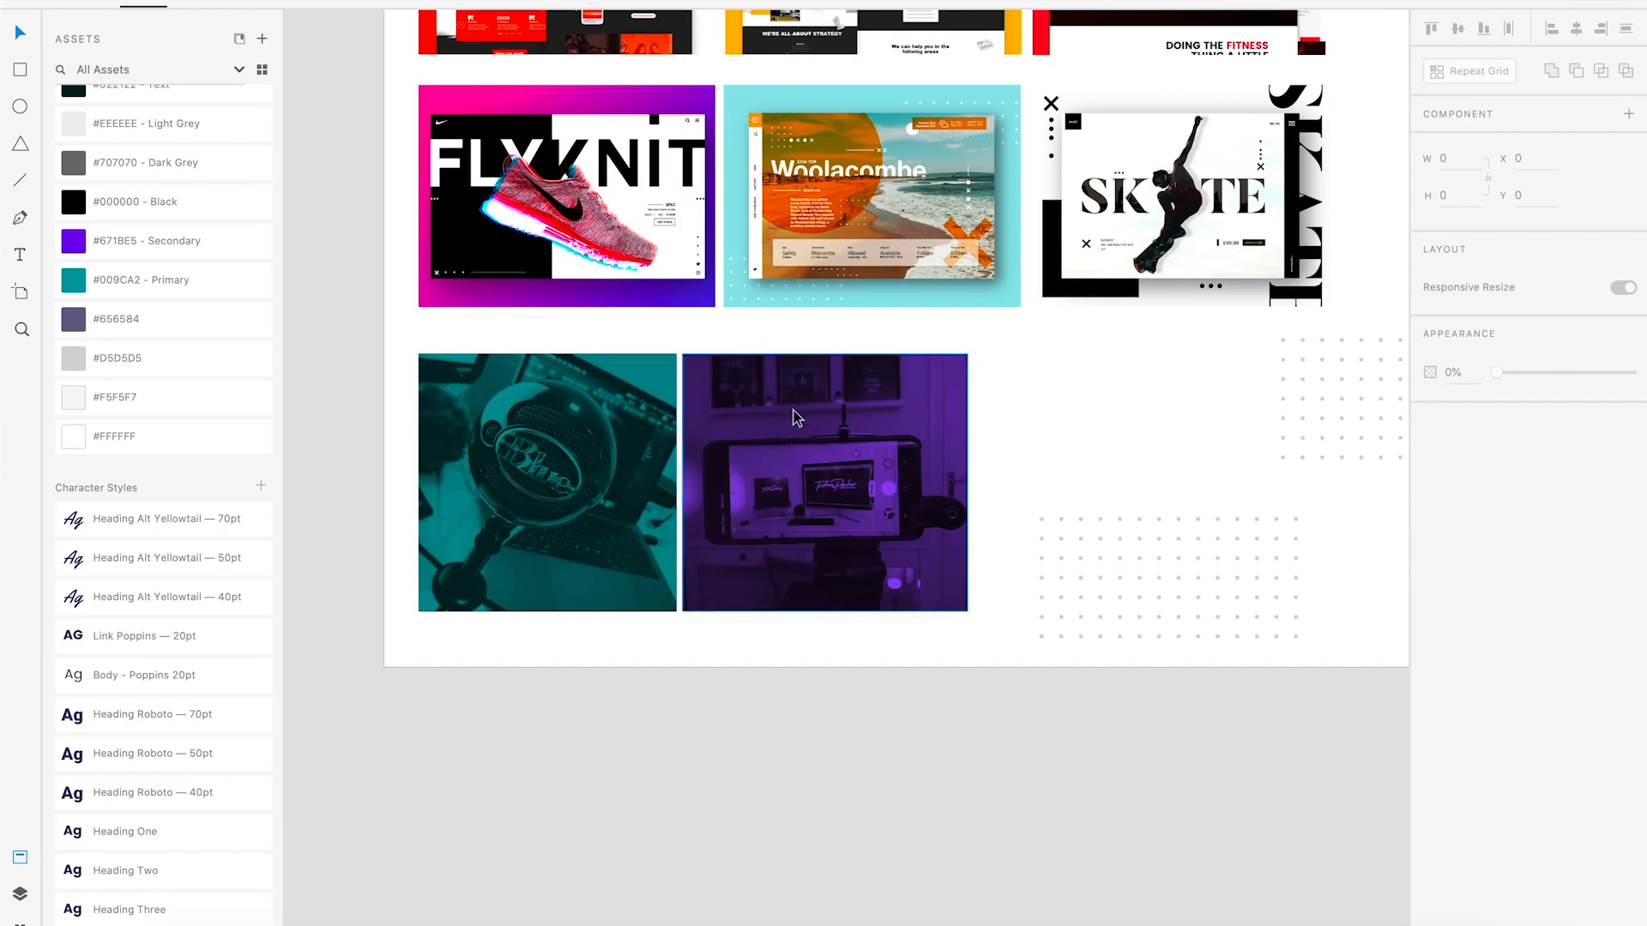
pyautogui.moveTo(722, 641); pyautogui.dragTo(810, 538)
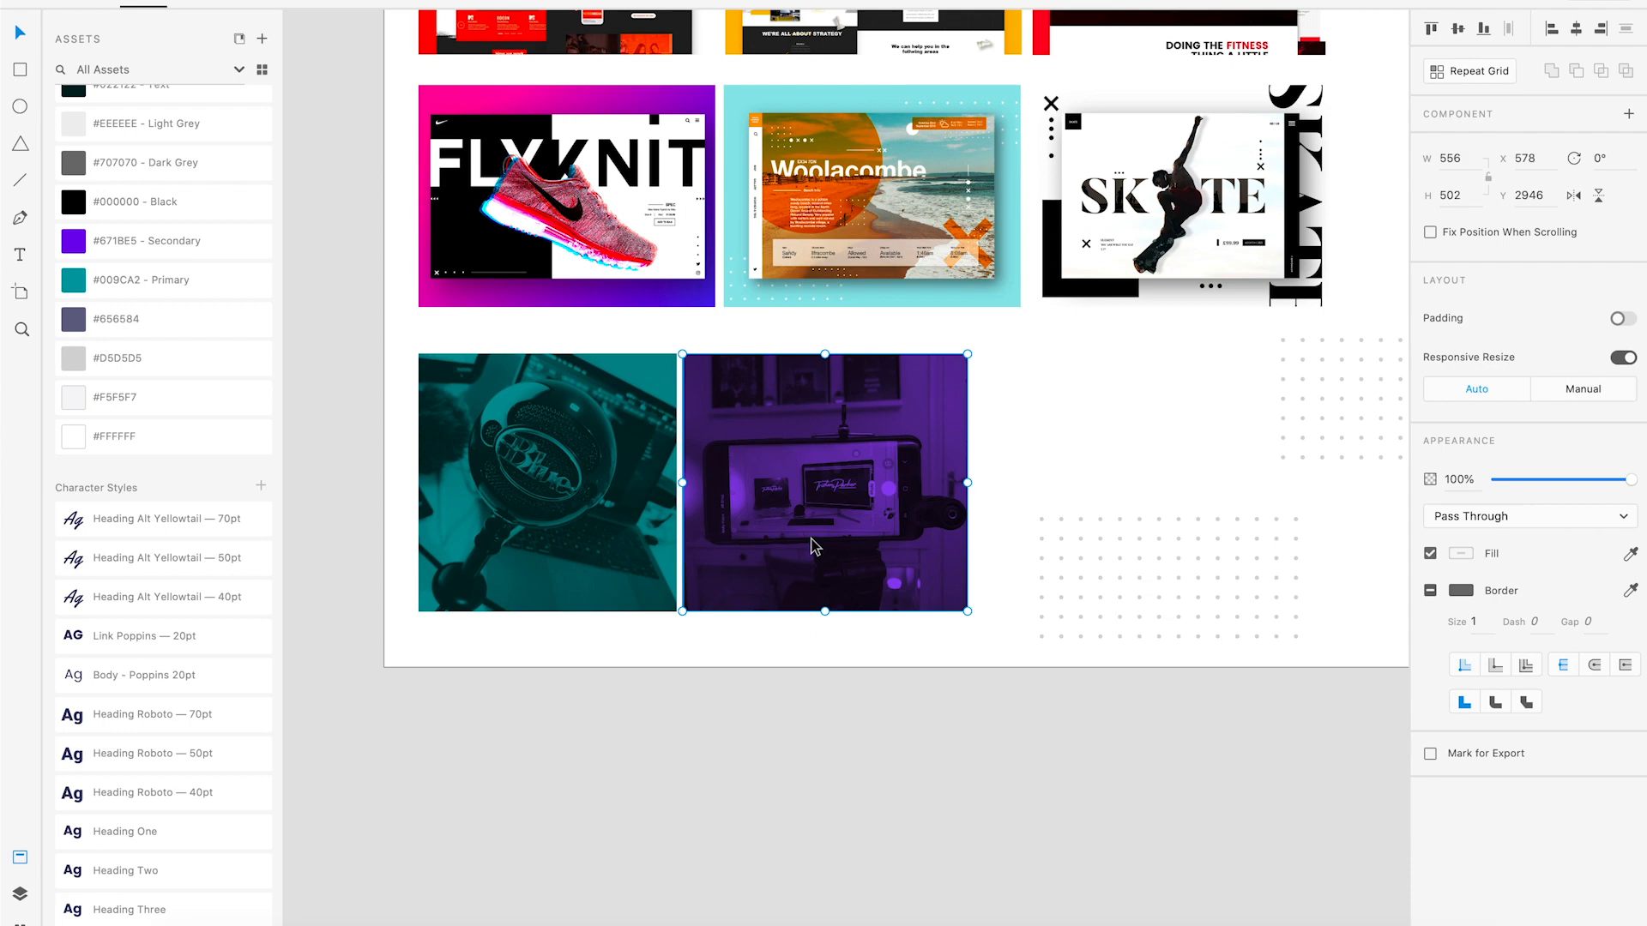
# Delete the microphone image from inside the duplicated card's mask under Content Creator.
pyautogui.moveTo(1207, 280); pyautogui.dragTo(375, 558)
pyautogui.moveTo(760, 317); pyautogui.dragTo(625, 470)
pyautogui.hotkey('ctrl', '=')
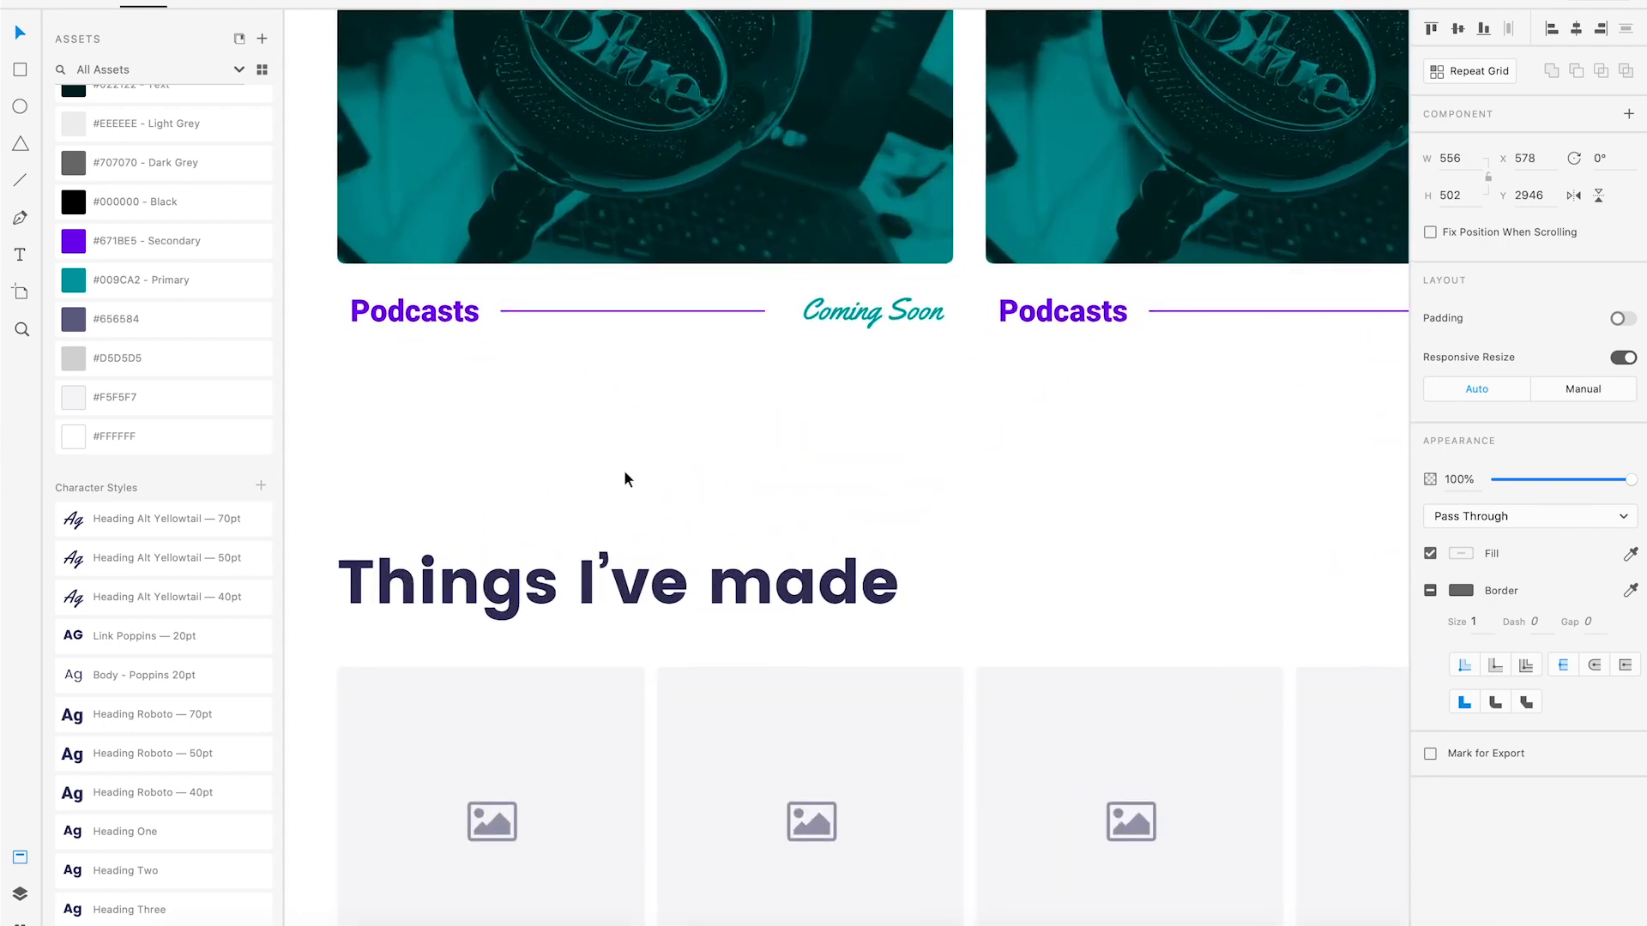
pyautogui.moveTo(656, 318); pyautogui.dragTo(877, 538)
pyautogui.press('Escape')
pyautogui.click(762, 421)
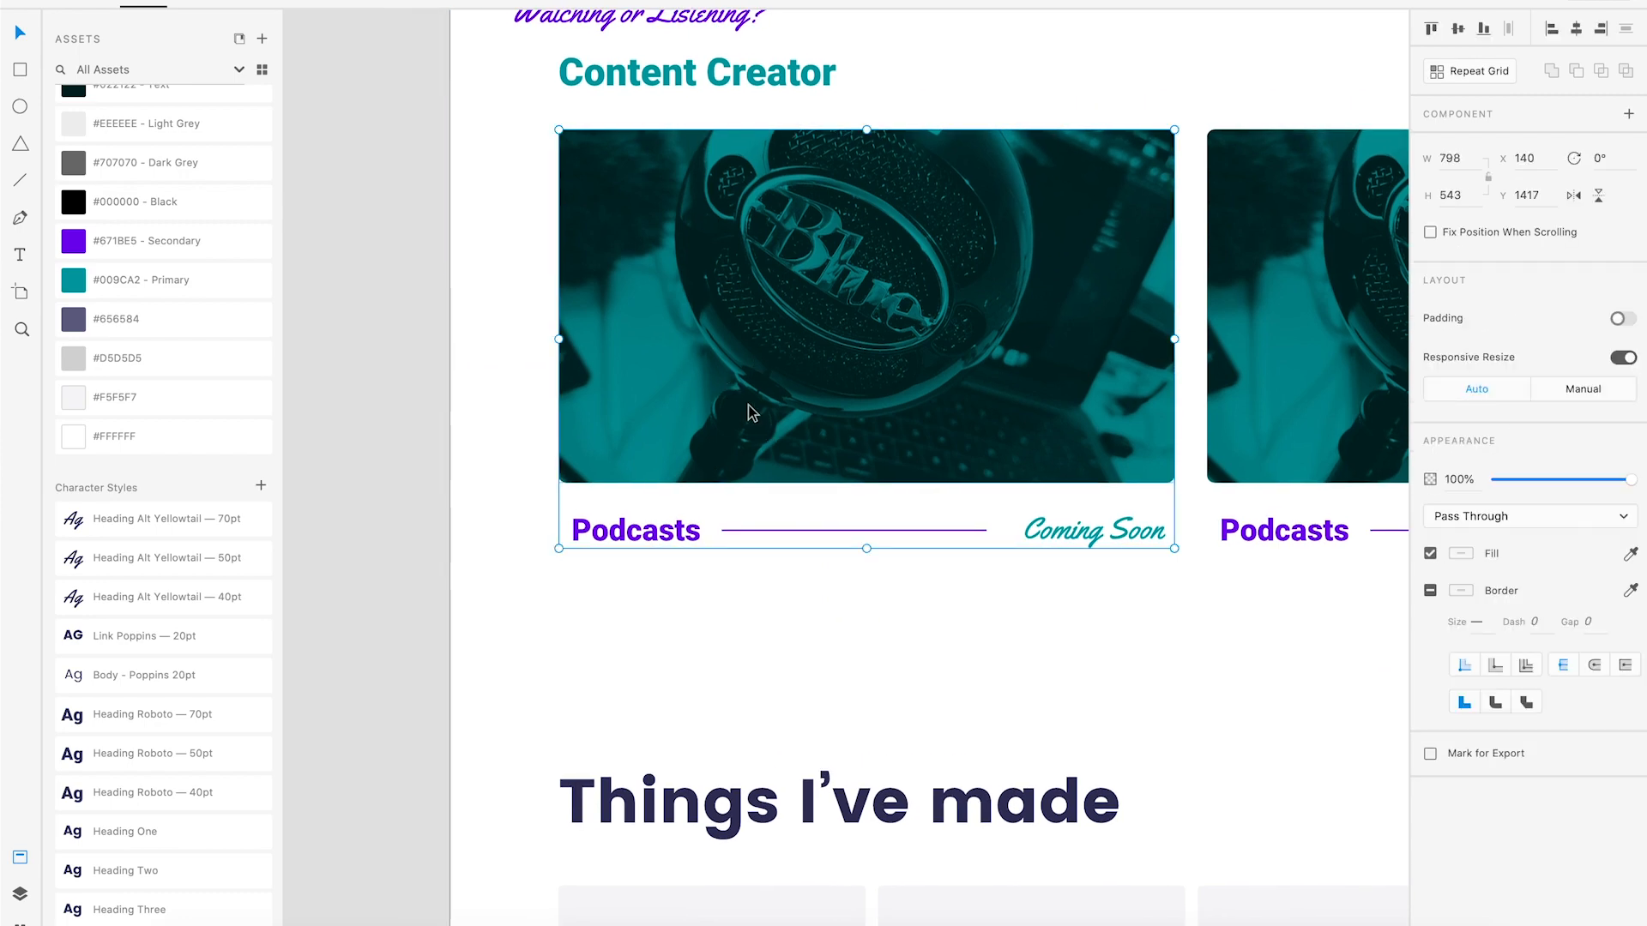
pyautogui.doubleClick(750, 412)
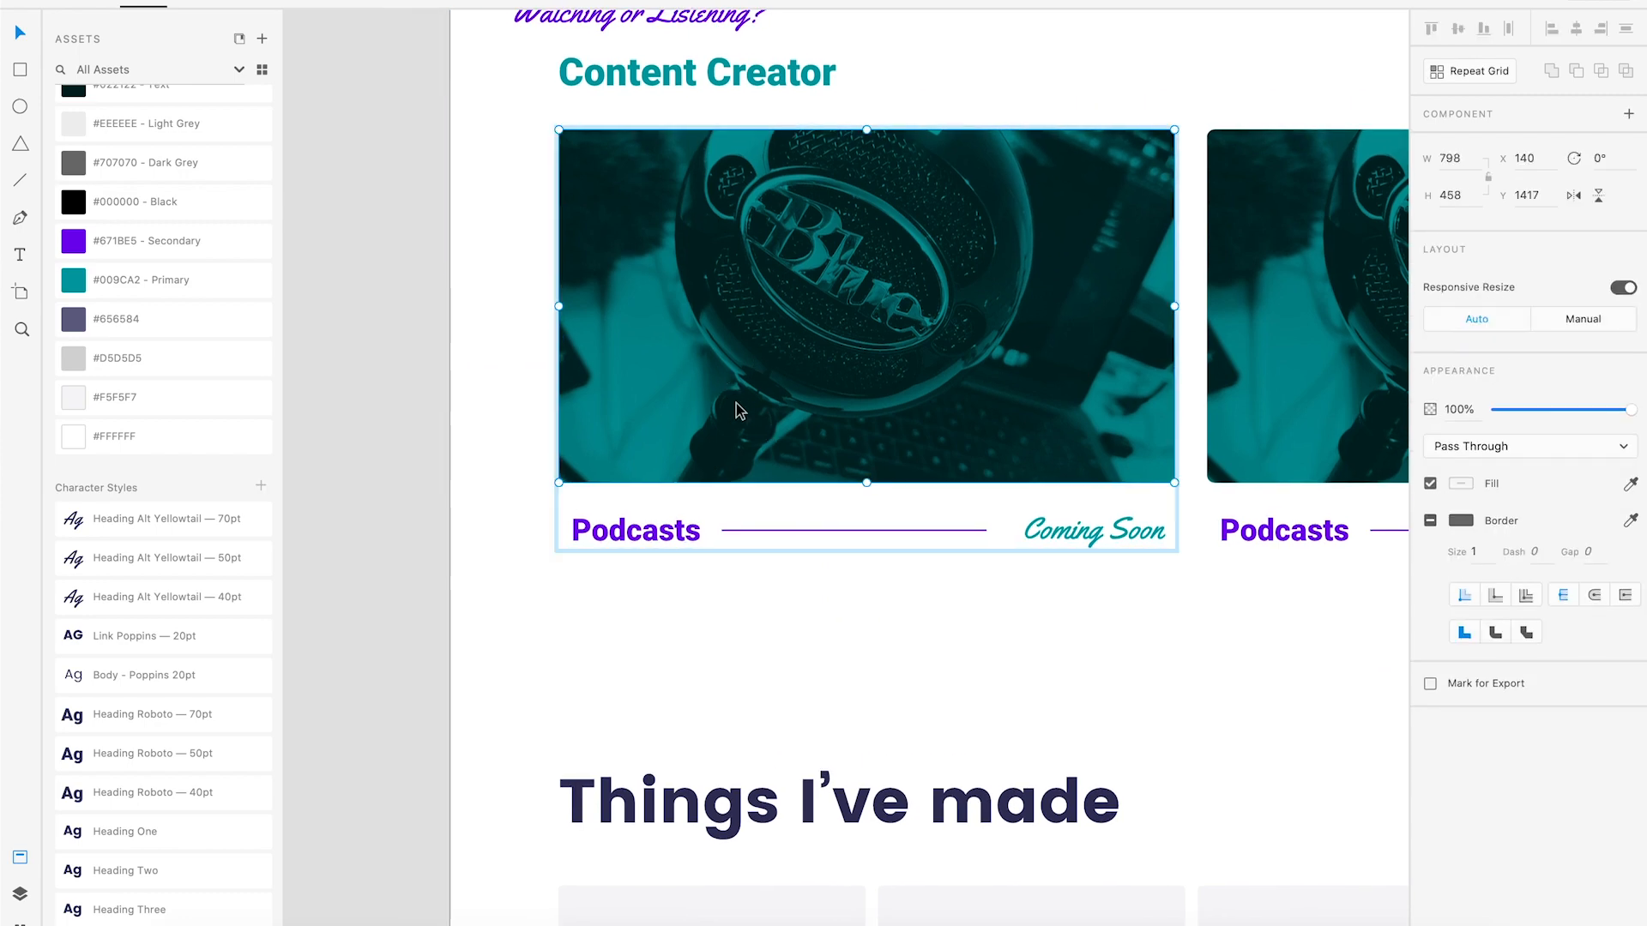
pyautogui.doubleClick(735, 412)
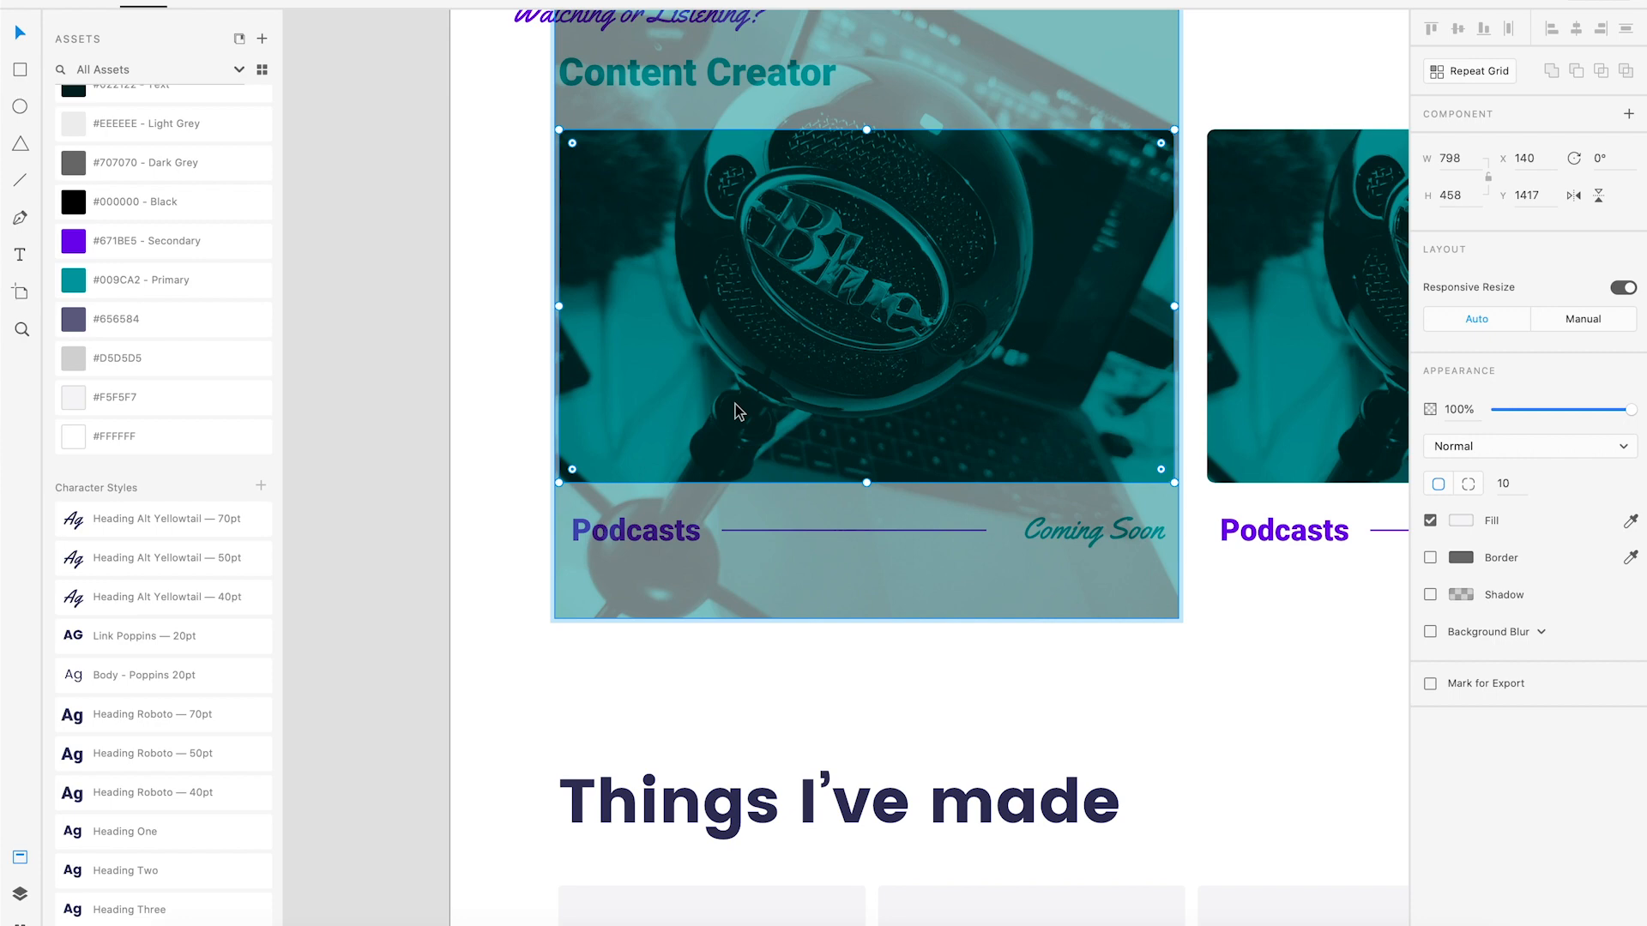
pyautogui.hscroll(-1, 736, 405)
pyautogui.click(737, 399)
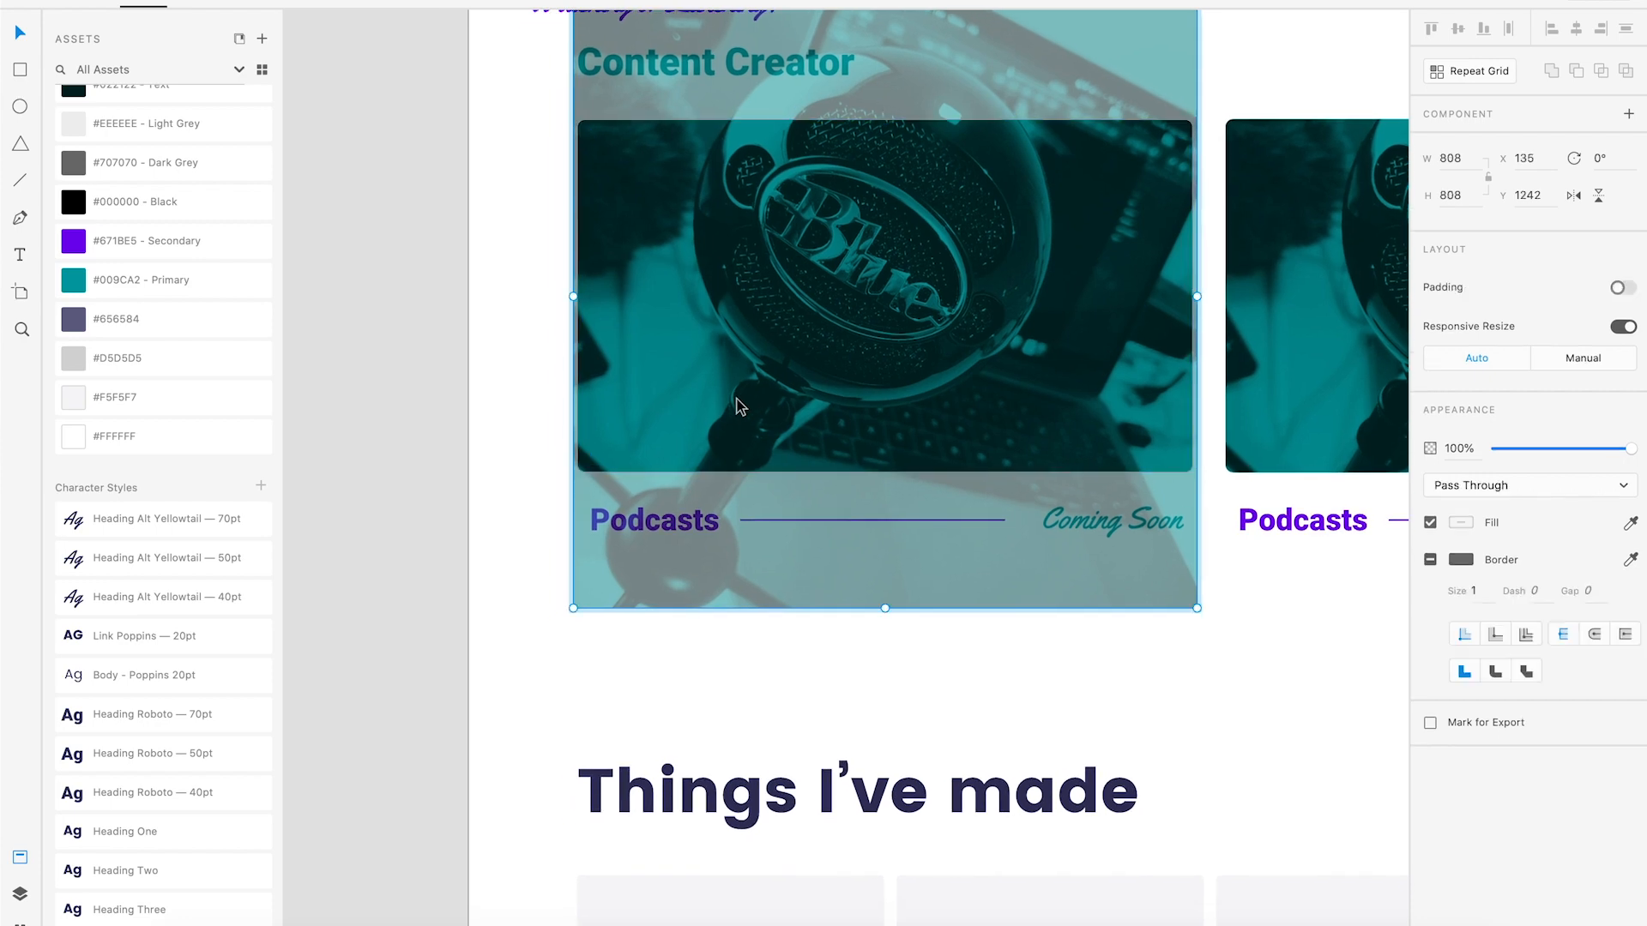
pyautogui.press('Delete')
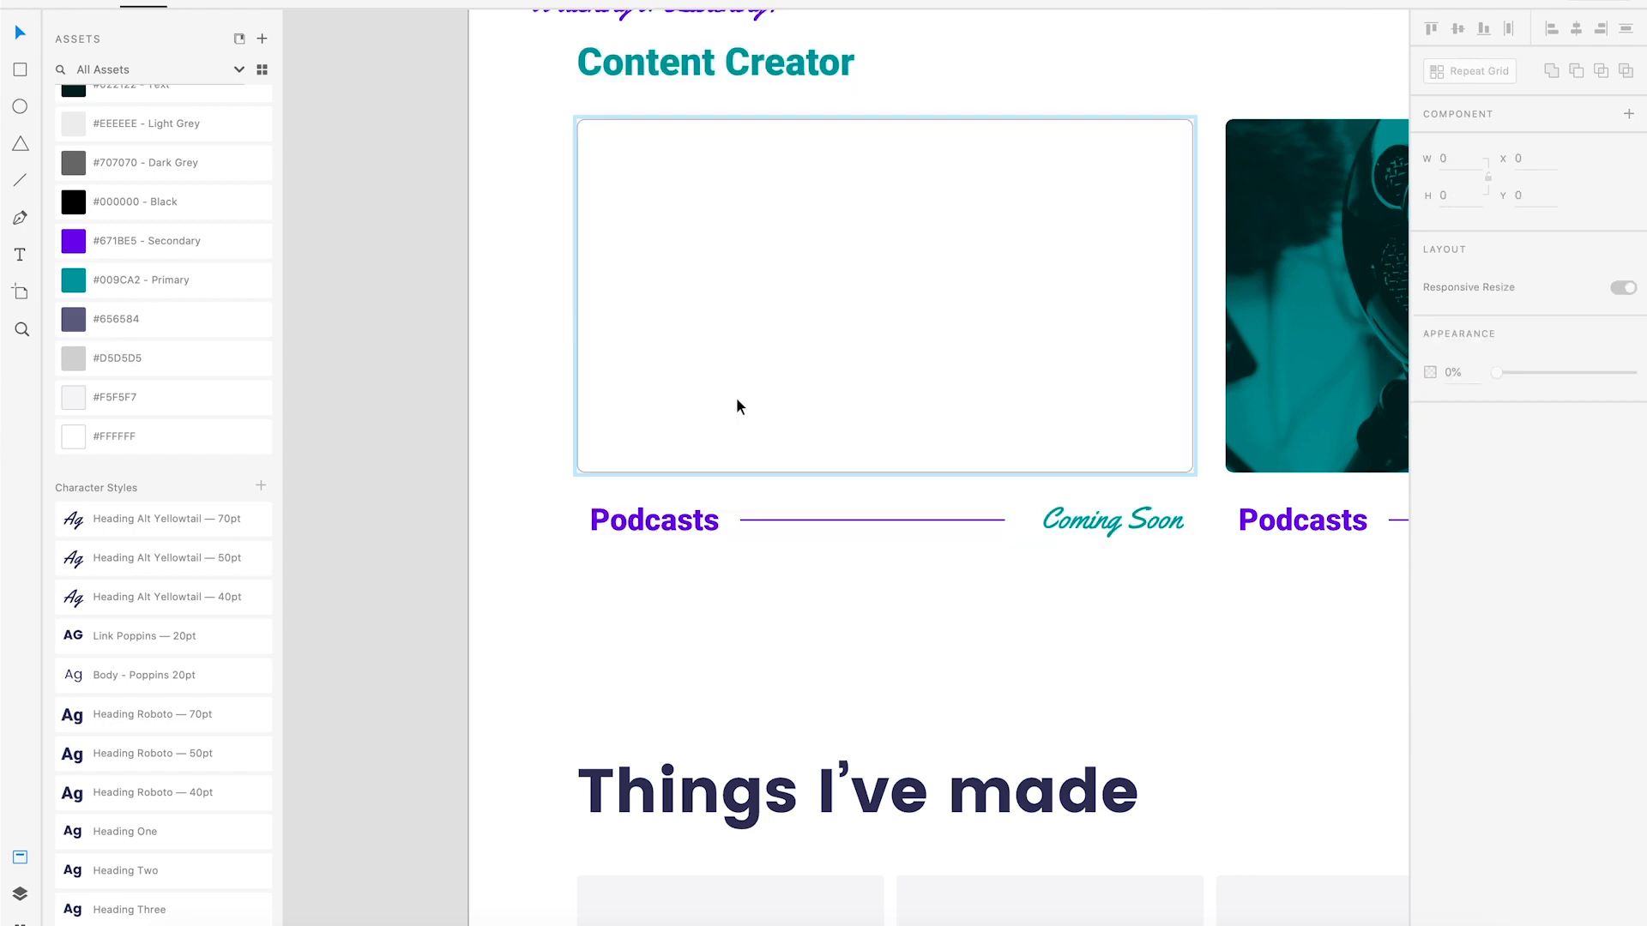
# Paste the purple phone image into the emptied mask, enlarging it to about 823 by 743 so it fills the frame.
pyautogui.hotkey('ctrl', 'v')
pyautogui.moveTo(738, 399); pyautogui.dragTo(625, 208)
pyautogui.moveTo(987, 490); pyautogui.dragTo(1193, 675)
pyautogui.moveTo(810, 306); pyautogui.dragTo(820, 252)
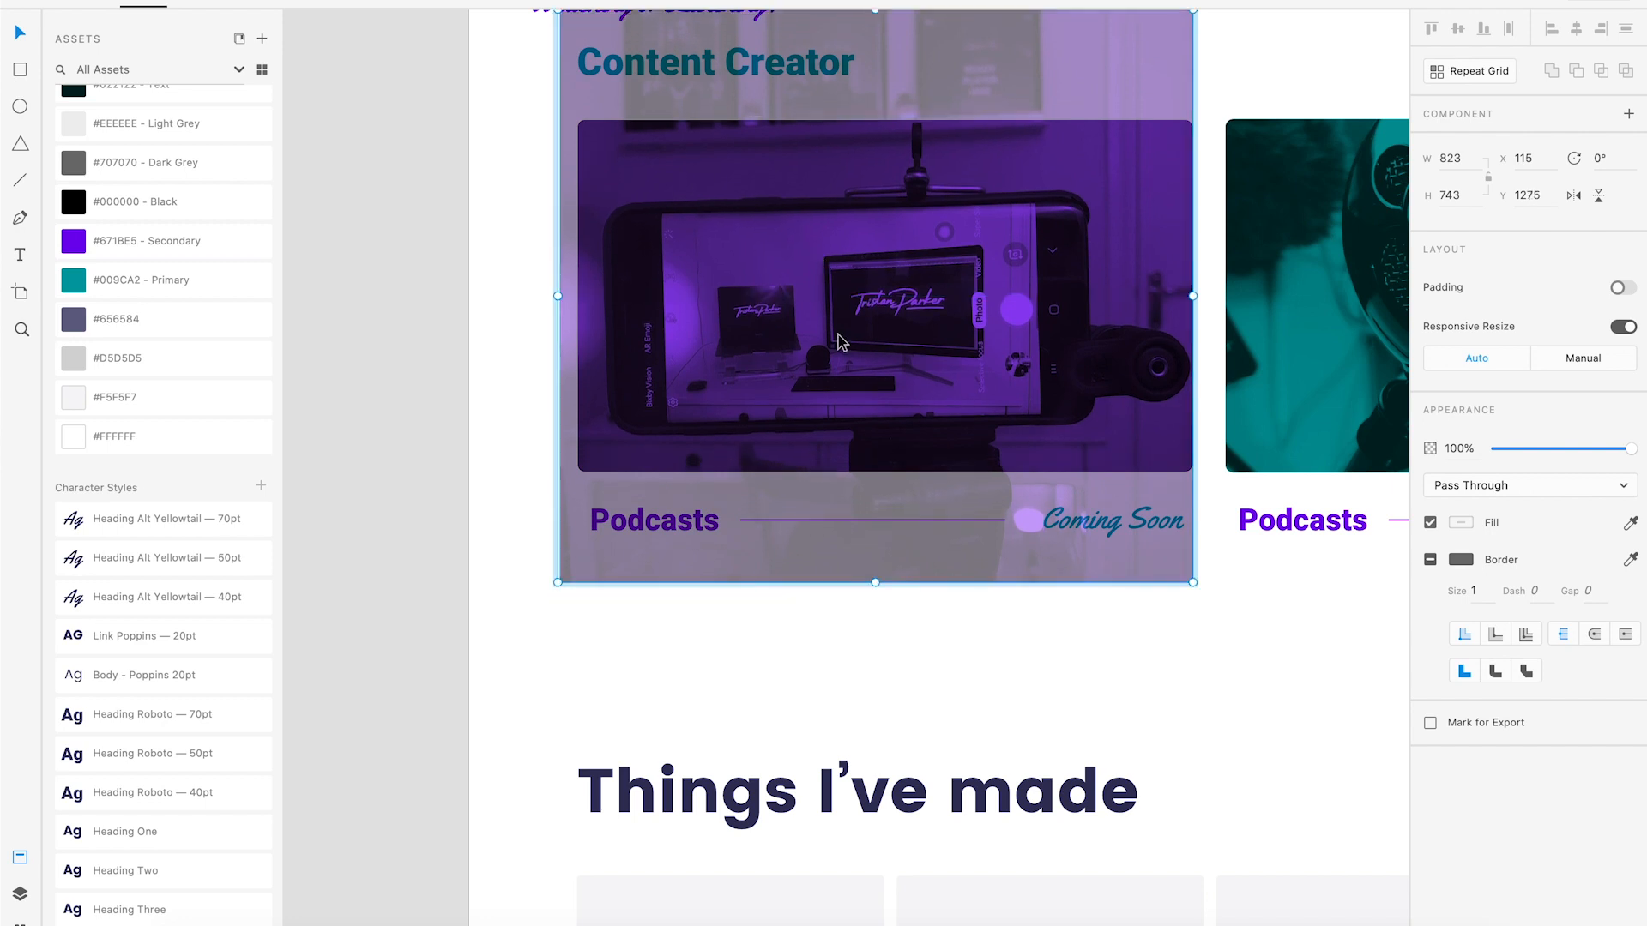
pyautogui.click(497, 547)
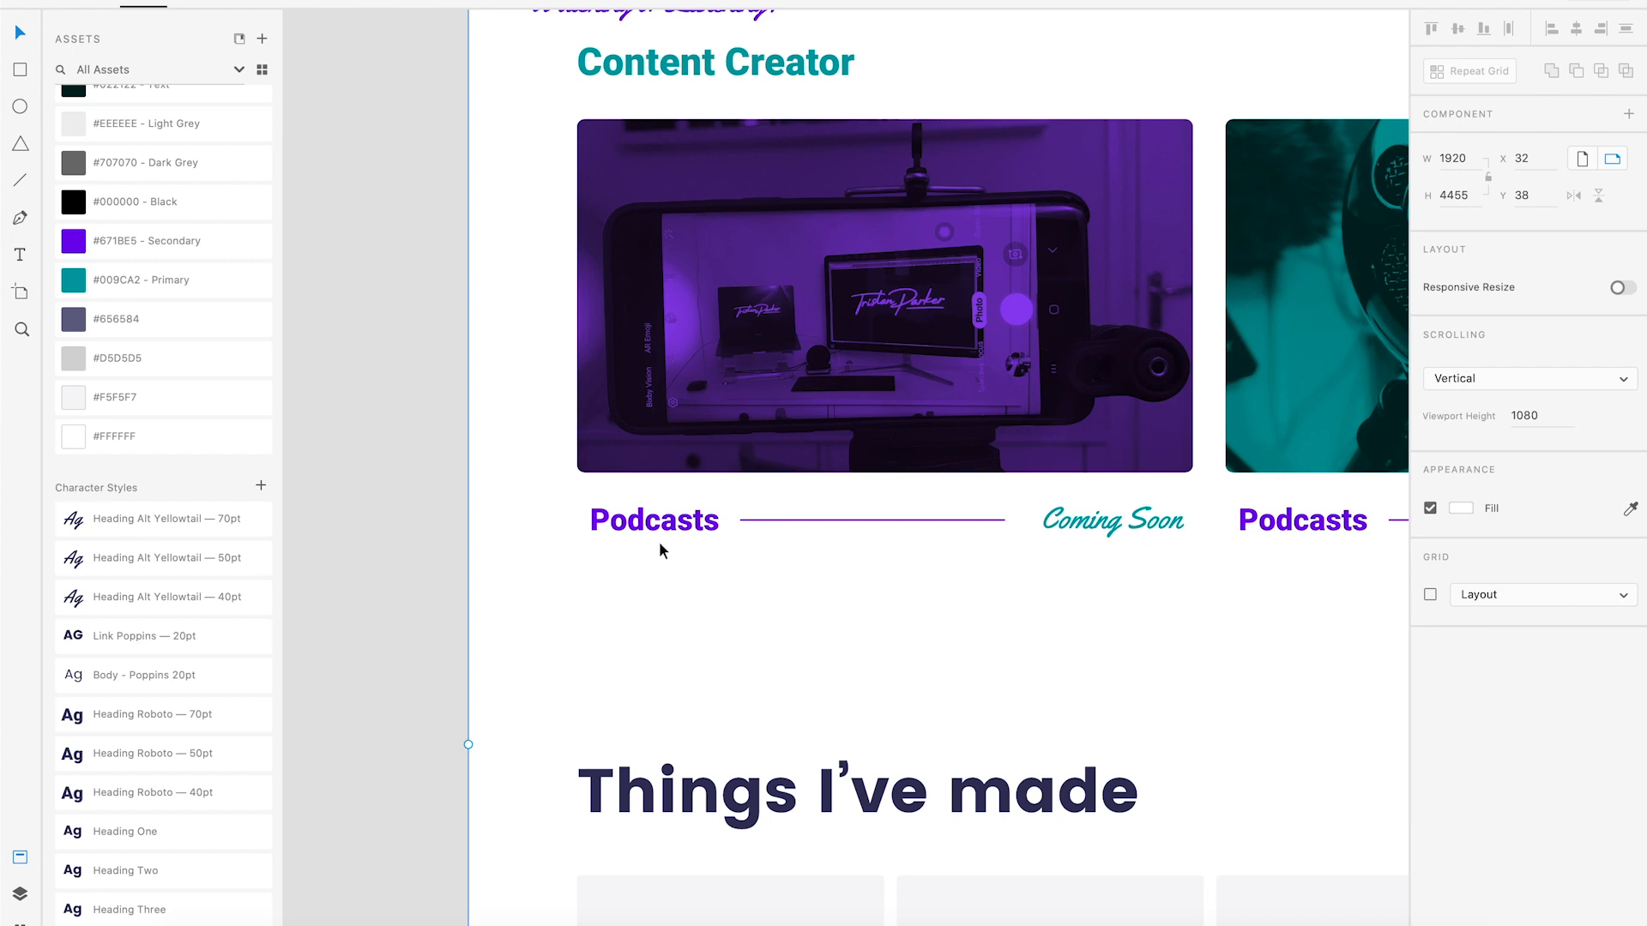
# Change the heading of the phone image card to "YouTube".
pyautogui.hscroll(5, 790, 652)
pyautogui.scroll(1, 790, 652)
pyautogui.click(510, 560)
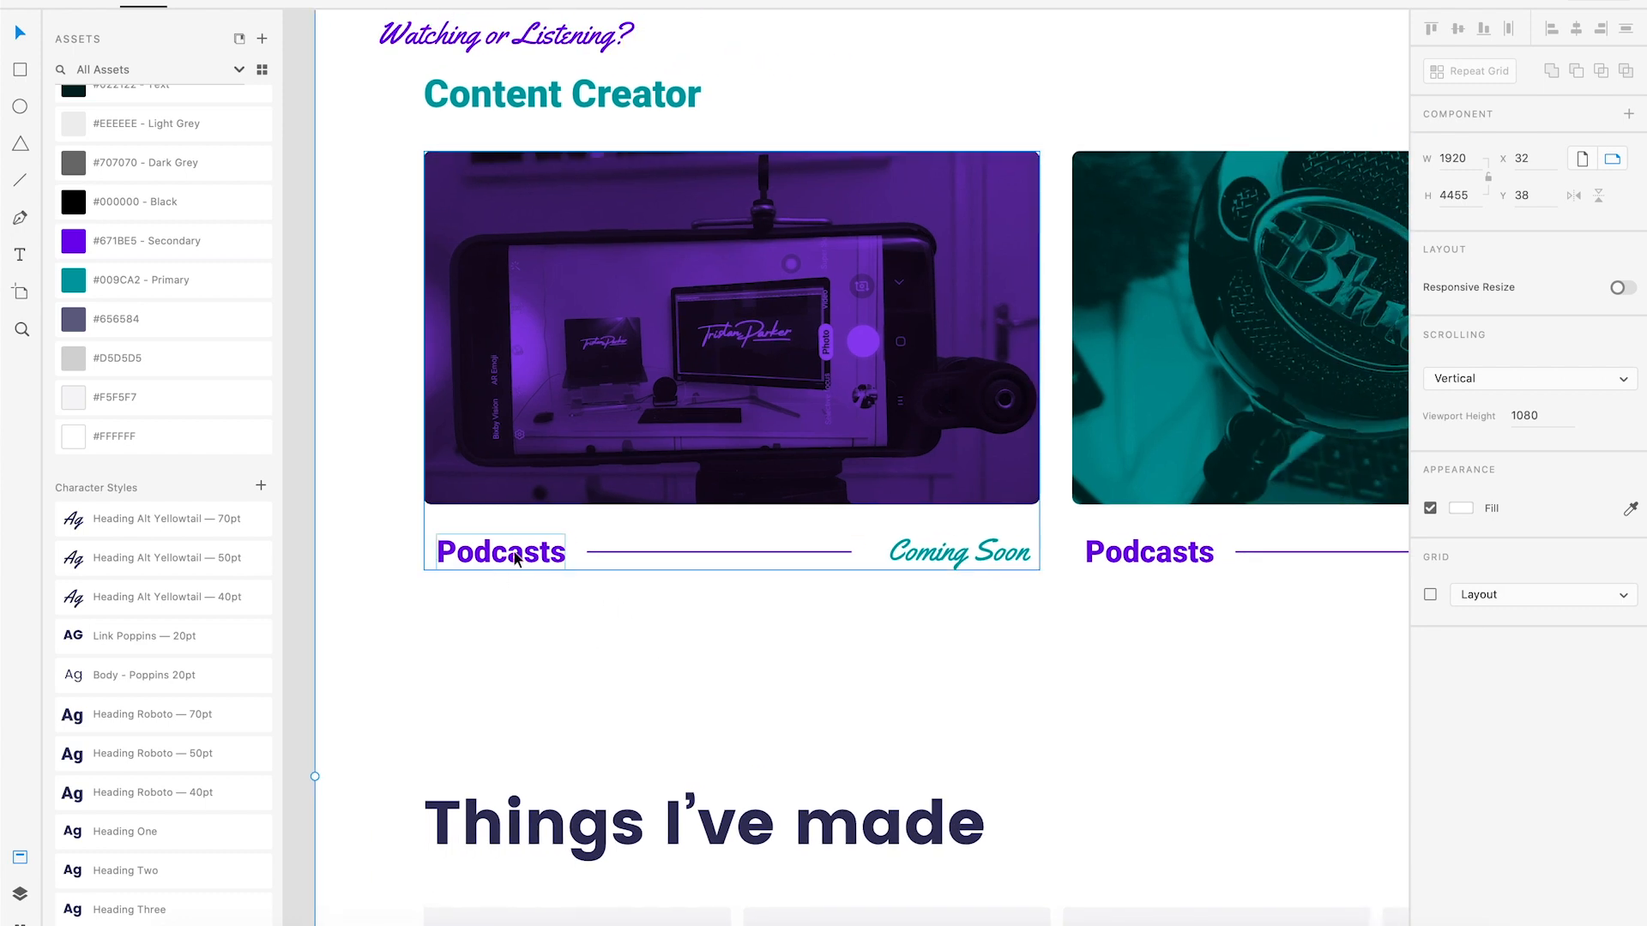
pyautogui.doubleClick(512, 552)
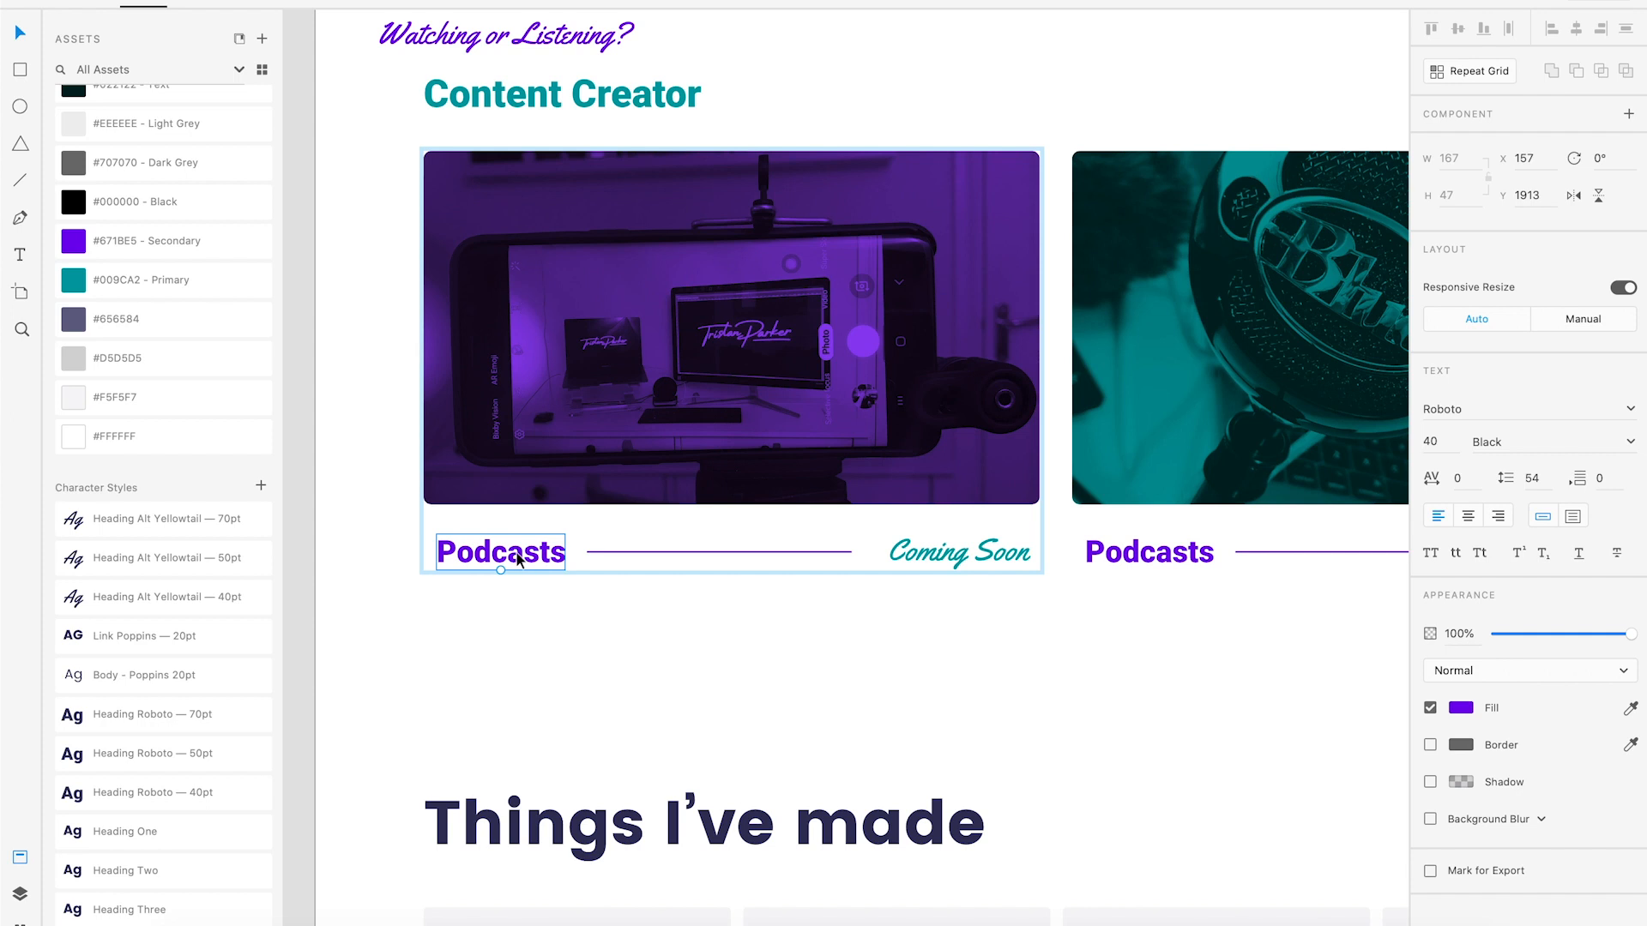
pyautogui.doubleClick(517, 553)
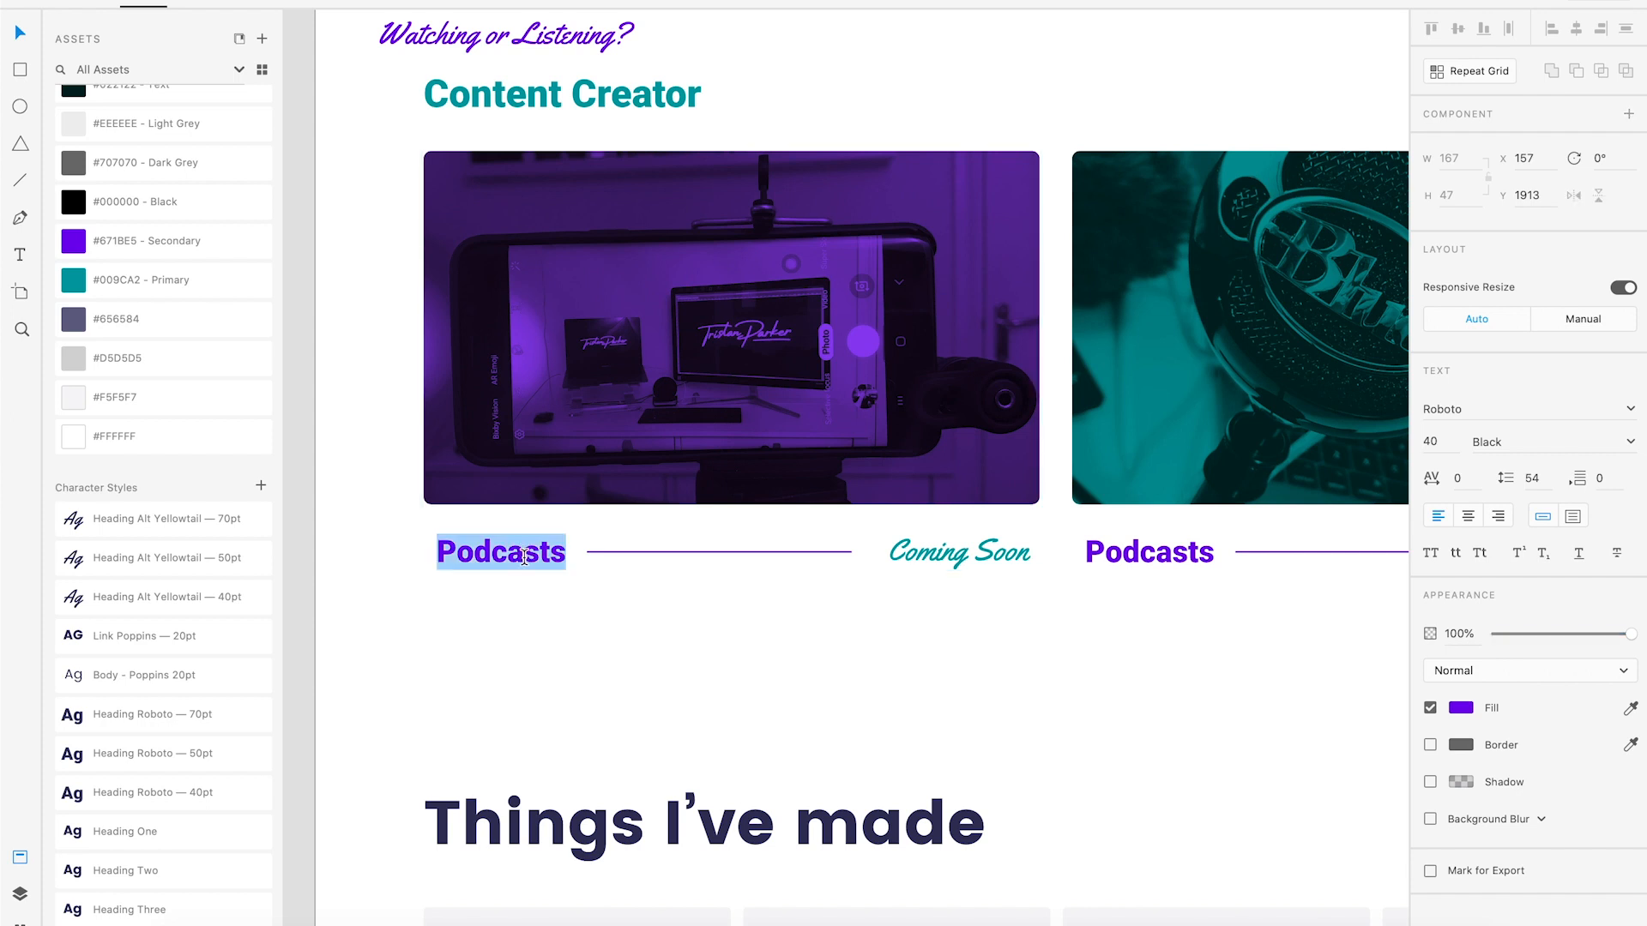
pyautogui.write('YouTube')
# Delete the "Coming Soon" text from the YouTube card.
pyautogui.click(965, 560)
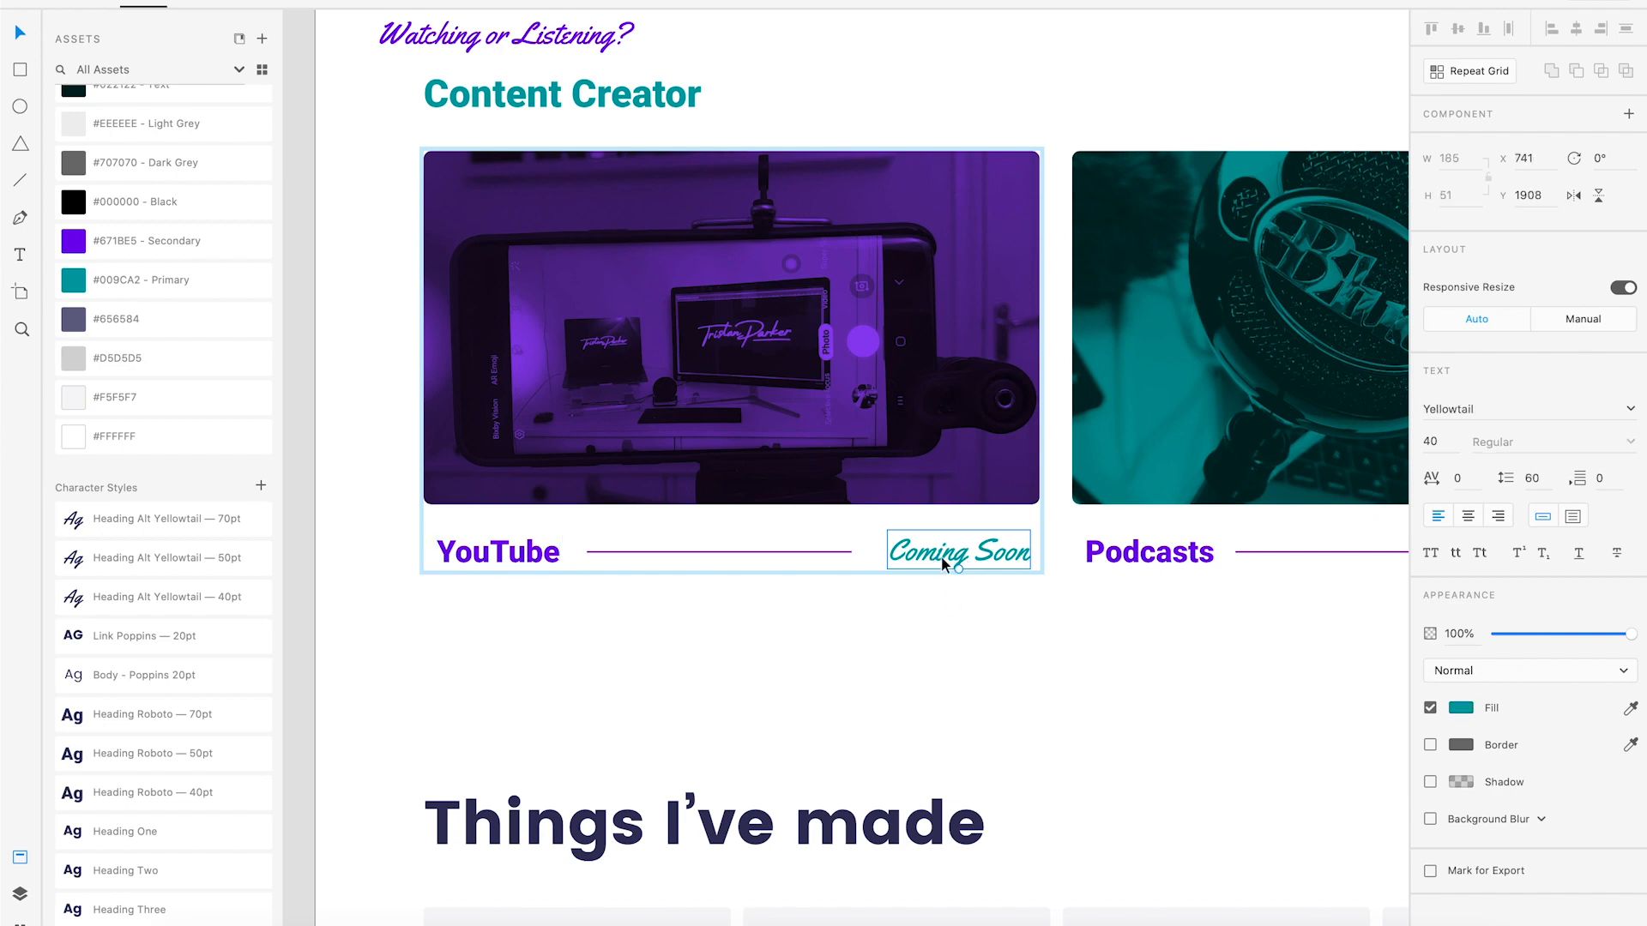
pyautogui.hscroll(6, 940, 556)
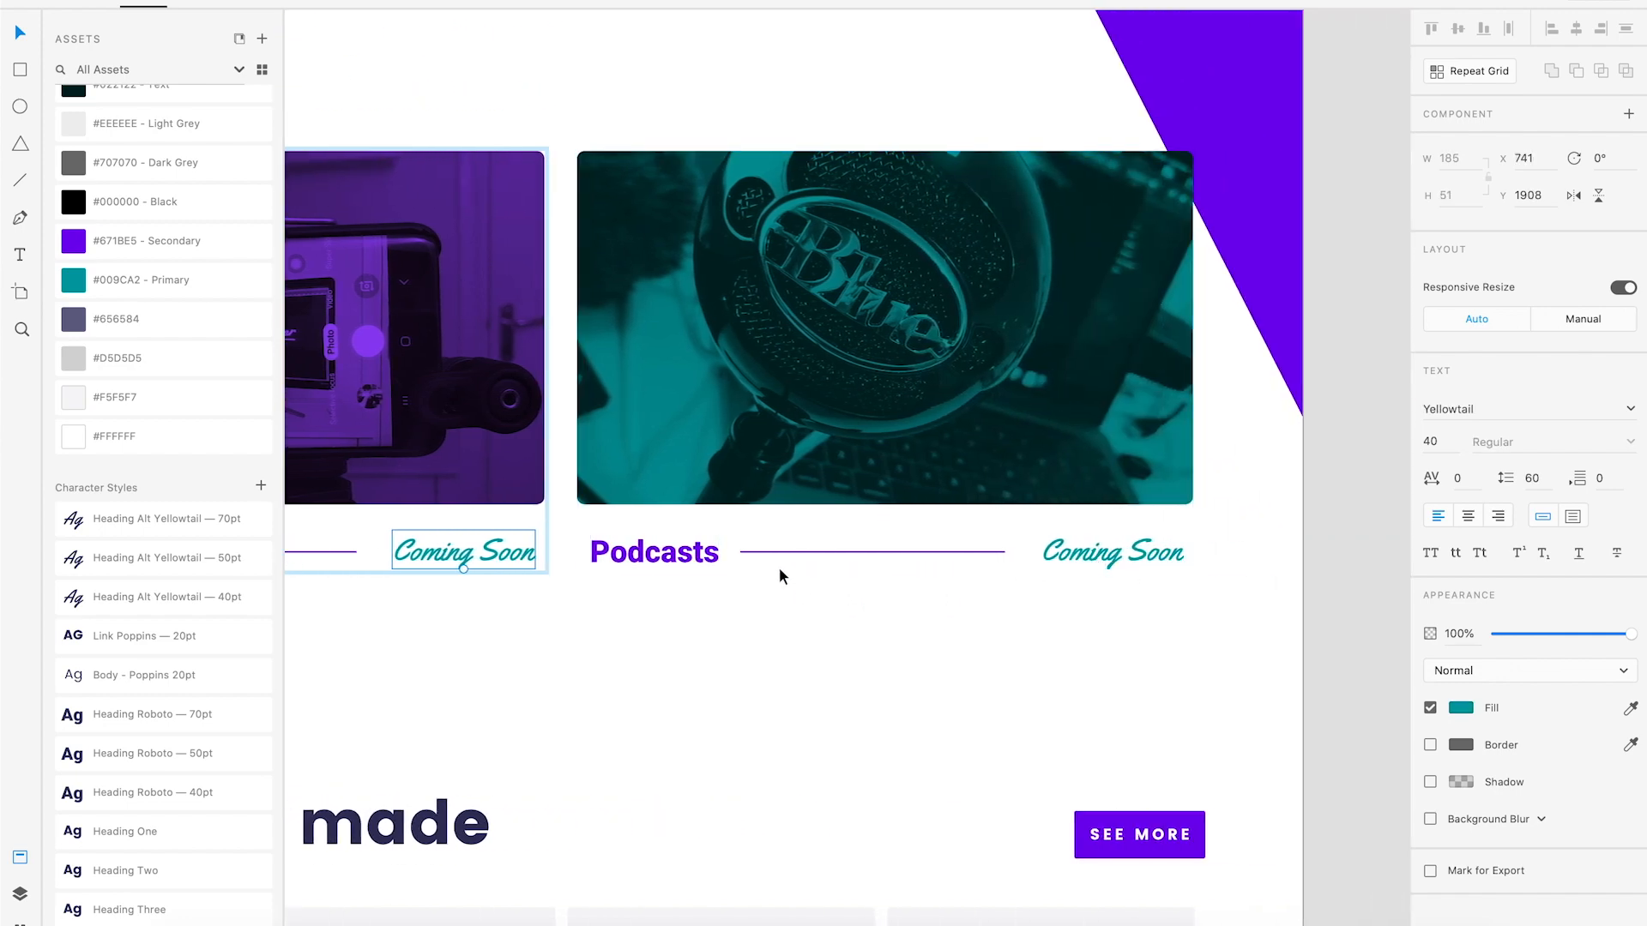
pyautogui.hscroll(-3, 779, 568)
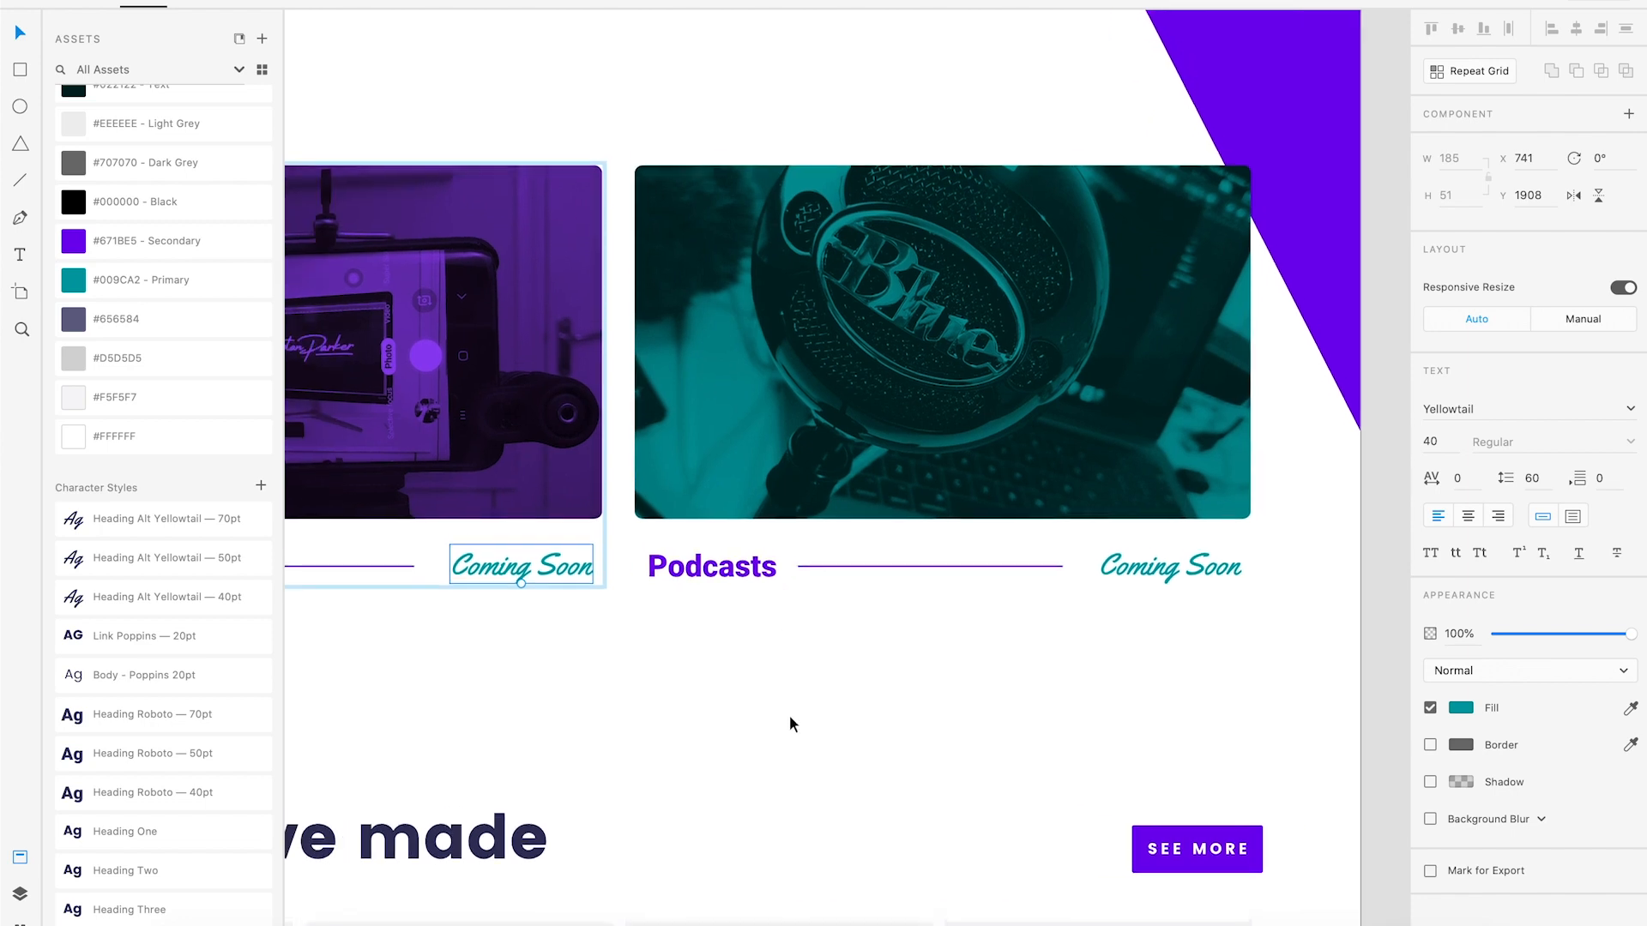
pyautogui.click(574, 566)
pyautogui.click(573, 566)
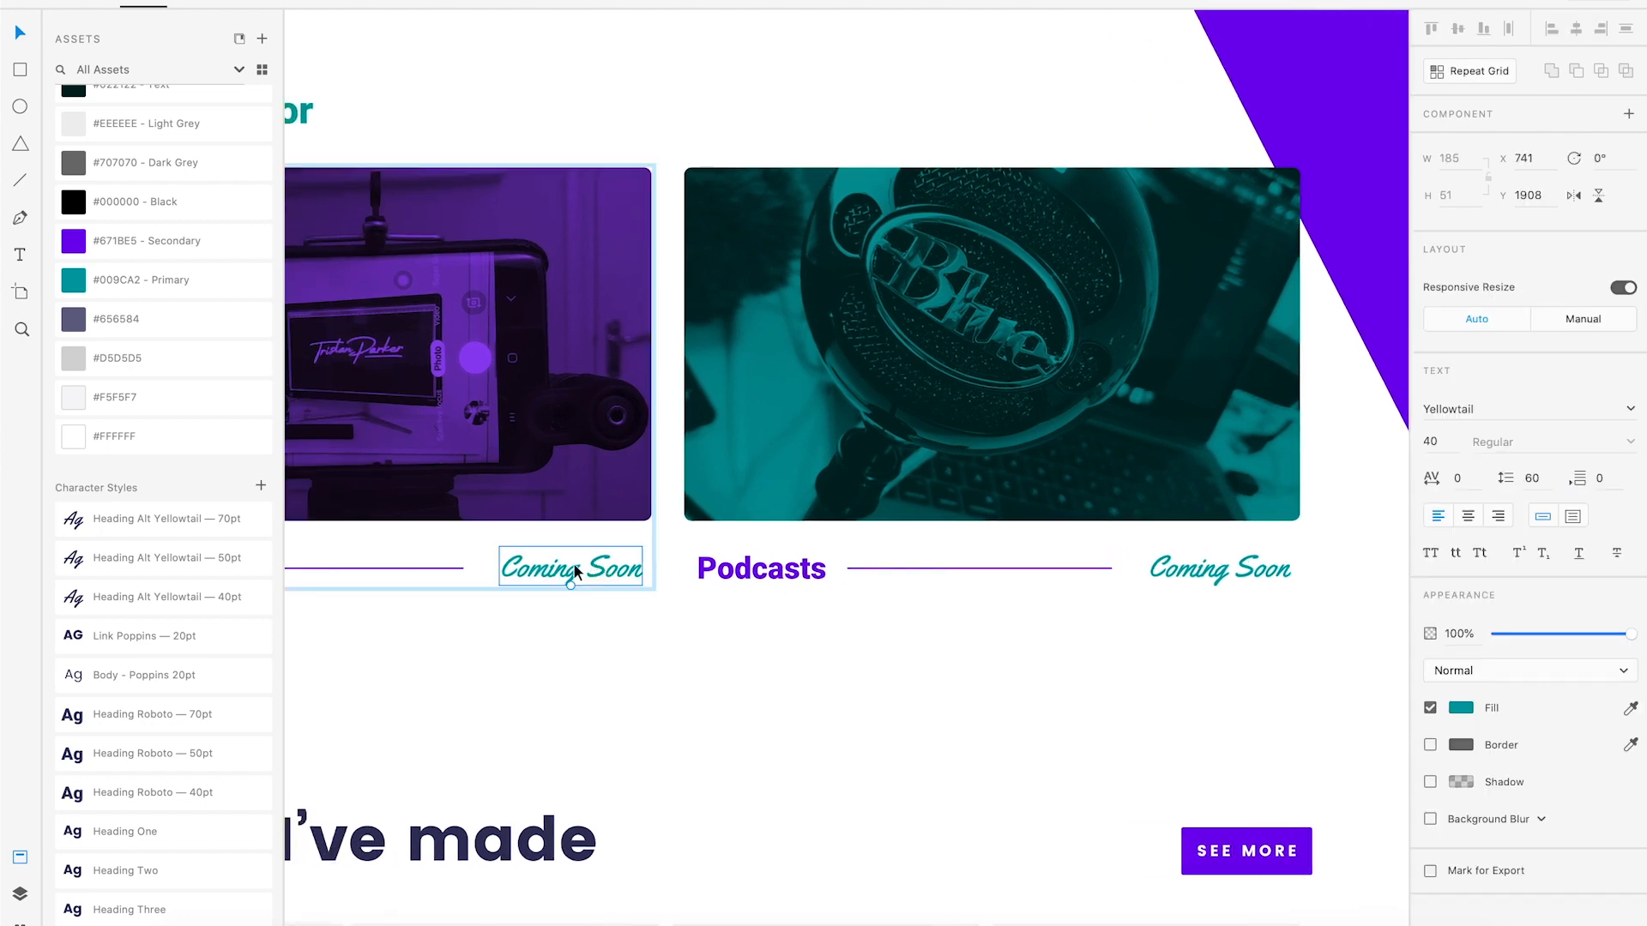
pyautogui.press('Delete')
pyautogui.hscroll(-1, 715, 719)
pyautogui.click(716, 720)
# Select the Podcasts card group next to the purple triangle.
pyautogui.hscroll(-10, 715, 720)
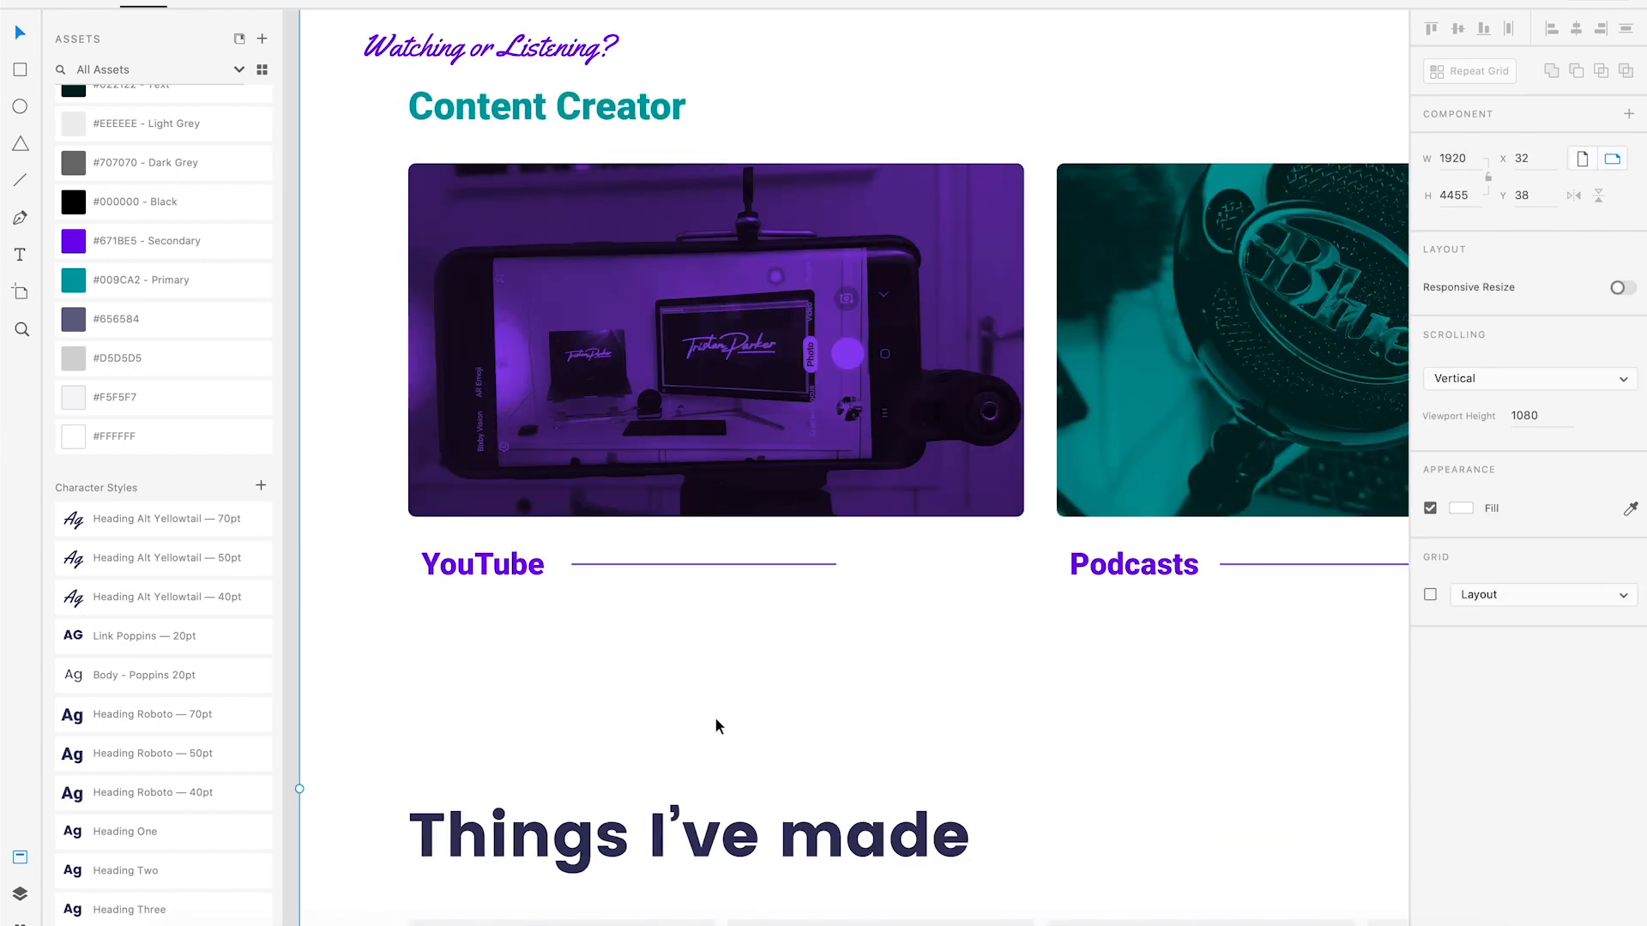
pyautogui.hscroll(3, 717, 722)
pyautogui.hscroll(10, 717, 726)
pyautogui.scroll(3, 717, 726)
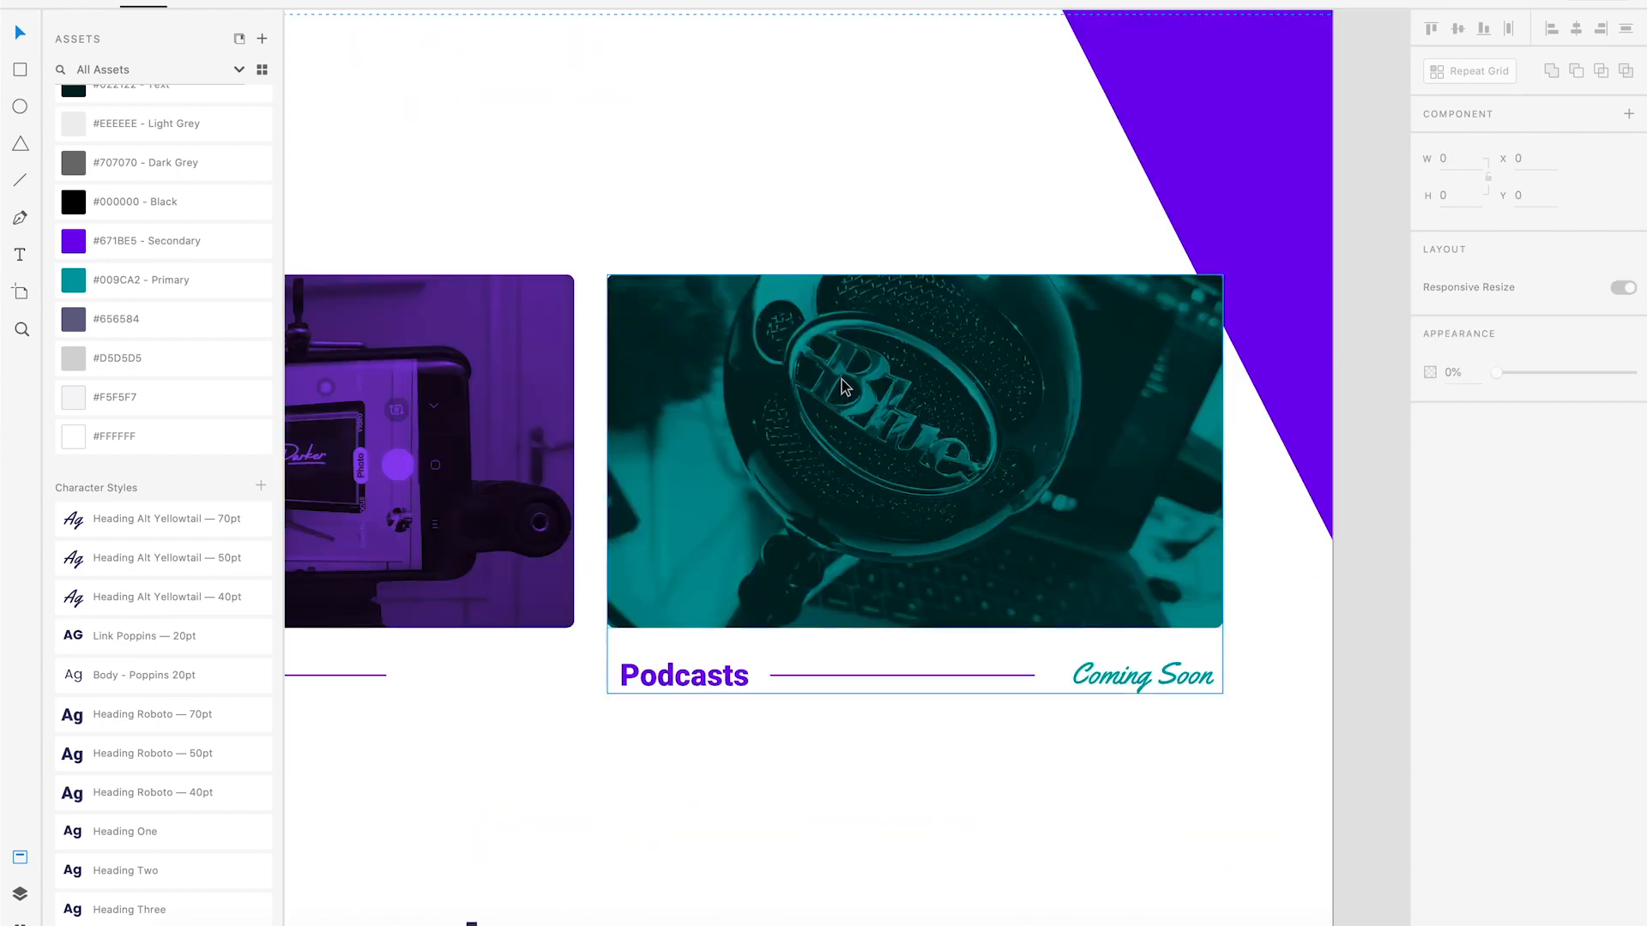
pyautogui.click(817, 287)
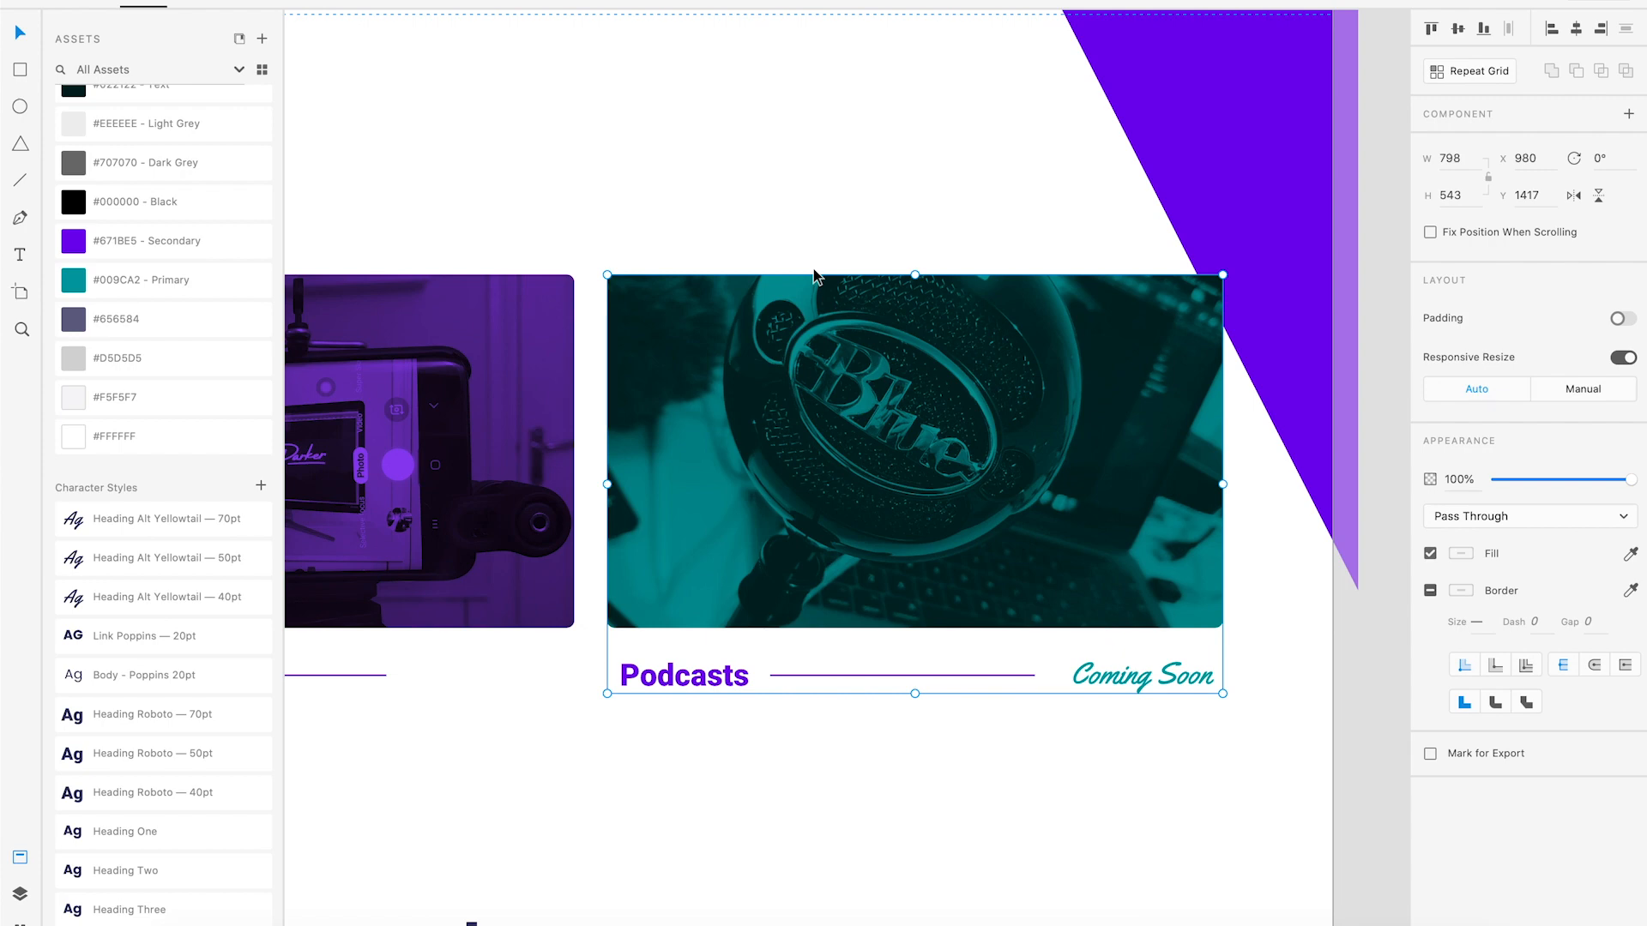
# Draw a rectangle about 798 by 459 px exactly over the Podcasts card's image.
pyautogui.scroll(1, 817, 250)
pyautogui.click(817, 236)
pyautogui.press('super+equal')
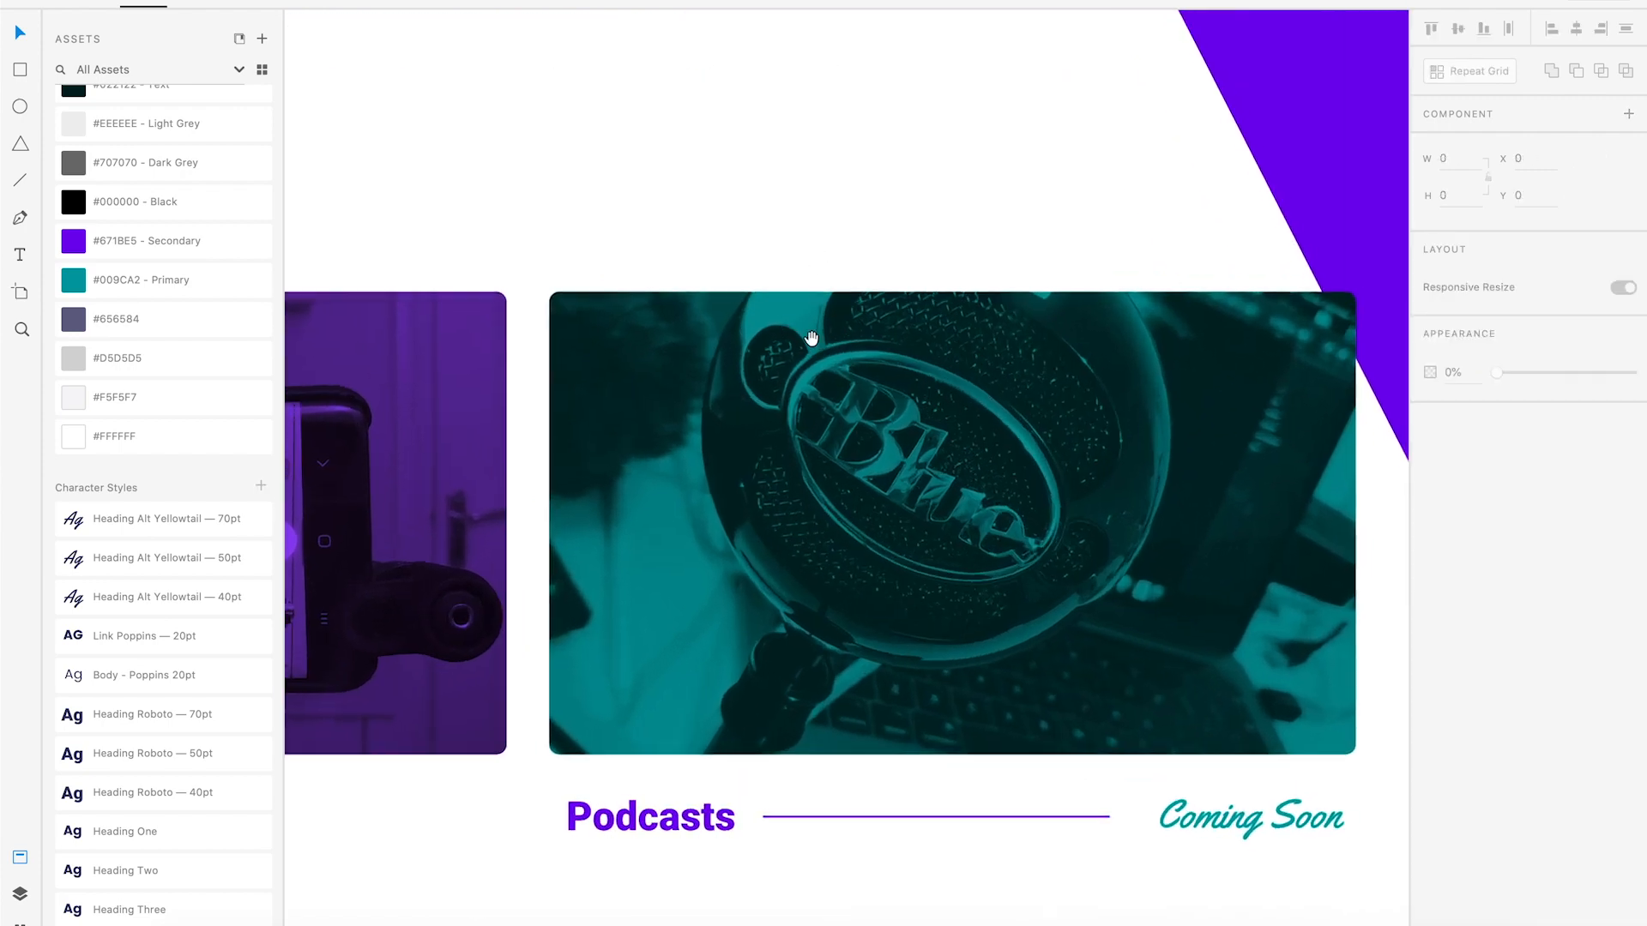
pyautogui.moveTo(812, 341); pyautogui.dragTo(708, 309)
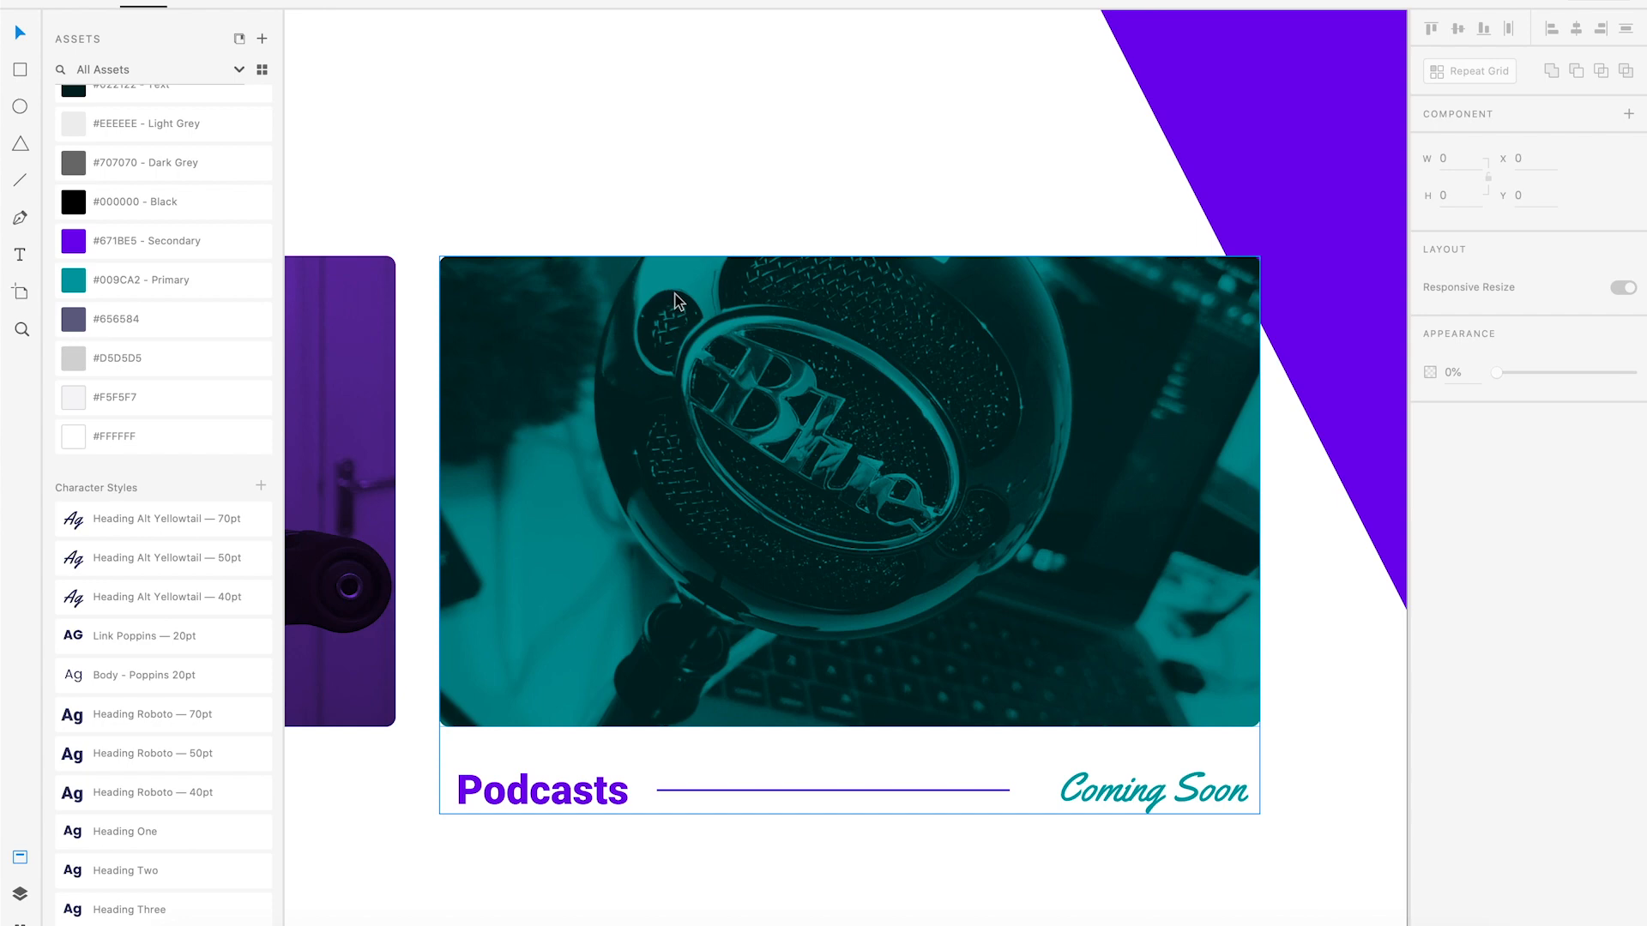
pyautogui.press('r')
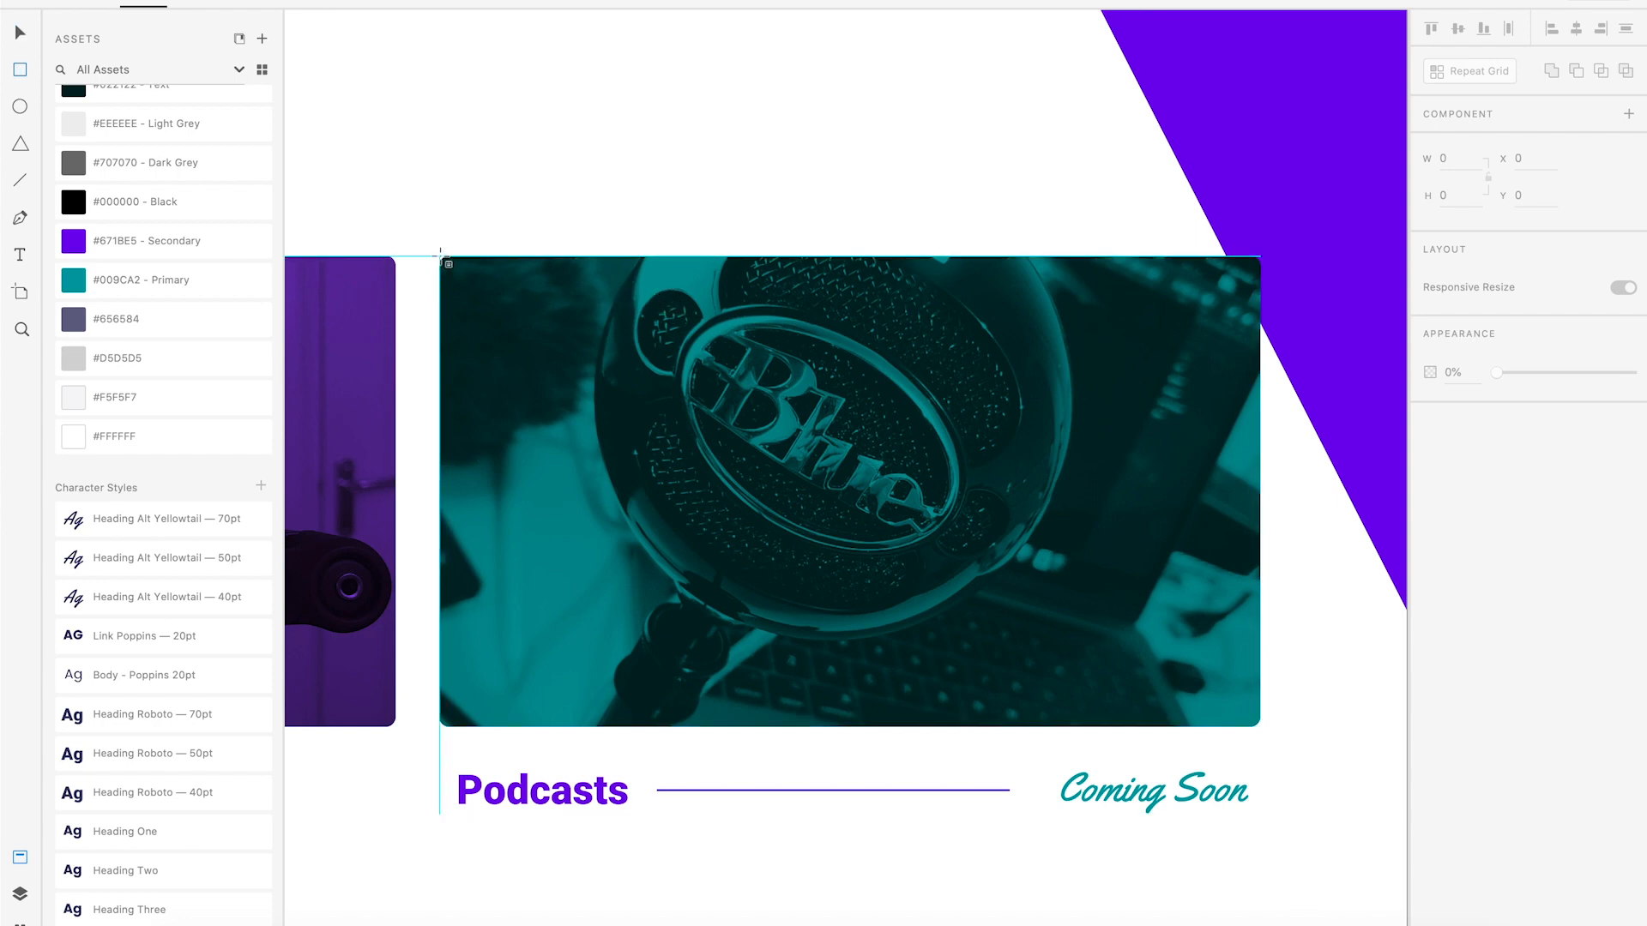
pyautogui.moveTo(440, 255)
pyautogui.mouseDown()
pyautogui.moveTo(566, 348)
pyautogui.moveTo(1260, 702)
pyautogui.moveTo(1264, 730)
pyautogui.mouseUp()
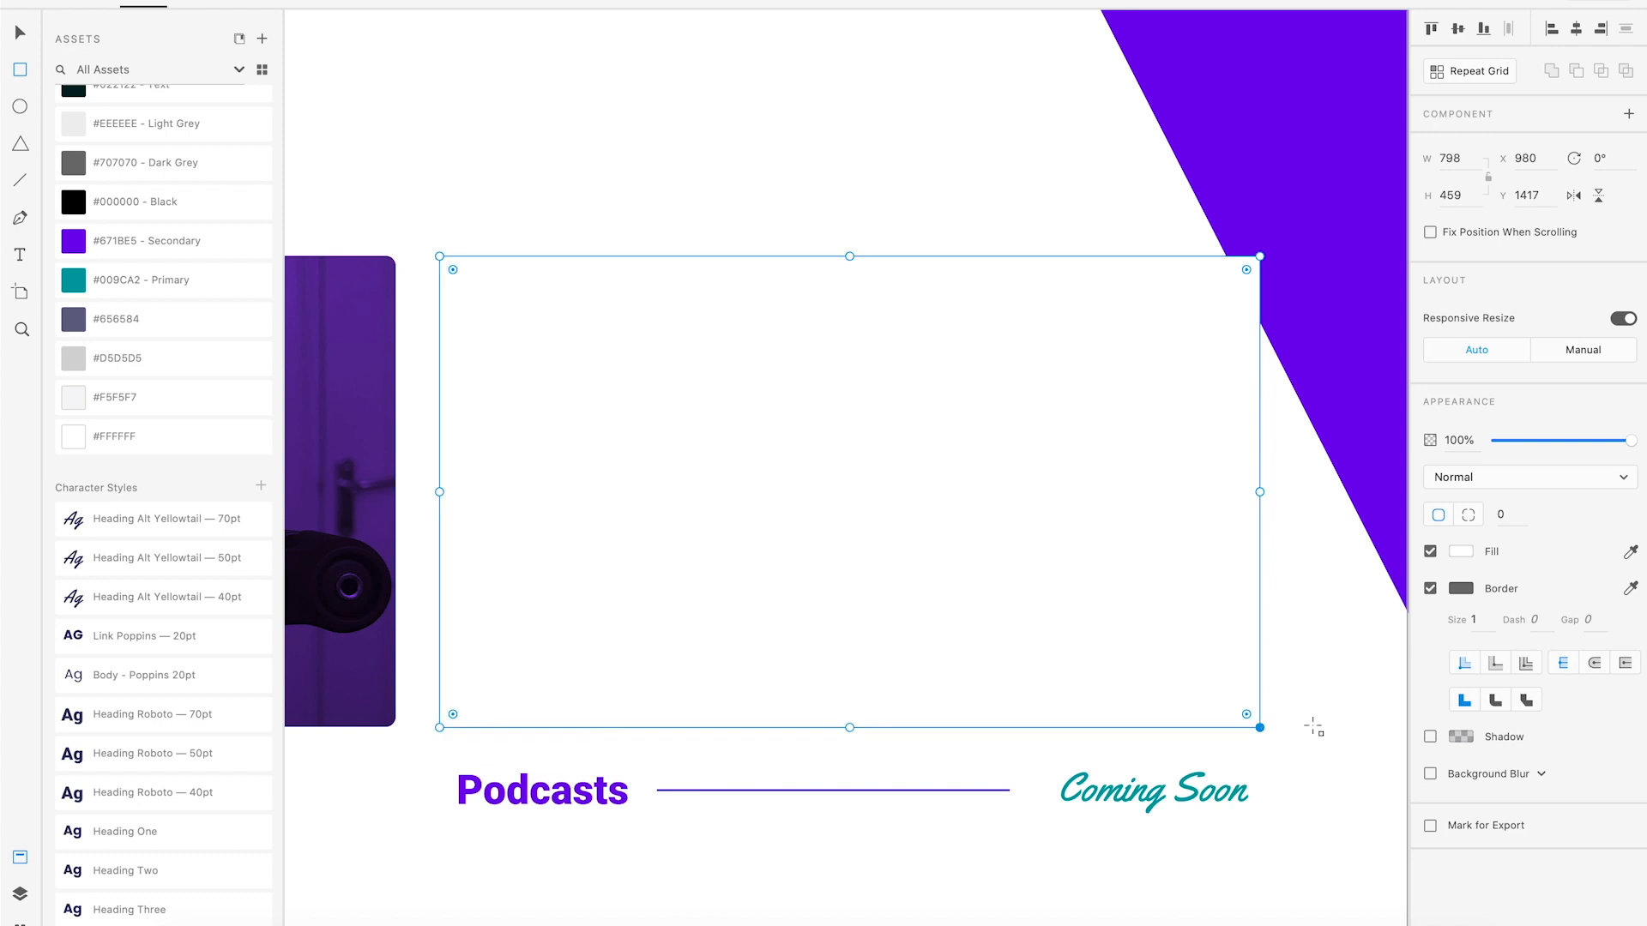
# Remove the rectangle's fill and set its border size to 10 and corner radius to 10.
pyautogui.click(1430, 552)
pyautogui.click(1456, 624)
pyautogui.write('10')
pyautogui.press('Return')
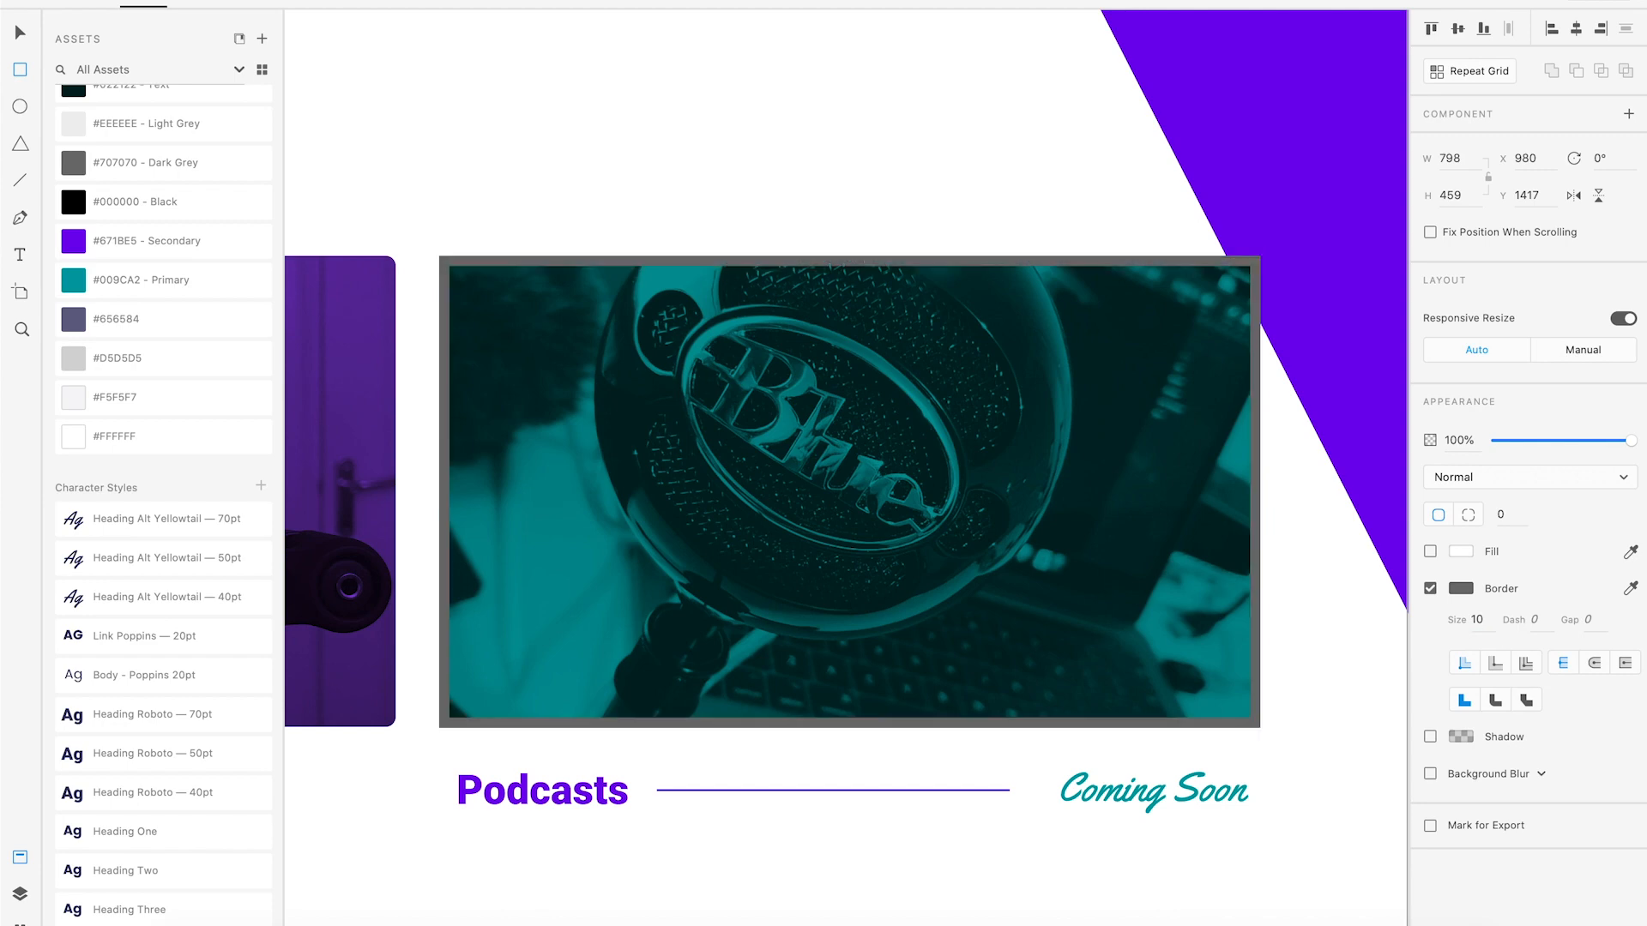
pyautogui.click(1513, 516)
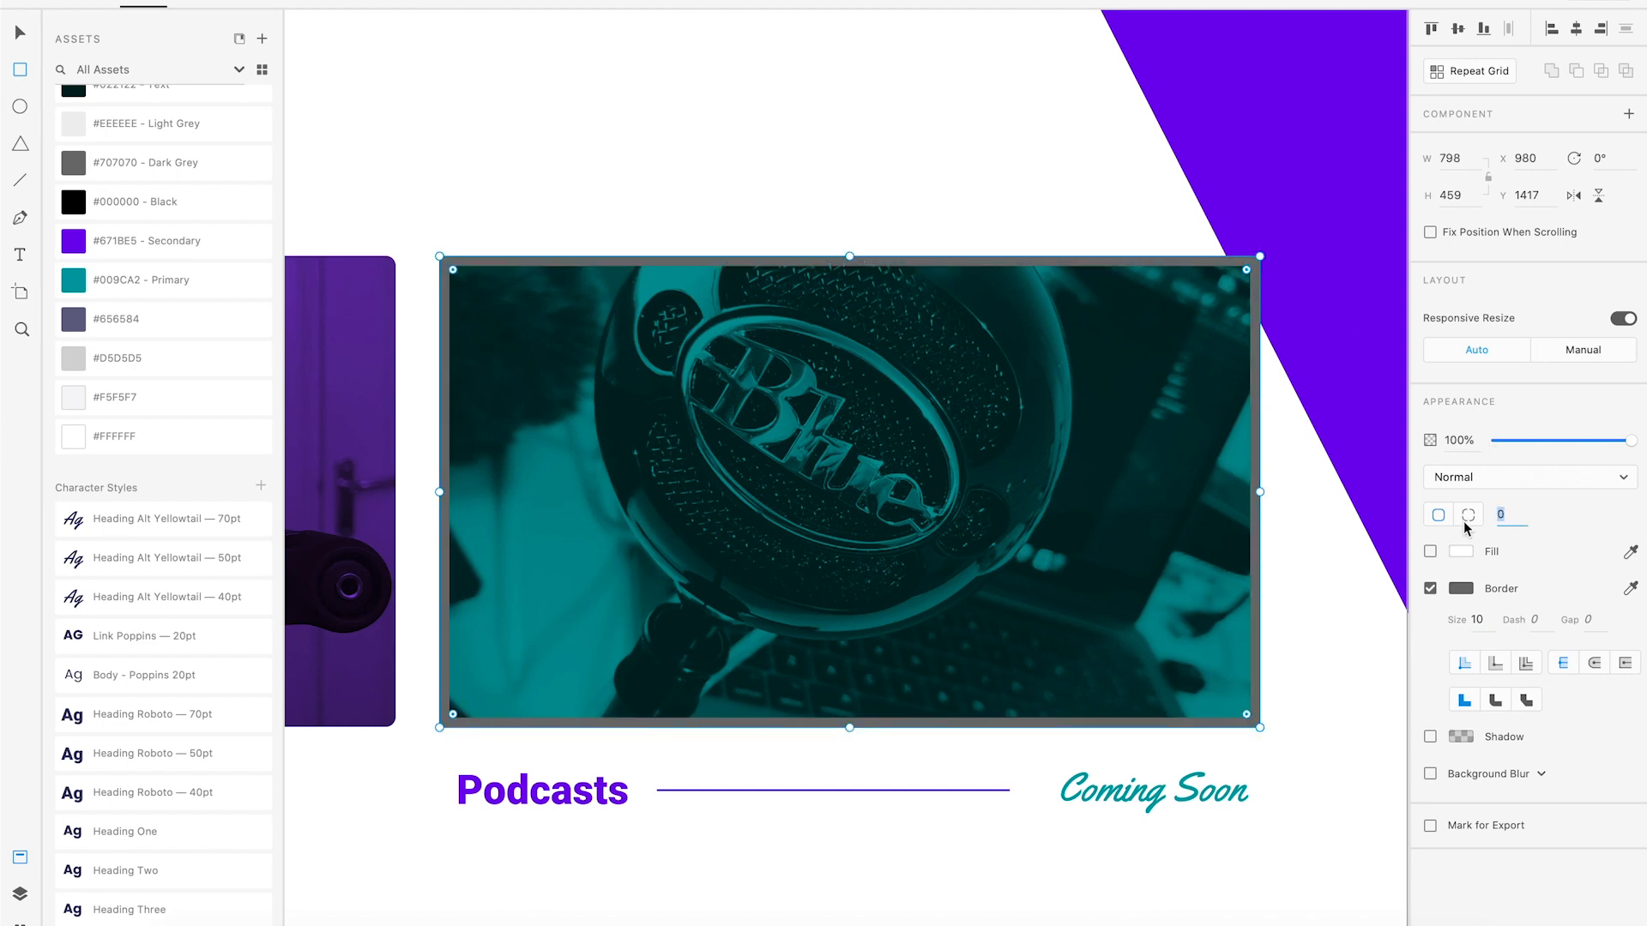
pyautogui.write('10')
pyautogui.press('Return')
# Set the rectangle's border colour to purple #671BE5, sampled from the large purple shape behind the cards.
pyautogui.click(159, 246)
pyautogui.click(18, 36)
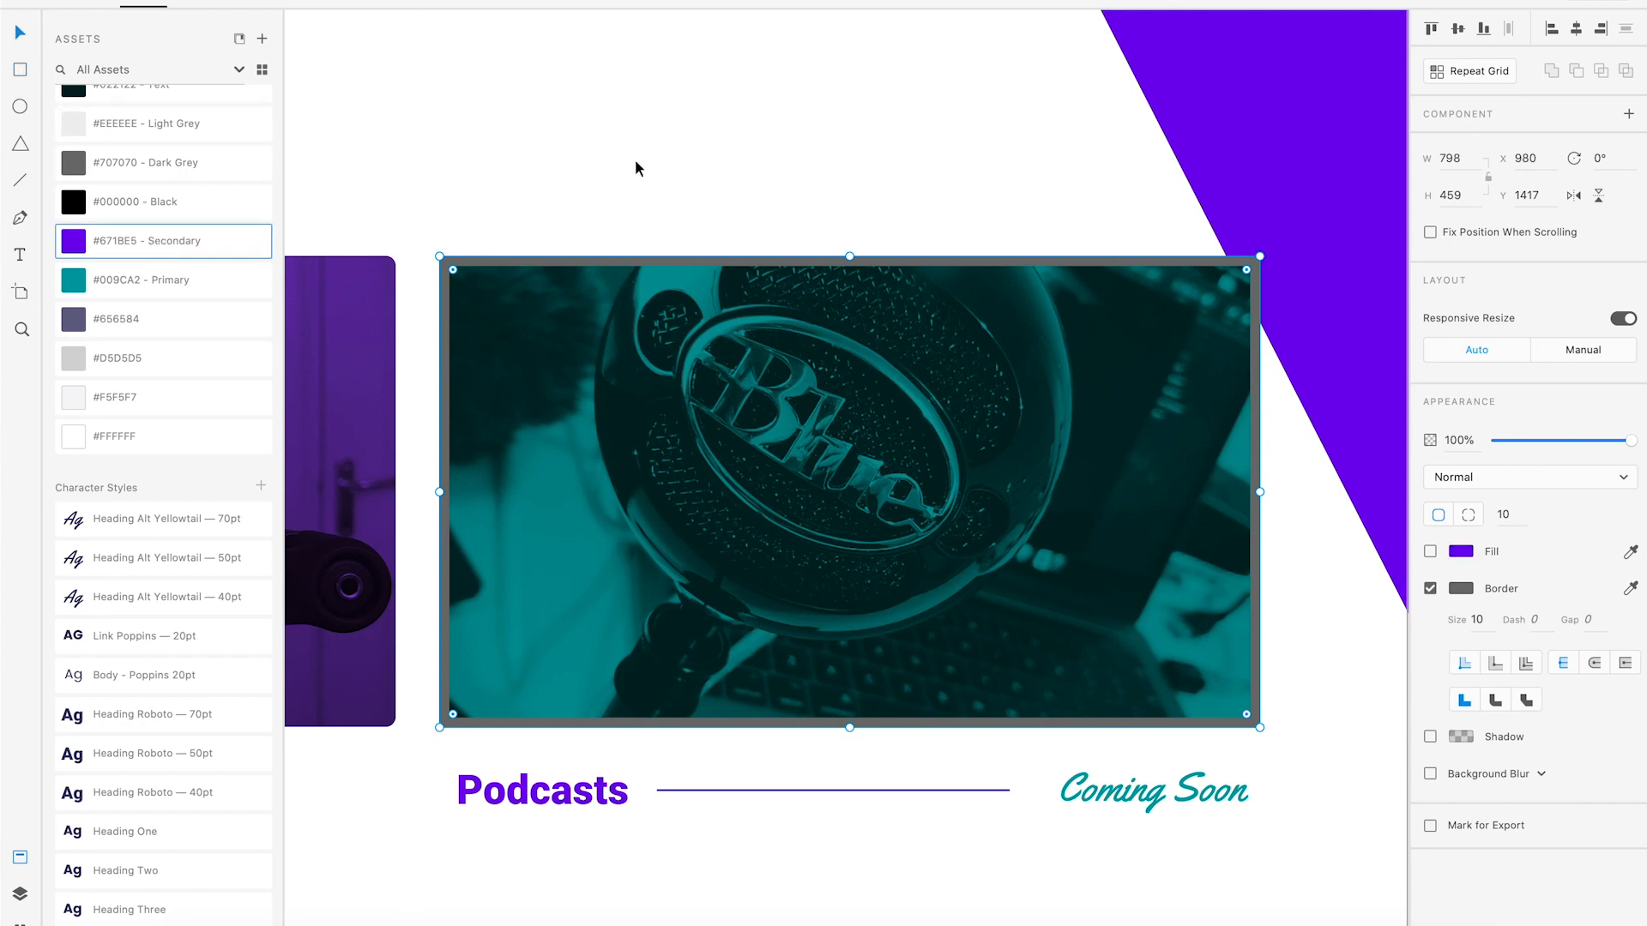
pyautogui.click(1459, 588)
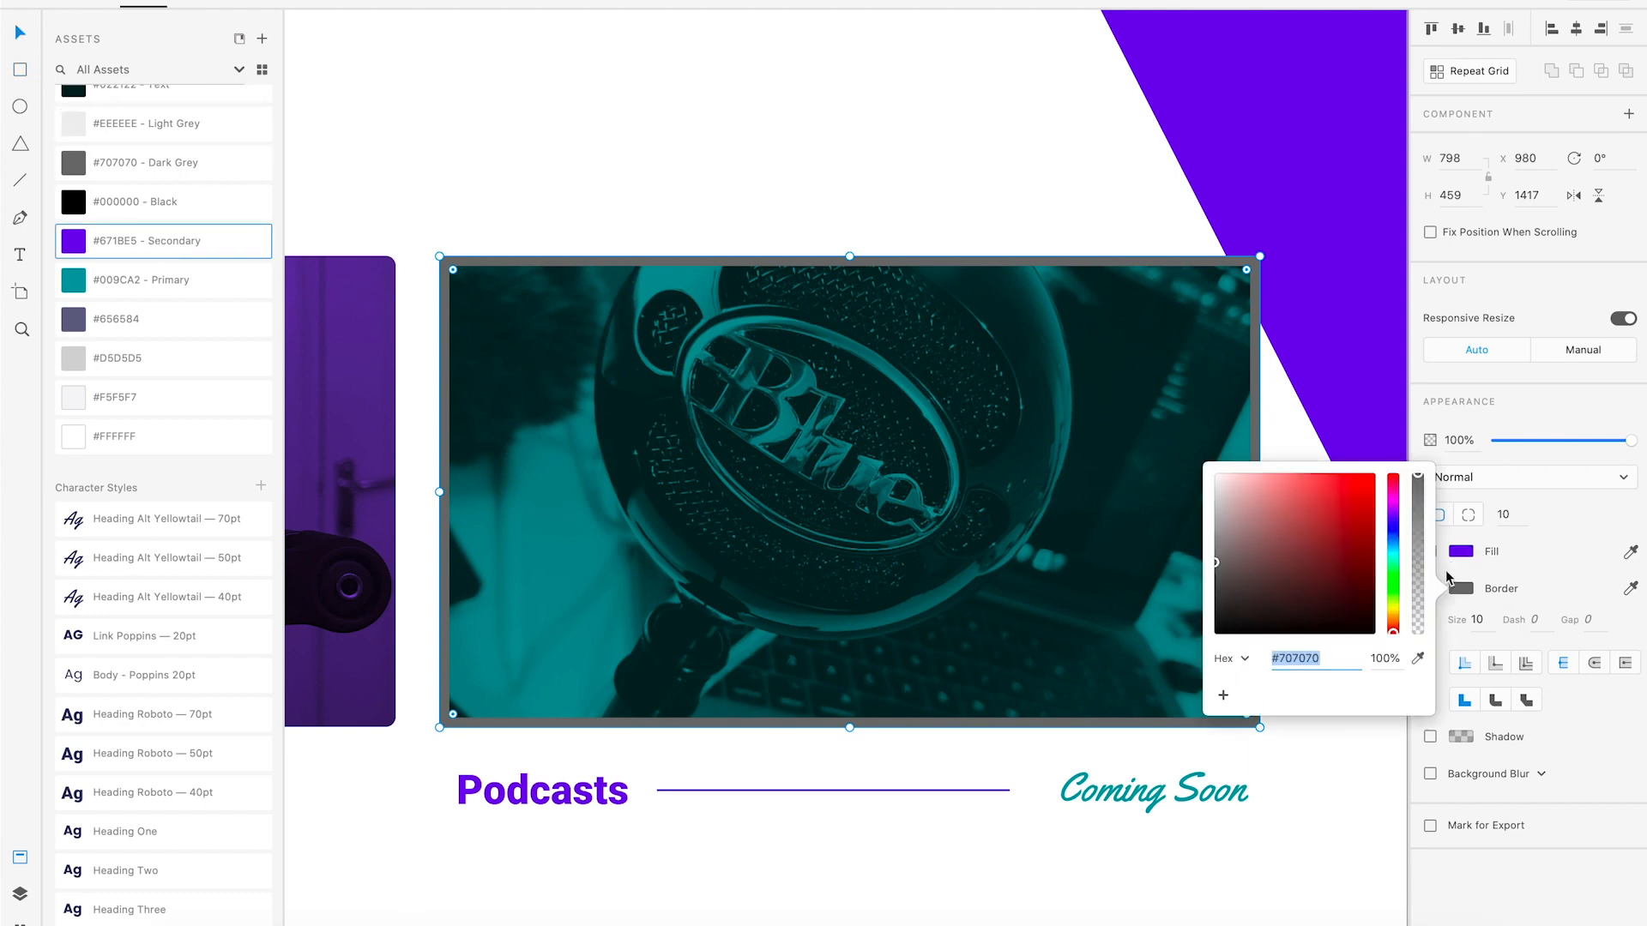
pyautogui.click(1461, 552)
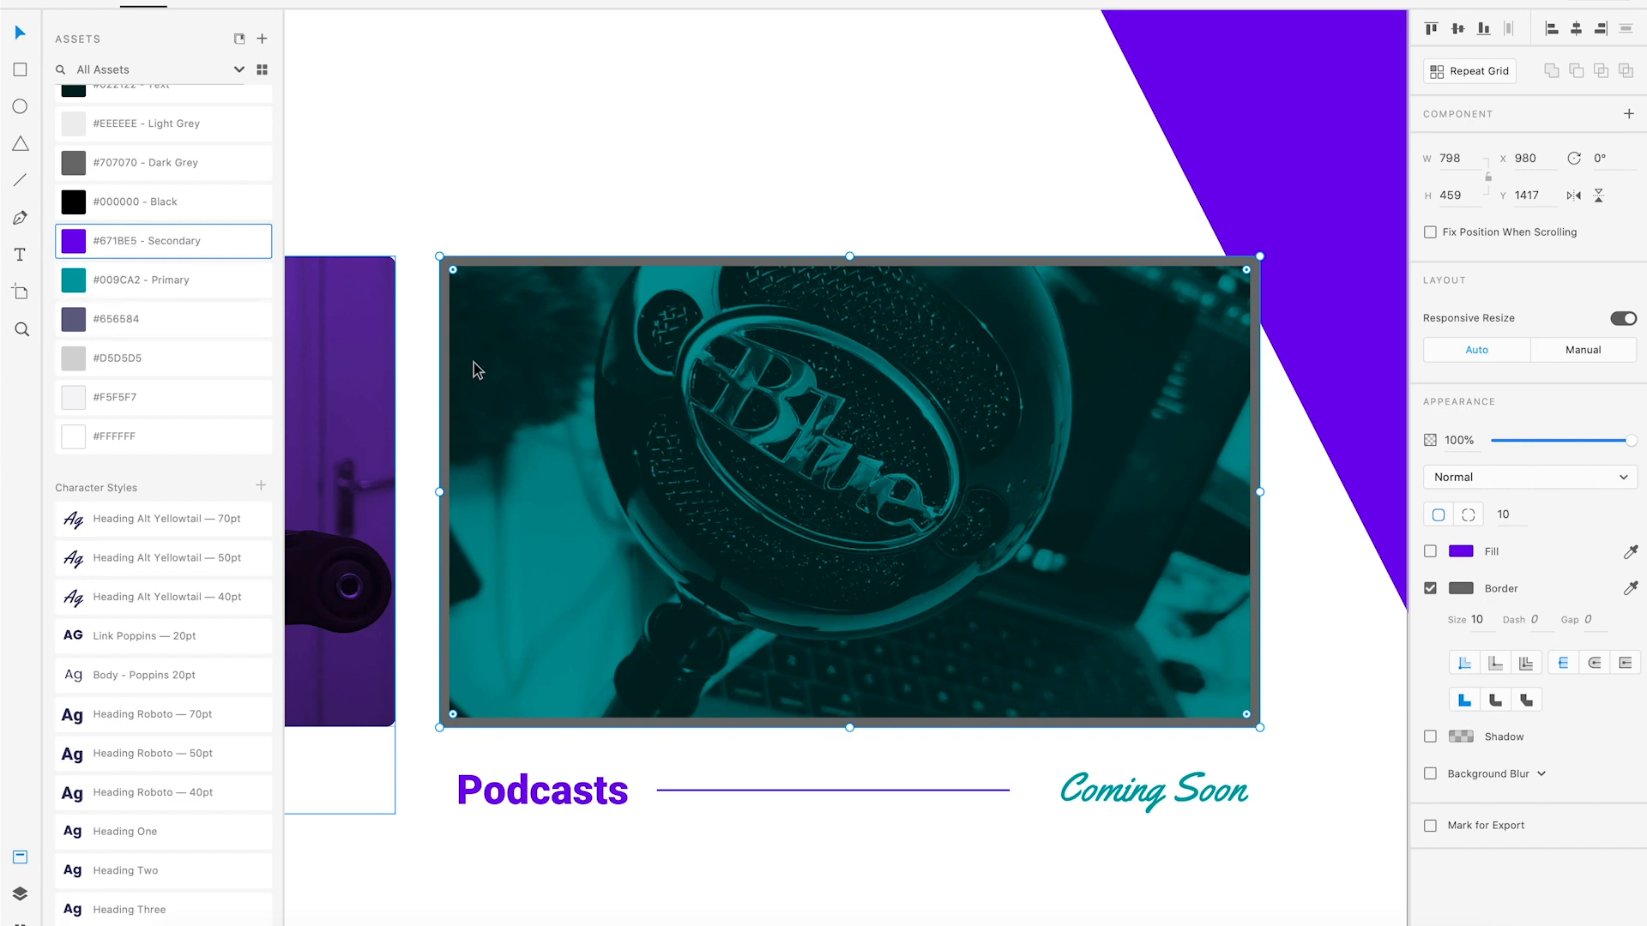
pyautogui.click(1461, 588)
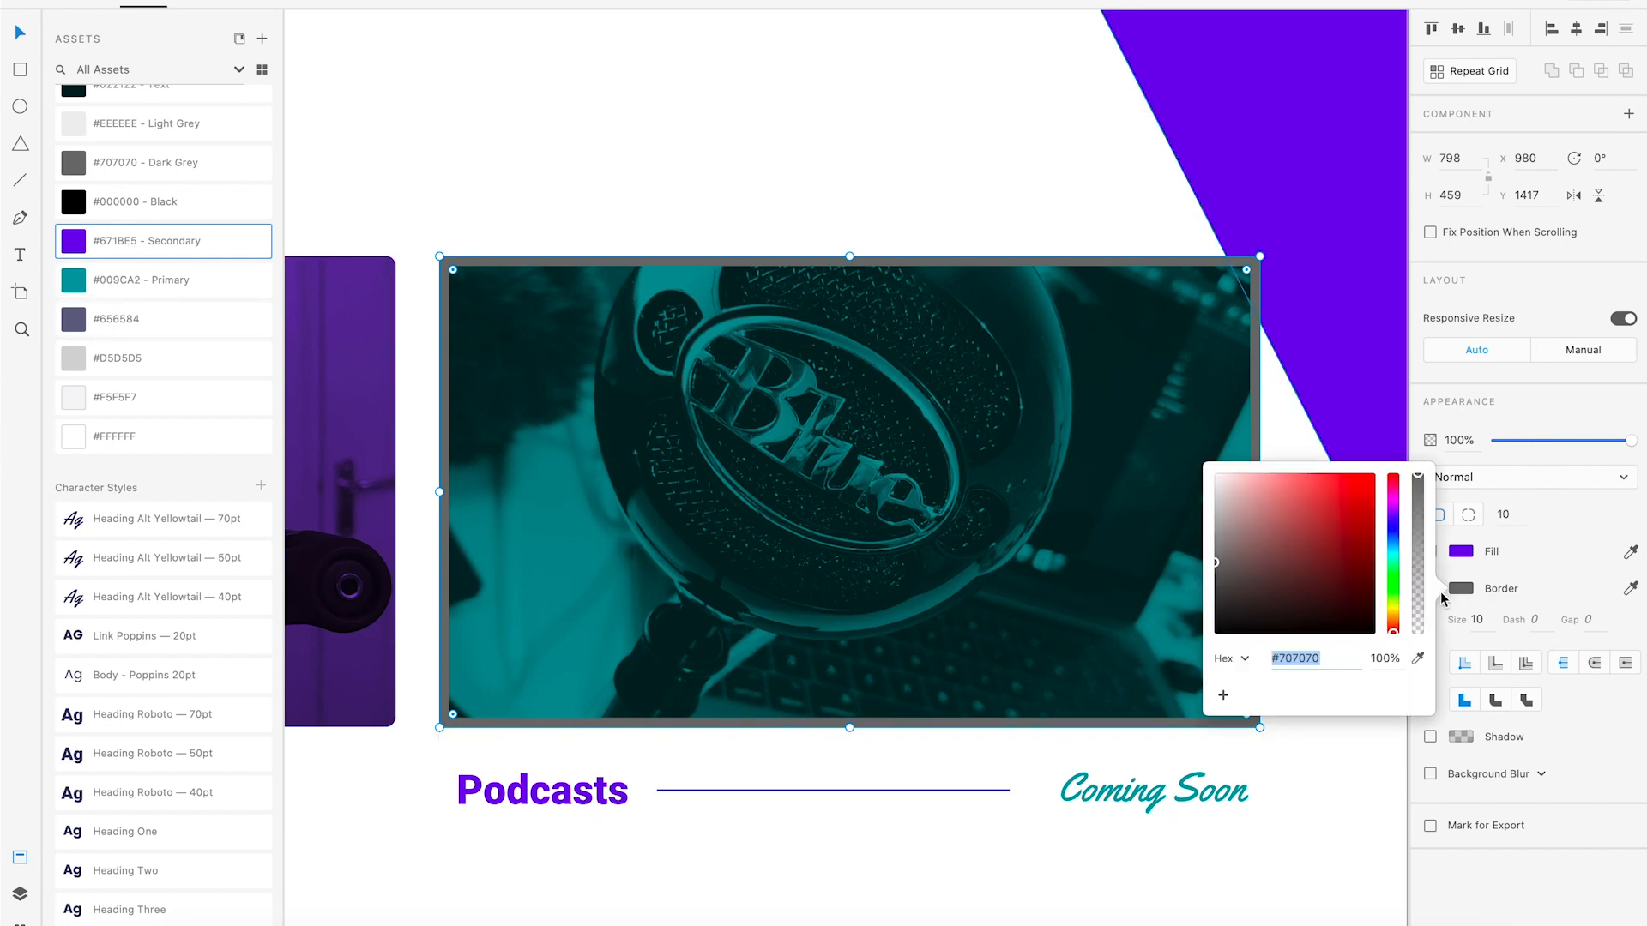
pyautogui.click(1417, 658)
pyautogui.click(1300, 198)
pyautogui.hscroll(-2, 1155, 349)
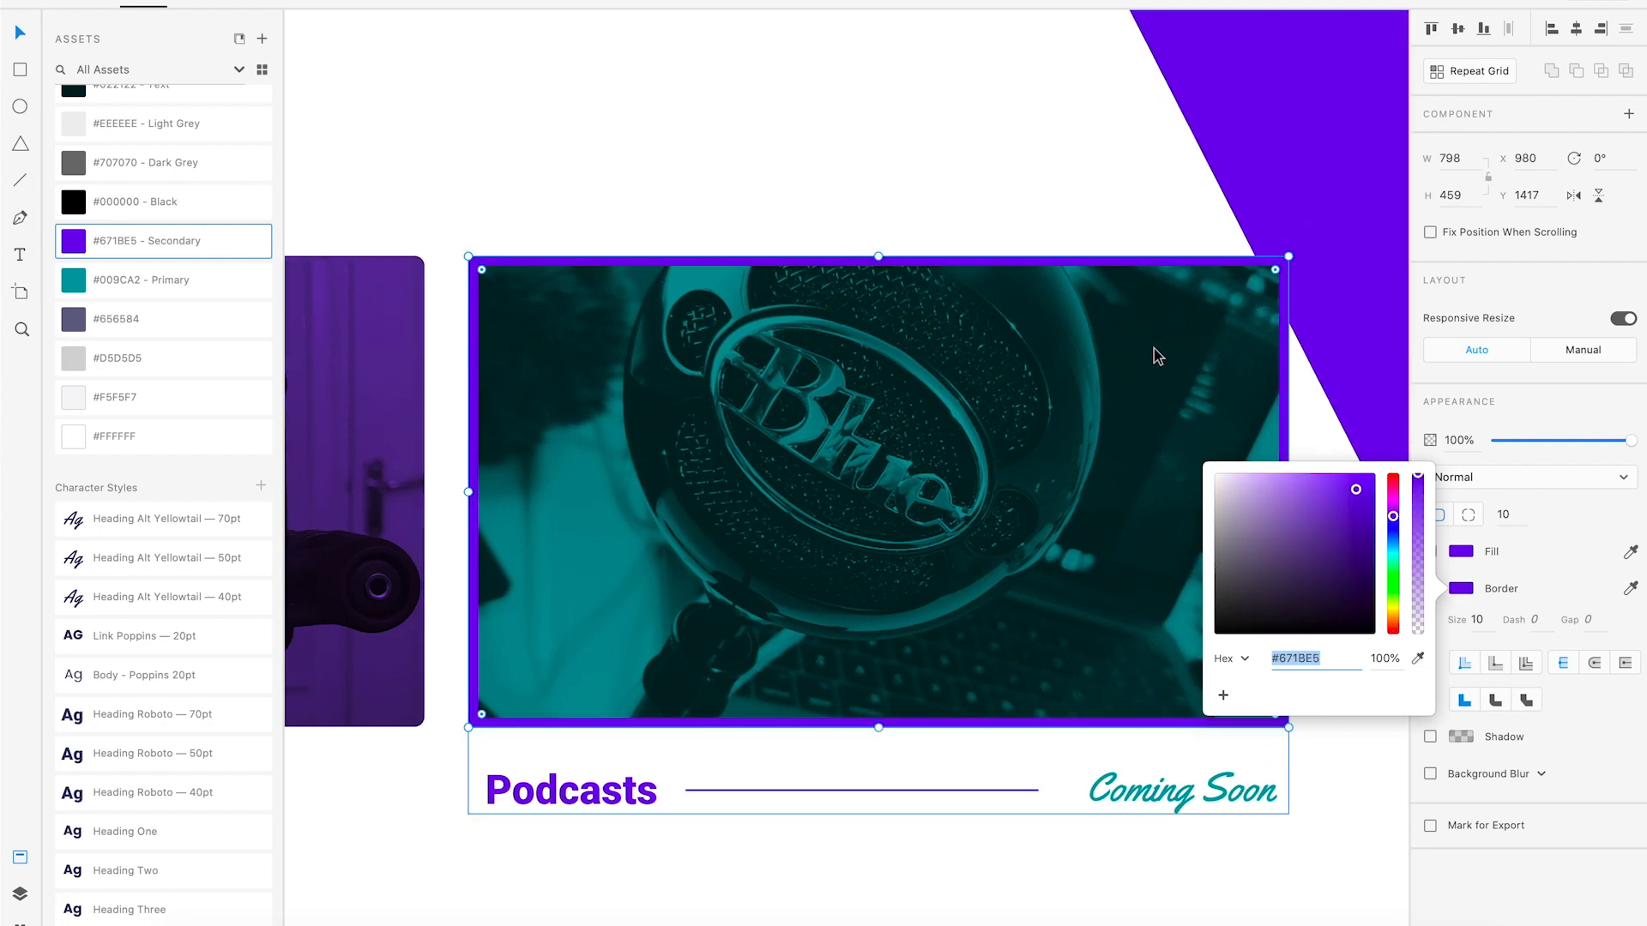
# Cut the purple border rectangle and paste it inside the Podcasts card group, over the image.
pyautogui.scroll(-3, 1155, 348)
pyautogui.hscroll(-3, 1155, 348)
pyautogui.scroll(-1, 1154, 348)
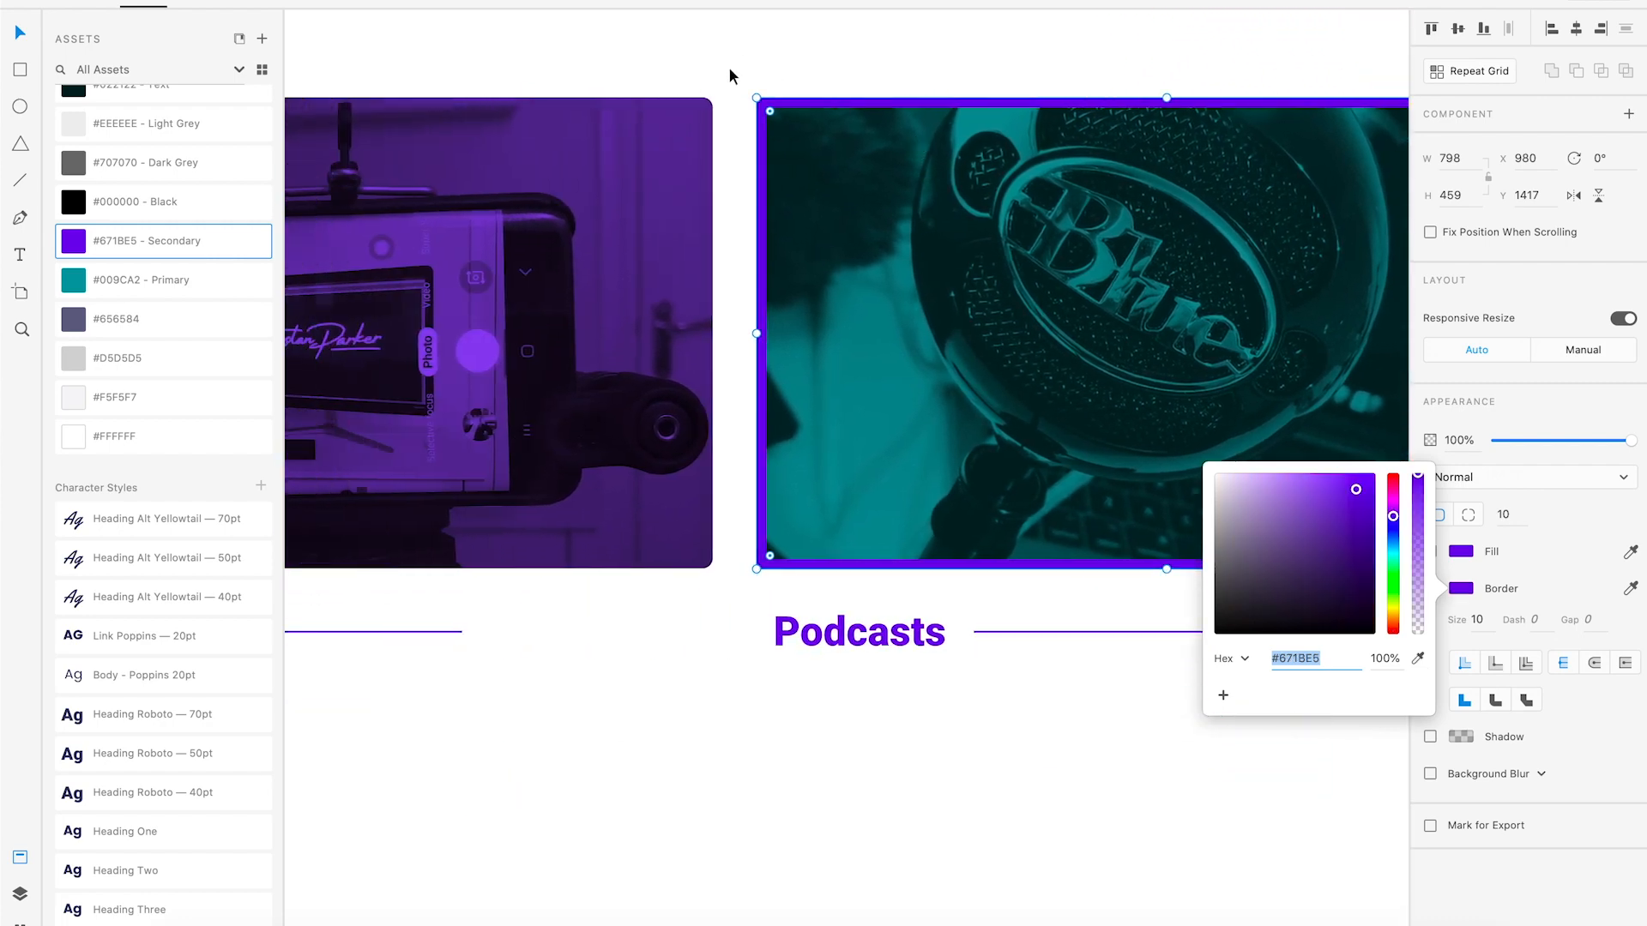
pyautogui.click(724, 122)
pyautogui.hscroll(-2, 795, 329)
pyautogui.click(1017, 503)
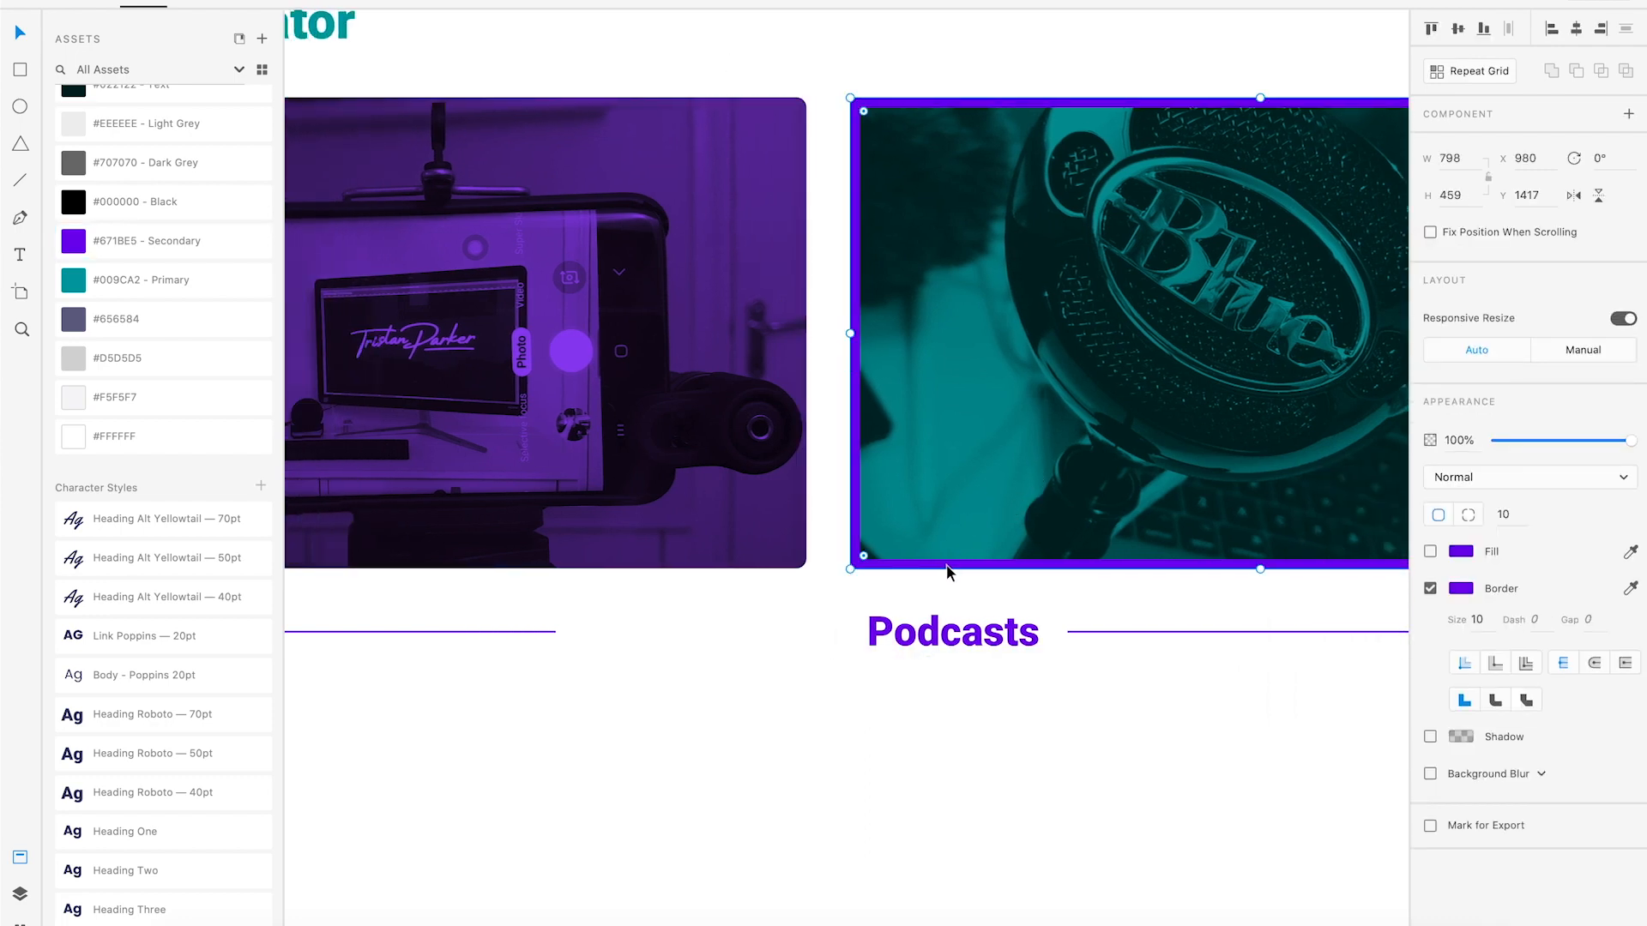
pyautogui.hscroll(8, 946, 564)
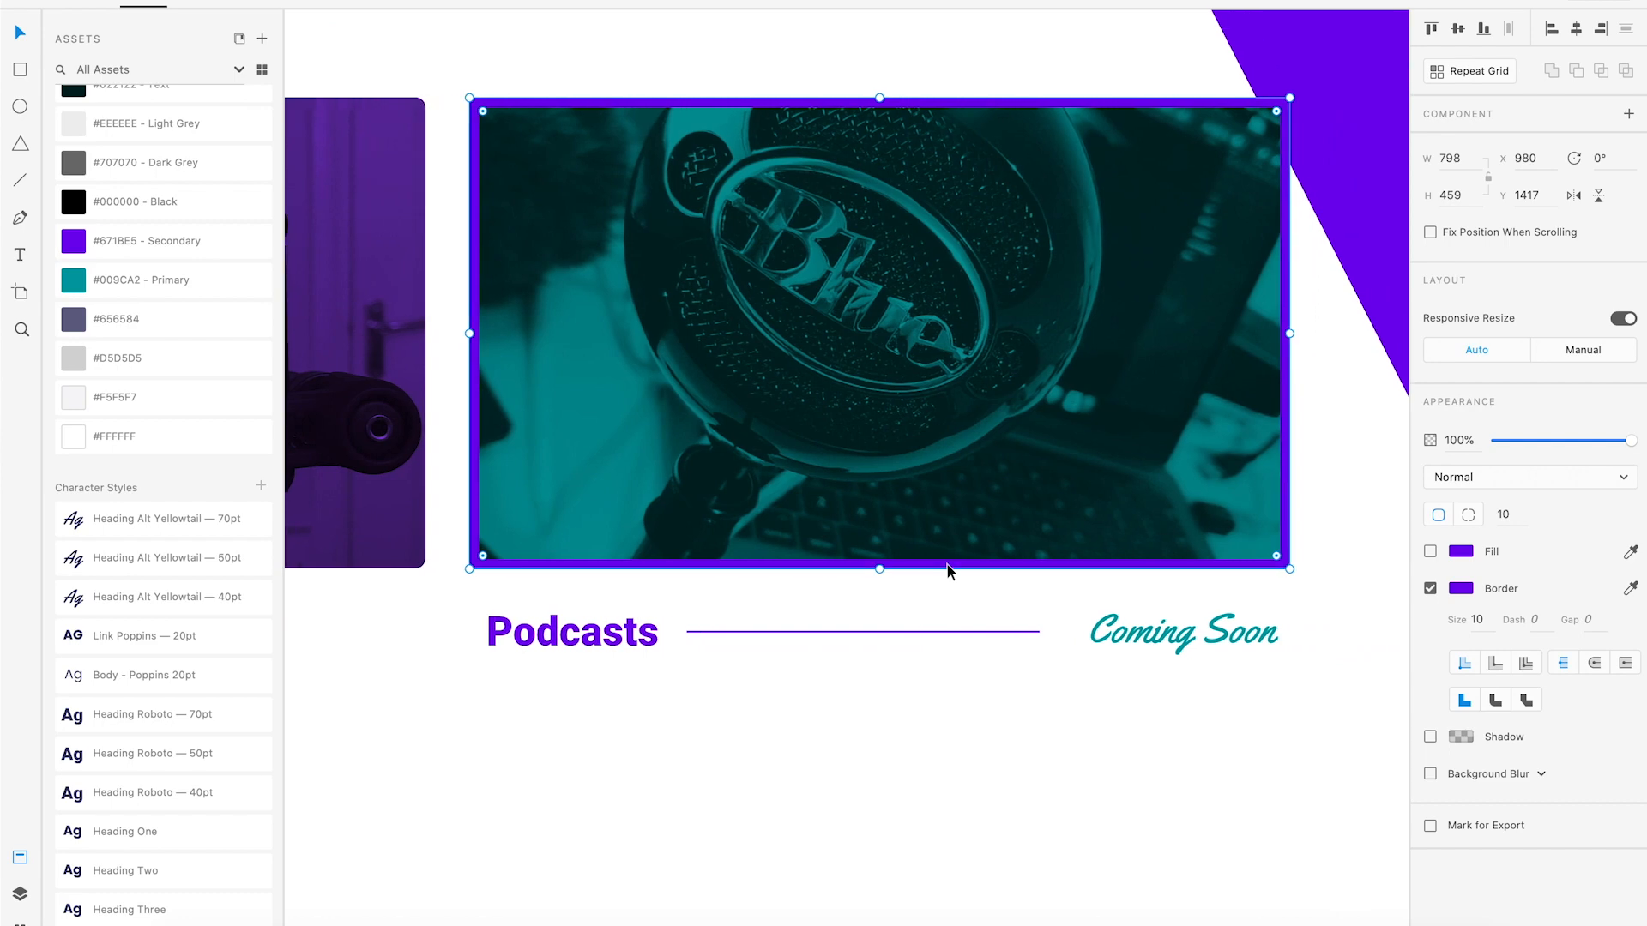
pyautogui.press('Delete')
pyautogui.doubleClick(815, 522)
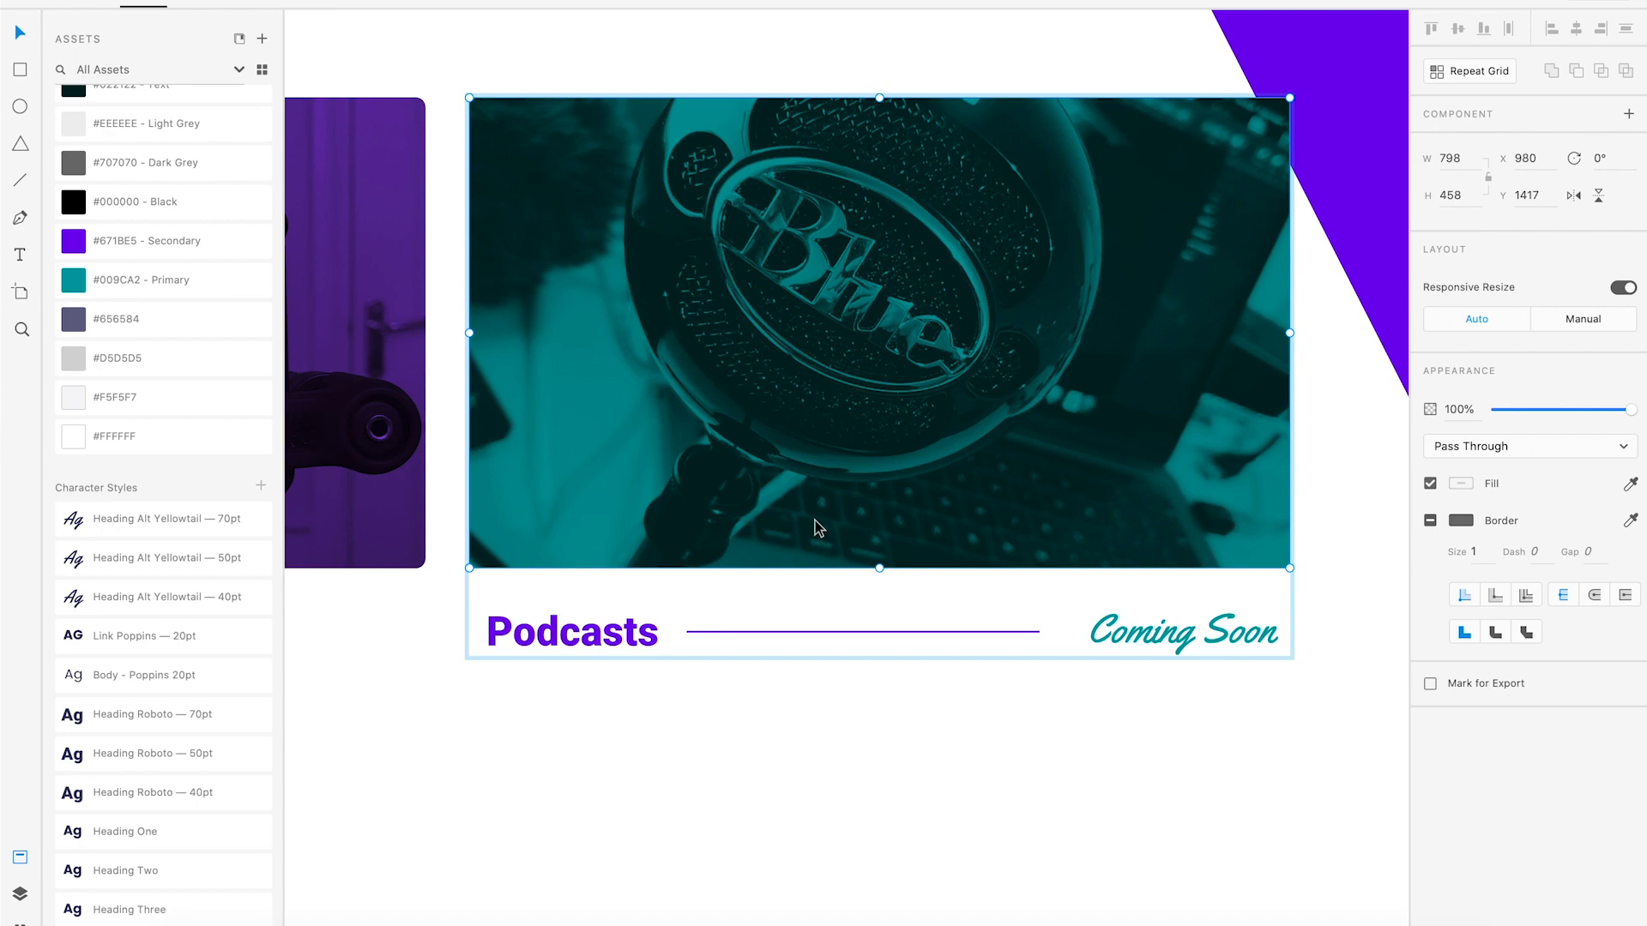
pyautogui.hotkey('ctrl', 'v')
pyautogui.click(894, 755)
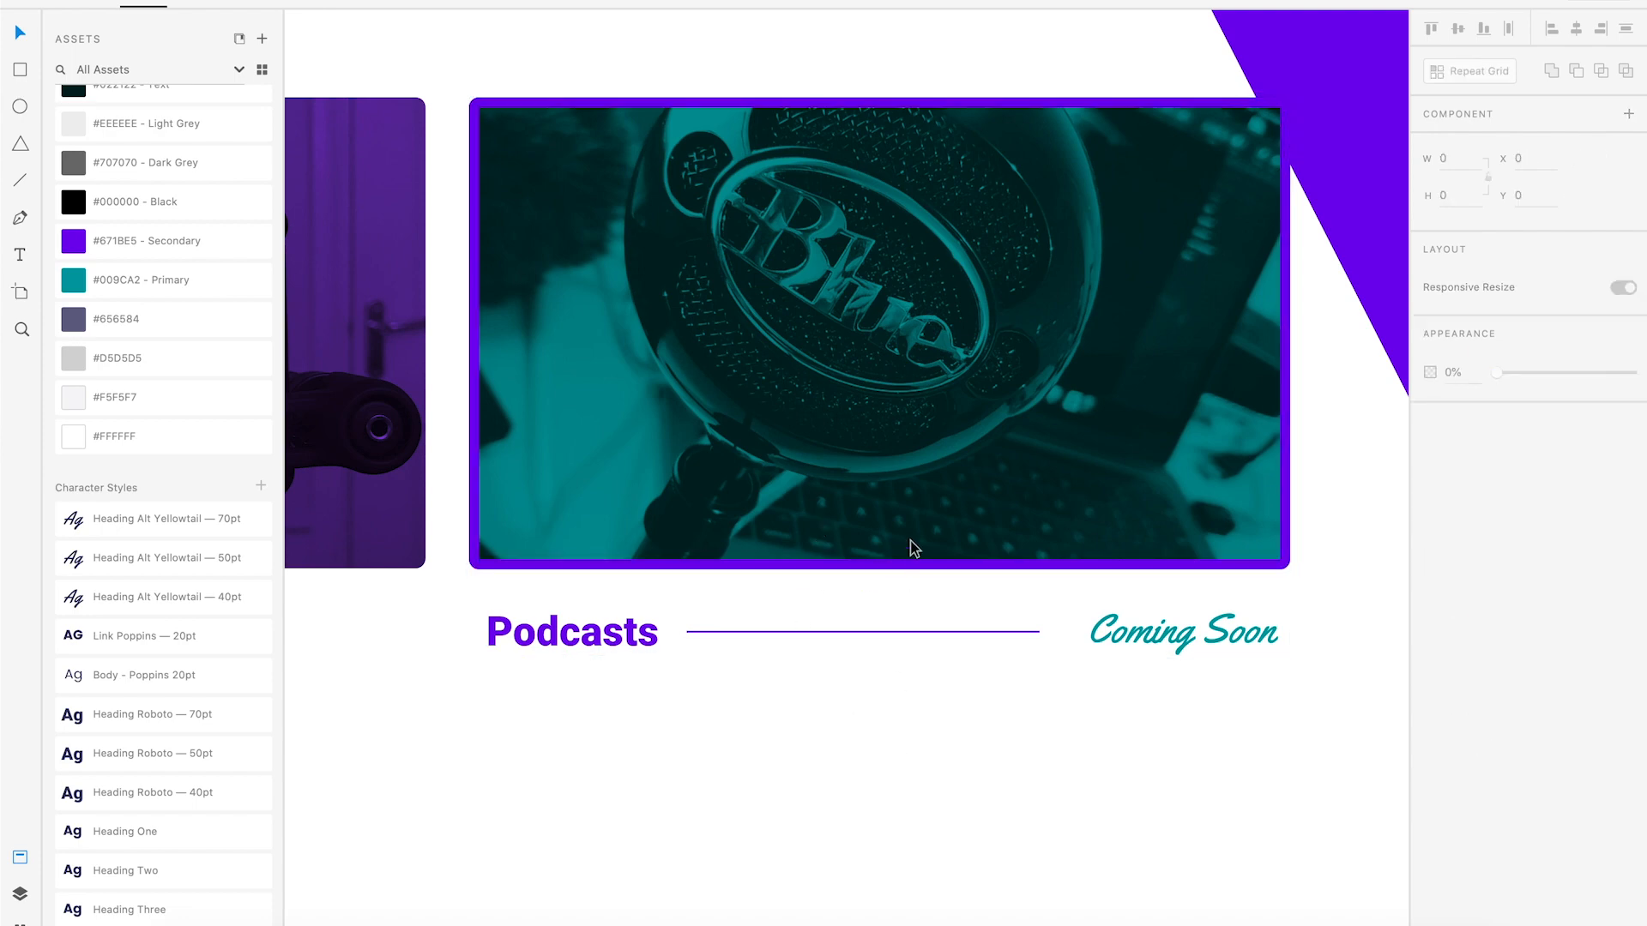
# Try nudging the whole Podcasts card 10 px to the right.
pyautogui.click(909, 513)
pyautogui.hotkey('shift', 'Right')
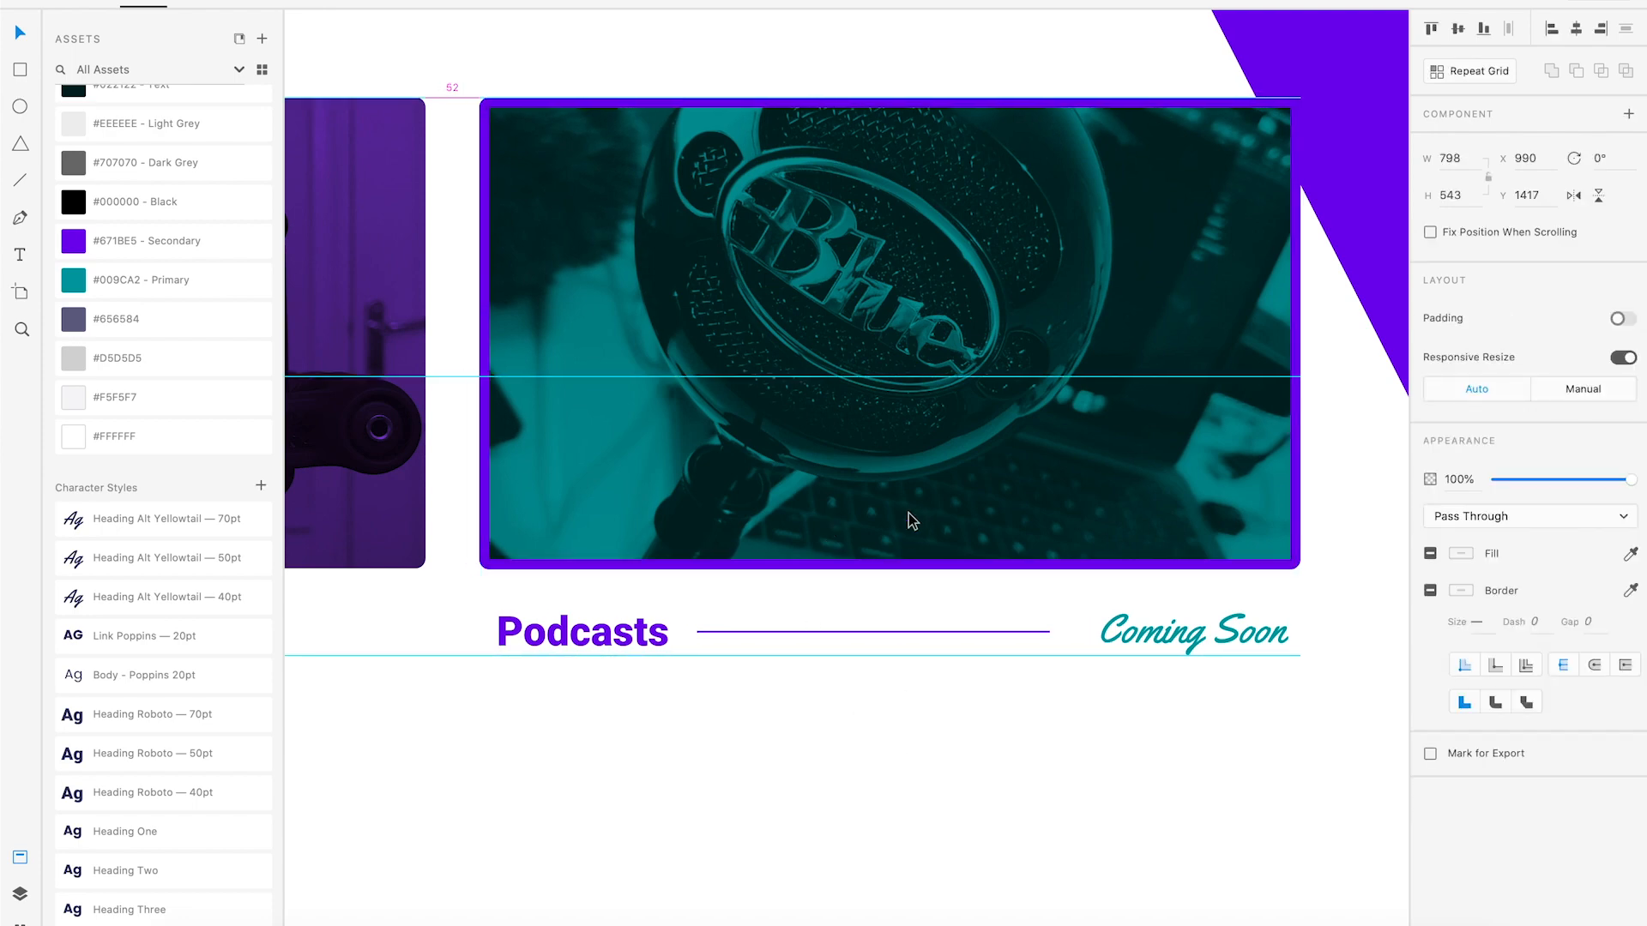
pyautogui.click(783, 698)
# Paste a copy of the border rectangle into the YouTube card group and align it over the image at X 140, Y 1417.
pyautogui.hscroll(6, 1083, 587)
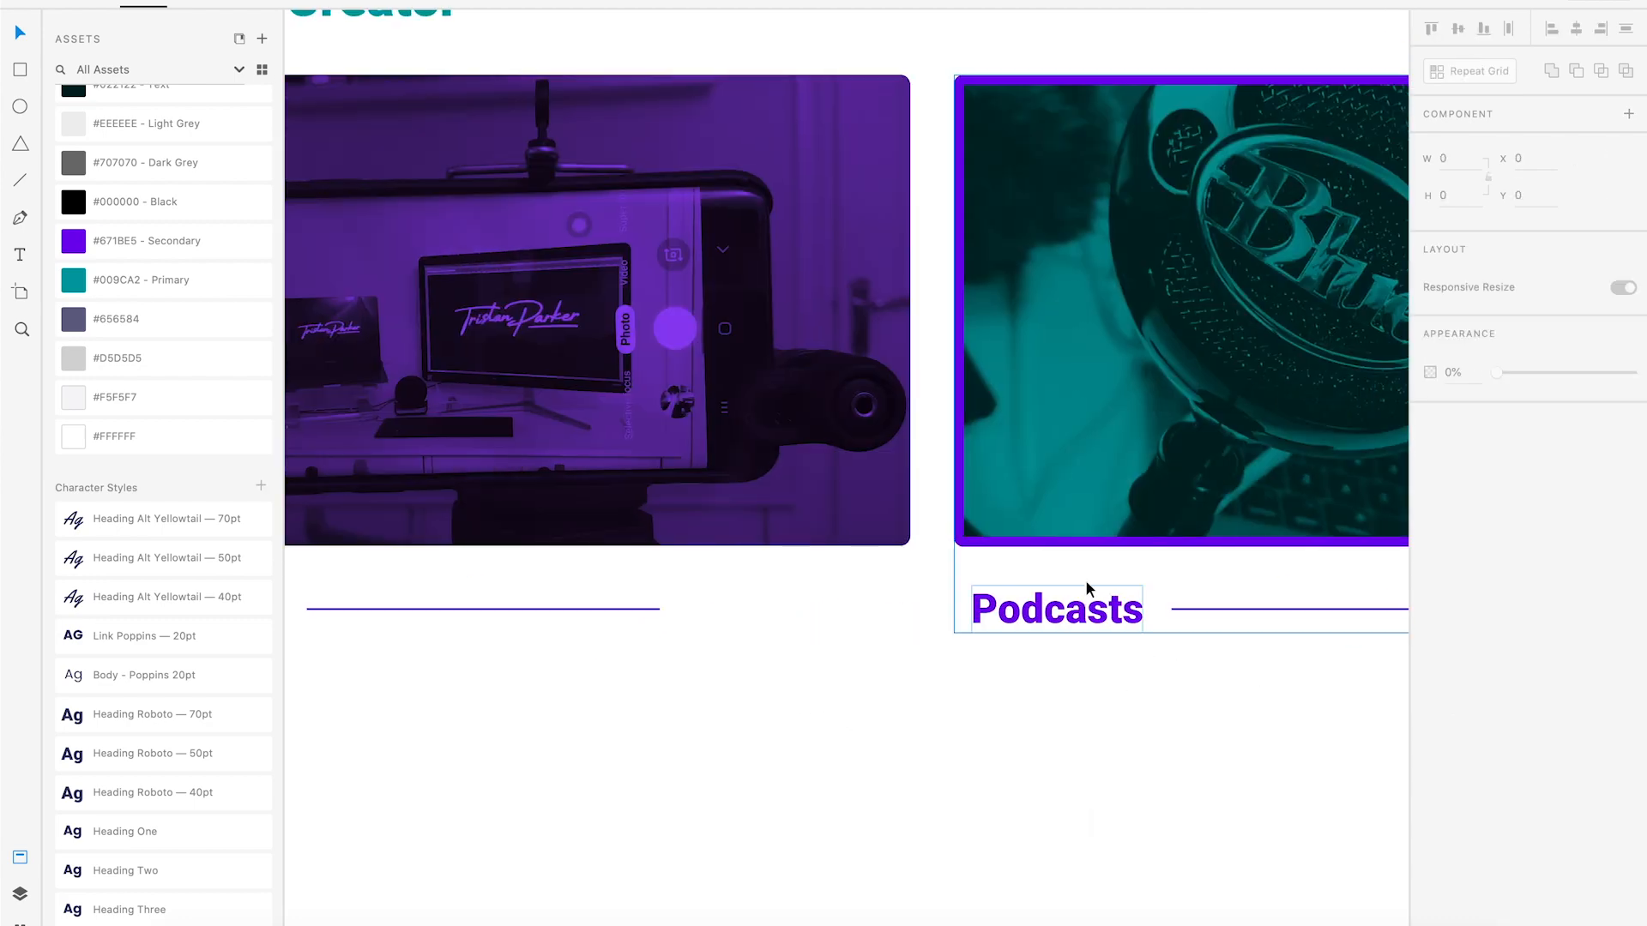
pyautogui.hscroll(-5, 878, 531)
pyautogui.doubleClick(878, 532)
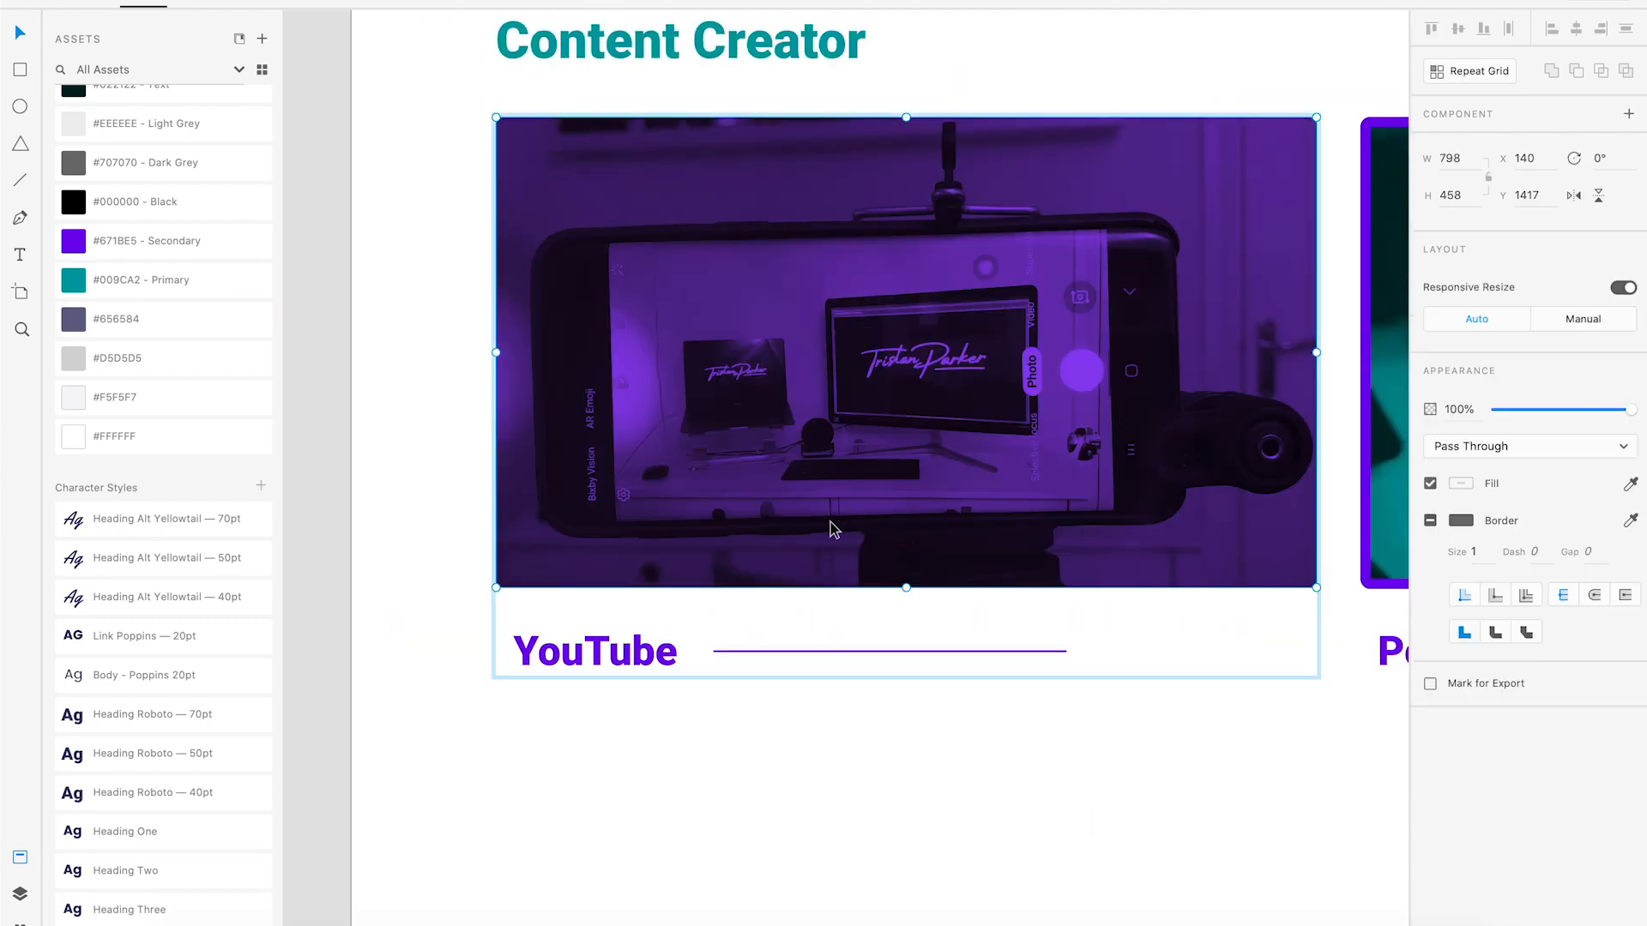
pyautogui.press('super+v')
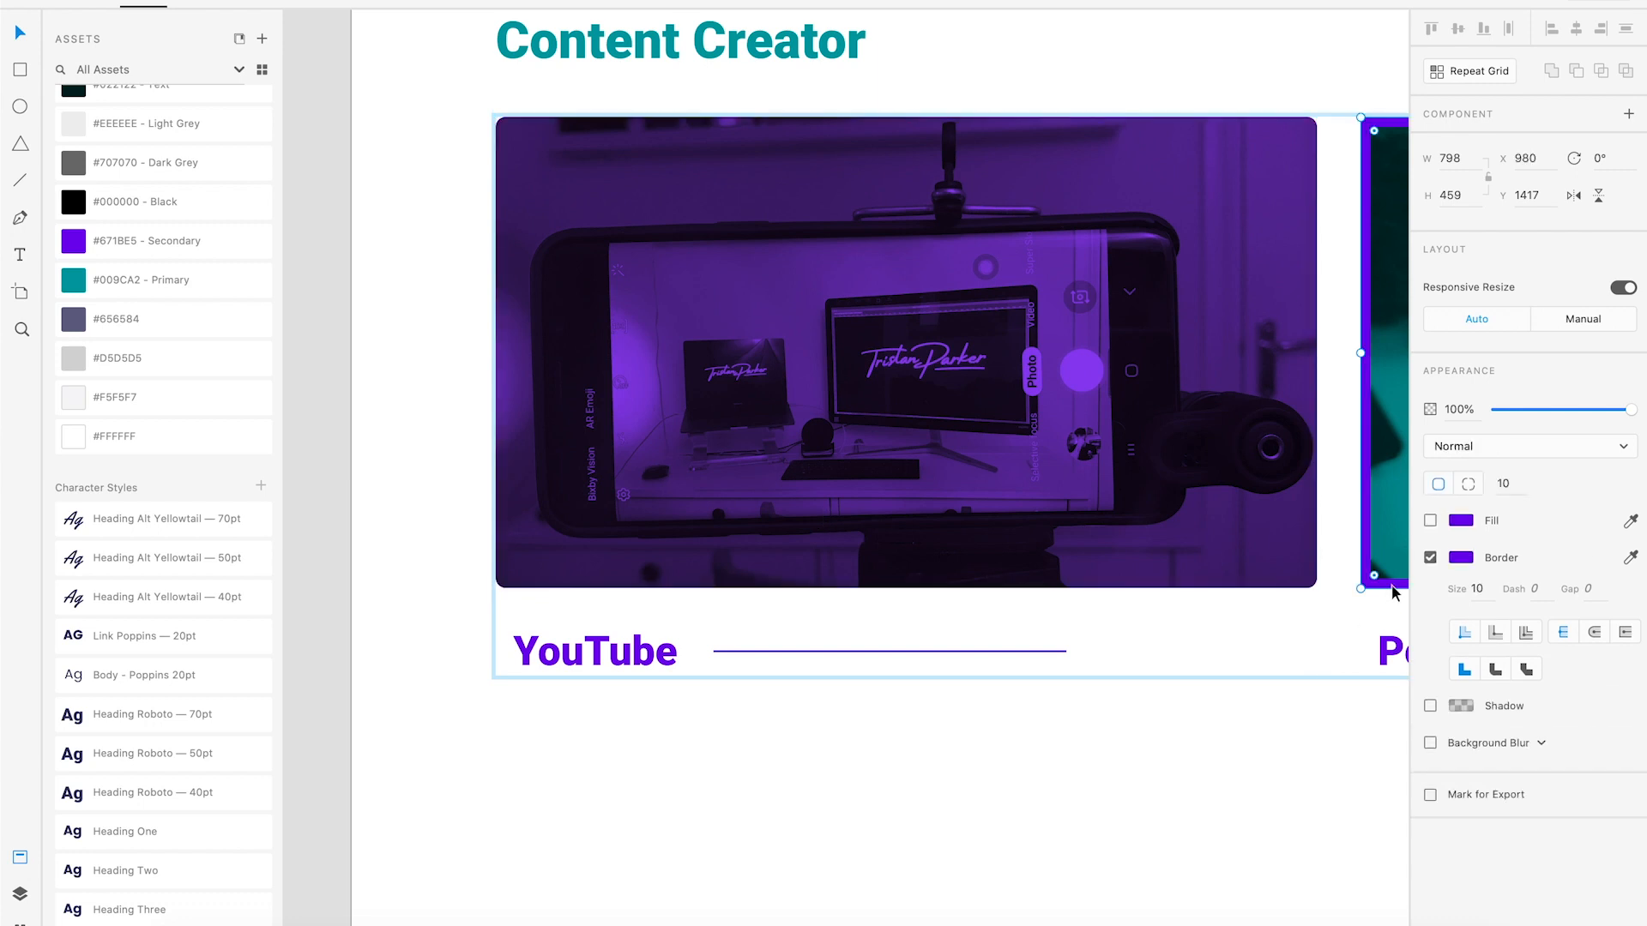
pyautogui.moveTo(1392, 587); pyautogui.dragTo(529, 591)
pyautogui.hscroll(2, 589, 577)
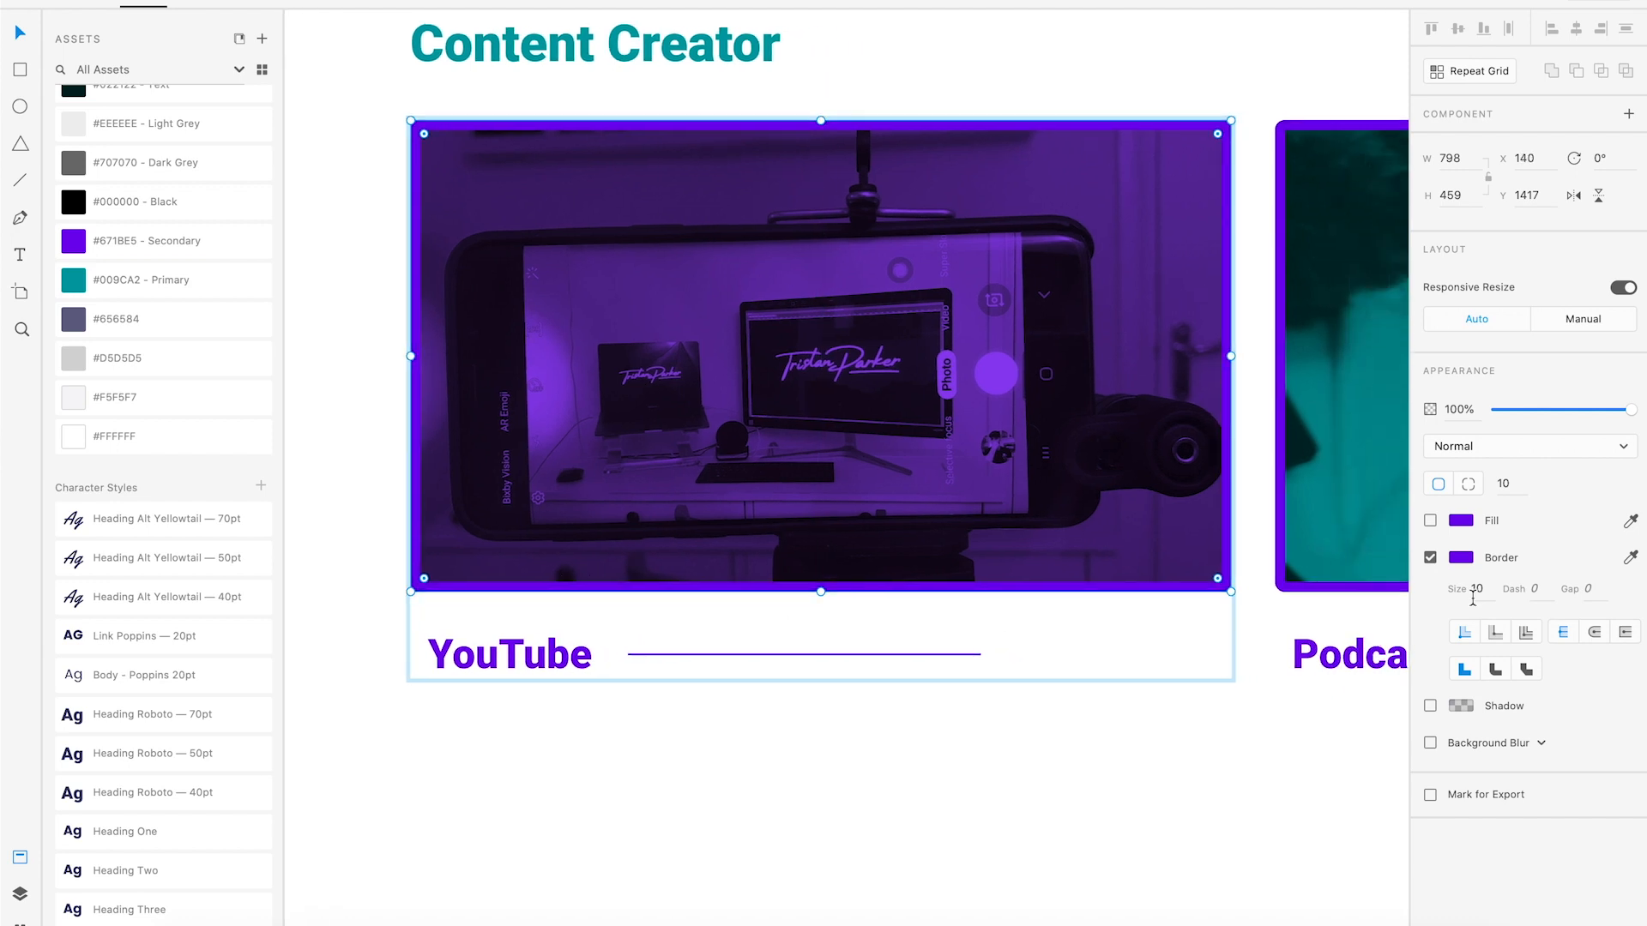
# Change the YouTube card's border colour to teal #009CA2, sampled from the Content Creator heading.
pyautogui.click(1462, 558)
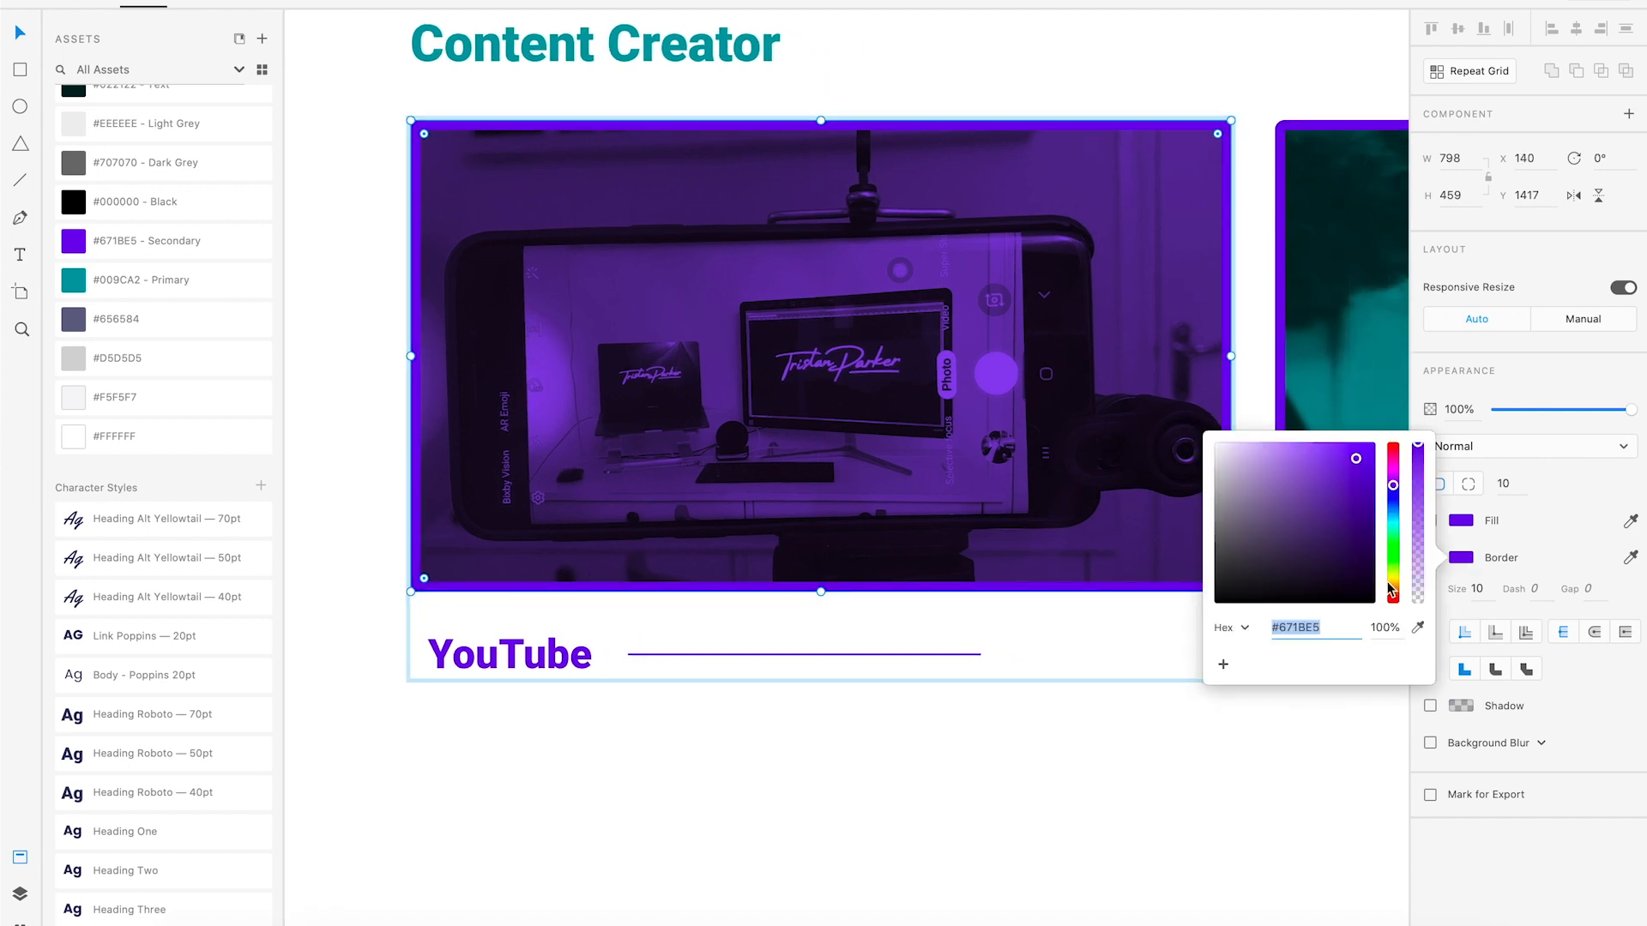
pyautogui.click(1419, 629)
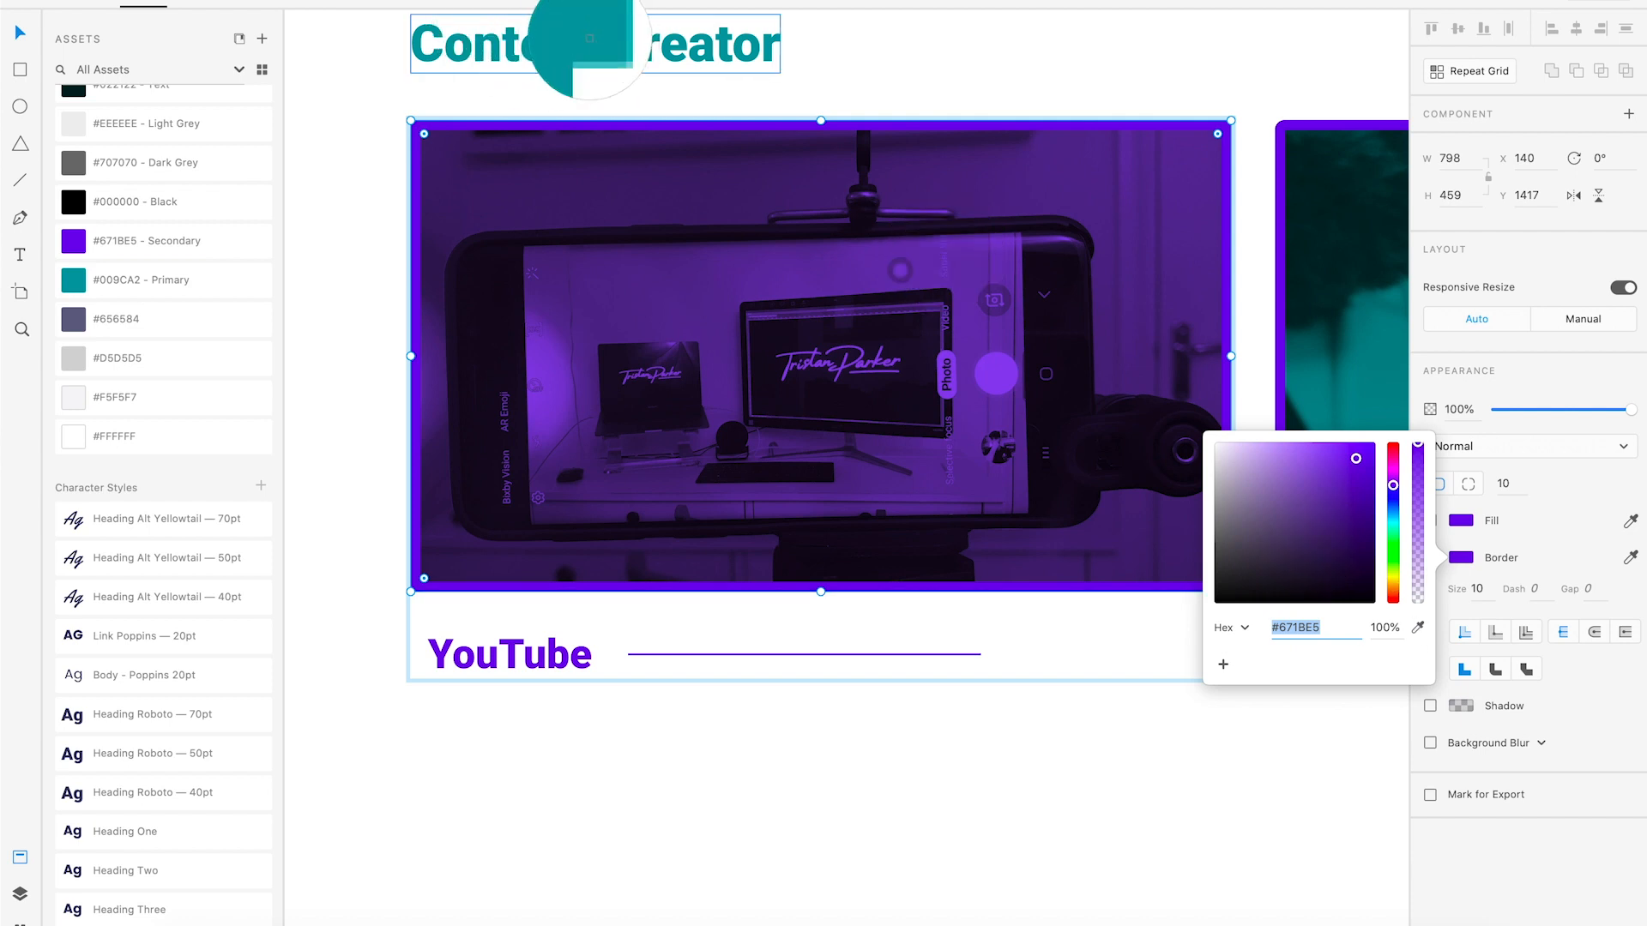
pyautogui.click(590, 39)
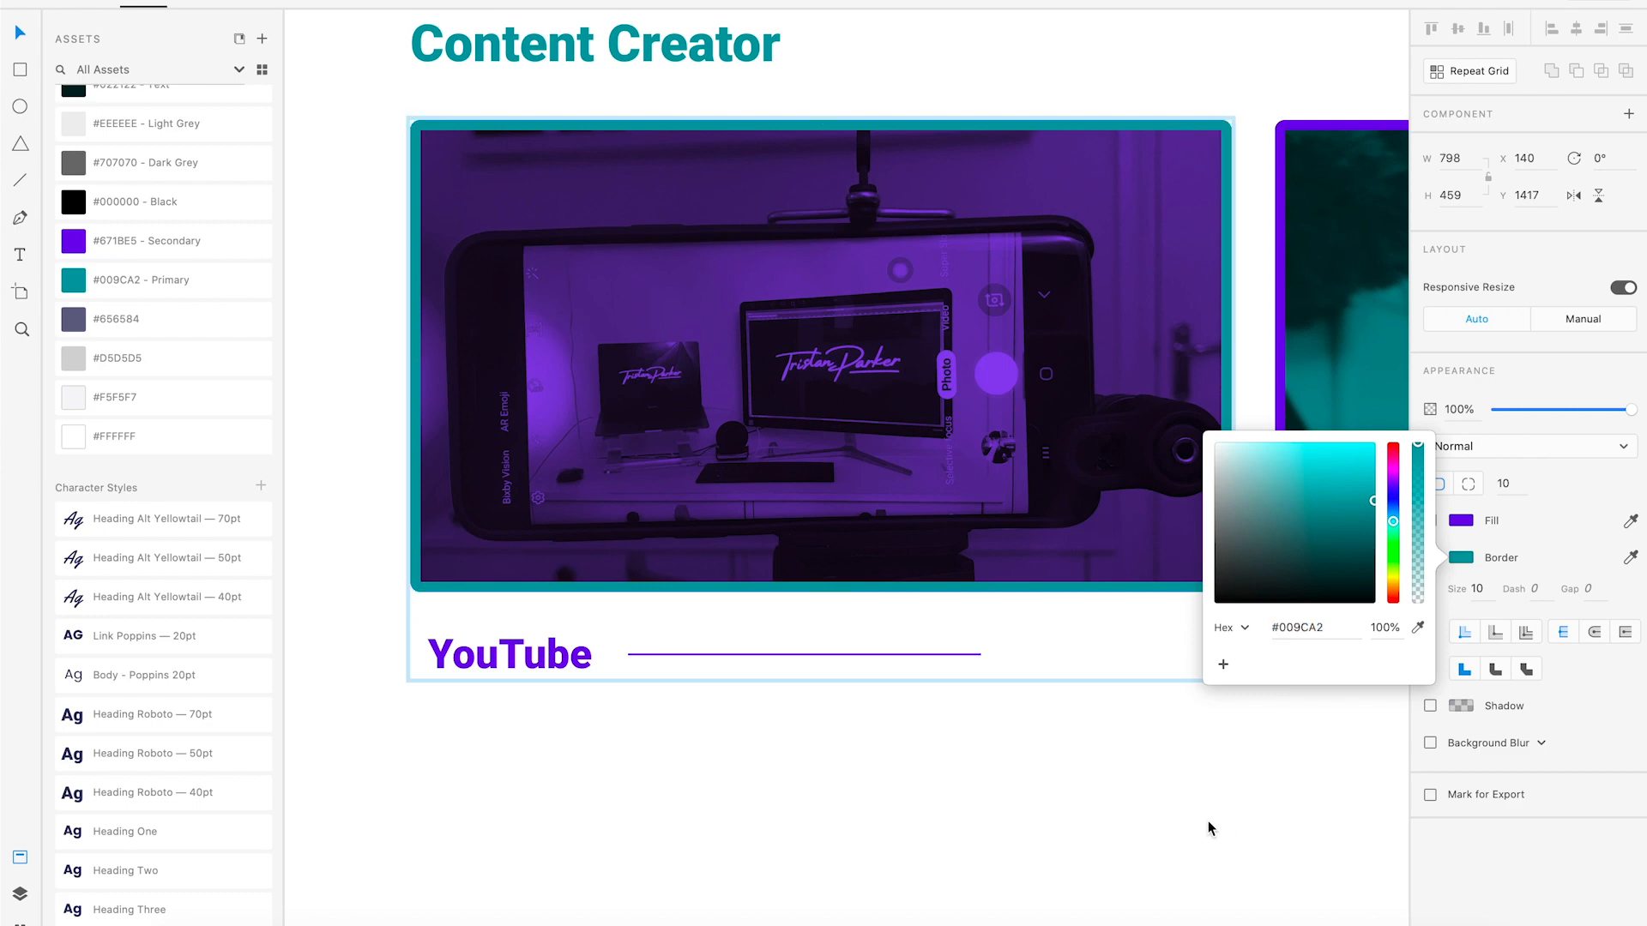
pyautogui.click(1165, 825)
# Move the Content Creator section, including its tagline, heading and both cards, up to Y 1181.
pyautogui.press('super+minus')
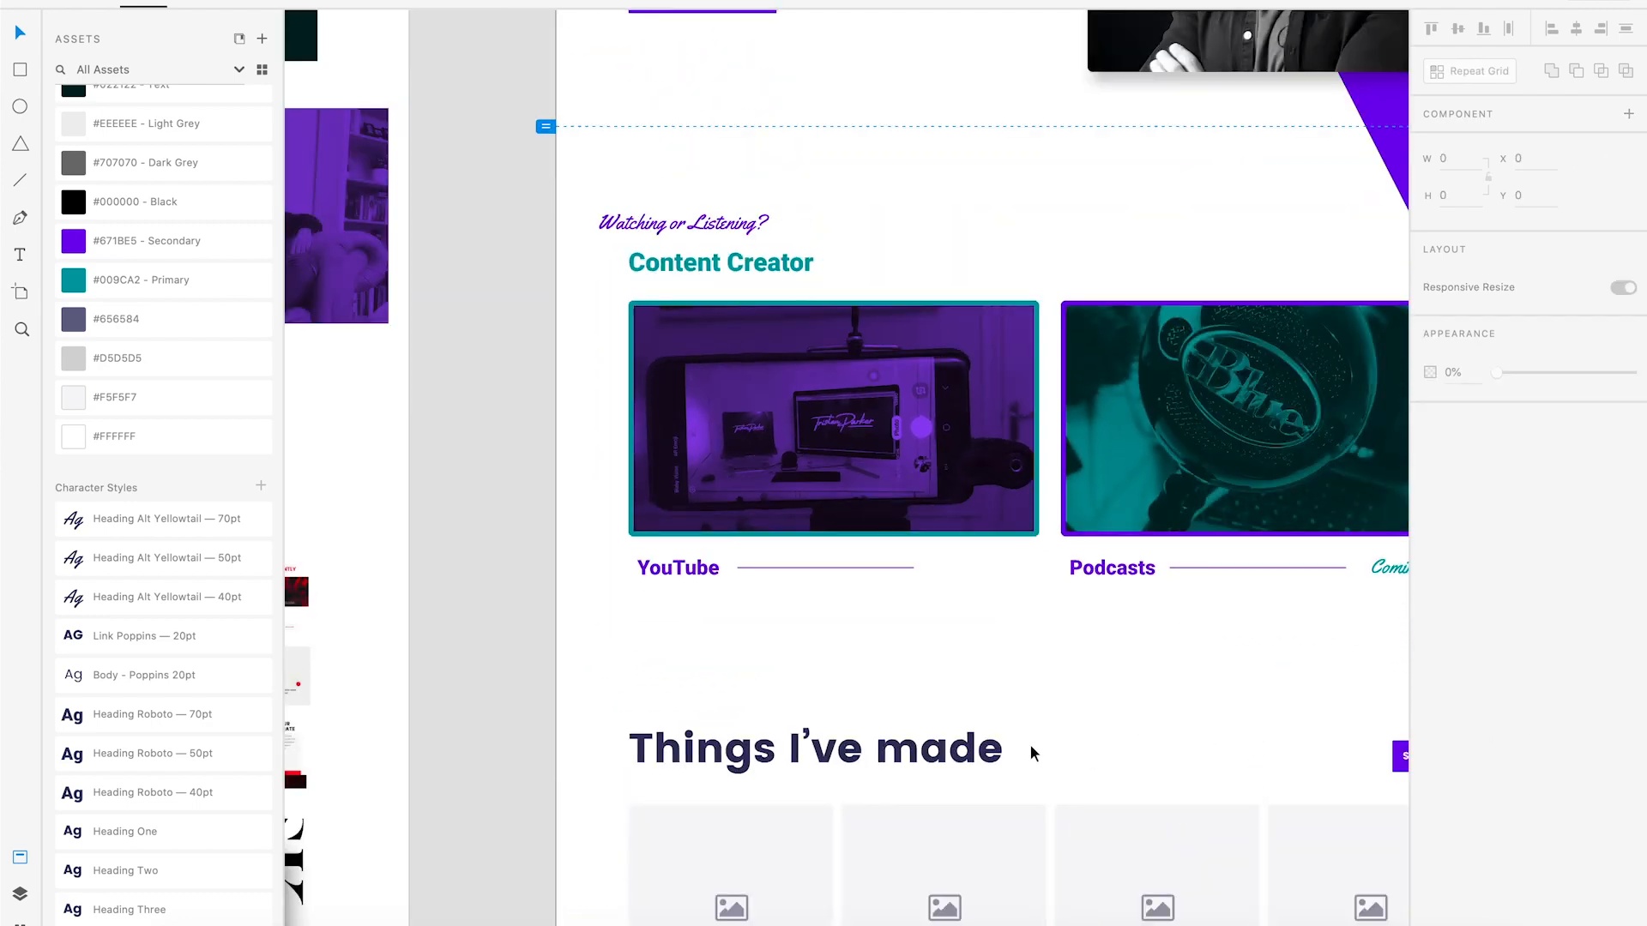
pyautogui.moveTo(1093, 679); pyautogui.dragTo(899, 763)
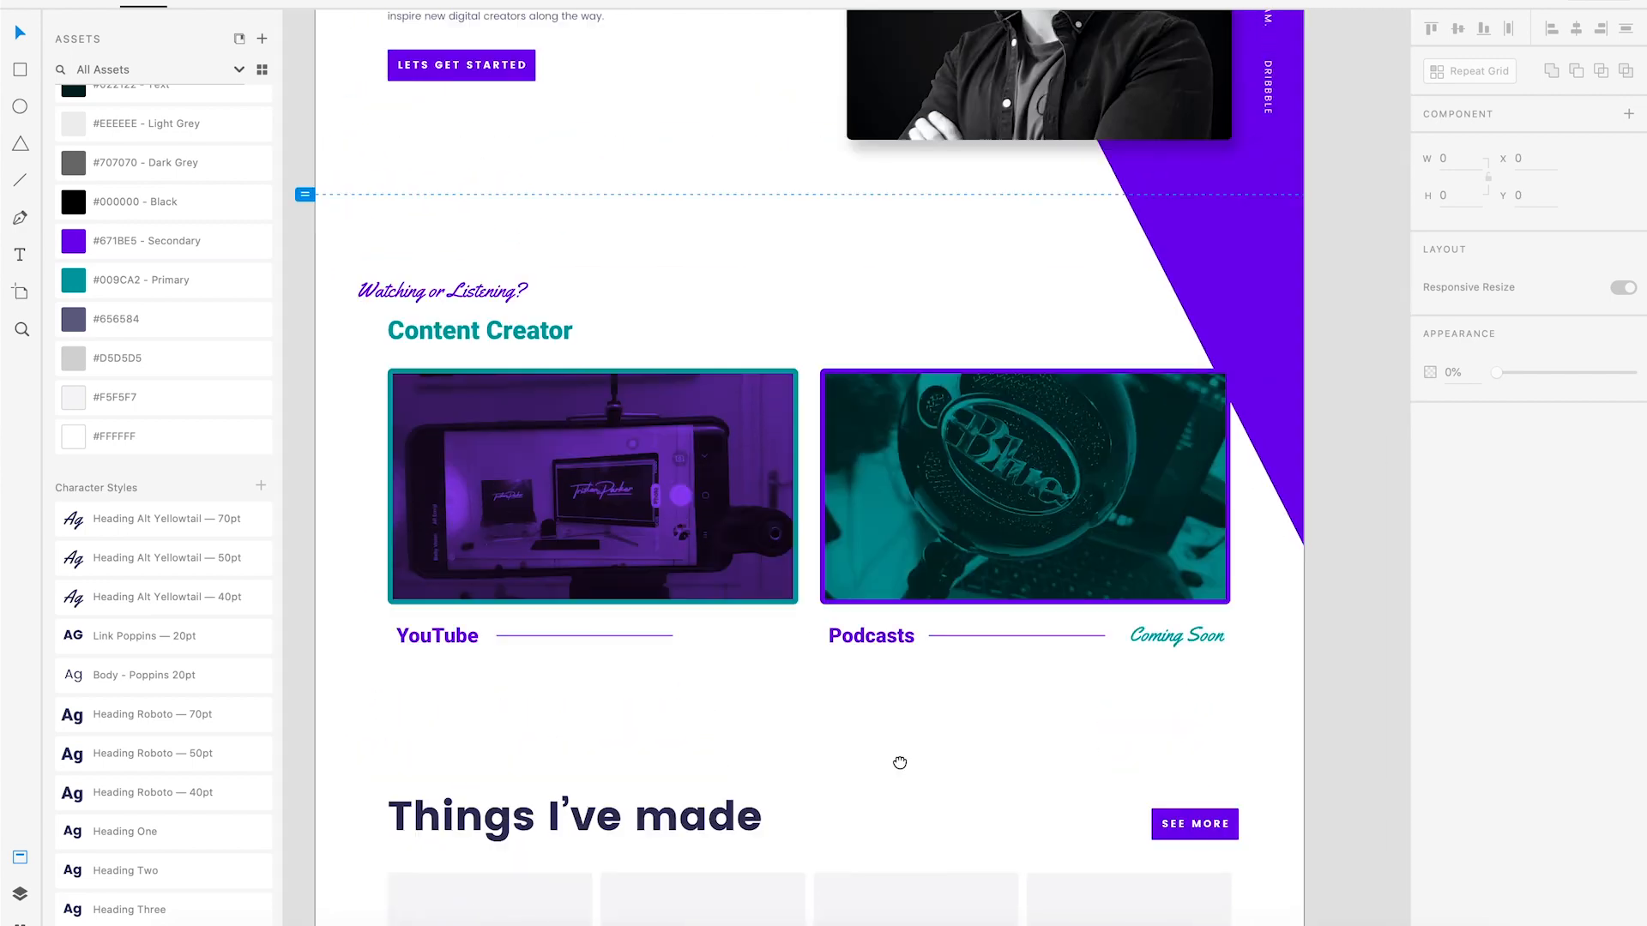
pyautogui.moveTo(348, 271); pyautogui.dragTo(1034, 662)
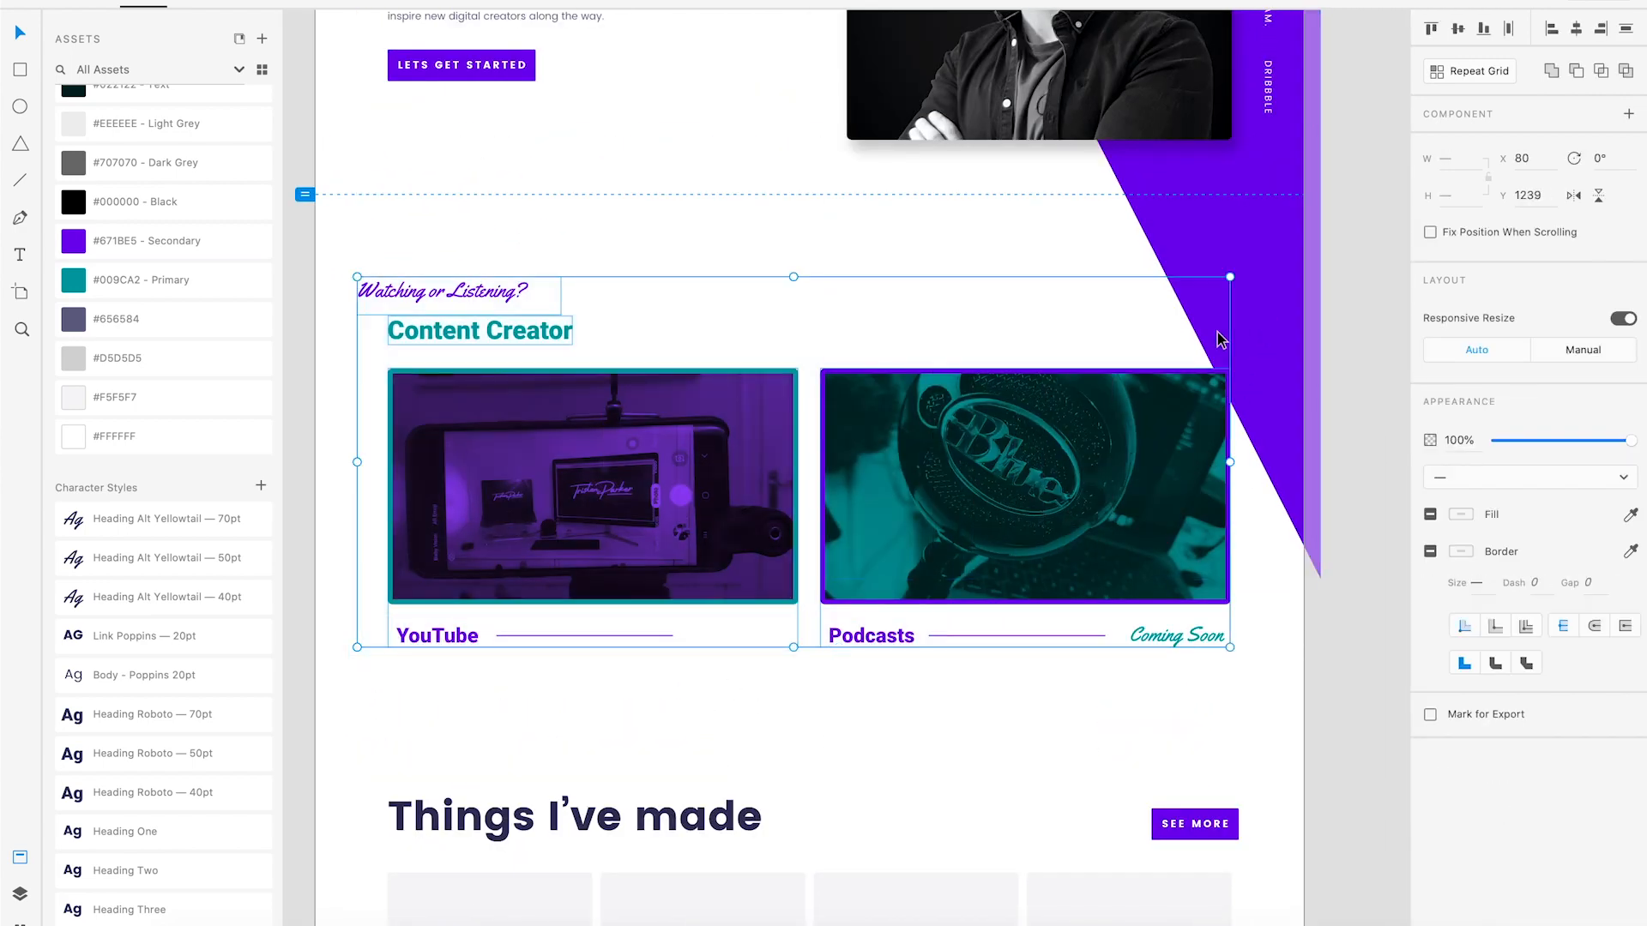
pyautogui.scroll(1, 1263, 310)
pyautogui.moveTo(988, 504); pyautogui.dragTo(990, 481)
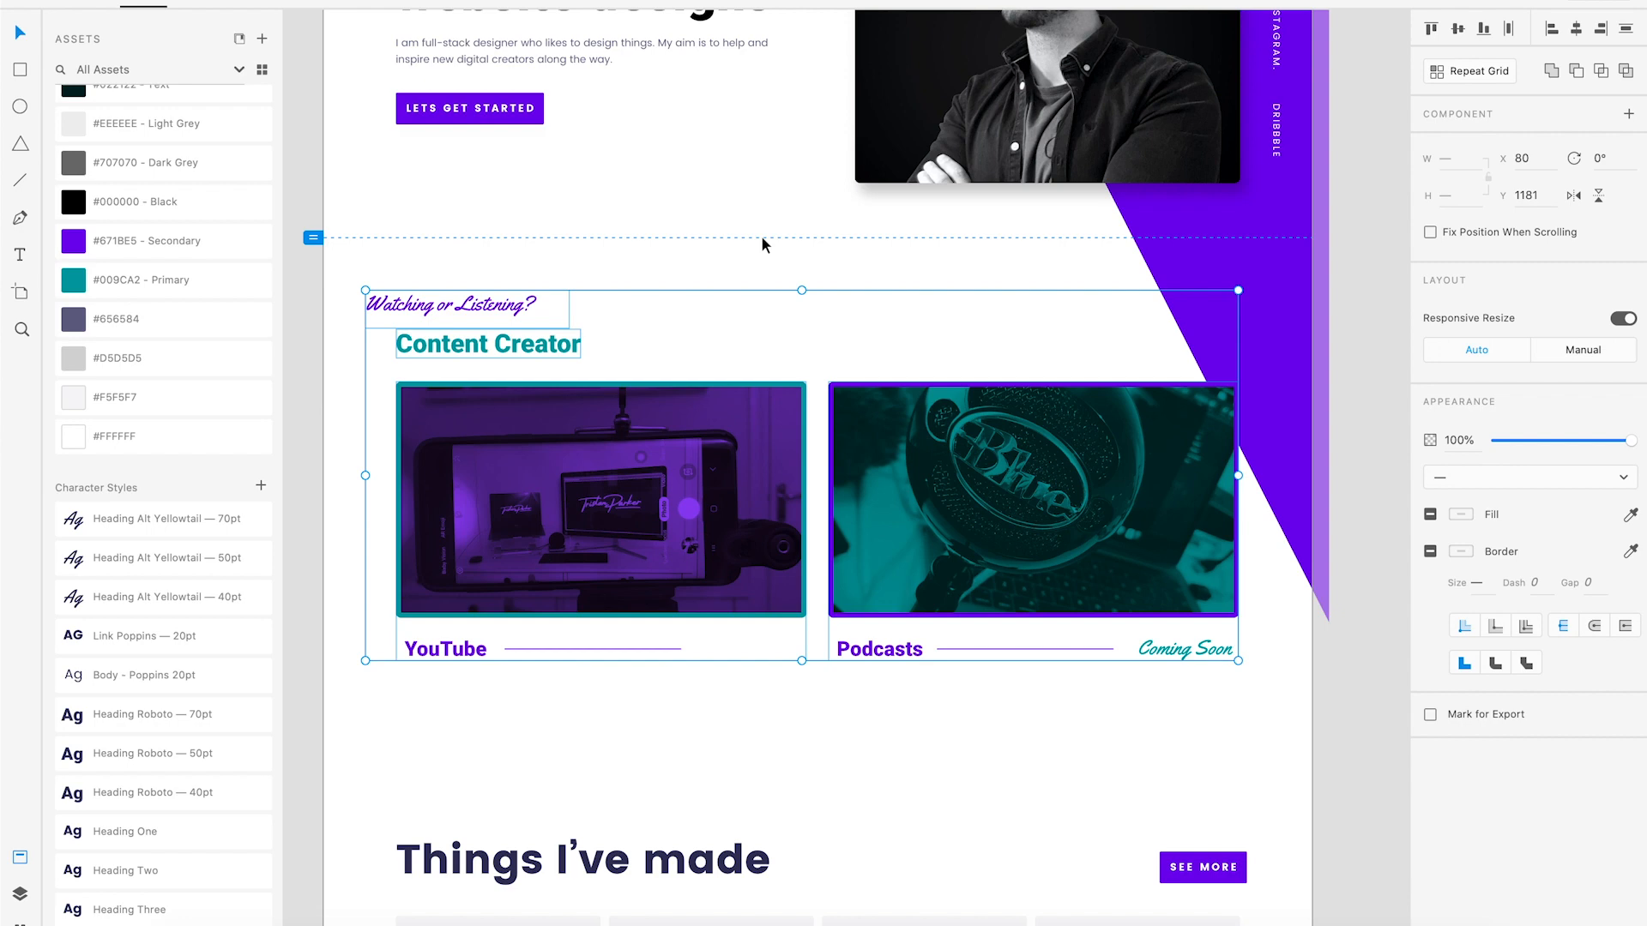
pyautogui.scroll(-1, 763, 238)
pyautogui.click(722, 678)
# Replace the "Things I've made" heading with "Some of the cool projects I've created".
pyautogui.press('space')
pyautogui.moveTo(708, 709); pyautogui.dragTo(859, 291)
pyautogui.press('super+plus')
pyautogui.press('space')
pyautogui.press('super+minus')
pyautogui.press('space')
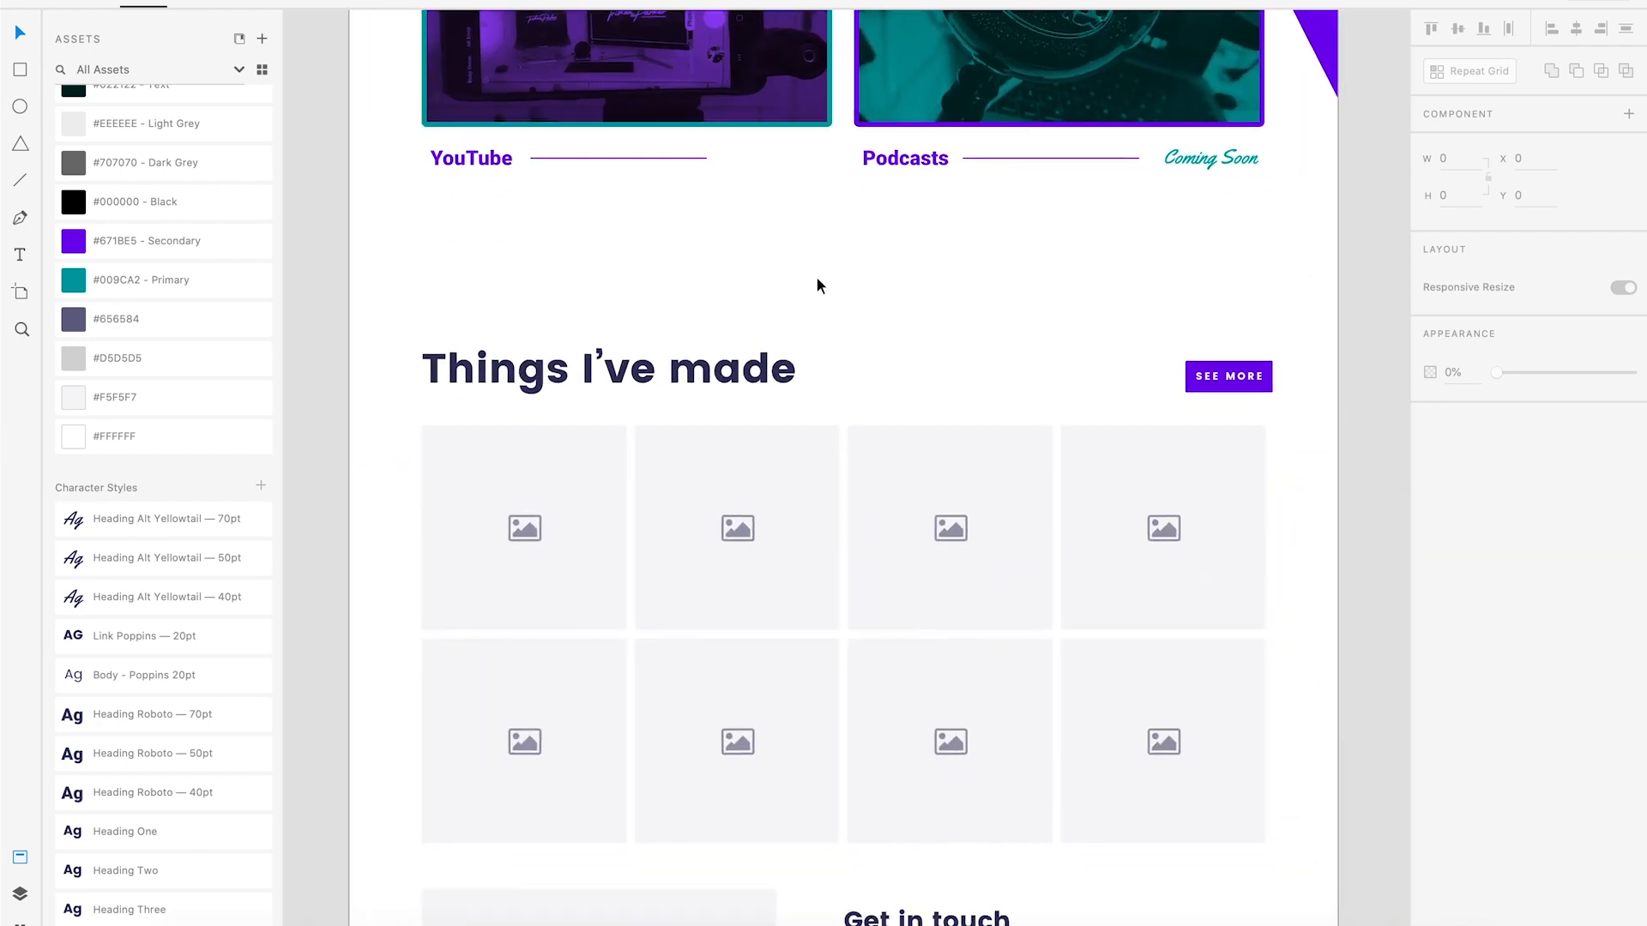
pyautogui.hscroll(-2, 872, 339)
pyautogui.scroll(-1, 871, 339)
pyautogui.hscroll(-2, 831, 268)
pyautogui.scroll(-1, 831, 269)
pyautogui.click(750, 334)
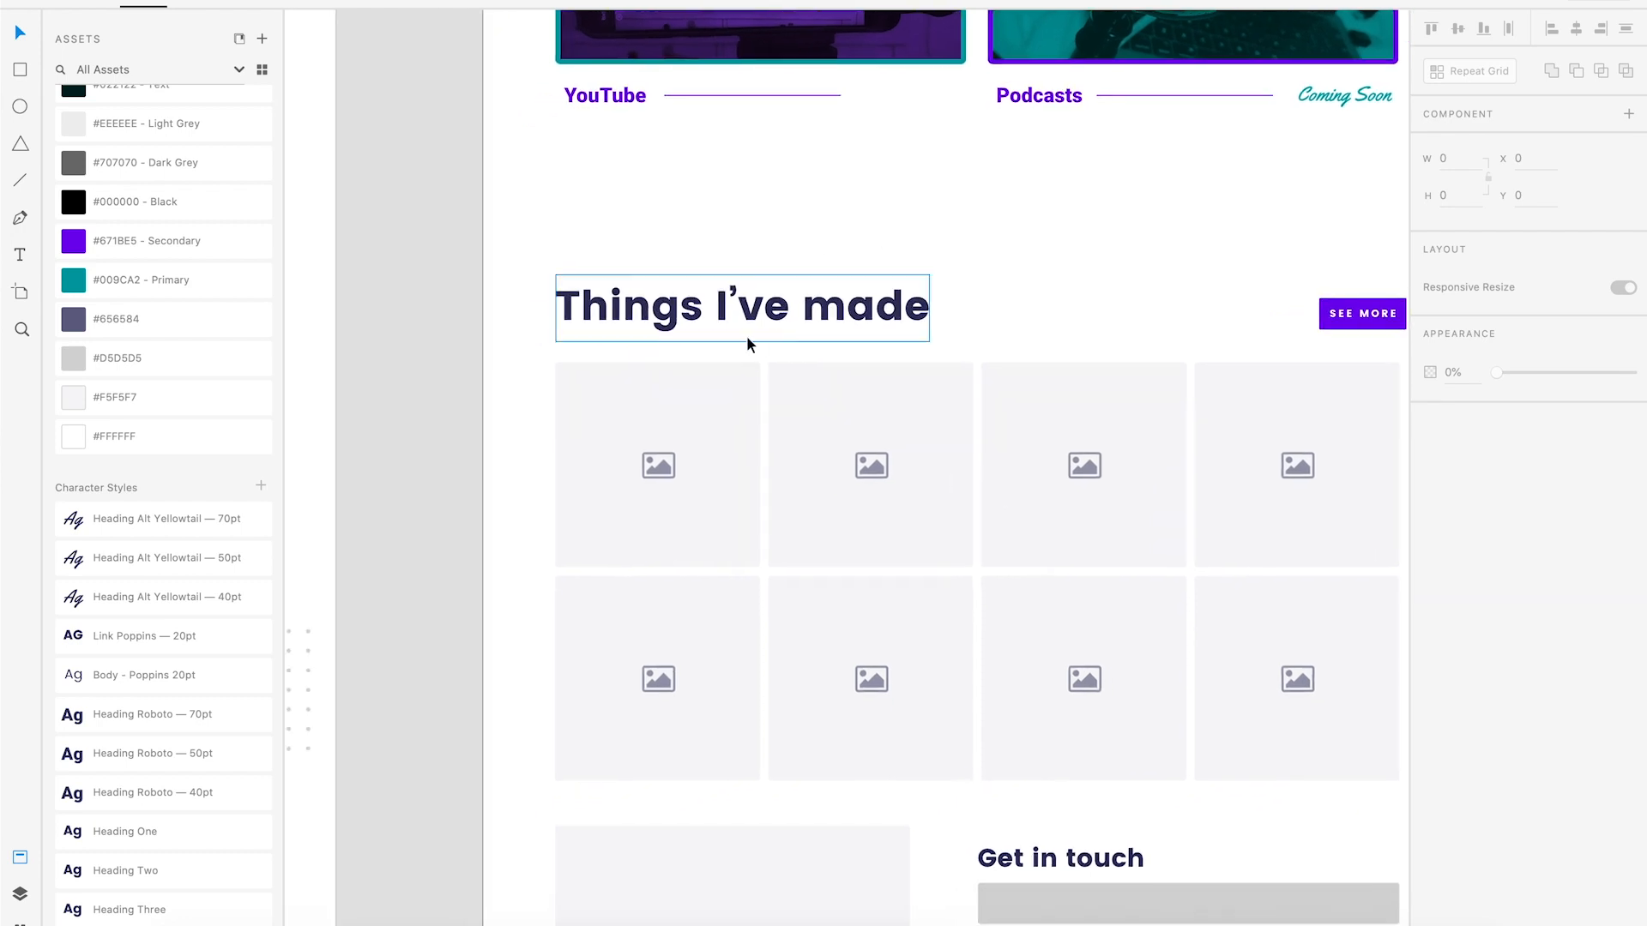
pyautogui.doubleClick(816, 301)
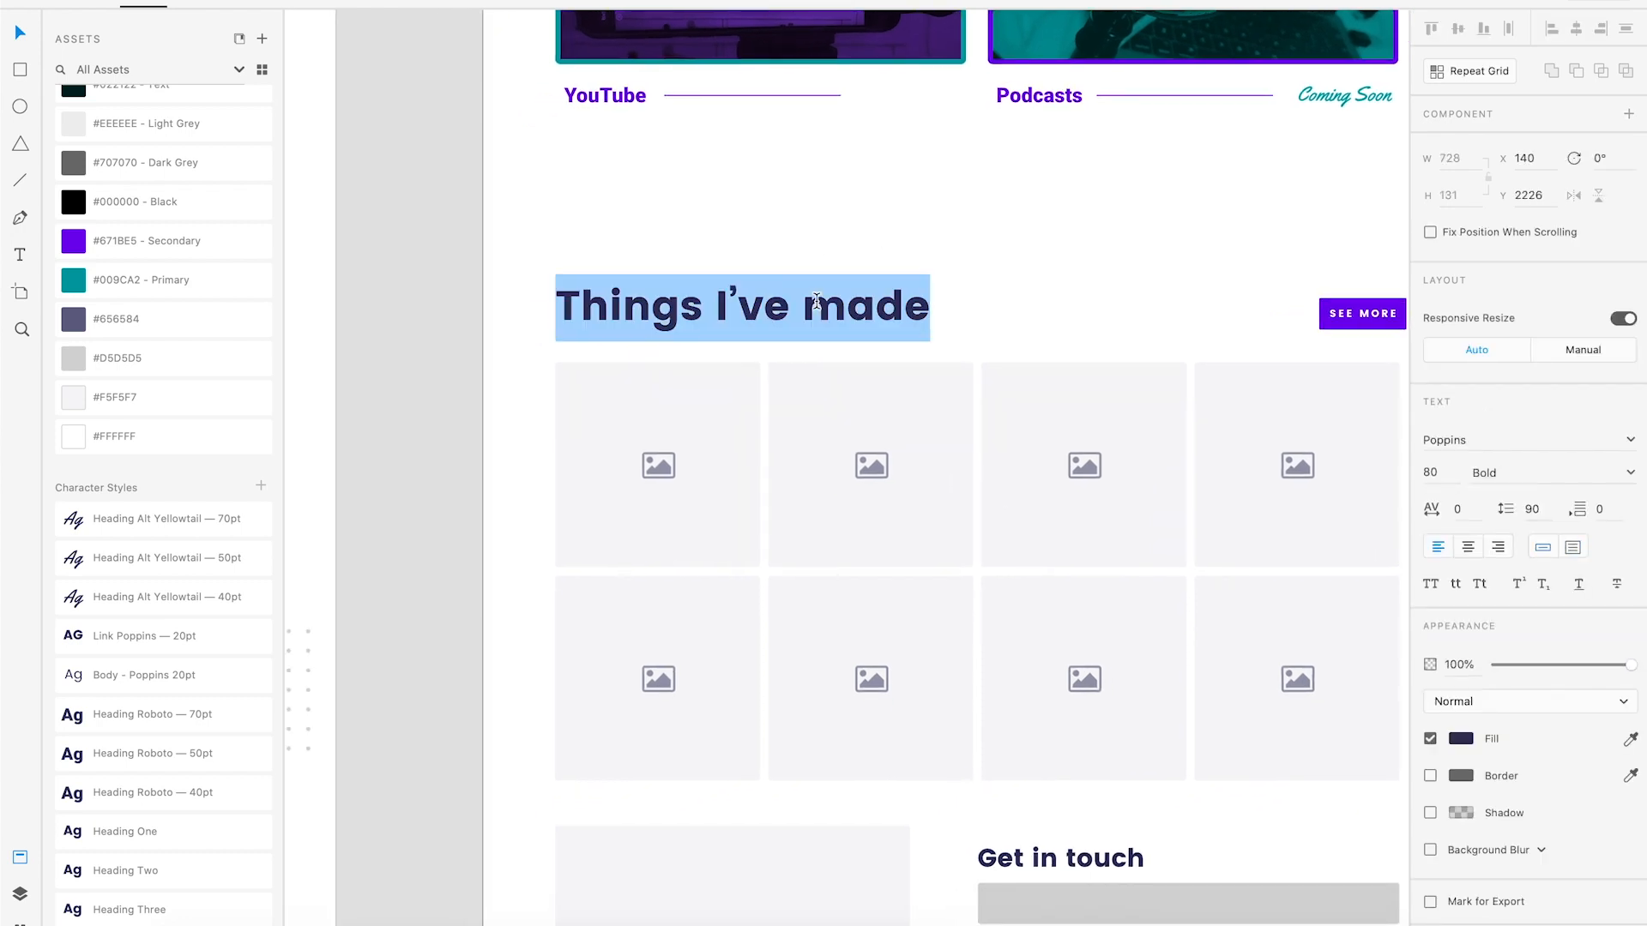
pyautogui.write('Some of the')
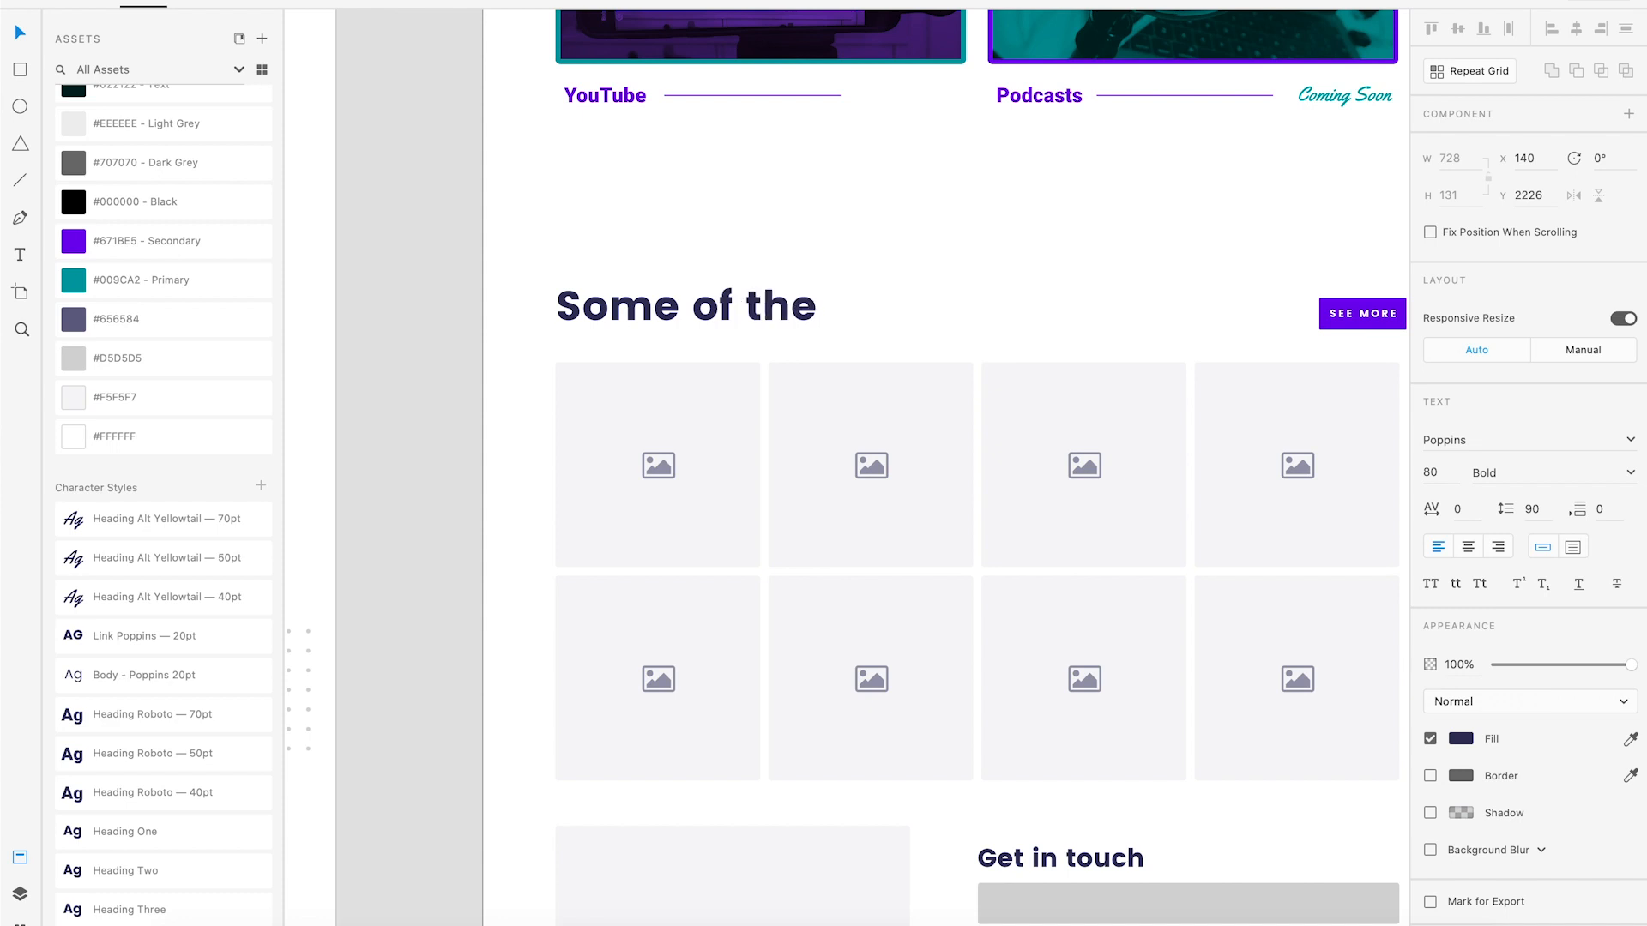
pyautogui.write(' cool por')
pyautogui.press('BackSpace')
pyautogui.press('BackSpace')
pyautogui.write('ro')
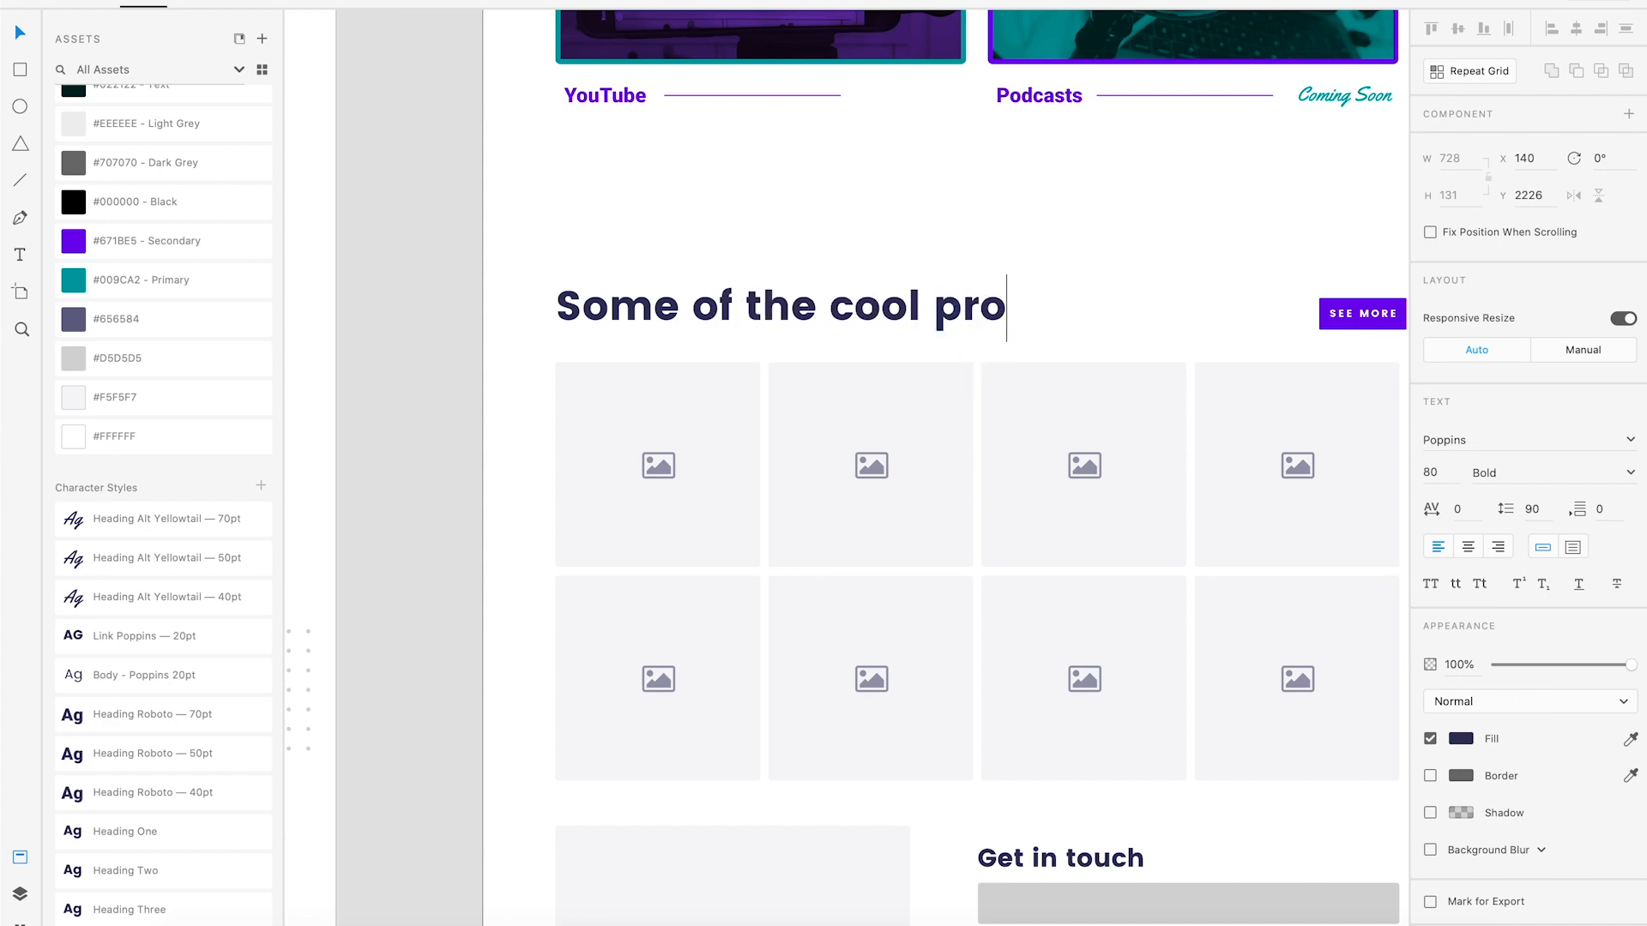
pyautogui.write('jects')
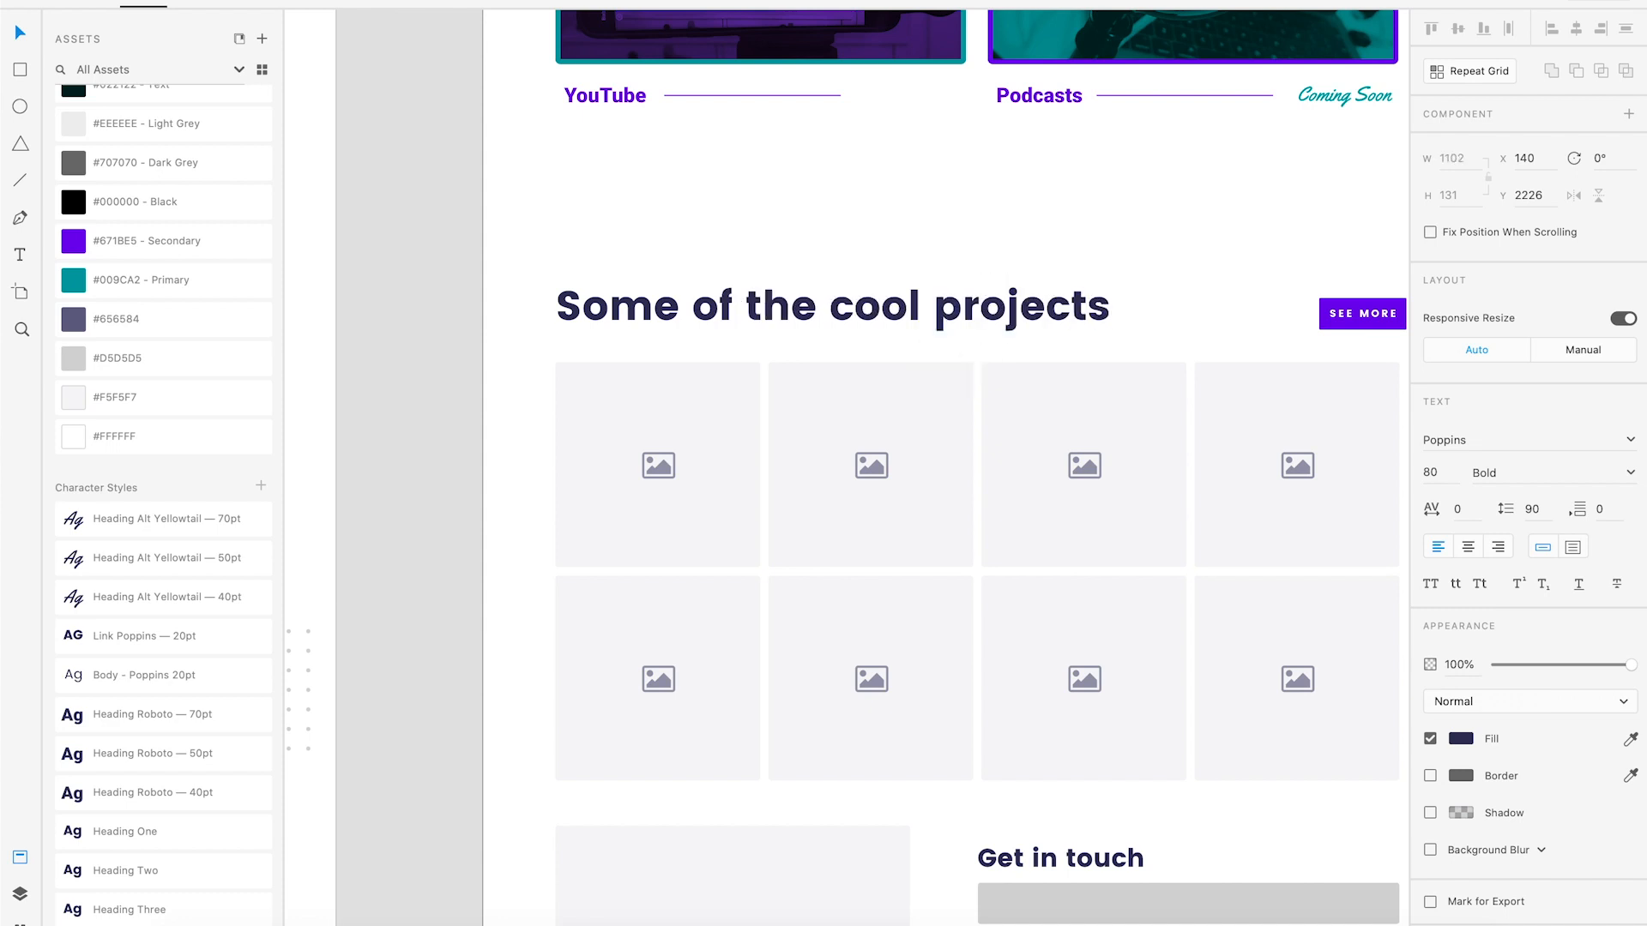
pyautogui.write(" I've created")
# Restyle the projects heading with the Heading Roboto — 50pt character style and the #009CA2 Primary colour.
pyautogui.hotkey('ctrl', 'a')
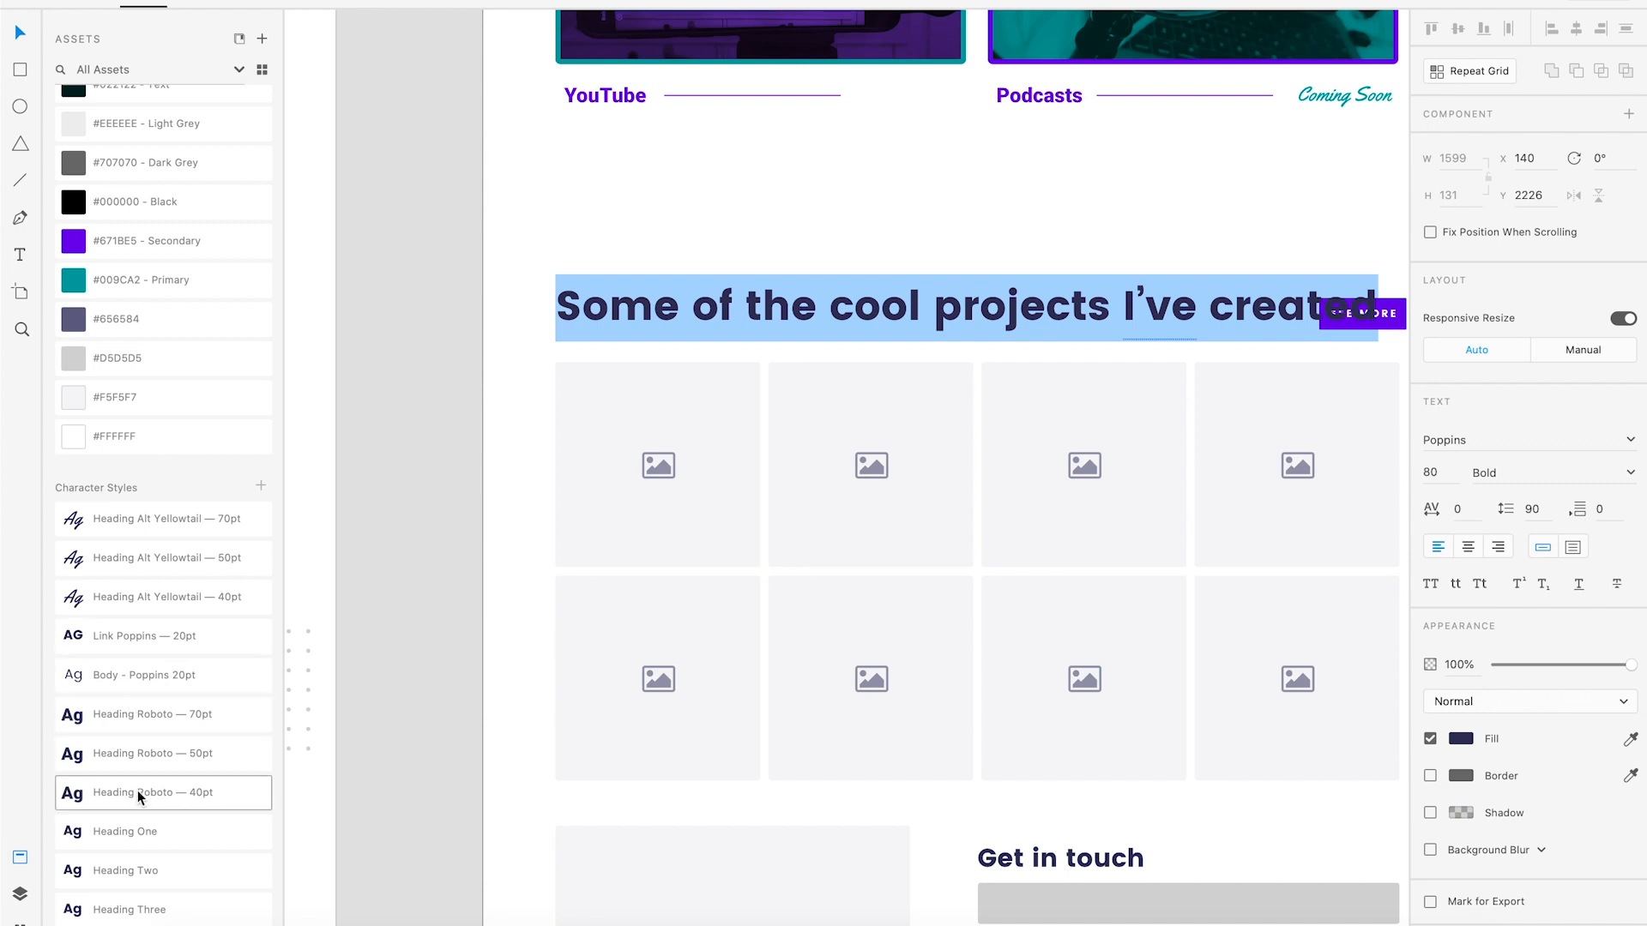
pyautogui.click(127, 763)
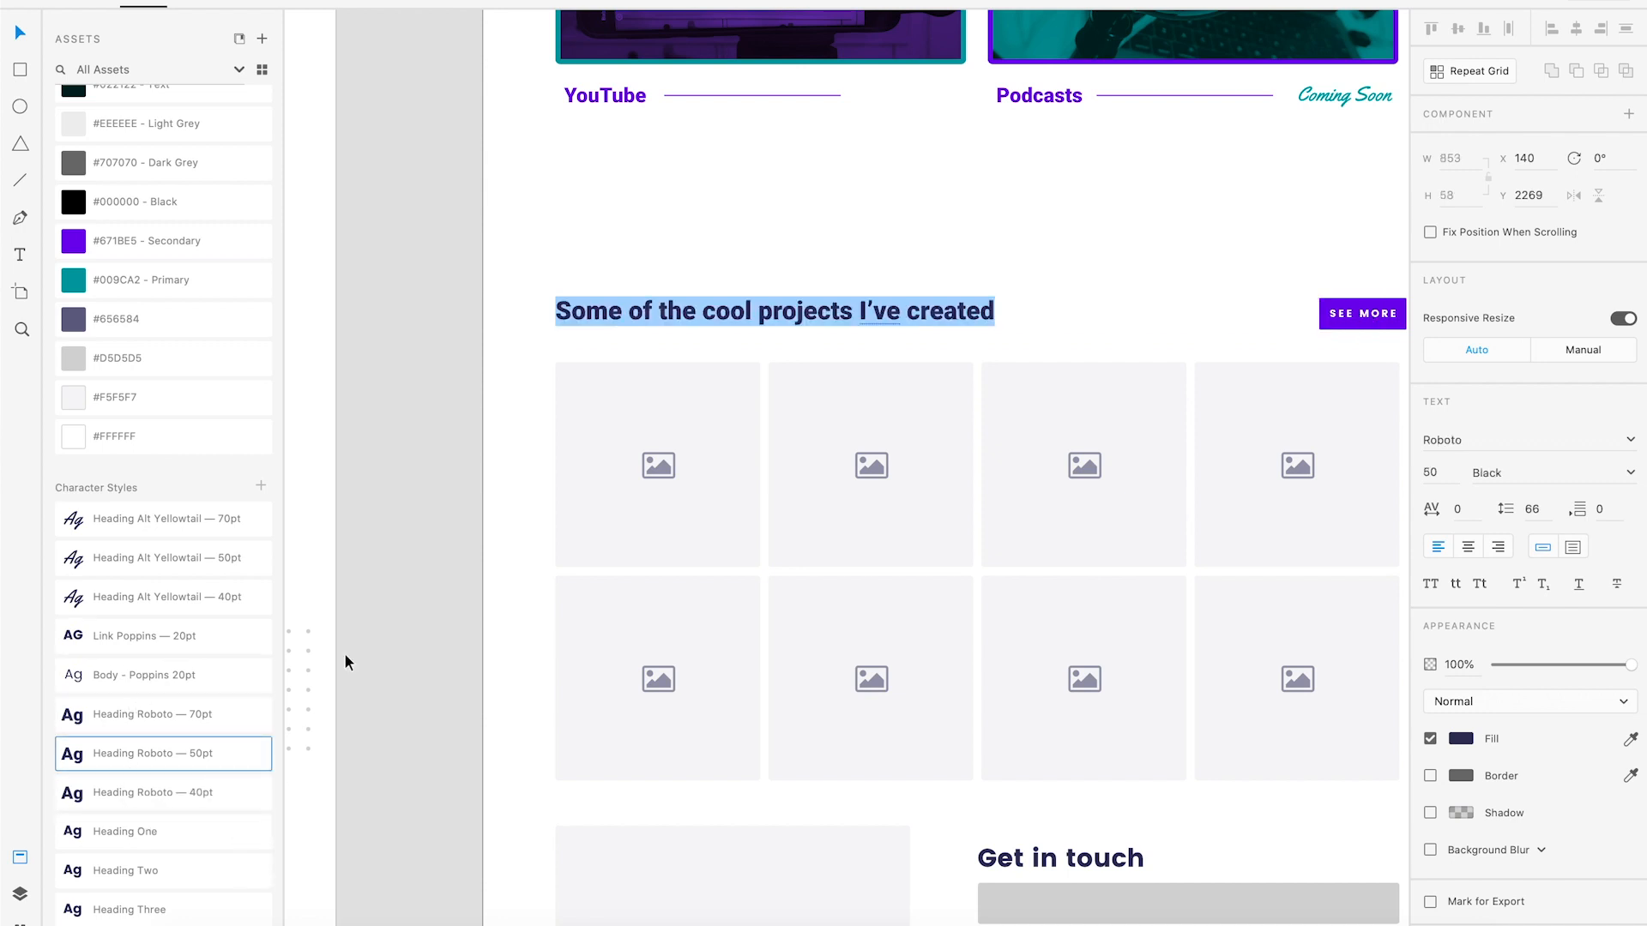
pyautogui.click(138, 283)
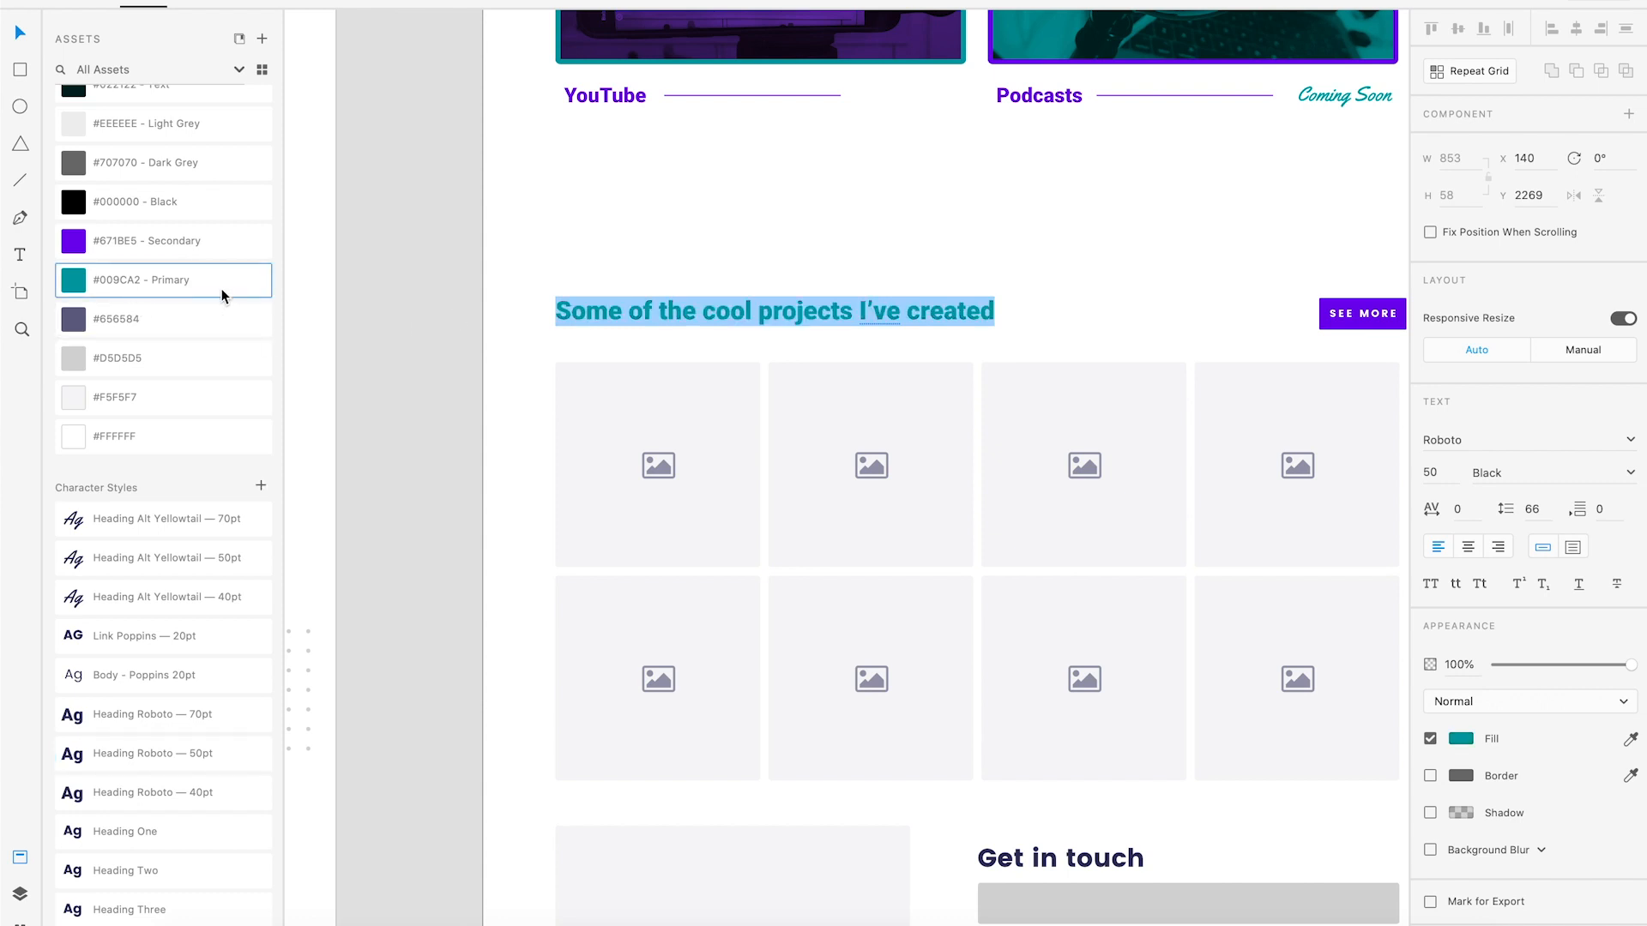
pyautogui.click(23, 34)
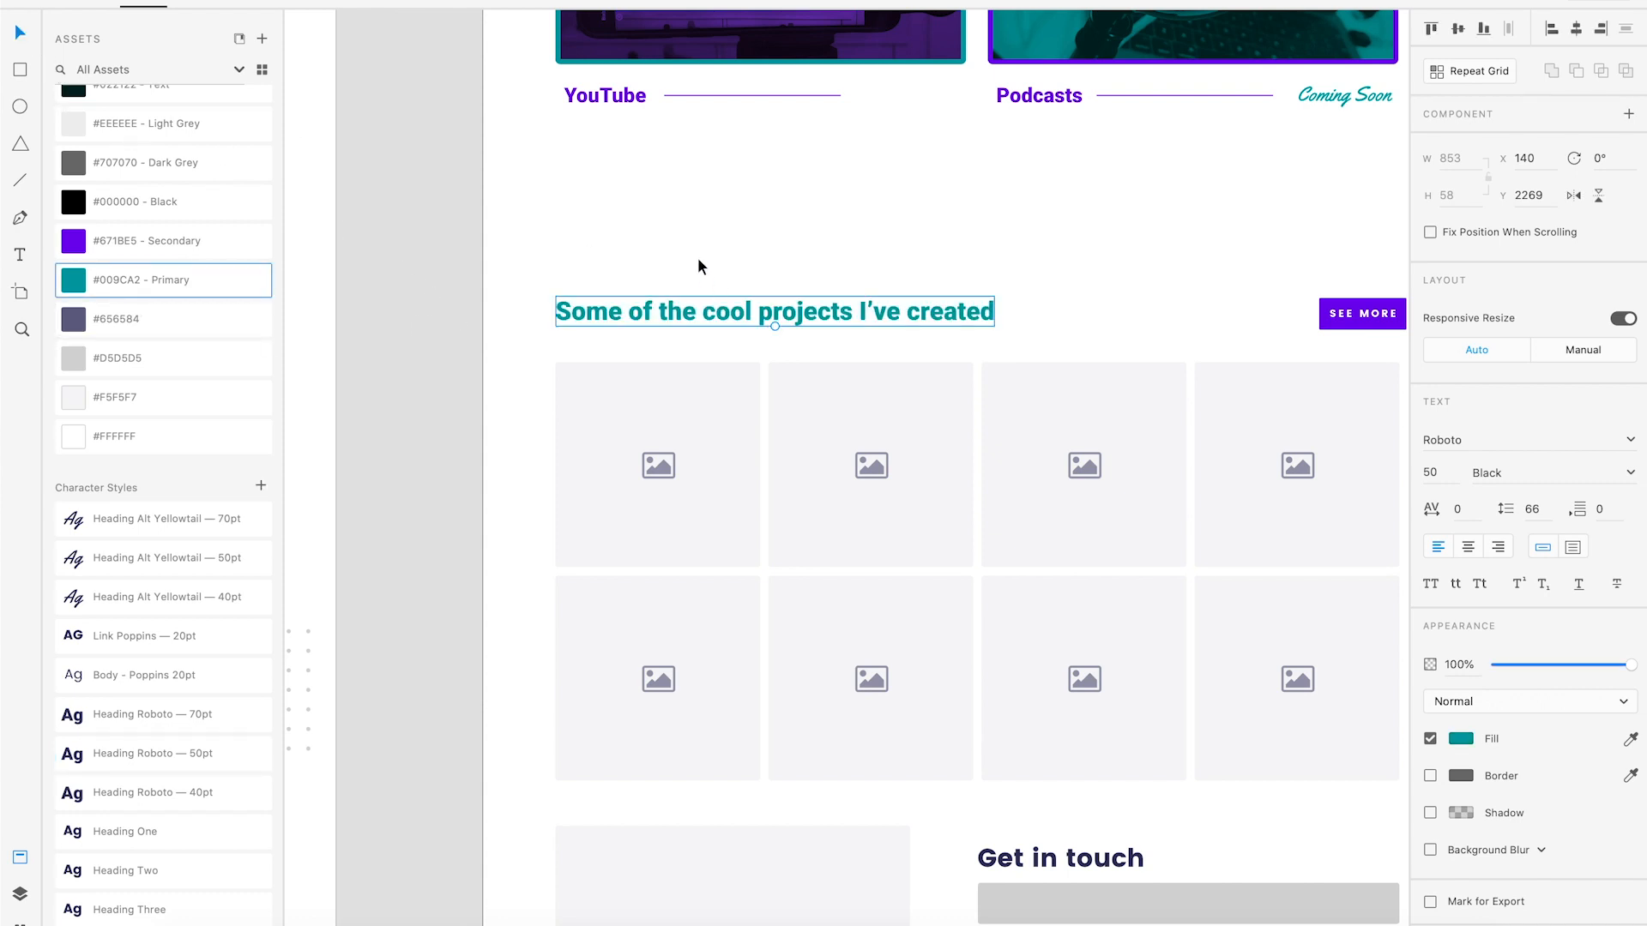
pyautogui.click(697, 258)
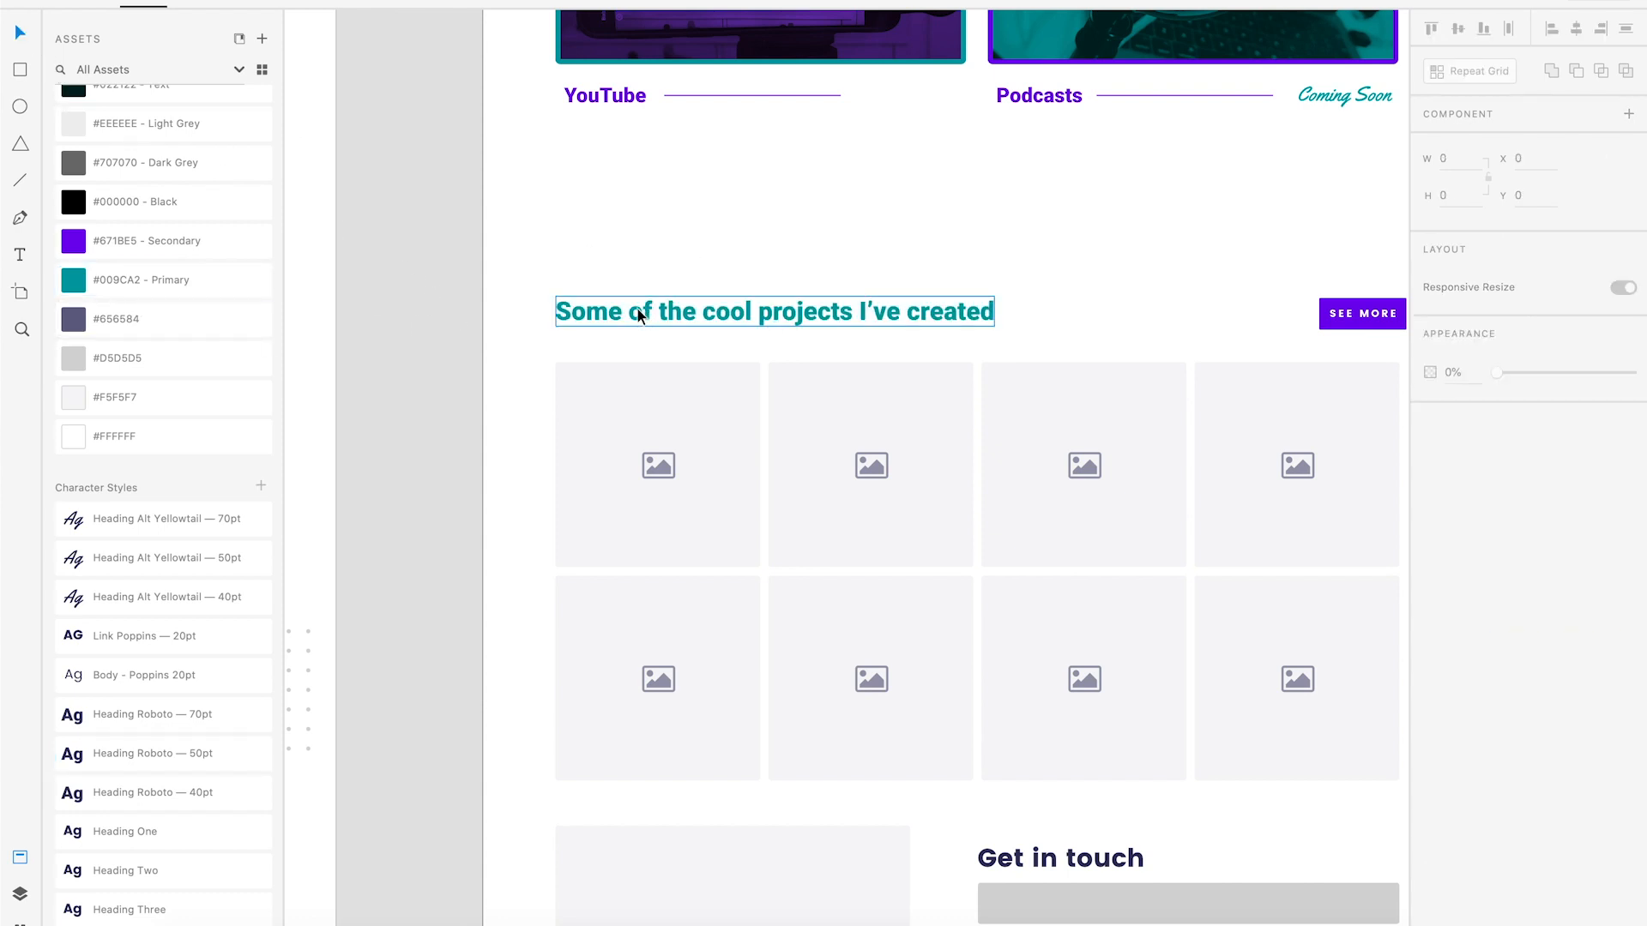
# Add the Yellowtail tagline "The Web Design Life. Huh!" above the projects heading and colour it #671BE5 Secondary.
pyautogui.press('t')
pyautogui.moveTo(529, 253); pyautogui.dragTo(743, 288)
pyautogui.write('T')
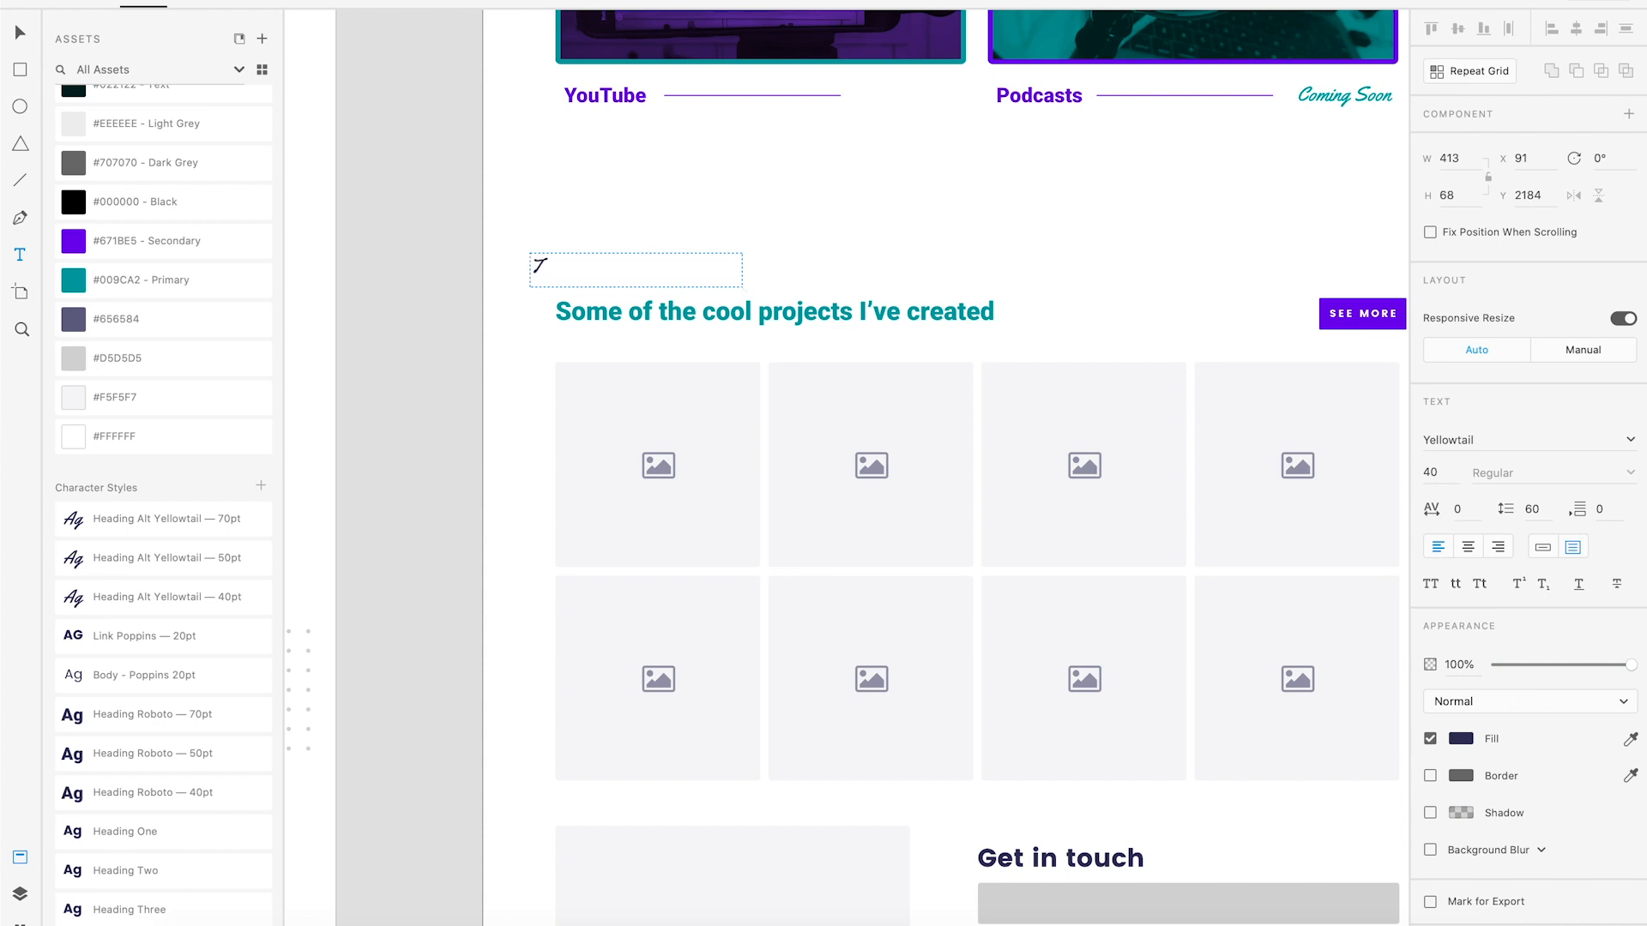
pyautogui.write('he Web Design Life. H')
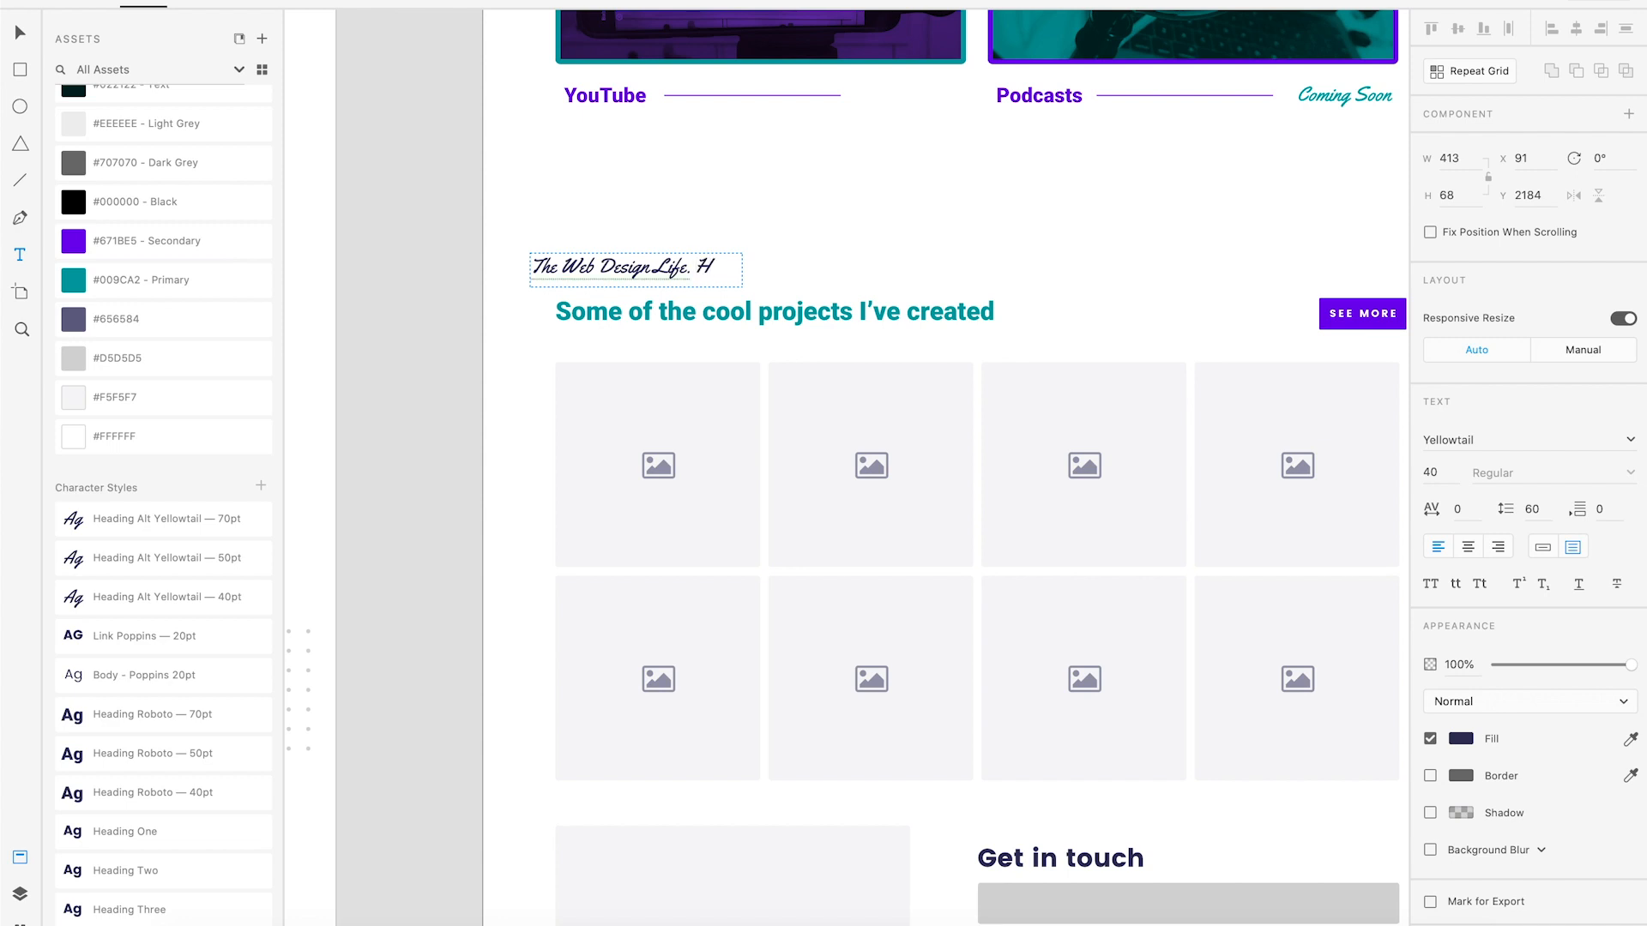
pyautogui.write('uh!')
pyautogui.hotkey('ctrl', 'a')
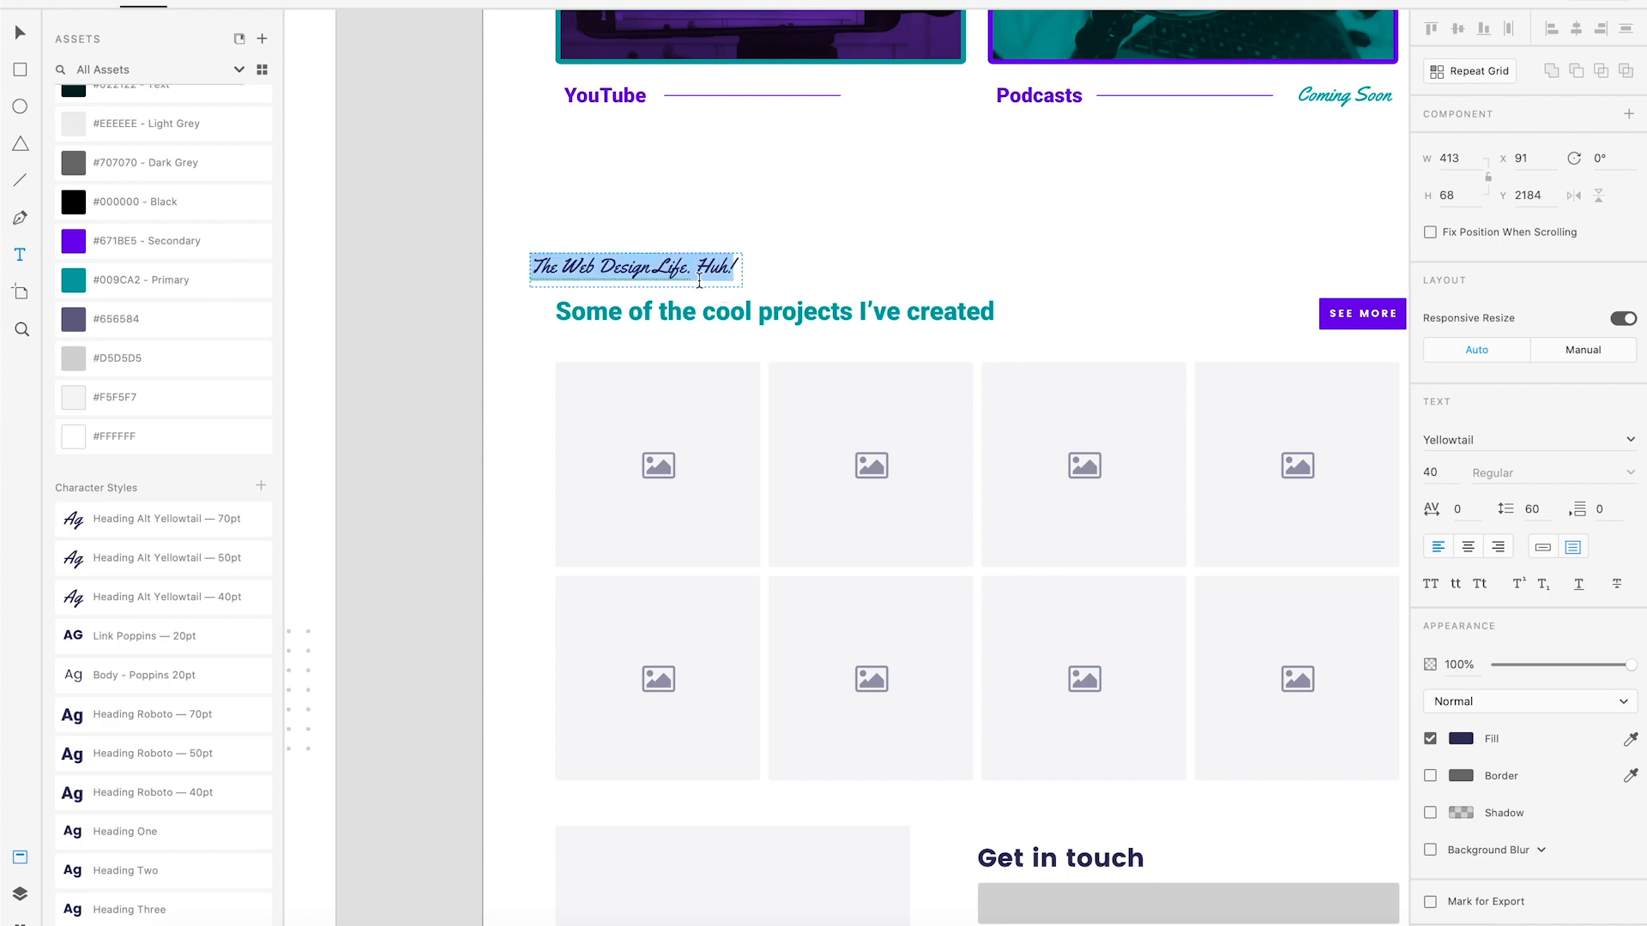
pyautogui.click(148, 241)
pyautogui.click(14, 32)
pyautogui.click(684, 224)
# Change the tagline's wording to "The web design life. Huh!" with lower-case w, d and l, and nudge it slightly left.
pyautogui.press('super+plus')
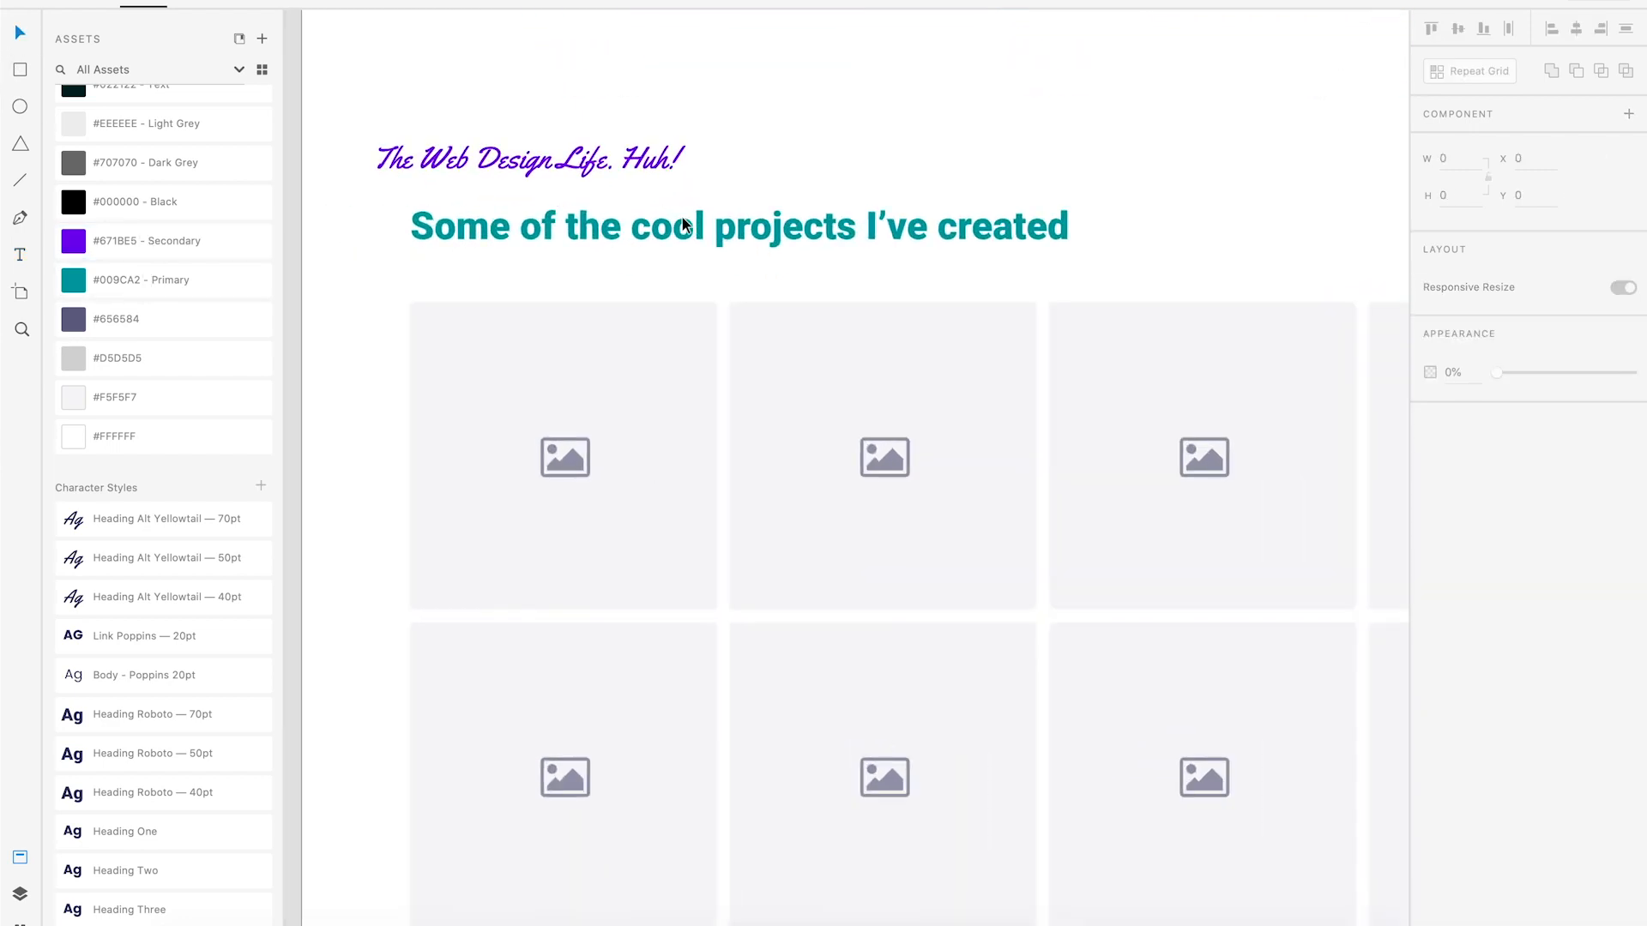
pyautogui.press('super+plus')
pyautogui.moveTo(731, 247); pyautogui.dragTo(1063, 371)
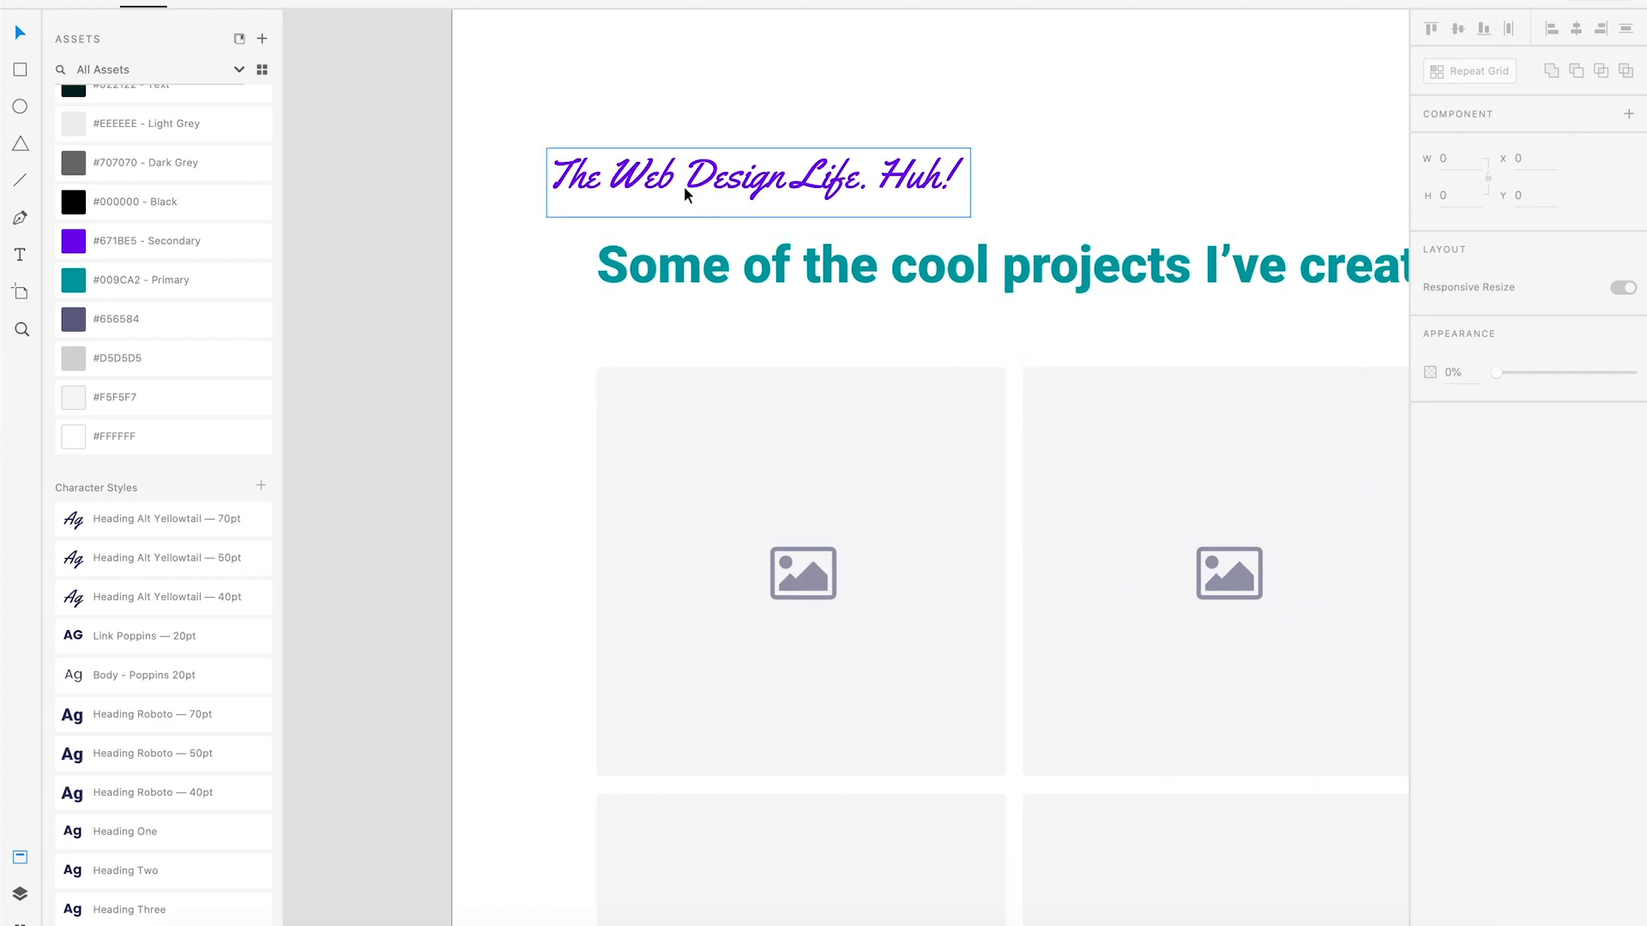
pyautogui.click(669, 181)
pyautogui.doubleClick(645, 175)
pyautogui.click(644, 174)
pyautogui.press('BackSpace')
pyautogui.write('w')
pyautogui.moveTo(668, 182); pyautogui.dragTo(784, 178)
pyautogui.write('d')
pyautogui.press('BackSpace')
pyautogui.write('l')
pyautogui.press('Escape')
pyautogui.moveTo(631, 190); pyautogui.dragTo(618, 185)
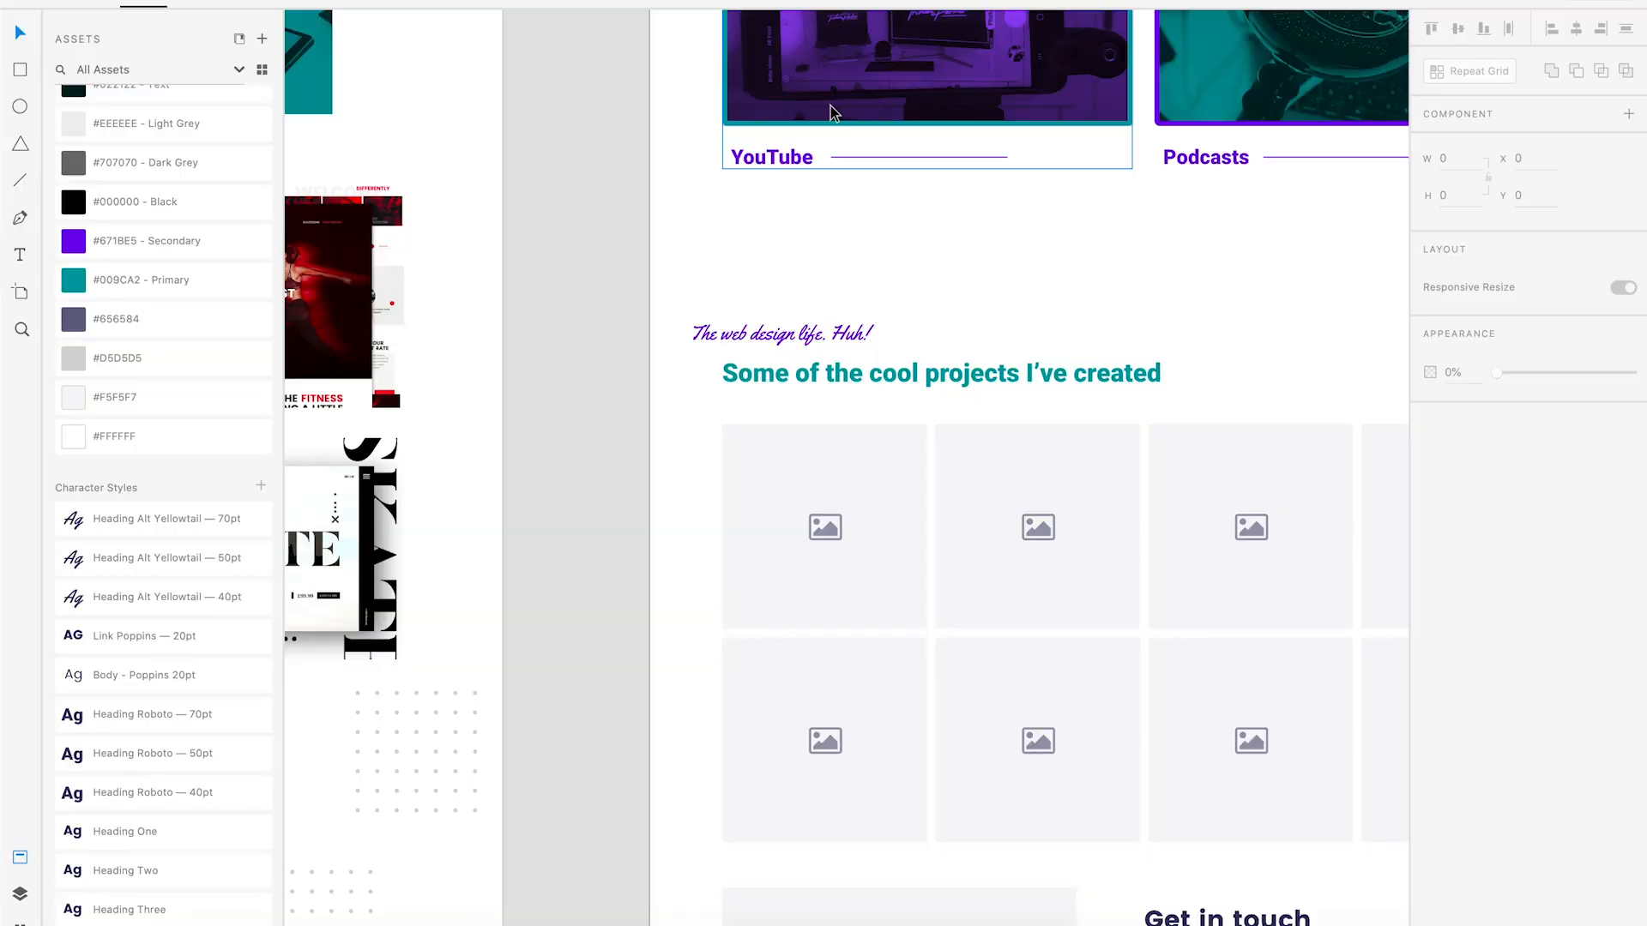
# Examine the tagline's placement in the page layout and inspect the See More button beside the projects heading.
pyautogui.hscroll(3, 831, 106)
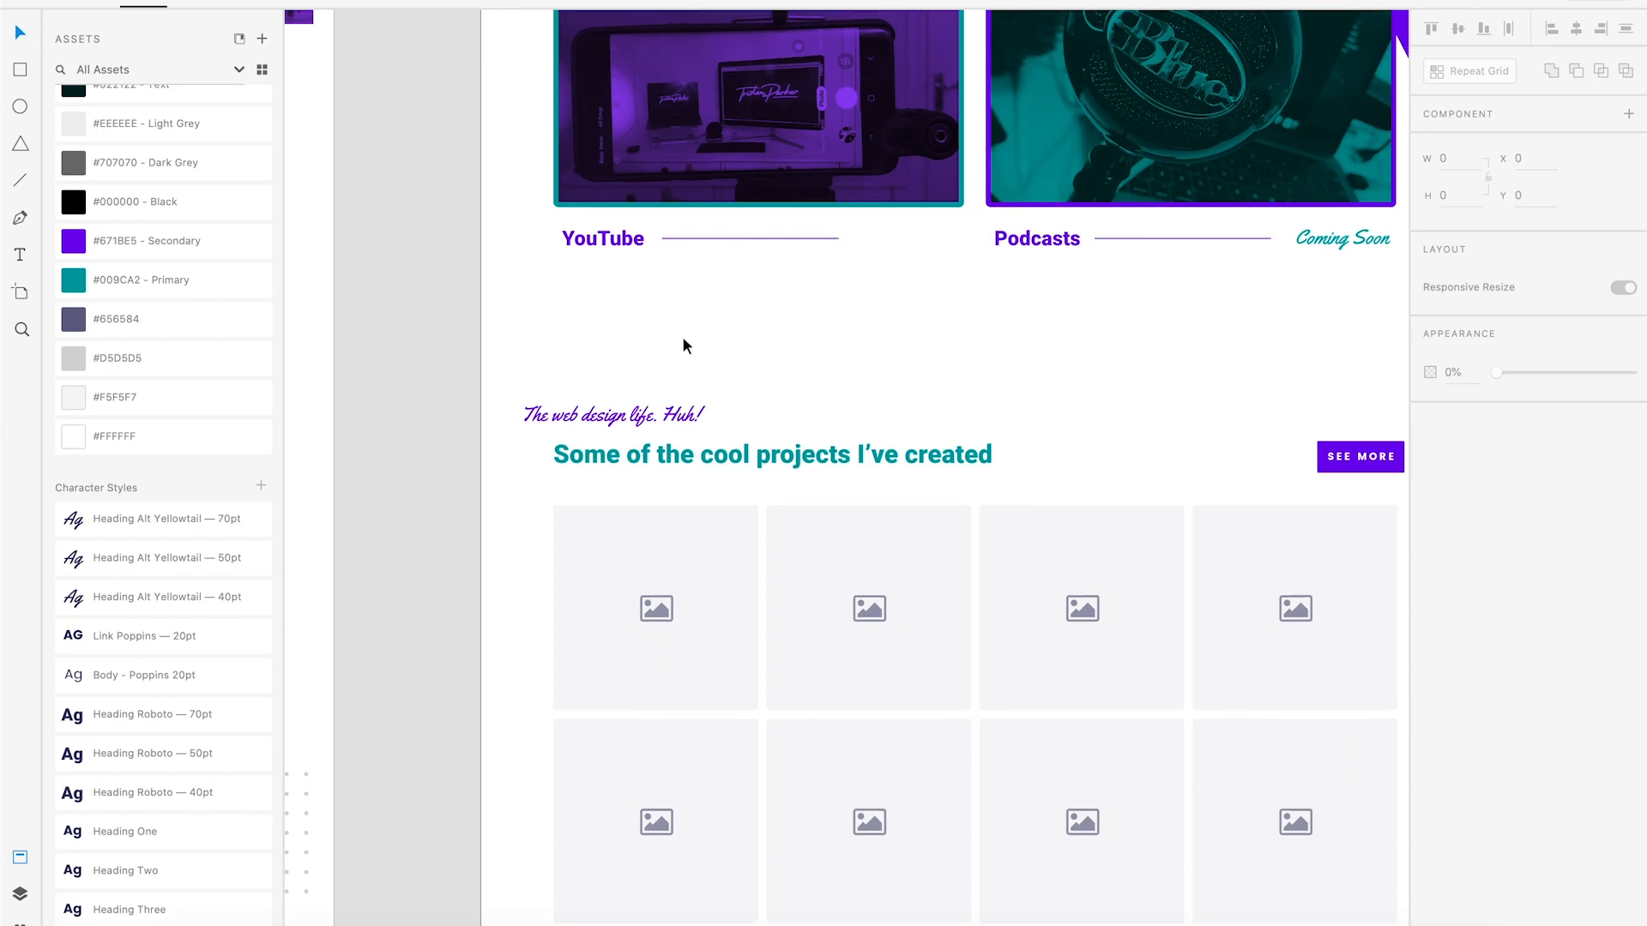
pyautogui.scroll(-5, 683, 336)
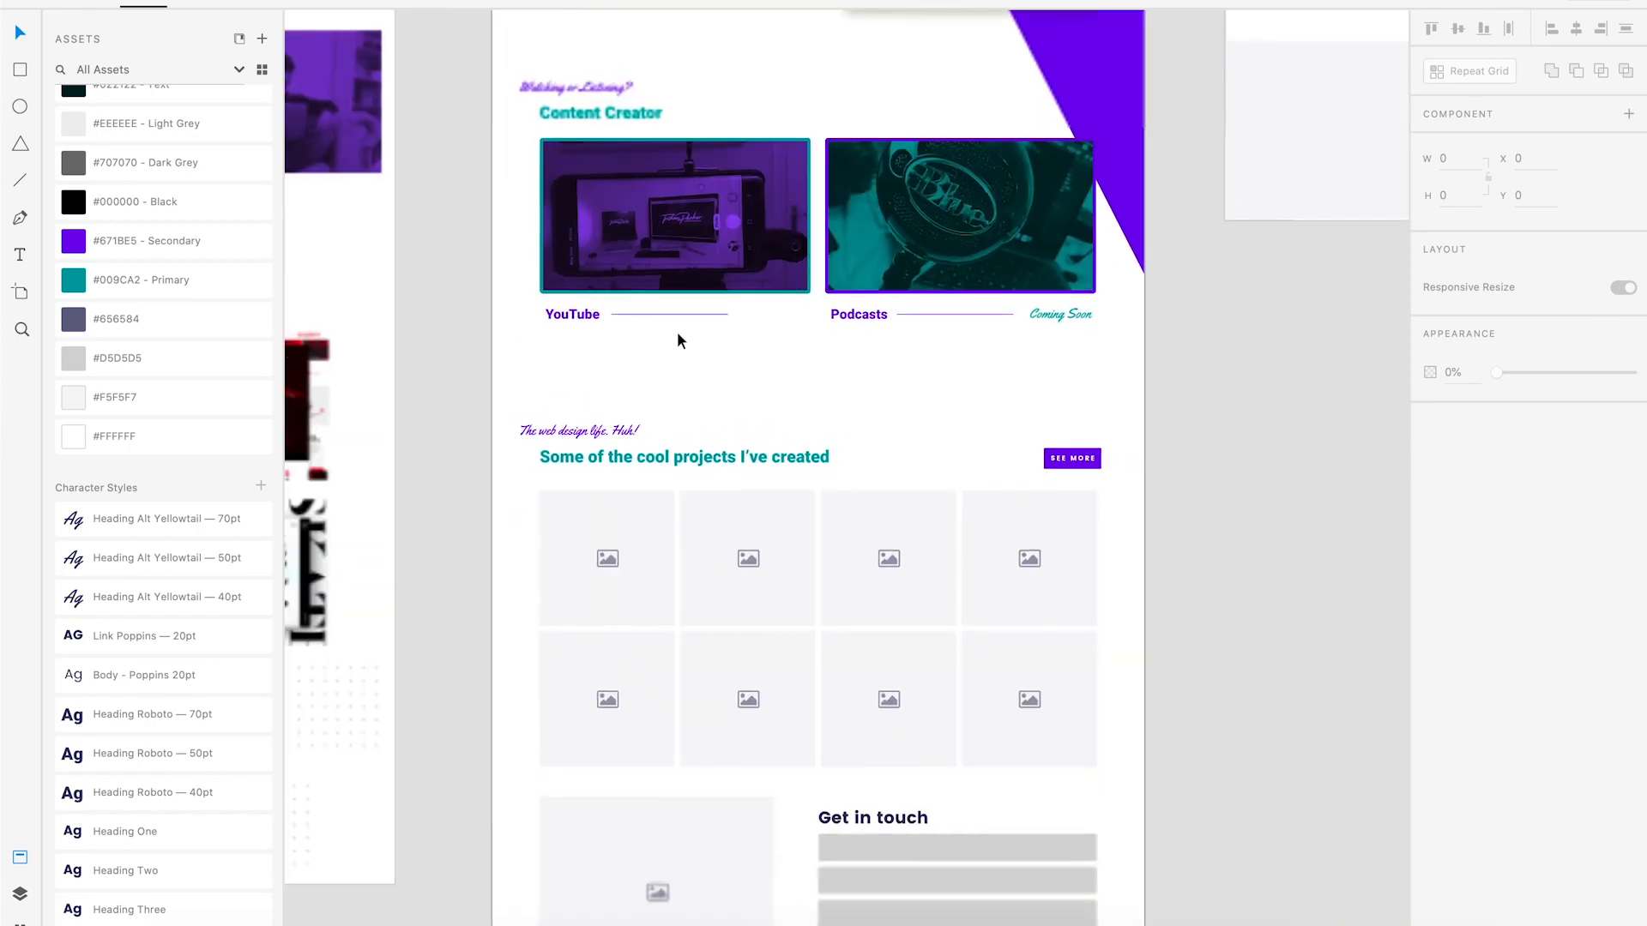
pyautogui.moveTo(659, 329); pyautogui.dragTo(746, 221)
pyautogui.press('super+plus')
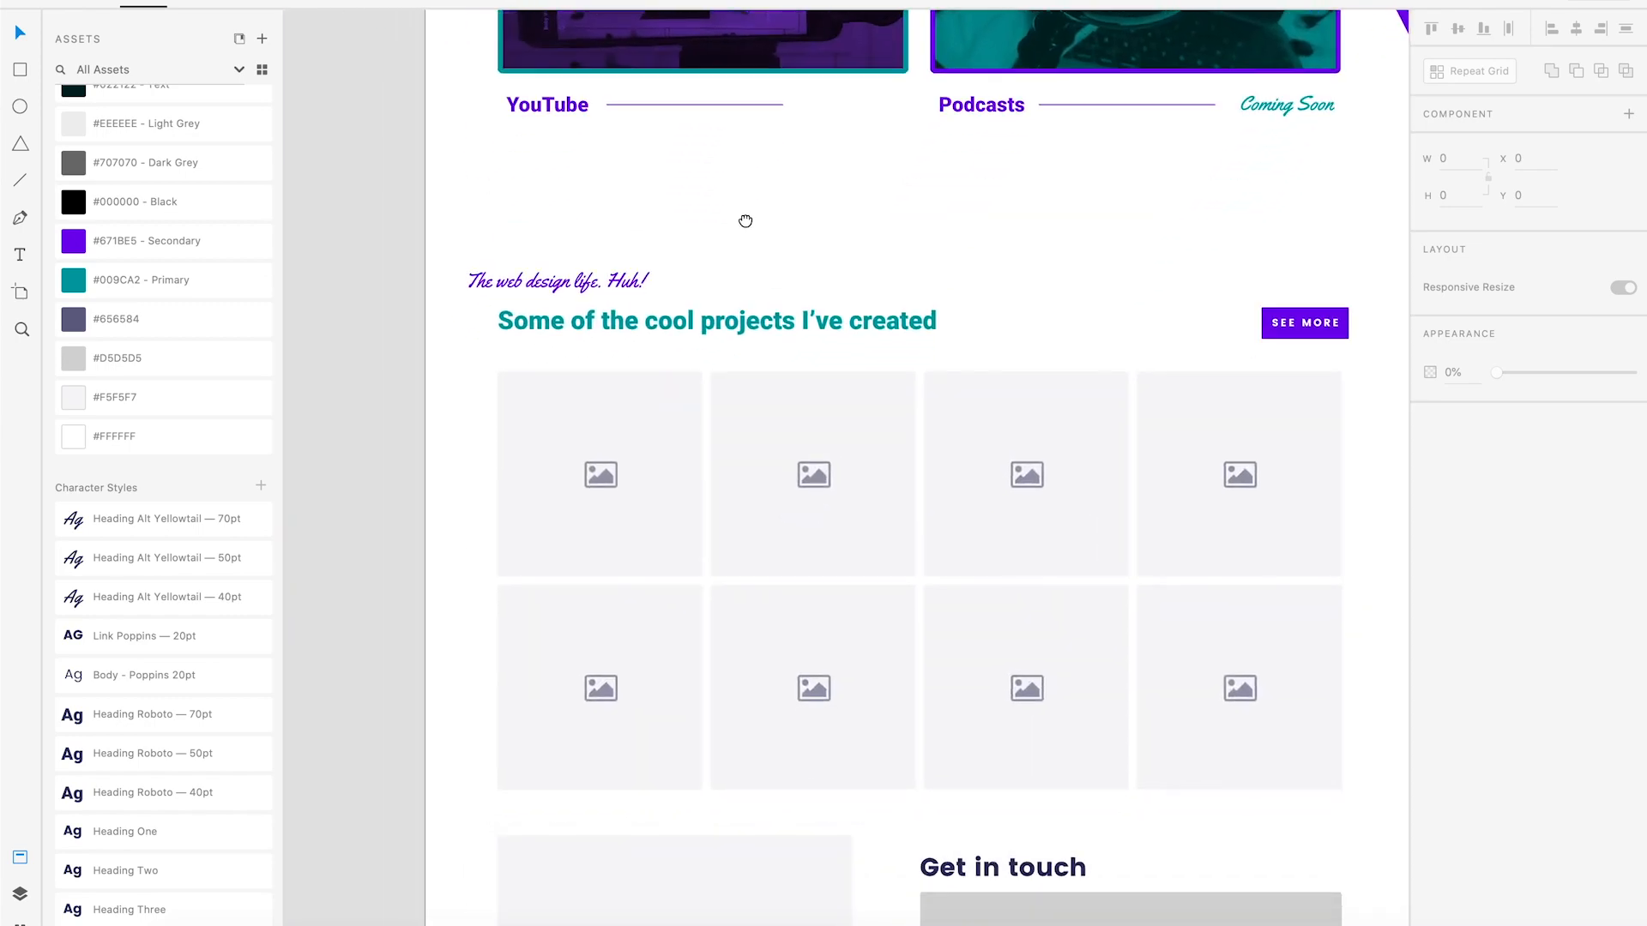
pyautogui.moveTo(875, 235); pyautogui.dragTo(695, 236)
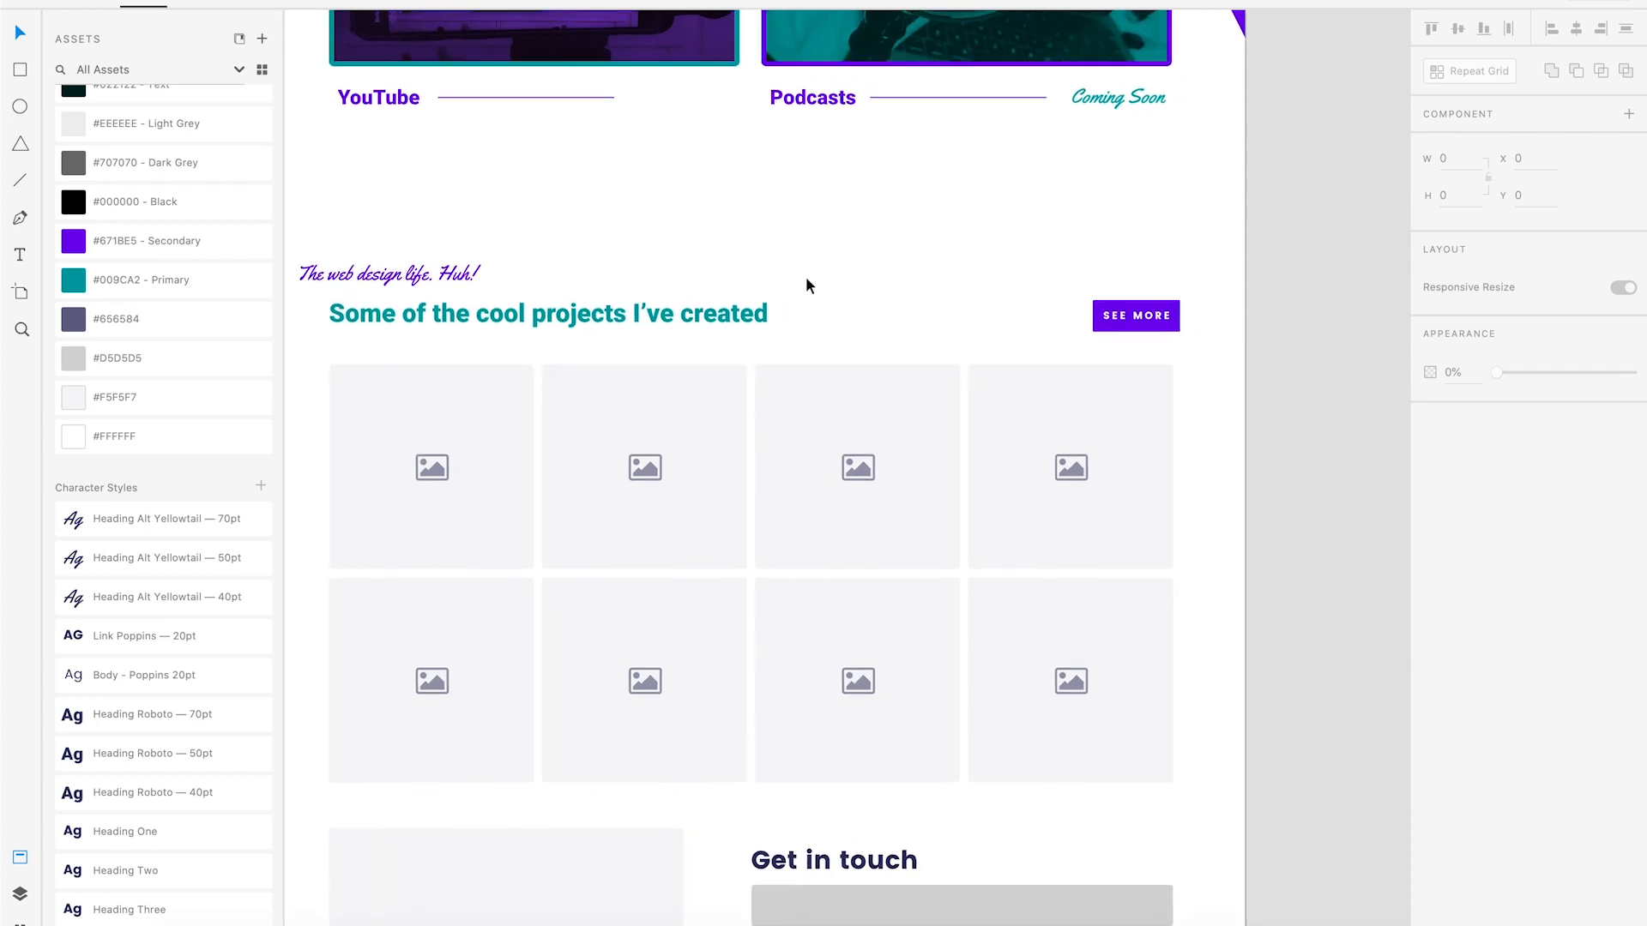
pyautogui.click(1122, 317)
pyautogui.press('super+plus')
pyautogui.press('super+plus')
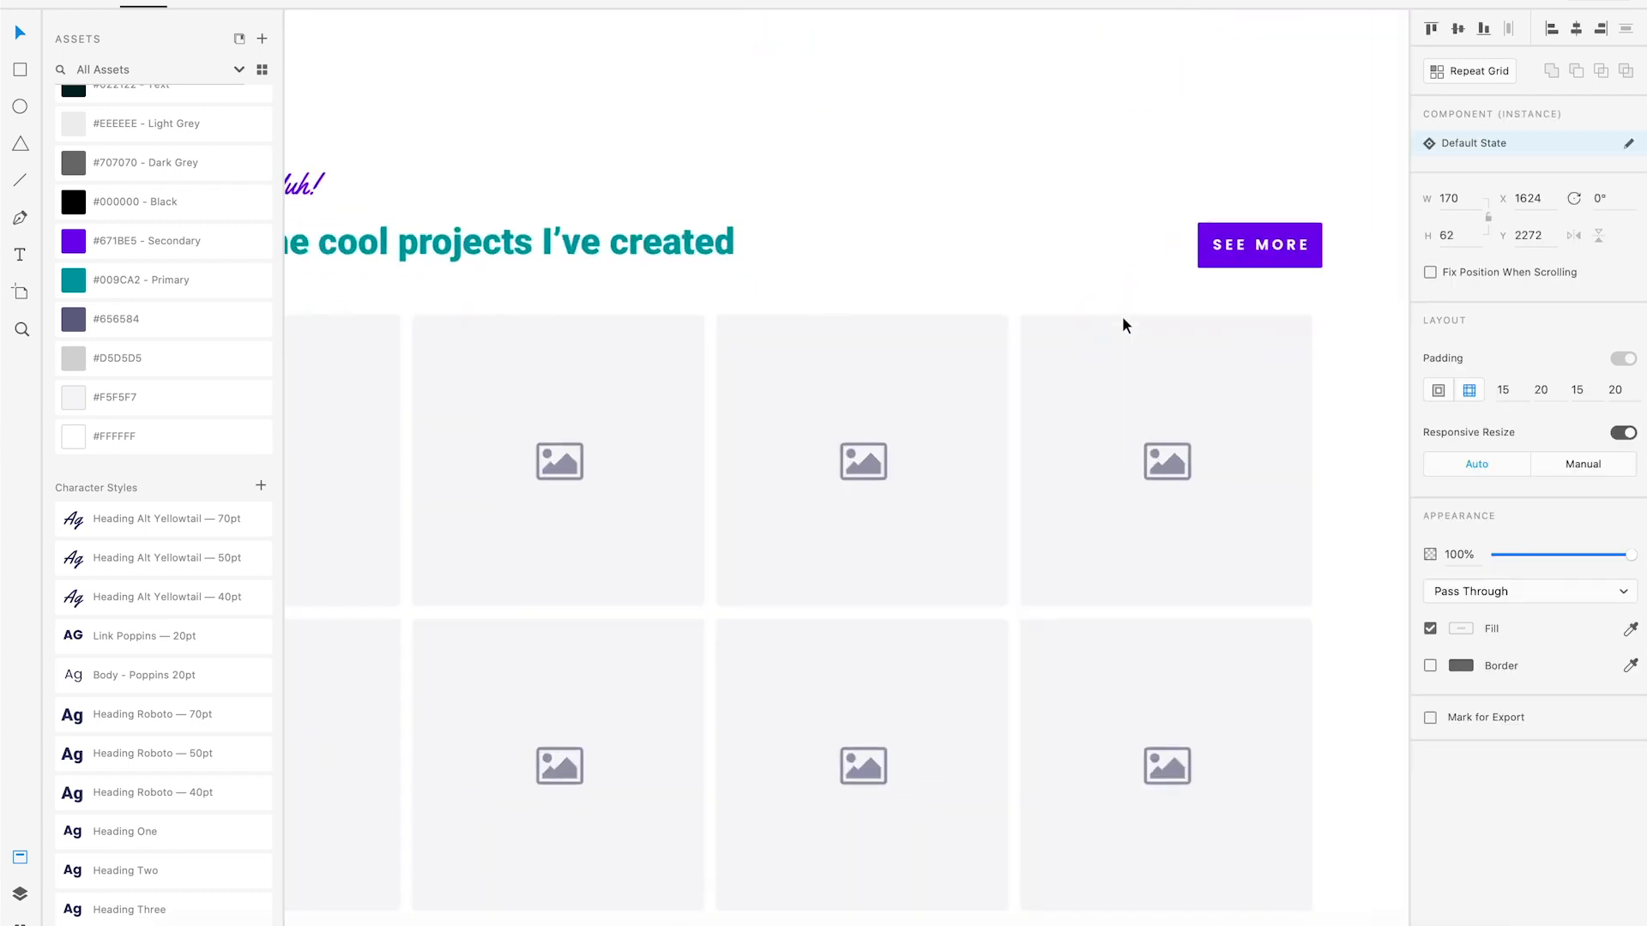
pyautogui.moveTo(1122, 316); pyautogui.dragTo(656, 453)
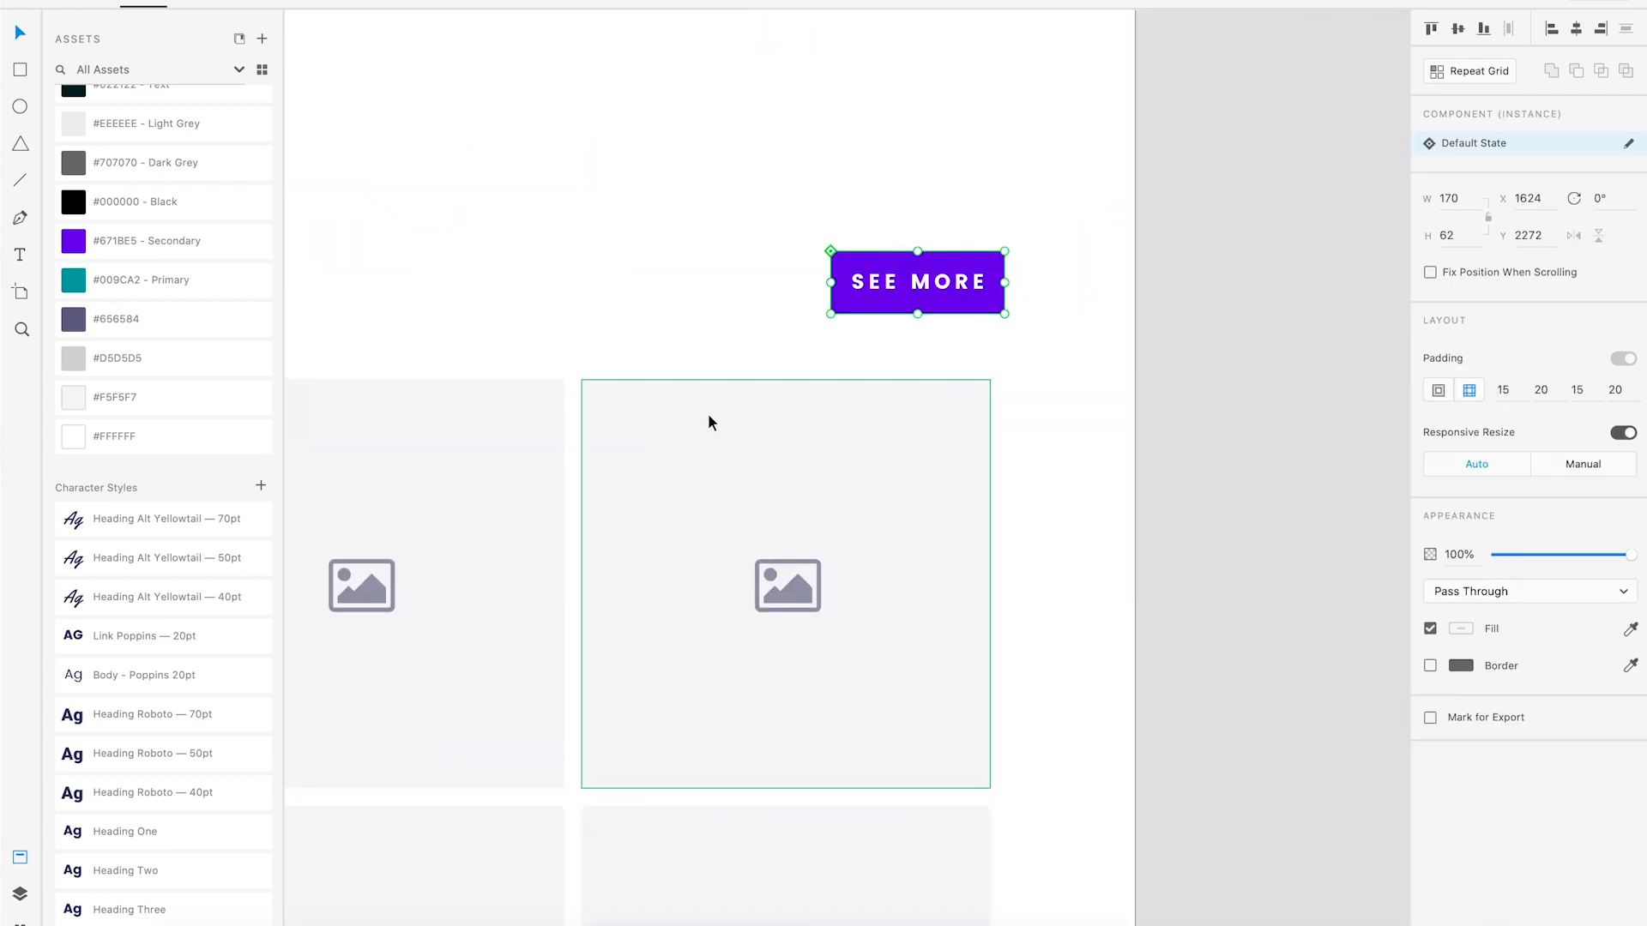
pyautogui.click(760, 328)
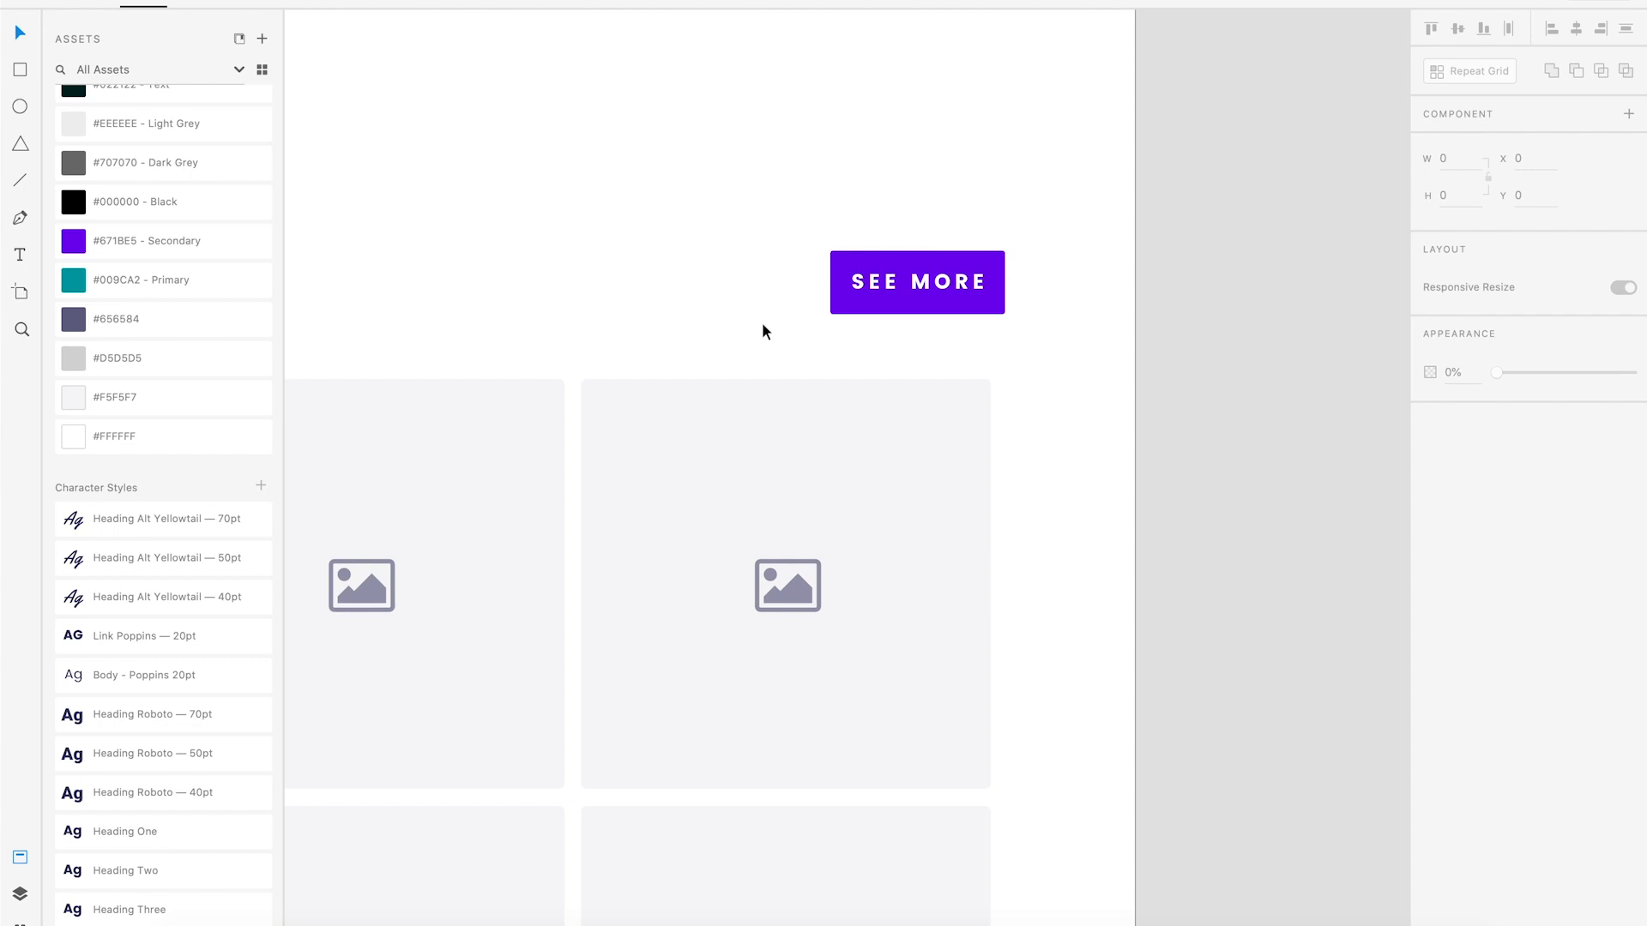
# Delete the grid of eight image placeholders beneath the projects heading.
pyautogui.press('super+minus')
pyautogui.moveTo(464, 481); pyautogui.dragTo(1064, 254)
pyautogui.press('super+minus')
pyautogui.moveTo(999, 347); pyautogui.dragTo(846, 225)
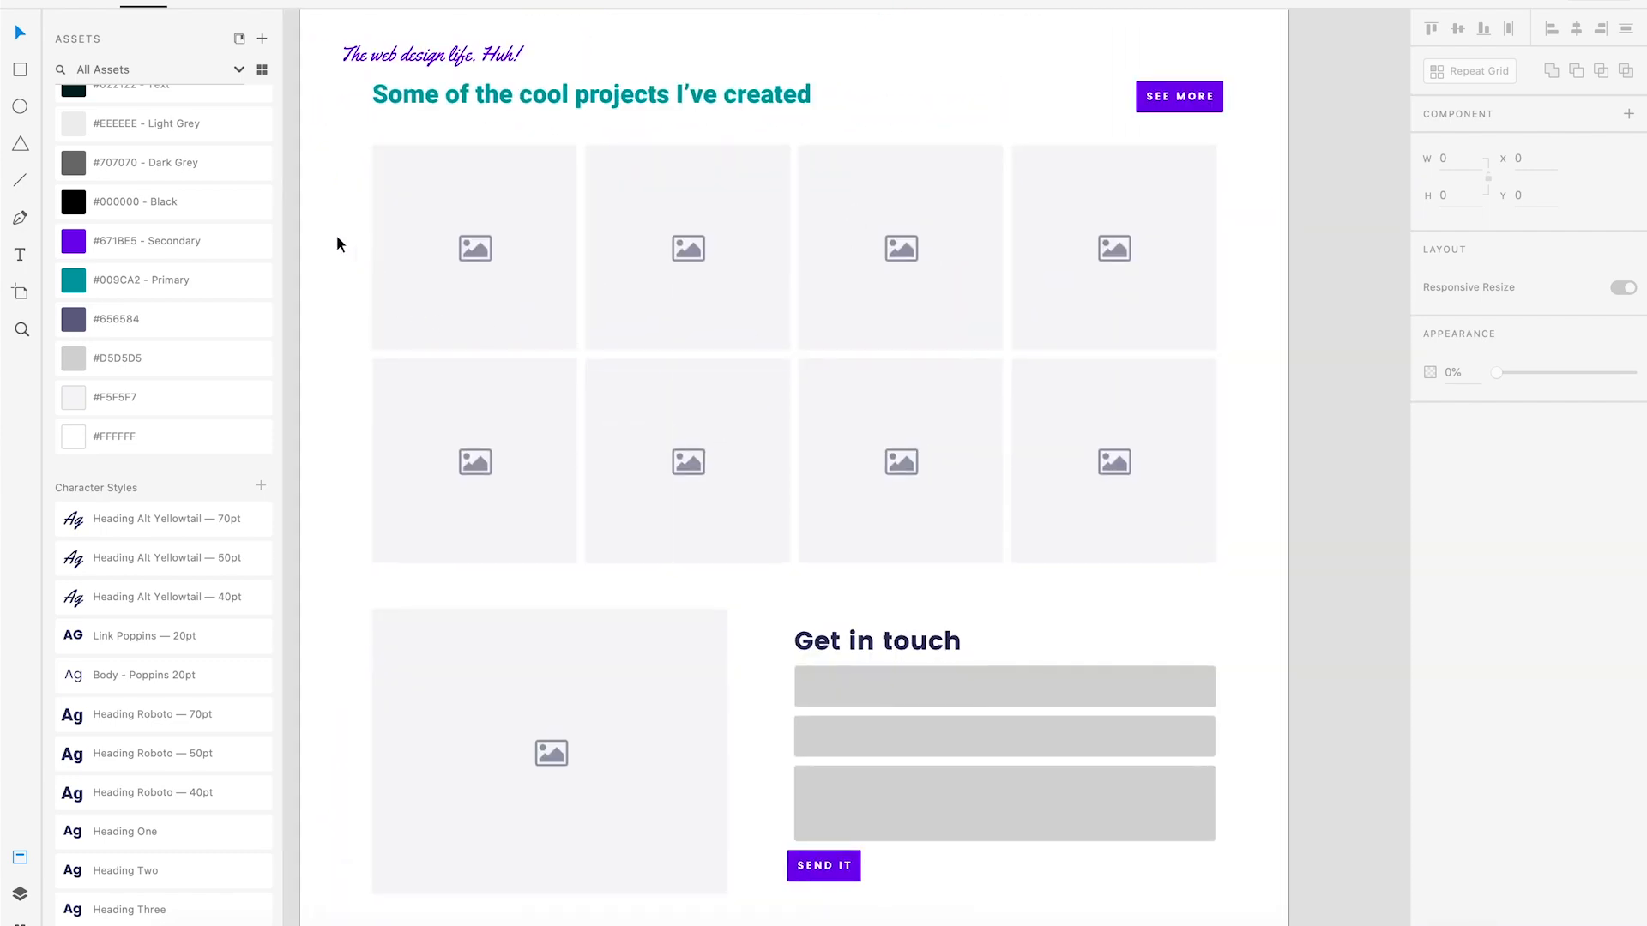
pyautogui.moveTo(337, 237); pyautogui.dragTo(1079, 437)
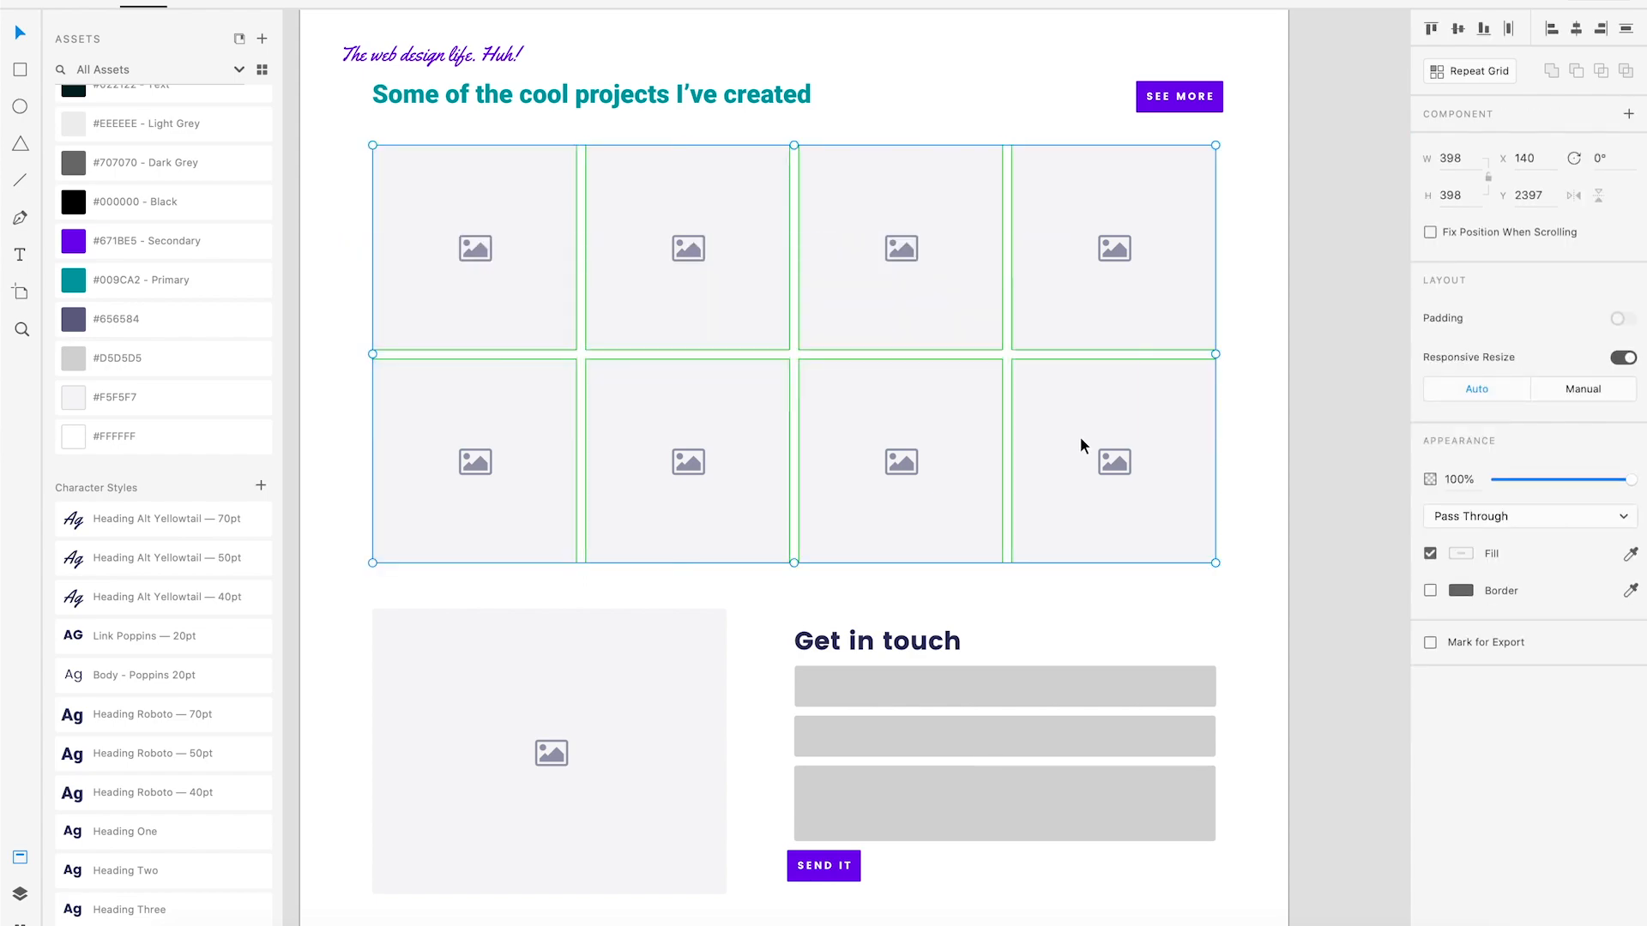
pyautogui.press('Delete')
# Copy the six project images from the other artboard and paste them beneath the projects heading at X 75, Y 2358.
pyautogui.moveTo(509, 437)
pyautogui.mouseDown()
pyautogui.moveTo(1063, 323)
pyautogui.moveTo(1415, 220)
pyautogui.mouseUp()
pyautogui.moveTo(600, 489); pyautogui.dragTo(952, 835)
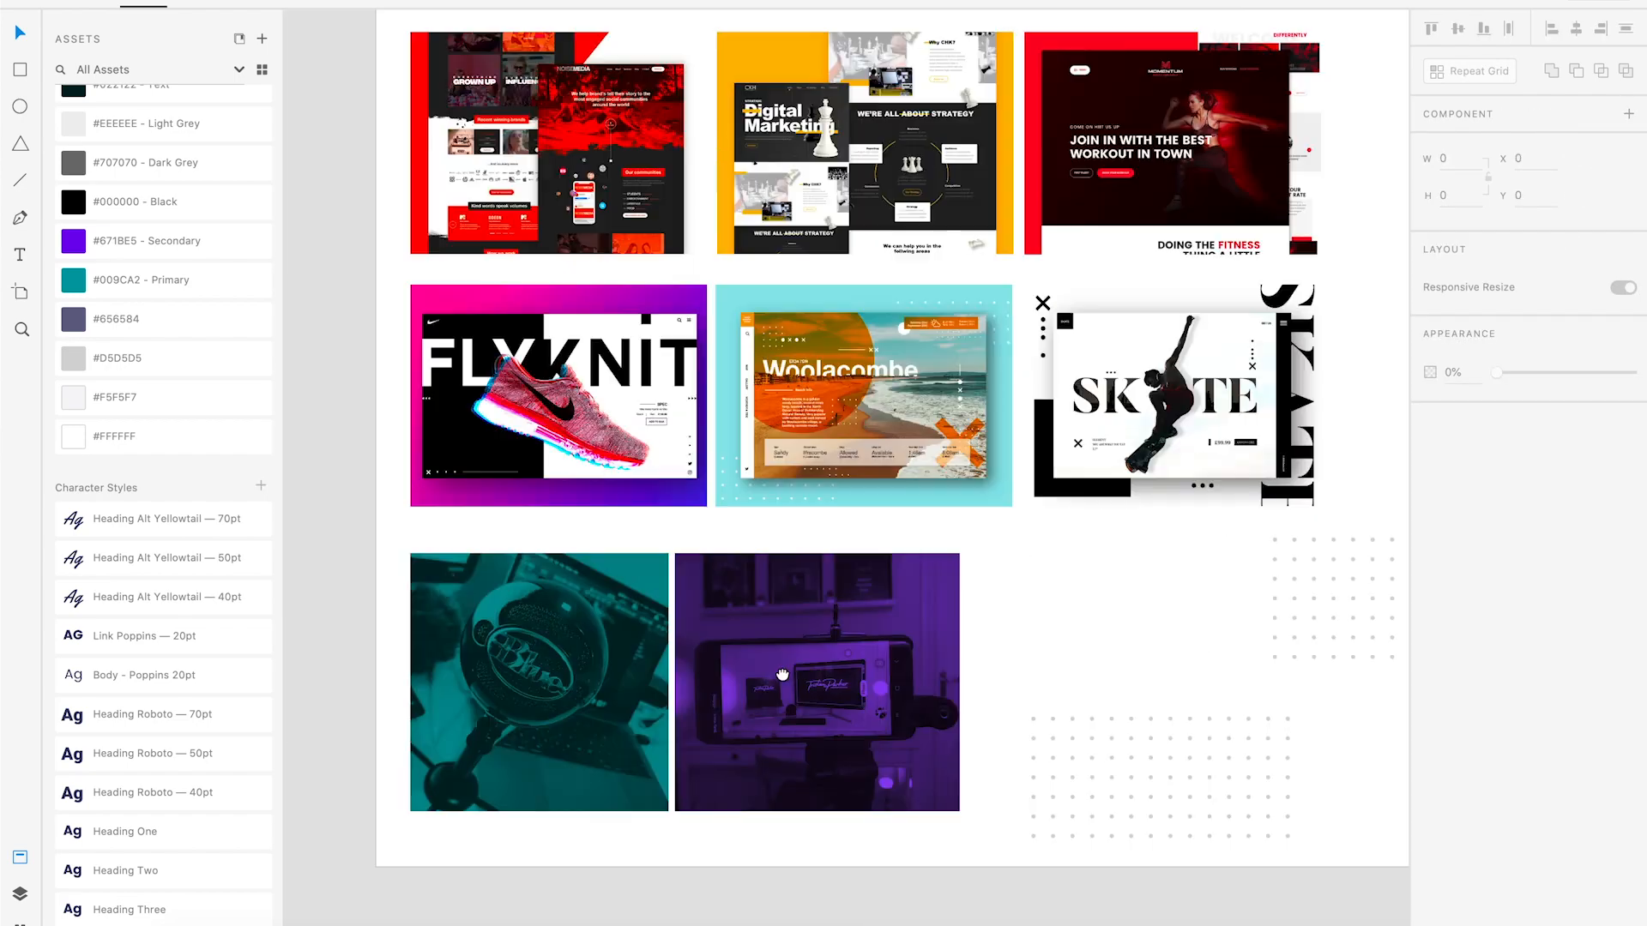
pyautogui.moveTo(662, 531); pyautogui.dragTo(610, 758)
pyautogui.moveTo(348, 327); pyautogui.dragTo(1135, 604)
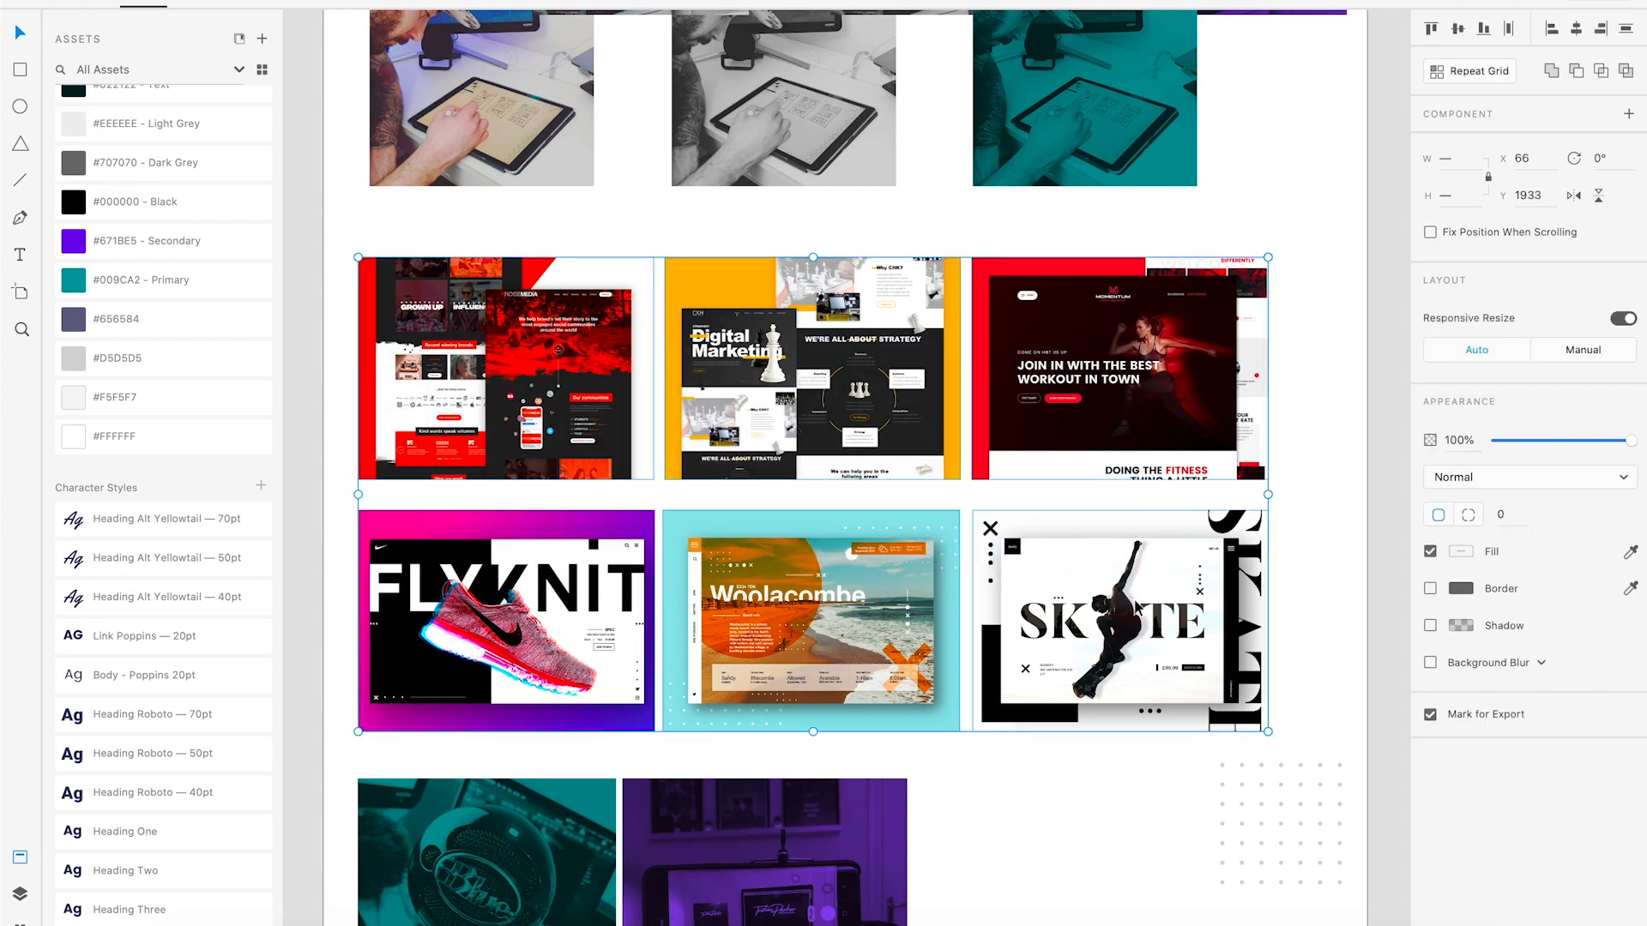
pyautogui.moveTo(1174, 520); pyautogui.dragTo(1092, 522)
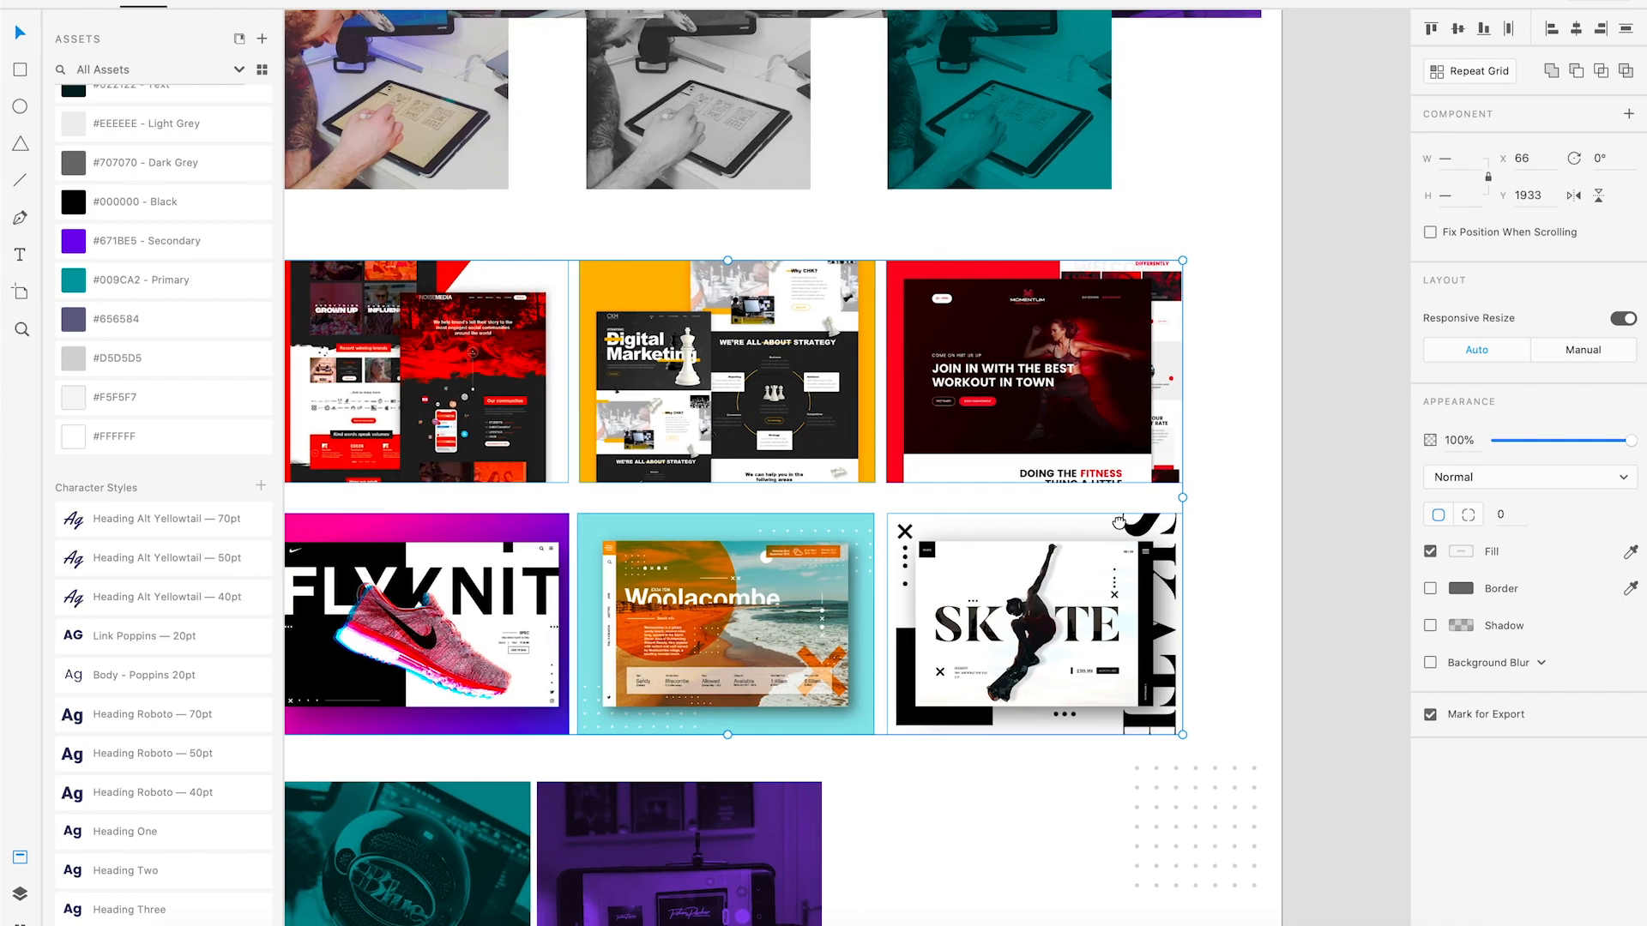
pyautogui.hscroll(12, 1124, 522)
pyautogui.scroll(-4, 860, 544)
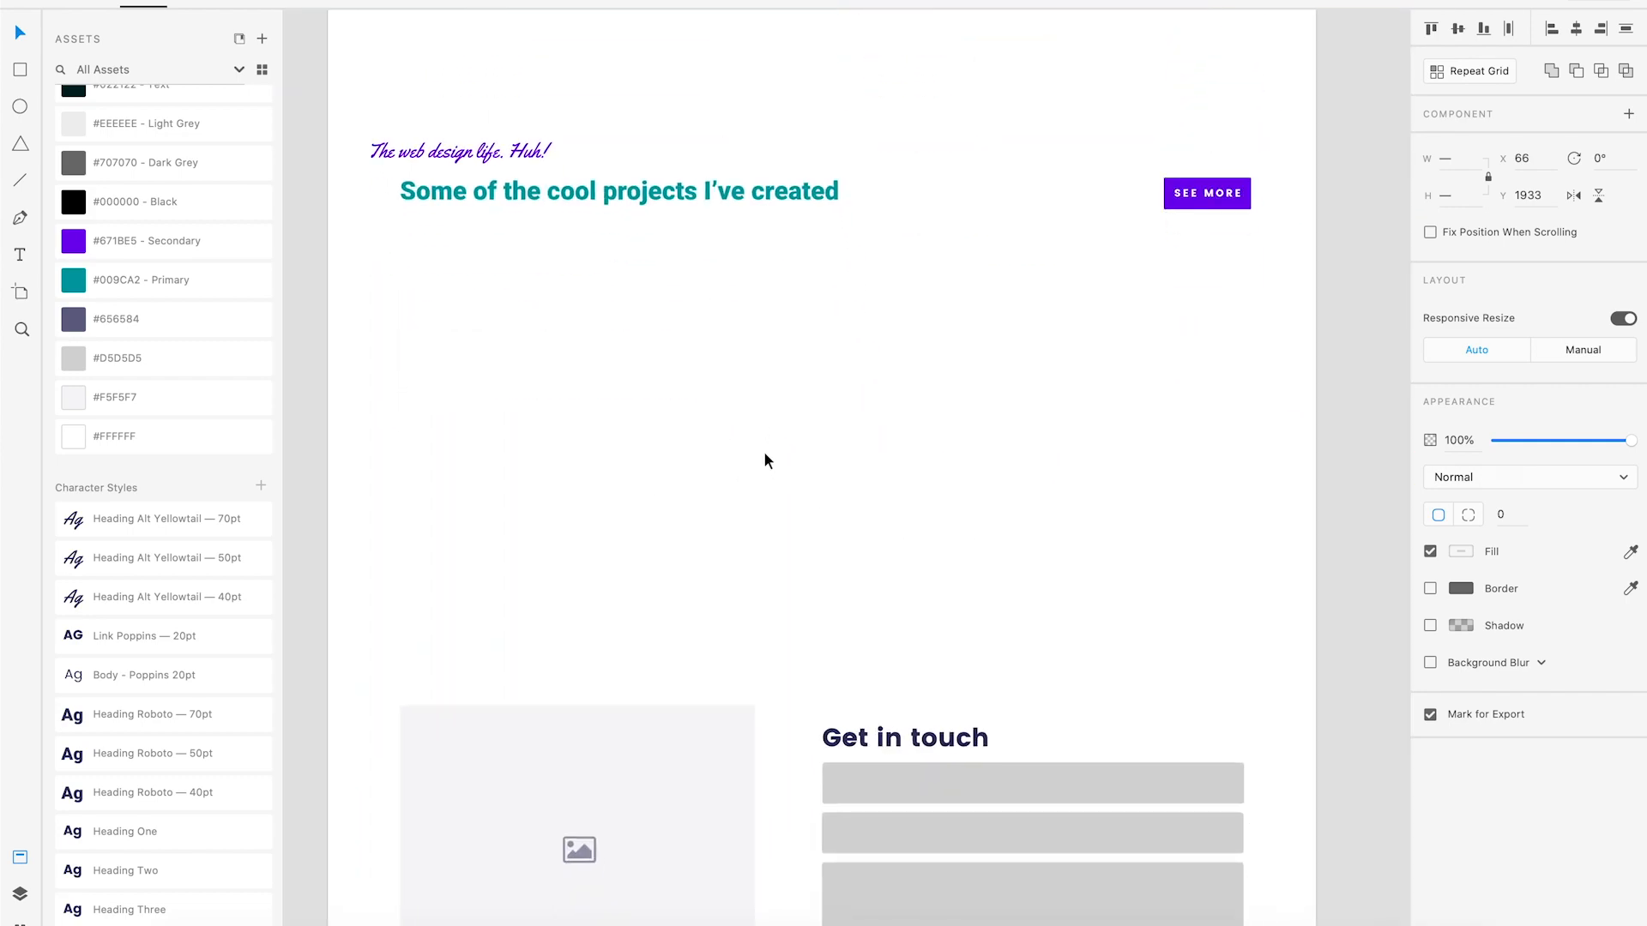
pyautogui.hotkey('ctrl', 'v')
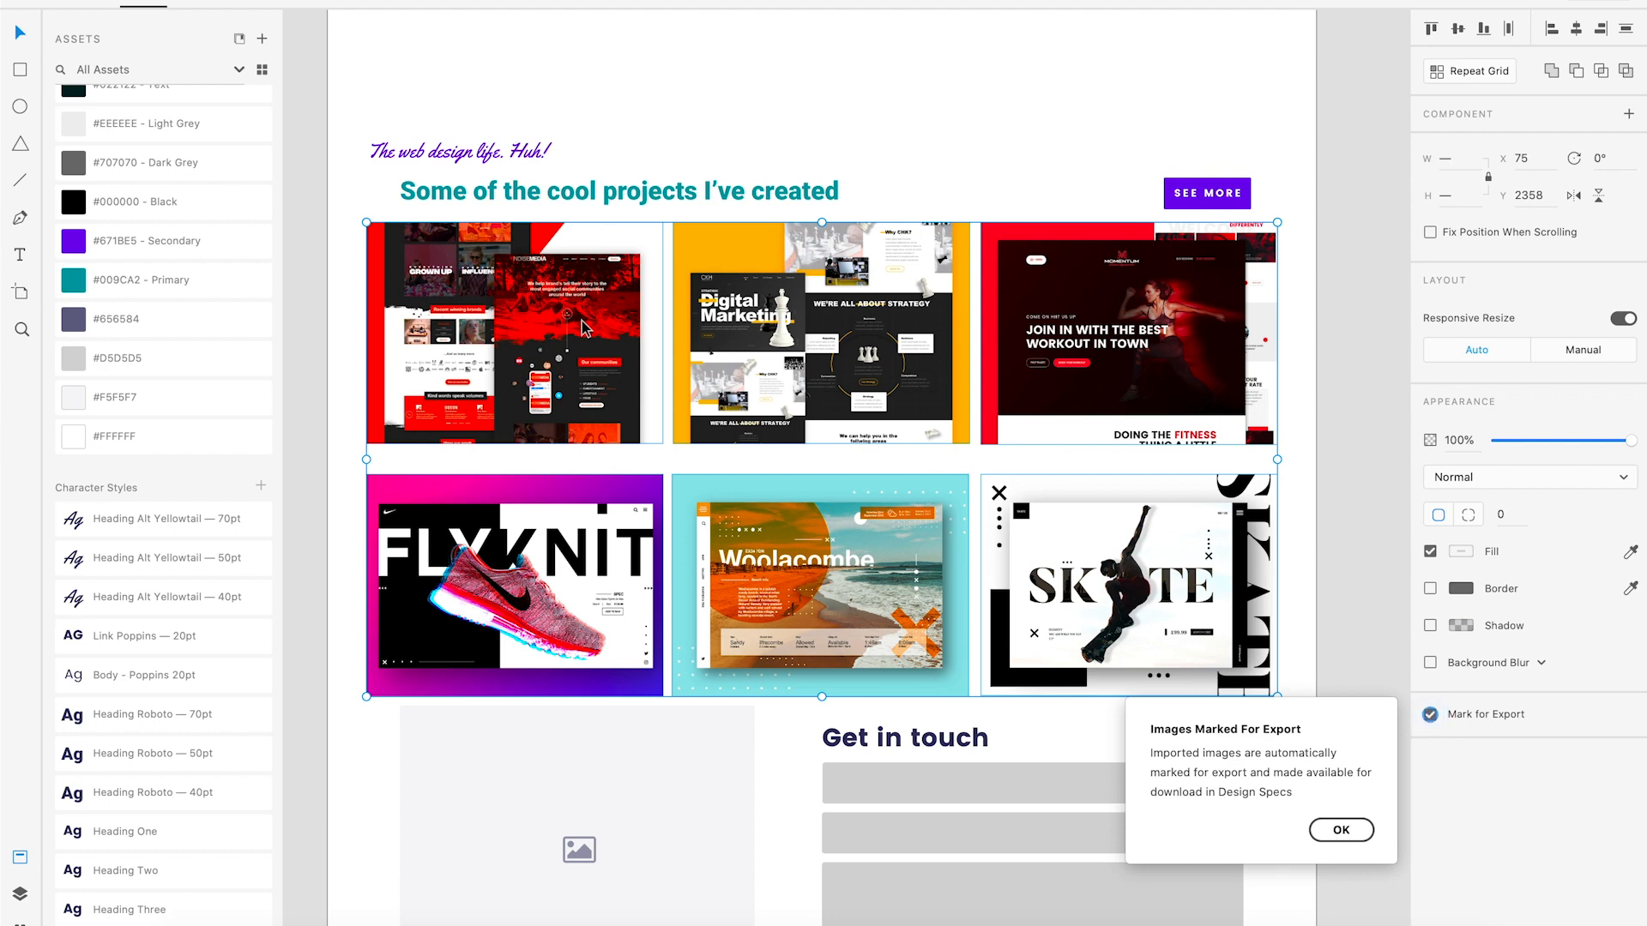
pyautogui.click(879, 99)
# Move the lower row of three project images up to Y 2809 so it sits close beneath the upper row.
pyautogui.scroll(1, 889, 128)
pyautogui.press('super+plus')
pyautogui.moveTo(810, 255); pyautogui.dragTo(1049, 249)
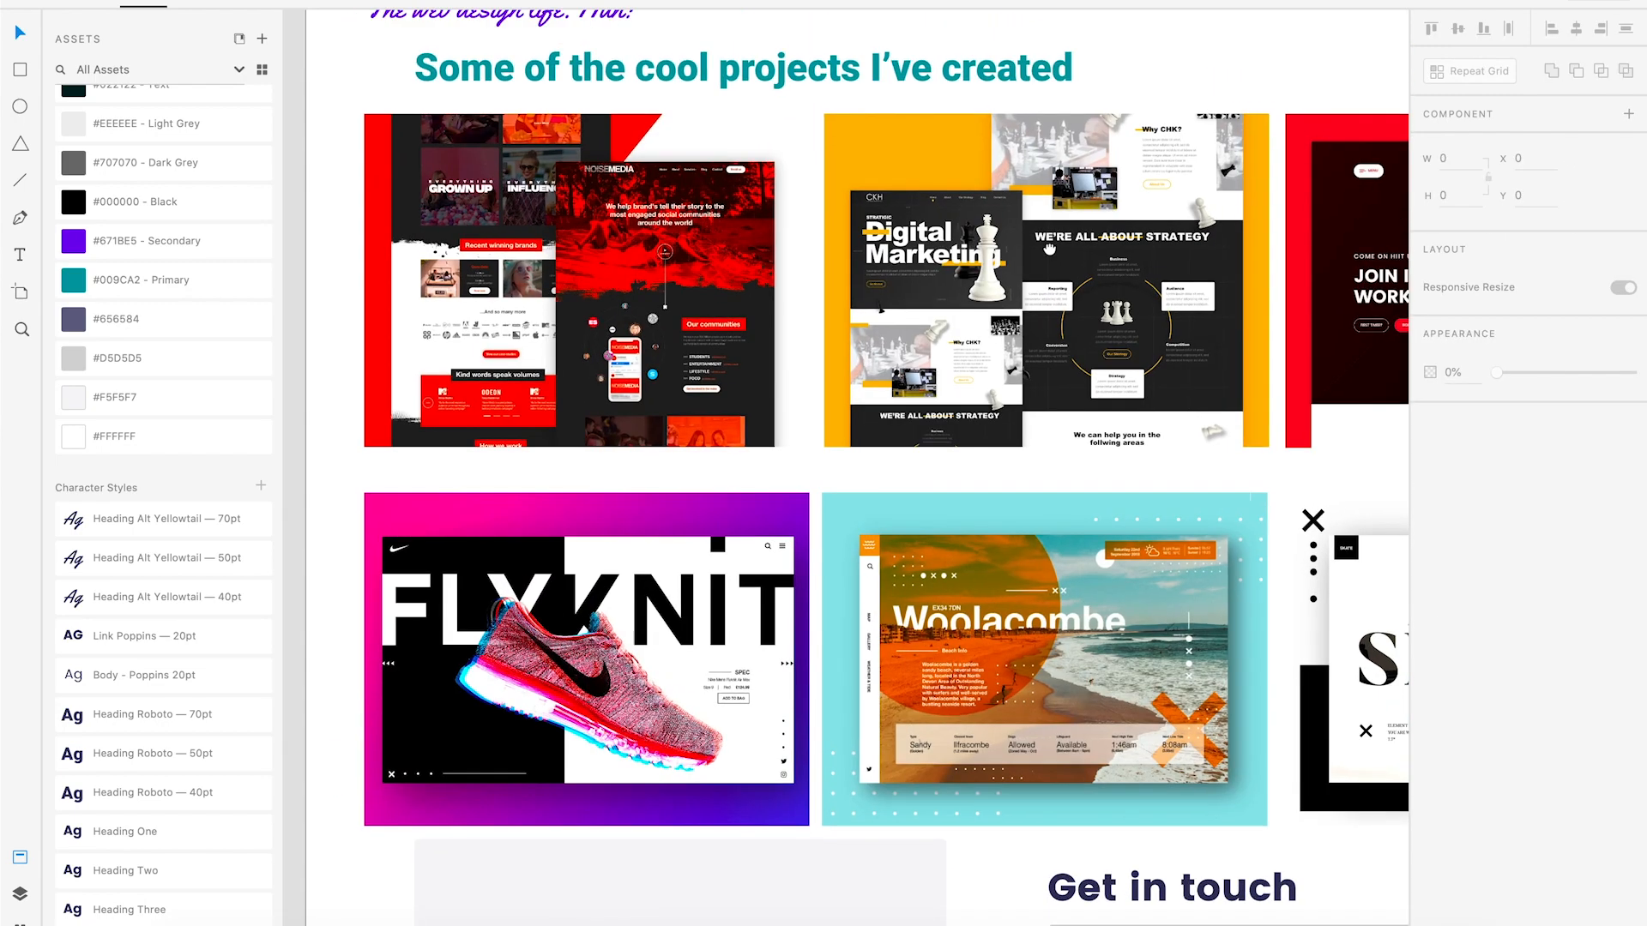
pyautogui.scroll(-5, 1048, 248)
pyautogui.moveTo(381, 427); pyautogui.dragTo(1372, 449)
pyautogui.moveTo(1236, 451); pyautogui.dragTo(1231, 425)
pyautogui.hscroll(1, 830, 223)
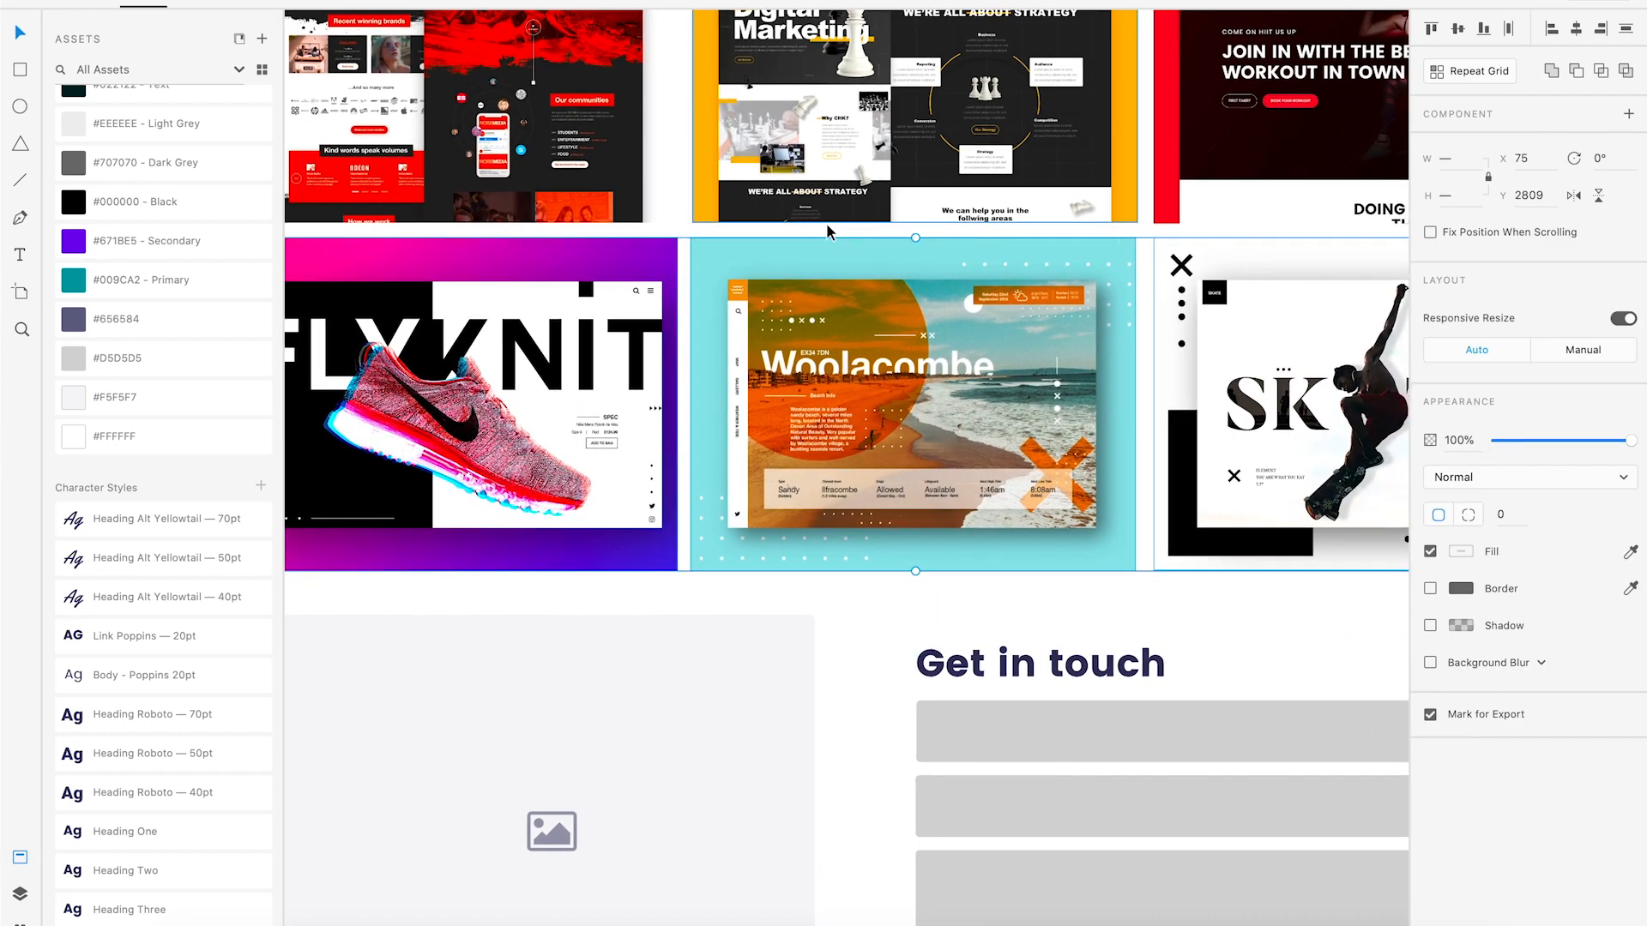
pyautogui.press('super+minus')
pyautogui.scroll(2, 912, 319)
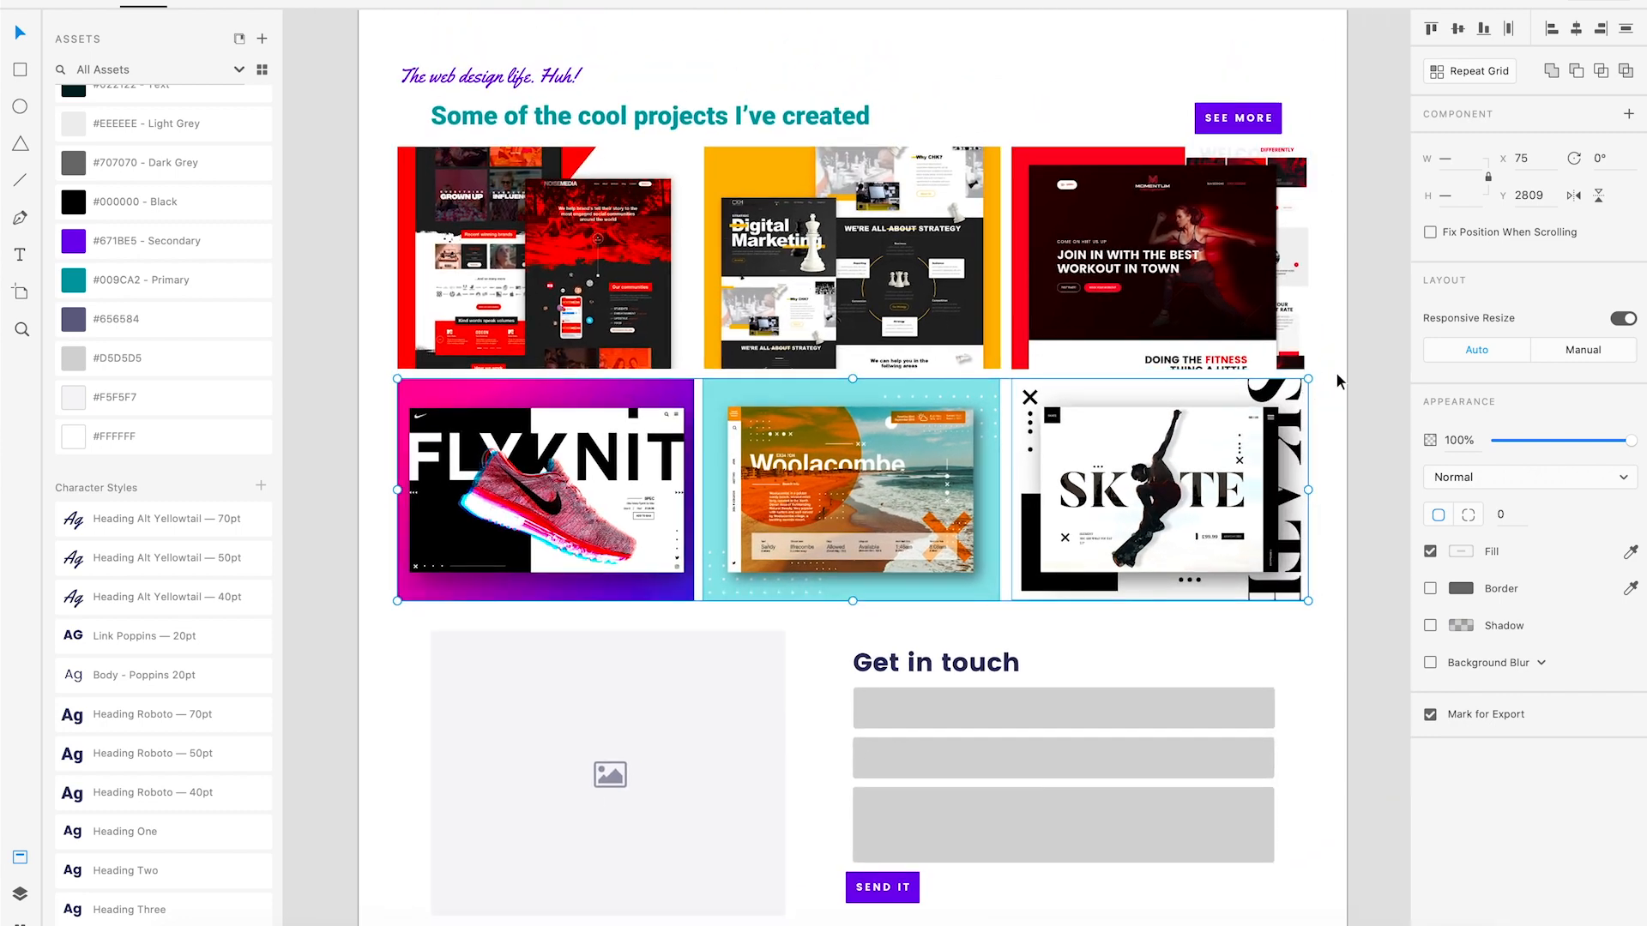
pyautogui.click(1340, 335)
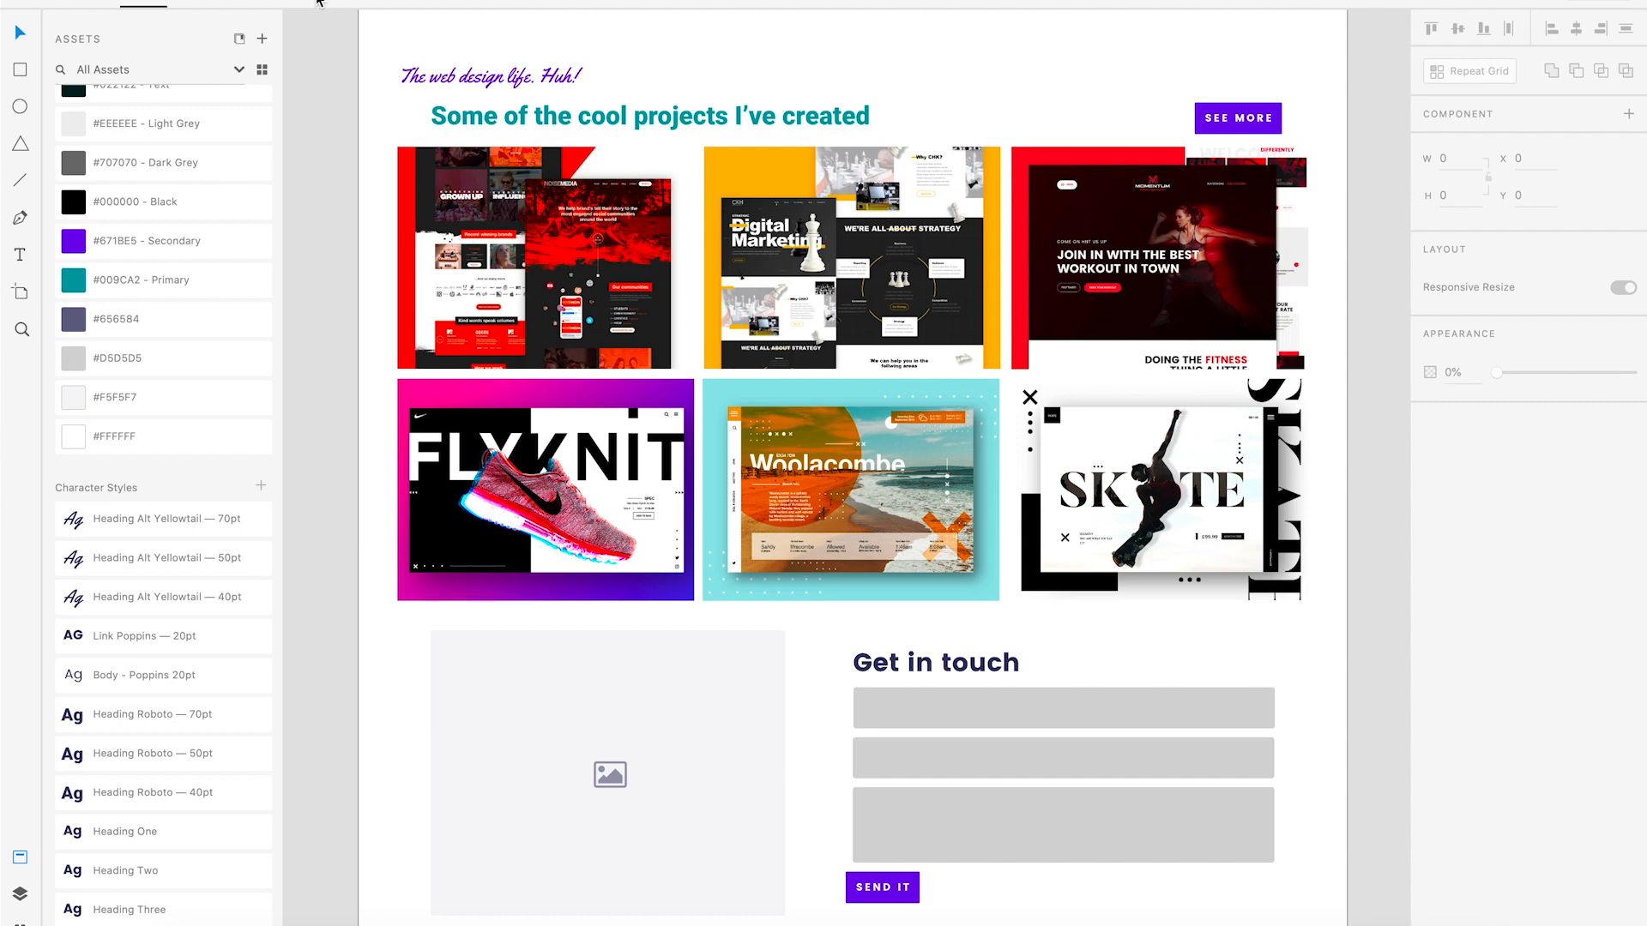
# Display the artboard's column layout grid over the projects section.
pyautogui.click(519, 266)
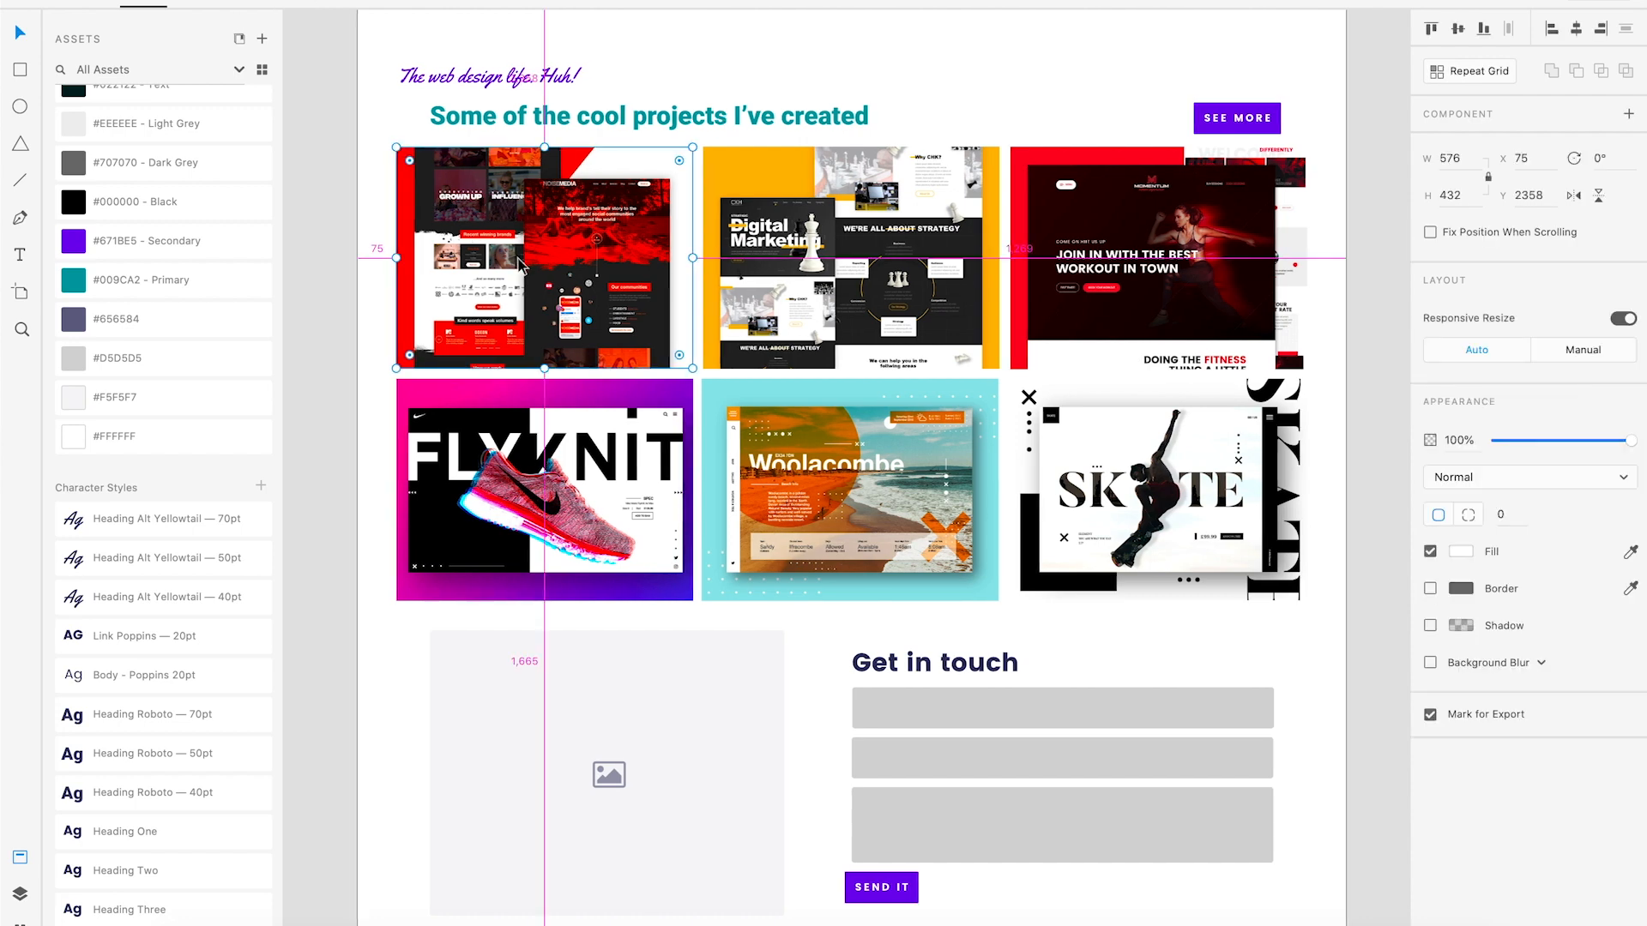
pyautogui.hotkey('ctrl', 'shift', "'")
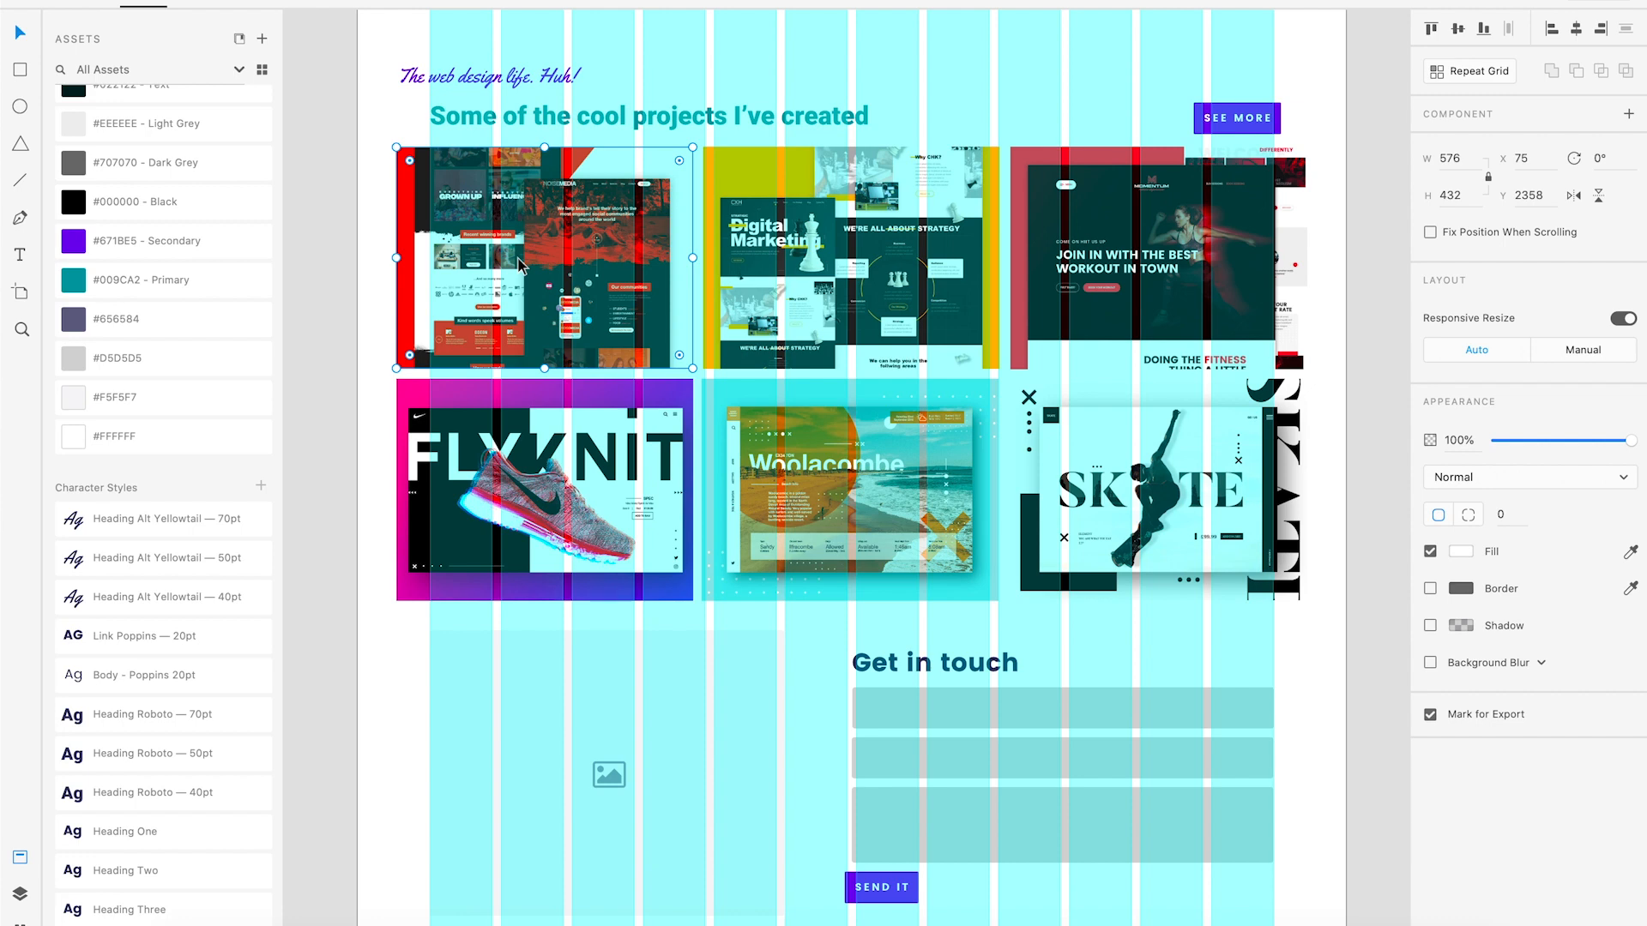
pyautogui.hscroll(-1, 514, 267)
pyautogui.click(368, 333)
# Move the six project images to X 140, Y 2390 and scale them together to fit the layout grid's full width.
pyautogui.hscroll(3, 416, 322)
pyautogui.moveTo(1252, 532); pyautogui.dragTo(482, 262)
pyautogui.moveTo(332, 589); pyautogui.dragTo(366, 571)
pyautogui.hscroll(-1, 1245, 133)
pyautogui.moveTo(1244, 134); pyautogui.dragTo(1170, 102)
pyautogui.click(1180, 105)
pyautogui.click(1245, 152)
pyautogui.hscroll(1, 1225, 161)
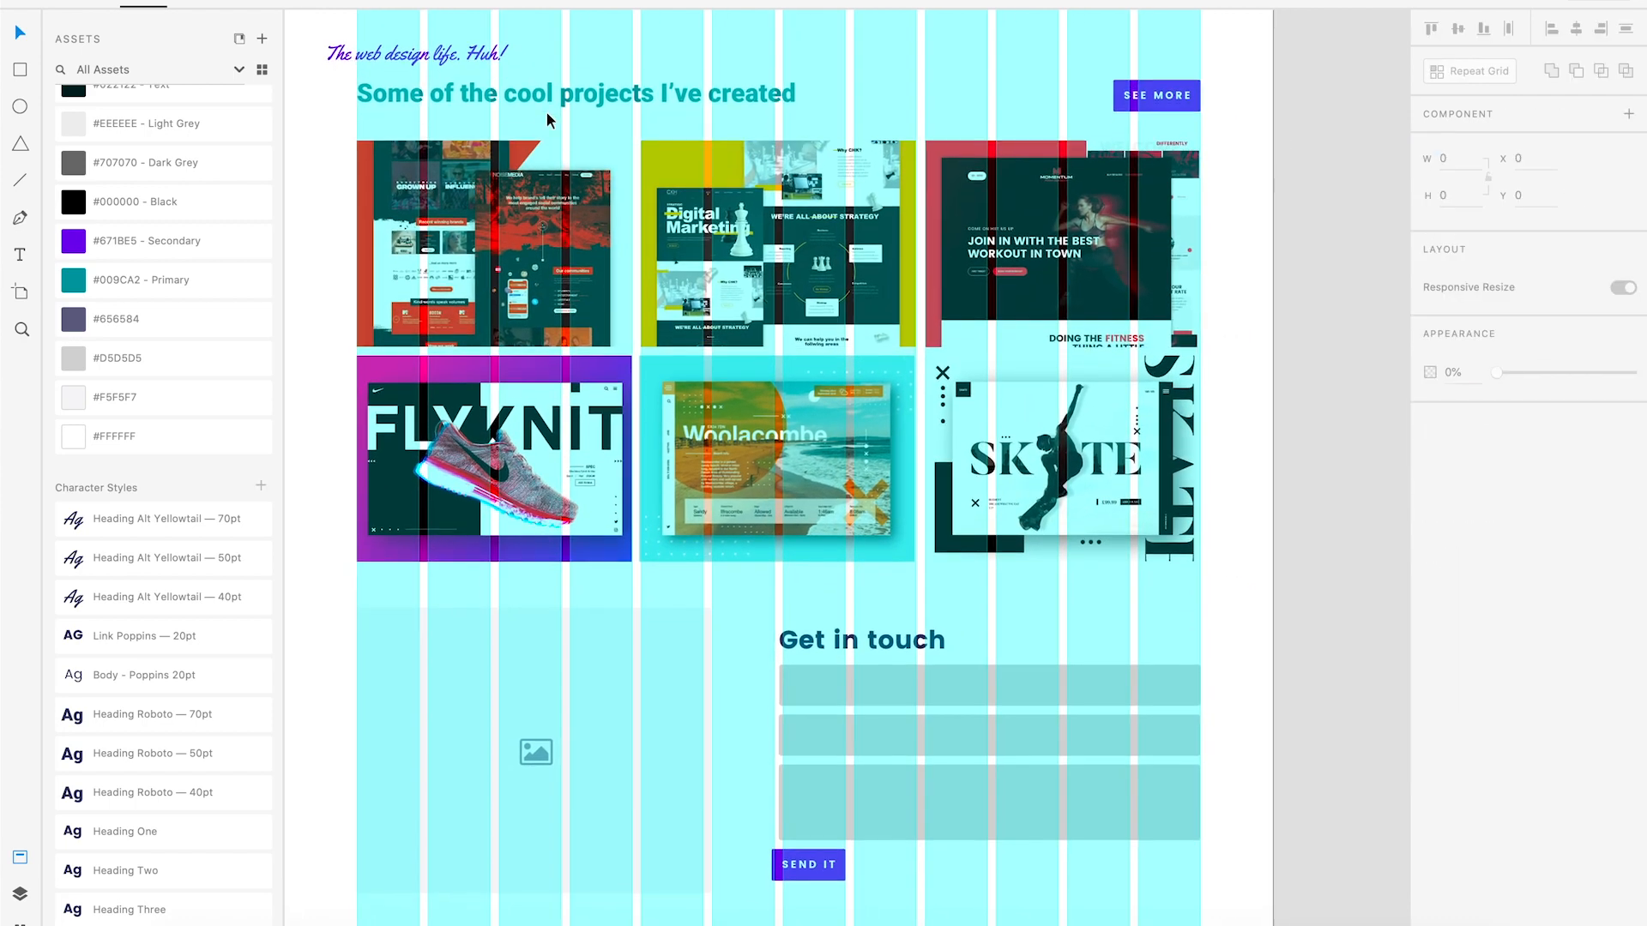
# Align the upper and lower project images with each other in each of the three columns.
pyautogui.press('super+plus')
pyautogui.moveTo(547, 112); pyautogui.dragTo(1019, 232)
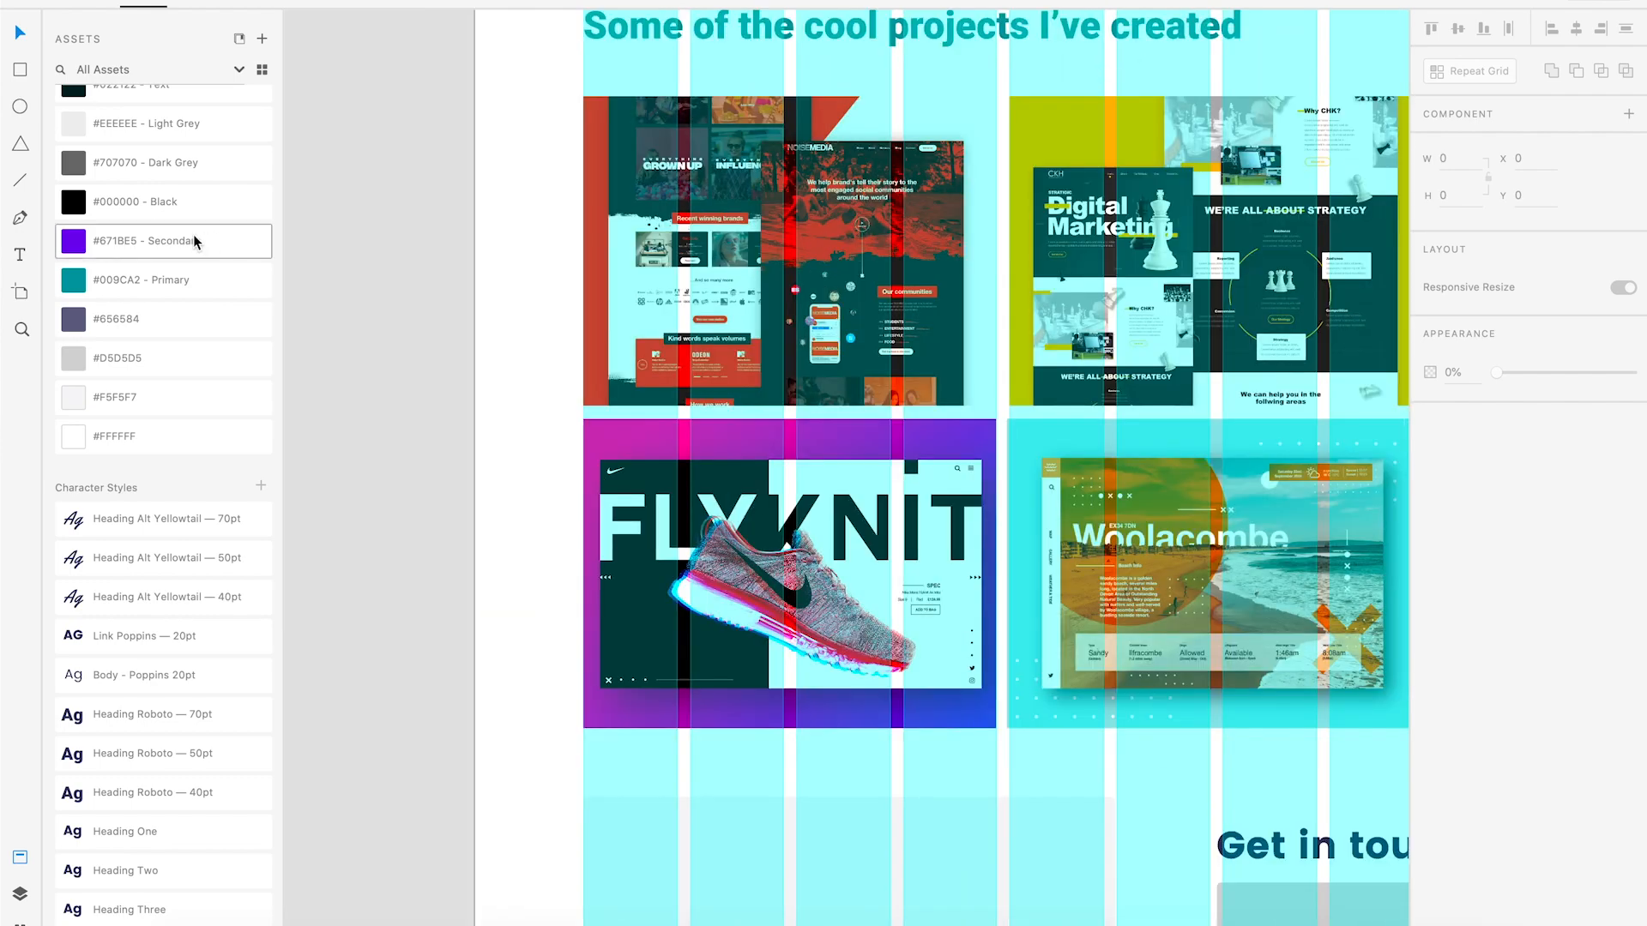
pyautogui.moveTo(526, 267); pyautogui.dragTo(802, 536)
pyautogui.scroll(-1, 962, 495)
pyautogui.hscroll(1, 998, 464)
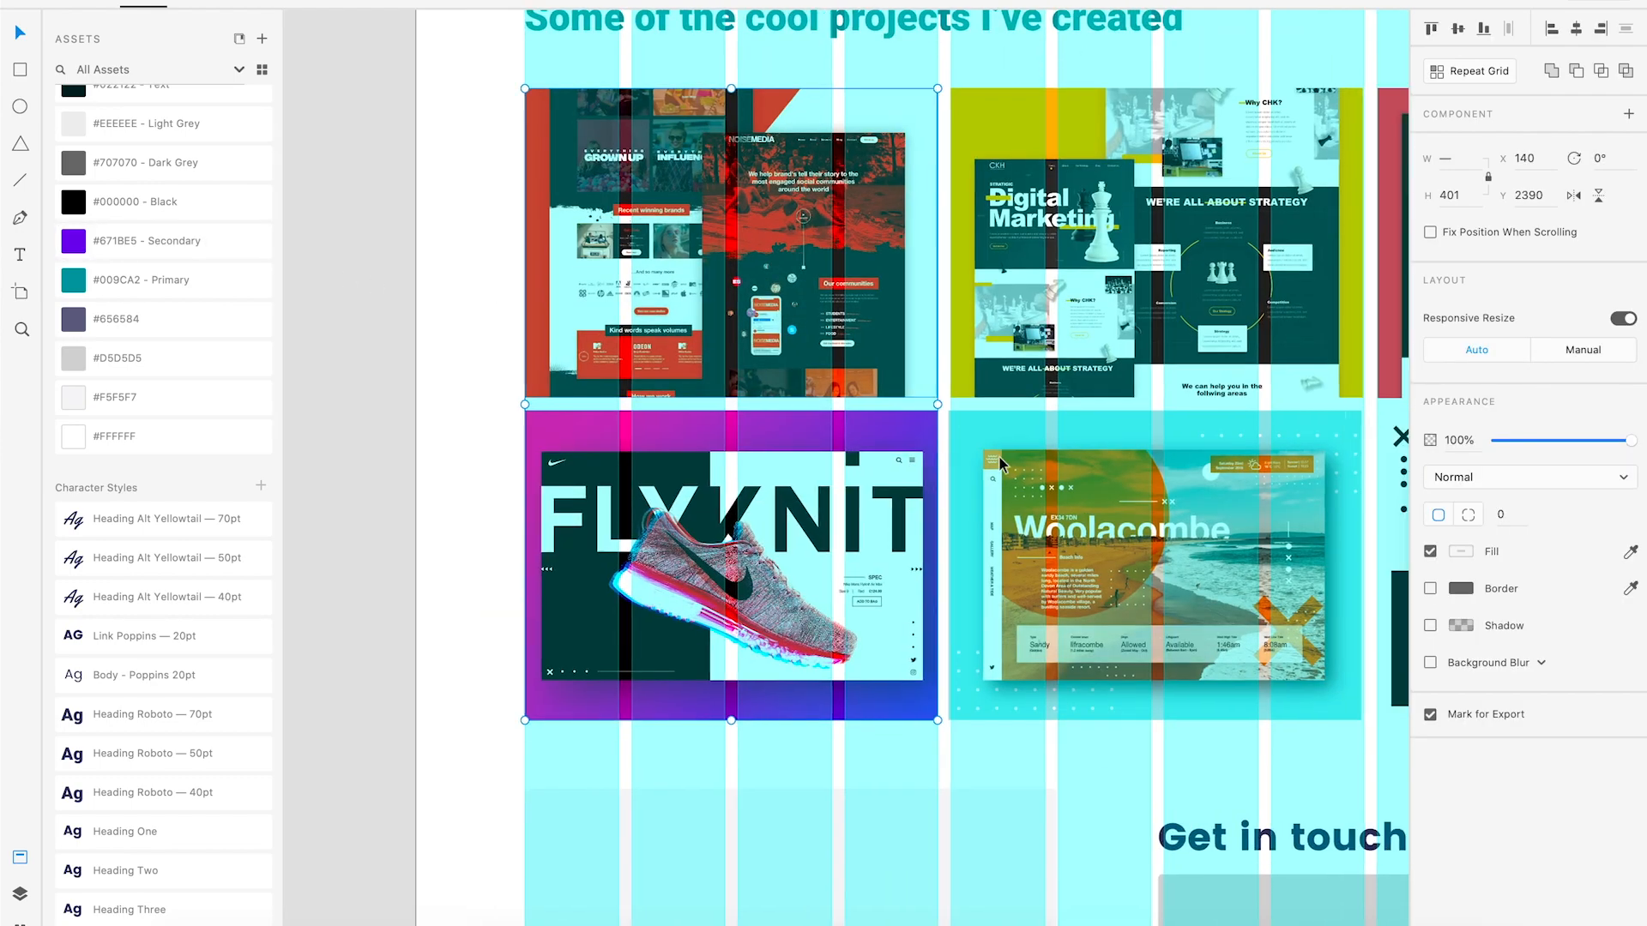
pyautogui.hscroll(2, 999, 456)
pyautogui.moveTo(927, 71); pyautogui.dragTo(965, 512)
pyautogui.hscroll(2, 978, 491)
pyautogui.hscroll(1, 980, 495)
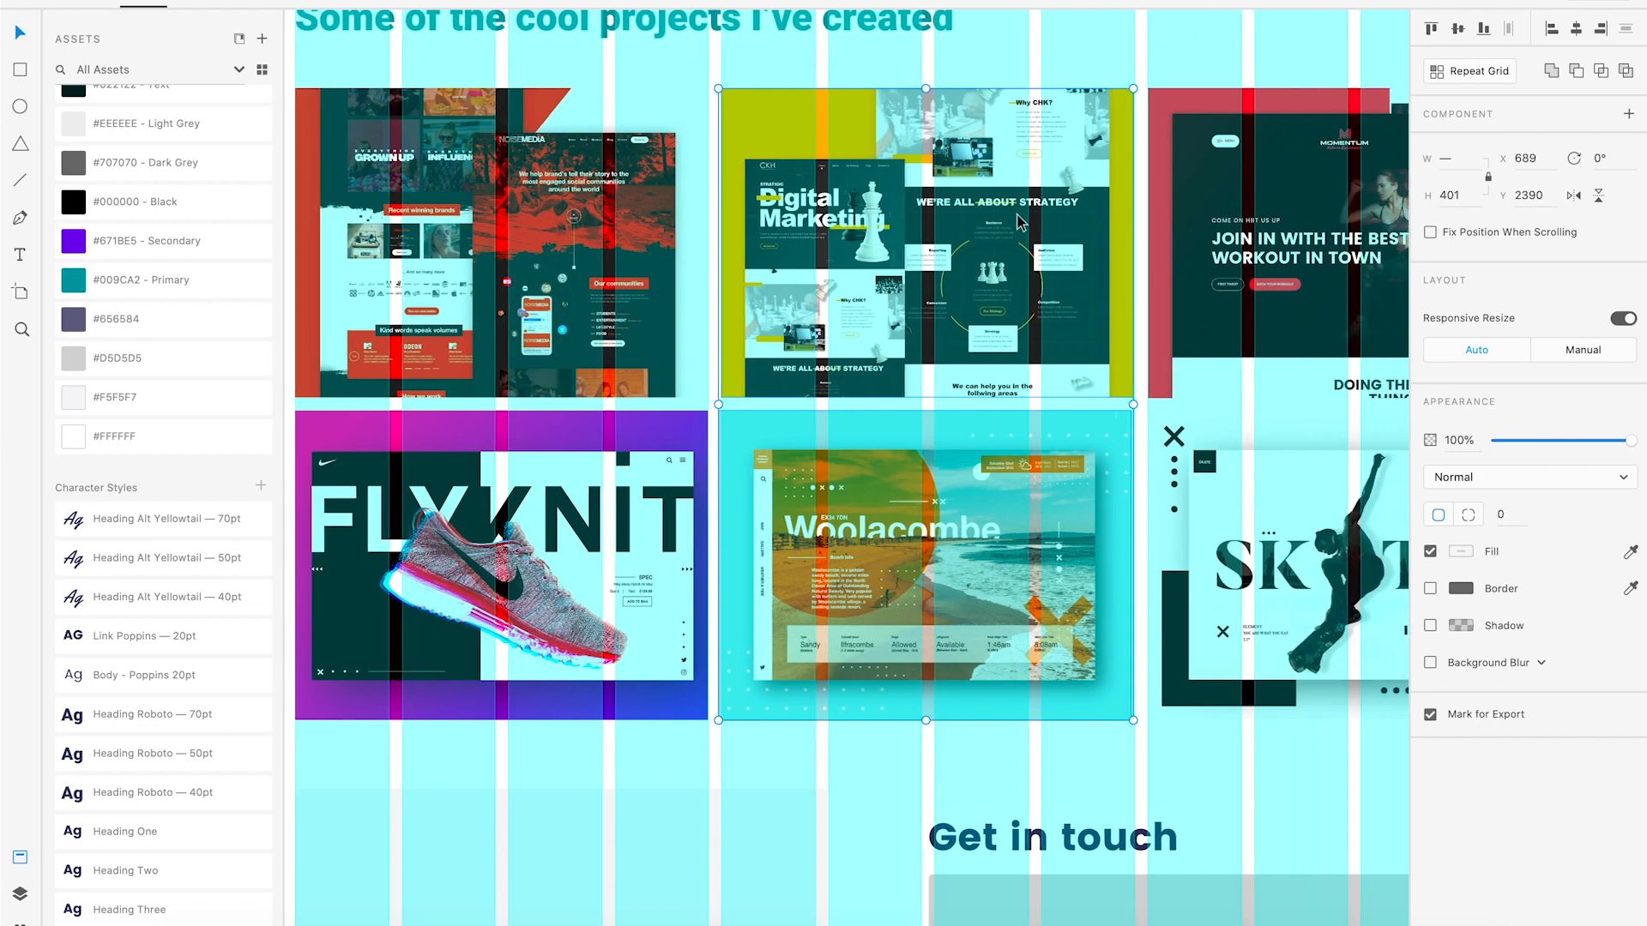
pyautogui.hscroll(-2, 347, 262)
pyautogui.moveTo(338, 229); pyautogui.dragTo(496, 513)
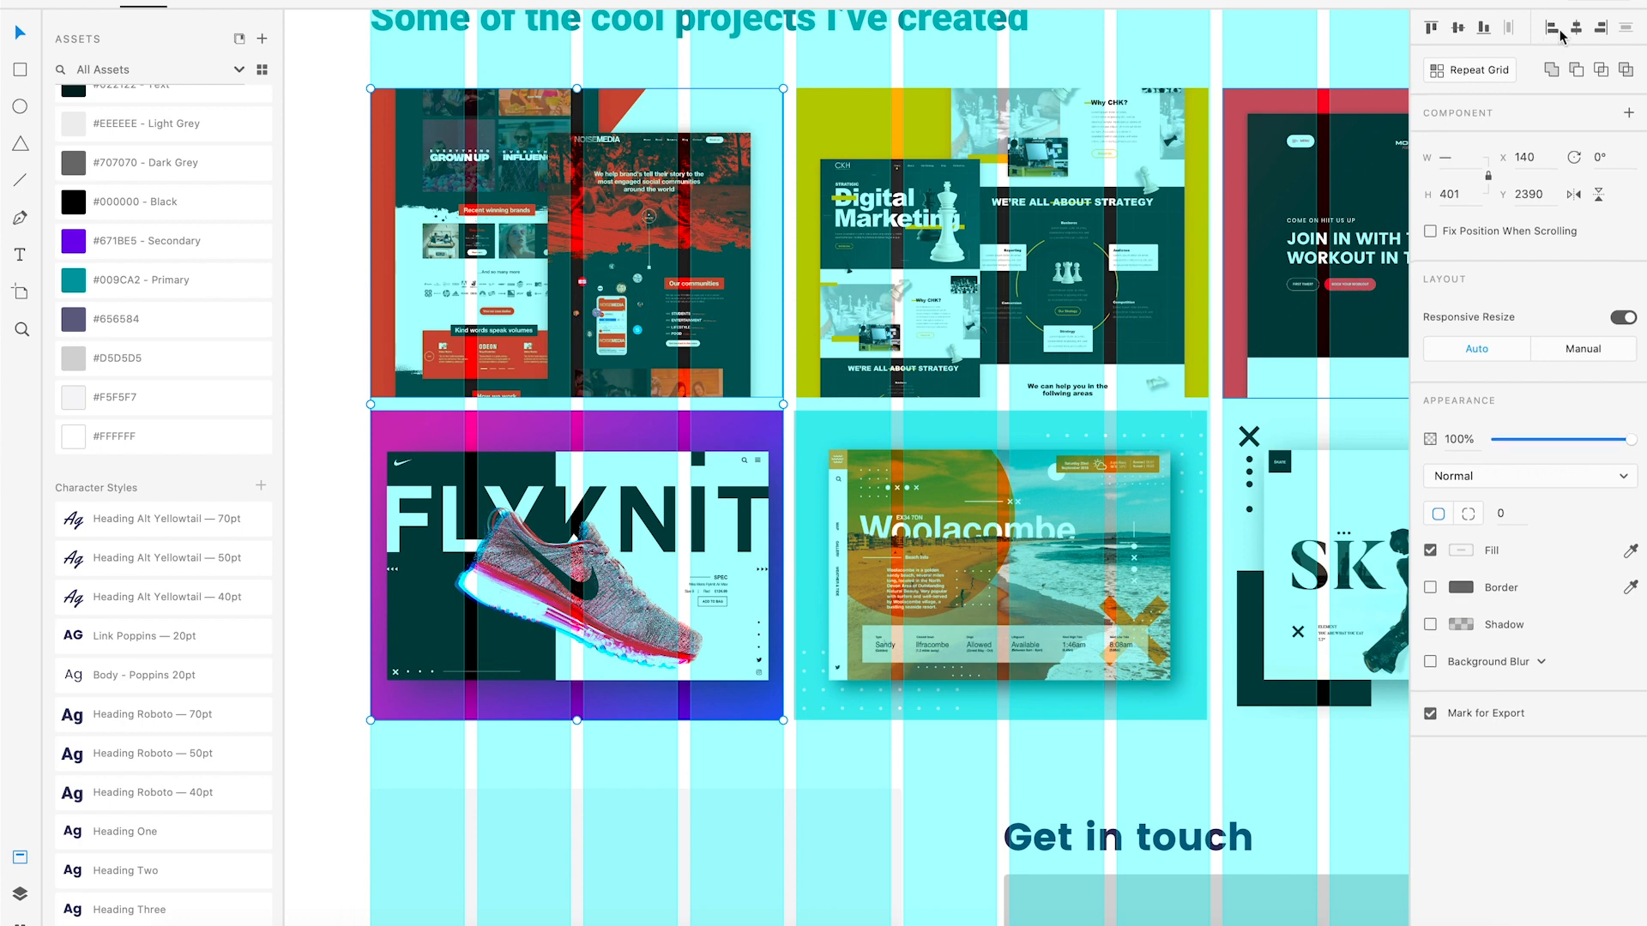
pyautogui.hscroll(6, 1224, 309)
pyautogui.moveTo(1159, 366); pyautogui.dragTo(975, 547)
pyautogui.hscroll(-2, 1235, 257)
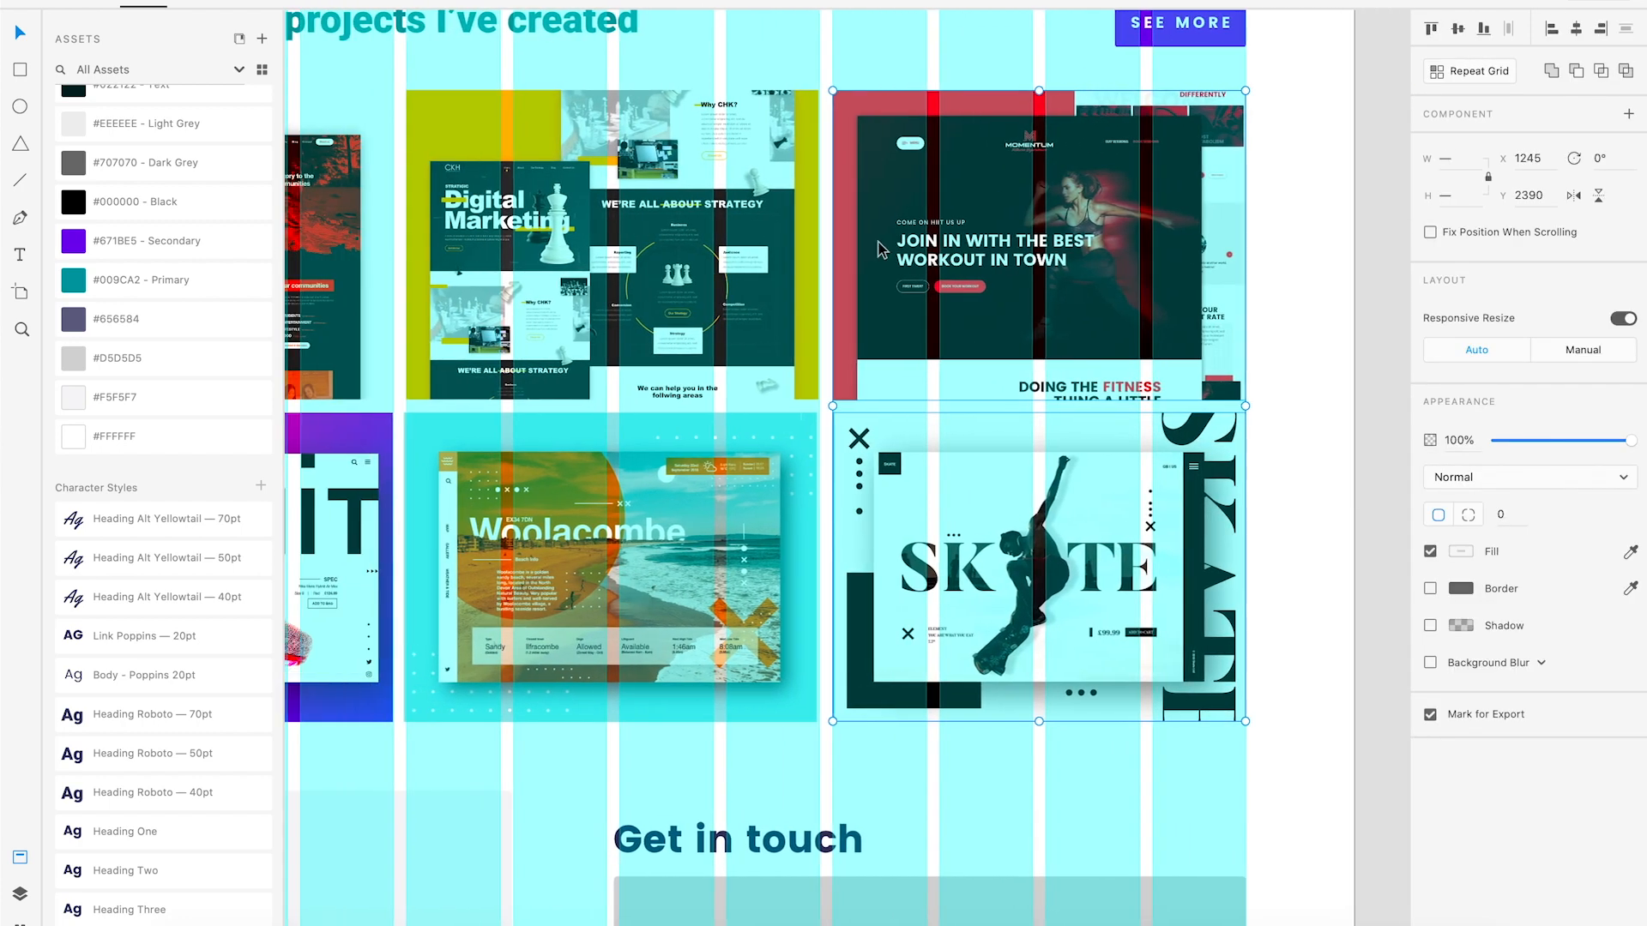
# Distribute the three project images evenly across each row.
pyautogui.moveTo(1291, 227); pyautogui.dragTo(336, 331)
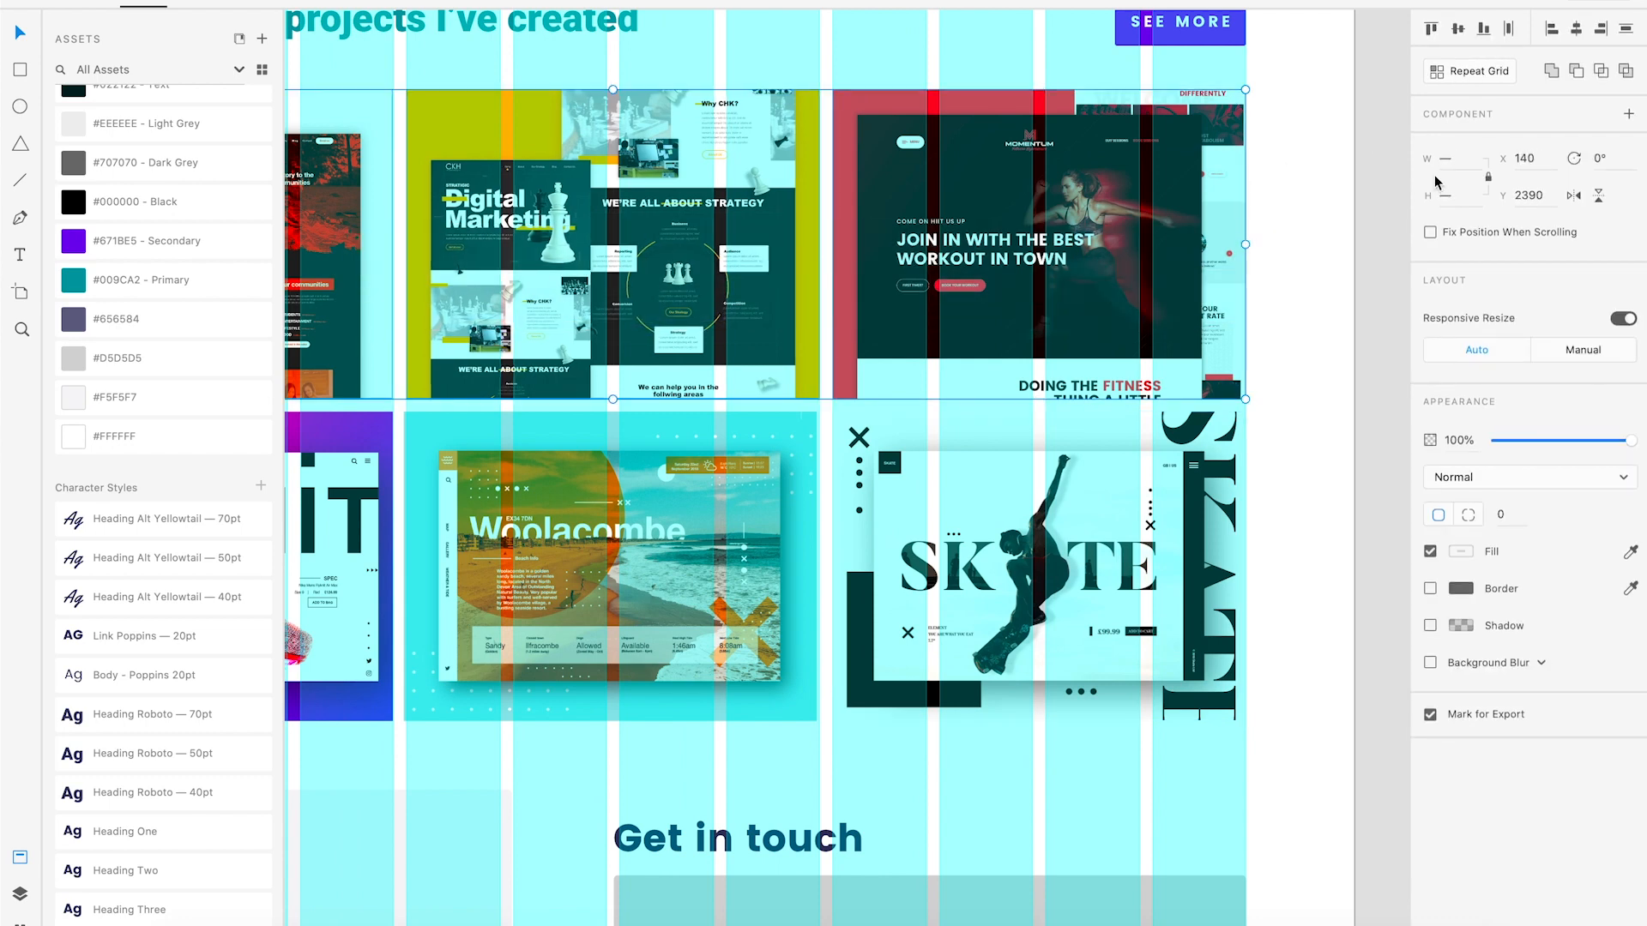
pyautogui.moveTo(1281, 562); pyautogui.dragTo(326, 610)
pyautogui.click(1508, 30)
pyautogui.click(1314, 564)
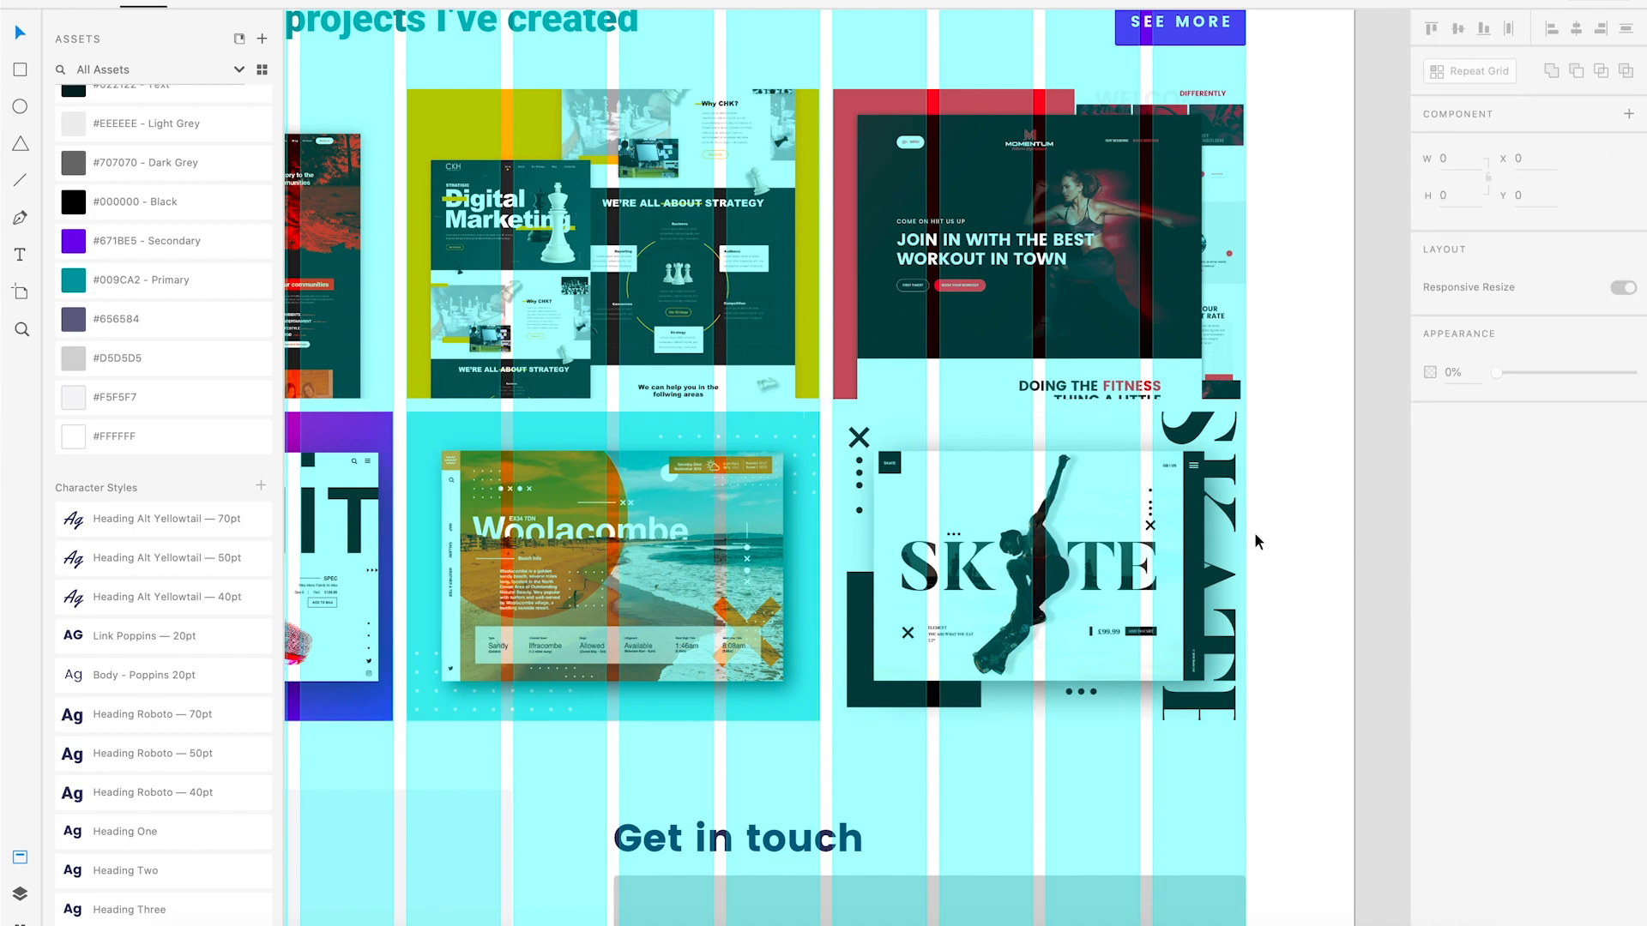
pyautogui.moveTo(1255, 520); pyautogui.dragTo(1348, 460)
pyautogui.press('super+minus')
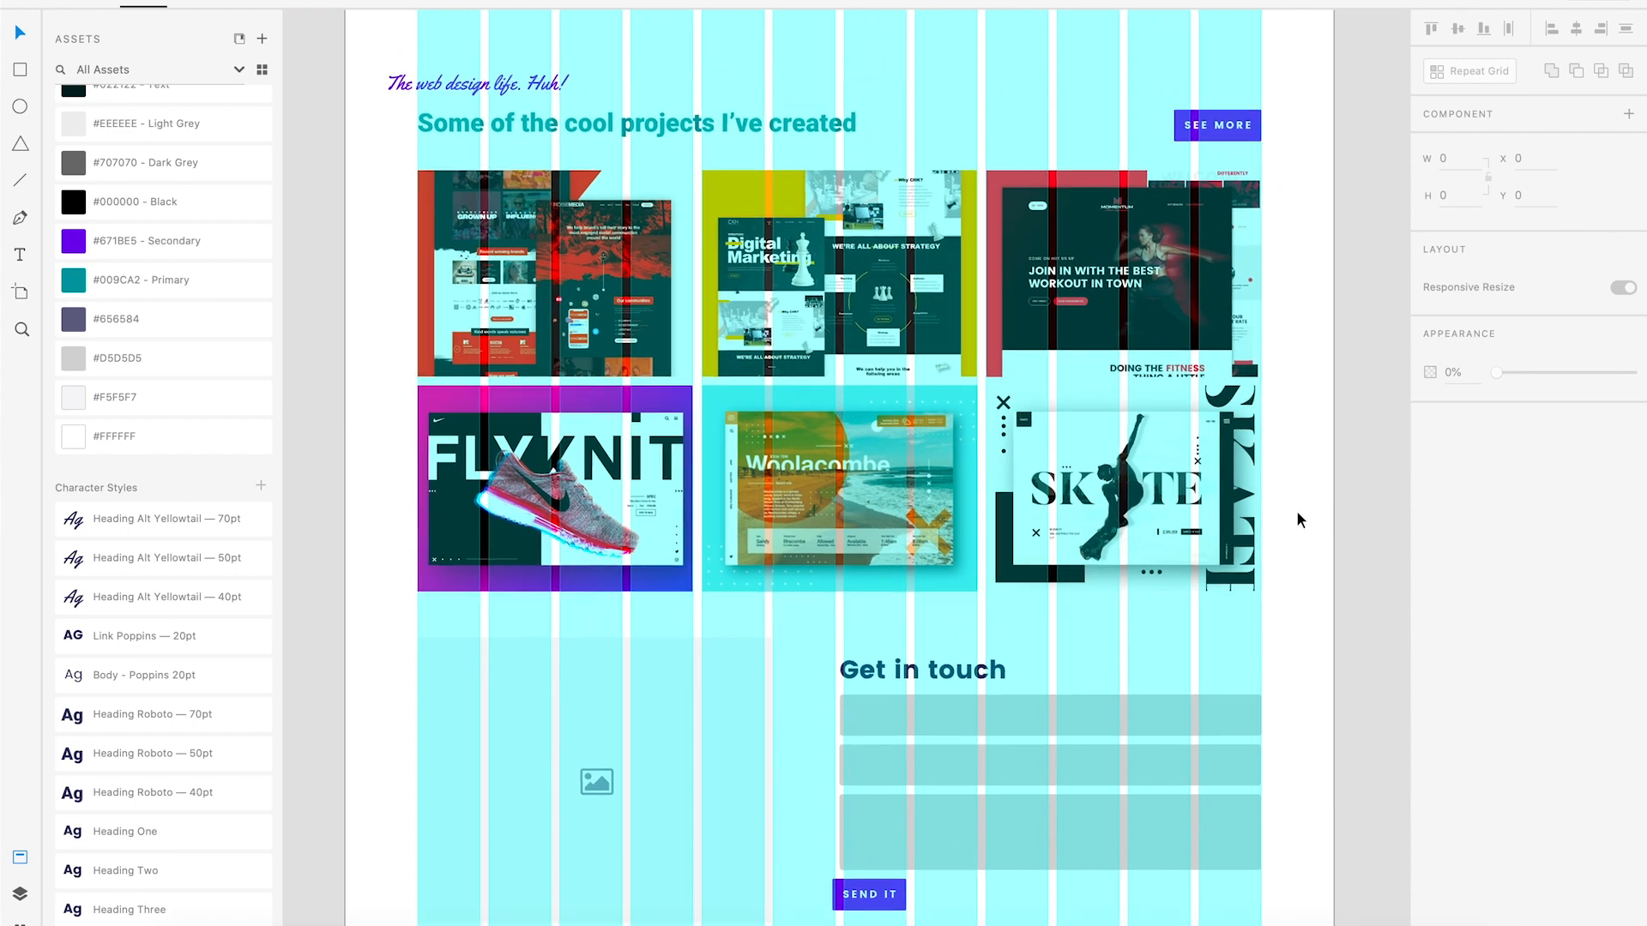
# Add a drop shadow to all six project images with X 10, Y 20 and blur 20.
pyautogui.moveTo(1295, 534); pyautogui.dragTo(539, 313)
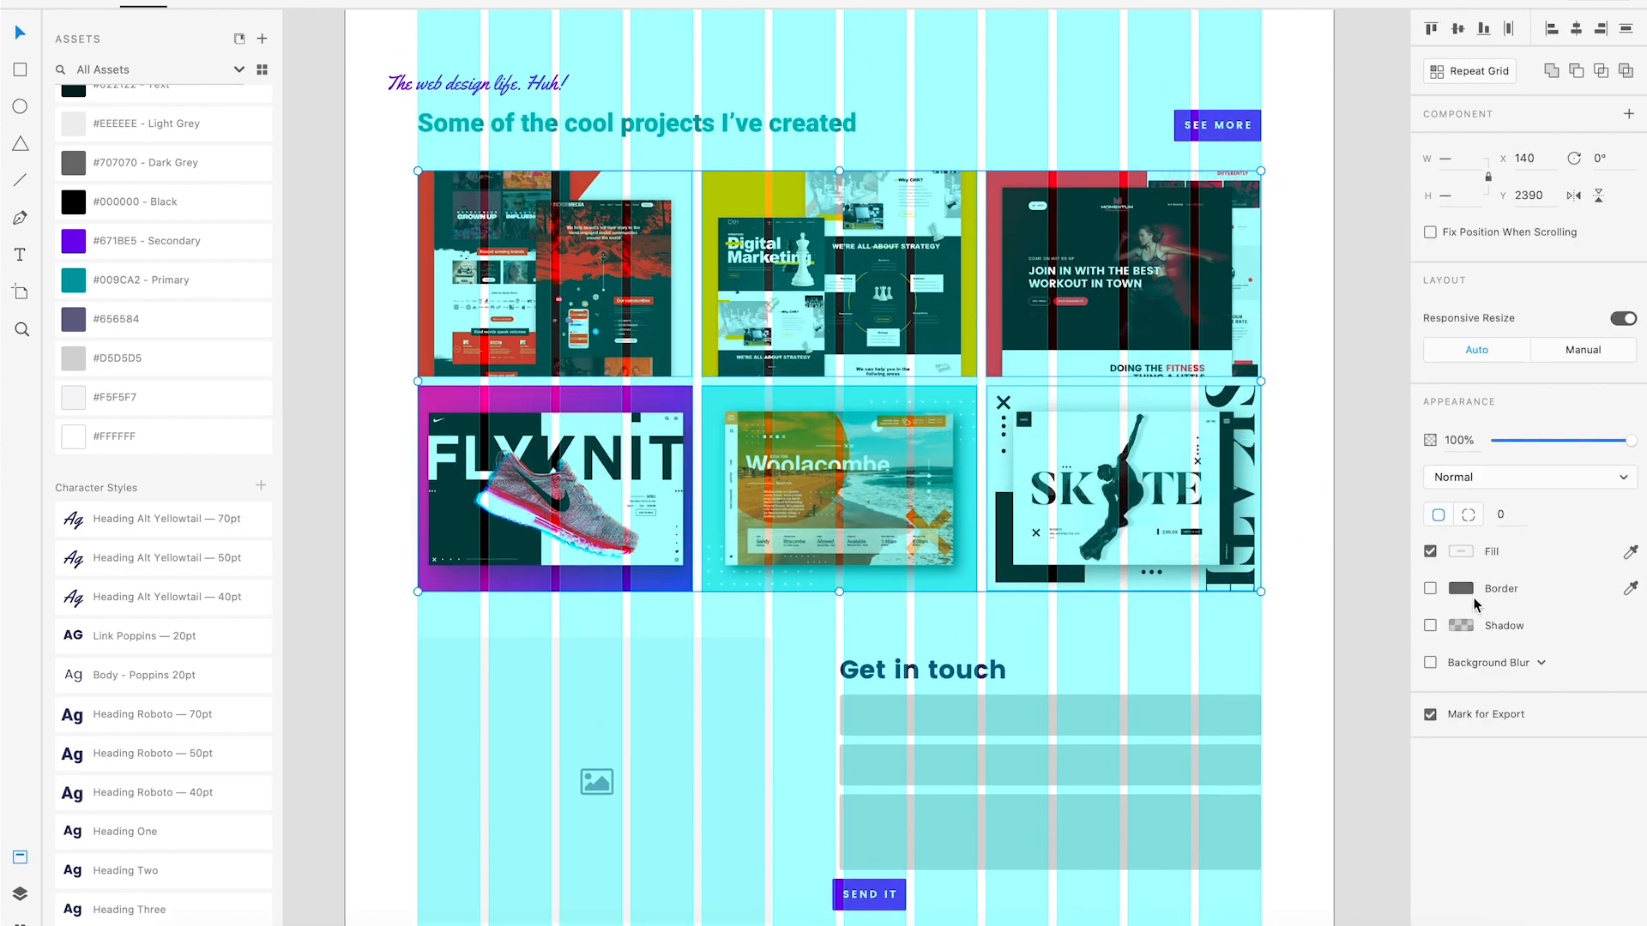
pyautogui.click(1429, 625)
pyautogui.click(1520, 662)
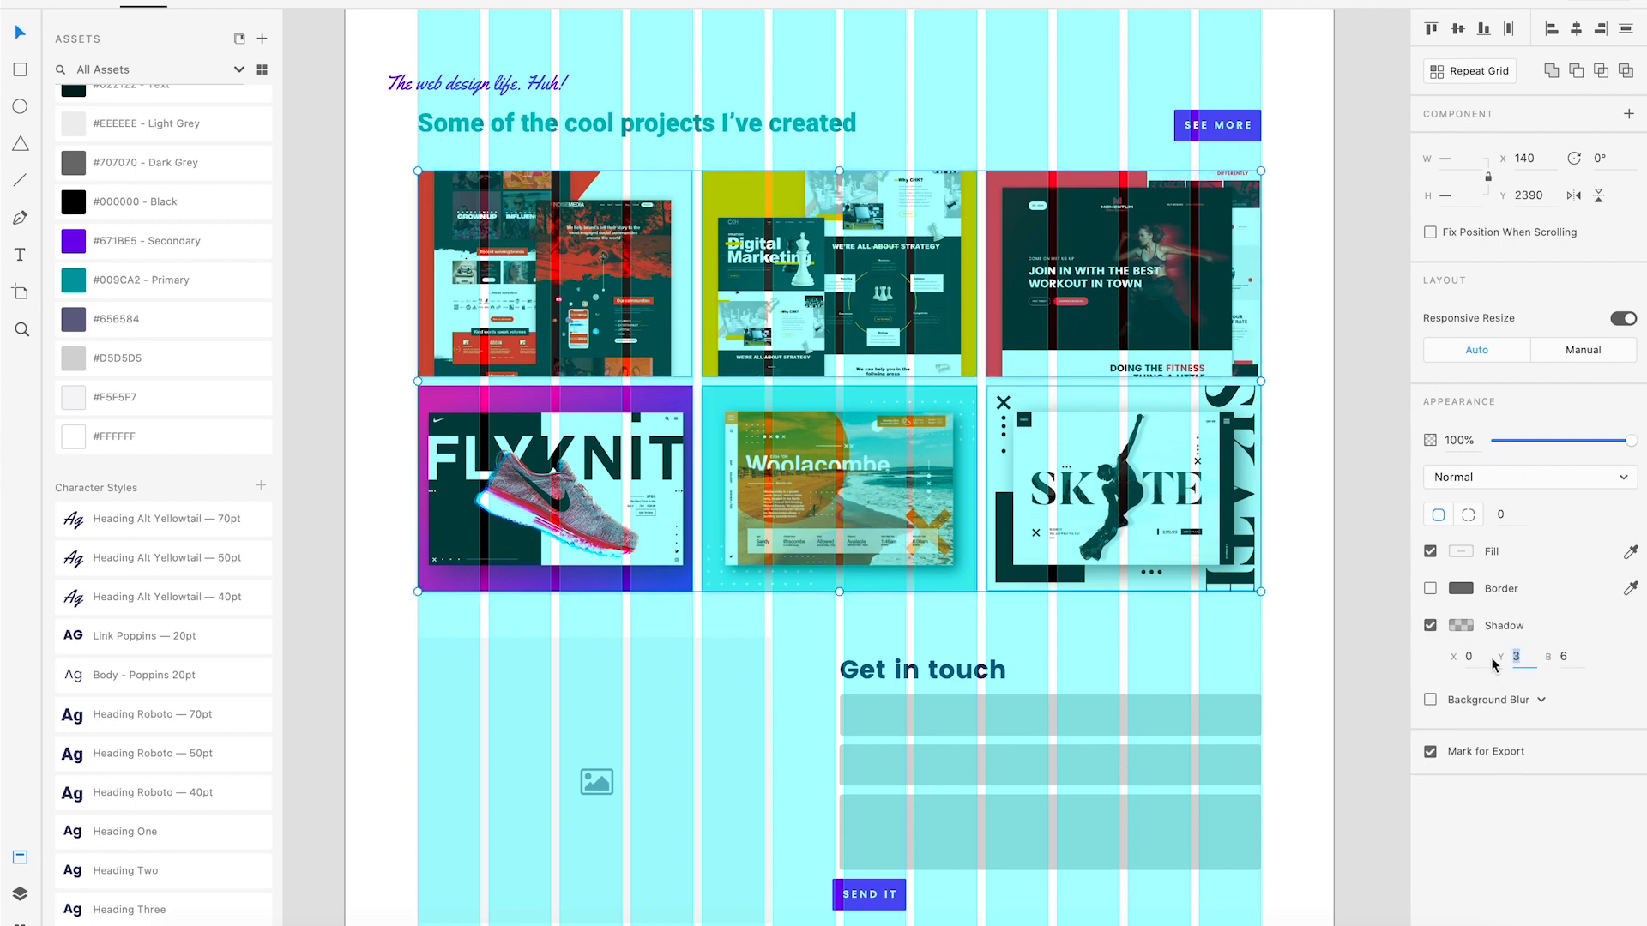
pyautogui.write('20')
pyautogui.press('Return')
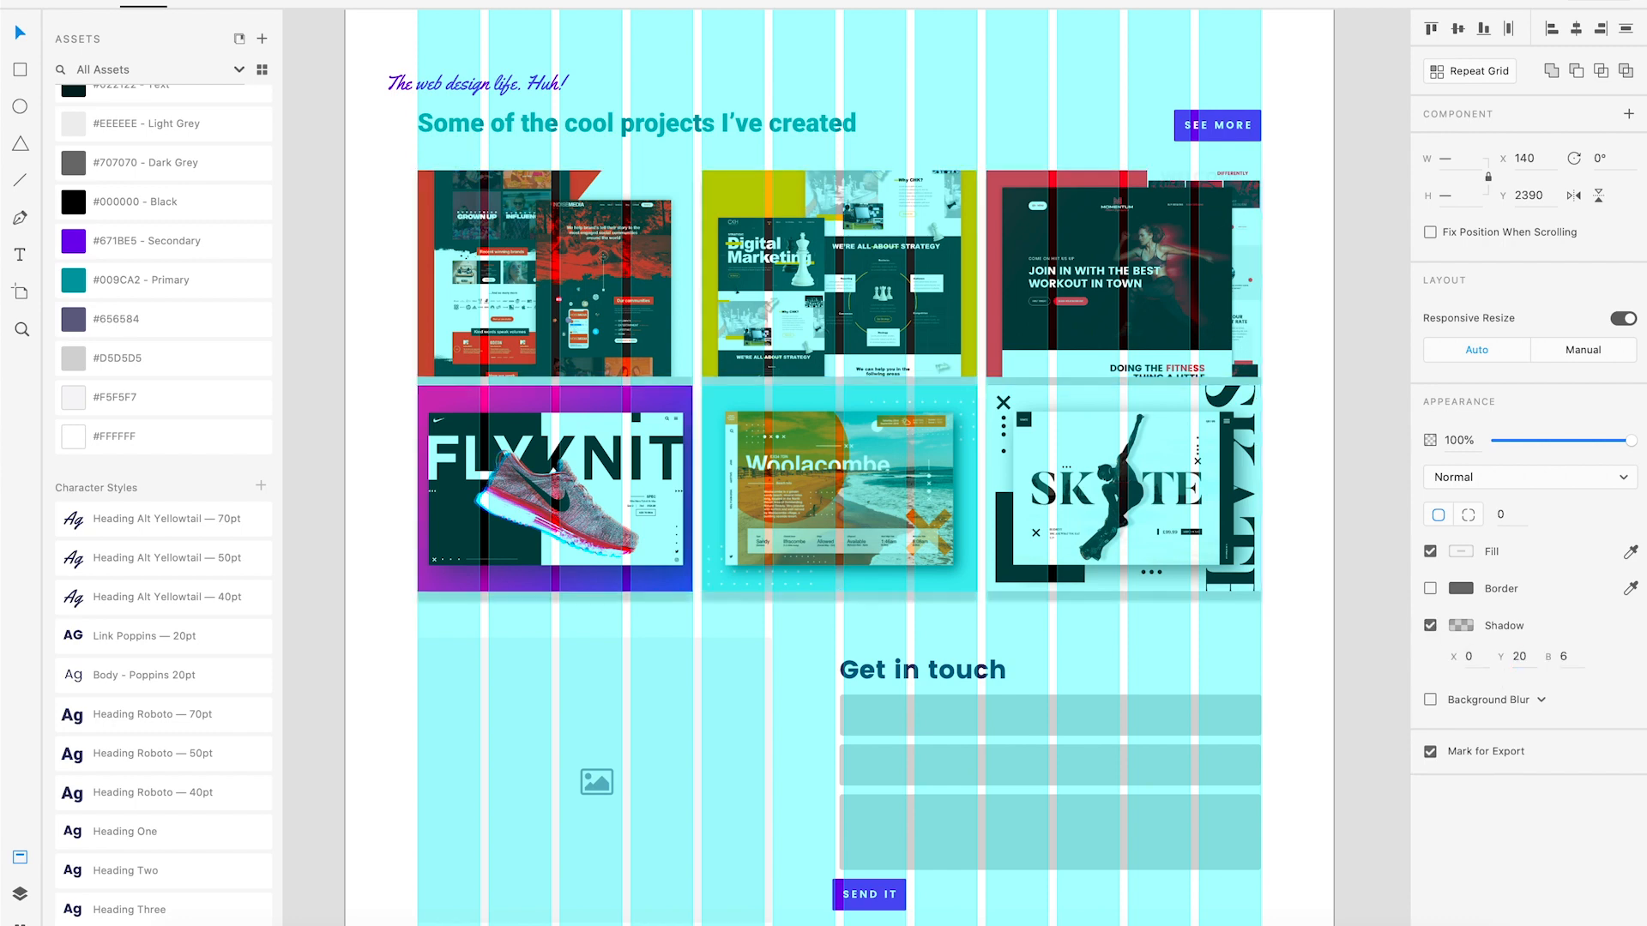
pyautogui.click(1468, 658)
pyautogui.write('10')
pyautogui.press('Tab')
pyautogui.press('Tab')
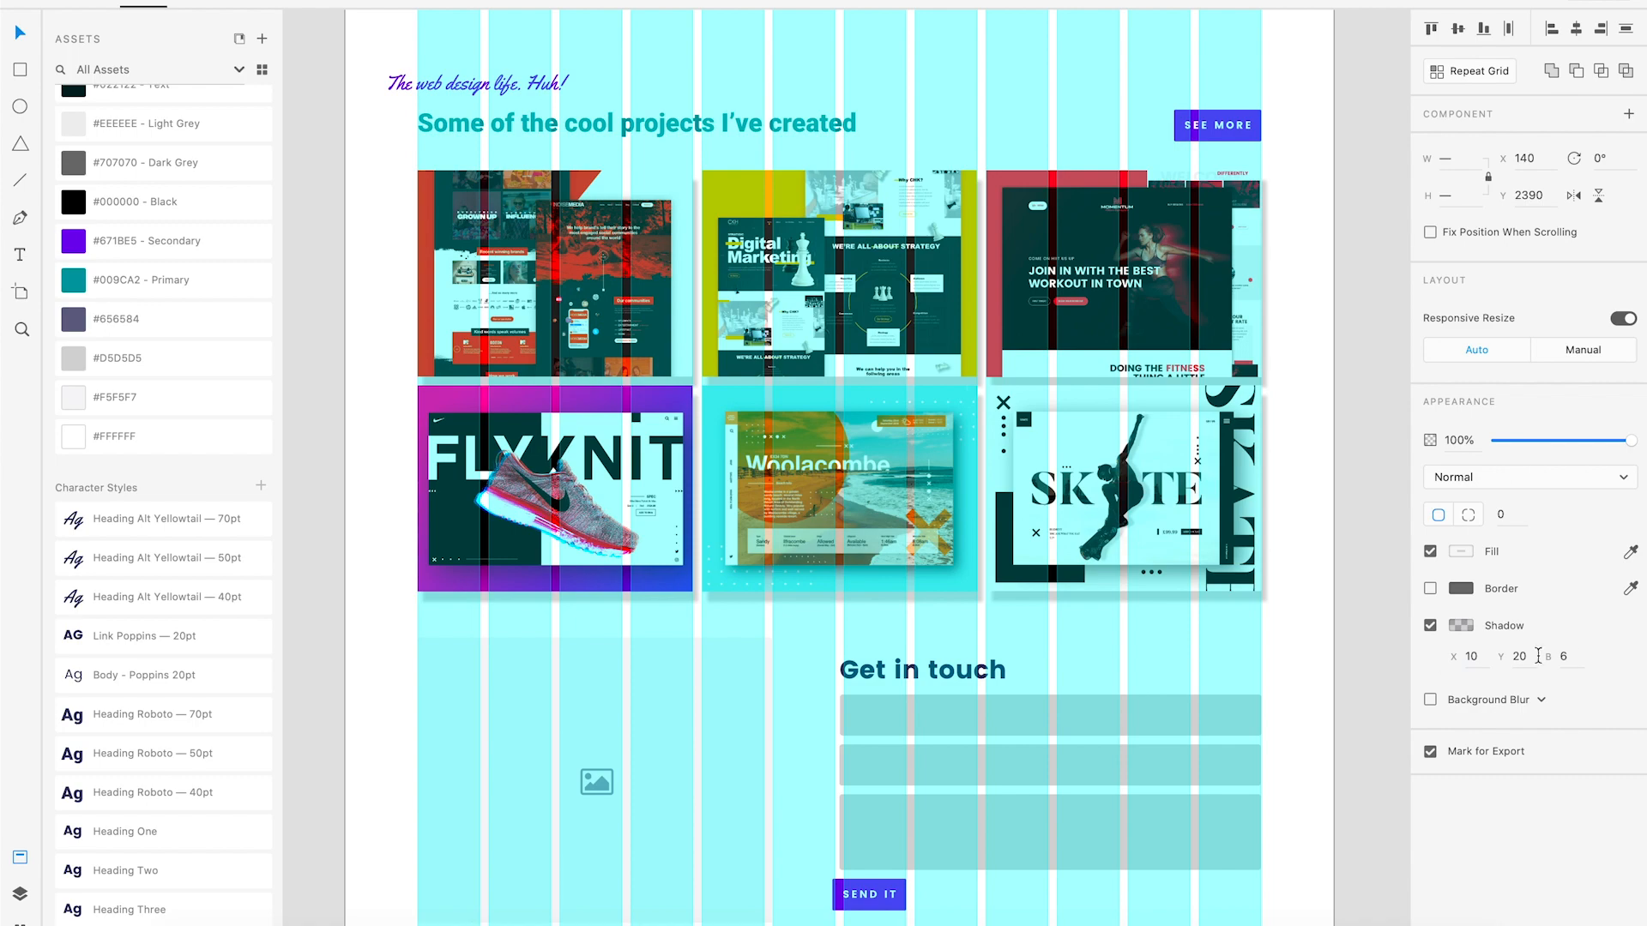
pyautogui.write('20')
pyautogui.press('Return')
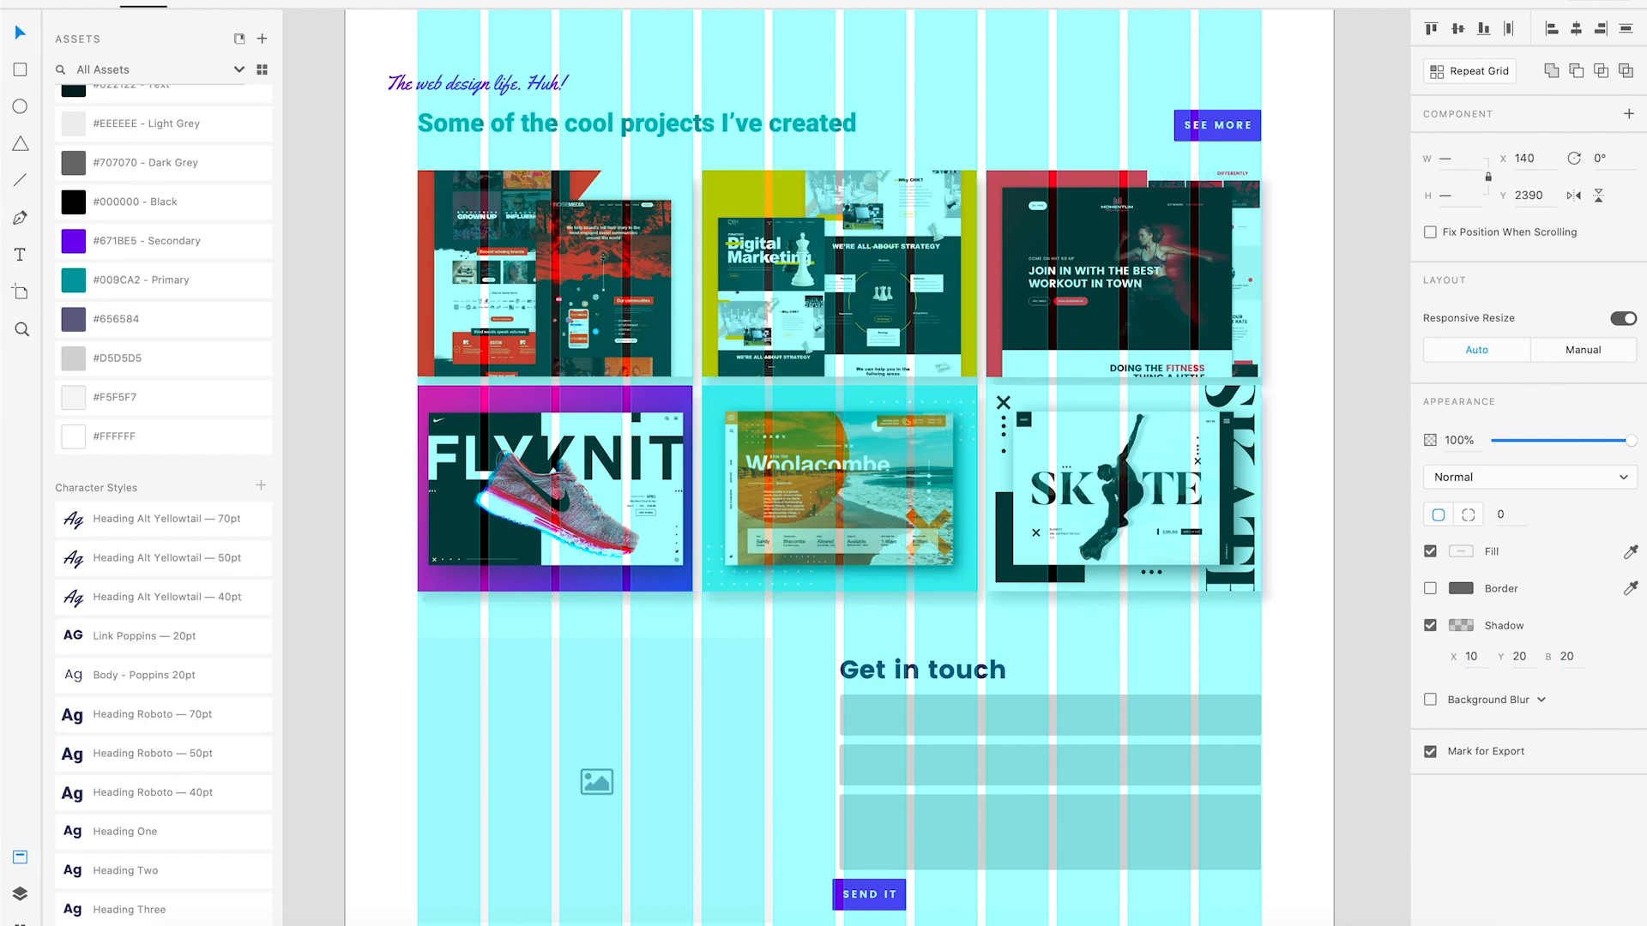
pyautogui.click(1326, 659)
# Examine the shadows on the project images and how the section sits beneath the hero and Content Creator sections.
pyautogui.press('super+plus')
pyautogui.press('space')
pyautogui.moveTo(1323, 657); pyautogui.dragTo(868, 400)
pyautogui.press('space')
pyautogui.moveTo(1042, 413); pyautogui.dragTo(1173, 712)
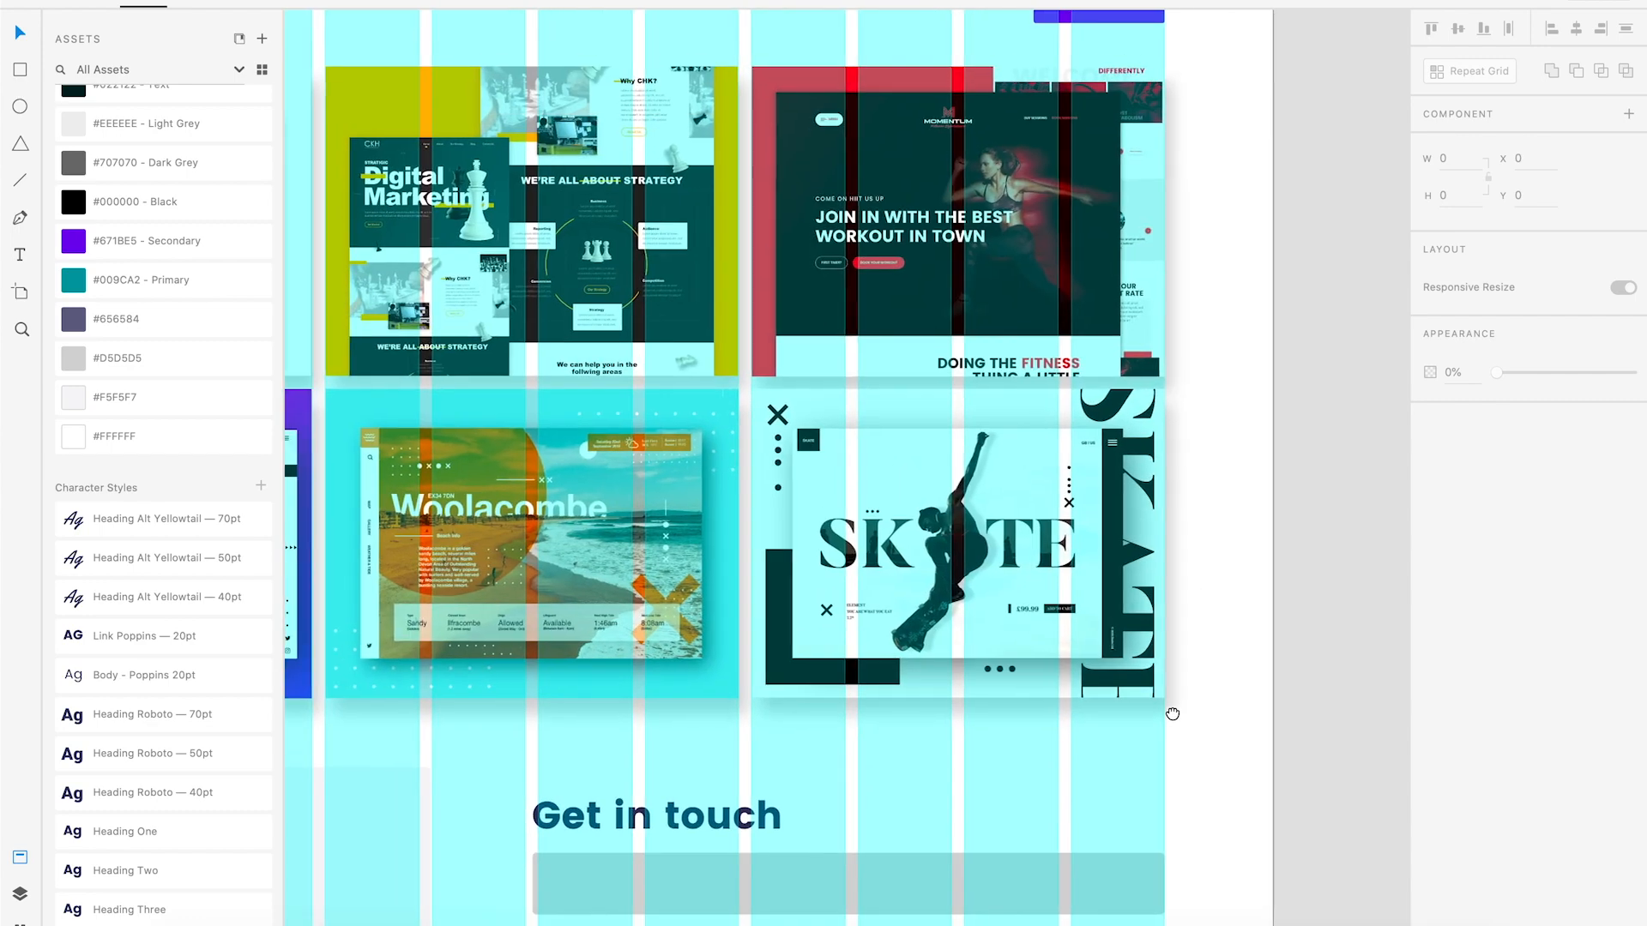
pyautogui.moveTo(1223, 545); pyautogui.dragTo(1330, 632)
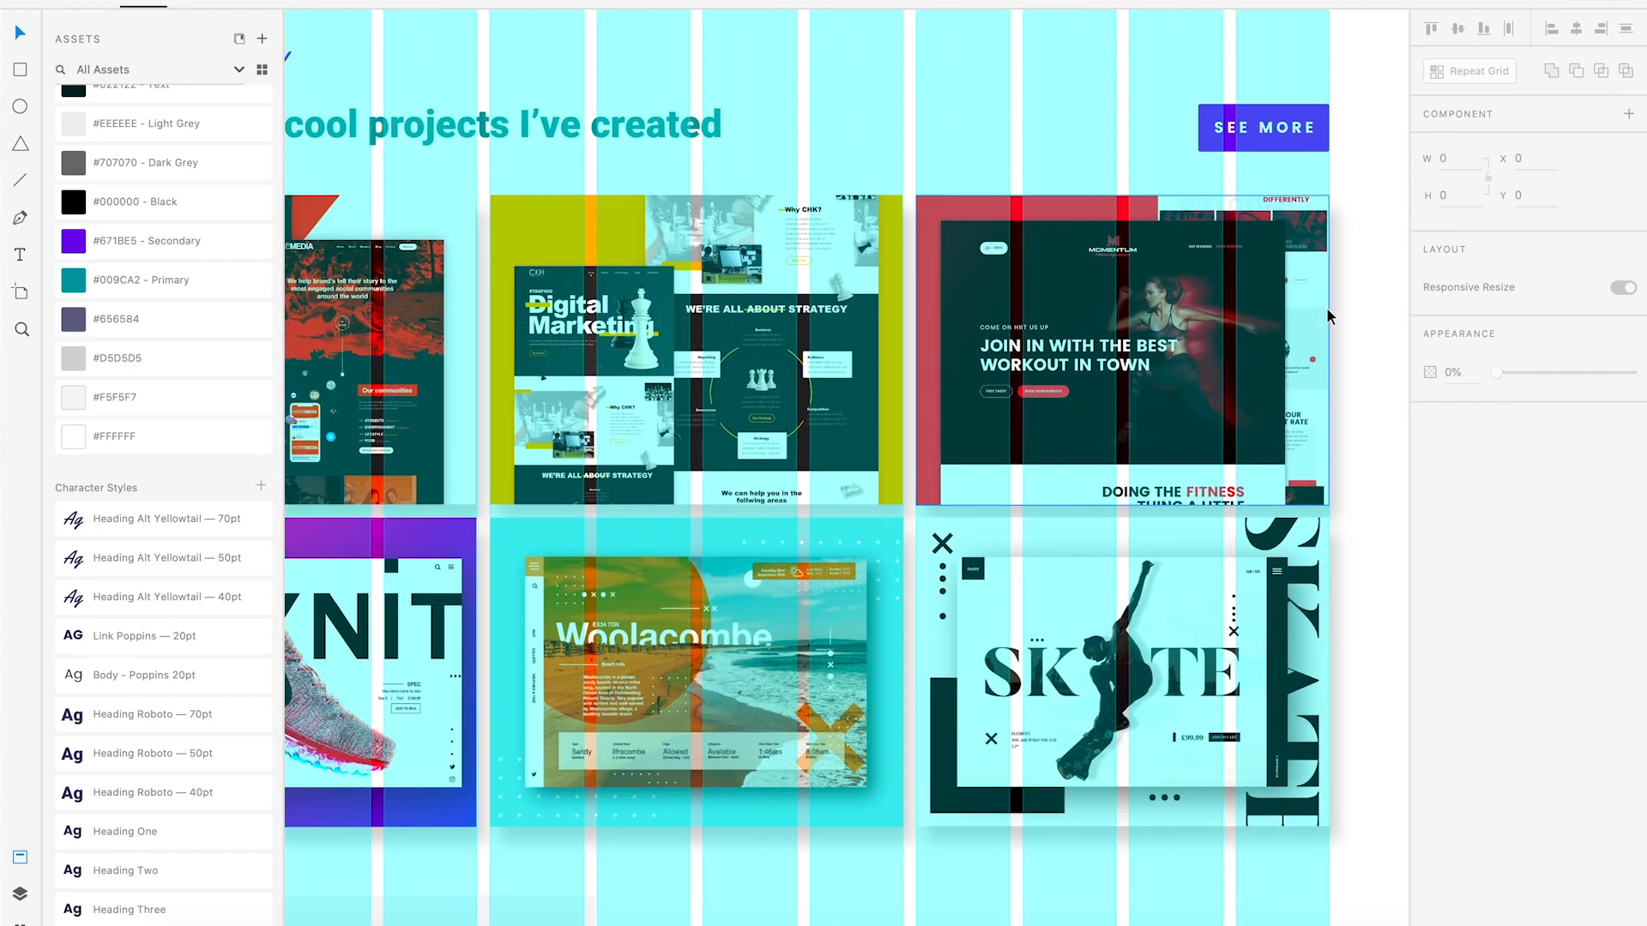
pyautogui.press('super+minus')
pyautogui.press('space')
pyautogui.moveTo(1163, 354); pyautogui.dragTo(1239, 655)
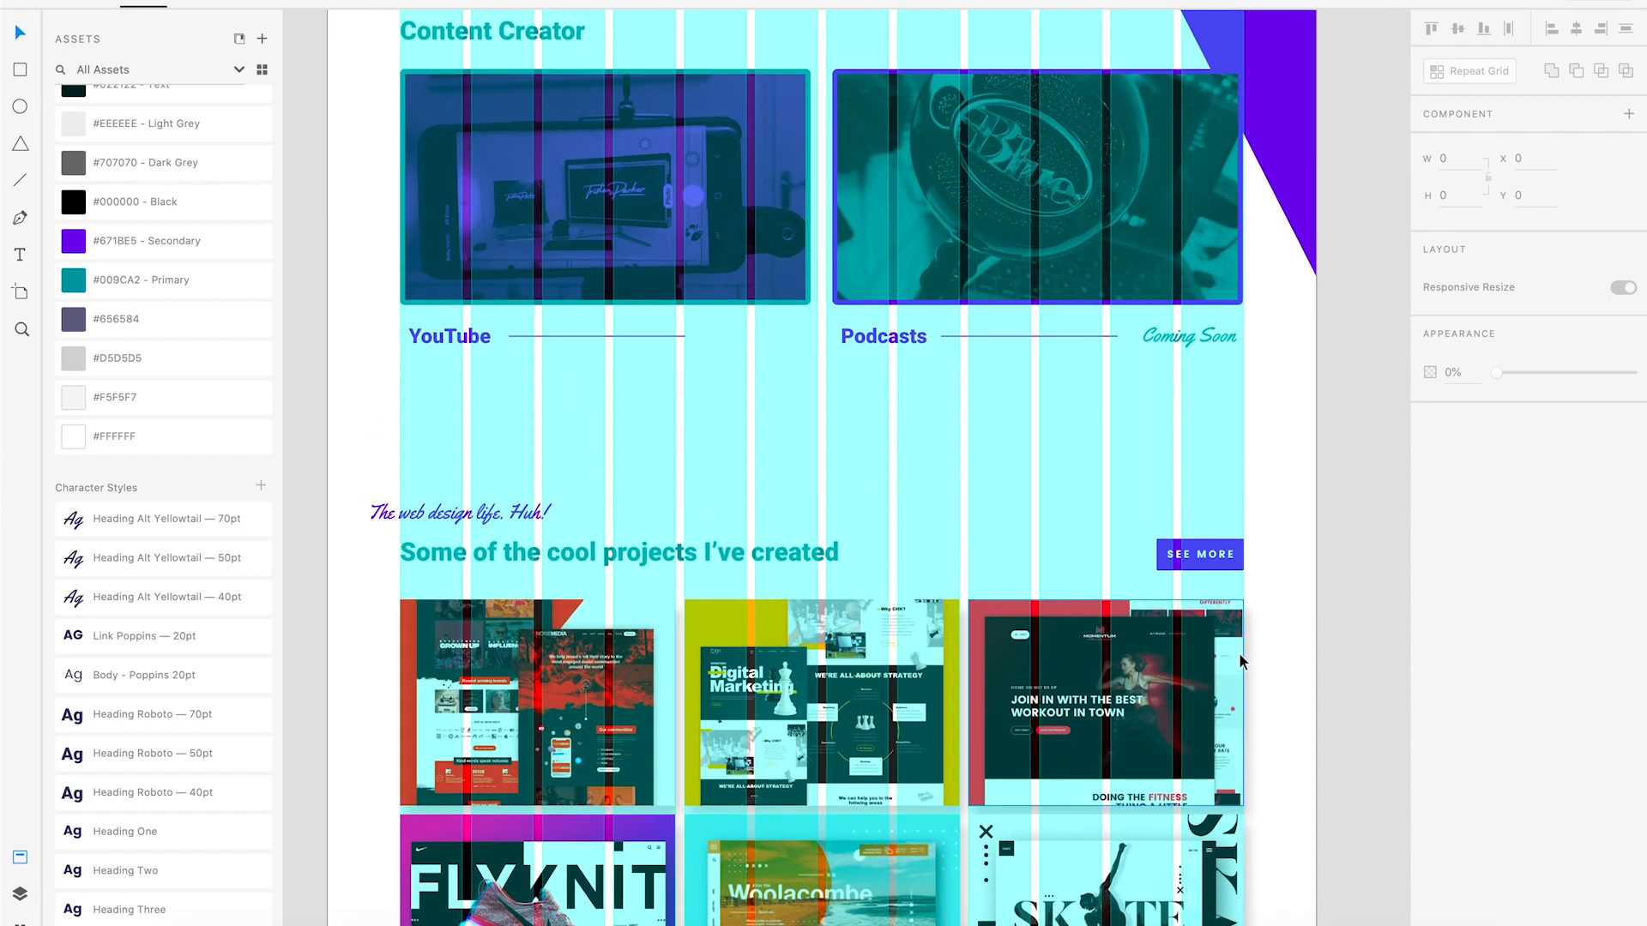
pyautogui.scroll(10, 712, 661)
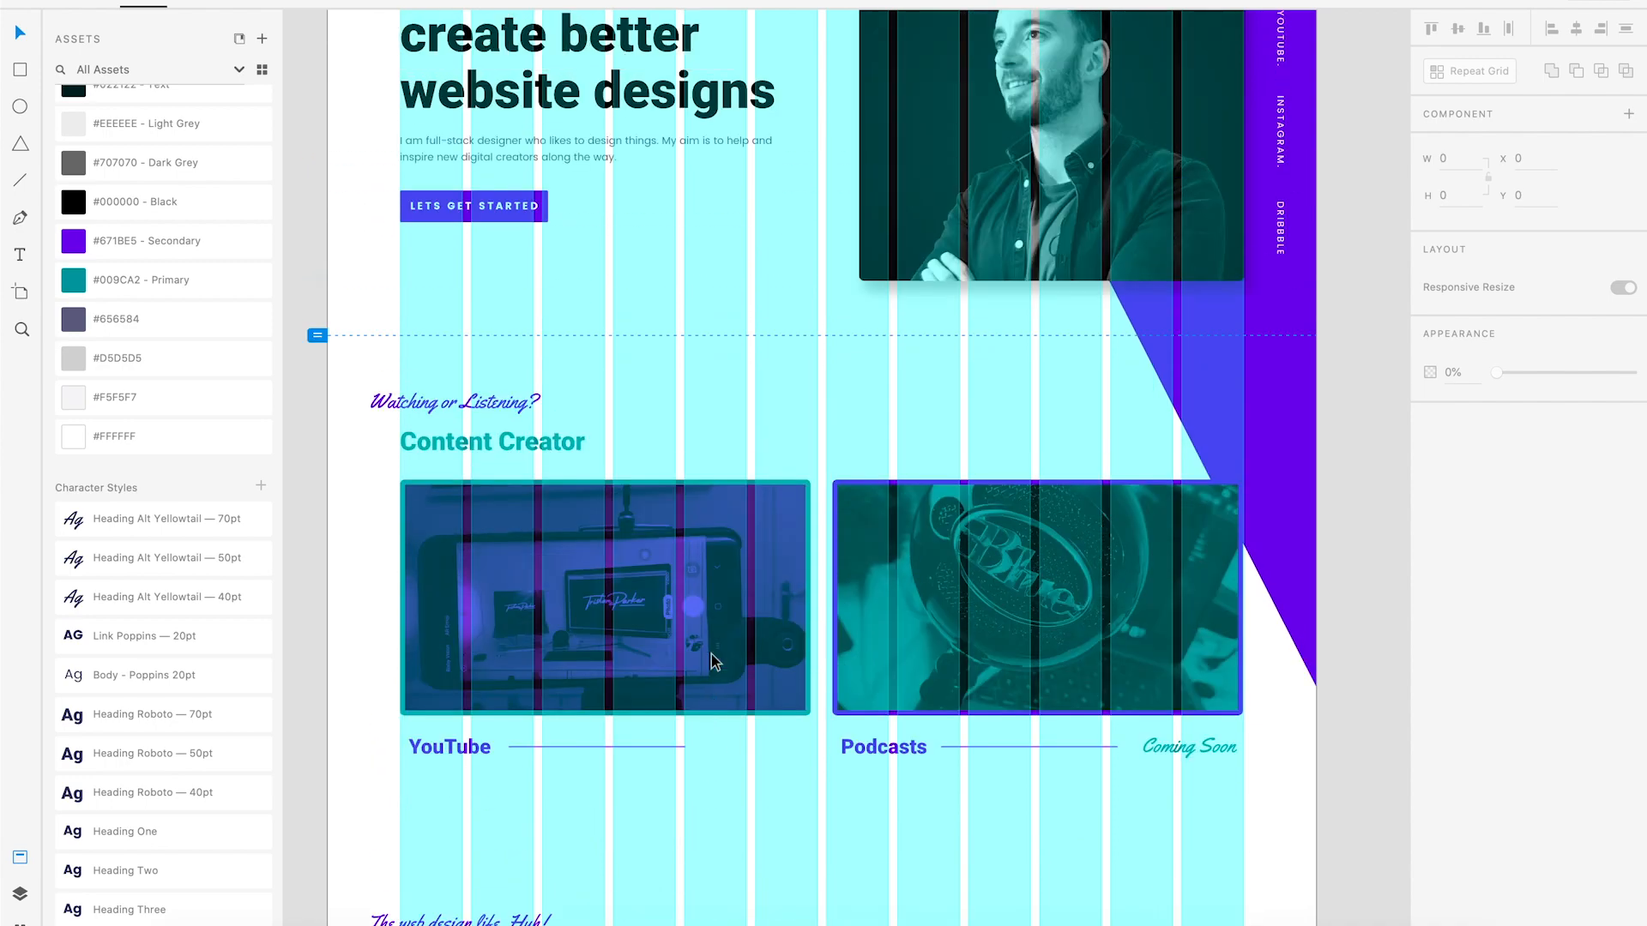
pyautogui.scroll(-10, 712, 662)
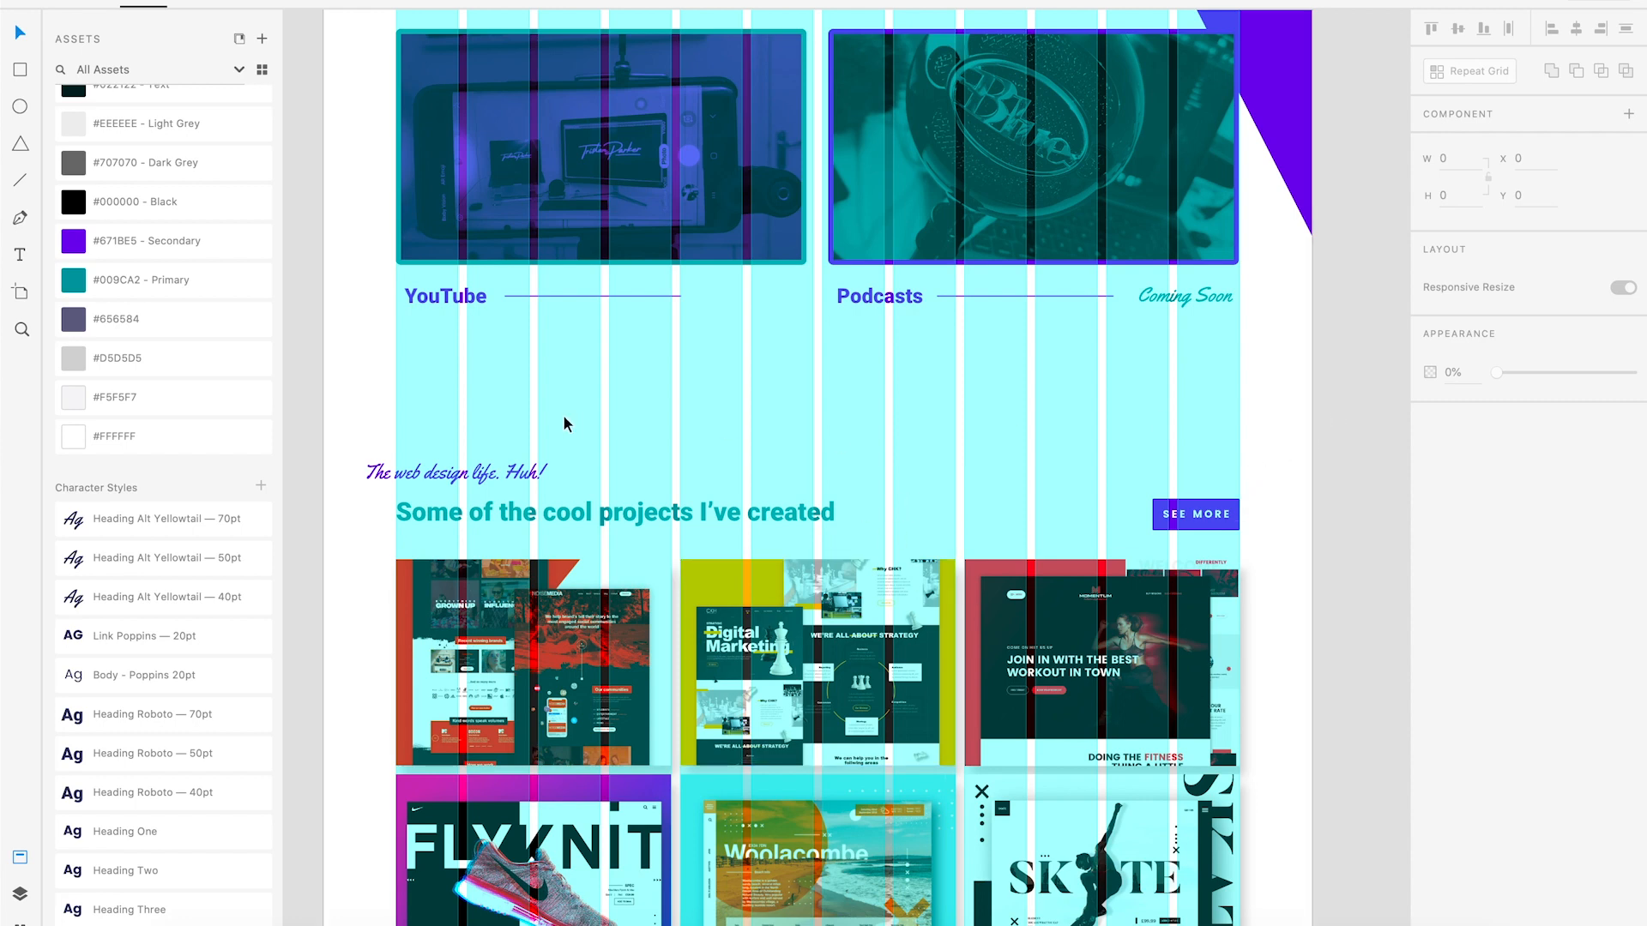
# Draw a closed four-sided Pen shape over the projects section, from about Y 2050, wider than the artboard, with its lower edge rising to the right.
pyautogui.hotkey('ctrl', '-')
pyautogui.scroll(-1, 513, 420)
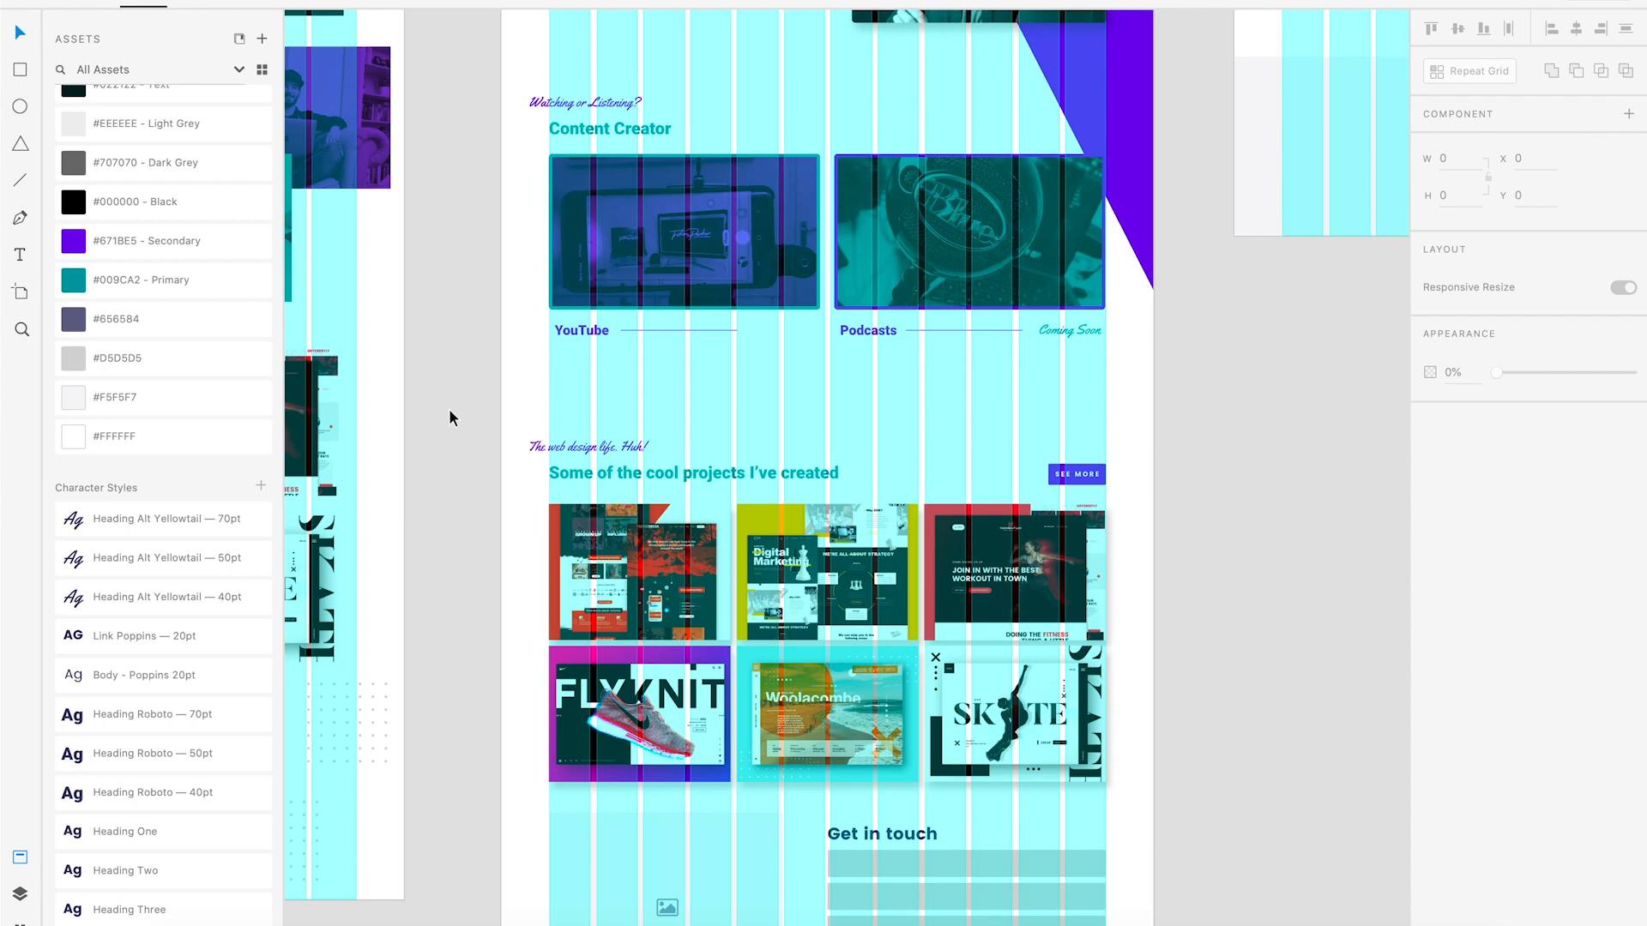
pyautogui.hscroll(2, 489, 400)
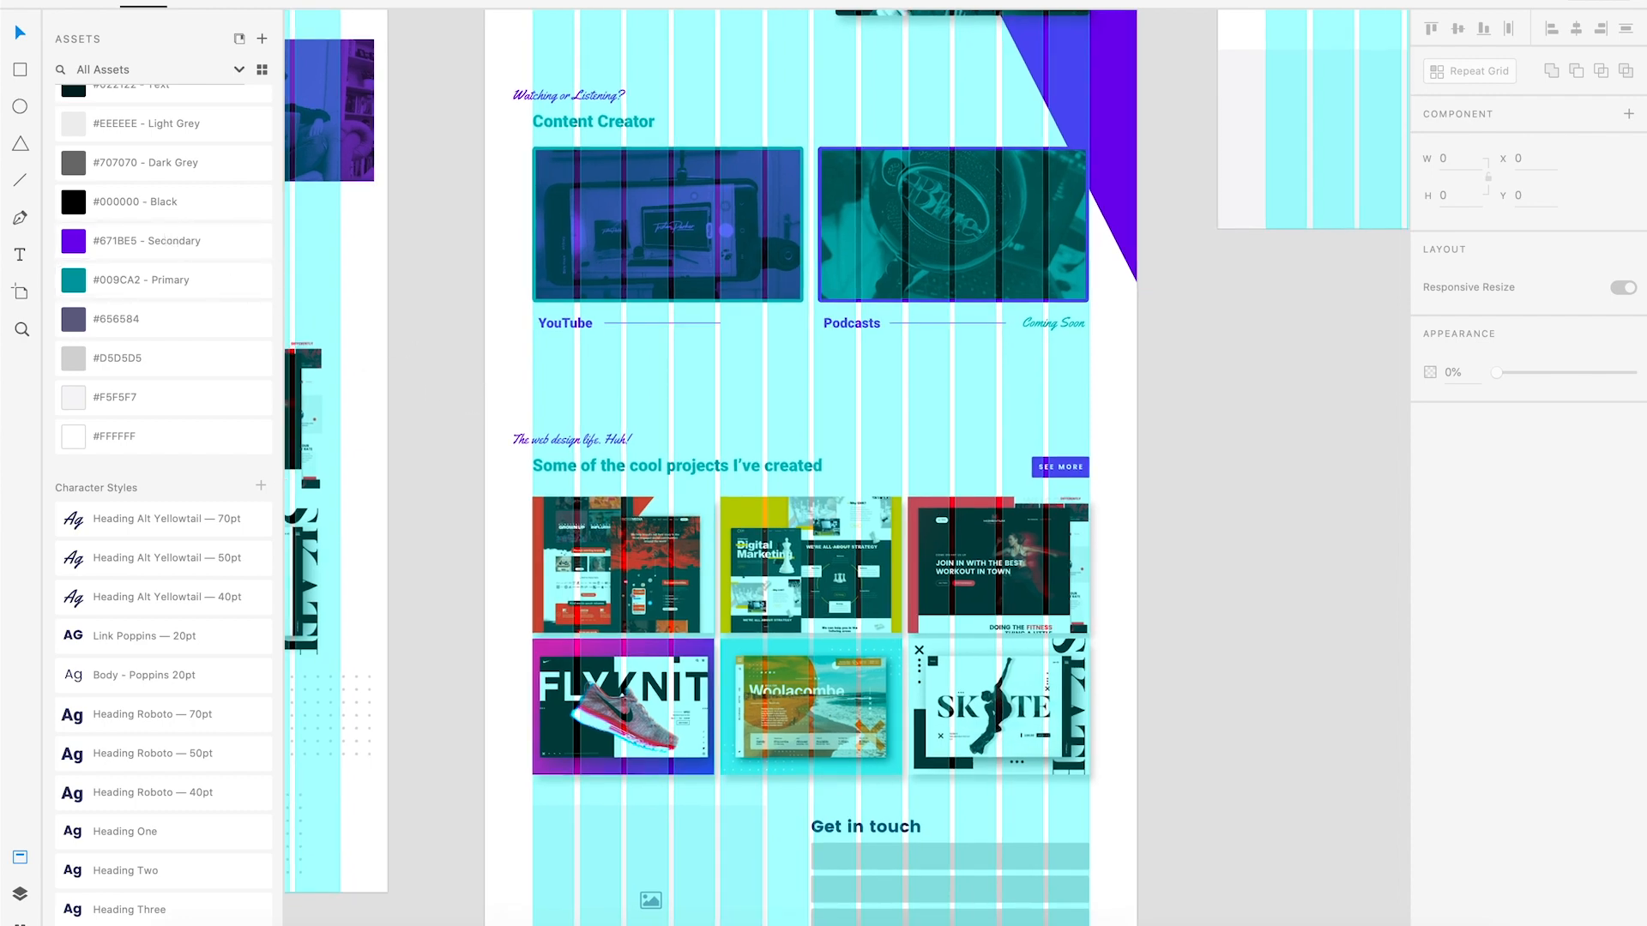
pyautogui.click(21, 222)
pyautogui.scroll(-1, 477, 397)
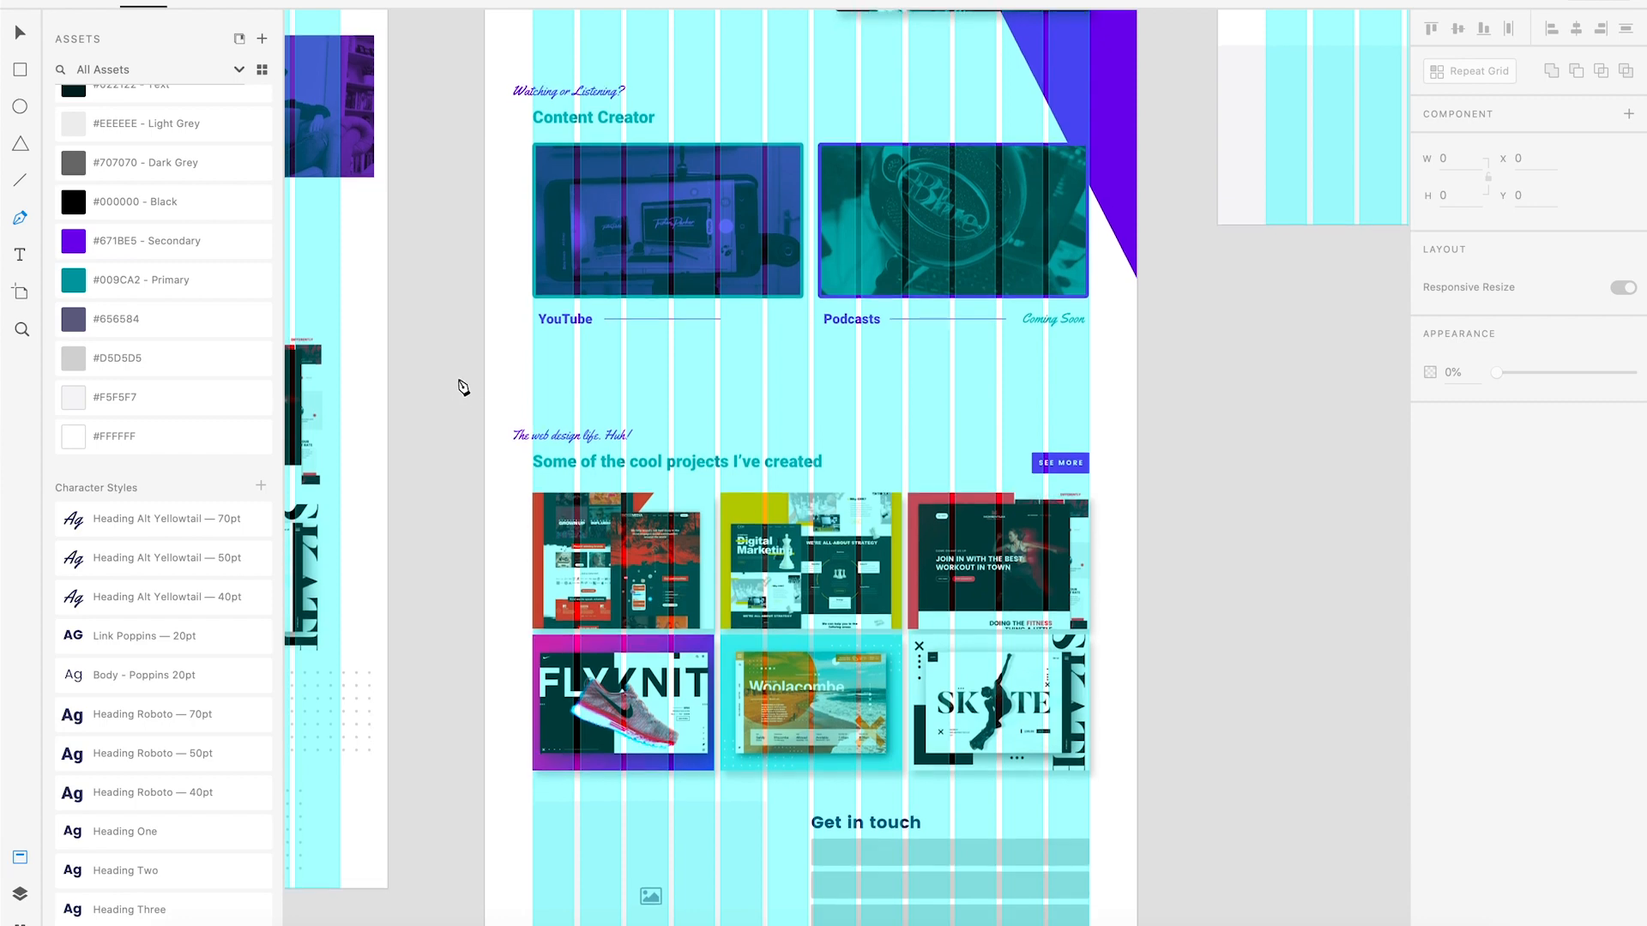
pyautogui.click(458, 377)
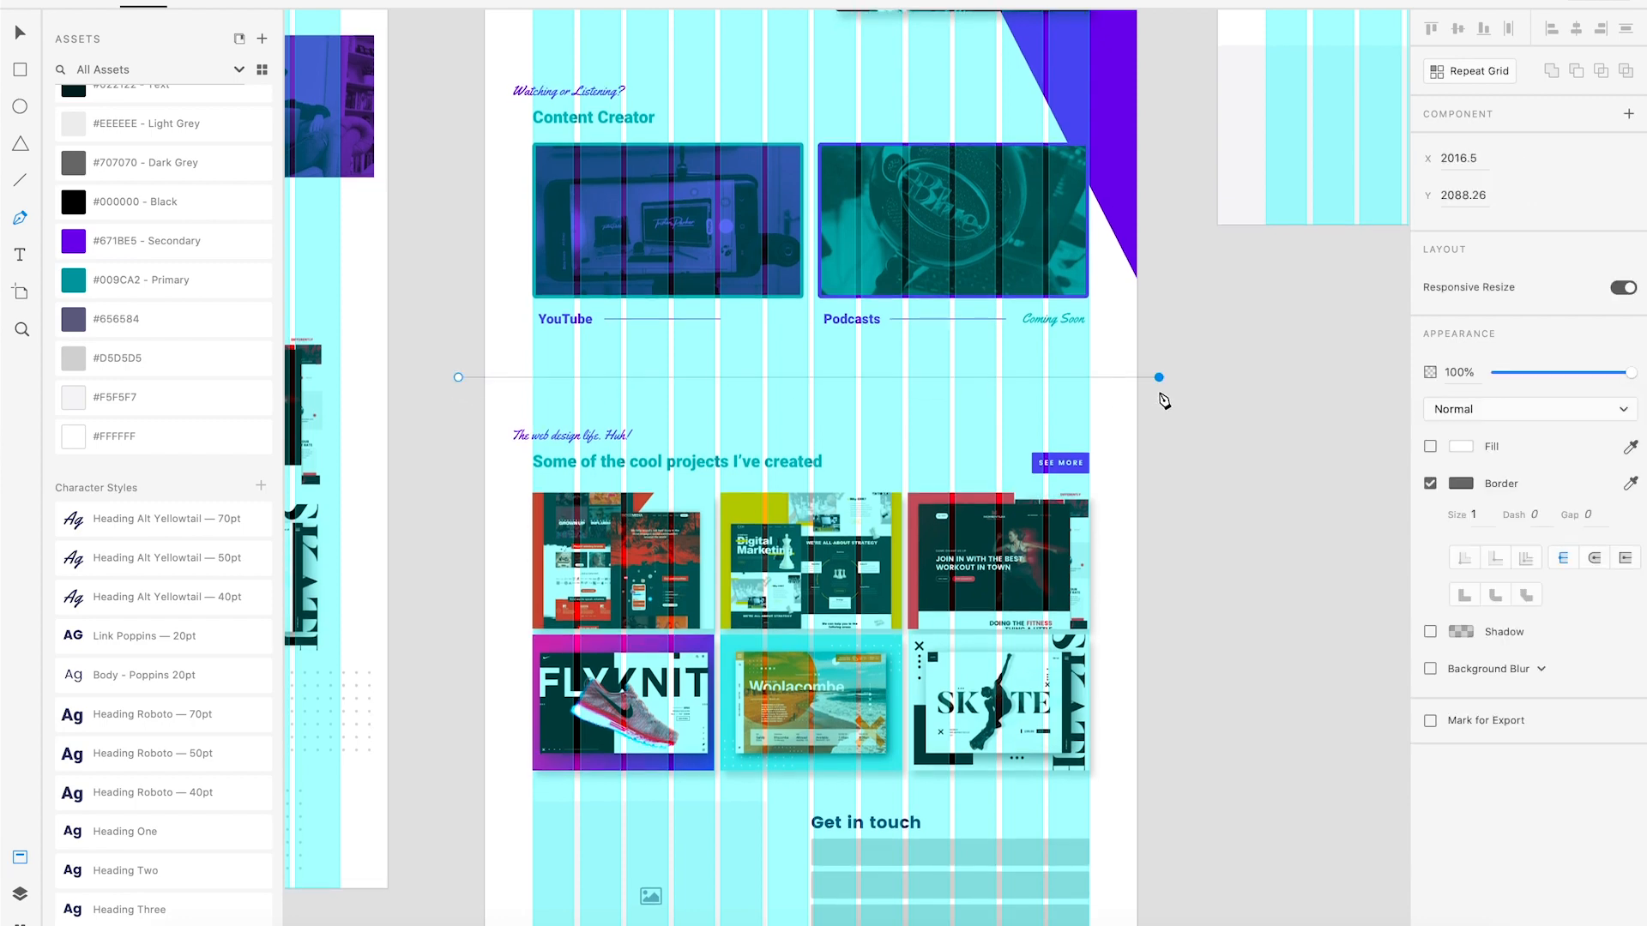
pyautogui.keyDown('shift'); pyautogui.click(1161, 395); pyautogui.keyUp('shift')
pyautogui.scroll(-5, 1160, 391)
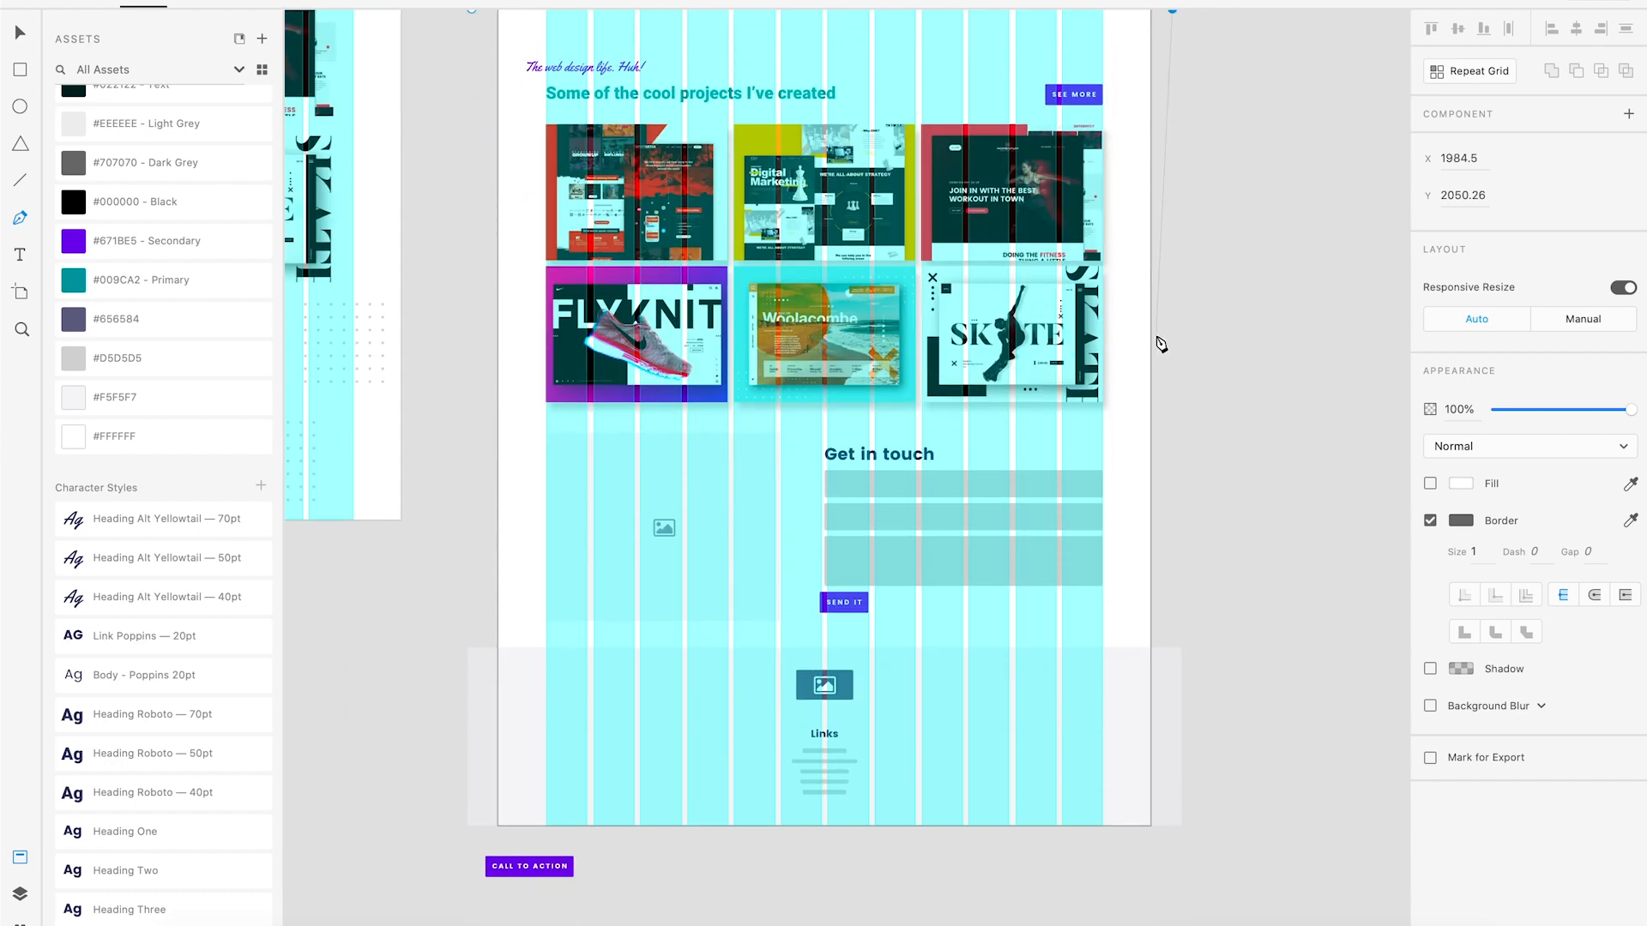
pyautogui.scroll(1, 1171, 314)
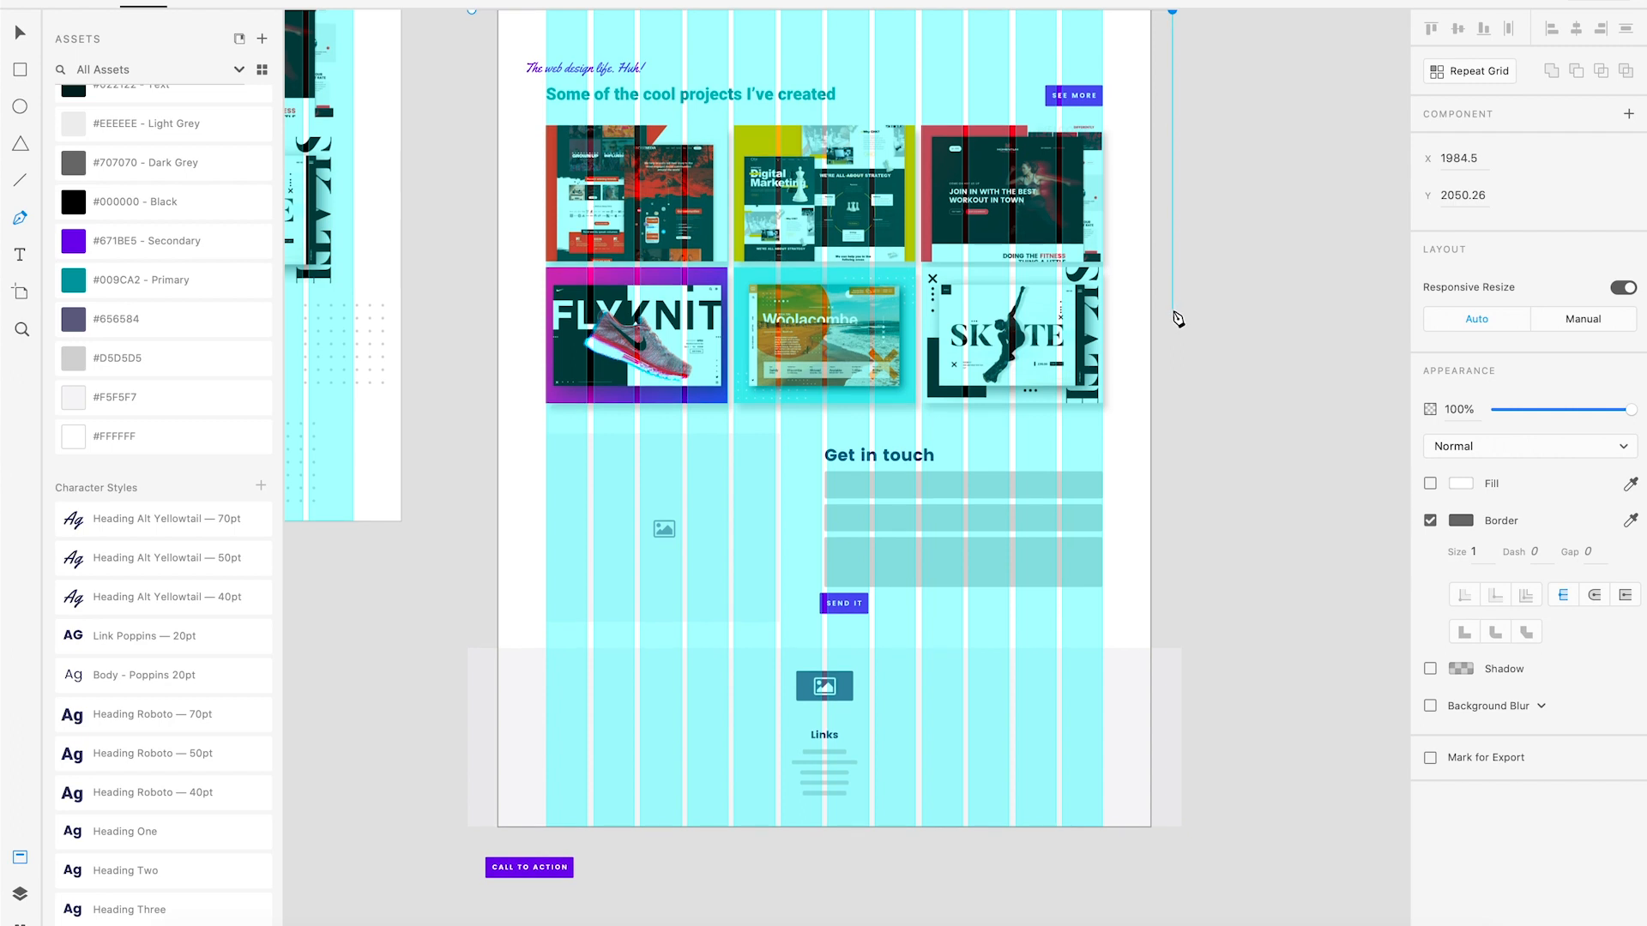
pyautogui.keyDown('shift'); pyautogui.click(1175, 309); pyautogui.keyUp('shift')
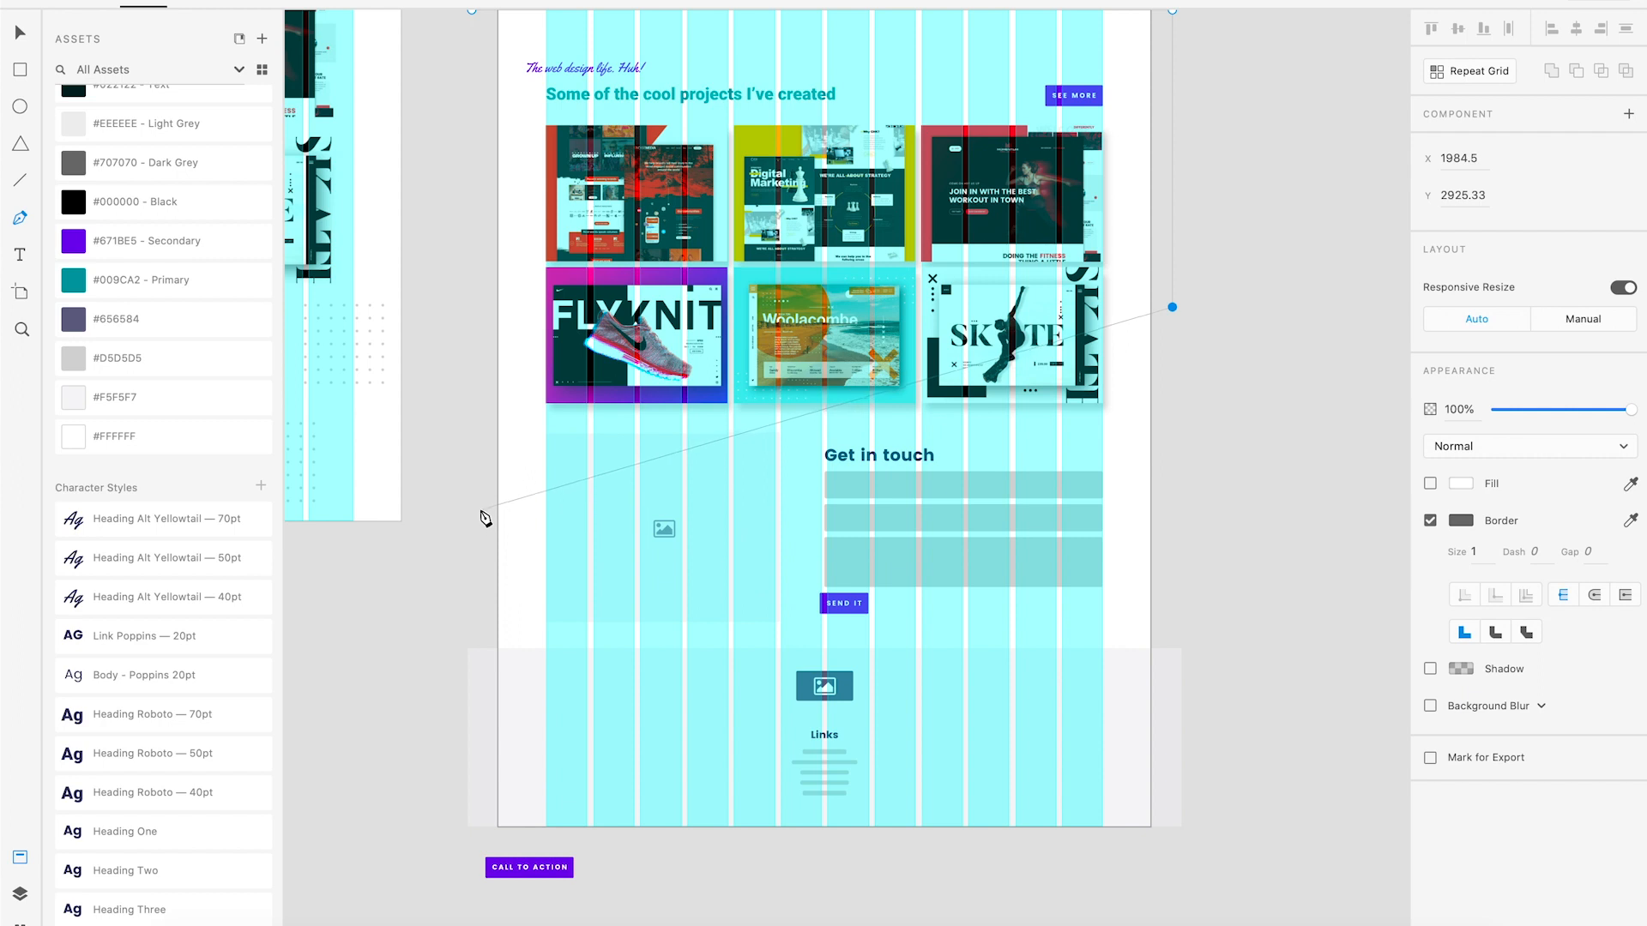
pyautogui.click(481, 511)
pyautogui.scroll(5, 481, 512)
pyautogui.click(471, 223)
pyautogui.press('Escape')
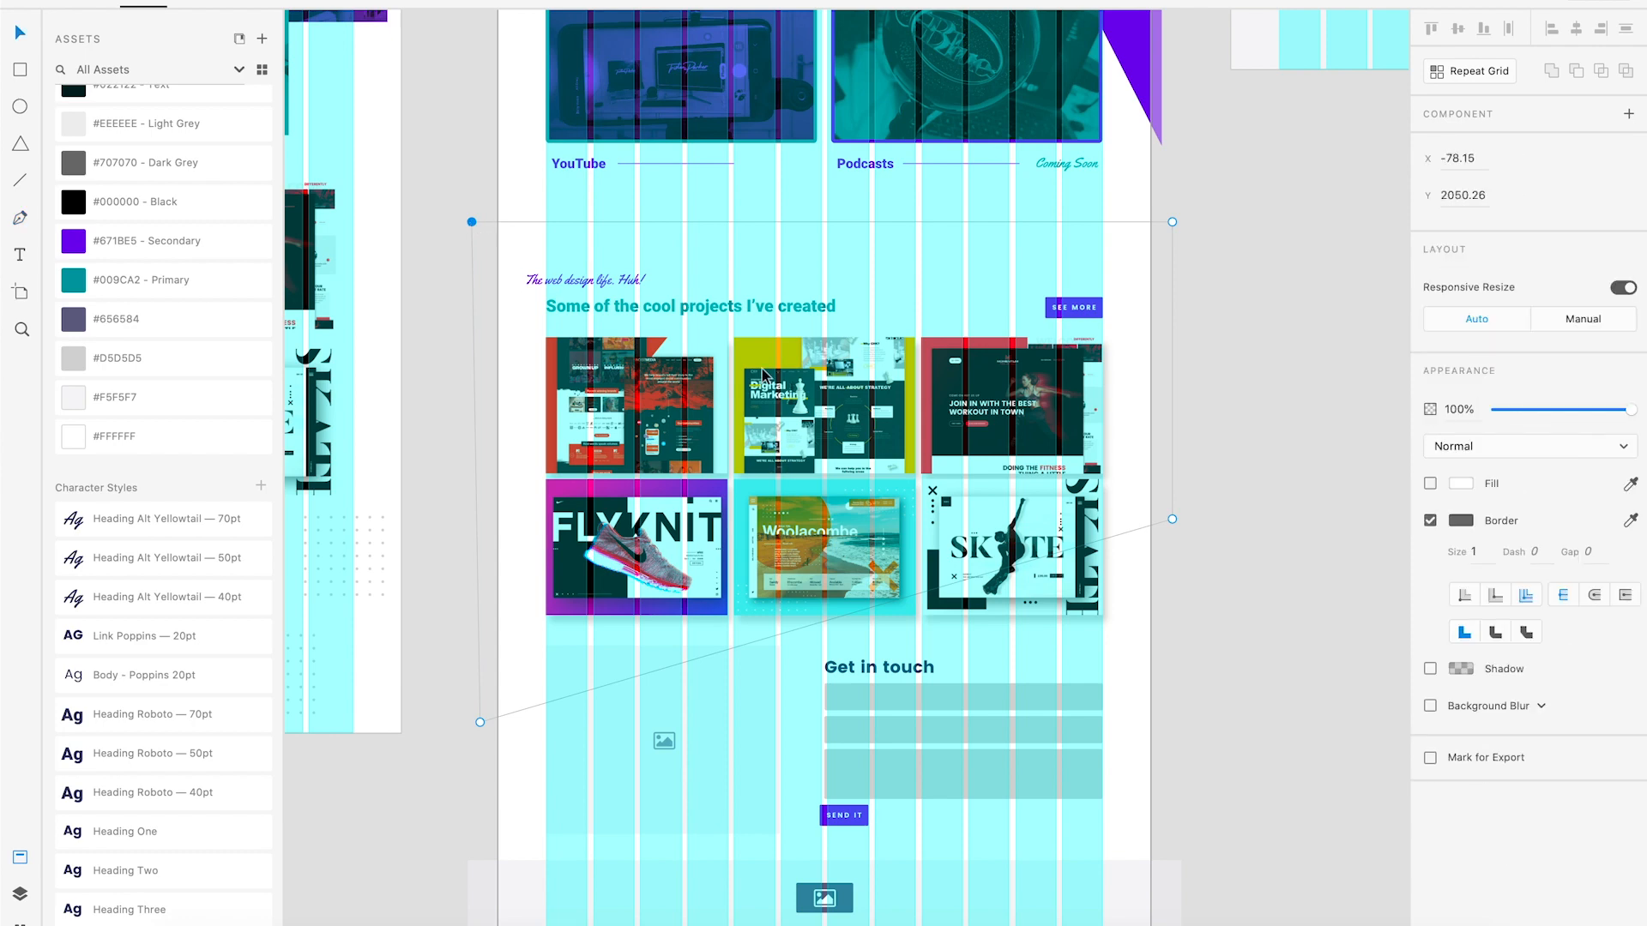
# Remove the new shape's border, fill it with #000000 Black and send it behind the projects content.
pyautogui.click(1430, 521)
pyautogui.click(1430, 483)
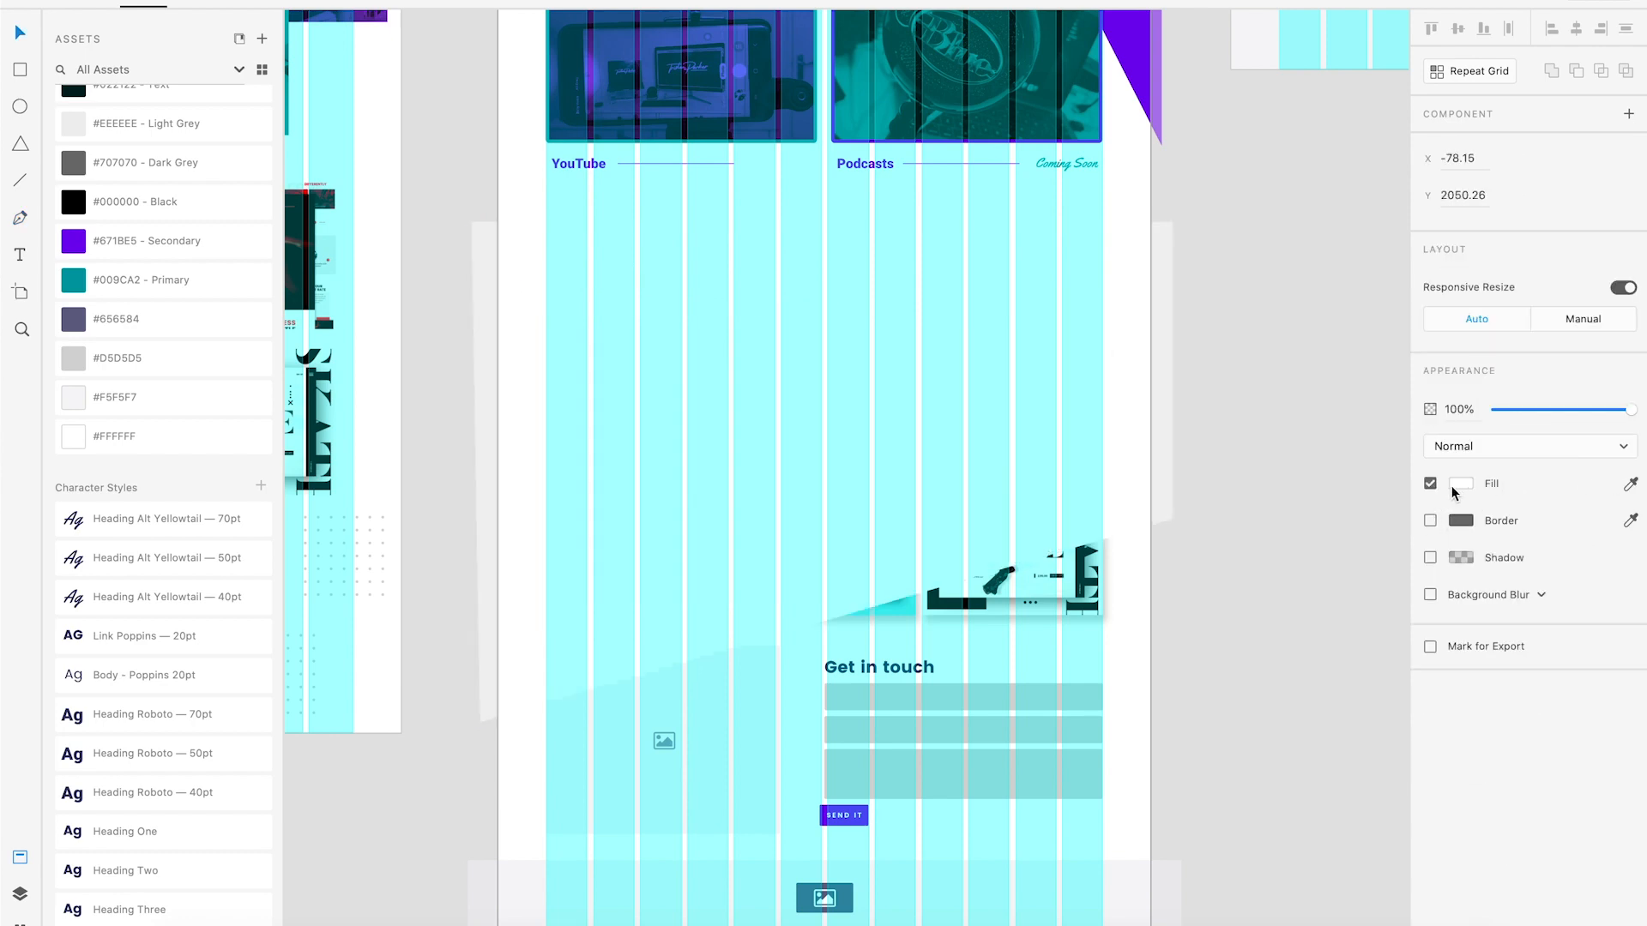
pyautogui.click(129, 208)
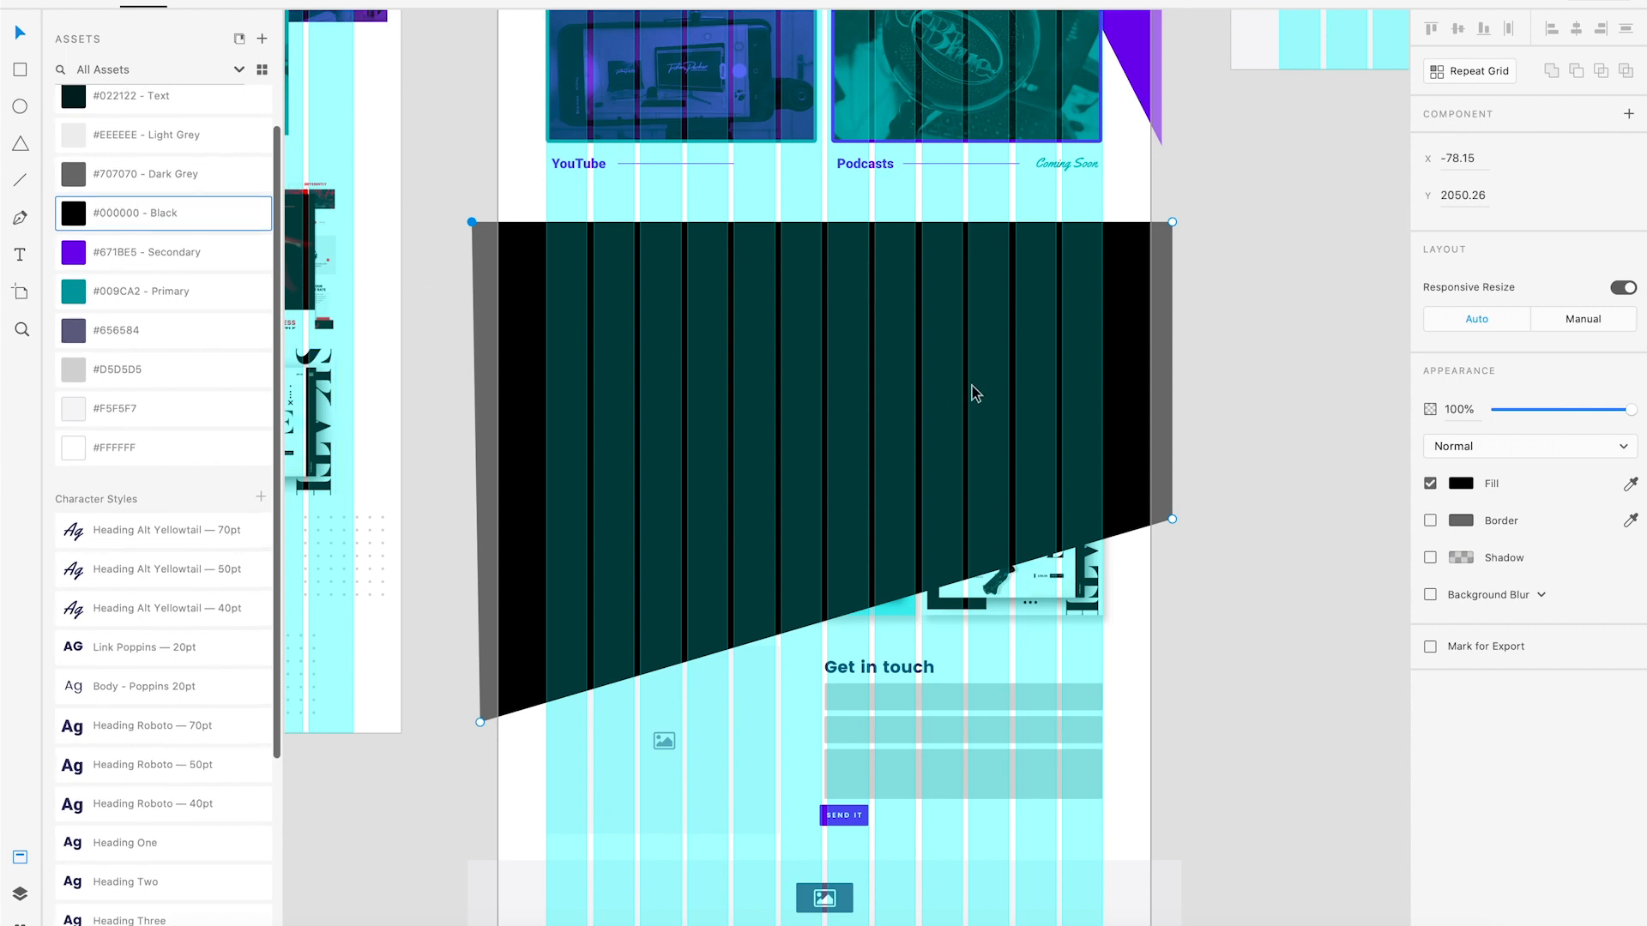
pyautogui.press('super+shift+bracketleft')
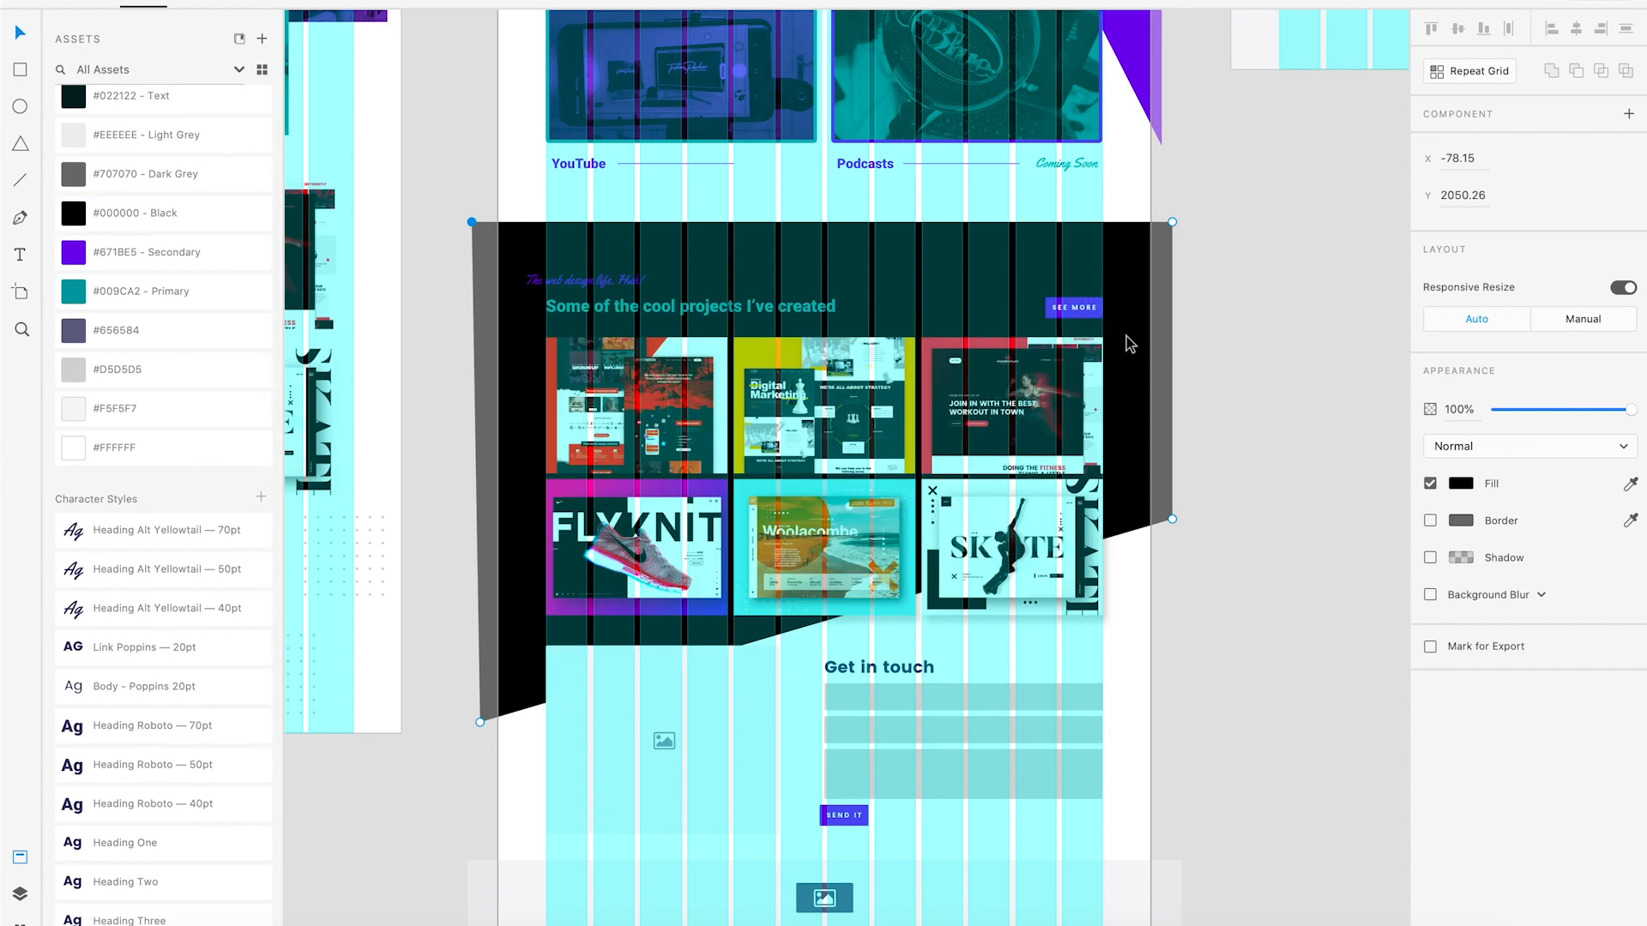
pyautogui.click(1235, 343)
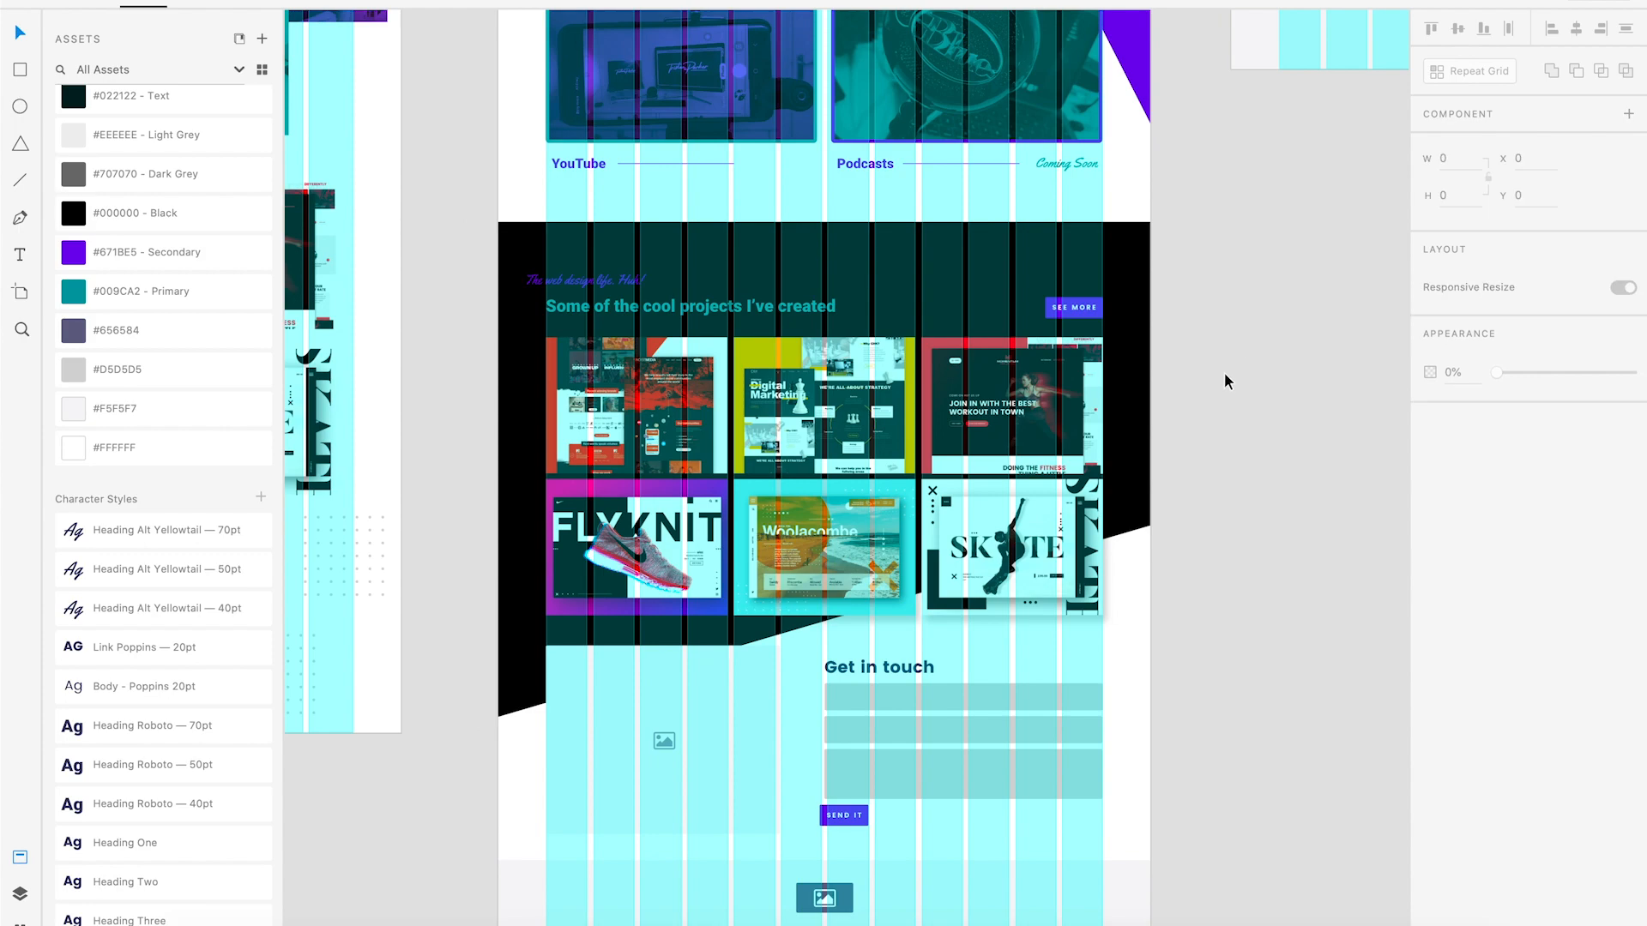
# Examine the legibility of the projects tagline and heading against the black background shape.
pyautogui.press('super+plus')
pyautogui.moveTo(1035, 431); pyautogui.dragTo(1127, 437)
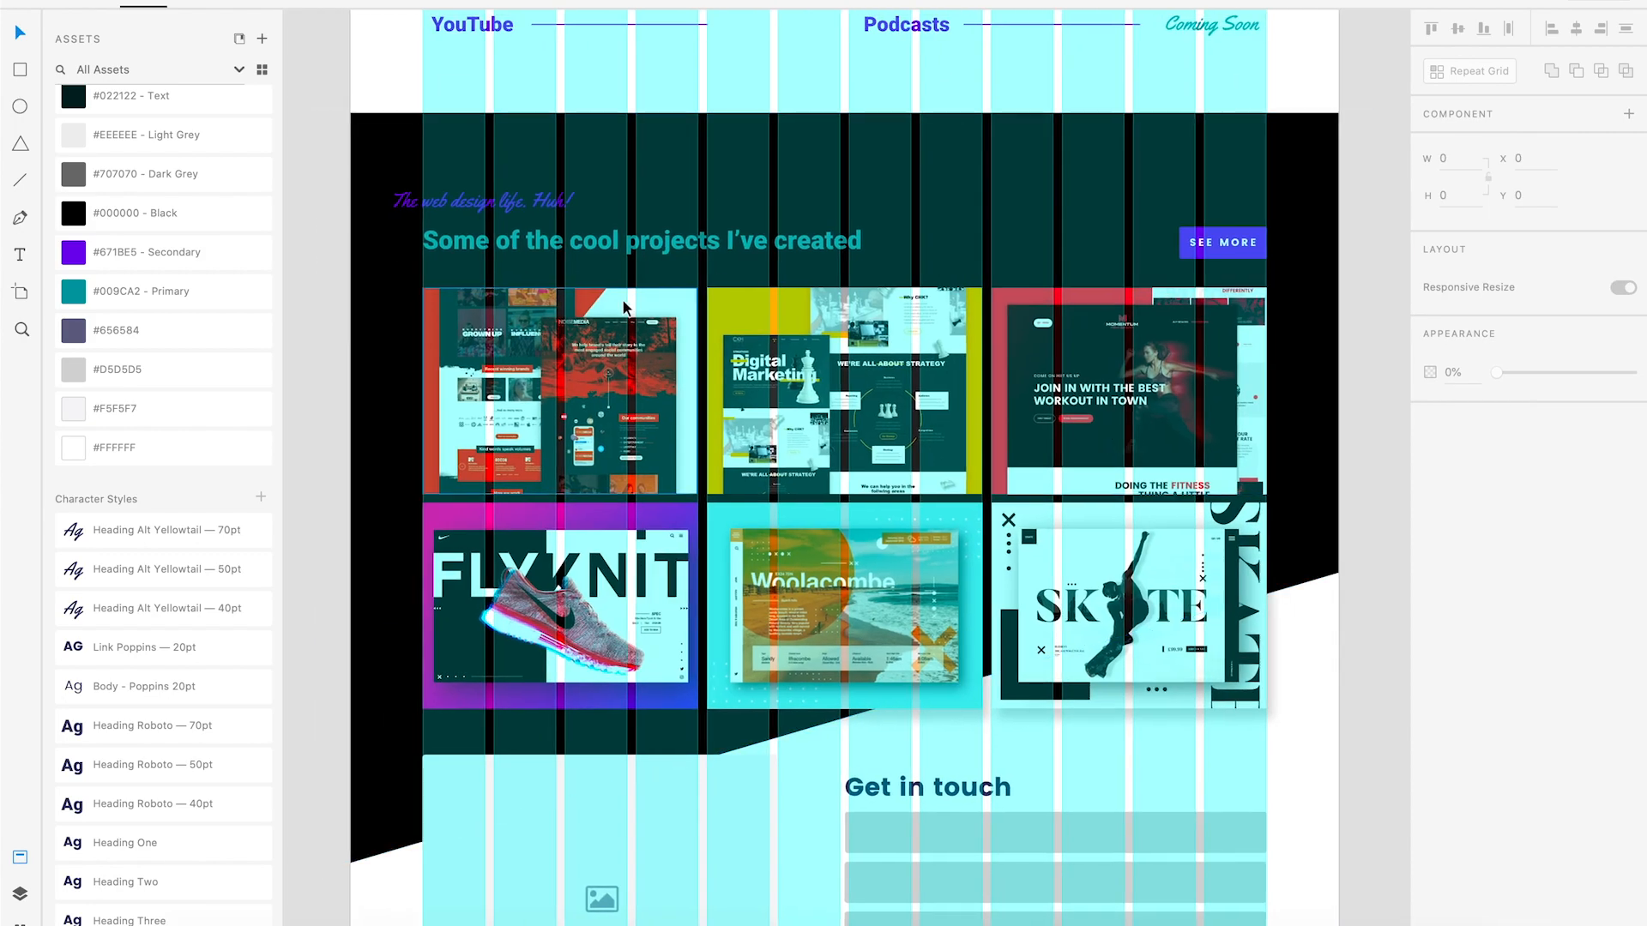
pyautogui.hscroll(-3, 626, 300)
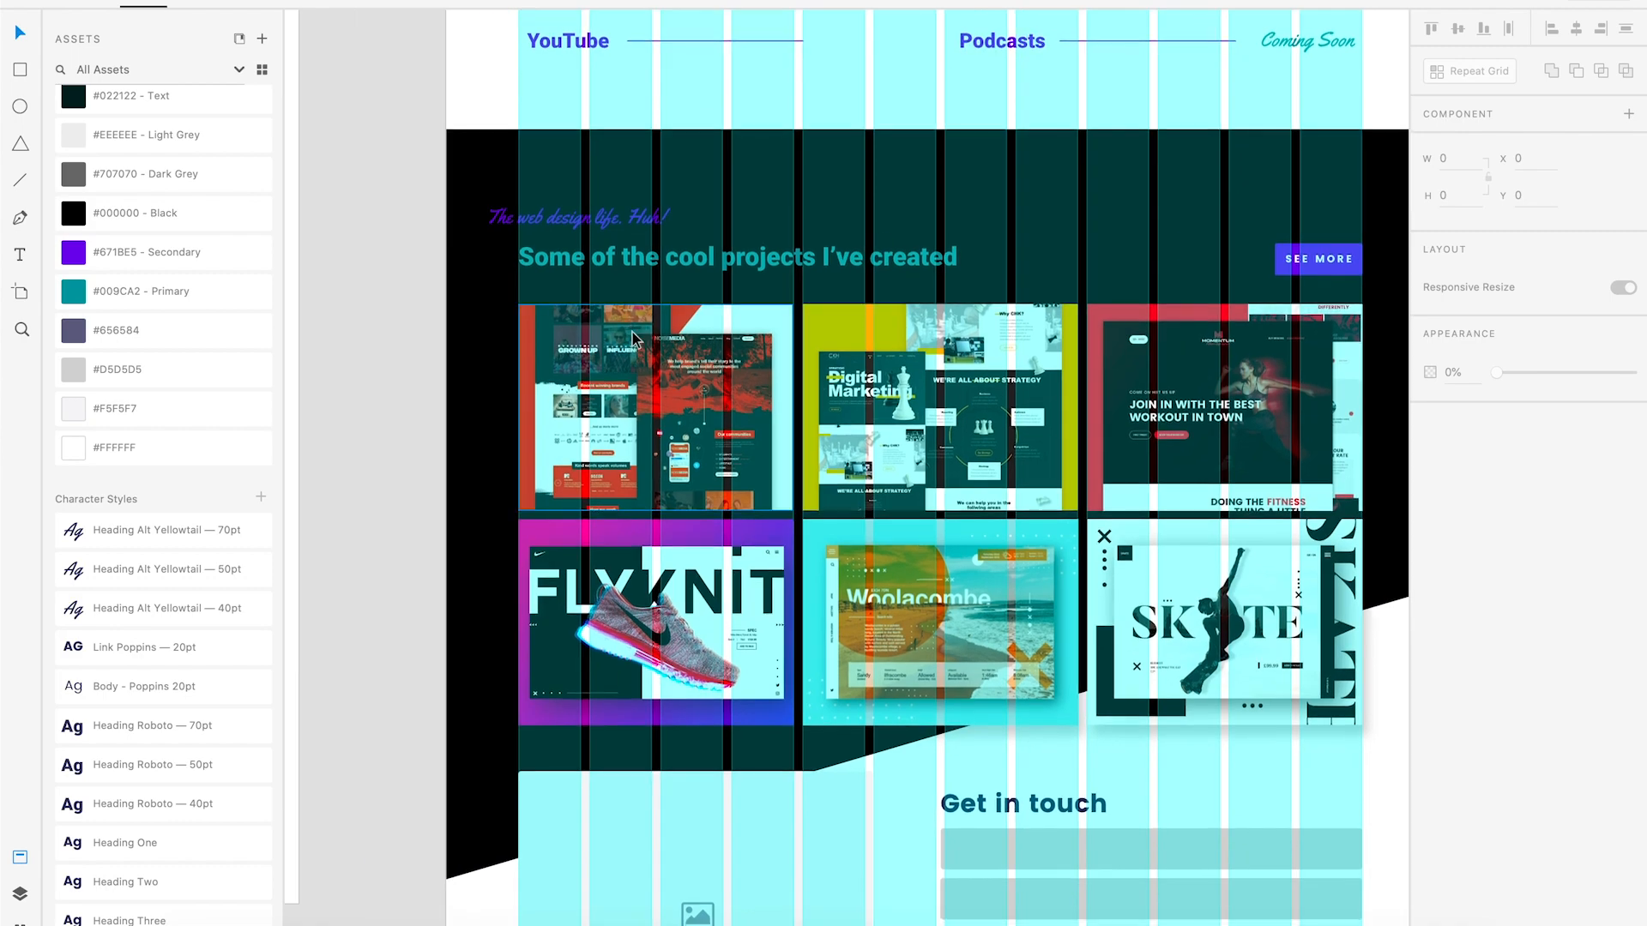
pyautogui.press('super+plus')
pyautogui.moveTo(626, 306); pyautogui.dragTo(610, 433)
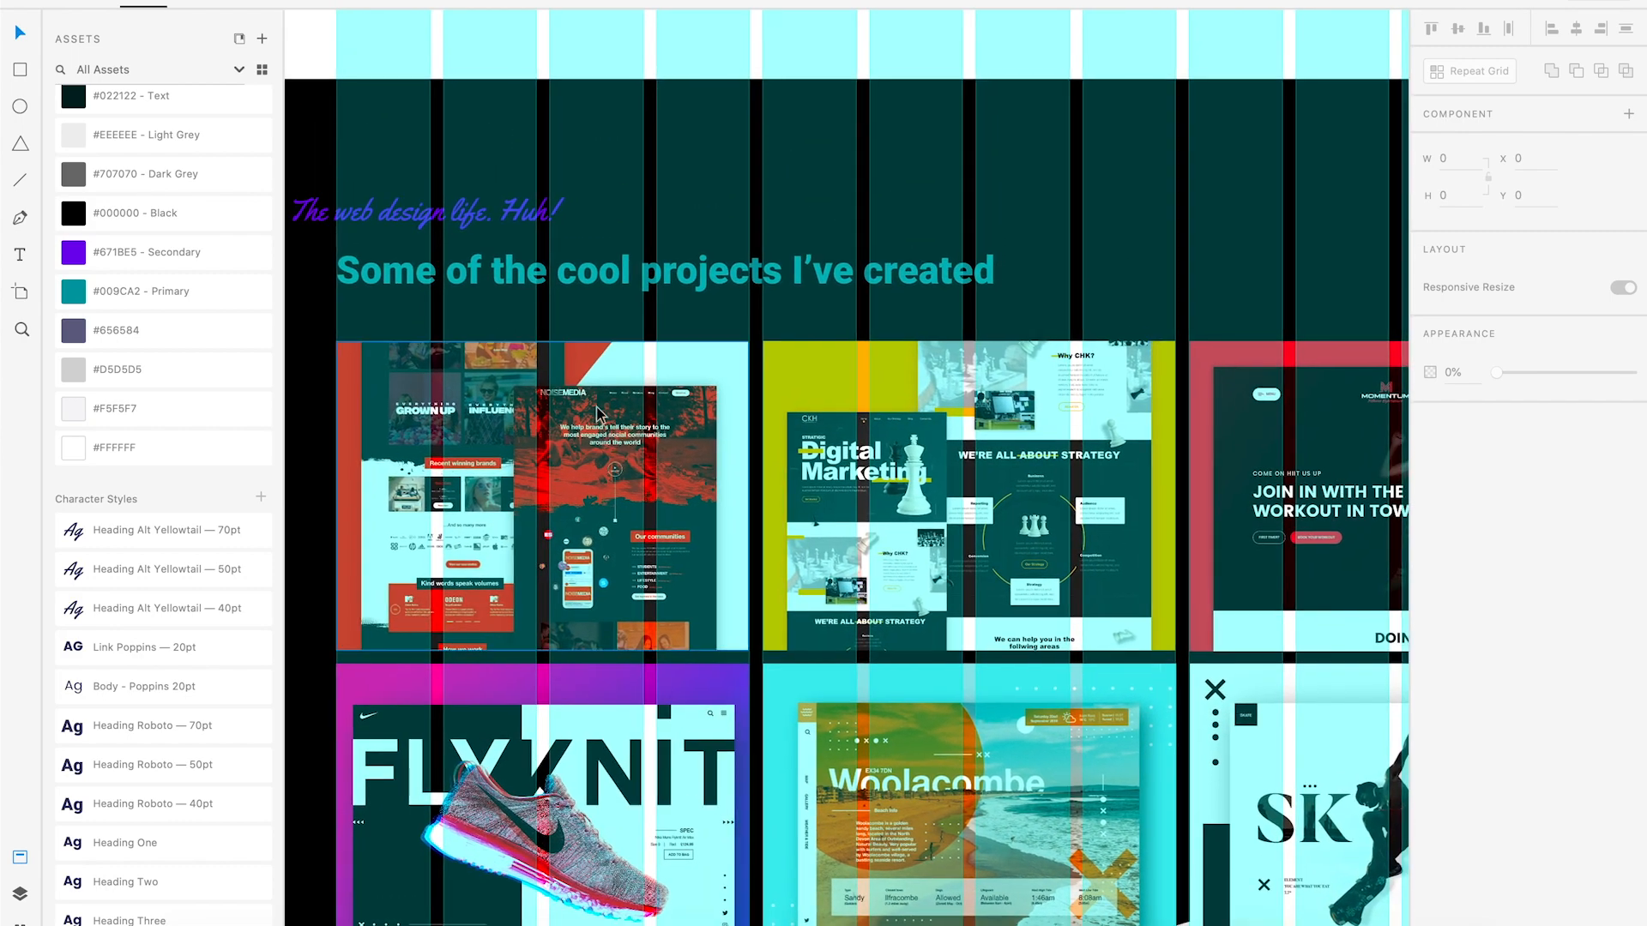
pyautogui.hscroll(-2, 592, 396)
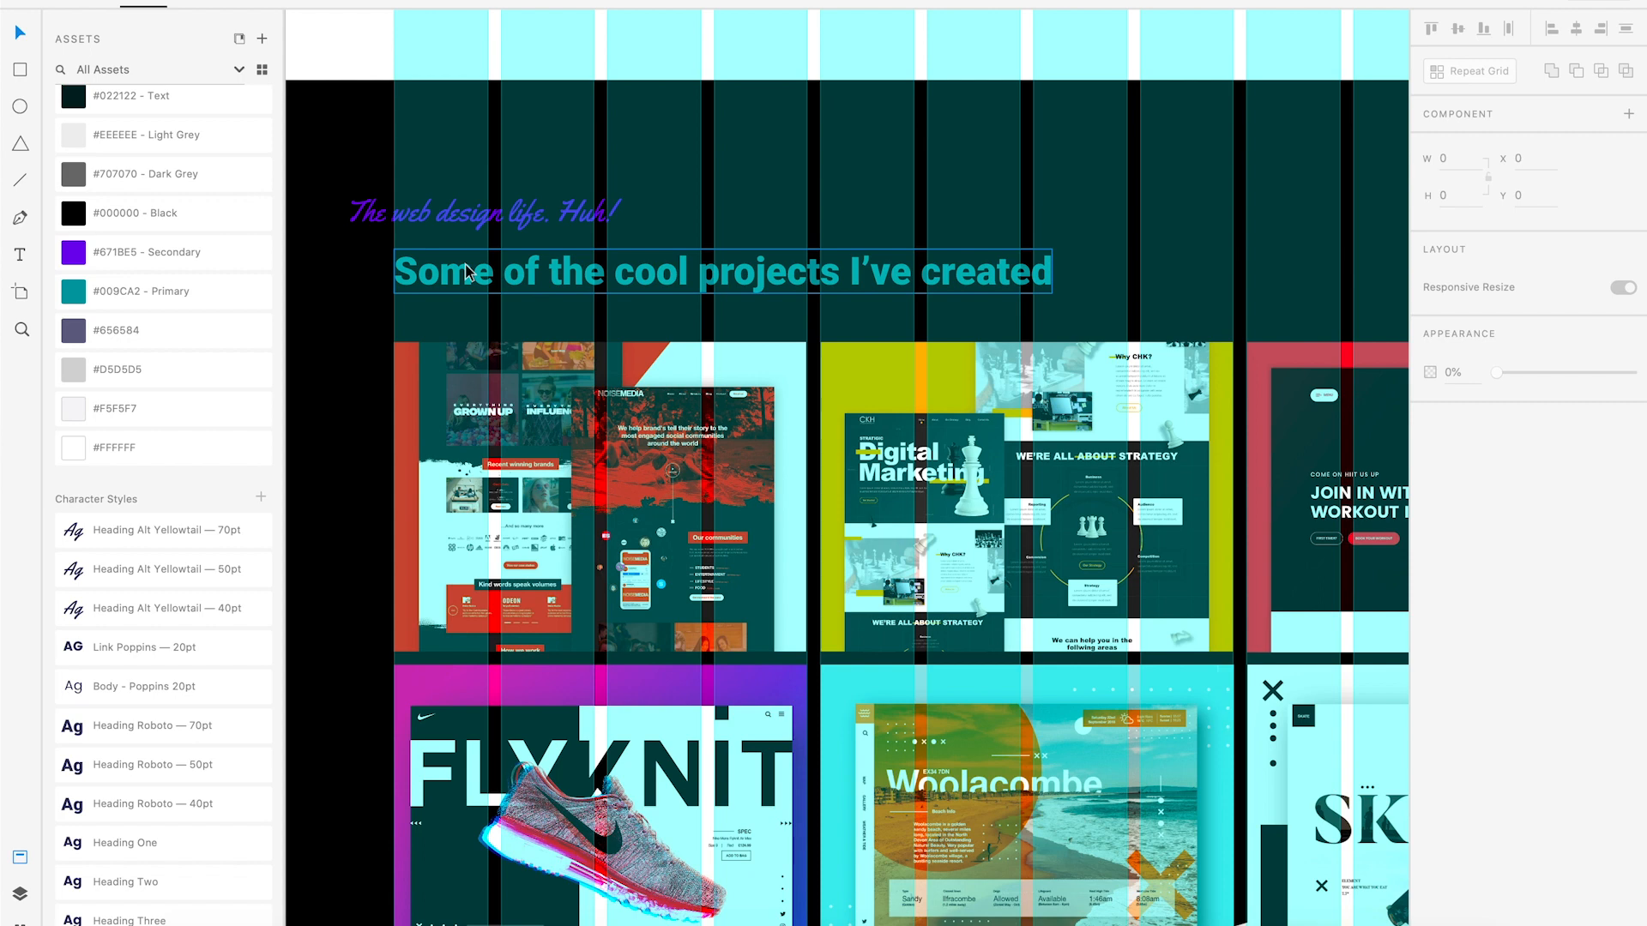
pyautogui.hscroll(-2, 493, 244)
pyautogui.scroll(1, 493, 245)
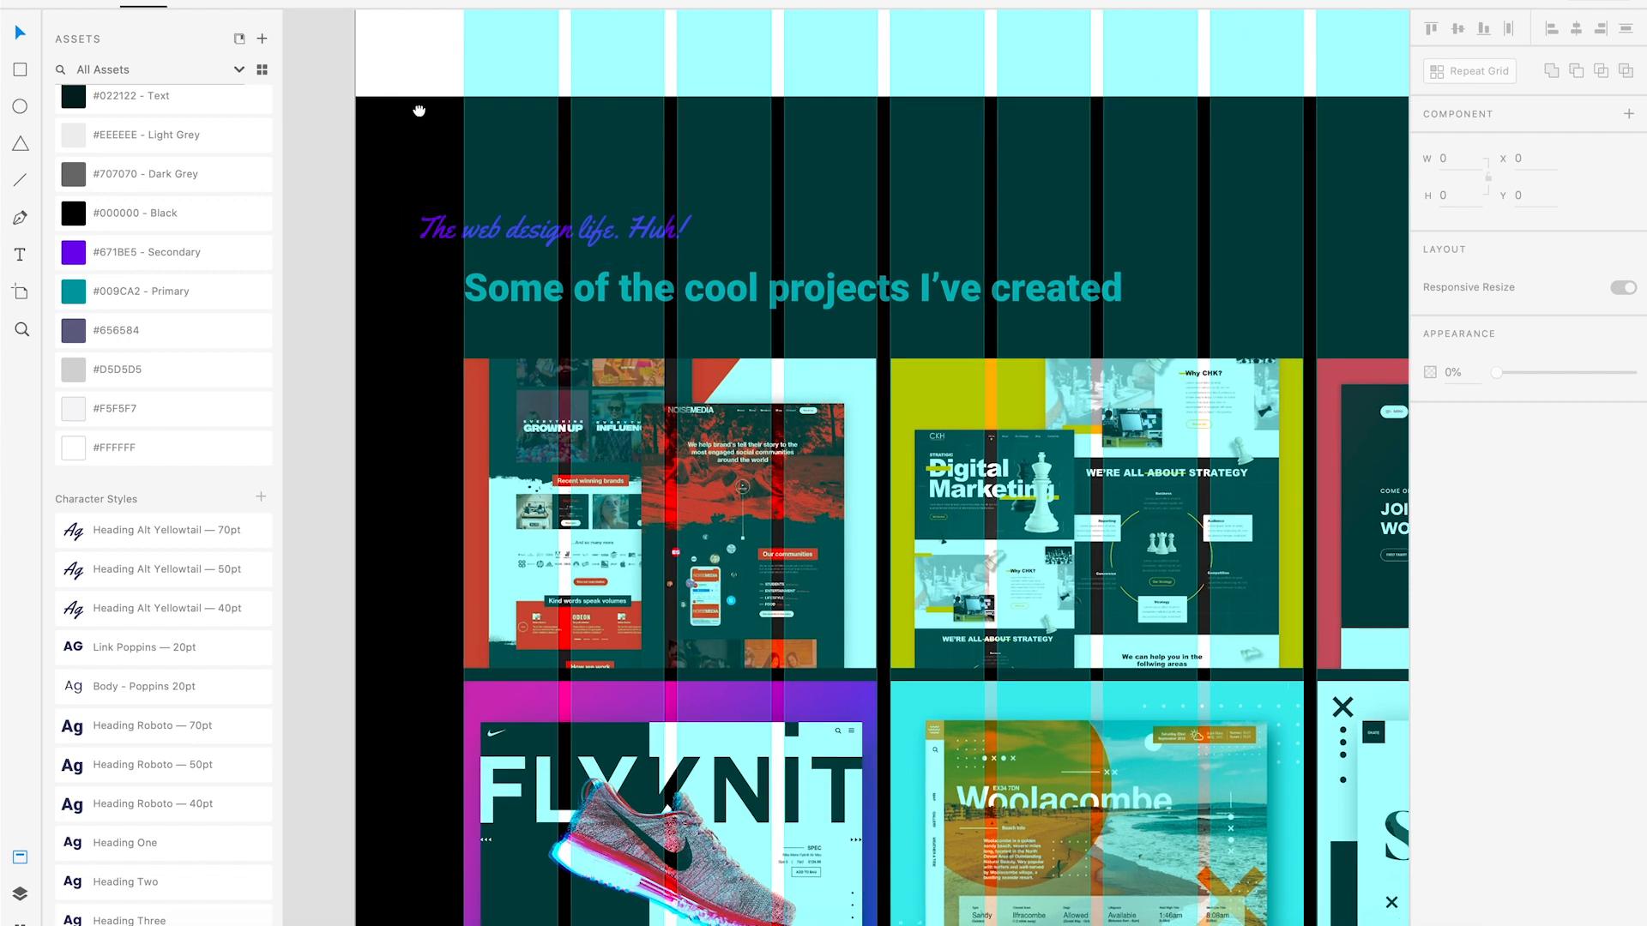
# Colour the projects tagline #009CA2 Primary and the projects heading #FFFFFF.
pyautogui.hscroll(-1, 491, 231)
pyautogui.scroll(-1, 491, 232)
pyautogui.click(491, 231)
pyautogui.click(245, 292)
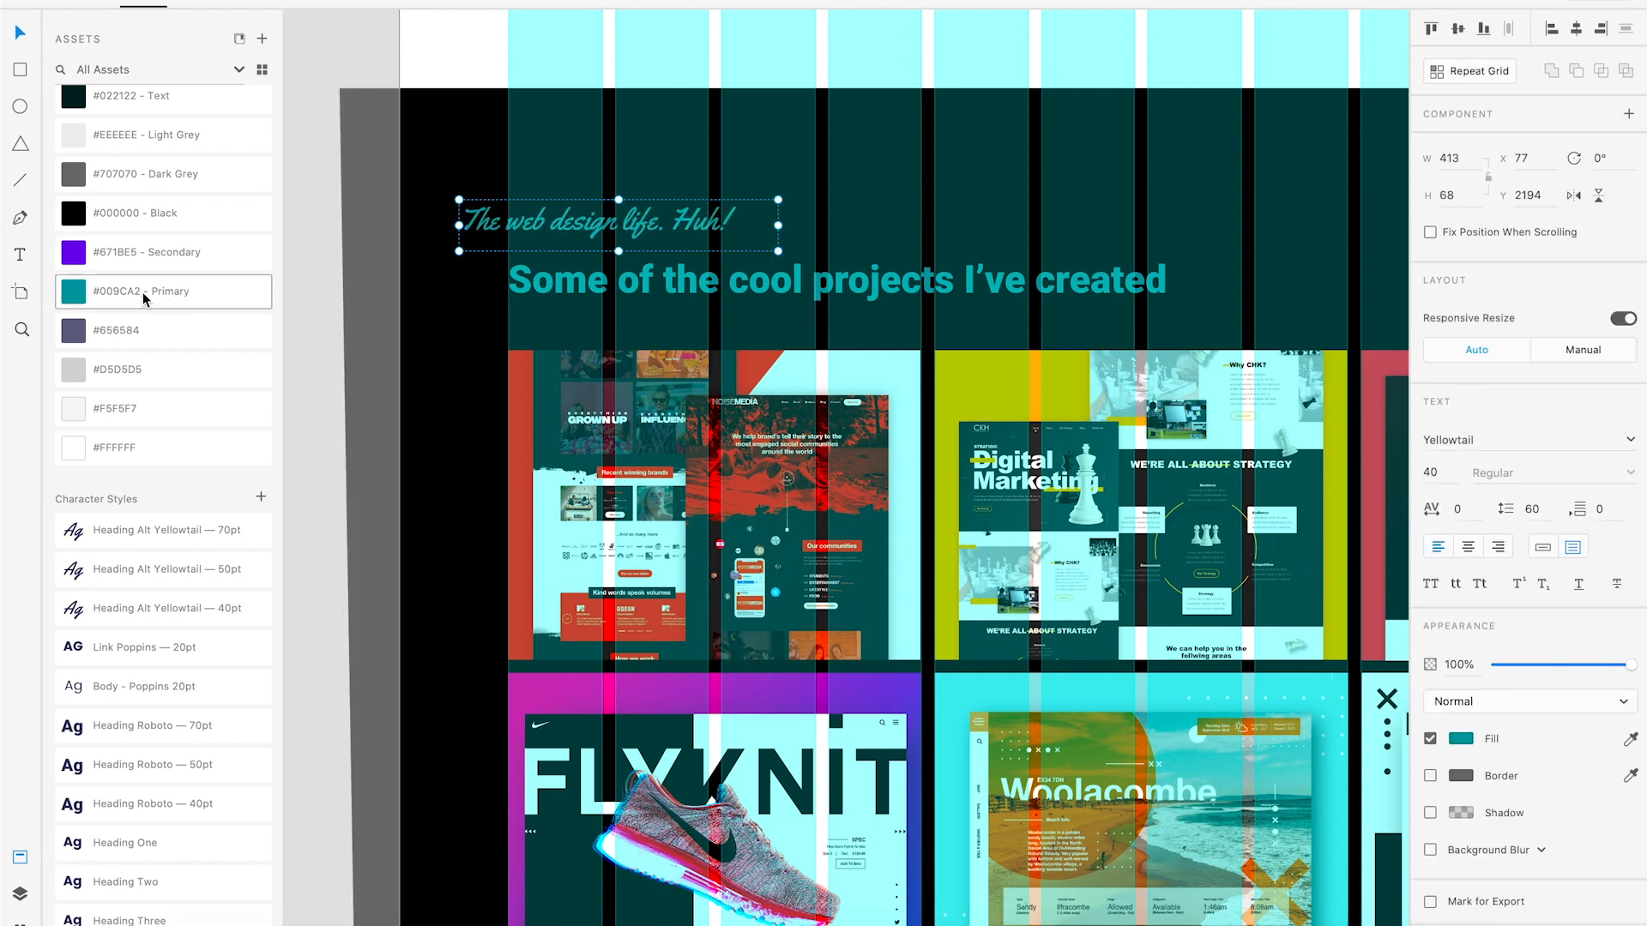
pyautogui.click(604, 298)
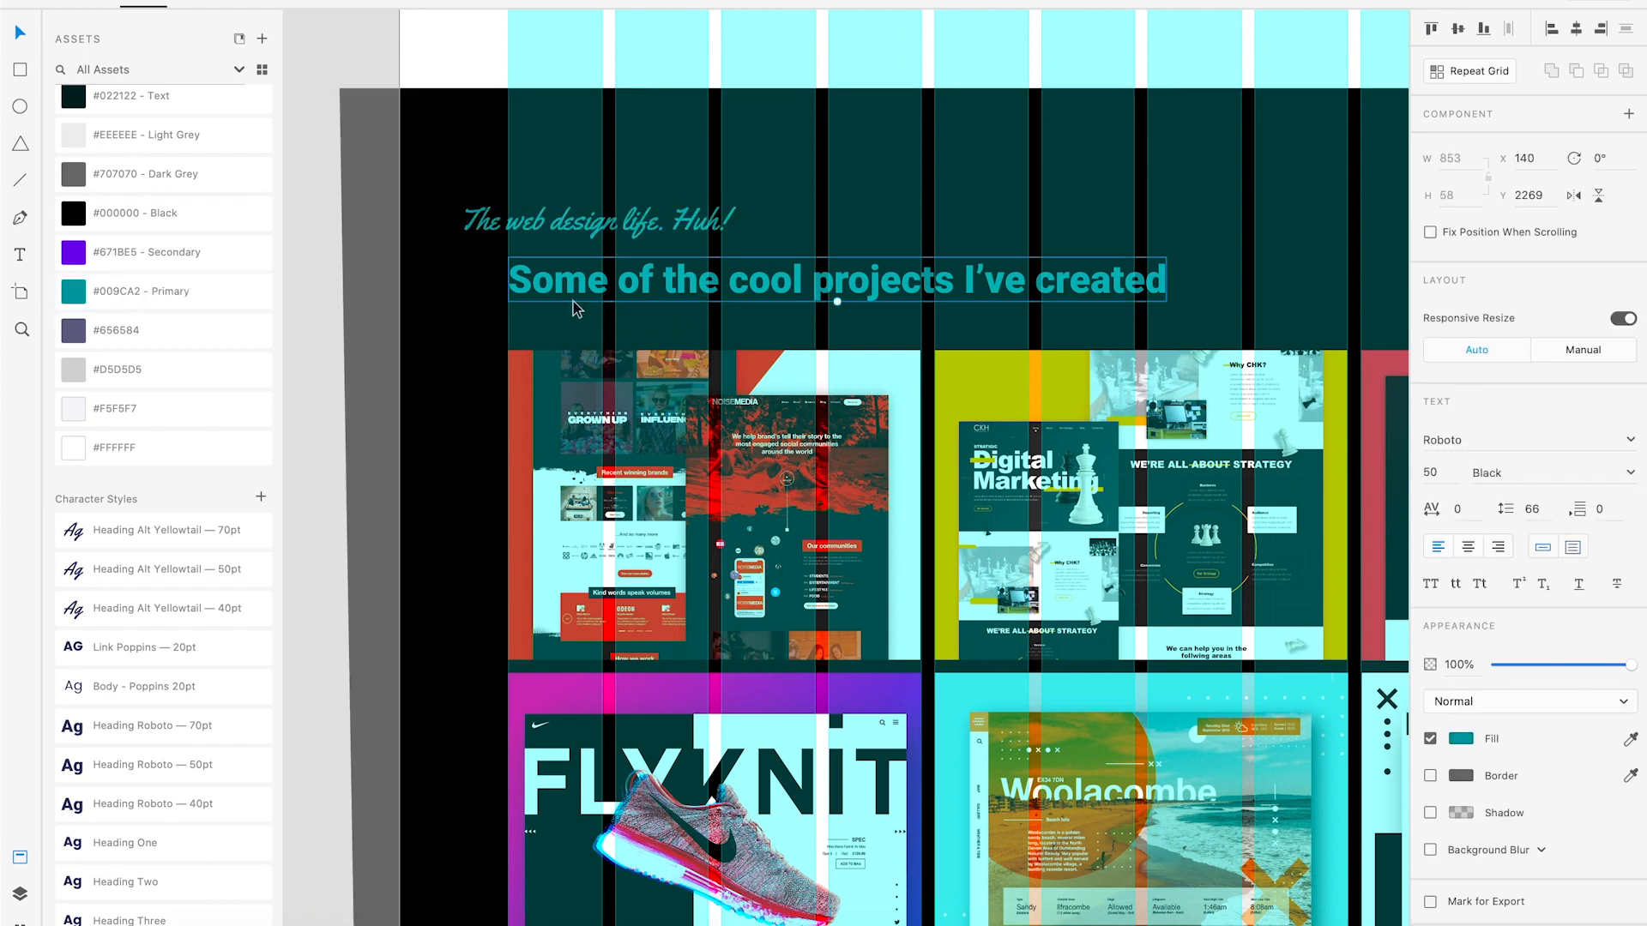
pyautogui.click(114, 448)
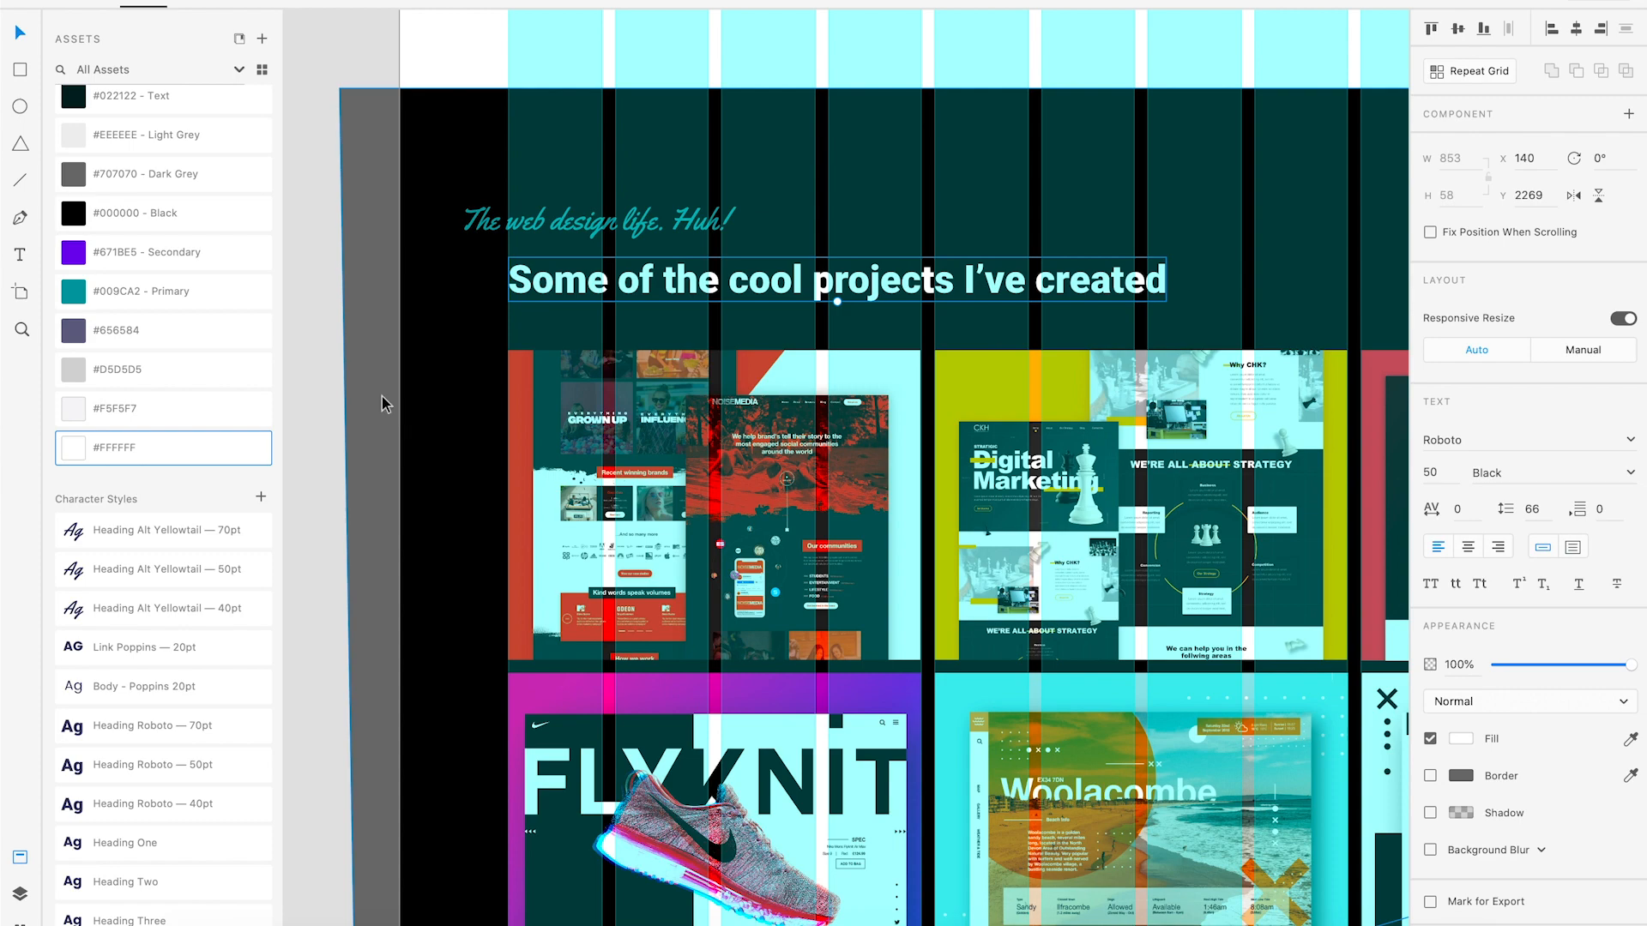
# Fill the background of the projects section's SEE MORE button with #009CA2 Primary.
pyautogui.click(437, 390)
pyautogui.hscroll(5, 711, 402)
pyautogui.hscroll(5, 711, 402)
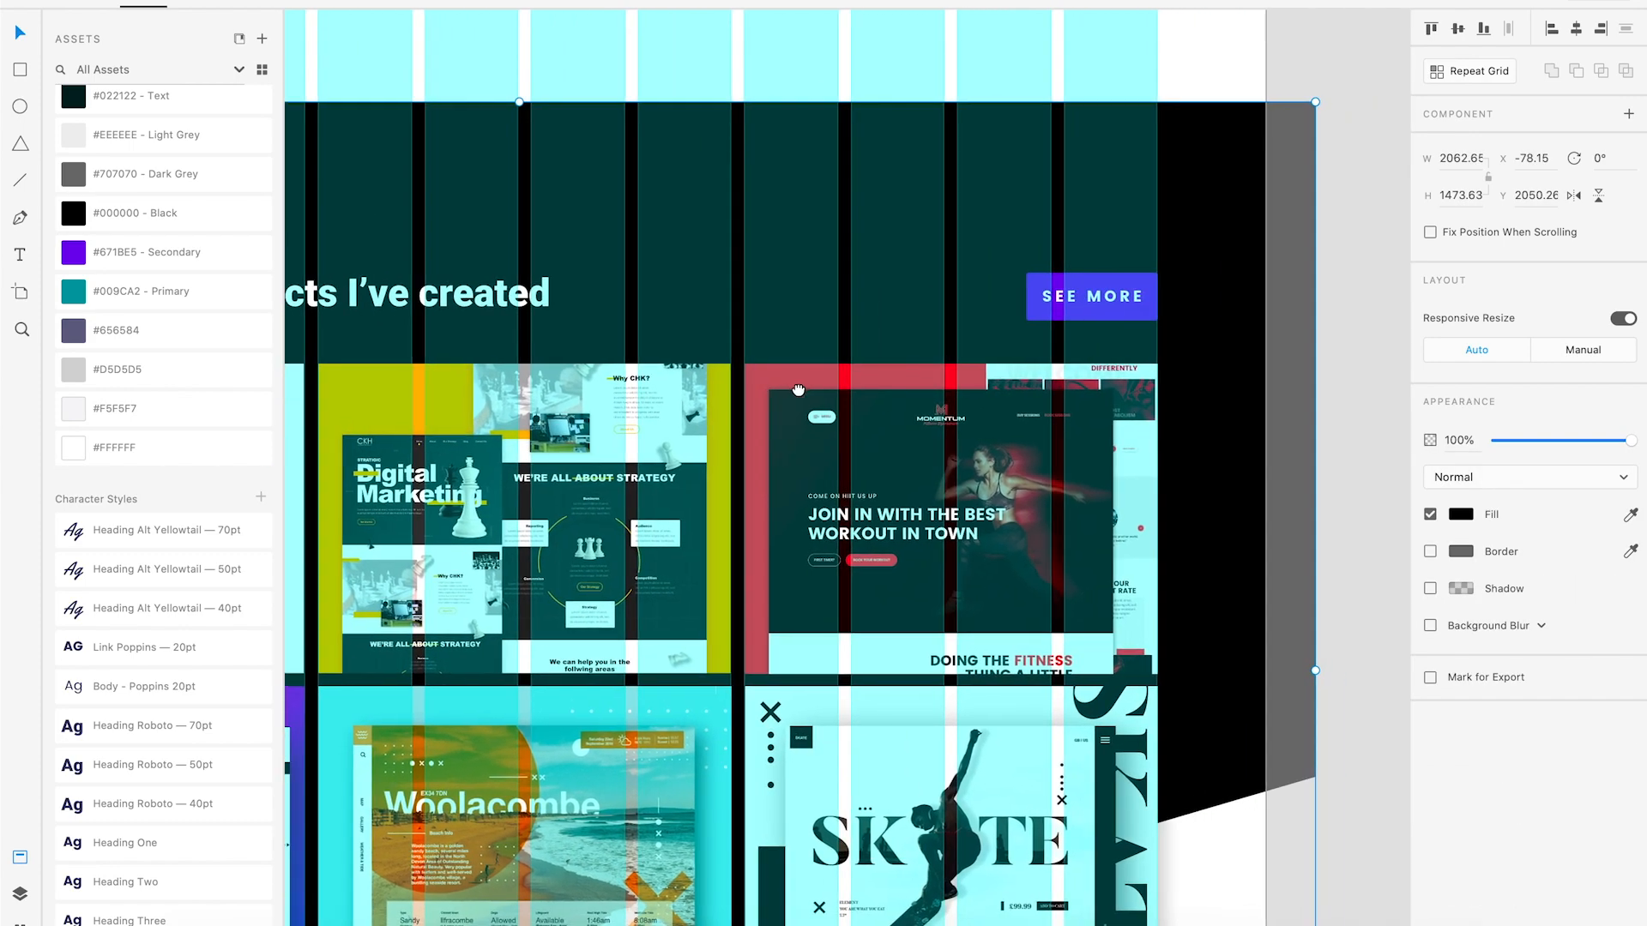
pyautogui.click(1147, 319)
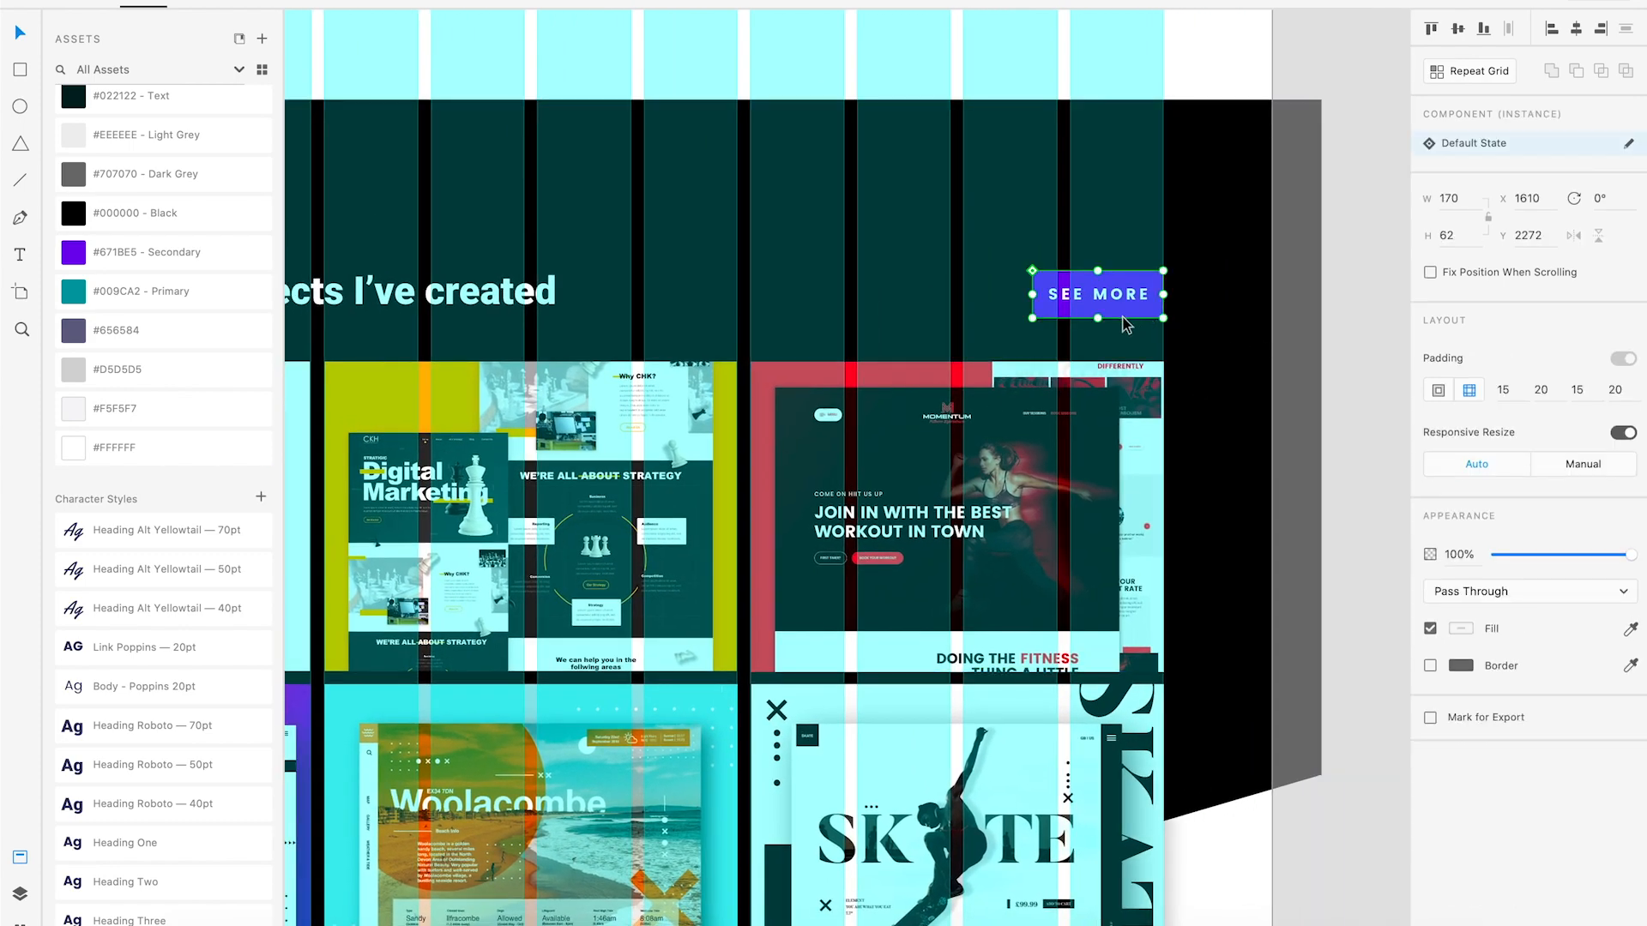
pyautogui.doubleClick(1047, 319)
pyautogui.click(177, 293)
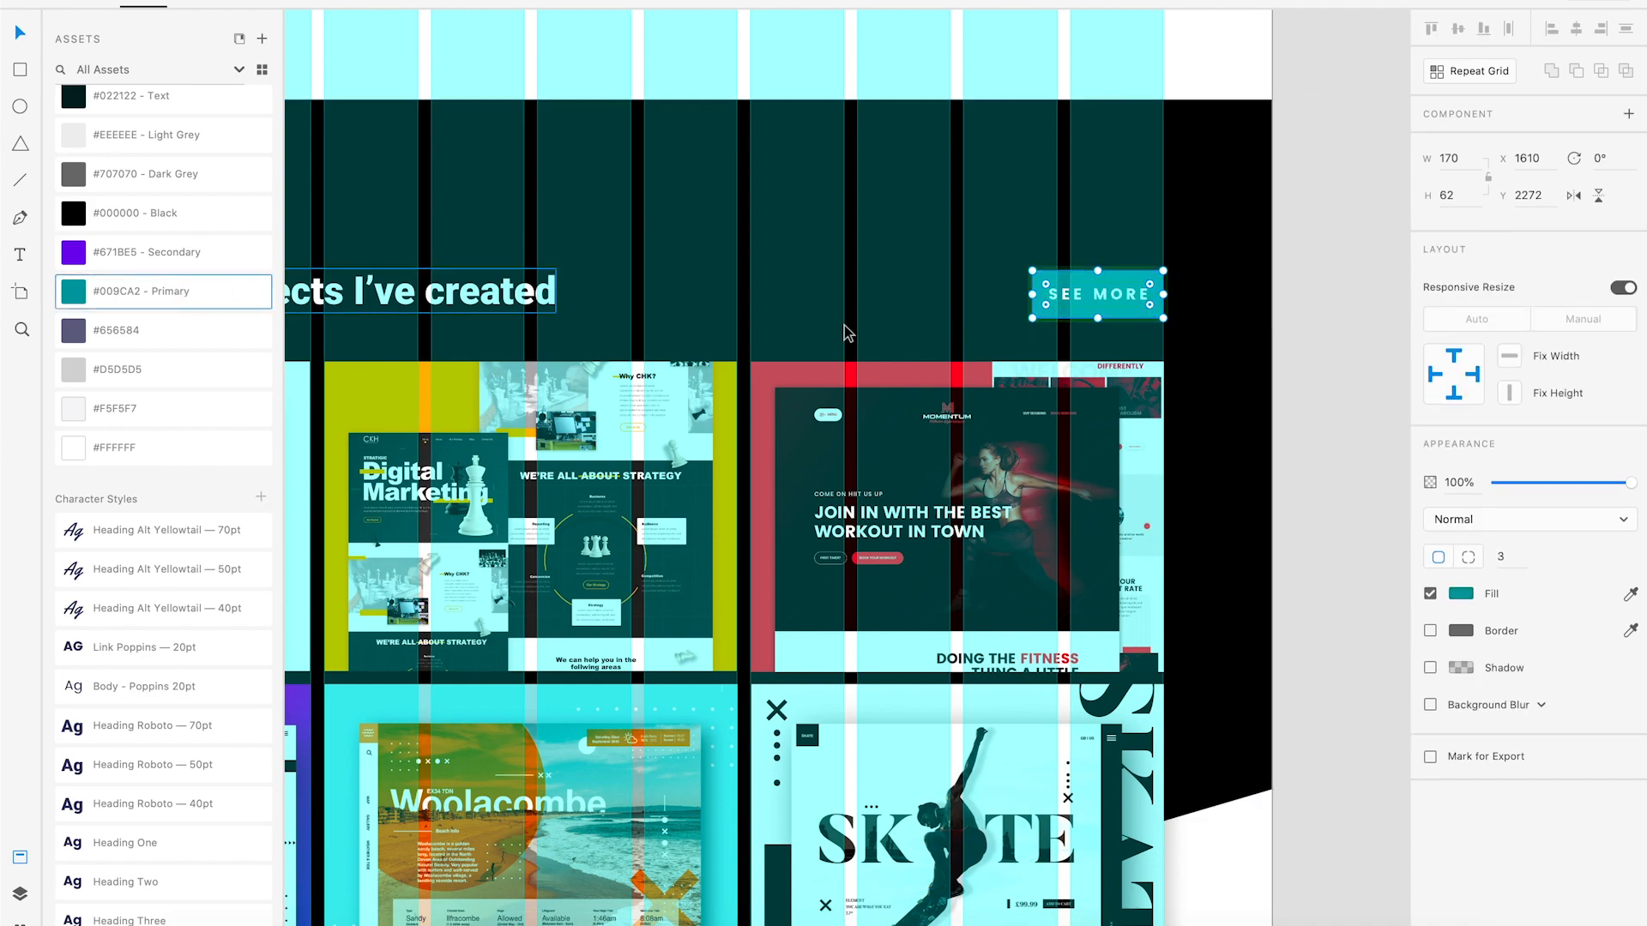
pyautogui.click(1189, 83)
# Examine the slanted lower edge of the projects section and the Get in touch section beneath it.
pyautogui.moveTo(671, 544); pyautogui.dragTo(801, 409)
pyautogui.moveTo(652, 498); pyautogui.dragTo(827, 294)
pyautogui.moveTo(601, 569); pyautogui.dragTo(743, 332)
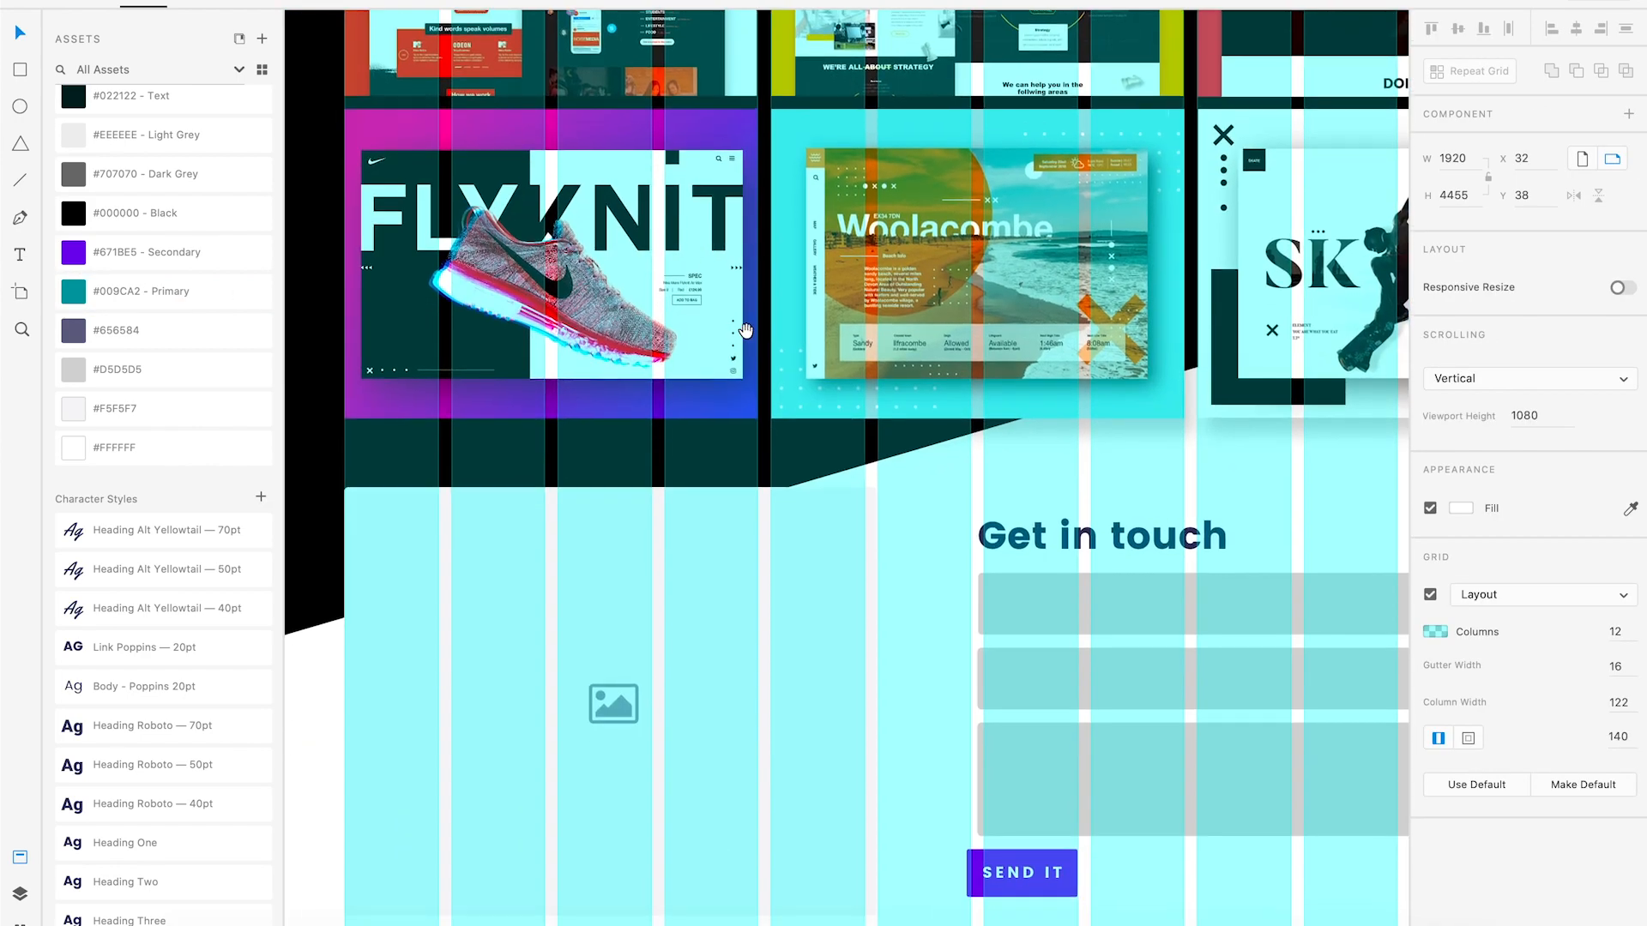
pyautogui.press('super+minus')
pyautogui.moveTo(876, 210); pyautogui.dragTo(742, 433)
pyautogui.scroll(-5, 741, 433)
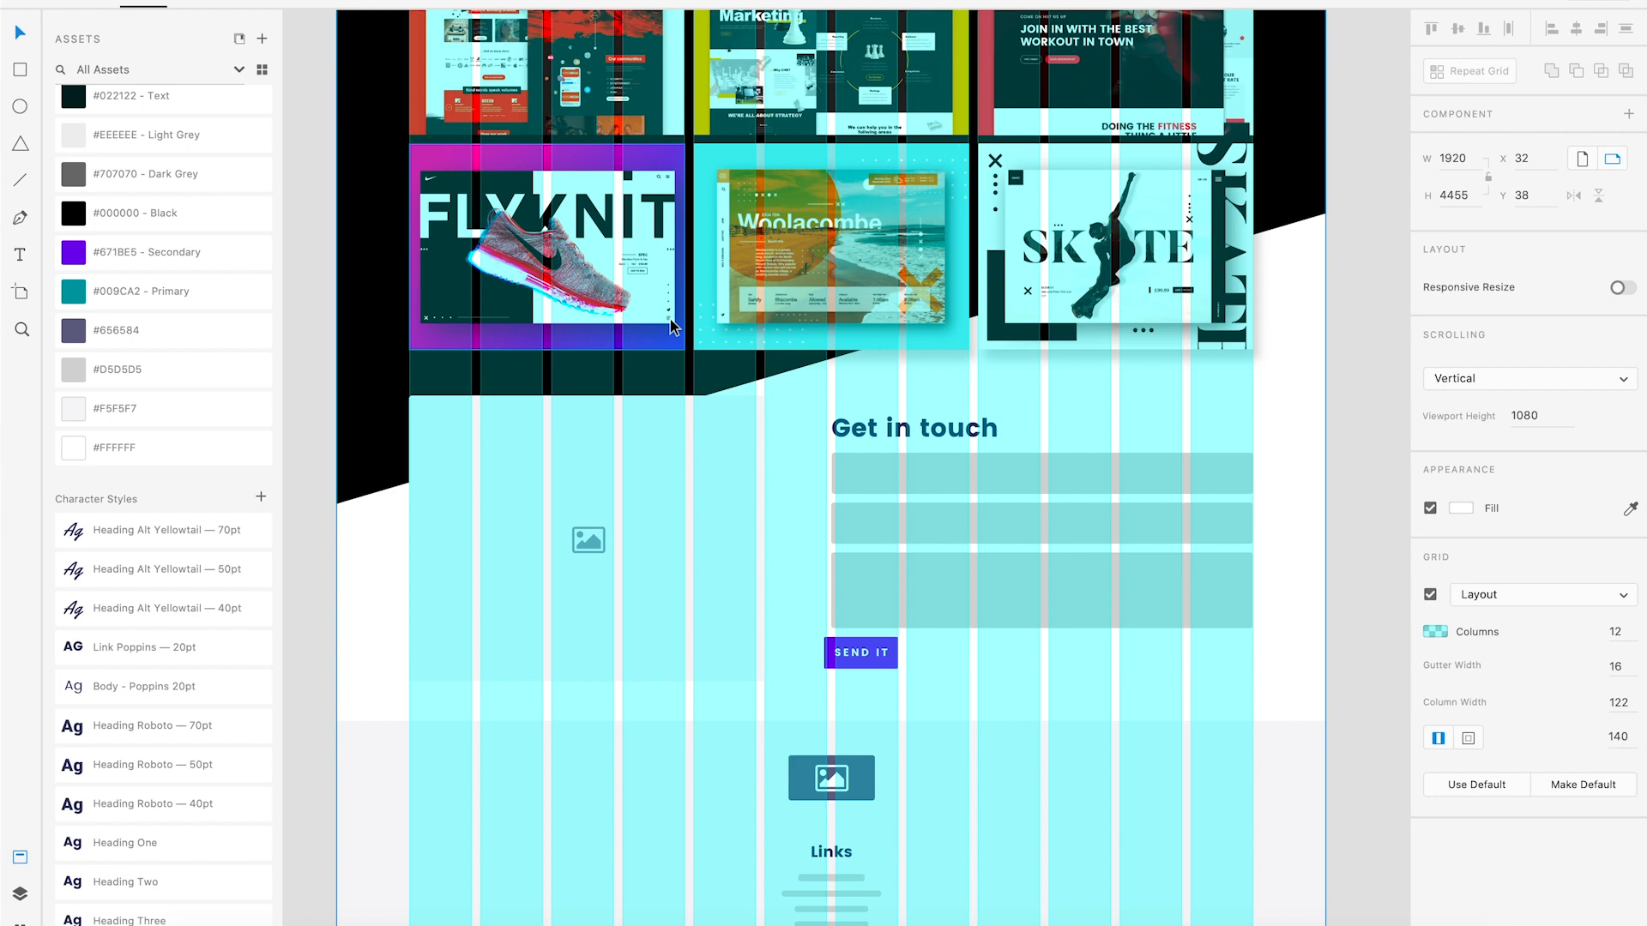
pyautogui.click(1366, 504)
pyautogui.moveTo(1048, 460); pyautogui.dragTo(787, 342)
pyautogui.press('super+plus')
pyautogui.moveTo(632, 356); pyautogui.dragTo(853, 378)
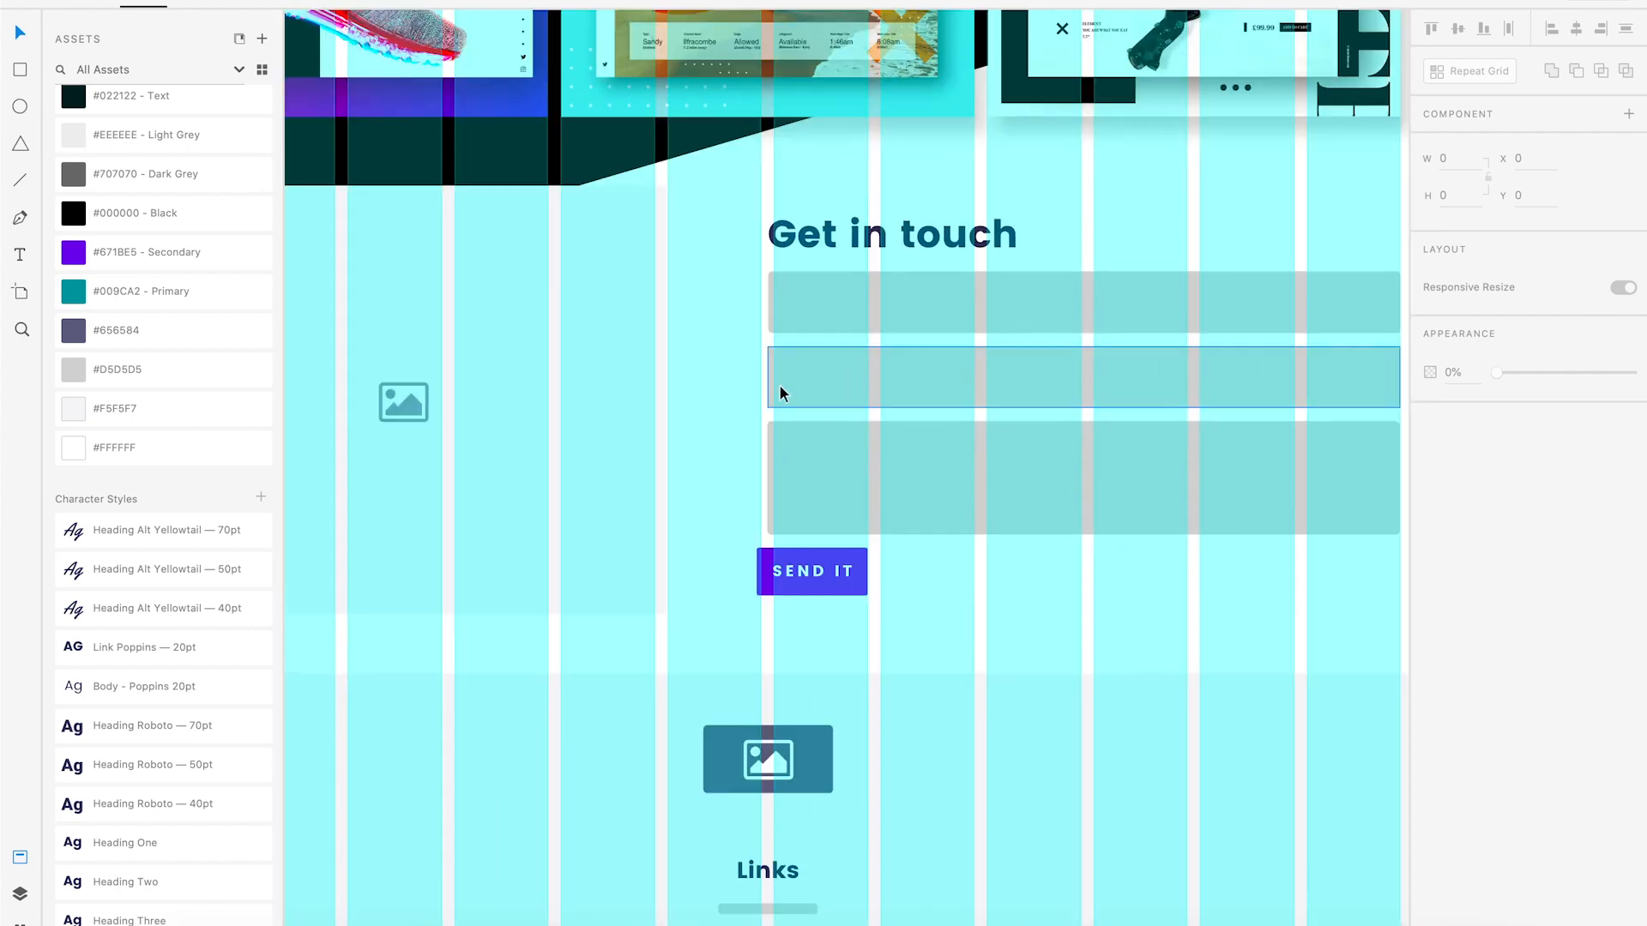
# Delete the three grey form field placeholders in the Get in touch section, keeping the black background shape.
pyautogui.moveTo(663, 377); pyautogui.dragTo(670, 376)
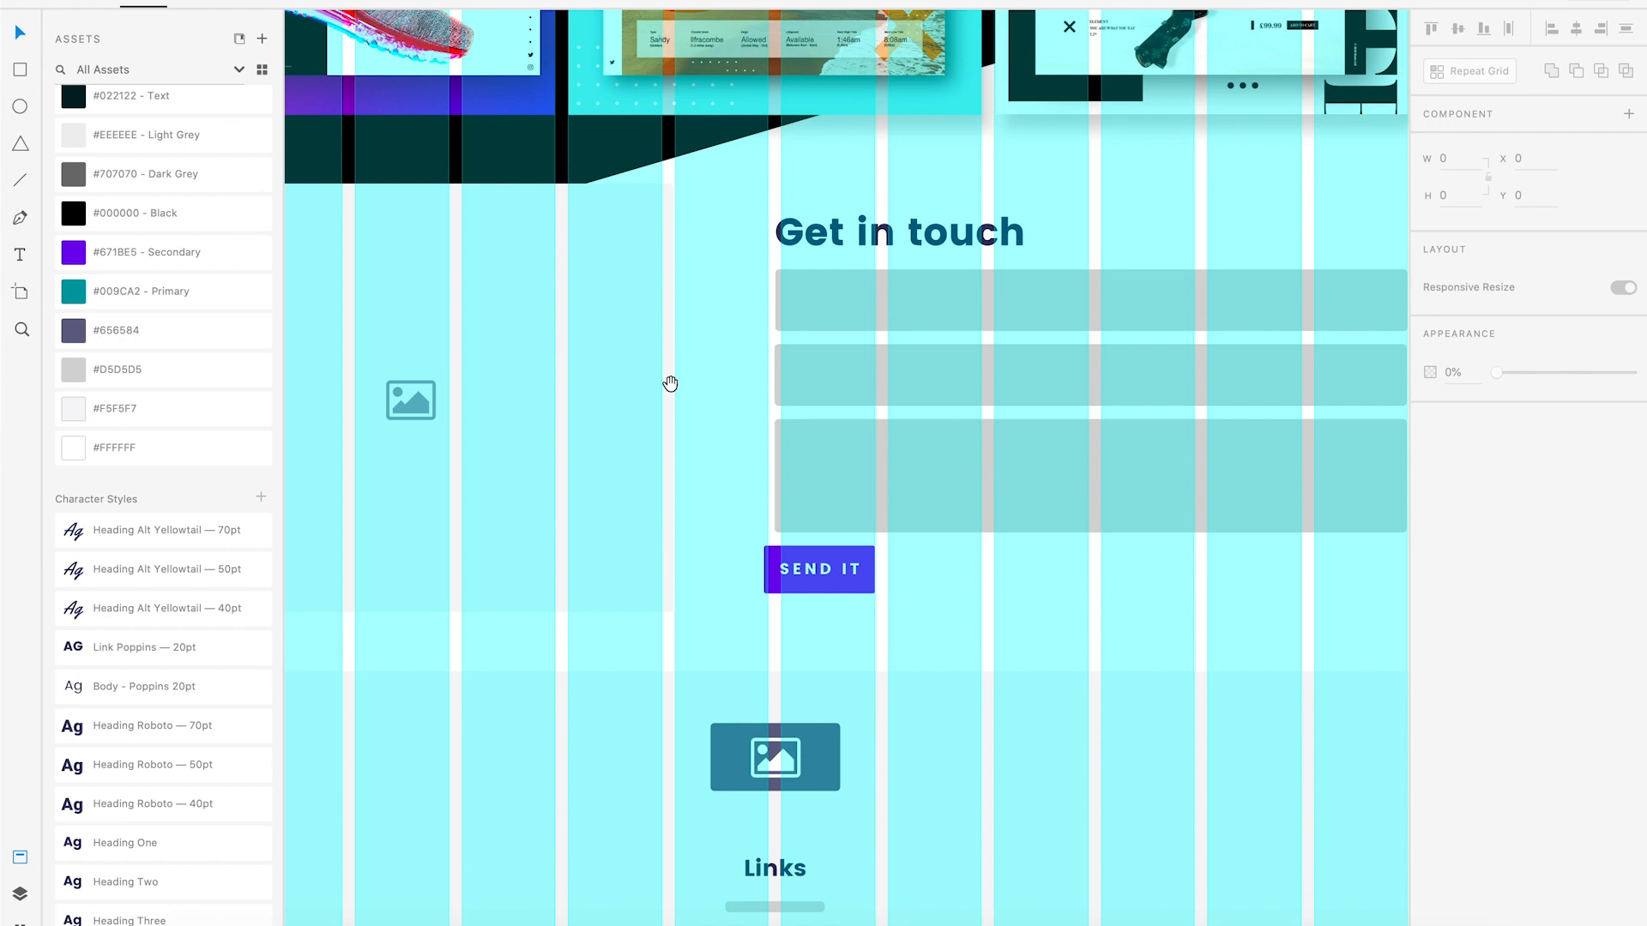
pyautogui.click(793, 315)
pyautogui.moveTo(745, 297); pyautogui.dragTo(873, 470)
pyautogui.hscroll(5, 1164, 626)
pyautogui.moveTo(1201, 542); pyautogui.dragTo(964, 318)
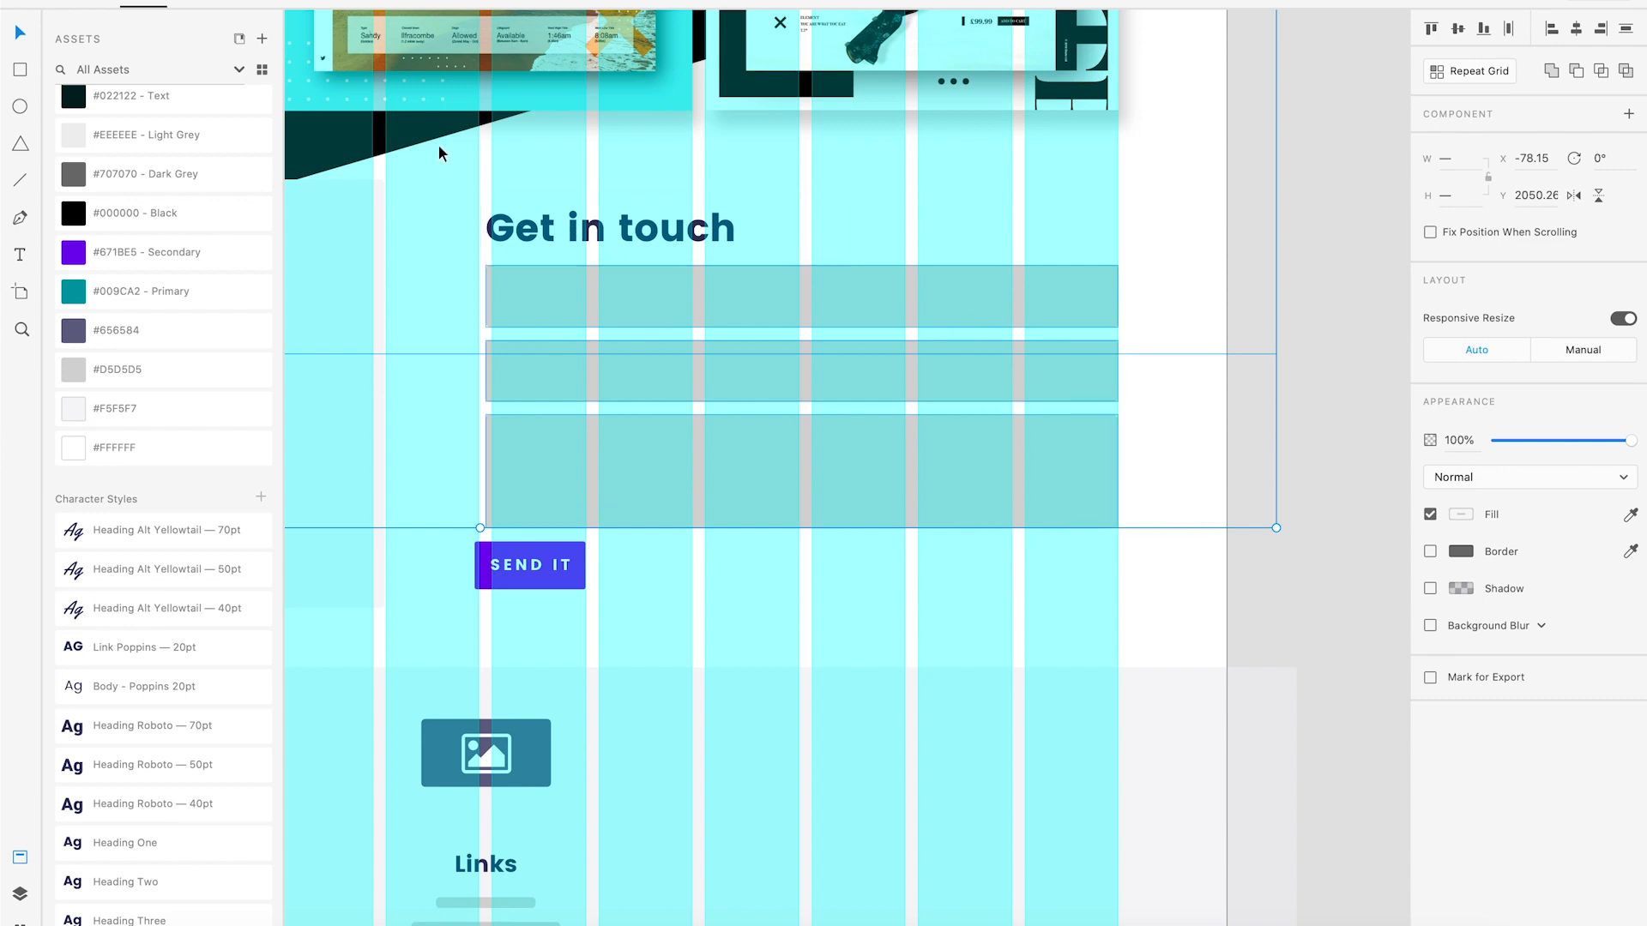
pyautogui.keyDown('shift'); pyautogui.click(371, 147); pyautogui.keyUp('shift')
pyautogui.press('Delete')
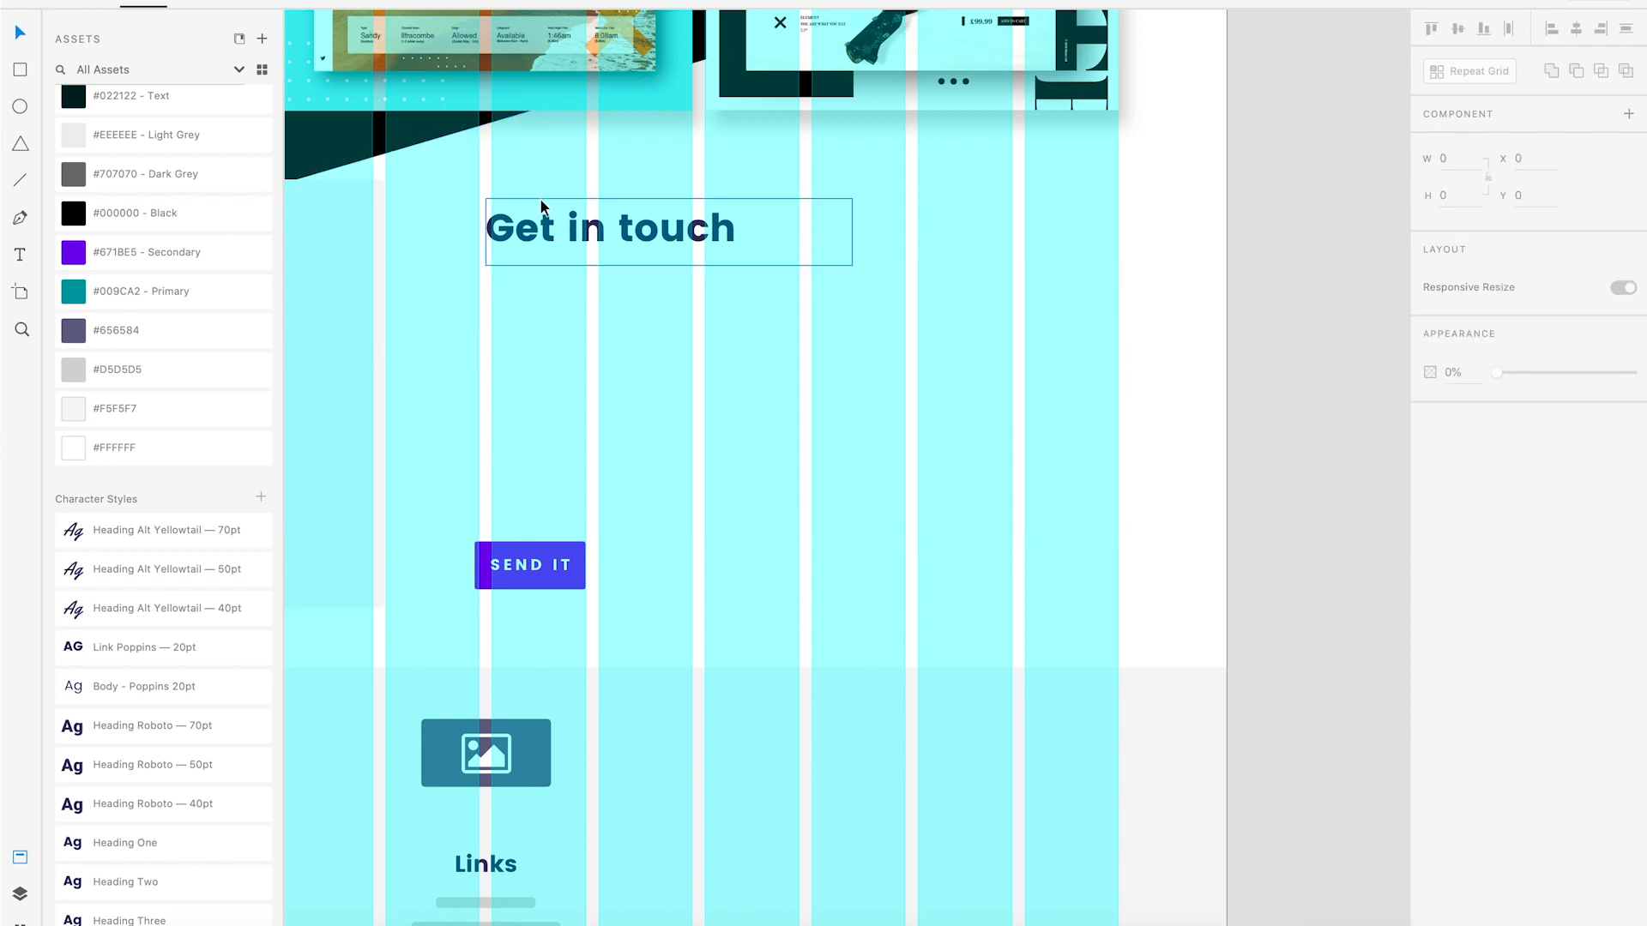
# Apply the Heading Roboto — 50pt style and the #009CA2 Primary colour to the Get in touch heading.
pyautogui.click(564, 235)
pyautogui.doubleClick(579, 231)
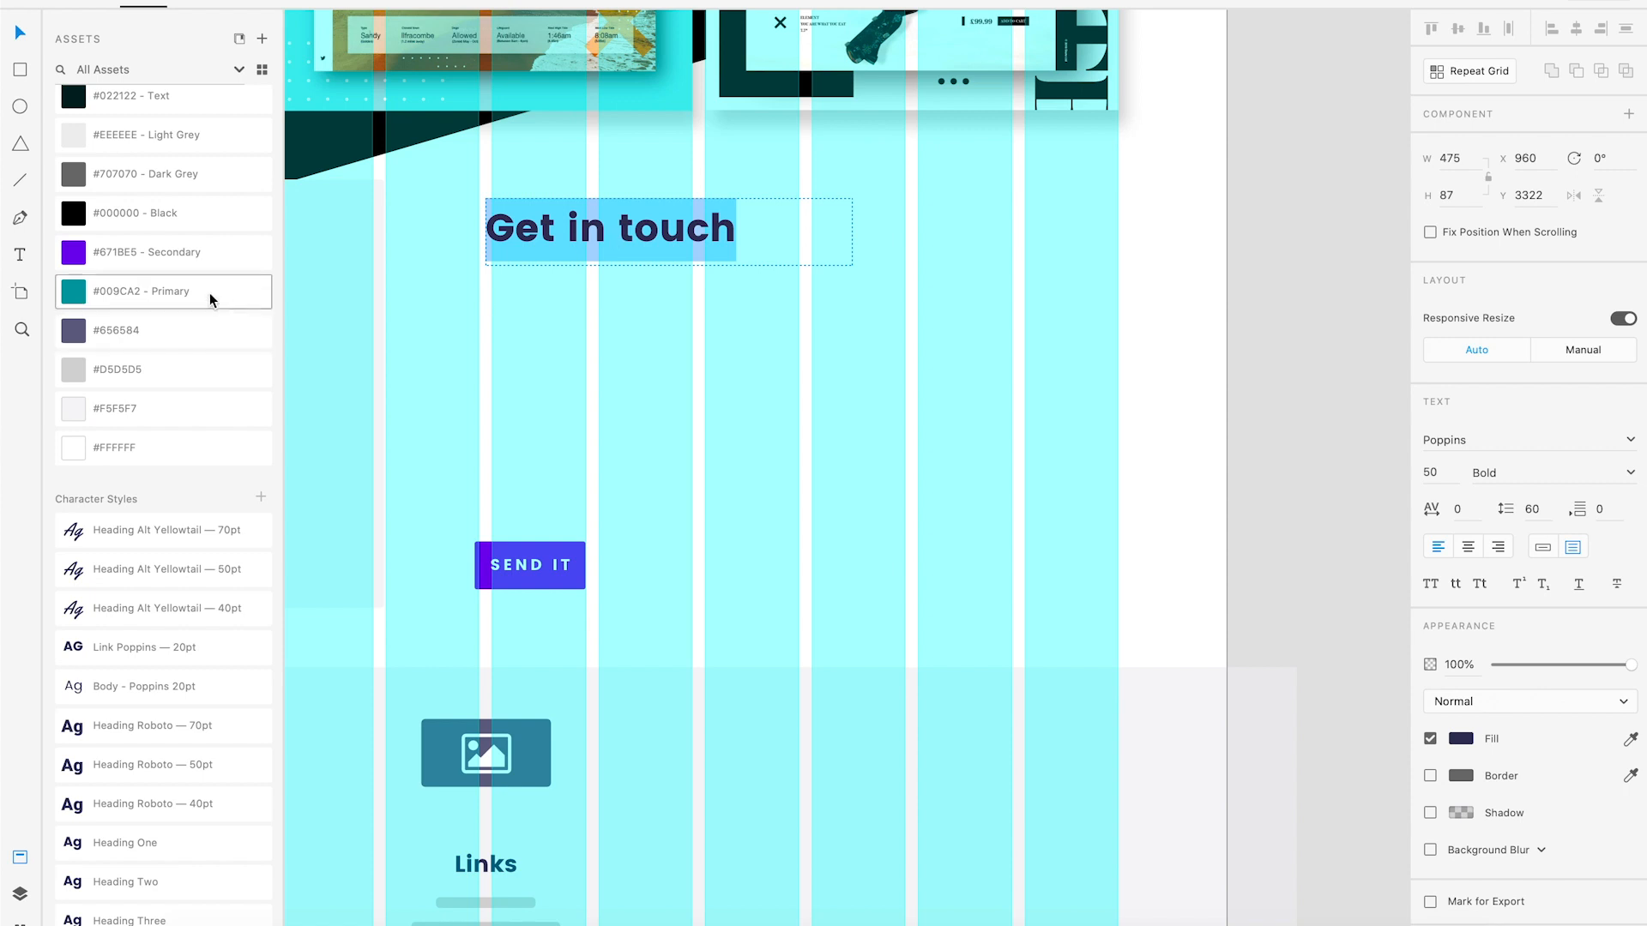
pyautogui.scroll(-1, 155, 659)
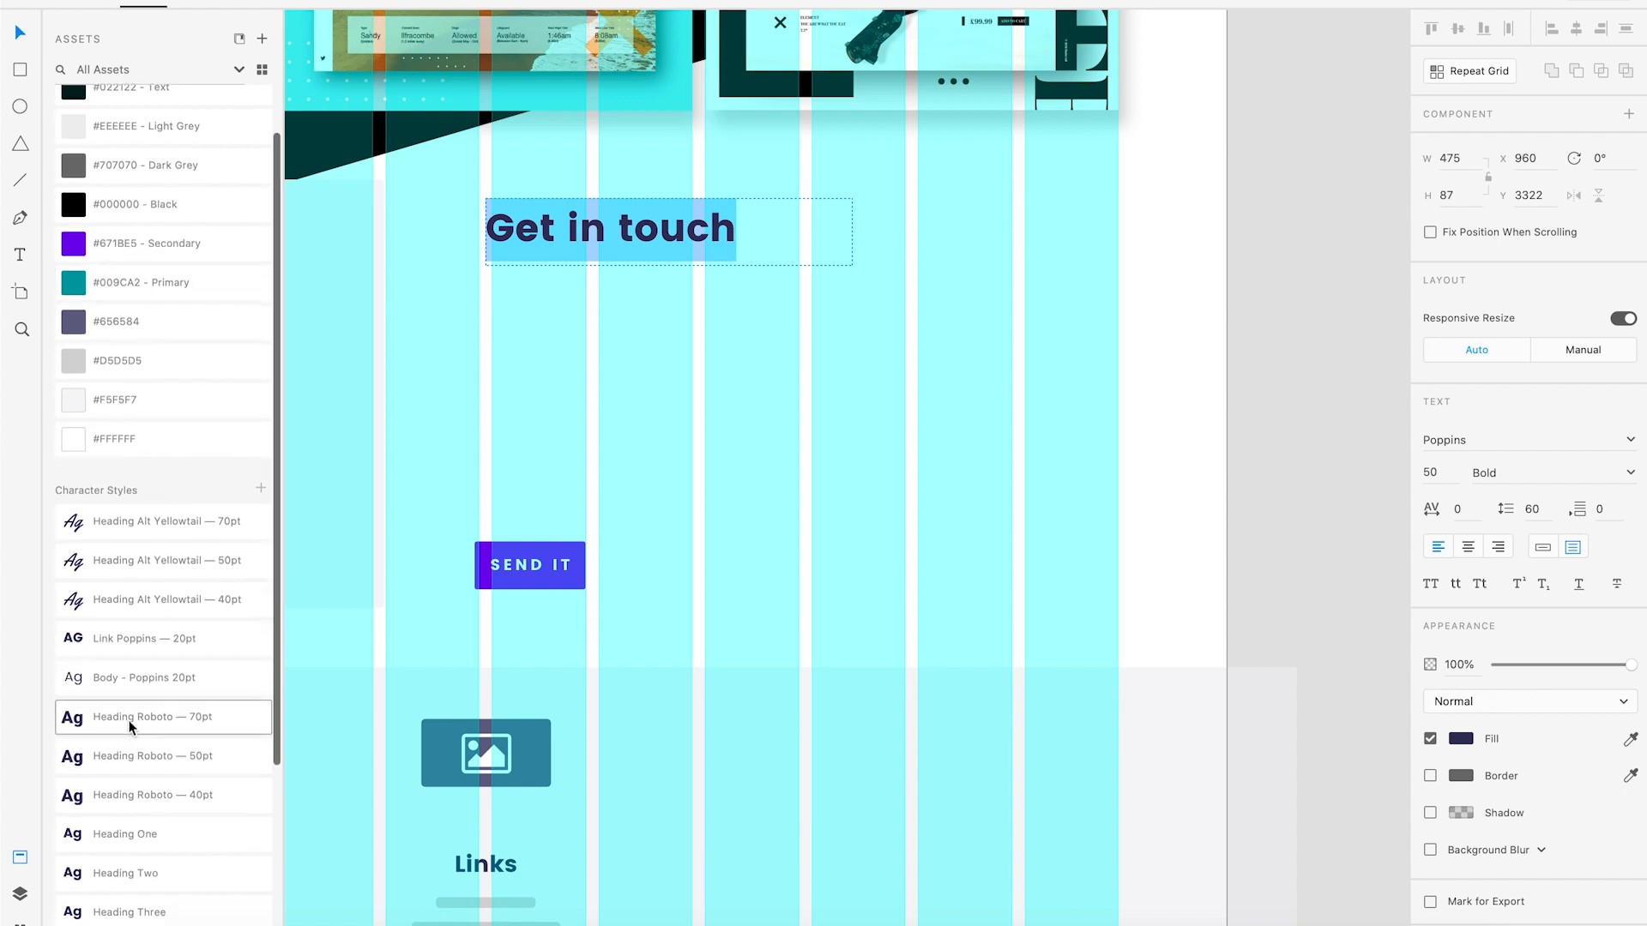
pyautogui.click(130, 755)
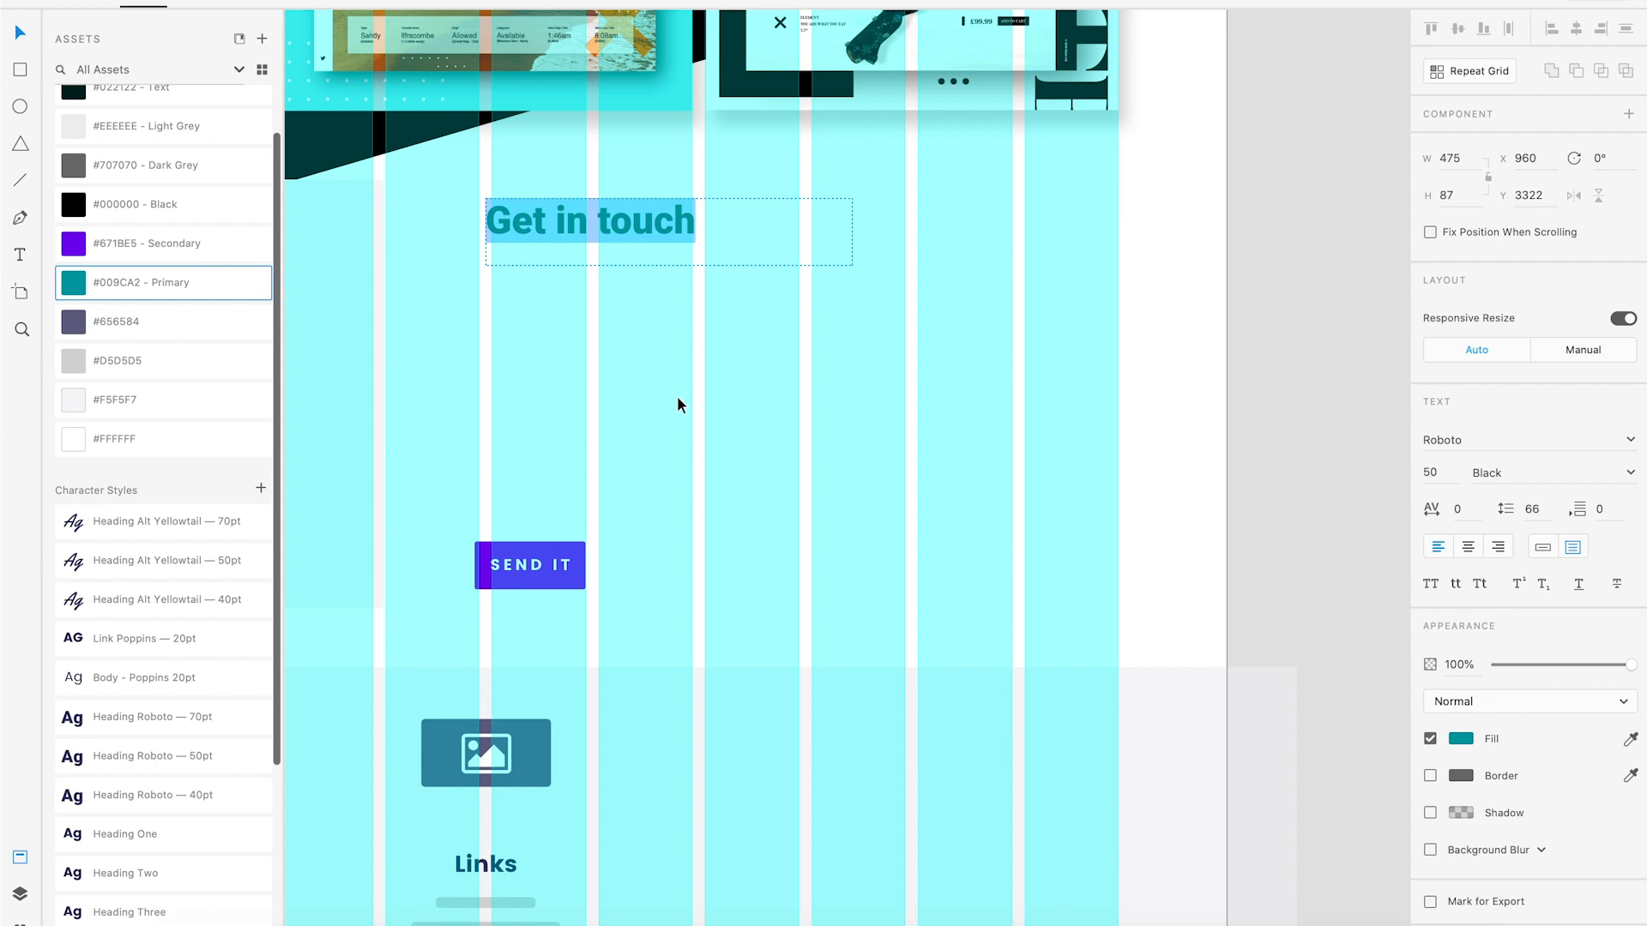
pyautogui.click(231, 282)
pyautogui.press('Escape')
# Add a text box about 352 px wide reading "Got any questions?" directly above the Get in touch heading.
pyautogui.press('t')
pyautogui.moveTo(485, 155); pyautogui.dragTo(757, 189)
pyautogui.write('G')
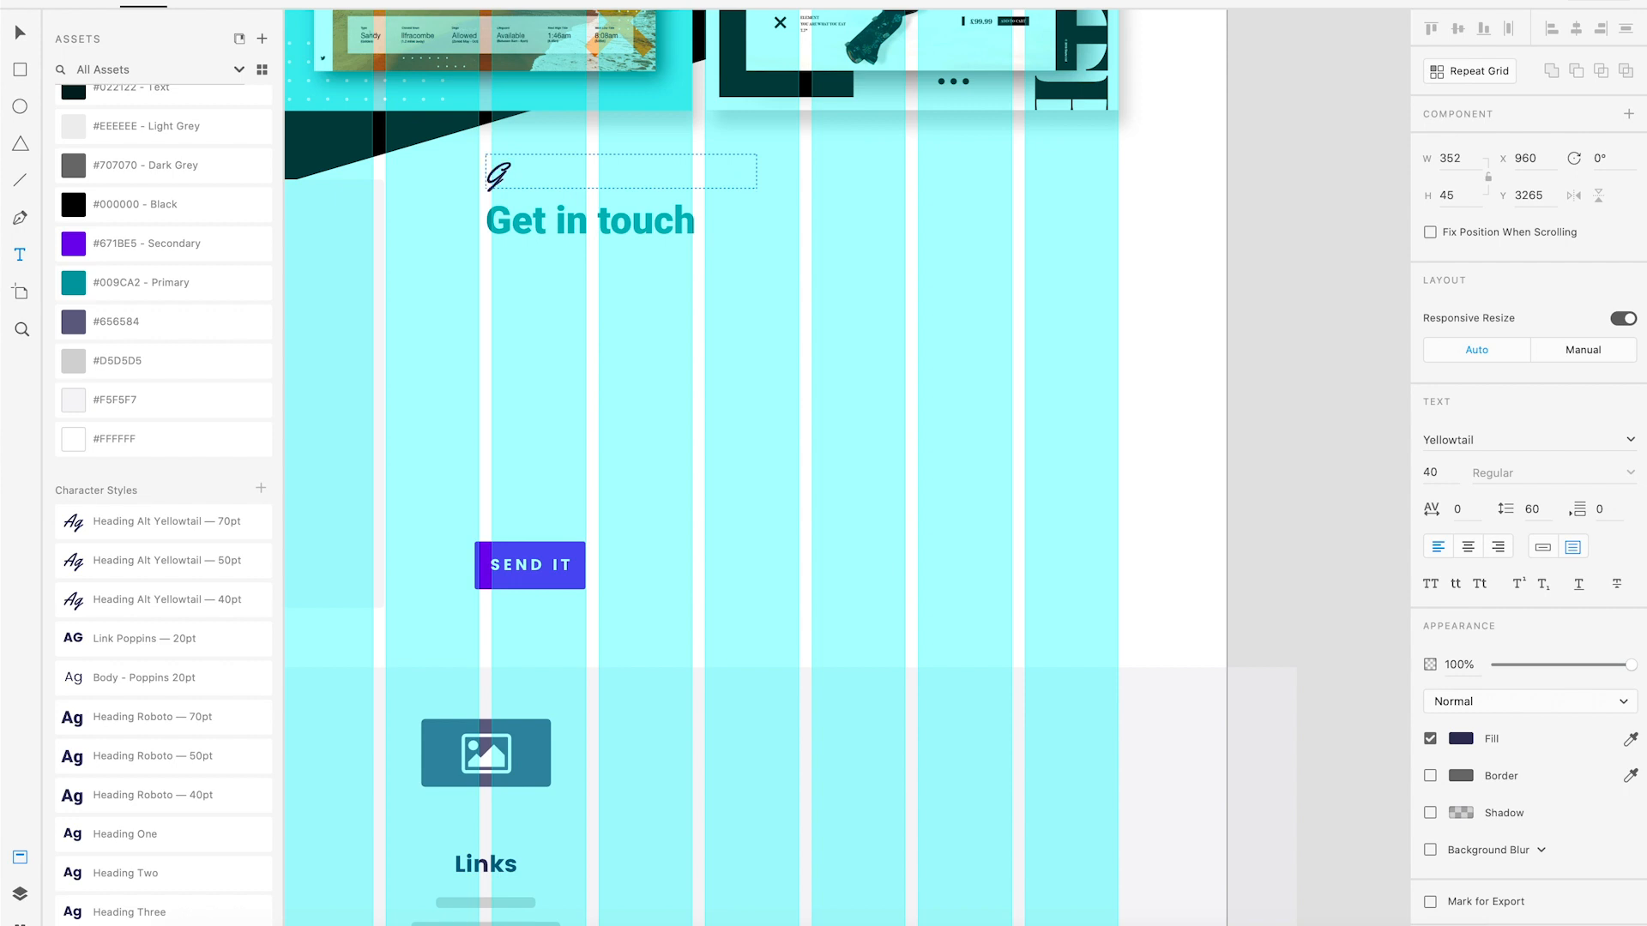
pyautogui.write('ot any questions?')
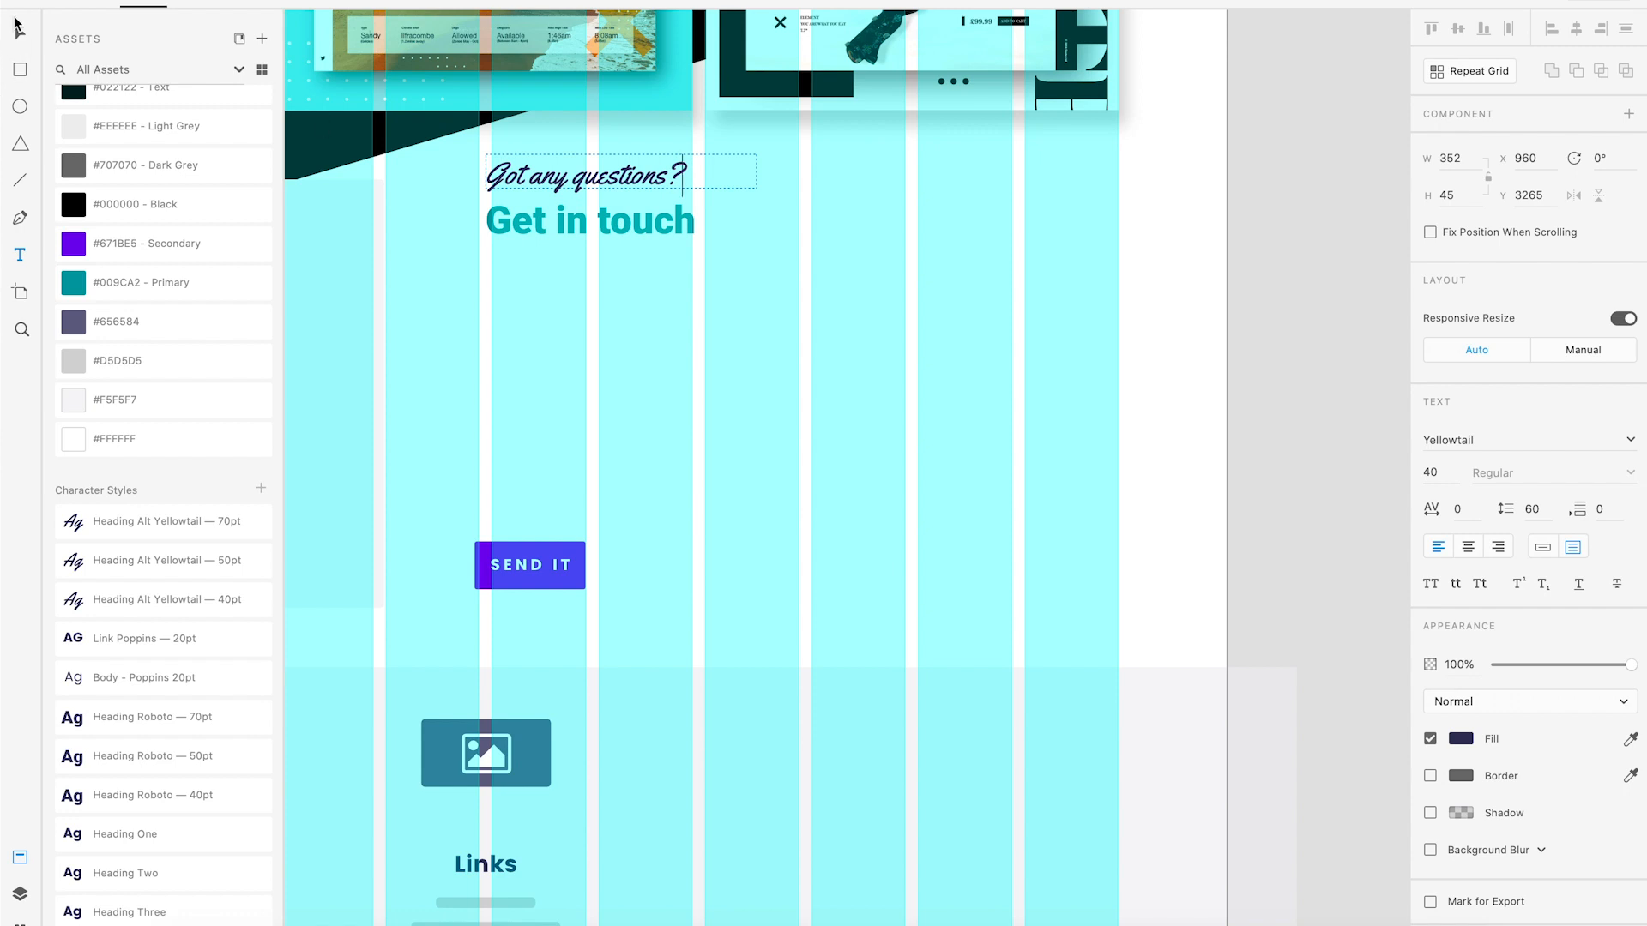
pyautogui.press('Escape')
# Colour the "Got any questions?" tagline #671BE5 Secondary and offset it to the left of the heading, at about X 904.
pyautogui.click(142, 246)
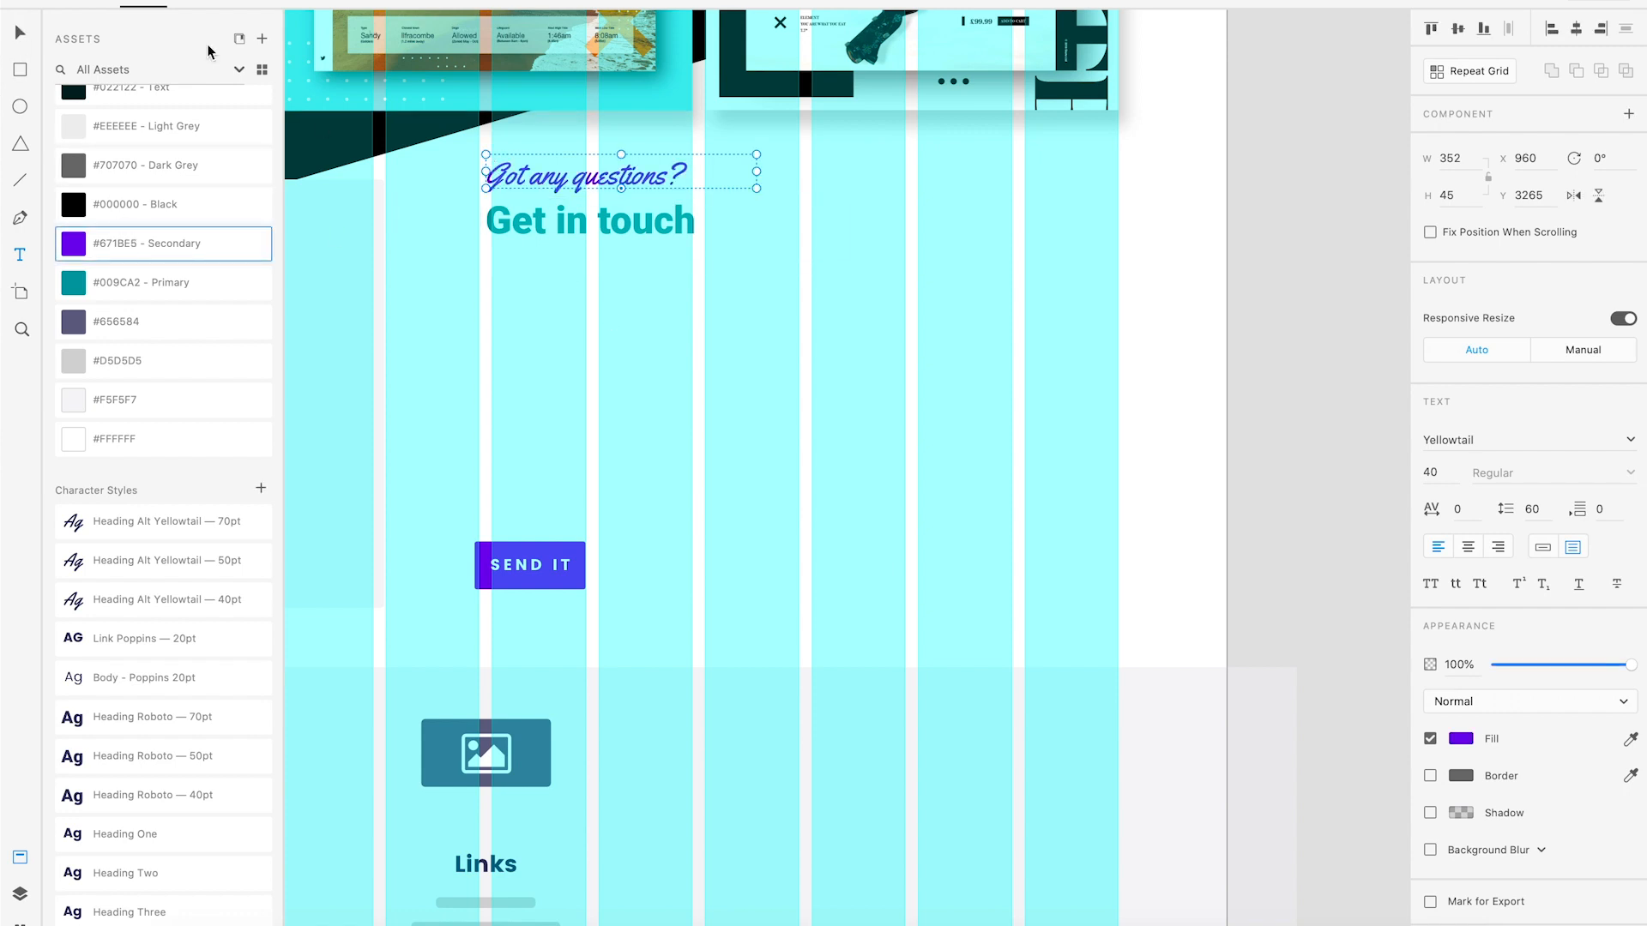
pyautogui.click(19, 33)
pyautogui.moveTo(535, 178); pyautogui.dragTo(494, 178)
pyautogui.click(603, 331)
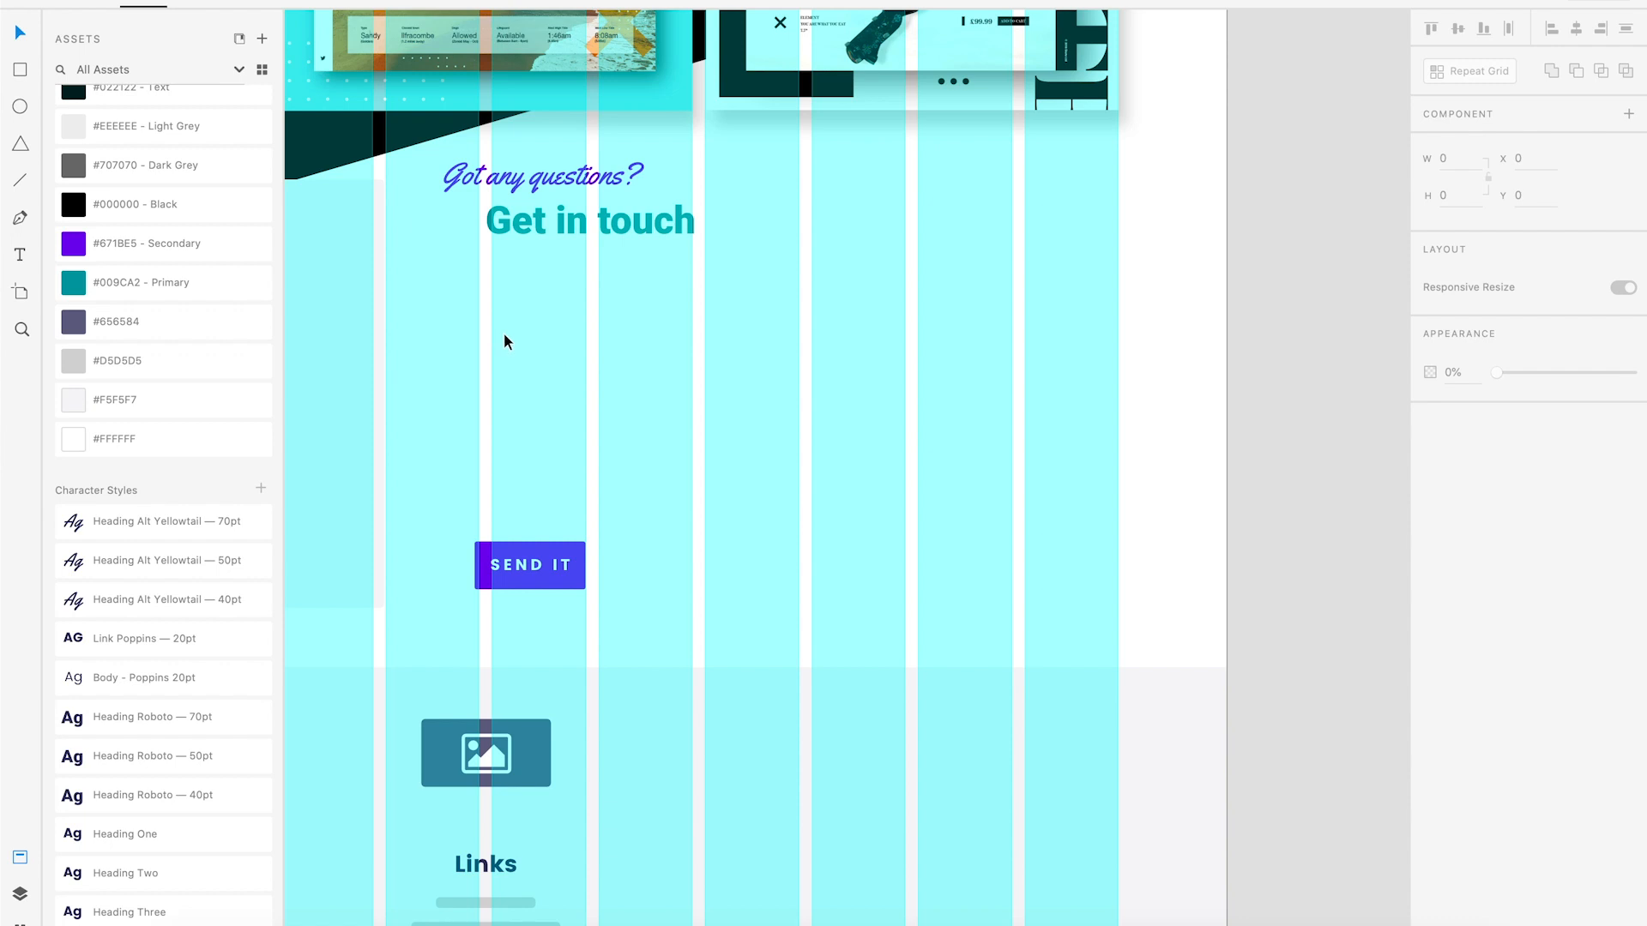
# Draw a horizontal line about 812 px wide beneath the Get in touch heading, with a size 2 border in #671BE5 Secondary.
pyautogui.press('l')
pyautogui.moveTo(491, 304); pyautogui.dragTo(1116, 307)
pyautogui.click(1477, 546)
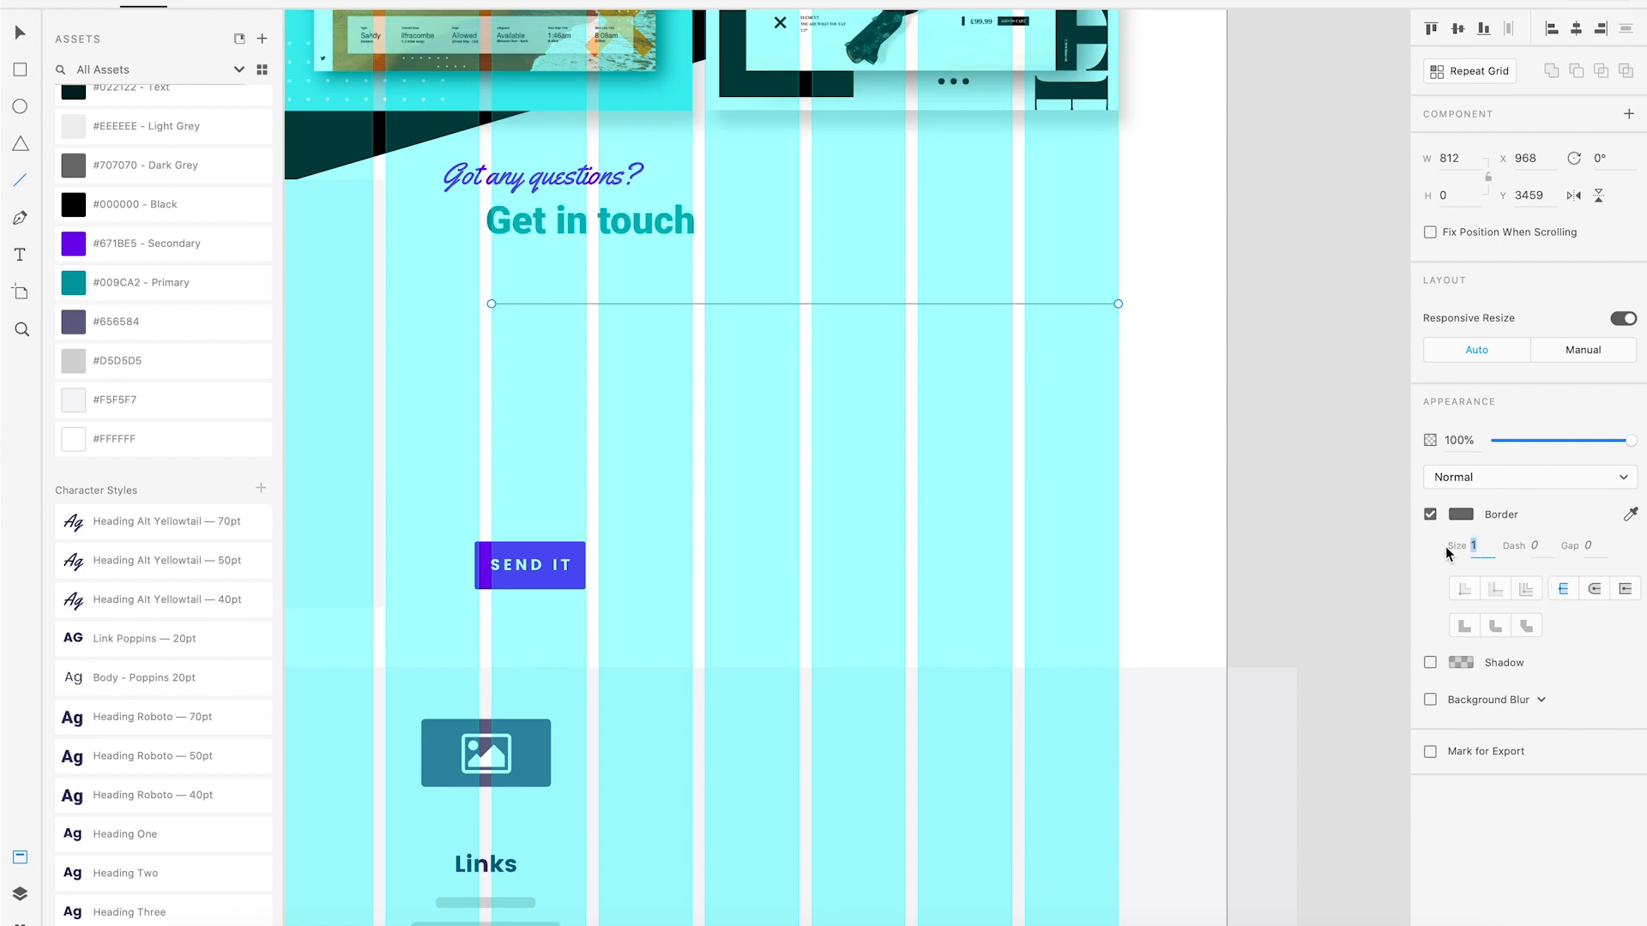
pyautogui.press('Return')
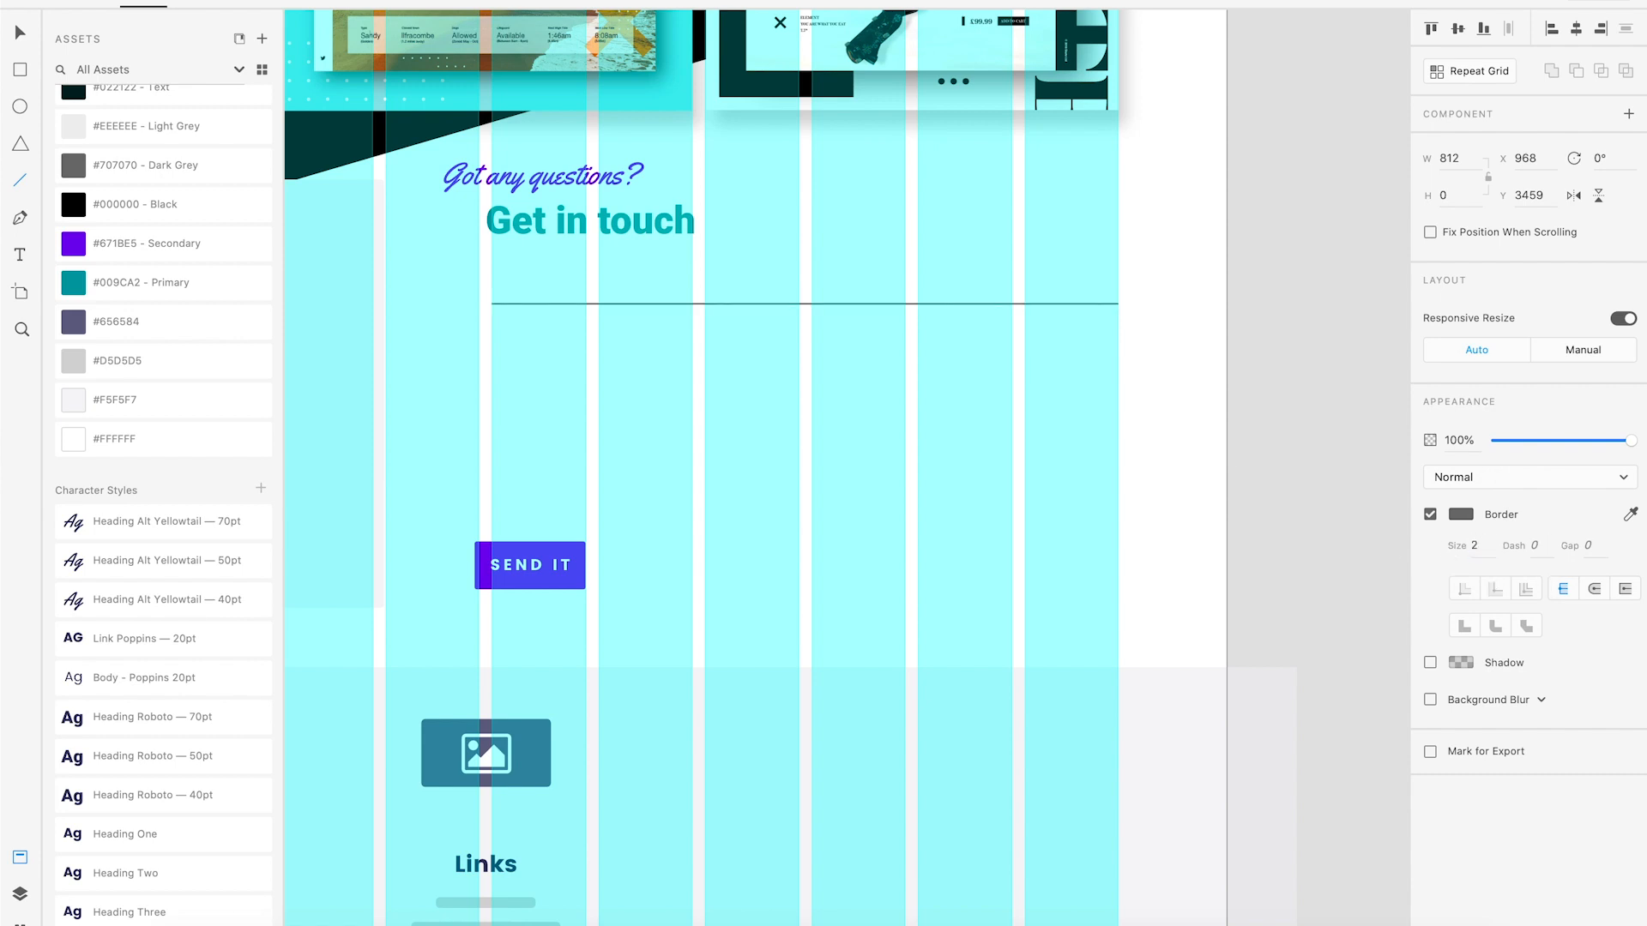
pyautogui.click(1461, 514)
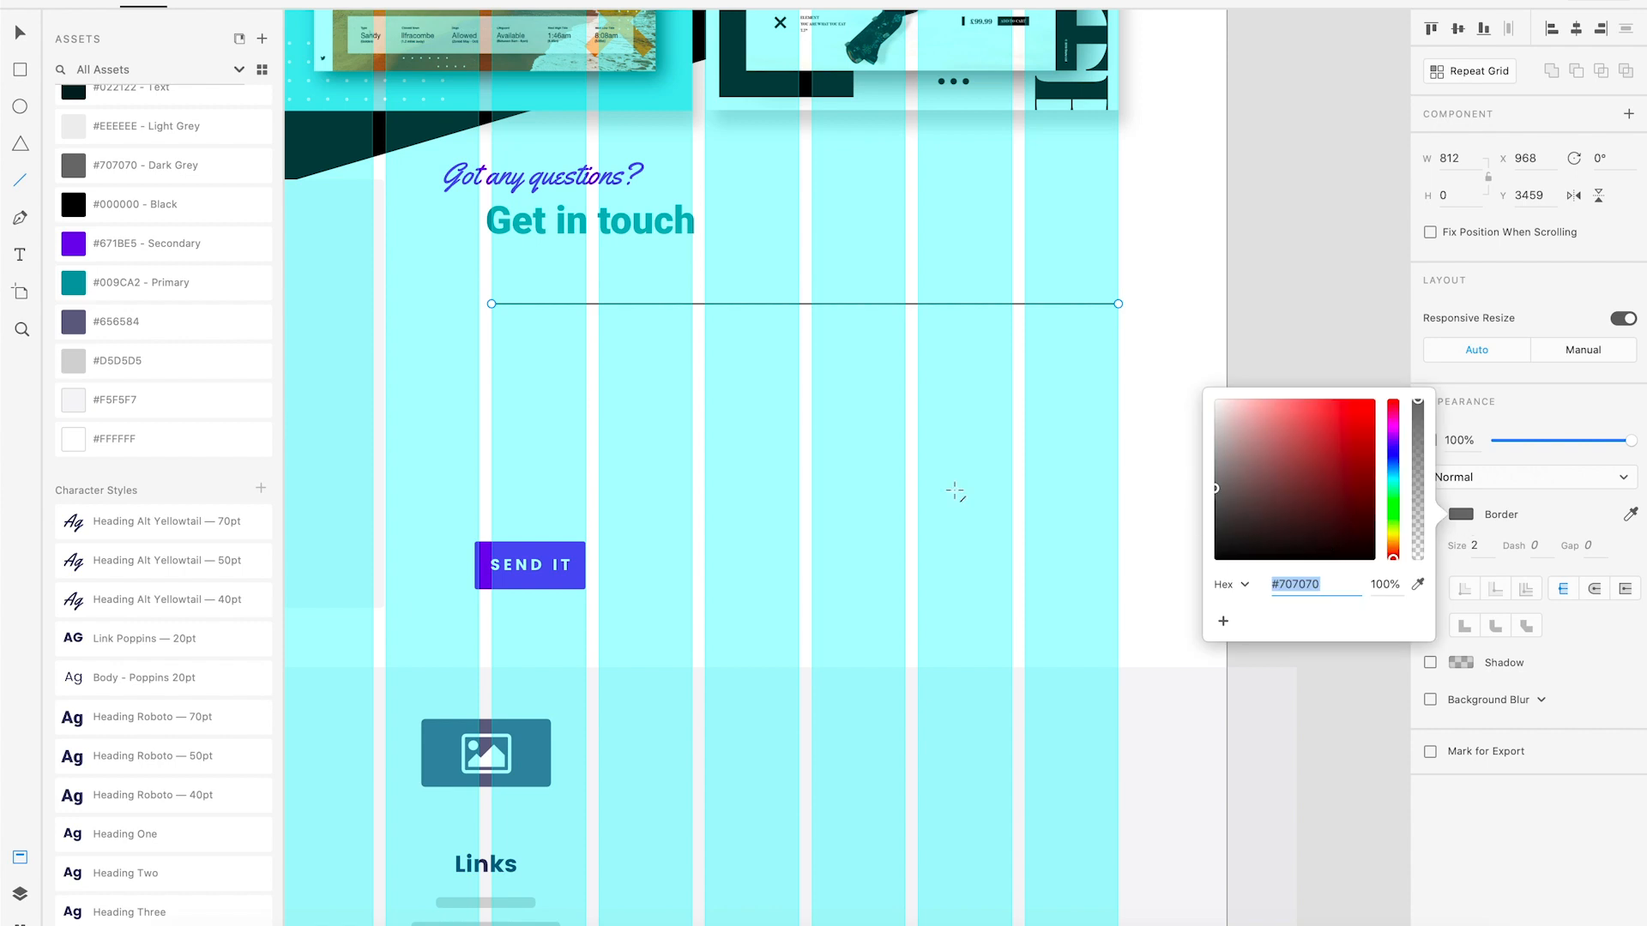
pyautogui.click(203, 245)
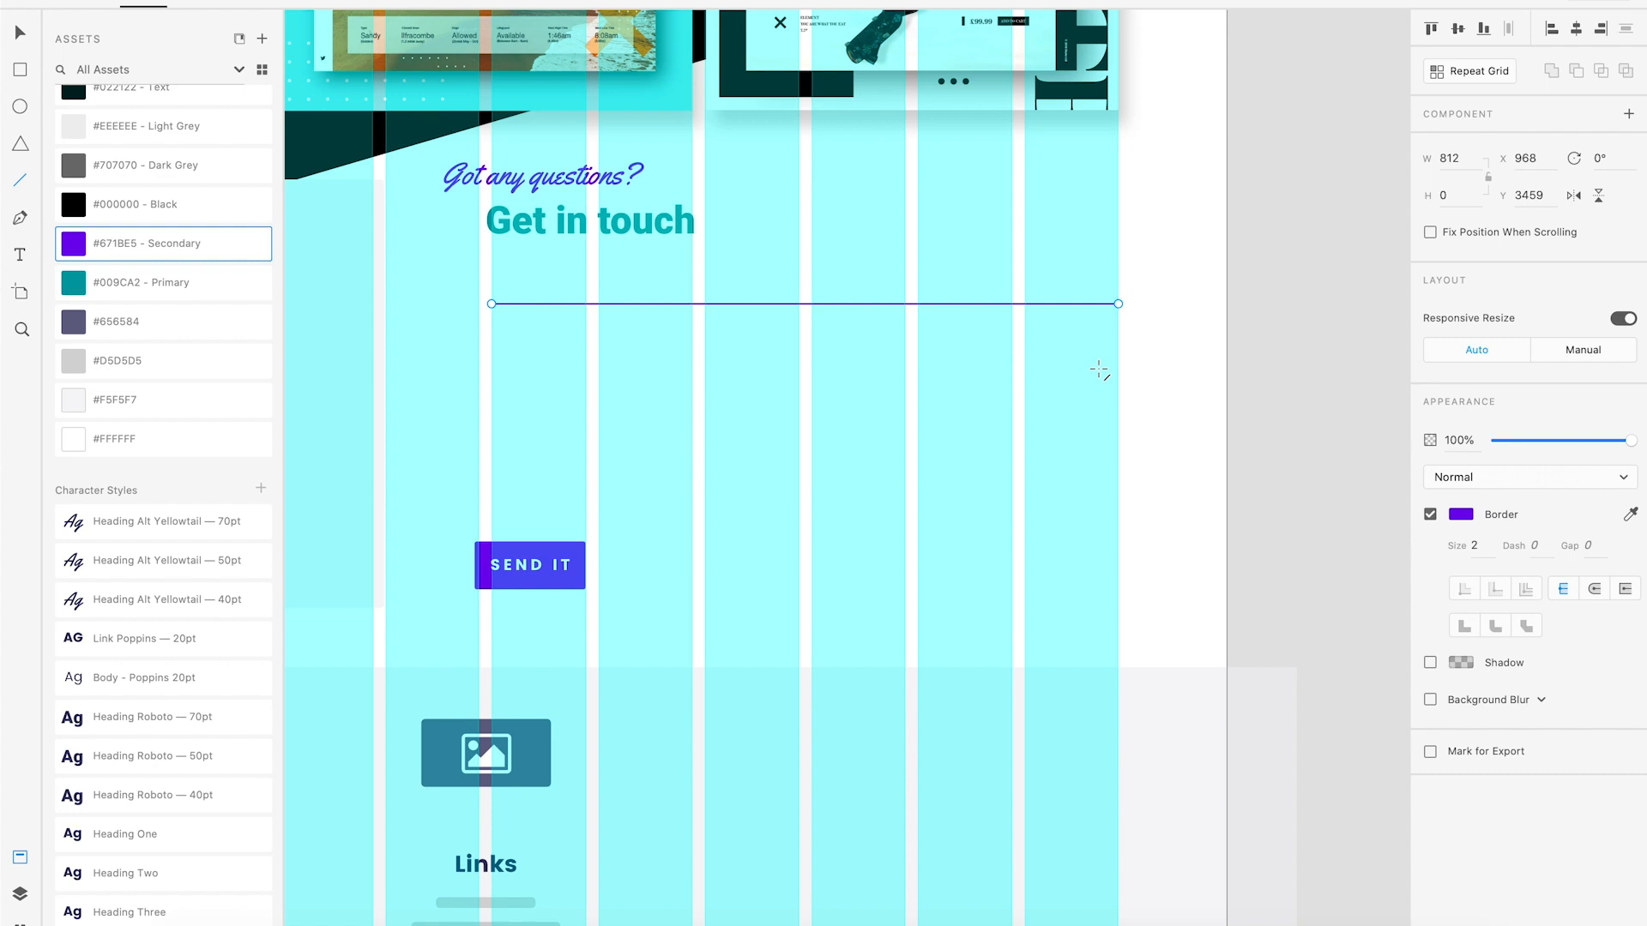
pyautogui.click(17, 31)
pyautogui.click(717, 398)
# Add a "Name" label on the form line using the Link Poppins — 20pt style, coloured #671BE5 Secondary.
pyautogui.click(535, 312)
pyautogui.click(541, 345)
pyautogui.moveTo(500, 272); pyautogui.dragTo(782, 303)
pyautogui.write('Name')
pyautogui.press('super+a')
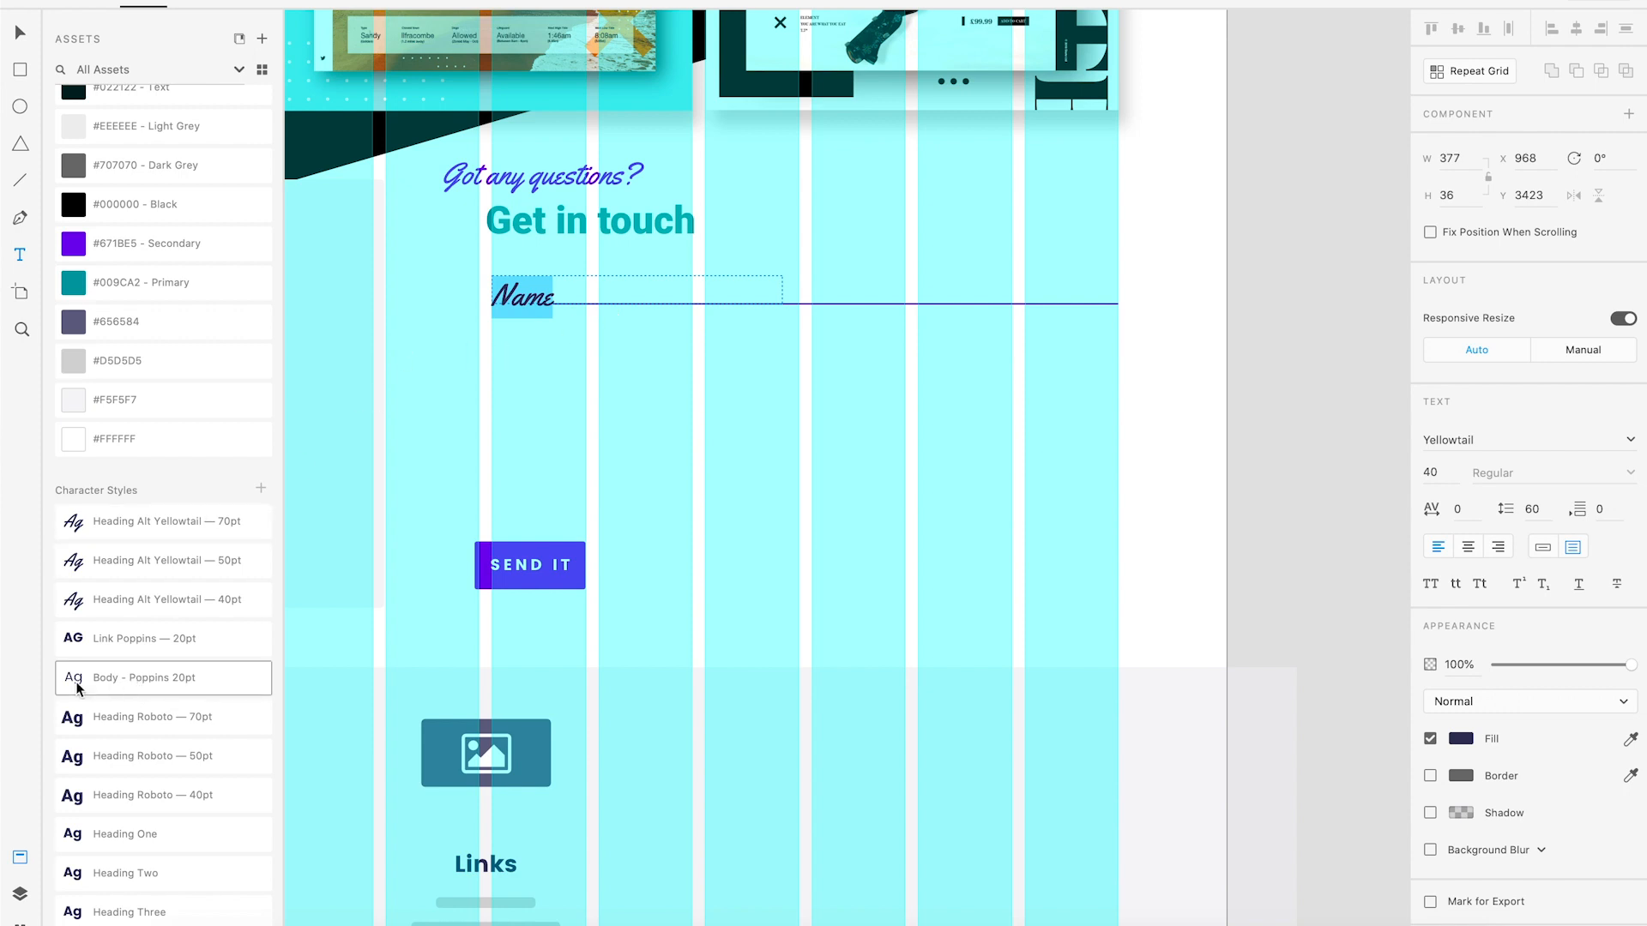
pyautogui.click(122, 641)
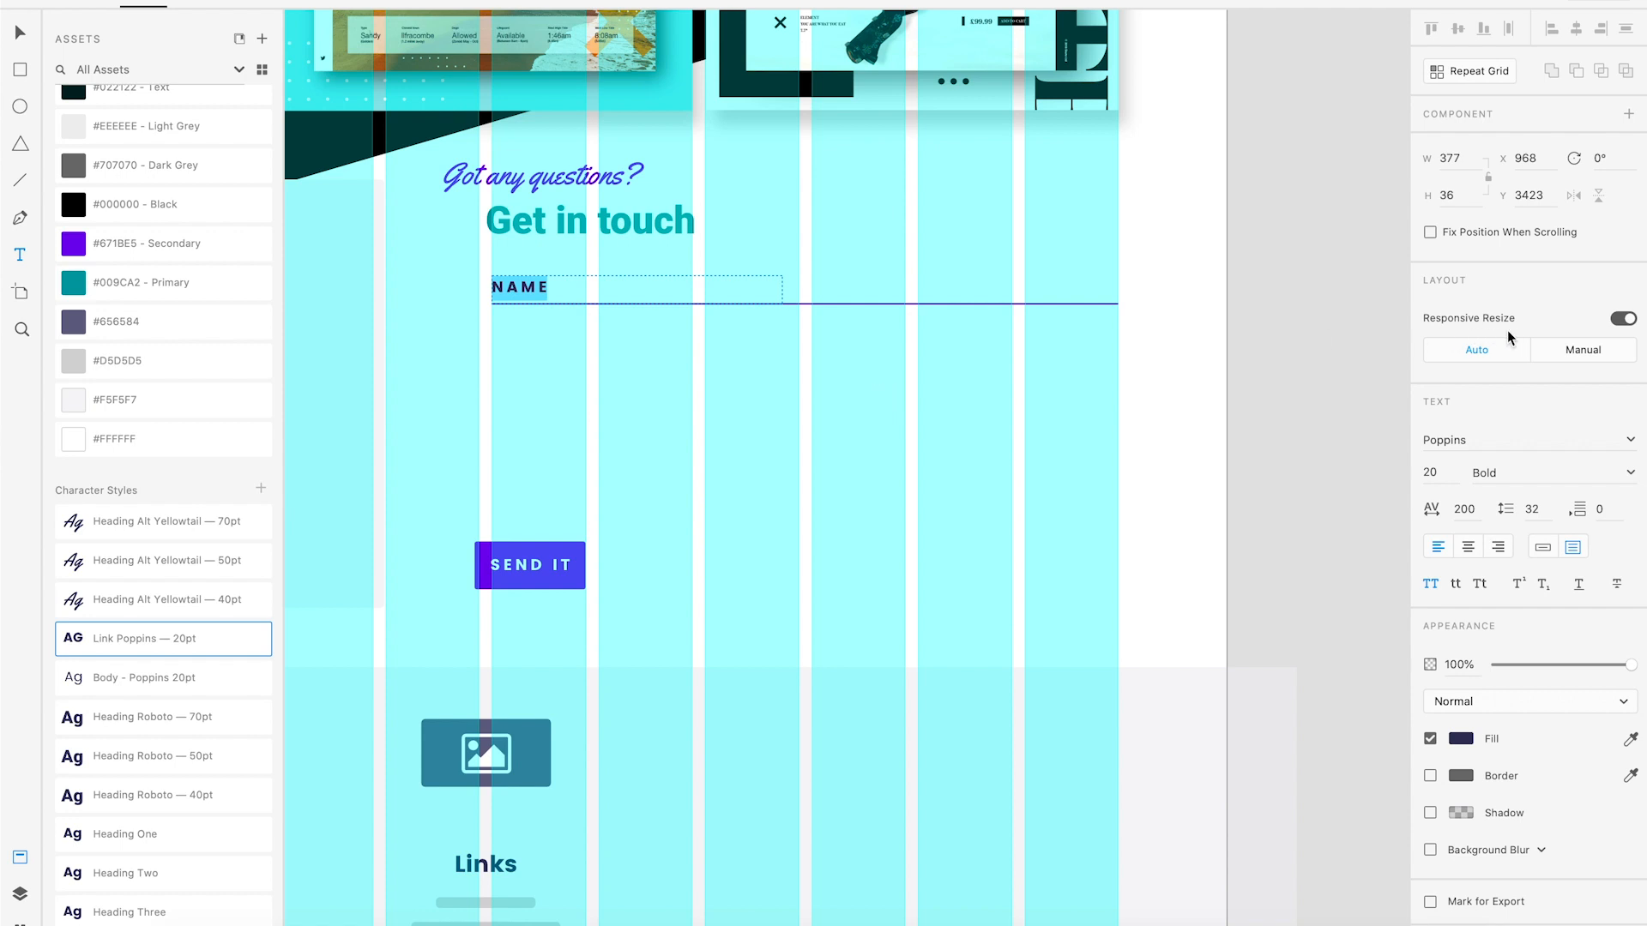
pyautogui.click(147, 243)
pyautogui.press('Escape')
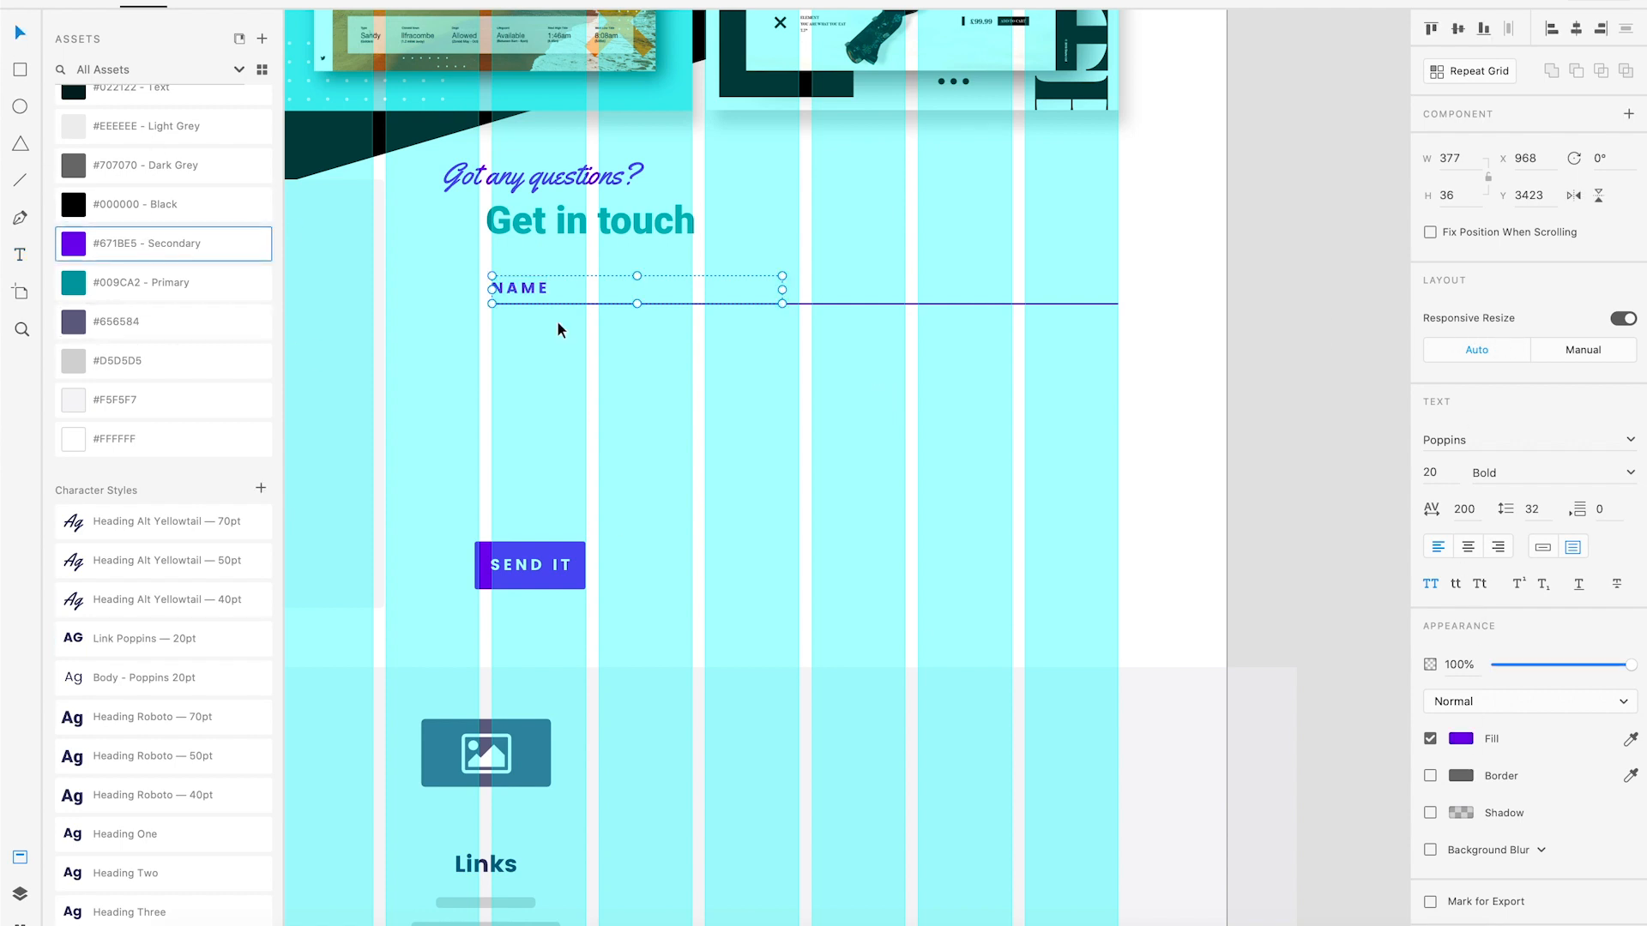
# Position the NAME label just above the form line, slightly indented from its start, at about X 991, Y 3410.
pyautogui.moveTo(525, 285); pyautogui.dragTo(542, 289)
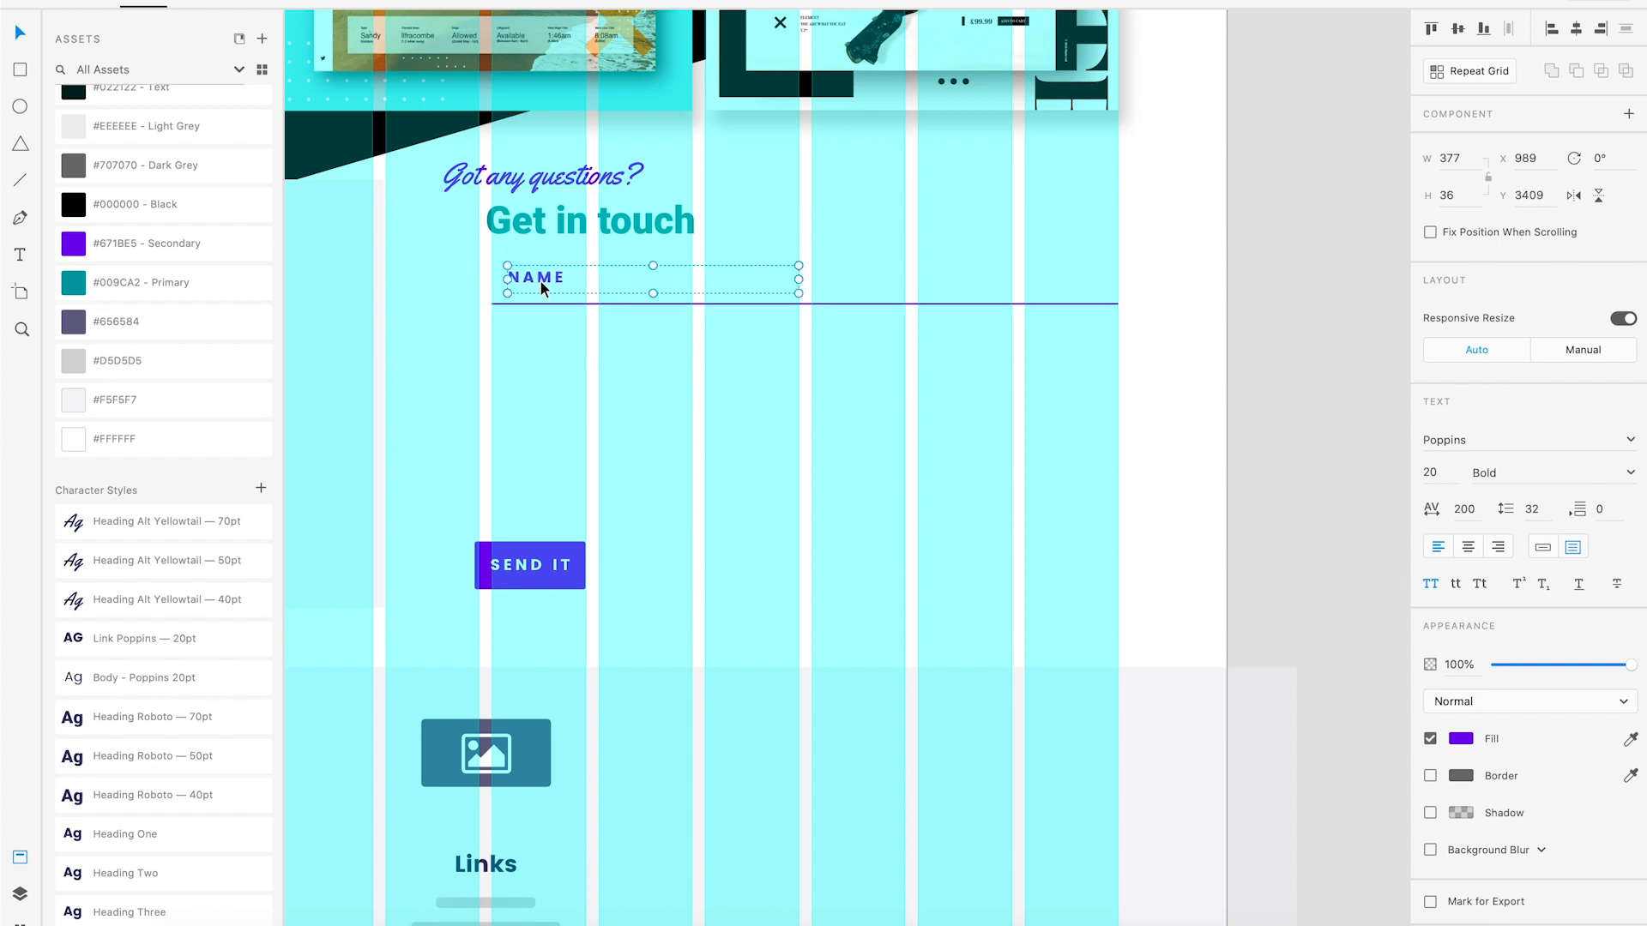
pyautogui.press('Right')
pyautogui.press('Right')
pyautogui.press('Down')
pyautogui.moveTo(679, 362); pyautogui.dragTo(515, 275)
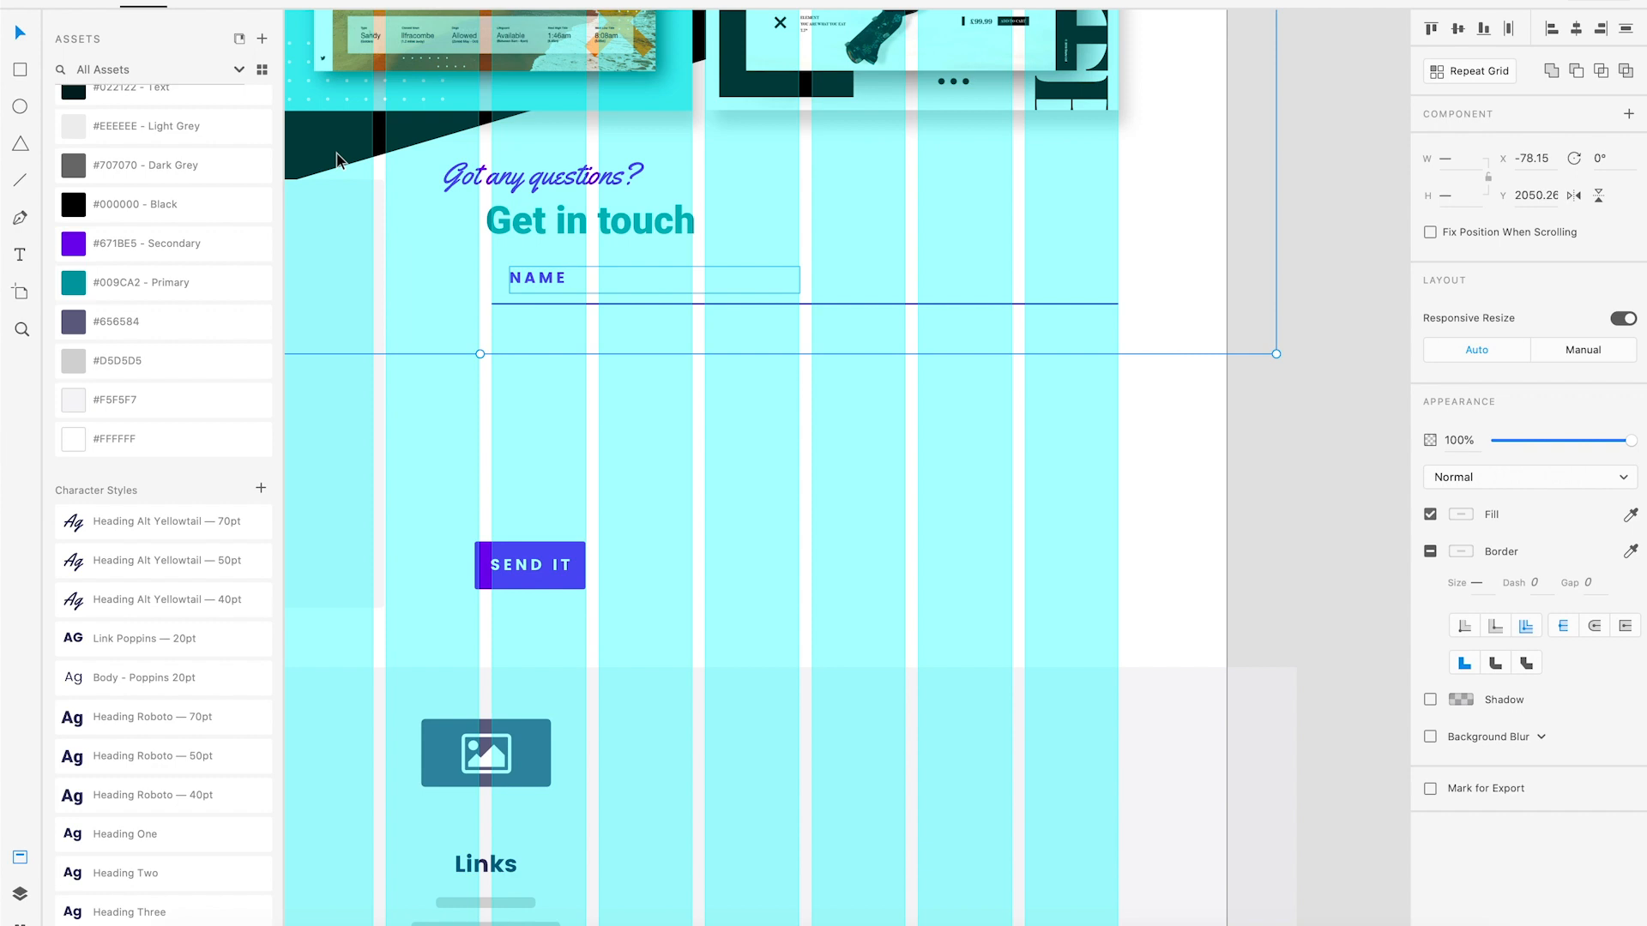
pyautogui.keyDown('shift'); pyautogui.click(337, 158); pyautogui.keyUp('shift')
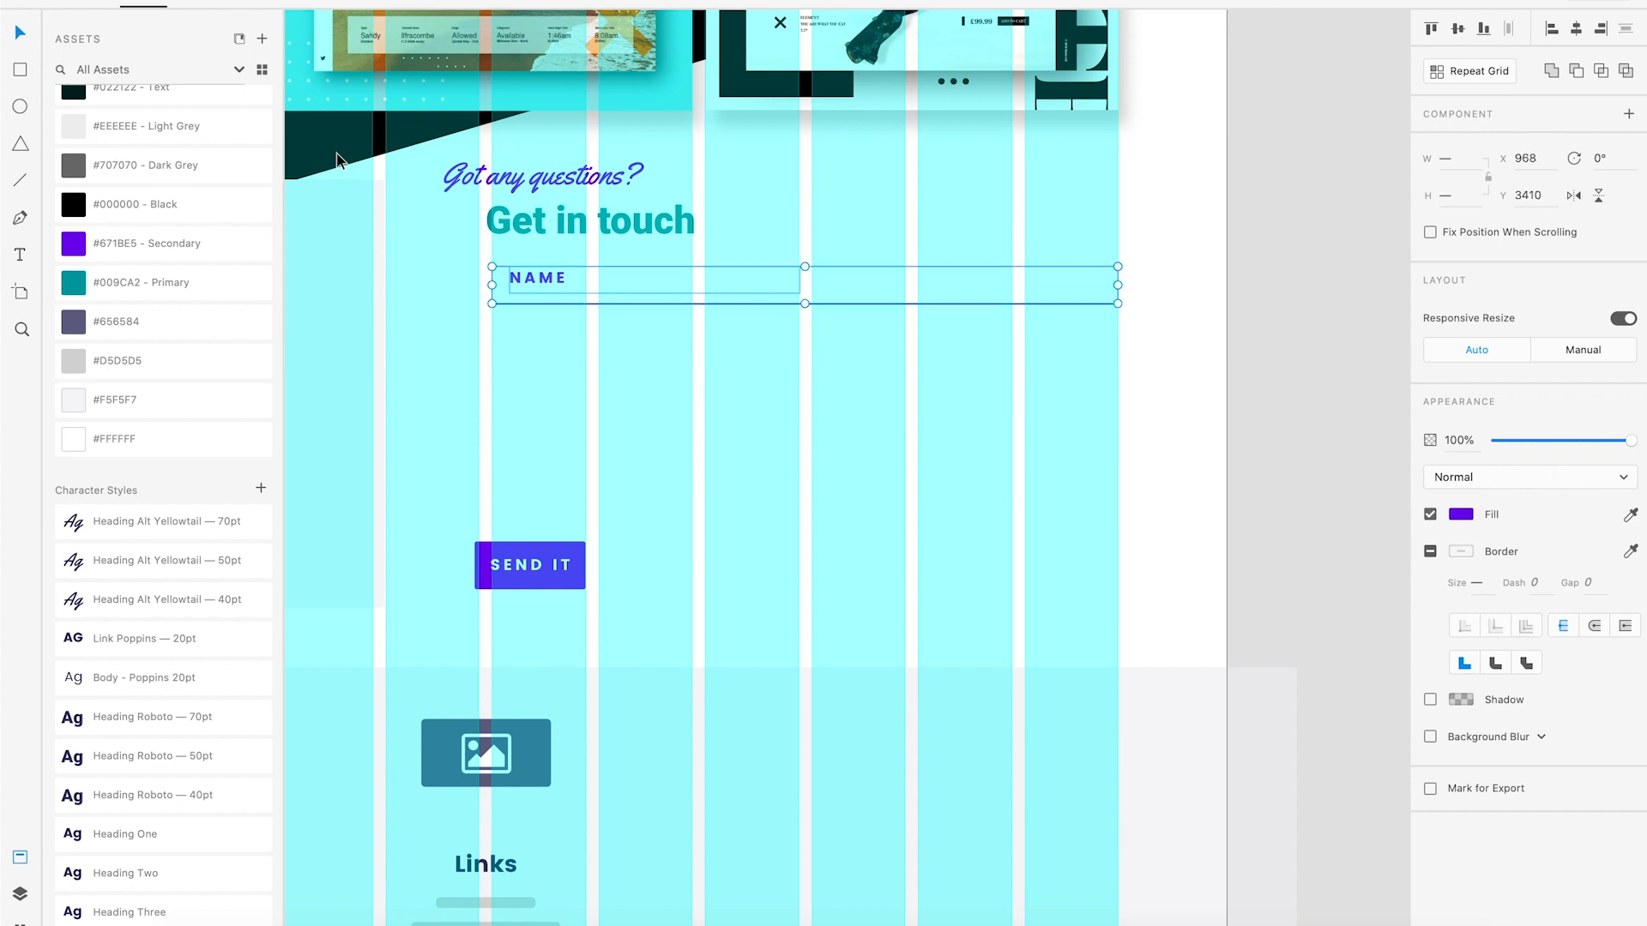
pyautogui.hscroll(-3, 420, 213)
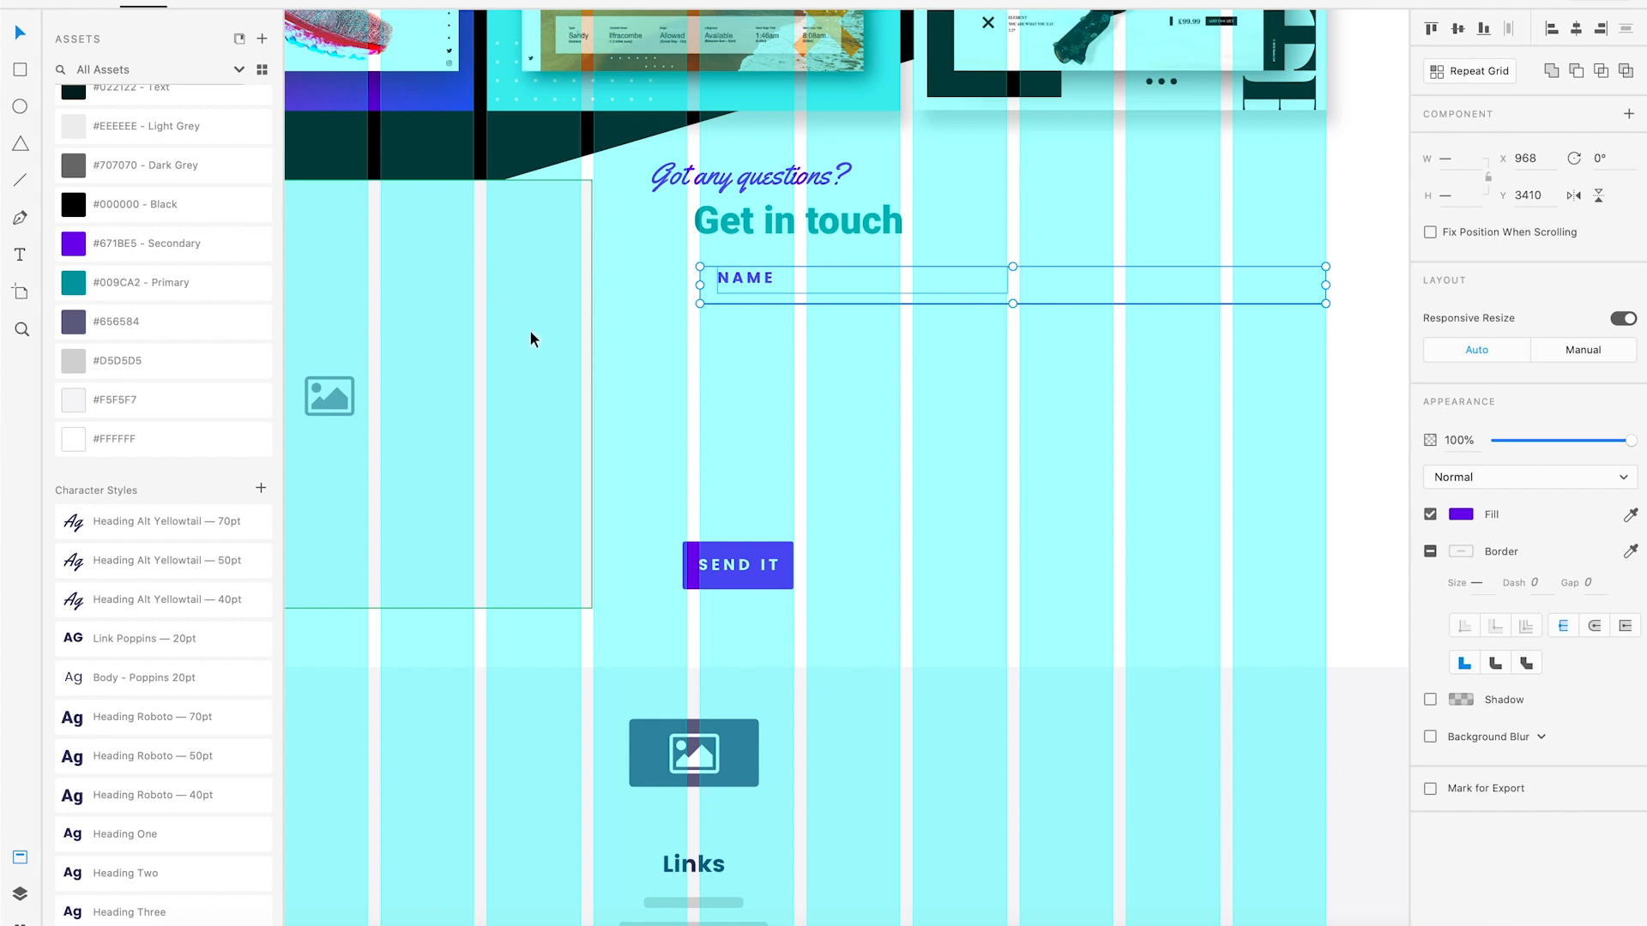
# Lock the slanted black background shape so it cannot be selected on the canvas.
pyautogui.click(544, 163)
pyautogui.click(20, 893)
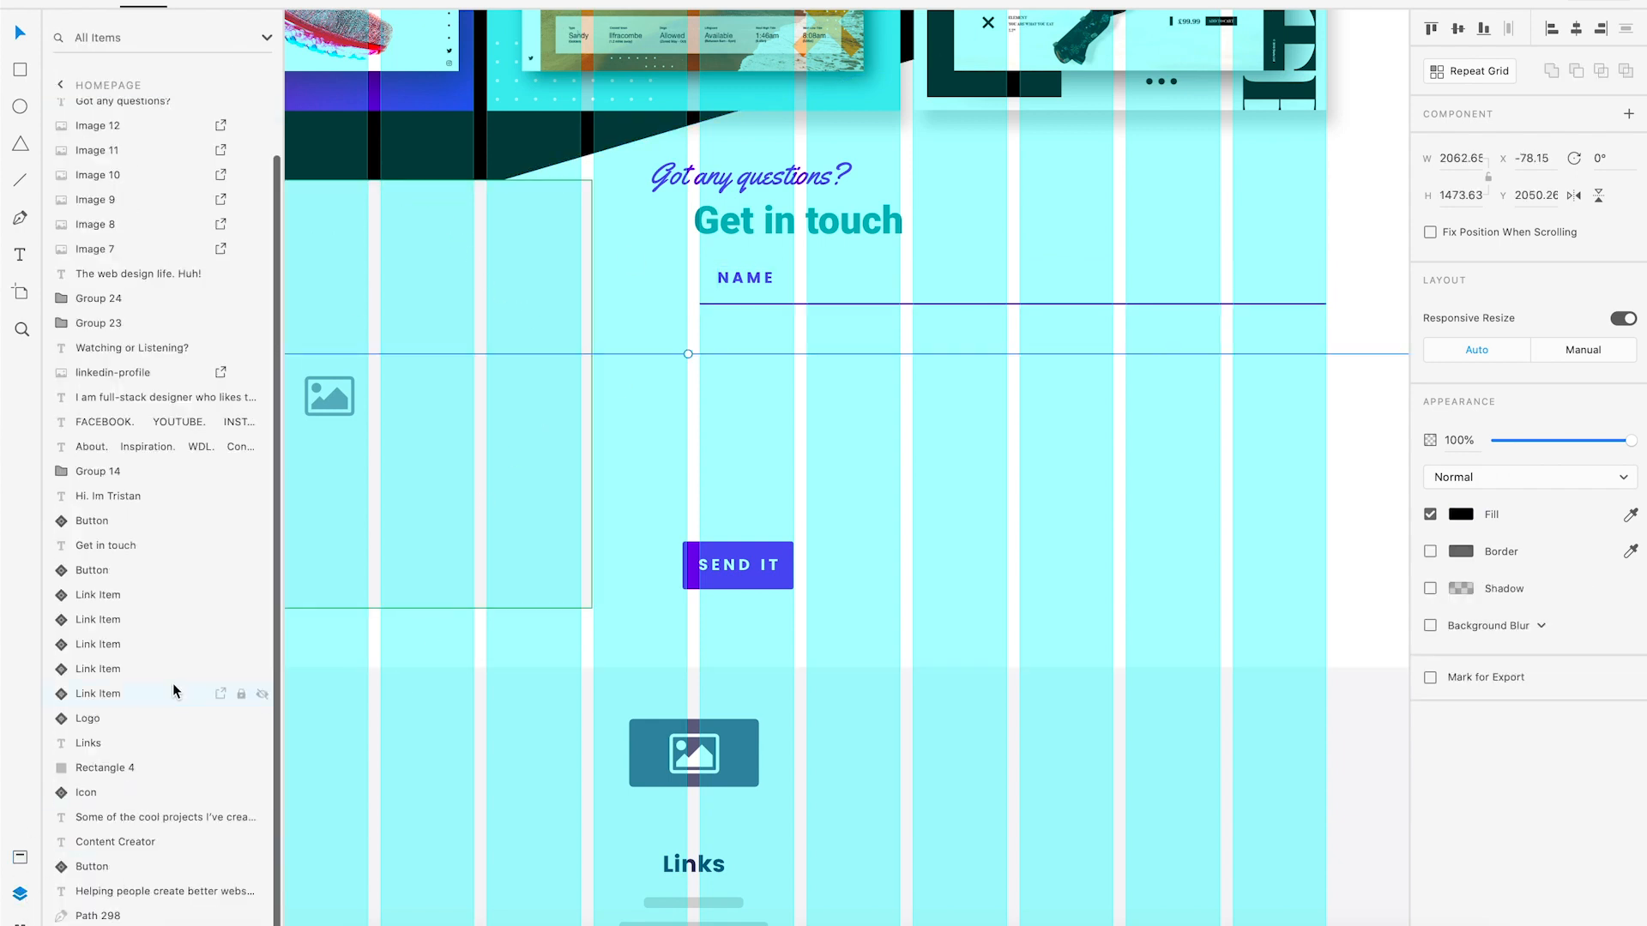
pyautogui.scroll(-1, 158, 695)
pyautogui.scroll(2, 159, 697)
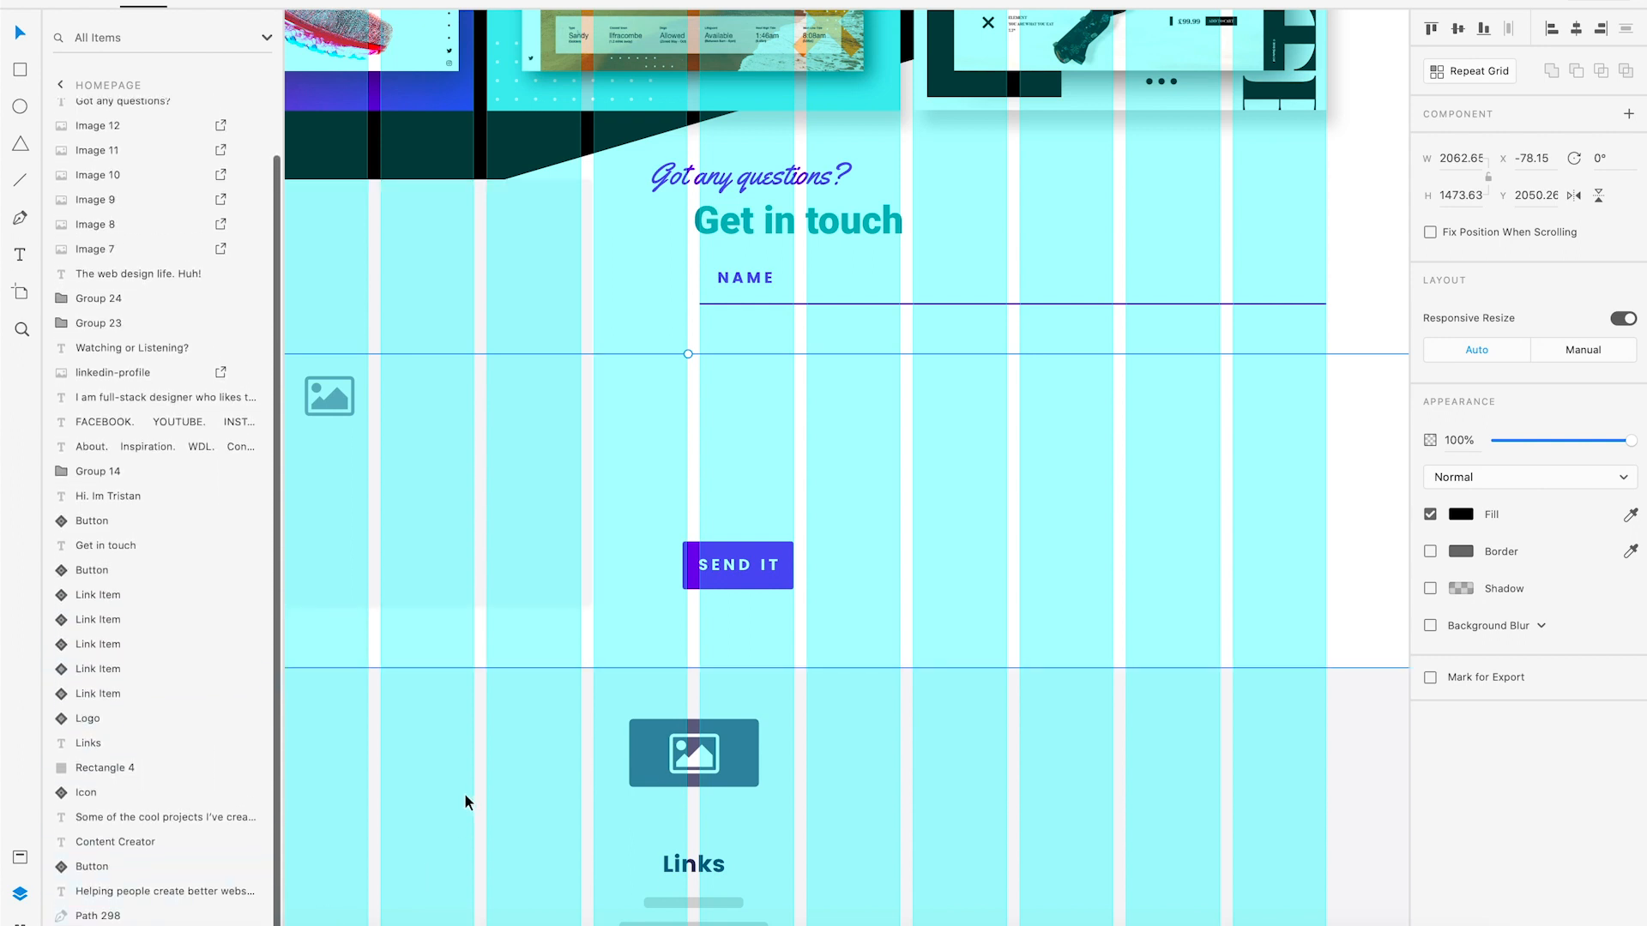
pyautogui.scroll(-1, 163, 600)
pyautogui.scroll(1, 163, 600)
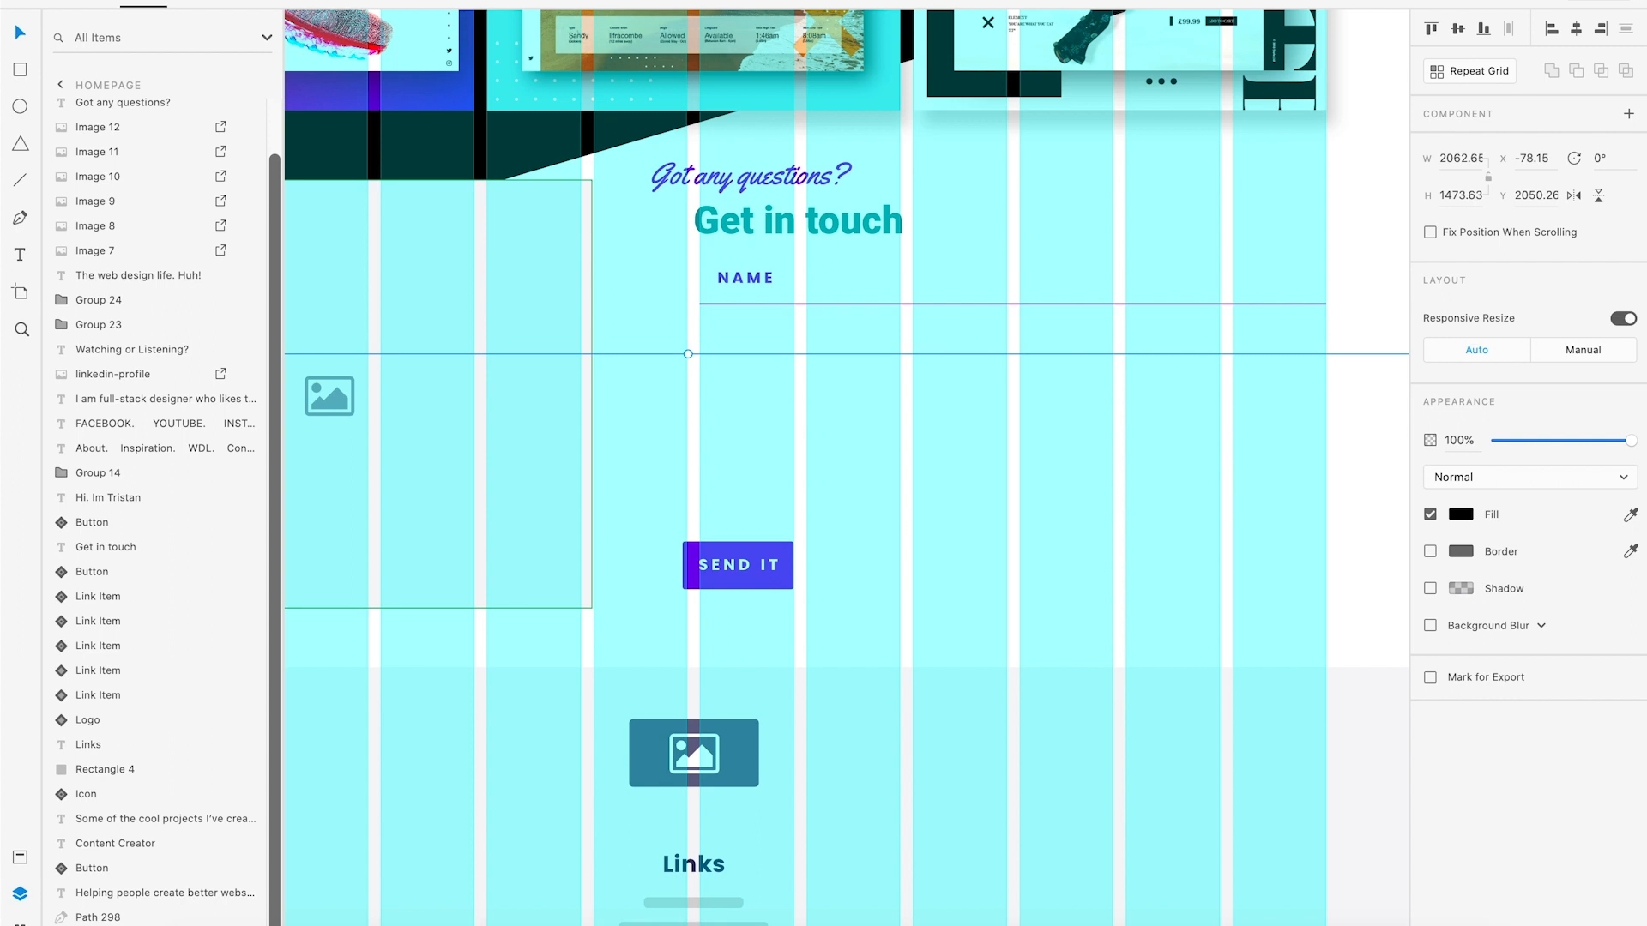
pyautogui.press('super+l')
pyautogui.click(590, 146)
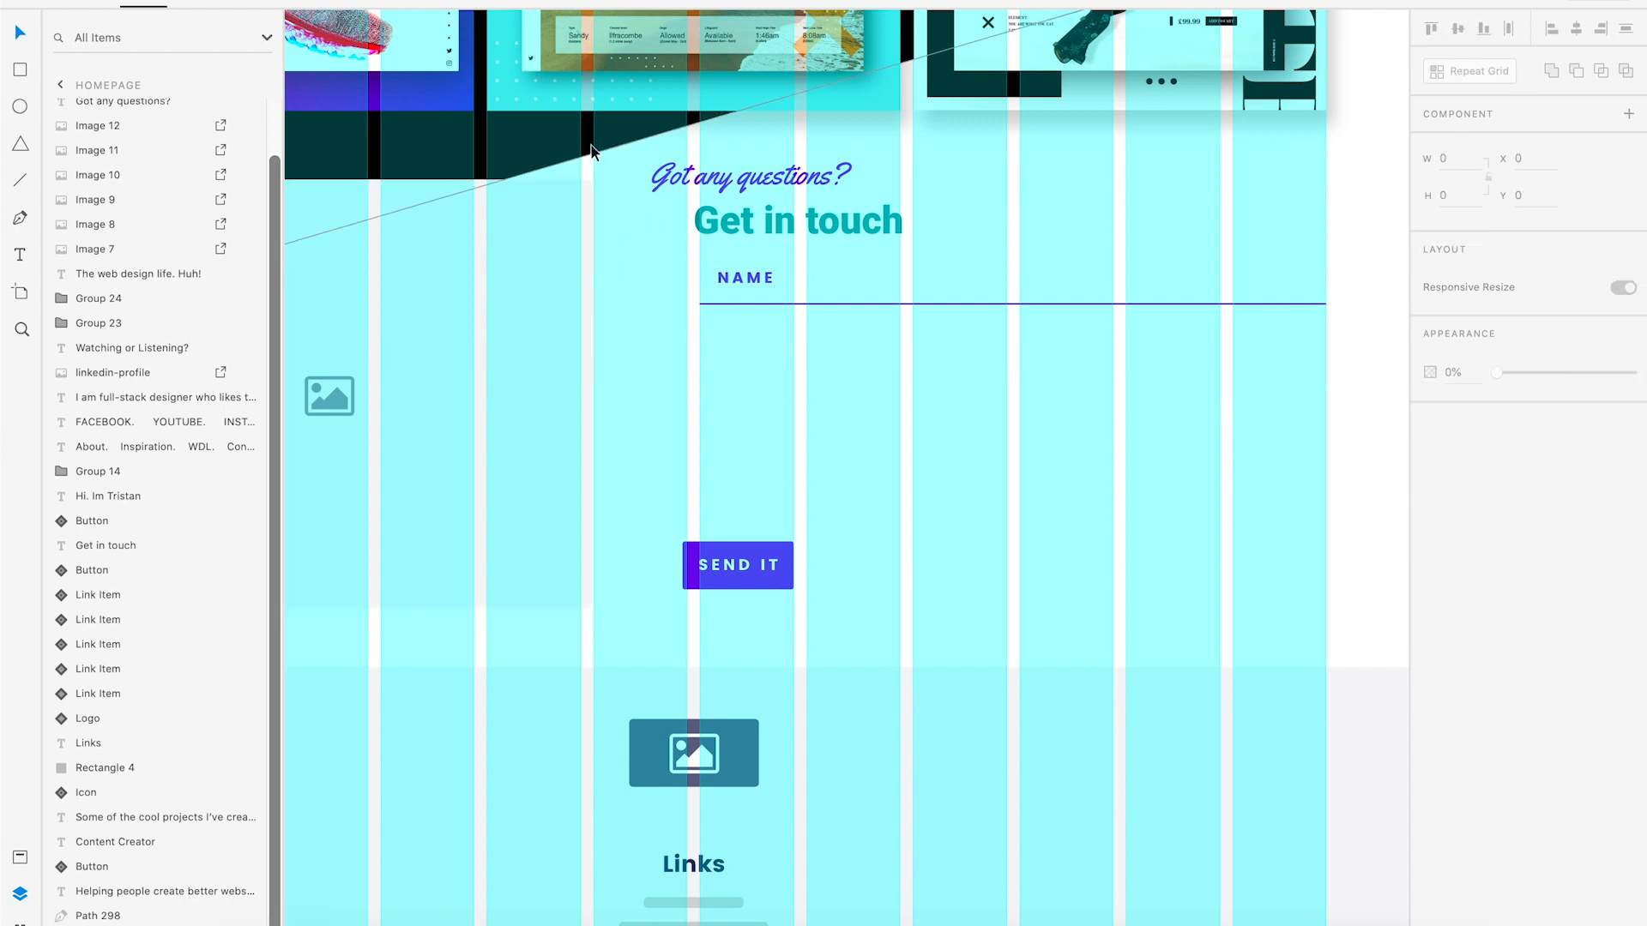
pyautogui.moveTo(1137, 449); pyautogui.dragTo(703, 176)
pyautogui.hscroll(-5, 781, 404)
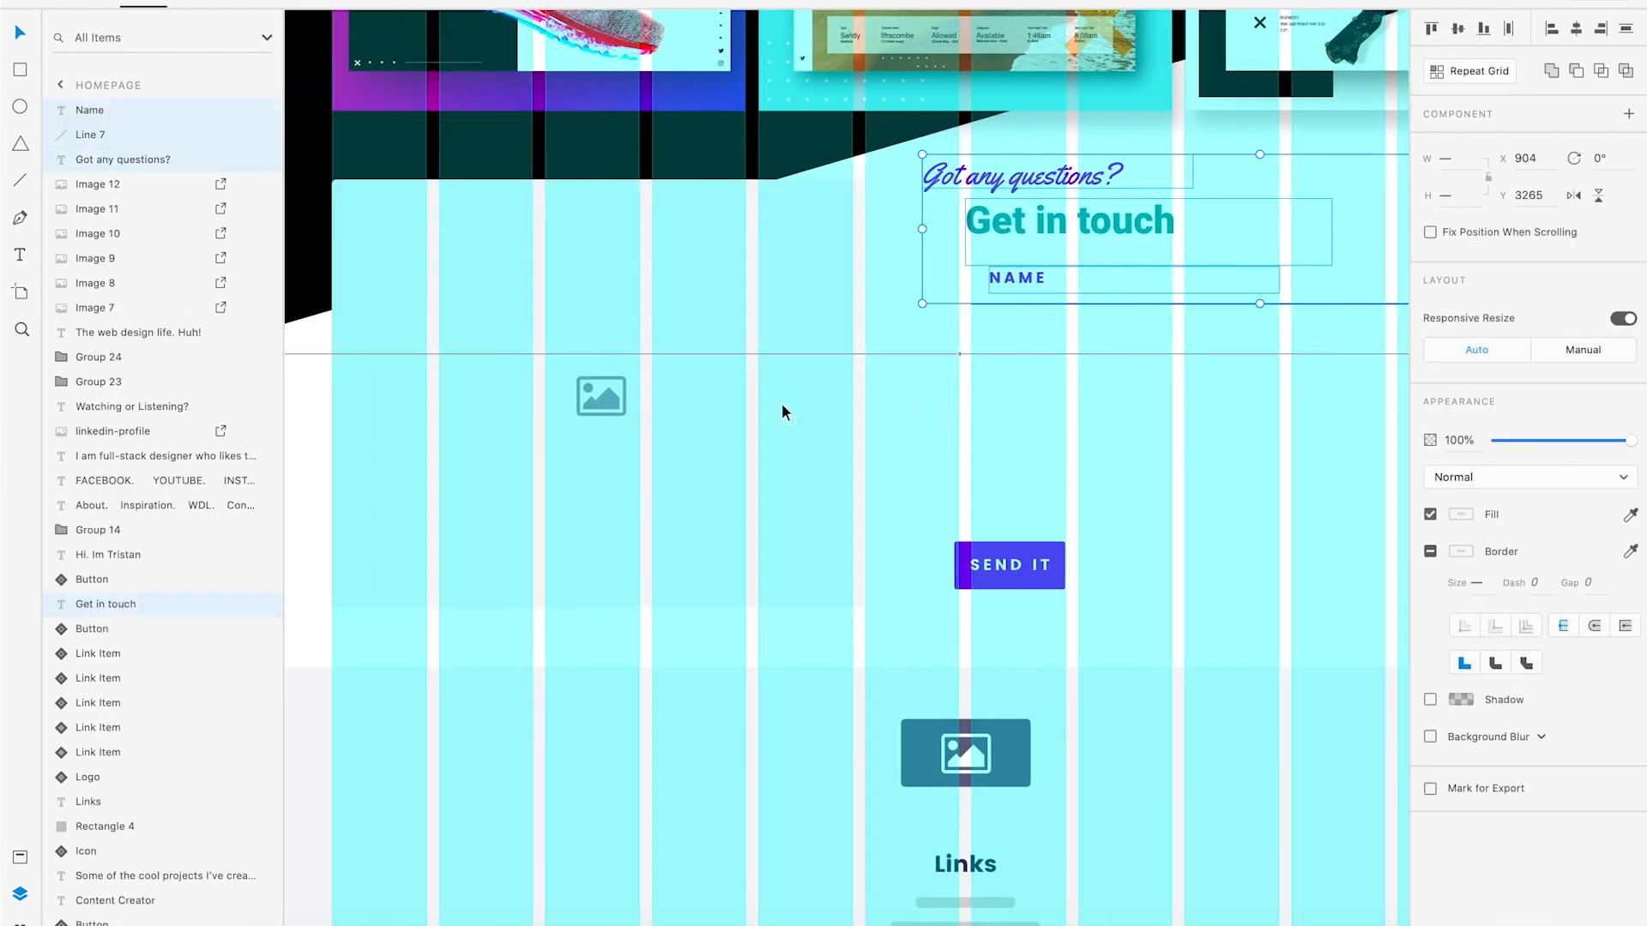
pyautogui.click(554, 511)
pyautogui.click(462, 329)
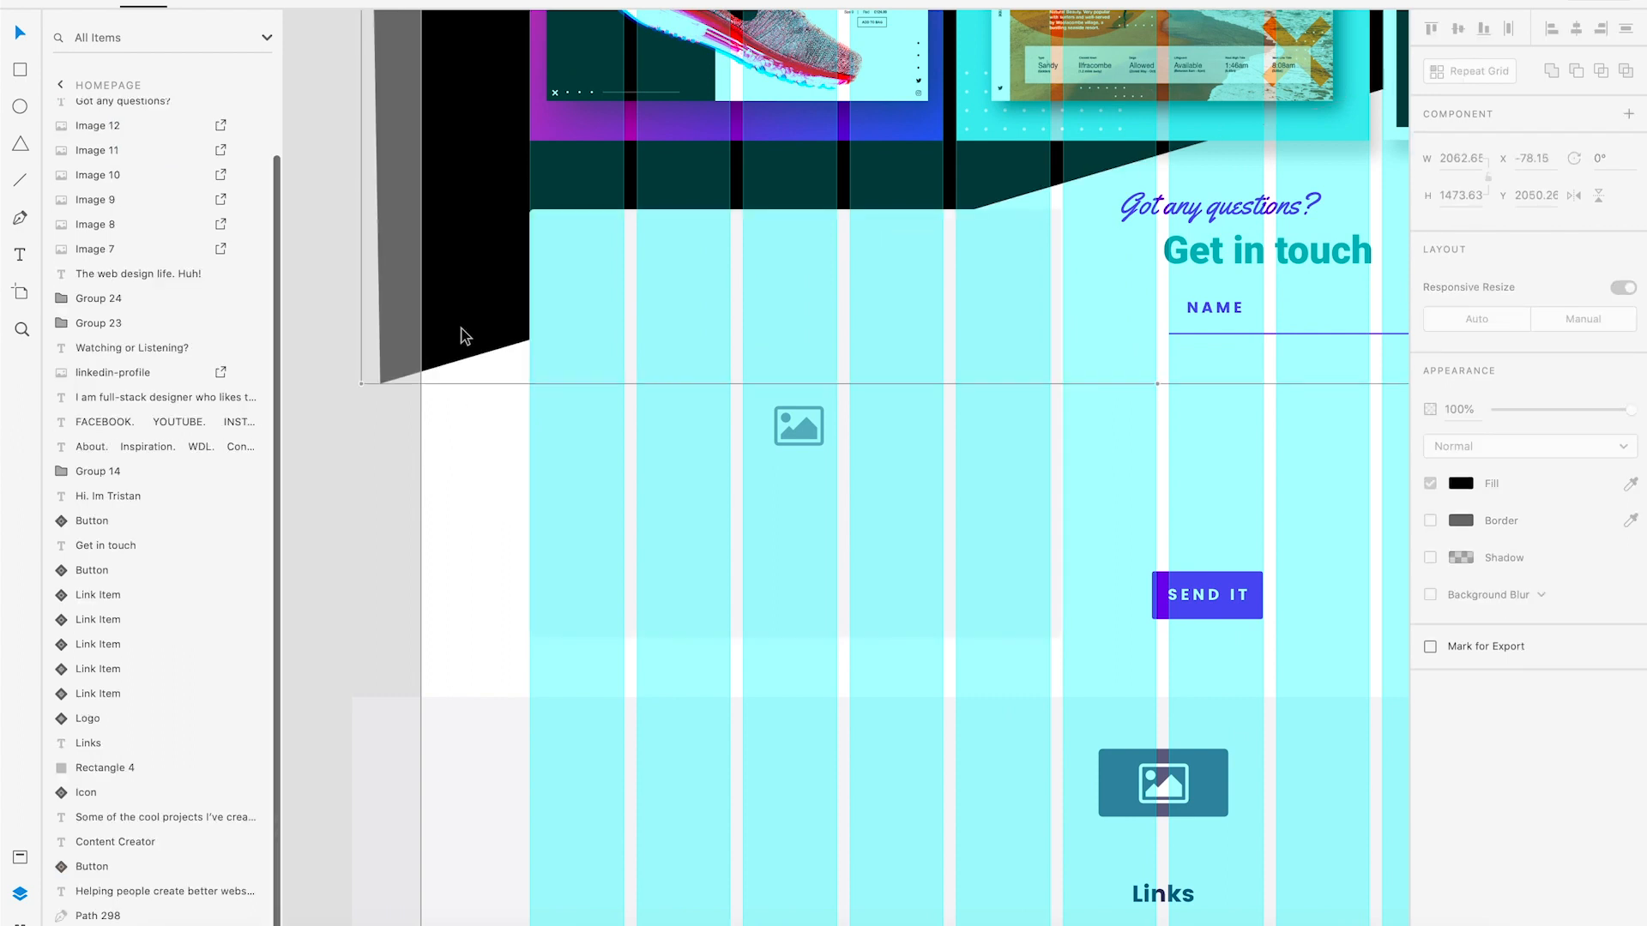
pyautogui.scroll(-2, 175, 740)
pyautogui.hscroll(15, 450, 776)
pyautogui.hscroll(-6, 484, 632)
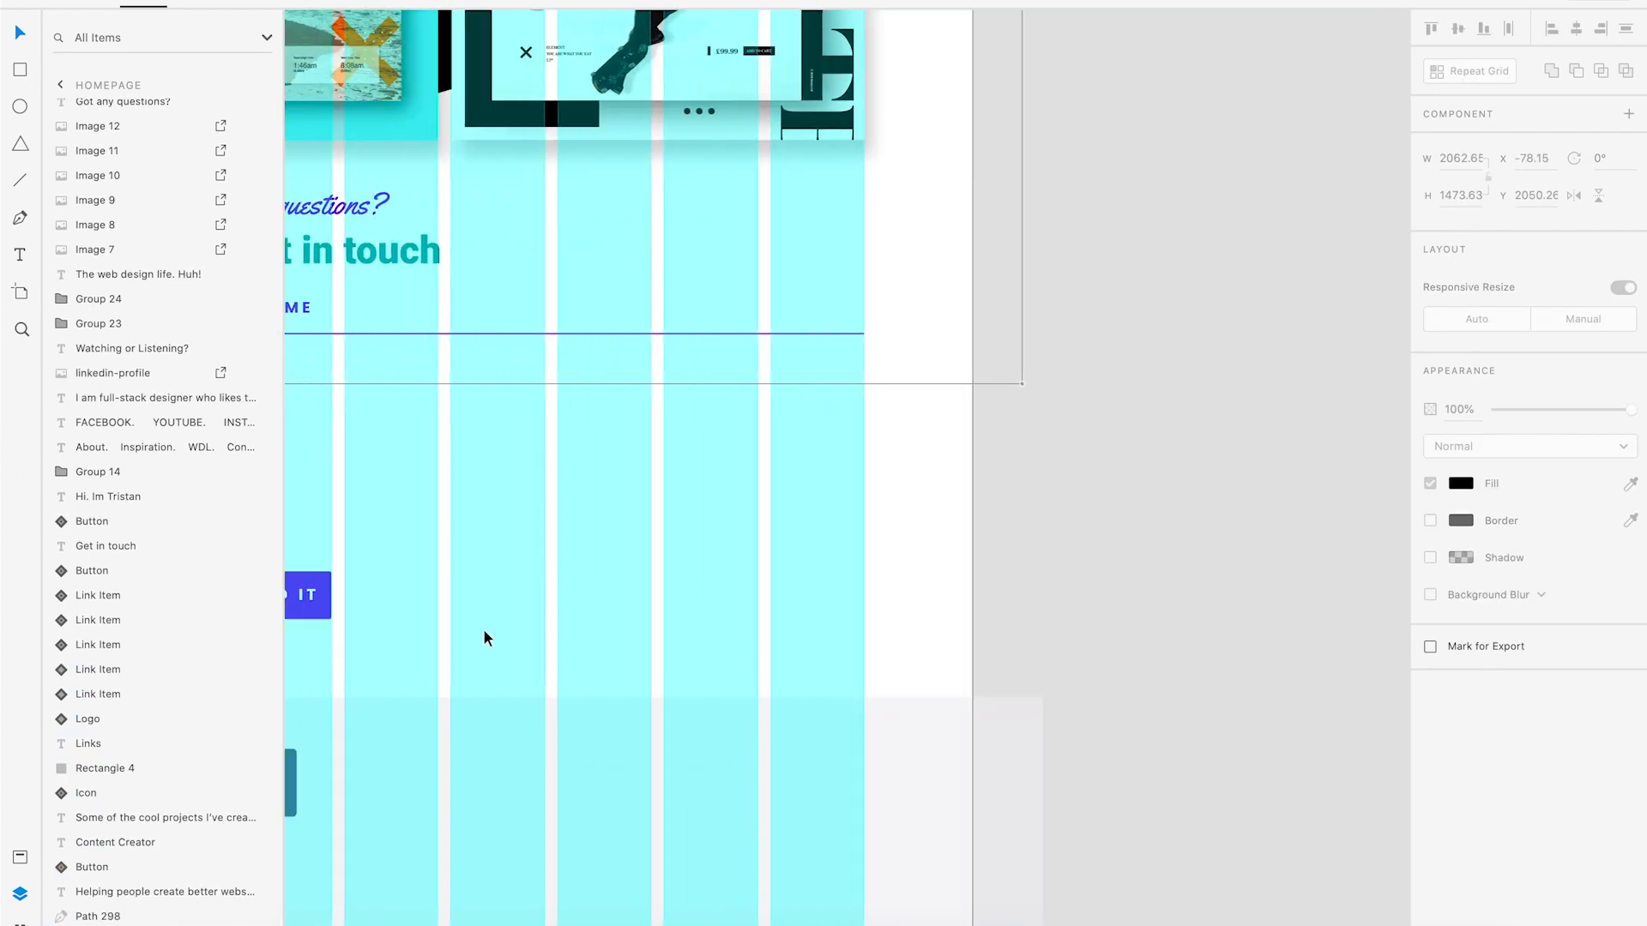
pyautogui.click(596, 437)
pyautogui.moveTo(731, 536); pyautogui.dragTo(372, 209)
pyautogui.moveTo(408, 206); pyautogui.dragTo(419, 248)
pyautogui.press('super+z')
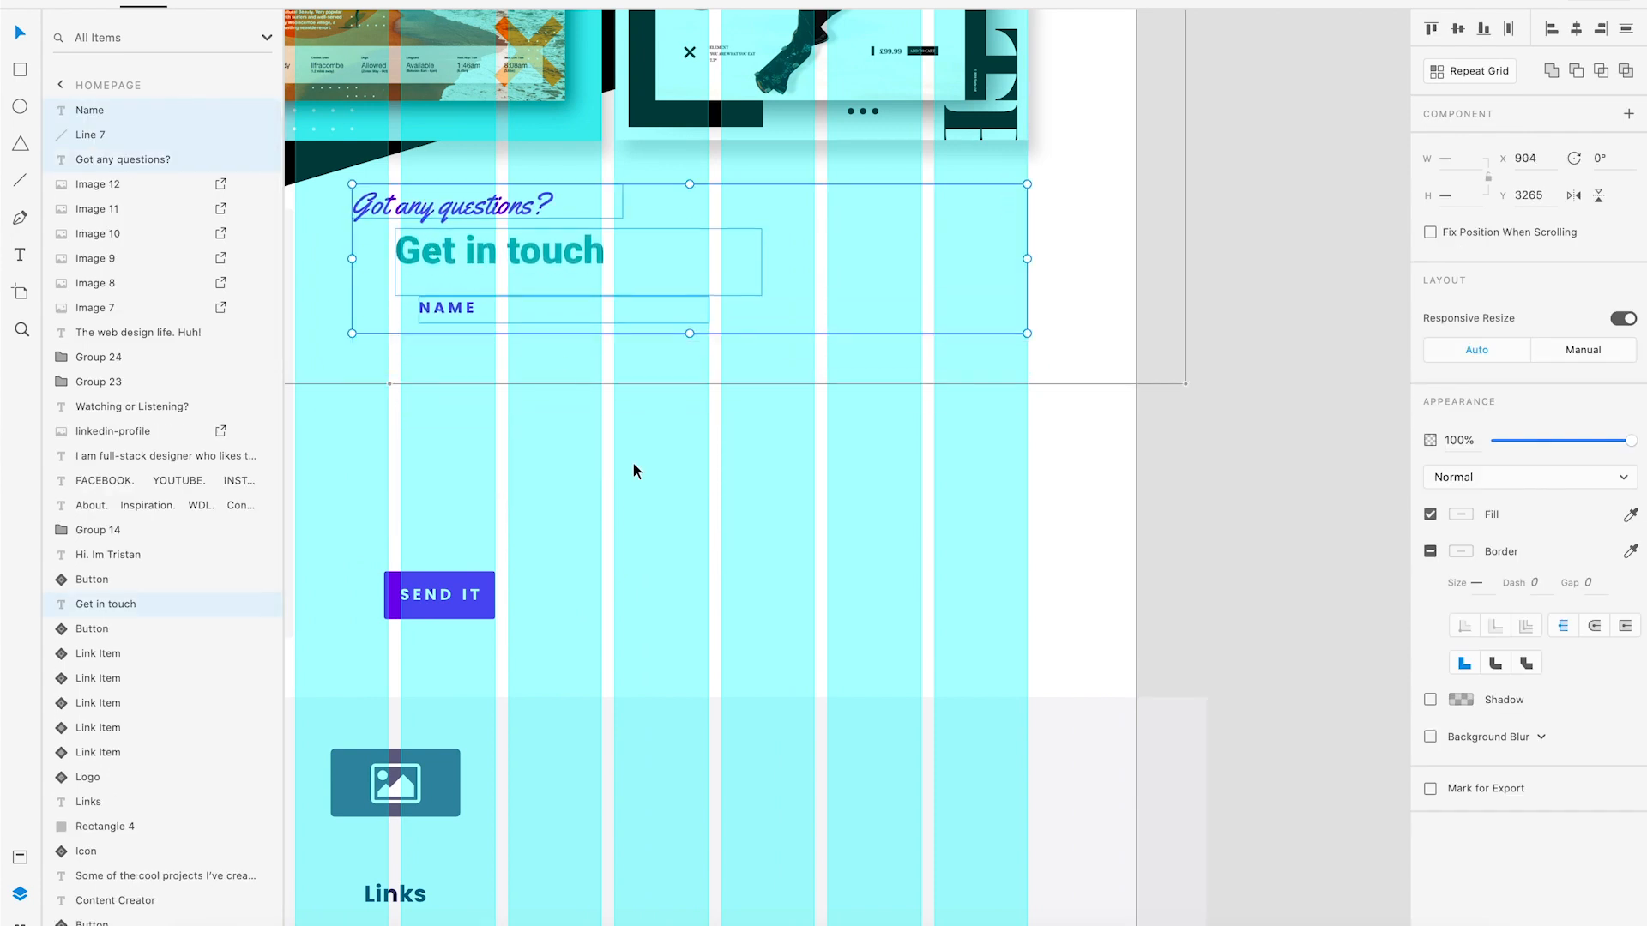
# Duplicate the NAME label together with its form line directly below, with 40 px between them, at Y 3499.
pyautogui.click(616, 494)
pyautogui.moveTo(645, 494); pyautogui.dragTo(719, 522)
pyautogui.moveTo(868, 471); pyautogui.dragTo(481, 333)
pyautogui.moveTo(622, 458); pyautogui.dragTo(516, 346)
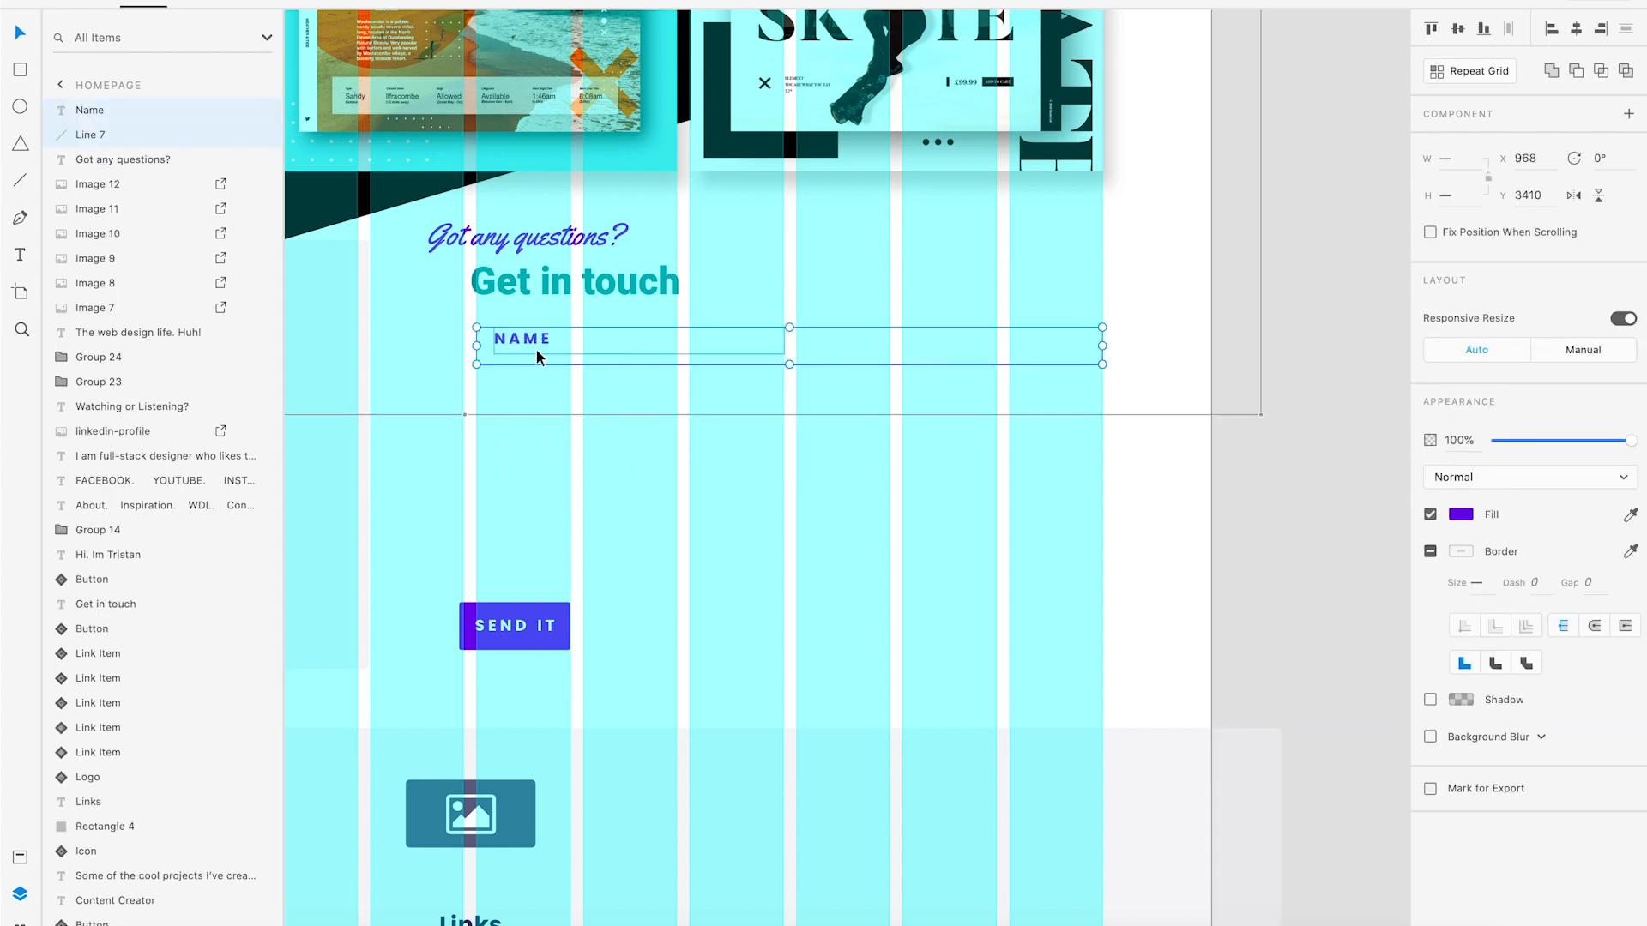
pyautogui.keyDown('alt'); pyautogui.moveTo(530, 339); pyautogui.dragTo(532, 410); pyautogui.keyUp('alt')
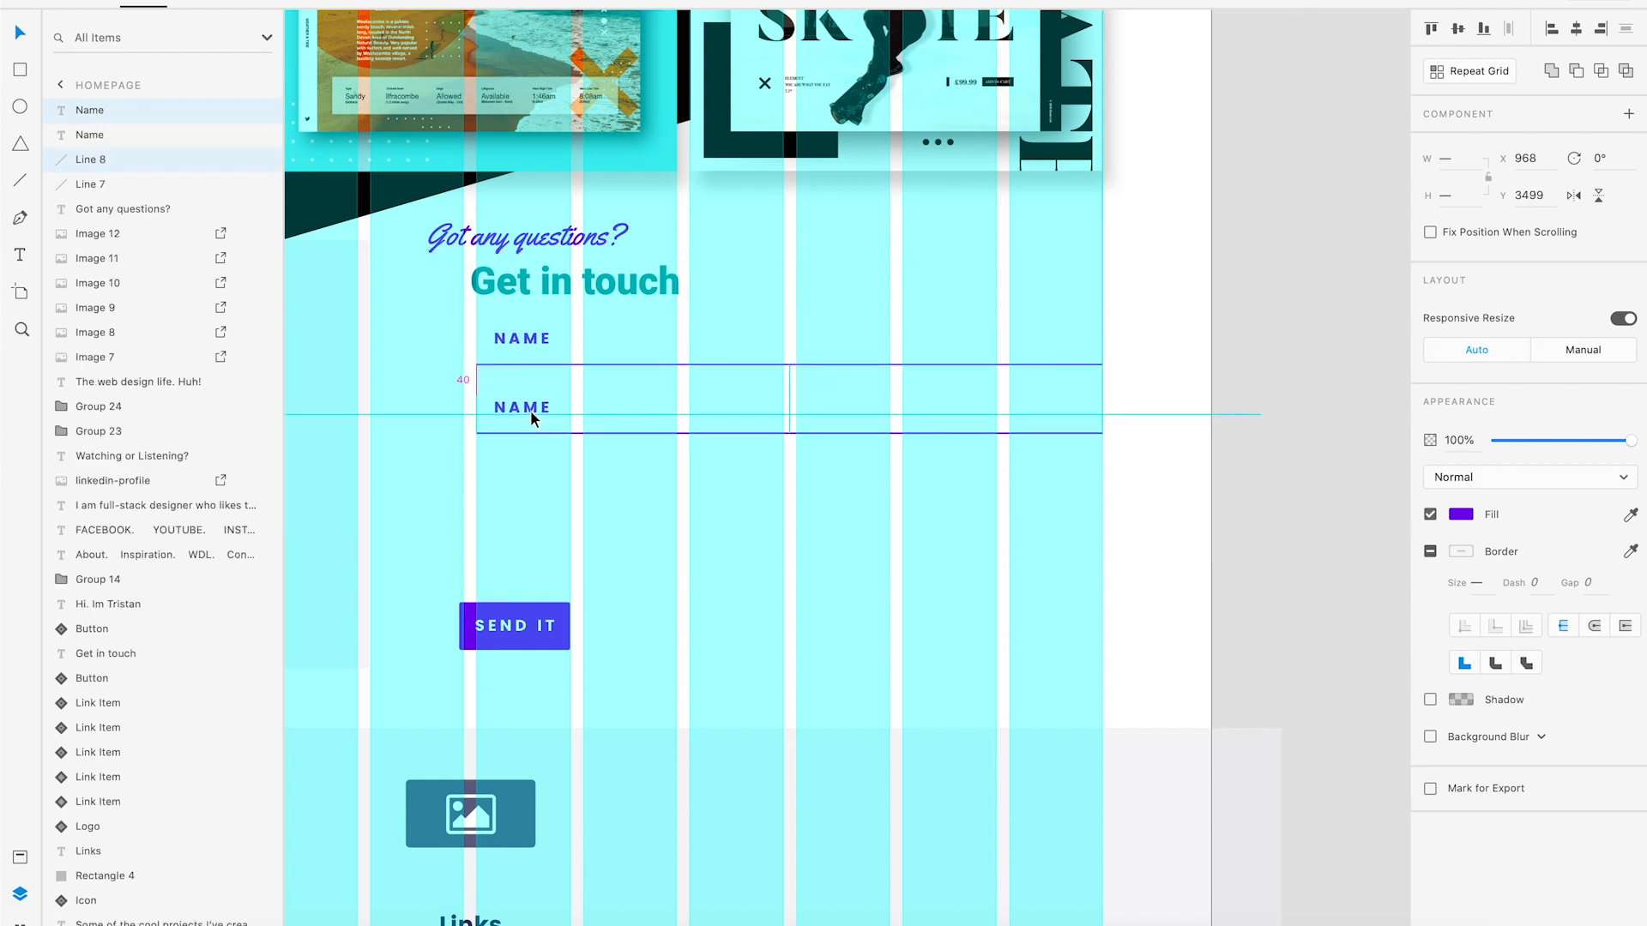
pyautogui.keyDown('alt'); pyautogui.moveTo(530, 412); pyautogui.dragTo(530, 413); pyautogui.keyUp('alt')
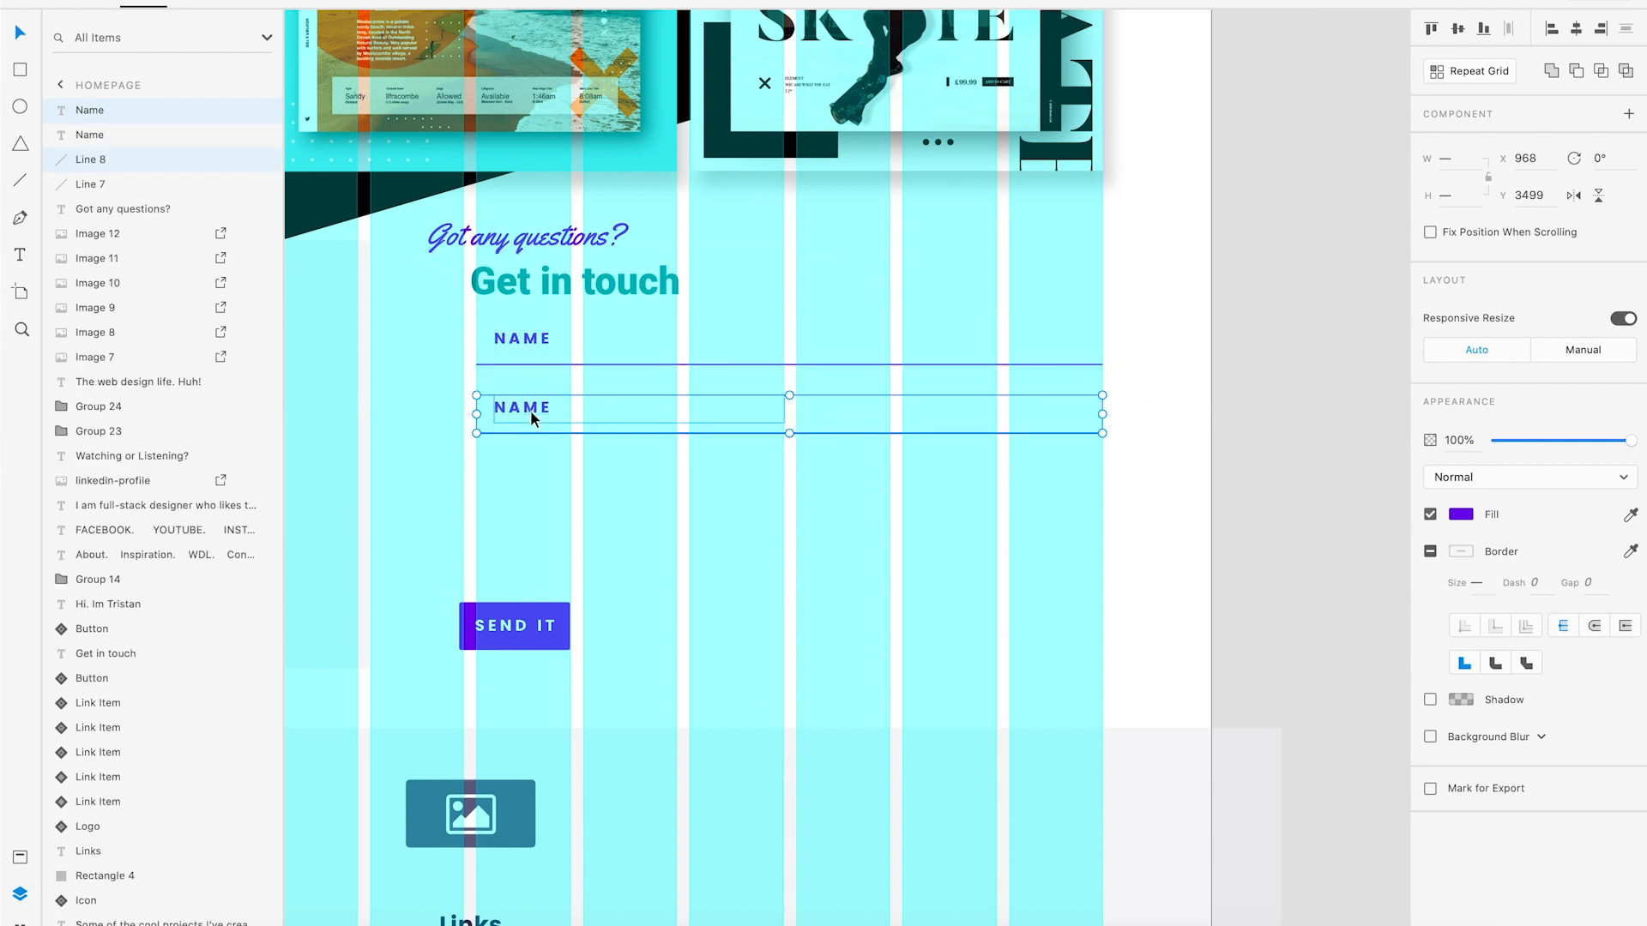
# Change the text of the duplicated label on the second form line to "Email address".
pyautogui.click(564, 440)
pyautogui.click(509, 417)
pyautogui.doubleClick(518, 409)
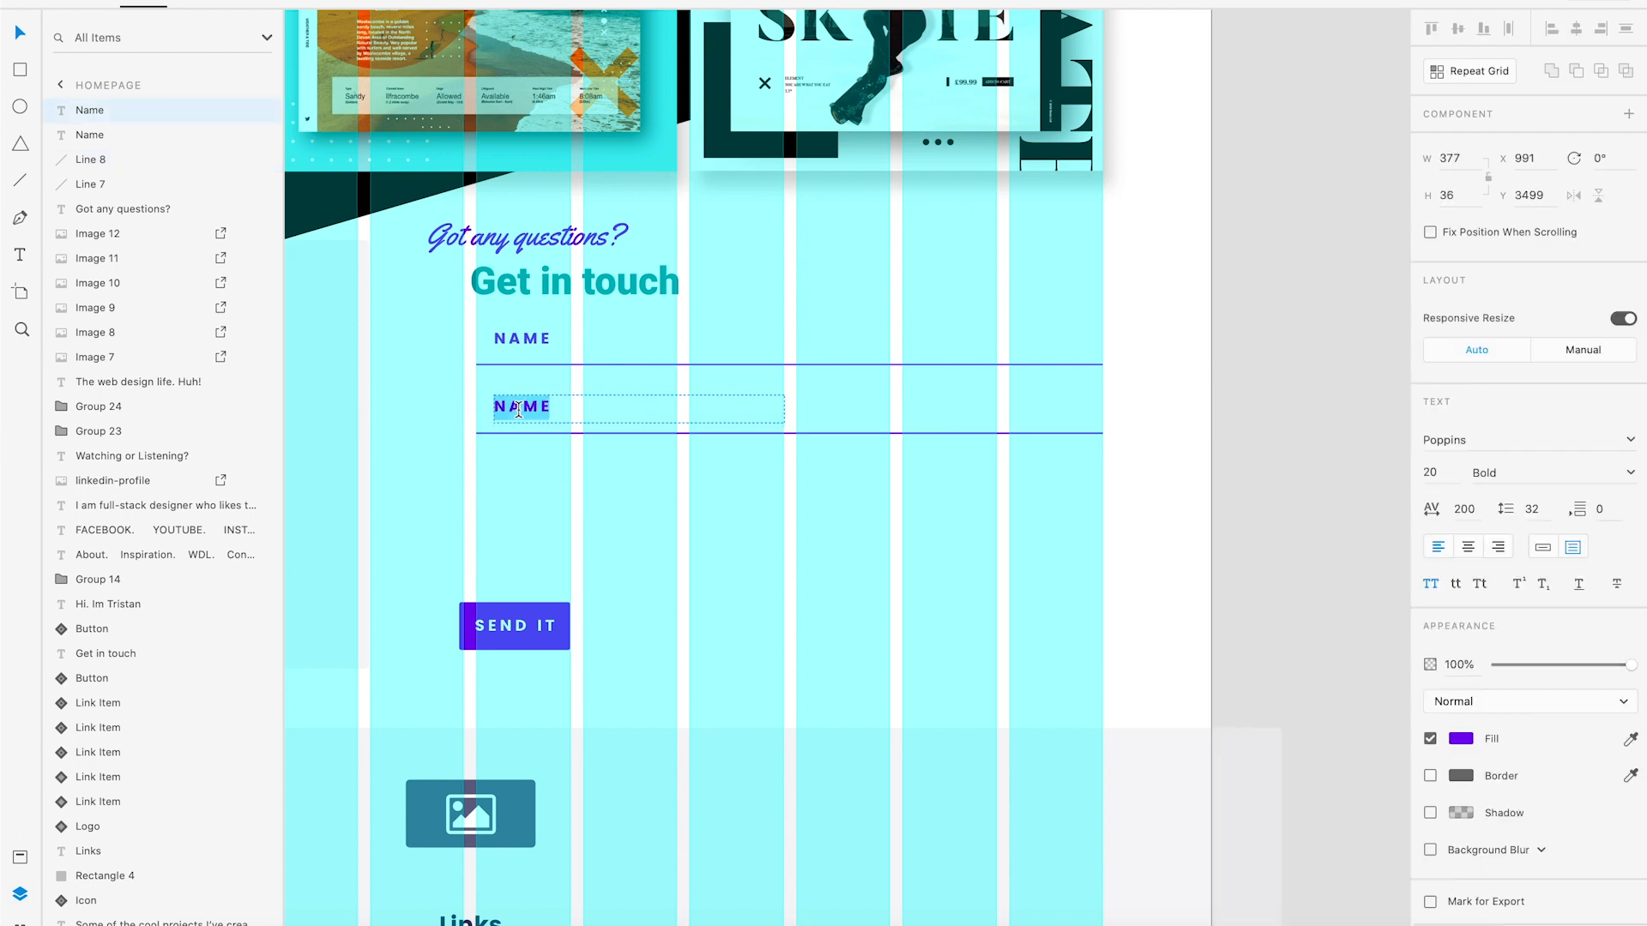
pyautogui.write('EMAIL ADDRE')
pyautogui.press('Escape')
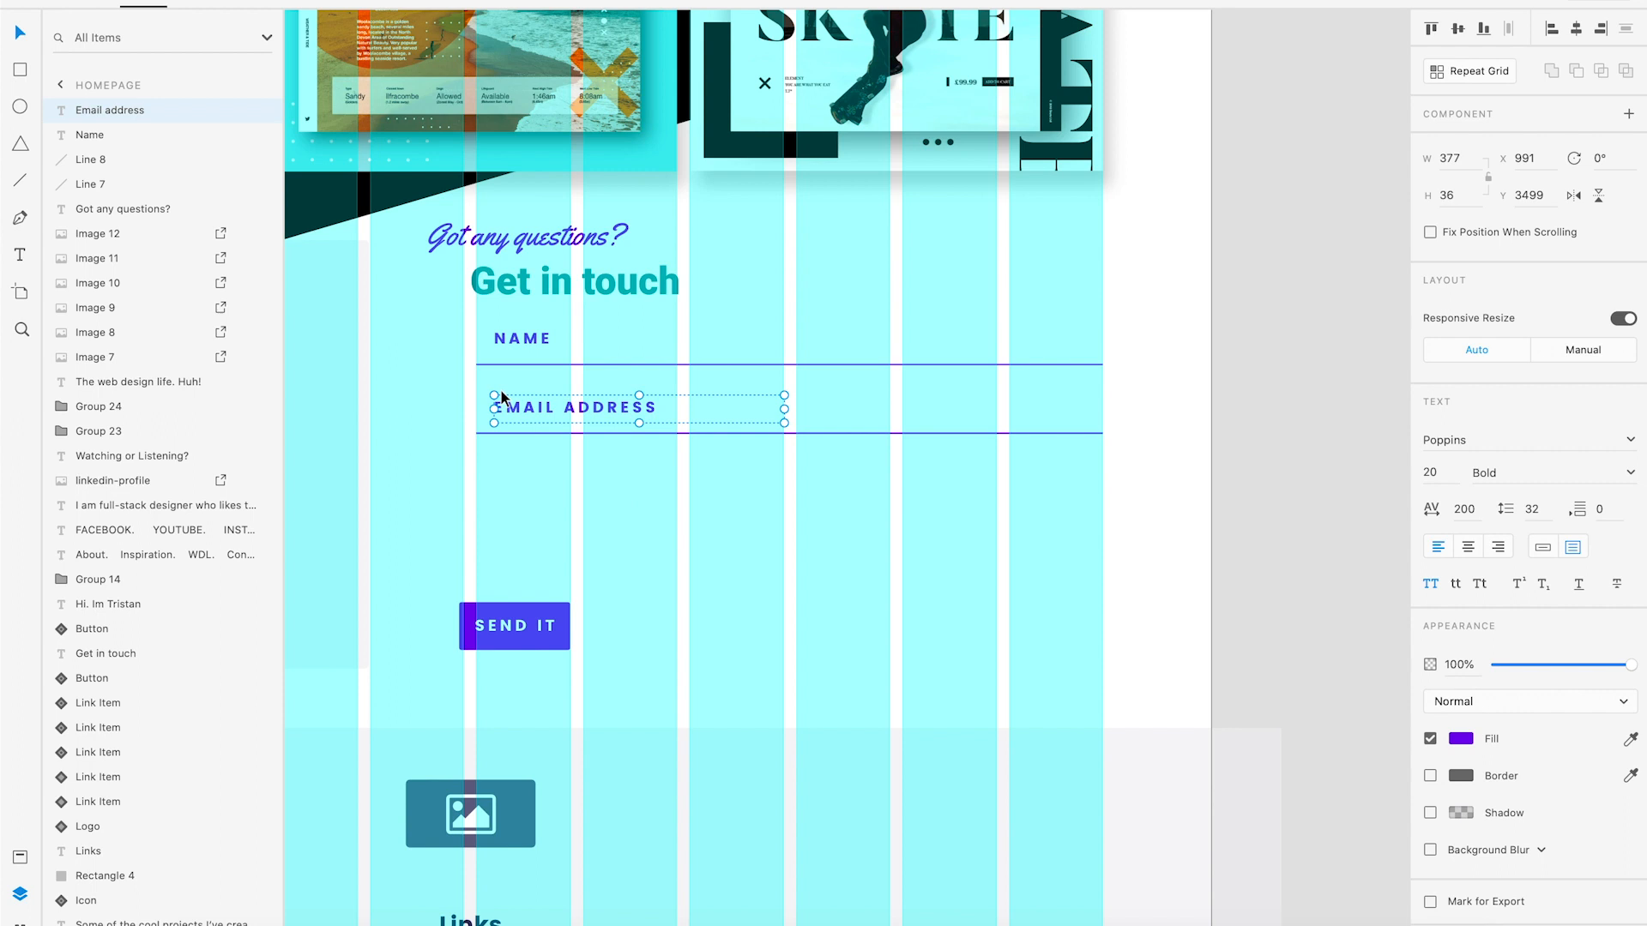
# Recolour the EMAIL ADDRESS label and the line beneath it with #707070 Dark Grey.
pyautogui.click(19, 858)
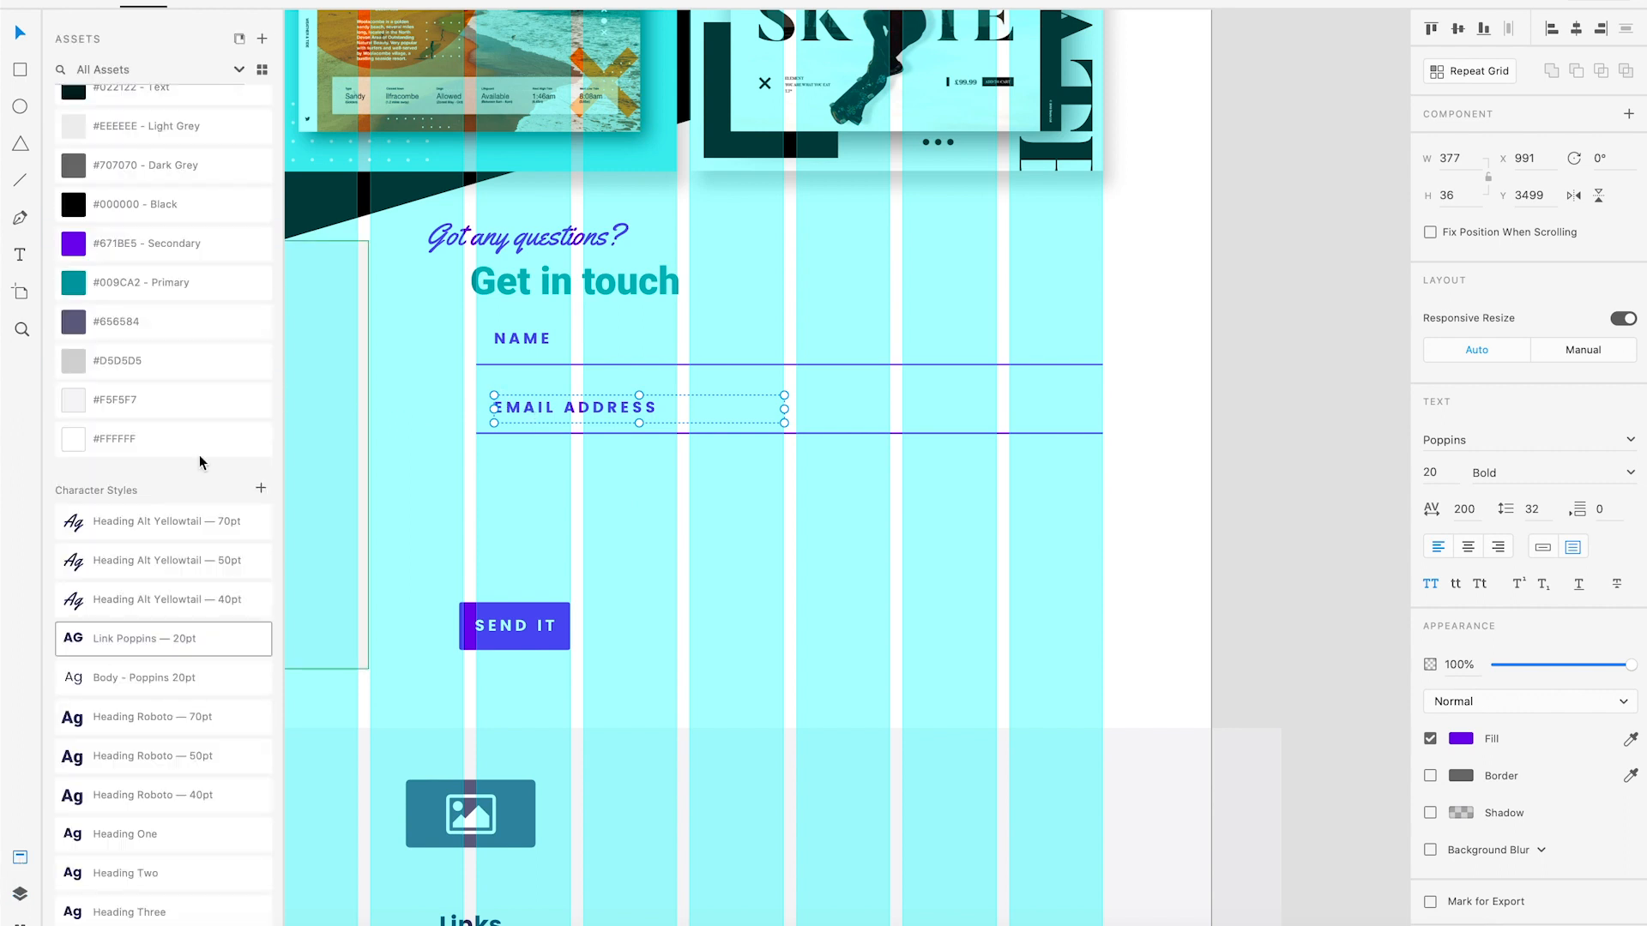
pyautogui.scroll(1, 149, 178)
pyautogui.click(147, 198)
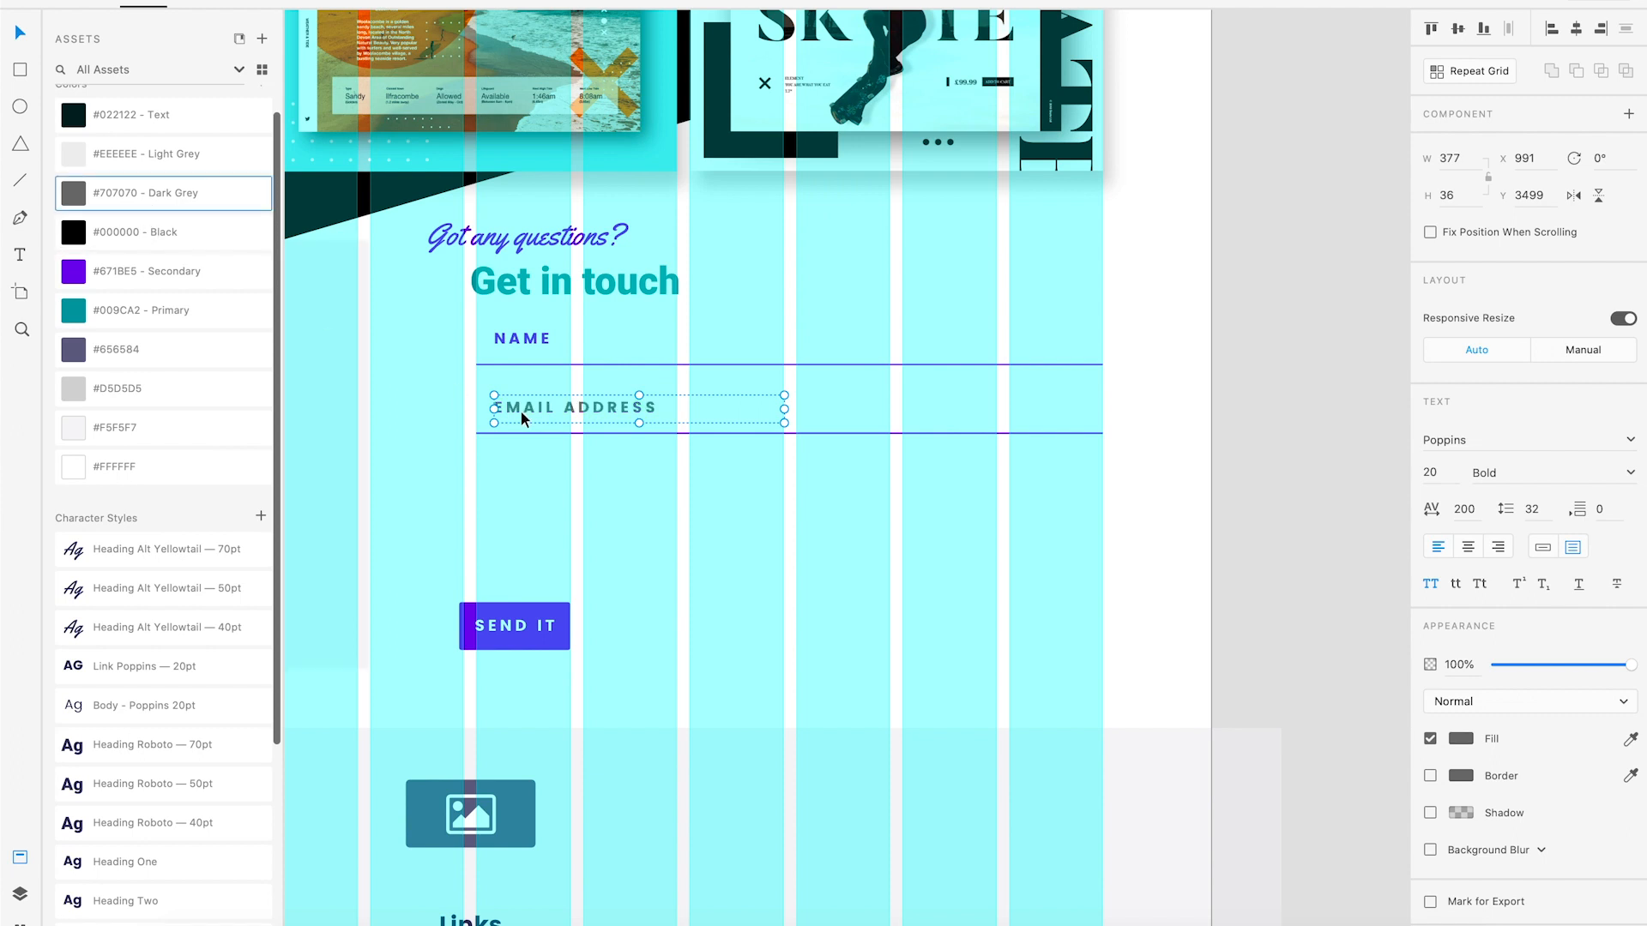
pyautogui.click(583, 454)
pyautogui.click(566, 431)
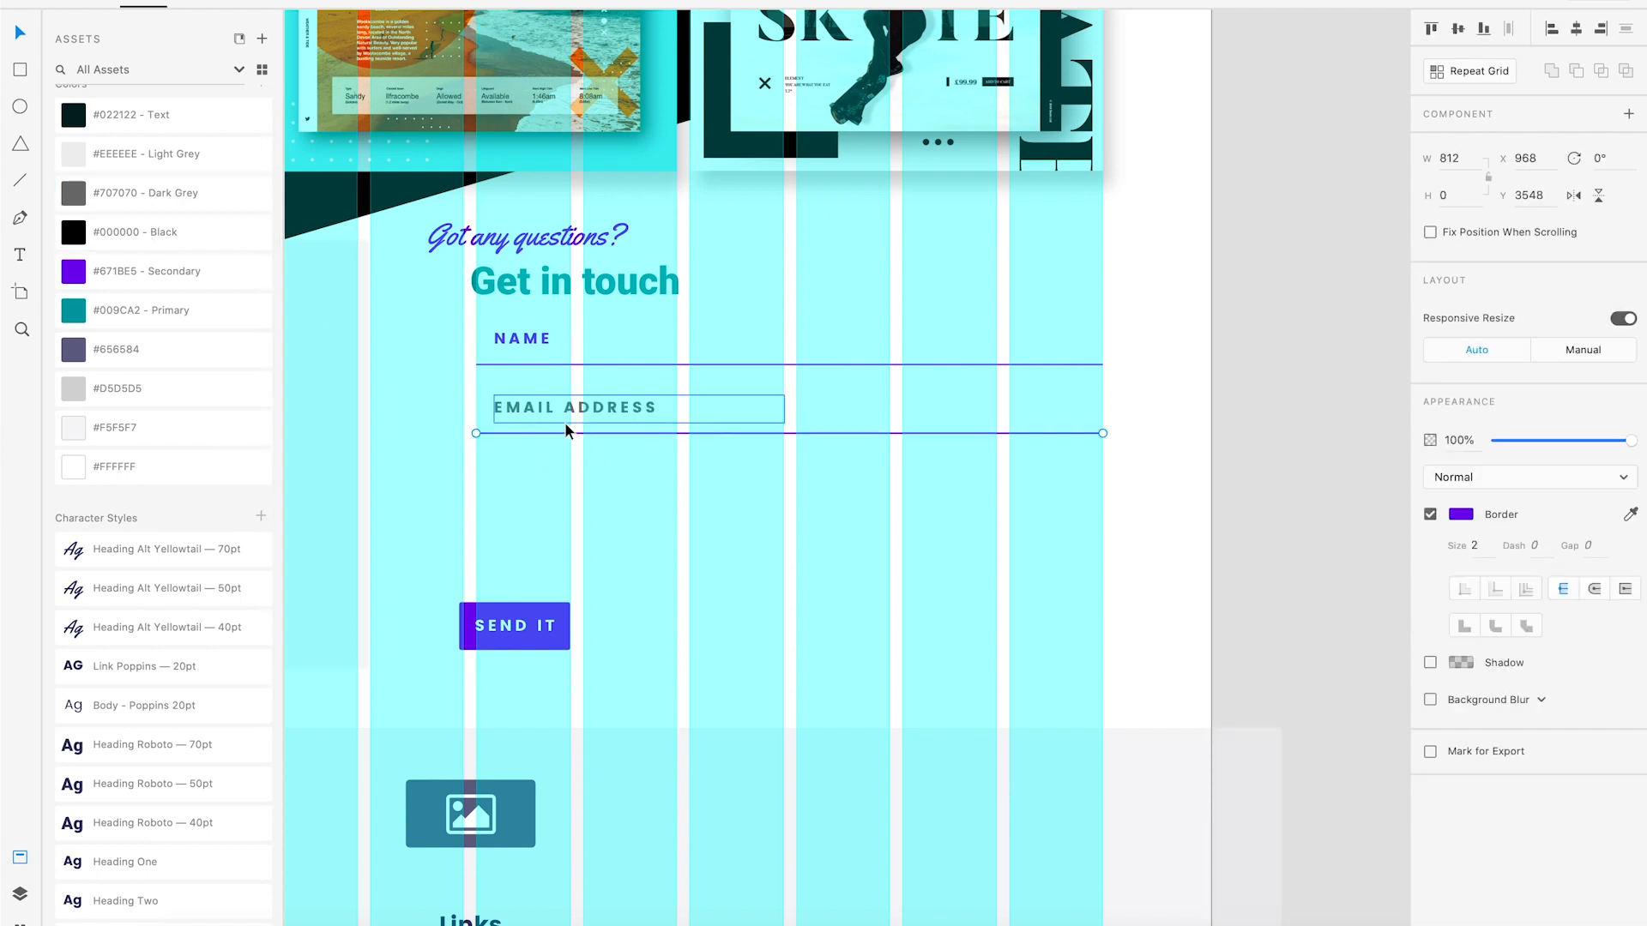
pyautogui.click(168, 198)
# Duplicate the email field below at Y 3588, lower its line for a taller area, and change the label to "Message".
pyautogui.moveTo(706, 478); pyautogui.dragTo(557, 476)
pyautogui.click(545, 554)
pyautogui.doubleClick(557, 476)
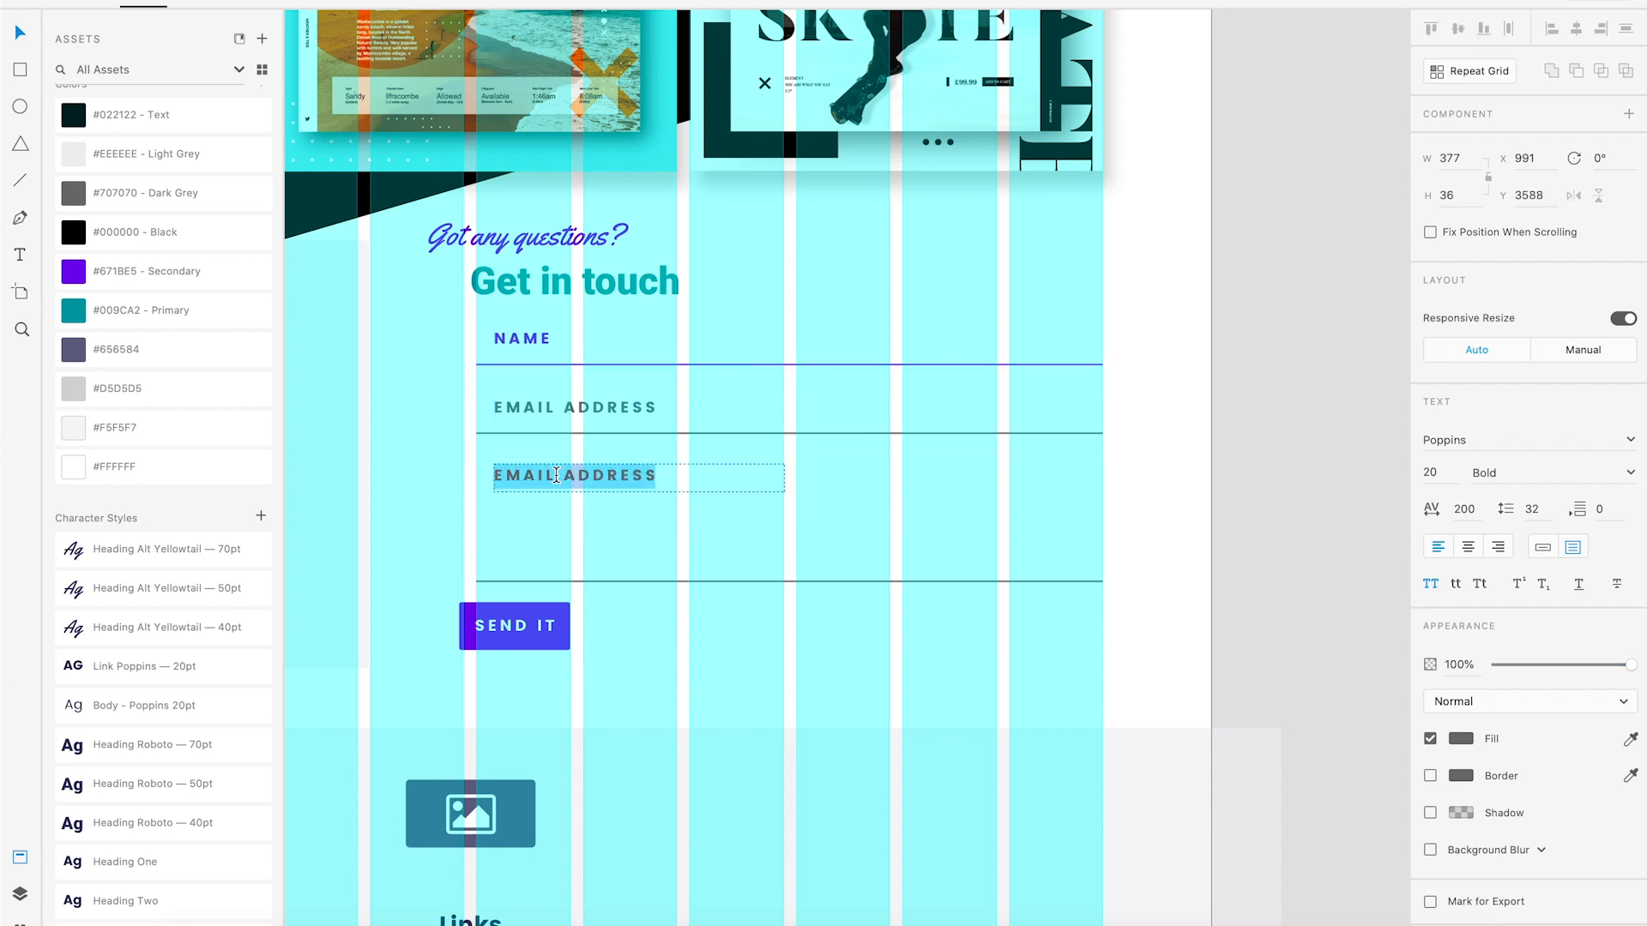
pyautogui.write('T')
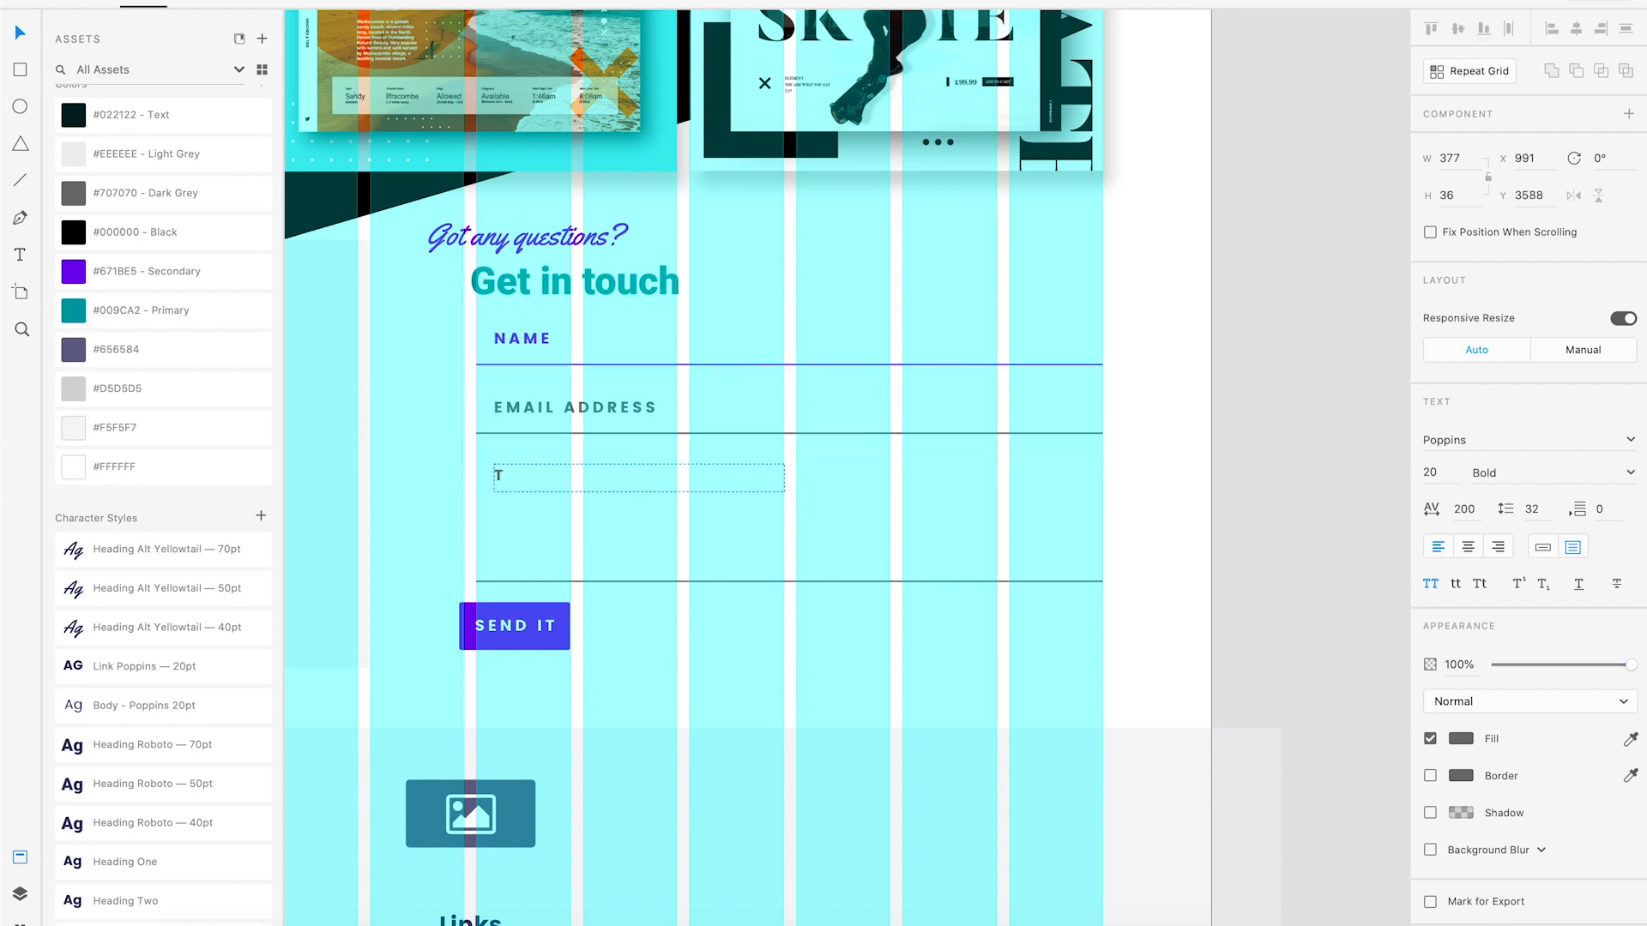
pyautogui.write('MESSAGE')
pyautogui.press('Escape')
# Align the SEND IT button and the Get in touch heading with the start of the form lines at X 968.
pyautogui.click(505, 632)
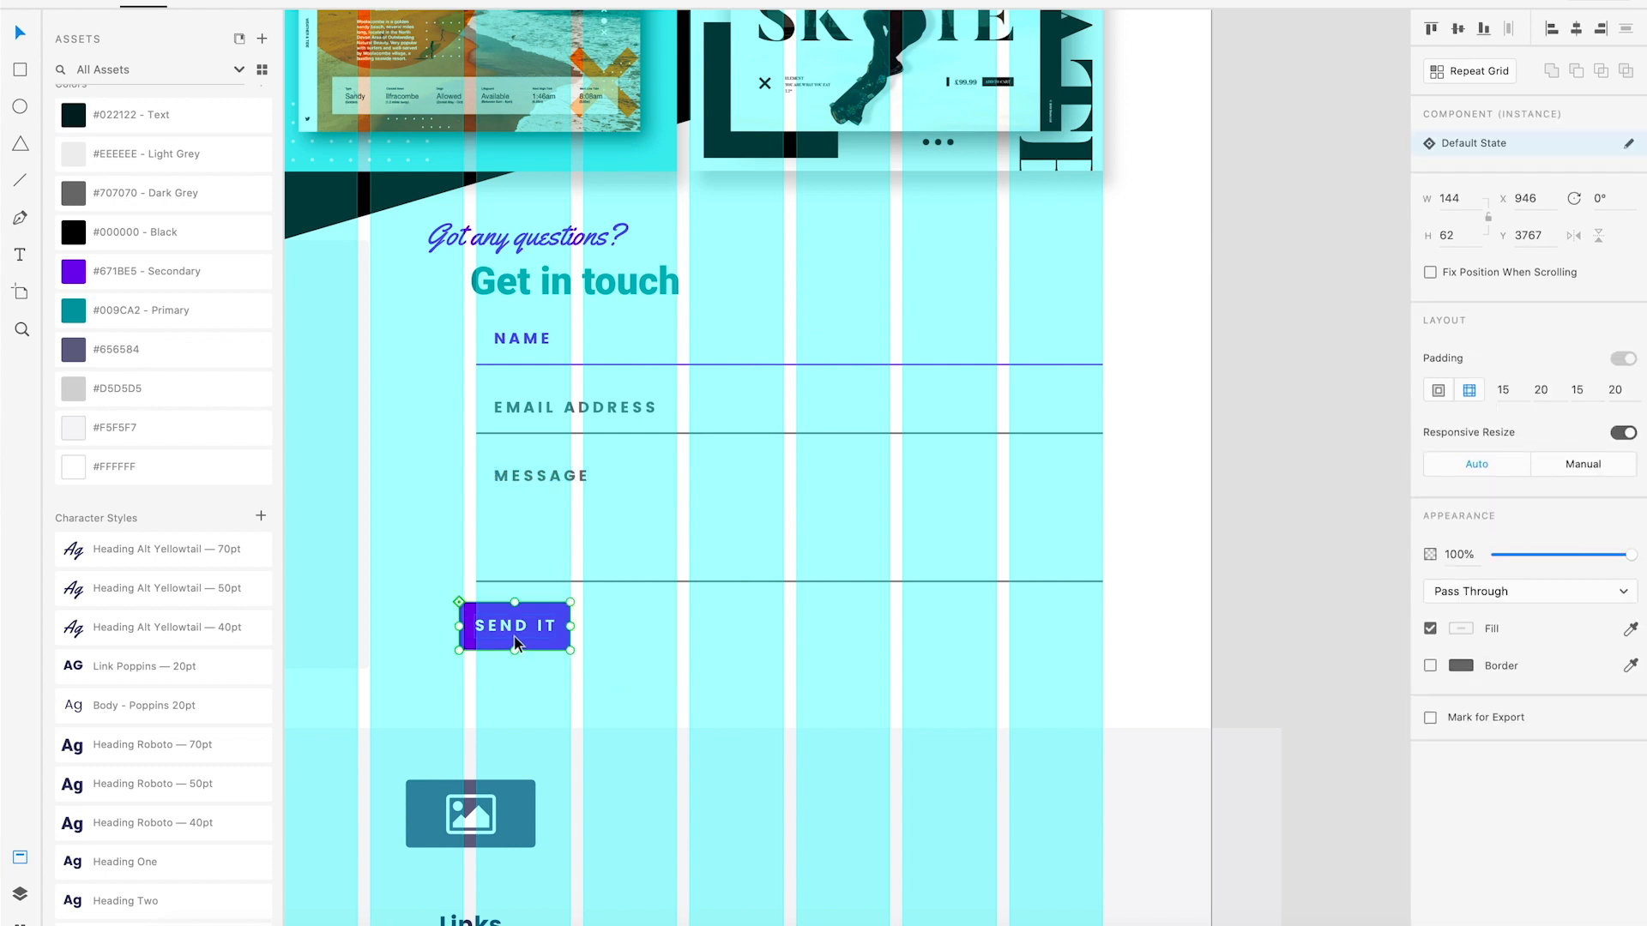
pyautogui.click(656, 642)
pyautogui.hscroll(-2, 601, 318)
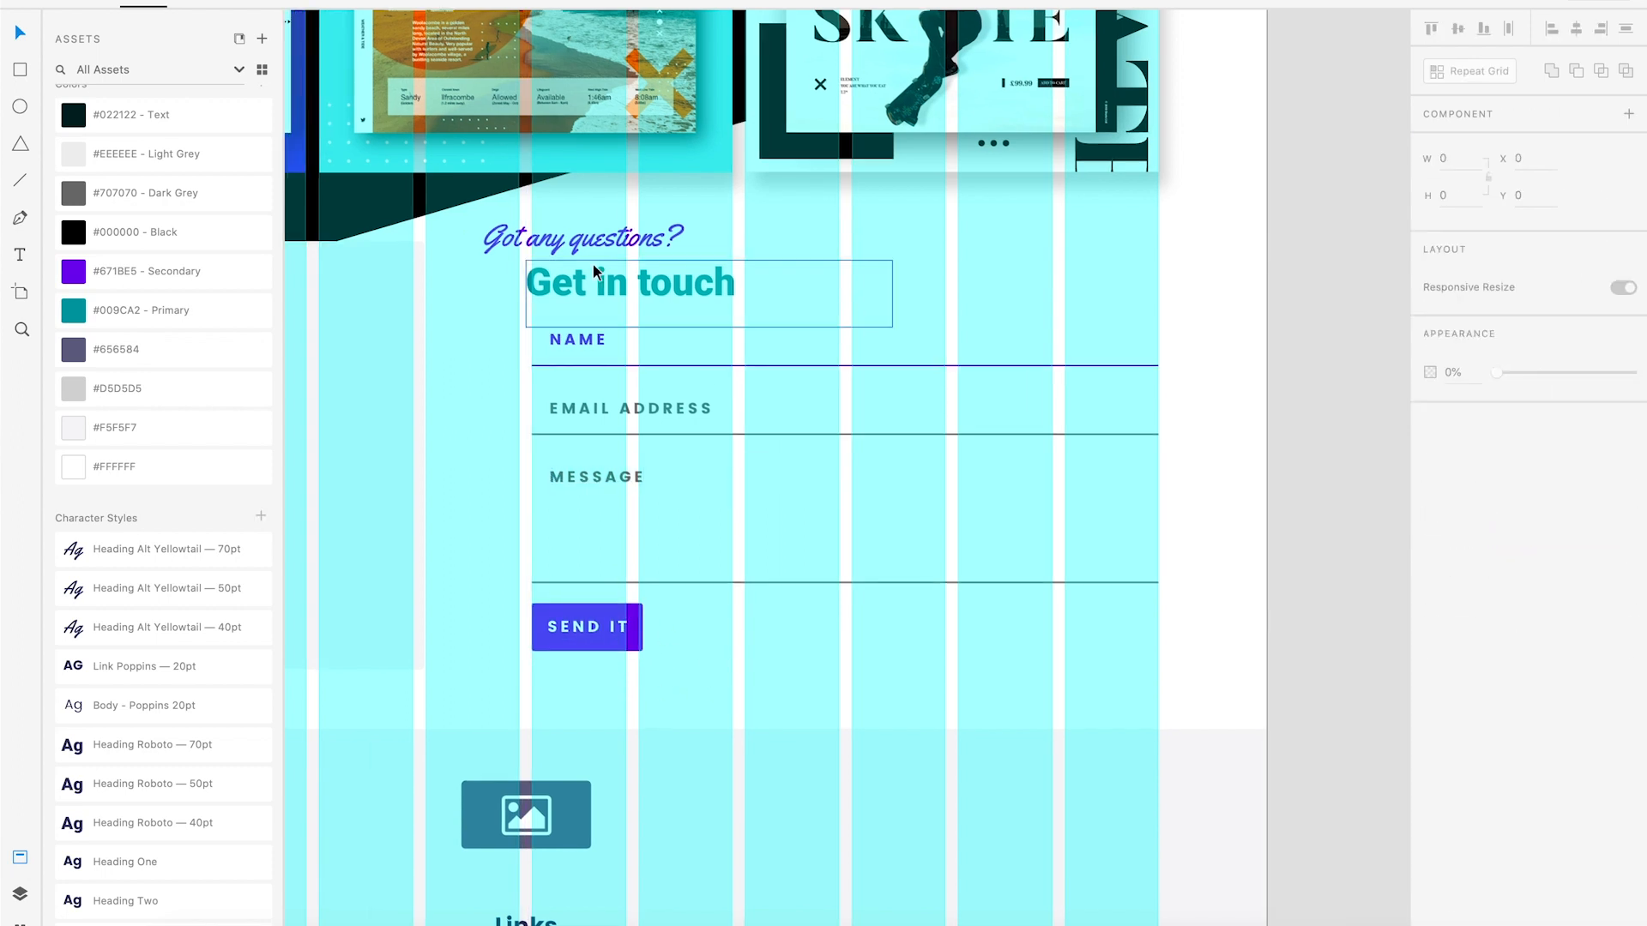
pyautogui.moveTo(611, 288); pyautogui.dragTo(622, 287)
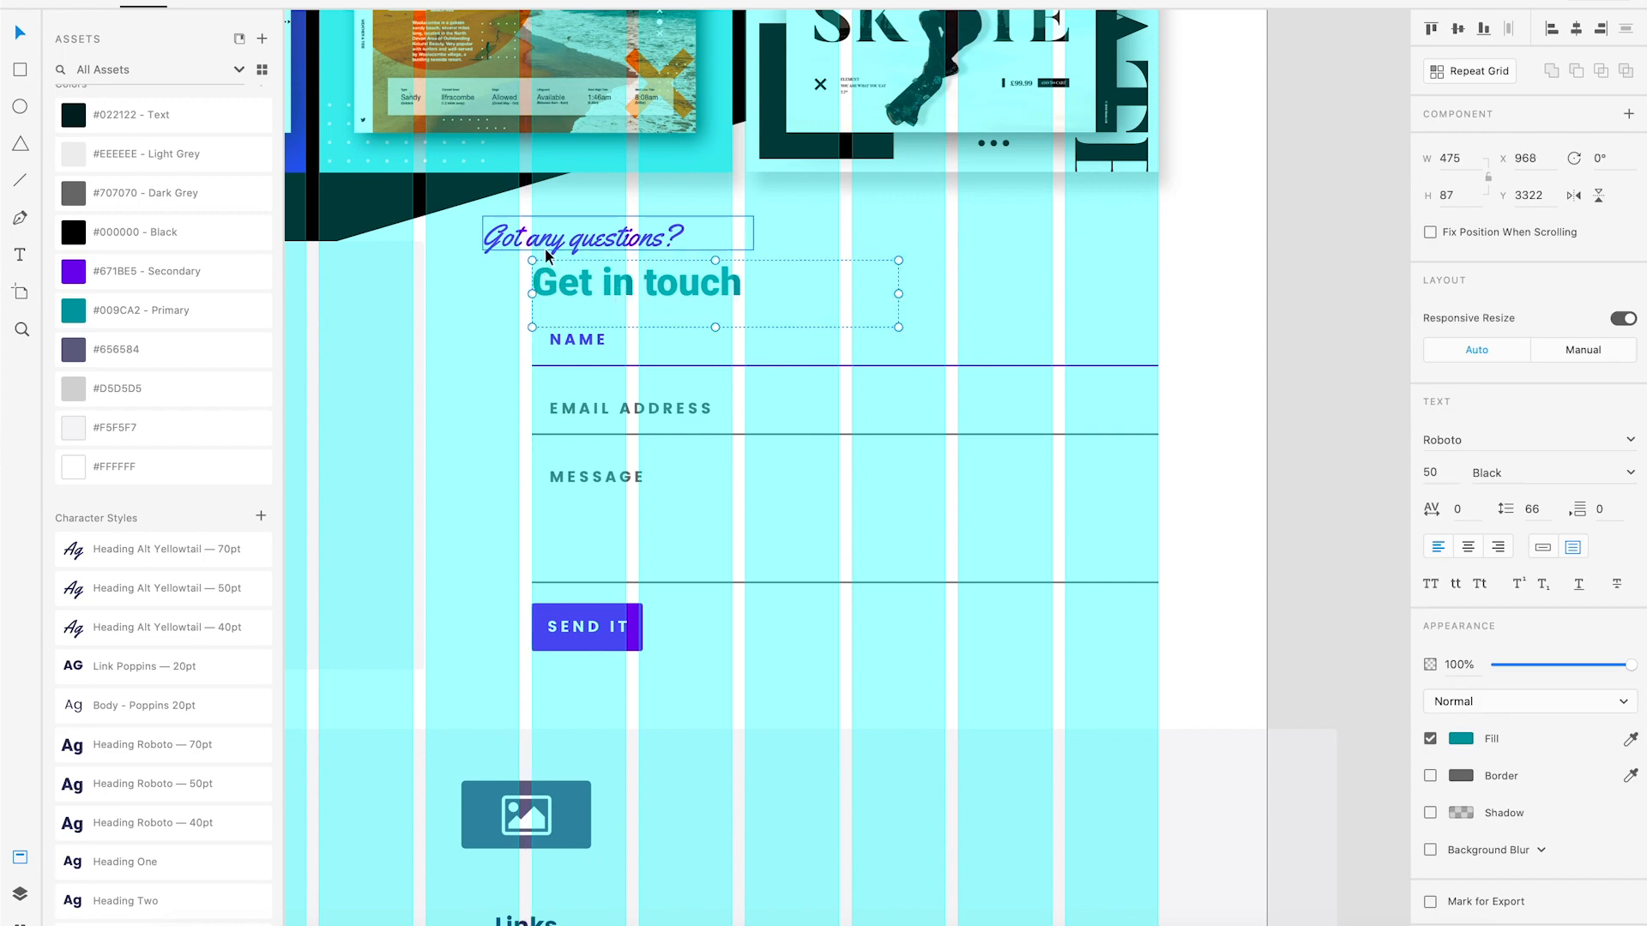
# Move the whole contact form block down slightly, including its headings and button, and hide the layout grid.
pyautogui.moveTo(815, 650); pyautogui.dragTo(614, 264)
pyautogui.click(909, 691)
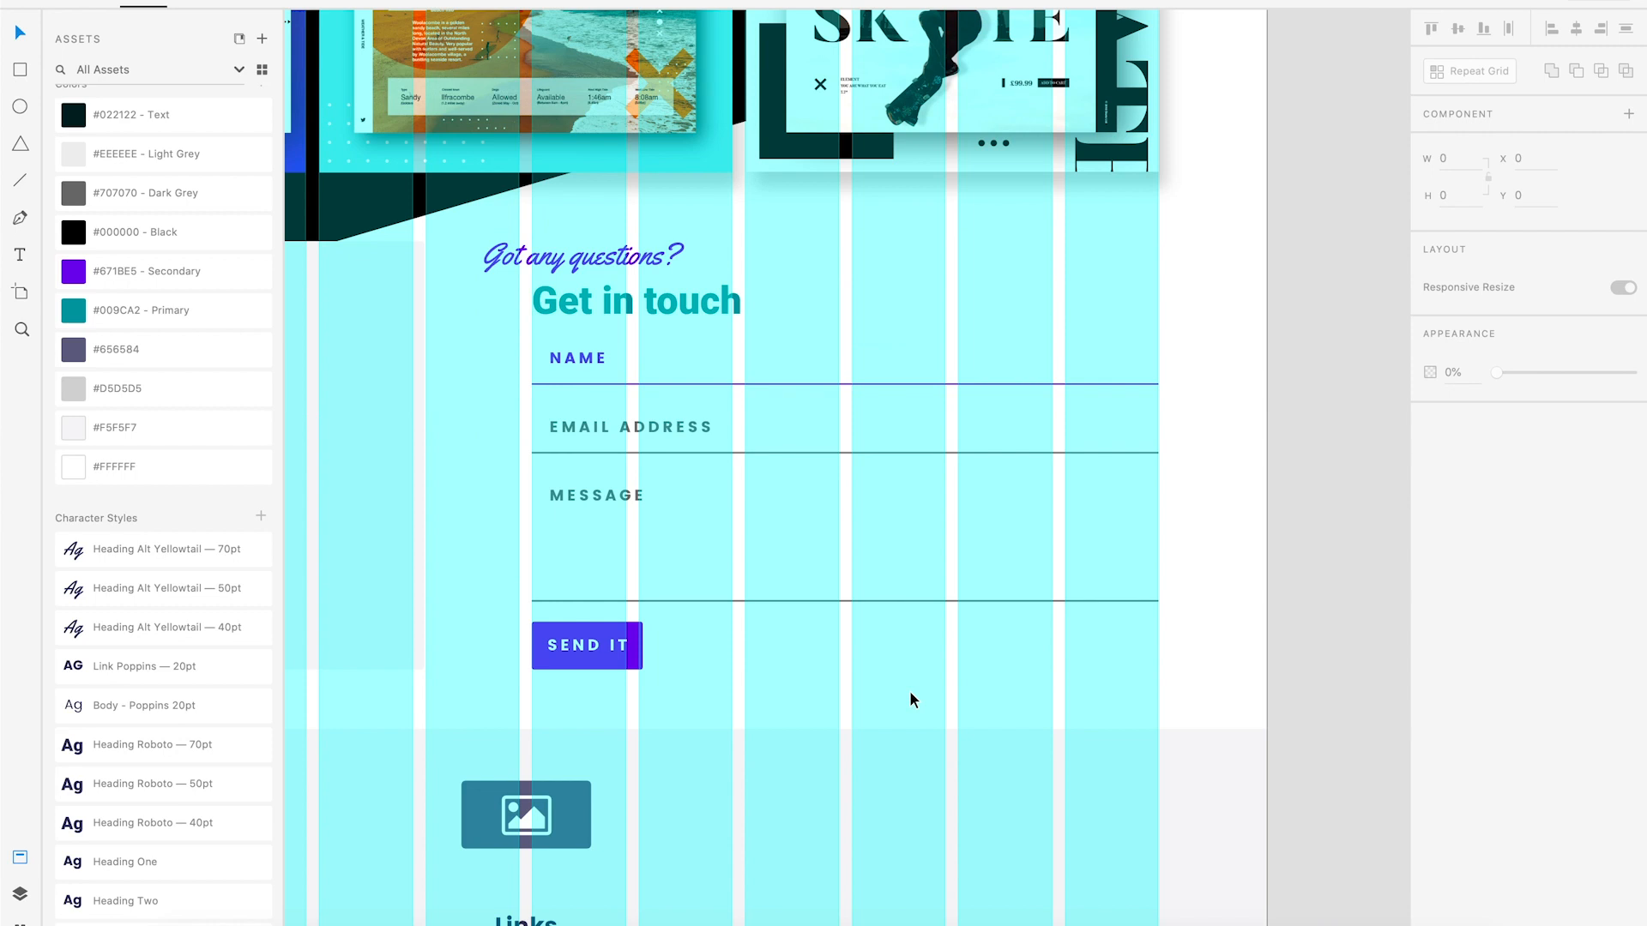
pyautogui.press('super+shift+apostrophe')
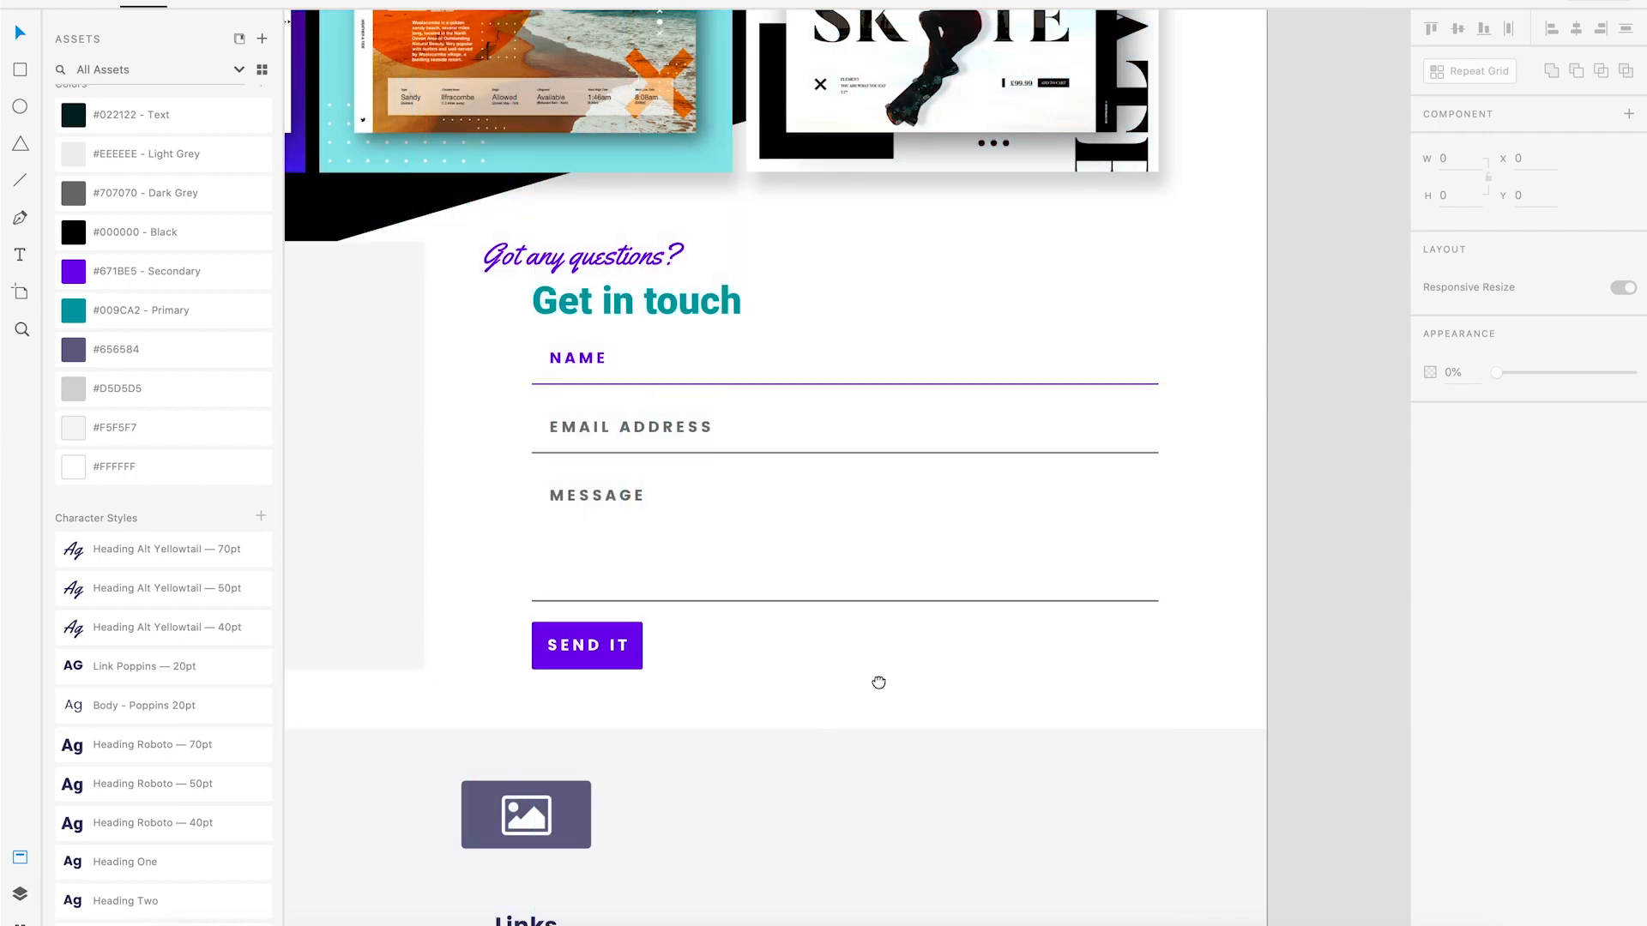
# Review the spacing and styling of the contact form, footer, projects and Content Creator sections without the grid.
pyautogui.scroll(-3, 912, 658)
pyautogui.hscroll(-3, 911, 658)
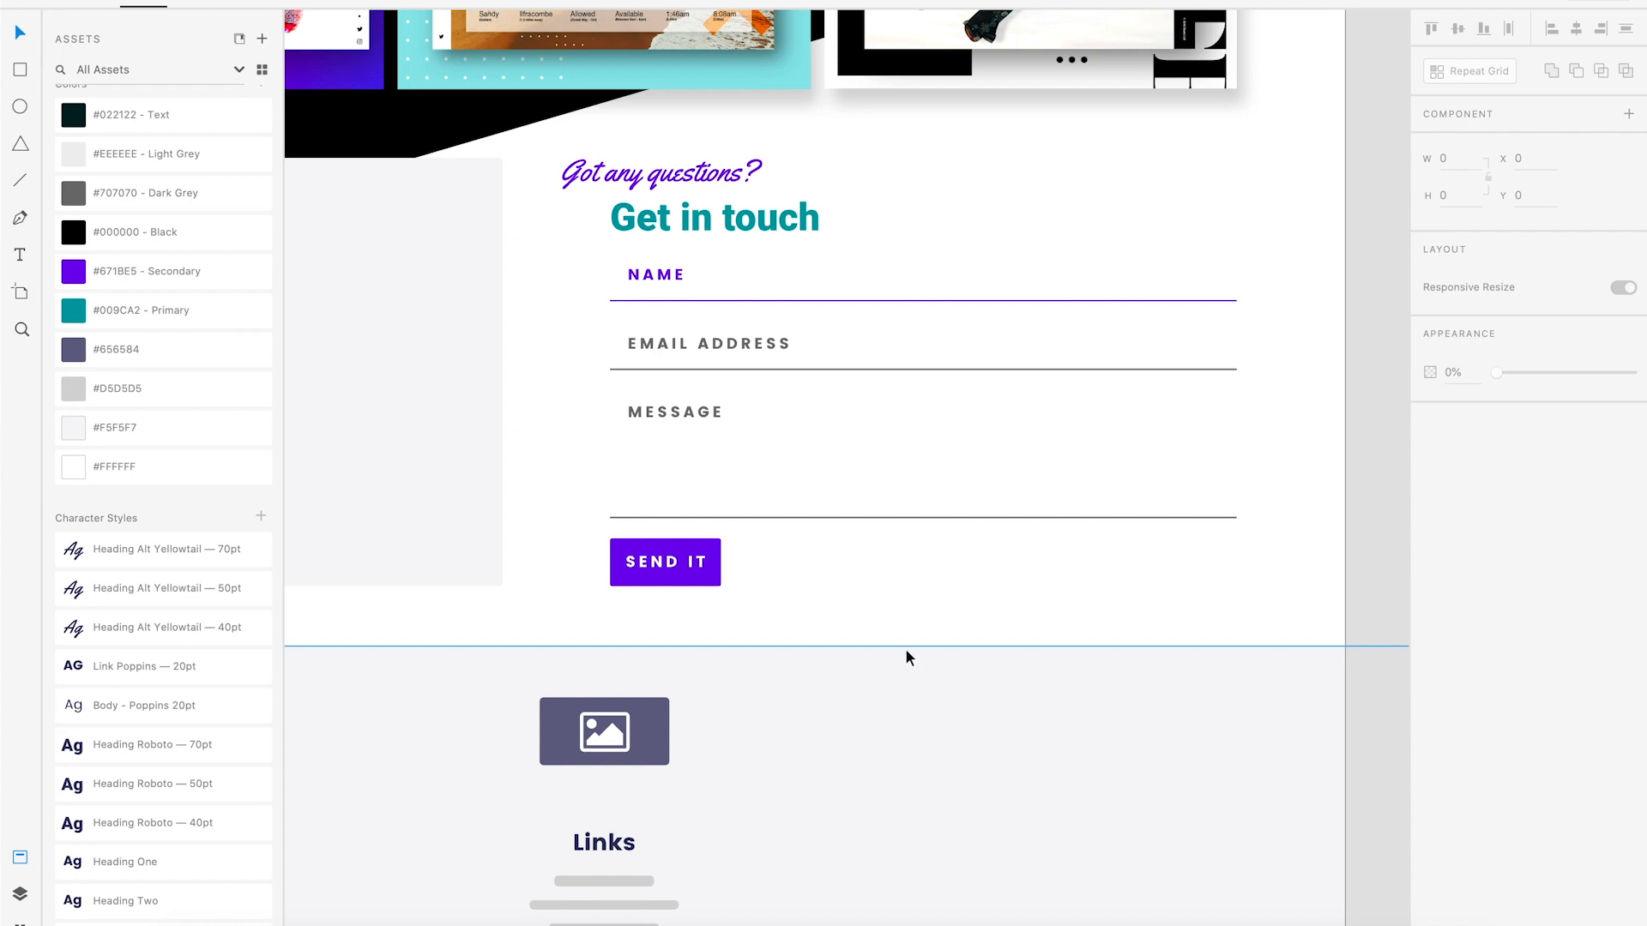
pyautogui.scroll(-2, 907, 655)
pyautogui.hscroll(3, 908, 654)
pyautogui.scroll(-3, 835, 584)
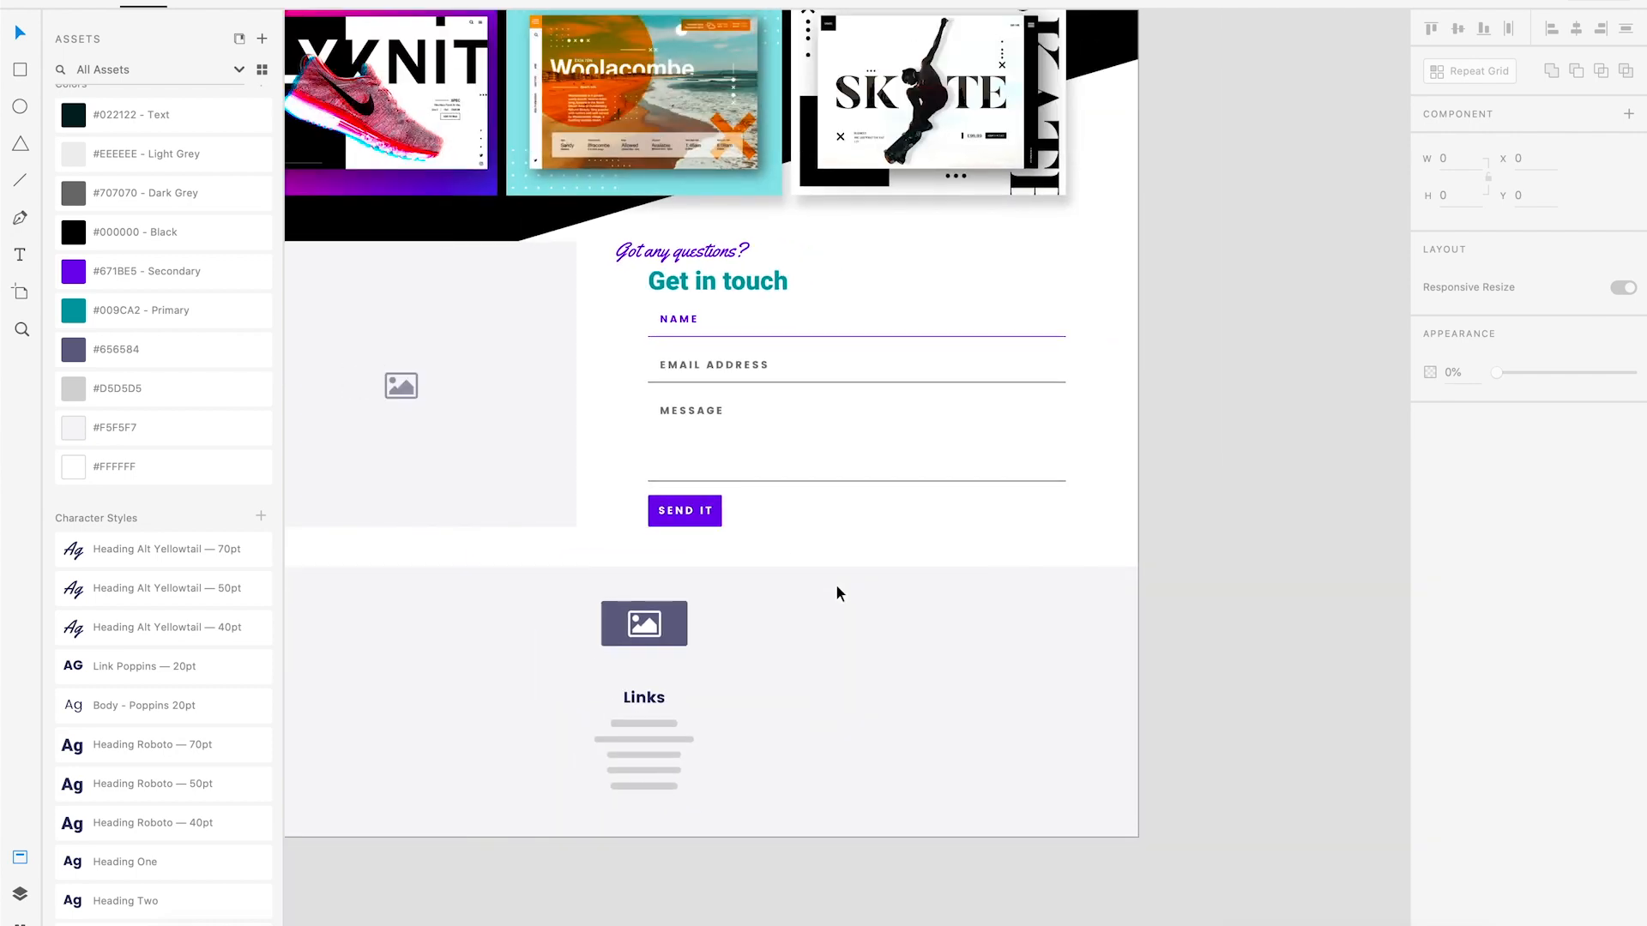
pyautogui.hscroll(-4, 559, 474)
pyautogui.scroll(-3, 724, 481)
pyautogui.hscroll(2, 724, 481)
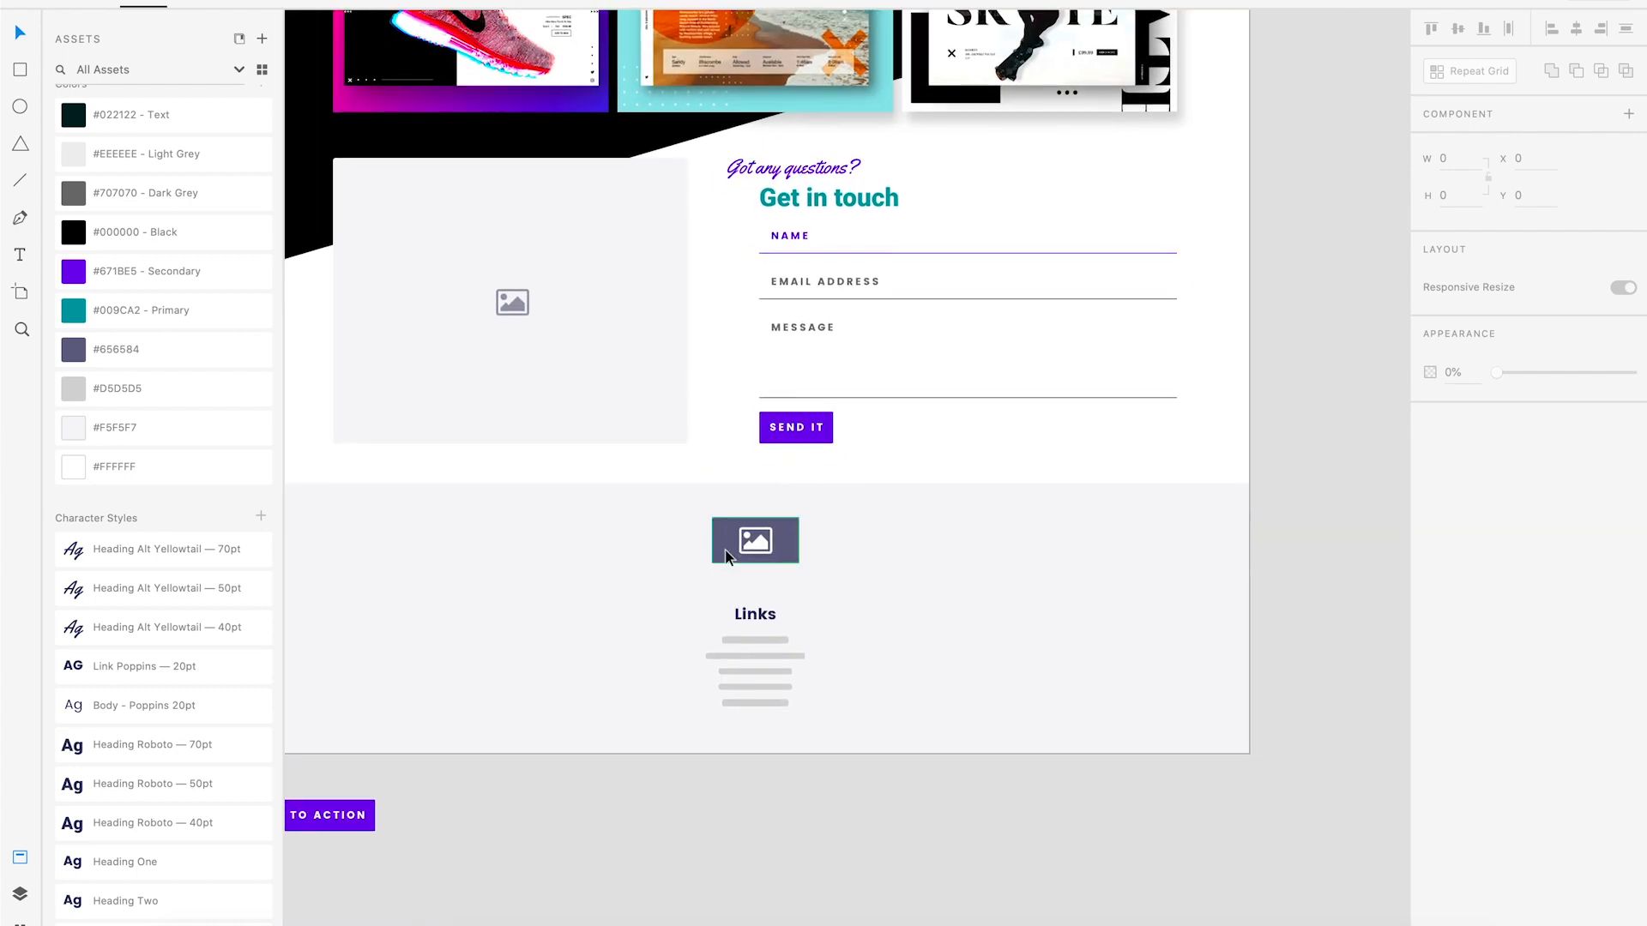
pyautogui.scroll(7, 548, 415)
pyautogui.scroll(5, 647, 508)
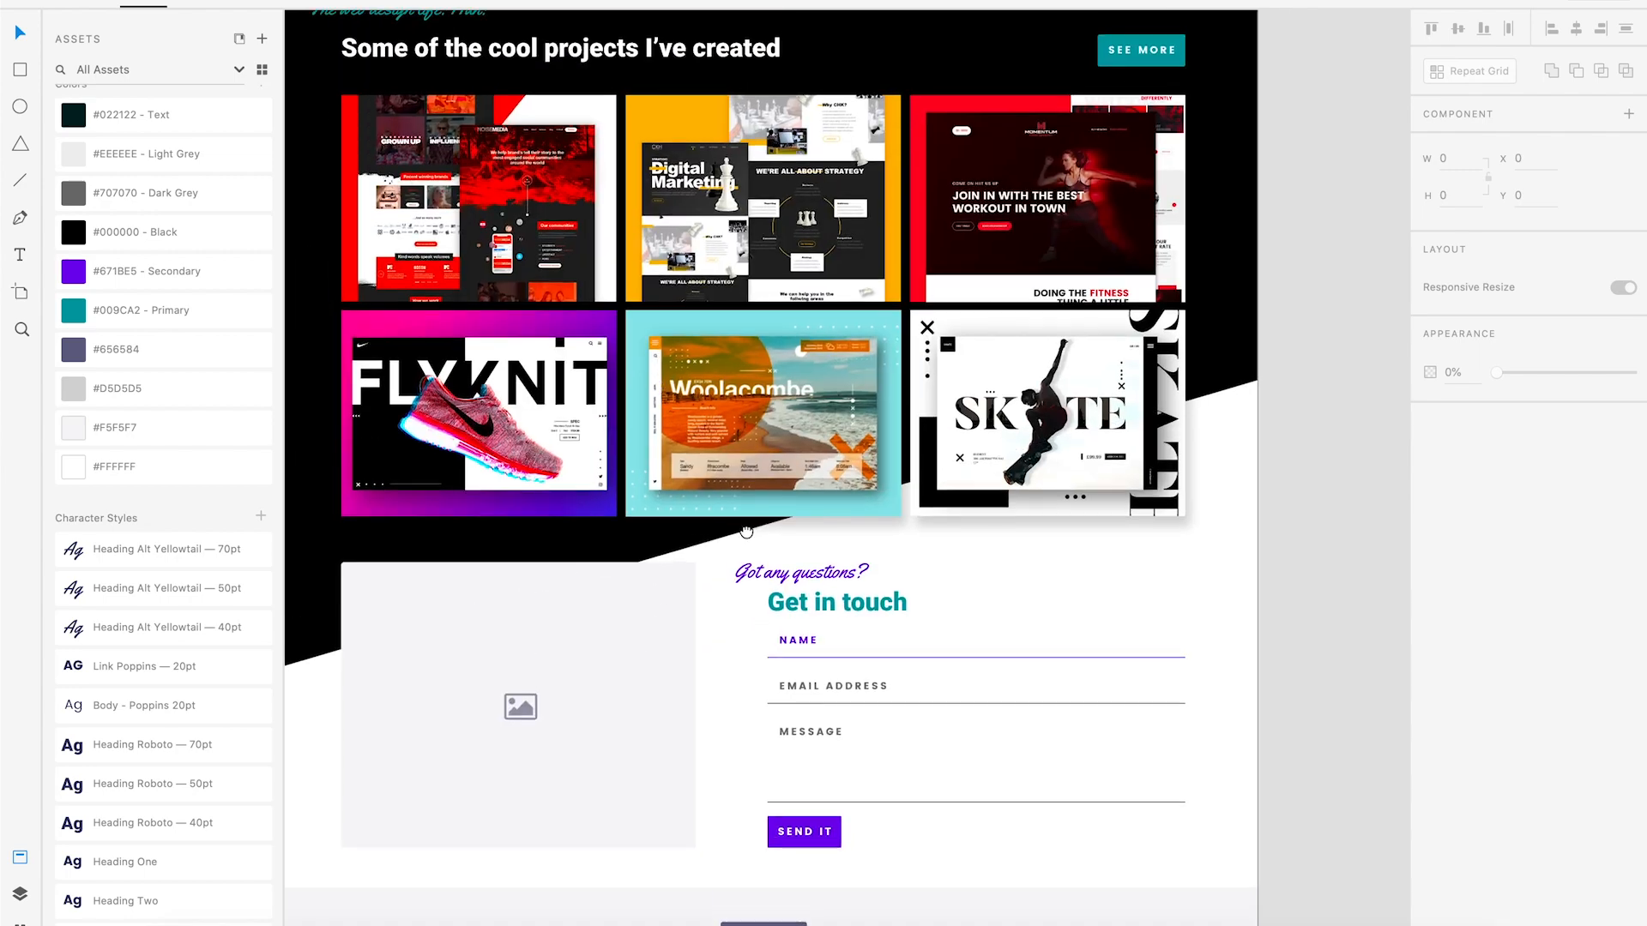
pyautogui.scroll(3, 660, 515)
pyautogui.hscroll(-3, 663, 615)
pyautogui.scroll(-1, 663, 615)
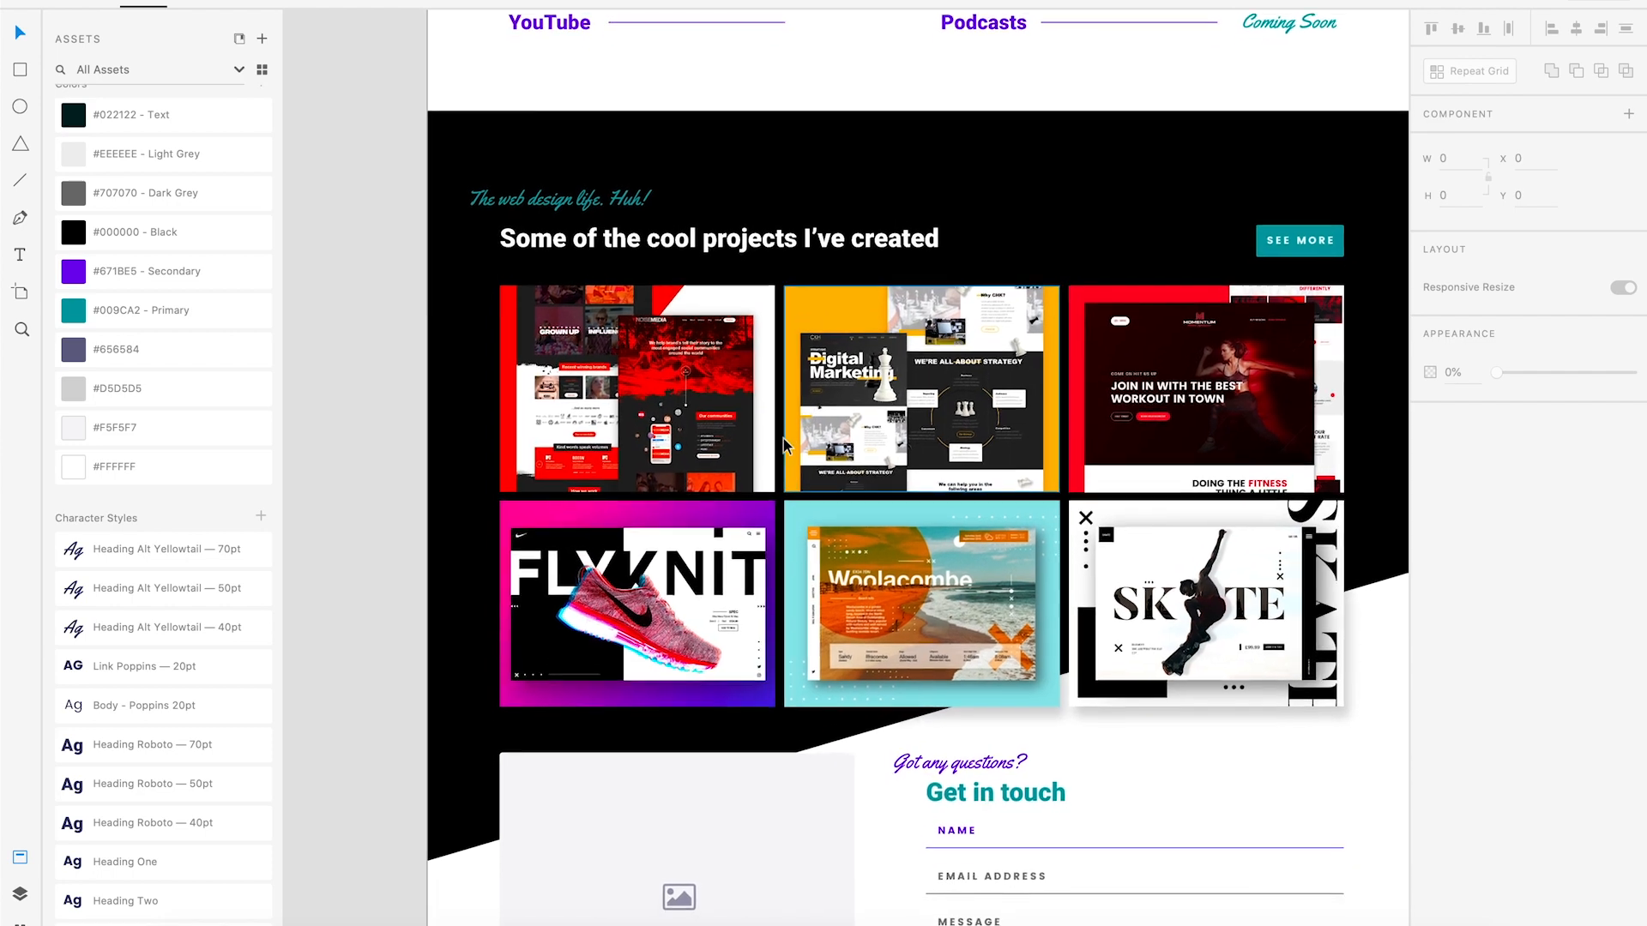
pyautogui.scroll(-6, 782, 444)
pyautogui.scroll(-1, 784, 441)
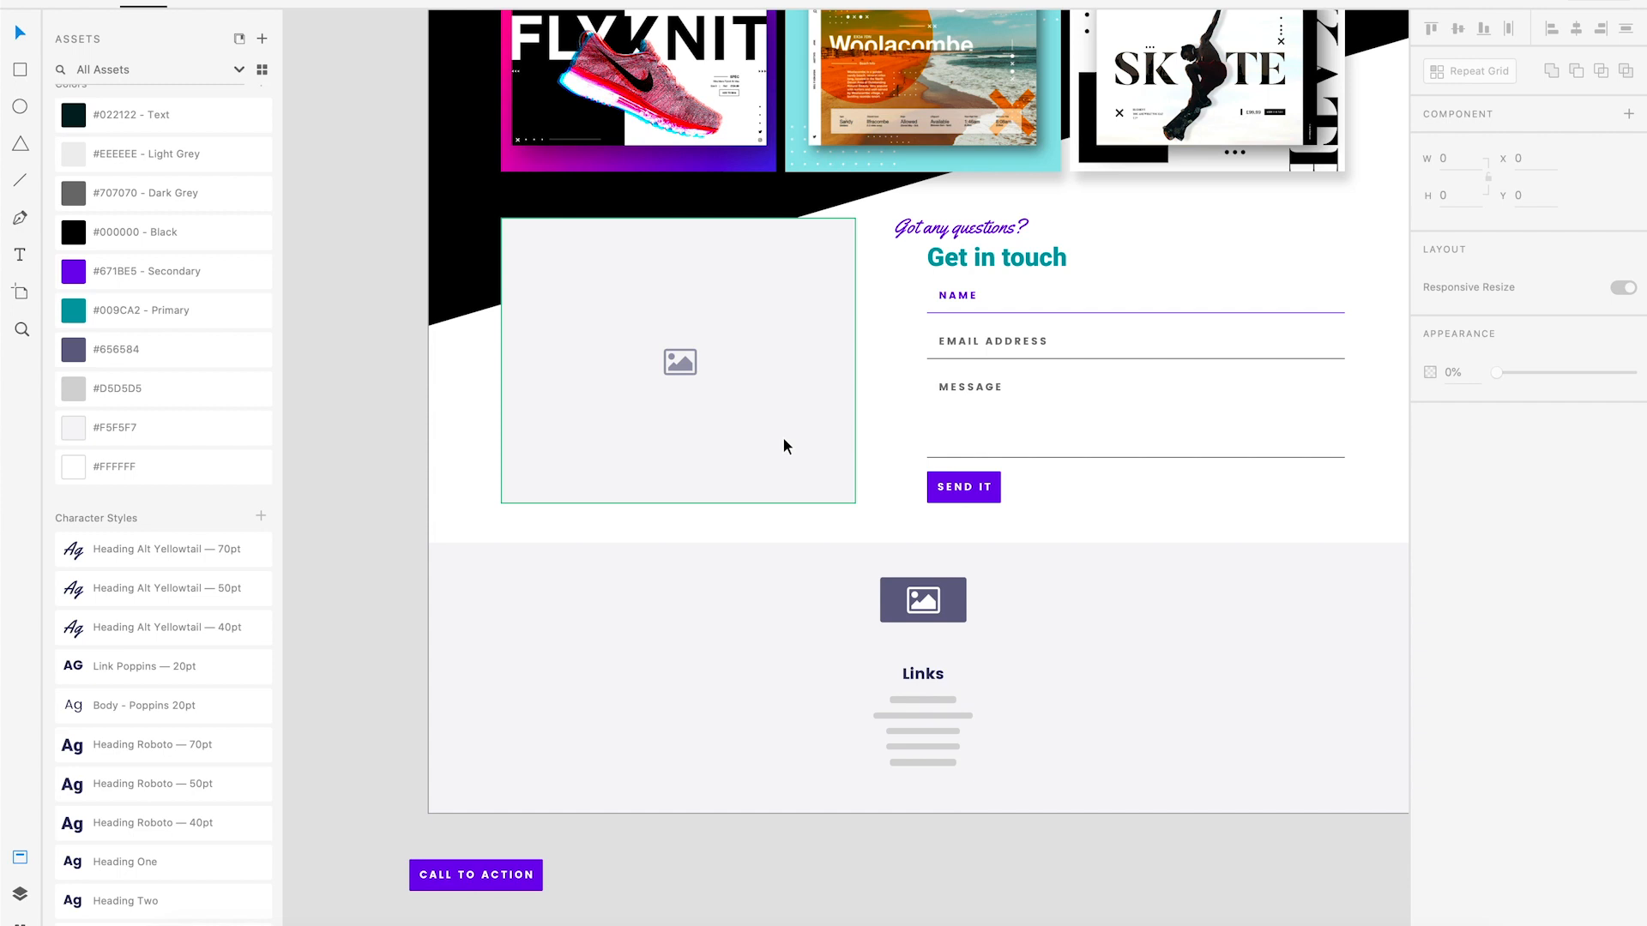
pyautogui.scroll(10, 784, 439)
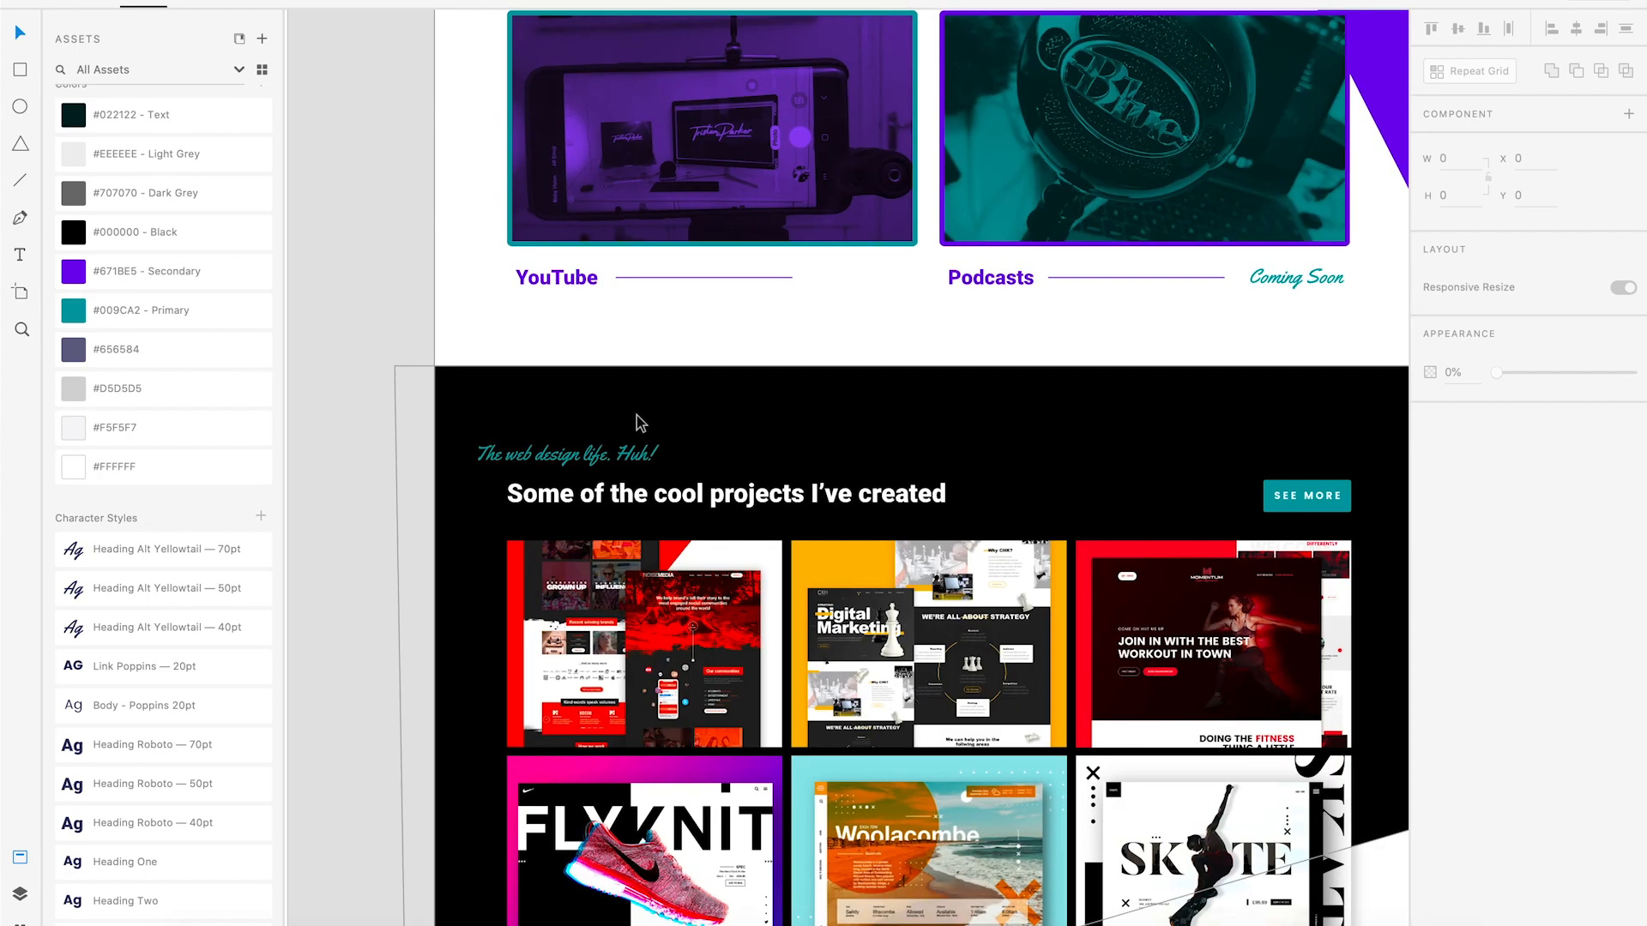
pyautogui.scroll(4, 599, 320)
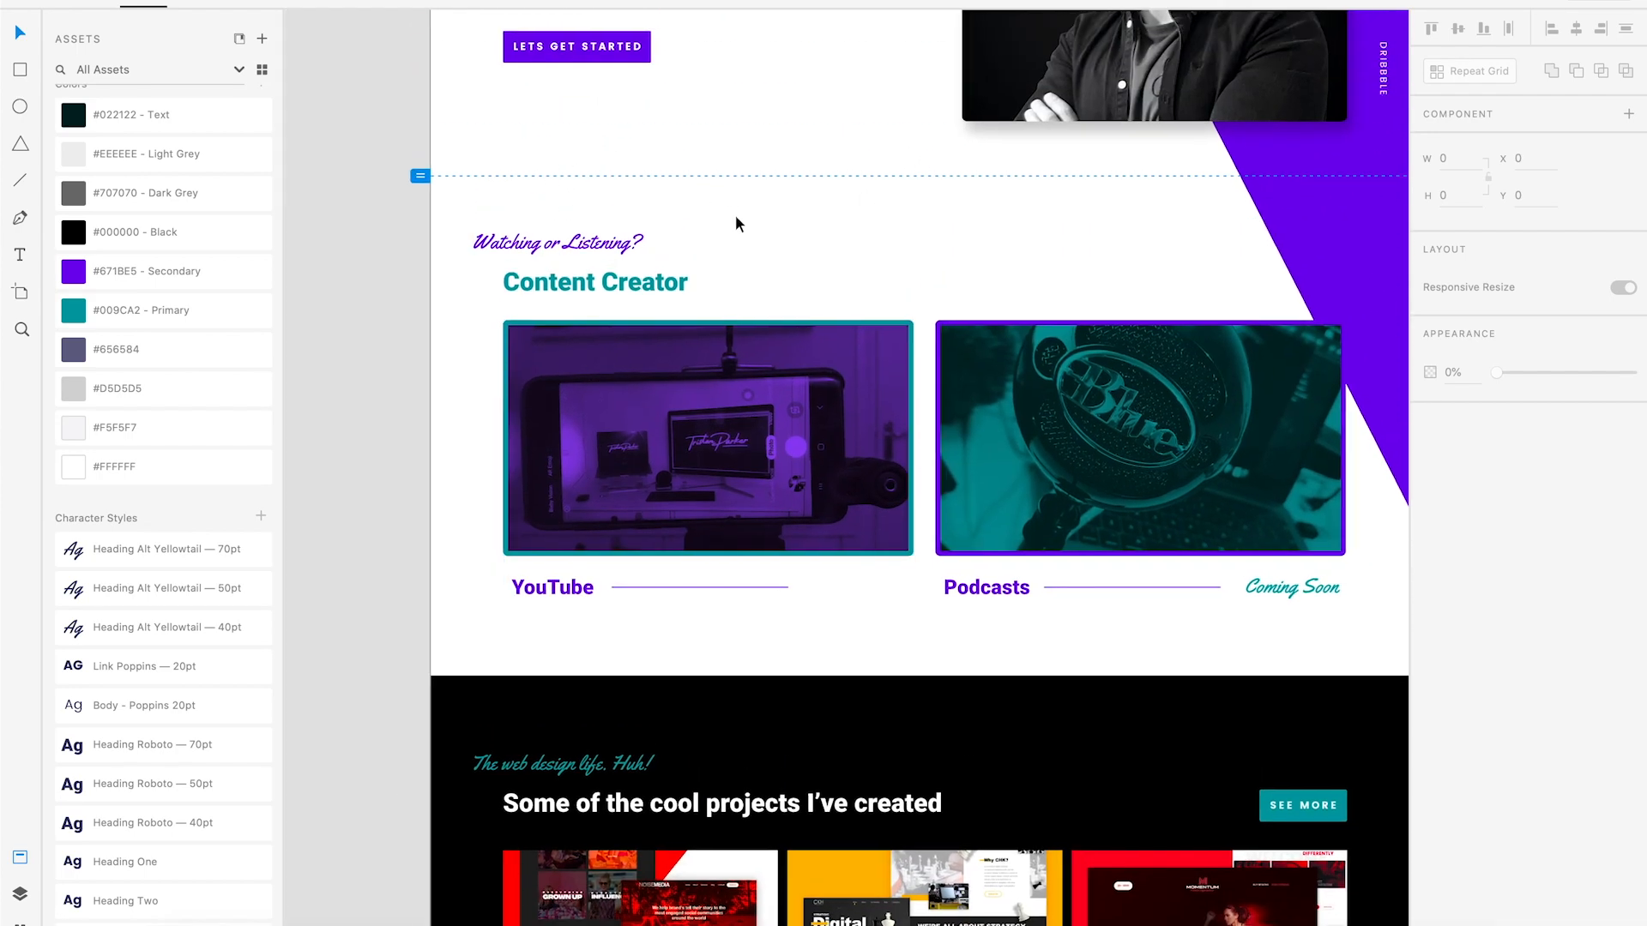
pyautogui.scroll(-3, 764, 240)
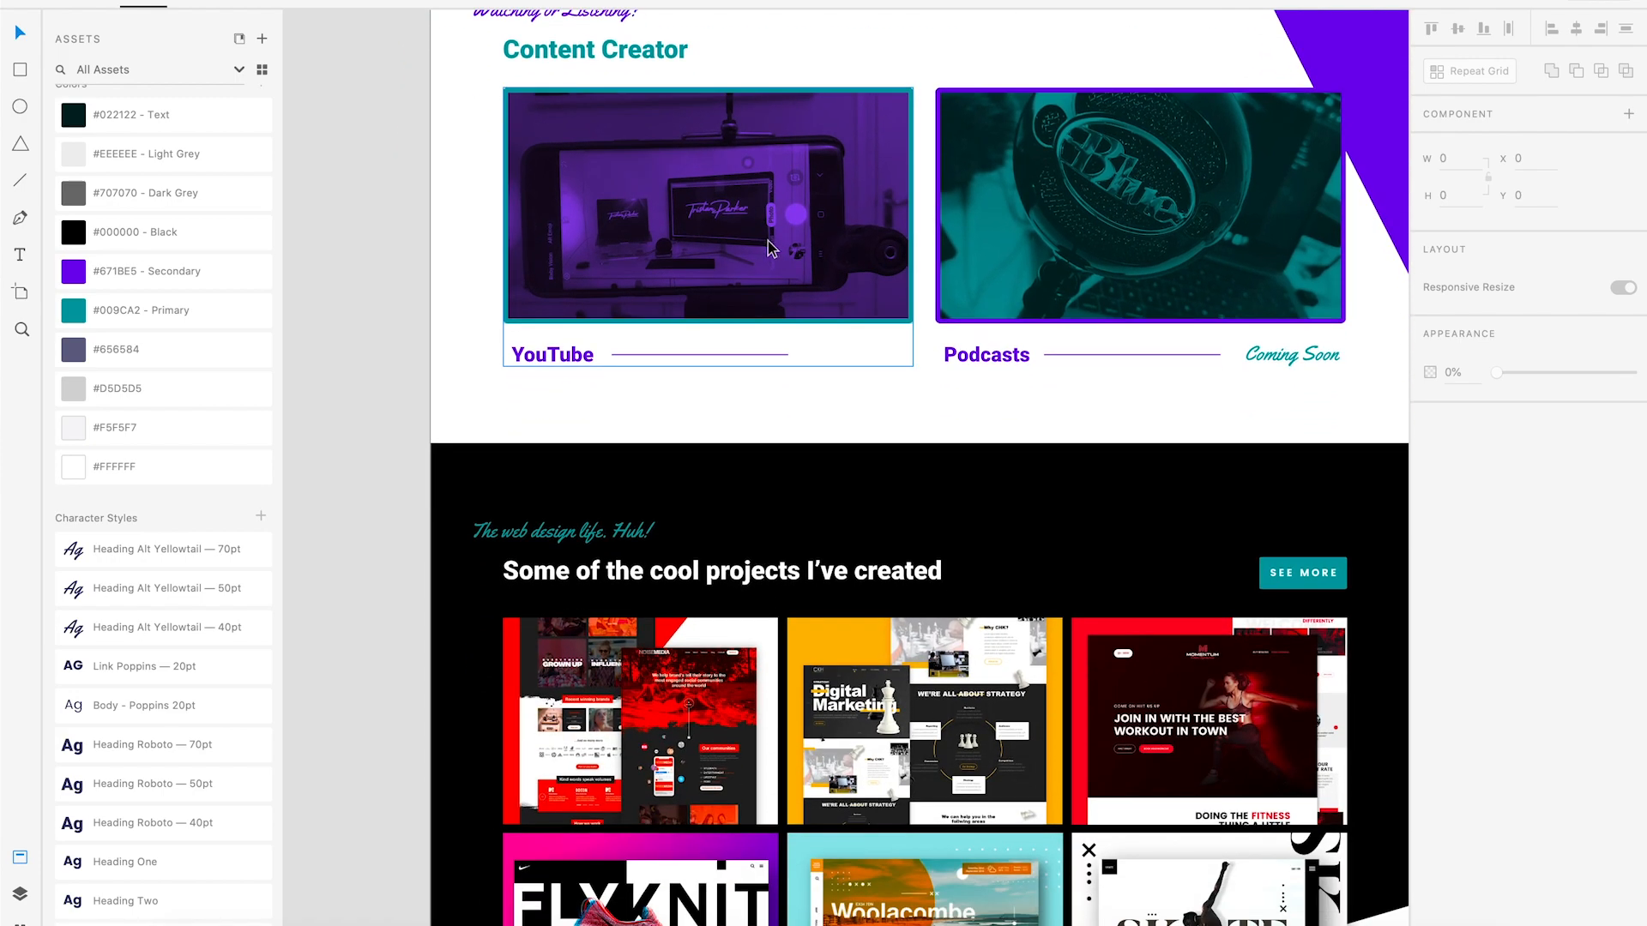
pyautogui.scroll(-6, 798, 247)
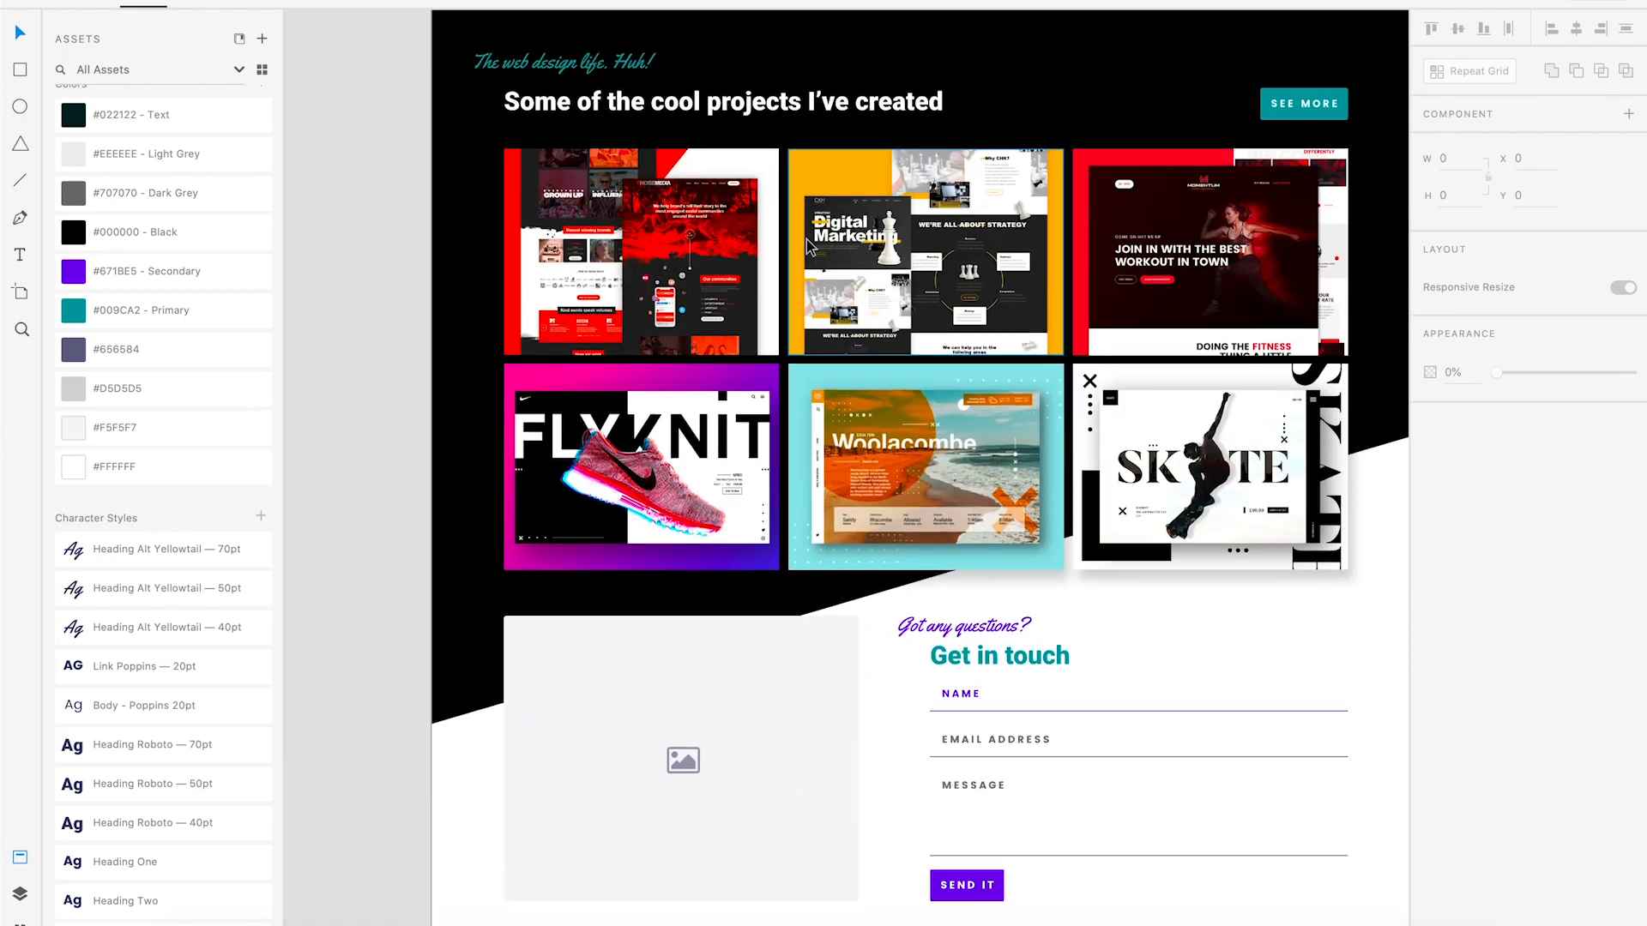
# Extend the Homepage artboard downward to make extra room below the footer.
pyautogui.scroll(15, 808, 246)
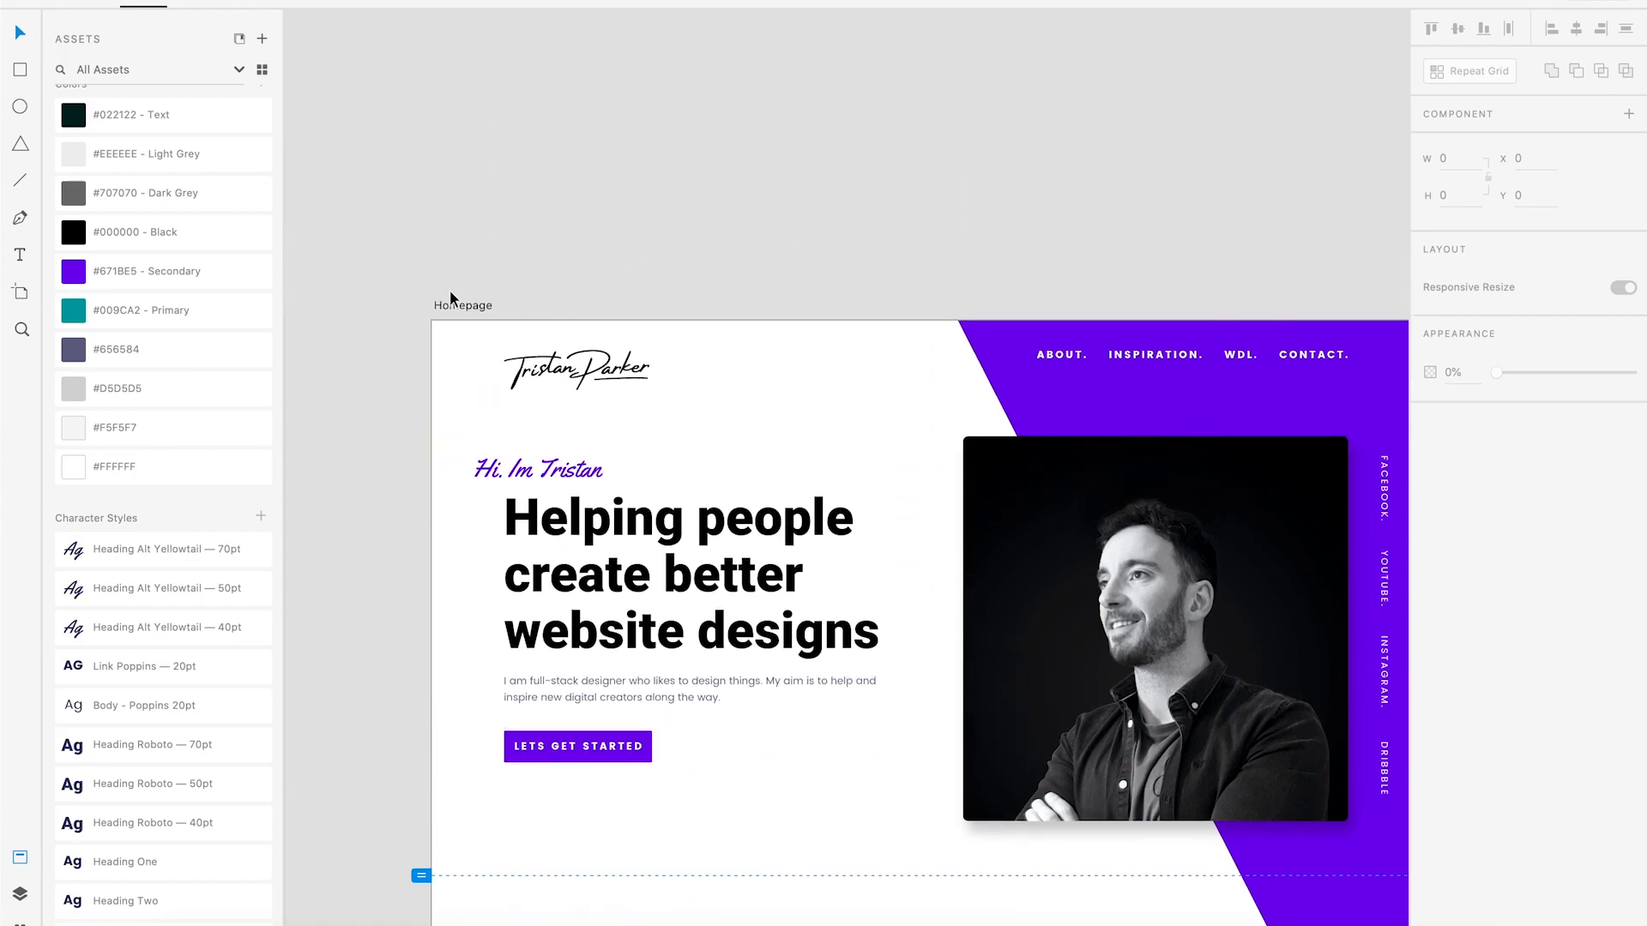
pyautogui.click(467, 305)
pyautogui.scroll(-20, 646, 275)
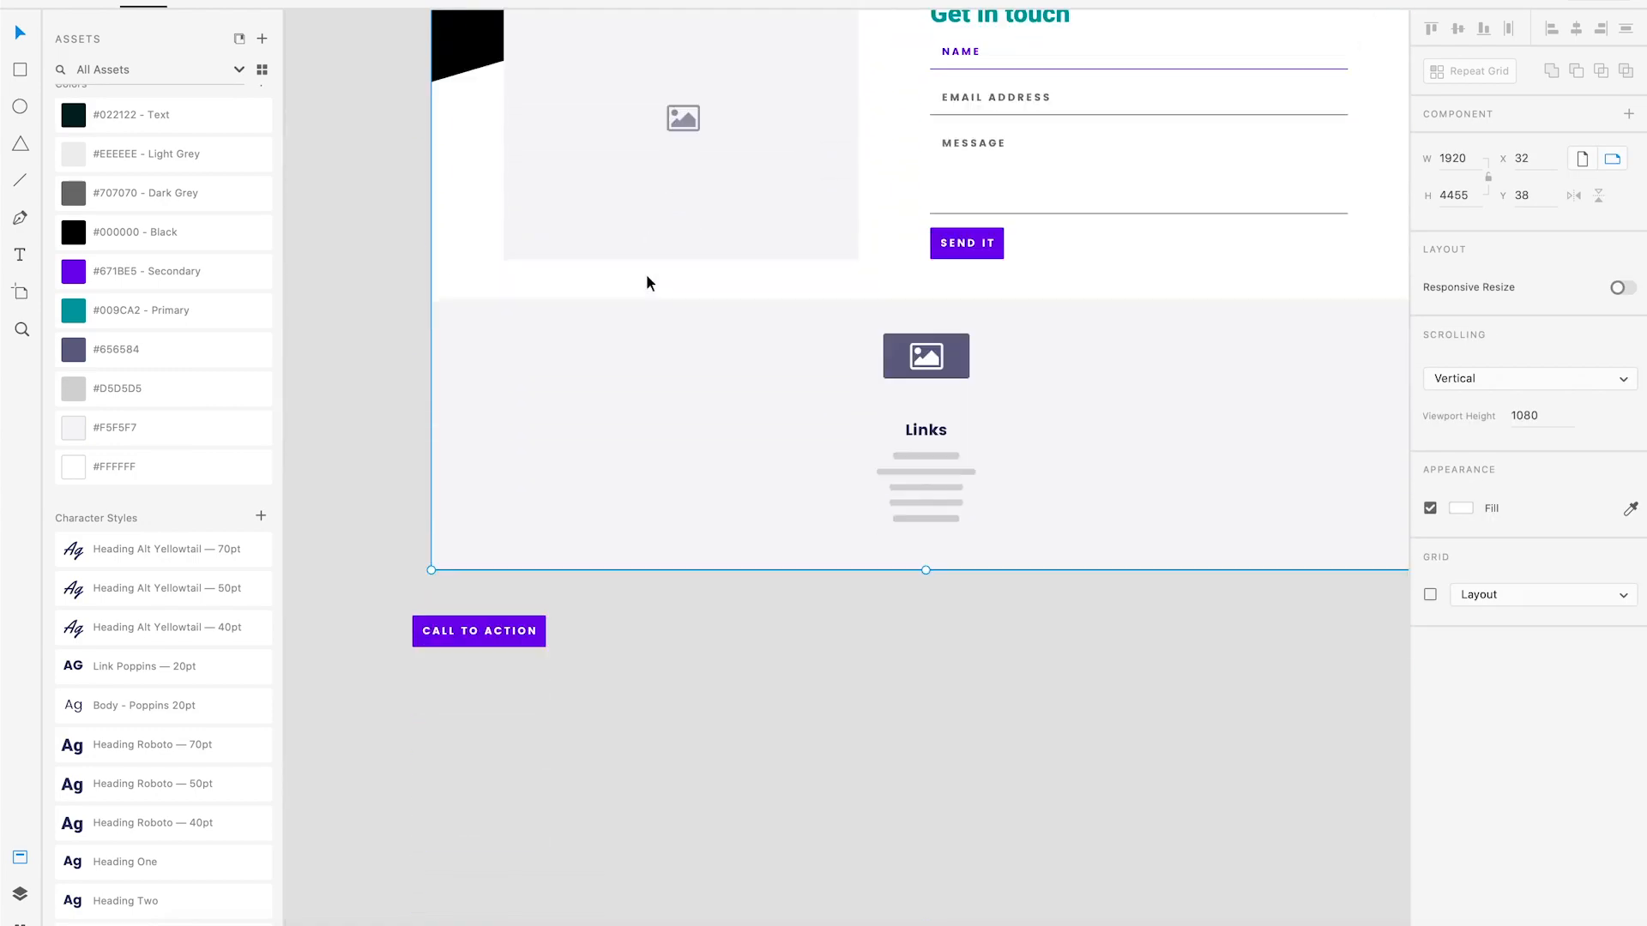
pyautogui.moveTo(923, 450); pyautogui.dragTo(918, 563)
# Delete the leftover CALL TO ACTION button below the footer.
pyautogui.scroll(-1, 894, 566)
pyautogui.moveTo(634, 655); pyautogui.dragTo(452, 463)
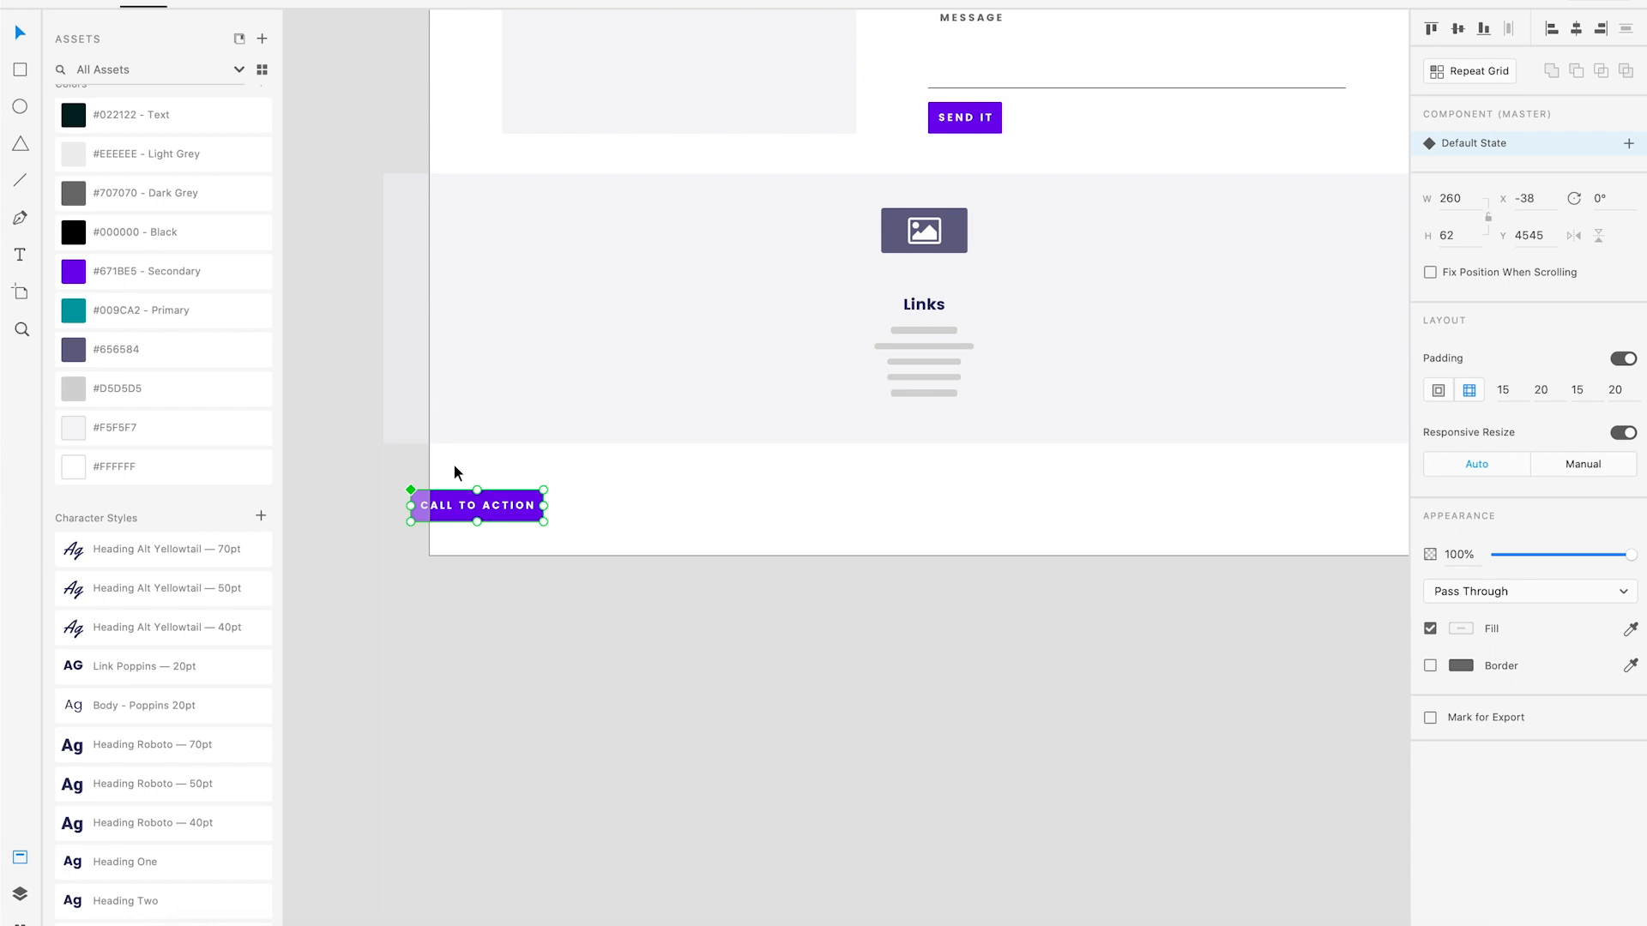
pyautogui.press('Delete')
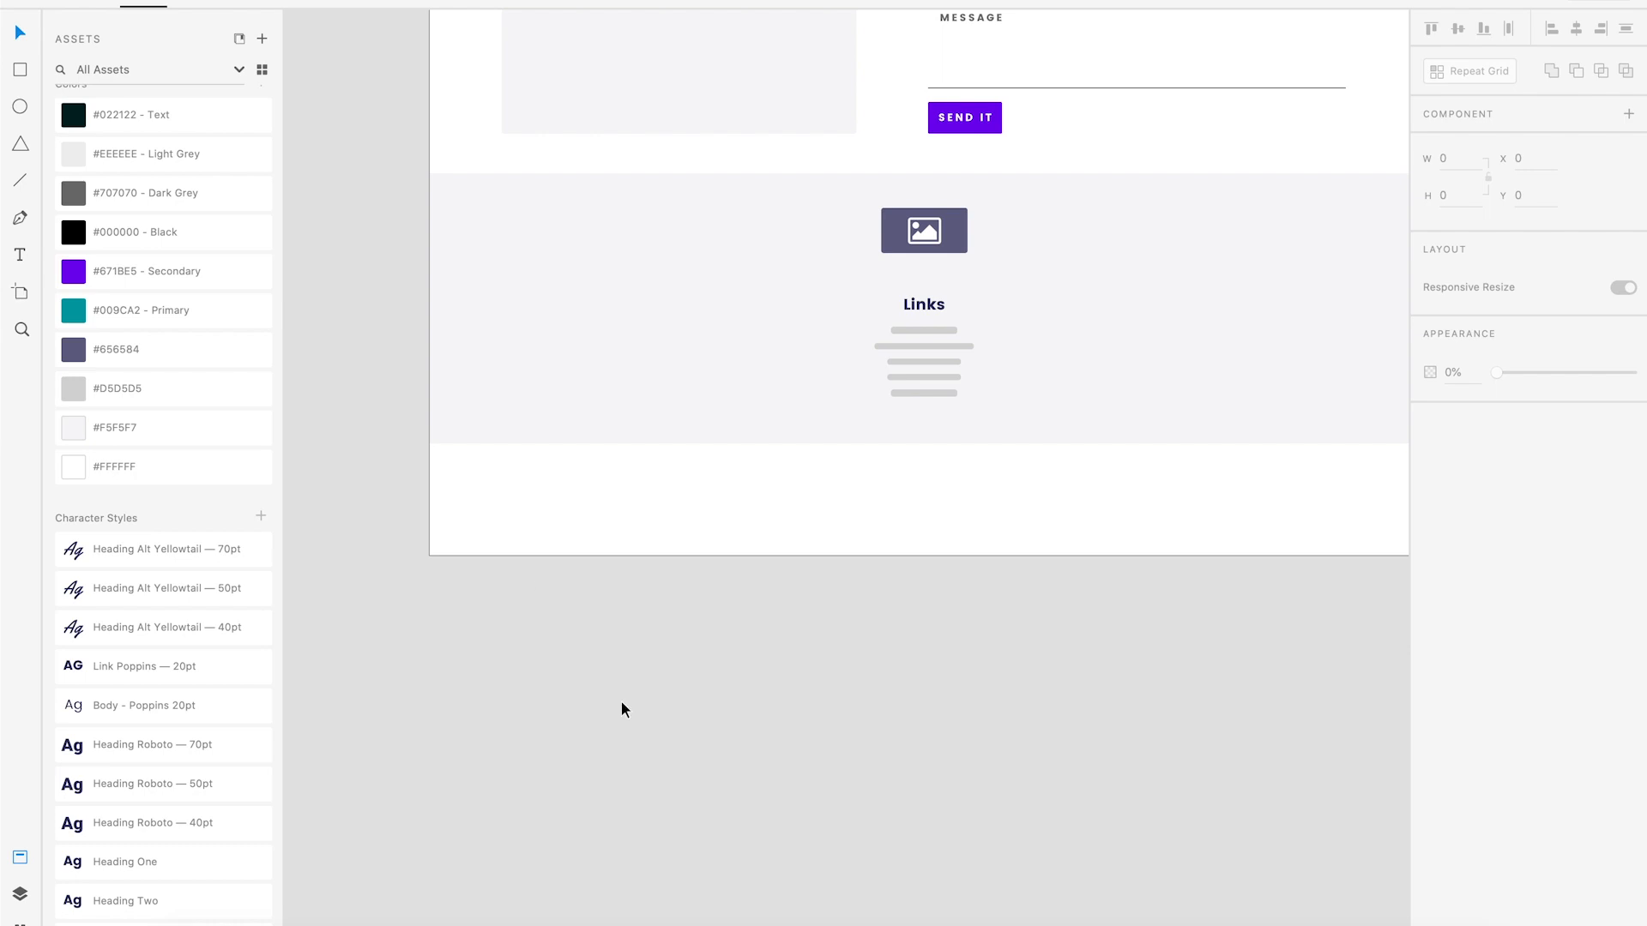
# Move the footer background with its logo placeholder and links down to the artboard's bottom edge, at Y 4147.
pyautogui.scroll(1, 852, 547)
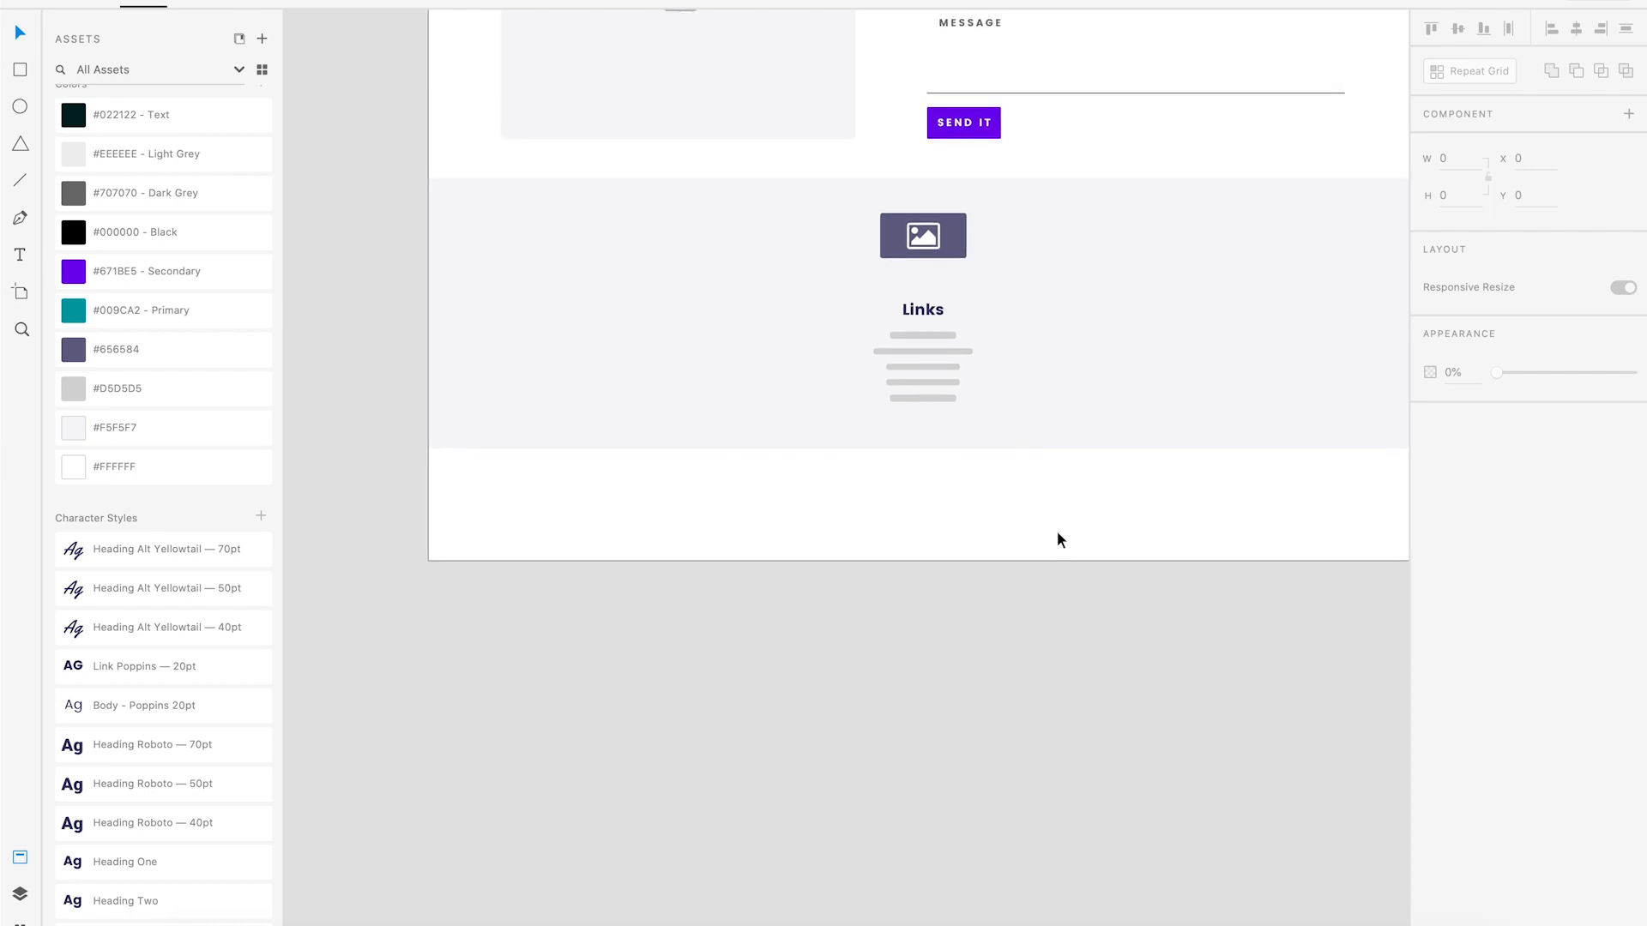
pyautogui.moveTo(1062, 545); pyautogui.dragTo(819, 215)
pyautogui.moveTo(811, 290); pyautogui.dragTo(814, 387)
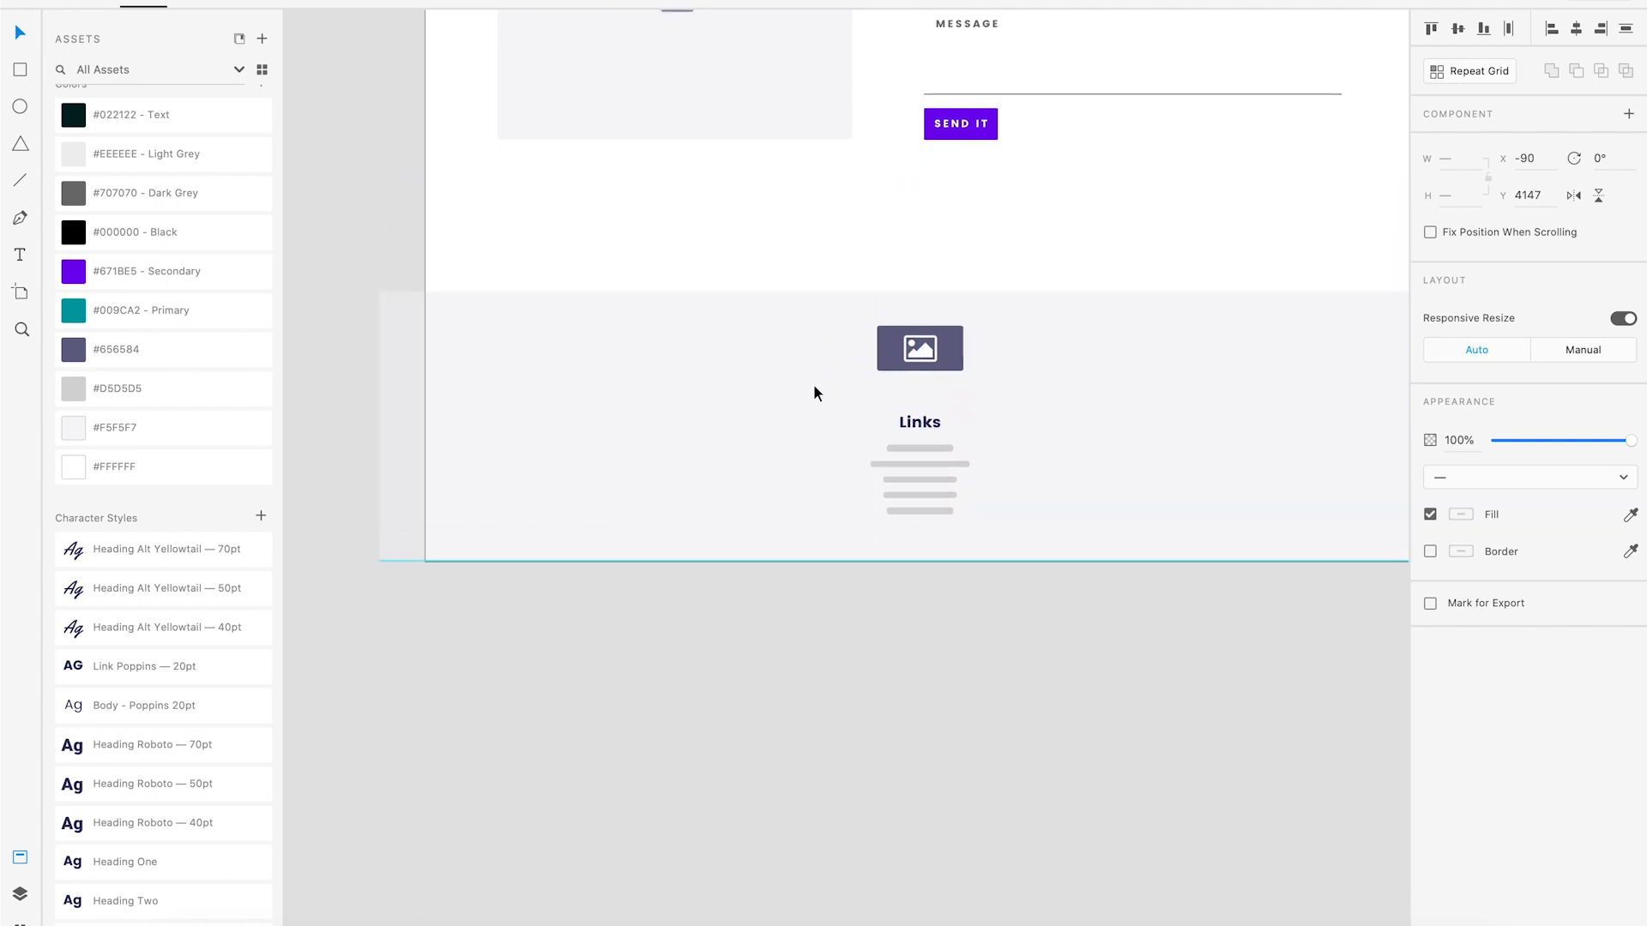
# Move the whole contact section, including its image placeholder and form, down to Y 3400, closer to the footer.
pyautogui.click(882, 206)
pyautogui.moveTo(898, 209); pyautogui.dragTo(625, 537)
pyautogui.moveTo(862, 542); pyautogui.dragTo(657, 344)
pyautogui.scroll(1, 678, 318)
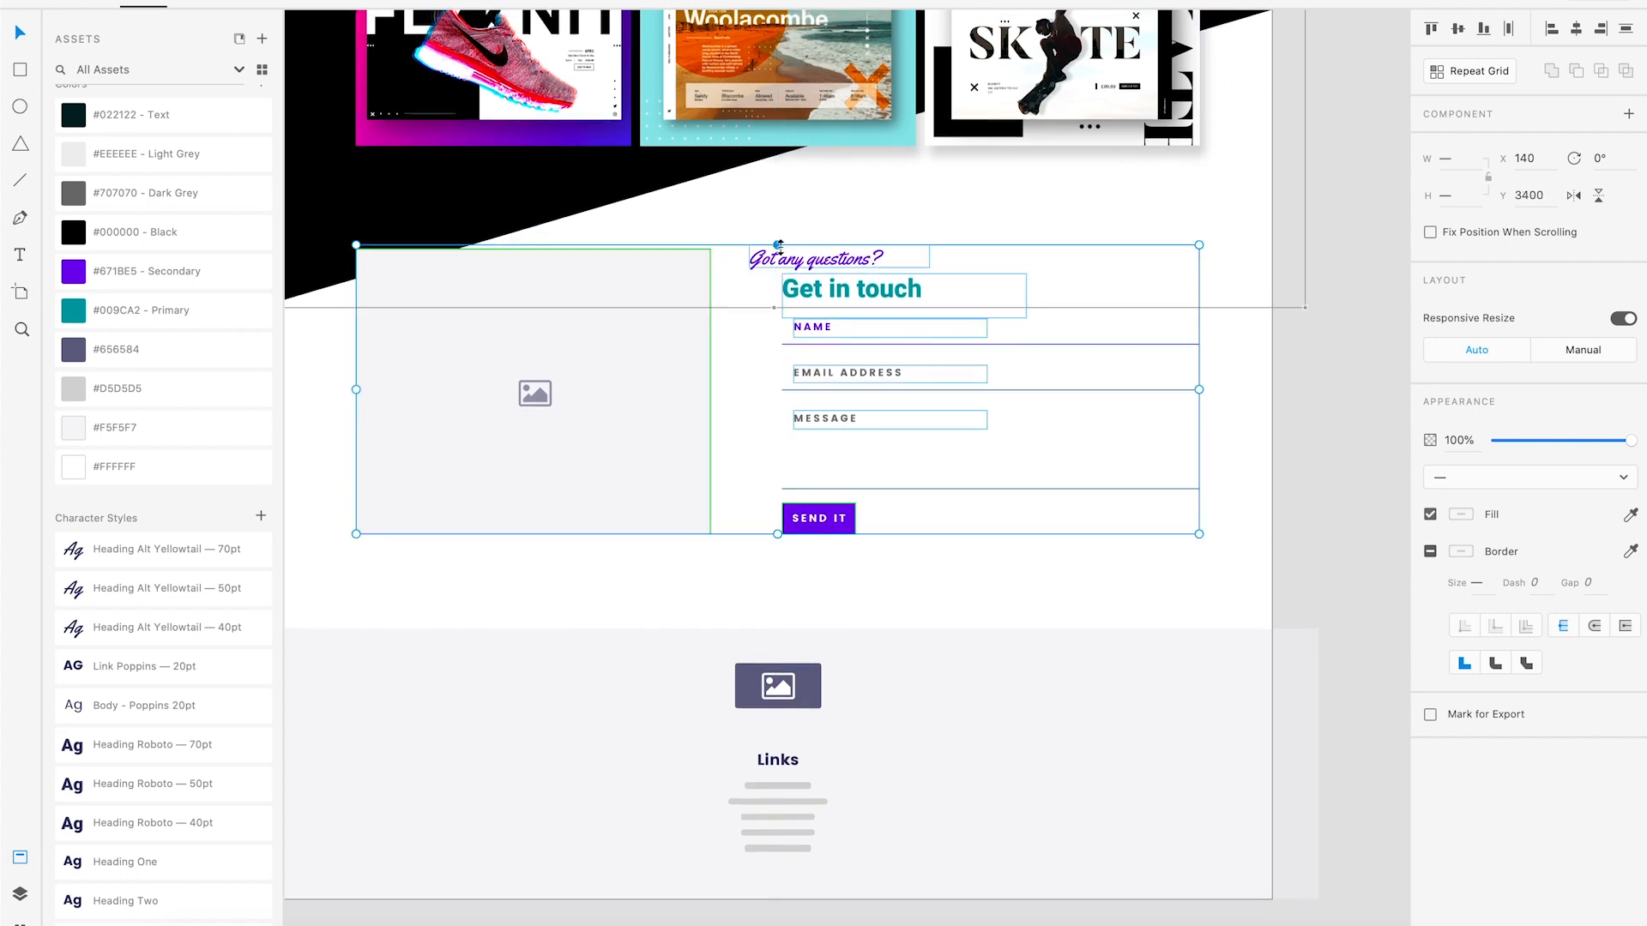
# Copy the teal-tinted photo of the designer sketching on a tablet from its place outside the contact section.
pyautogui.click(713, 214)
pyautogui.moveTo(653, 216); pyautogui.dragTo(902, 209)
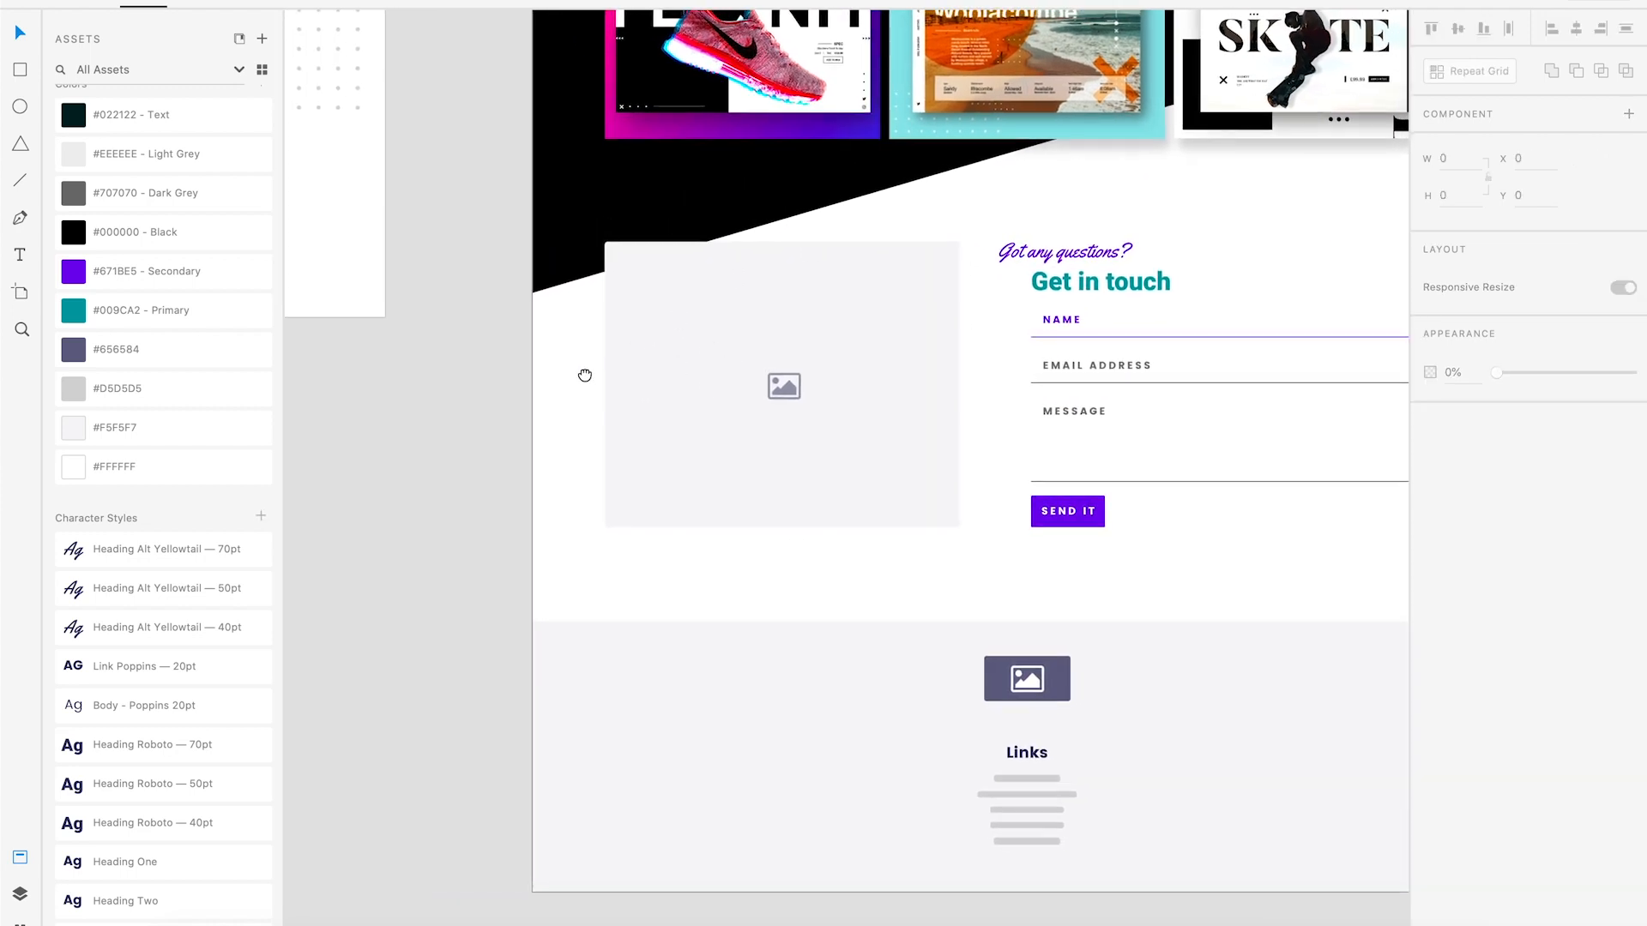
pyautogui.moveTo(585, 376); pyautogui.dragTo(863, 334)
pyautogui.moveTo(549, 398); pyautogui.dragTo(1010, 289)
pyautogui.moveTo(455, 371)
pyautogui.mouseDown()
pyautogui.moveTo(856, 584)
pyautogui.moveTo(613, 920)
pyautogui.mouseUp()
pyautogui.moveTo(683, 385); pyautogui.dragTo(601, 925)
pyautogui.moveTo(1098, 380)
pyautogui.mouseDown()
pyautogui.moveTo(914, 307)
pyautogui.moveTo(652, 165)
pyautogui.mouseUp()
pyautogui.moveTo(966, 460)
pyautogui.mouseDown()
pyautogui.moveTo(676, 232)
pyautogui.moveTo(600, 146)
pyautogui.mouseUp()
pyautogui.moveTo(810, 460); pyautogui.dragTo(486, 8)
pyautogui.moveTo(606, 477); pyautogui.dragTo(698, 390)
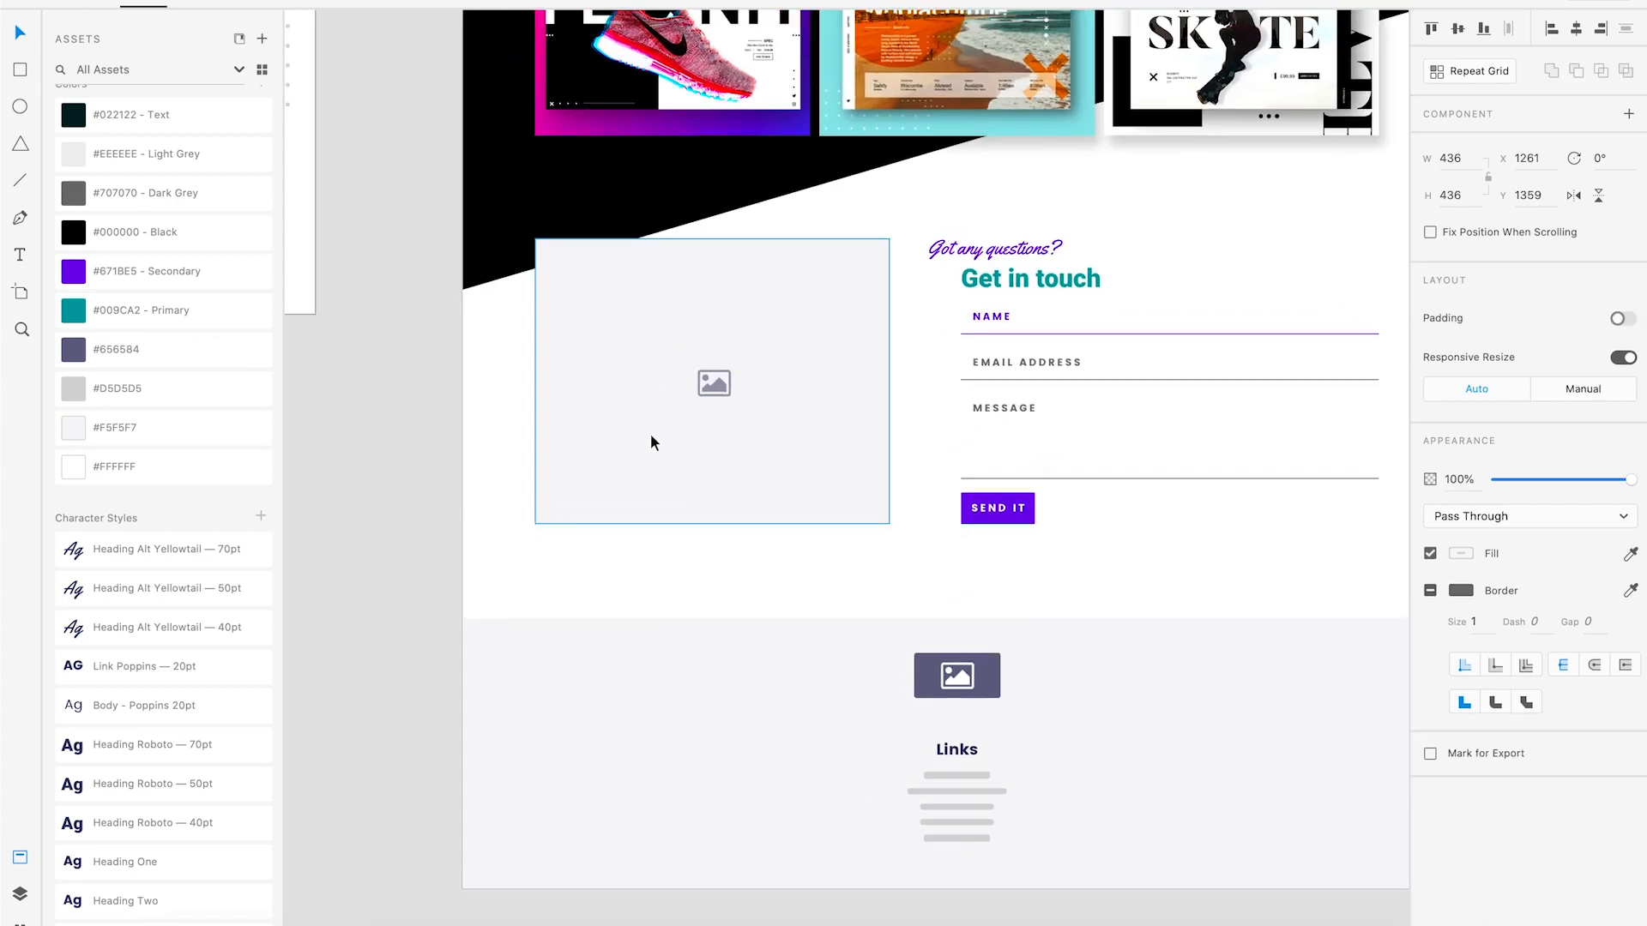
# Paste the teal photo over the contact section's image placeholder and scale it to 689 × 689 at X 140, Y 3339.
pyautogui.click(649, 492)
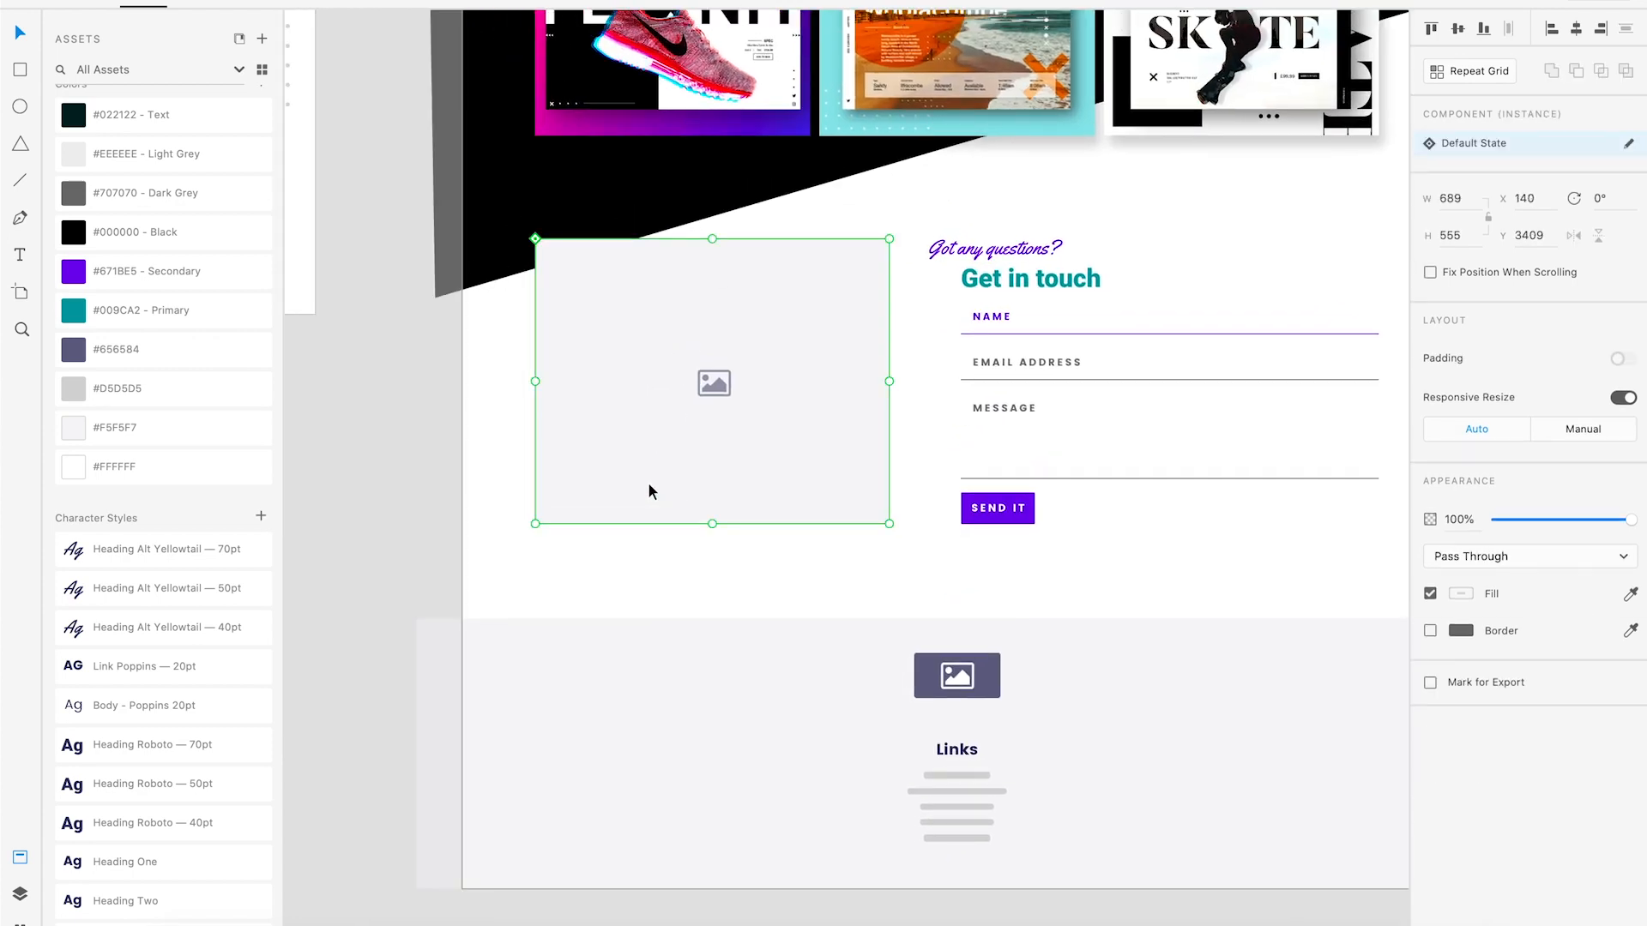
pyautogui.press('super+v')
pyautogui.moveTo(865, 470); pyautogui.dragTo(575, 460)
pyautogui.moveTo(759, 327)
pyautogui.mouseDown()
pyautogui.moveTo(897, 199)
pyautogui.moveTo(901, 218)
pyautogui.moveTo(754, 332)
pyautogui.mouseUp()
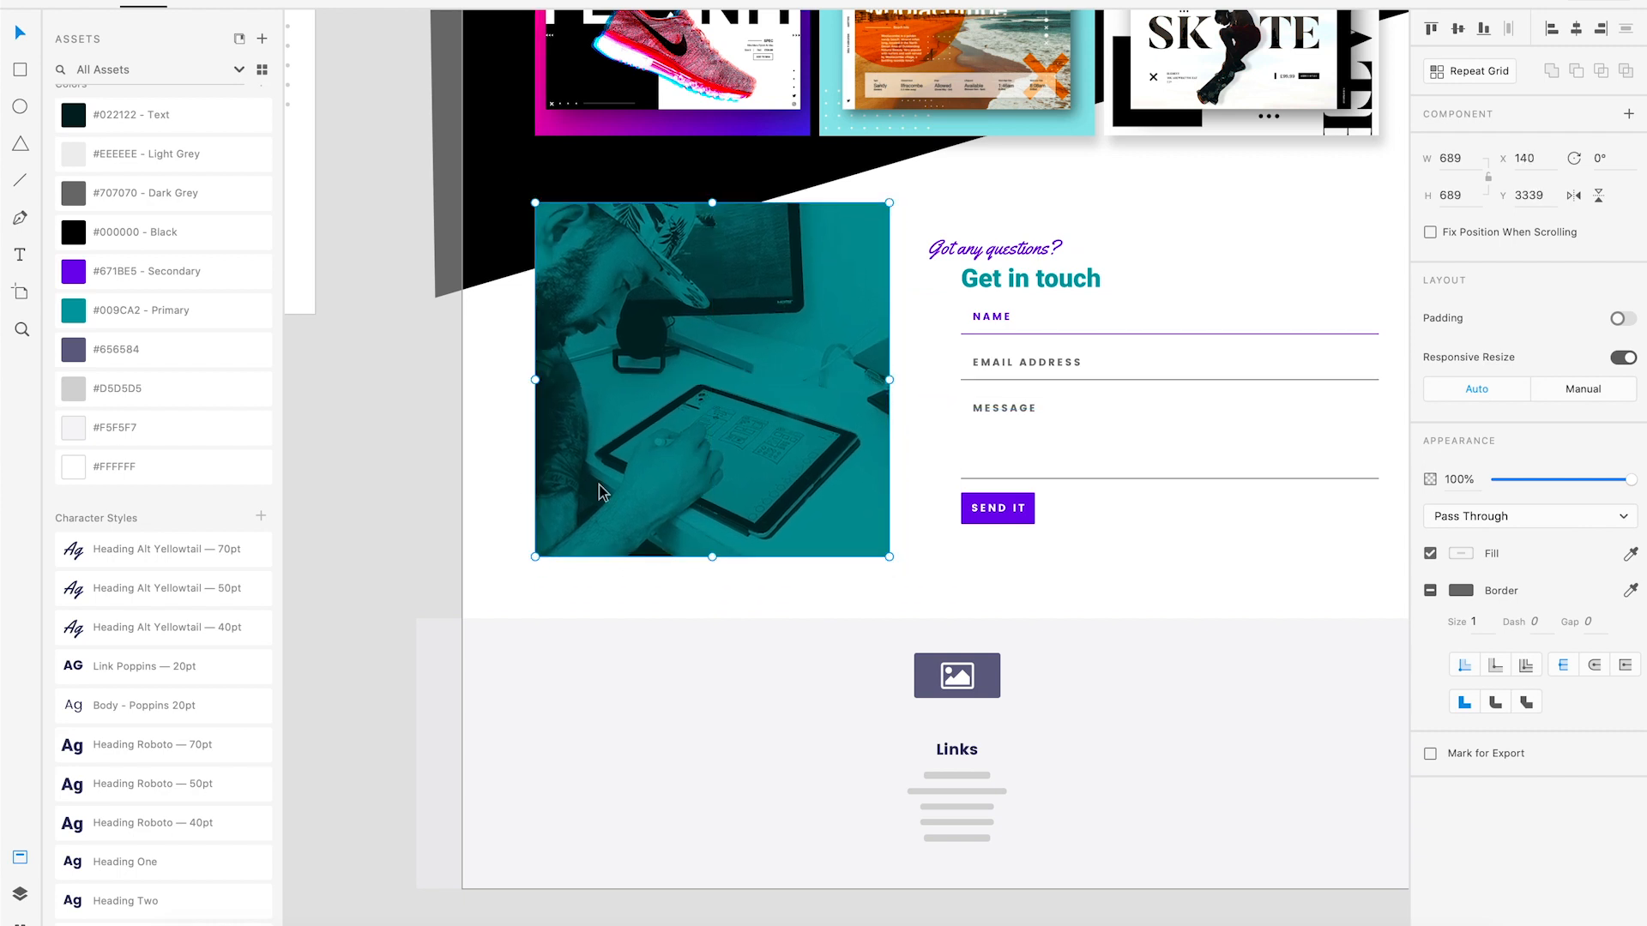
# Delete the grey image placeholder behind the teal contact photo.
pyautogui.moveTo(600, 483); pyautogui.dragTo(639, 483)
pyautogui.click(528, 480)
pyautogui.click(564, 468)
pyautogui.press('Delete')
pyautogui.moveTo(700, 467); pyautogui.dragTo(662, 466)
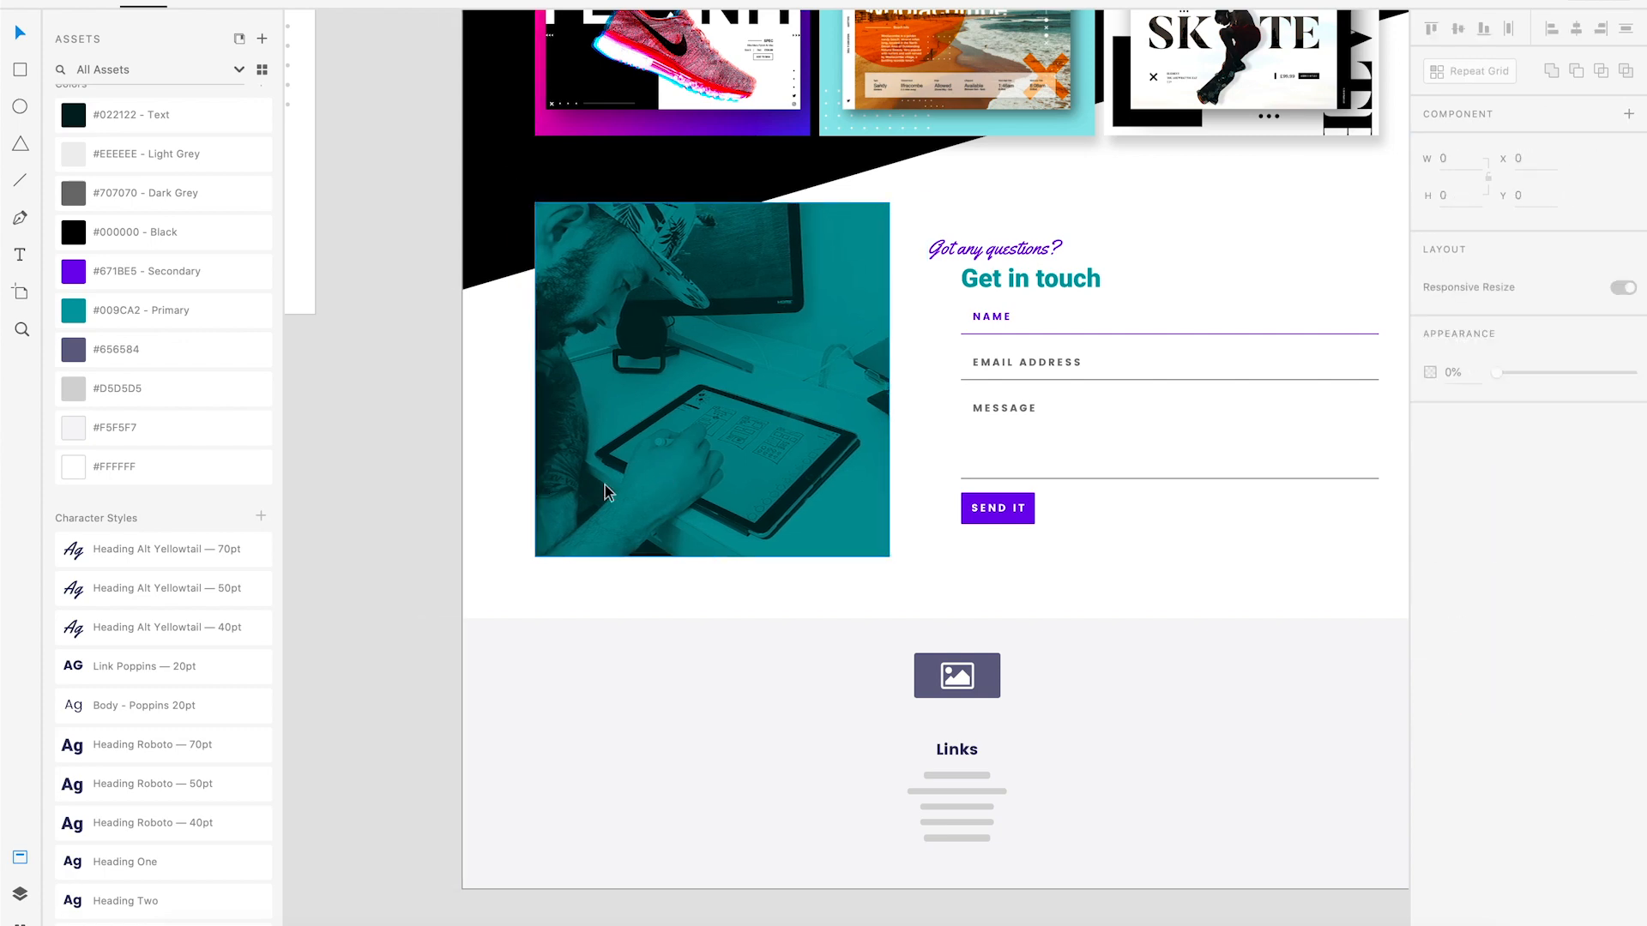
# Draw a borderless white rectangle about 666 × 679 over the teal photo, with a corner radius of 10.
pyautogui.press('r')
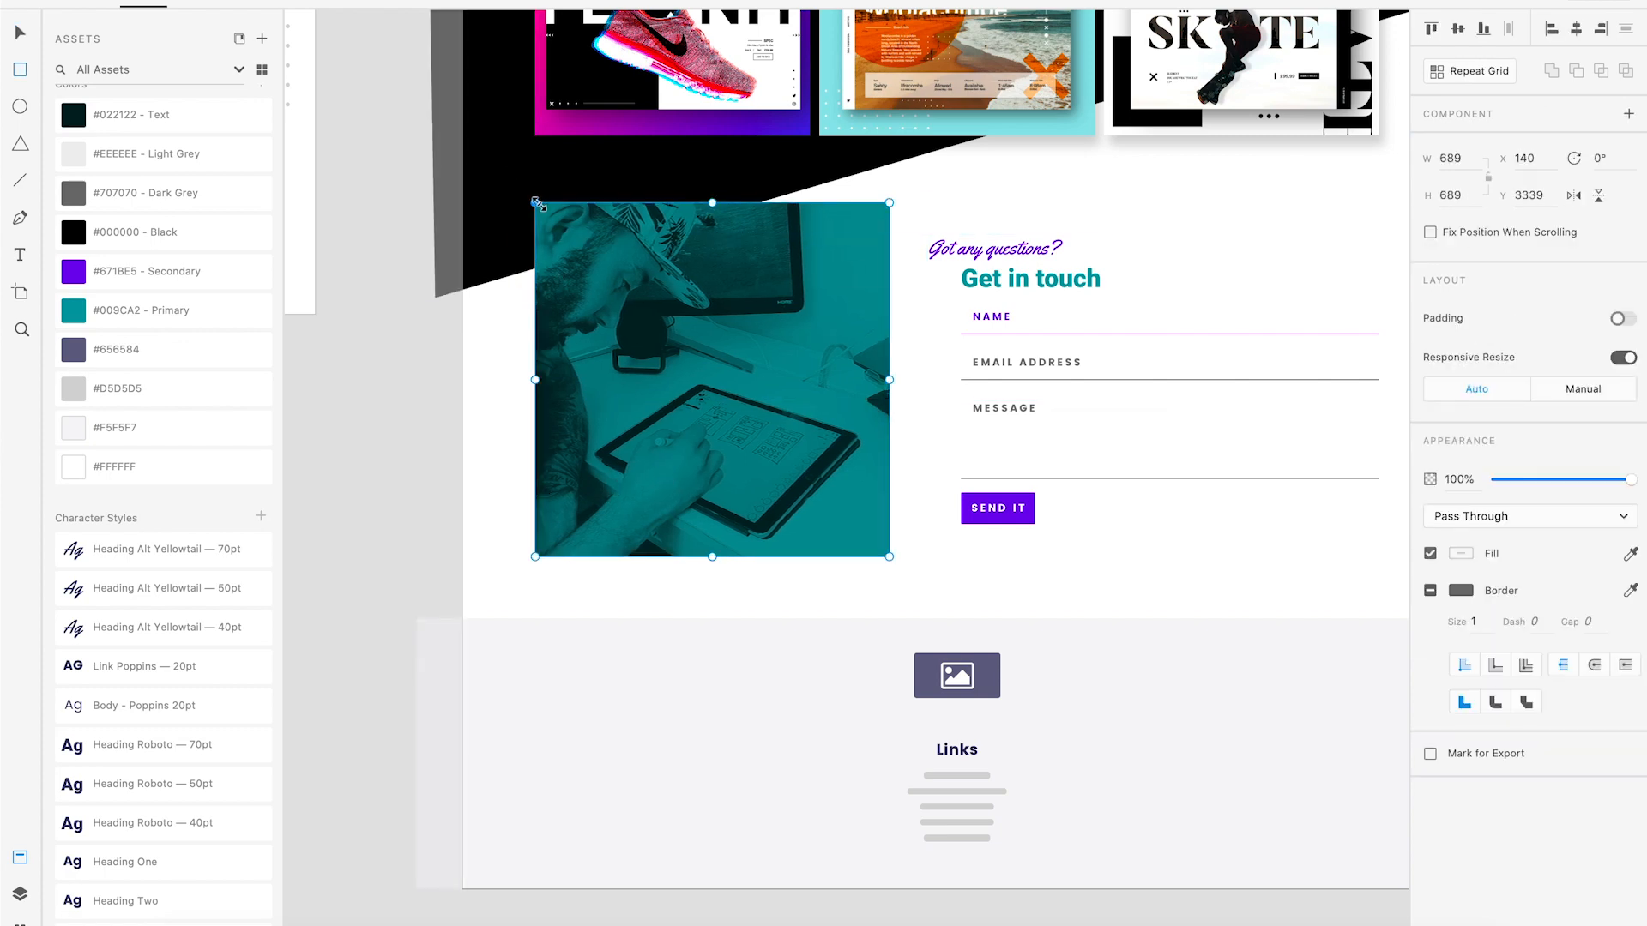
pyautogui.moveTo(536, 206)
pyautogui.mouseDown()
pyautogui.moveTo(846, 537)
pyautogui.moveTo(885, 558)
pyautogui.mouseUp()
pyautogui.click(1501, 514)
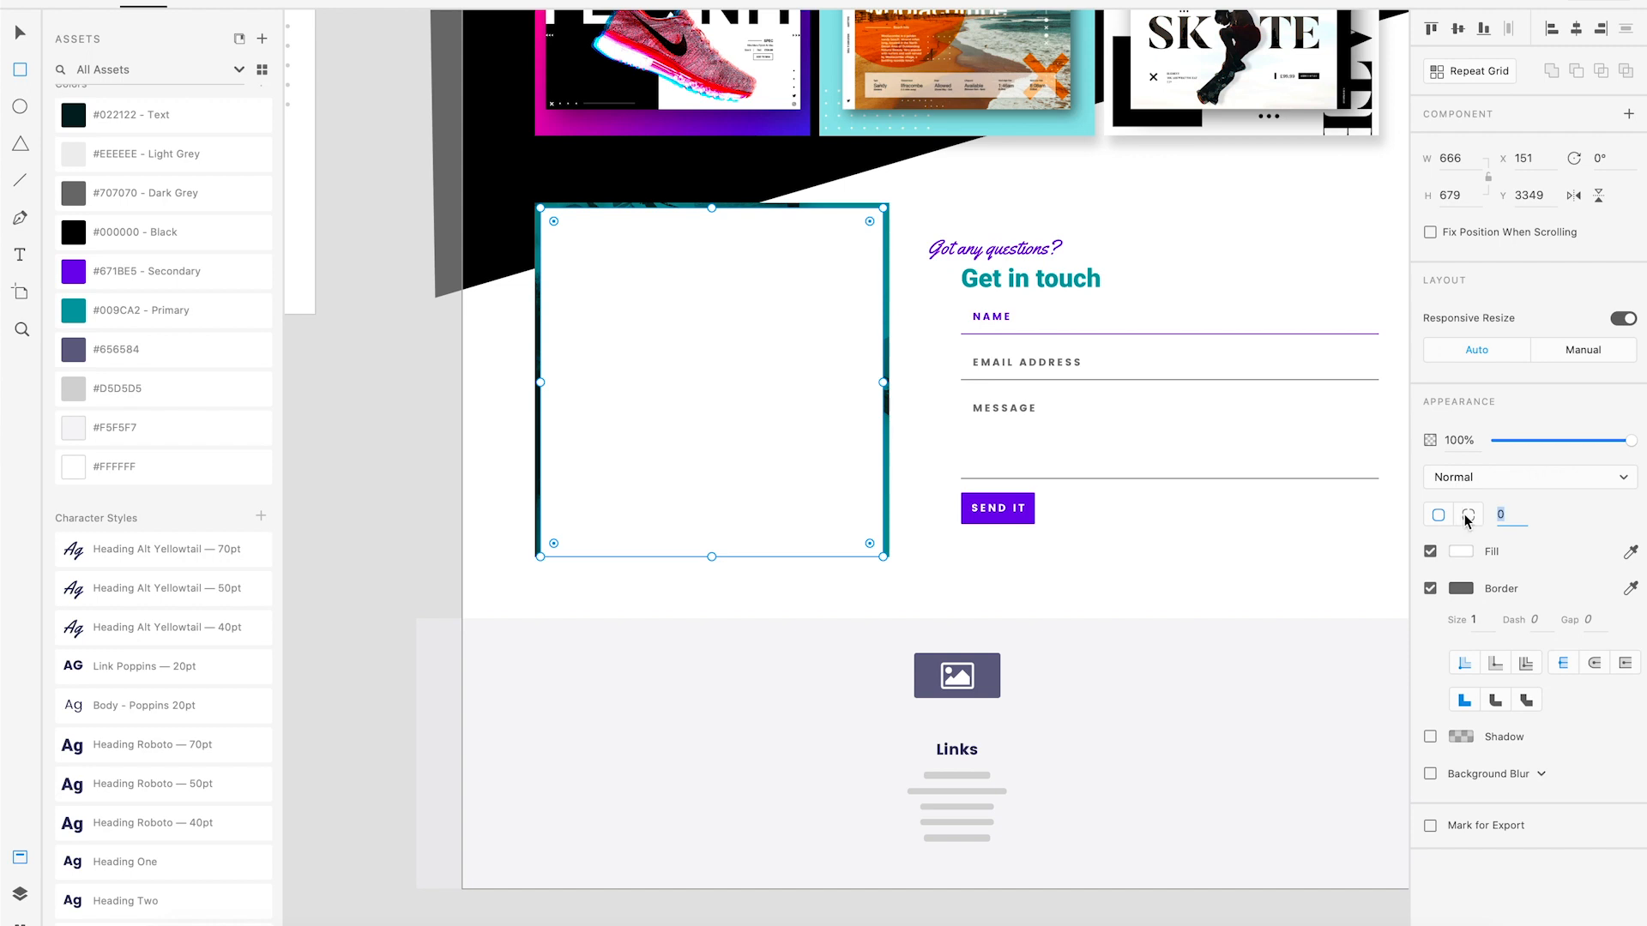
pyautogui.press('Return')
pyautogui.click(1430, 590)
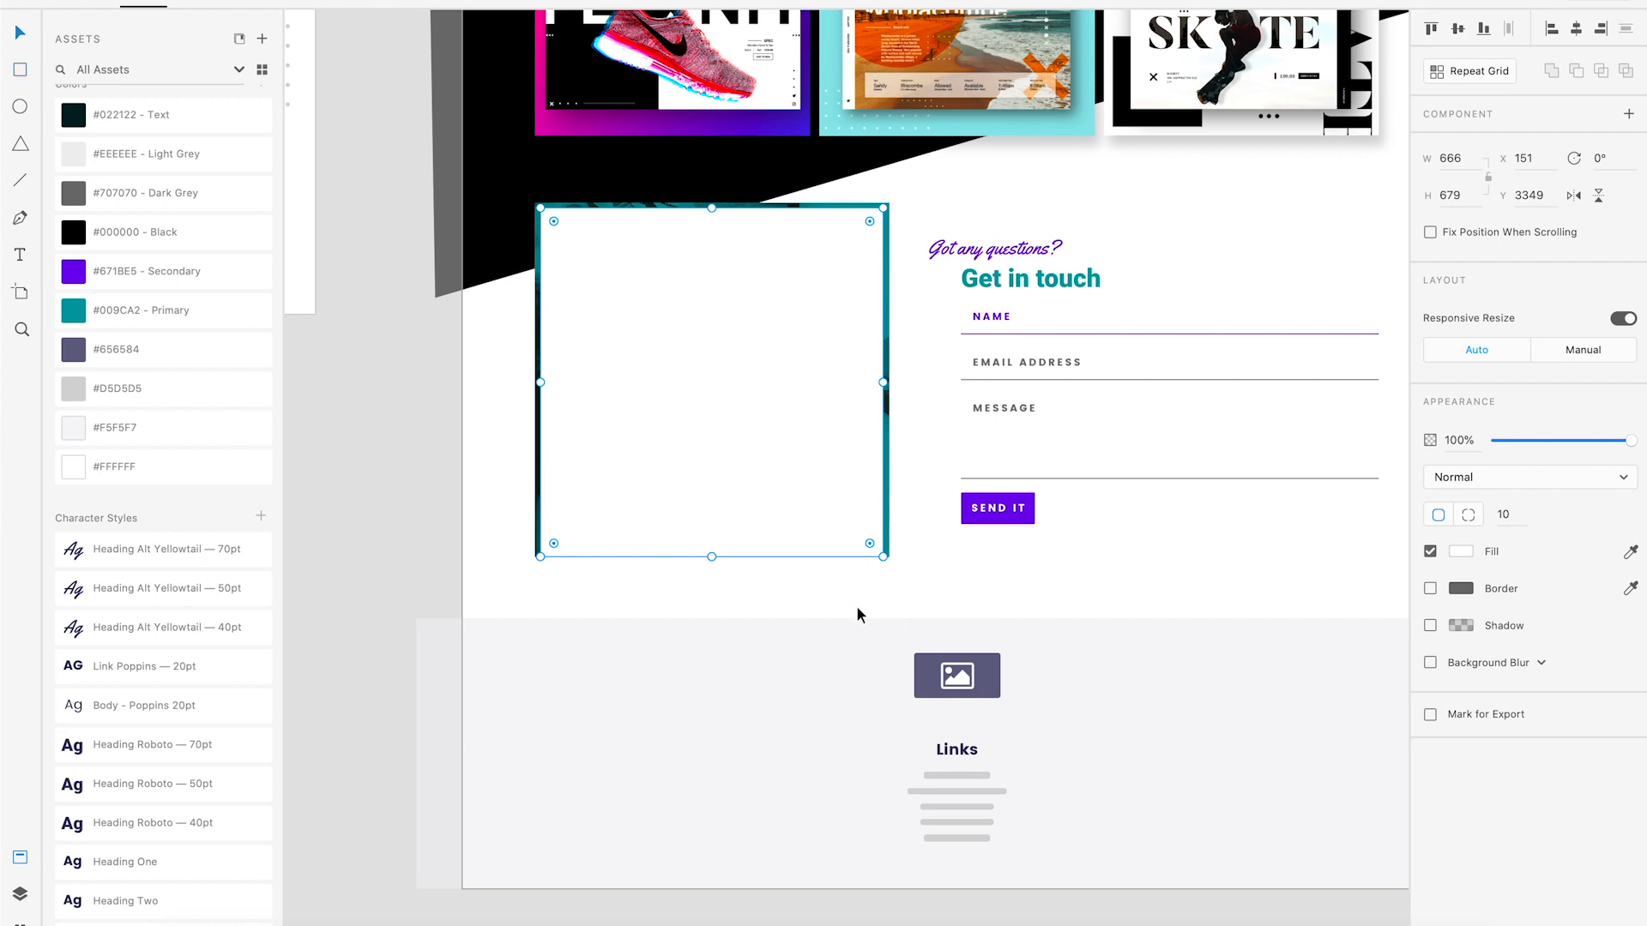
pyautogui.hscroll(-1, 856, 606)
pyautogui.scroll(-1, 856, 606)
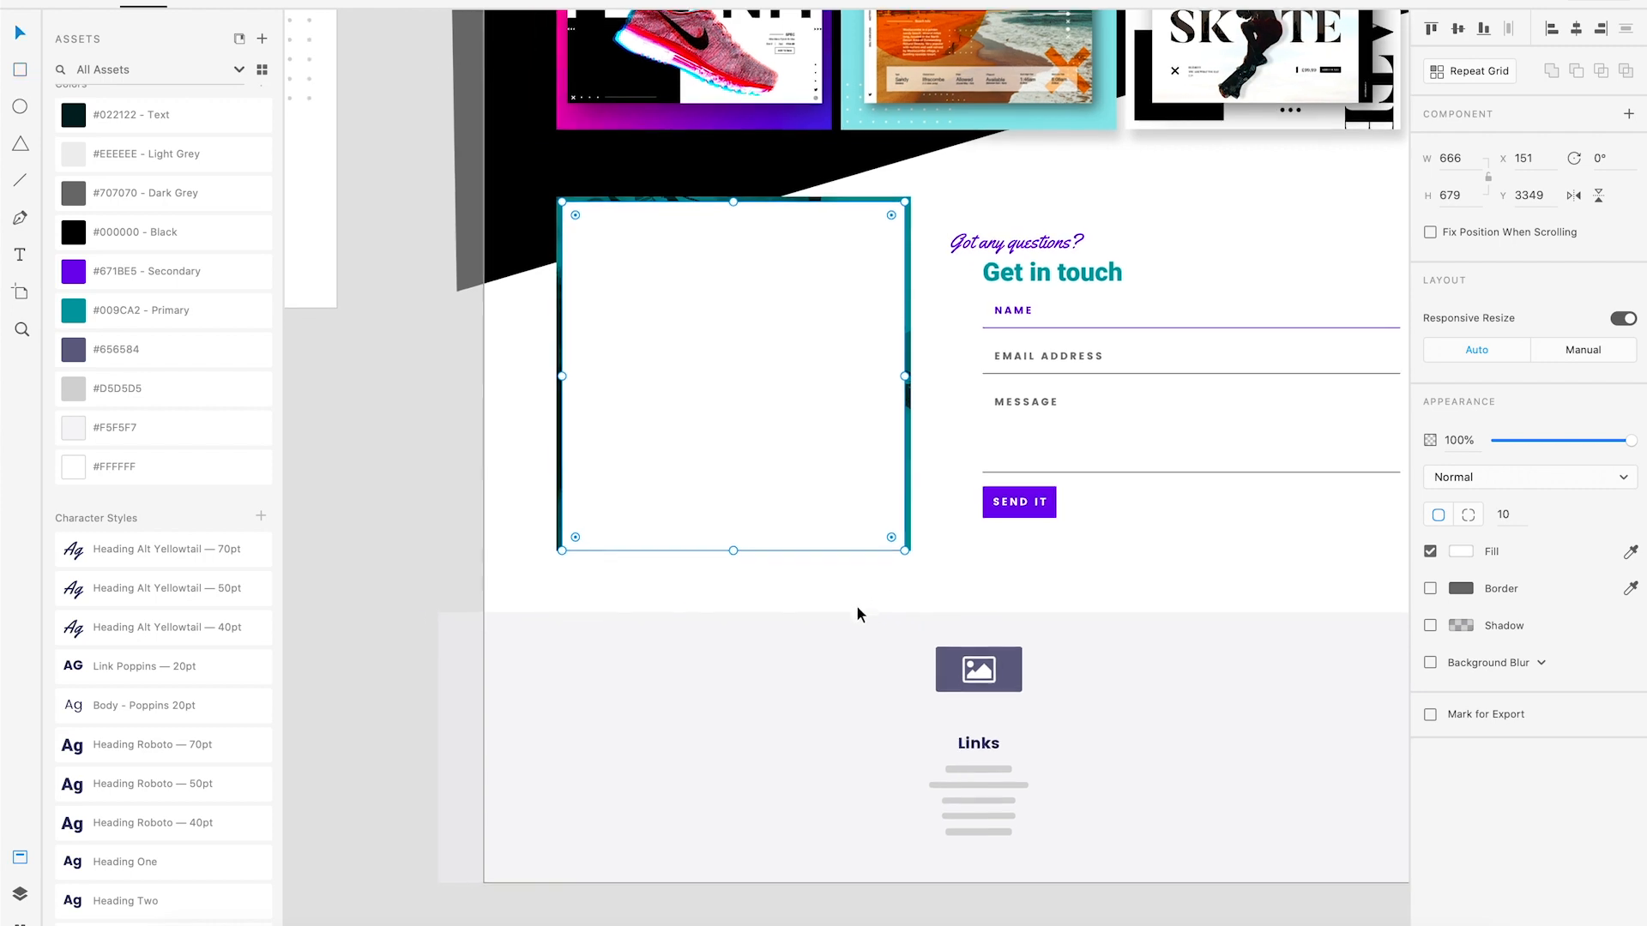
# Mask the teal photo with the rounded white rectangle.
pyautogui.click(908, 565)
pyautogui.scroll(1, 902, 566)
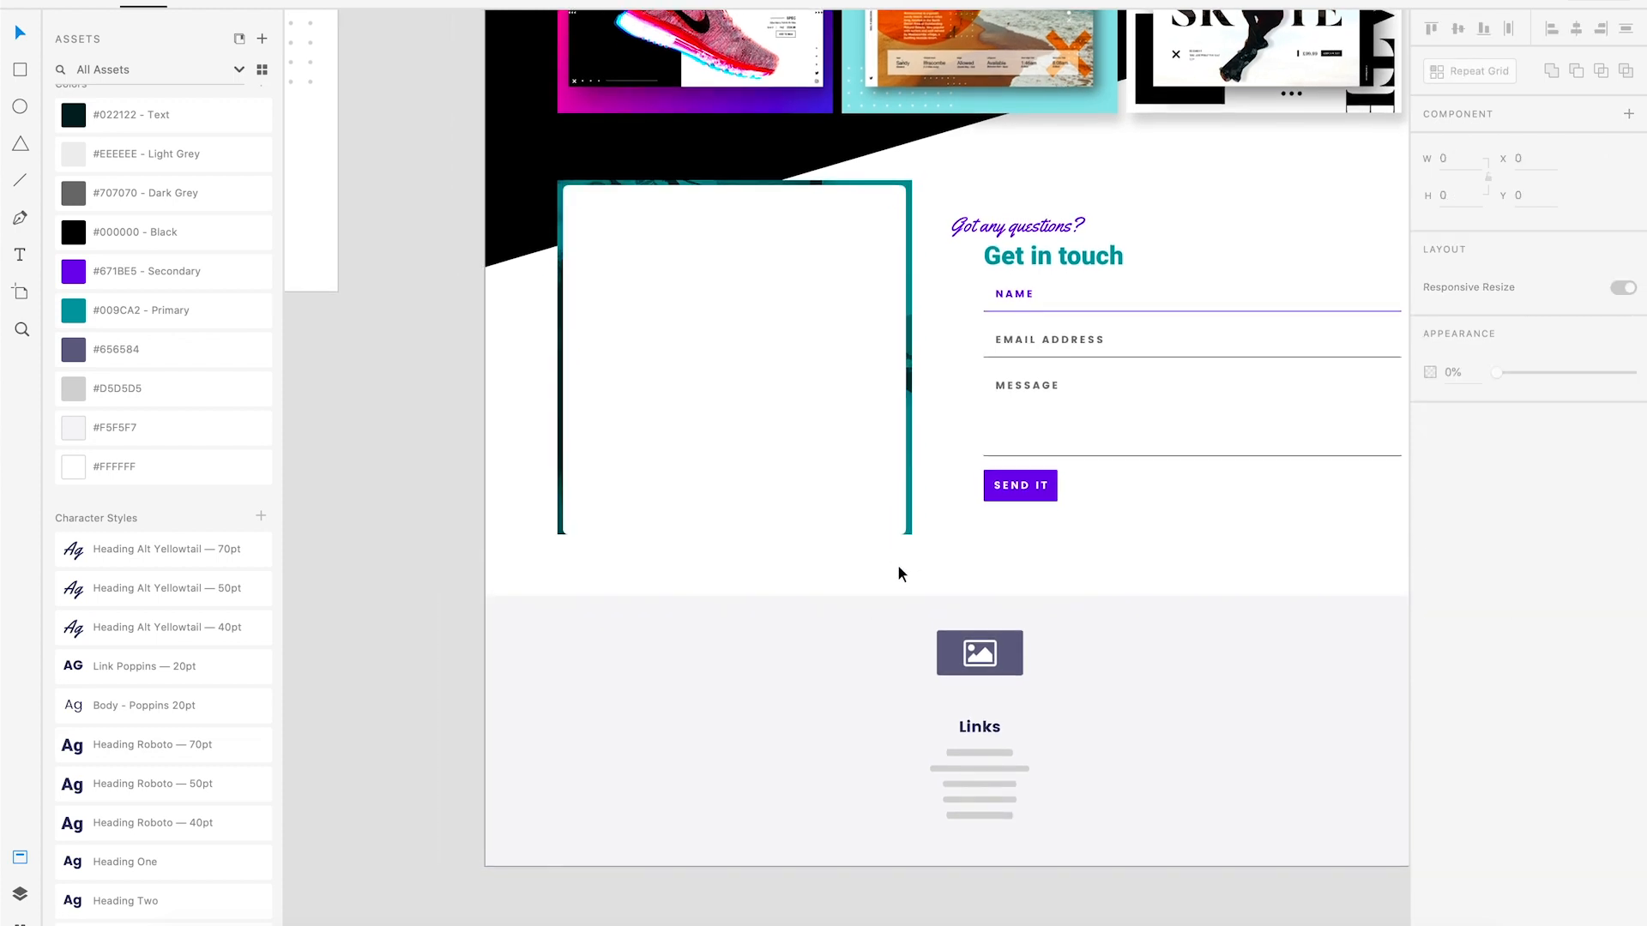
pyautogui.moveTo(901, 580); pyautogui.dragTo(784, 441)
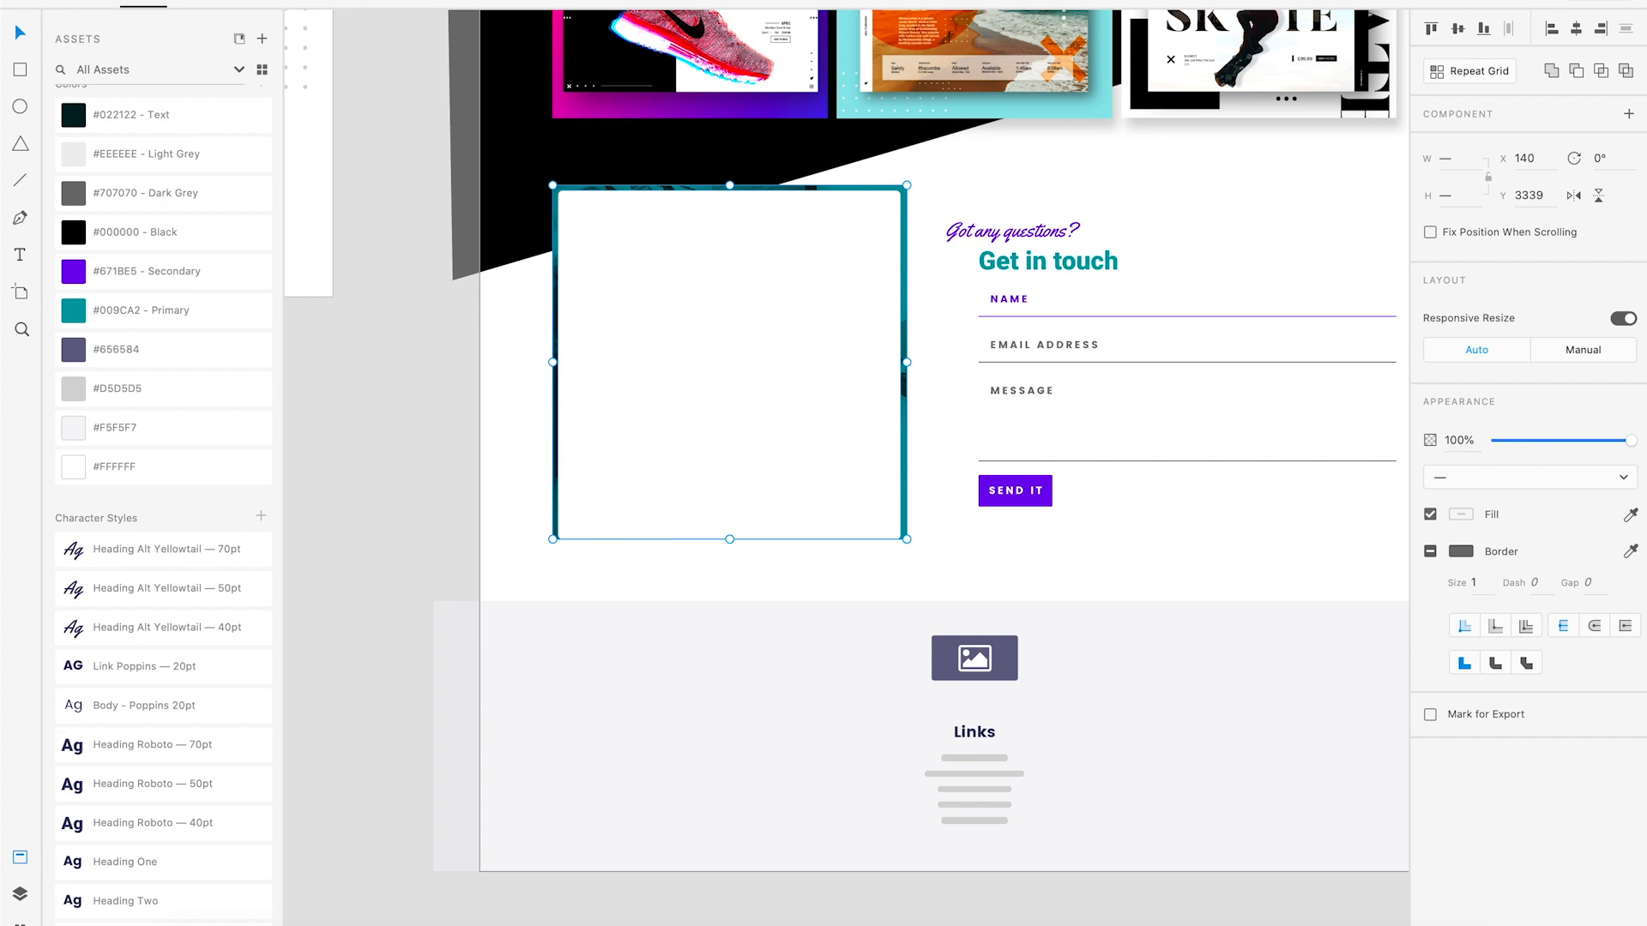
pyautogui.click(161, 1)
pyautogui.click(220, 275)
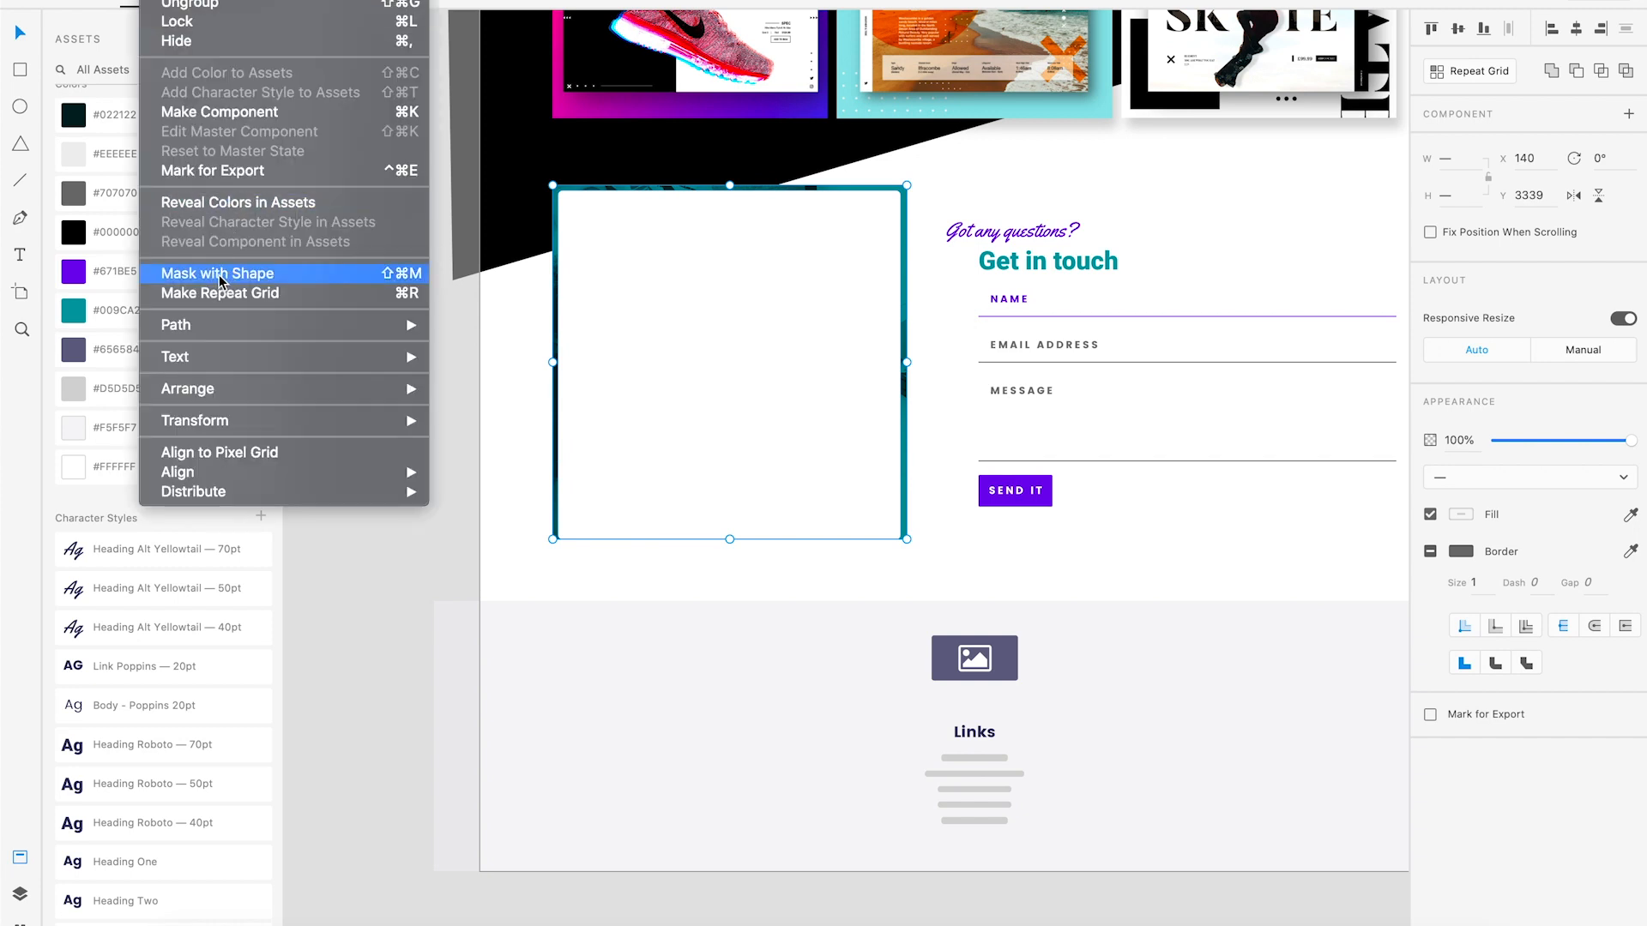
pyautogui.click(867, 568)
# Try to add a shadow to the mask shape inside the photo's mask group.
pyautogui.click(824, 488)
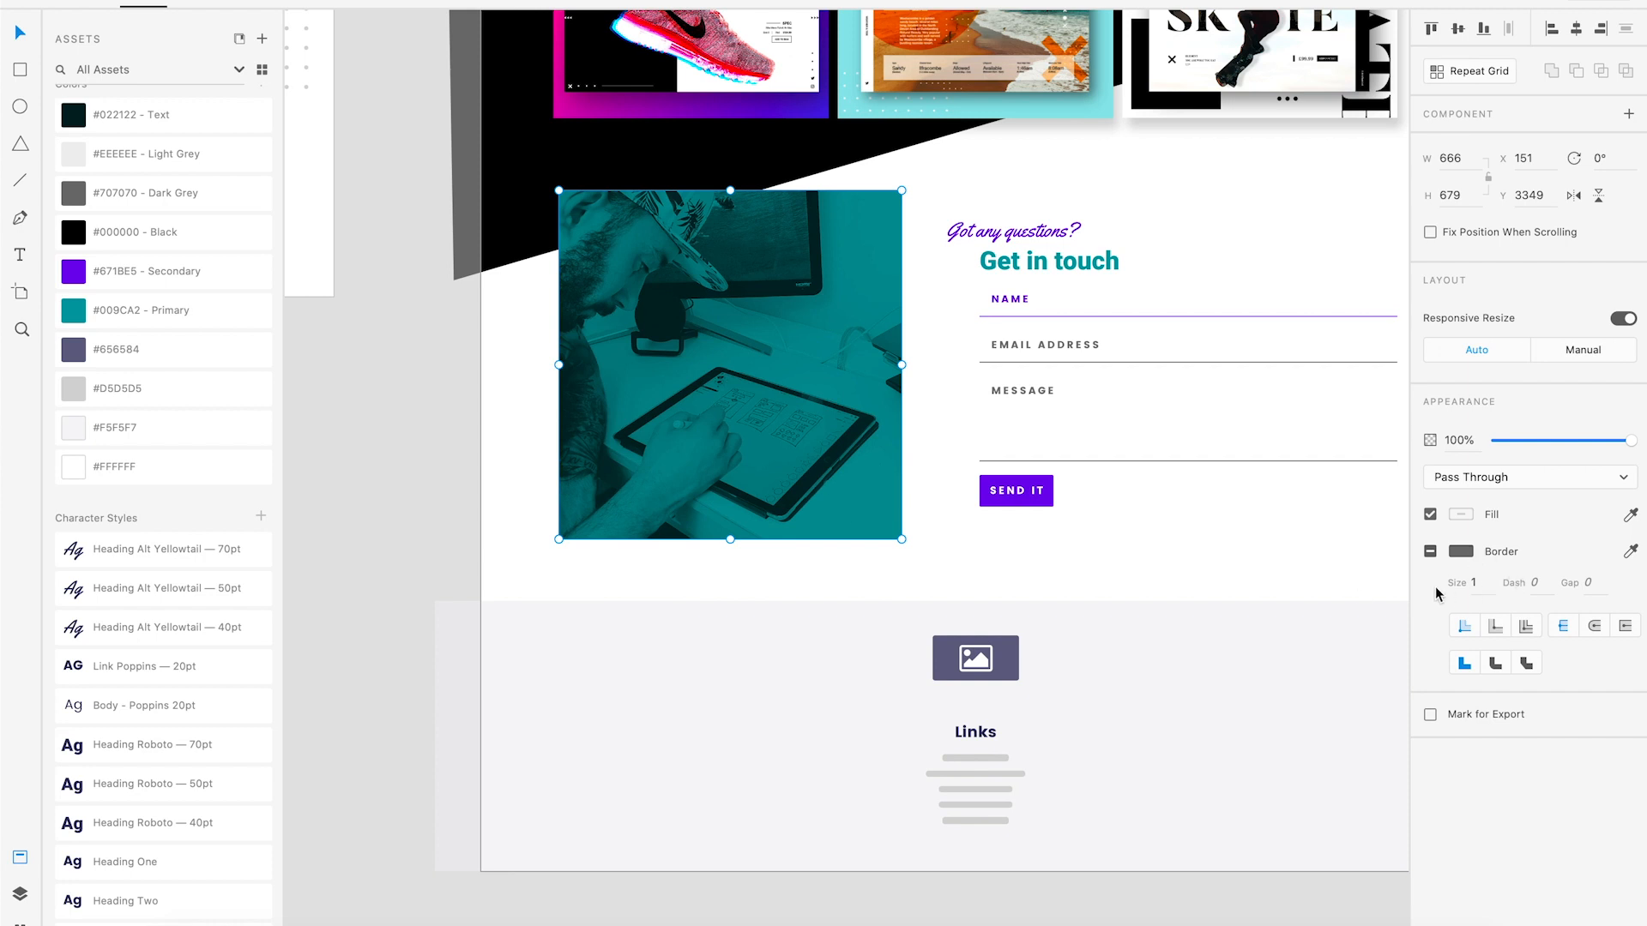
pyautogui.scroll(1, 850, 561)
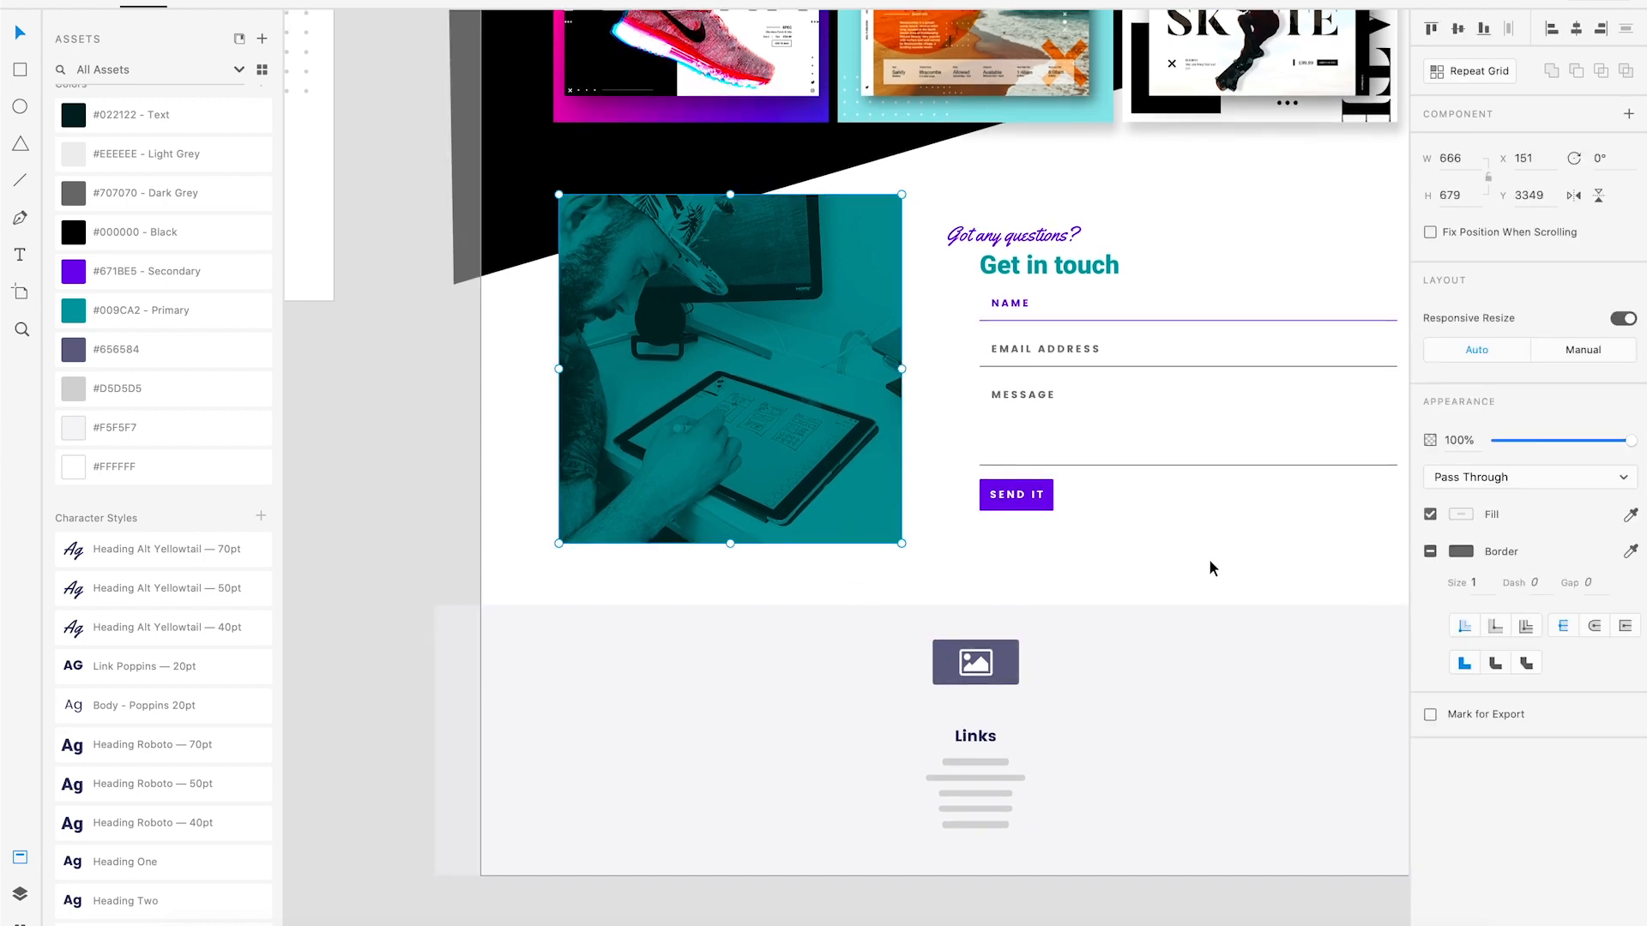
pyautogui.doubleClick(849, 539)
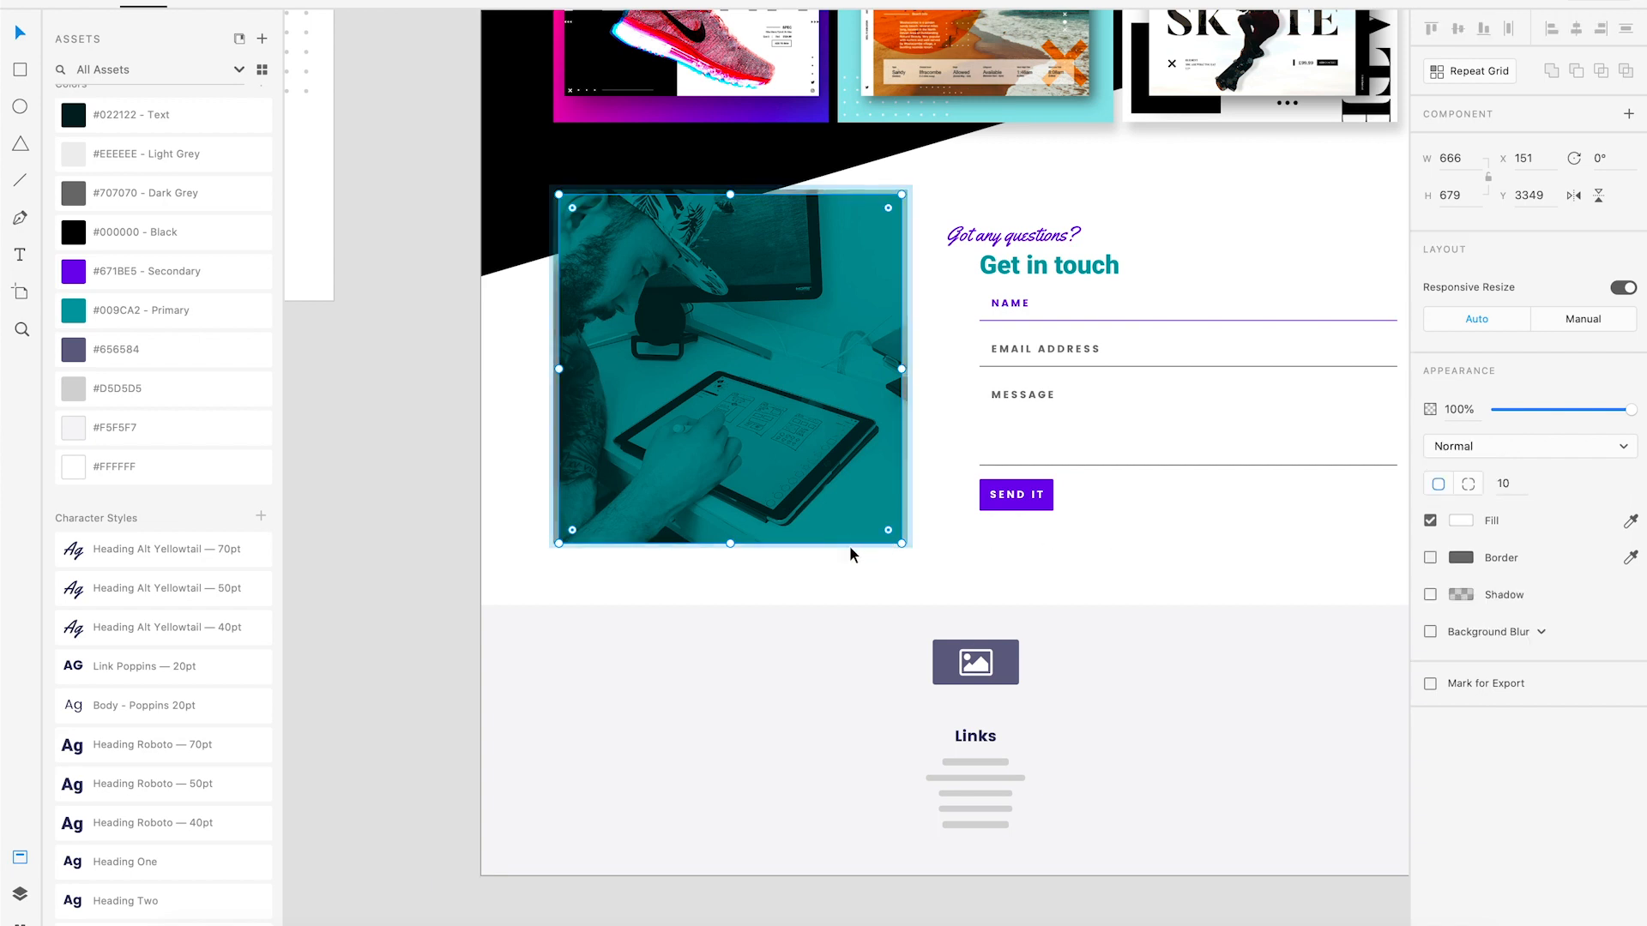
pyautogui.click(1429, 594)
pyautogui.click(1062, 587)
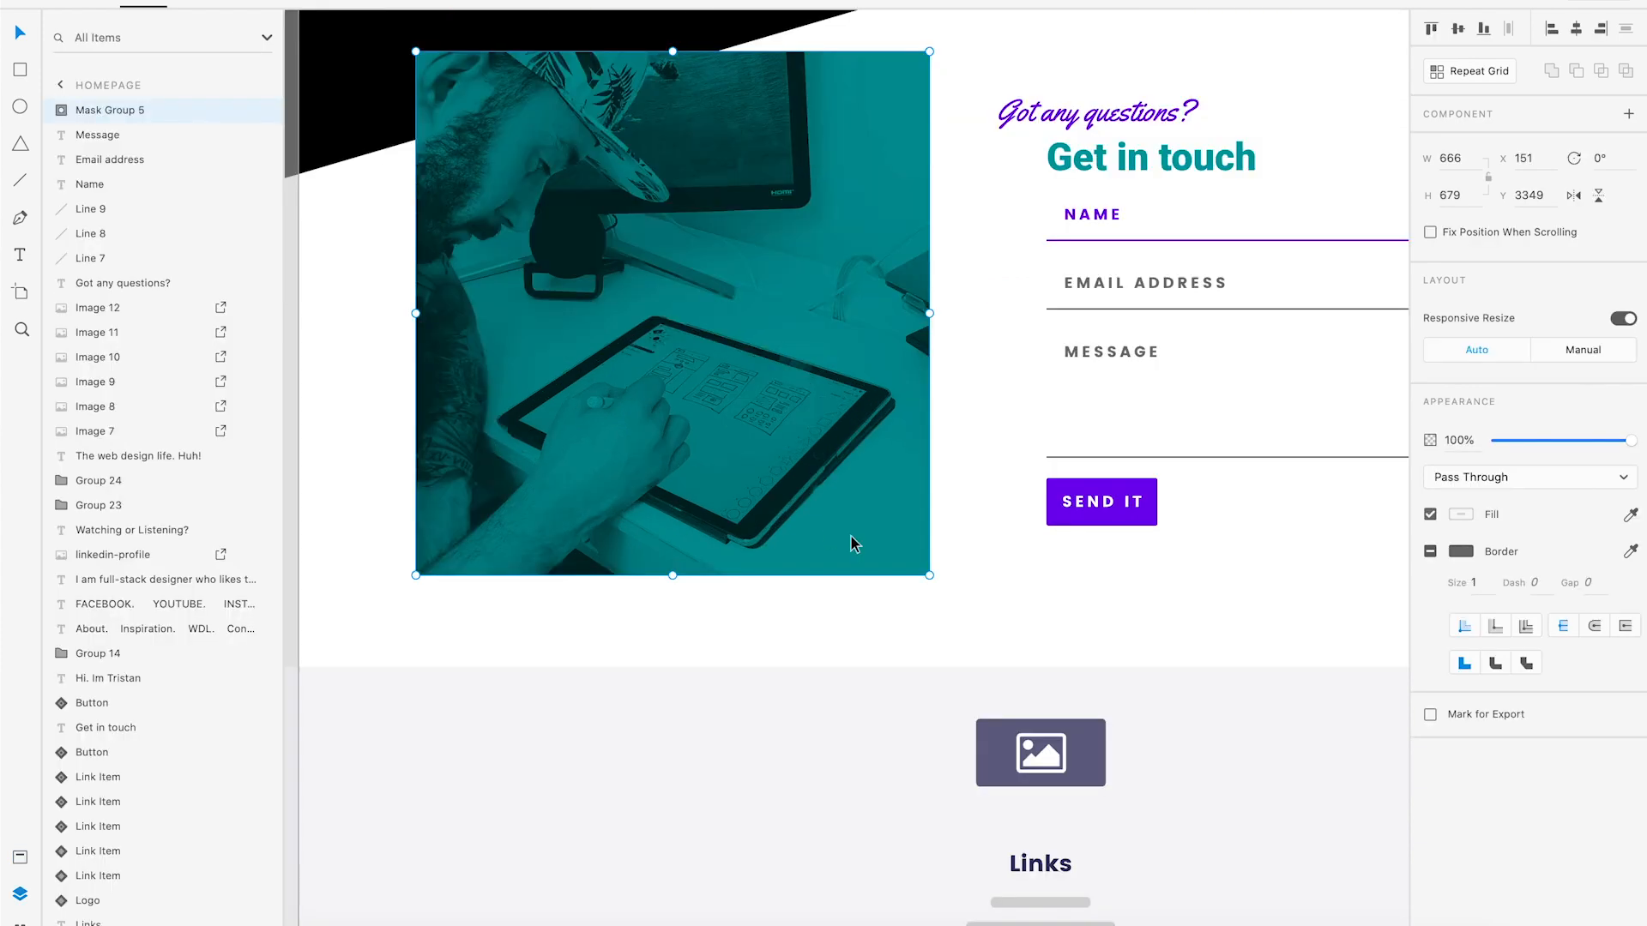
pyautogui.hscroll(-1, 1212, 563)
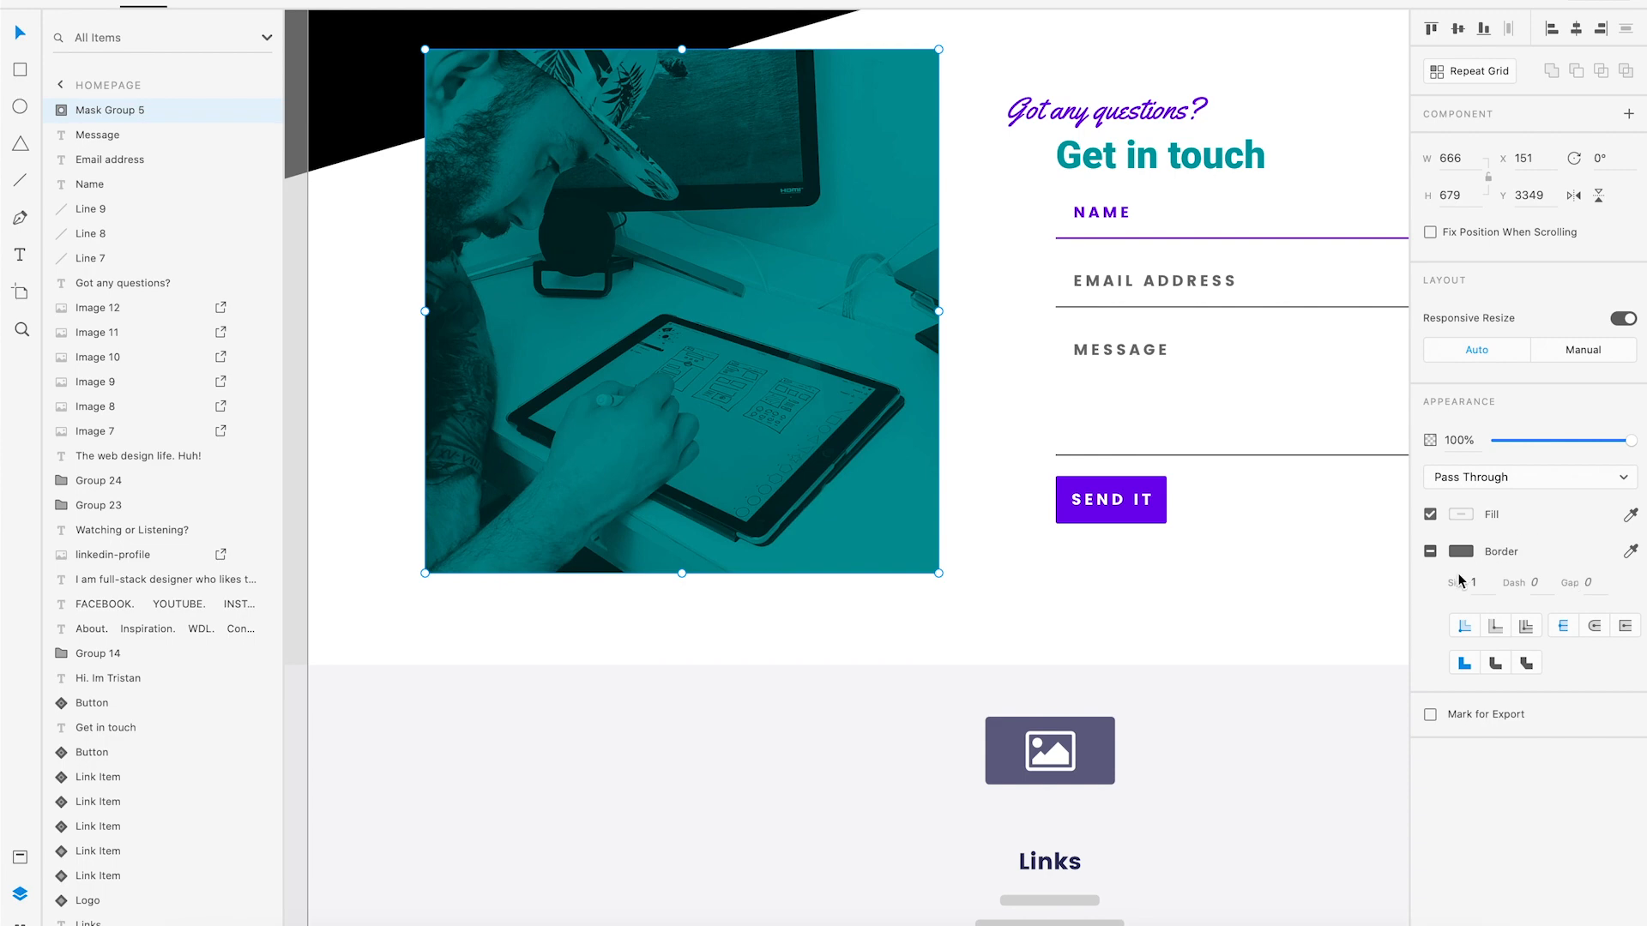
pyautogui.scroll(1, 861, 621)
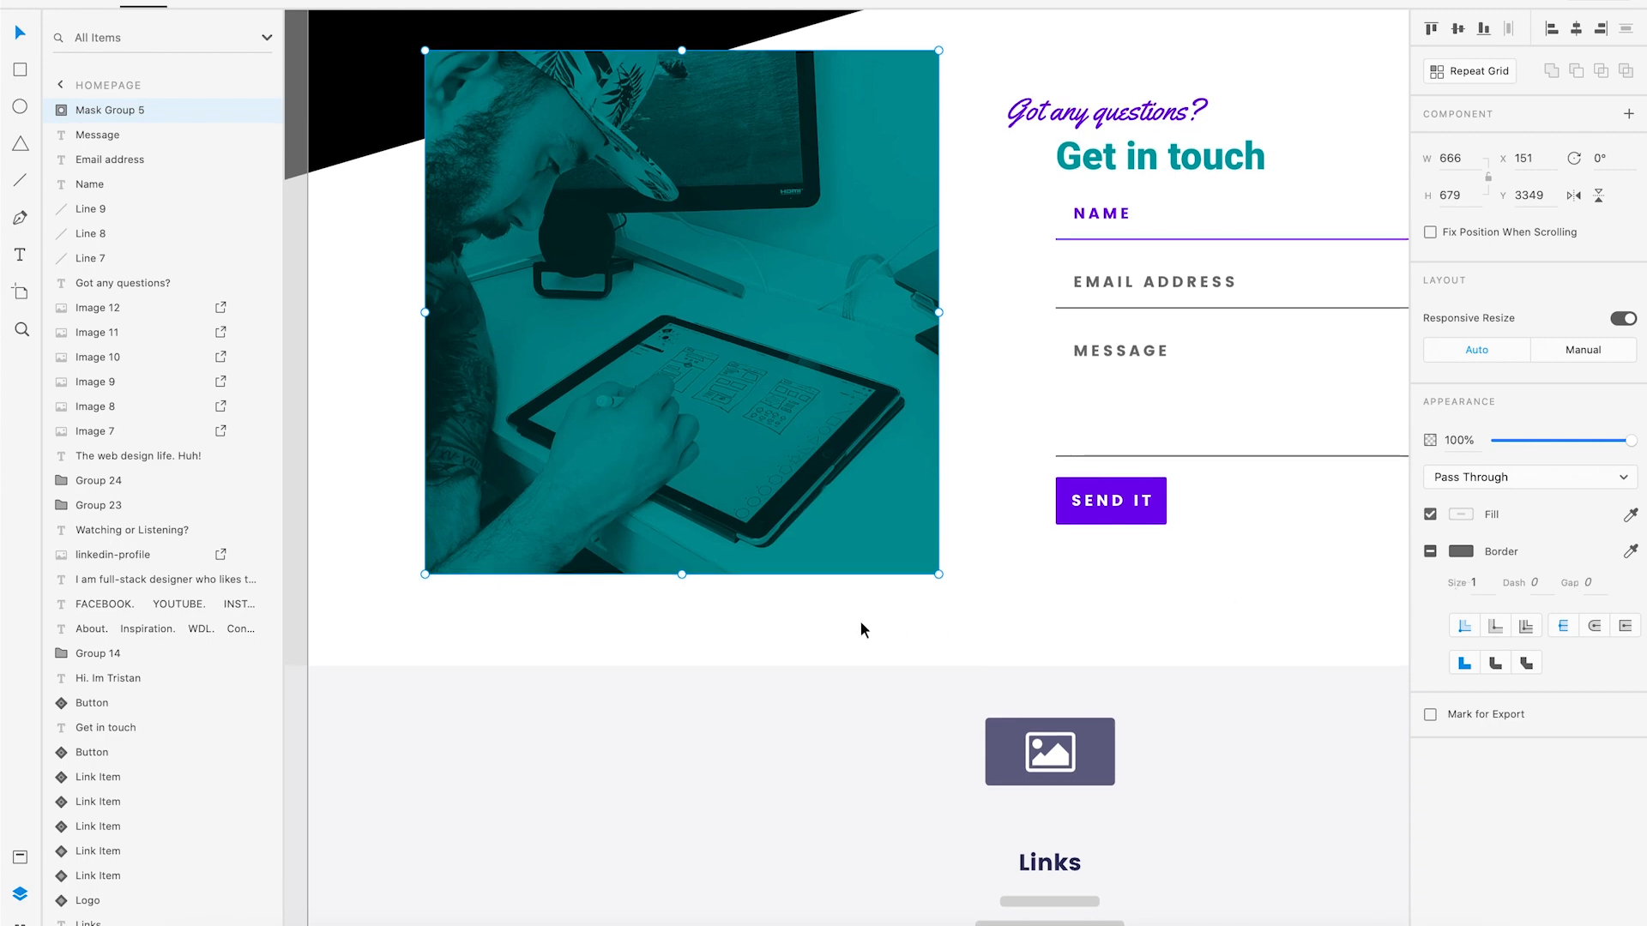
# Draw a 666 × 679 rectangle exactly over the masked photo at X 151, Y 3349, and round its corners to 10.
pyautogui.click(862, 626)
pyautogui.press('super+minus')
pyautogui.press('super+equal')
pyautogui.press('super+equal')
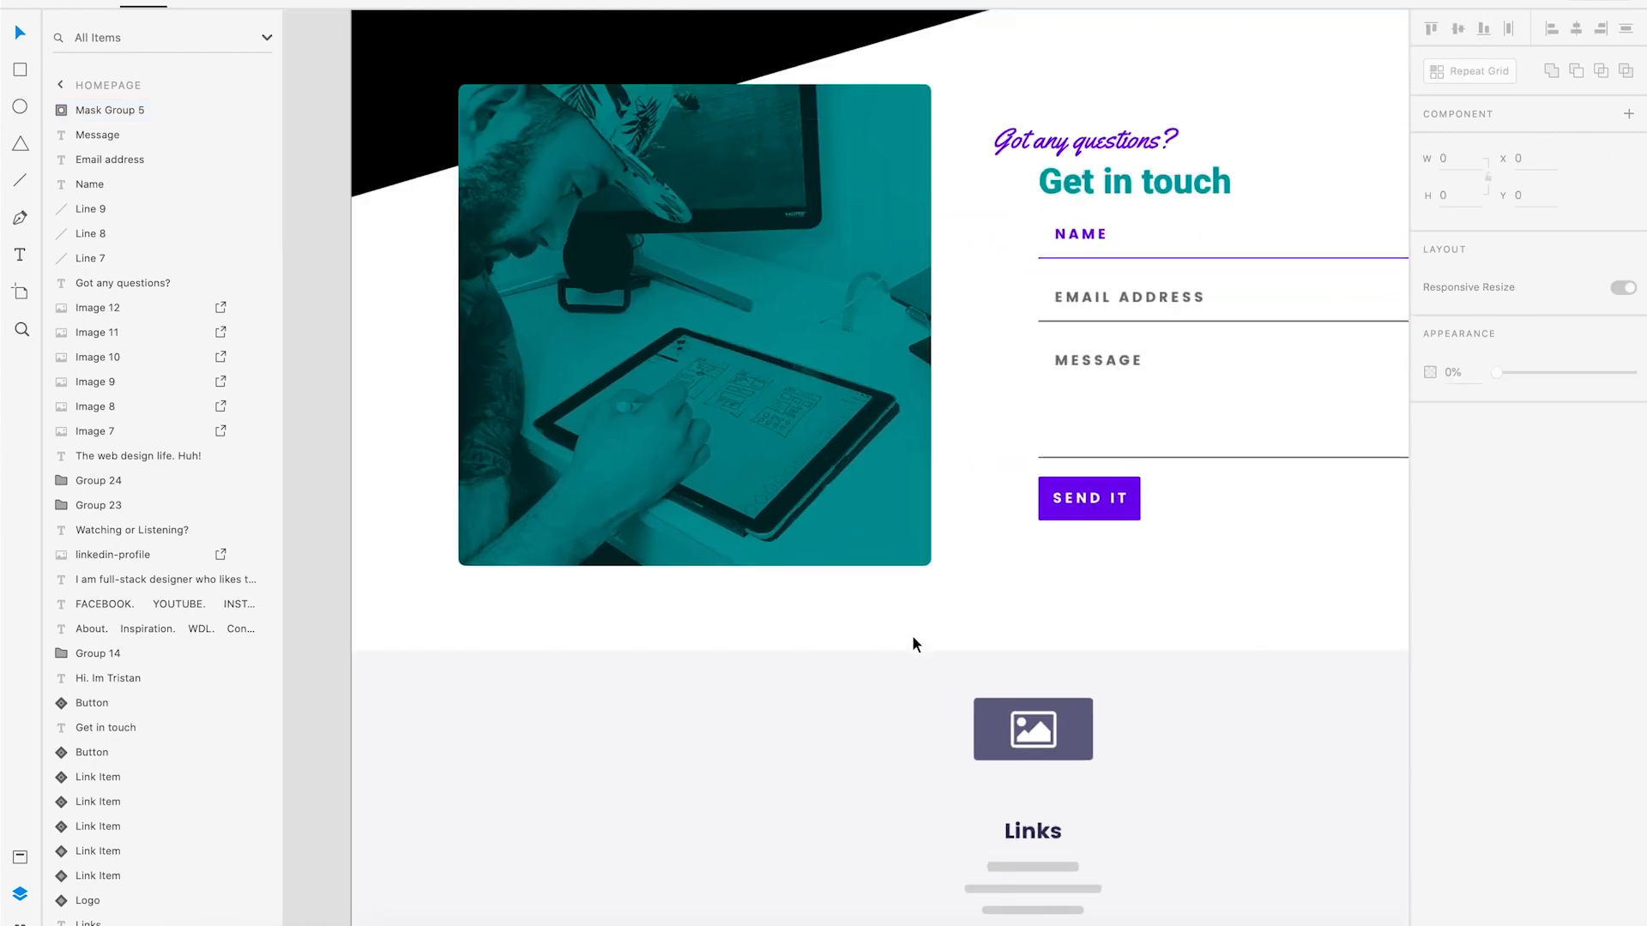
pyautogui.moveTo(850, 555); pyautogui.dragTo(1055, 645)
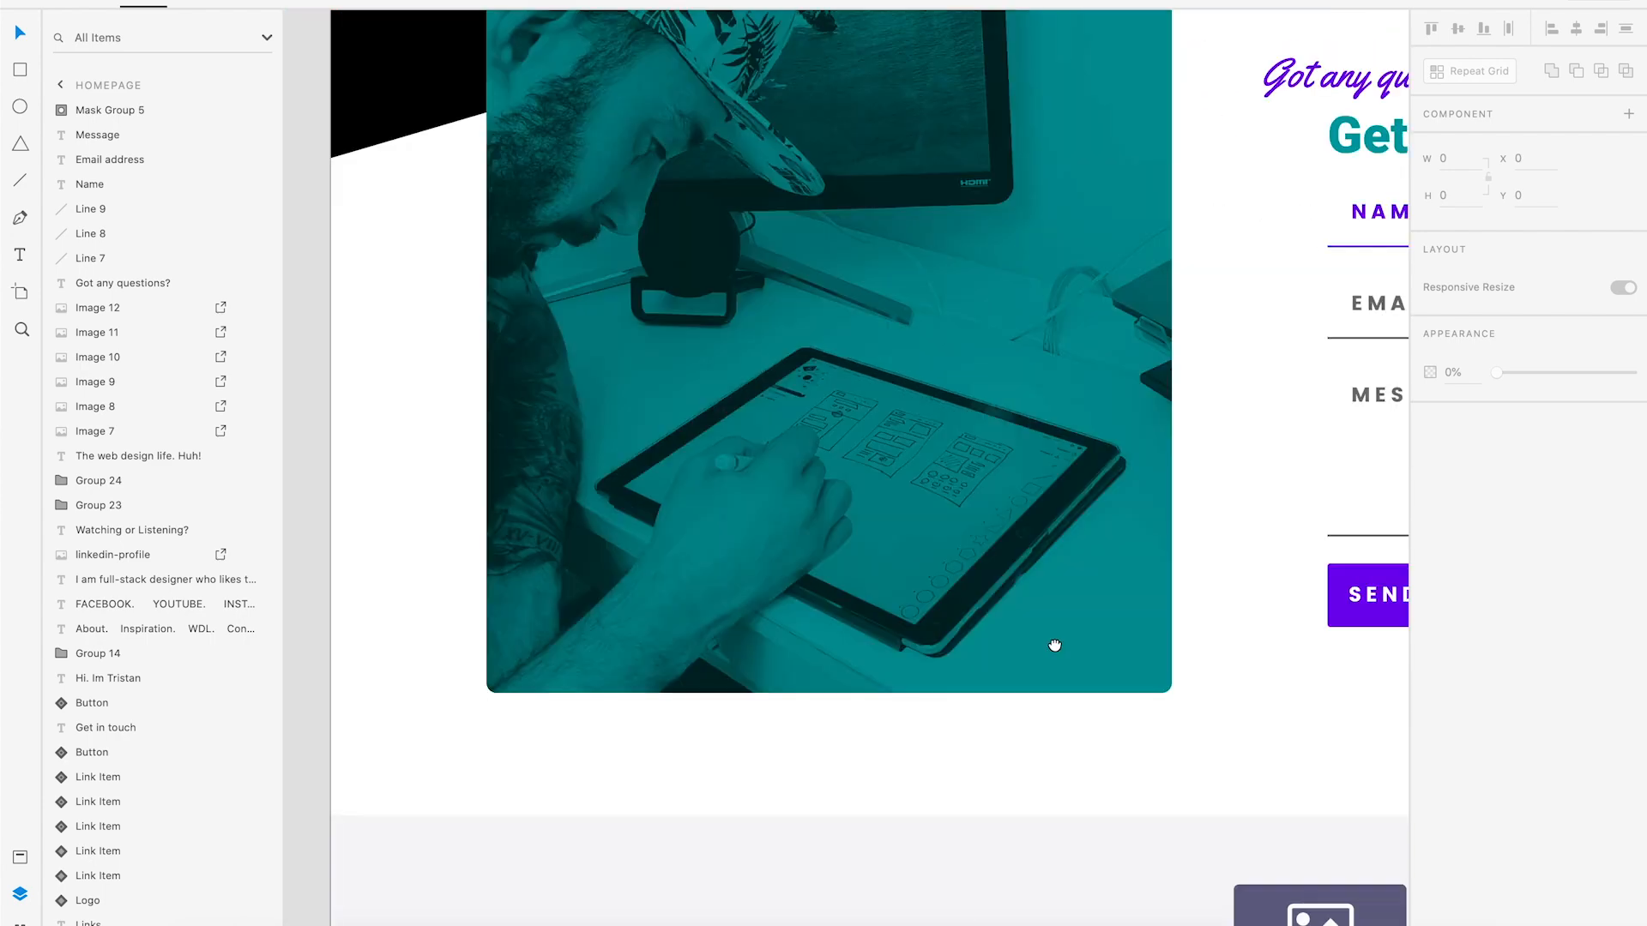
pyautogui.click(561, 637)
pyautogui.scroll(2, 549, 643)
pyautogui.scroll(2, 554, 642)
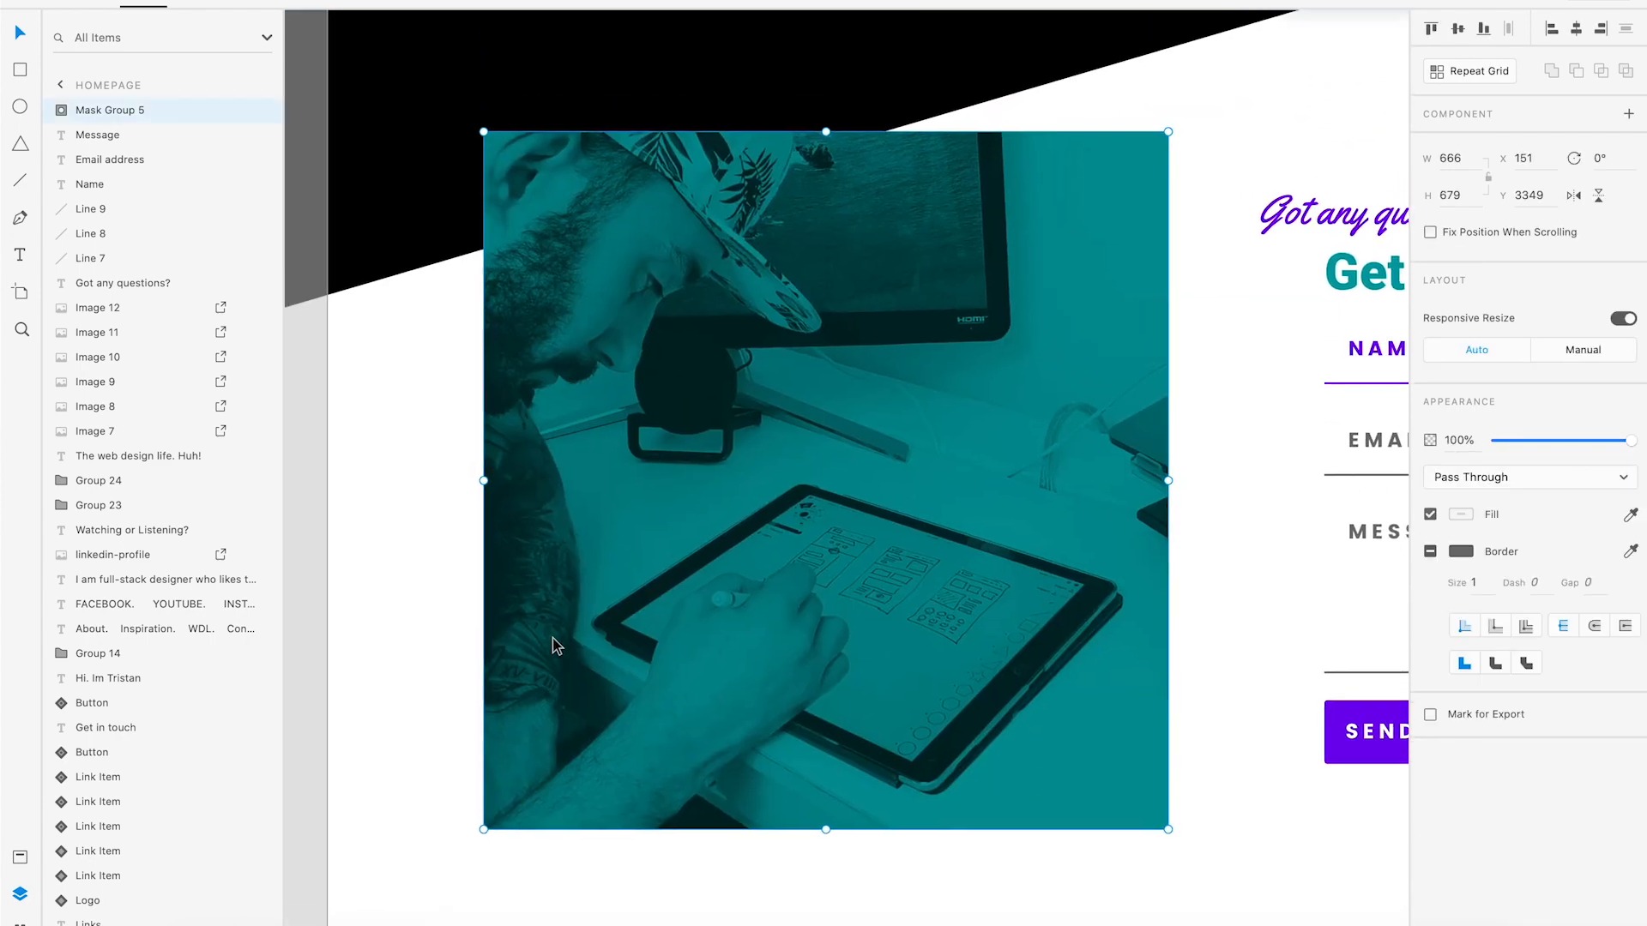
pyautogui.press('r')
pyautogui.moveTo(1169, 865); pyautogui.dragTo(481, 167)
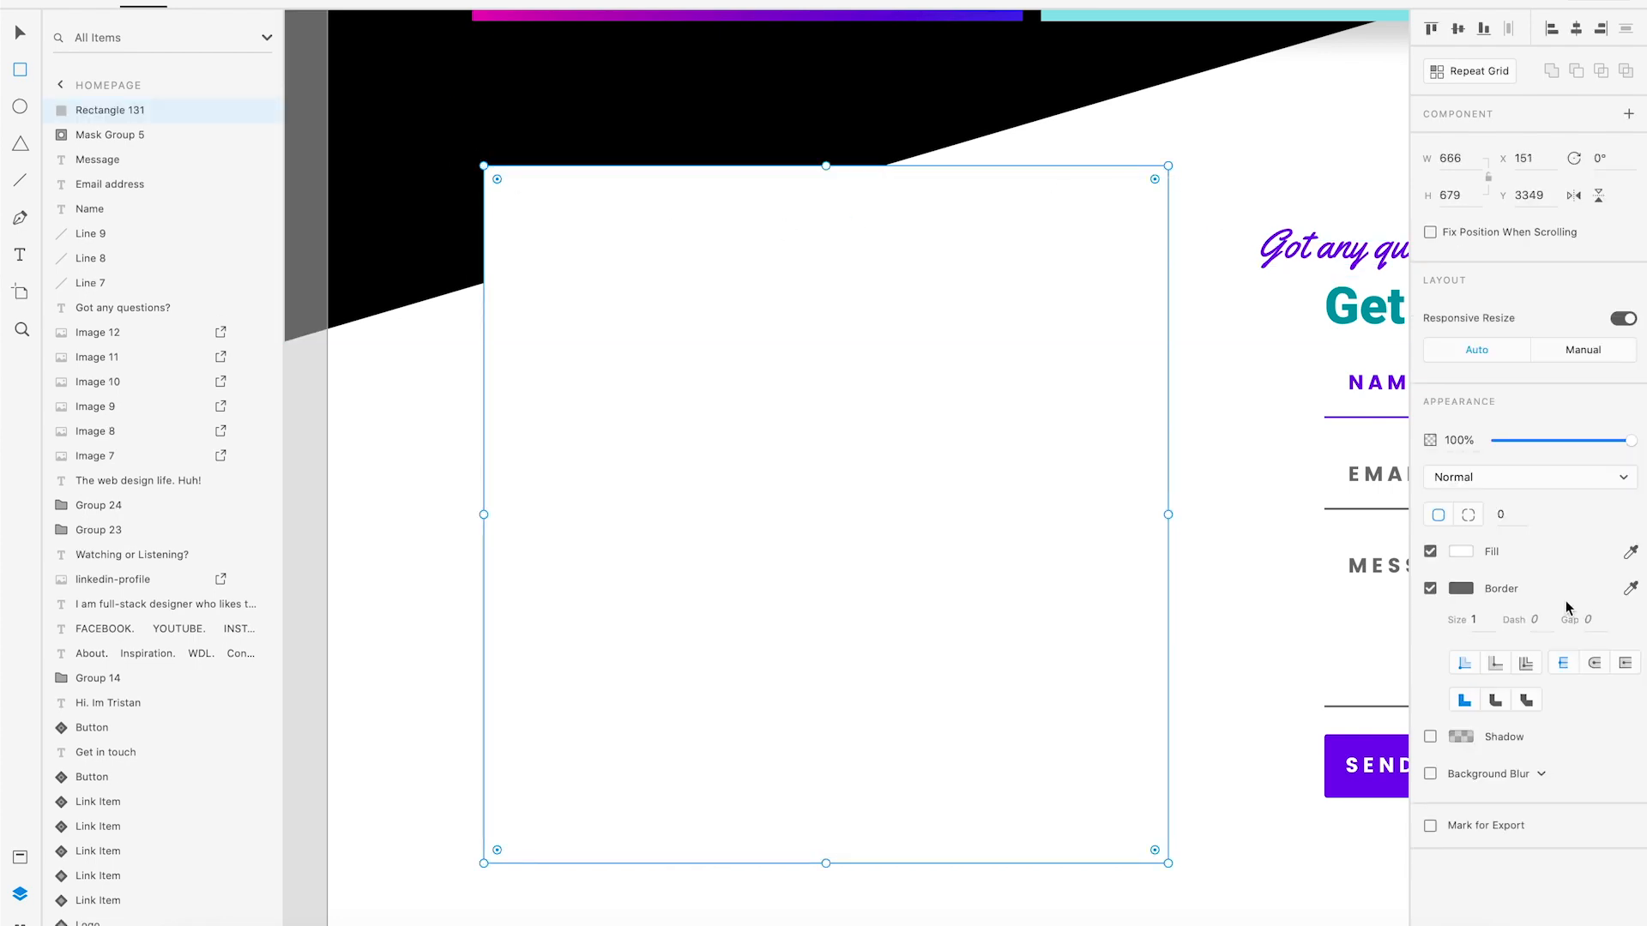
pyautogui.write('10')
pyautogui.press('Return')
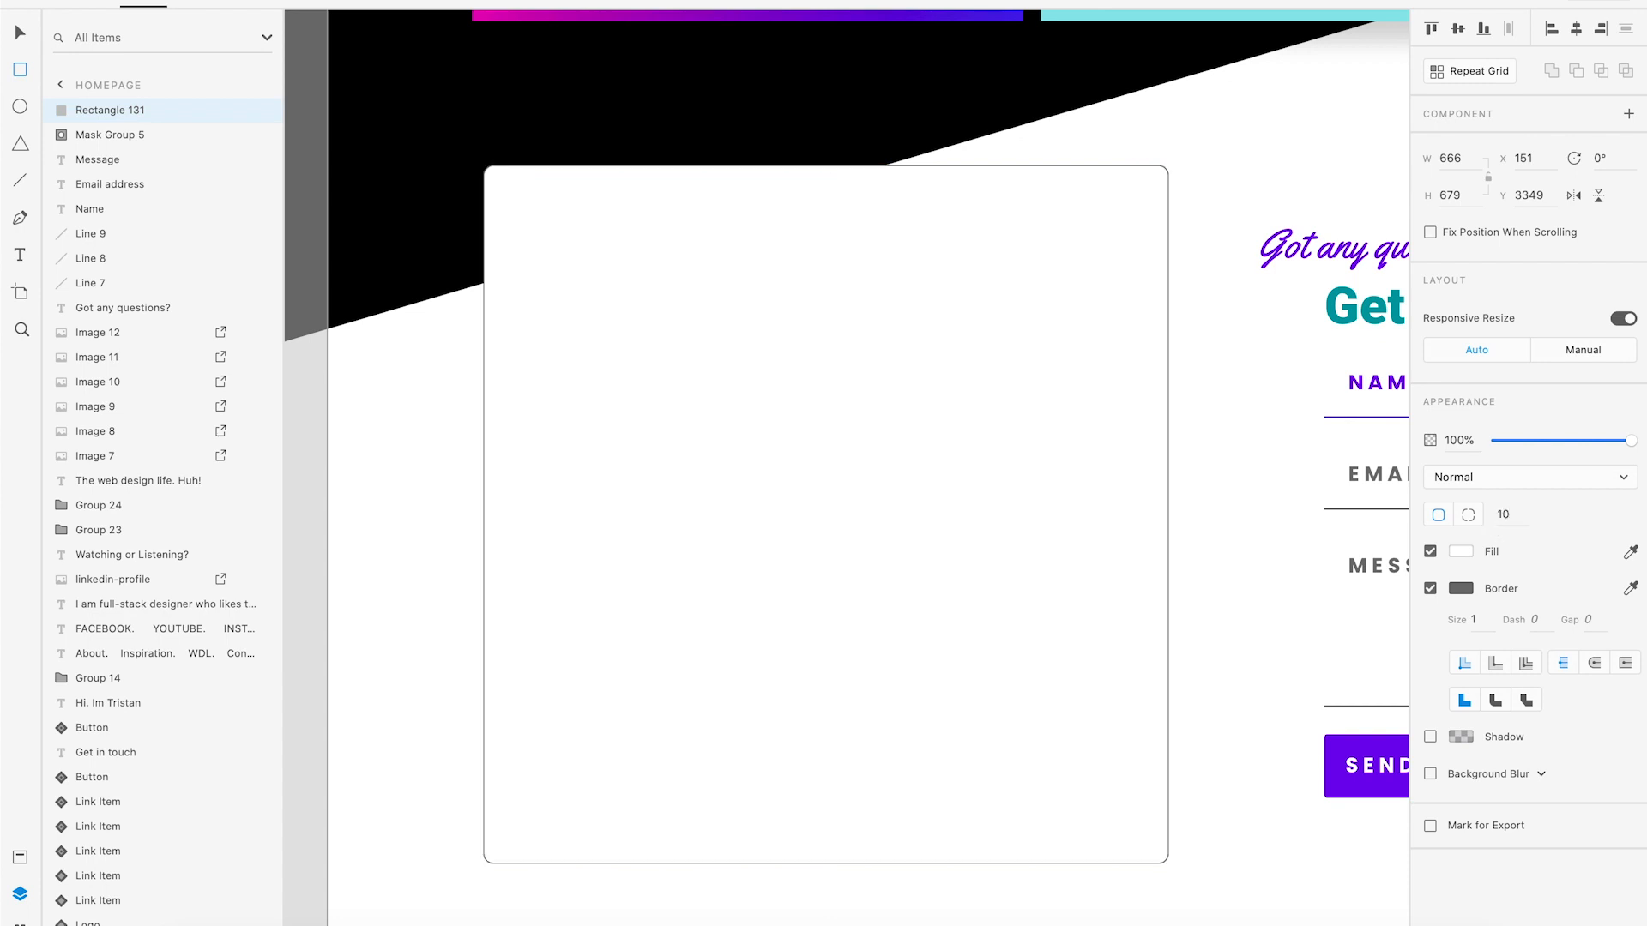
# Give the new rectangle a shadow with X 10, Y 20 and blur 20.
pyautogui.click(1430, 737)
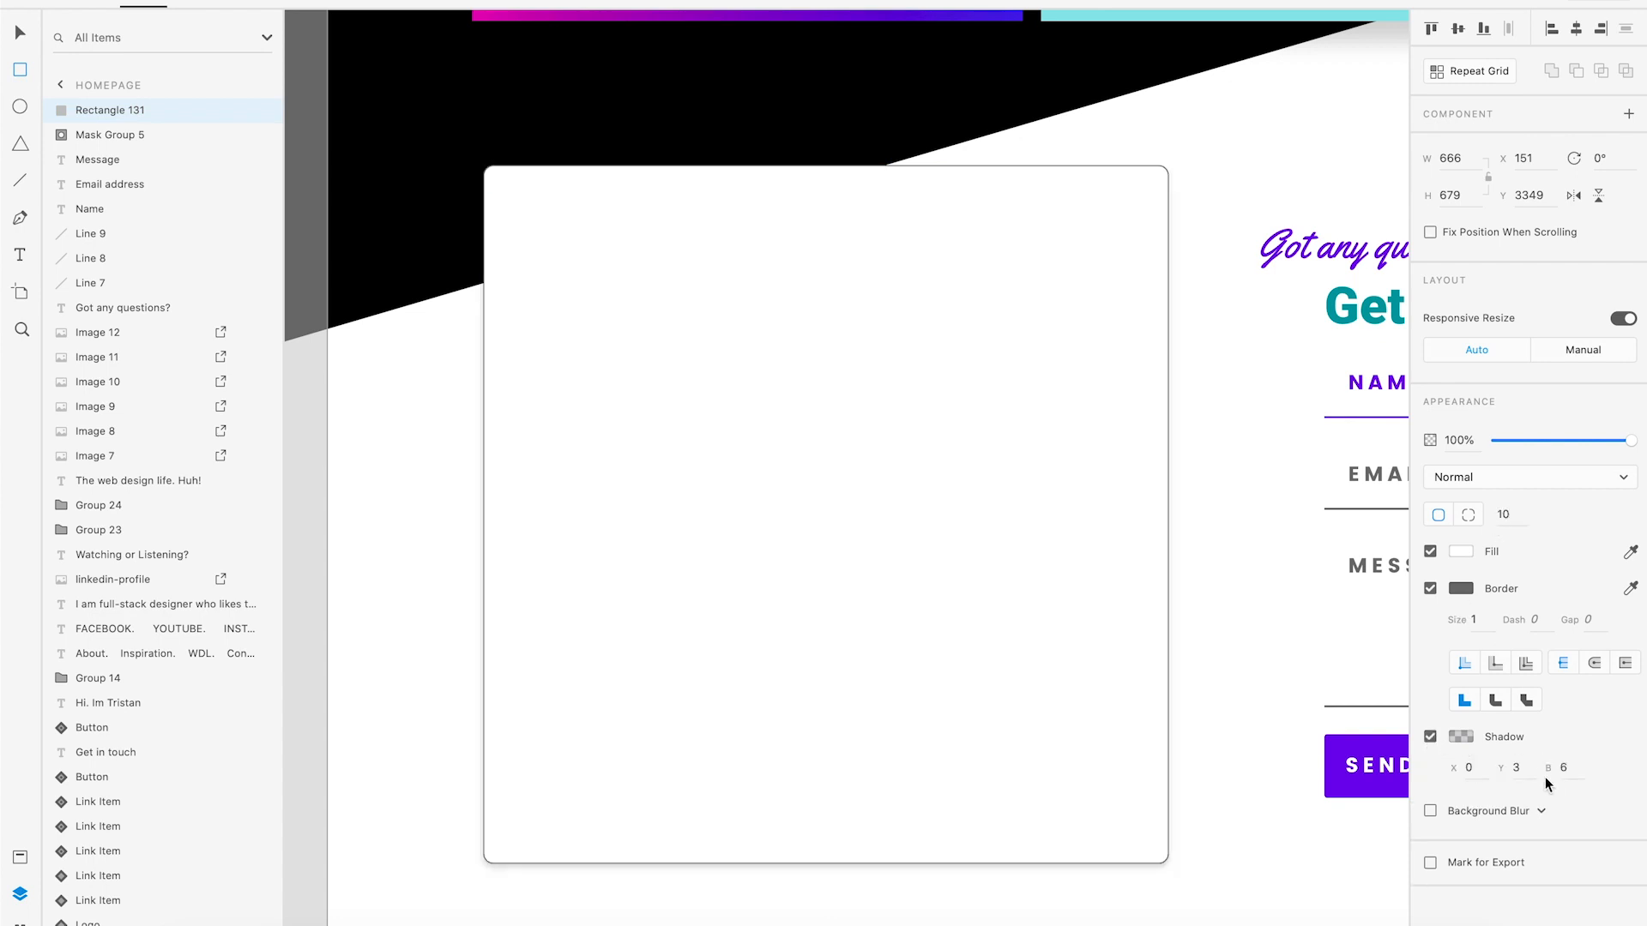
pyautogui.click(1563, 770)
pyautogui.press('Return')
pyautogui.click(1516, 769)
pyautogui.write('20')
pyautogui.press('Return')
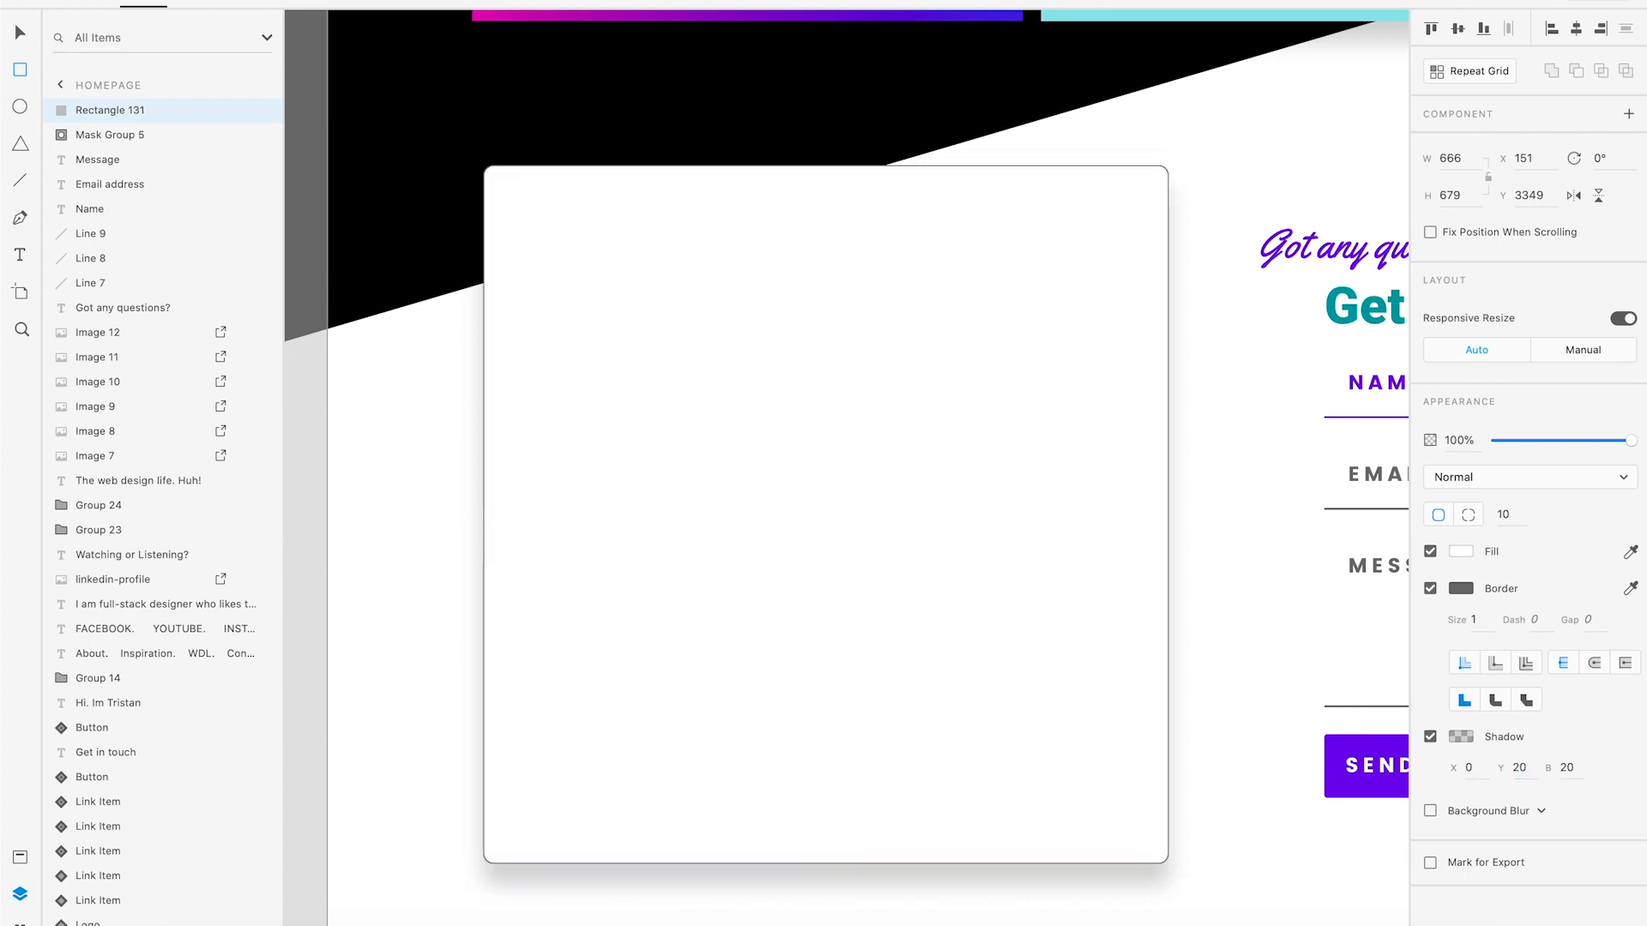
pyautogui.click(1442, 772)
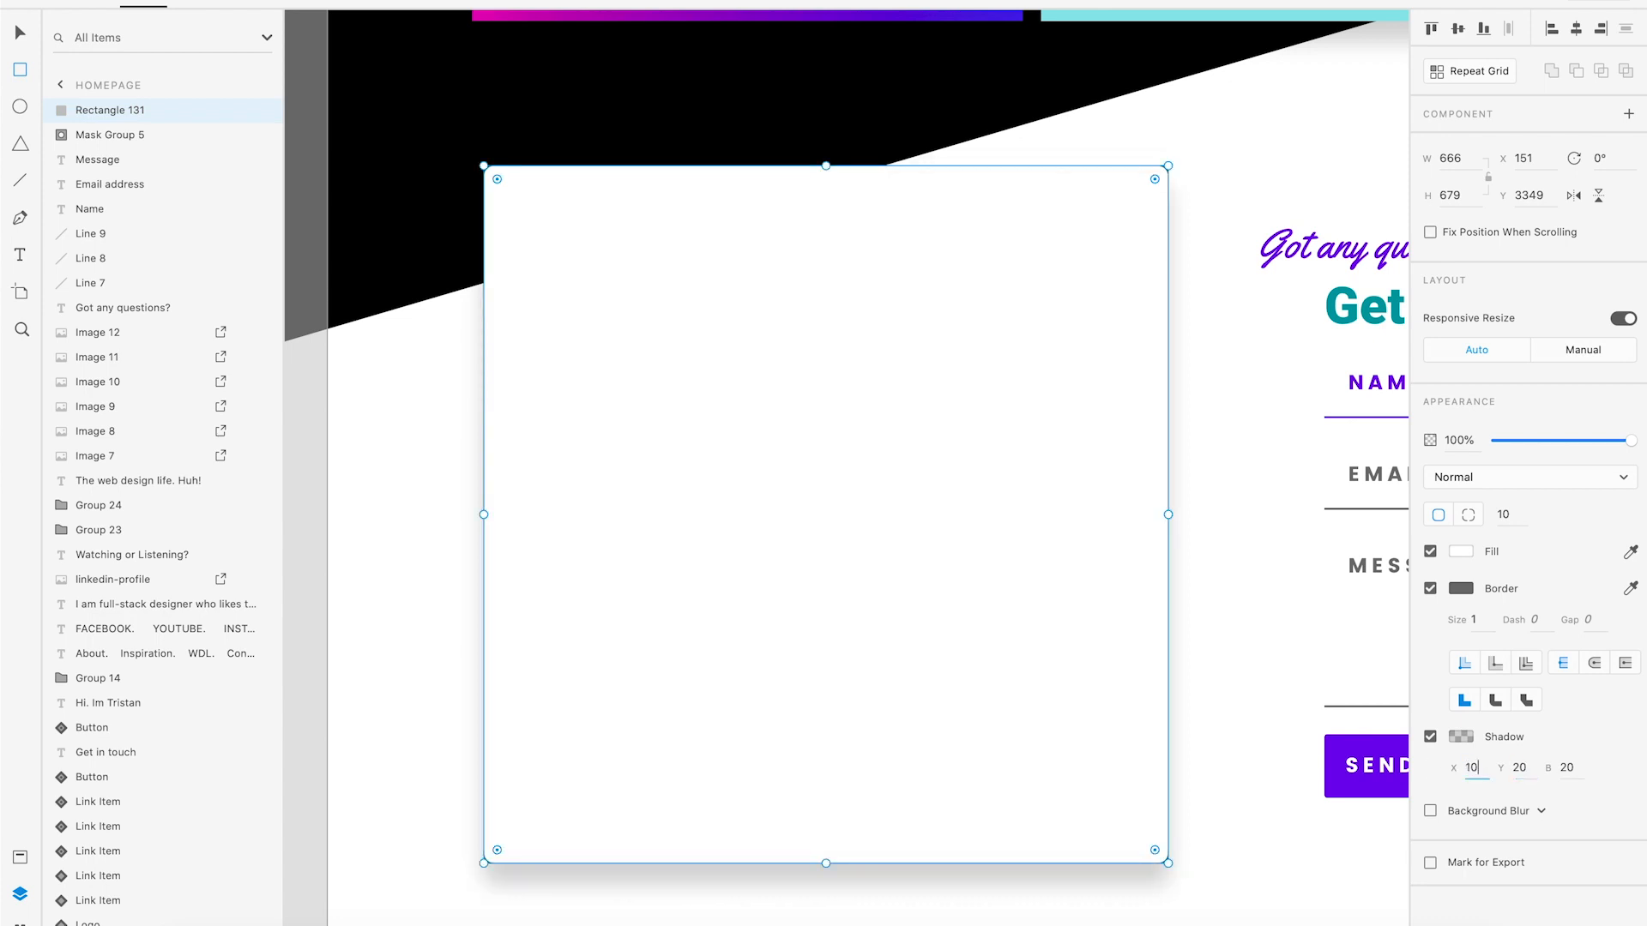
pyautogui.press('Return')
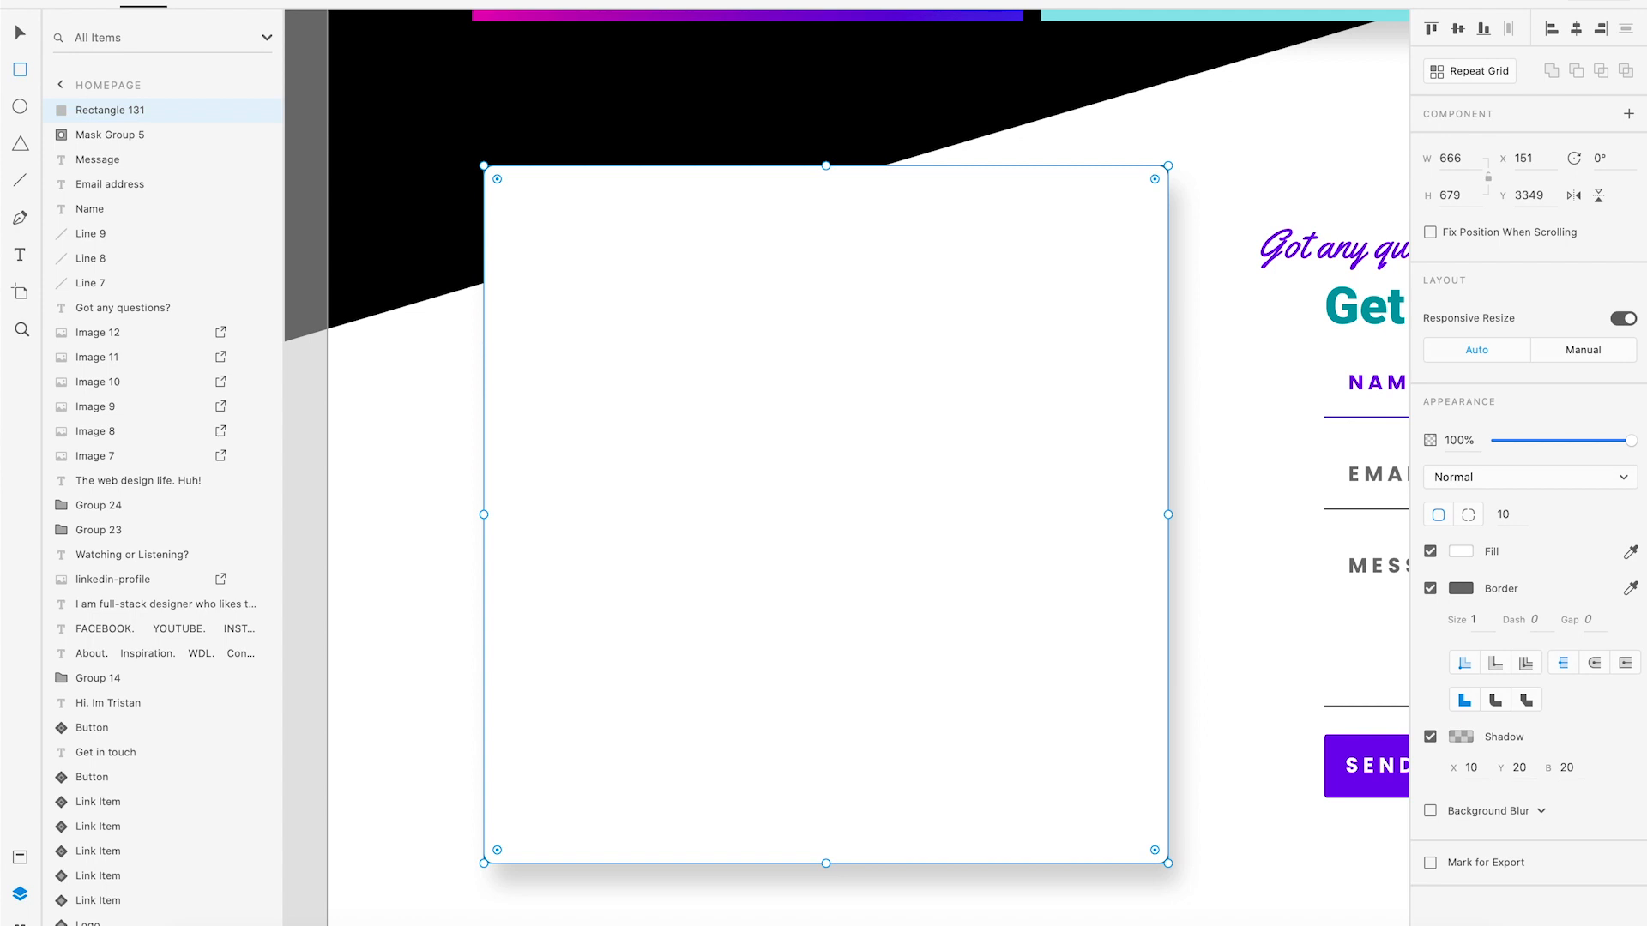
# Send the shadowed rectangle behind the masked photo and bring back the document's assets.
pyautogui.press('shift+super+[')
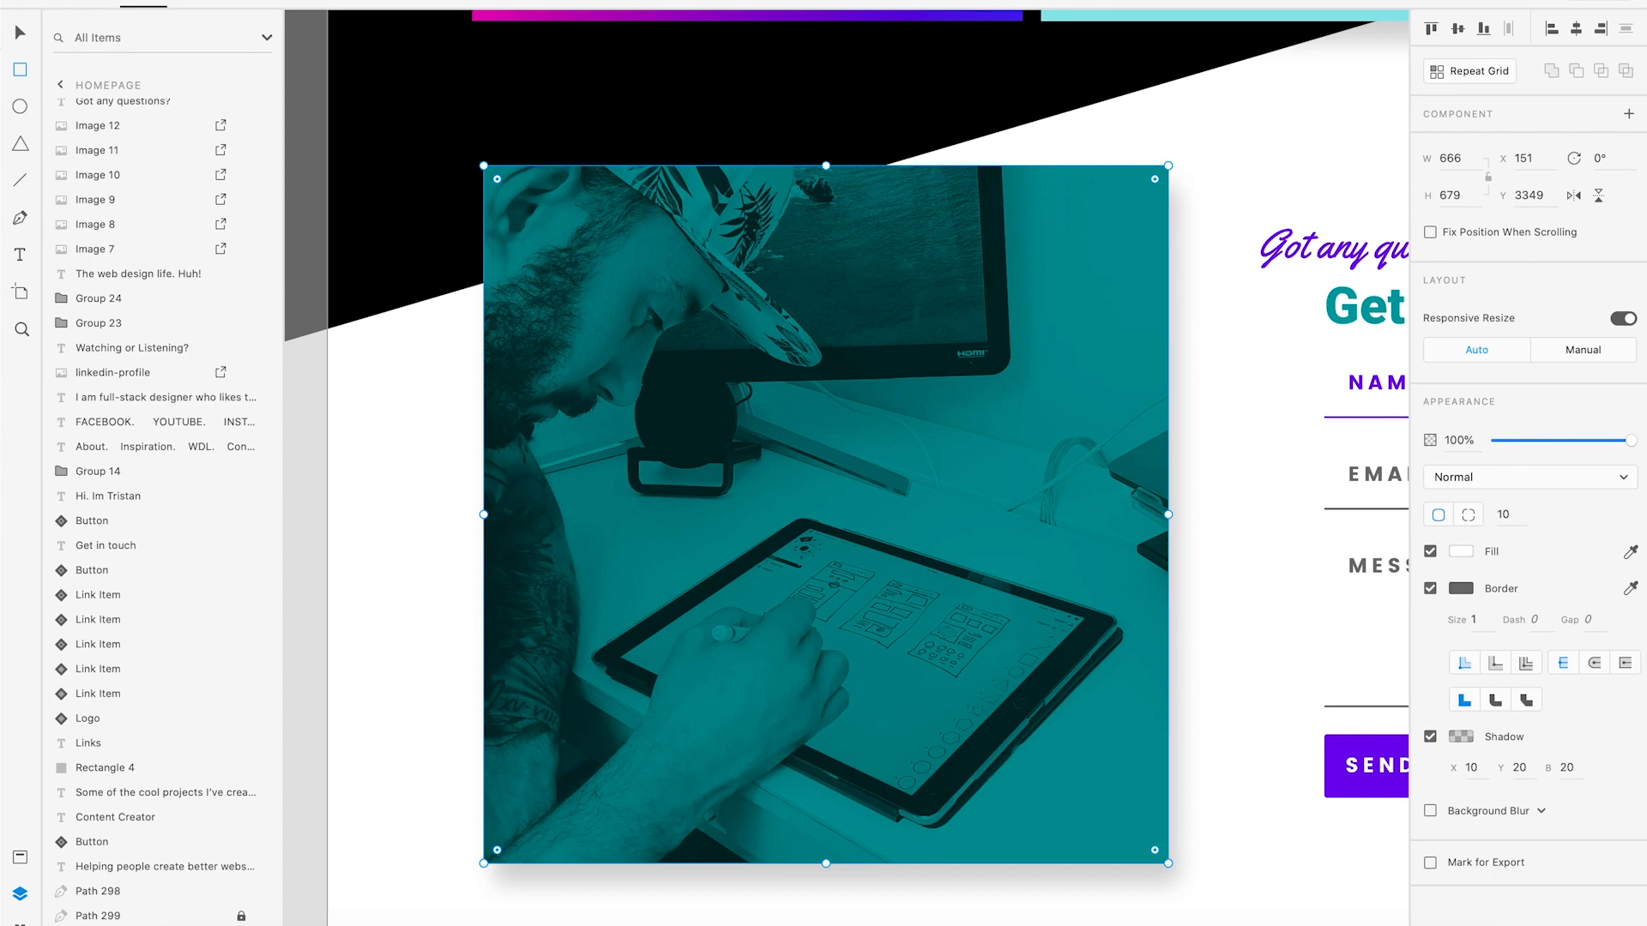
pyautogui.click(20, 856)
pyautogui.click(16, 31)
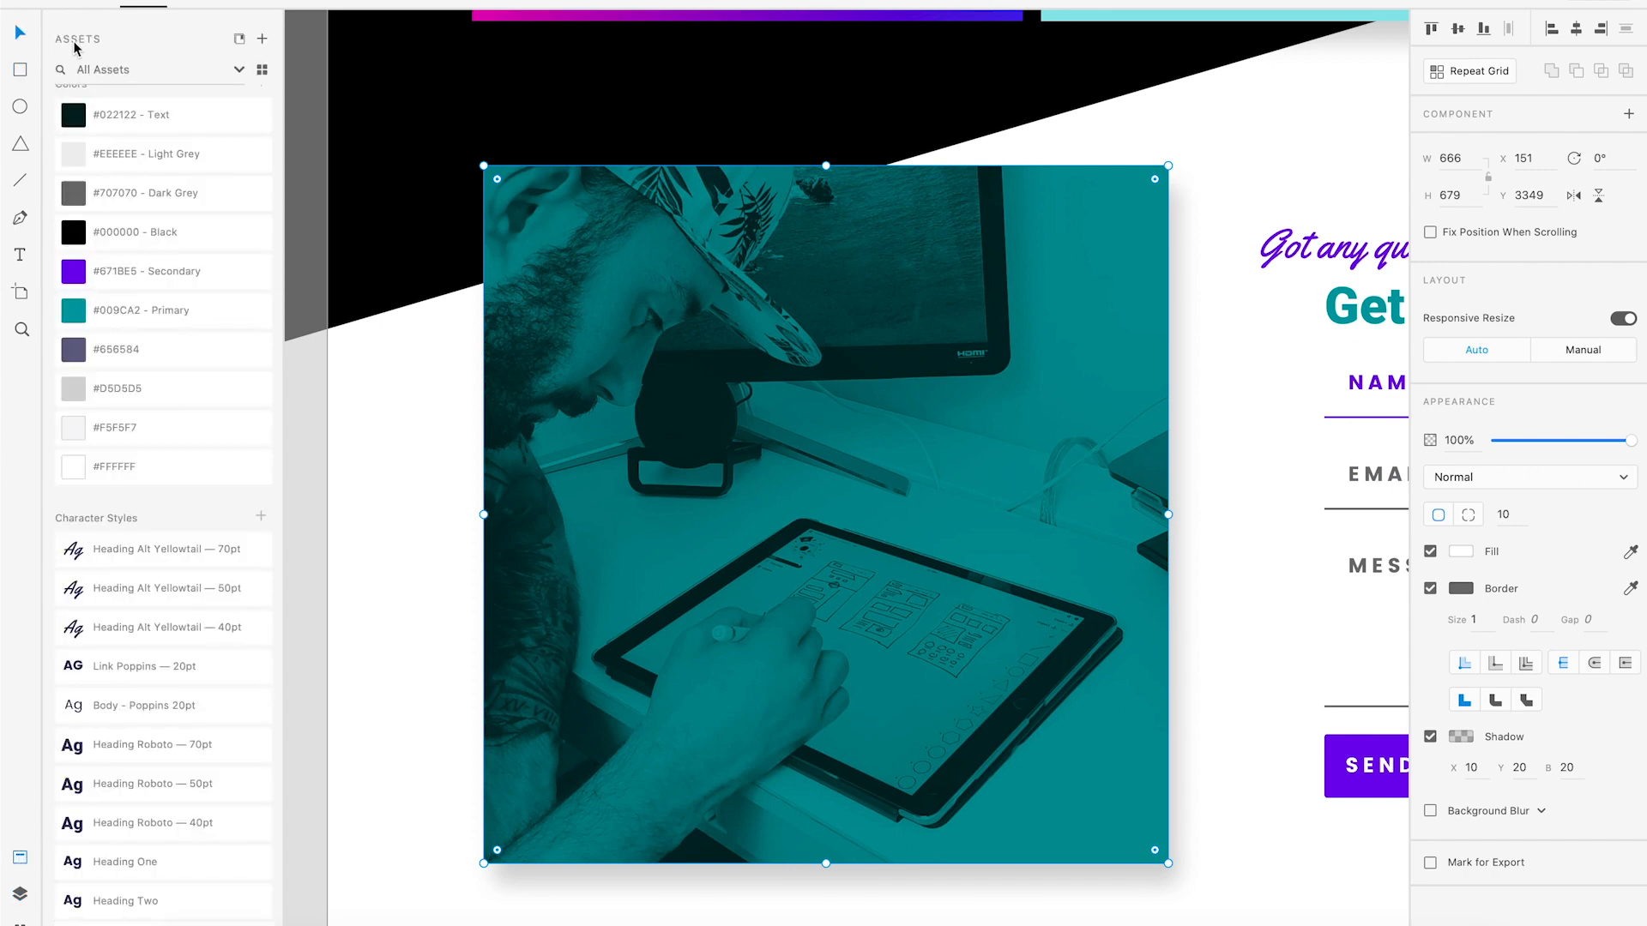
# Review the shadowed photo together with the contact form, projects section and the rest of the homepage.
pyautogui.click(1235, 139)
pyautogui.moveTo(1247, 185); pyautogui.dragTo(1008, 111)
pyautogui.press('super+minus')
pyautogui.moveTo(931, 388); pyautogui.dragTo(962, 261)
pyautogui.moveTo(1109, 381); pyautogui.dragTo(971, 389)
pyautogui.press('super+minus')
pyautogui.press('super+minus')
pyautogui.press('super+minus')
pyautogui.moveTo(938, 249); pyautogui.dragTo(897, 540)
pyautogui.moveTo(893, 220)
pyautogui.mouseDown()
pyautogui.moveTo(888, 569)
pyautogui.moveTo(915, 643)
pyautogui.moveTo(893, 290)
pyautogui.mouseUp()
pyautogui.moveTo(952, 768)
pyautogui.mouseDown()
pyautogui.moveTo(937, 441)
pyautogui.moveTo(962, 278)
pyautogui.mouseUp()
# Move the masked photo and its shadow rectangle to line up with the left edge of the projects grid.
pyautogui.click(703, 603)
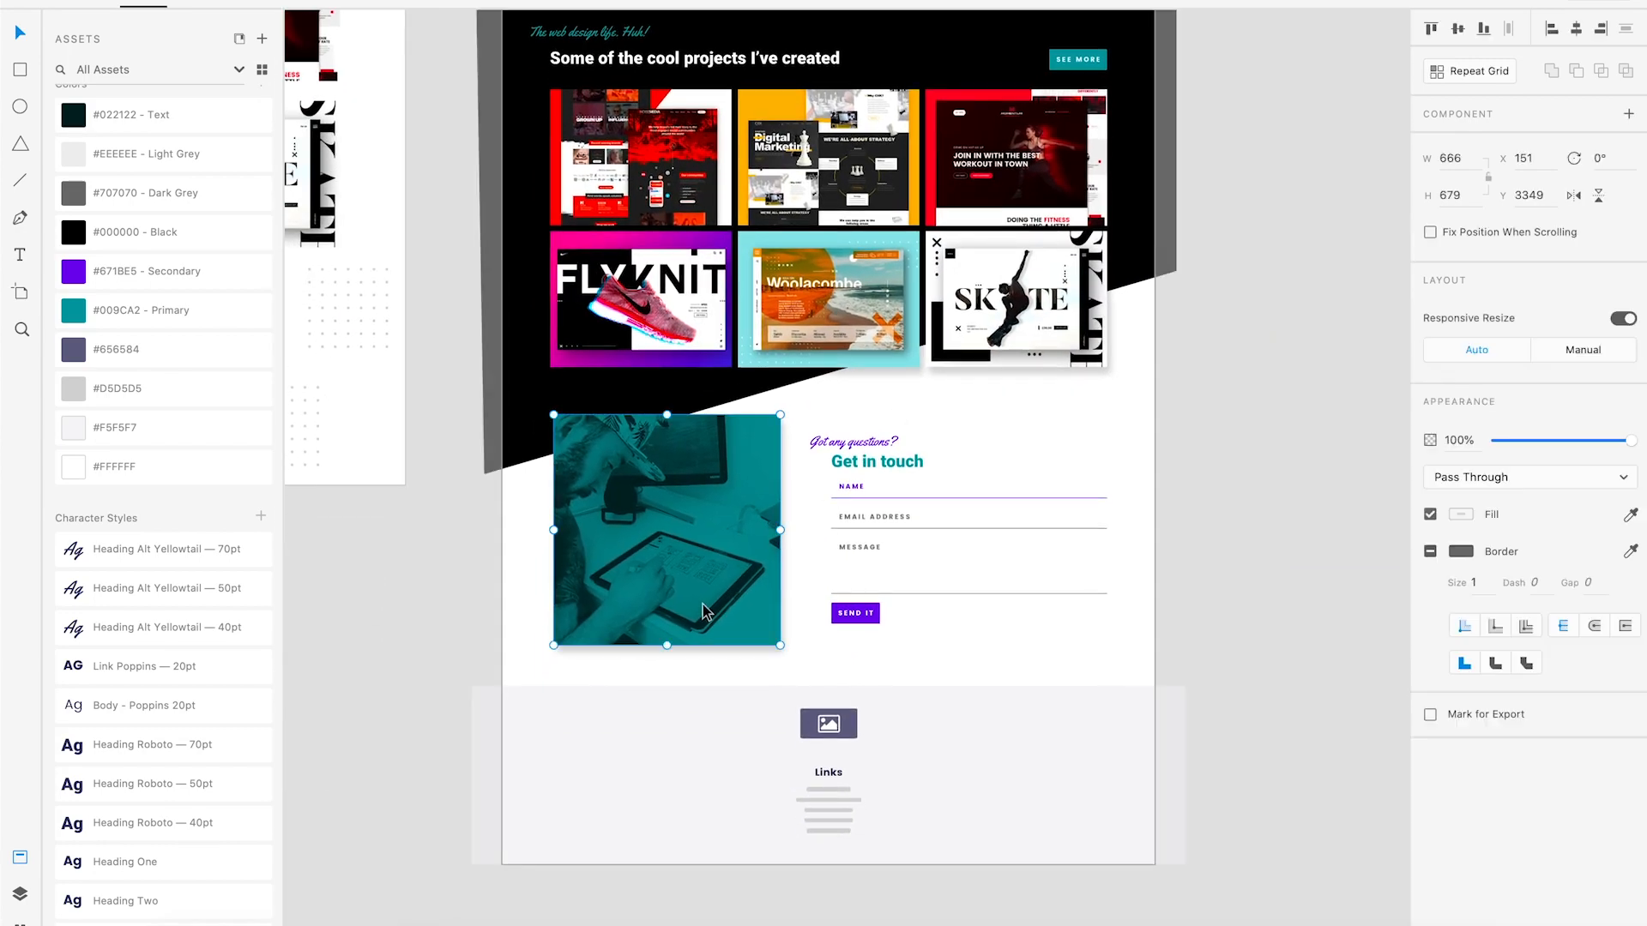
pyautogui.moveTo(703, 604); pyautogui.dragTo(737, 610)
pyautogui.press('super+z')
# Fill the footer background with the #000000 - Black colour.
pyautogui.click(1020, 672)
pyautogui.click(1022, 692)
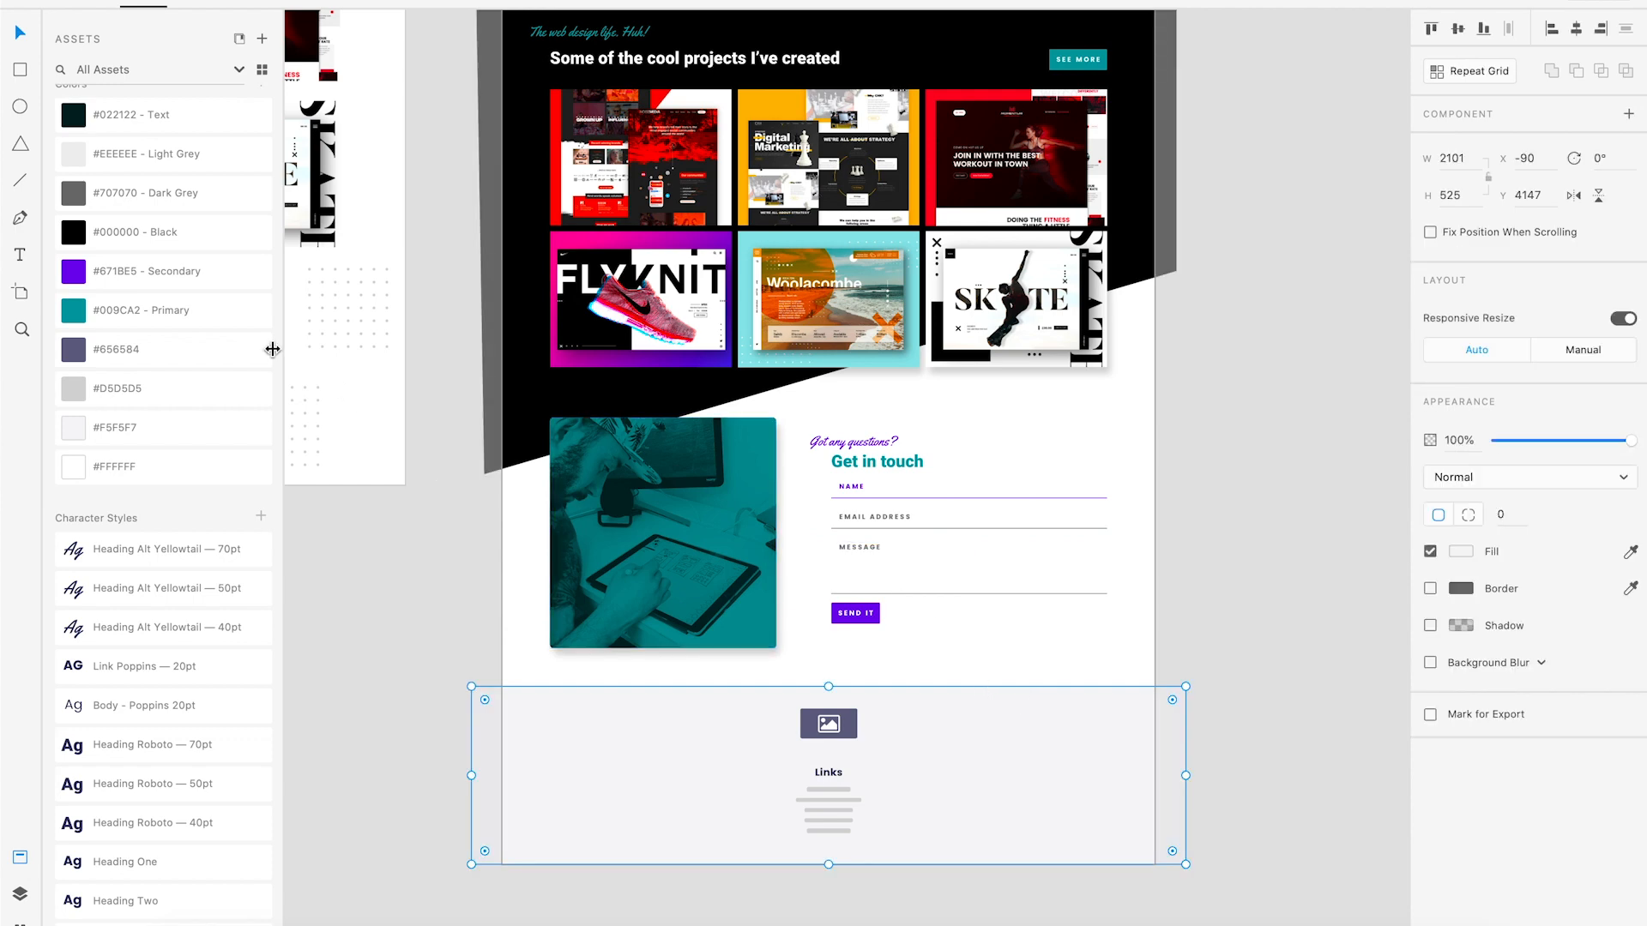
pyautogui.click(163, 232)
# Delete the logo placeholder above the Links heading in the footer.
pyautogui.doubleClick(841, 734)
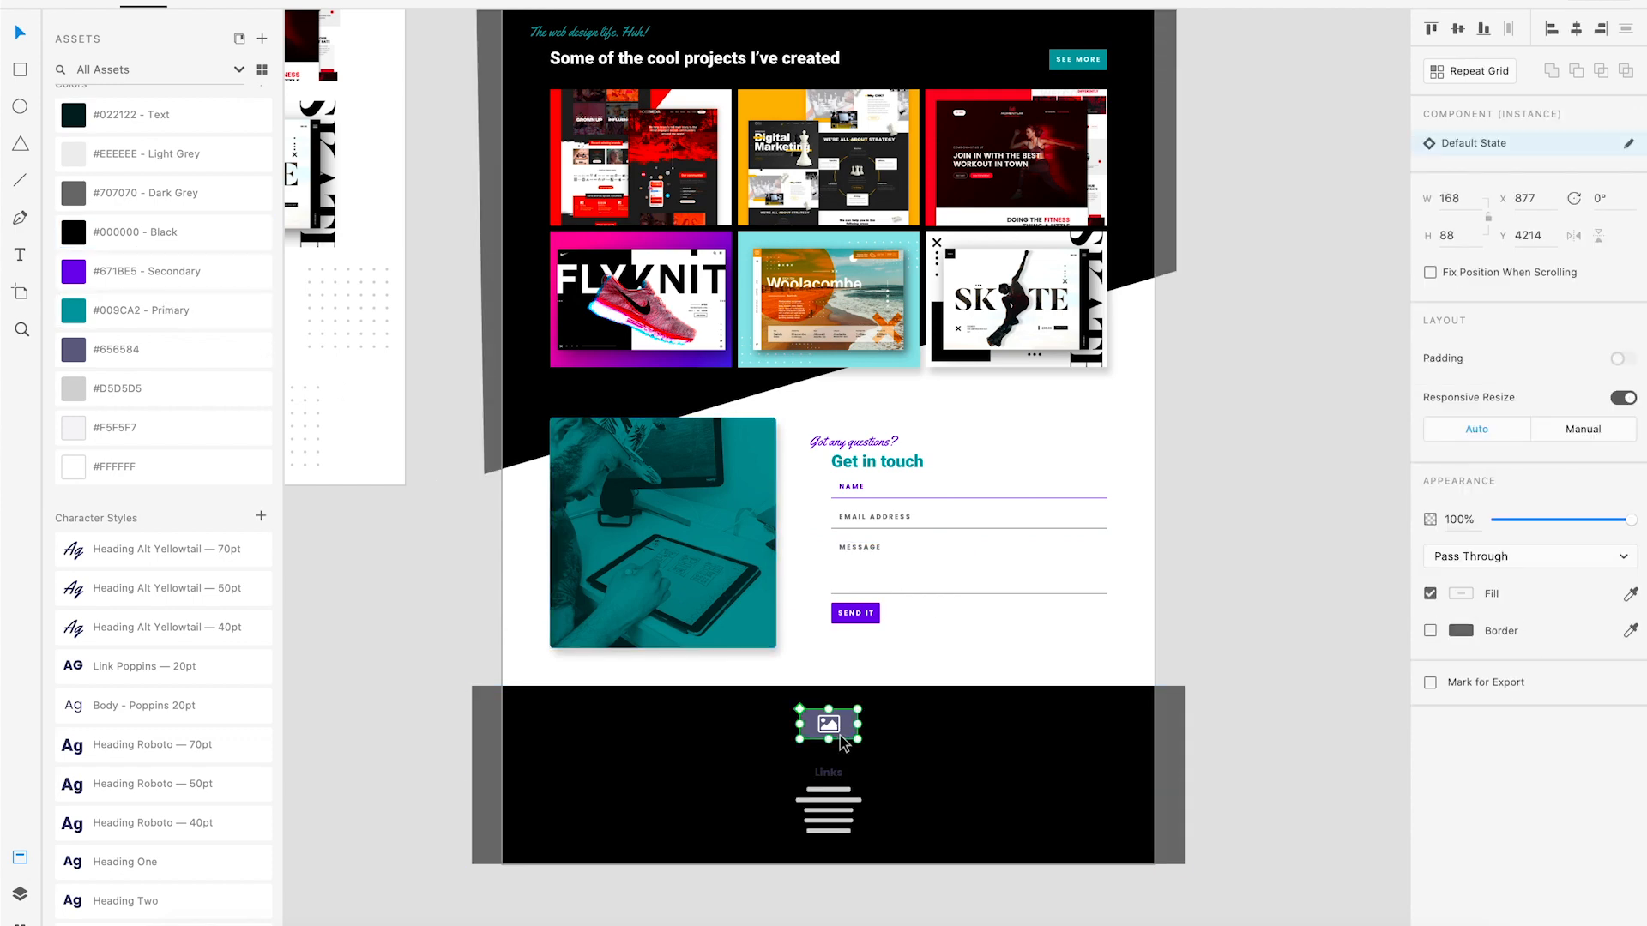
pyautogui.scroll(5, 841, 734)
pyautogui.scroll(-5, 851, 564)
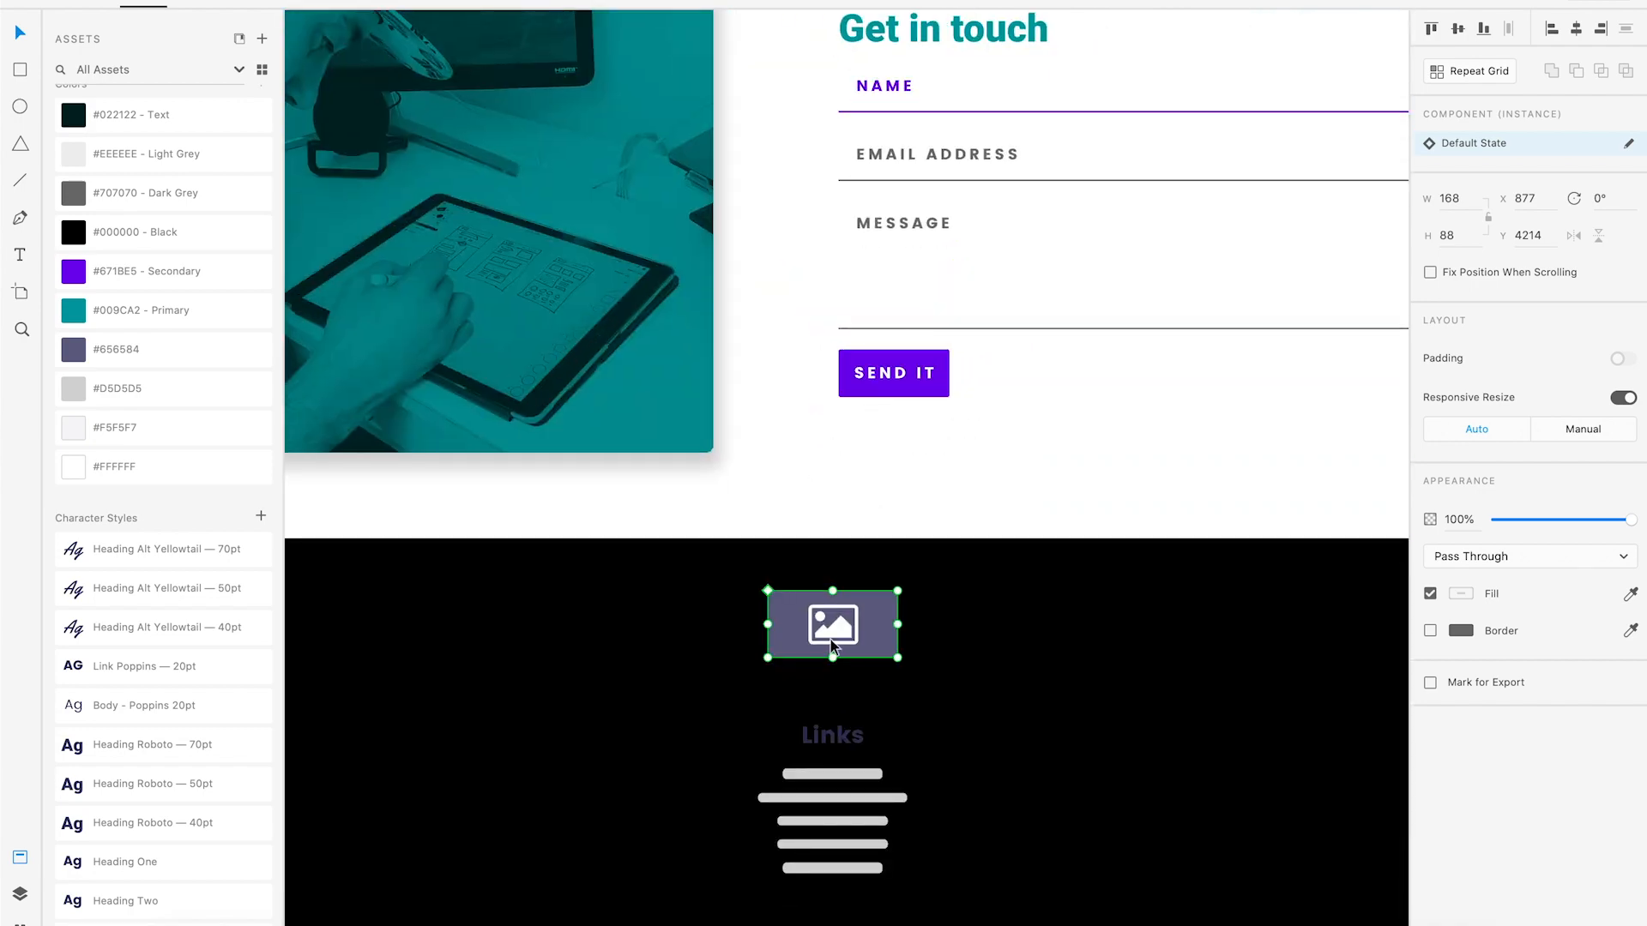
pyautogui.press('Delete')
pyautogui.hscroll(-10, 635, 614)
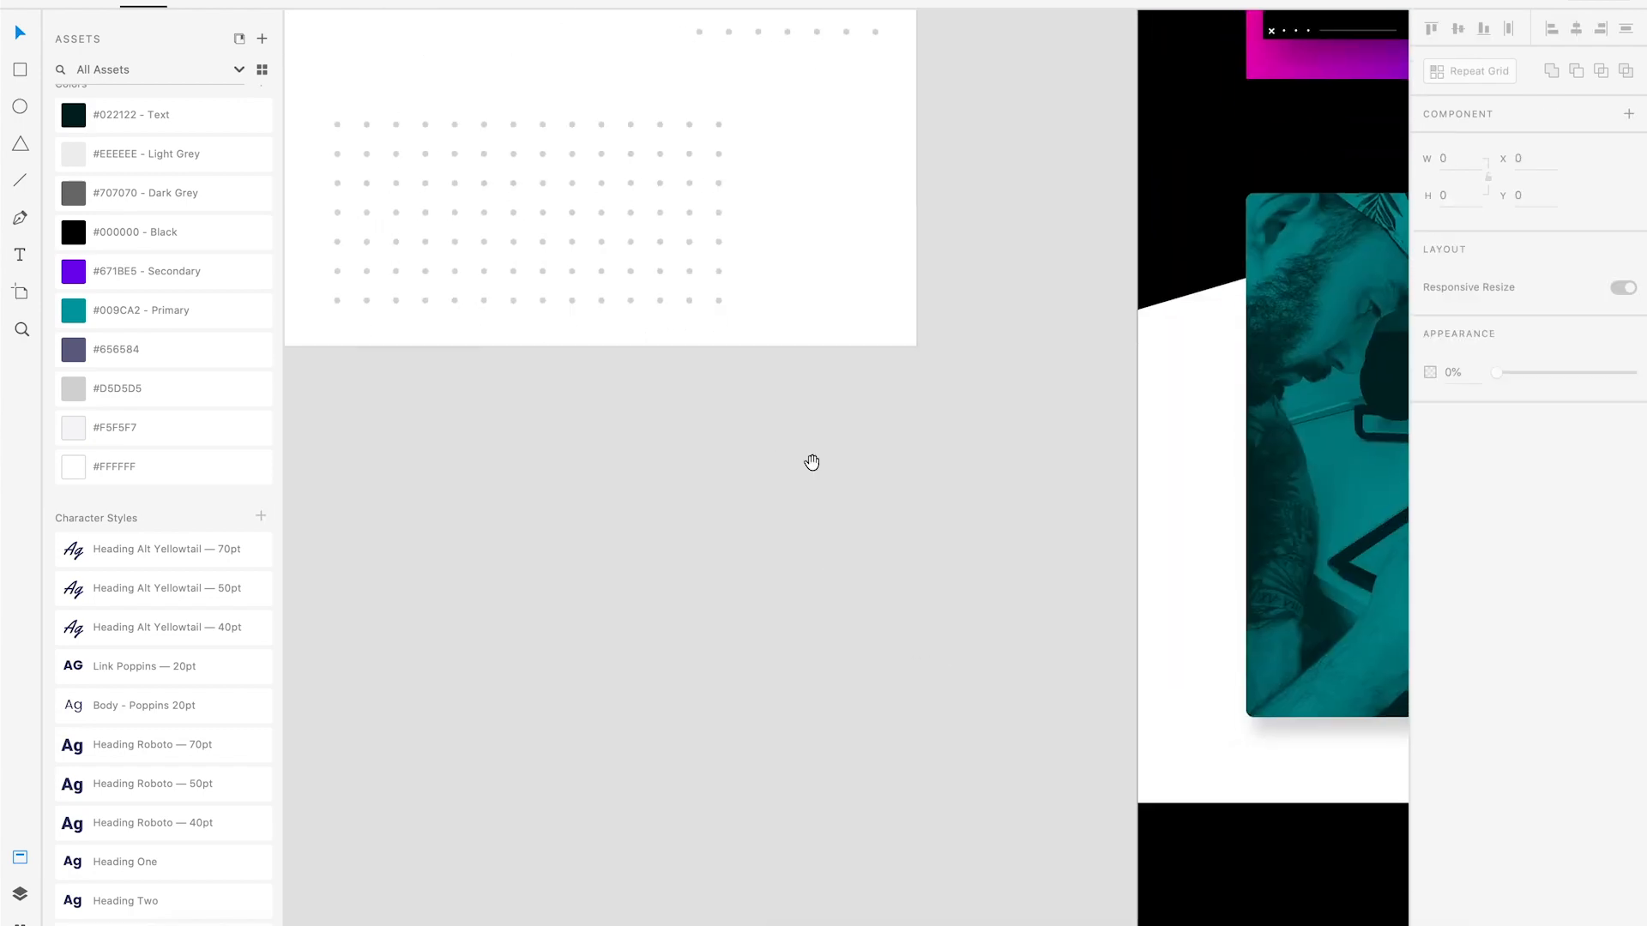
# Copy the handwritten signature logo from the style guide artboard and paste it into the homepage's black footer.
pyautogui.scroll(15, 812, 463)
pyautogui.hscroll(-5, 811, 463)
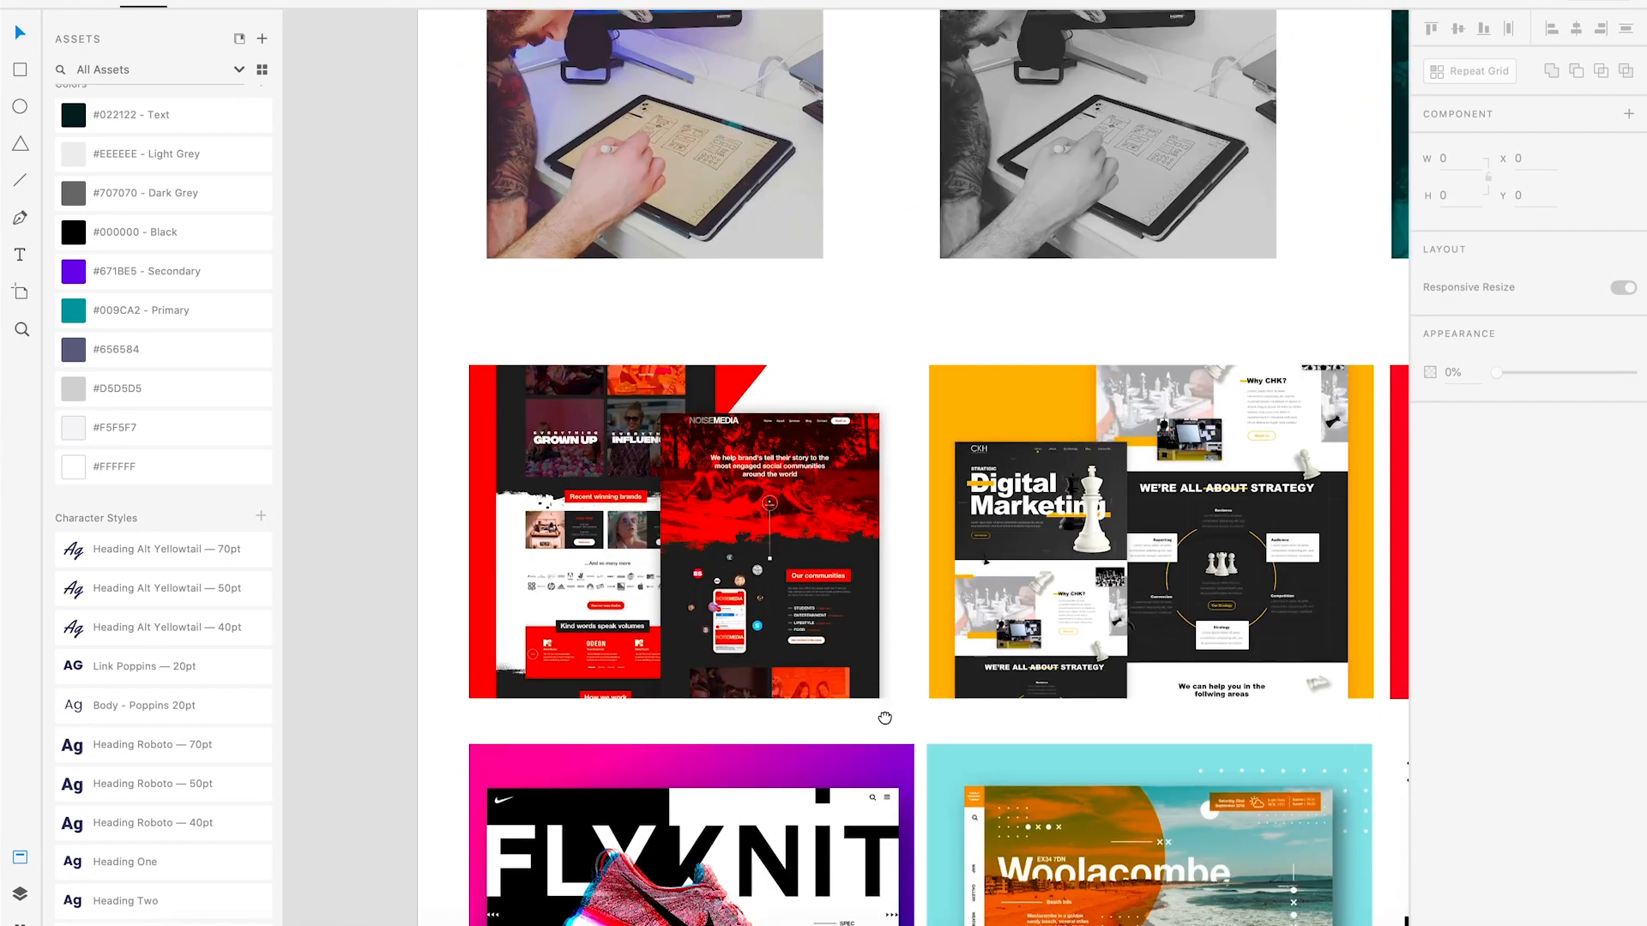
pyautogui.scroll(10, 885, 718)
pyautogui.click(683, 280)
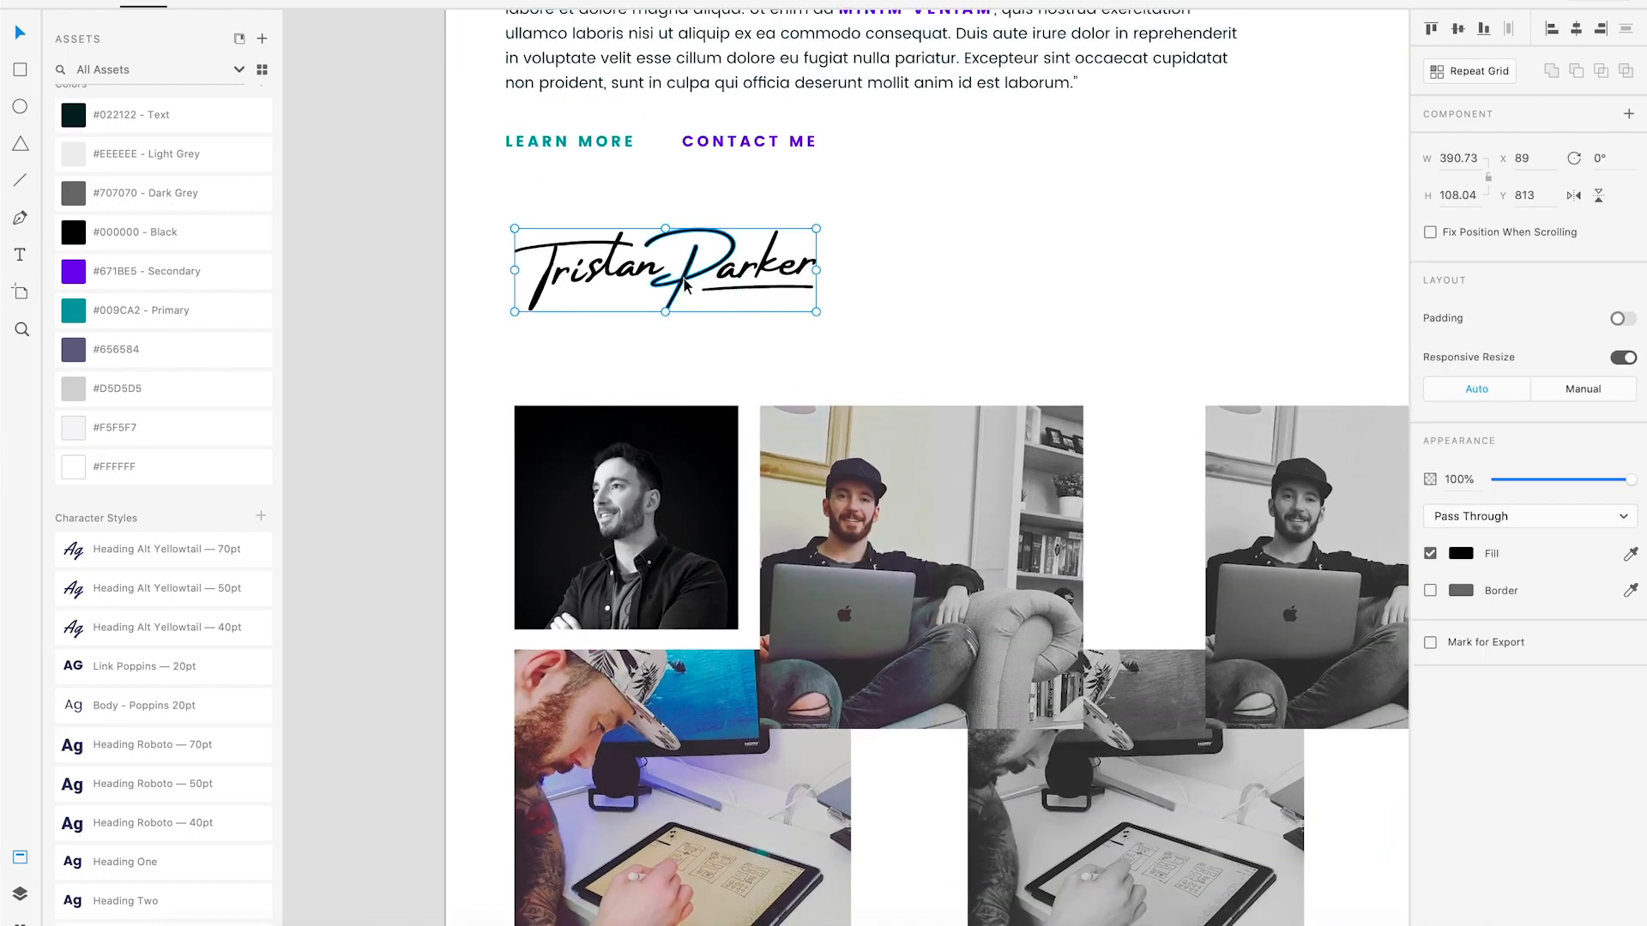
pyautogui.scroll(-20, 683, 280)
pyautogui.hscroll(5, 828, 497)
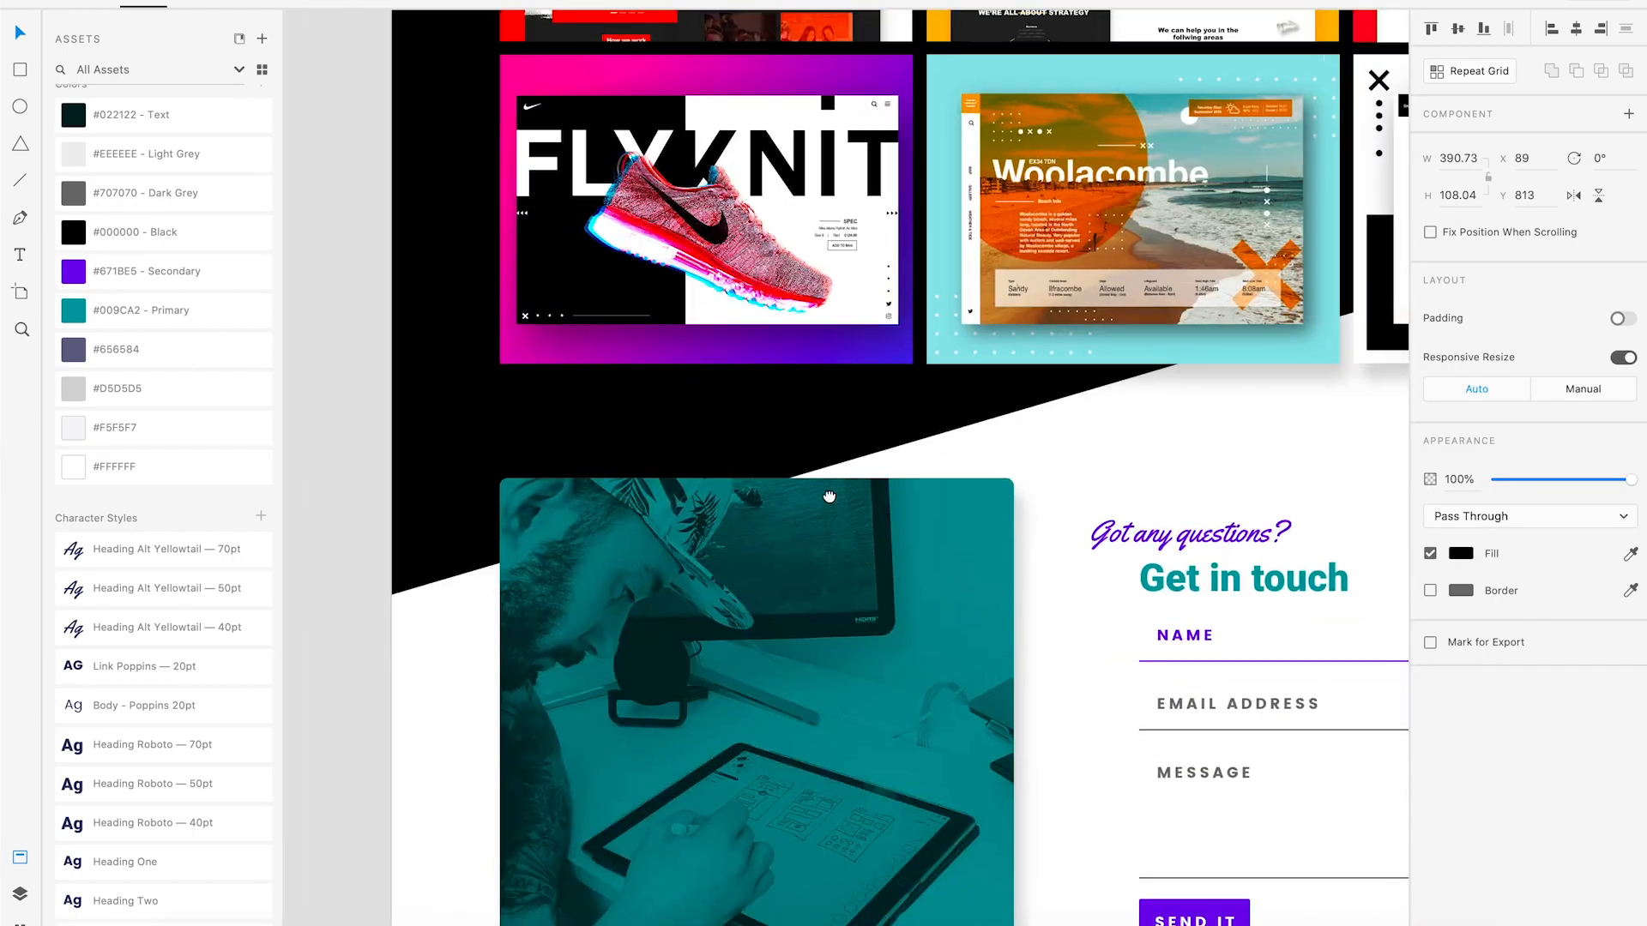
pyautogui.moveTo(828, 497); pyautogui.dragTo(755, 364)
pyautogui.moveTo(776, 584); pyautogui.dragTo(794, 441)
pyautogui.press('super+v')
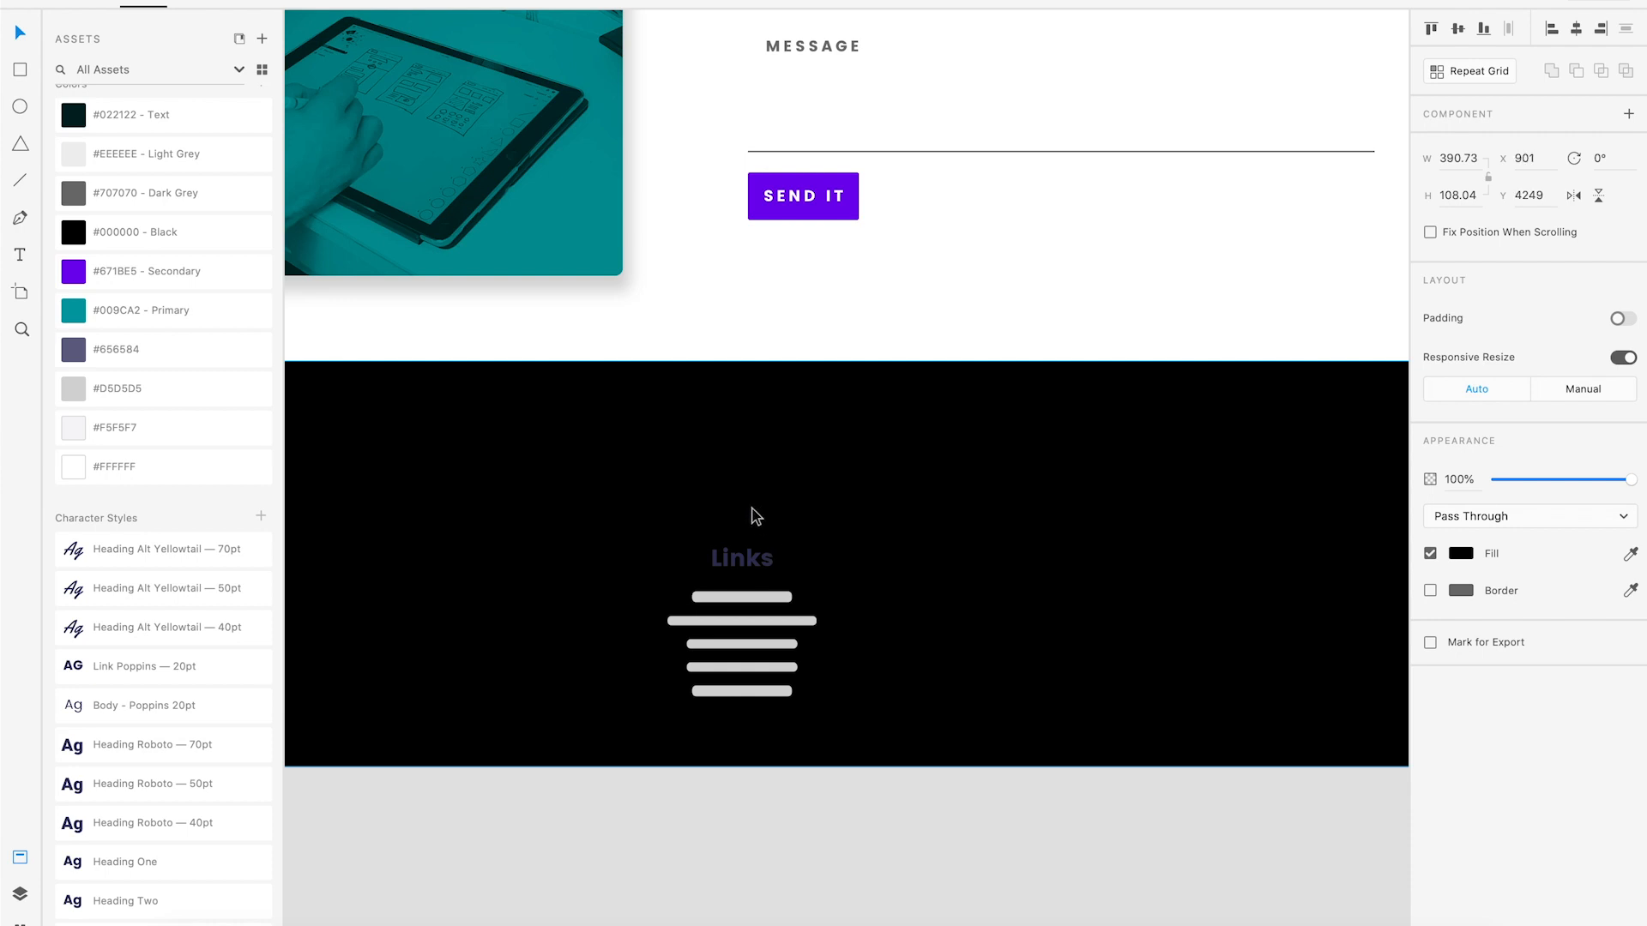
# Fill the footer's signature logo with white and place it centred above the Links heading.
pyautogui.click(1459, 554)
pyautogui.moveTo(1350, 570); pyautogui.dragTo(1162, 427)
pyautogui.click(1045, 319)
pyautogui.moveTo(871, 492)
pyautogui.mouseDown()
pyautogui.moveTo(796, 483)
pyautogui.moveTo(783, 496)
pyautogui.moveTo(750, 470)
pyautogui.mouseUp()
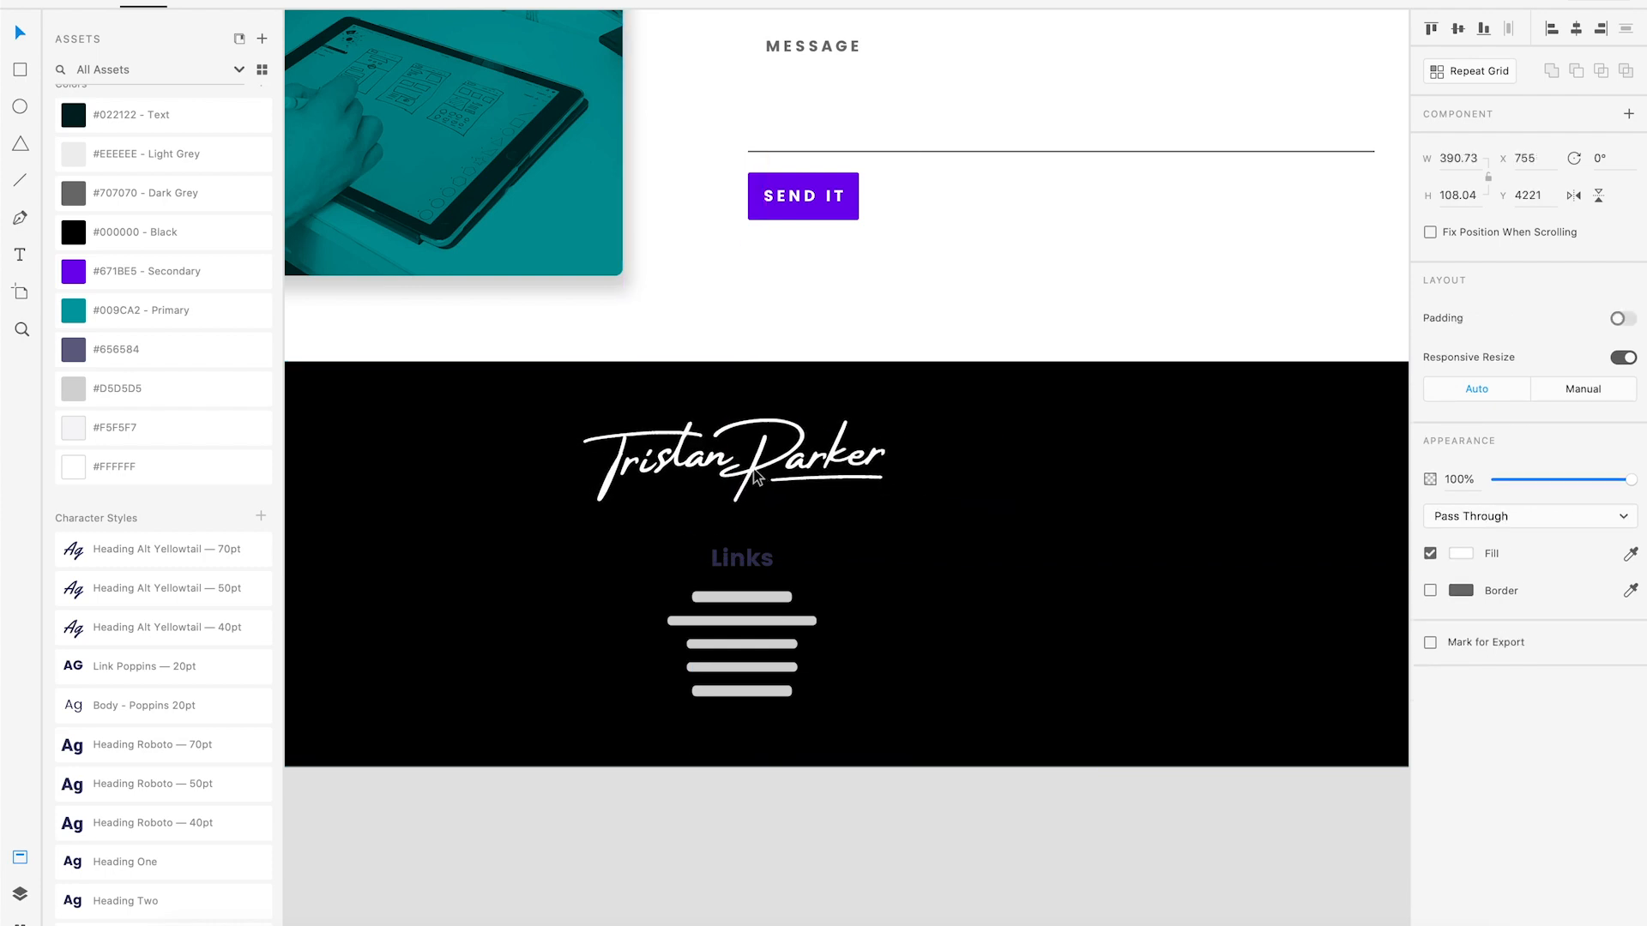
# Delete the Links heading from the footer.
pyautogui.click(756, 567)
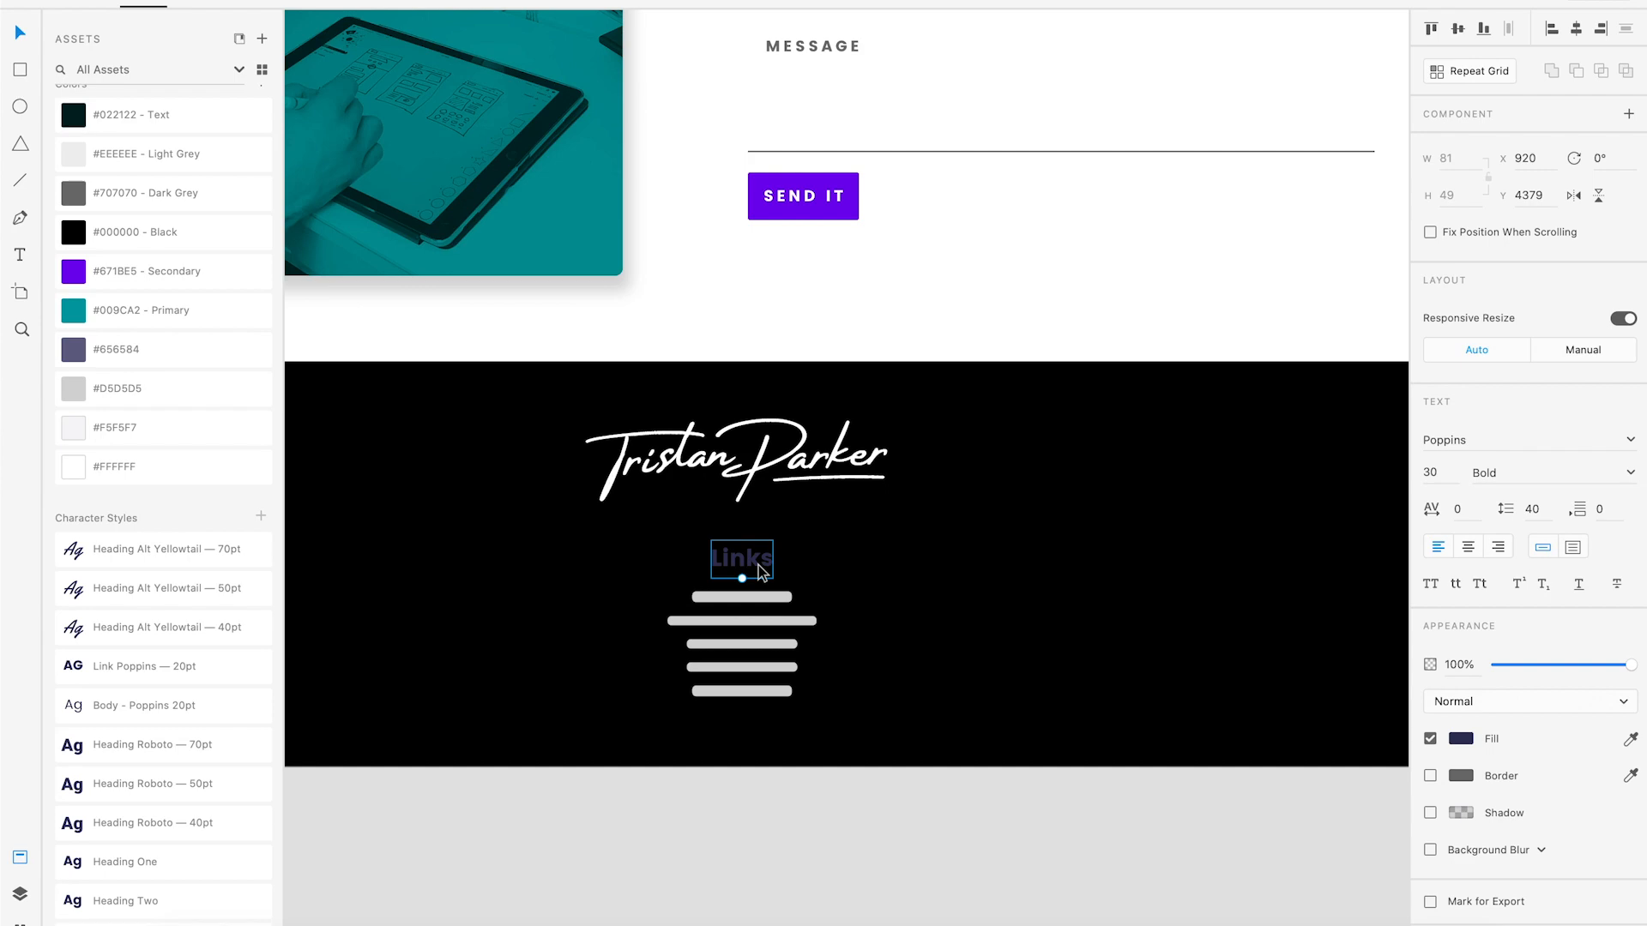
pyautogui.press('Delete')
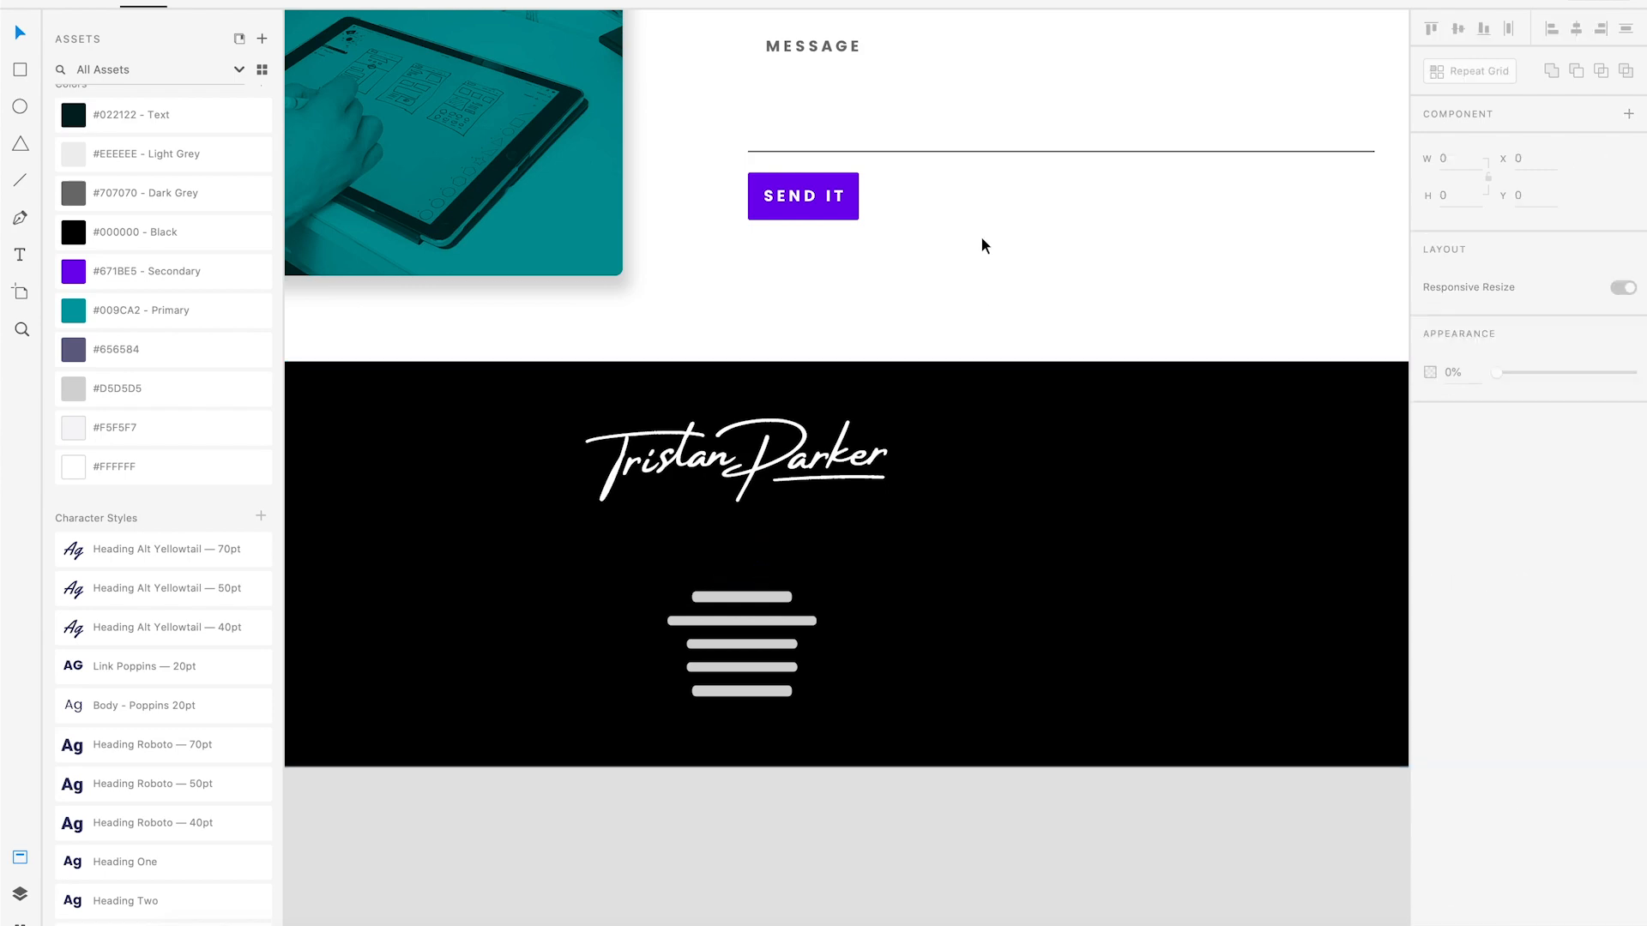
# Copy the navigation text from the homepage header.
pyautogui.press('super+minus')
pyautogui.moveTo(995, 206); pyautogui.dragTo(942, 411)
pyautogui.moveTo(908, 154); pyautogui.dragTo(923, 595)
pyautogui.moveTo(892, 223); pyautogui.dragTo(888, 291)
pyautogui.click(888, 262)
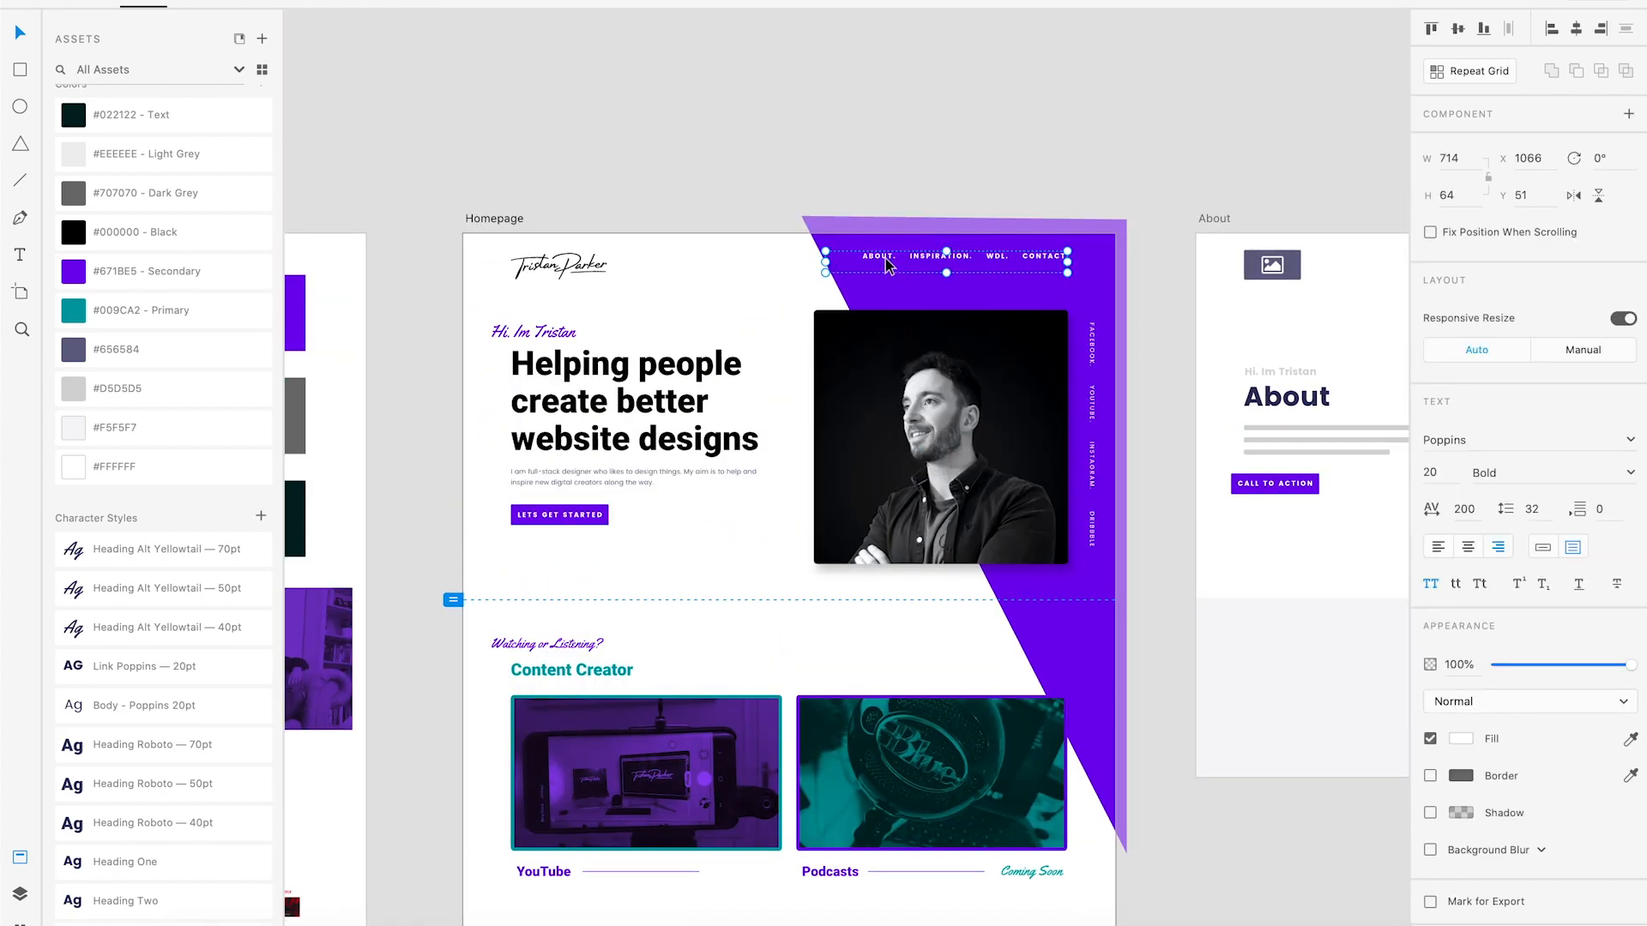
# Replace the five grey placeholder lines in the footer with the copied navigation text, placed below the logo.
pyautogui.scroll(-10, 901, 266)
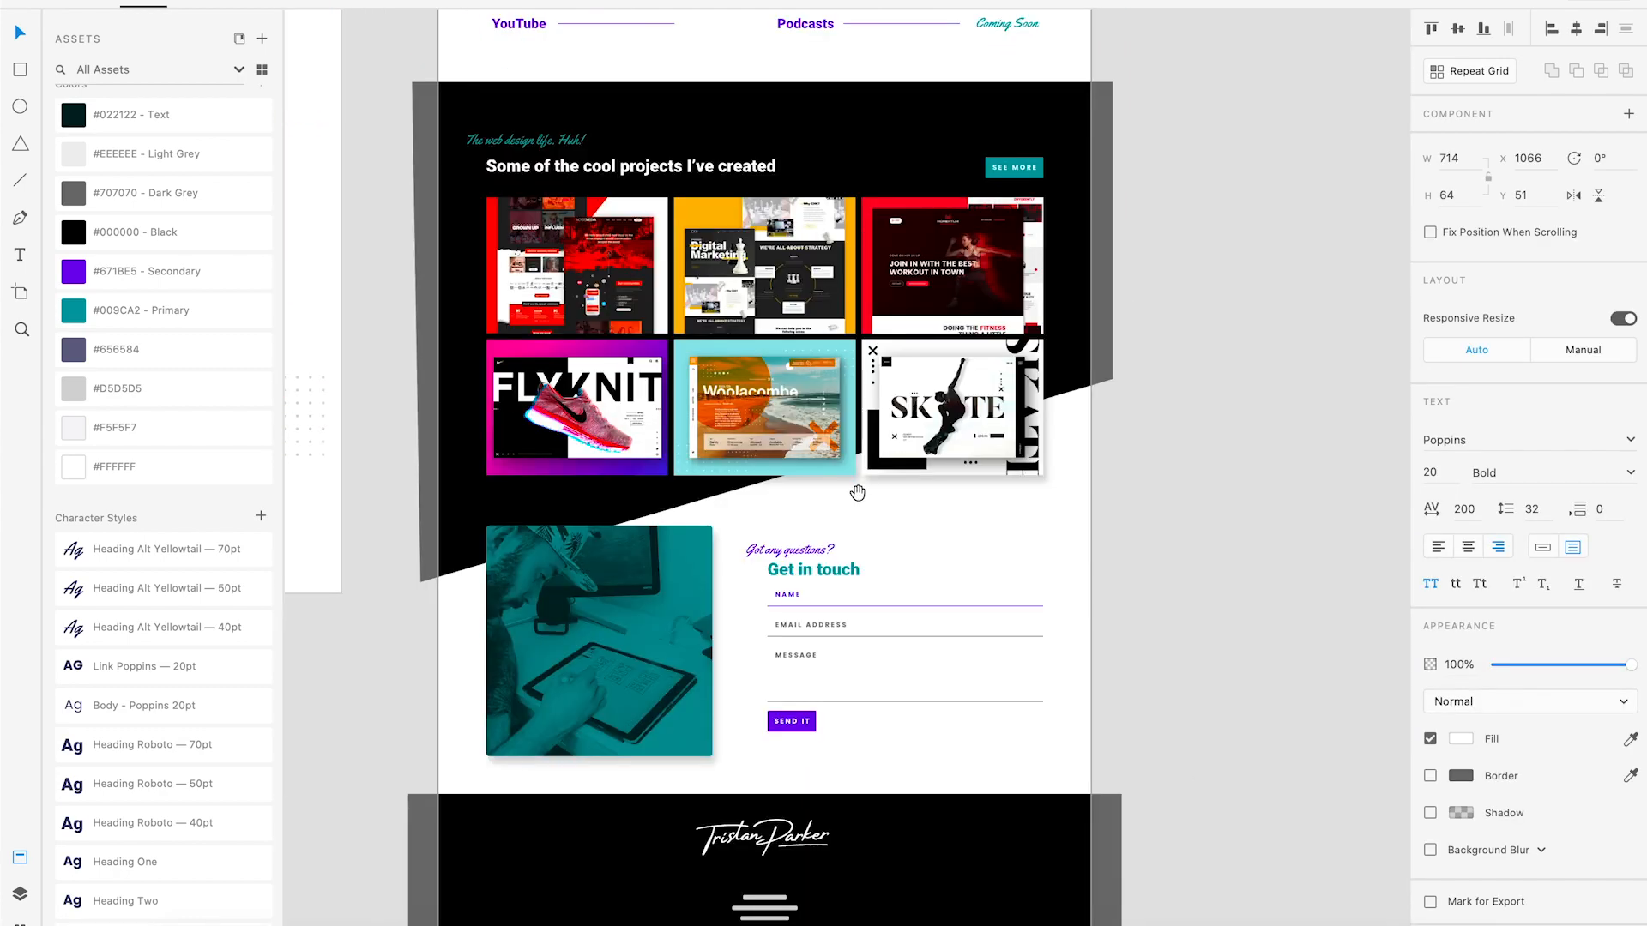
pyautogui.moveTo(852, 541); pyautogui.dragTo(867, 270)
pyautogui.press('super+plus')
pyautogui.press('super+plus')
pyautogui.moveTo(789, 665); pyautogui.dragTo(971, 277)
pyautogui.click(841, 521)
pyautogui.keyDown('shift'); pyautogui.click(807, 592); pyautogui.keyUp('shift')
pyautogui.keyDown('shift'); pyautogui.click(804, 619); pyautogui.keyUp('shift')
pyautogui.keyDown('shift'); pyautogui.click(802, 651); pyautogui.keyUp('shift')
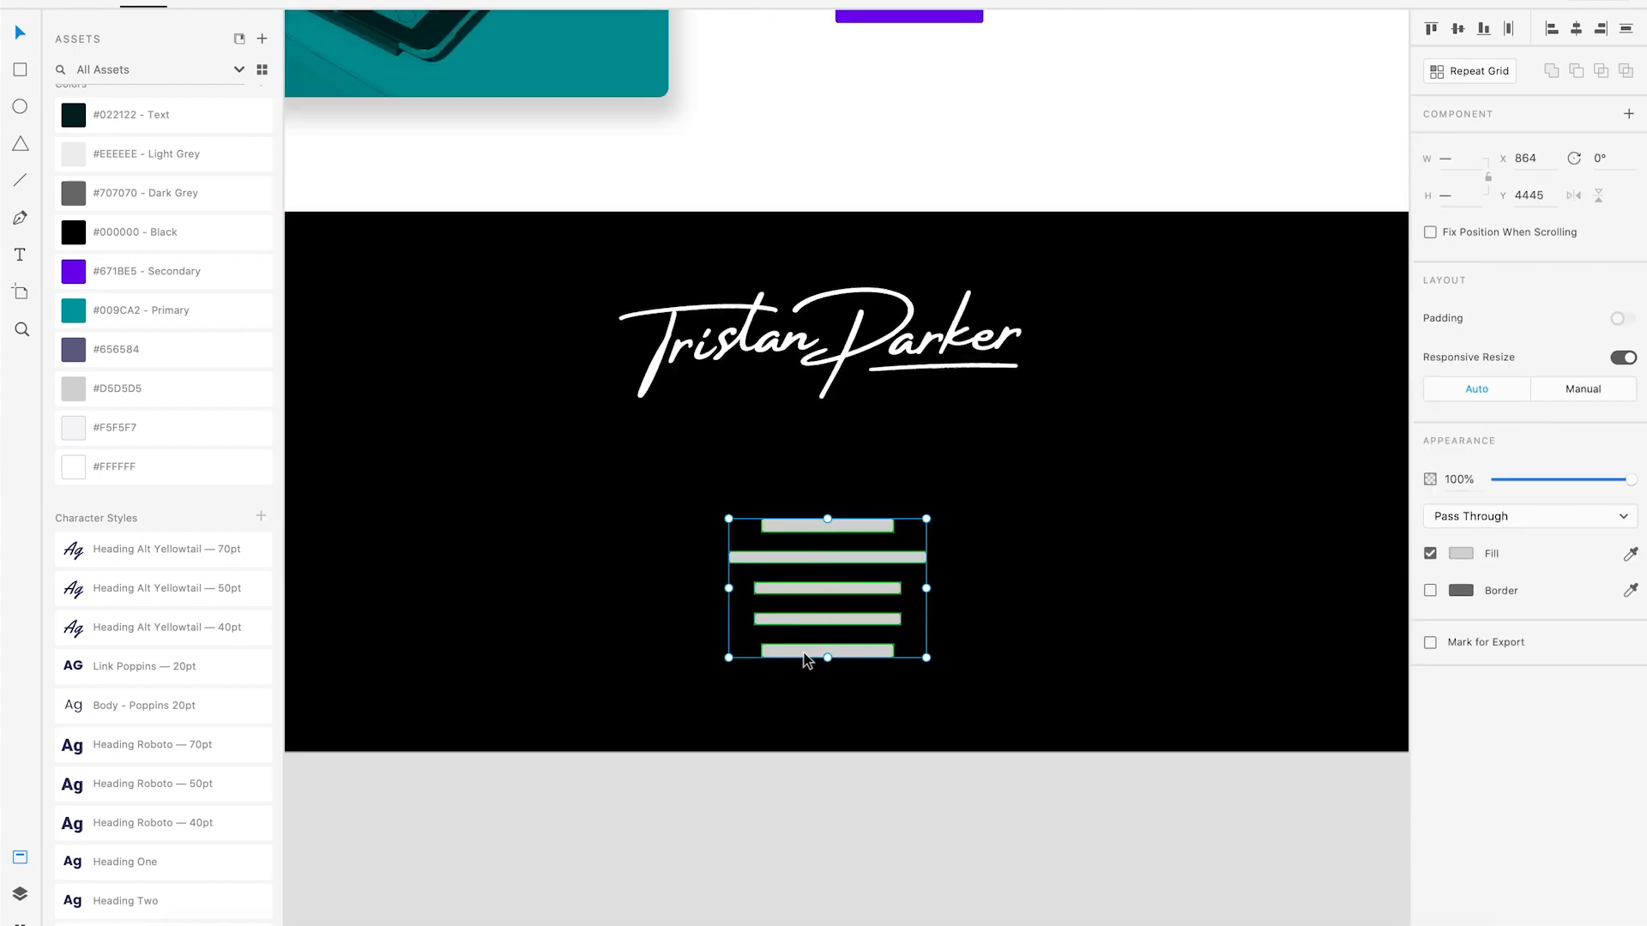
pyautogui.press('Delete')
pyautogui.hotkey('ctrl', 'v')
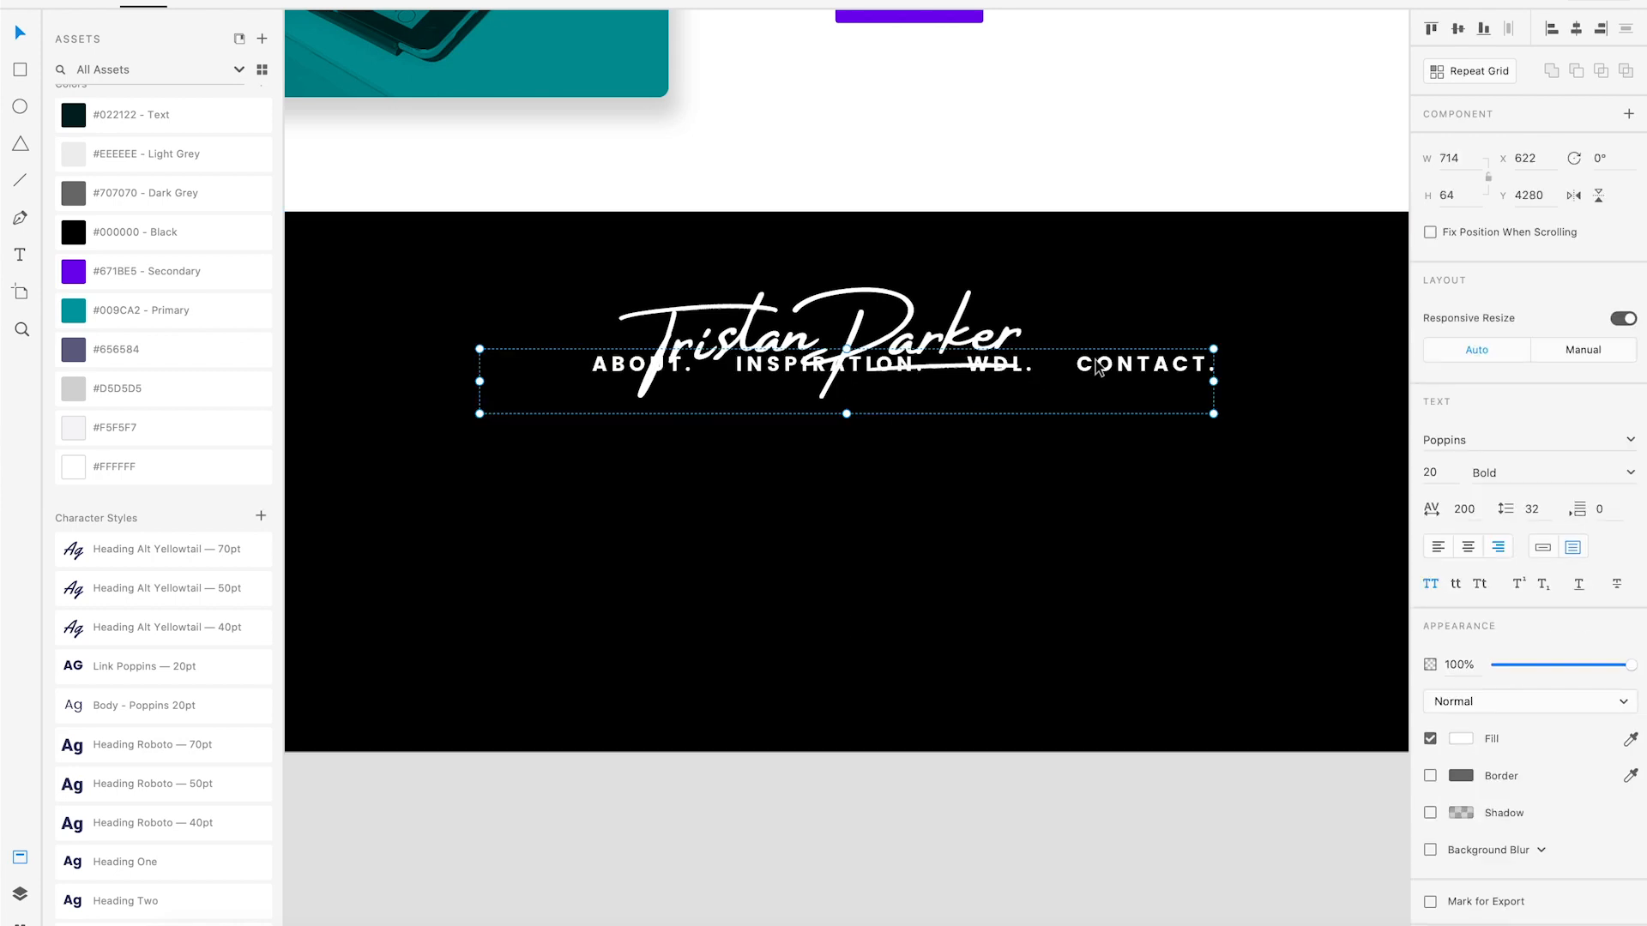
pyautogui.moveTo(1096, 360); pyautogui.dragTo(1075, 524)
# Split the footer navigation text into four lines, ABOUT, INSPIRATION, WDL and CONTACT, removing the full stops.
pyautogui.doubleClick(825, 532)
pyautogui.hotkey('ctrl', 'a')
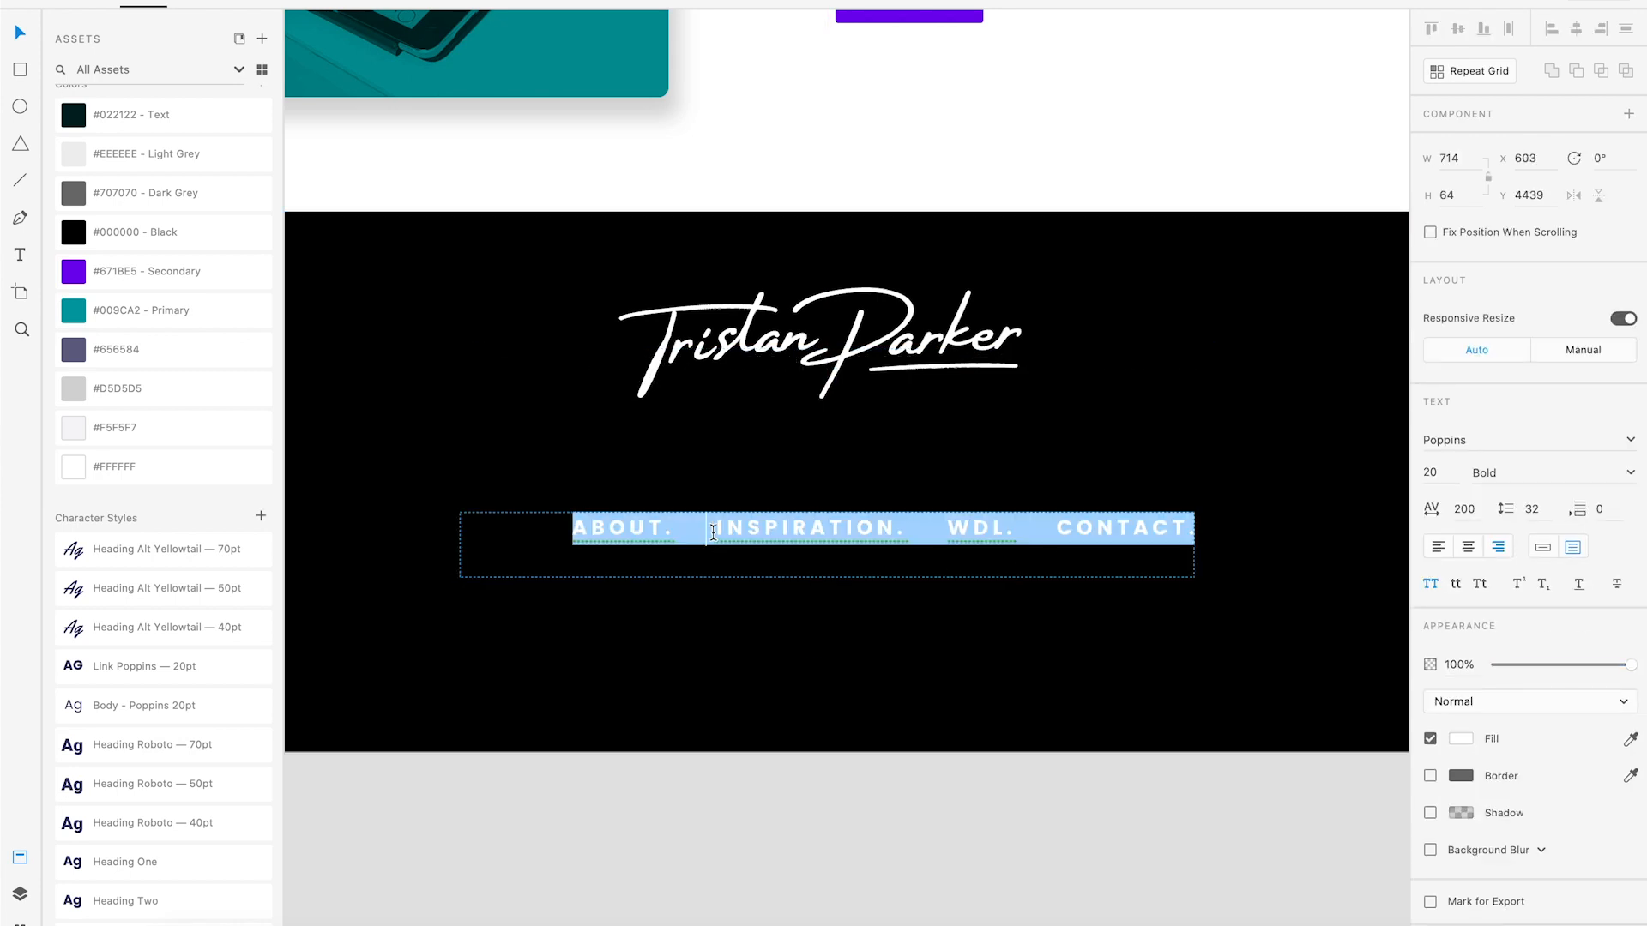
pyautogui.click(712, 532)
pyautogui.press('BackSpace')
pyautogui.press('BackSpace')
pyautogui.press('BackSpace')
pyautogui.press('Return')
pyautogui.click(1178, 527)
pyautogui.press('Delete')
pyautogui.press('Delete')
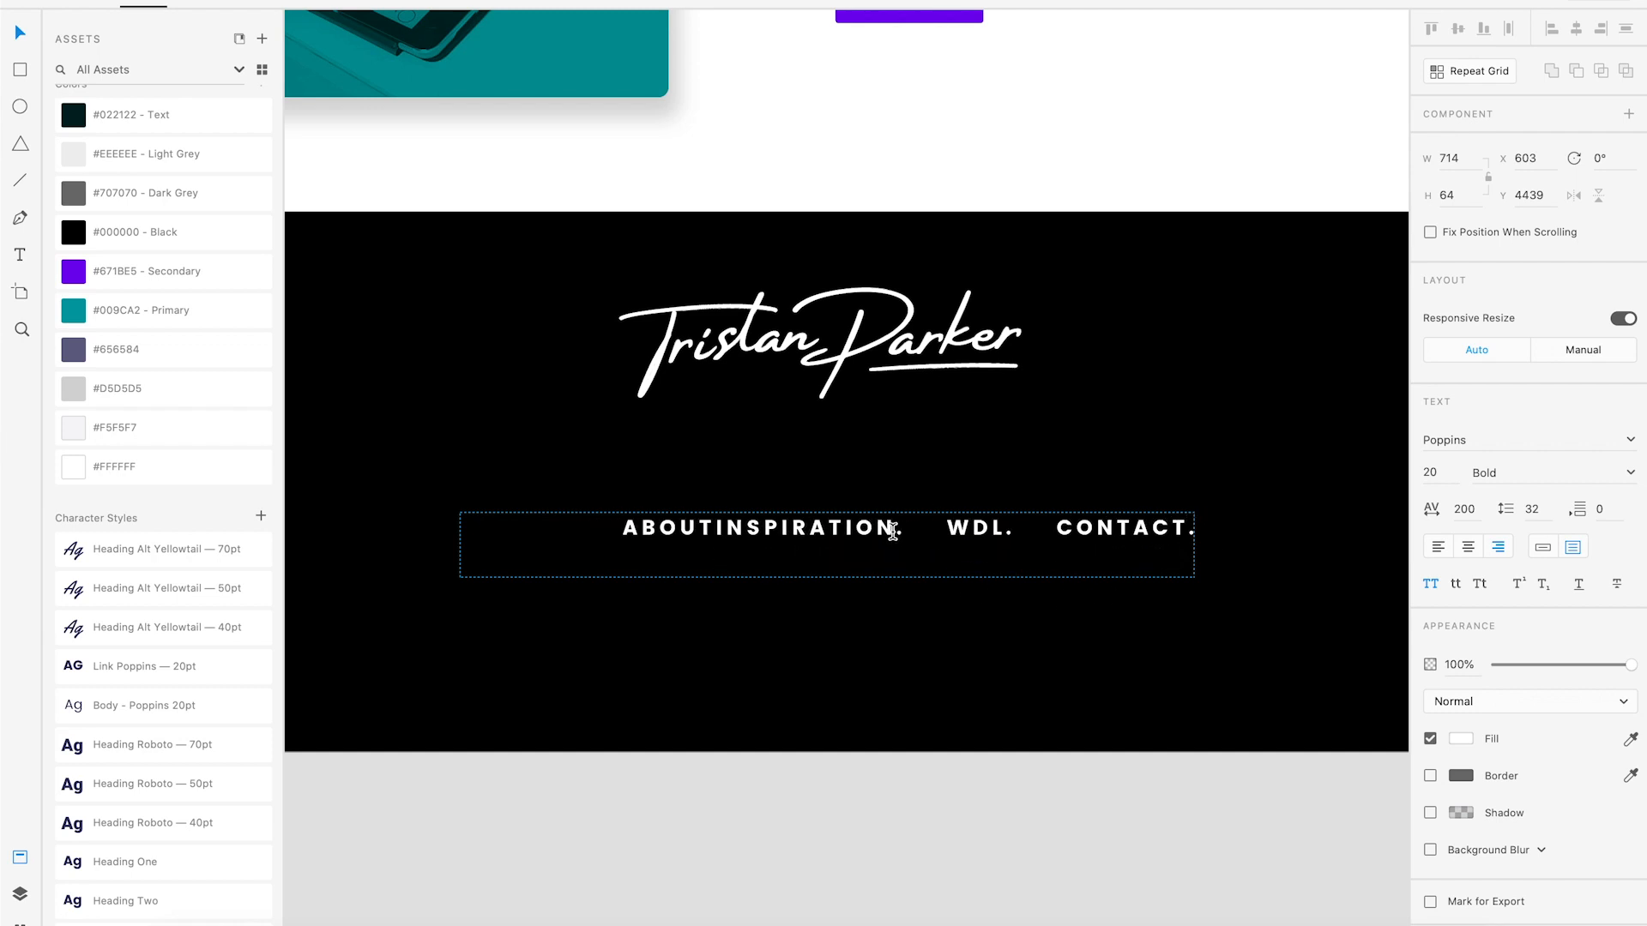
pyautogui.press('Return')
pyautogui.moveTo(897, 560); pyautogui.dragTo(1054, 595)
pyautogui.press('Return')
pyautogui.press('Return')
pyautogui.click(1181, 629)
pyautogui.press('BackSpace')
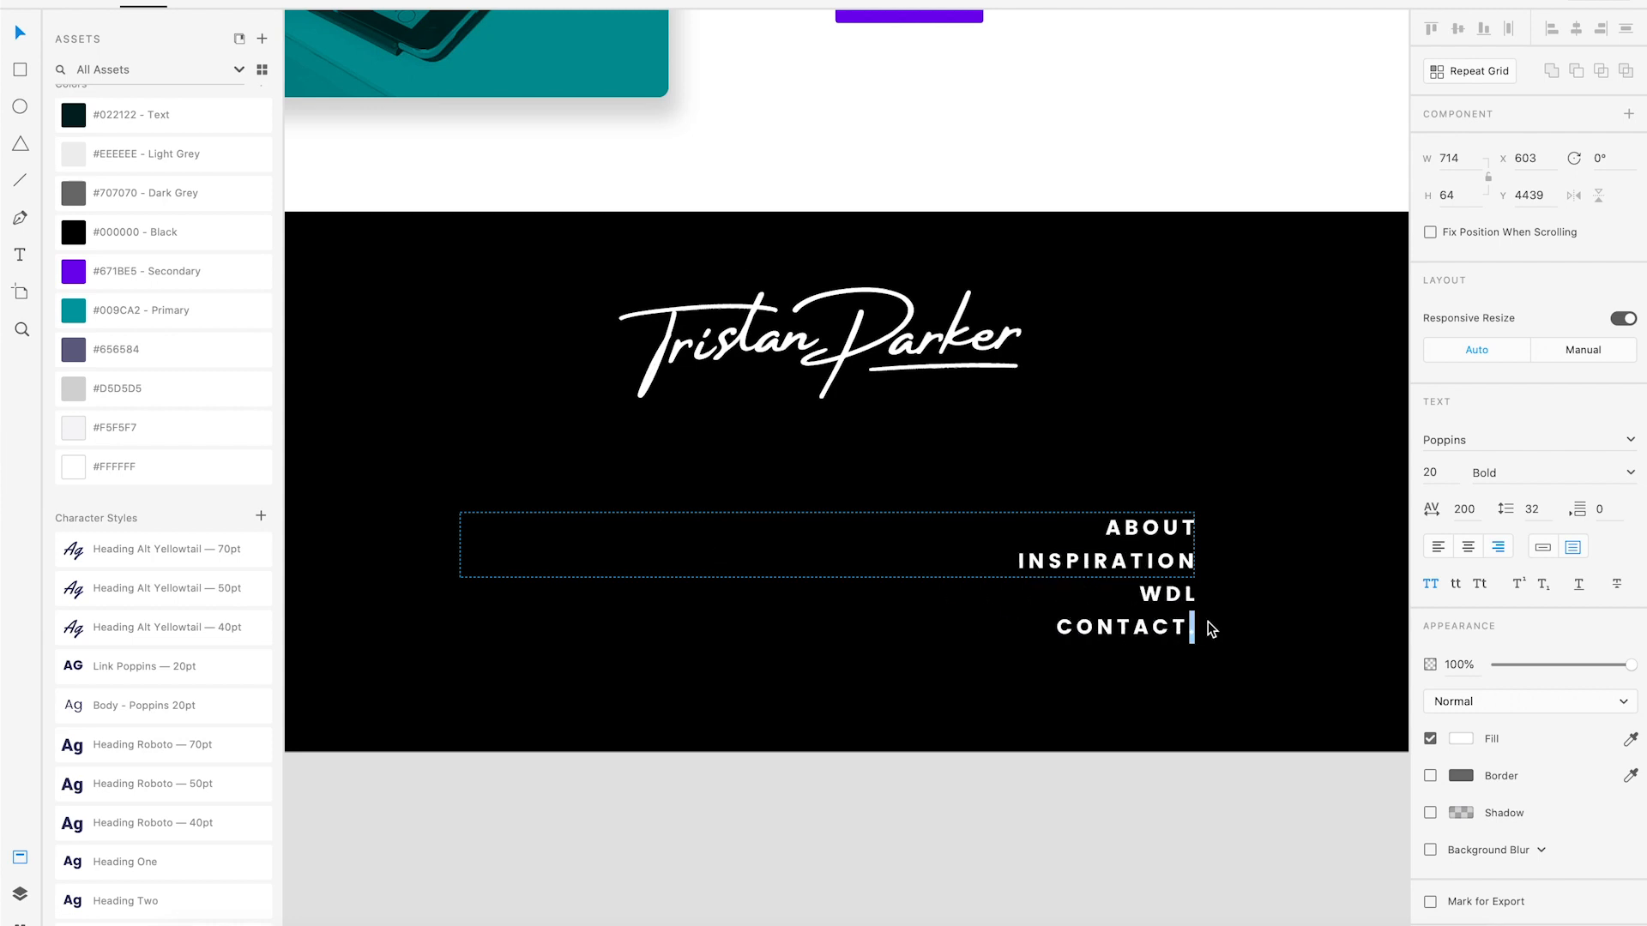
# Centre-align the footer links and place them centred beneath the signature logo at about Y 4387.
pyautogui.press('super+a')
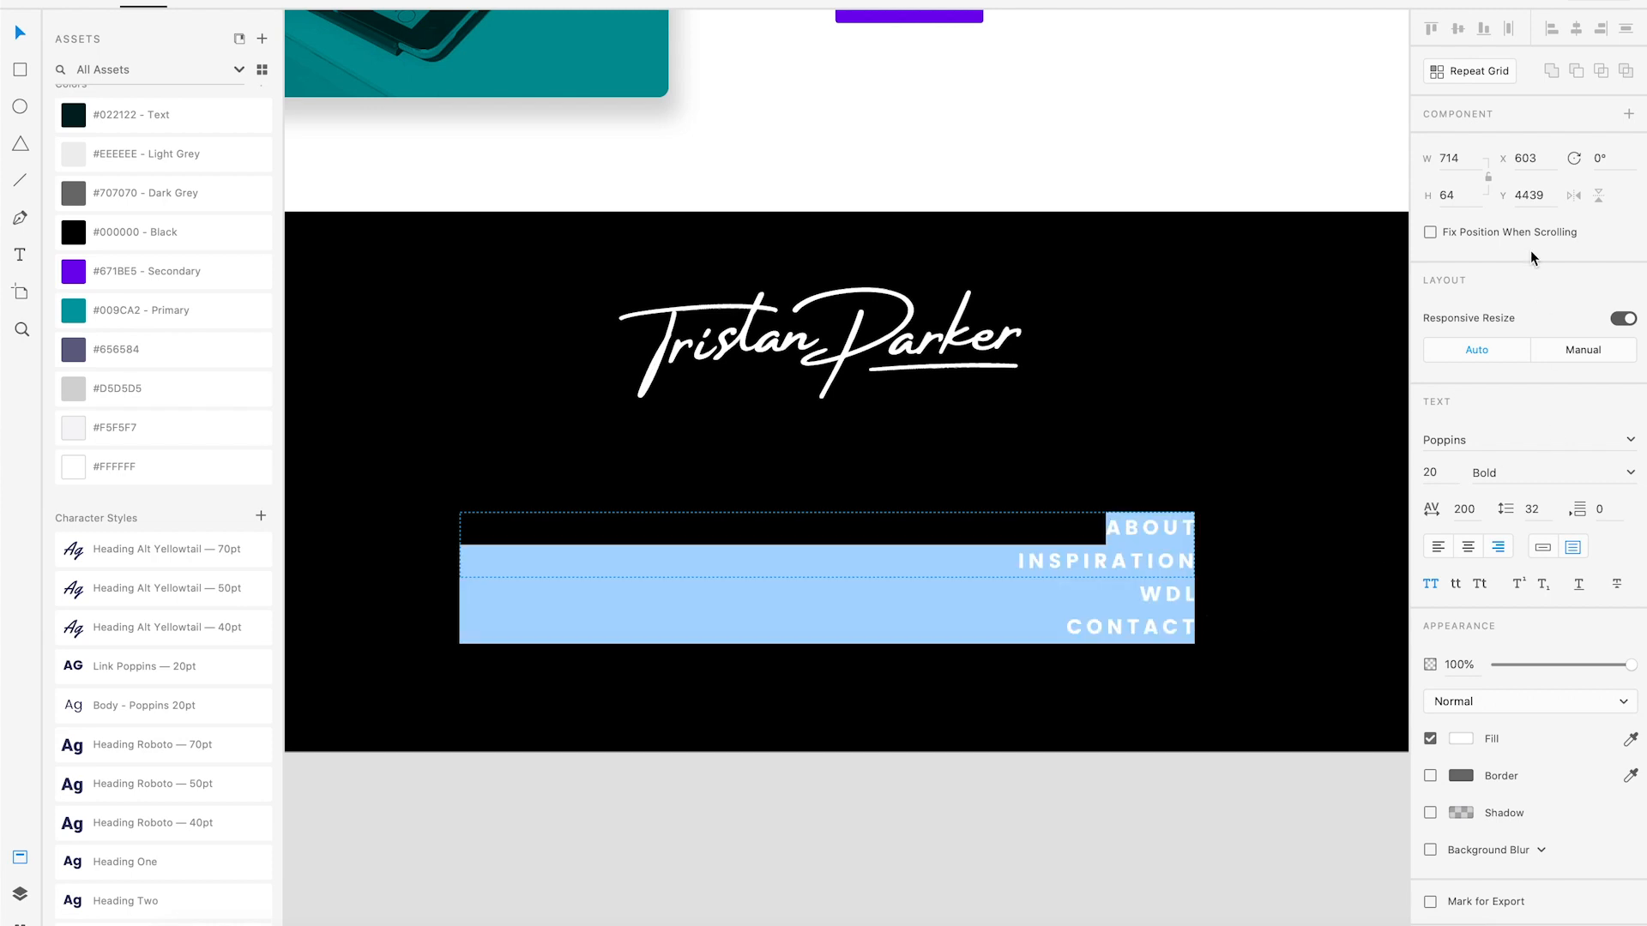
pyautogui.click(1462, 553)
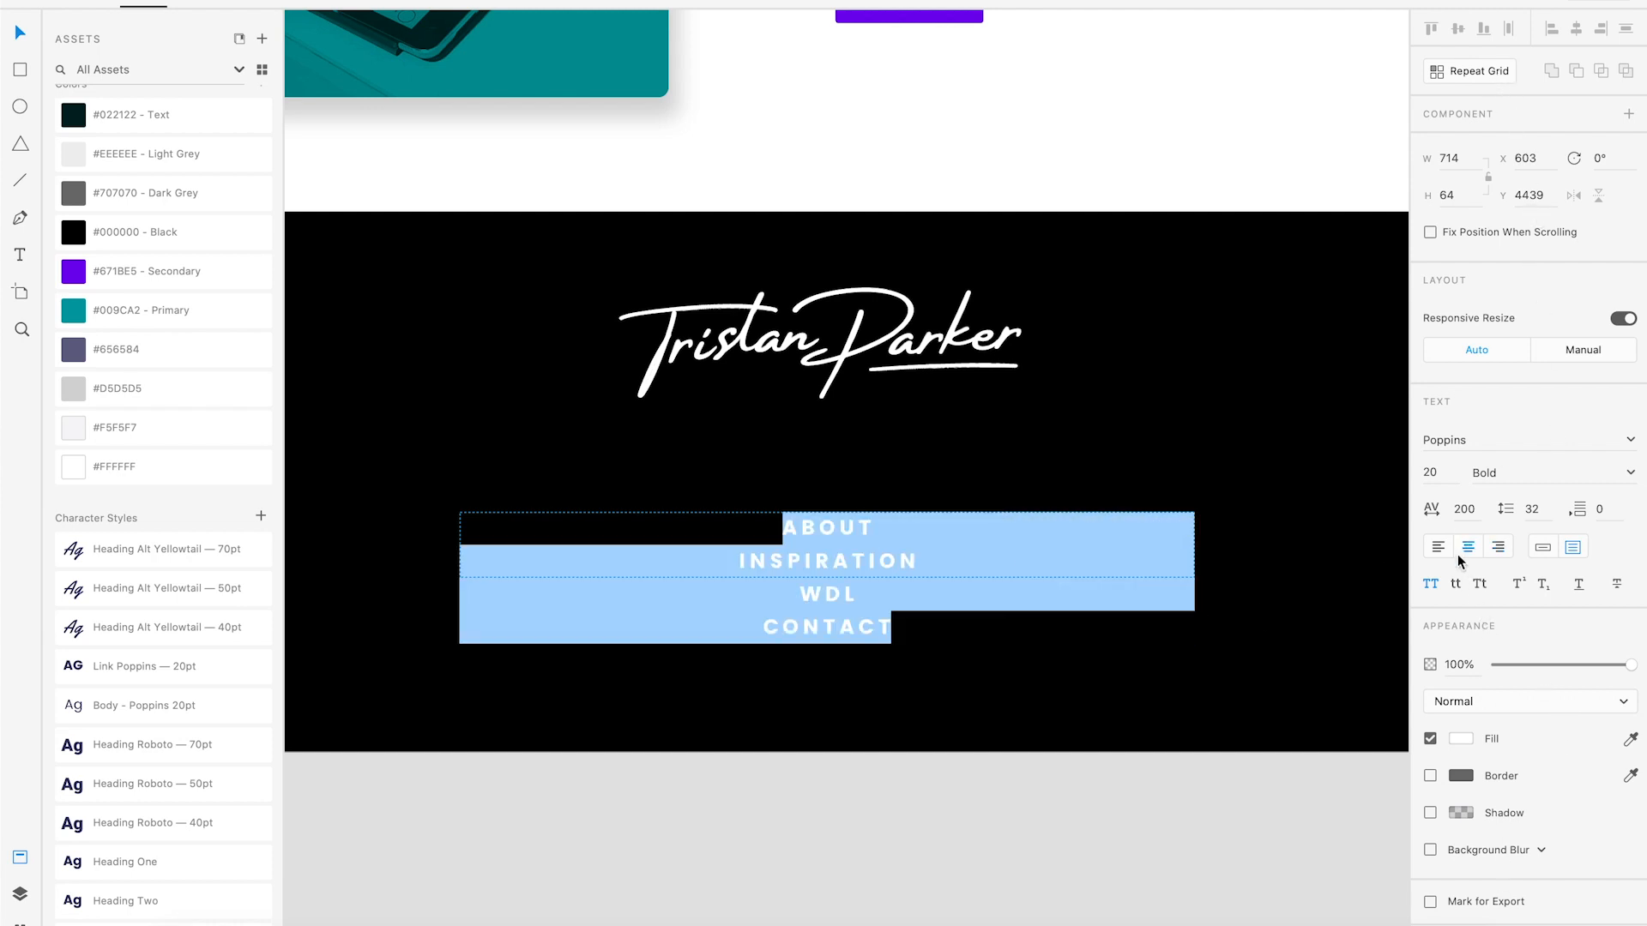
pyautogui.click(21, 34)
pyautogui.click(862, 573)
pyautogui.moveTo(828, 577)
pyautogui.mouseDown()
pyautogui.moveTo(813, 673)
pyautogui.moveTo(812, 570)
pyautogui.mouseUp()
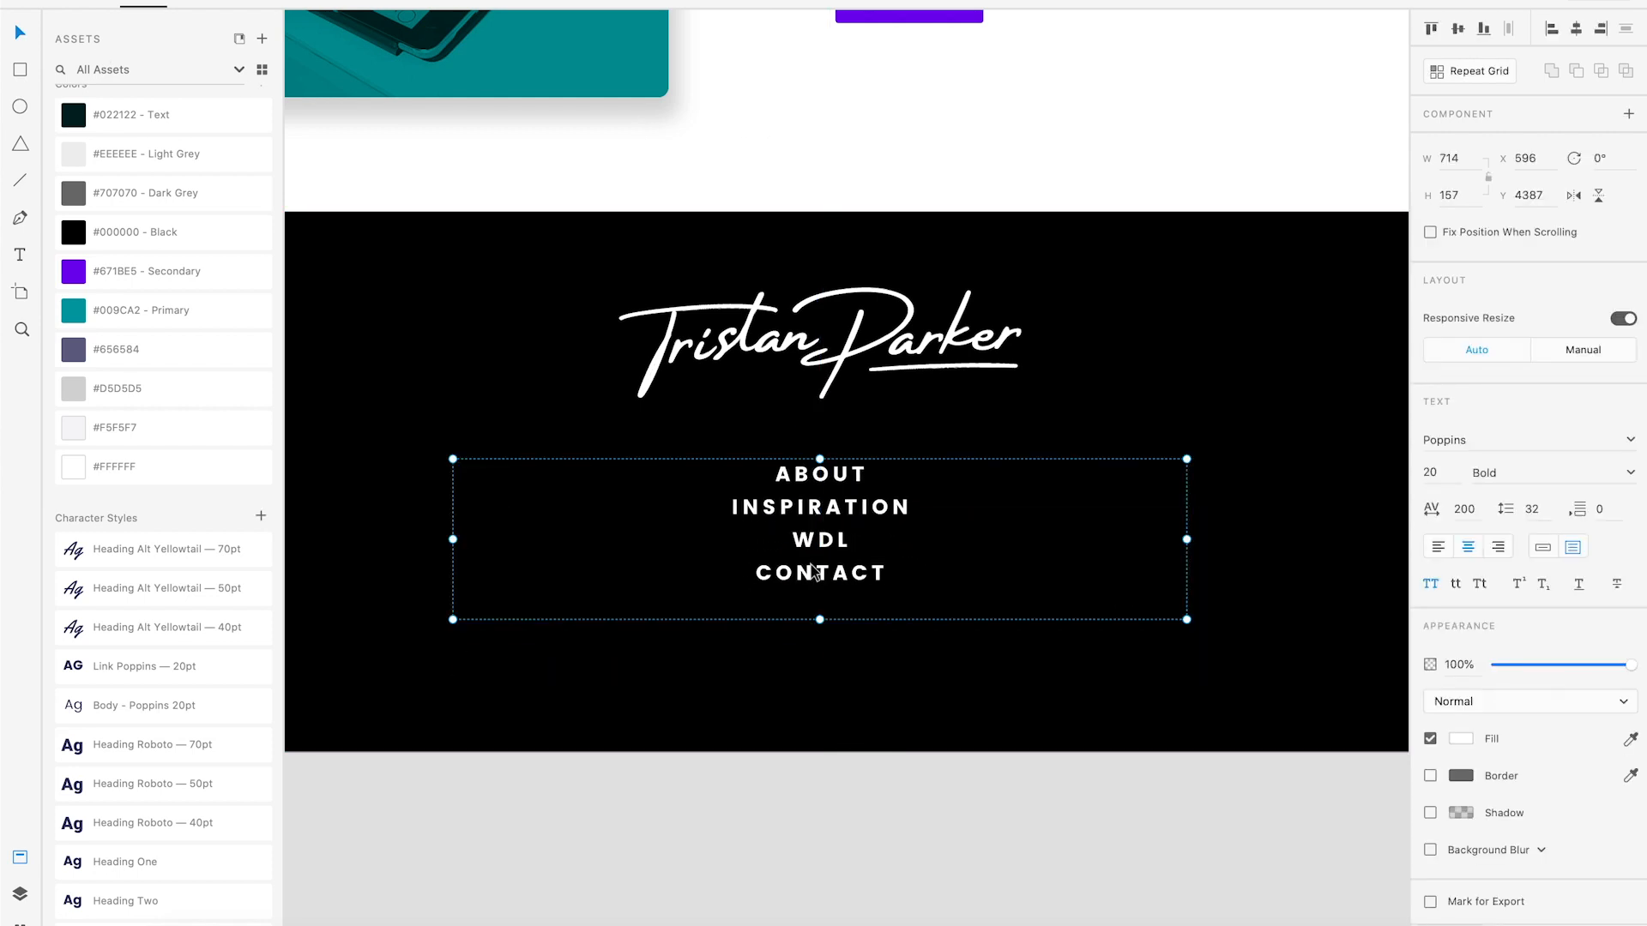
pyautogui.click(899, 163)
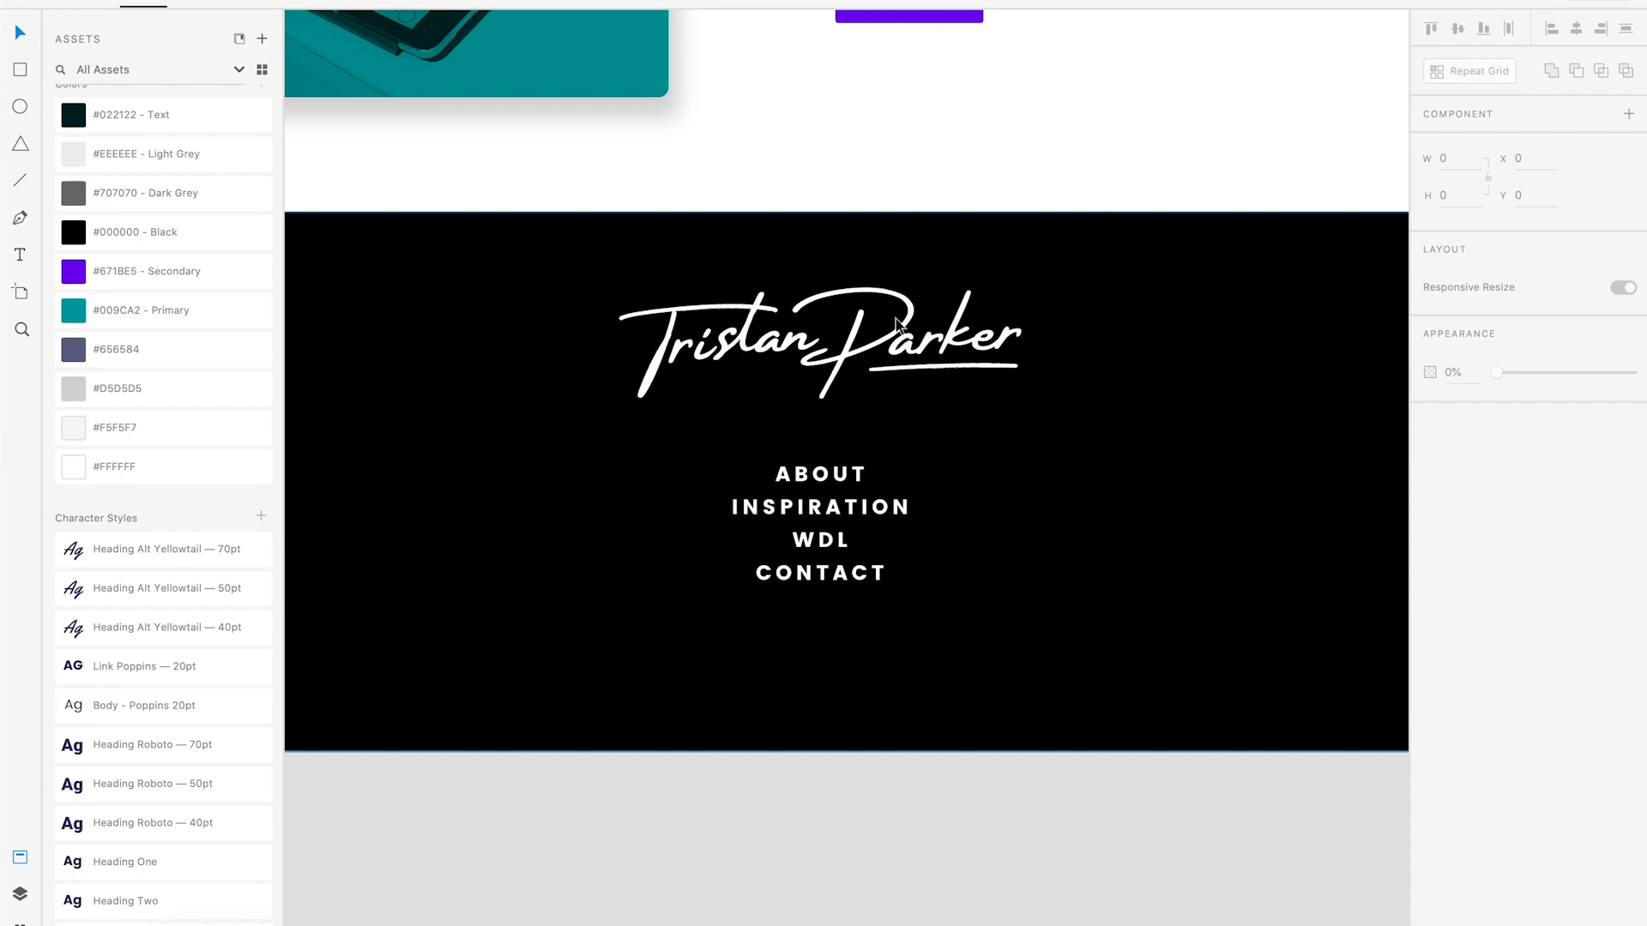
# Lower the footer links slightly to about Y 4402 to widen the gap below the logo.
pyautogui.scroll(-3, 895, 321)
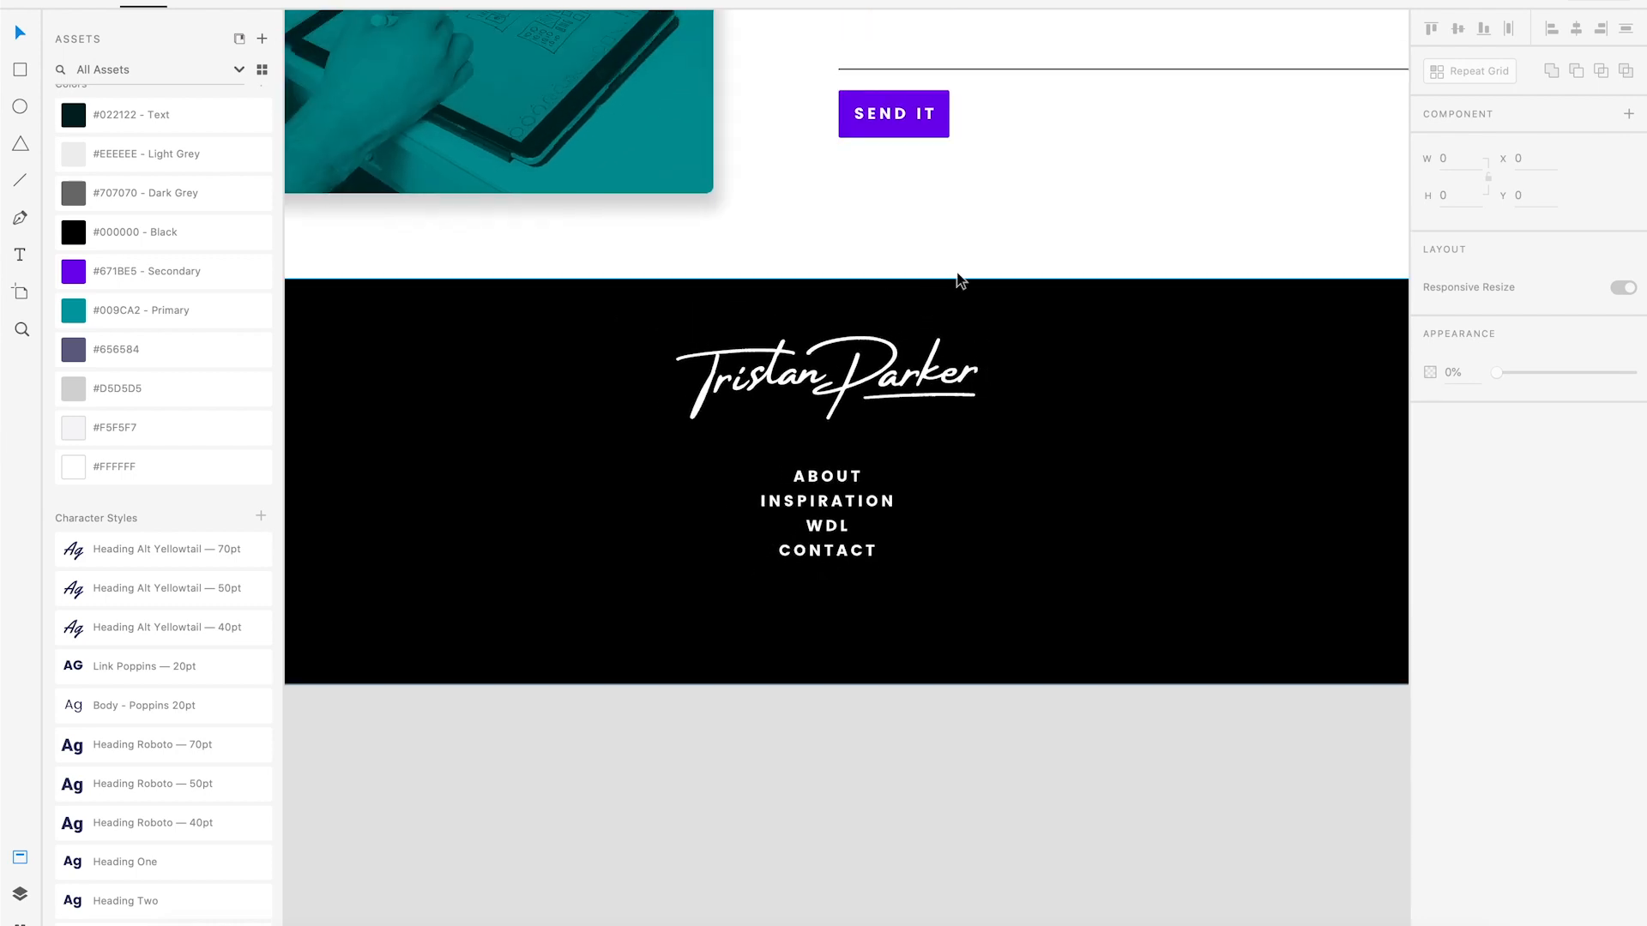
pyautogui.moveTo(812, 531); pyautogui.dragTo(813, 543)
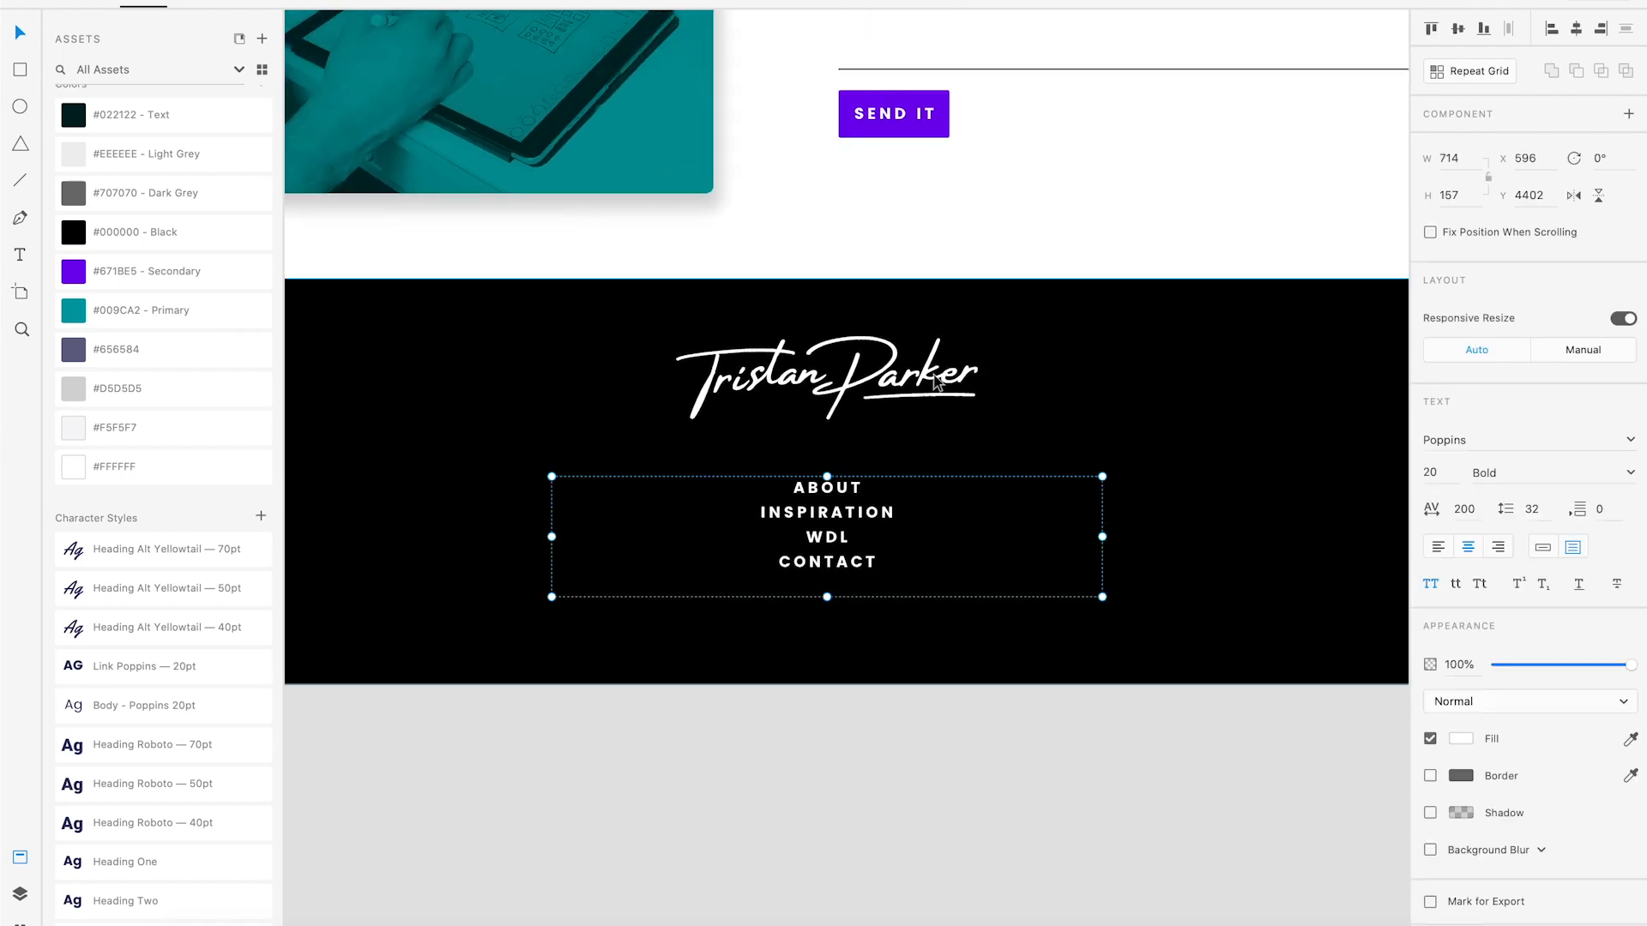
pyautogui.click(1009, 203)
# Review the homepage from the new footer and contact form up to the hero and Content Creator sections.
pyautogui.scroll(-5, 938, 430)
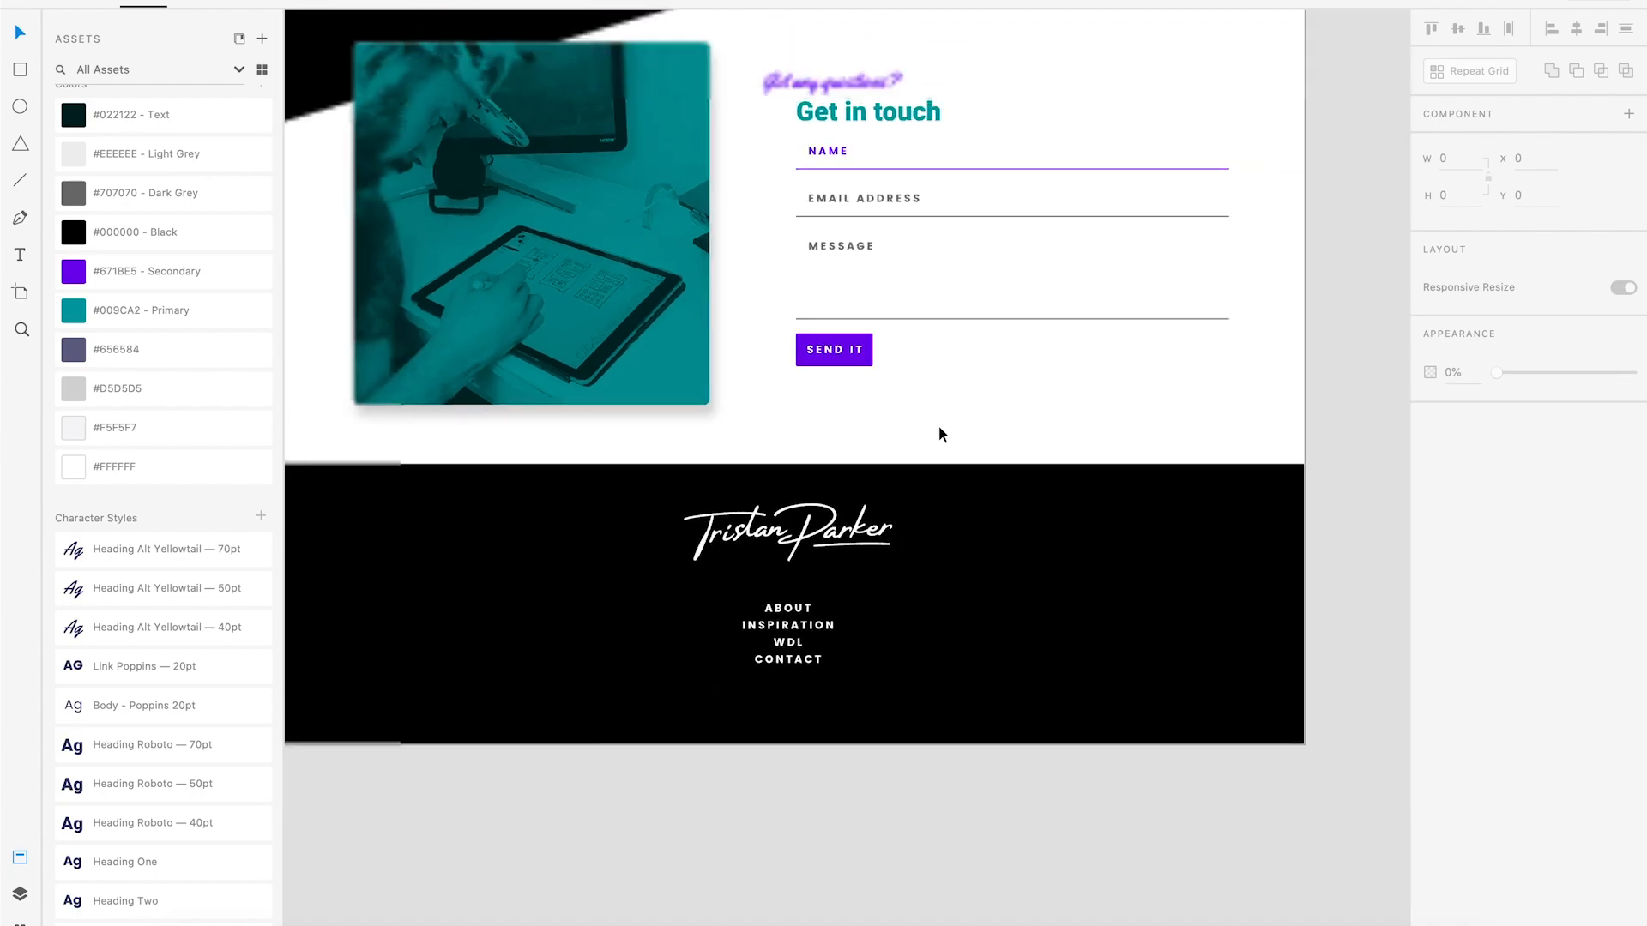
pyautogui.scroll(10, 949, 403)
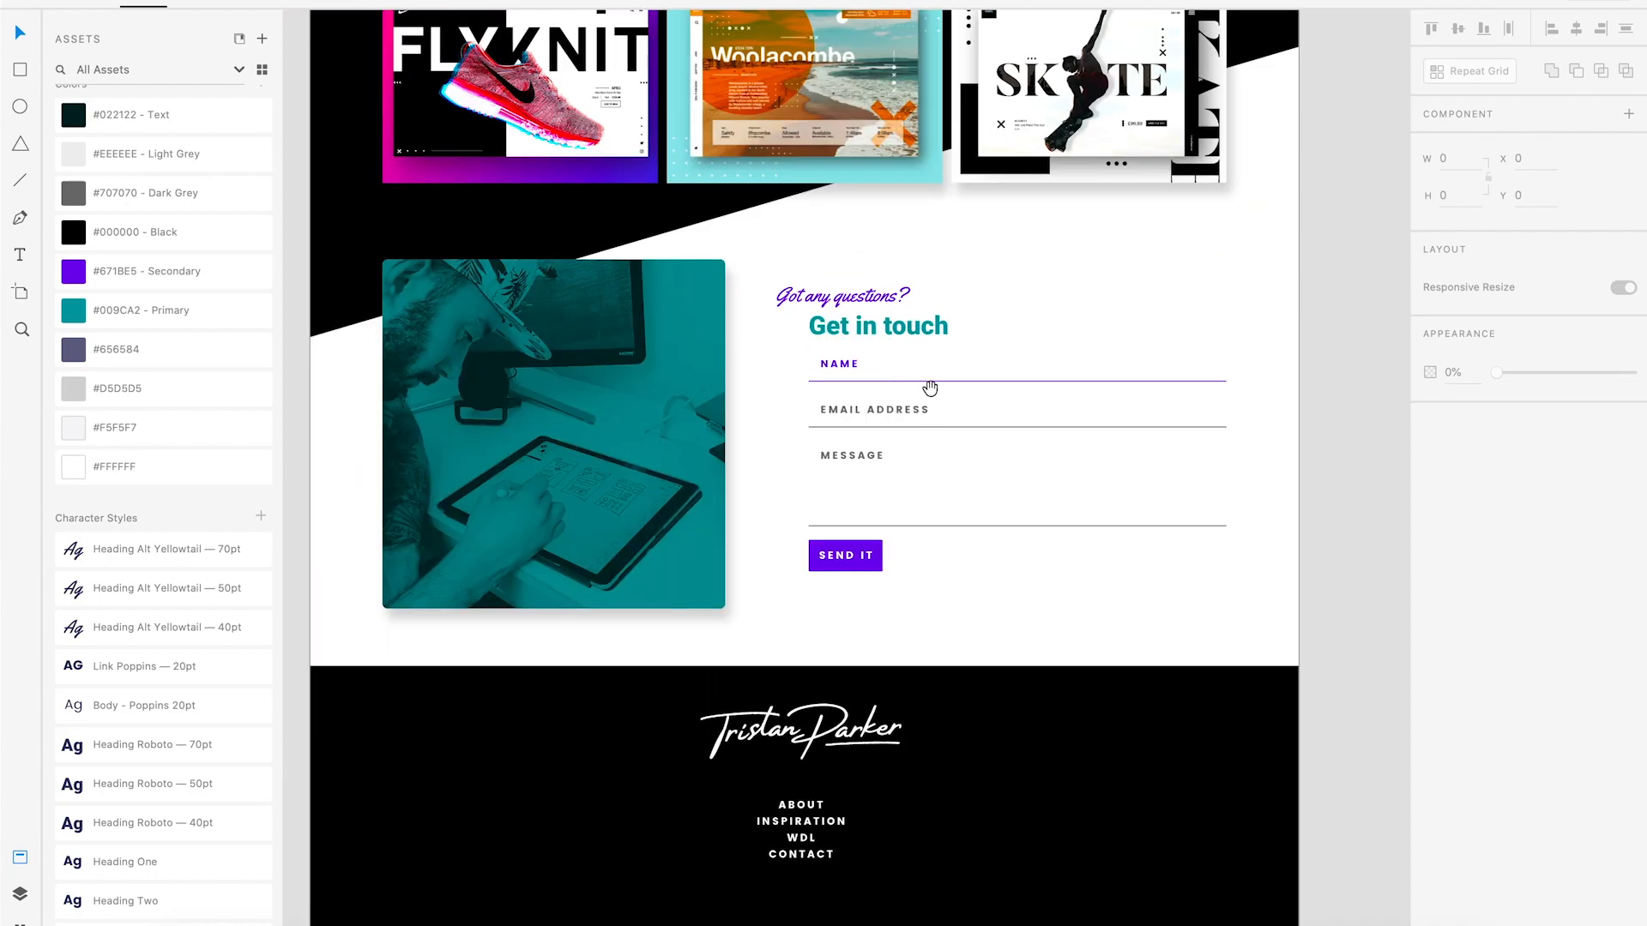
pyautogui.scroll(15, 855, 464)
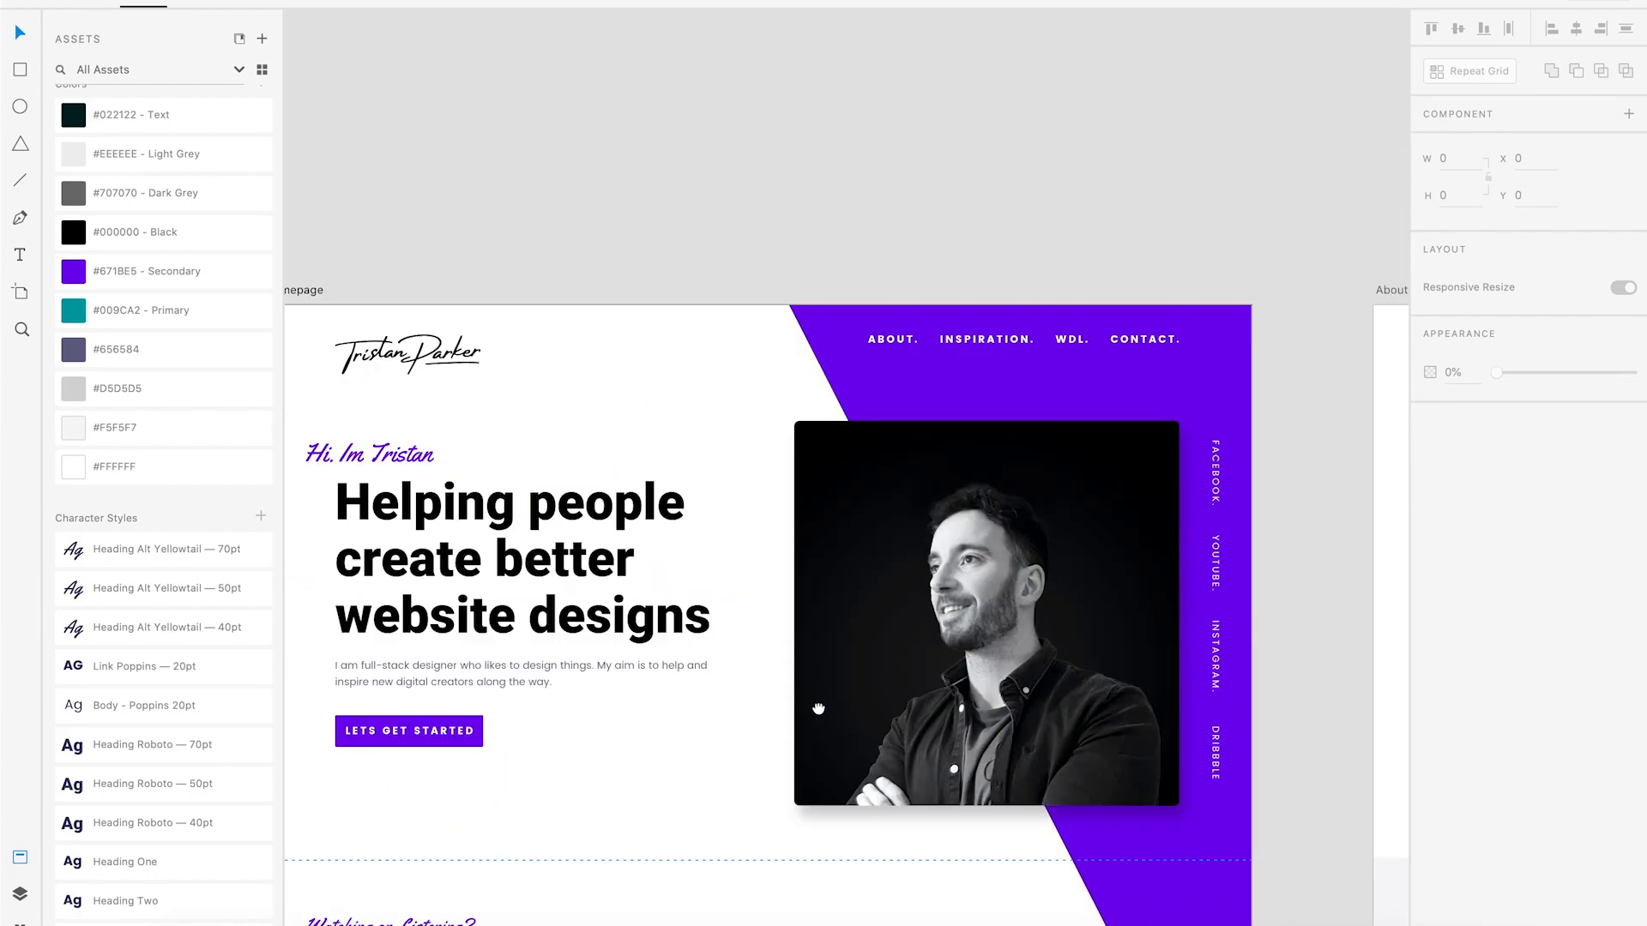
pyautogui.hscroll(-2, 897, 428)
pyautogui.scroll(-1, 897, 428)
pyautogui.hscroll(1, 897, 428)
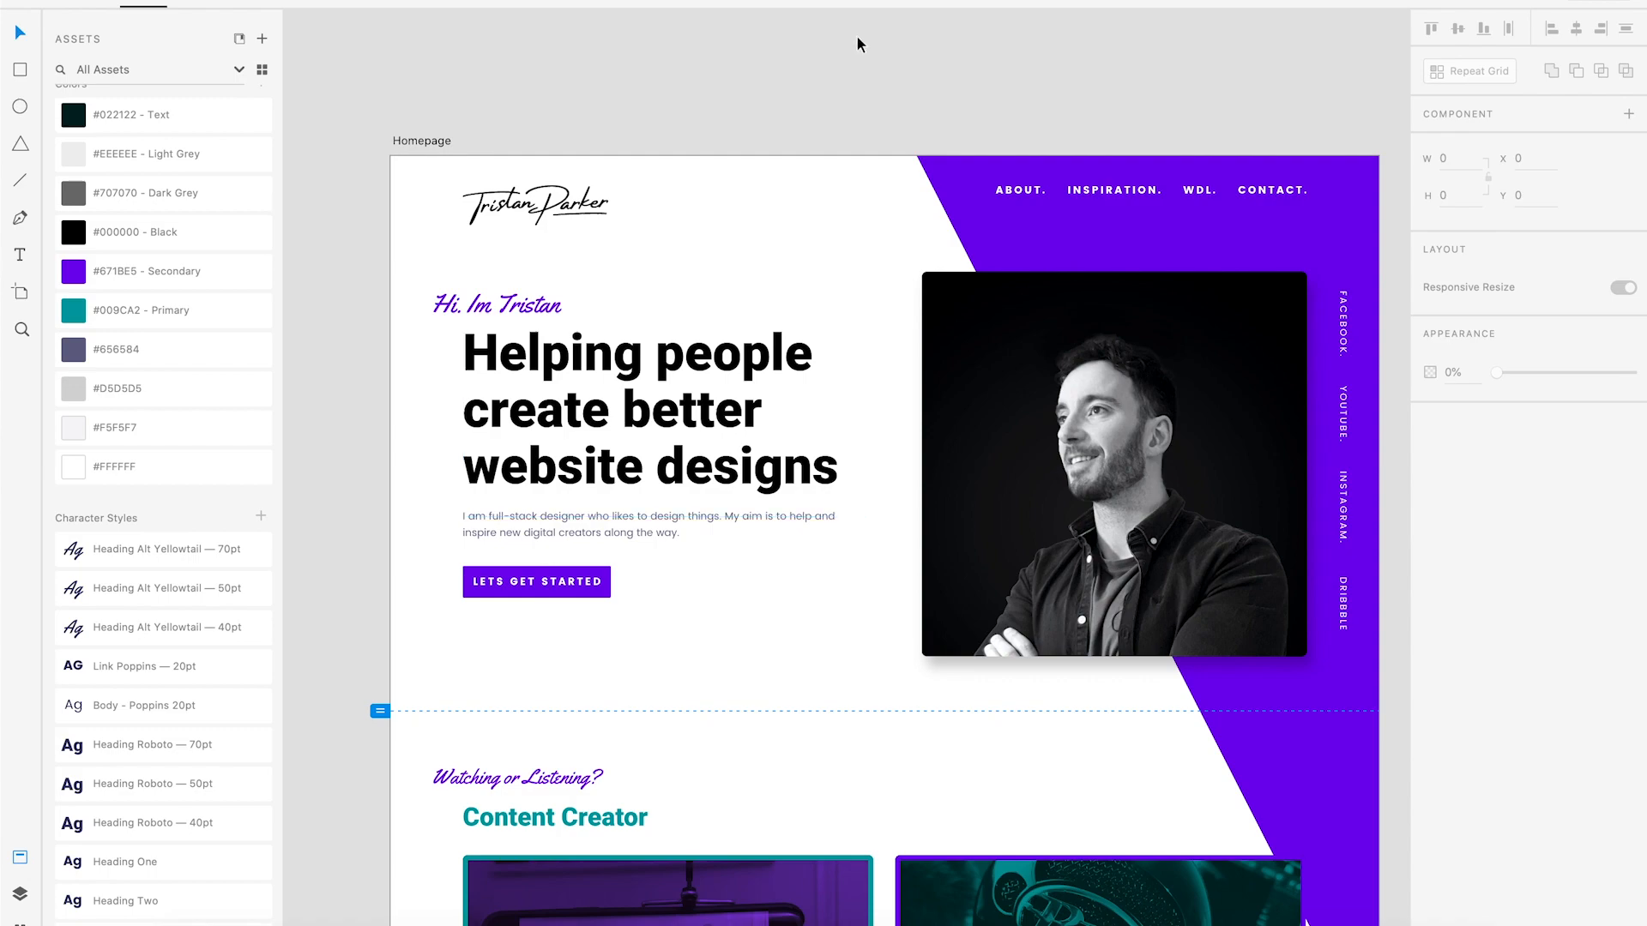
pyautogui.scroll(-7, 815, 279)
pyautogui.hscroll(-4, 746, 386)
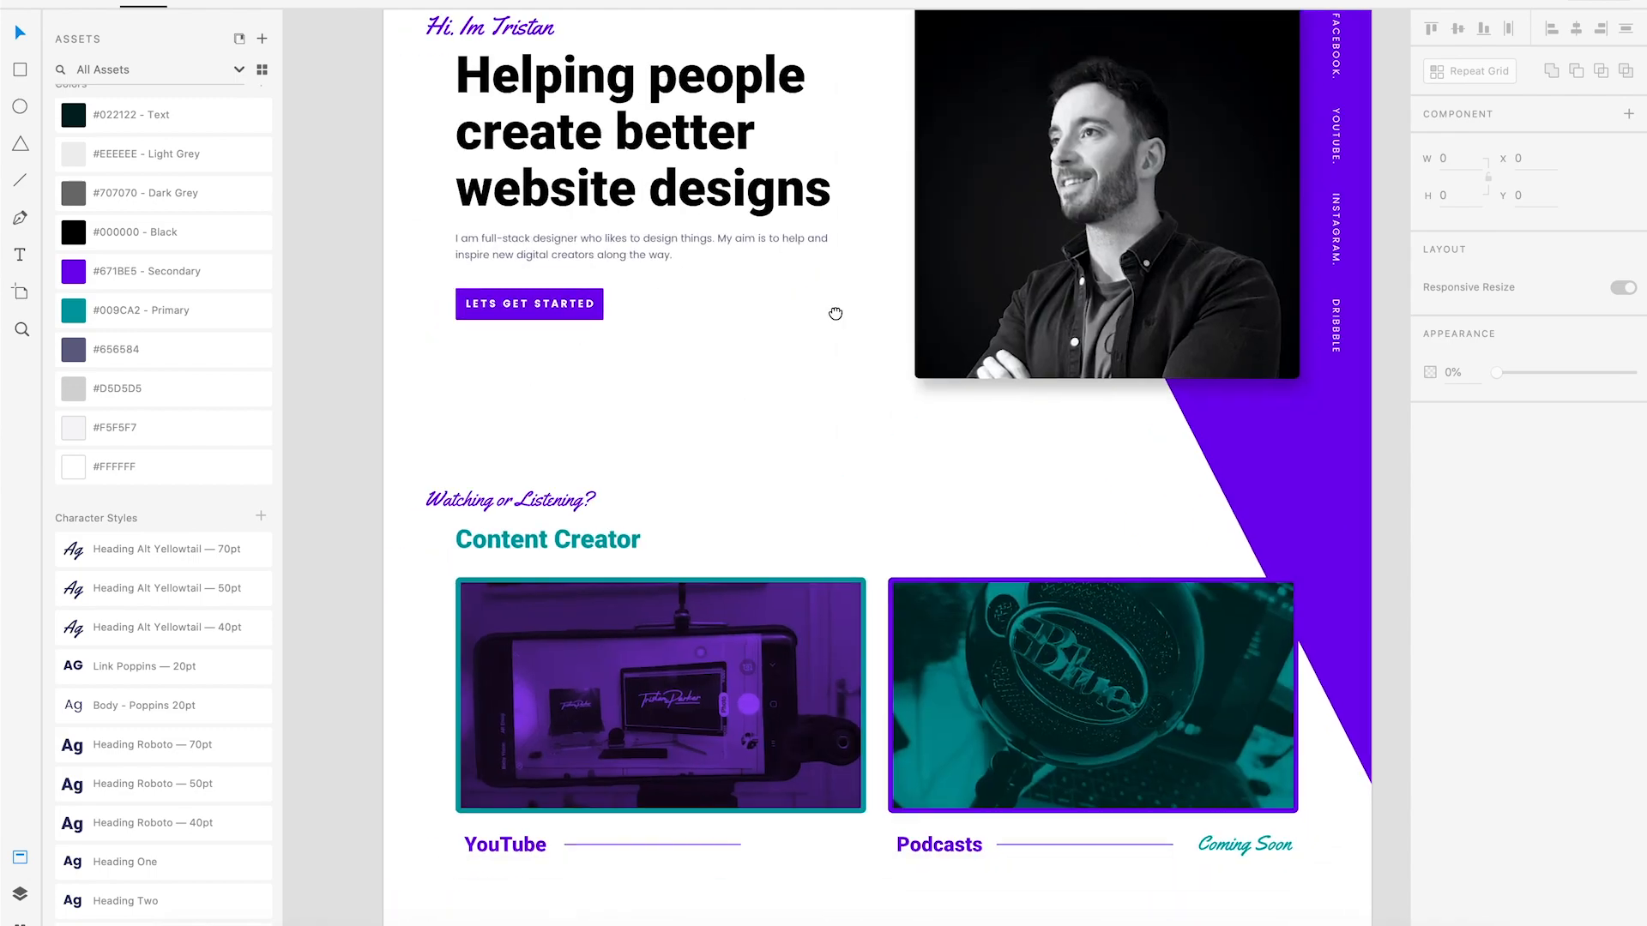
# Inspect the individual dots that make up the square dot pattern on the style guide artboard.
pyautogui.scroll(-10, 816, 323)
pyautogui.hscroll(-5, 816, 324)
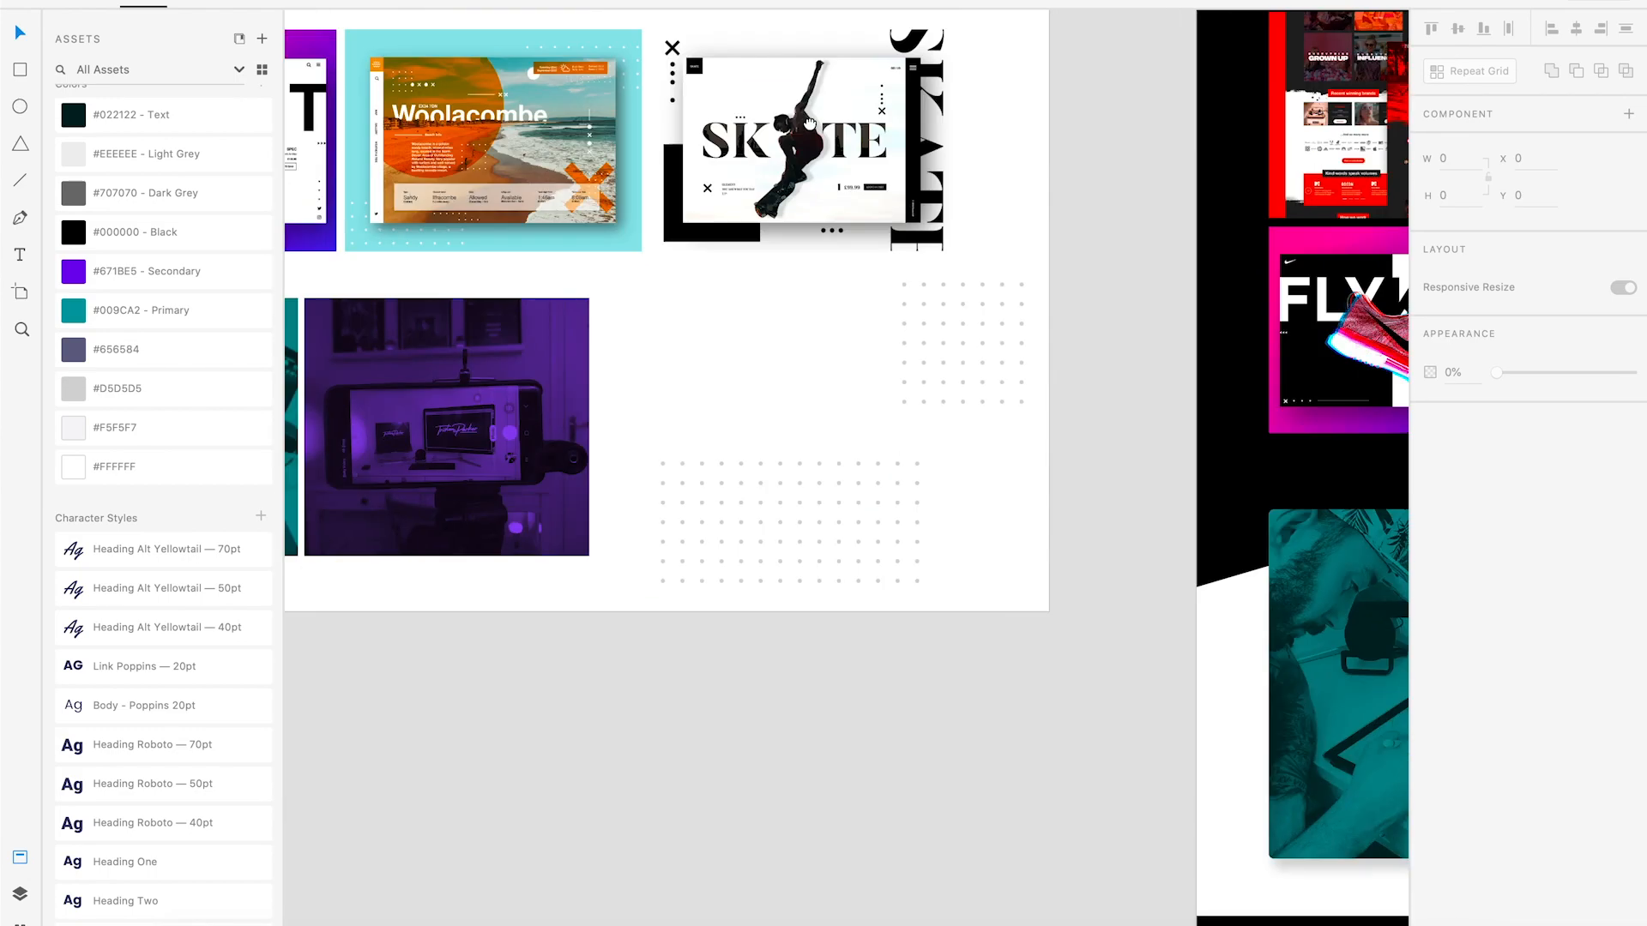
pyautogui.scroll(3, 789, 399)
pyautogui.scroll(2, 735, 407)
pyautogui.hscroll(3, 736, 408)
pyautogui.click(722, 398)
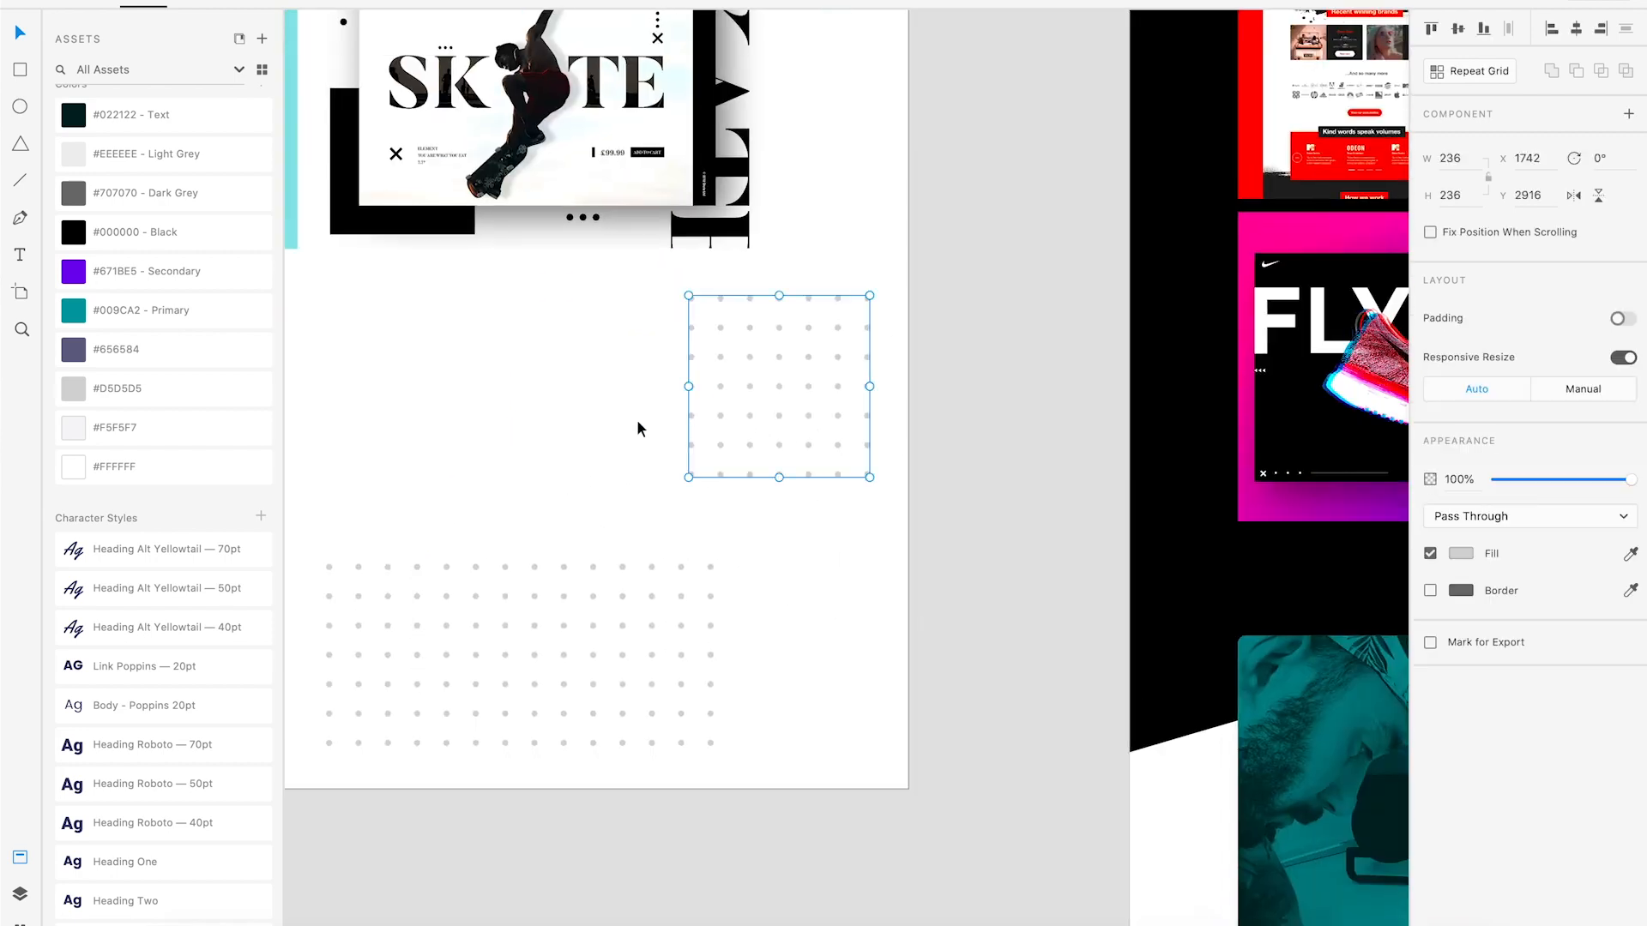
pyautogui.hscroll(-4, 600, 425)
pyautogui.click(607, 415)
pyautogui.scroll(2, 608, 416)
pyautogui.scroll(1, 772, 378)
pyautogui.click(819, 316)
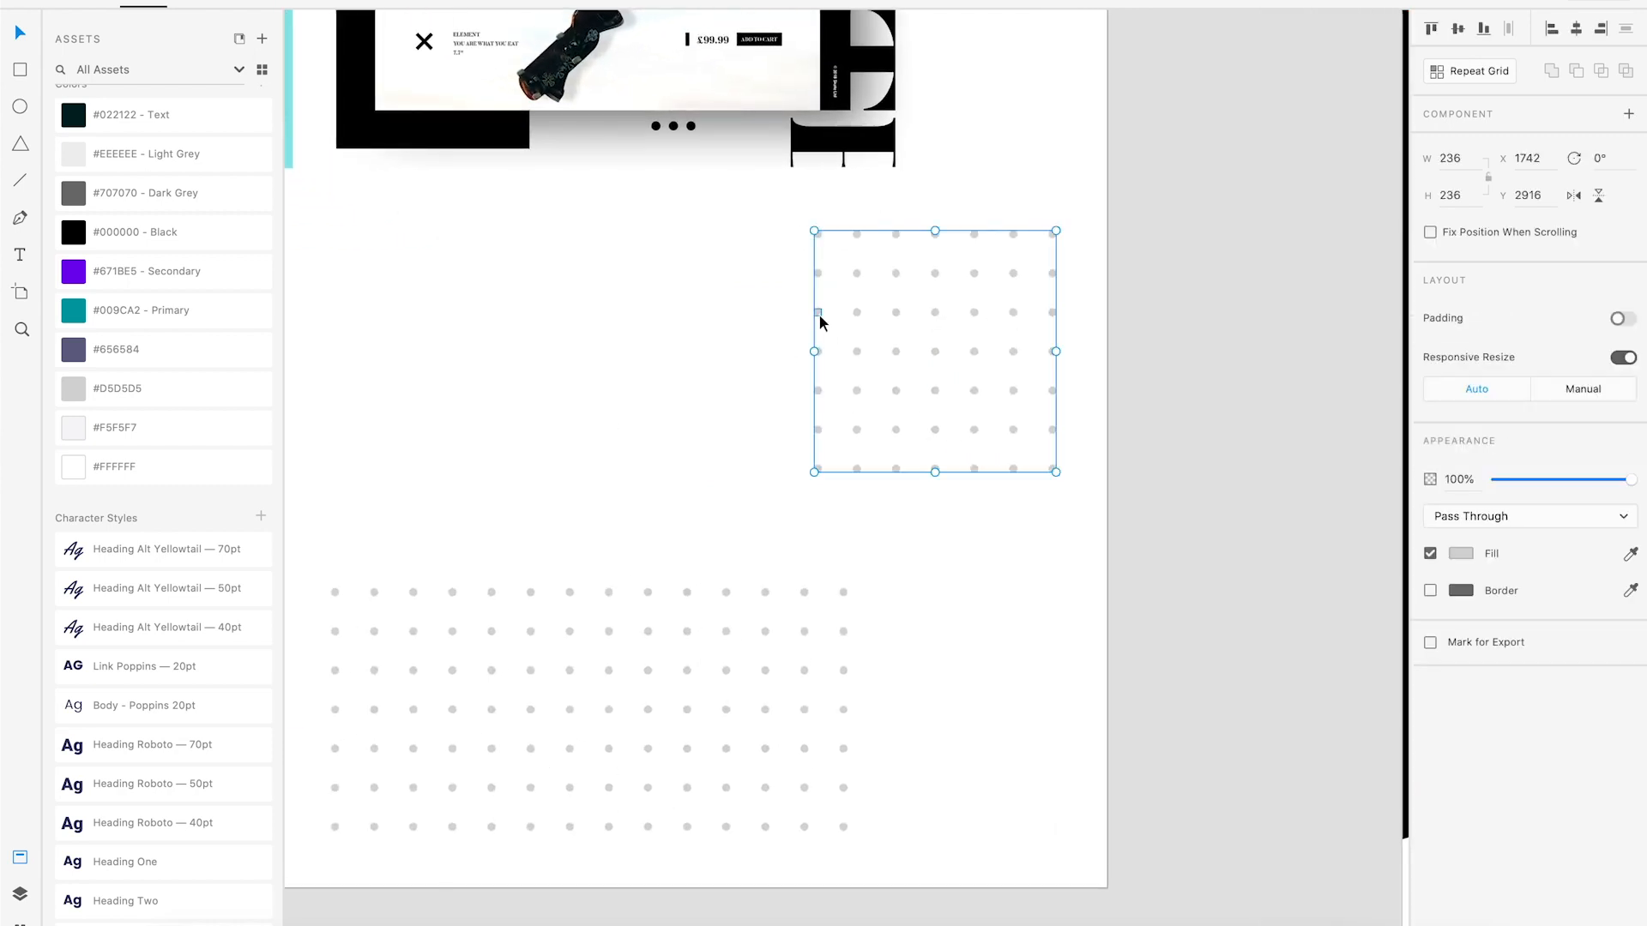
pyautogui.click(818, 314)
pyautogui.click(818, 274)
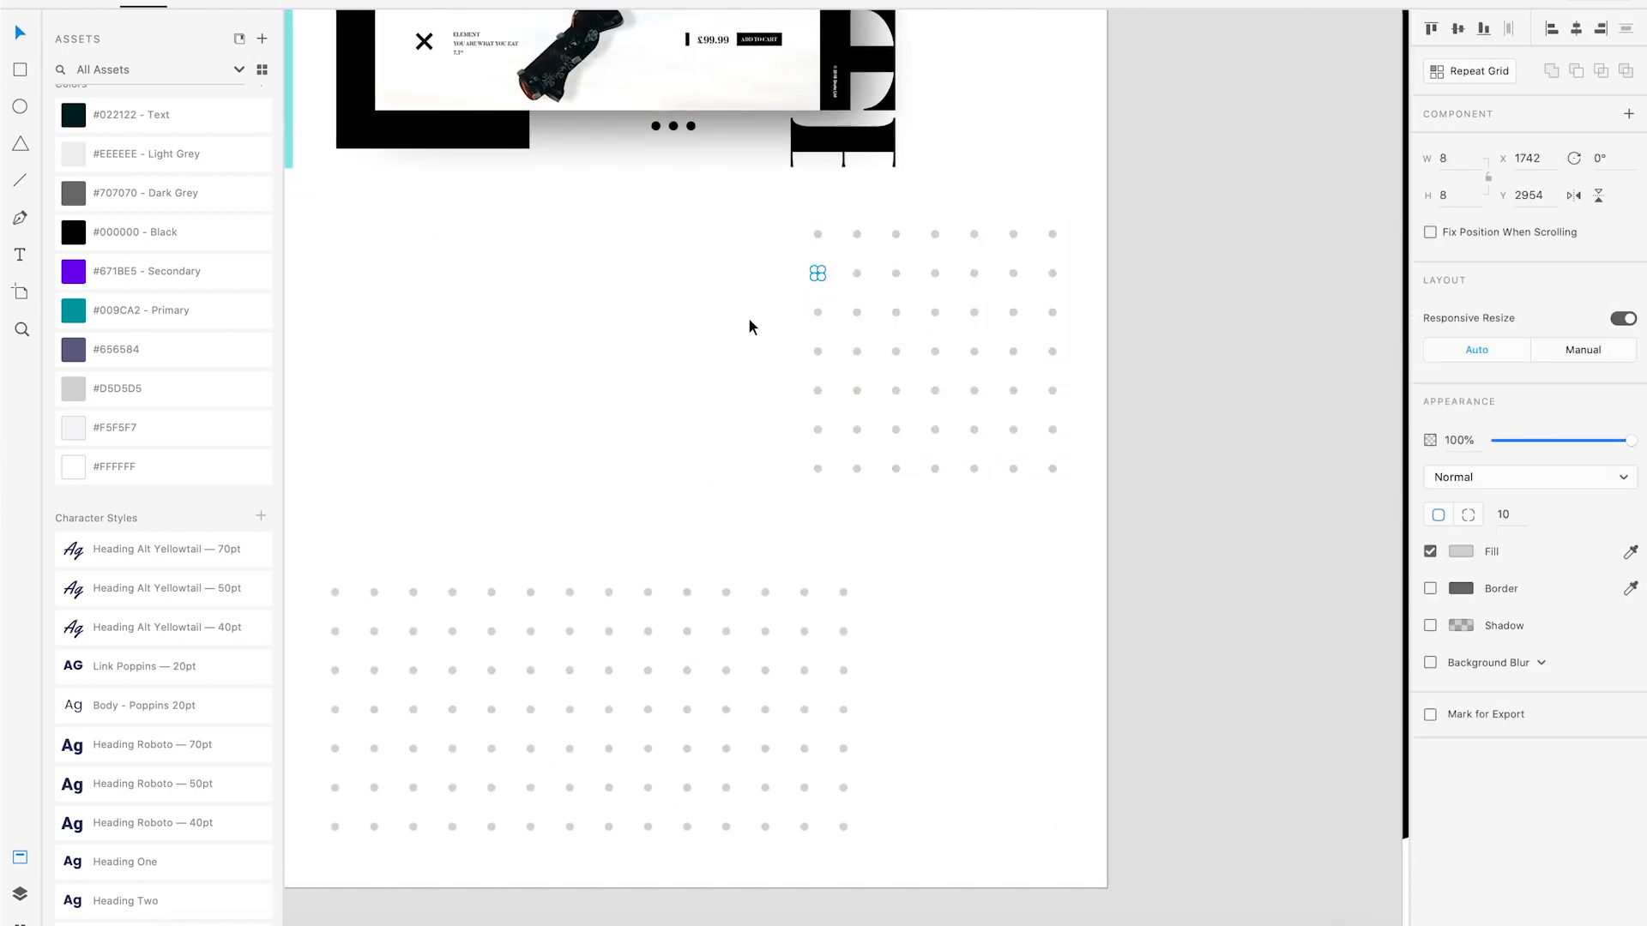
pyautogui.press('super+plus')
pyautogui.moveTo(749, 318); pyautogui.dragTo(646, 425)
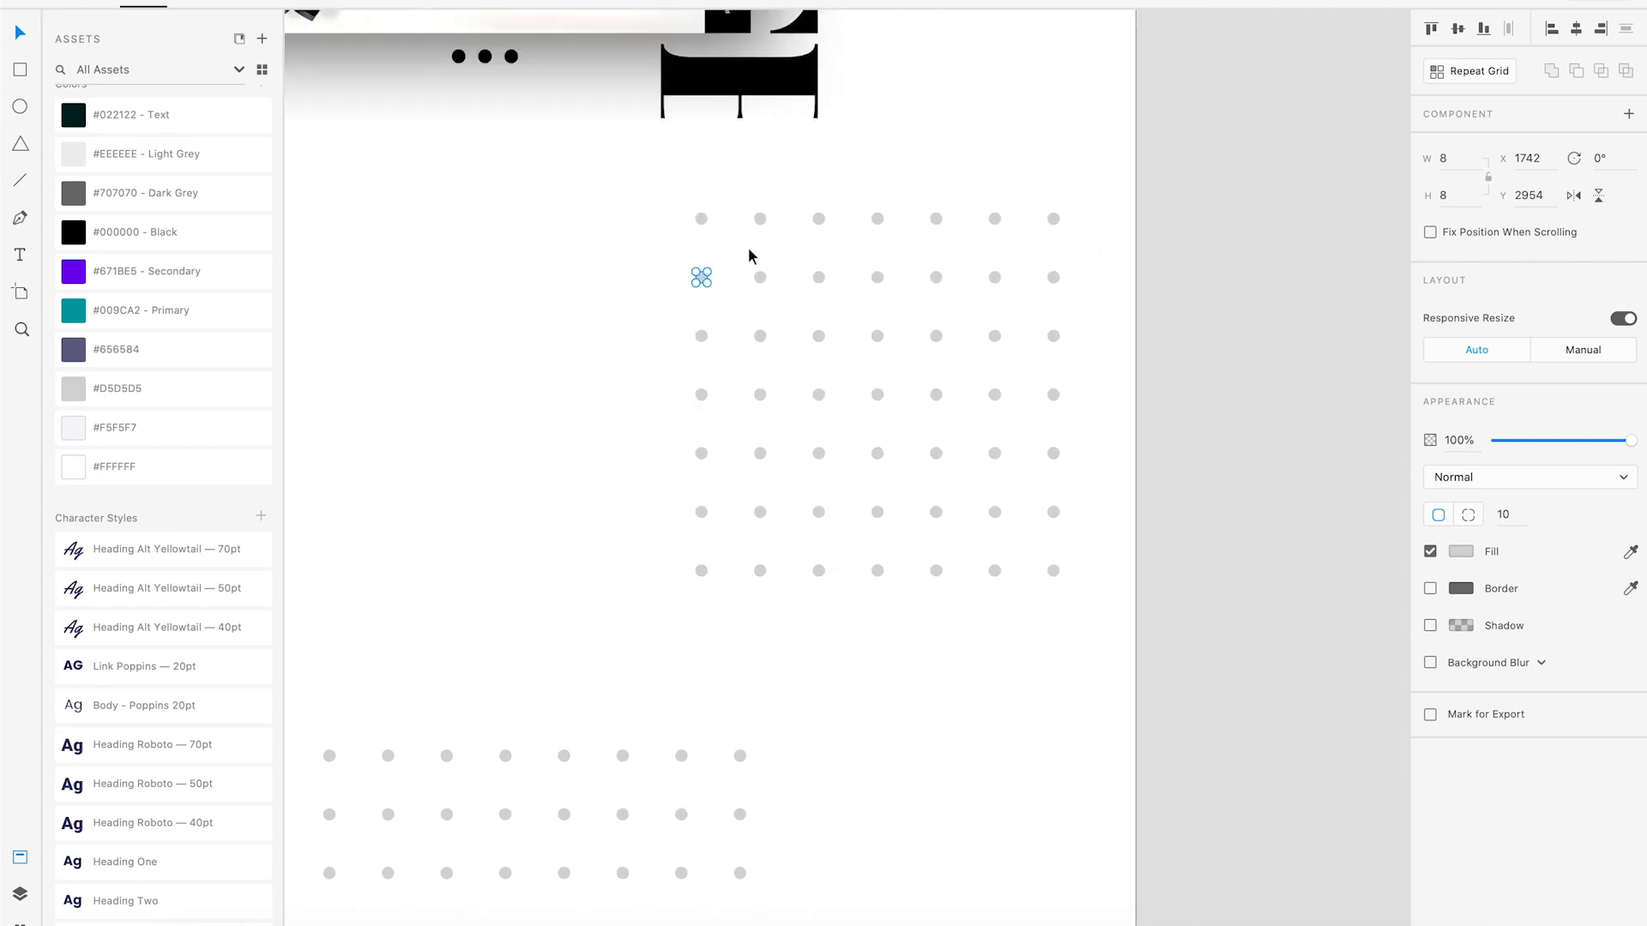
pyautogui.click(698, 220)
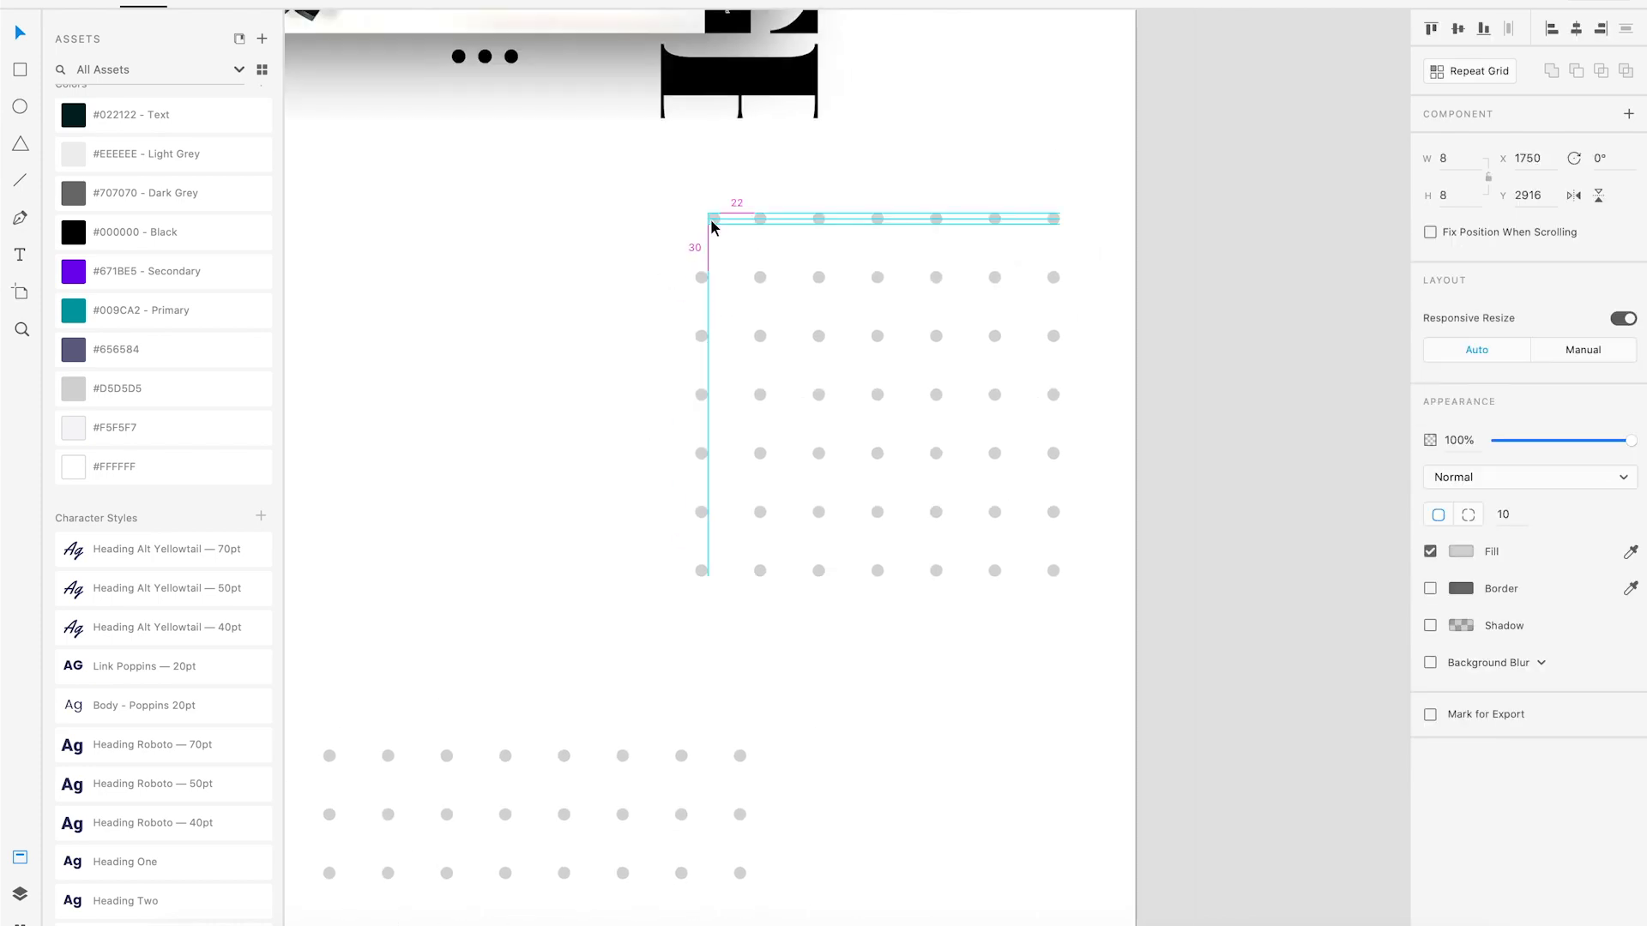
pyautogui.click(643, 236)
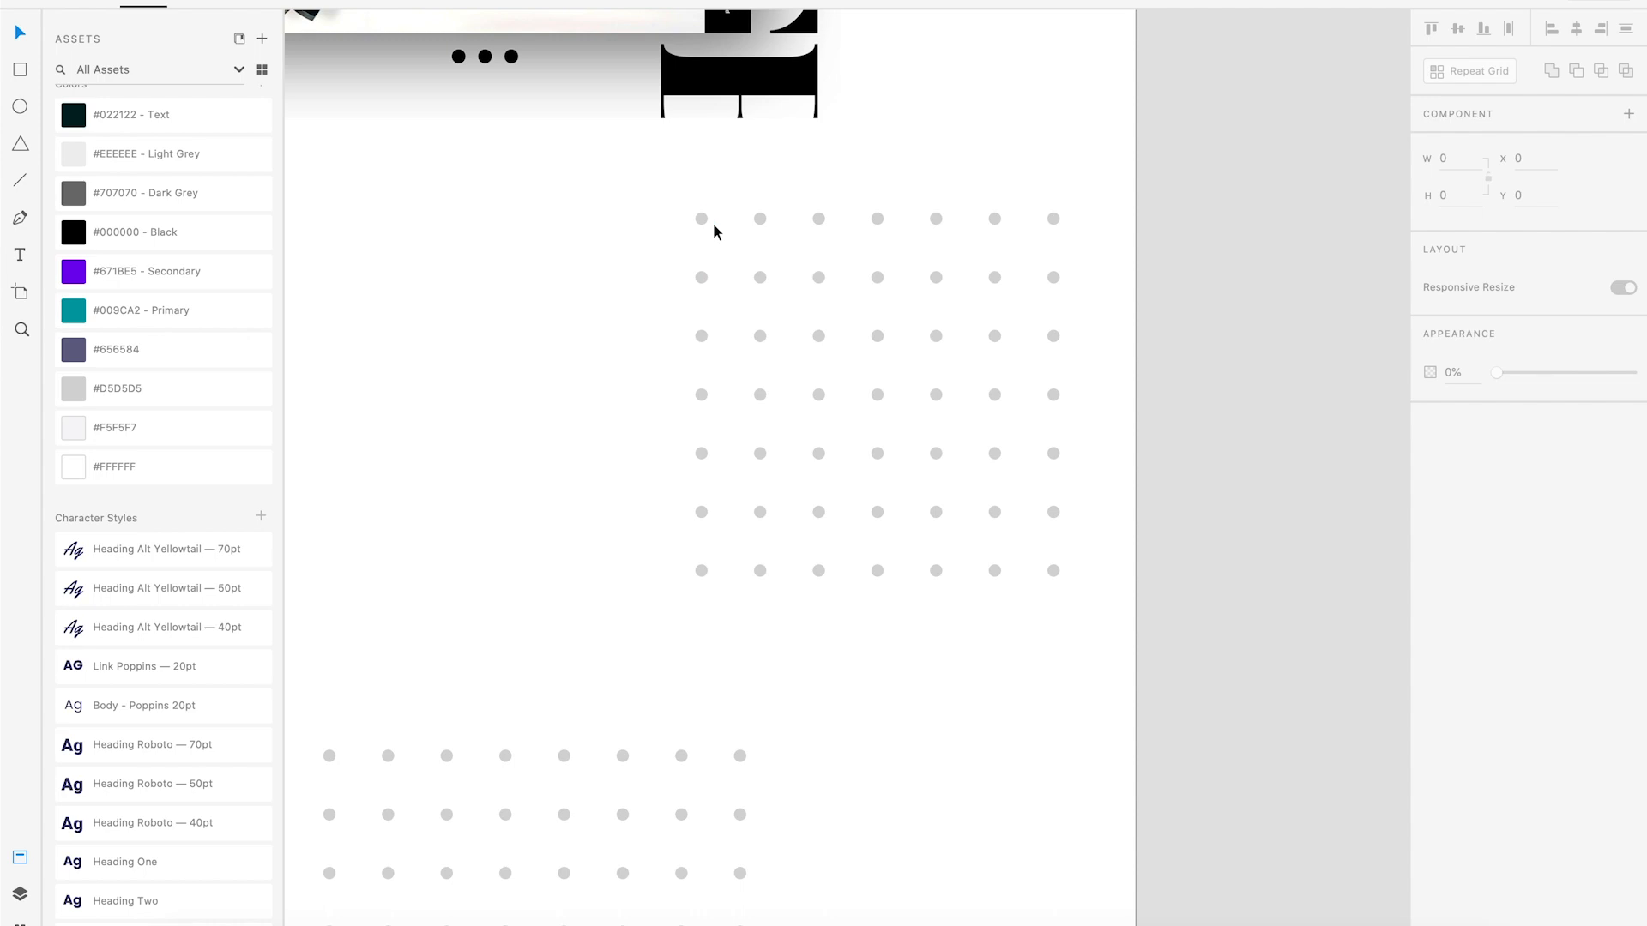
# Copy the square dot pattern from the style guide artboard and return to the homepage's hero section.
pyautogui.moveTo(616, 296); pyautogui.dragTo(742, 197)
pyautogui.moveTo(615, 506); pyautogui.dragTo(706, 504)
pyautogui.moveTo(794, 386); pyautogui.dragTo(553, 588)
pyautogui.moveTo(641, 280); pyautogui.dragTo(1078, 723)
pyautogui.moveTo(1018, 605); pyautogui.dragTo(660, 771)
pyautogui.press('super+minus')
pyautogui.moveTo(967, 566); pyautogui.dragTo(532, 825)
pyautogui.moveTo(1084, 334); pyautogui.dragTo(687, 760)
pyautogui.moveTo(896, 324); pyautogui.dragTo(802, 526)
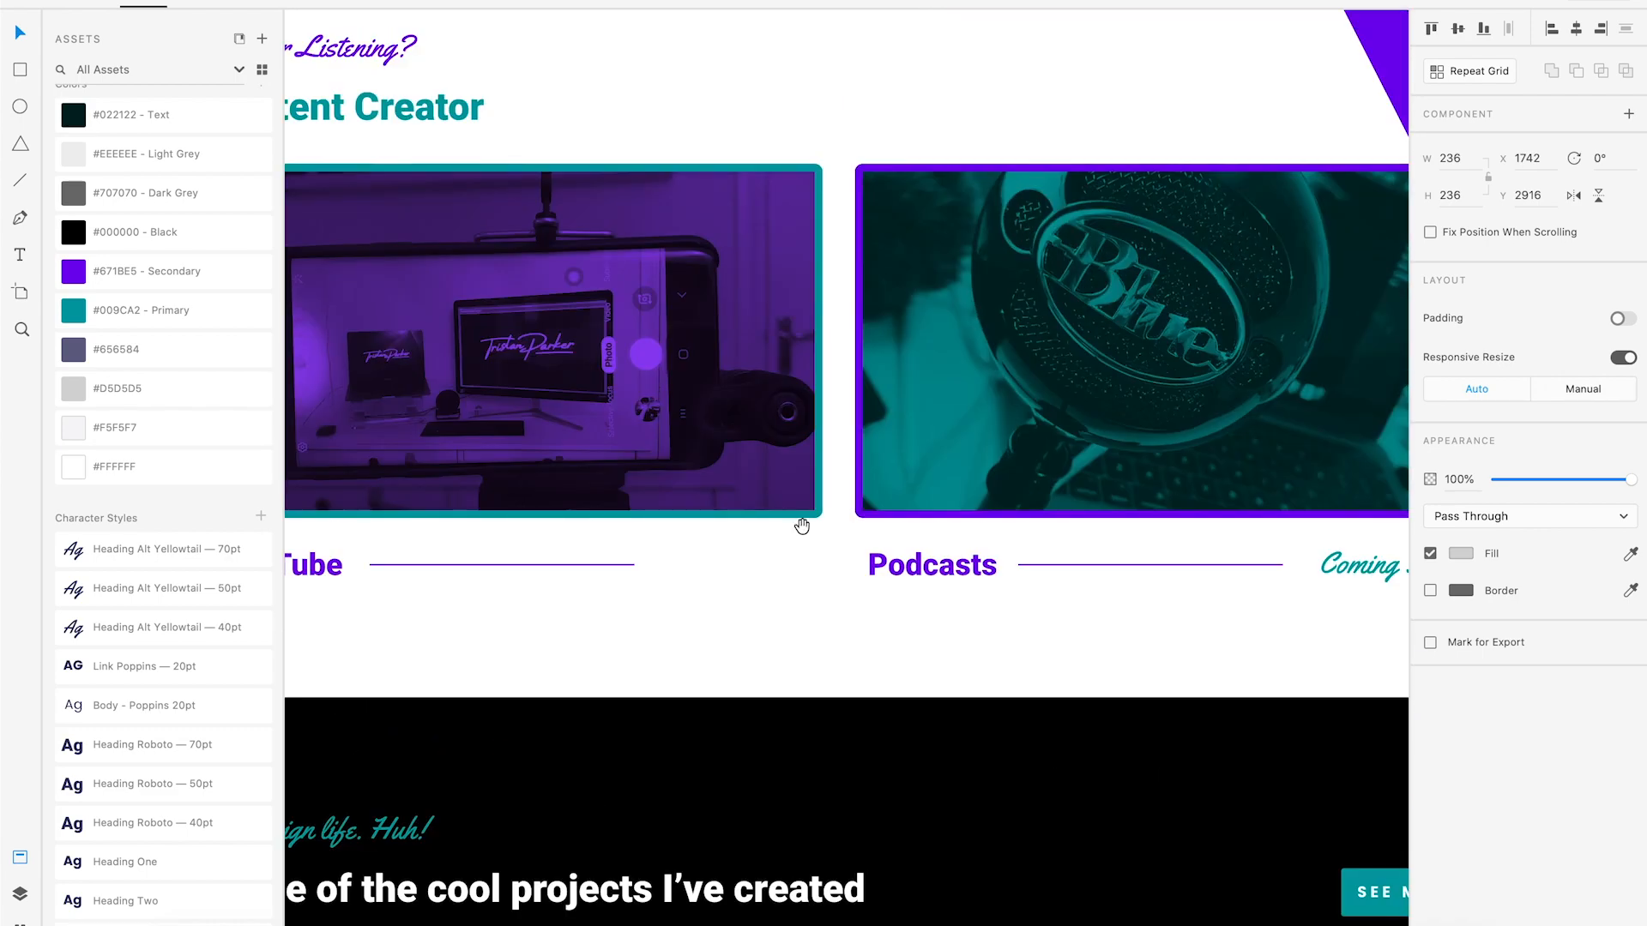
pyautogui.moveTo(880, 242); pyautogui.dragTo(769, 863)
pyautogui.press('super+plus')
pyautogui.moveTo(808, 633); pyautogui.dragTo(949, 765)
# Paste the dot pattern at the hero portrait's lower-left corner, at about X 929, Y 803, and send it behind the photo.
pyautogui.click(987, 587)
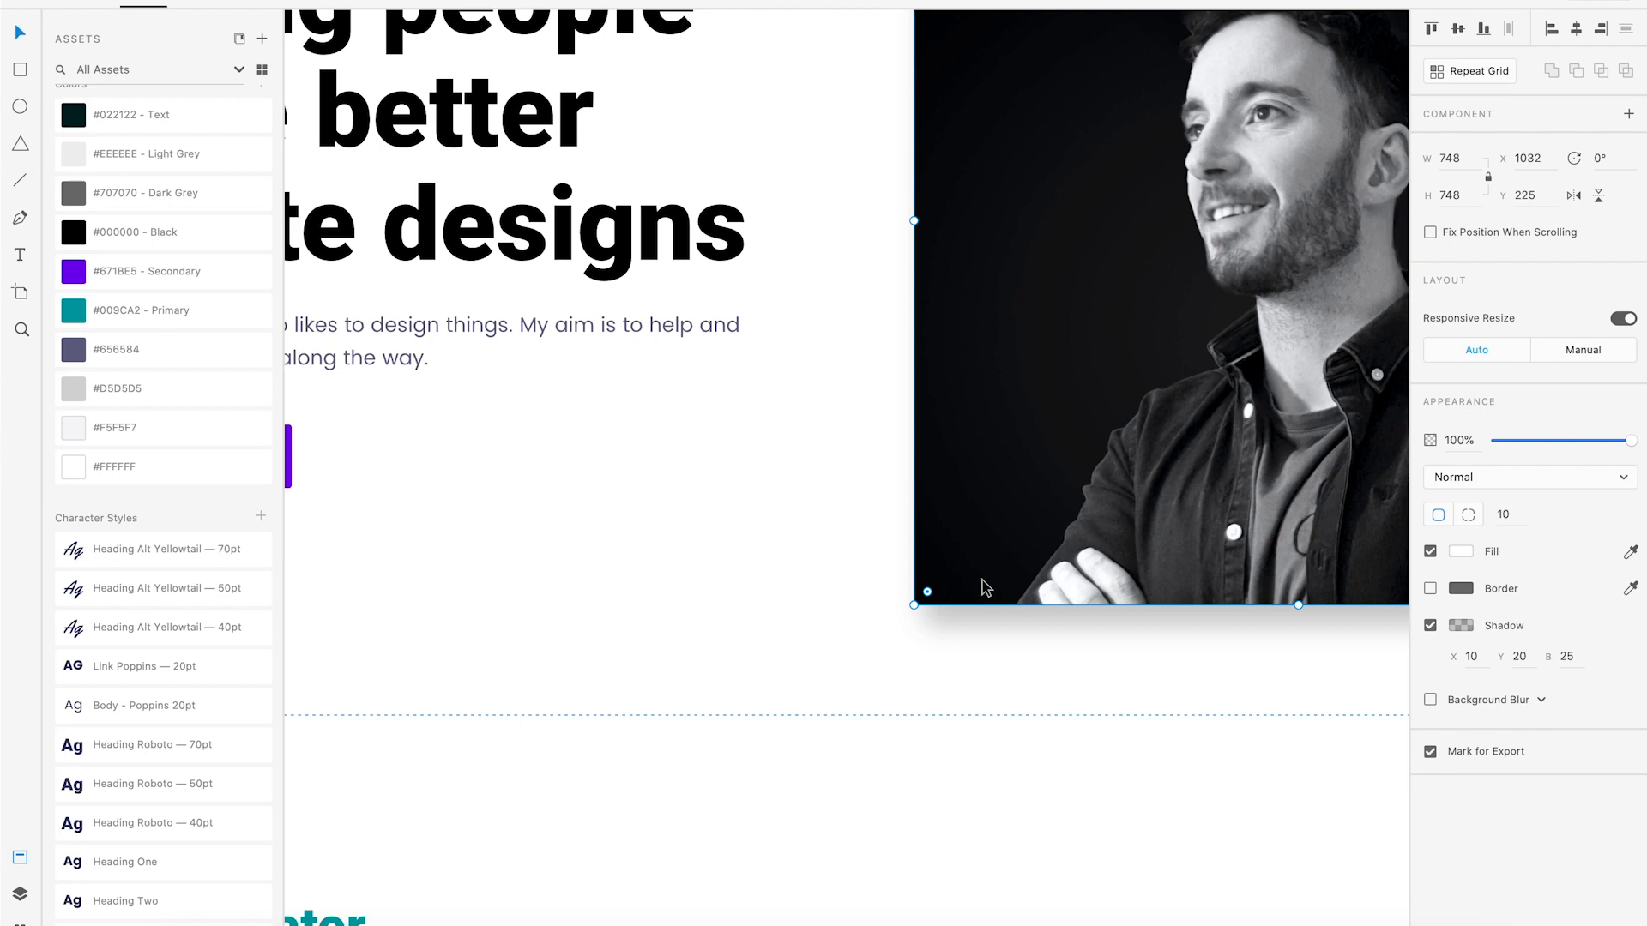
pyautogui.click(772, 549)
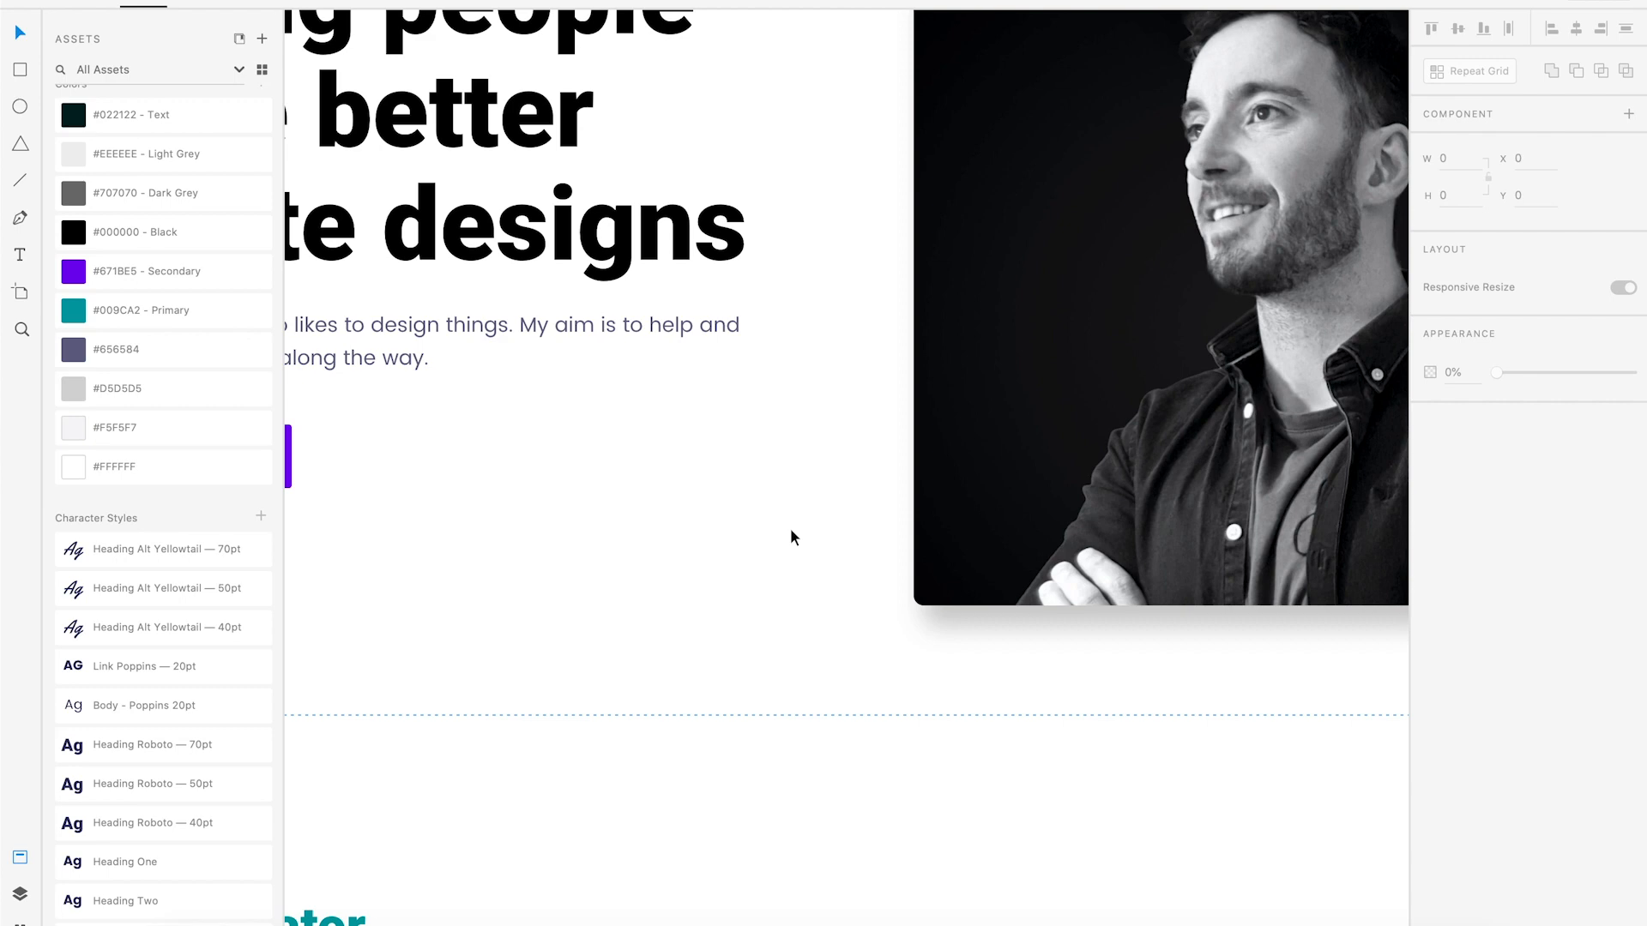
pyautogui.hscroll(-2, 690, 585)
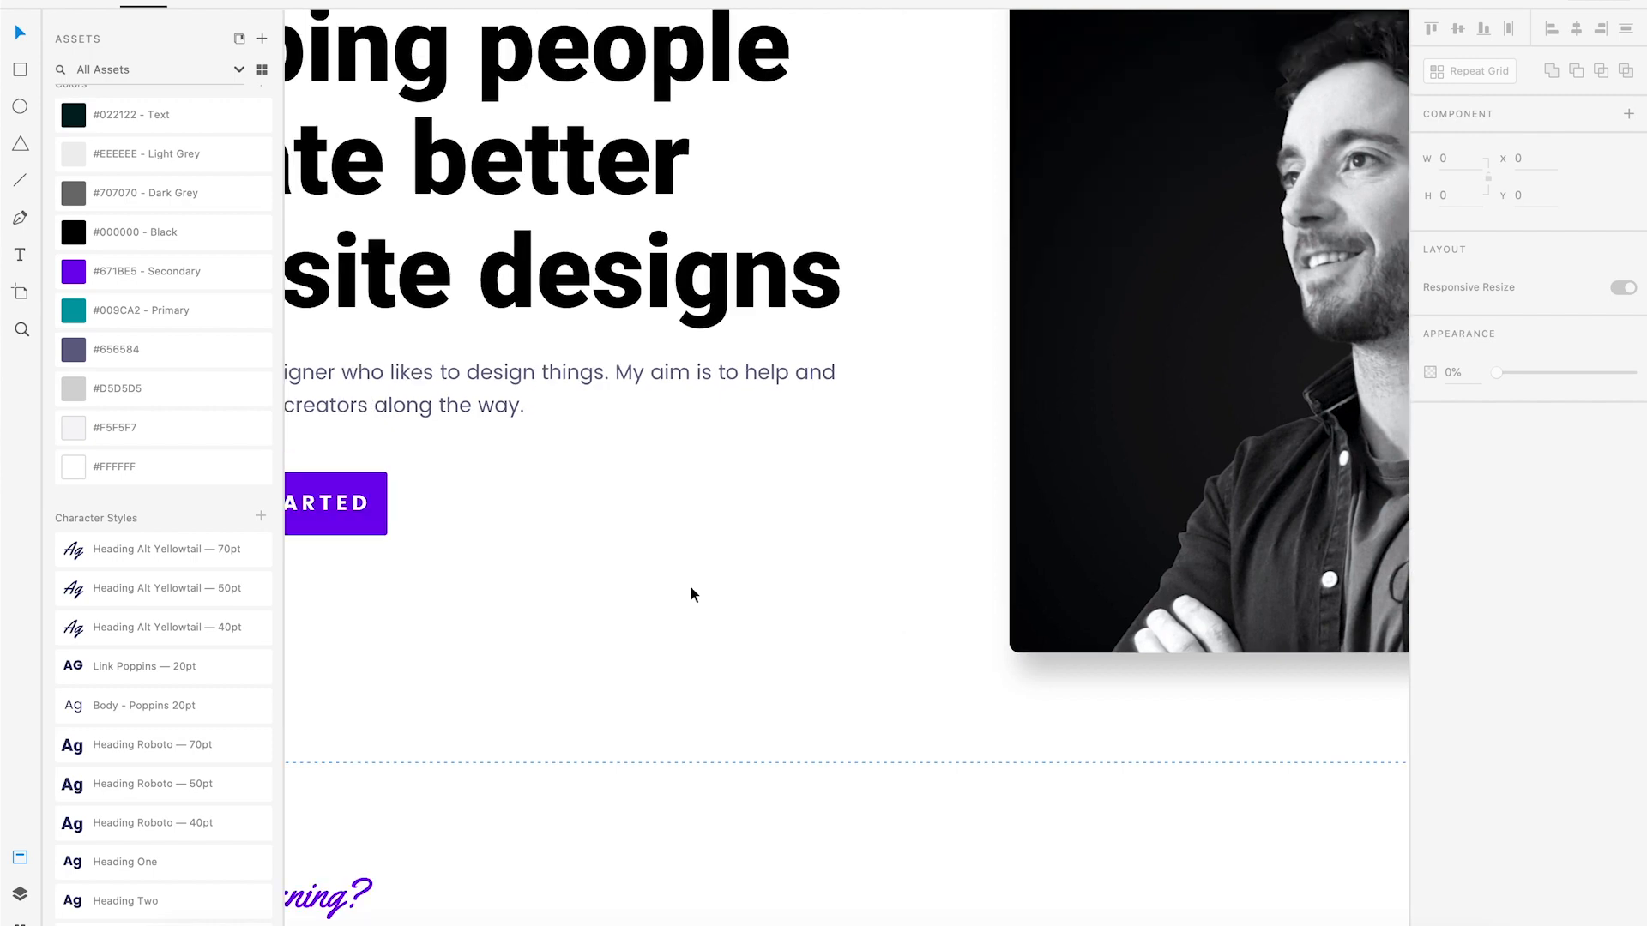
pyautogui.hscroll(-1, 722, 590)
pyautogui.hscroll(3, 652, 570)
pyautogui.hotkey('ctrl', 'v')
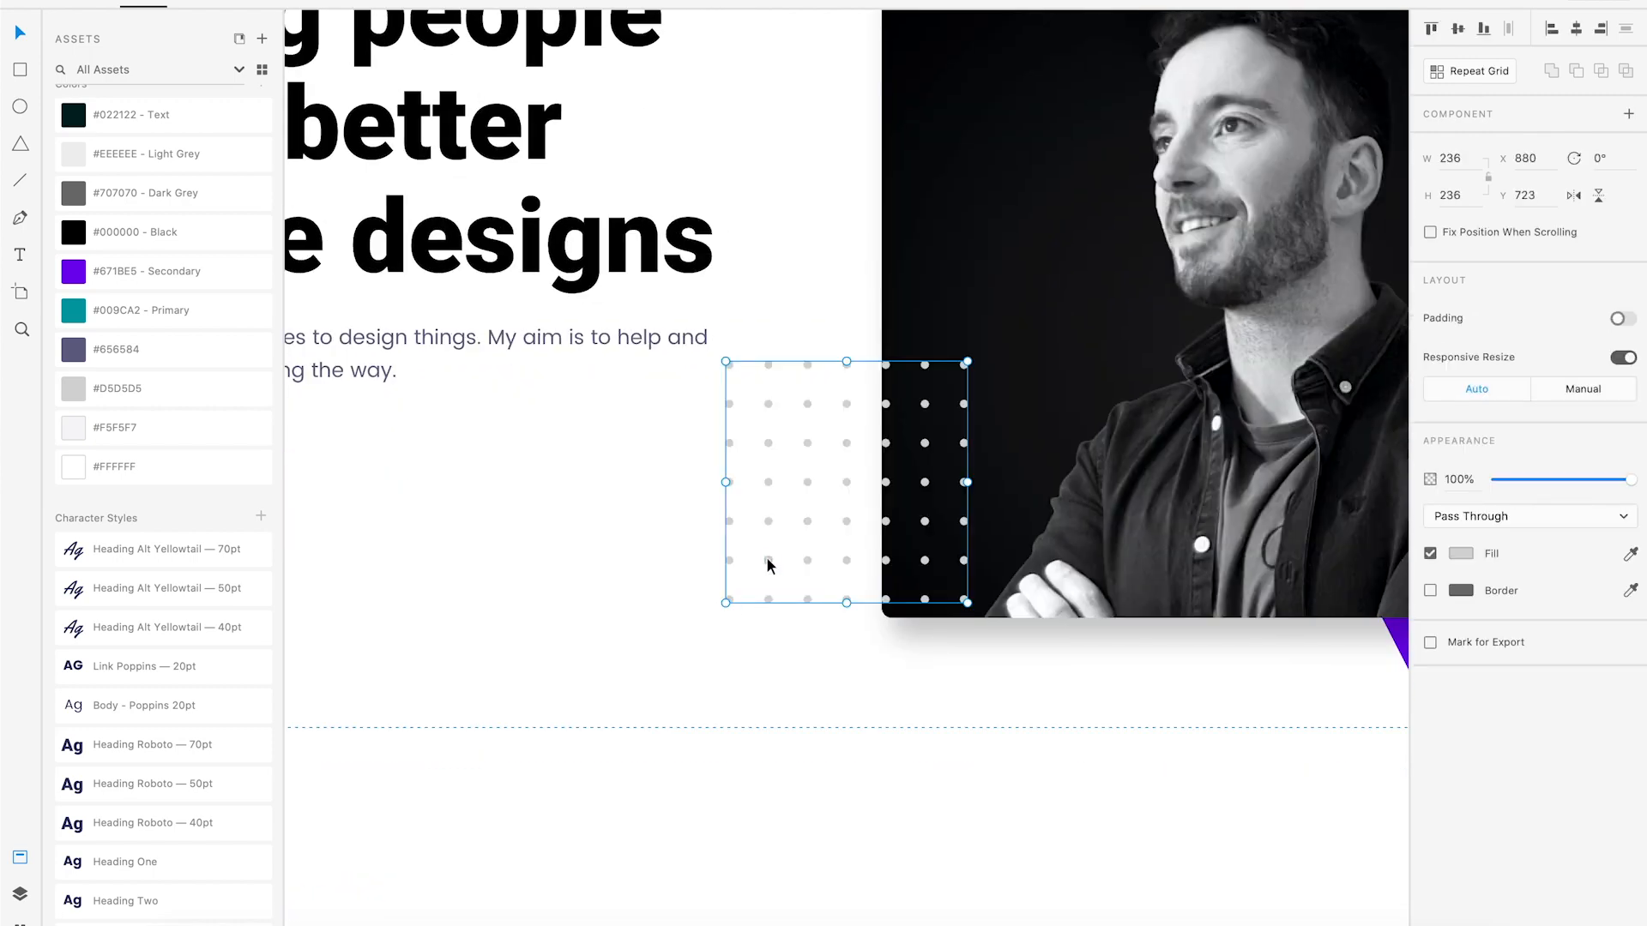
pyautogui.moveTo(766, 528); pyautogui.dragTo(661, 525)
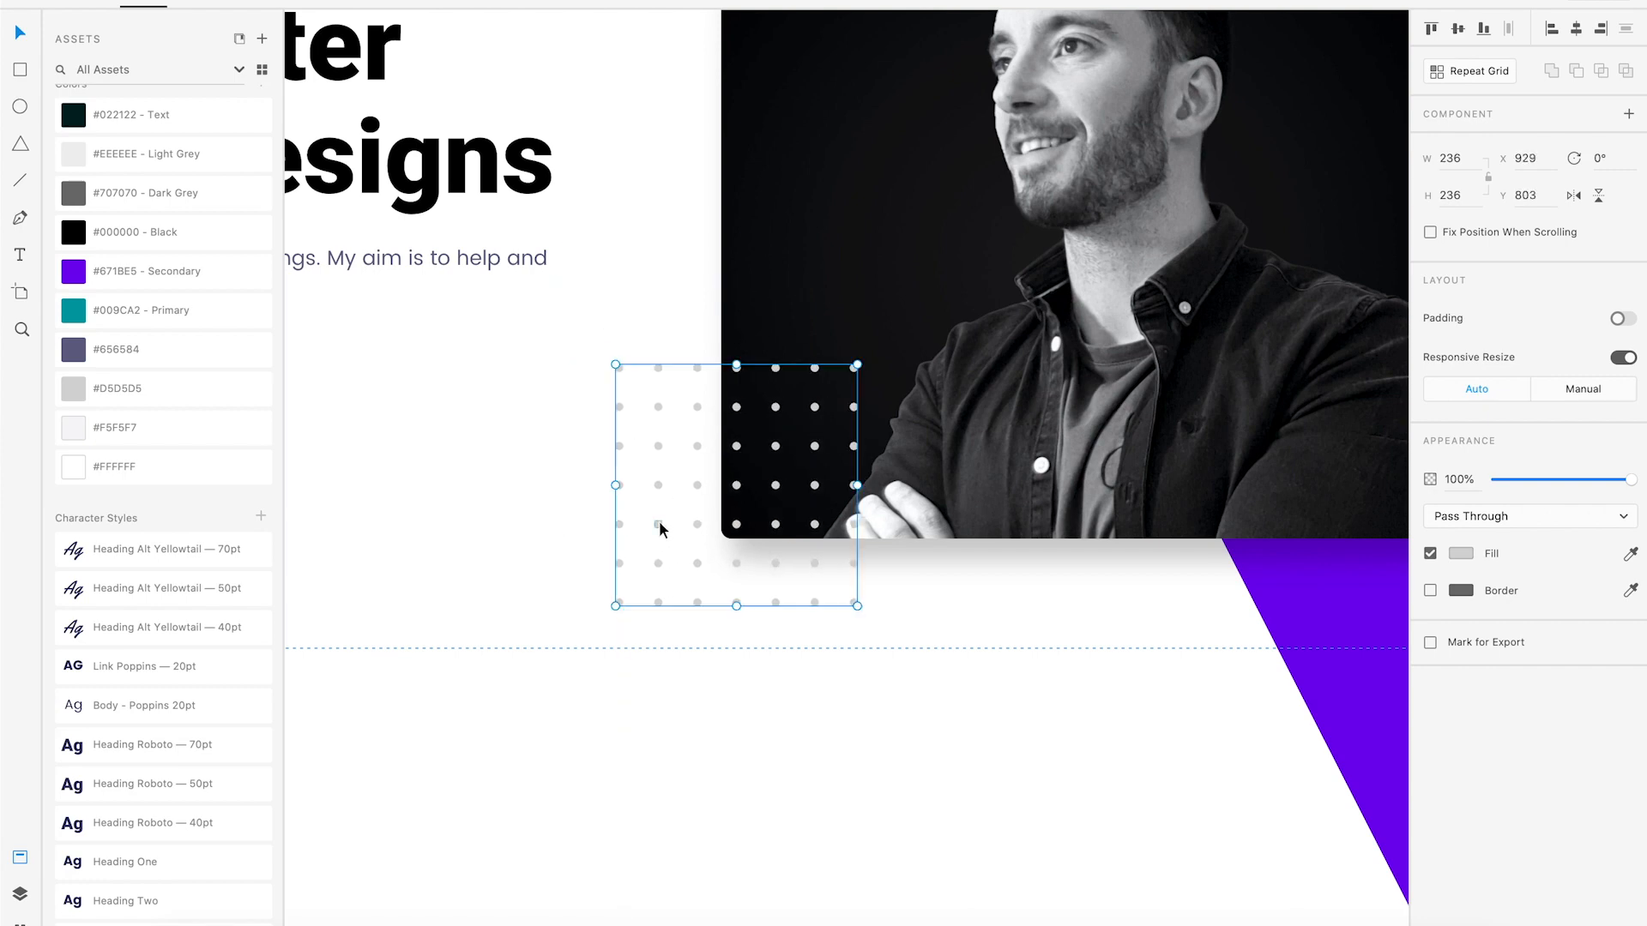
pyautogui.press('super+shift+bracketleft')
pyautogui.click(516, 568)
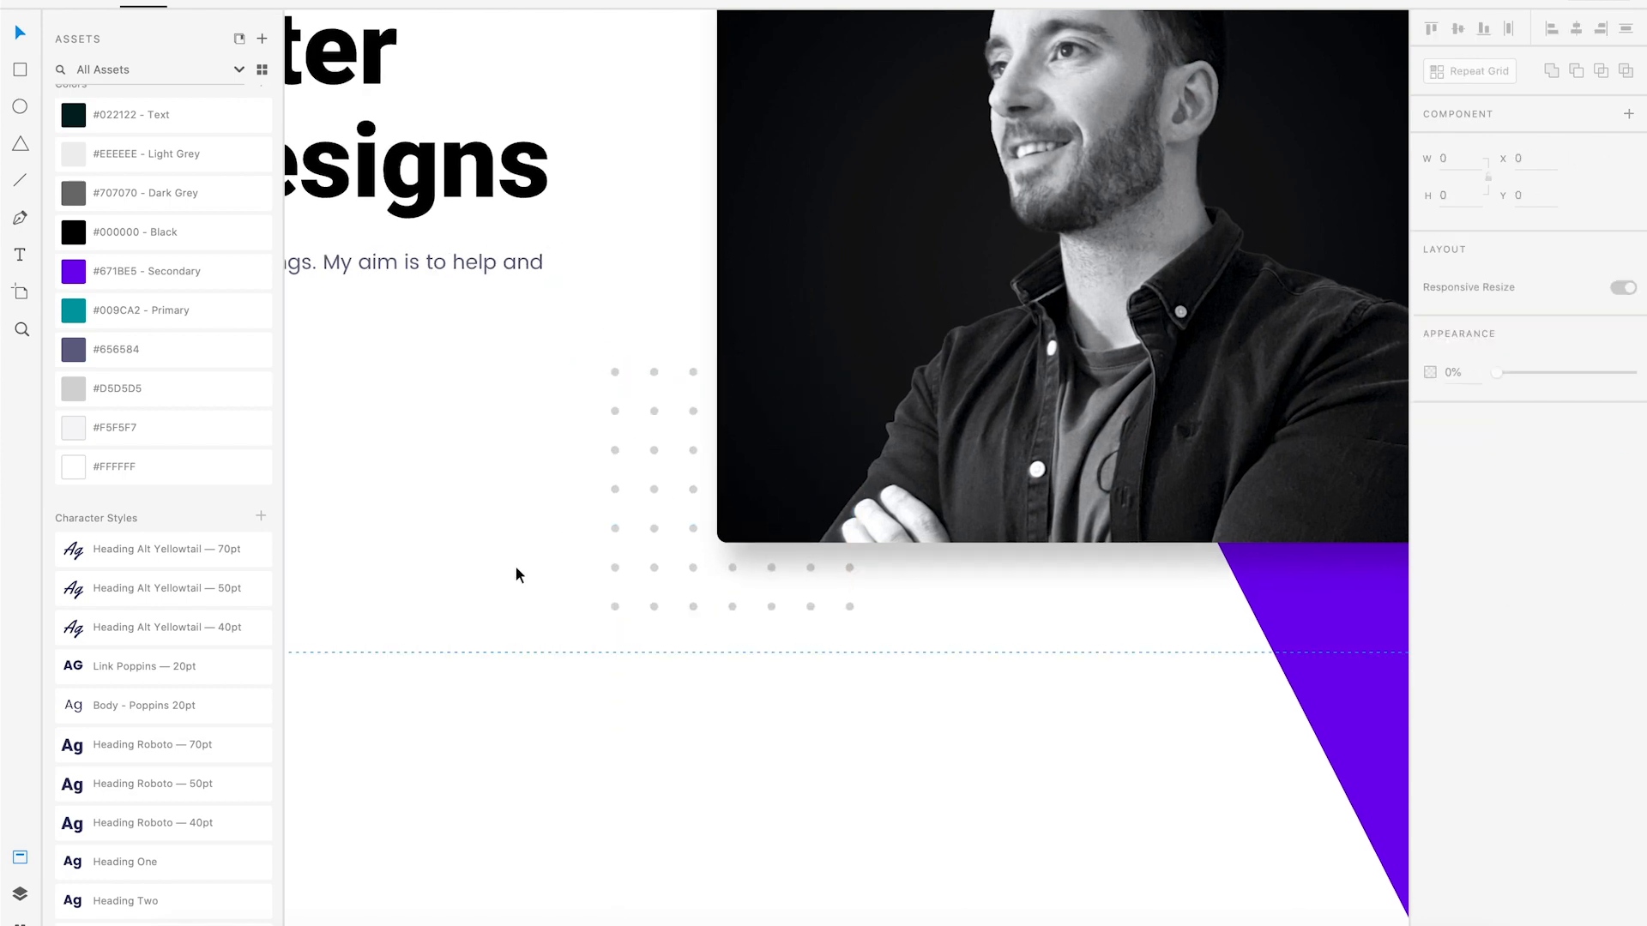
# Review the hero section's overall composition with the dot pattern behind the portrait.
pyautogui.press('super+minus')
pyautogui.moveTo(743, 529); pyautogui.dragTo(743, 514)
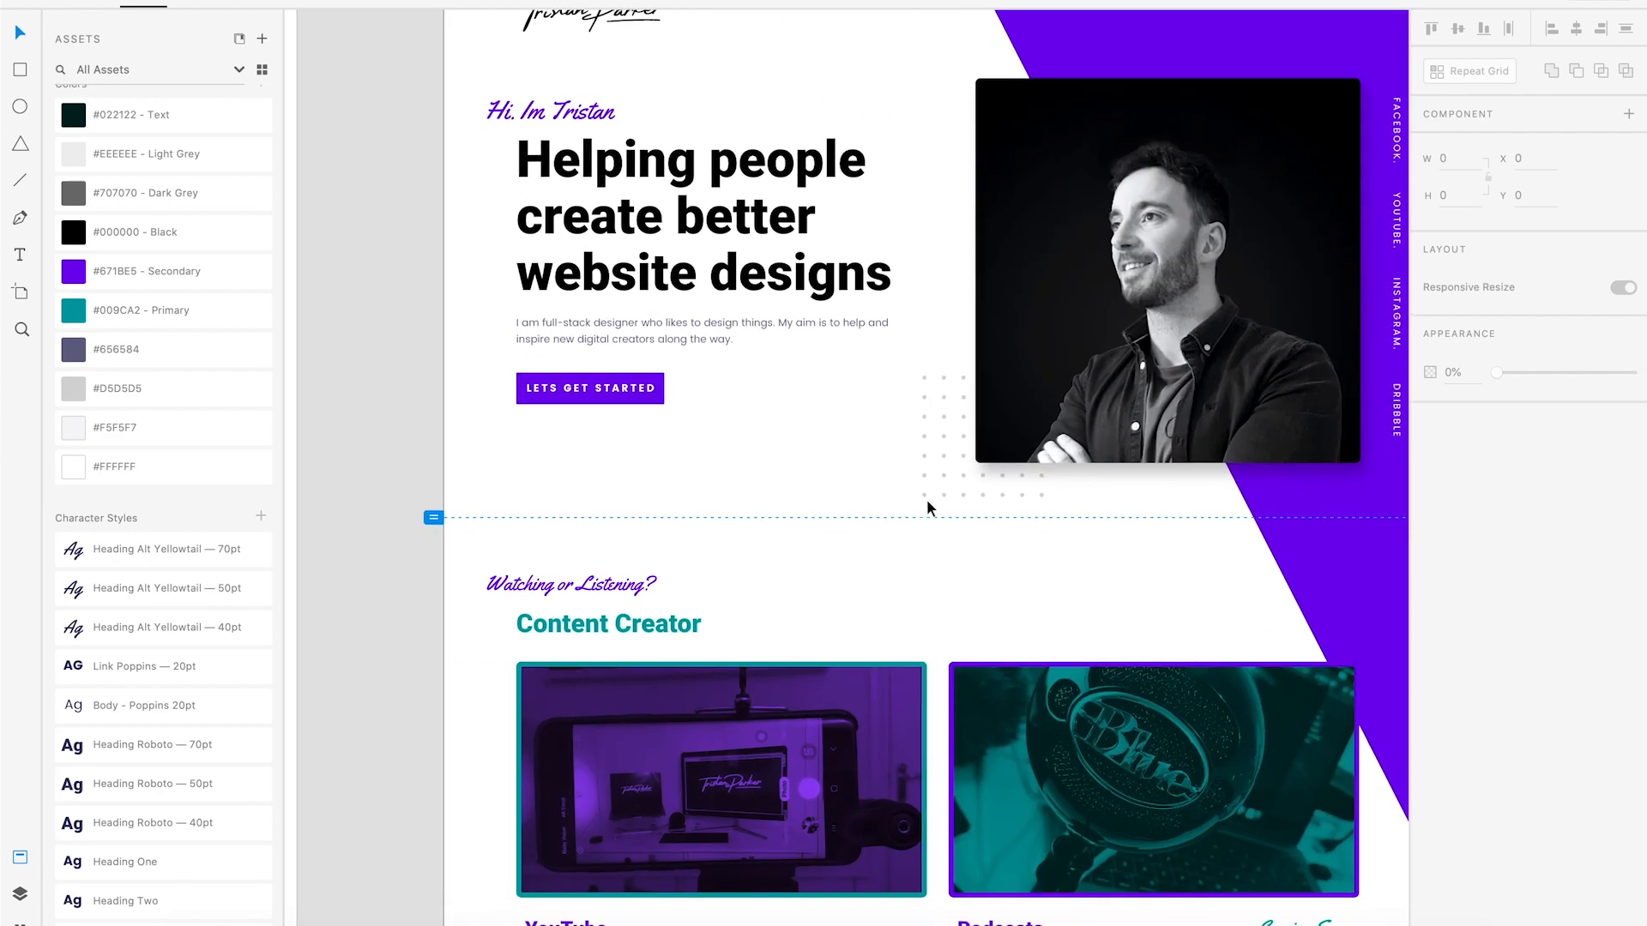
pyautogui.moveTo(842, 508); pyautogui.dragTo(789, 492)
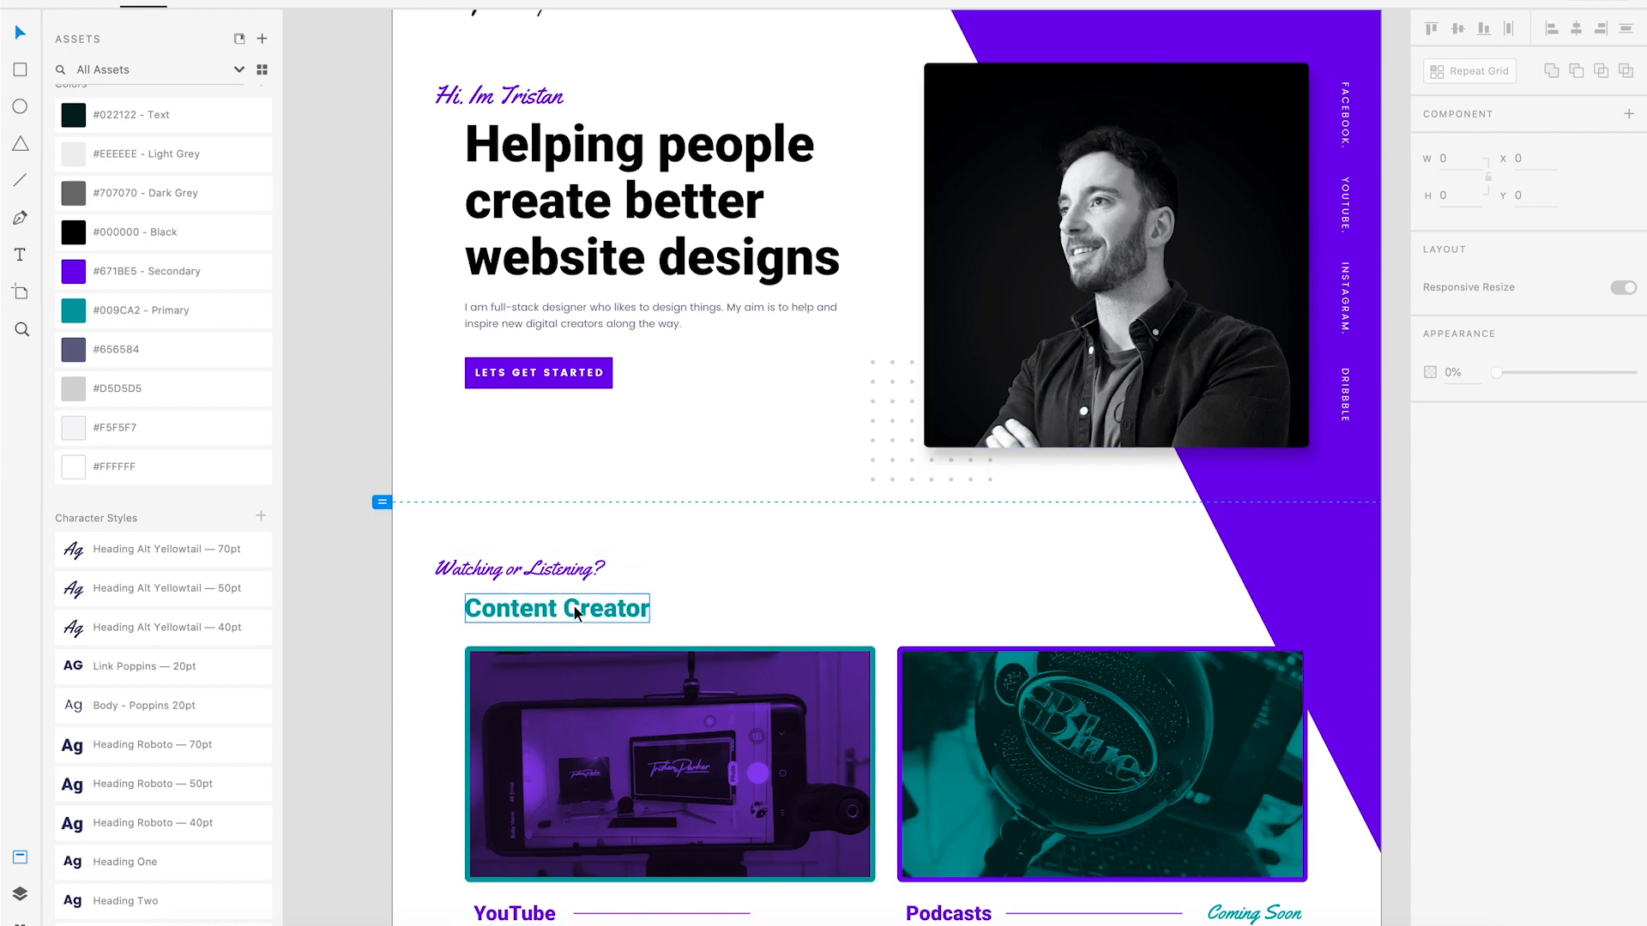
pyautogui.scroll(2, 785, 592)
pyautogui.hscroll(2, 785, 592)
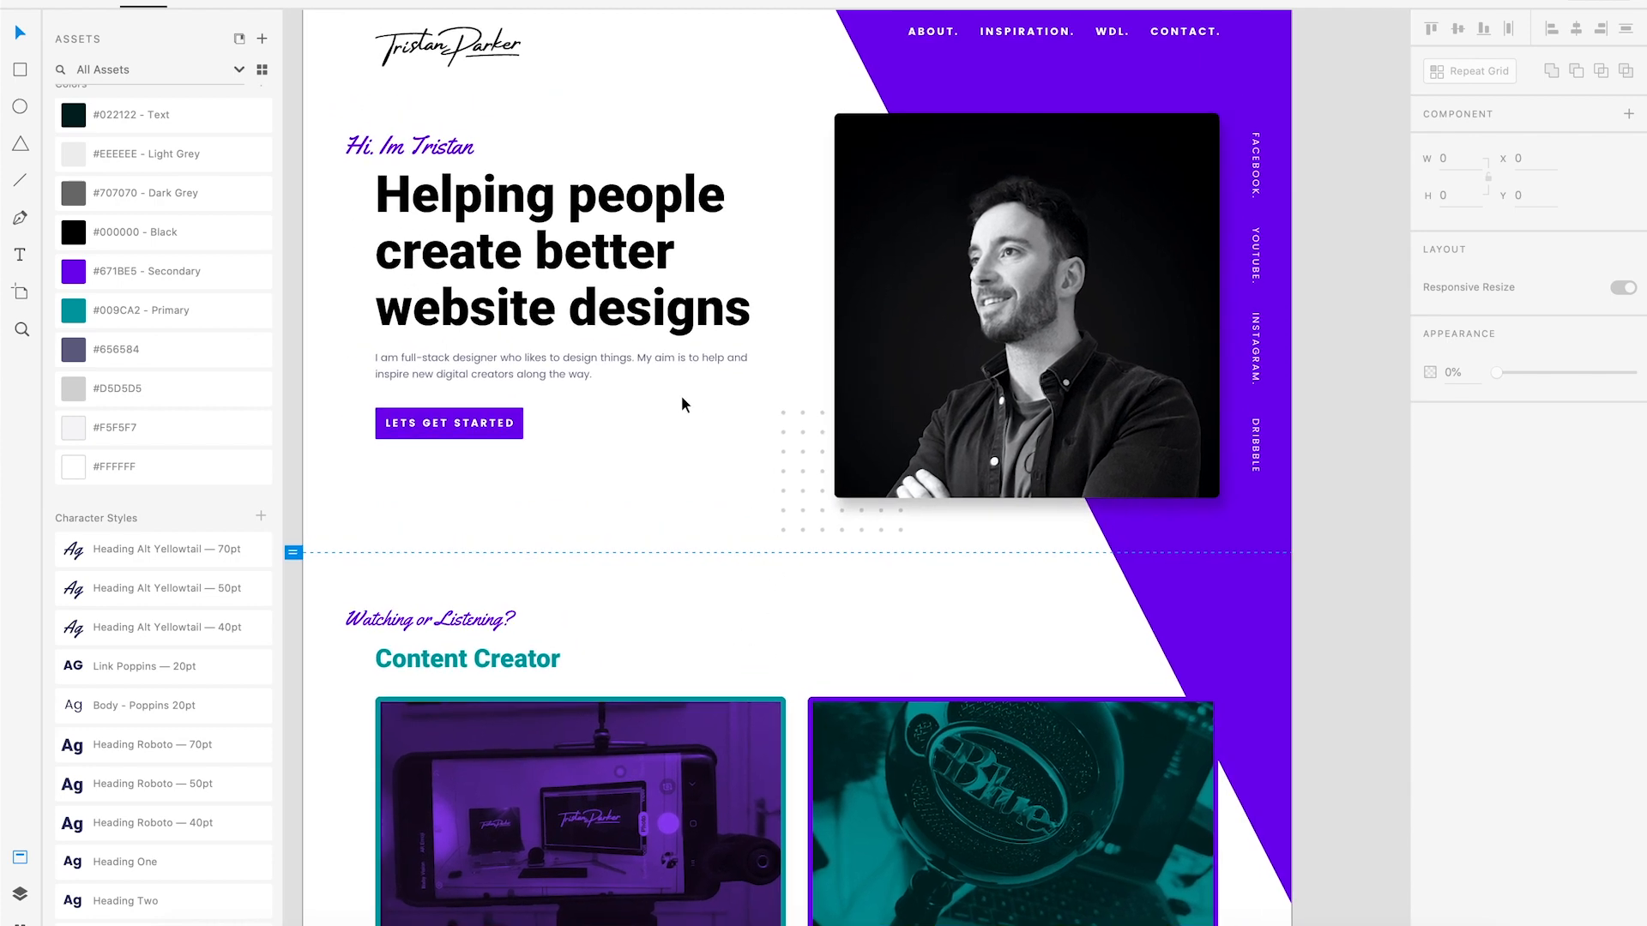
pyautogui.scroll(1, 708, 409)
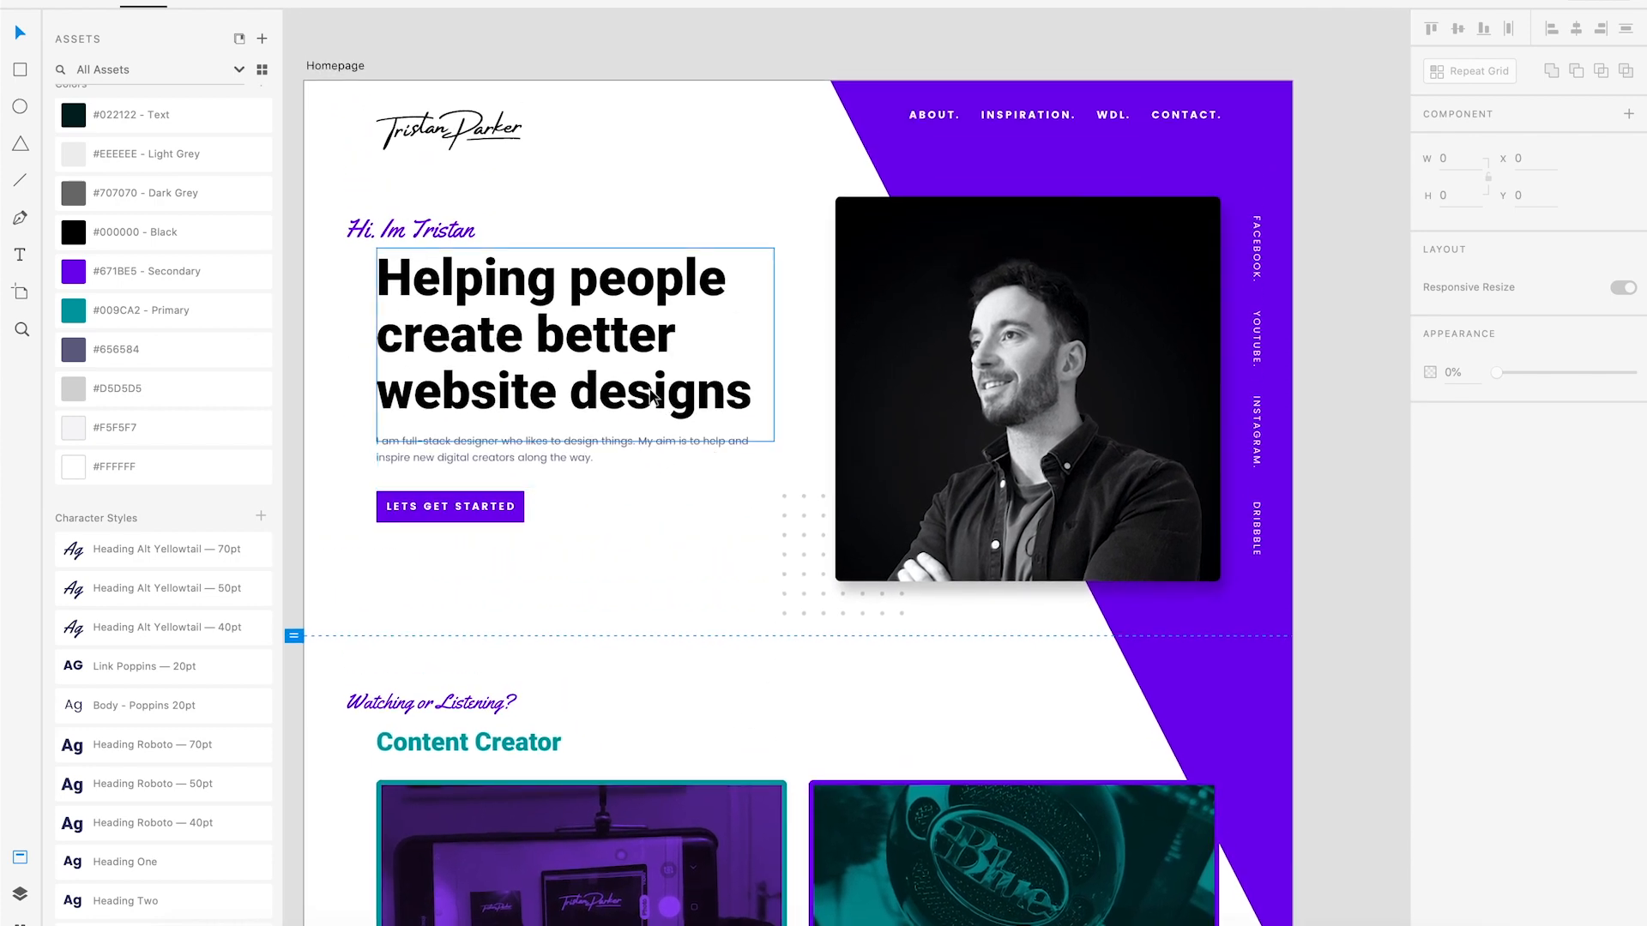
pyautogui.scroll(1, 654, 398)
pyautogui.scroll(-1, 657, 398)
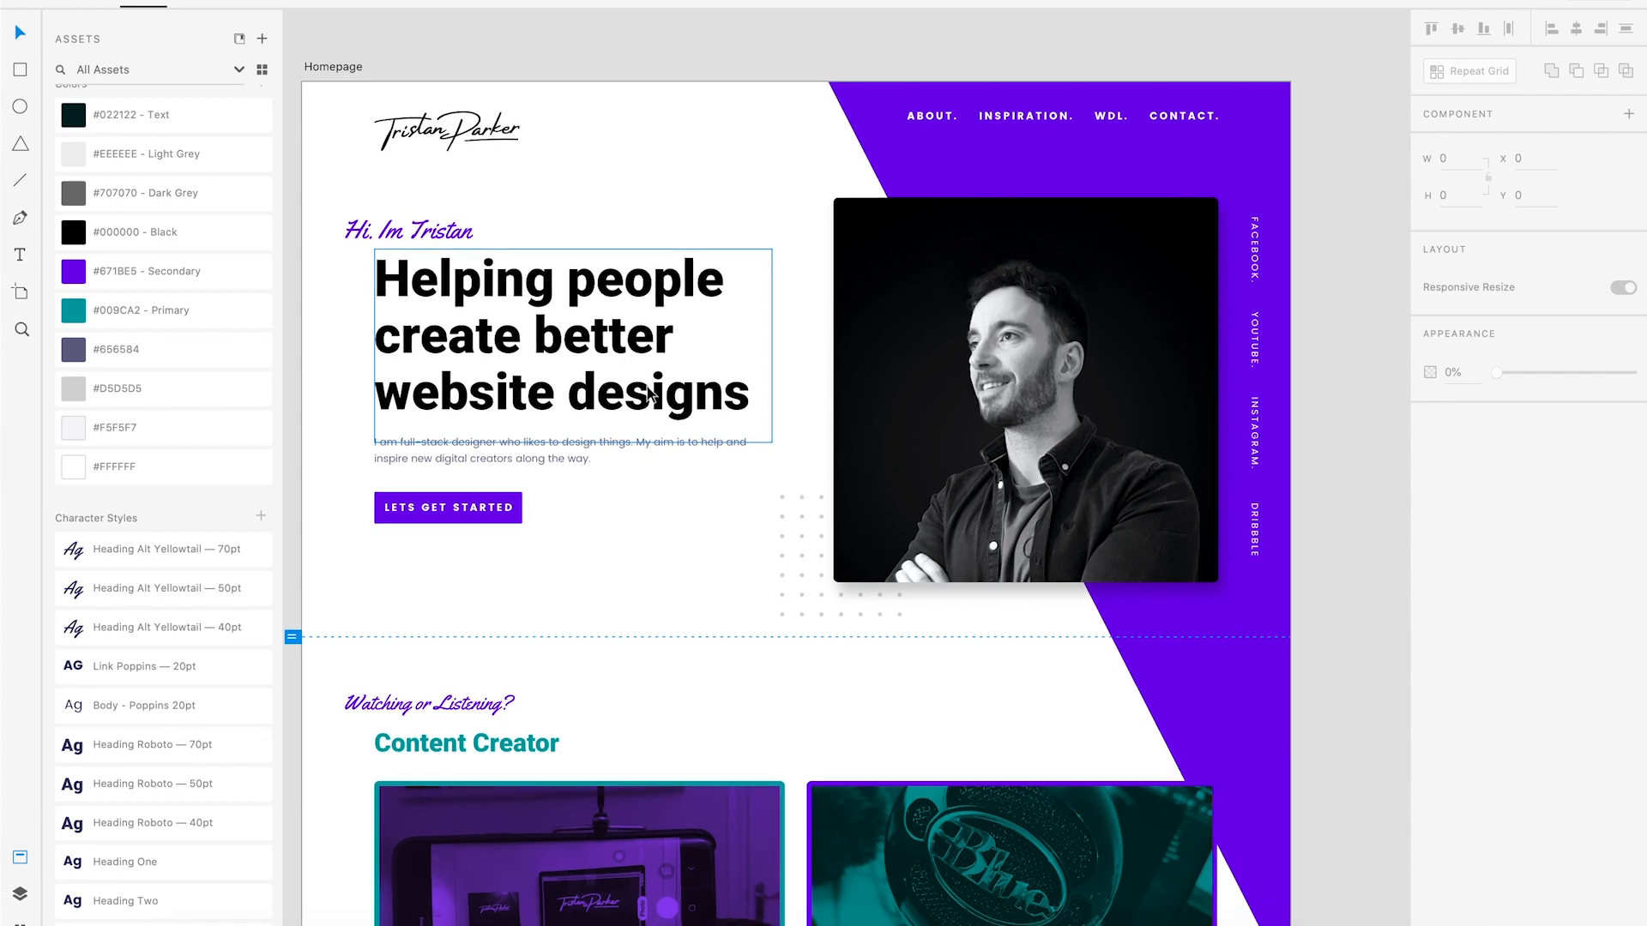
# Paste another copy of the dot pattern over the SEE MORE button in the projects section, at about X 1577, Y 2201.
pyautogui.scroll(-4, 713, 229)
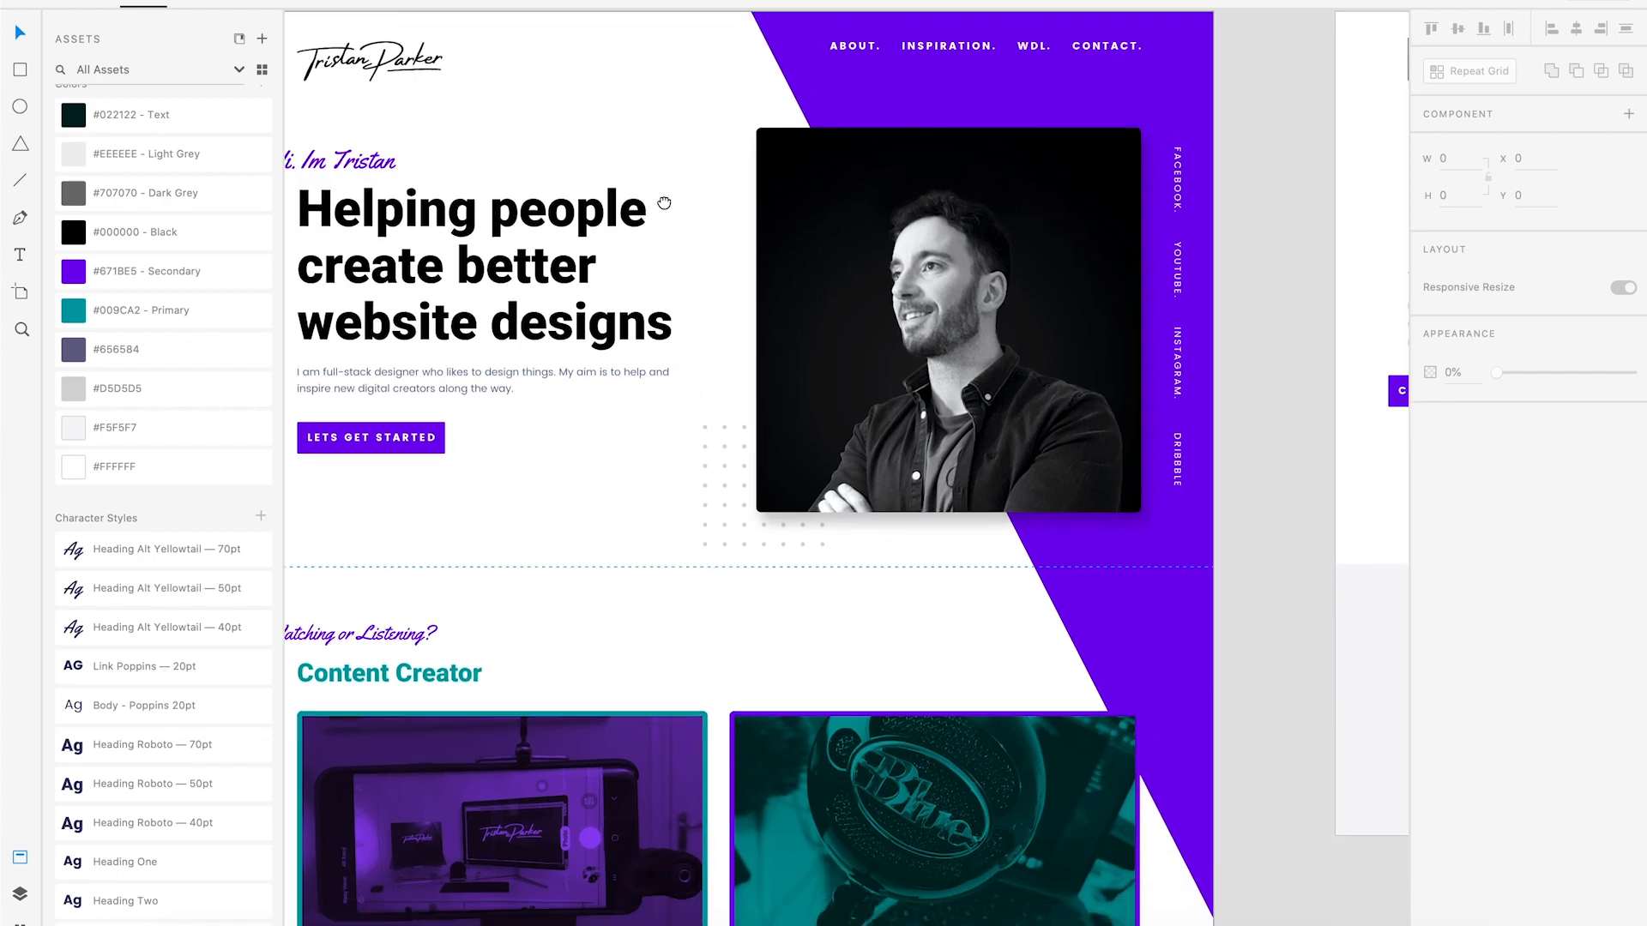
pyautogui.scroll(-6, 670, 196)
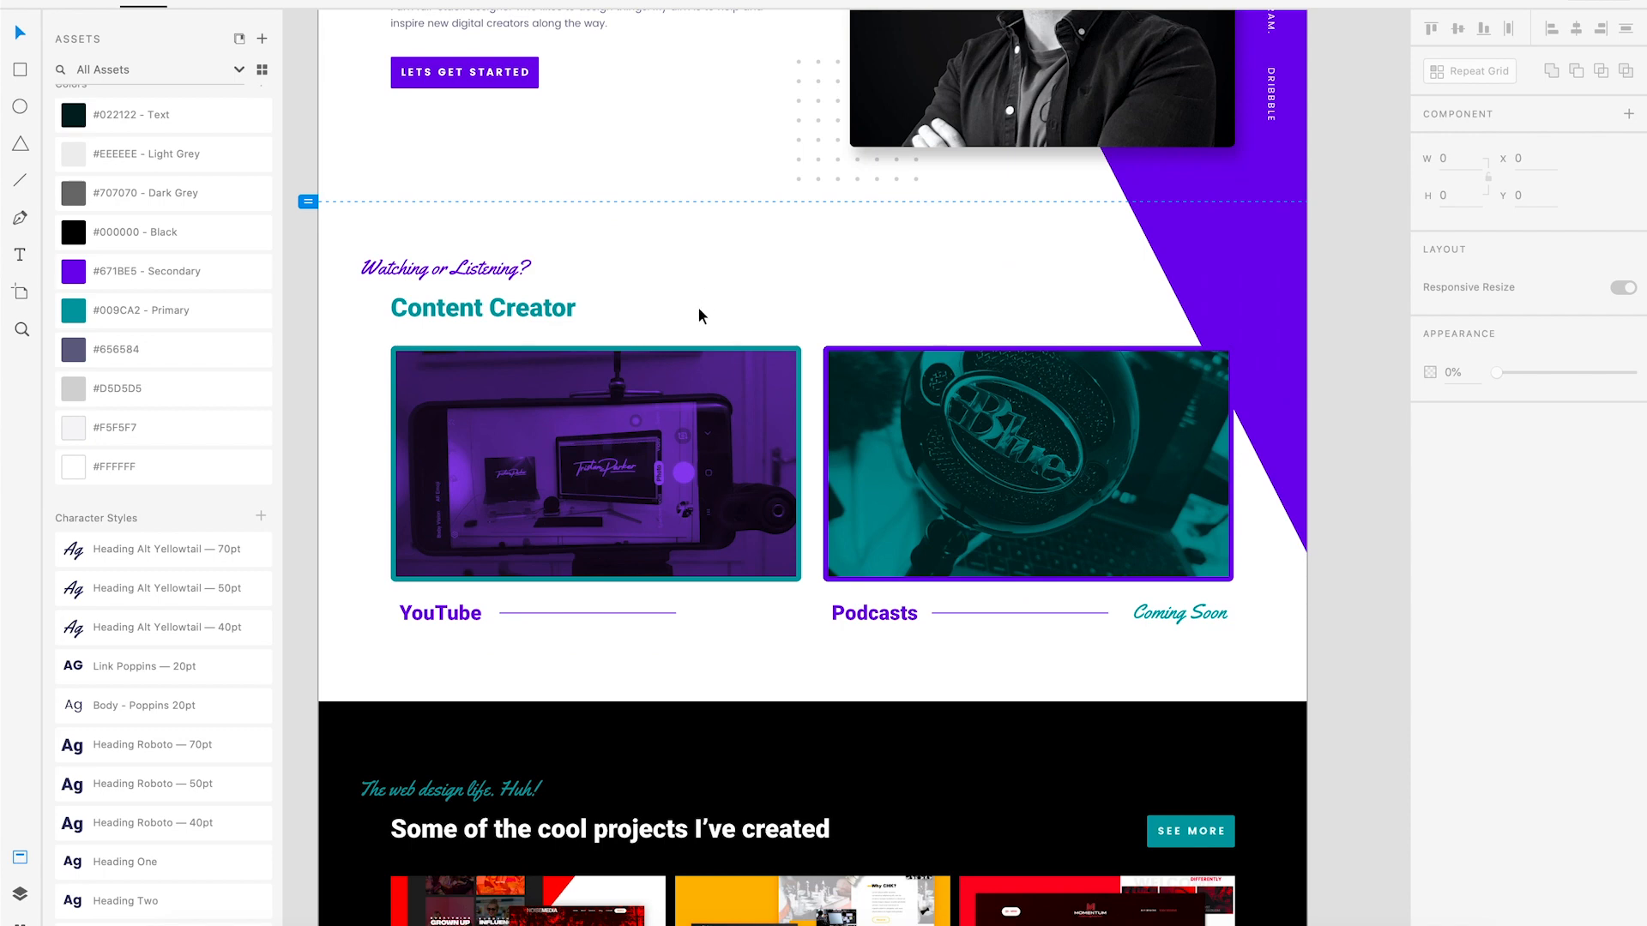
pyautogui.scroll(-6, 750, 327)
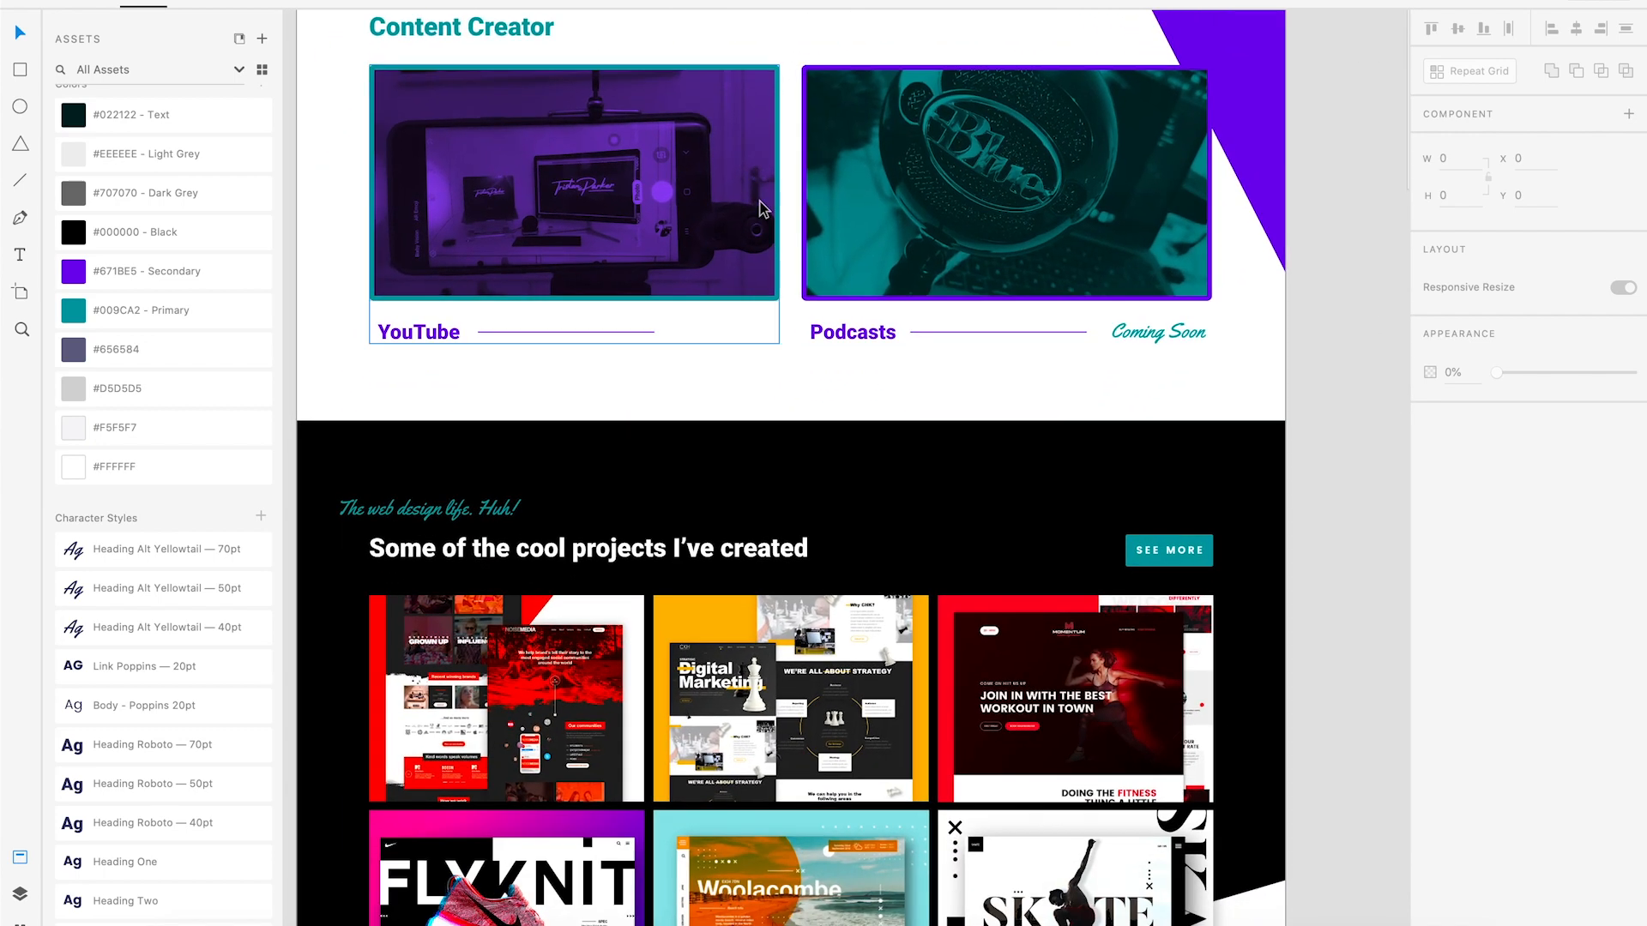
pyautogui.hotkey('ctrl', '=')
pyautogui.scroll(-4, 798, 242)
pyautogui.hscroll(6, 797, 243)
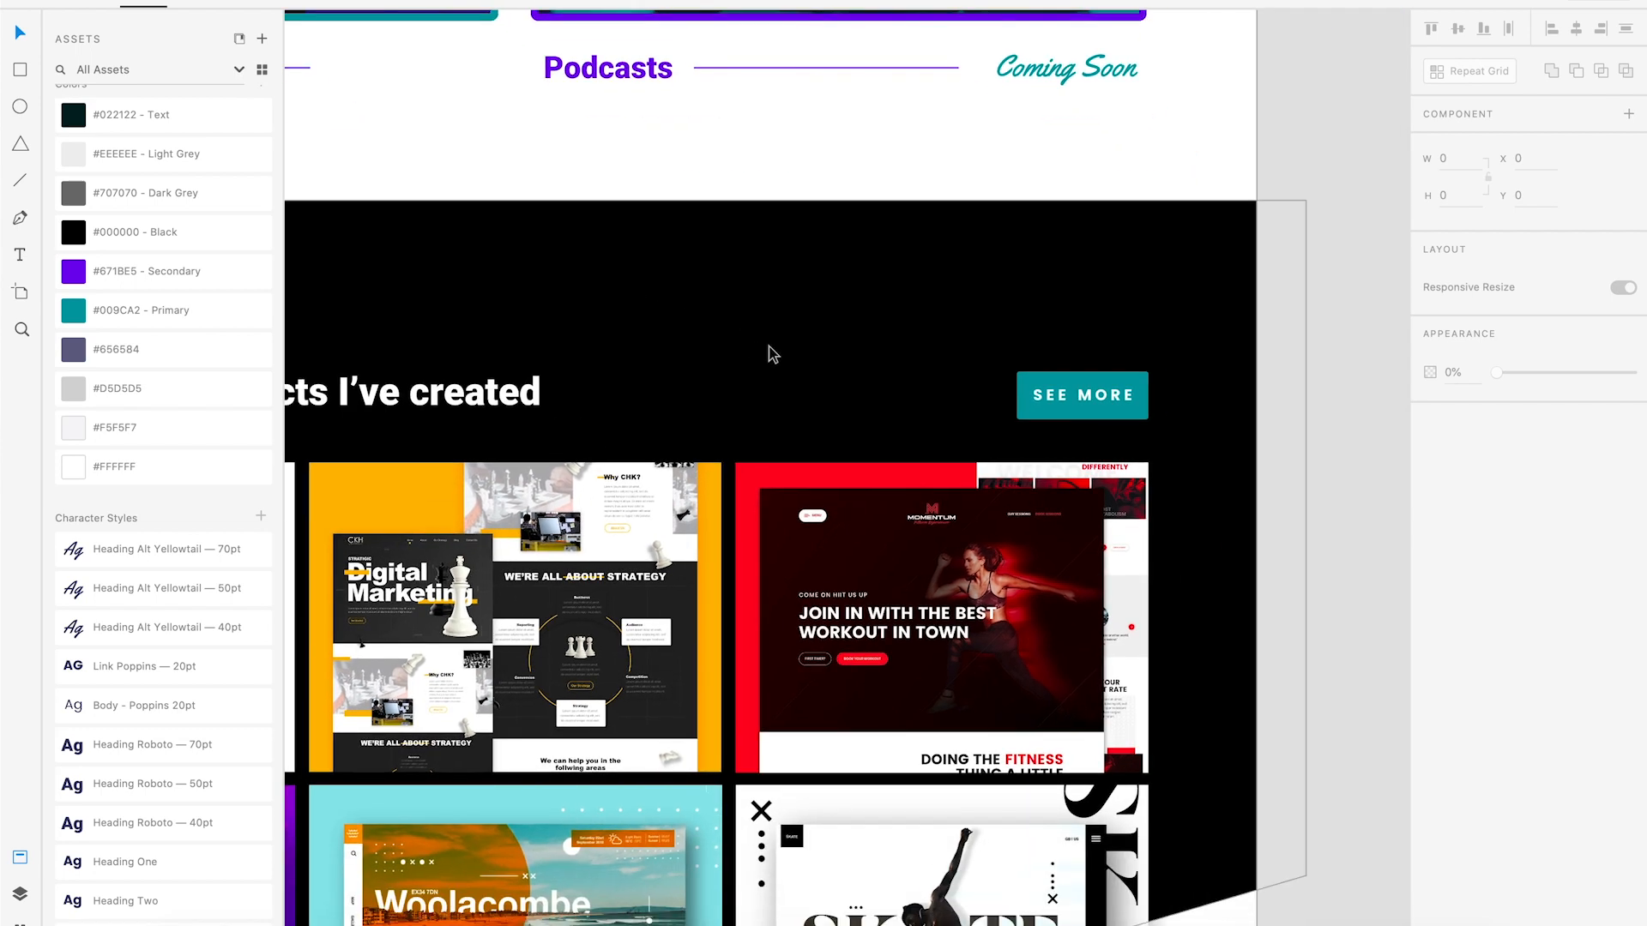
pyautogui.scroll(-1, 995, 309)
pyautogui.hscroll(1, 995, 309)
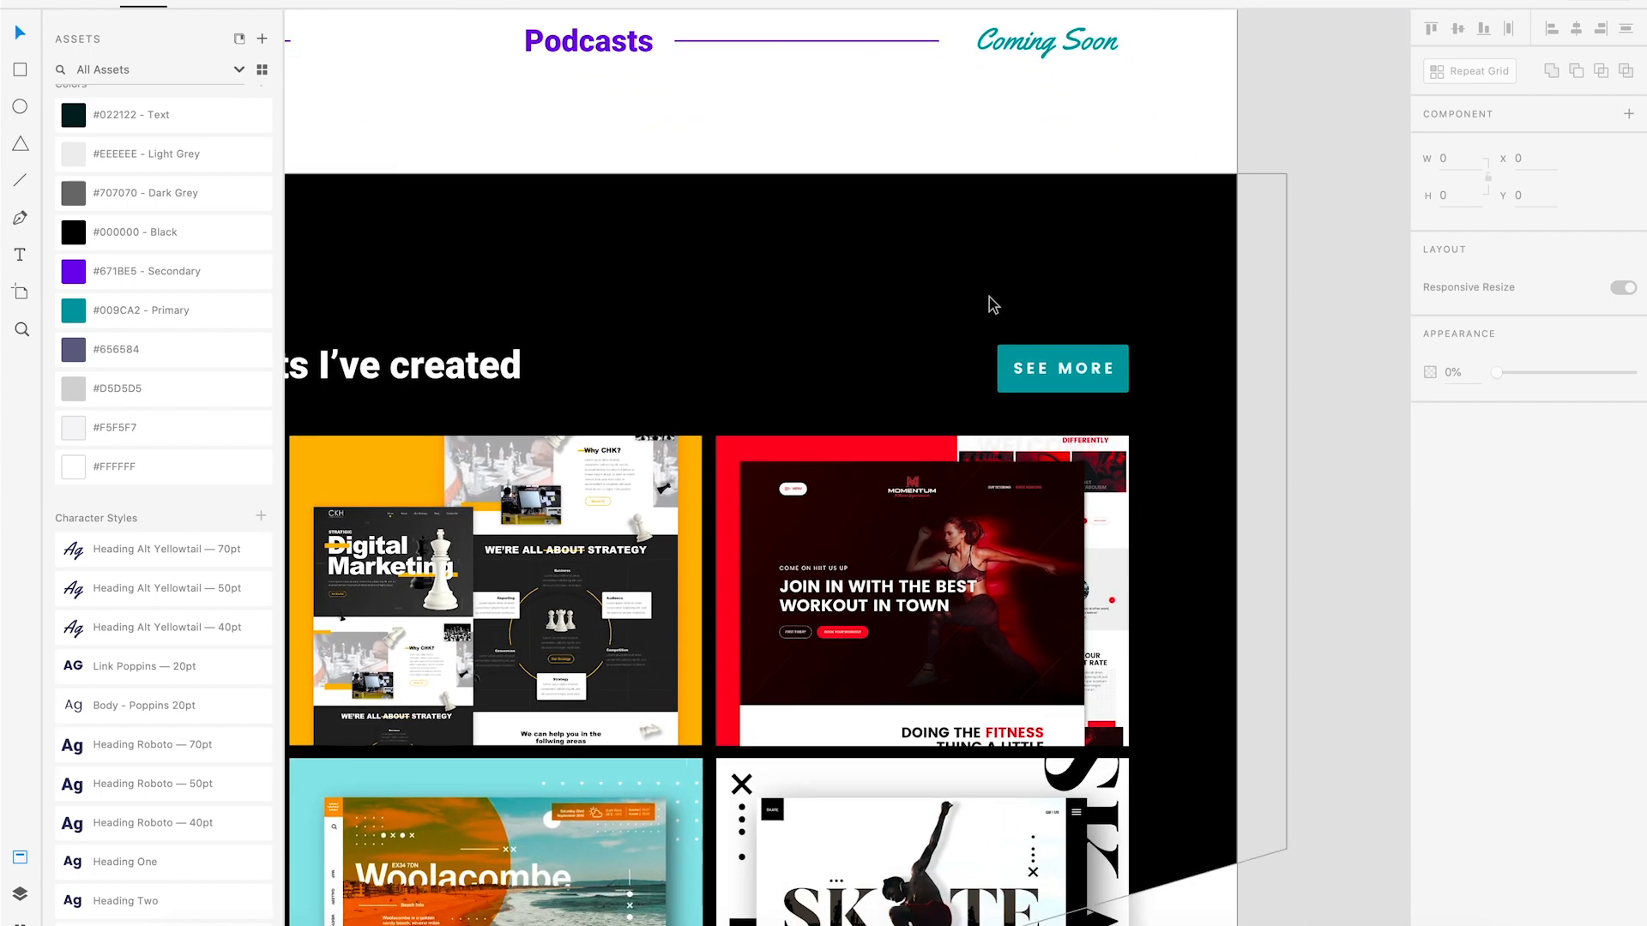
pyautogui.press('super+v')
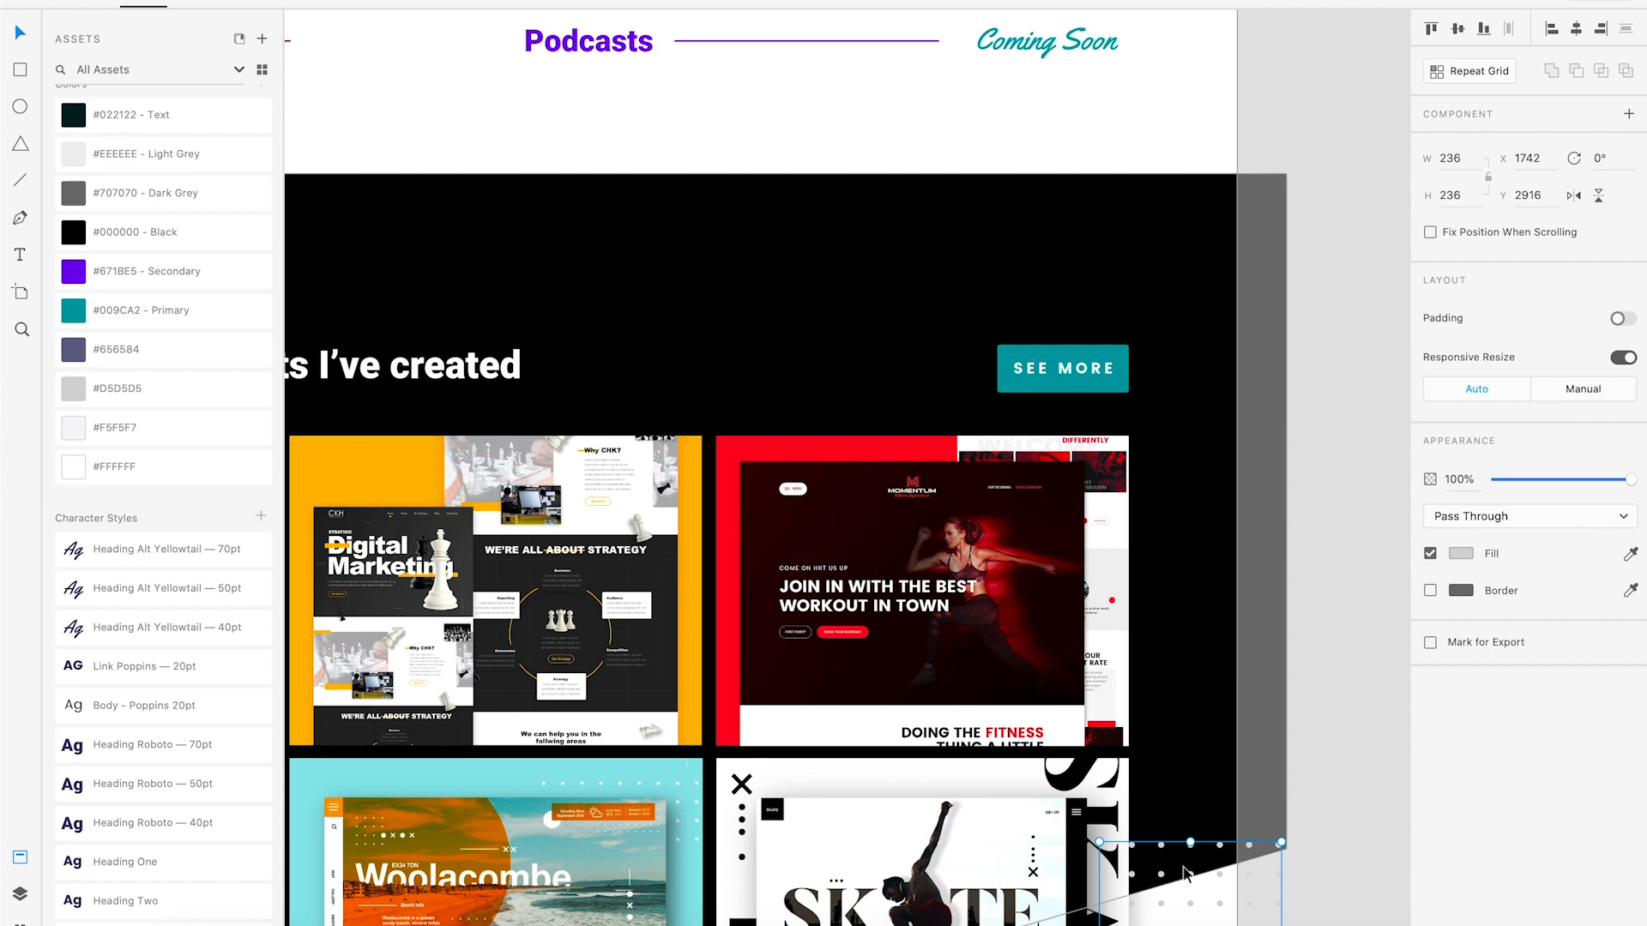
pyautogui.moveTo(1184, 873); pyautogui.dragTo(1064, 330)
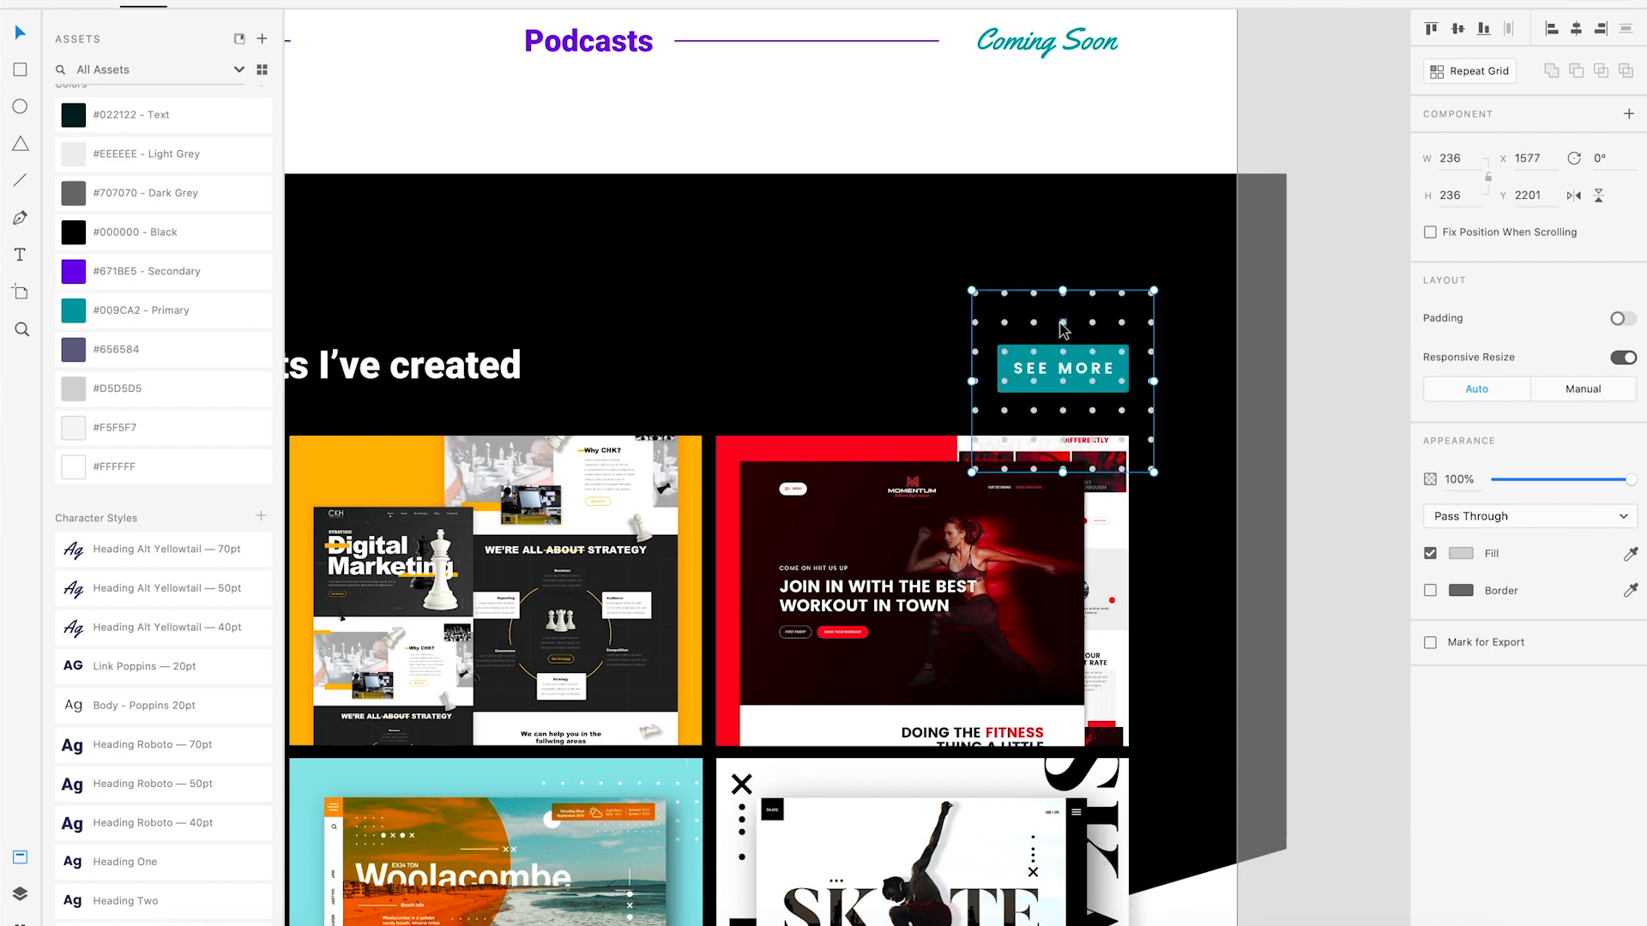
# Reorder the projects section's dot pattern so it sits above the black background but behind the button and project images.
pyautogui.press('super+shift+[')
pyautogui.press('super+]')
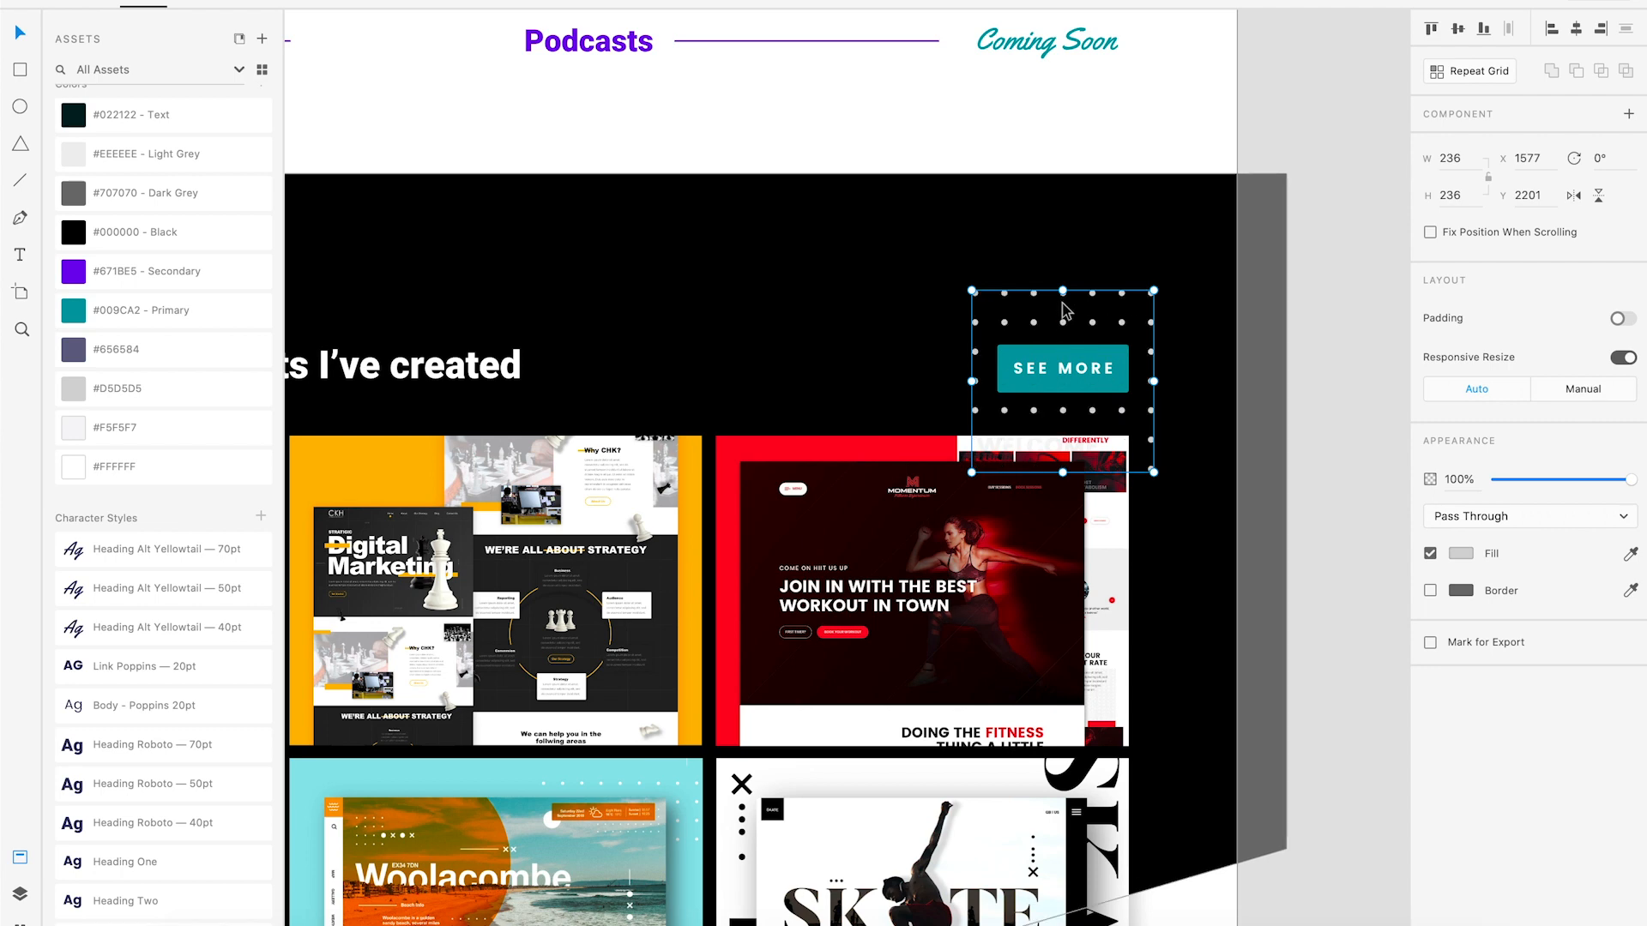
pyautogui.click(1076, 142)
pyautogui.scroll(-3, 1077, 137)
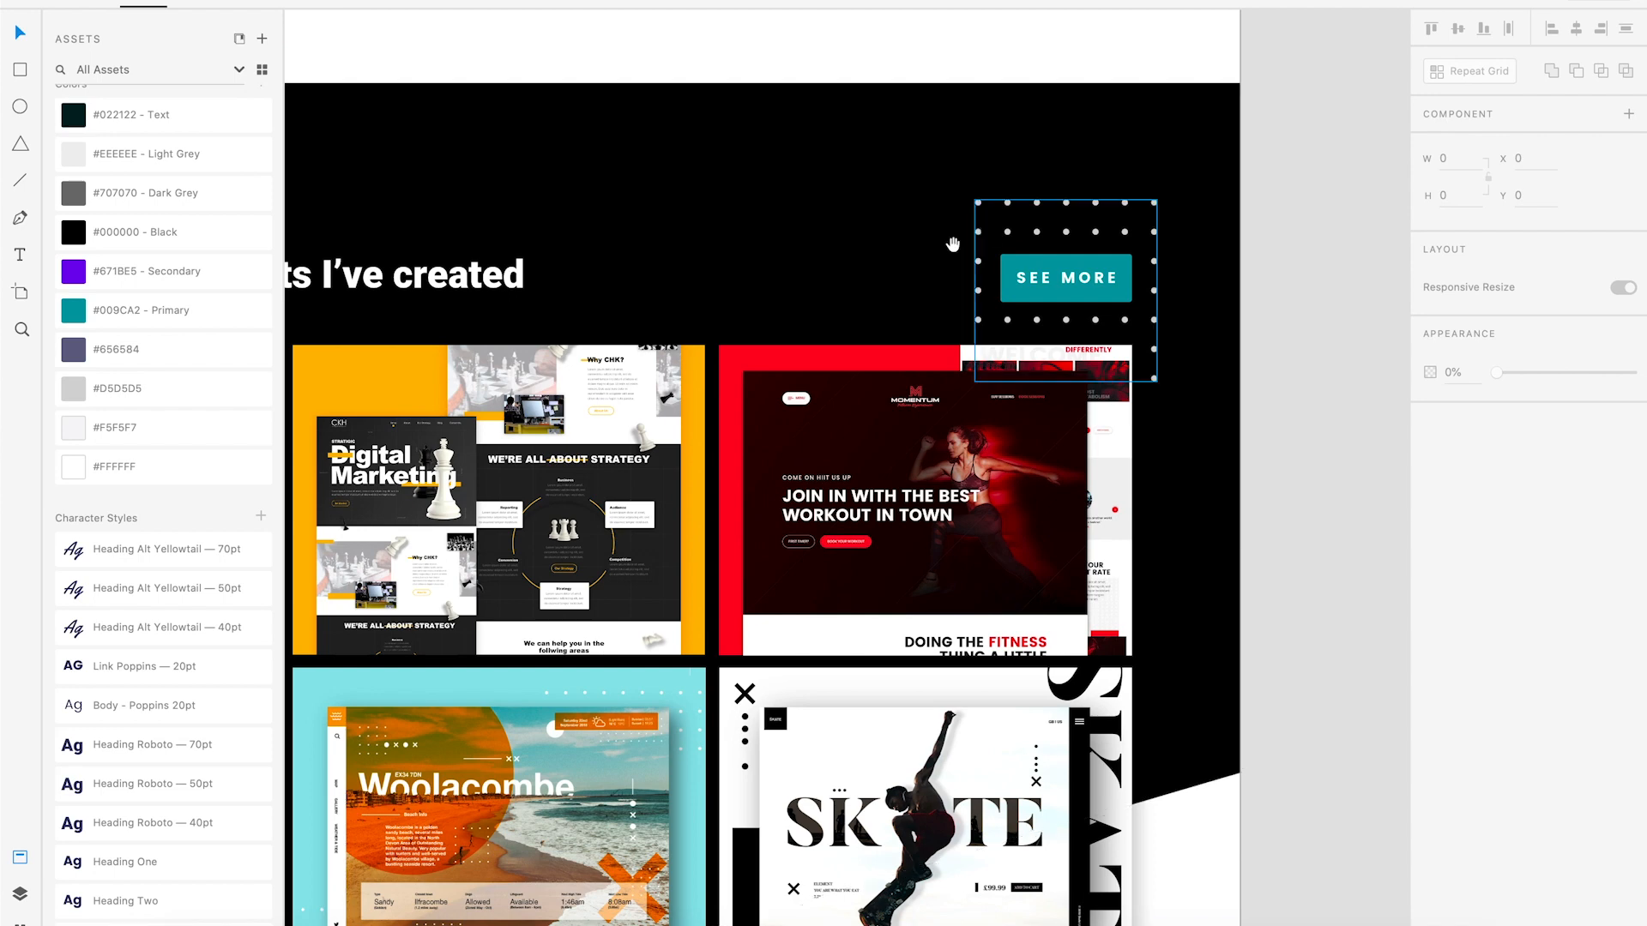
# Paste a dot pattern at the contact photo's upper-right corner, at about X 668, Y 3282, and send it behind the photo.
pyautogui.hscroll(-3, 1025, 247)
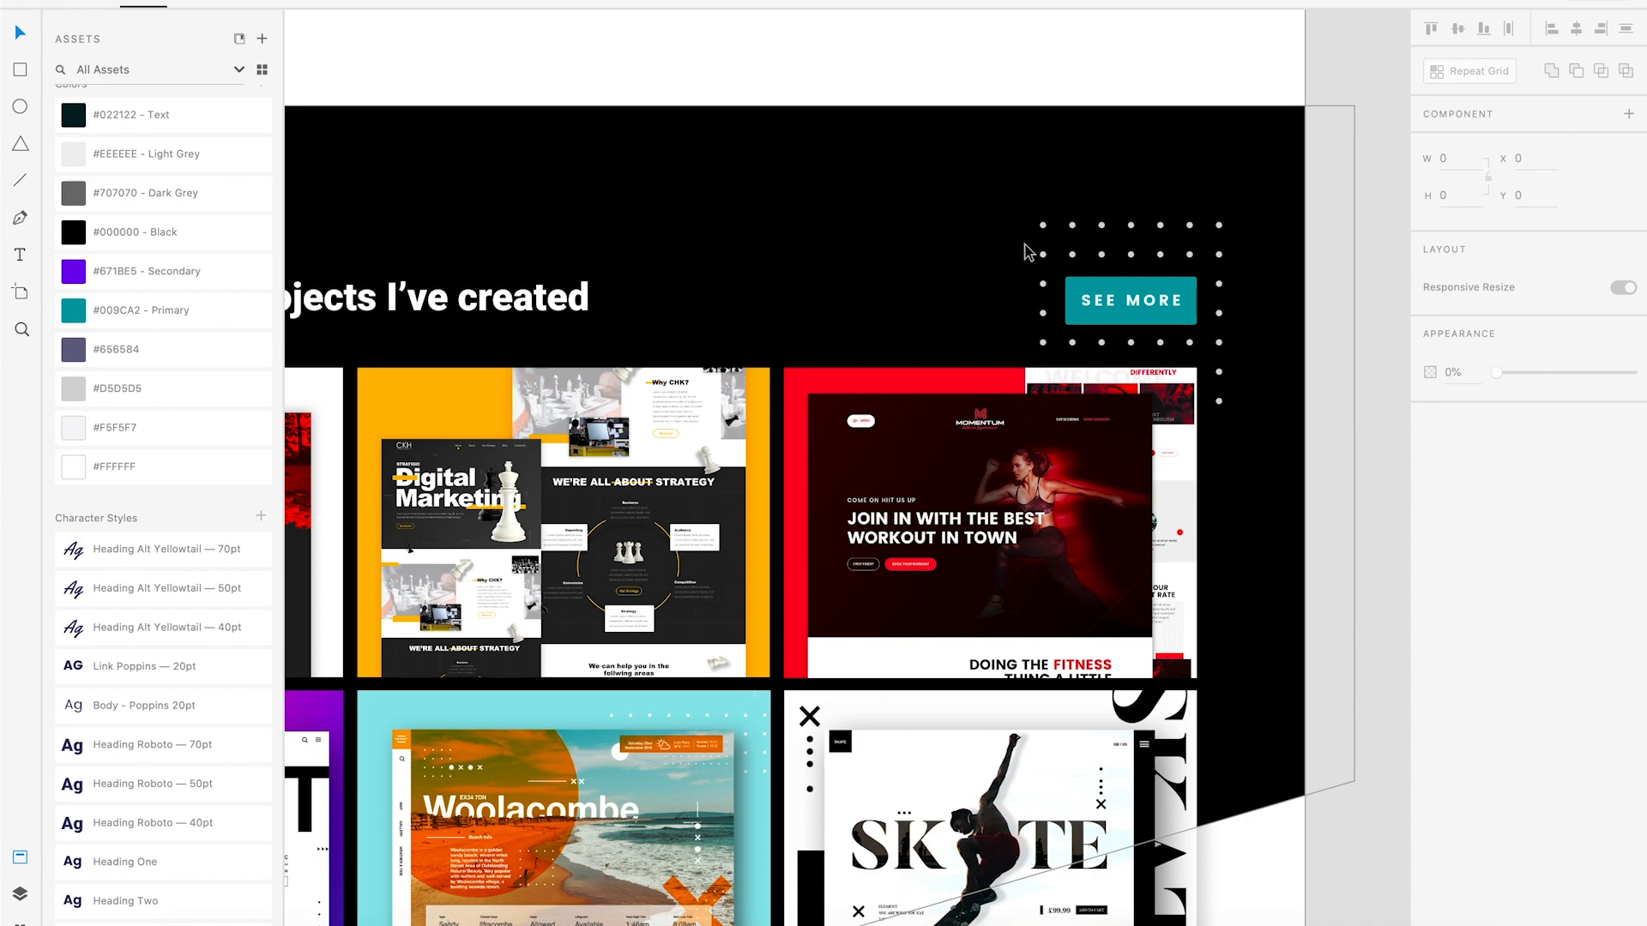
pyautogui.scroll(2, 1023, 251)
pyautogui.hscroll(2, 1024, 251)
pyautogui.hscroll(-6, 959, 394)
pyautogui.scroll(-2, 960, 396)
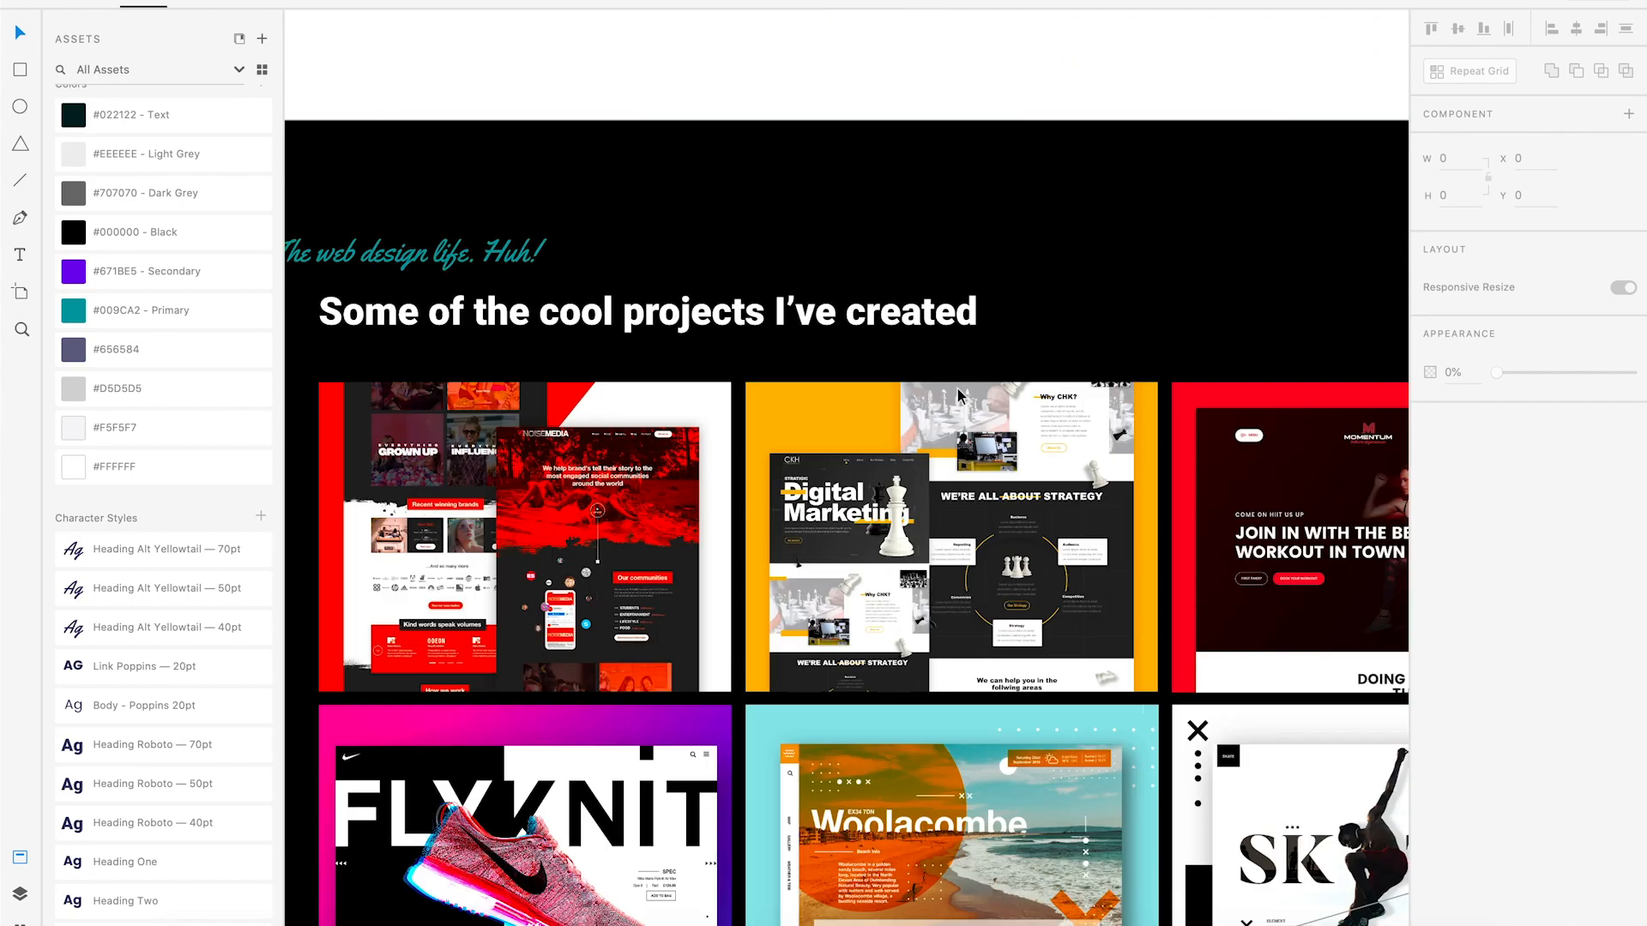
pyautogui.scroll(-10, 959, 395)
pyautogui.hscroll(-2, 959, 394)
pyautogui.hscroll(4, 957, 389)
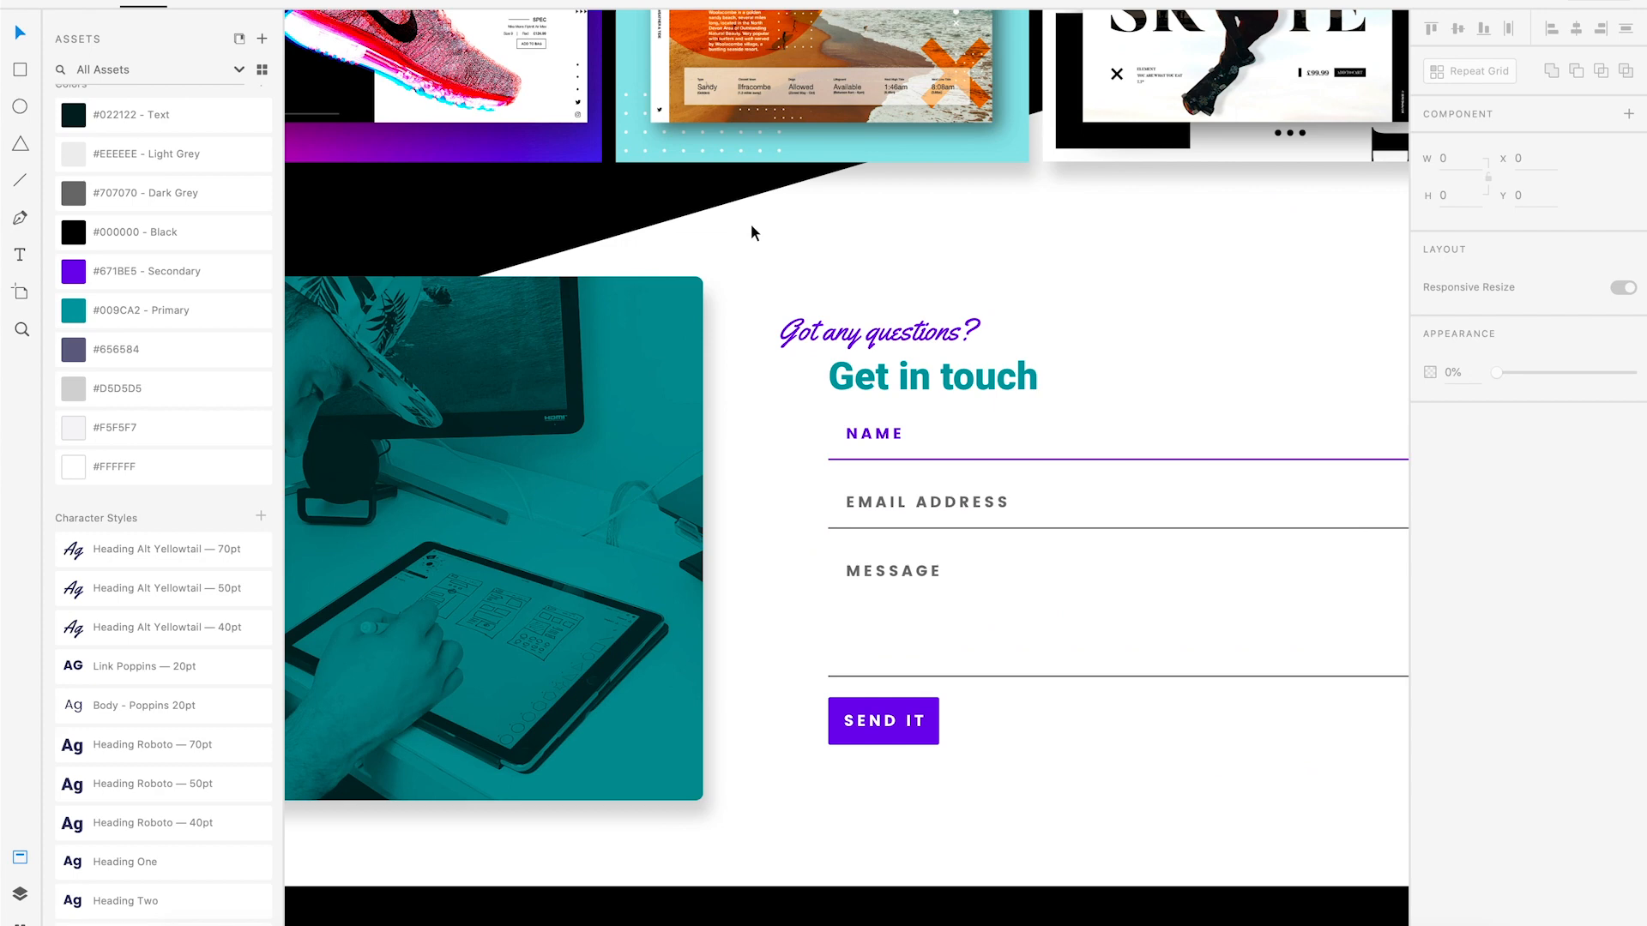
pyautogui.hotkey('ctrl', 'v')
pyautogui.moveTo(787, 455); pyautogui.dragTo(630, 289)
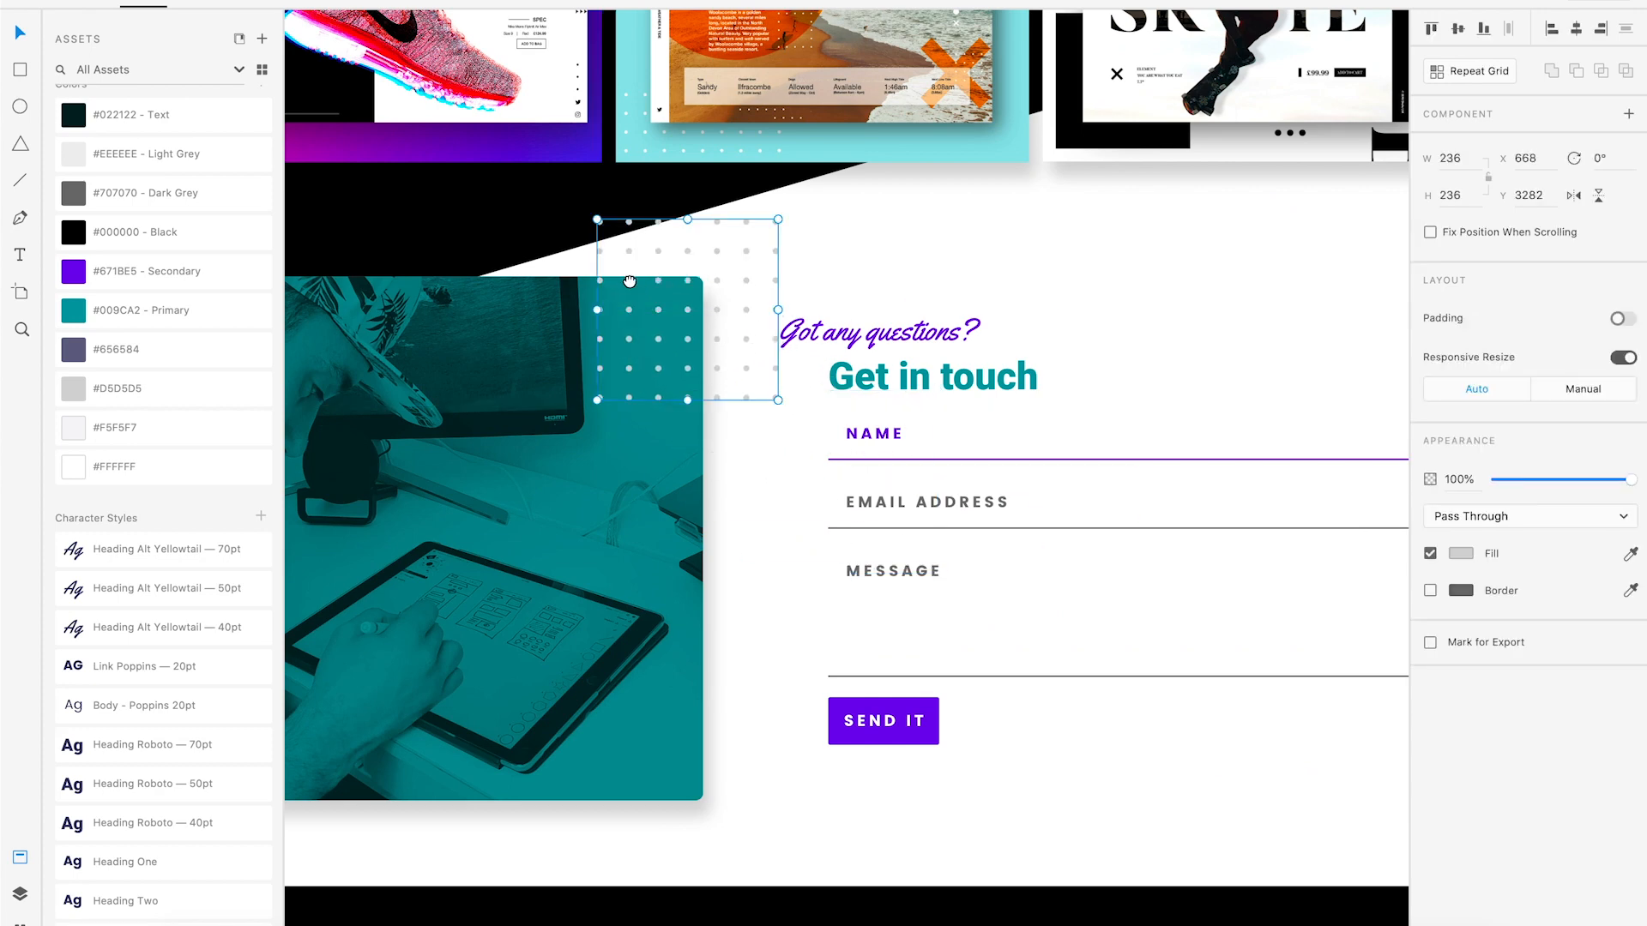
pyautogui.hscroll(-2, 751, 282)
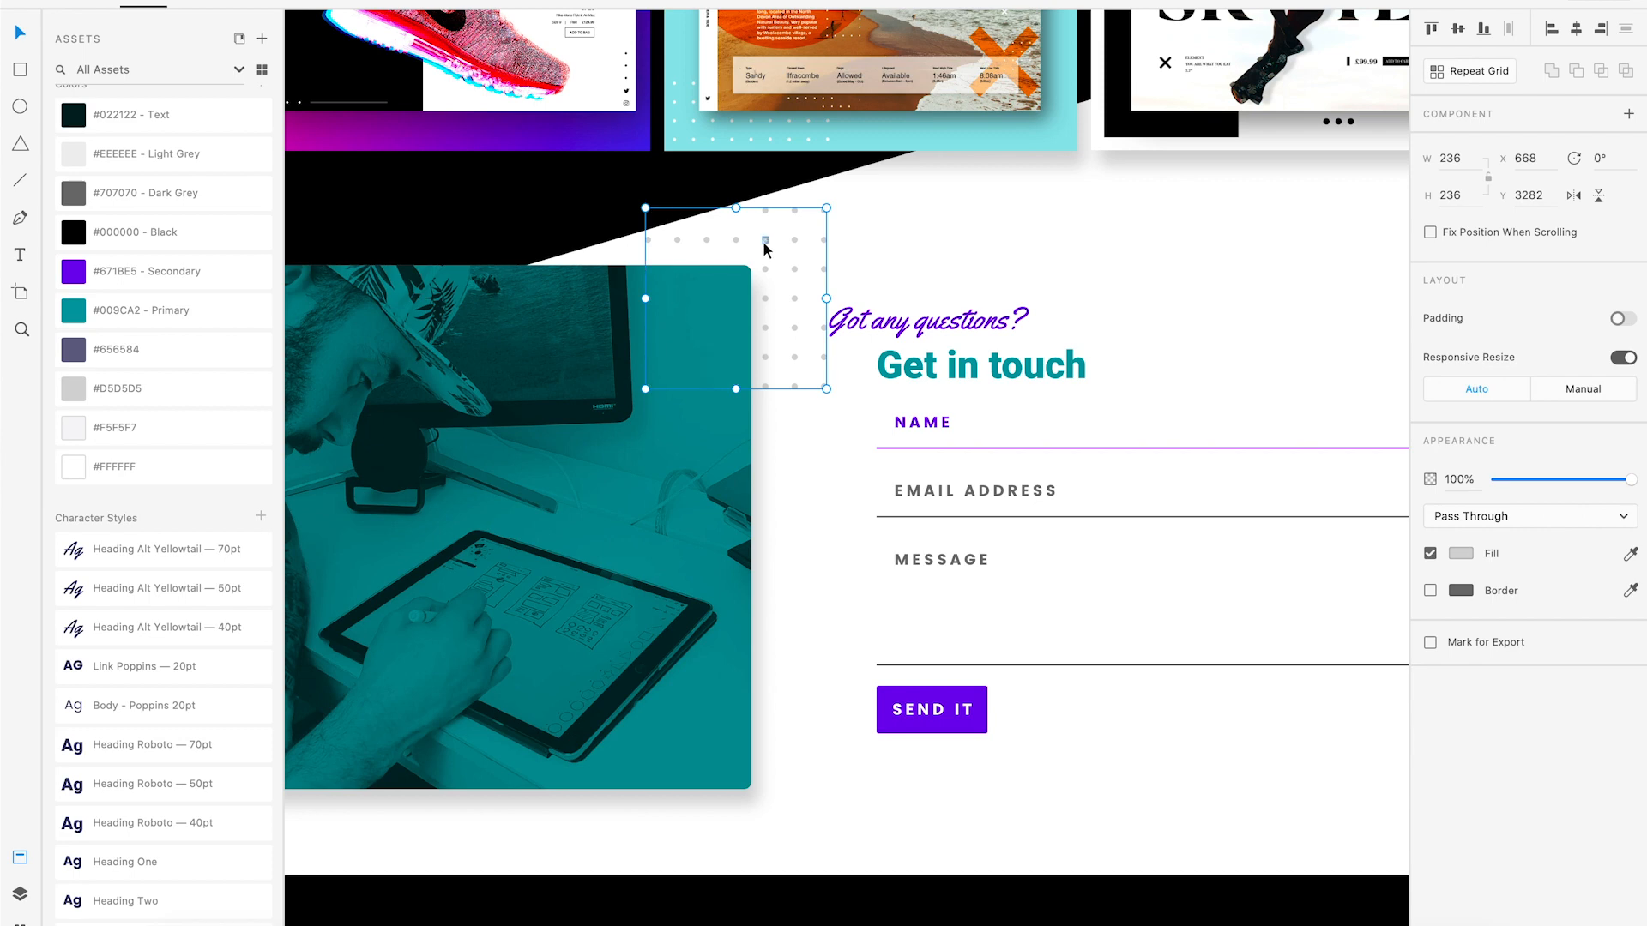
pyautogui.click(945, 223)
# Review the homepage from the contact form up to the hero, and look over the neighbouring About and Inspiration wireframes.
pyautogui.hscroll(5, 858, 206)
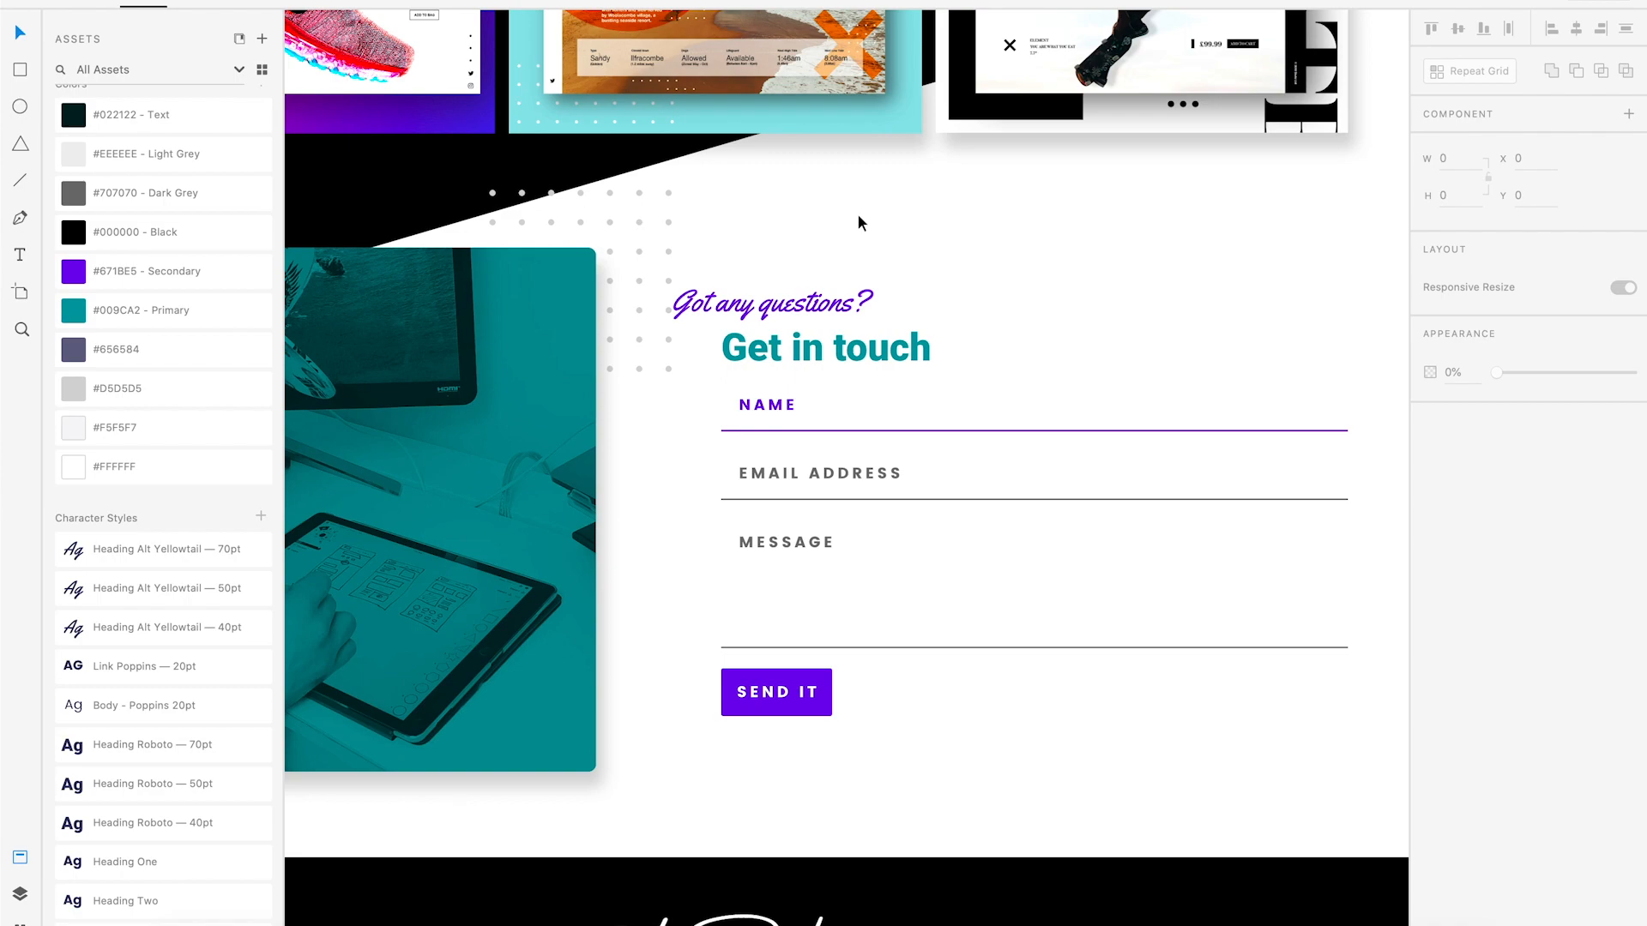
pyautogui.hotkey('ctrl', '-')
pyautogui.moveTo(792, 500); pyautogui.dragTo(858, 913)
pyautogui.moveTo(837, 60); pyautogui.dragTo(861, 894)
pyautogui.moveTo(822, 426); pyautogui.dragTo(786, 511)
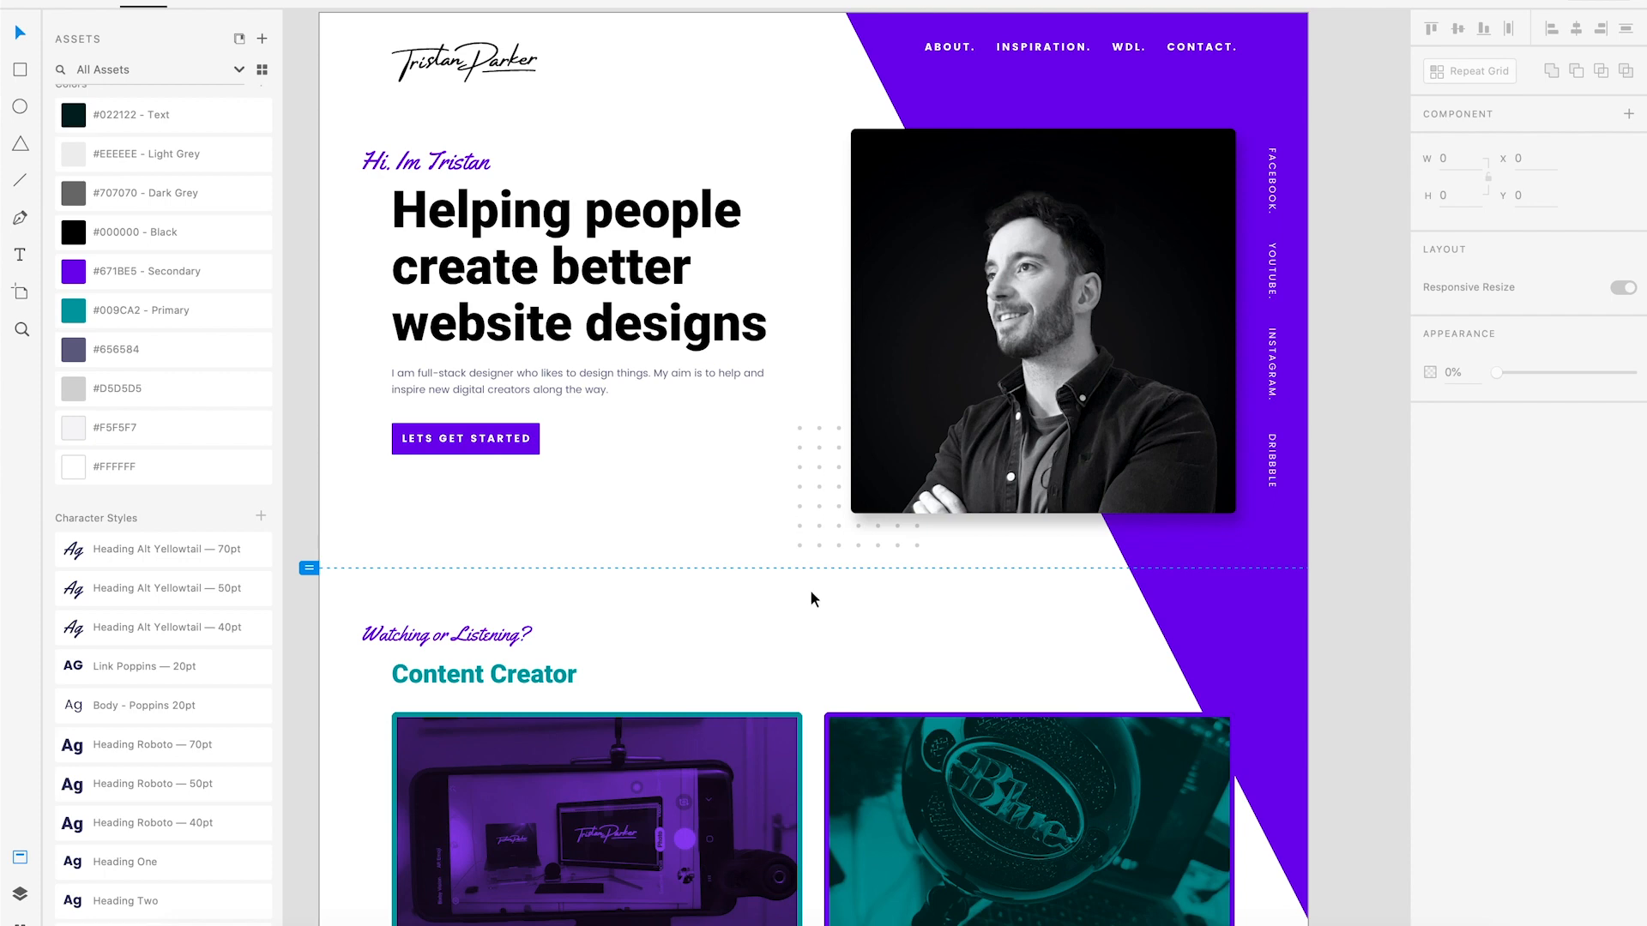
pyautogui.hscroll(2, 781, 582)
pyautogui.scroll(-3, 801, 543)
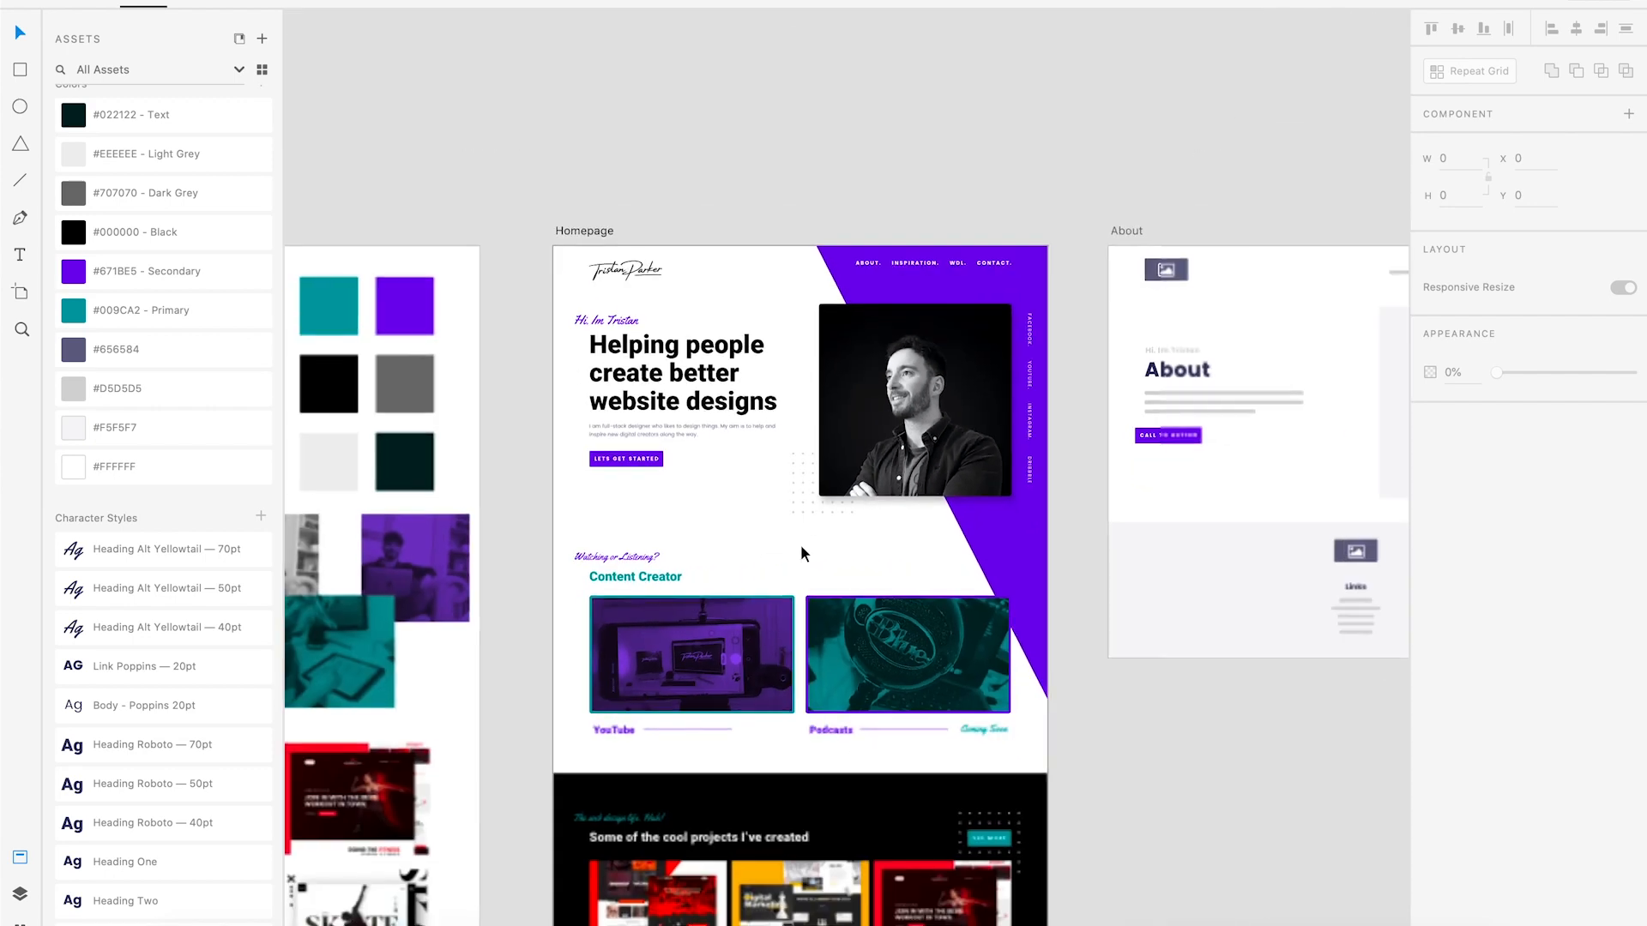
pyautogui.hscroll(6, 901, 523)
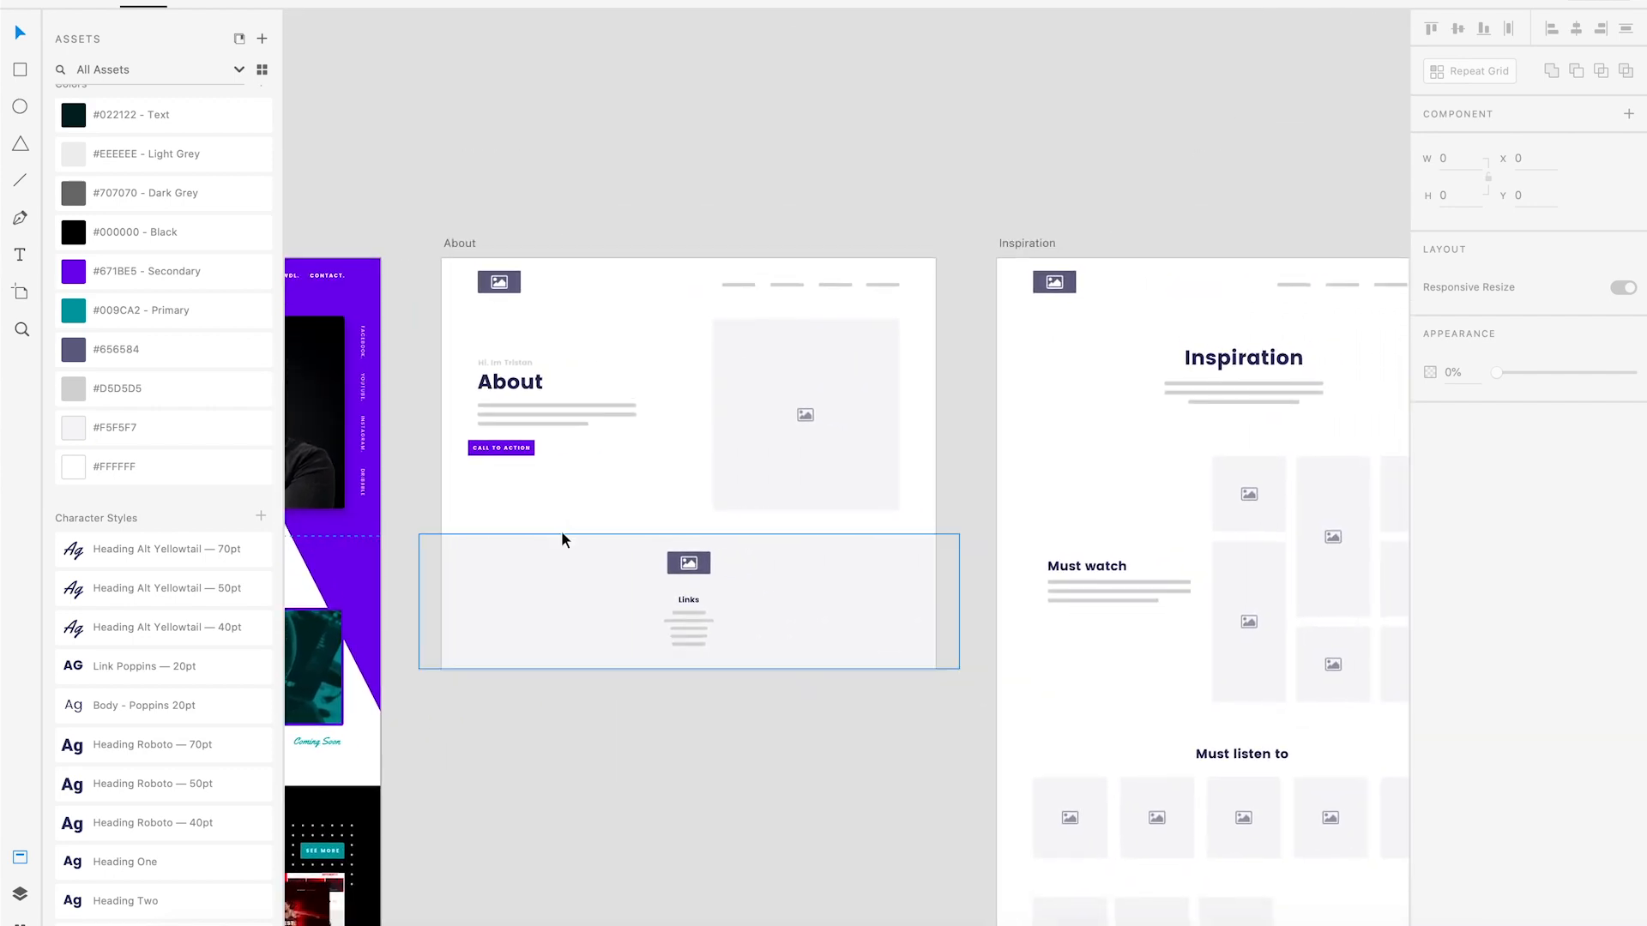